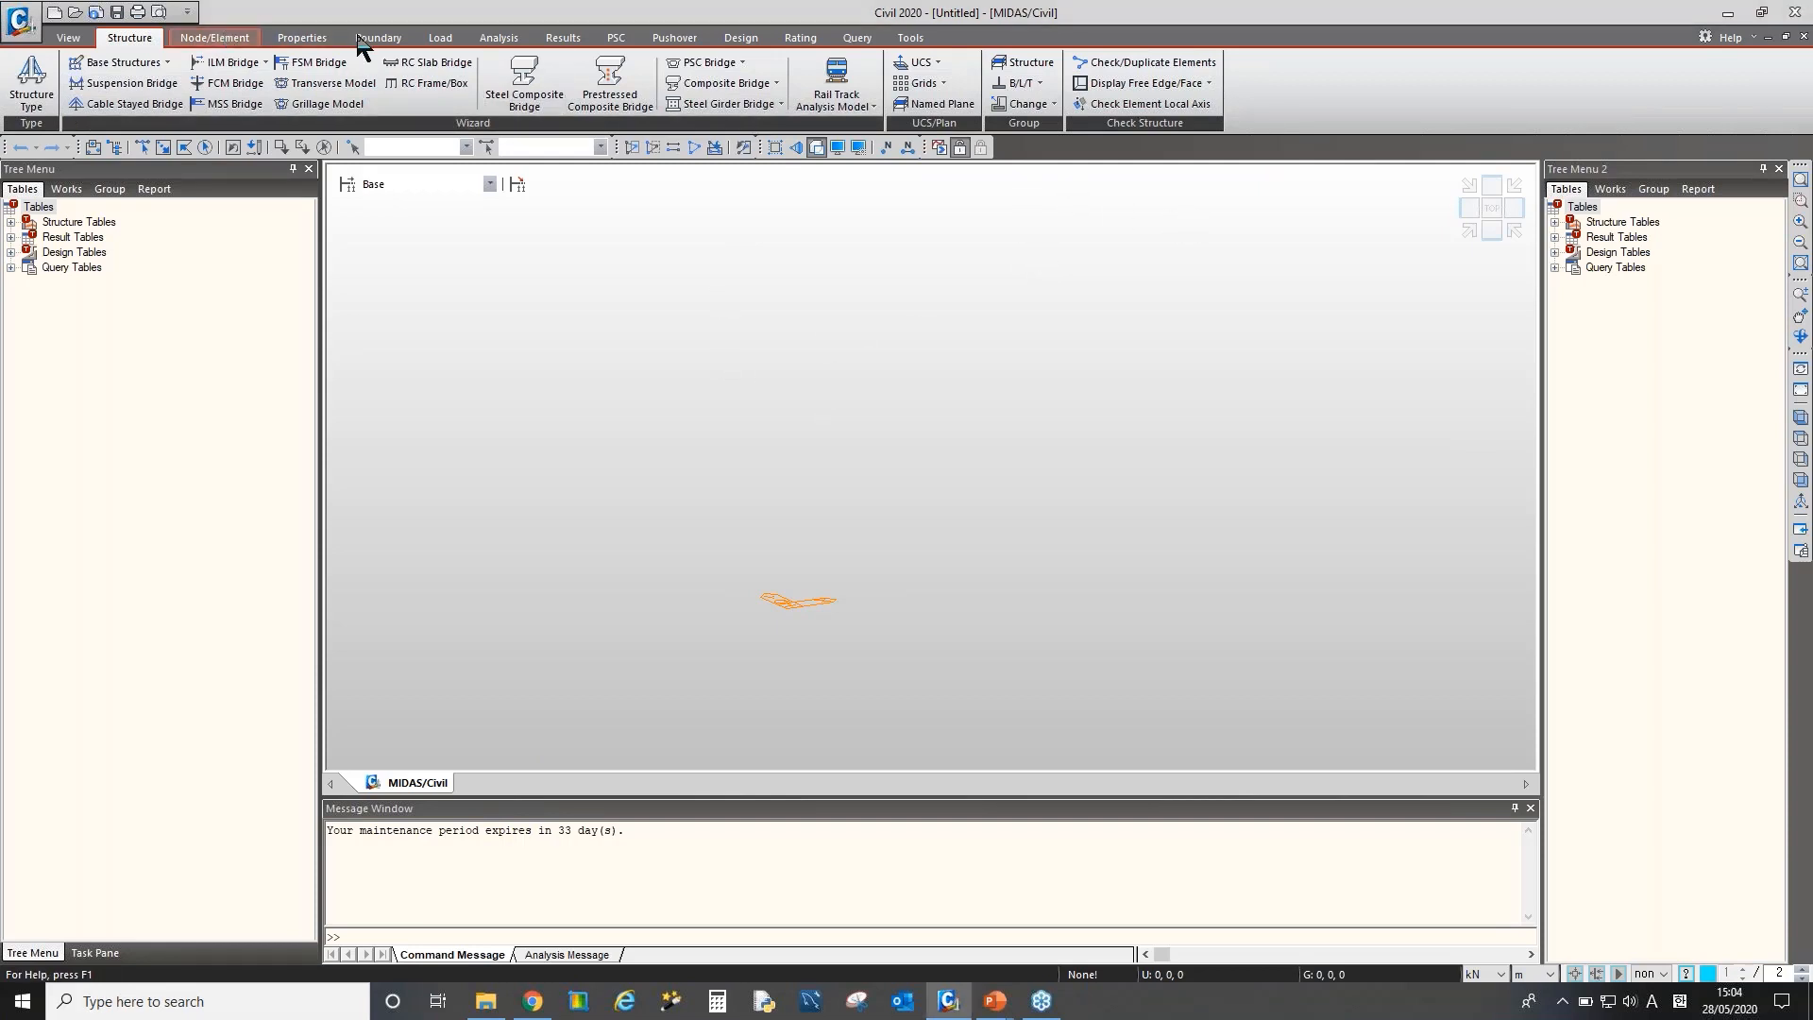
Show the Works tree in Tree Menu 2 and open the AutoCAD DXF file import
{"action": "scroll", "coordinate": [362, 47], "scroll_direction": "down", "scroll_amount": 1}
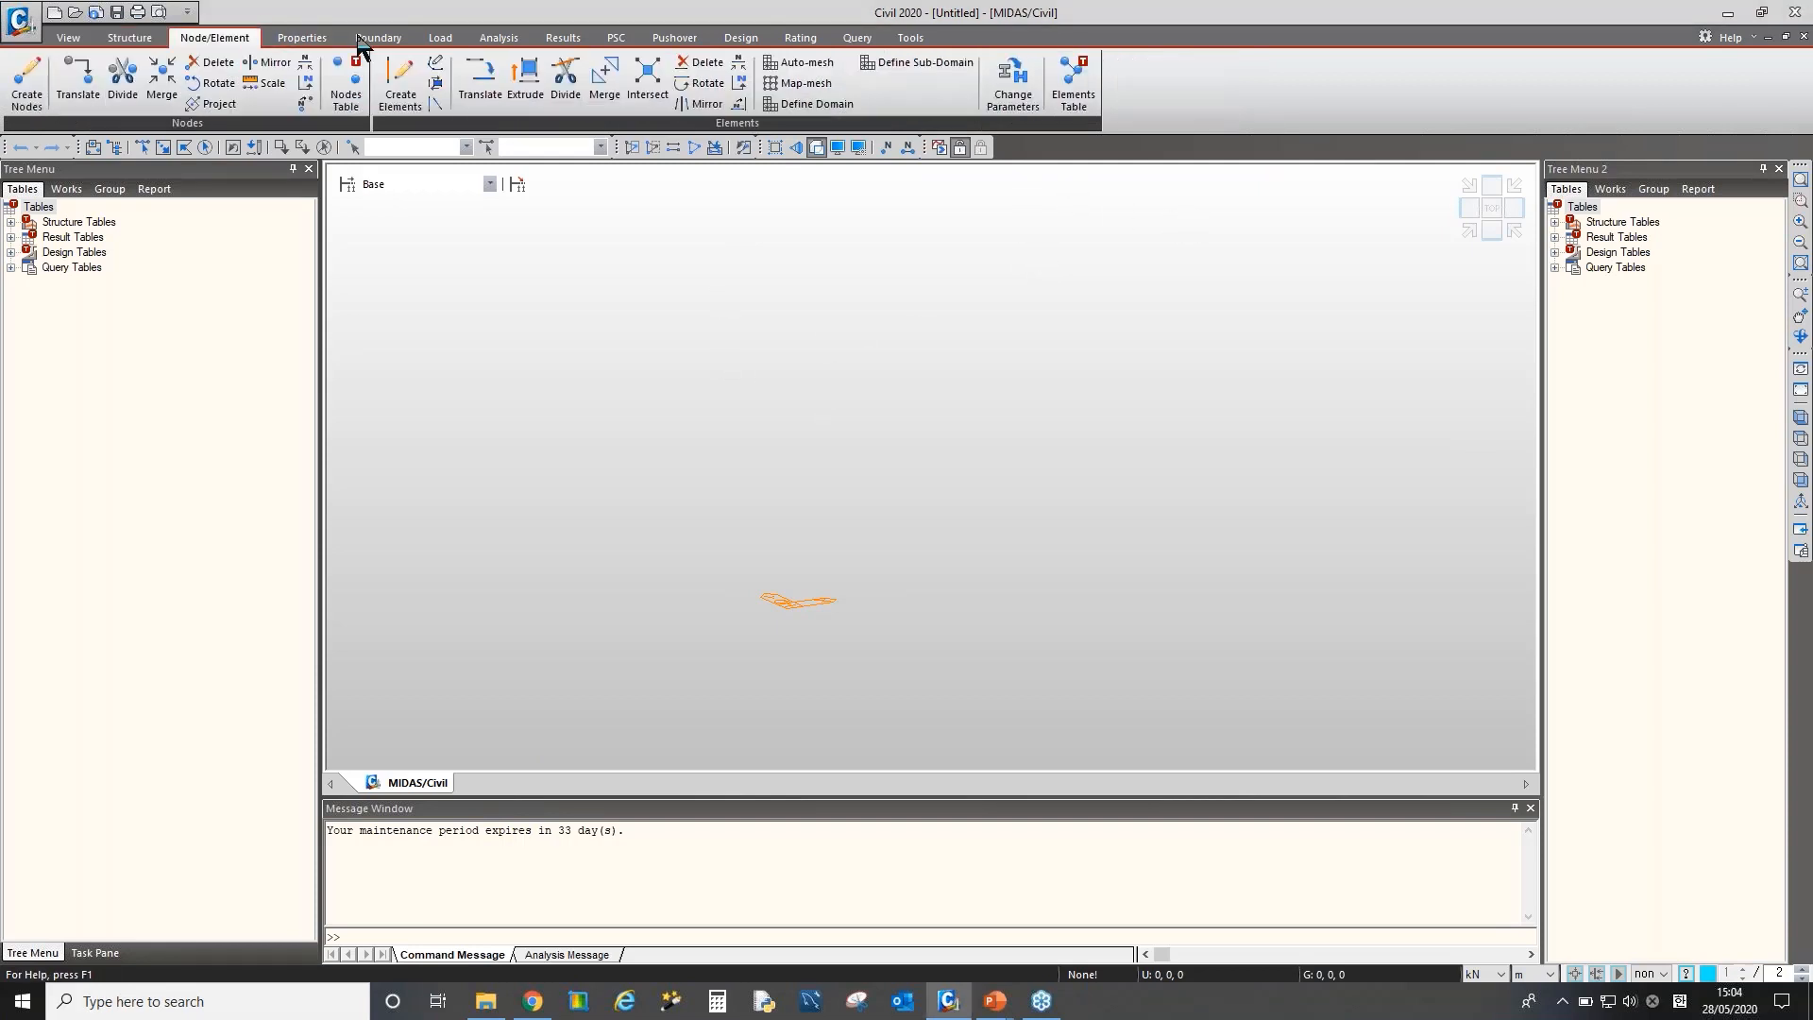
{"action": "left_click", "coordinate": [1609, 189]}
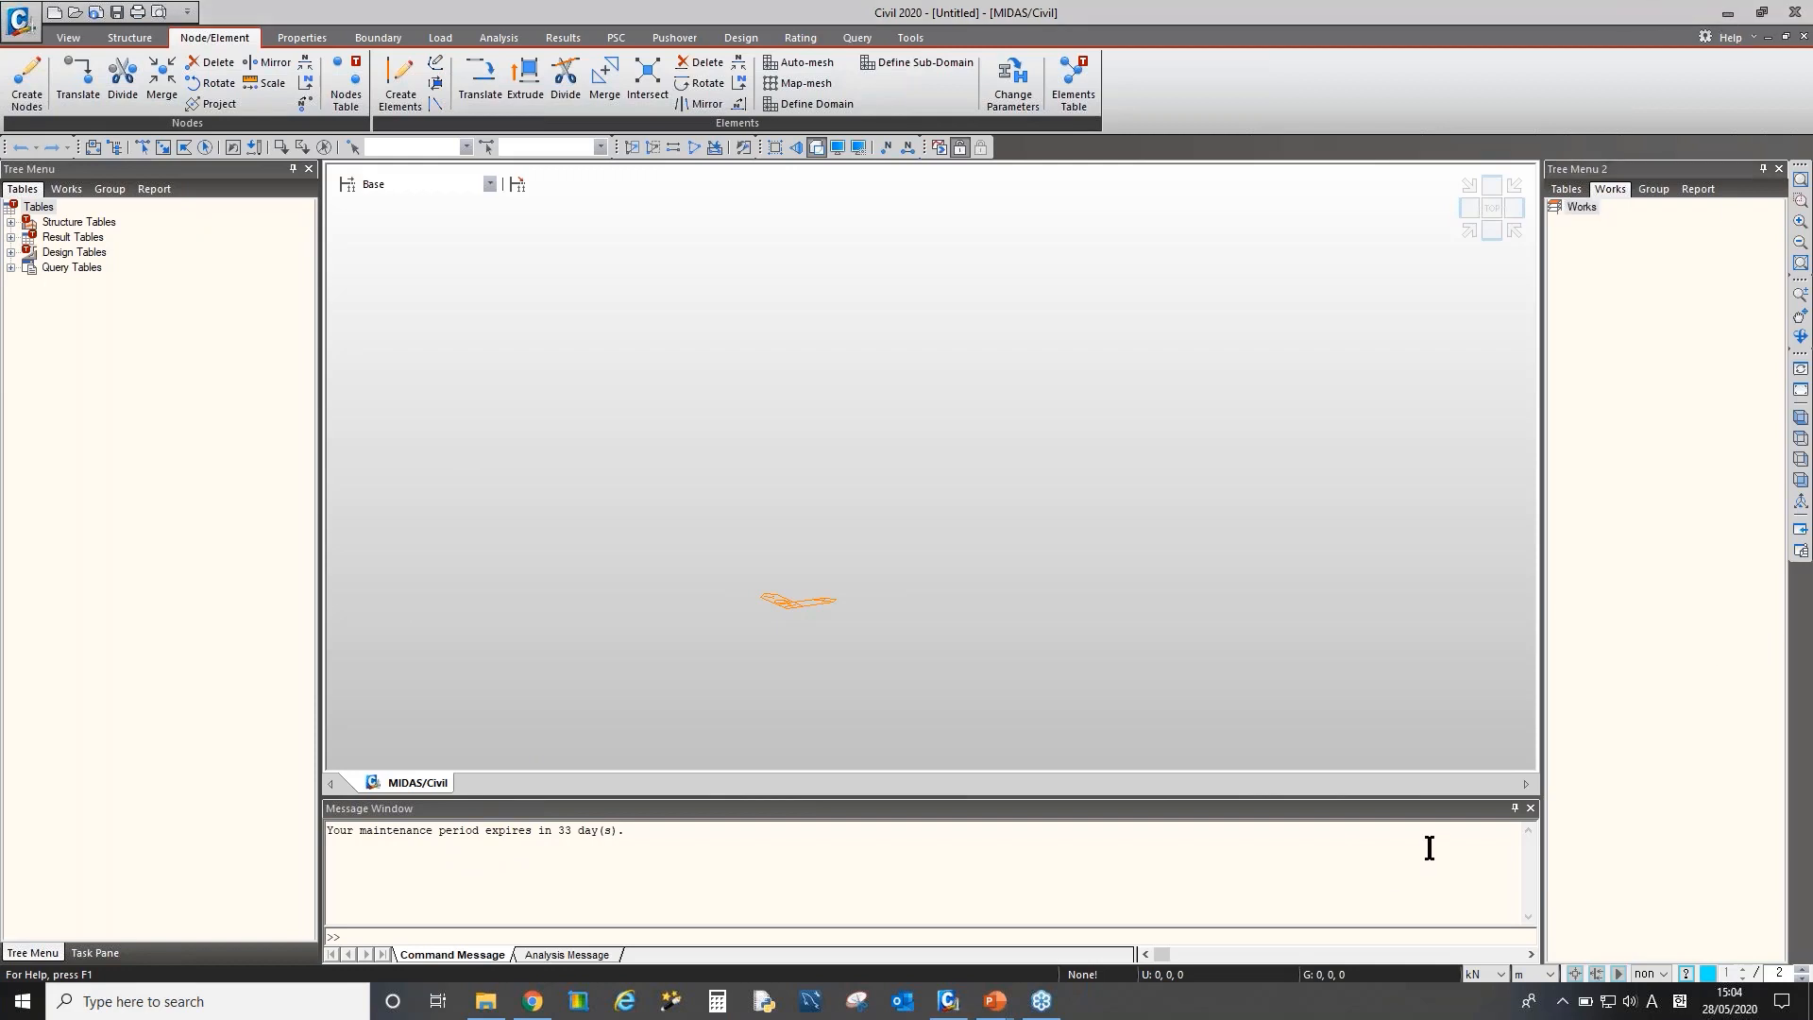
{"action": "left_click", "coordinate": [22, 21]}
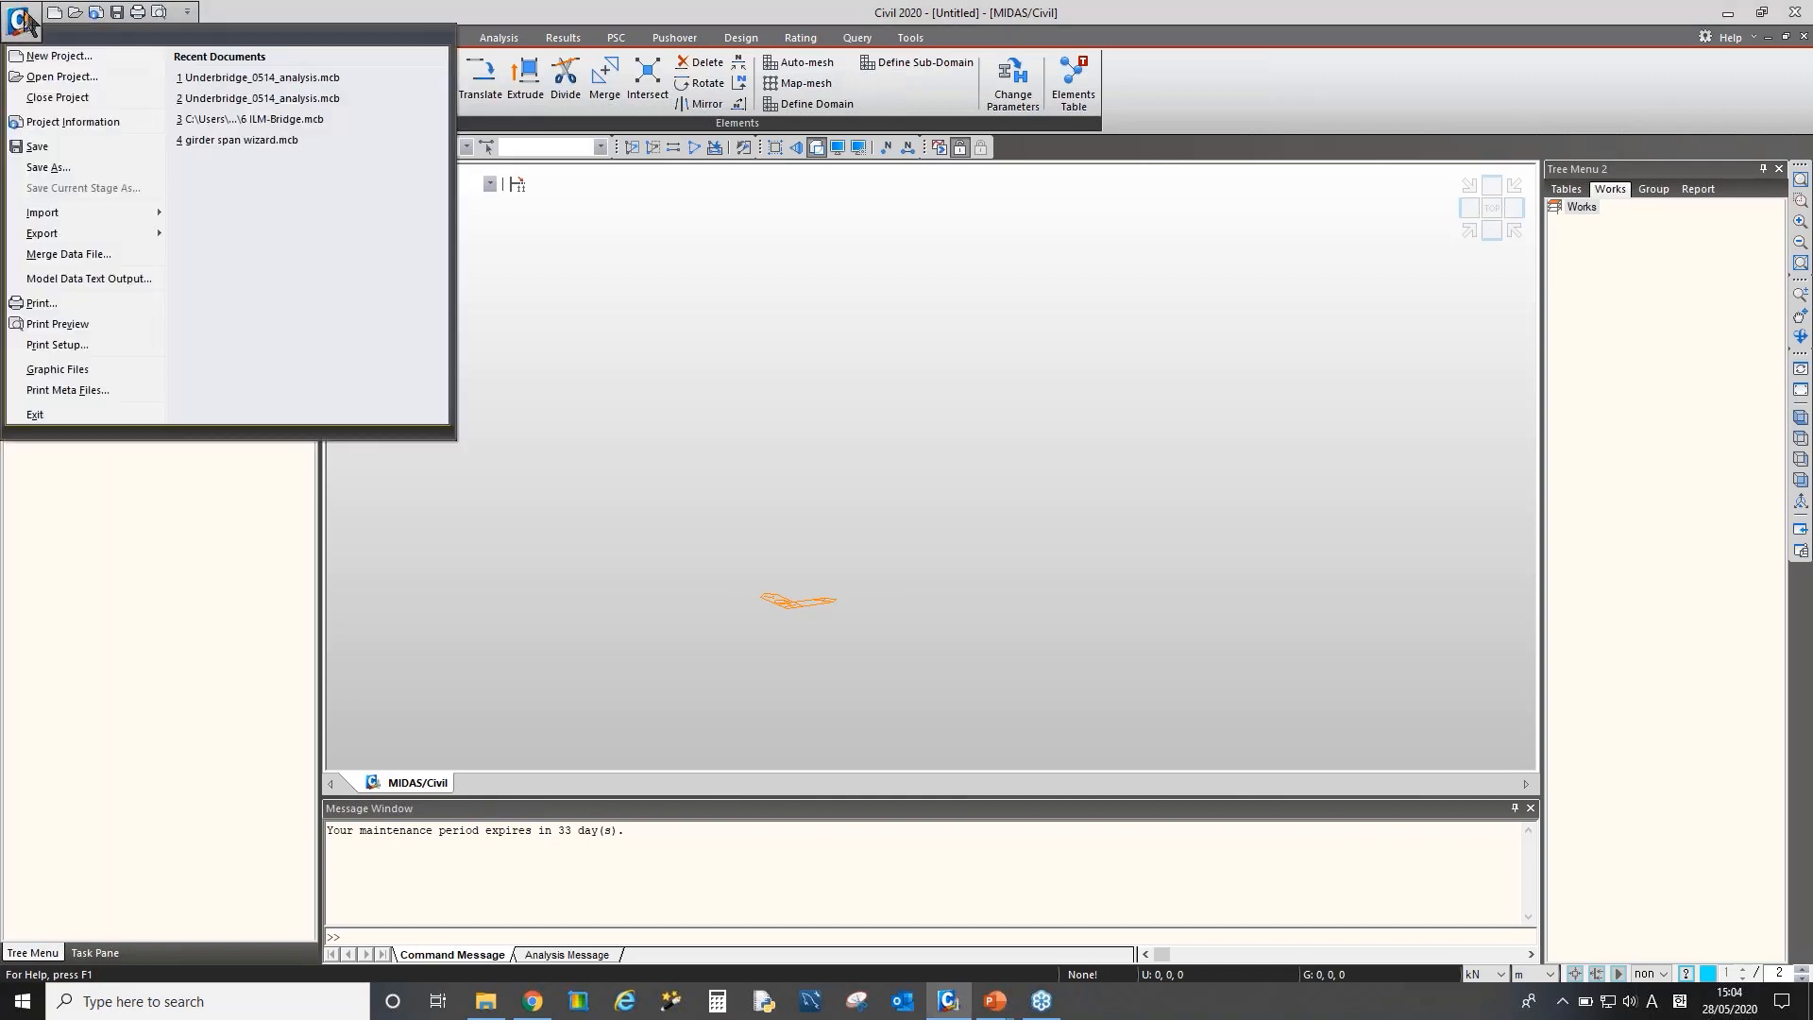
{"action": "mouse_move", "coordinate": [92, 212]}
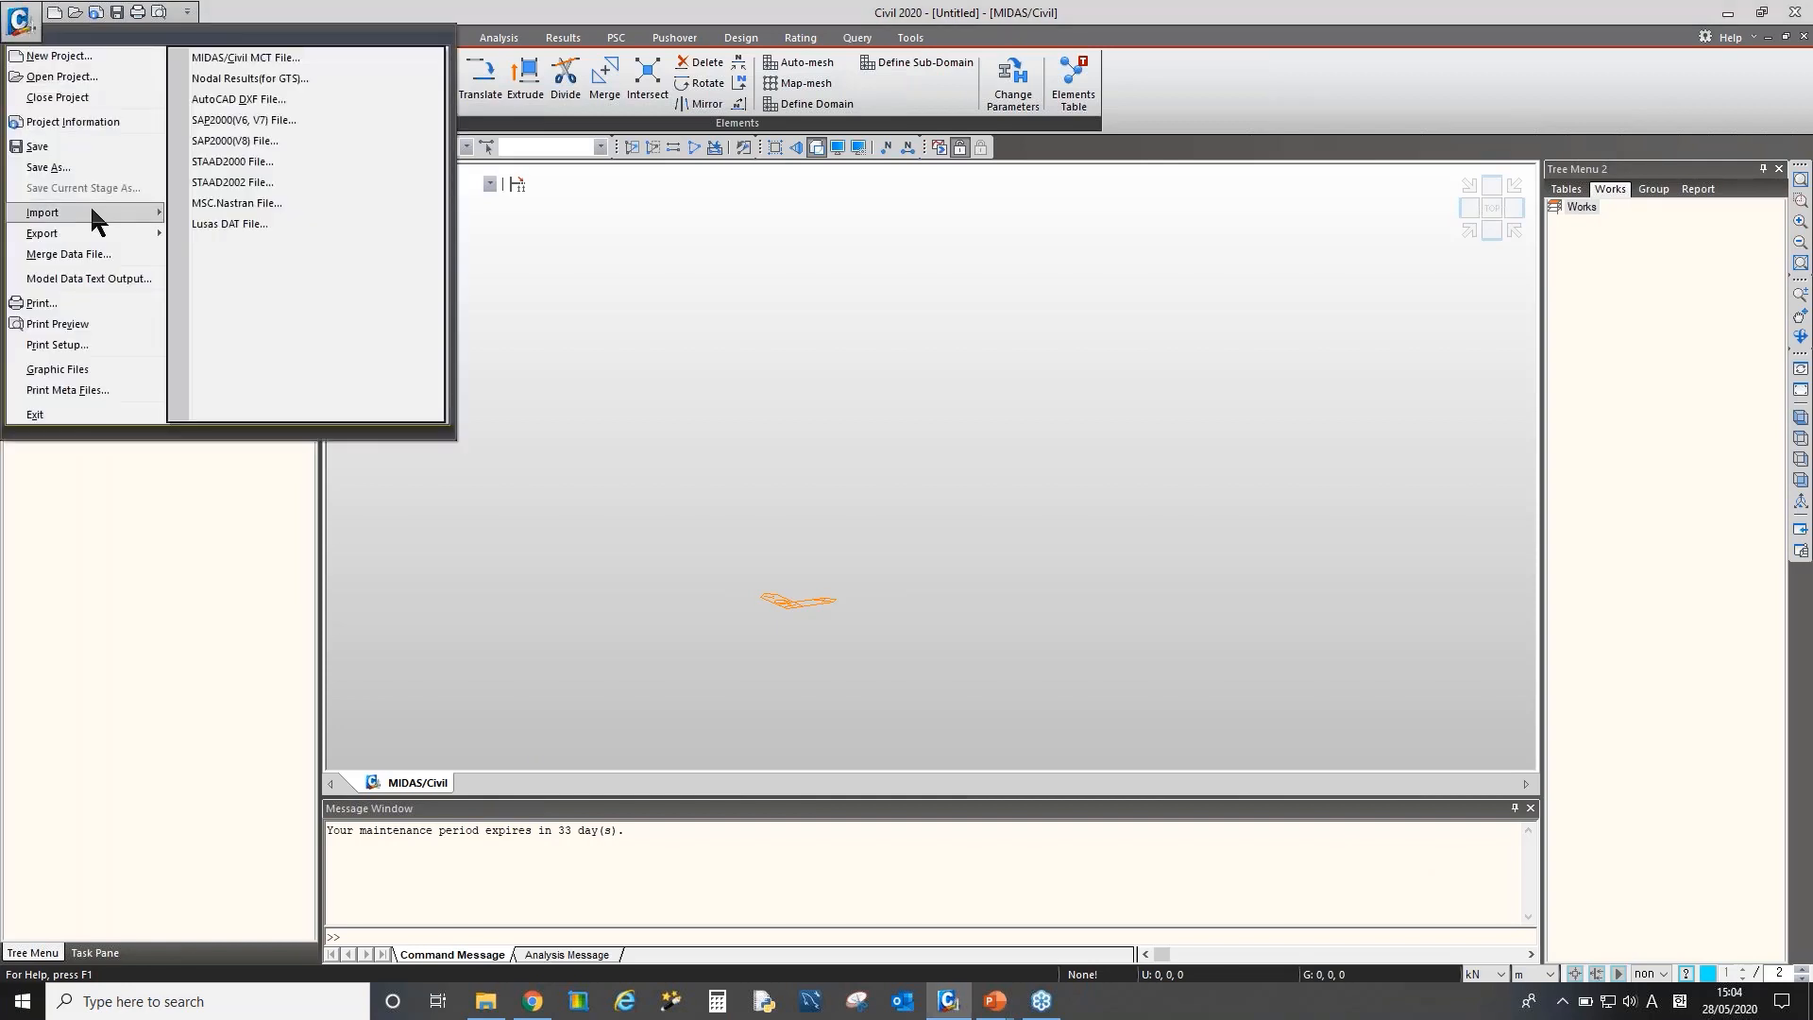
{"action": "left_click", "coordinate": [280, 104]}
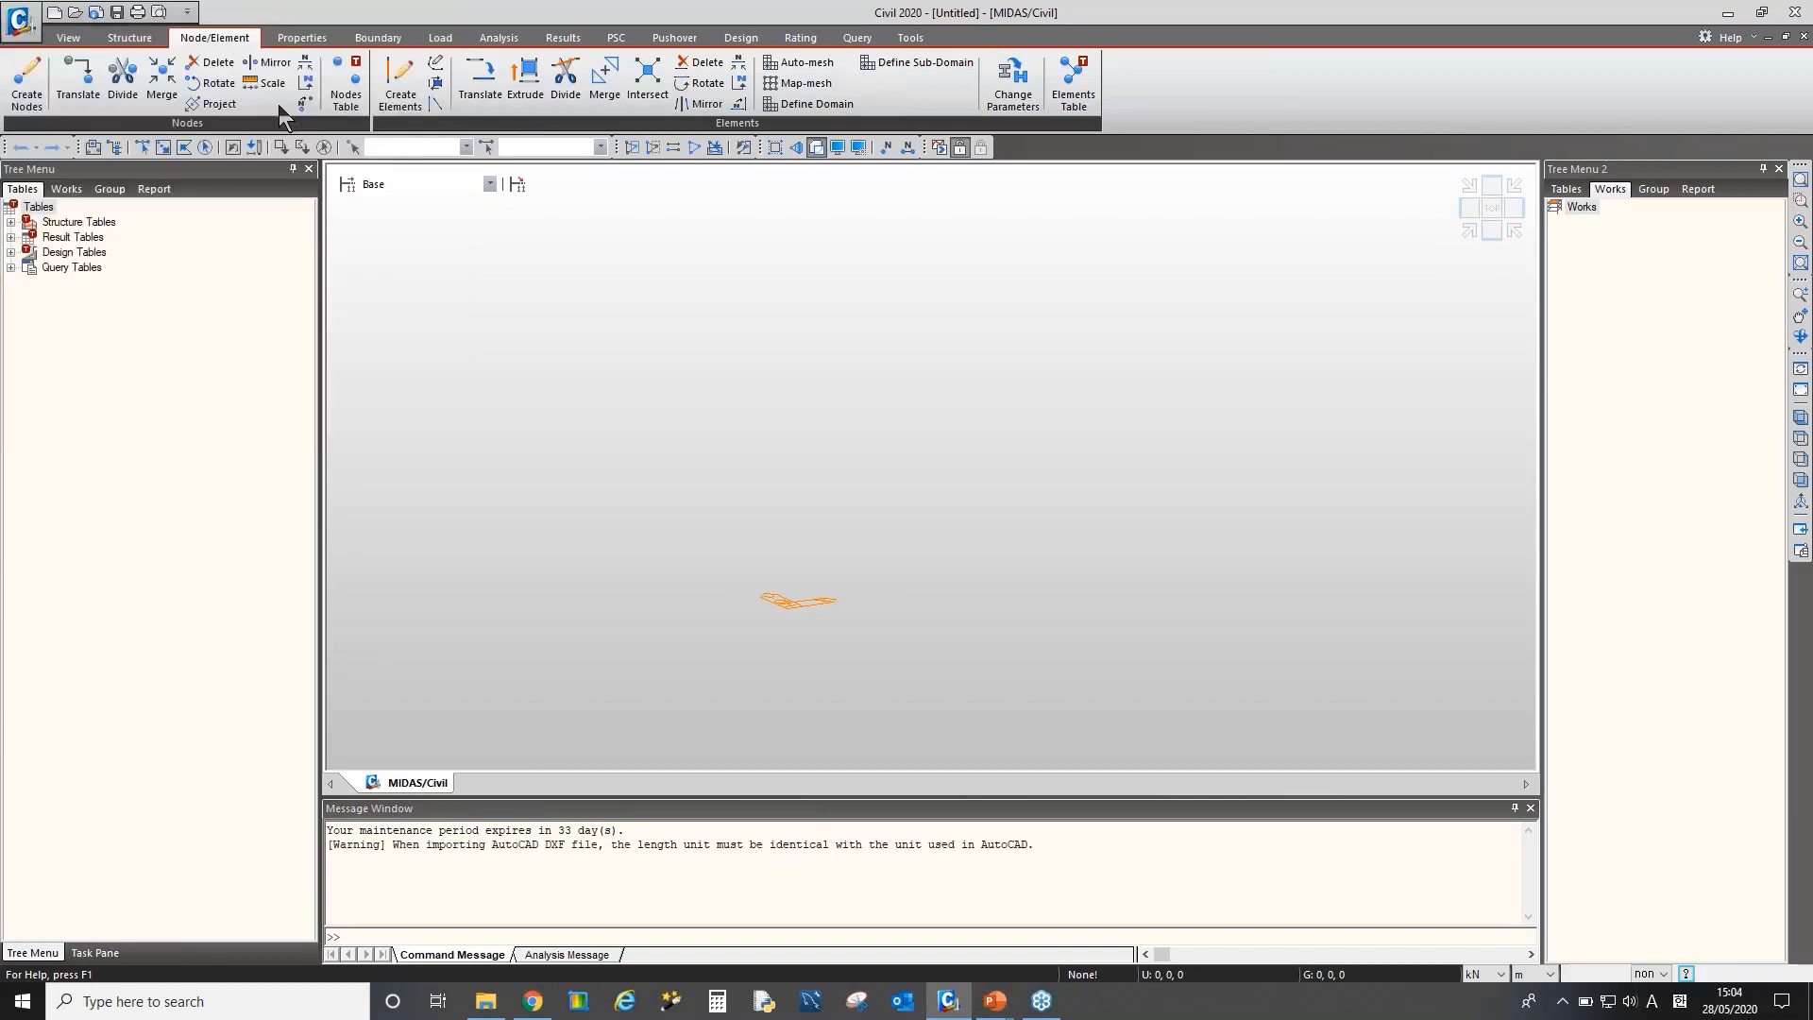
{"action": "left_click_drag", "start_coordinate": [97, 24], "coordinate": [310, 199]}
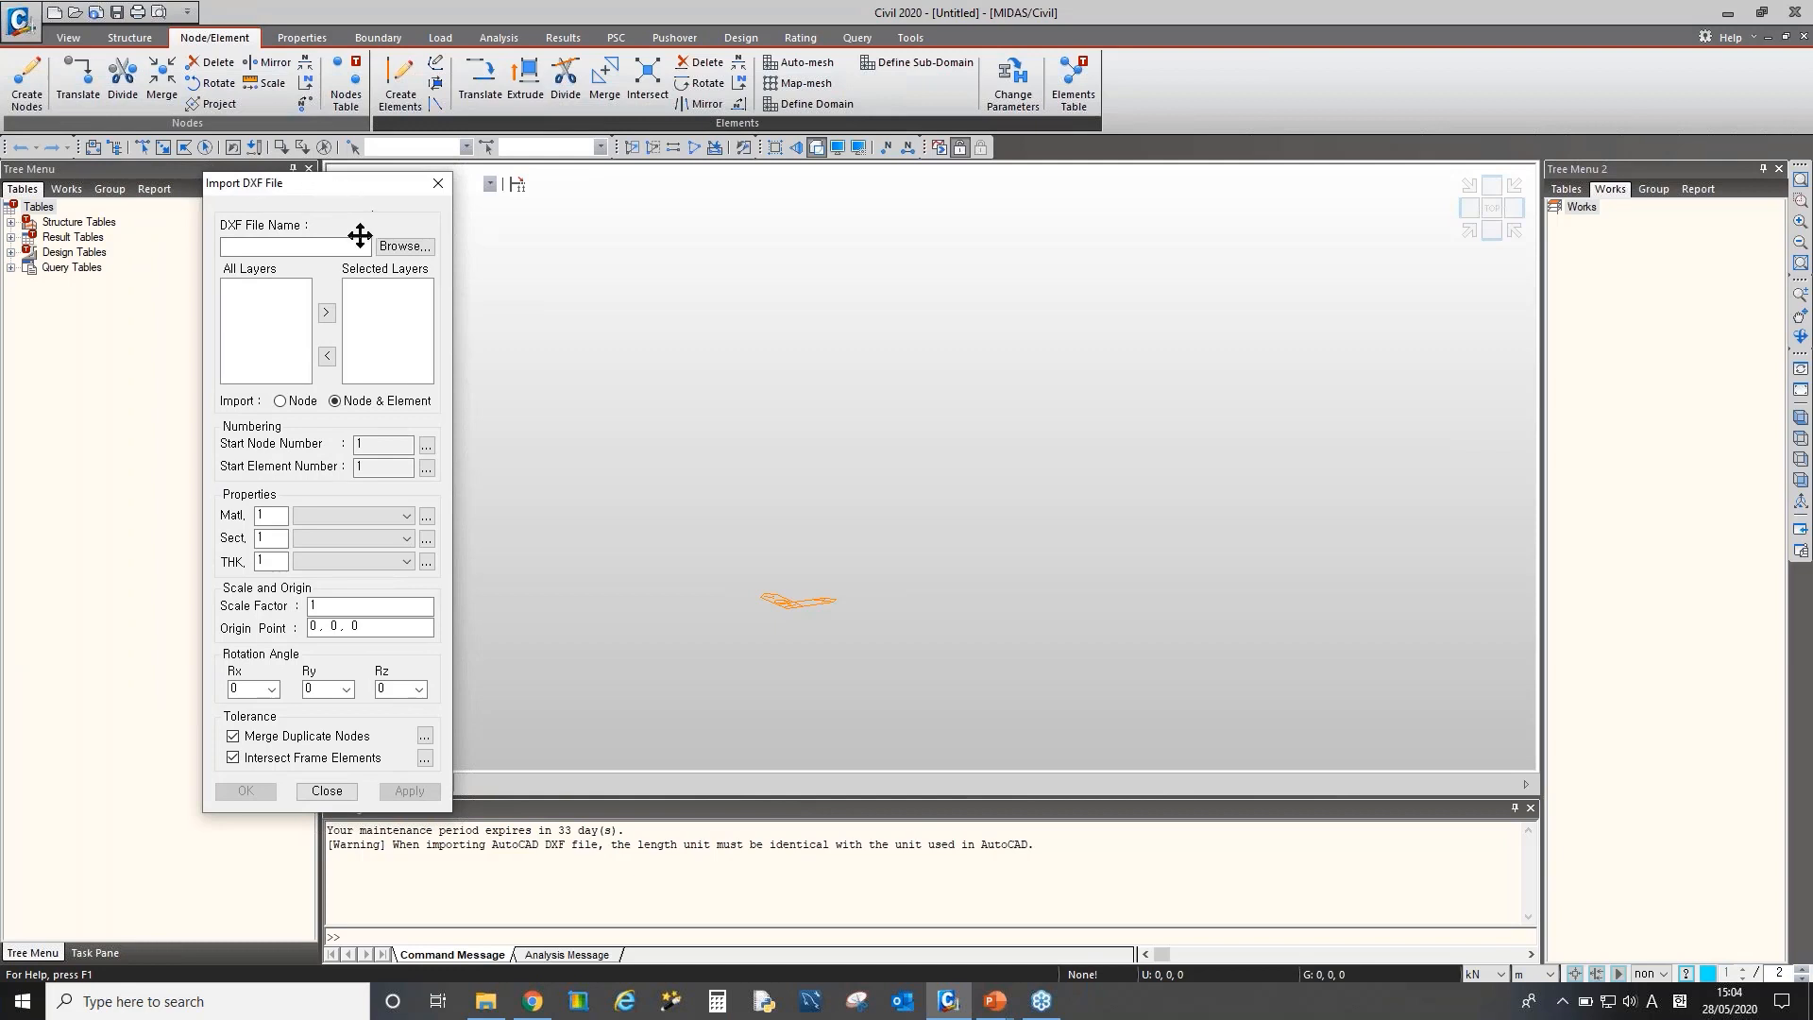
Choose Drawing1.dxf from the basic2 folder and add layer 0 to the selected layers
{"action": "left_click", "coordinate": [405, 247]}
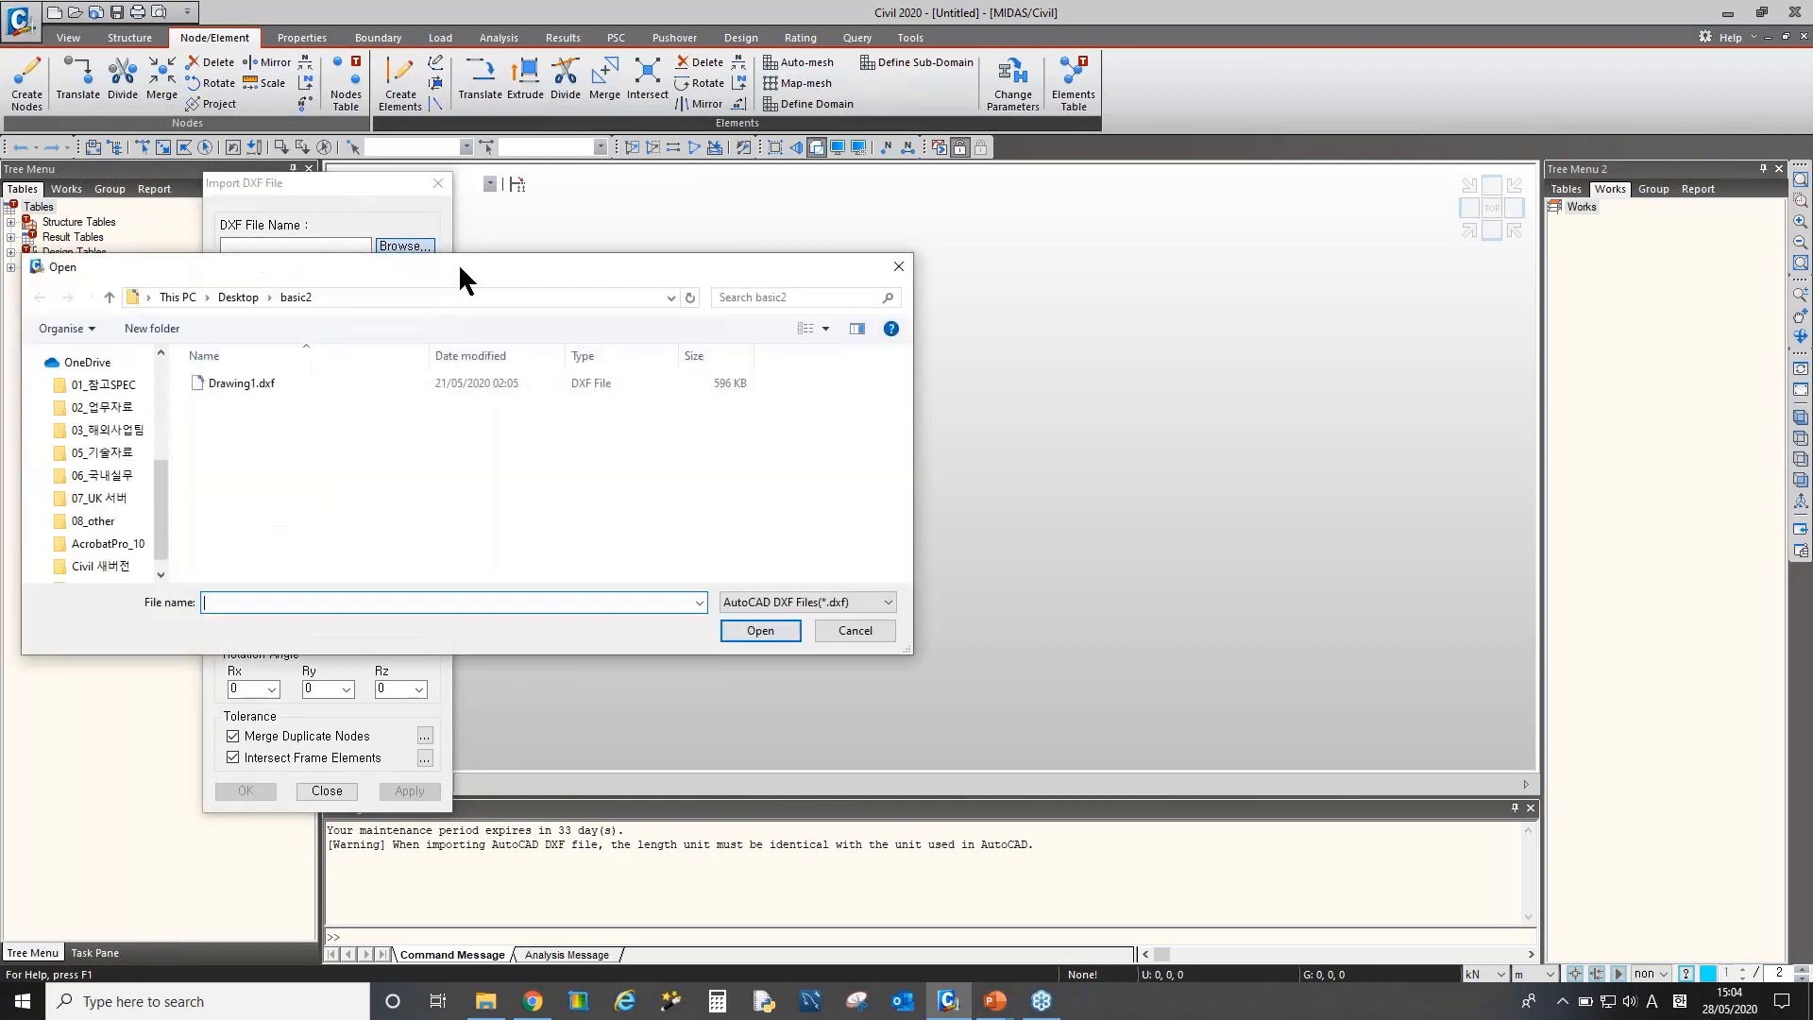
{"action": "left_click", "coordinate": [677, 365]}
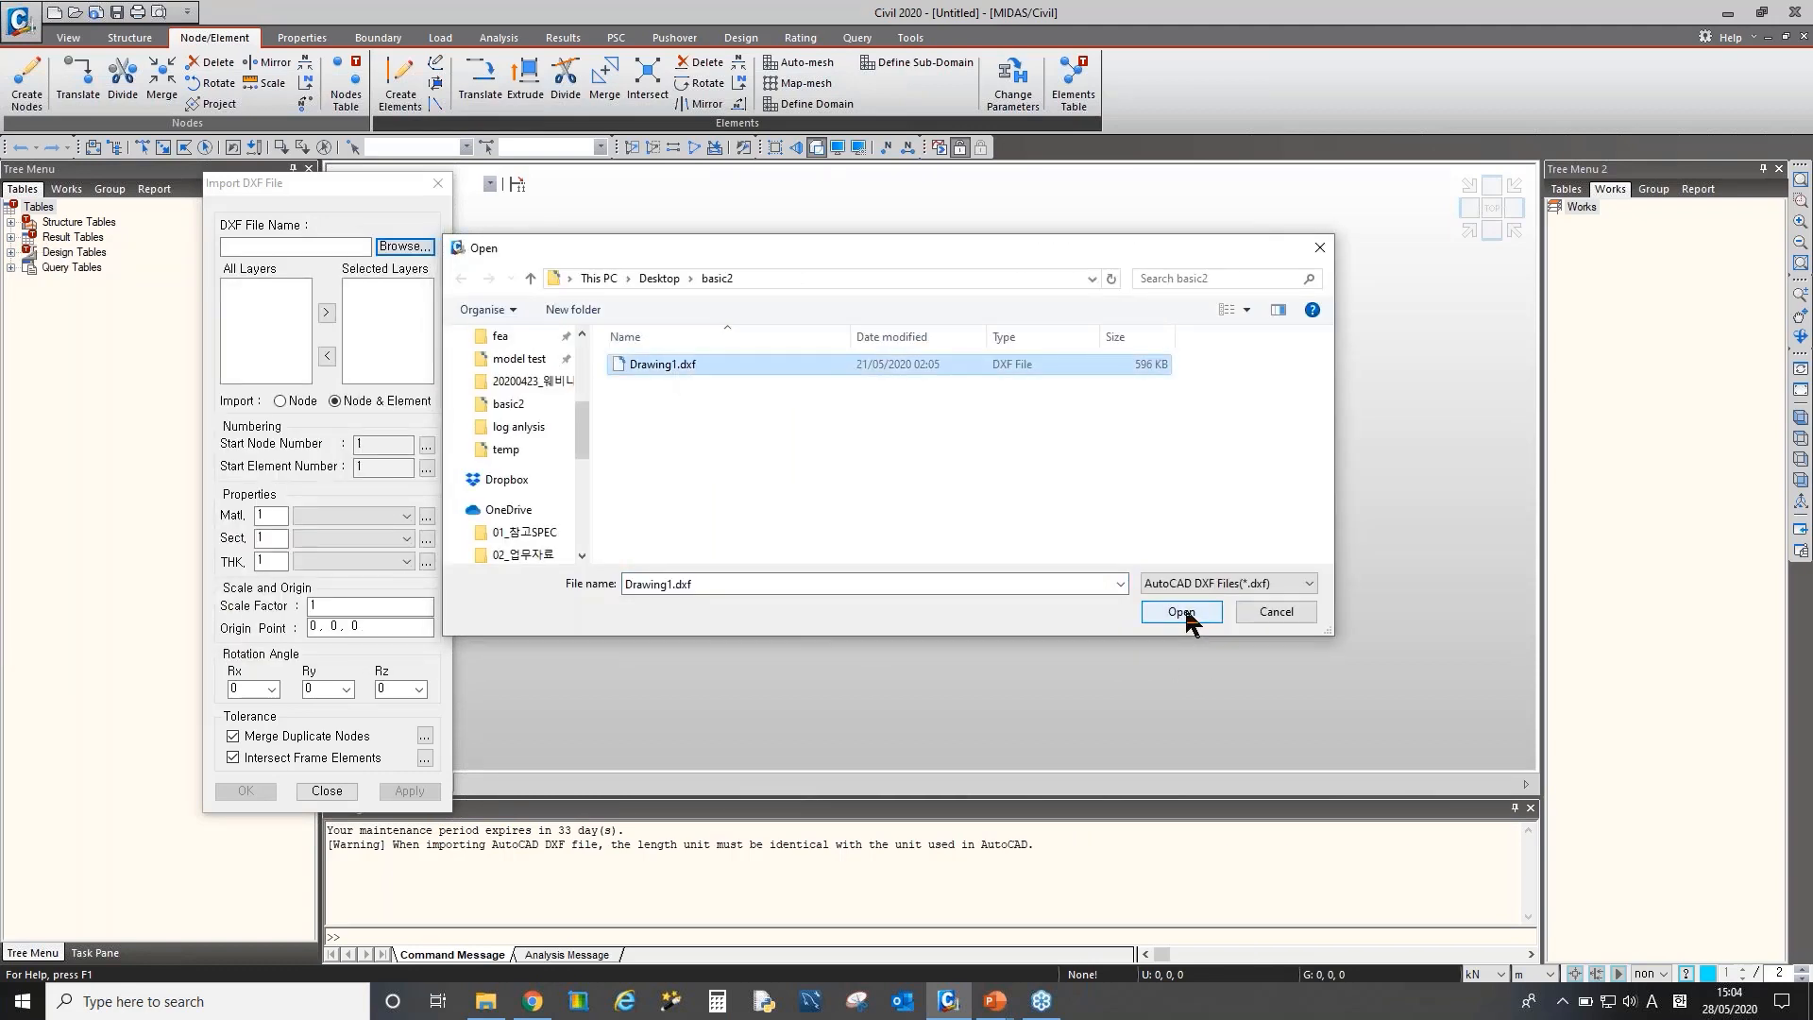
{"action": "left_click", "coordinate": [1185, 614]}
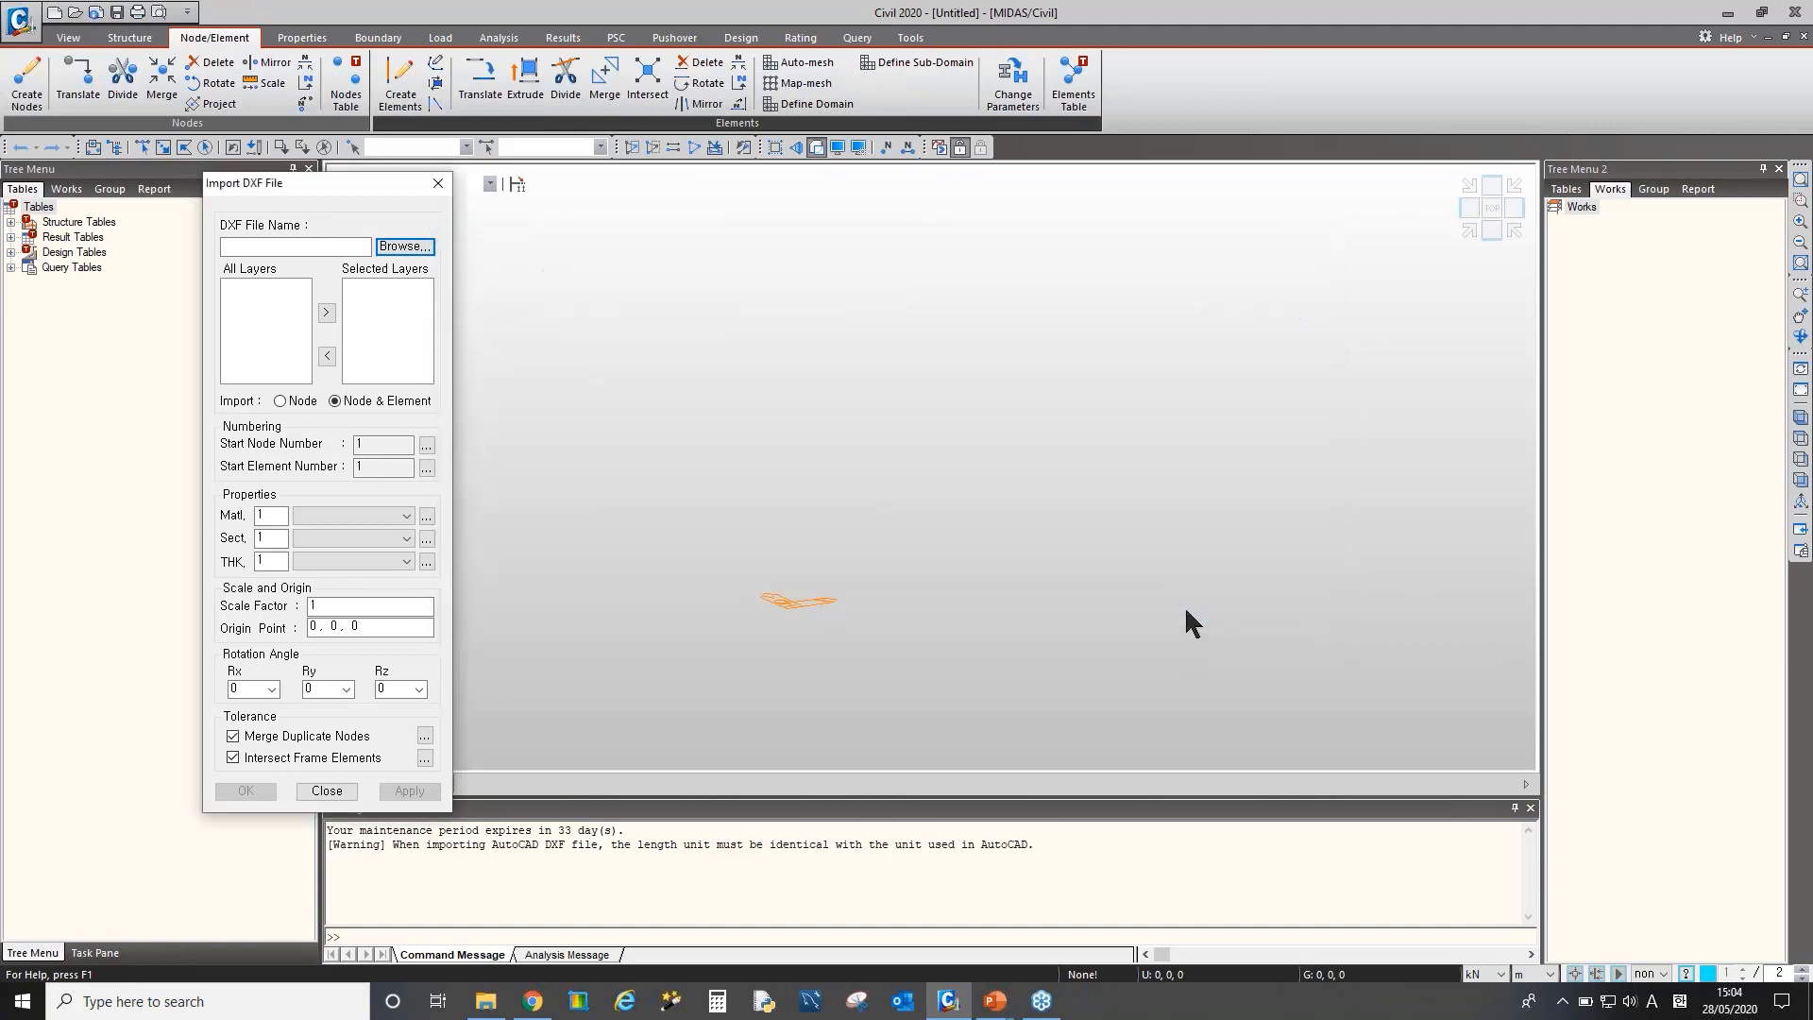
{"action": "left_click", "coordinate": [279, 285]}
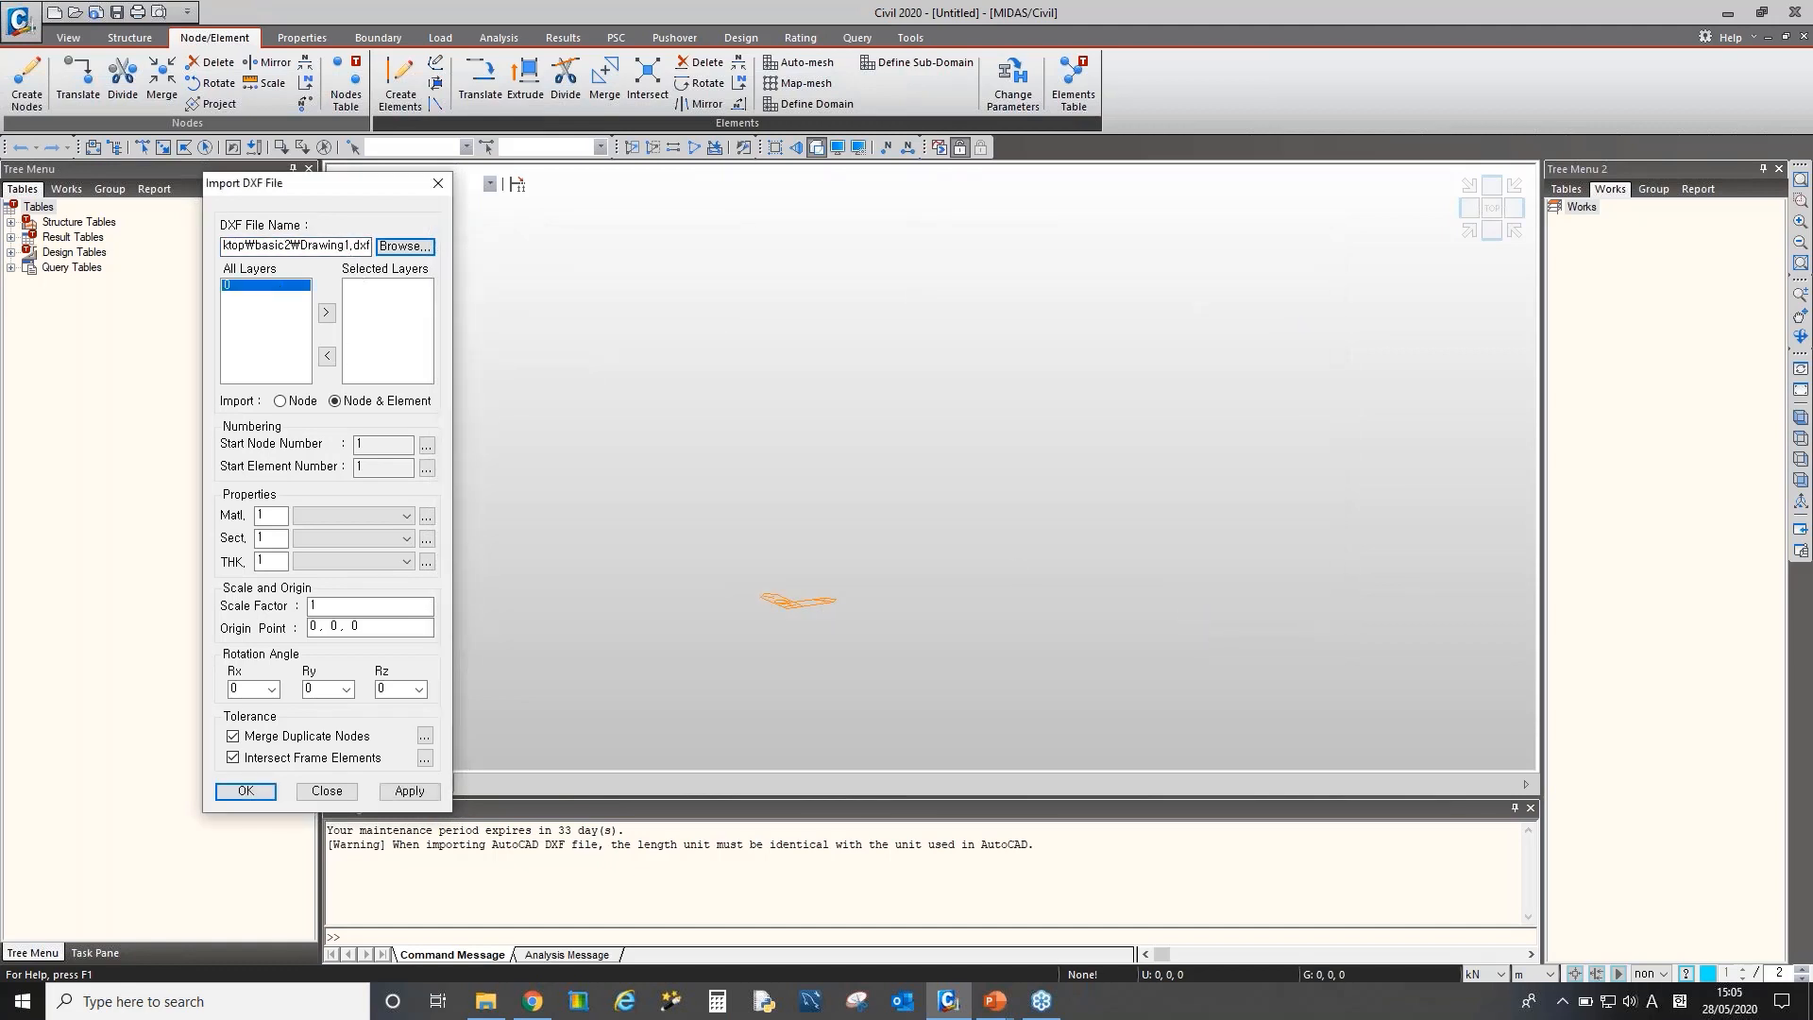
{"action": "double_click", "coordinate": [277, 297]}
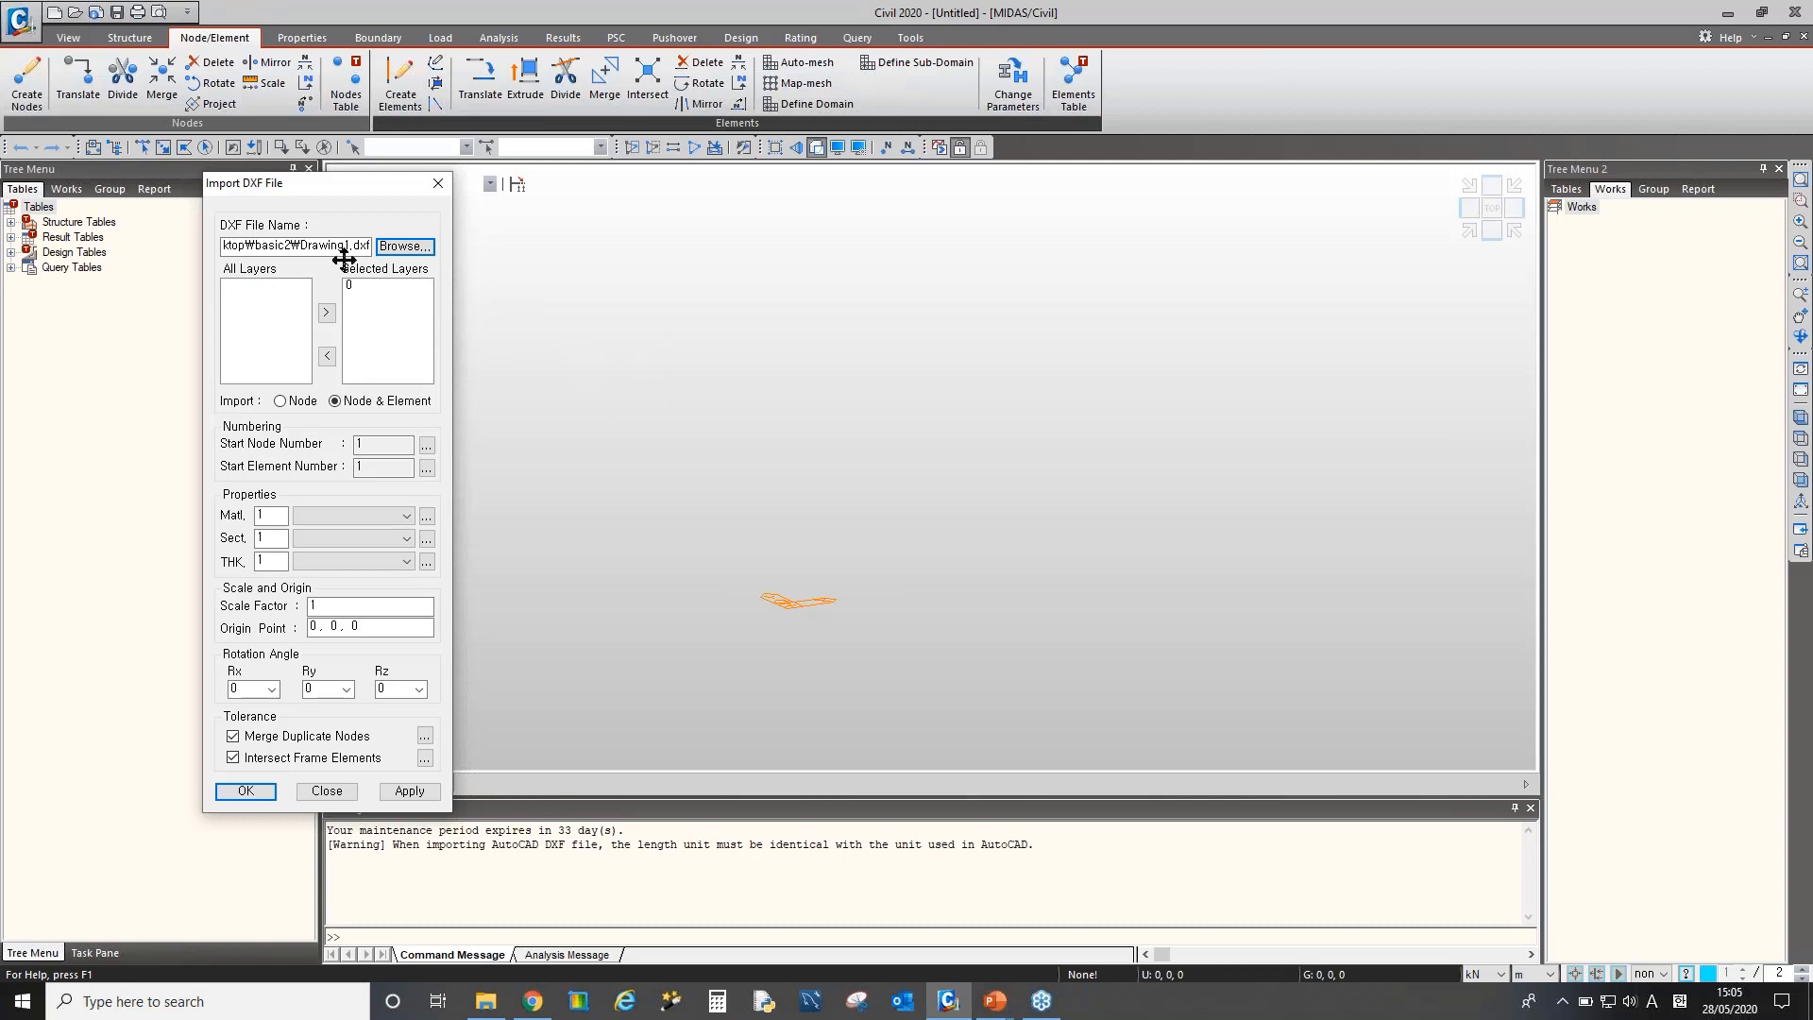
{"action": "left_click_drag", "start_coordinate": [318, 245], "coordinate": [401, 247]}
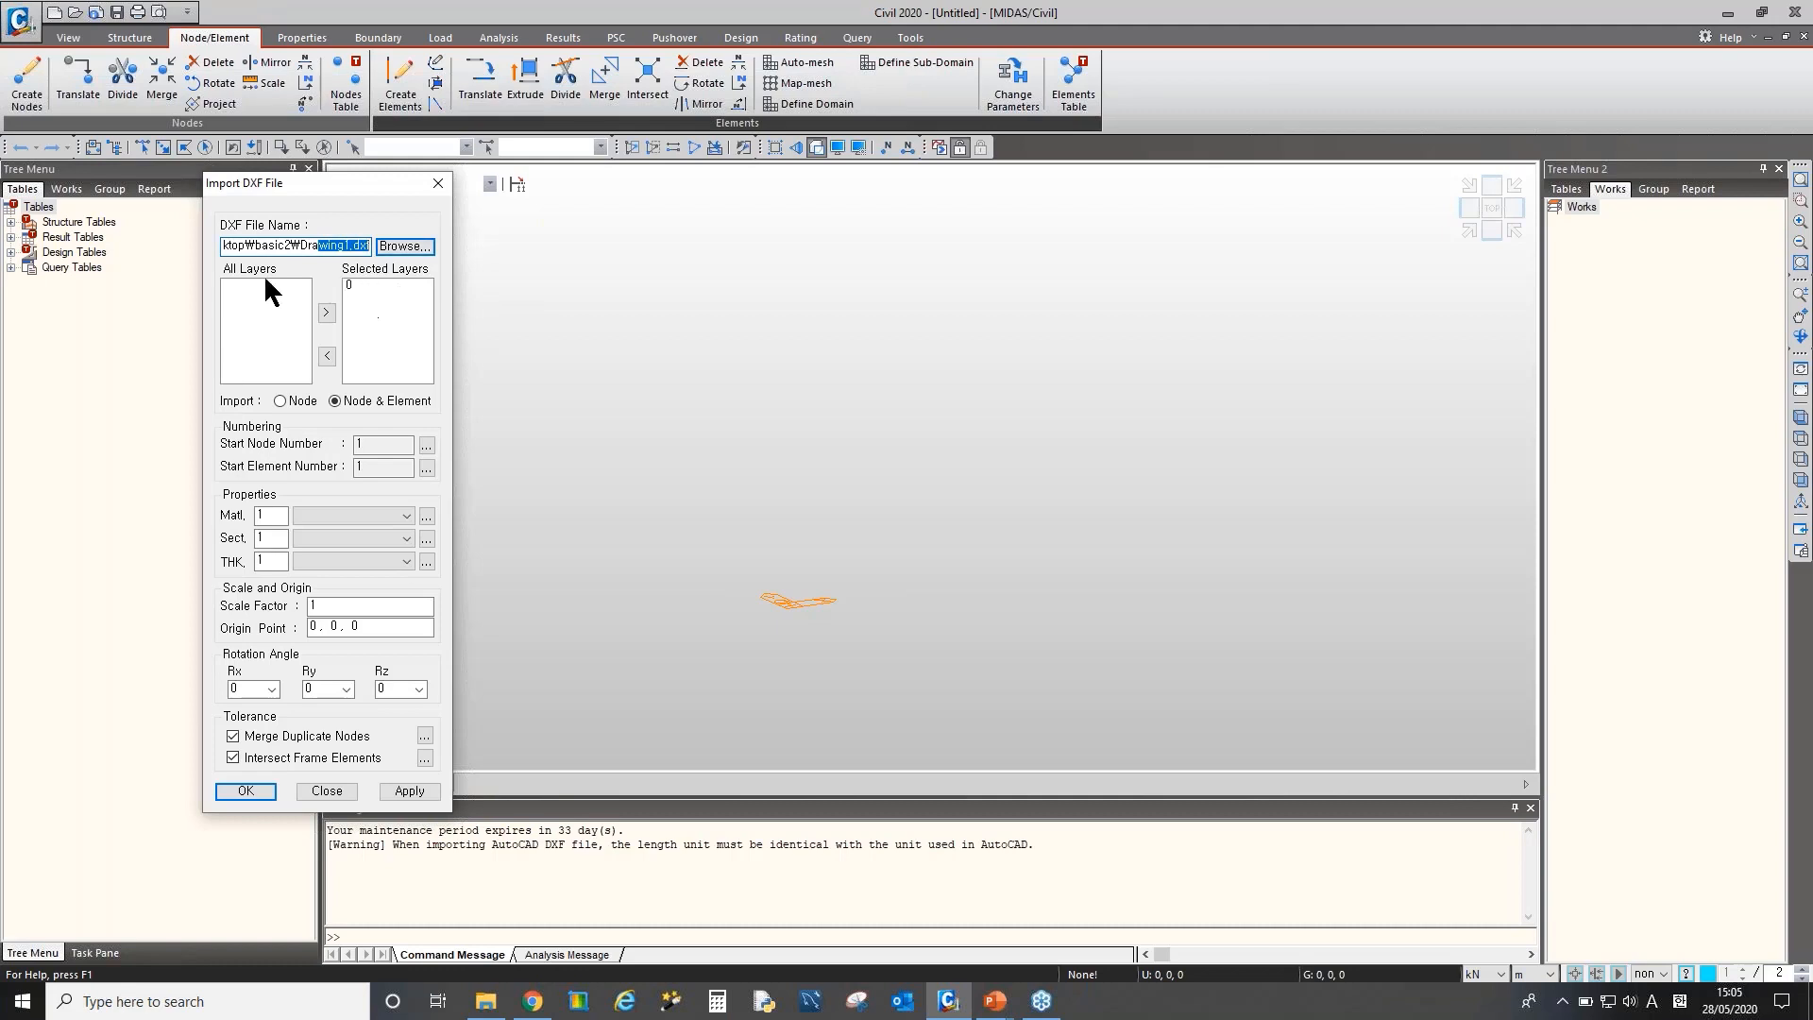
{"action": "left_click", "coordinate": [353, 284]}
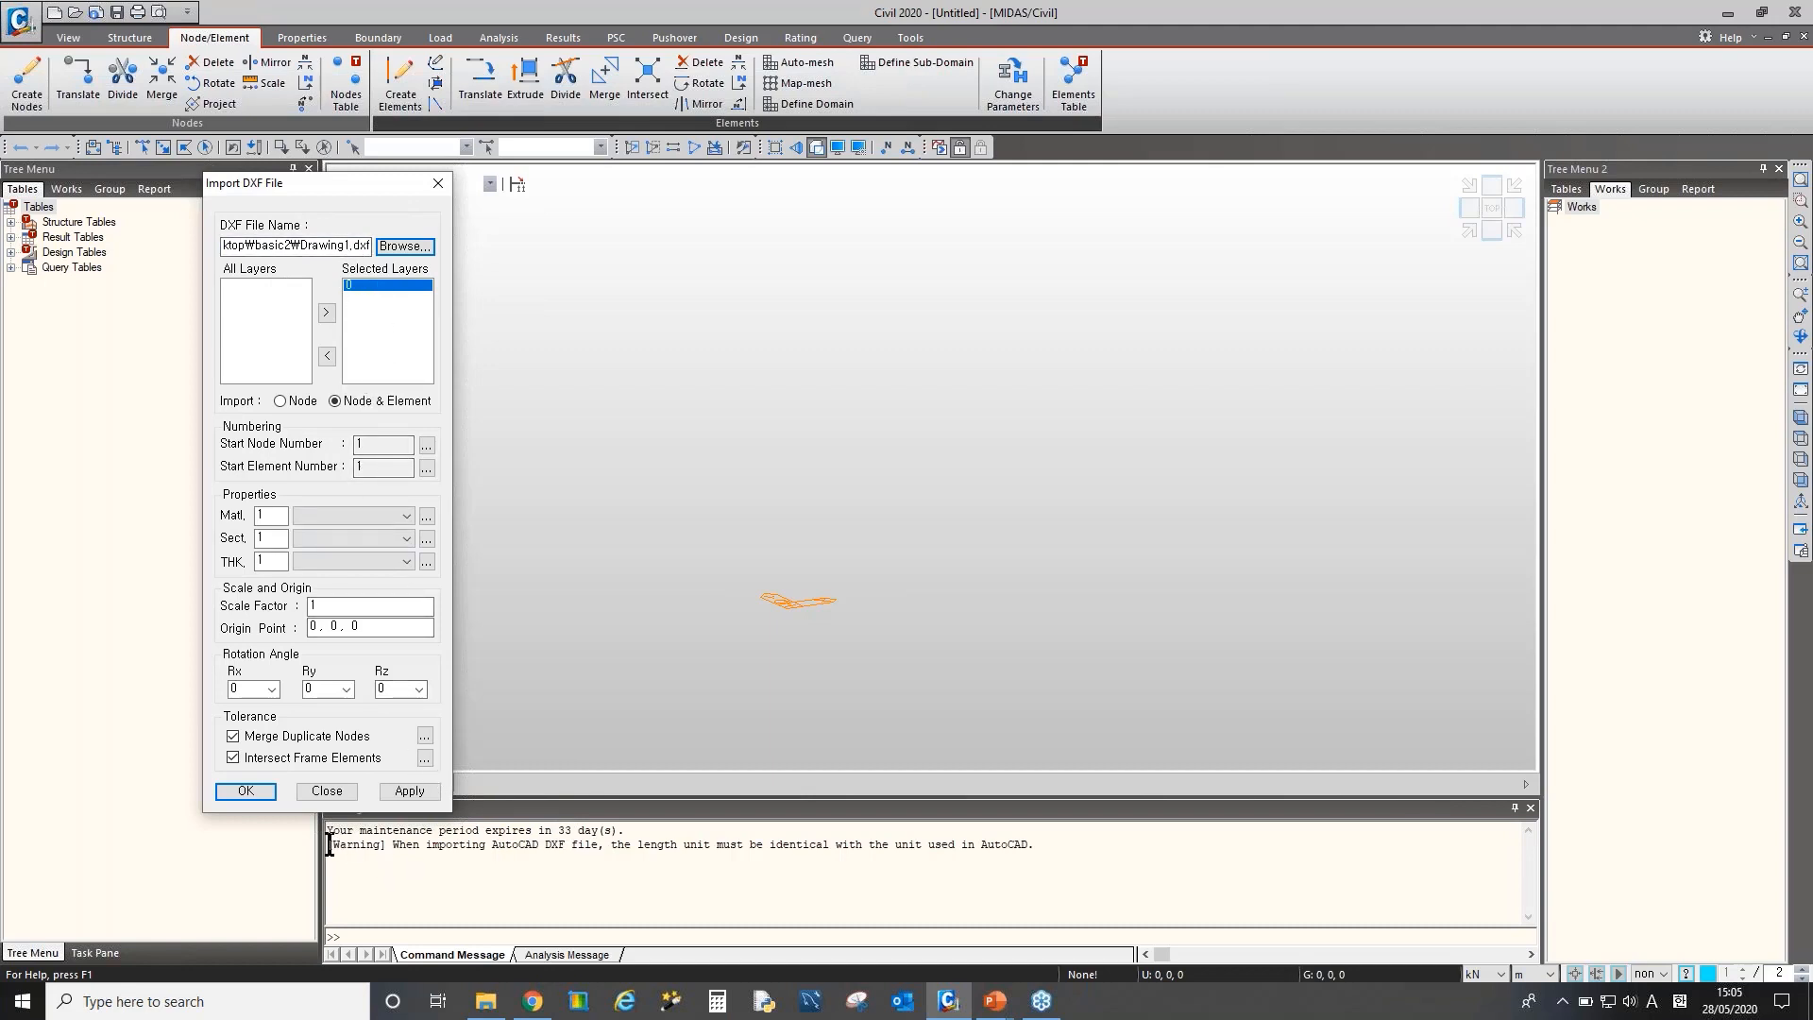
{"action": "left_click", "coordinate": [522, 857]}
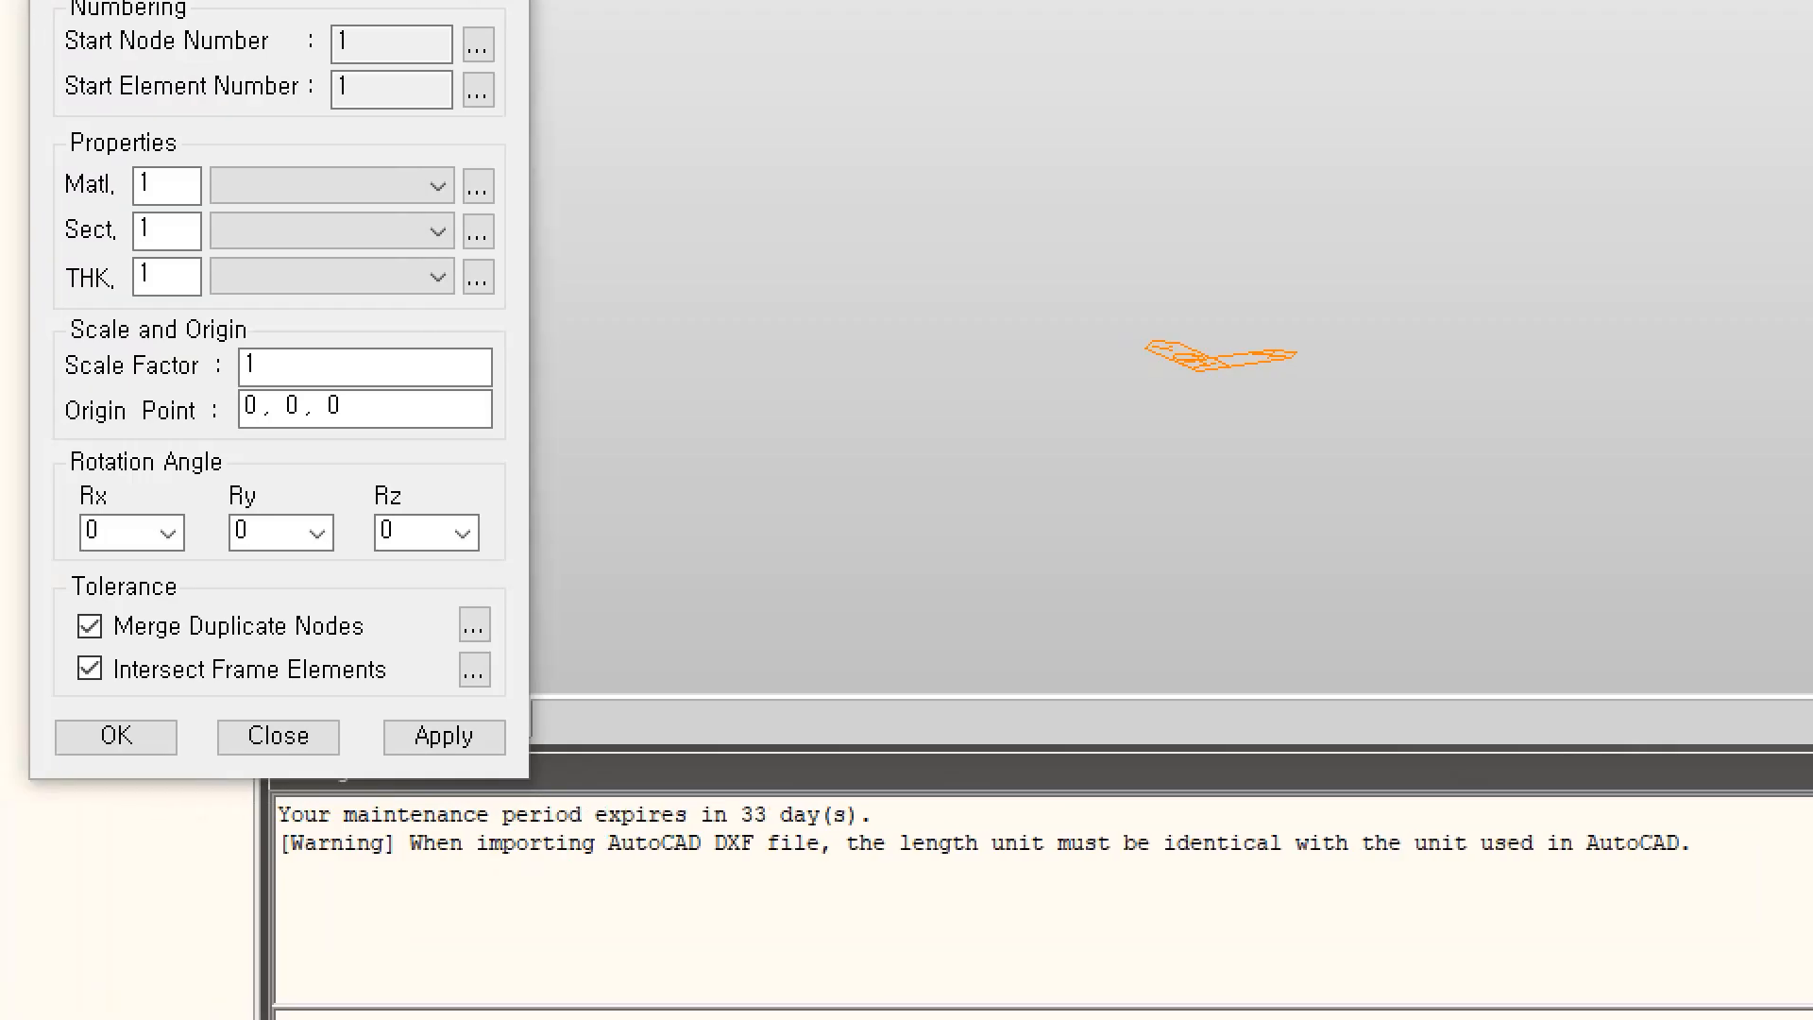
{"action": "left_click_drag", "start_coordinate": [265, 856], "coordinate": [1672, 861]}
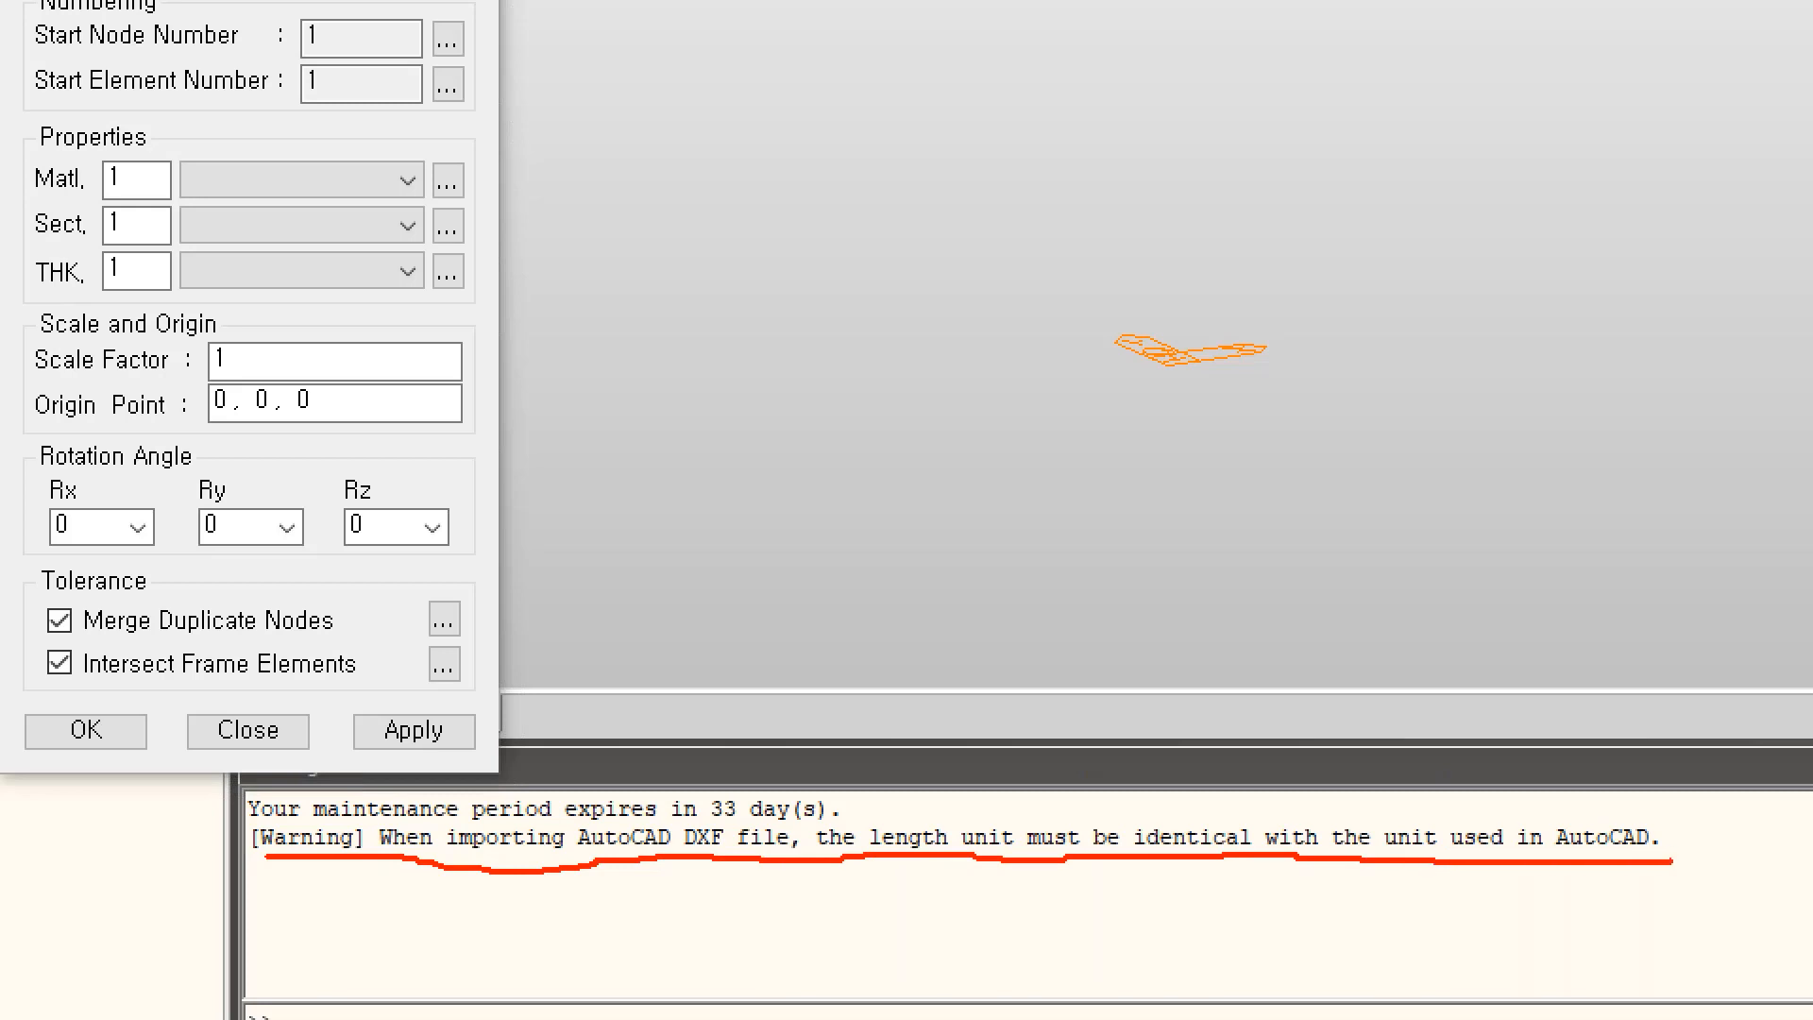
{"action": "key", "text": "Escape"}
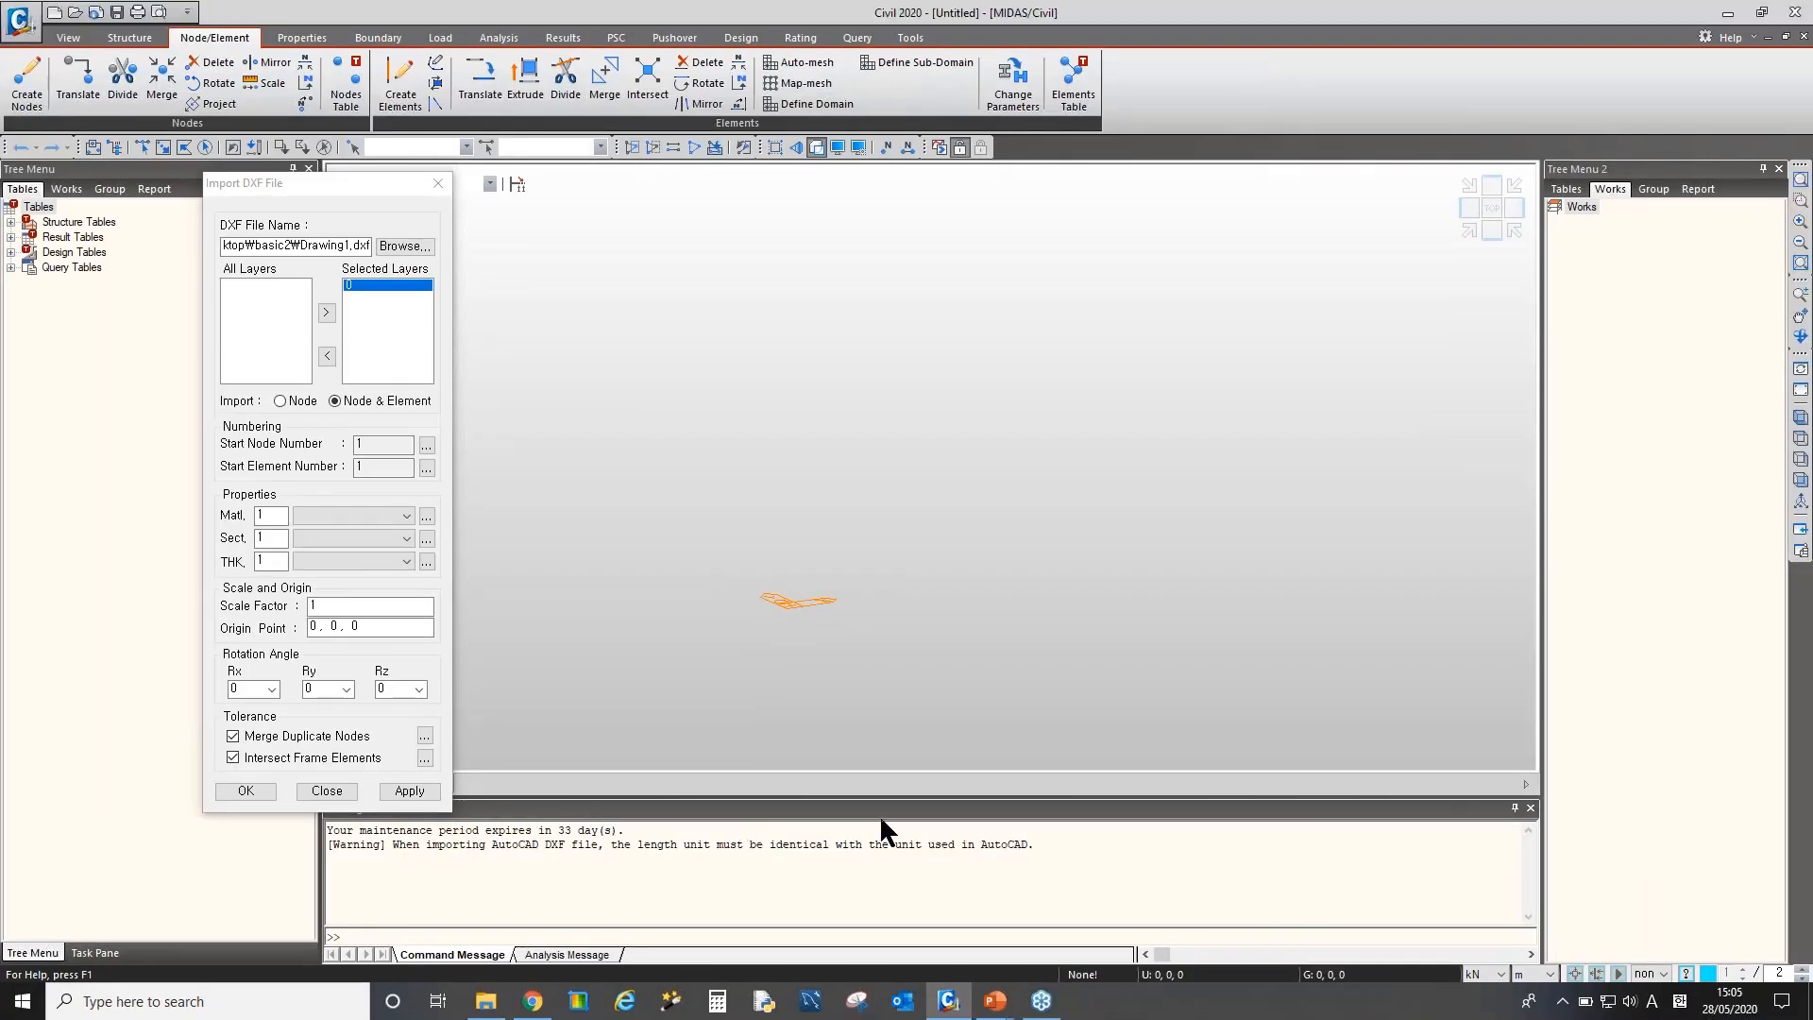
Import layer 0 as nodes and elements with the length unit left at metres
{"action": "left_click", "coordinate": [1530, 974]}
{"action": "left_click", "coordinate": [1530, 977]}
{"action": "left_click", "coordinate": [410, 791]}
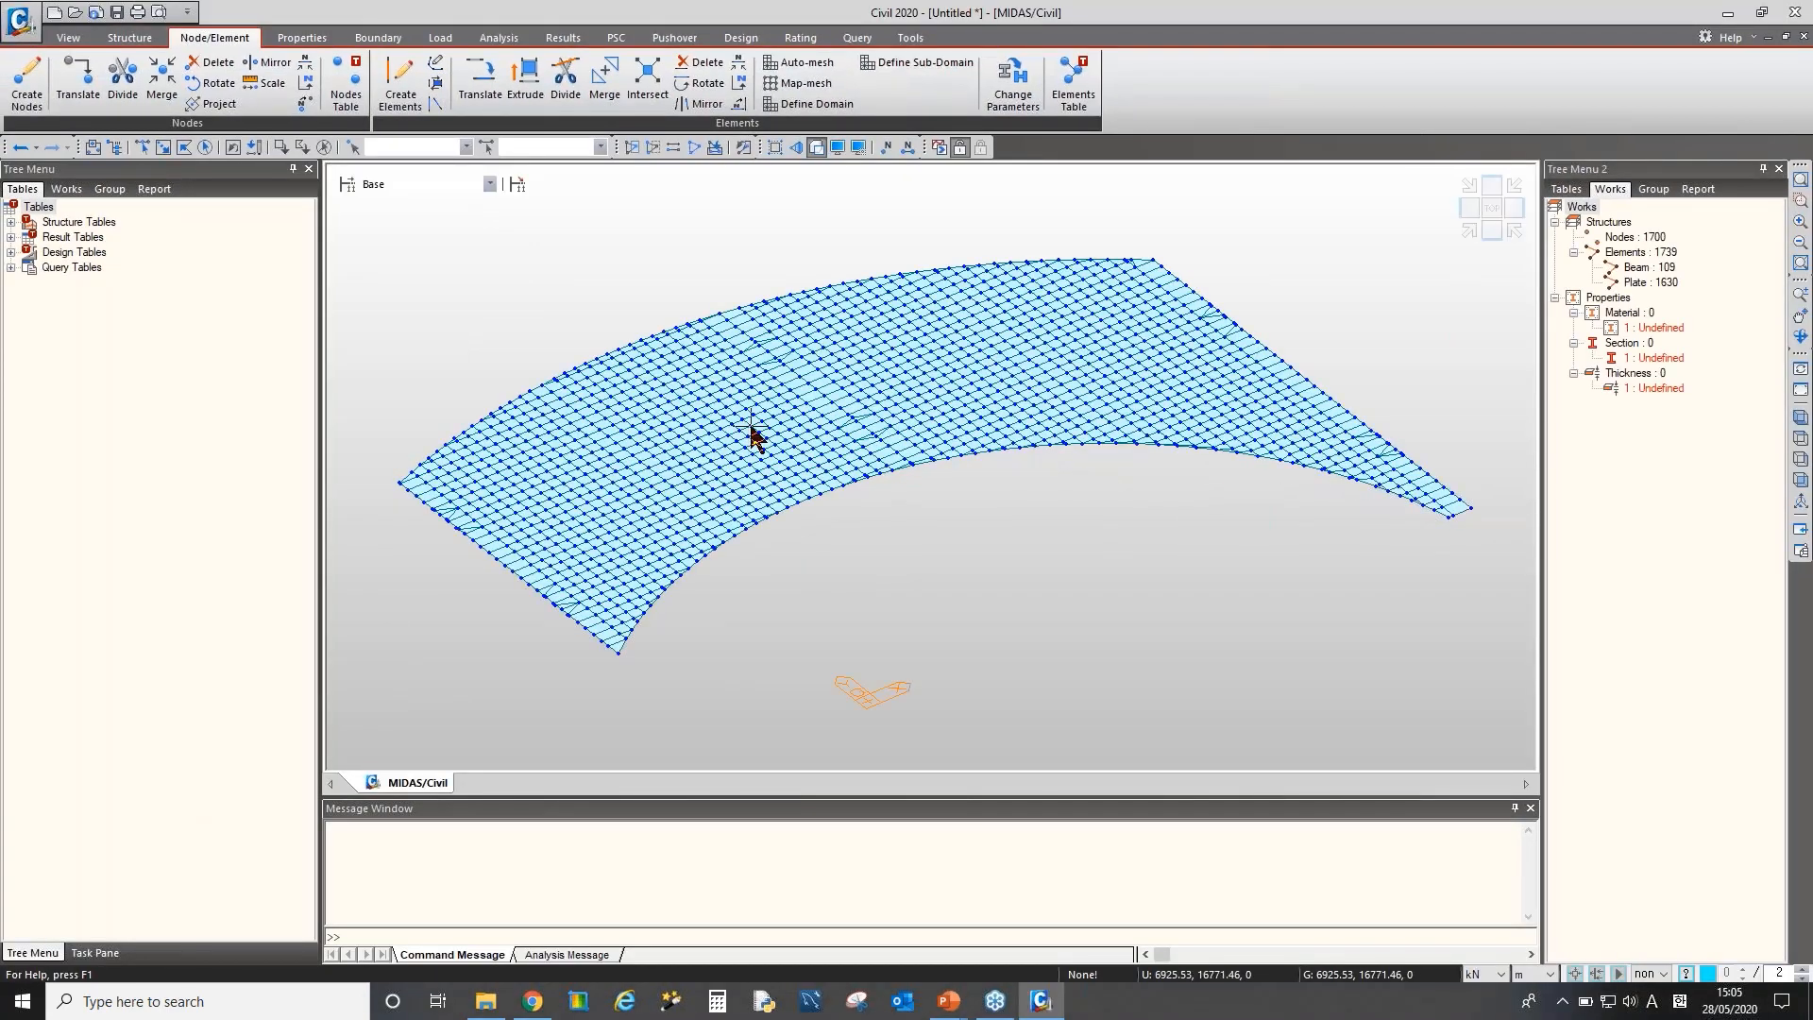
Enlarge the message area and query the two corner nodes at the ends of the mesh's inner curve to measure their distance
{"action": "left_click", "coordinate": [861, 38]}
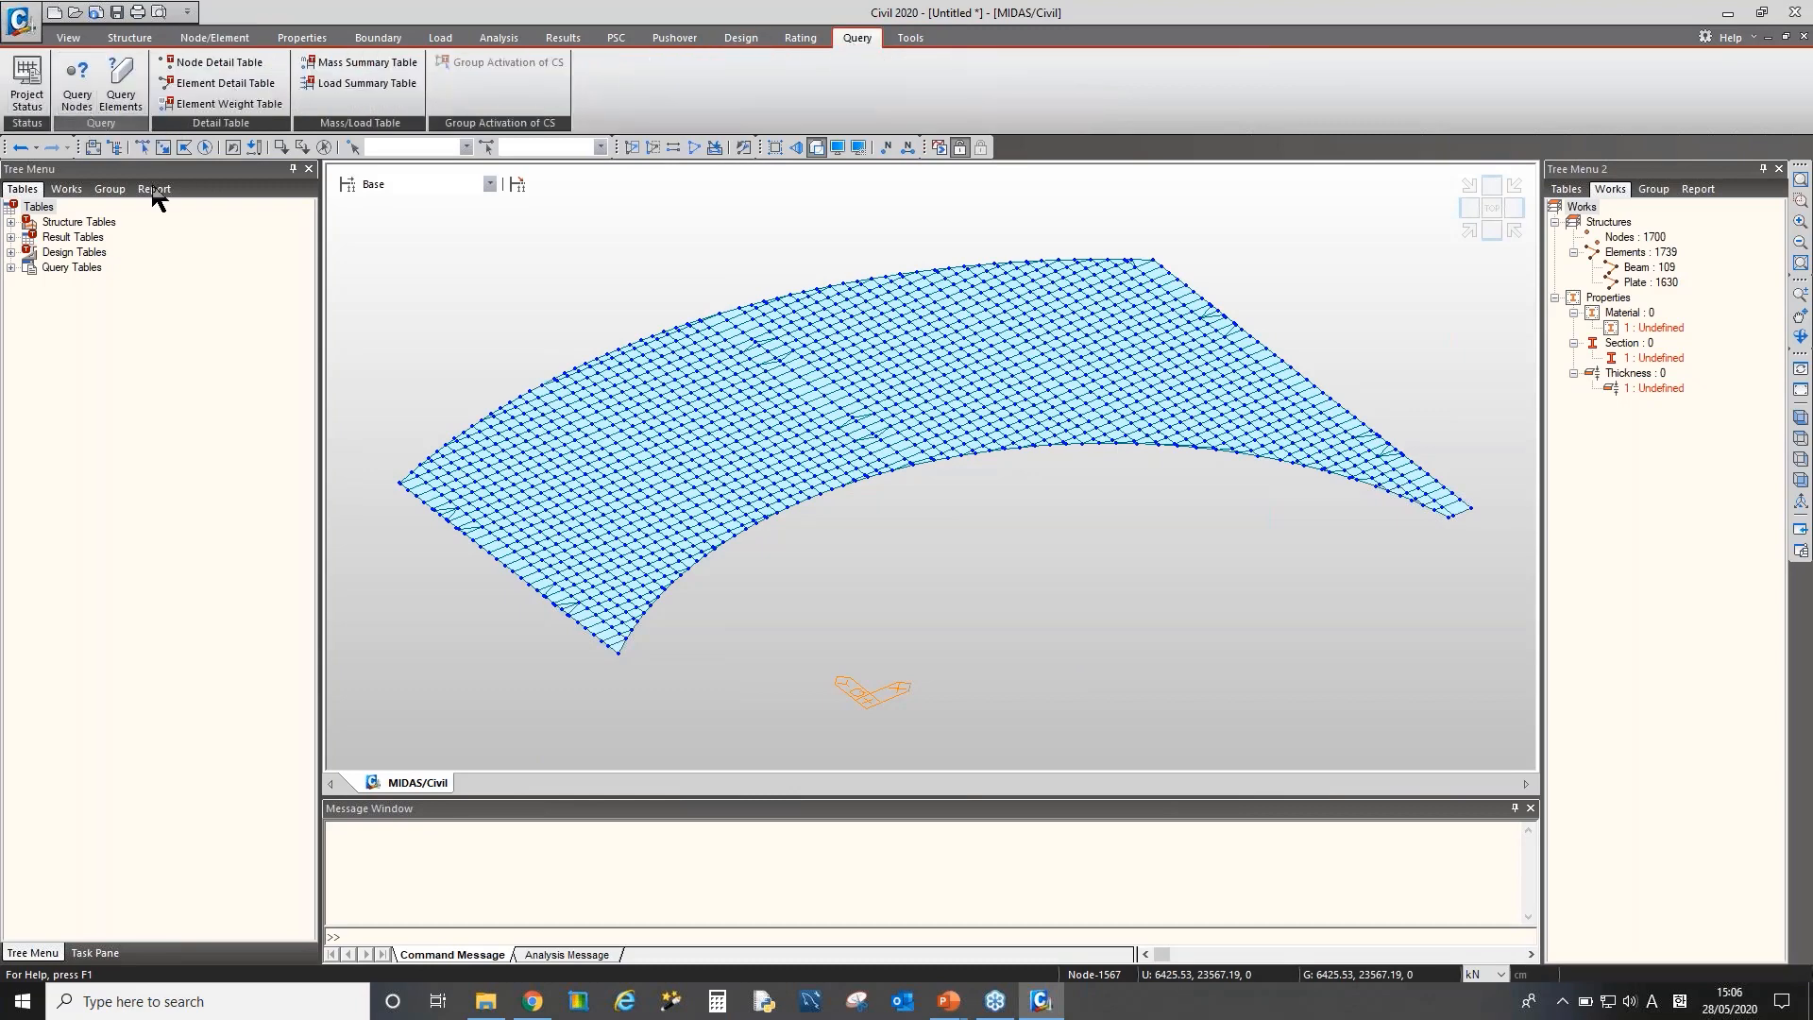
{"action": "left_click", "coordinate": [78, 83]}
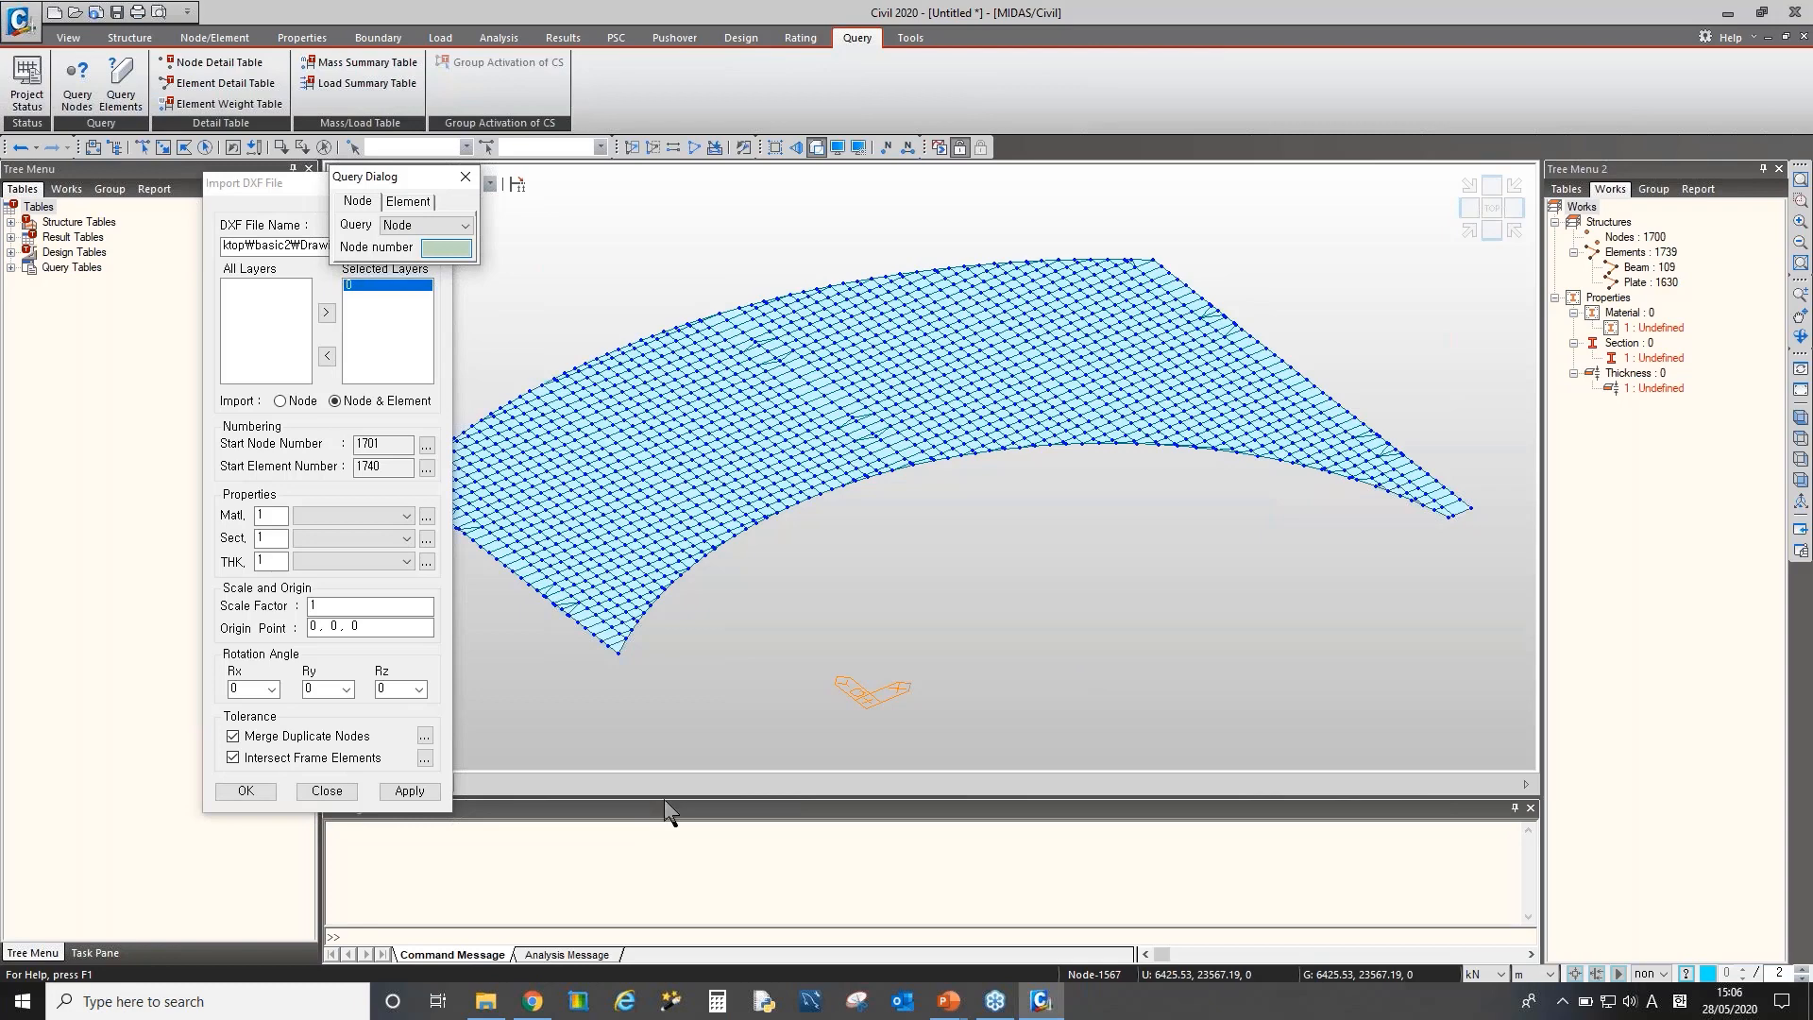
{"action": "left_click_drag", "start_coordinate": [668, 799], "coordinate": [669, 699]}
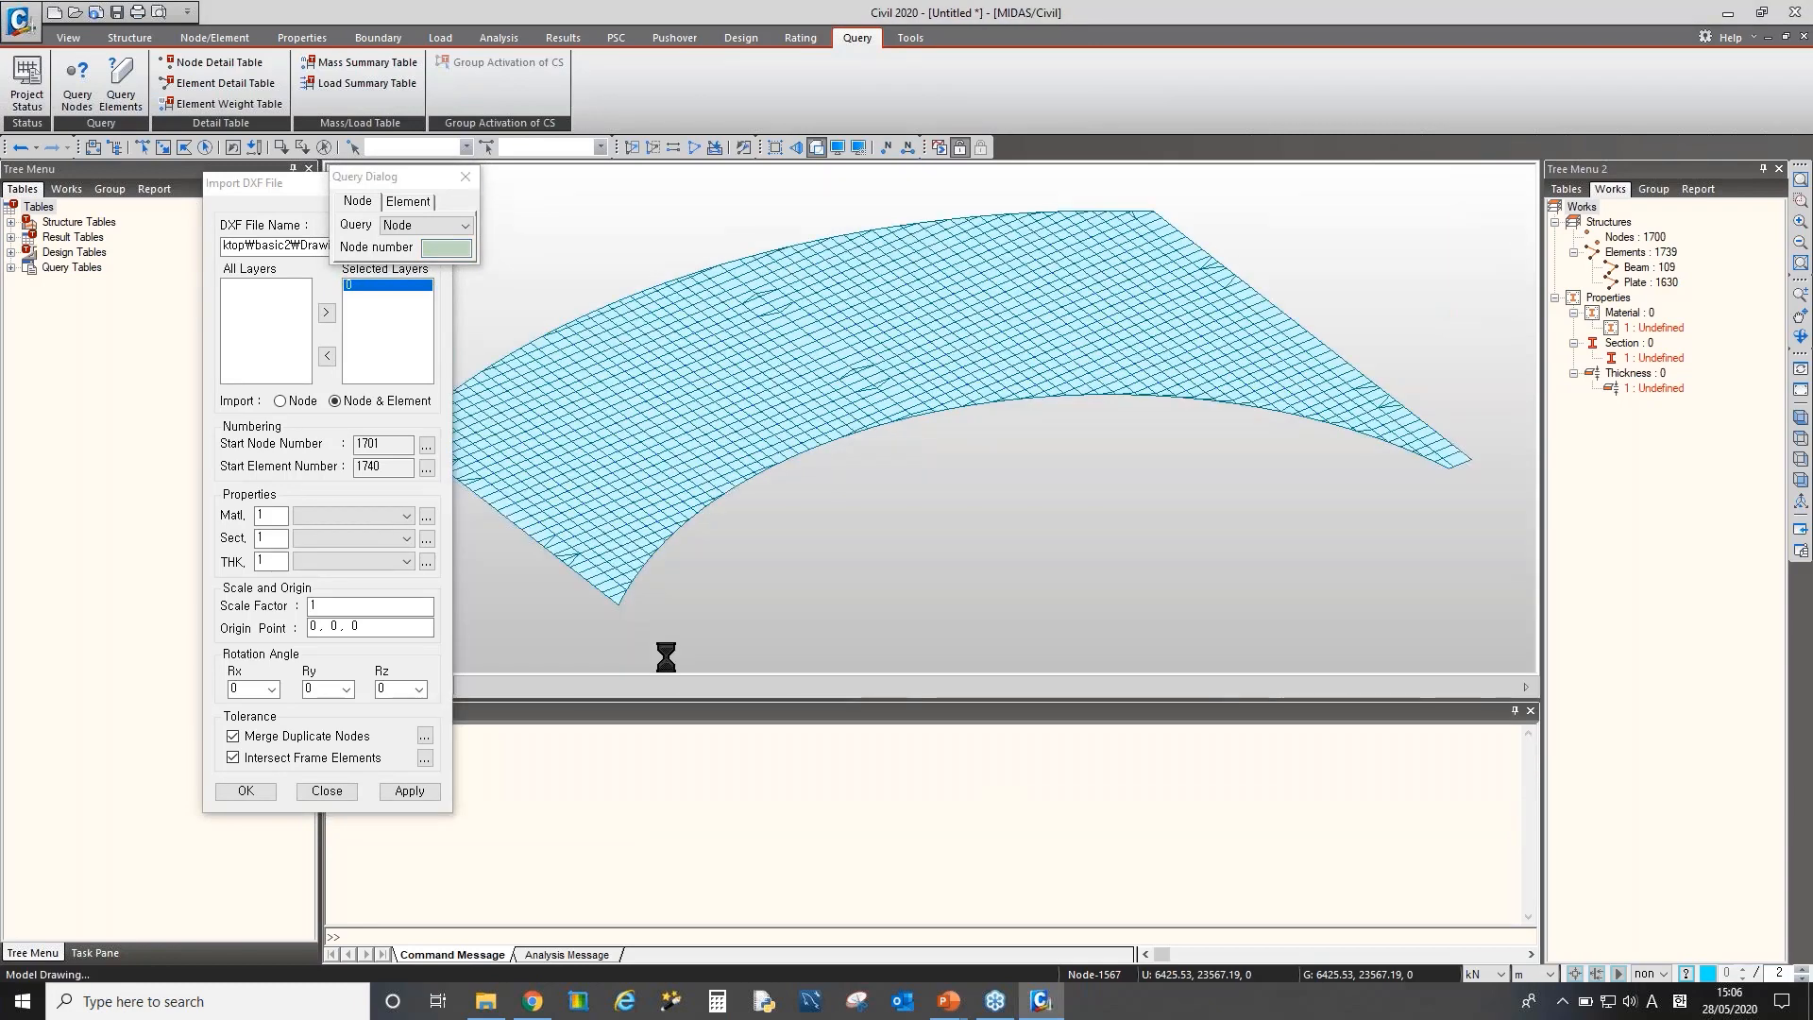
{"action": "left_click", "coordinate": [618, 605]}
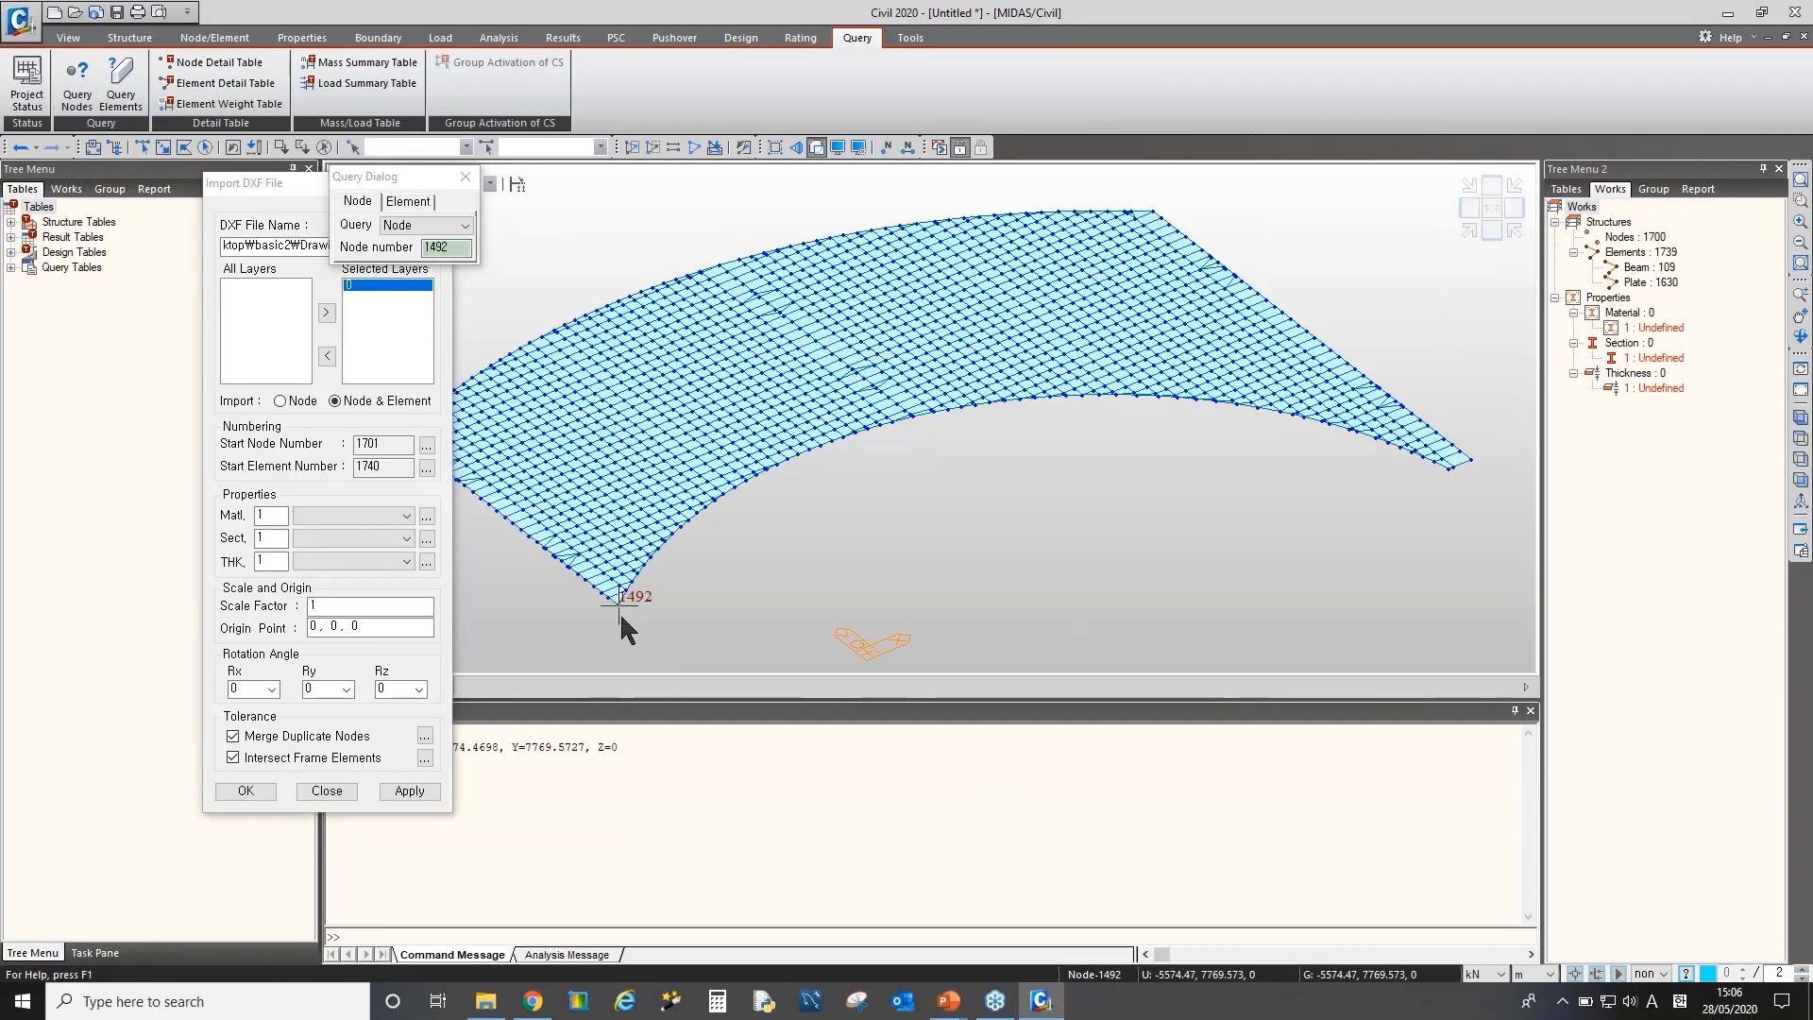
{"action": "left_click", "coordinate": [1470, 461]}
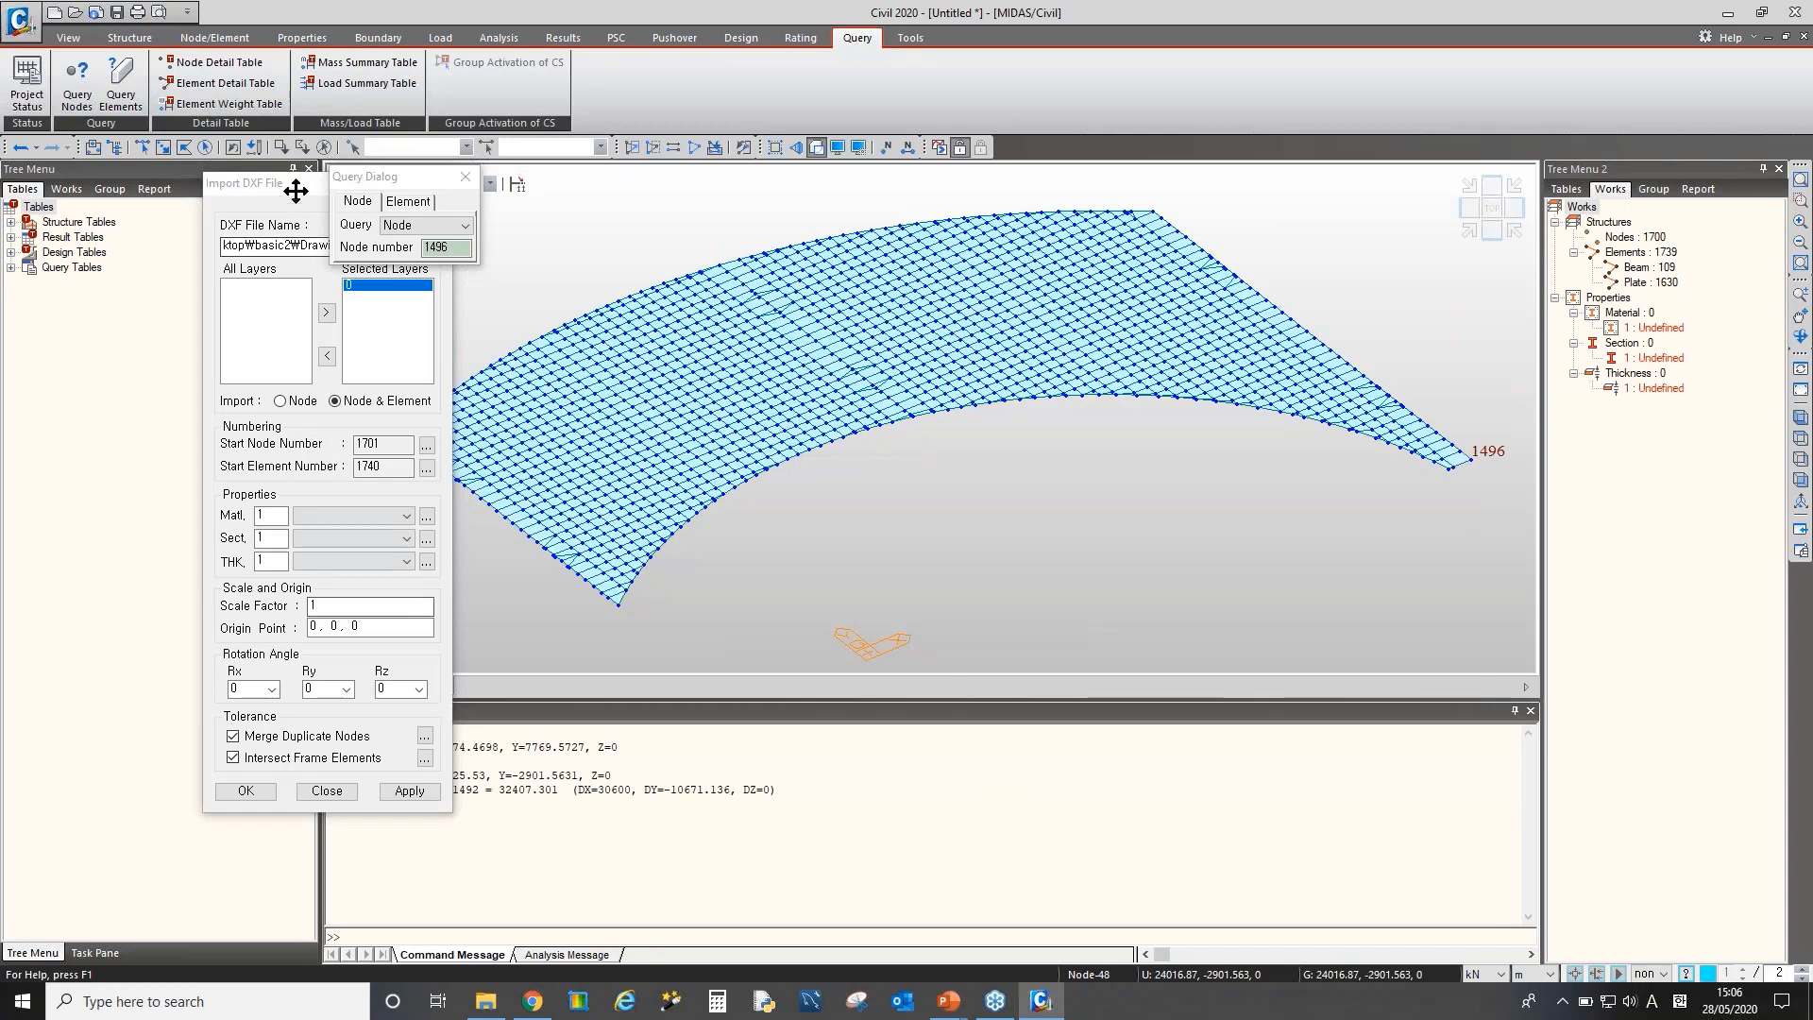
Move the import dialog off the message area and examine the reported node coordinates and distance
{"action": "left_click_drag", "start_coordinate": [239, 189], "coordinate": [103, 197]}
{"action": "left_click", "coordinate": [499, 789]}
{"action": "left_click_drag", "start_coordinate": [356, 732], "coordinate": [390, 761]}
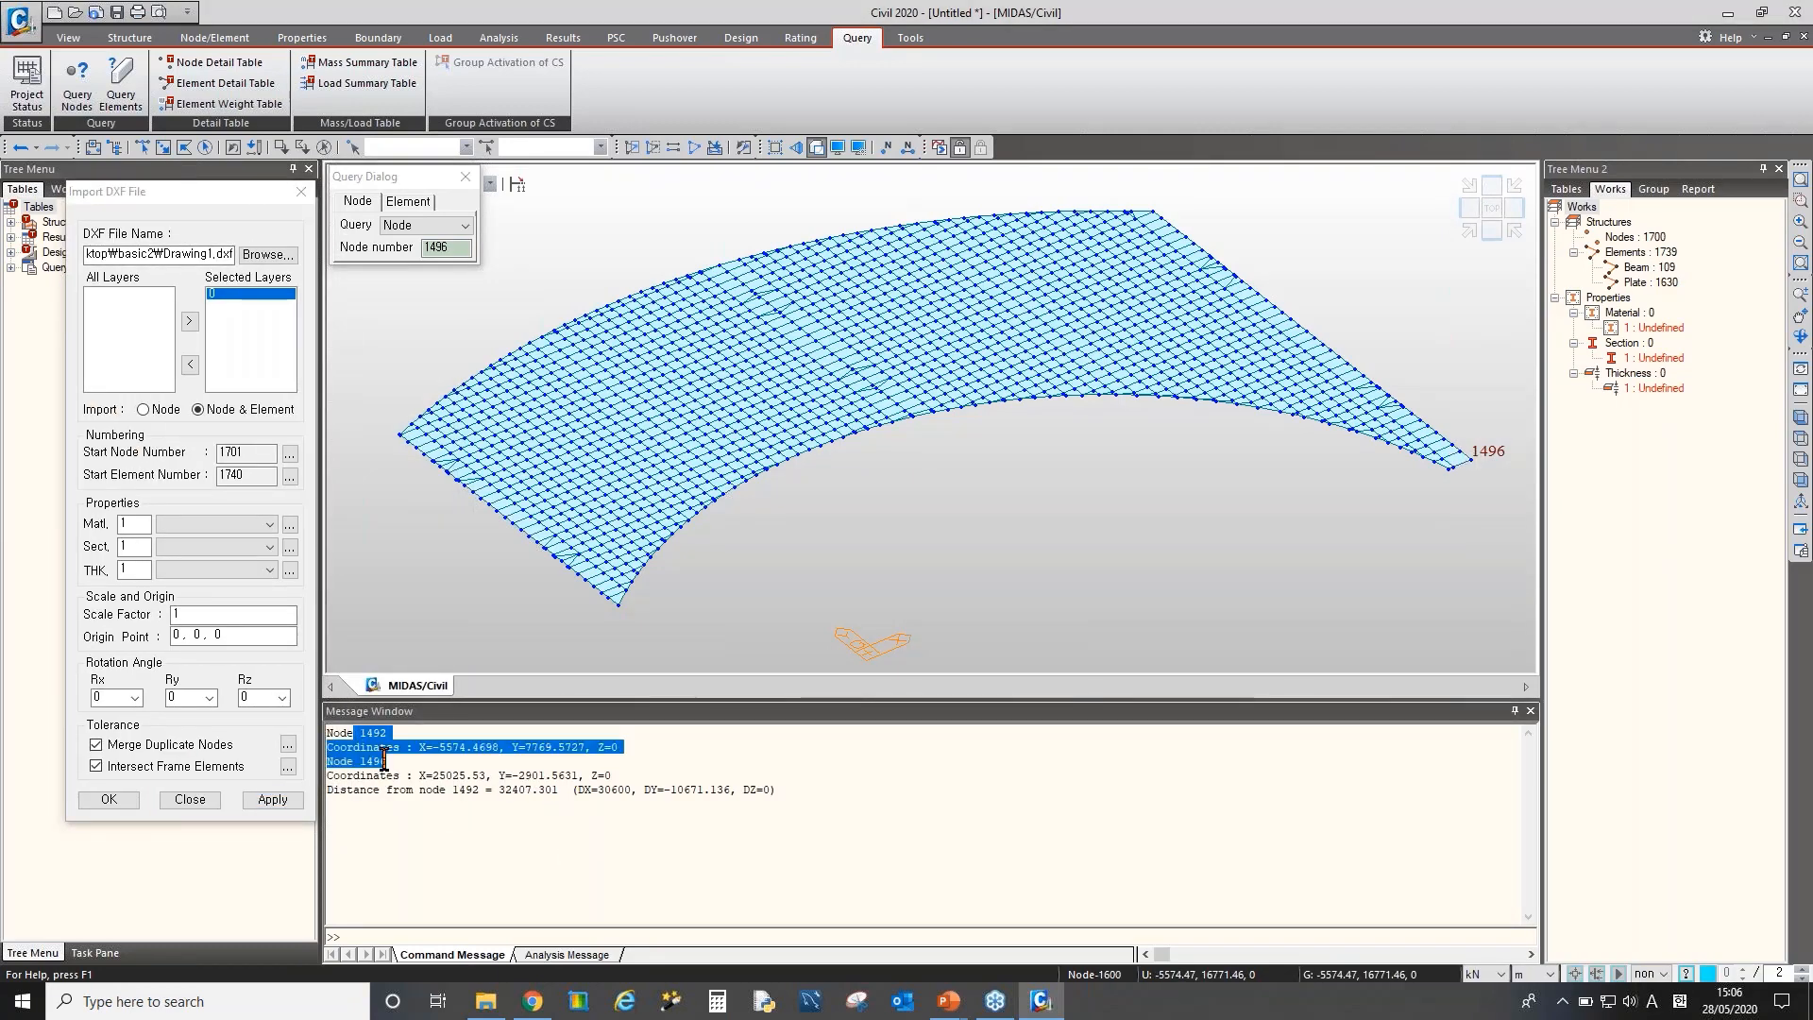
{"action": "left_click_drag", "start_coordinate": [505, 790], "coordinate": [532, 792]}
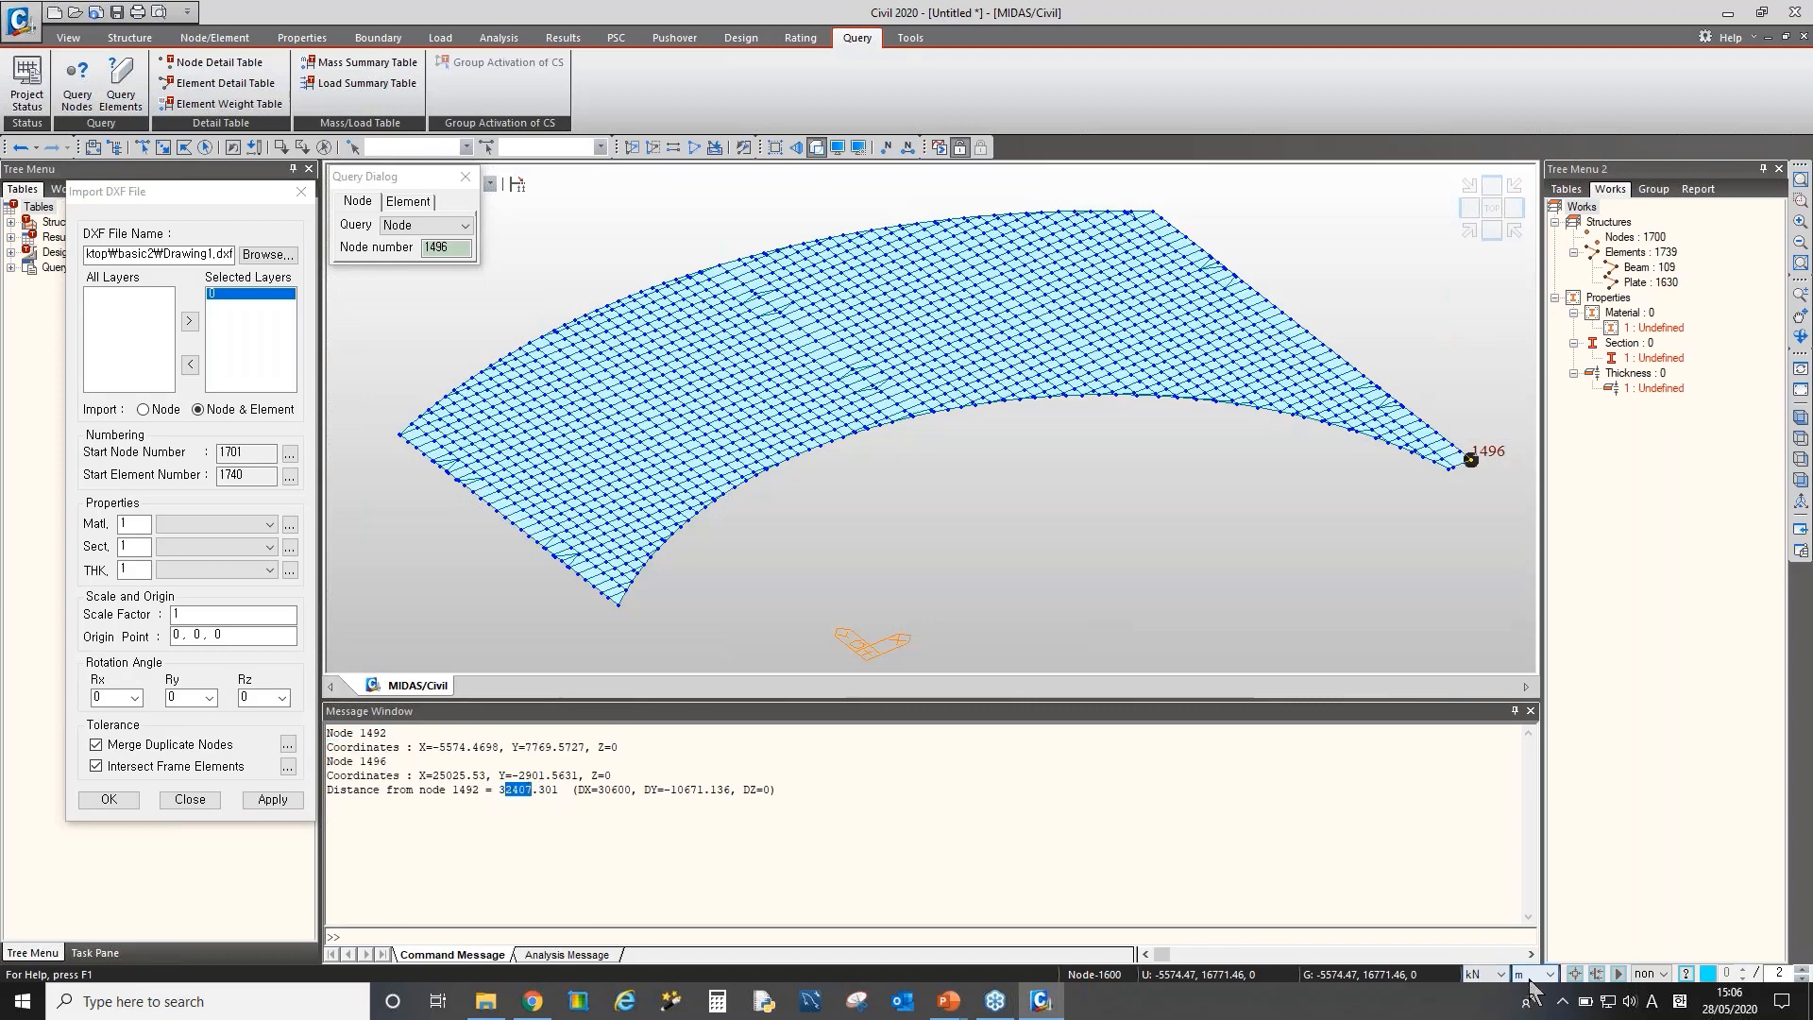
{"action": "left_click", "coordinate": [485, 794]}
{"action": "left_click_drag", "start_coordinate": [504, 792], "coordinate": [516, 792]}
Undo the DXF import, and import layer 0 again with the length unit set to mm
{"action": "left_click", "coordinate": [21, 147]}
{"action": "left_click", "coordinate": [1546, 973]}
{"action": "left_click", "coordinate": [1522, 918]}
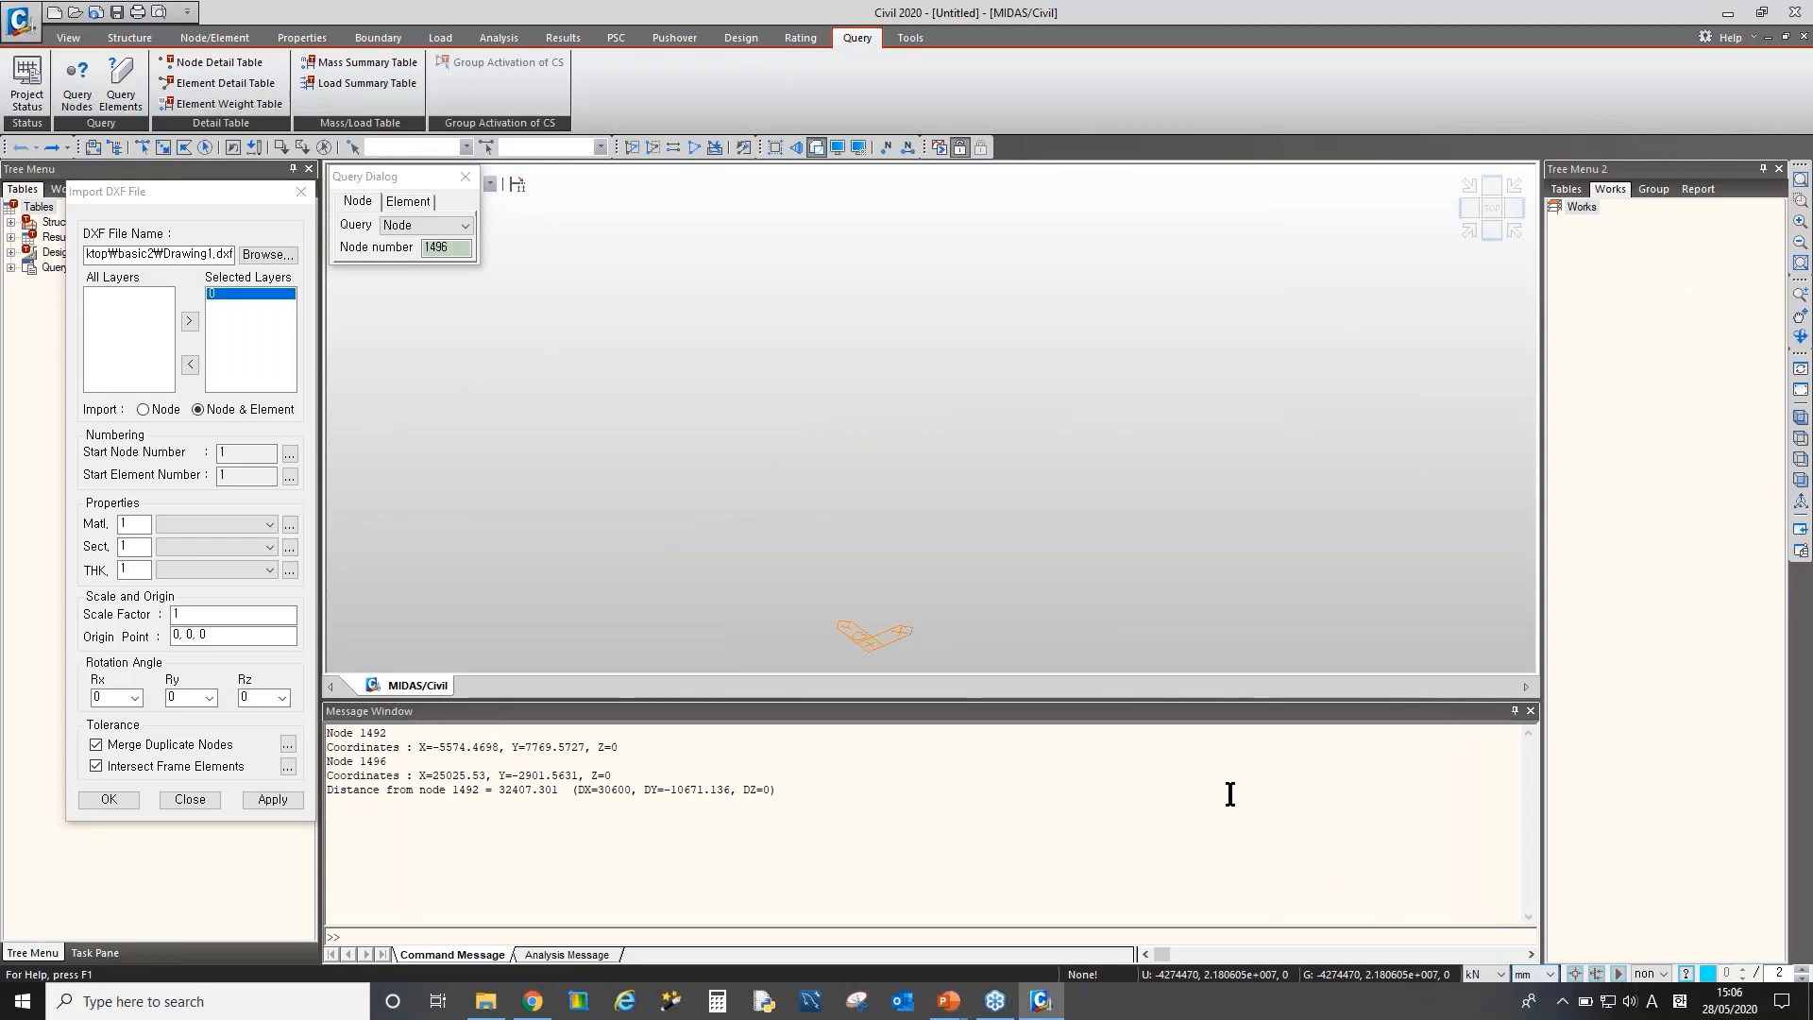
{"action": "left_click", "coordinate": [267, 800]}
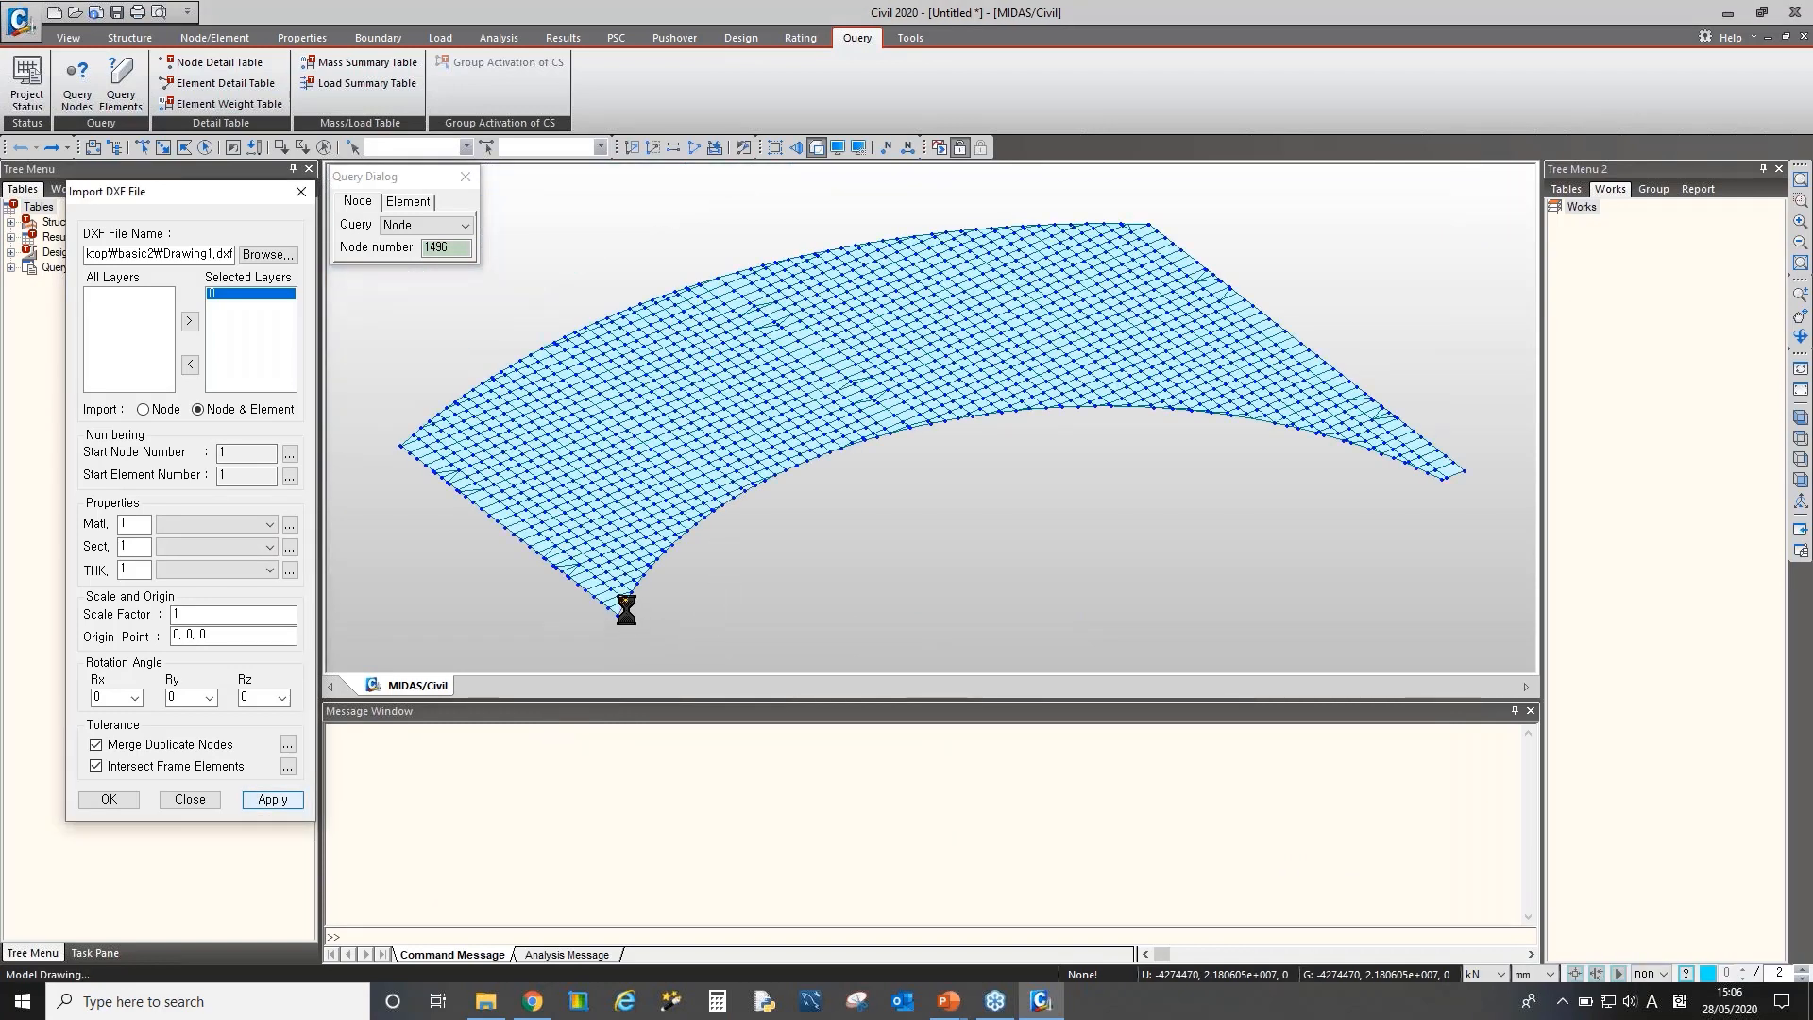
Query the same two corner nodes on the reimported mesh and check the distance against the mm unit
{"action": "left_click", "coordinate": [618, 613]}
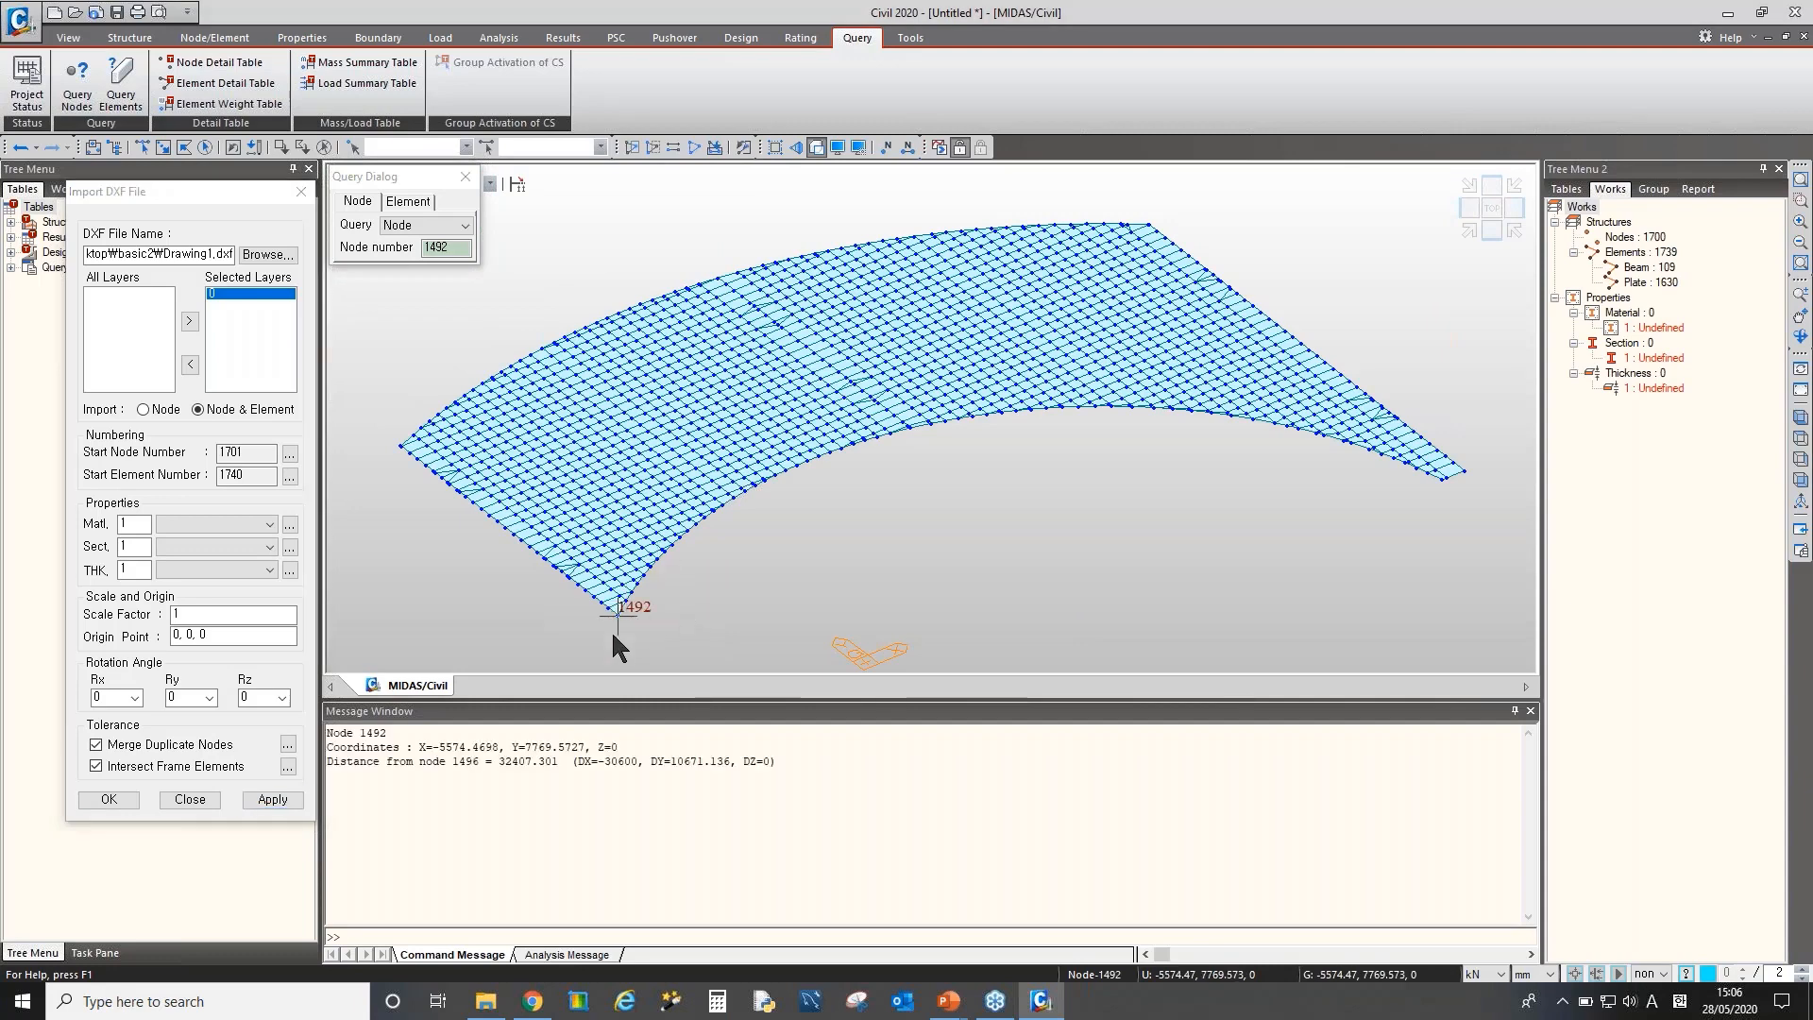
{"action": "left_click", "coordinate": [1471, 475]}
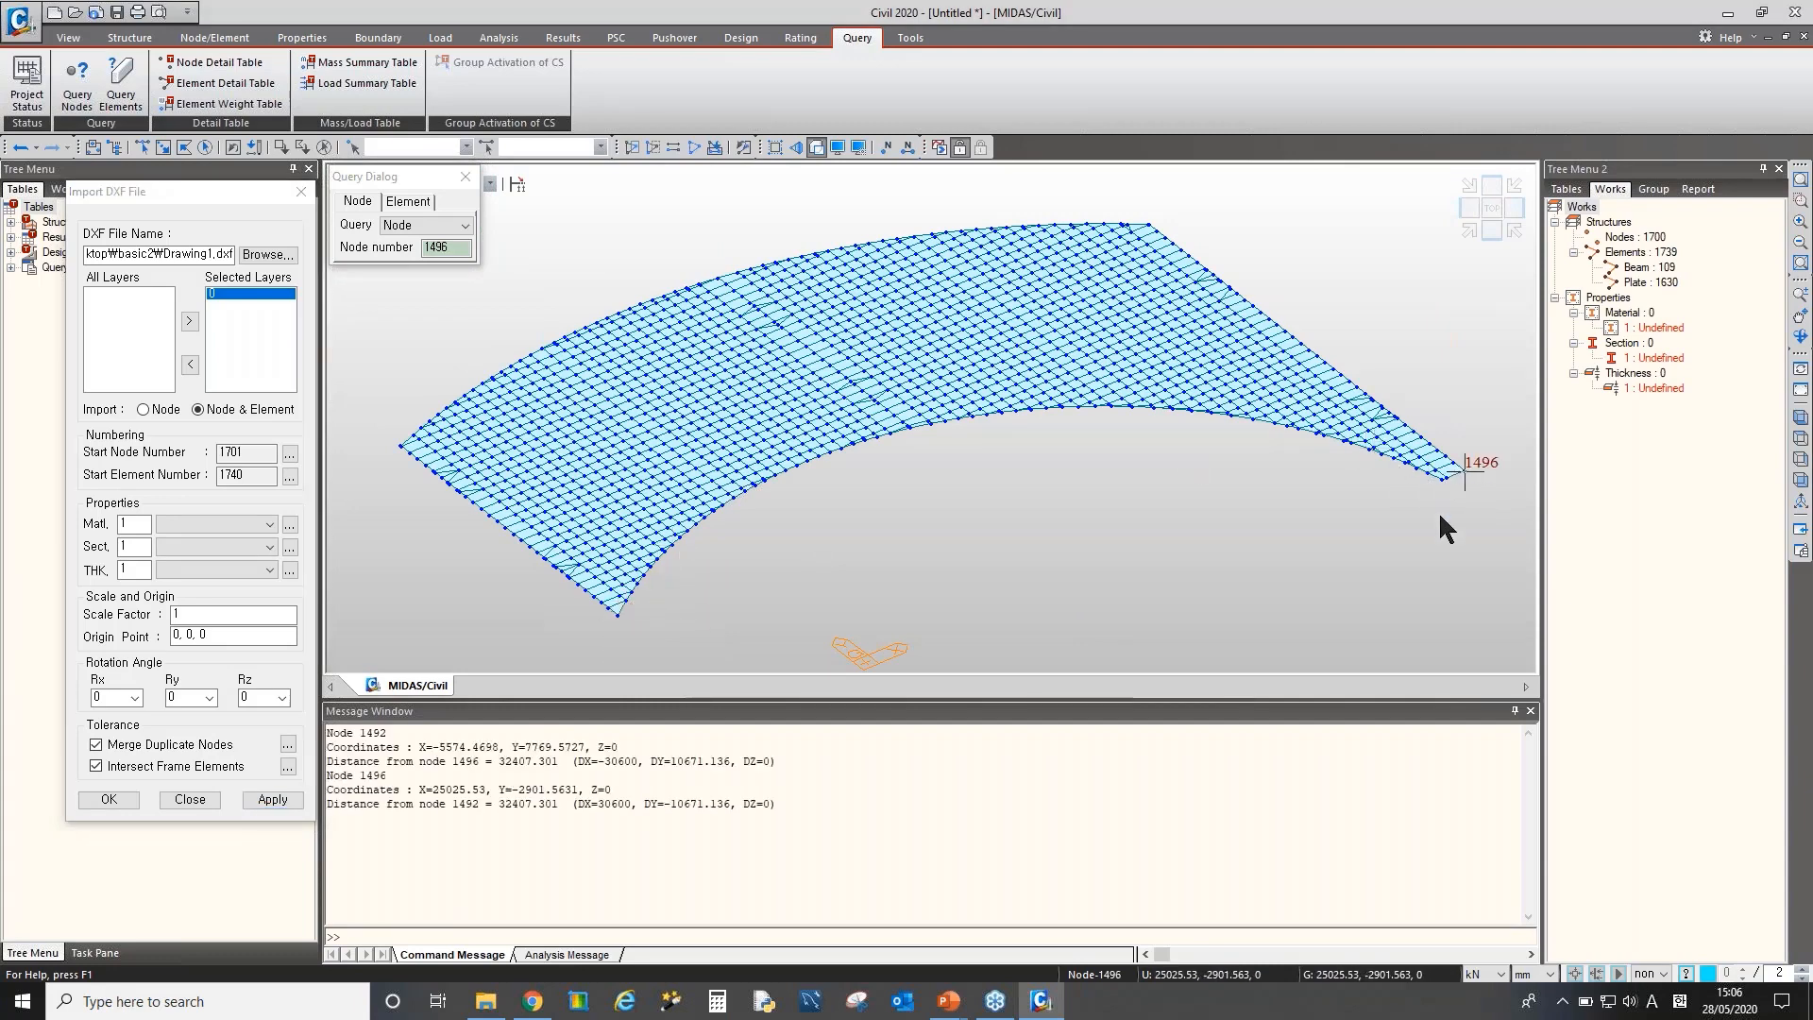
{"action": "left_click_drag", "start_coordinate": [552, 808], "coordinate": [498, 809]}
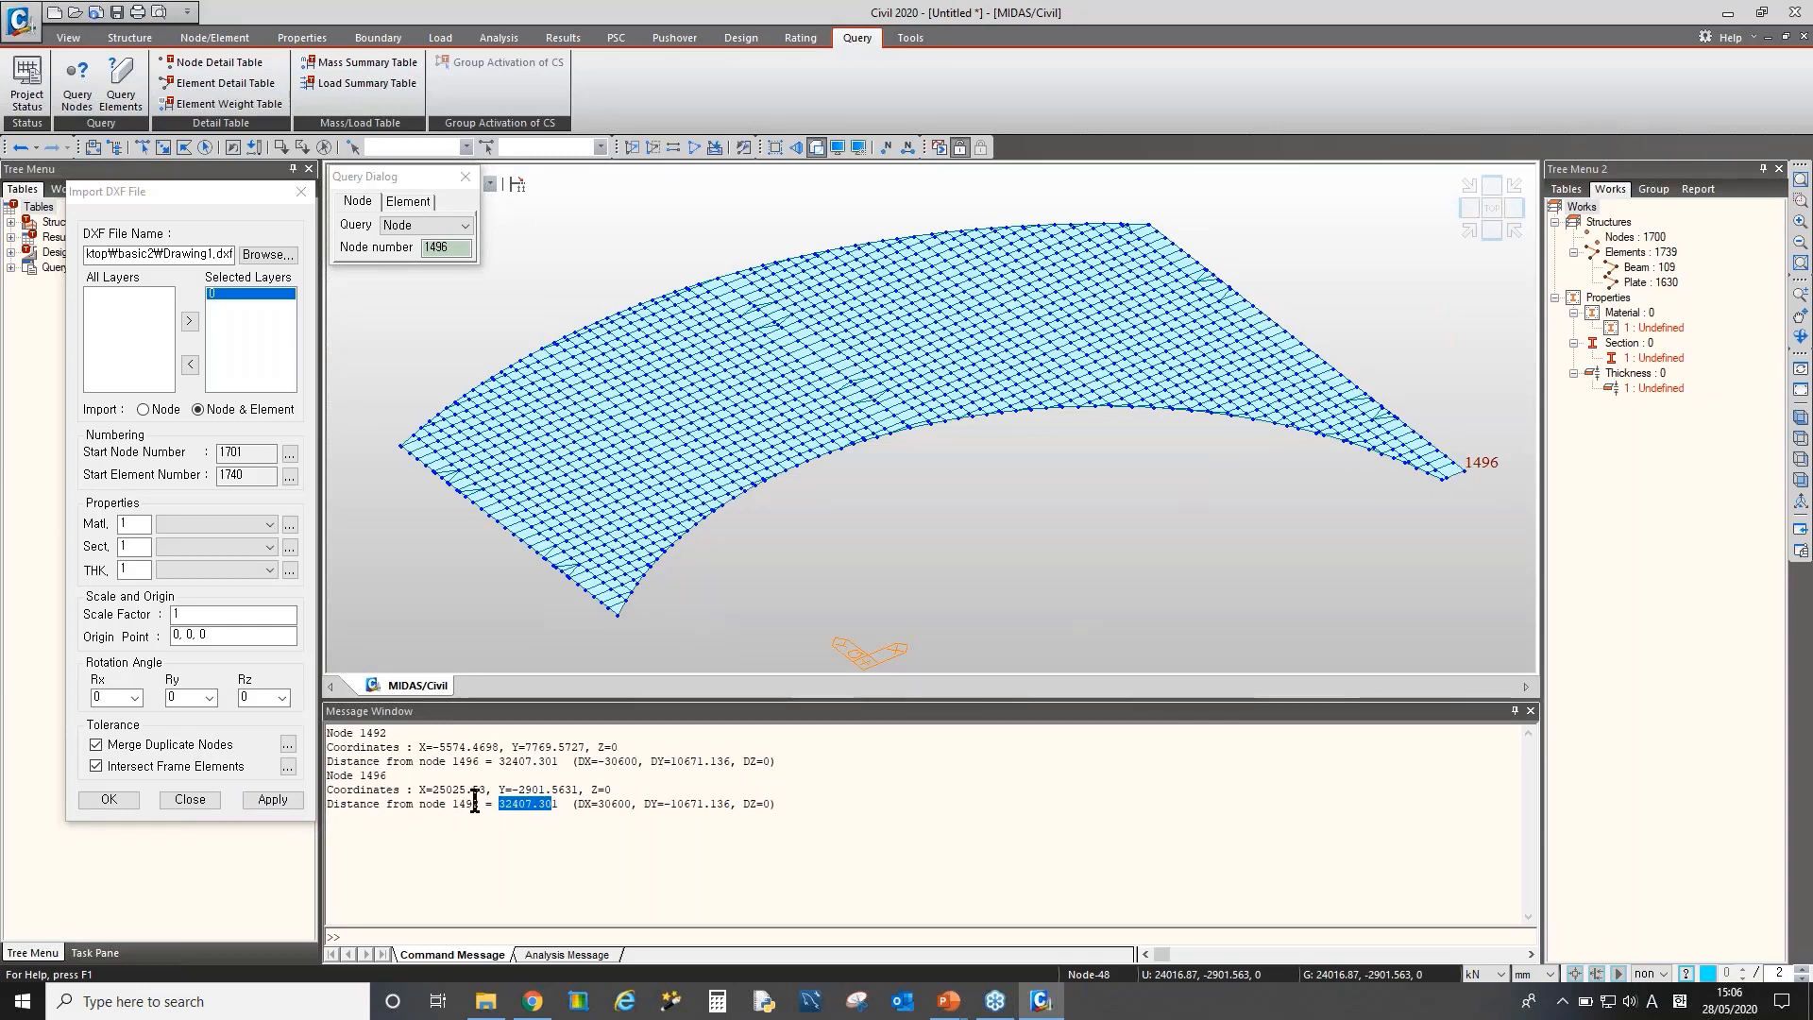
{"action": "left_click_drag", "start_coordinate": [392, 777], "coordinate": [357, 729]}
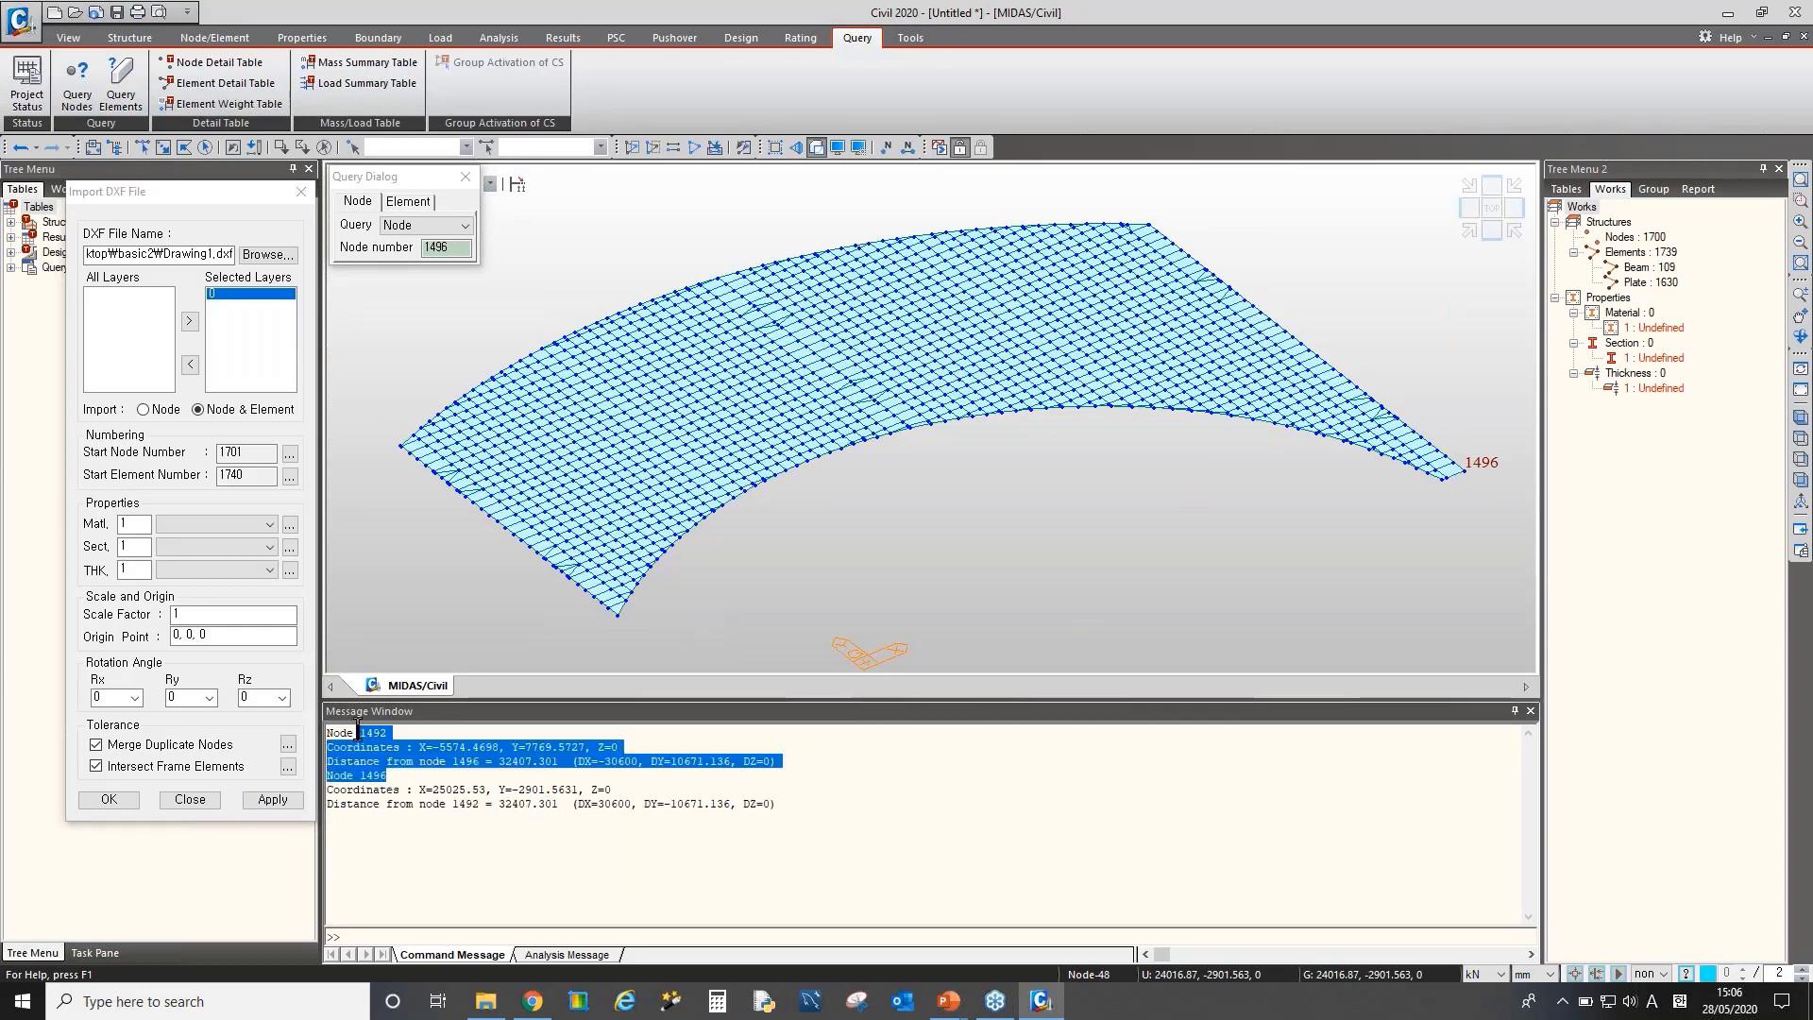
{"action": "left_click_drag", "start_coordinate": [500, 804], "coordinate": [563, 804]}
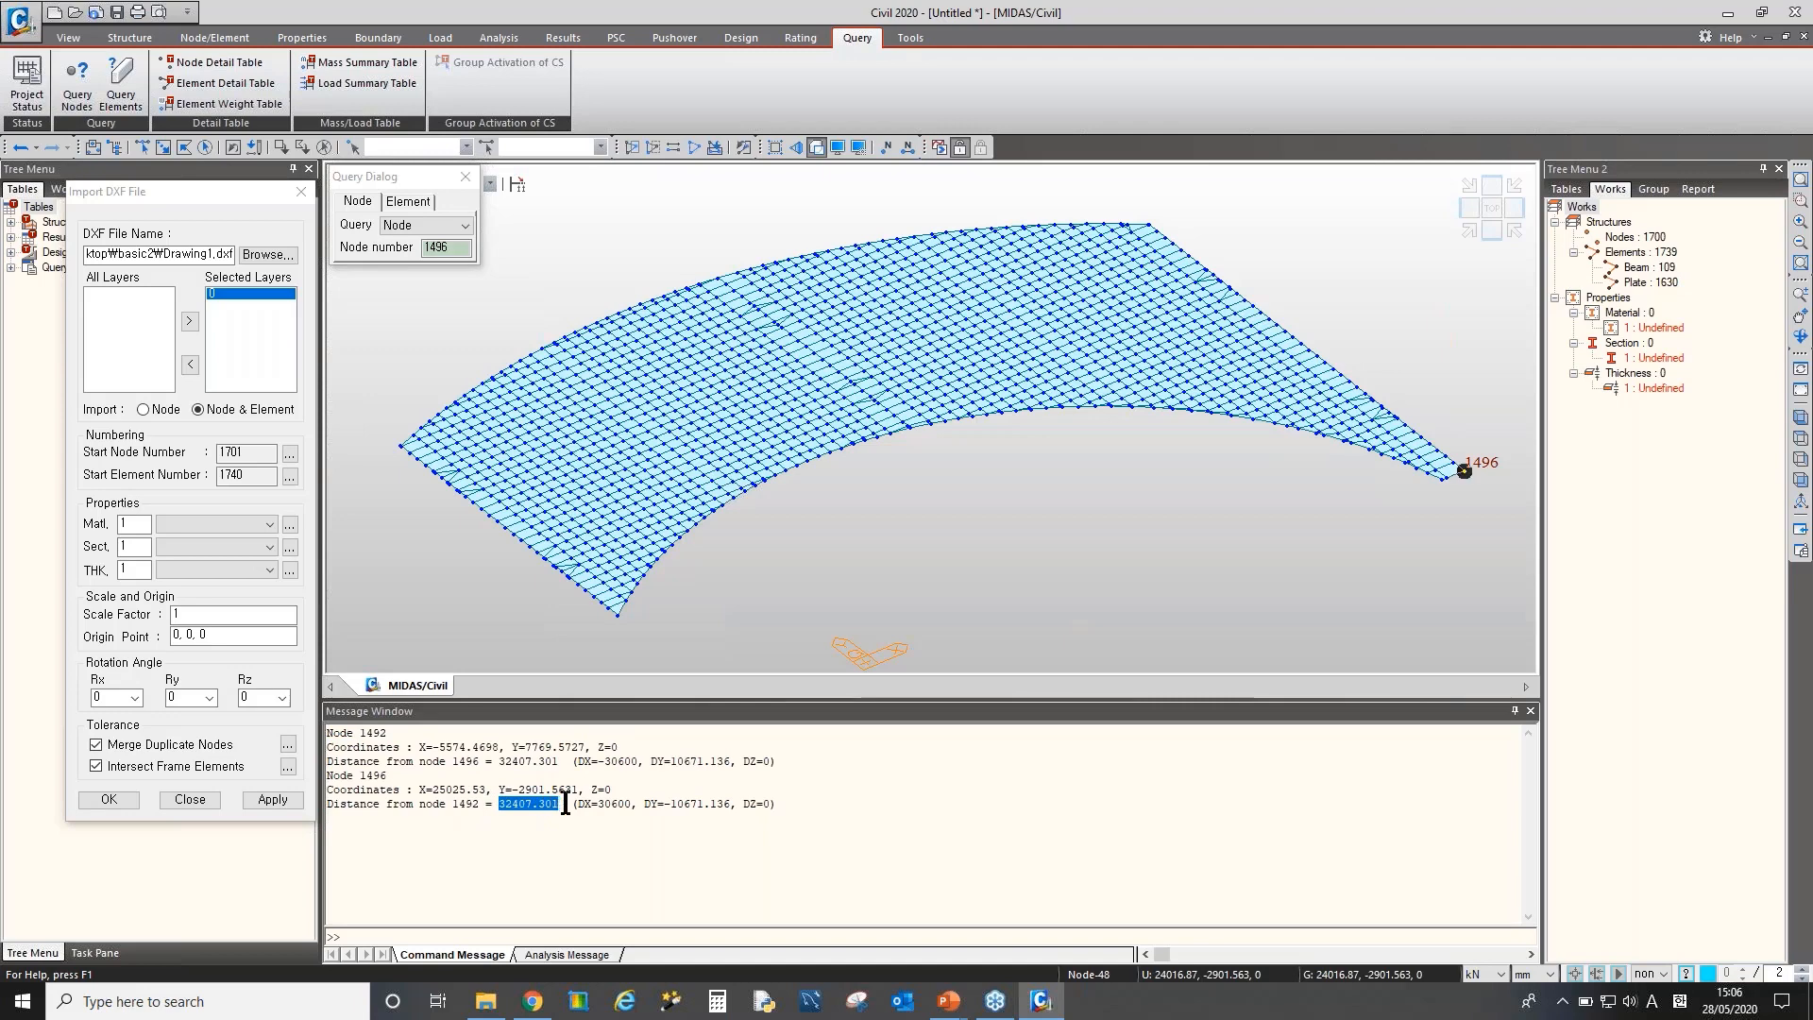
{"action": "left_click", "coordinate": [532, 814]}
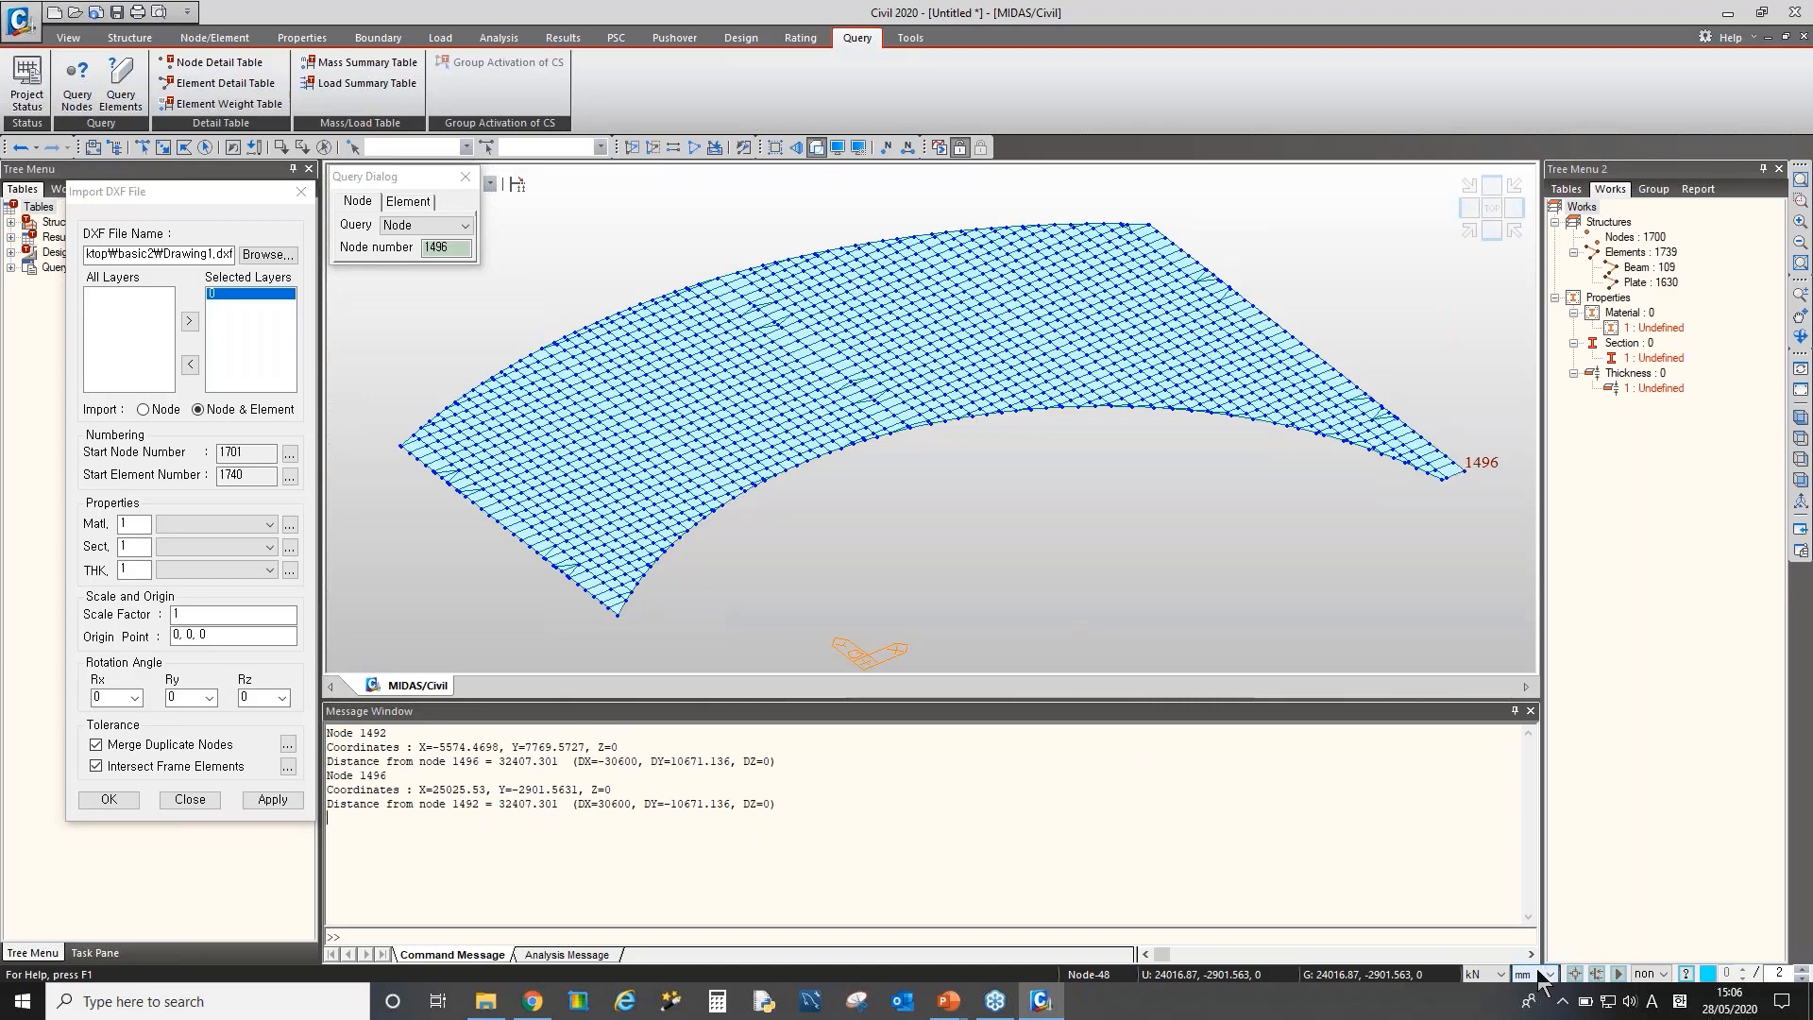
{"action": "left_click_drag", "start_coordinate": [499, 804], "coordinate": [553, 805]}
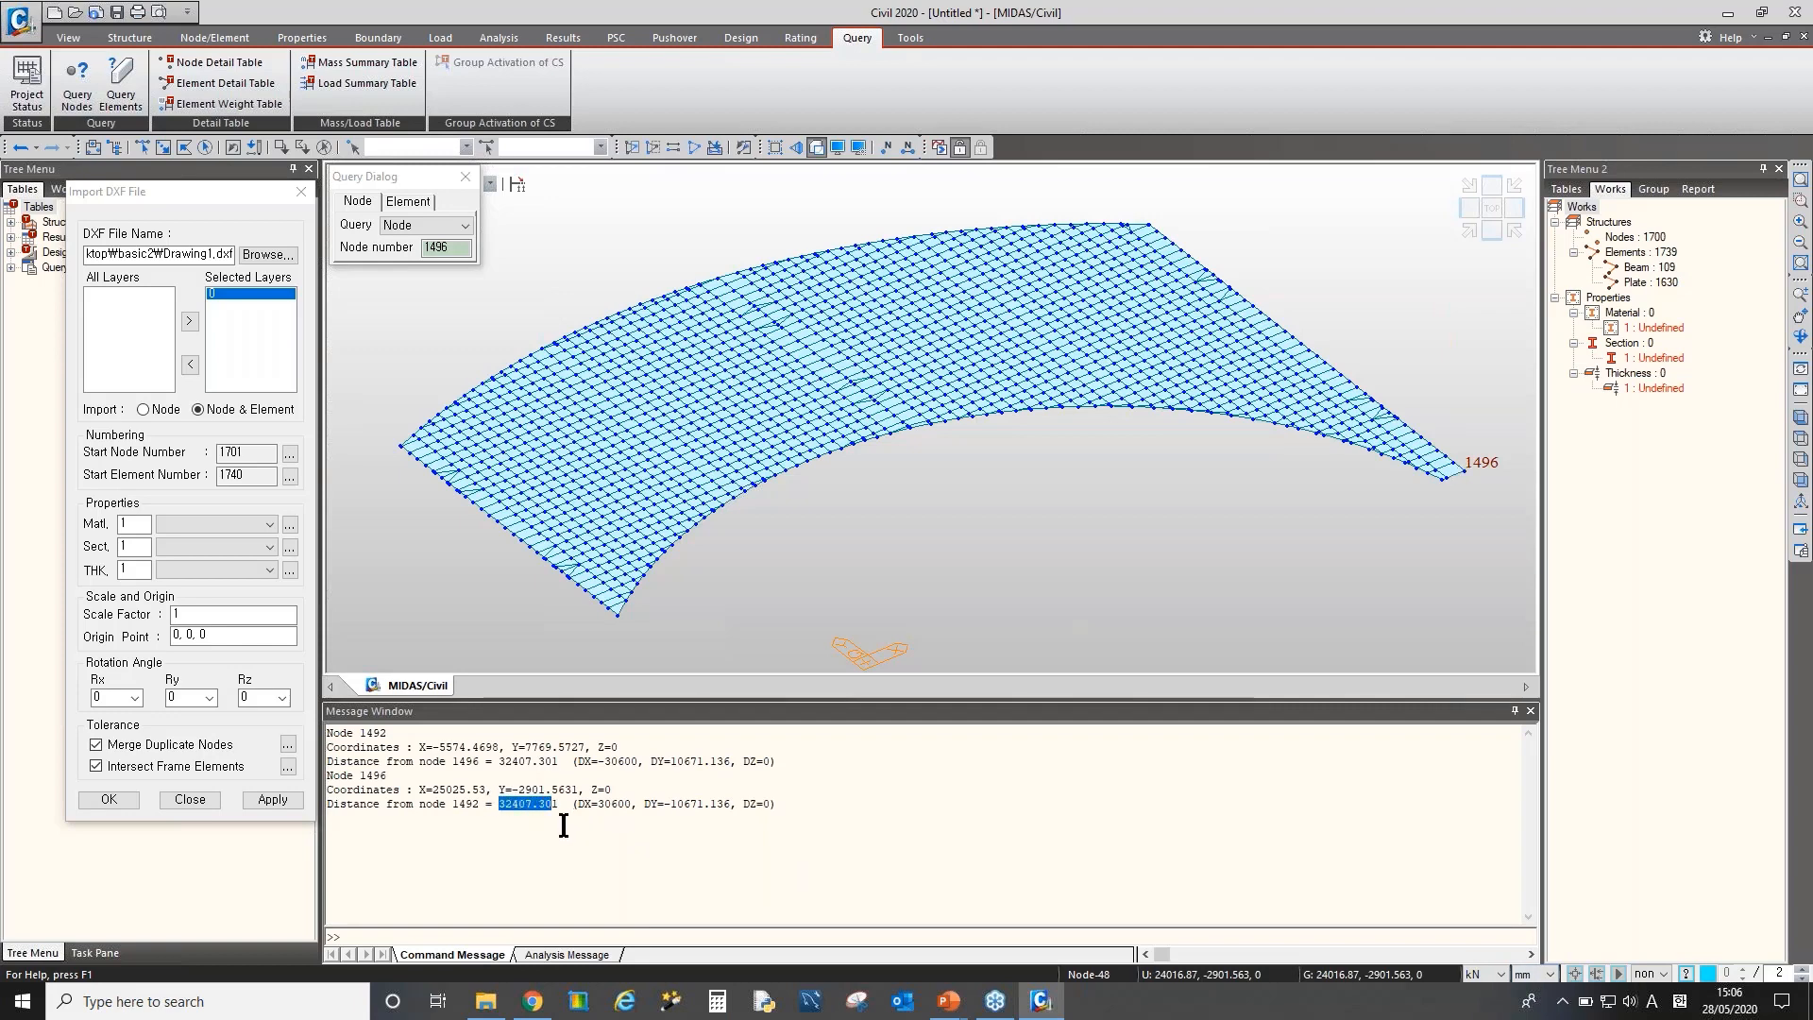
{"action": "left_click", "coordinate": [573, 804]}
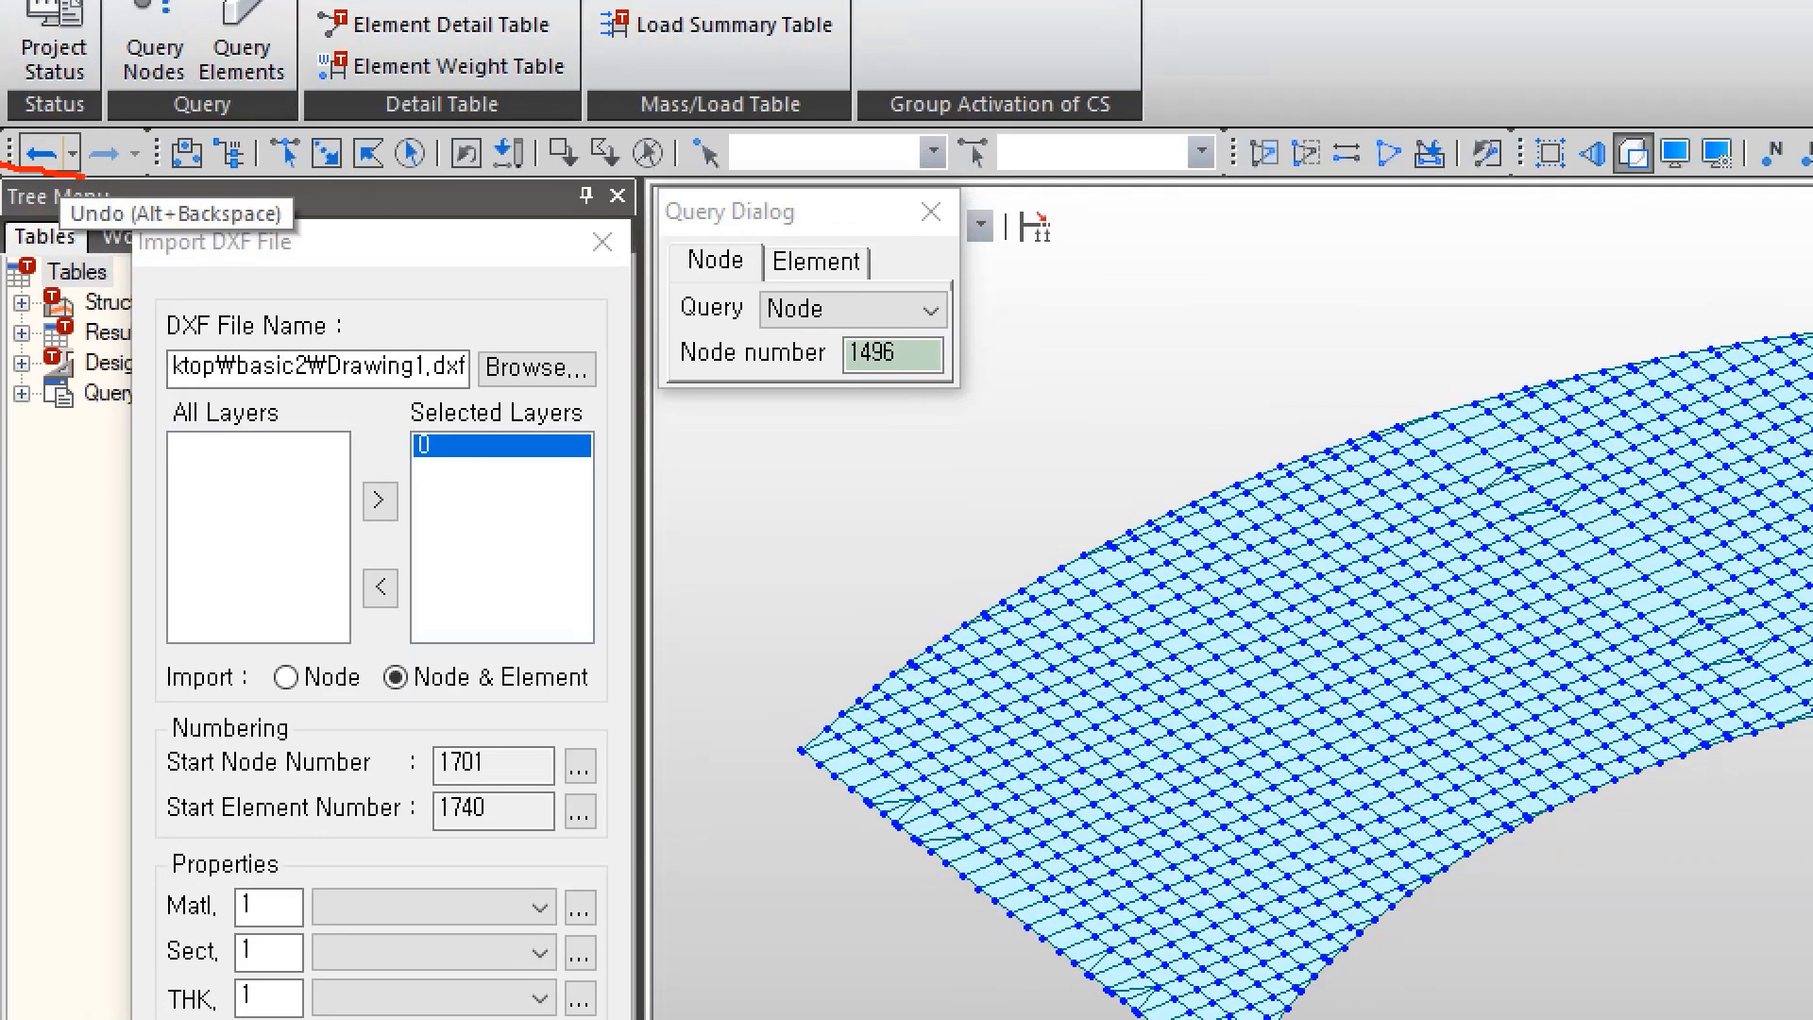
{"action": "left_click_drag", "start_coordinate": [164, 142], "coordinate": [78, 202]}
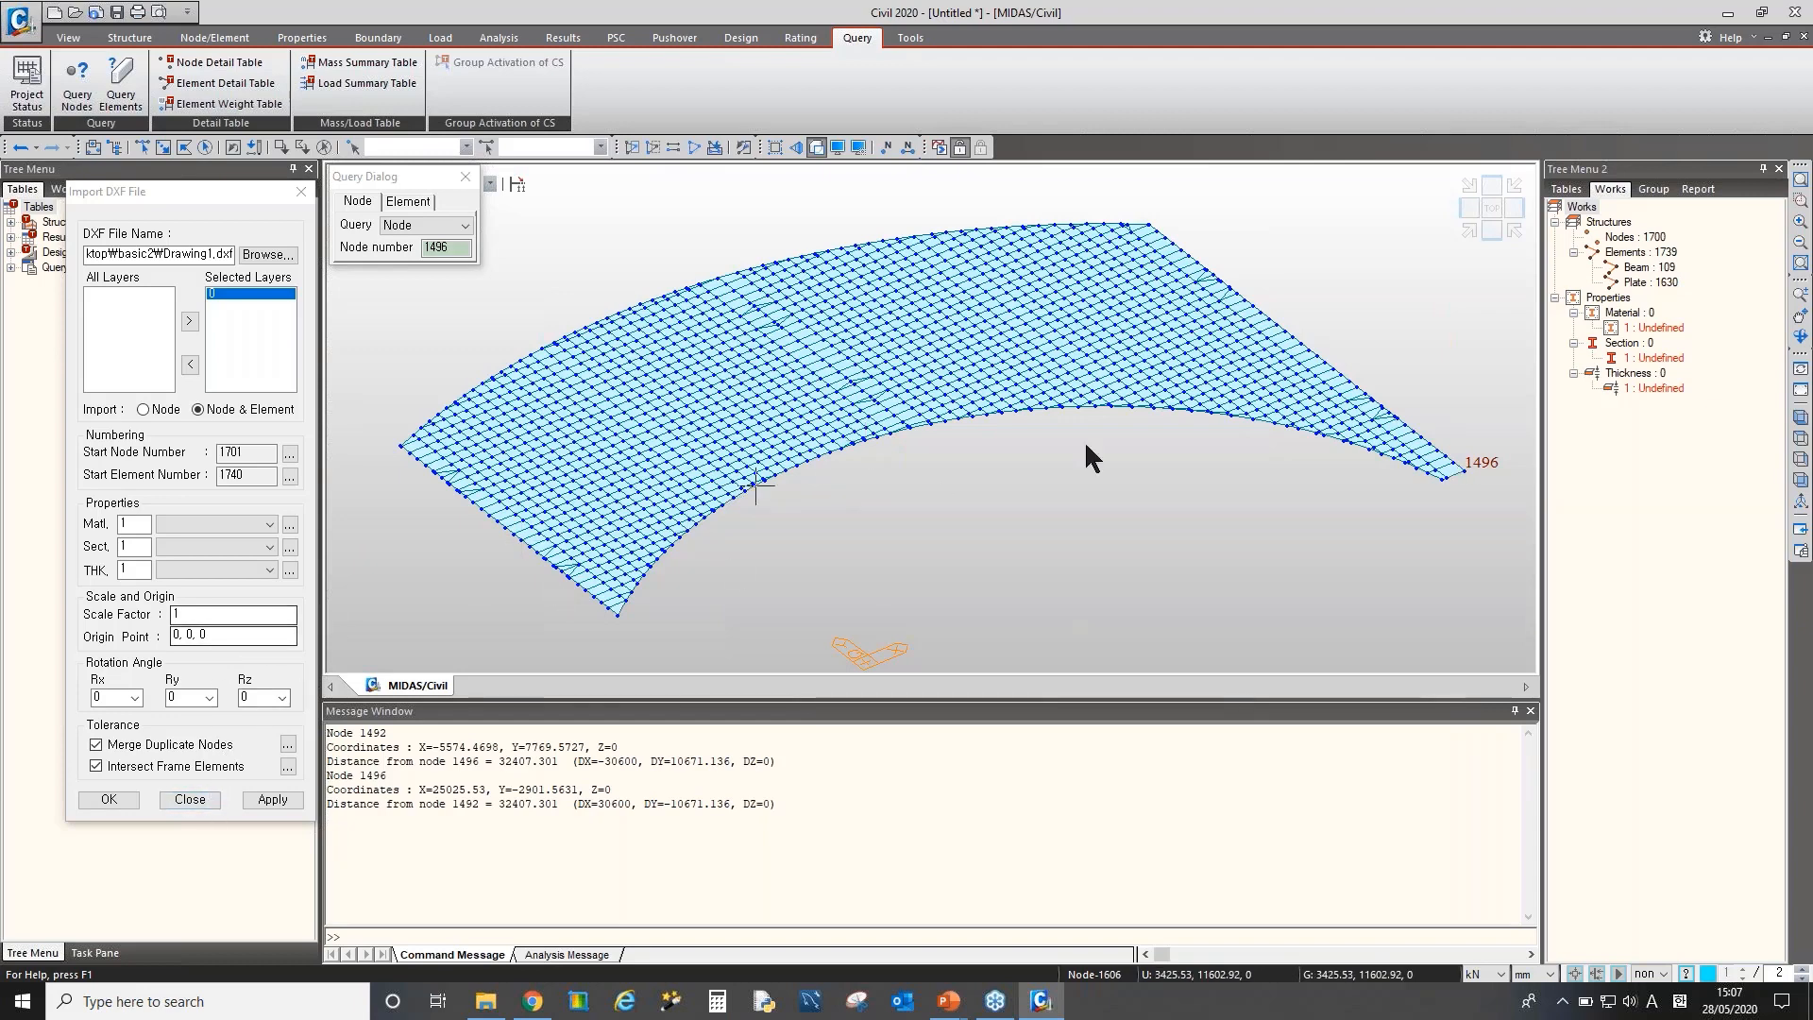
Check which imported elements are beams and which are plates, and look at their undefined material
{"action": "left_click", "coordinate": [1649, 268]}
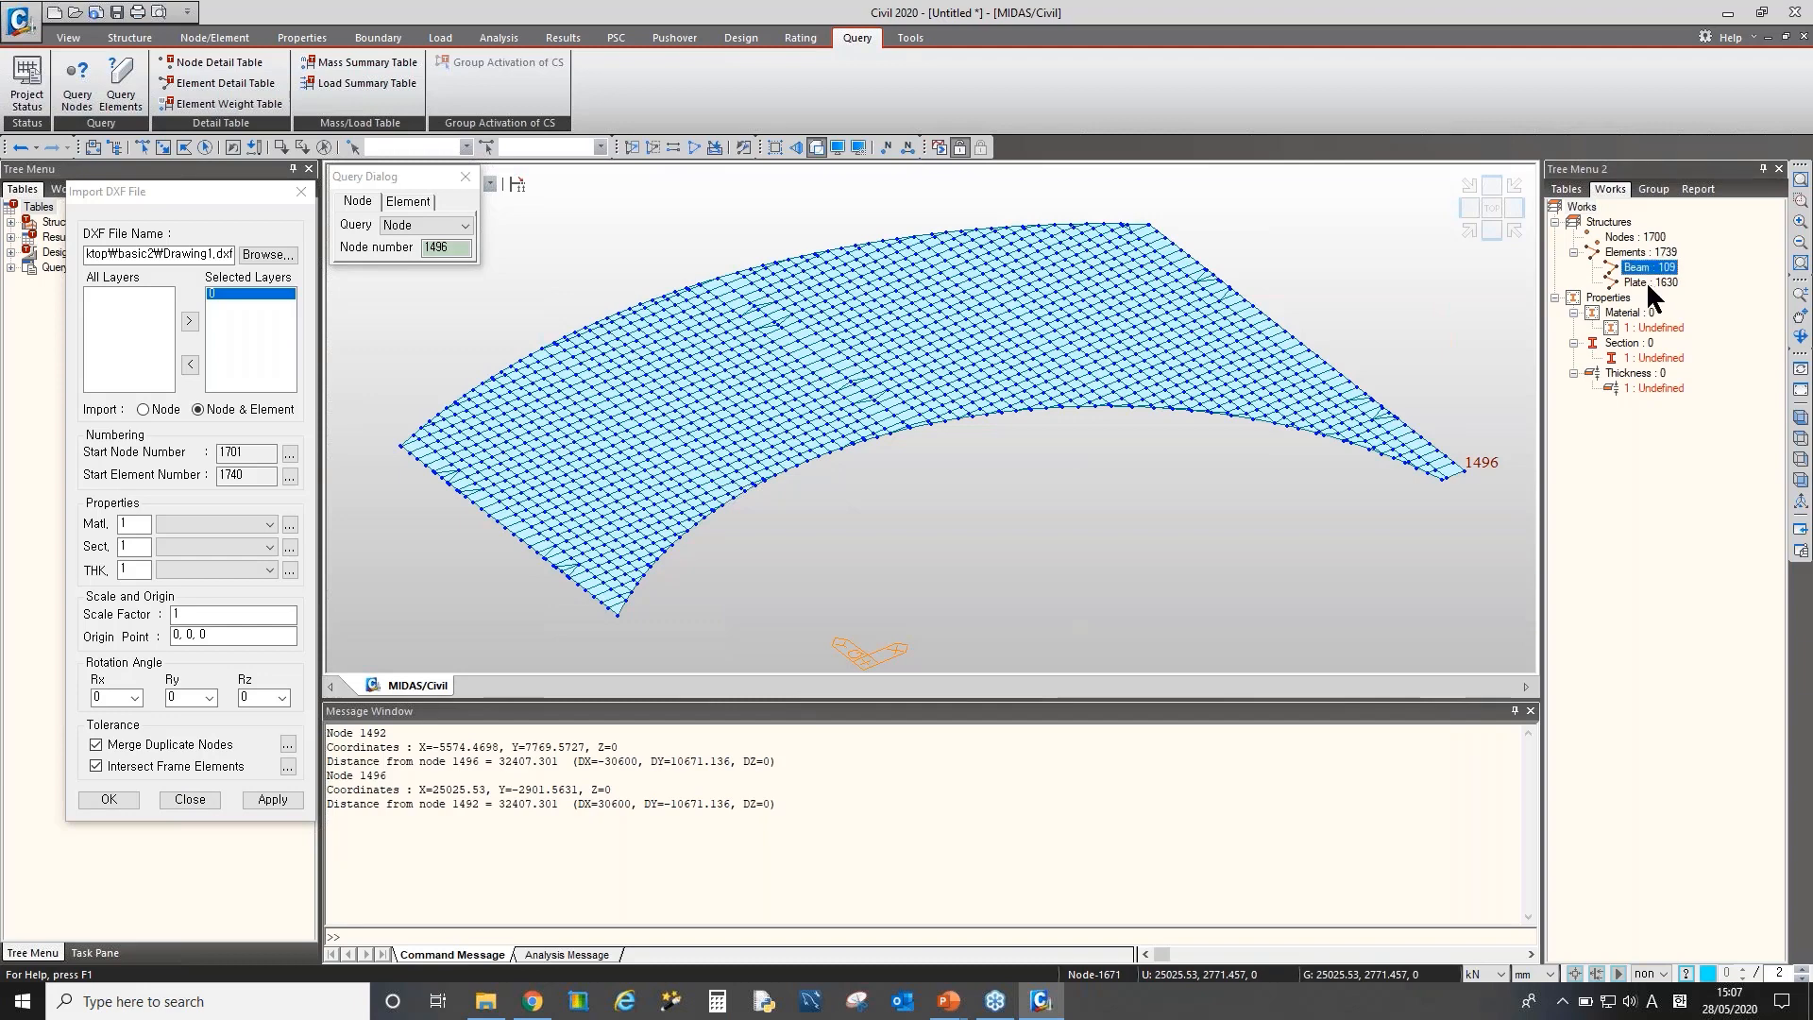
{"action": "double_click", "coordinate": [1645, 270]}
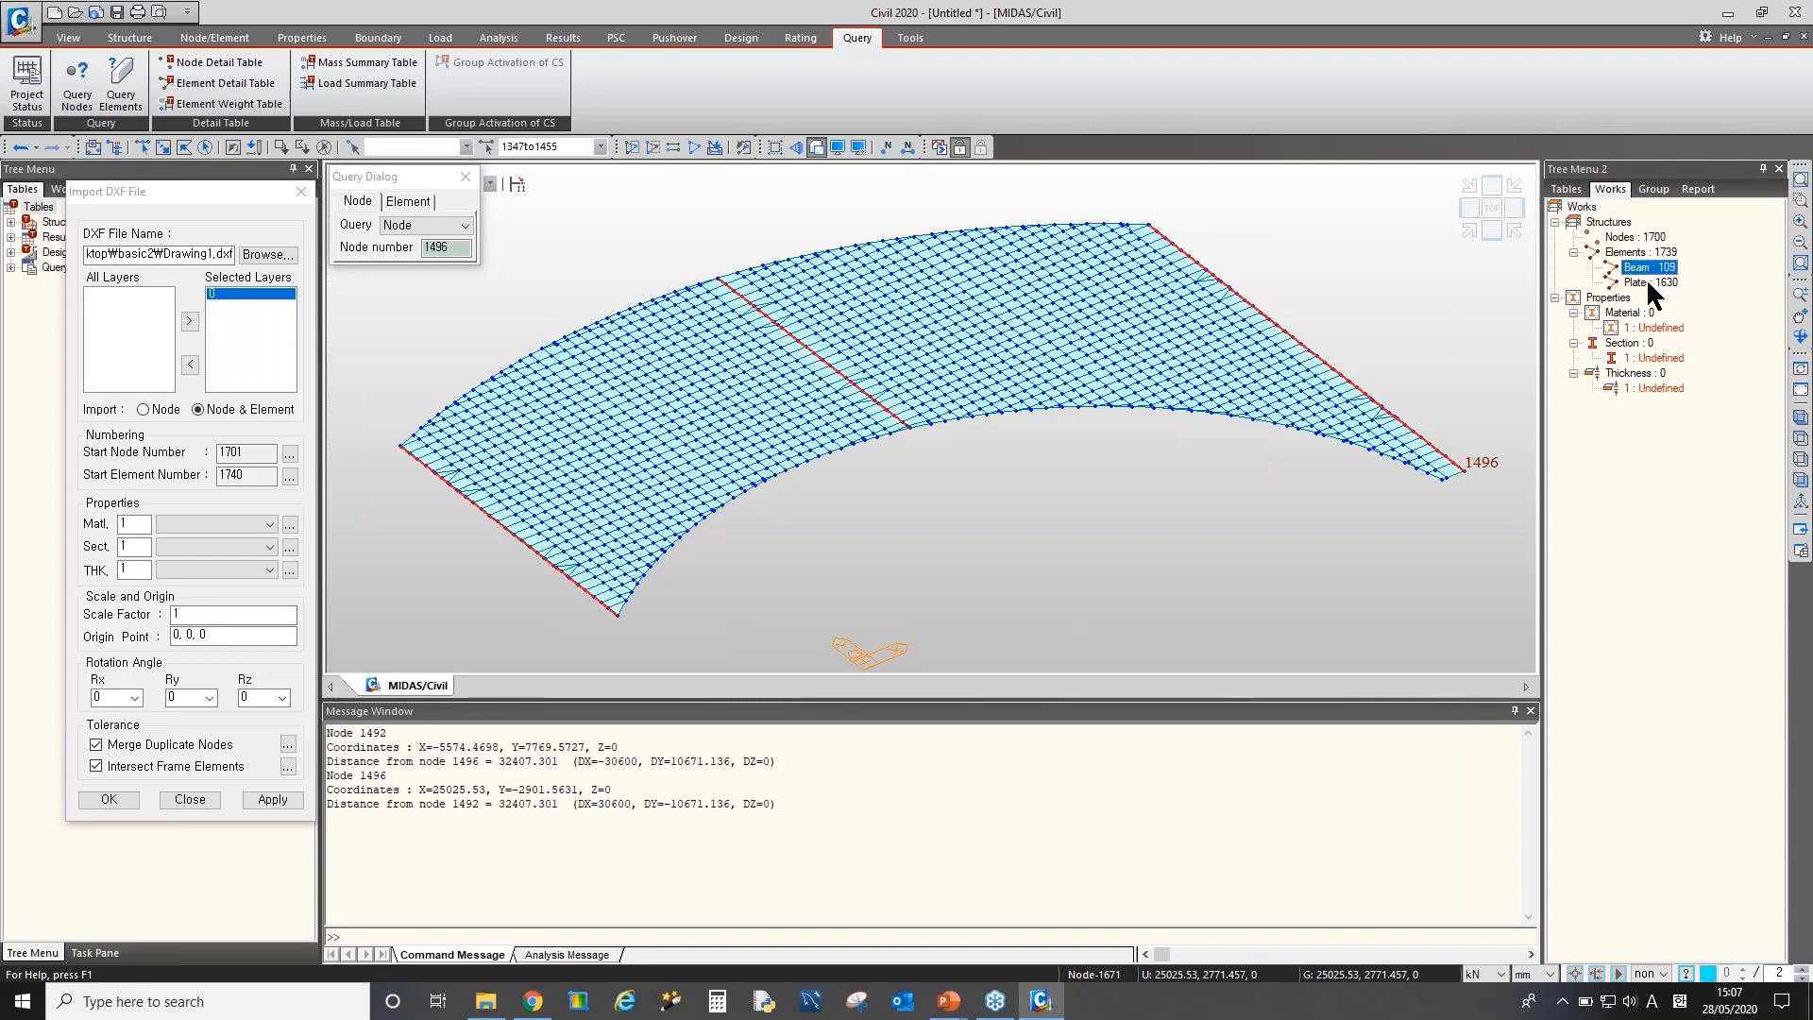
{"action": "left_click", "coordinate": [1646, 281]}
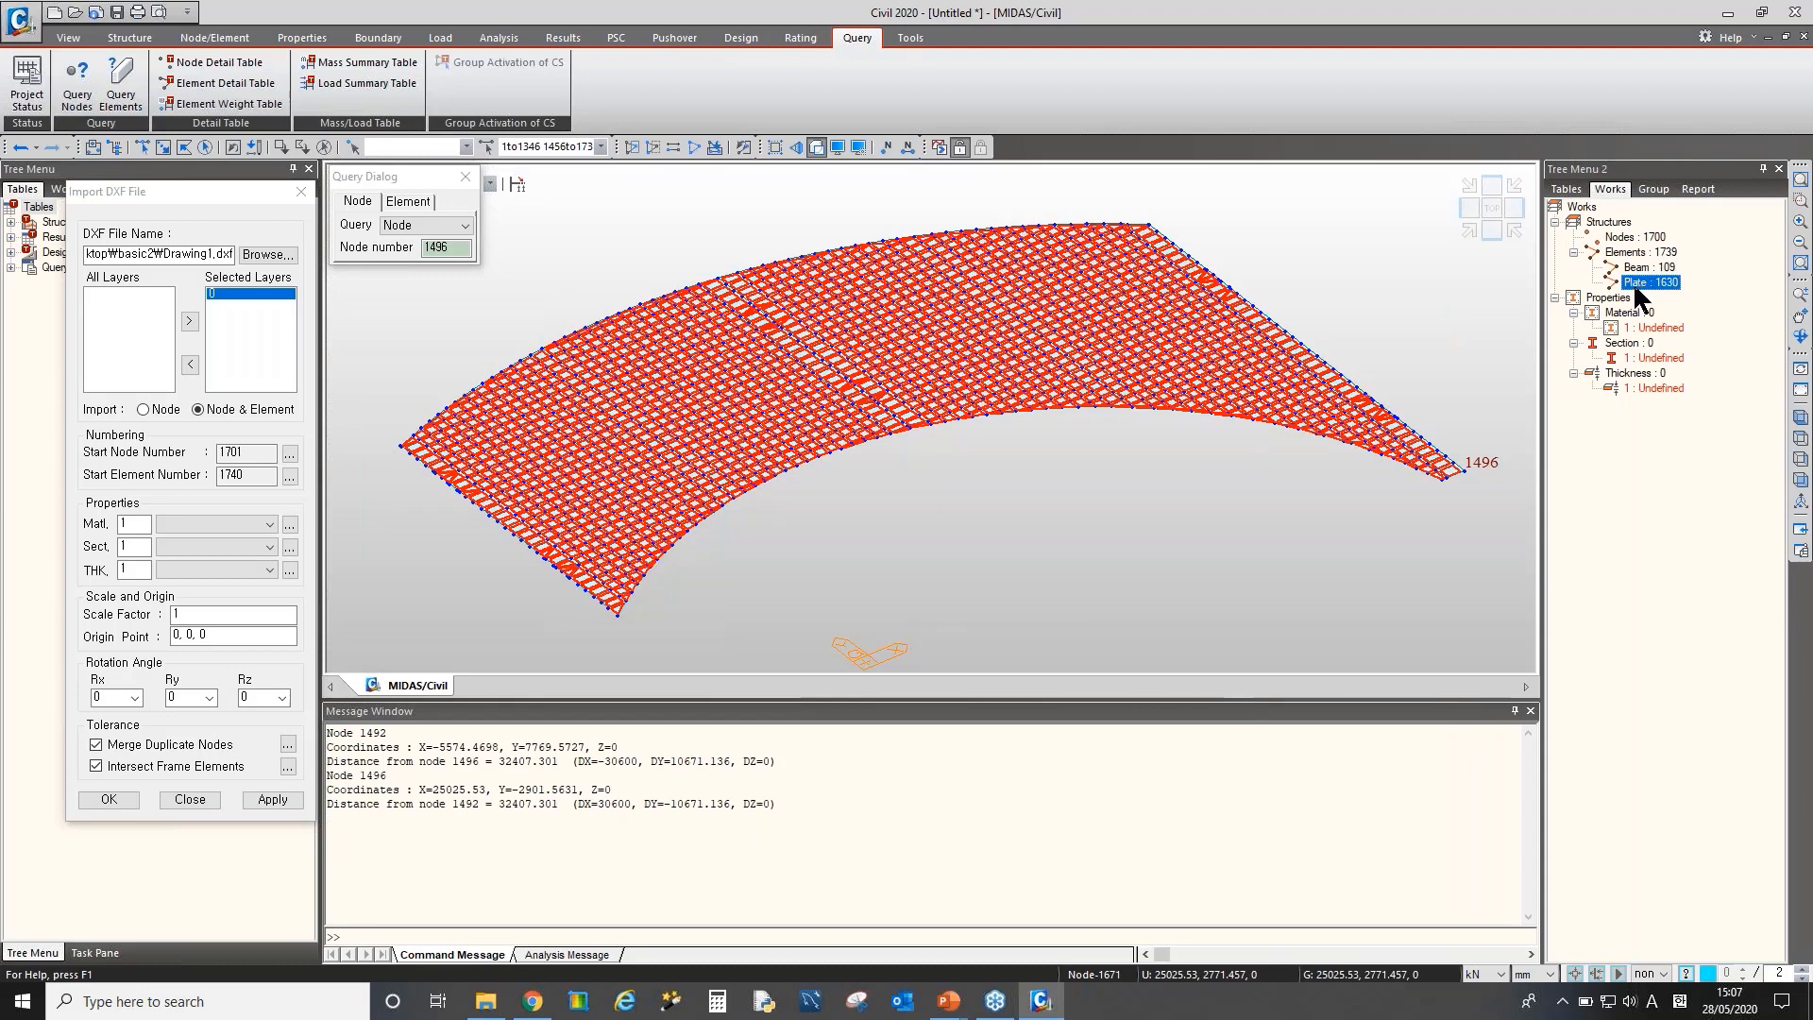
{"action": "left_click", "coordinate": [1655, 327]}
Close the DXF import and node query dialogs and undo the DXF import
{"action": "left_click", "coordinate": [300, 193]}
{"action": "left_click", "coordinate": [465, 176]}
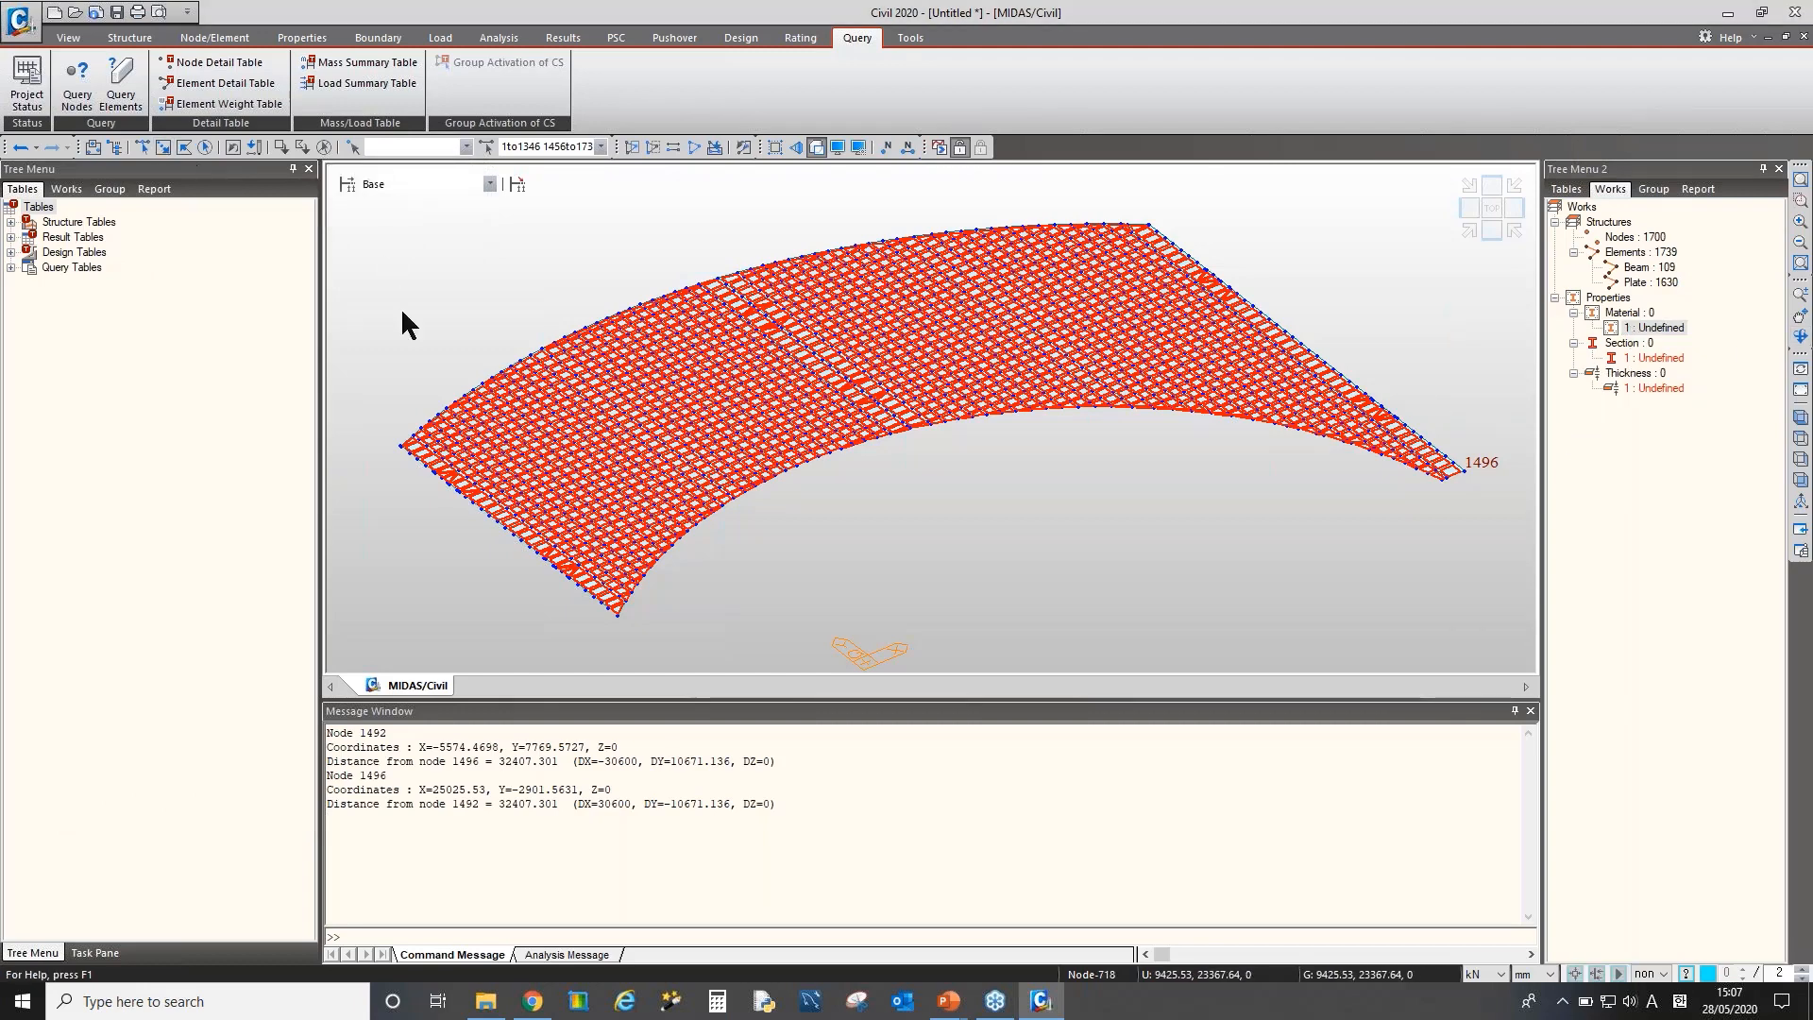
{"action": "left_click", "coordinate": [22, 149]}
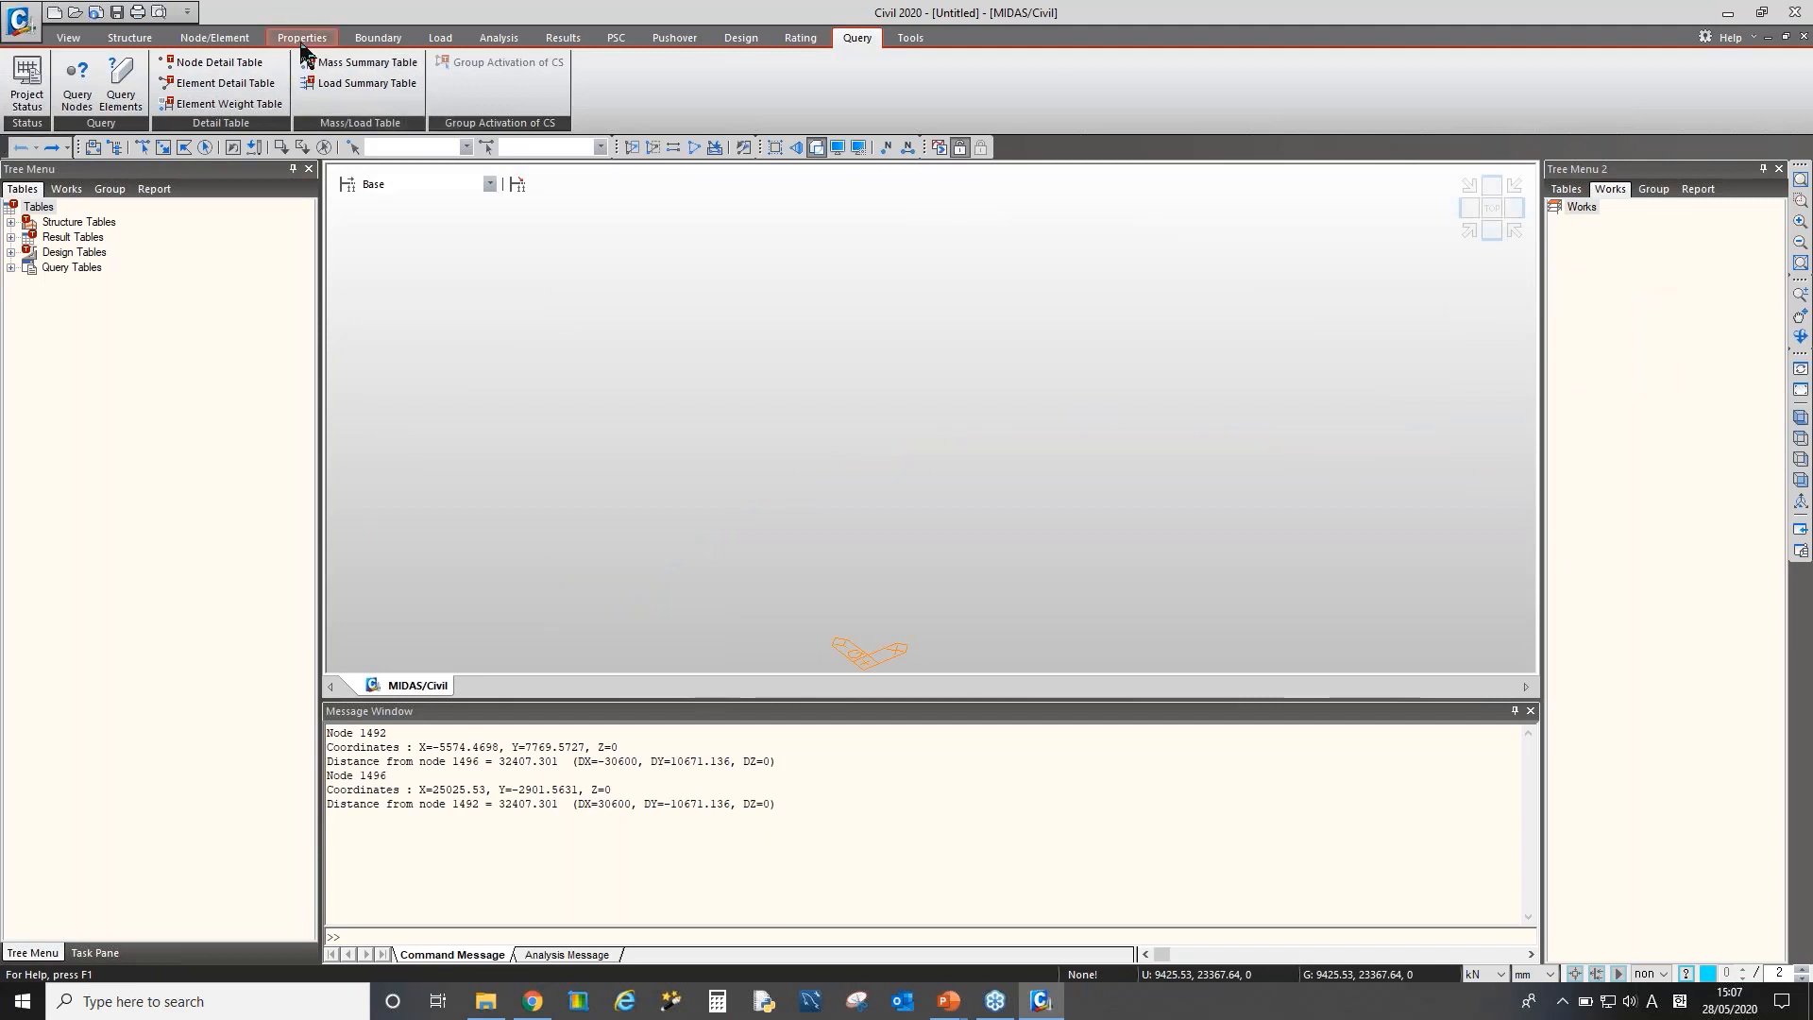
Add material 1 as steel grade S235 from the EN05(S) standard
{"action": "left_click", "coordinate": [301, 40]}
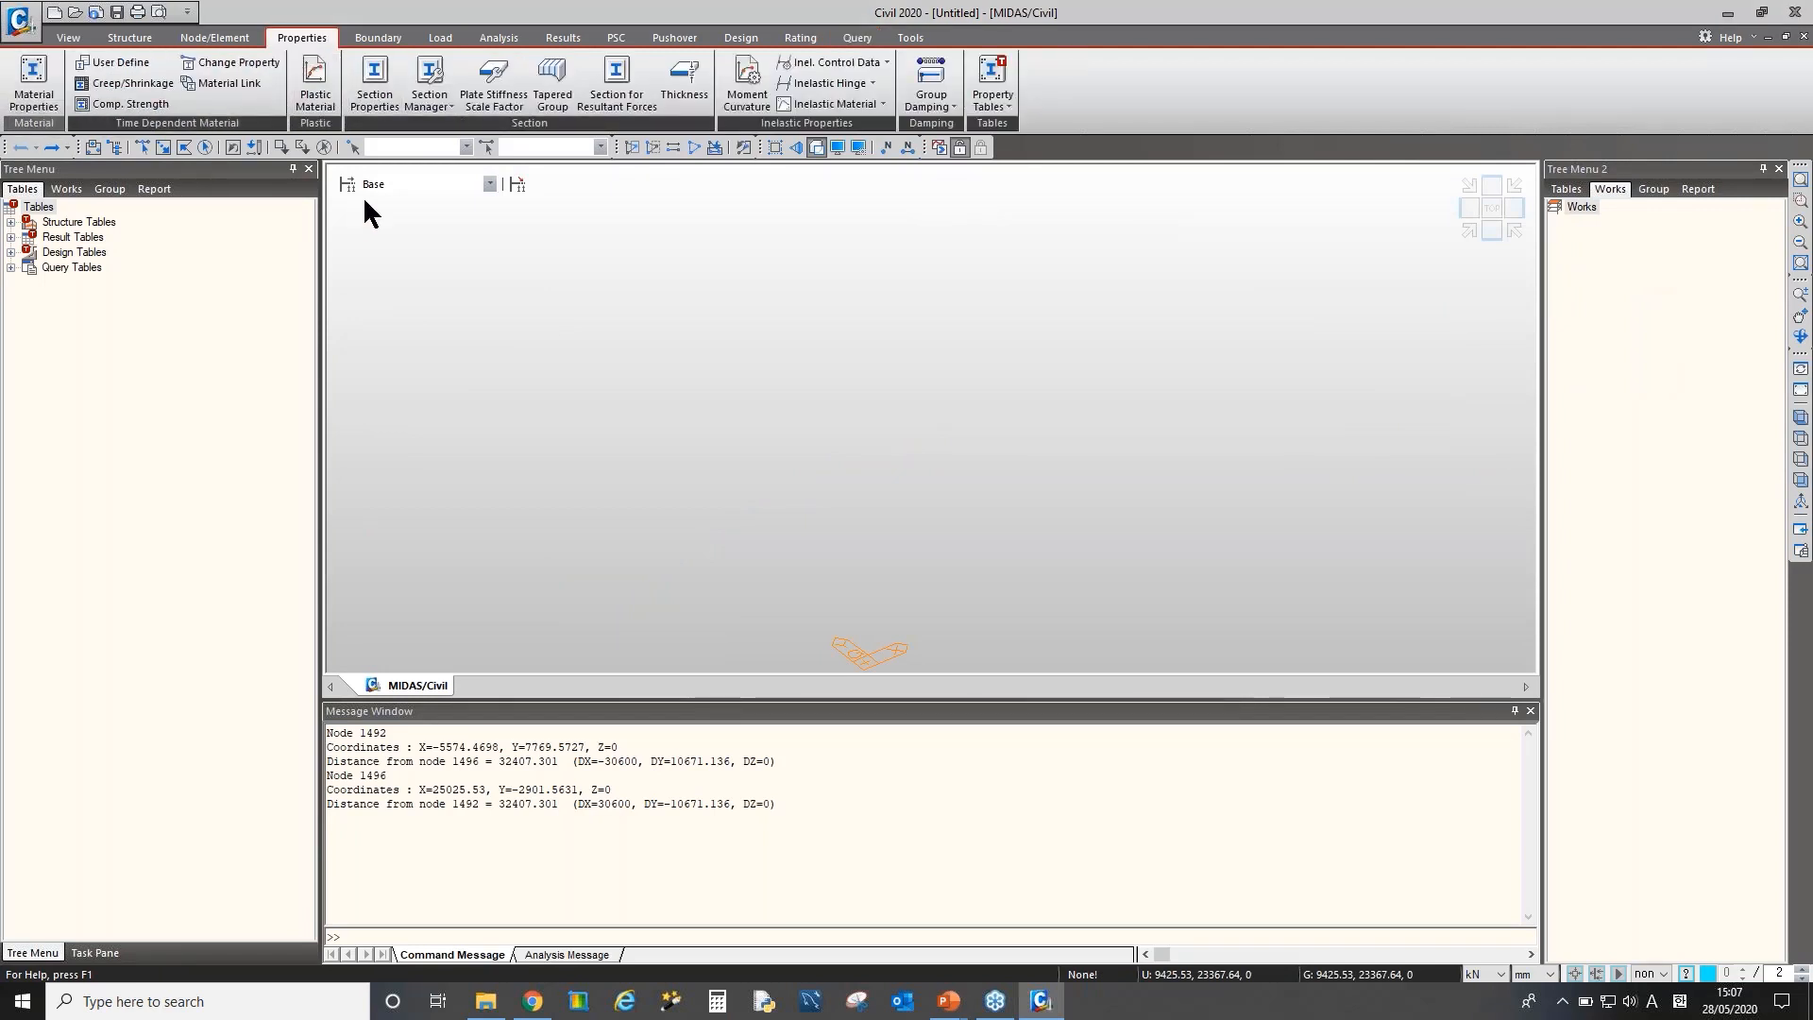
{"action": "left_click", "coordinate": [42, 65]}
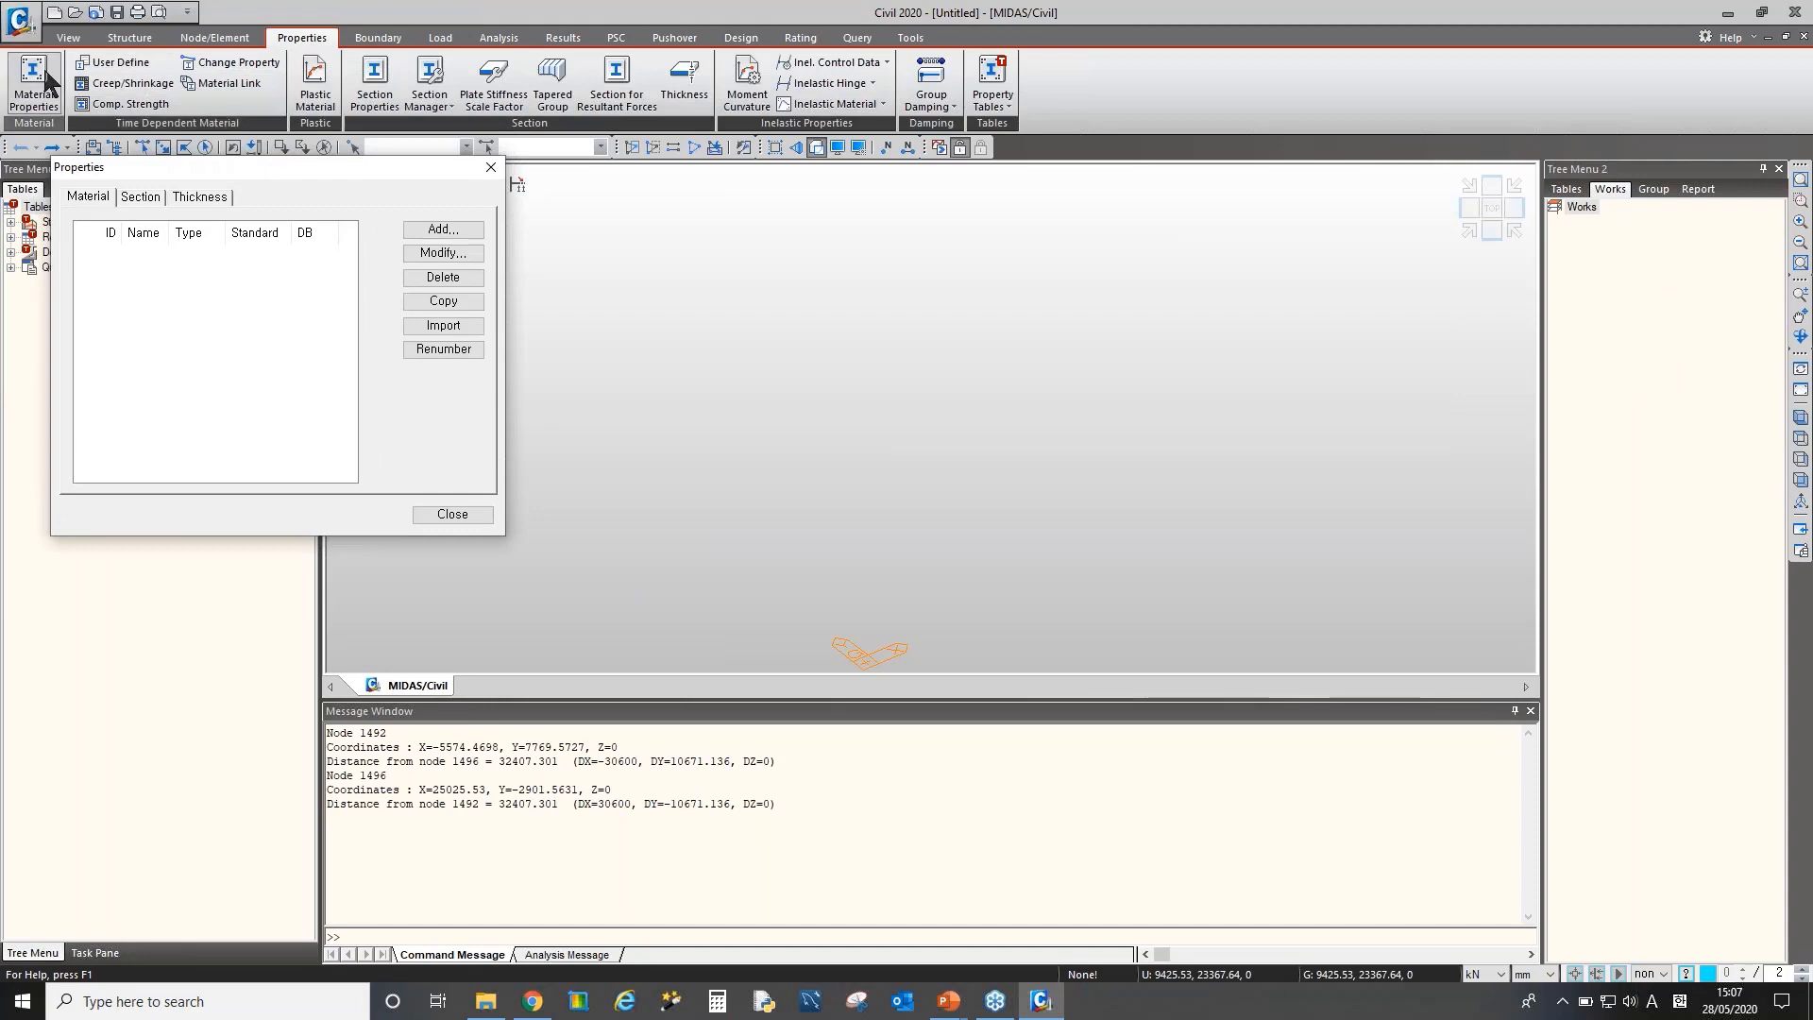
{"action": "left_click", "coordinate": [409, 232]}
{"action": "left_click_drag", "start_coordinate": [753, 26], "coordinate": [753, 182]}
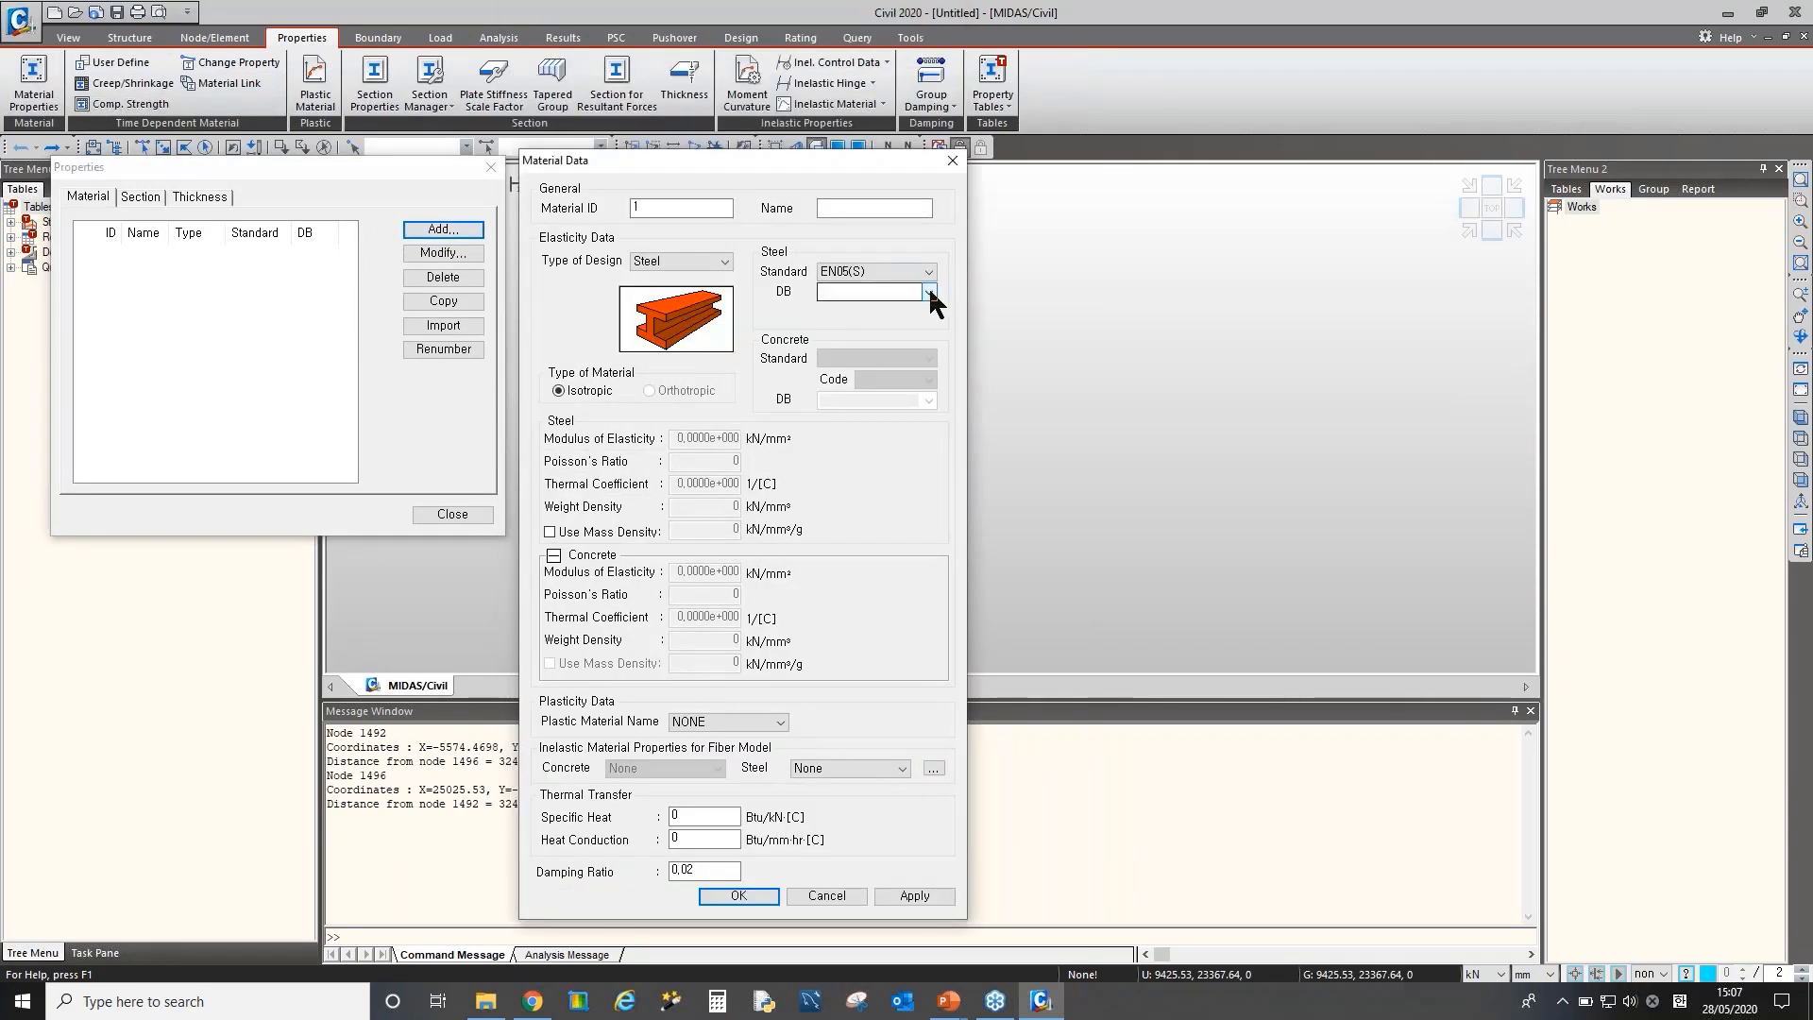
{"action": "left_click", "coordinate": [930, 292]}
{"action": "left_click", "coordinate": [884, 309]}
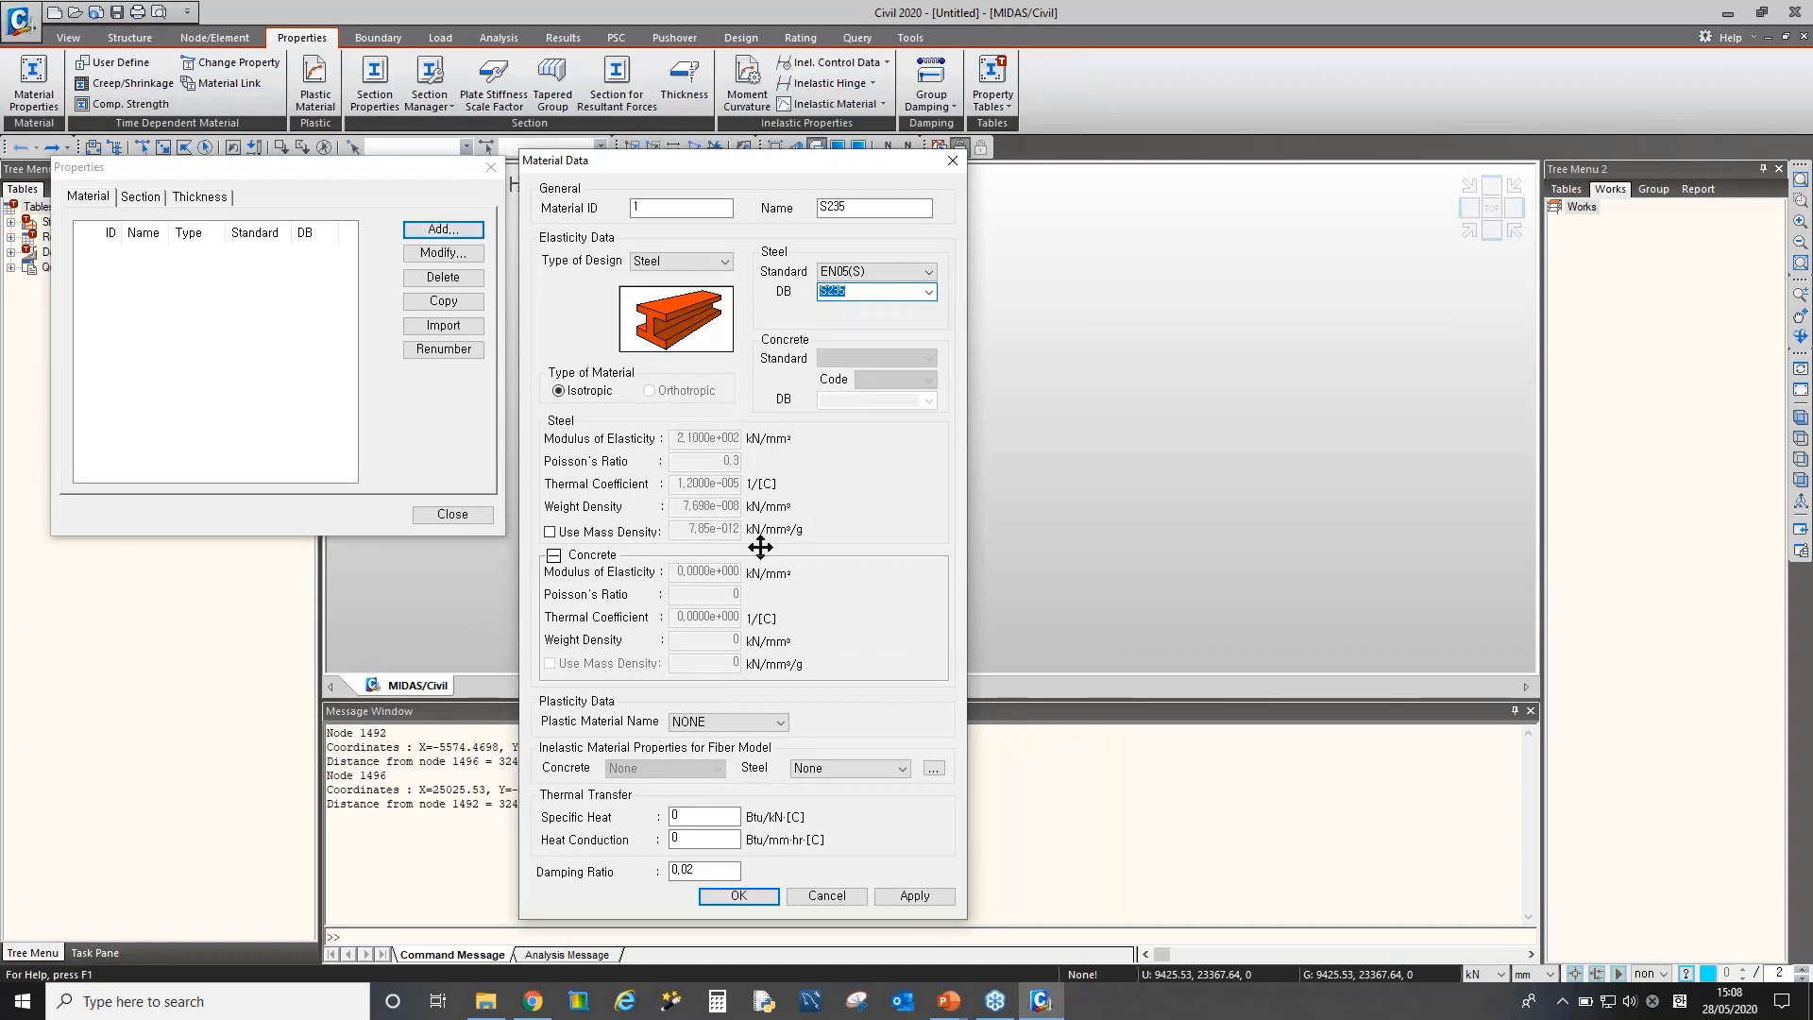
{"action": "left_click", "coordinate": [914, 895]}
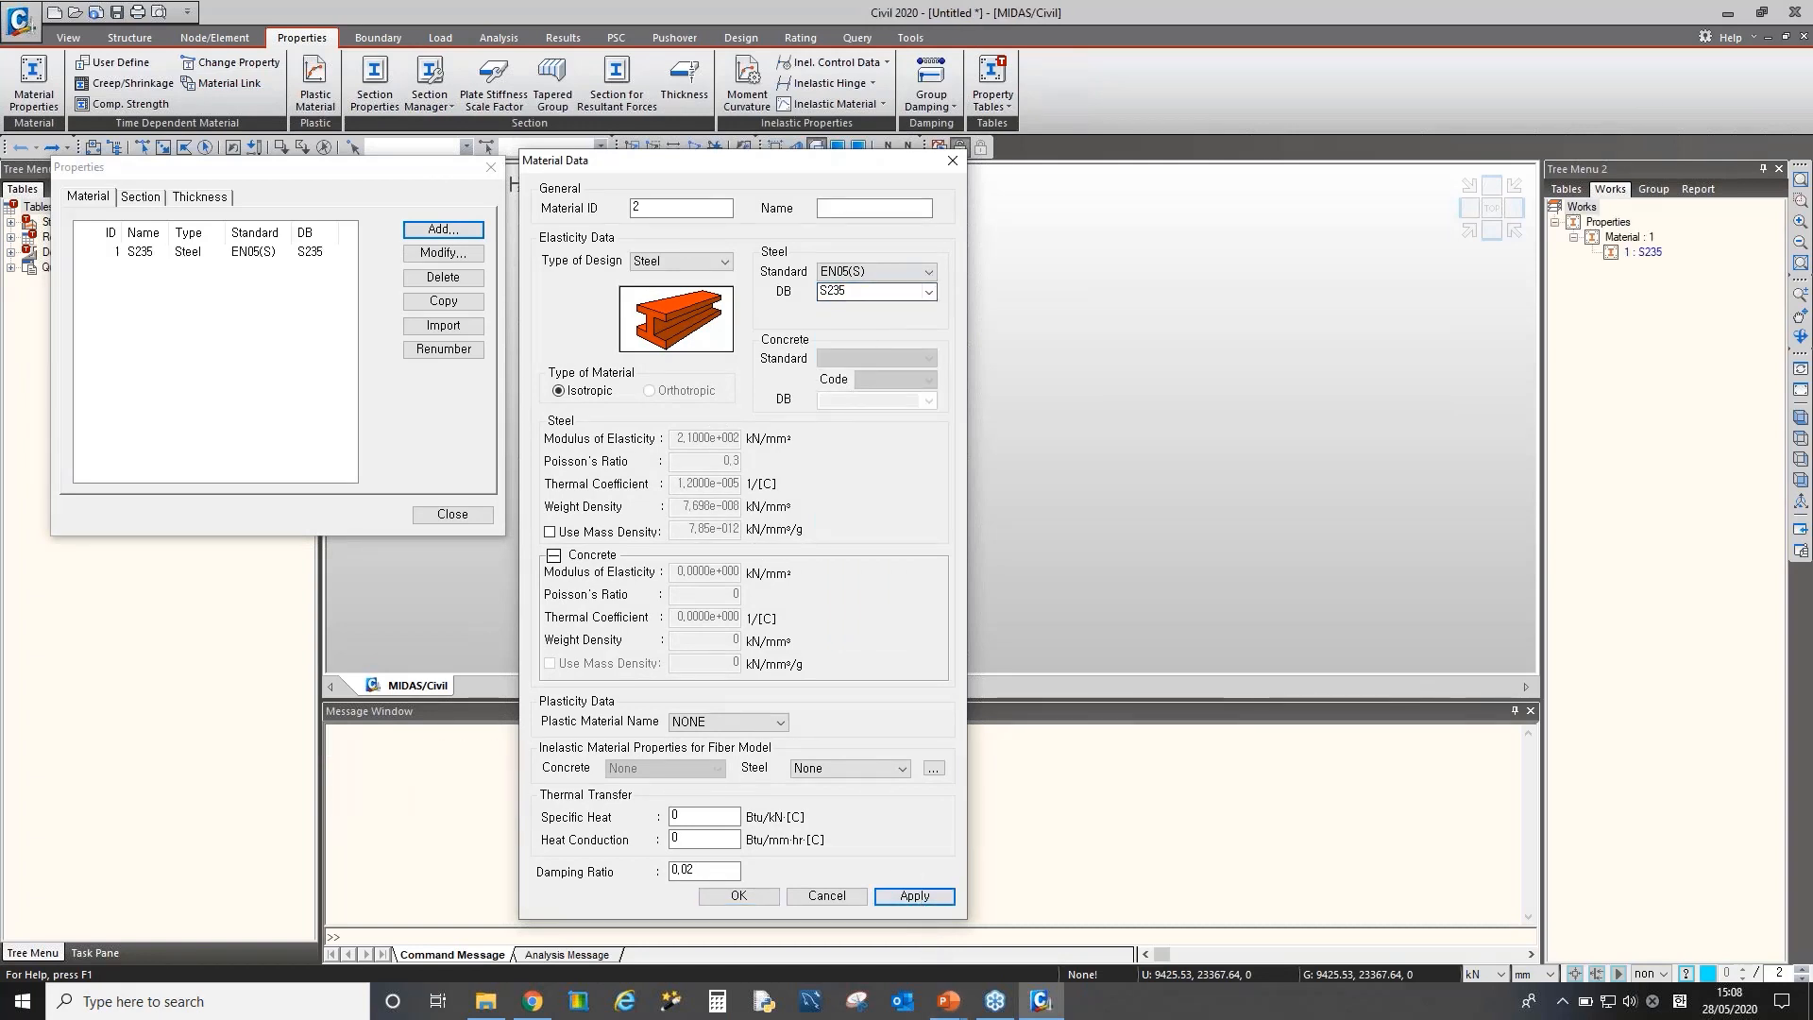
Add material 2 as steel grade S450 from the EN05(S) standard and finish the material definition
{"action": "left_click", "coordinate": [929, 291]}
{"action": "left_click", "coordinate": [884, 342]}
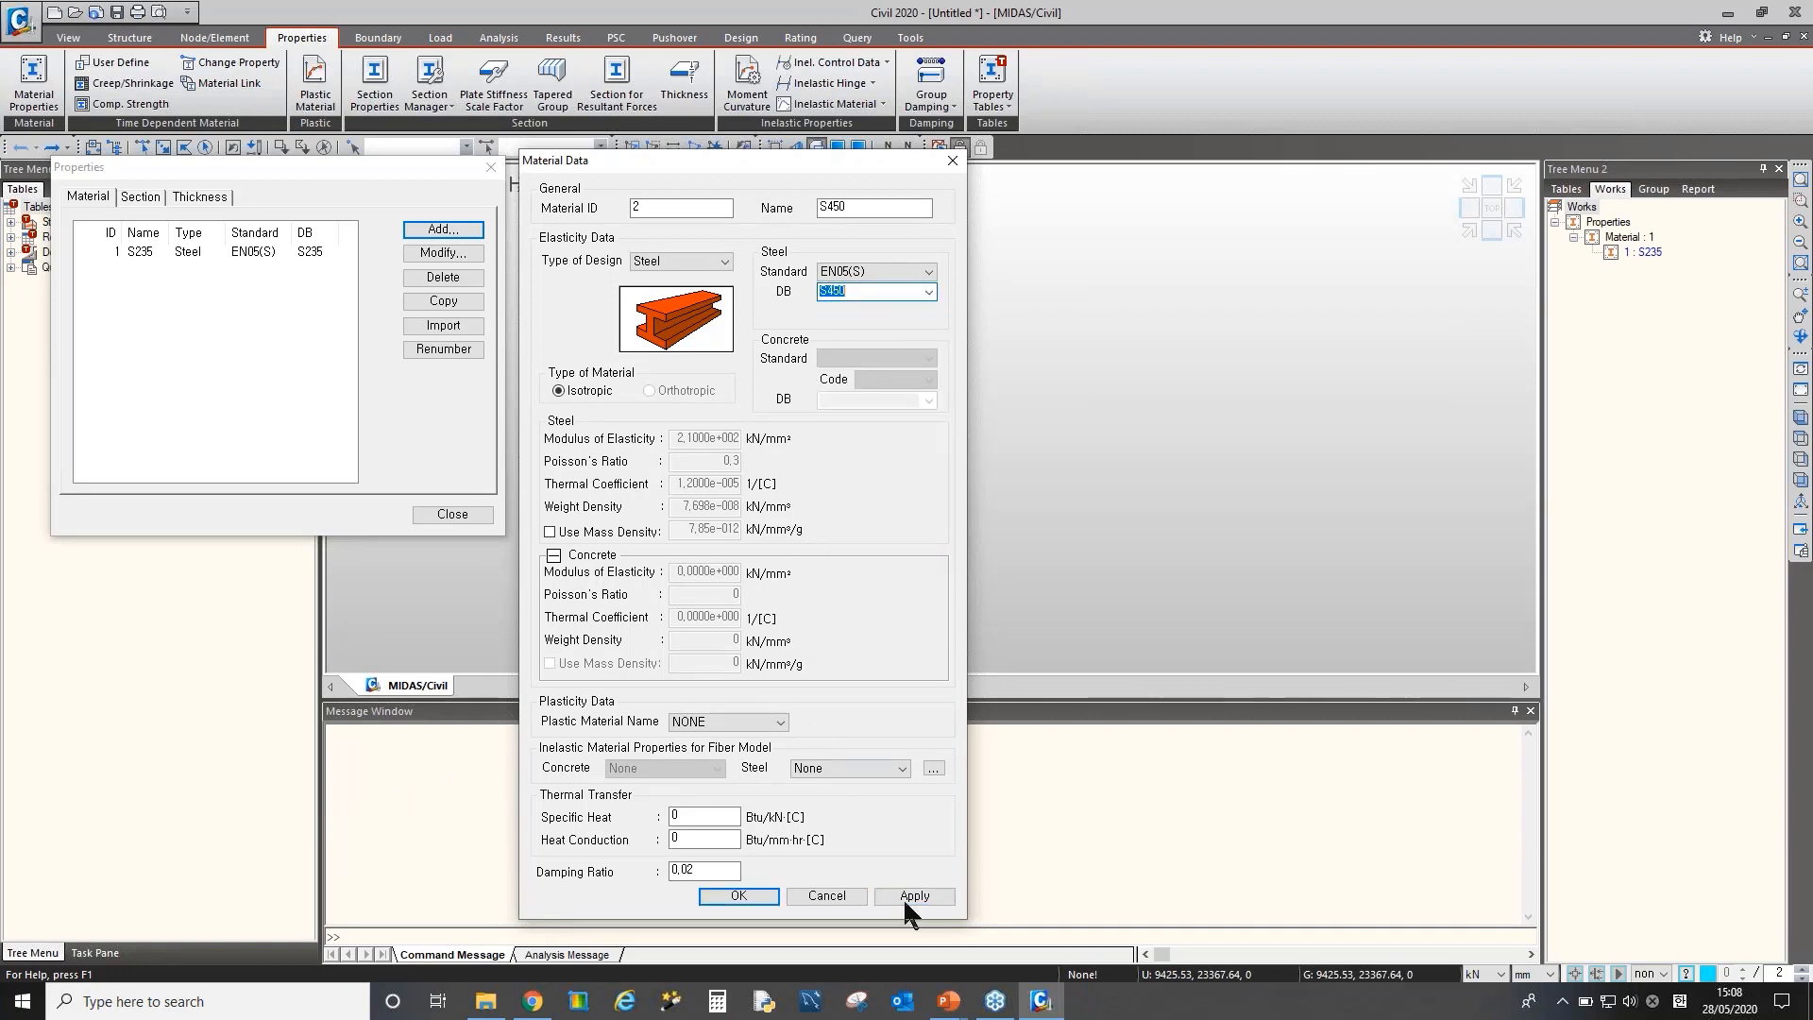
{"action": "left_click", "coordinate": [746, 893]}
Add section 1 as an I-section HEA100 from the UNI database
{"action": "left_click", "coordinate": [141, 197]}
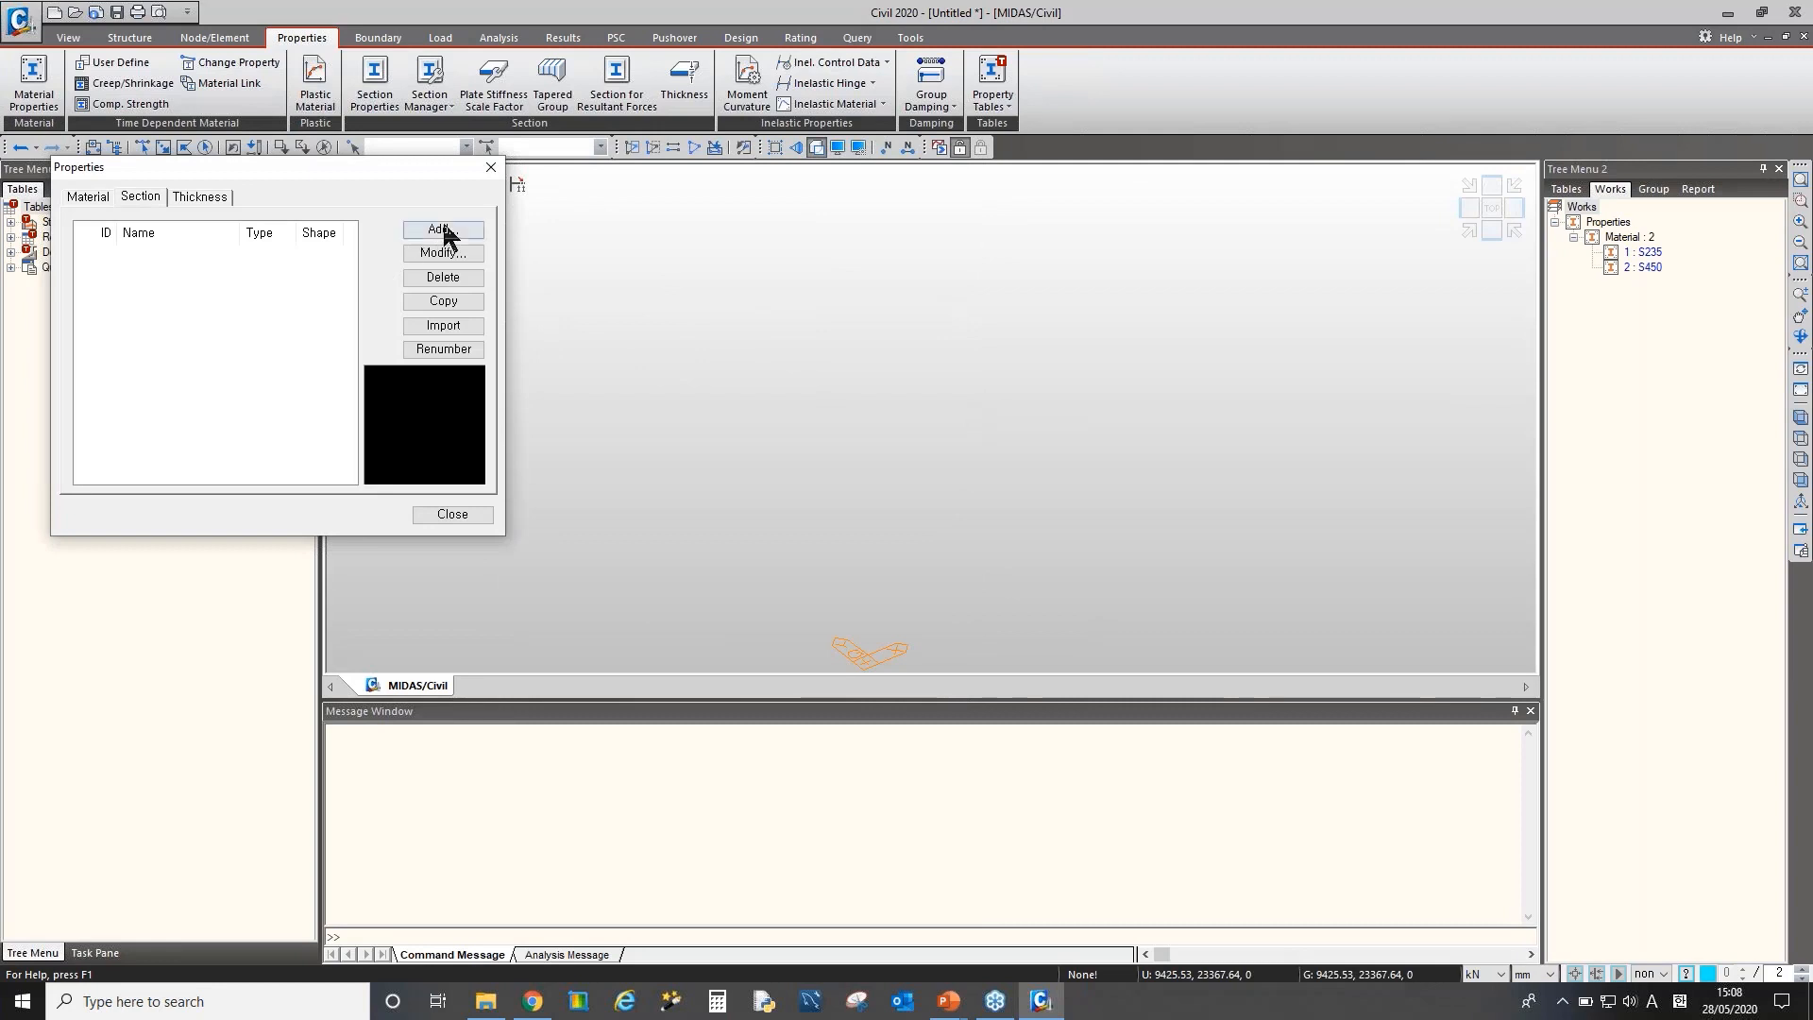
{"action": "left_click", "coordinate": [443, 230]}
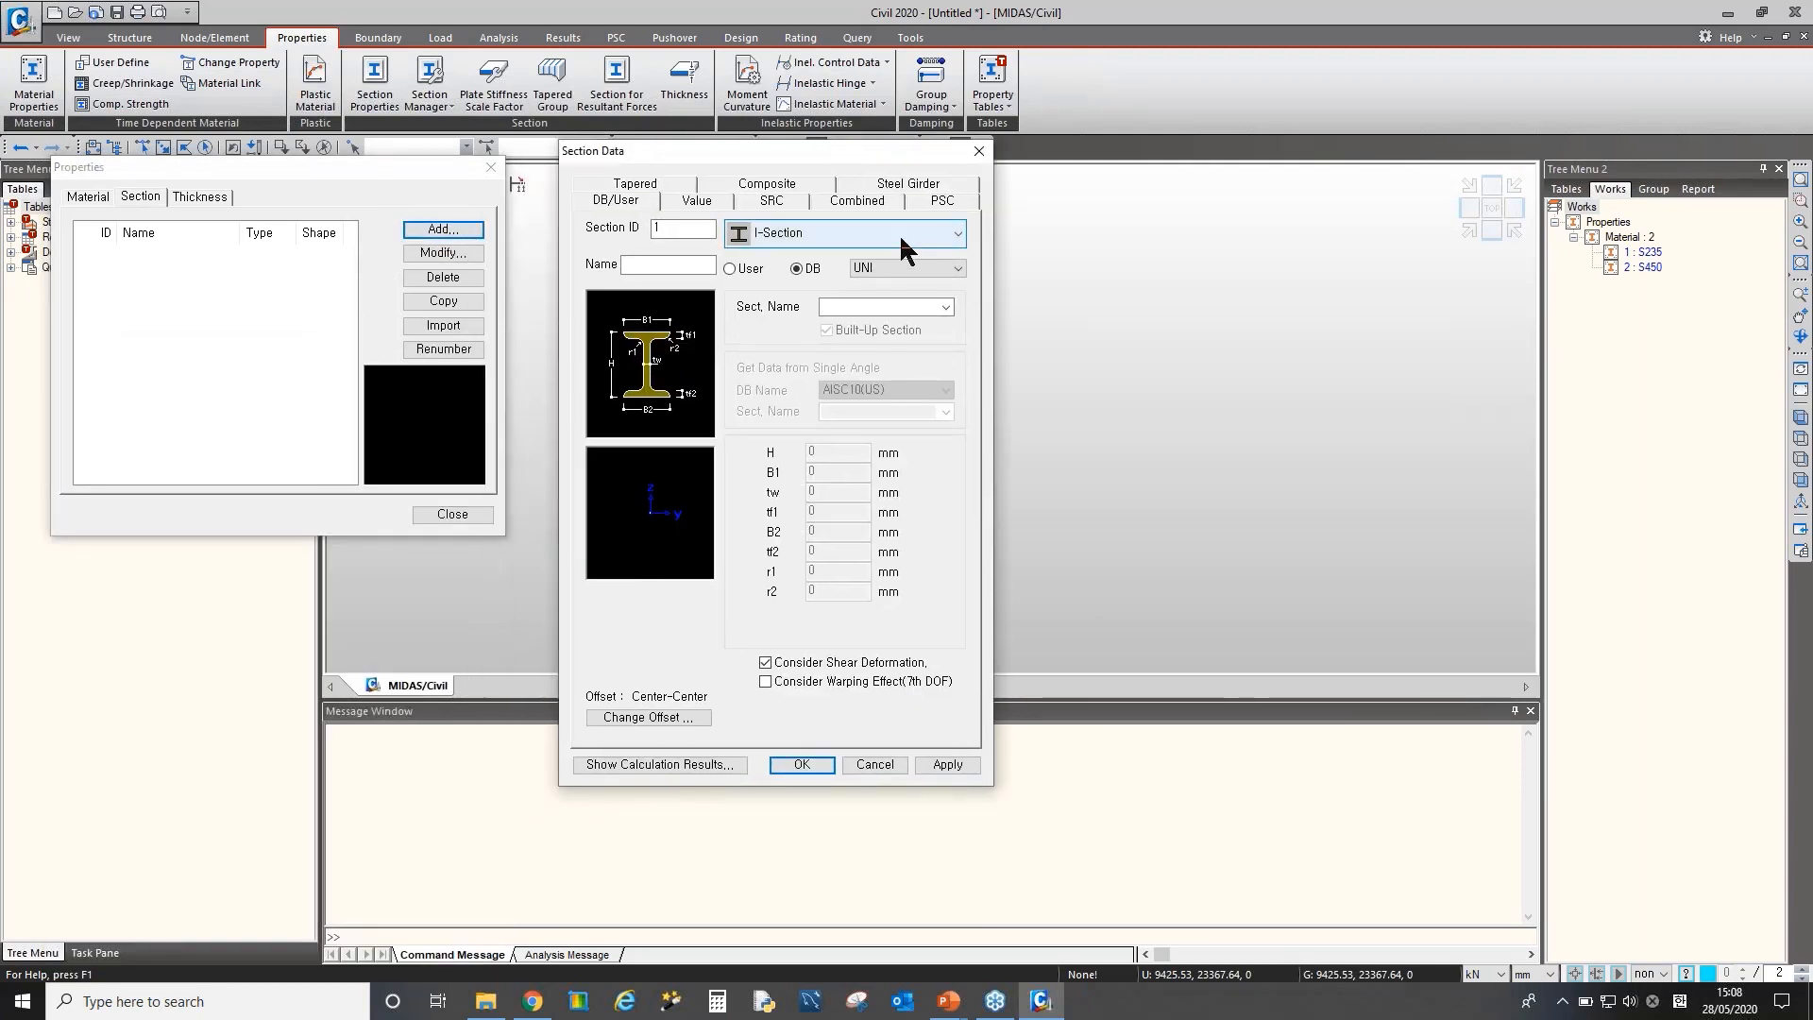
{"action": "left_click", "coordinate": [945, 307]}
{"action": "left_click", "coordinate": [899, 323]}
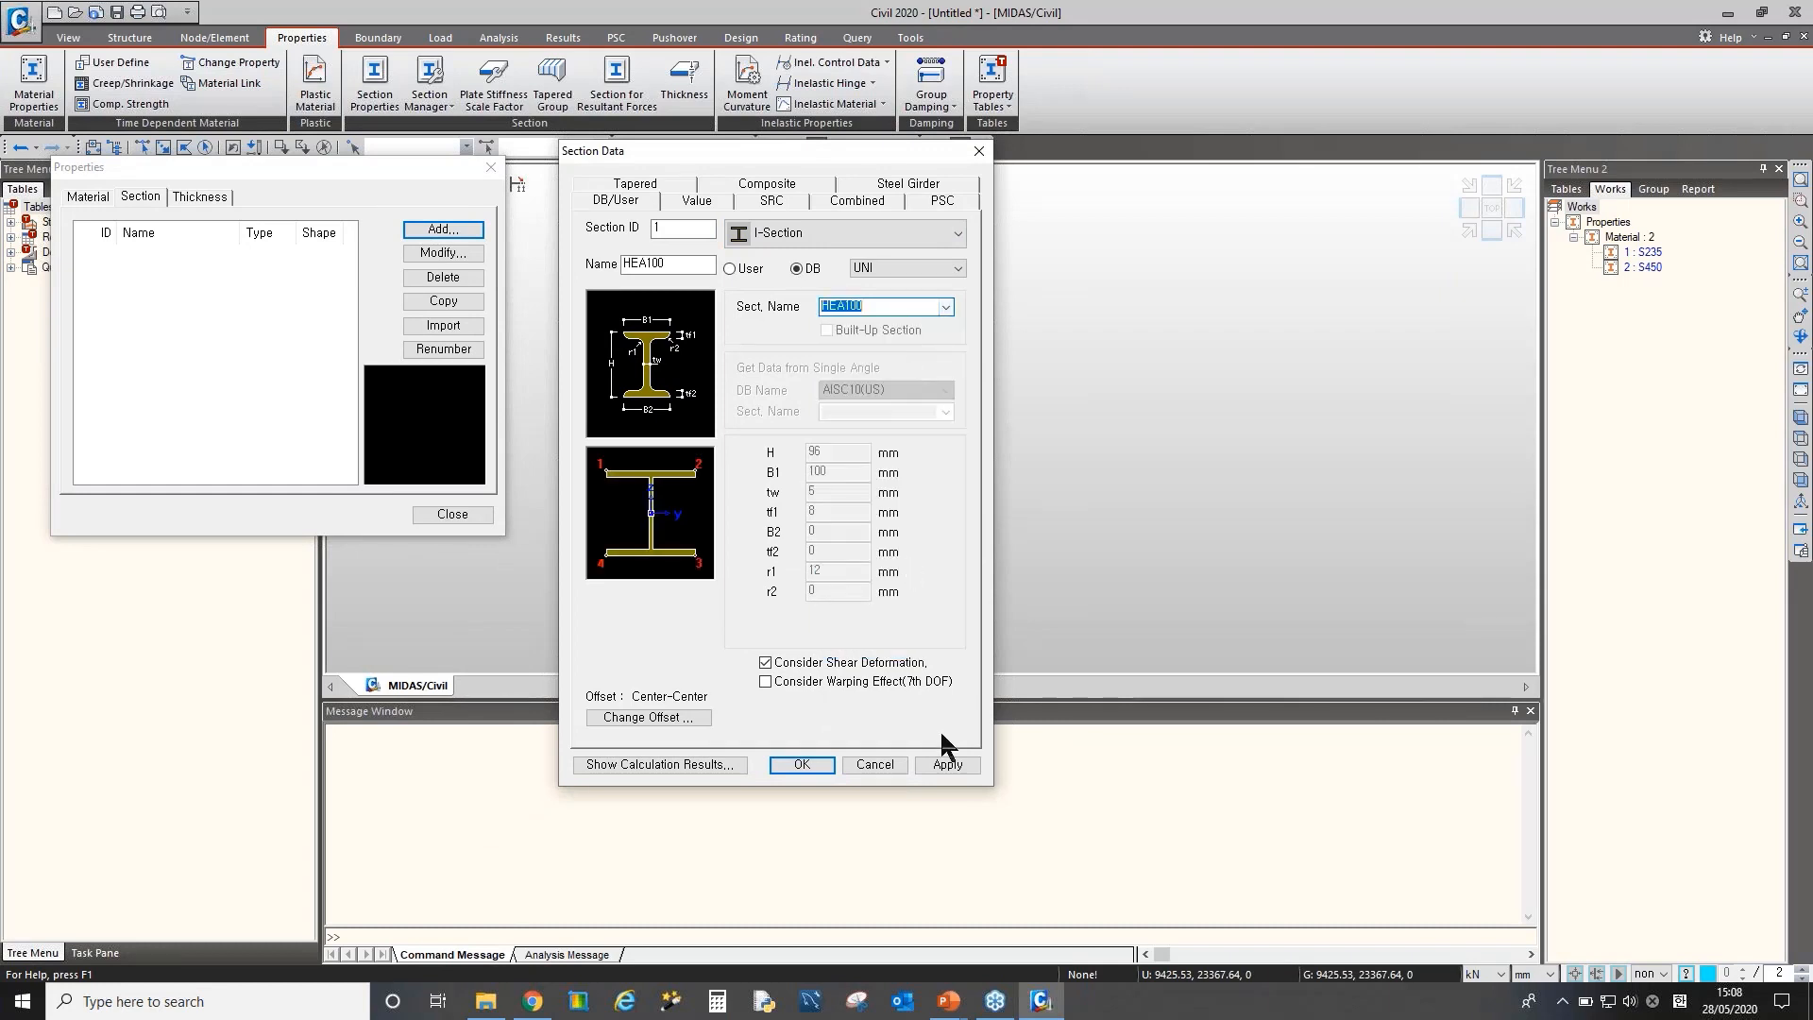
{"action": "left_click", "coordinate": [947, 764]}
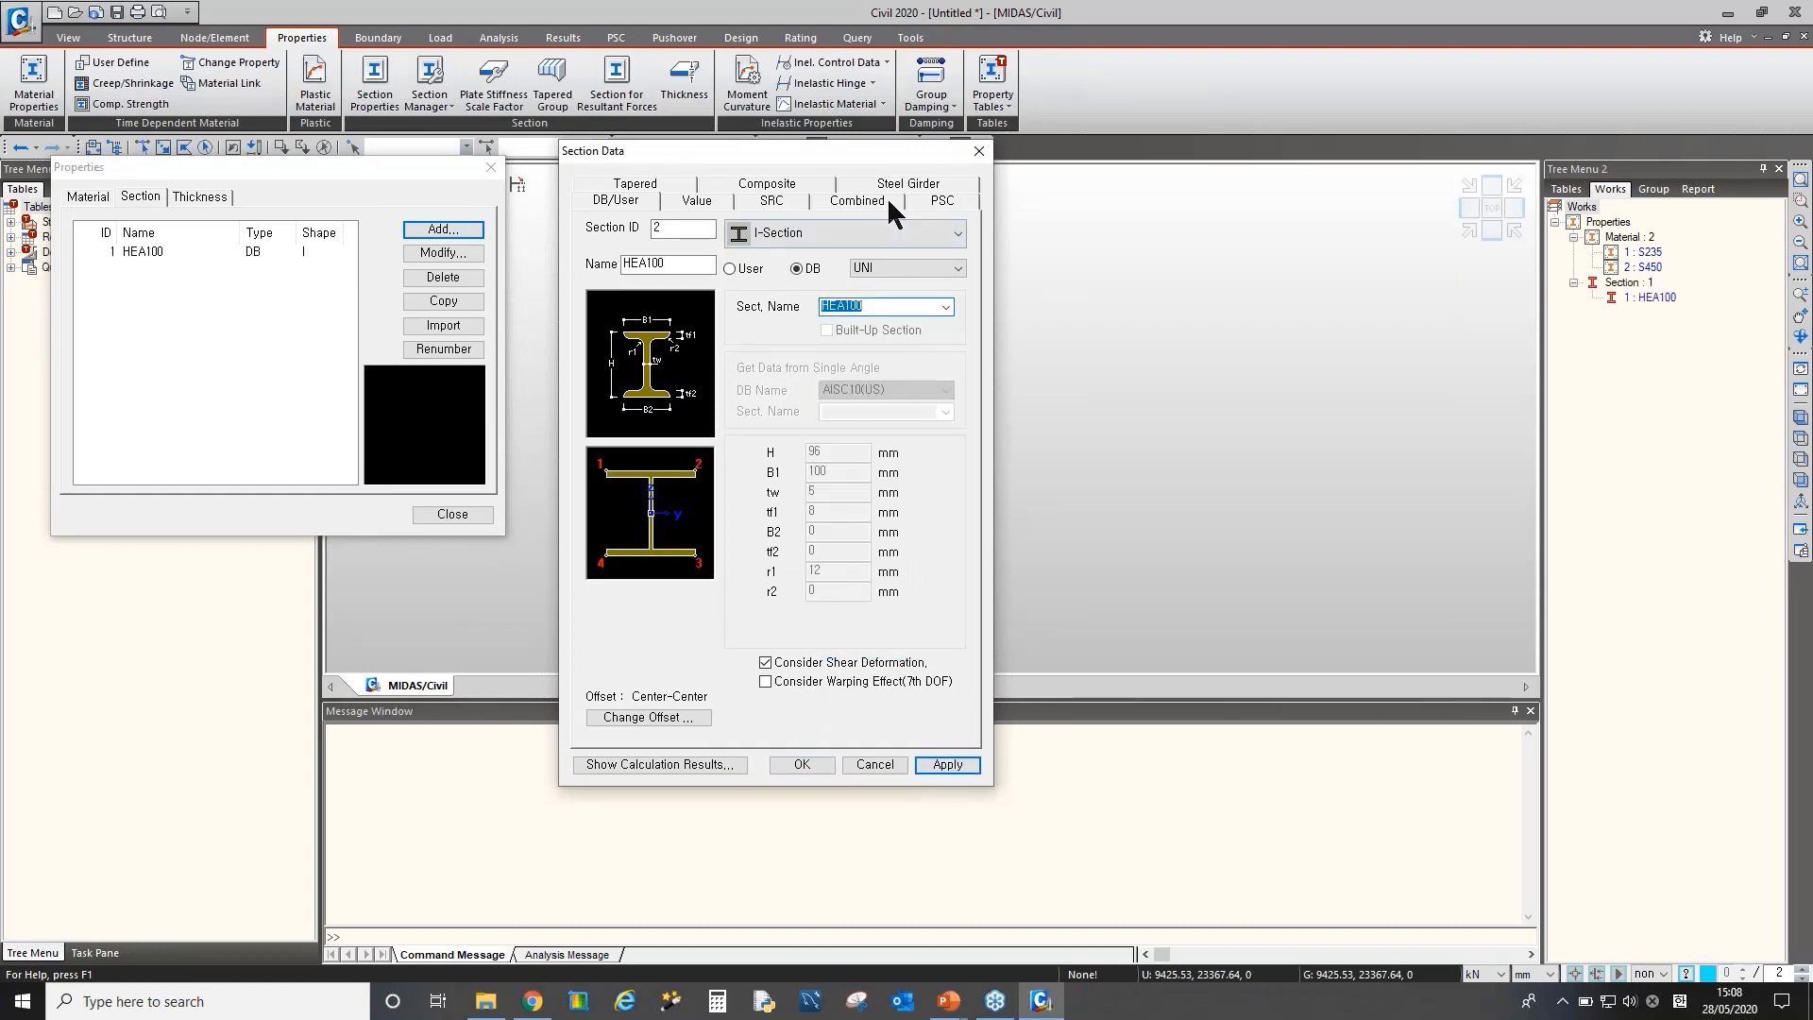
Add section 2 as a user-defined solid rectangle with H 1000 mm and B 1000 mm, and close the properties
{"action": "left_click", "coordinate": [765, 232]}
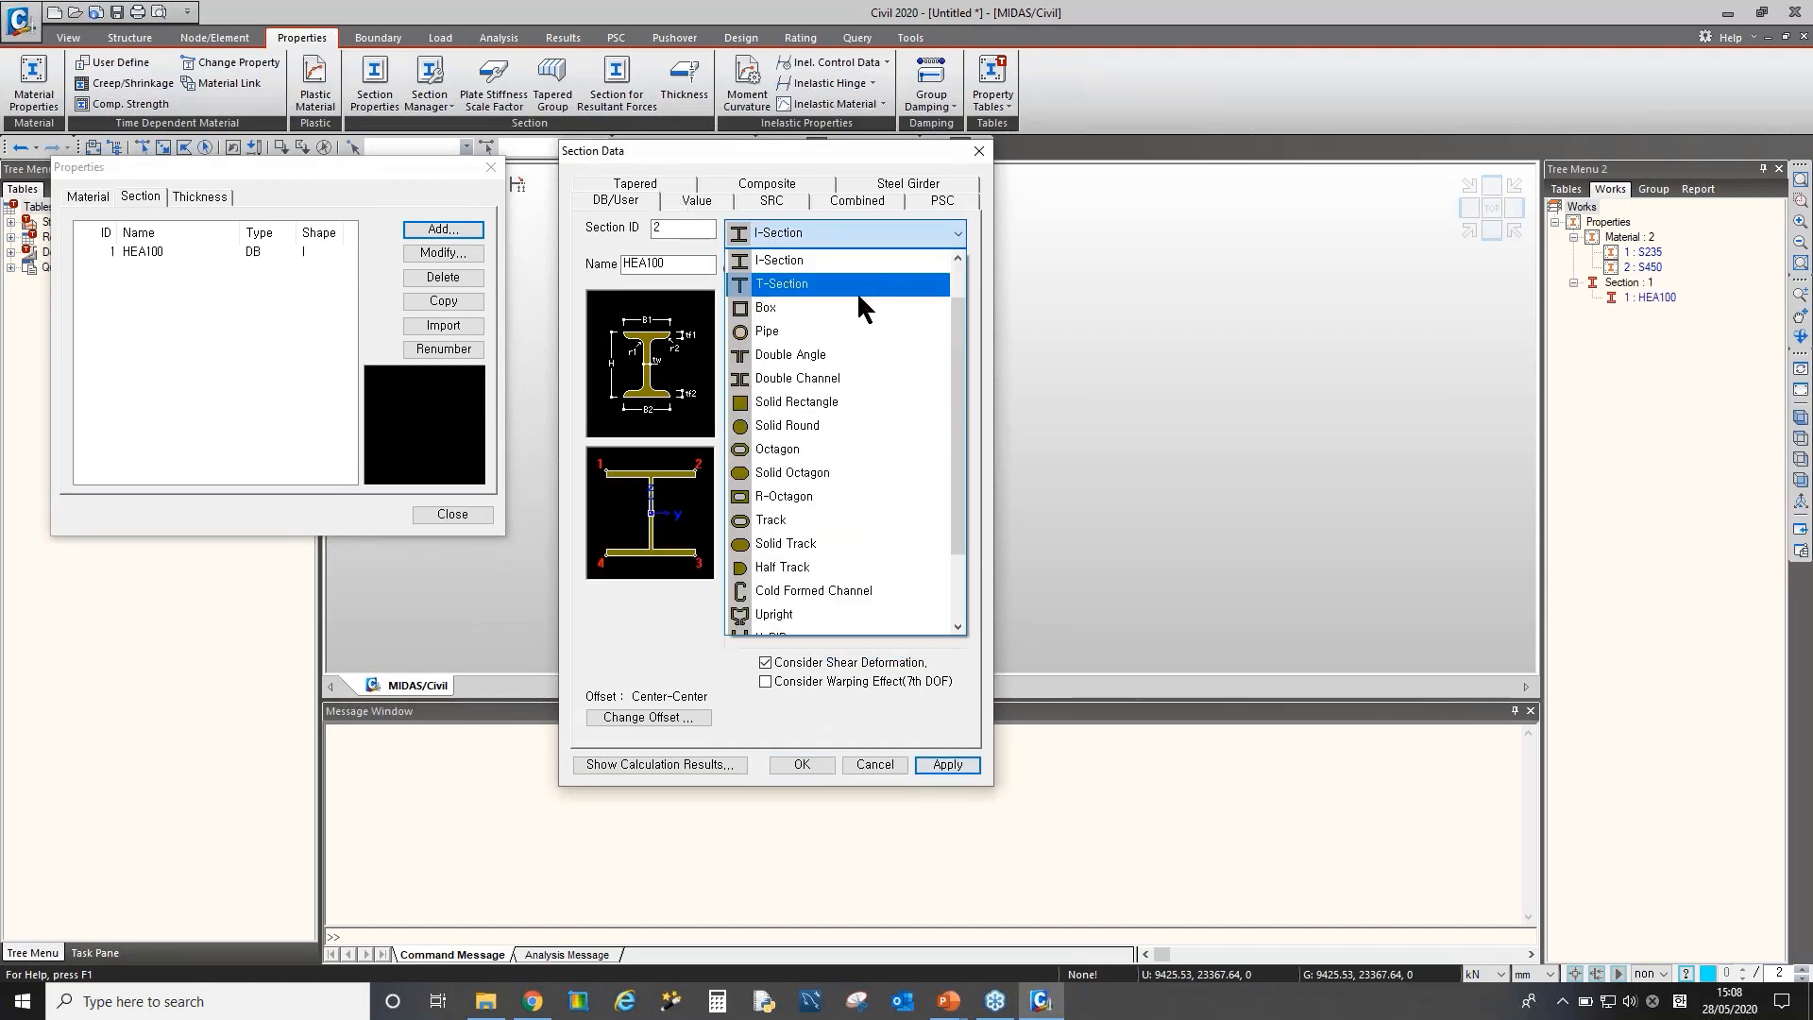
{"action": "left_click", "coordinate": [831, 404]}
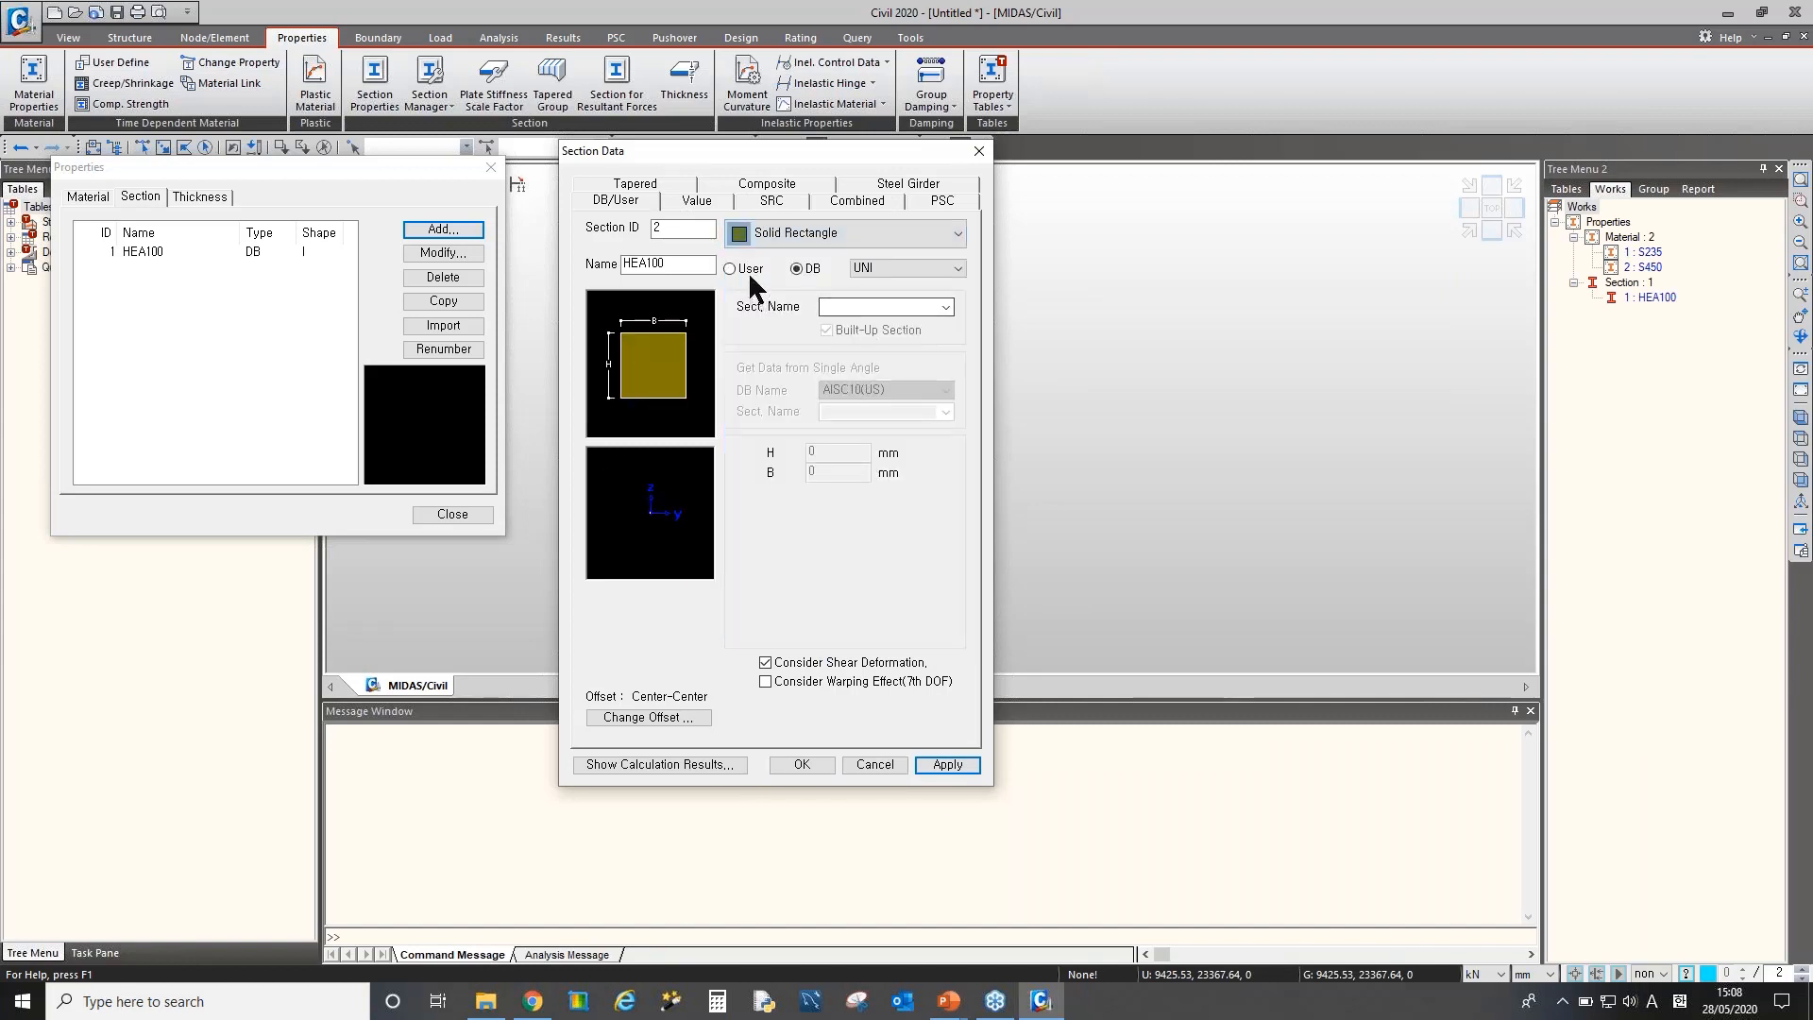
{"action": "left_click_drag", "start_coordinate": [833, 451], "coordinate": [771, 451]}
{"action": "type", "text": "1000"}
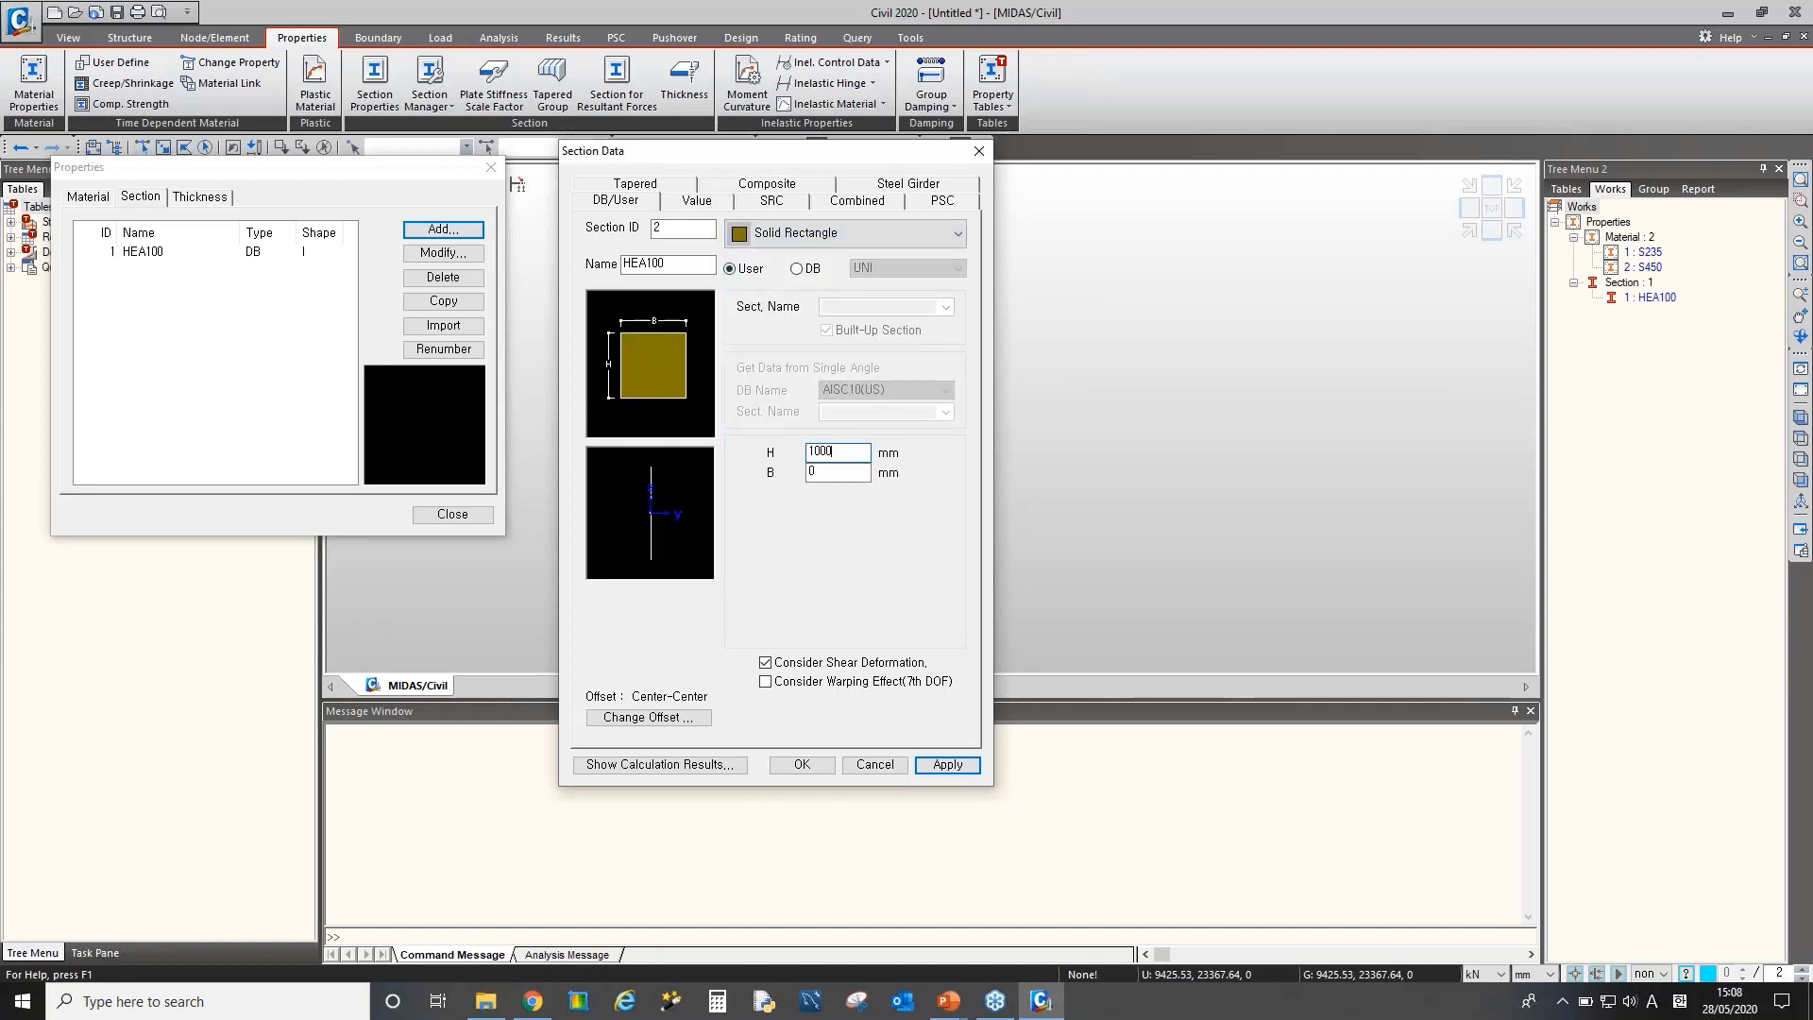
{"action": "key", "text": "Tab"}
{"action": "type", "text": "100"}
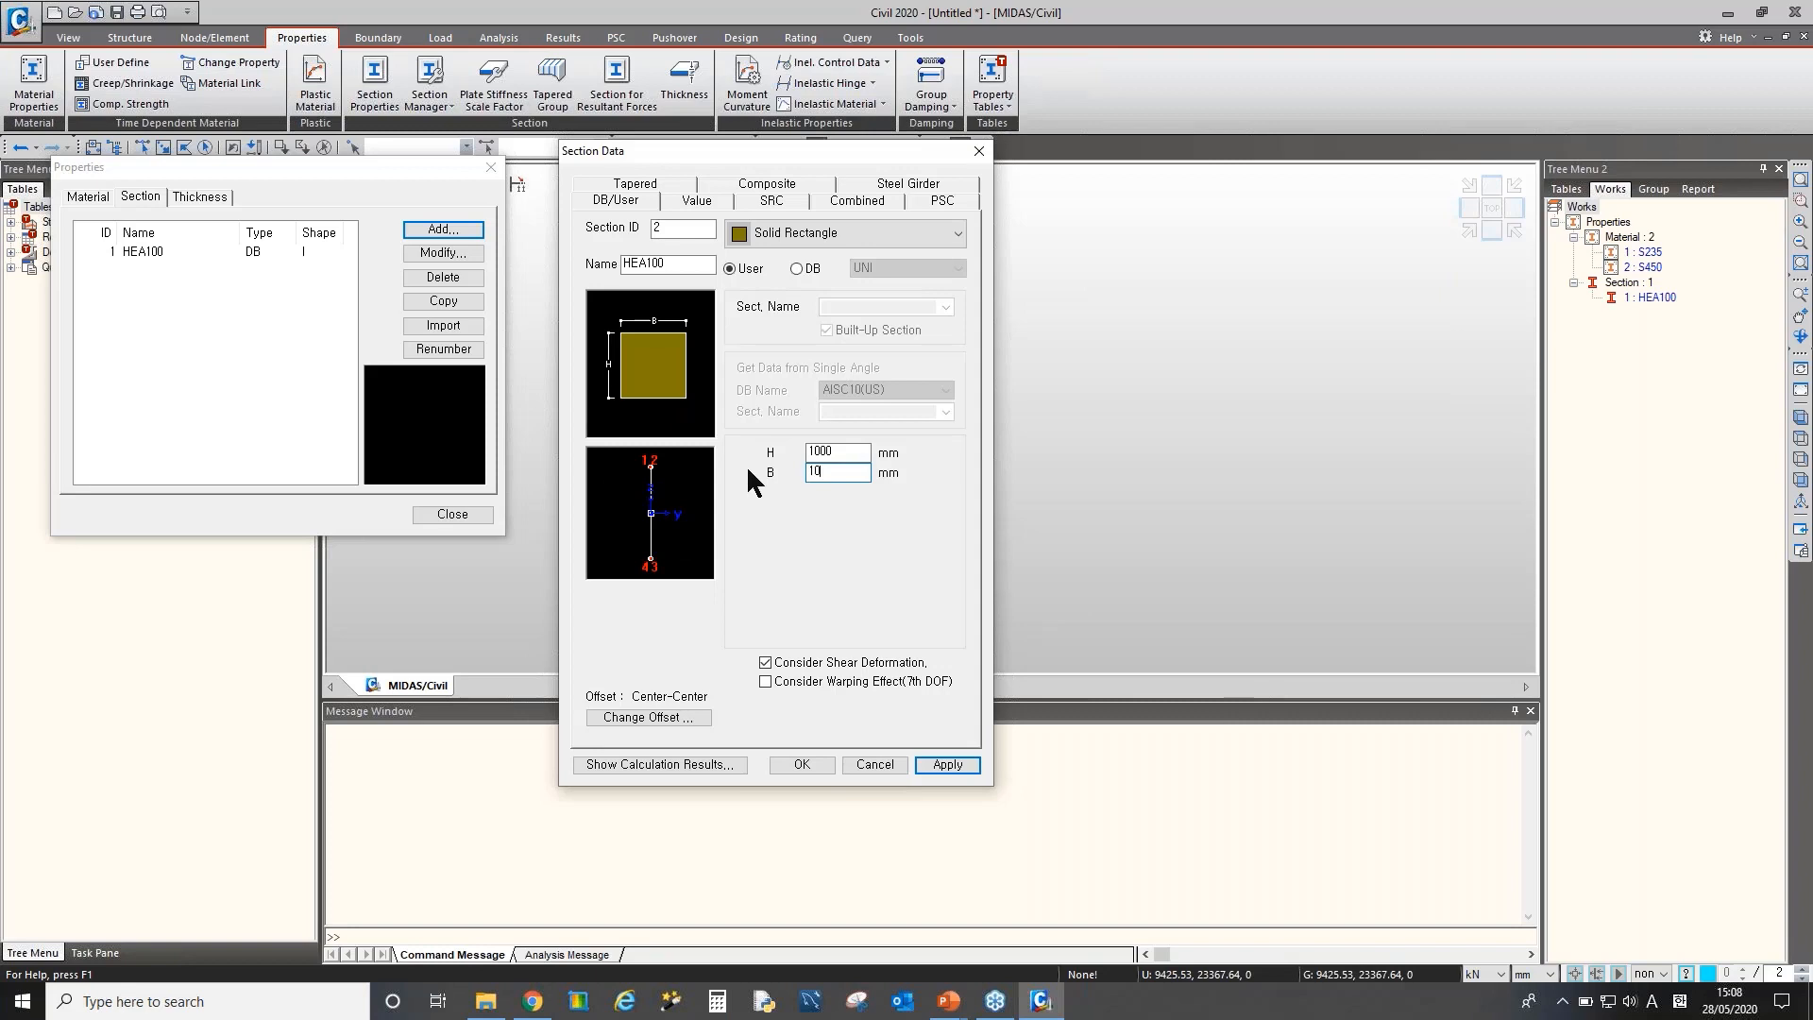
{"action": "type", "text": "0"}
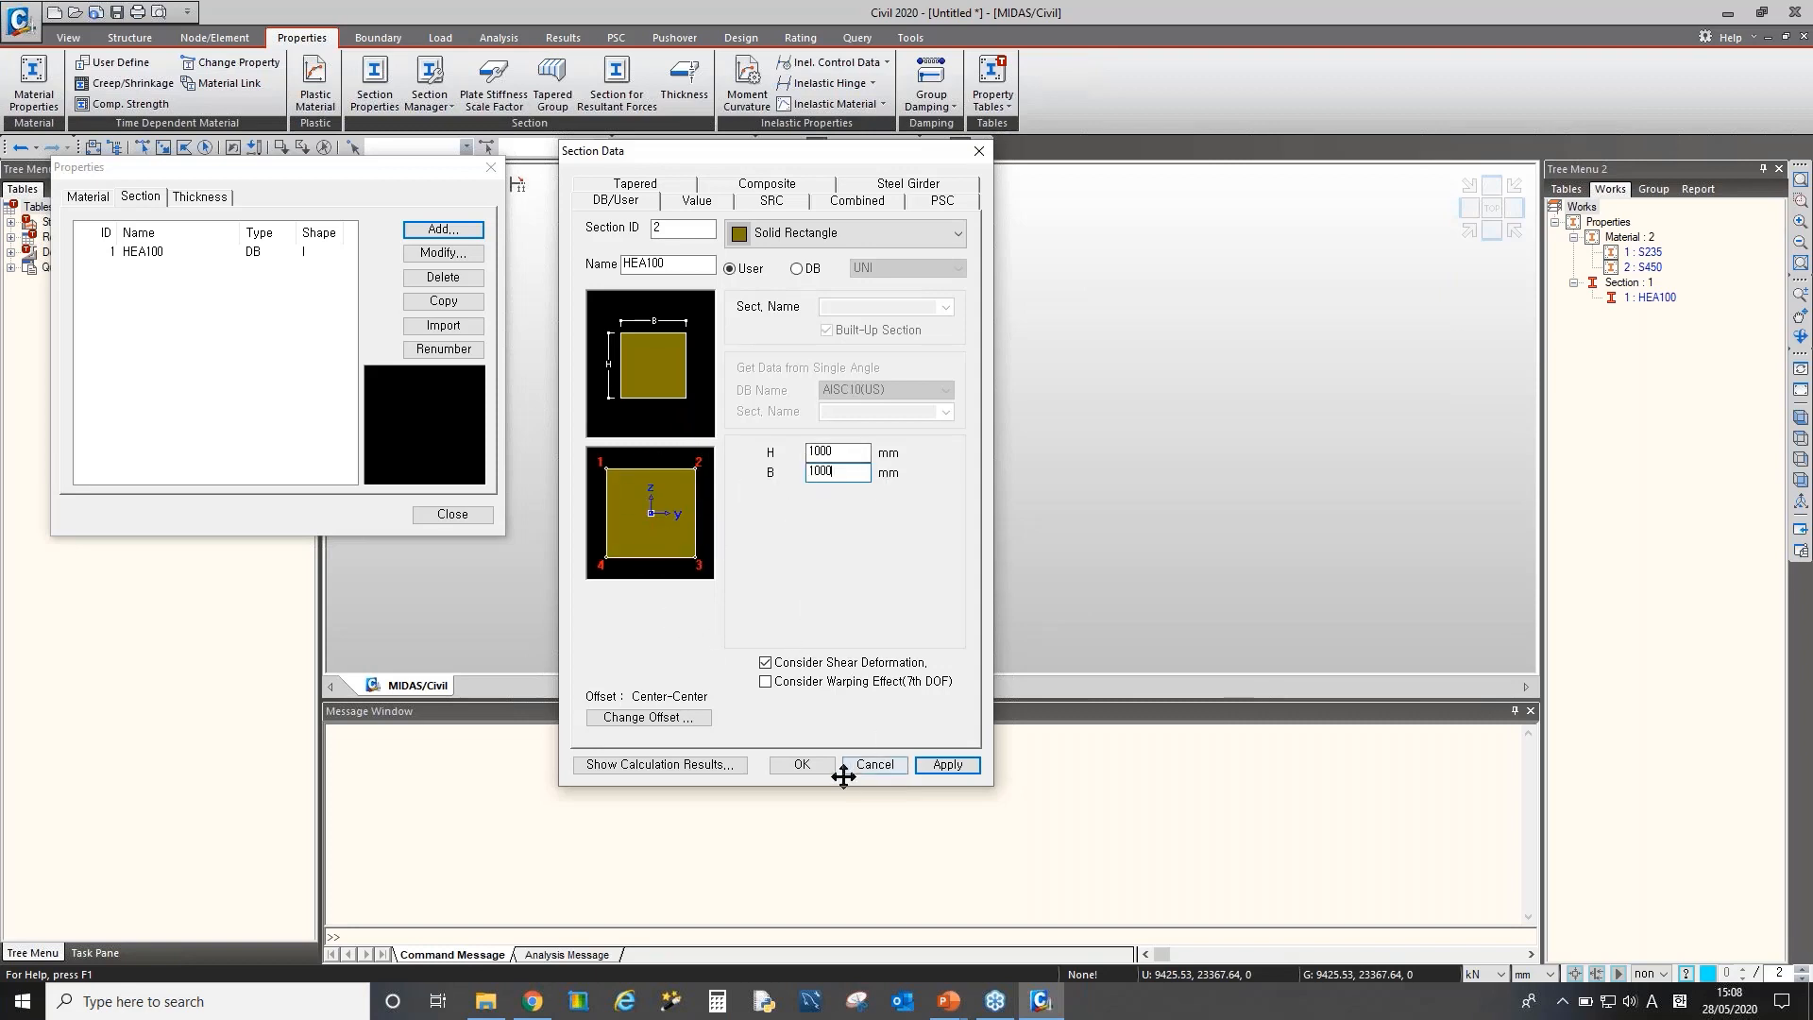
{"action": "left_click", "coordinate": [802, 764]}
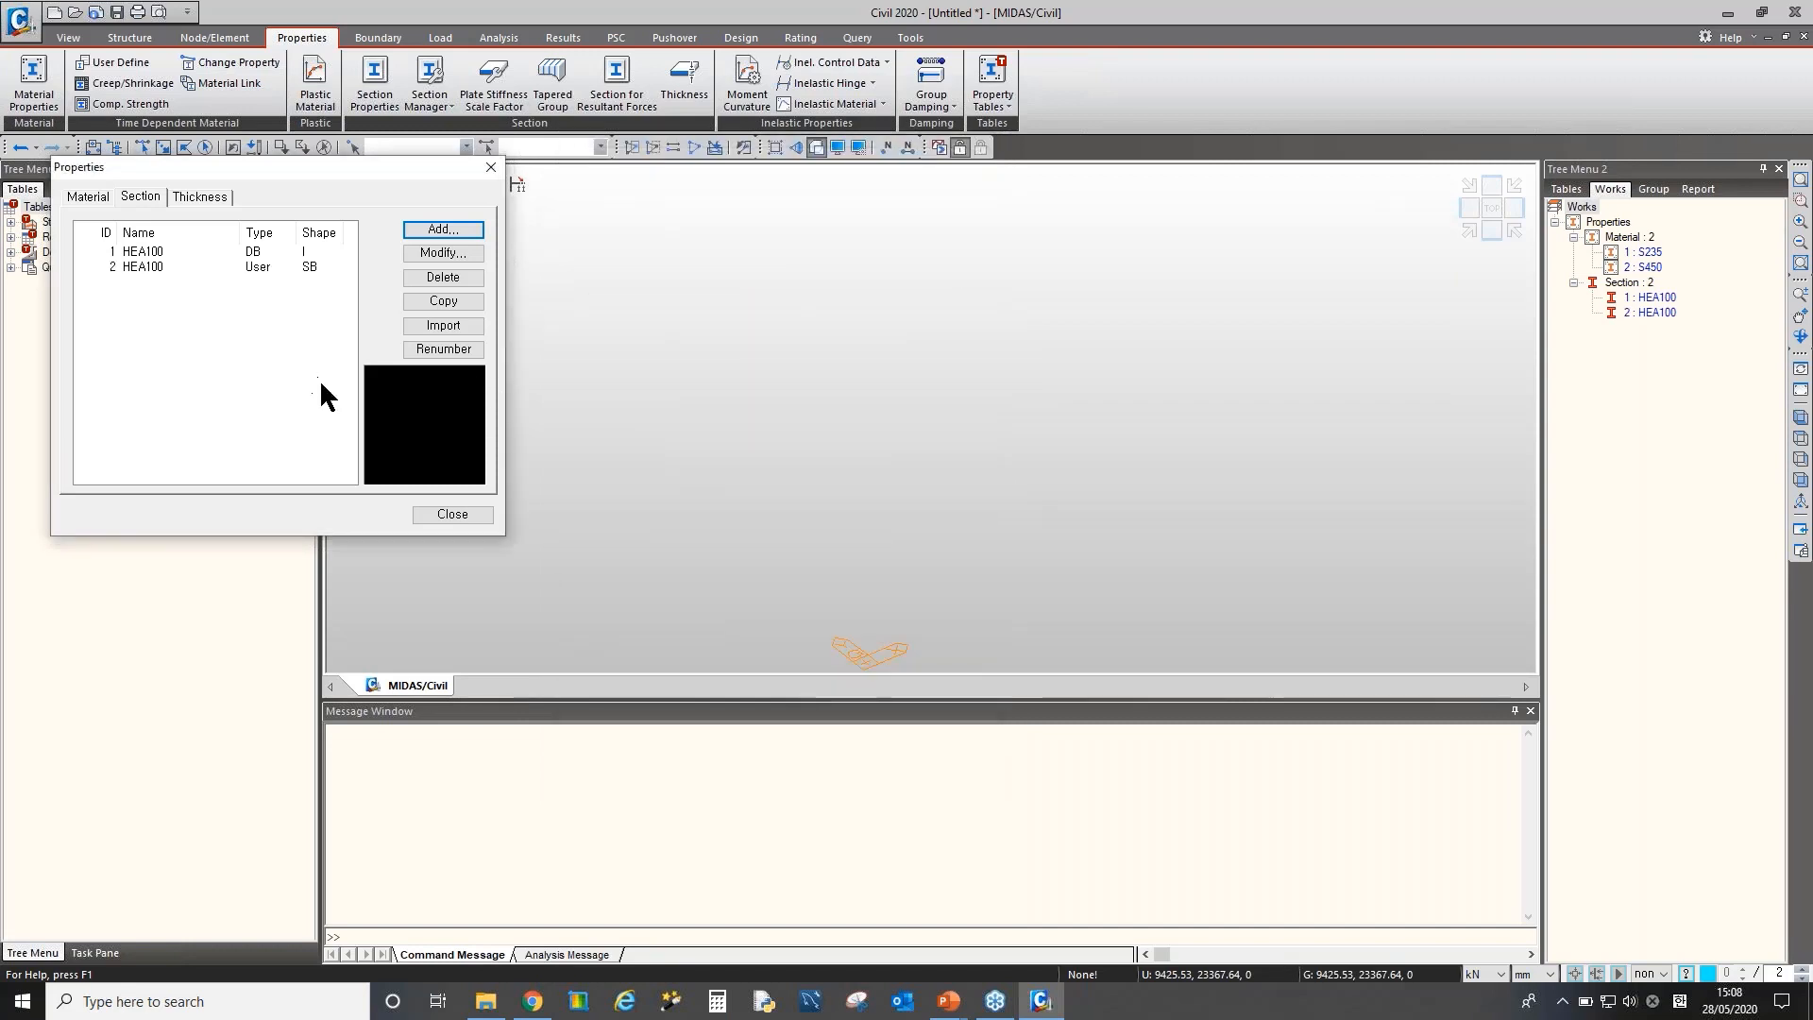
{"action": "left_click", "coordinate": [448, 513]}
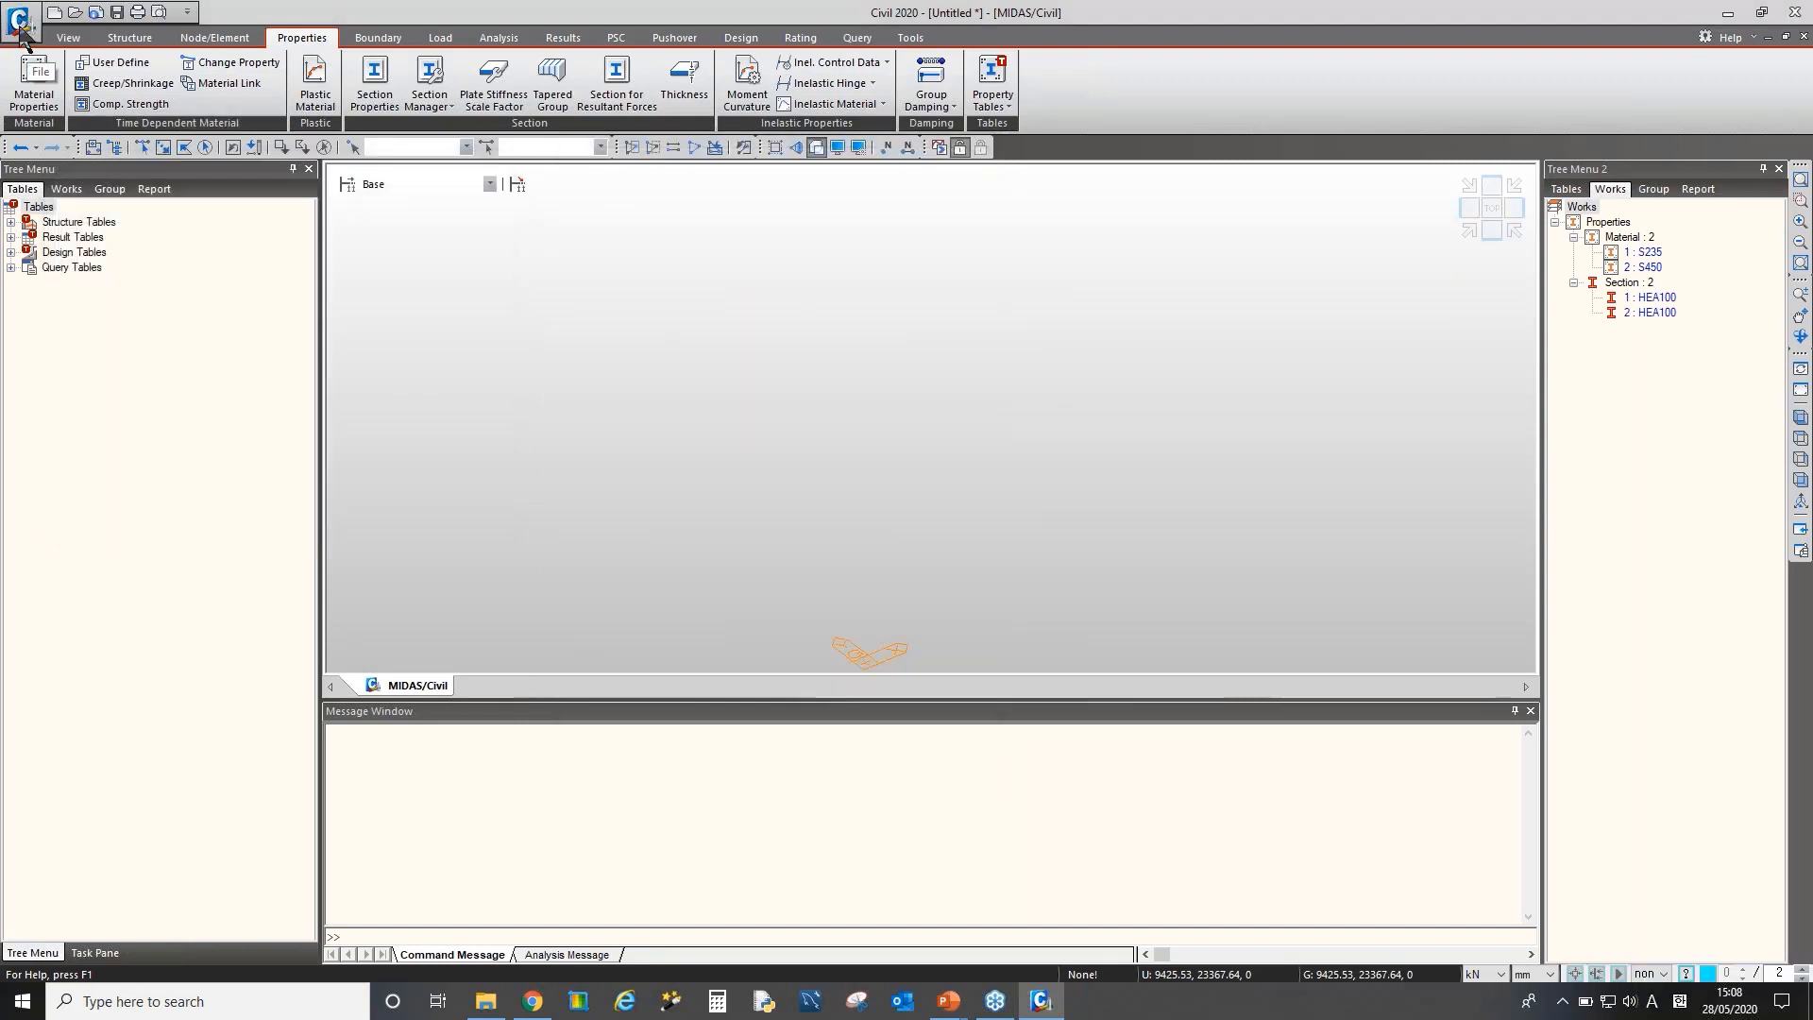
Start an AutoCAD DXF import, load Drawing1.dxf from the basic2 folder, and choose layer 0 for import
{"action": "left_click", "coordinate": [21, 26]}
{"action": "mouse_move", "coordinate": [112, 210]}
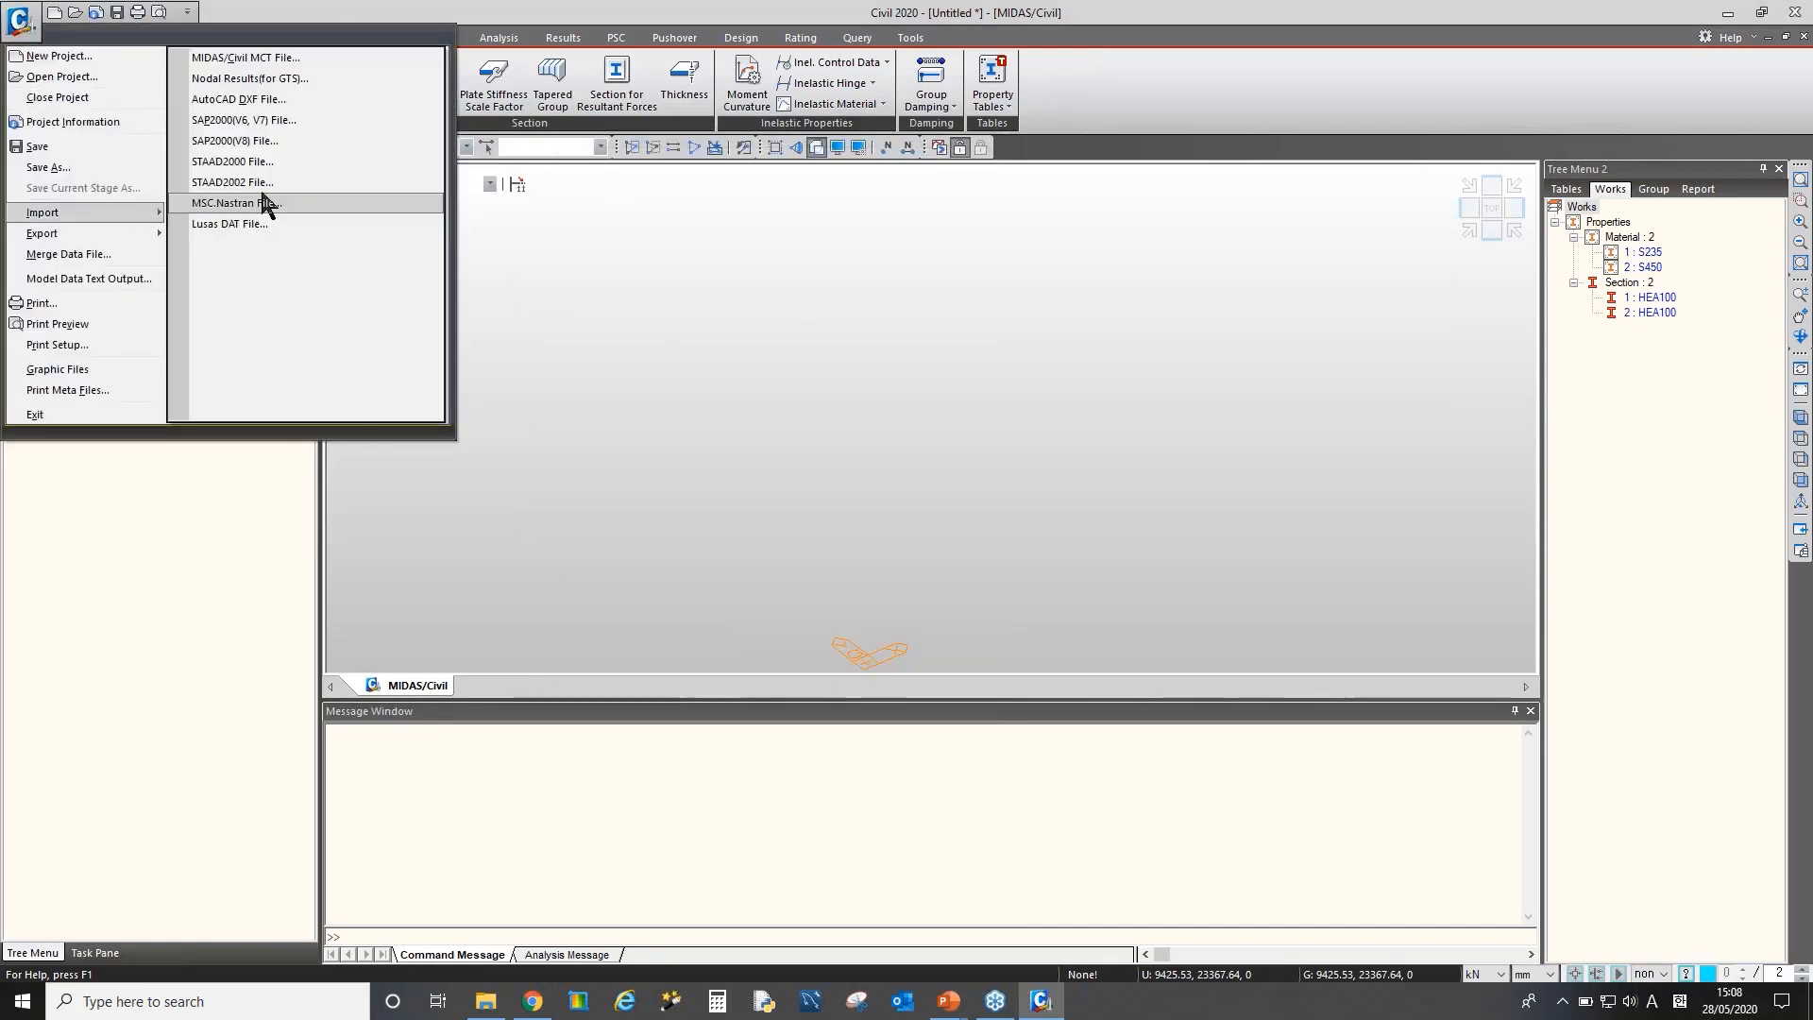
{"action": "left_click", "coordinate": [289, 96]}
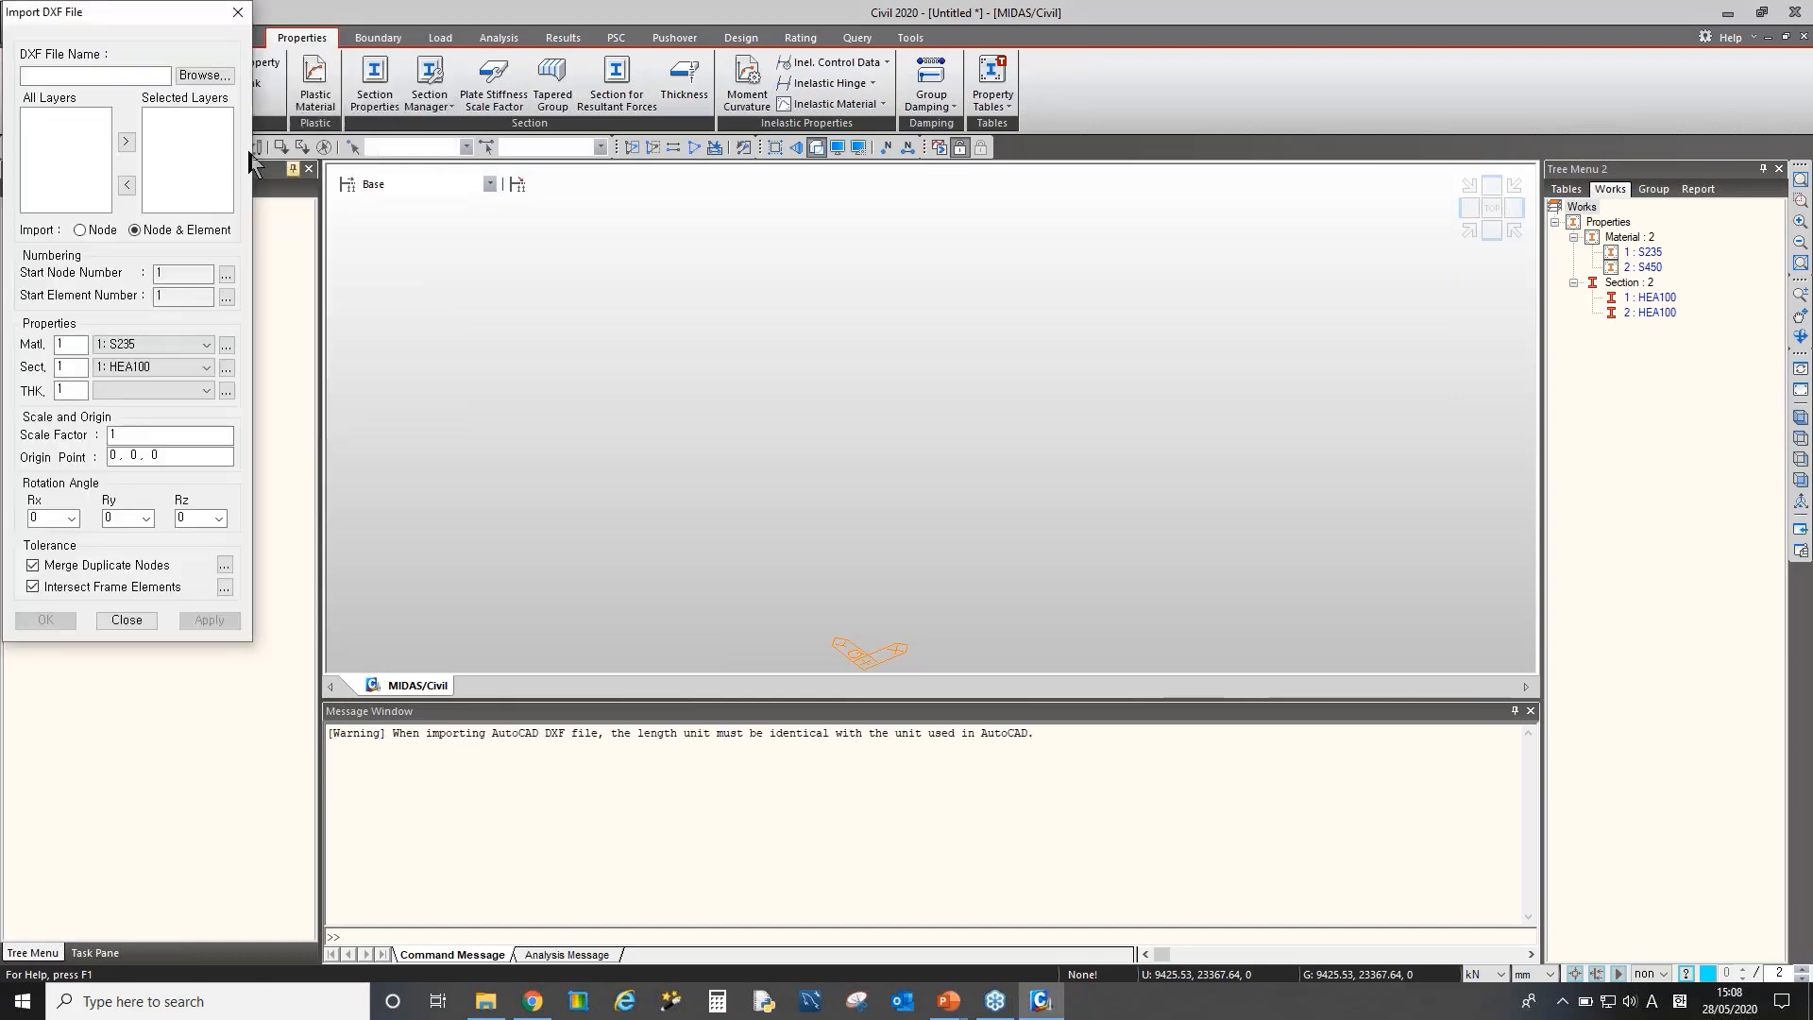
{"action": "left_click_drag", "start_coordinate": [161, 36], "coordinate": [319, 175]}
{"action": "left_click", "coordinate": [362, 214]}
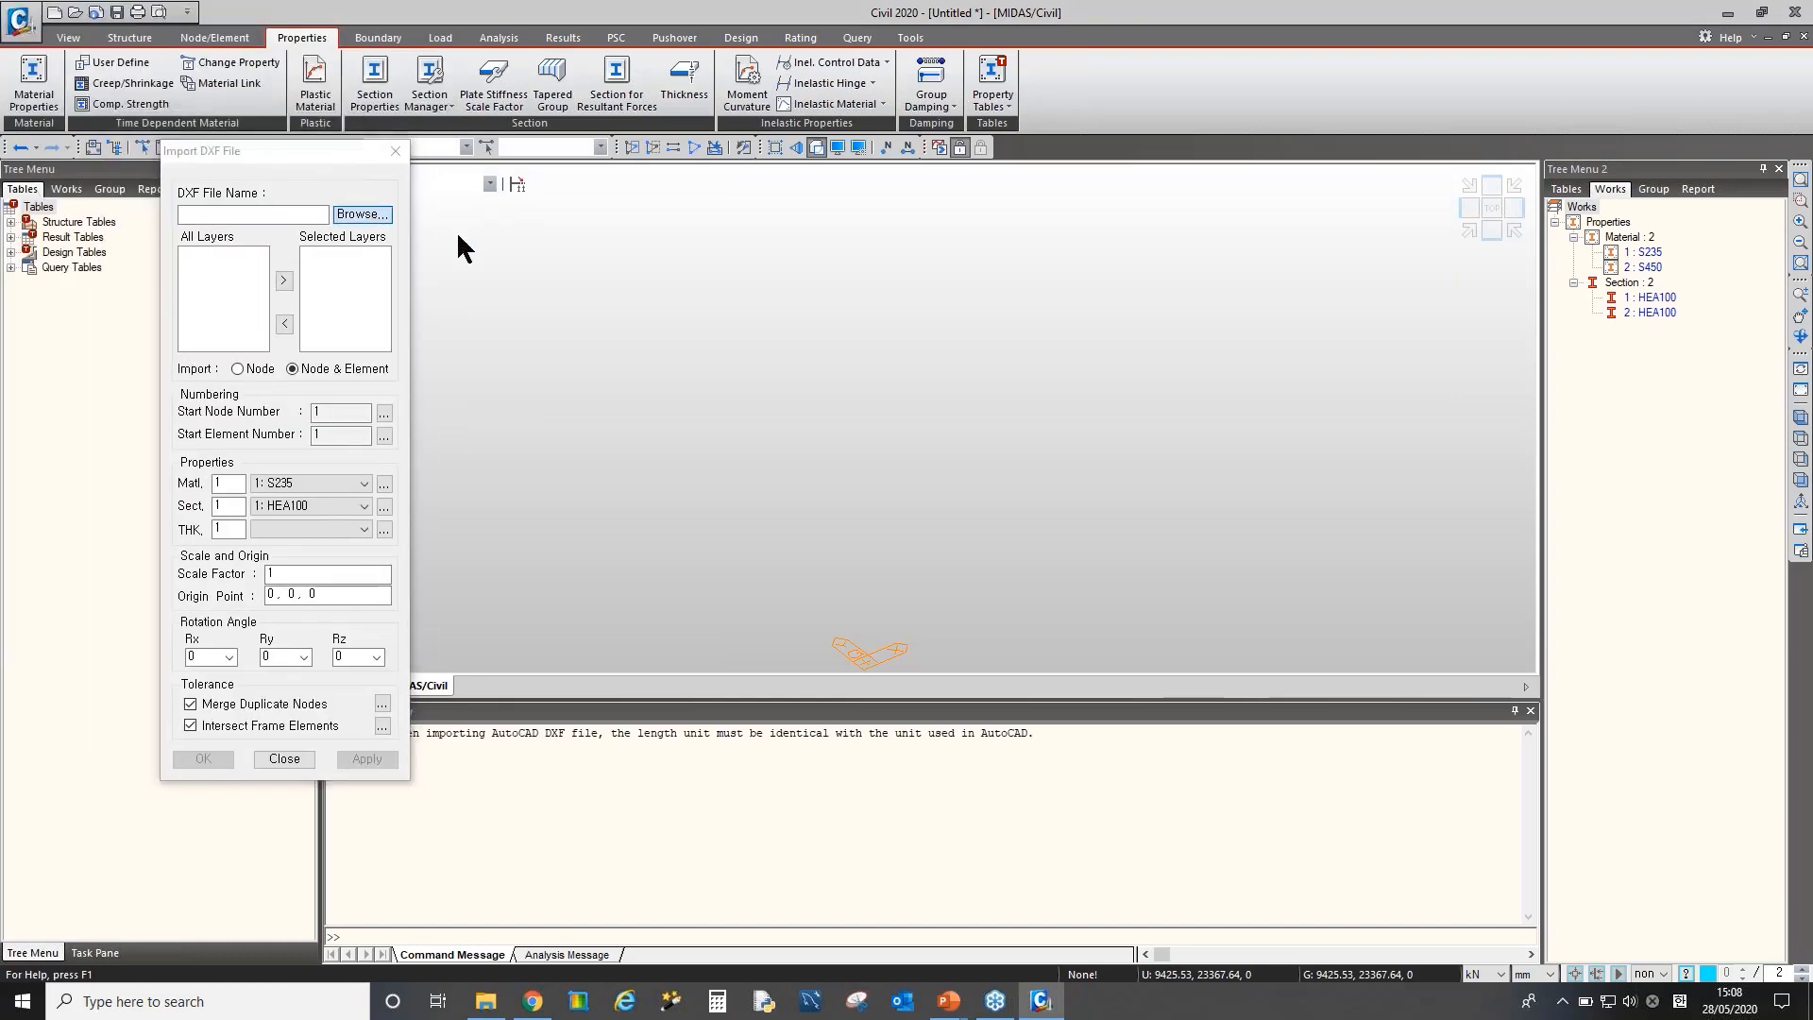
{"action": "left_click", "coordinate": [423, 294]}
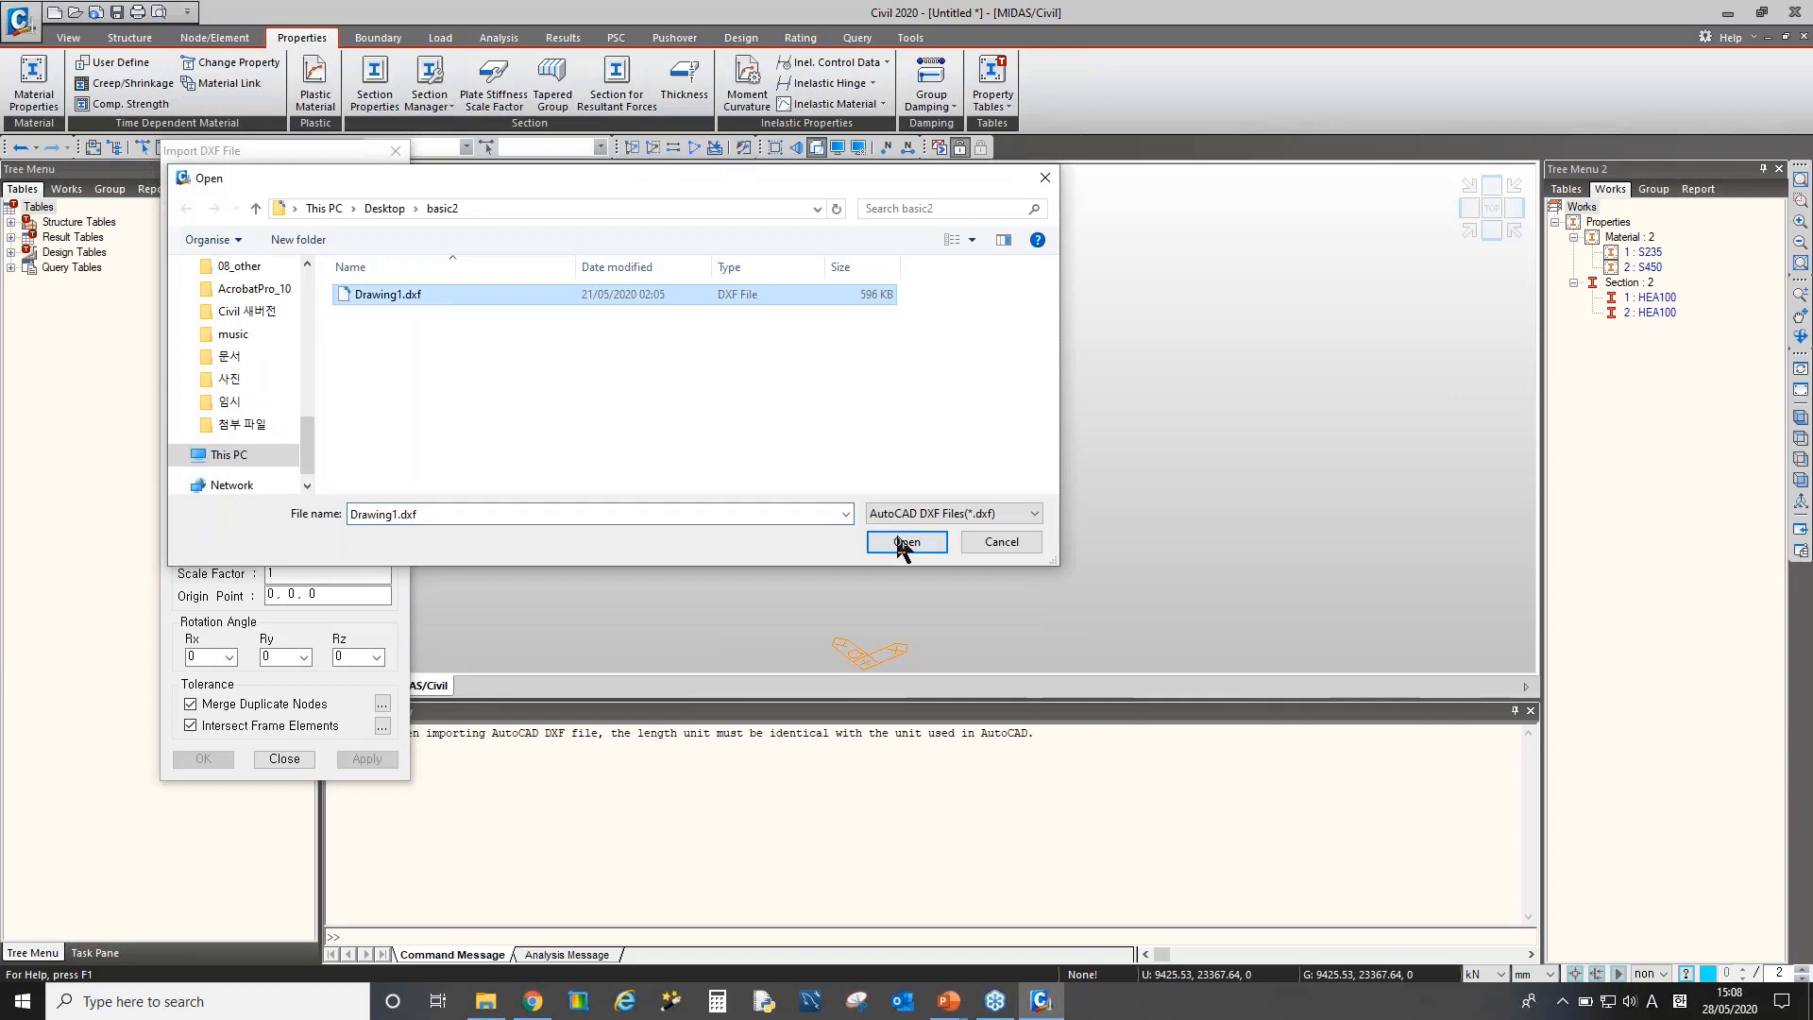
{"action": "left_click", "coordinate": [905, 542]}
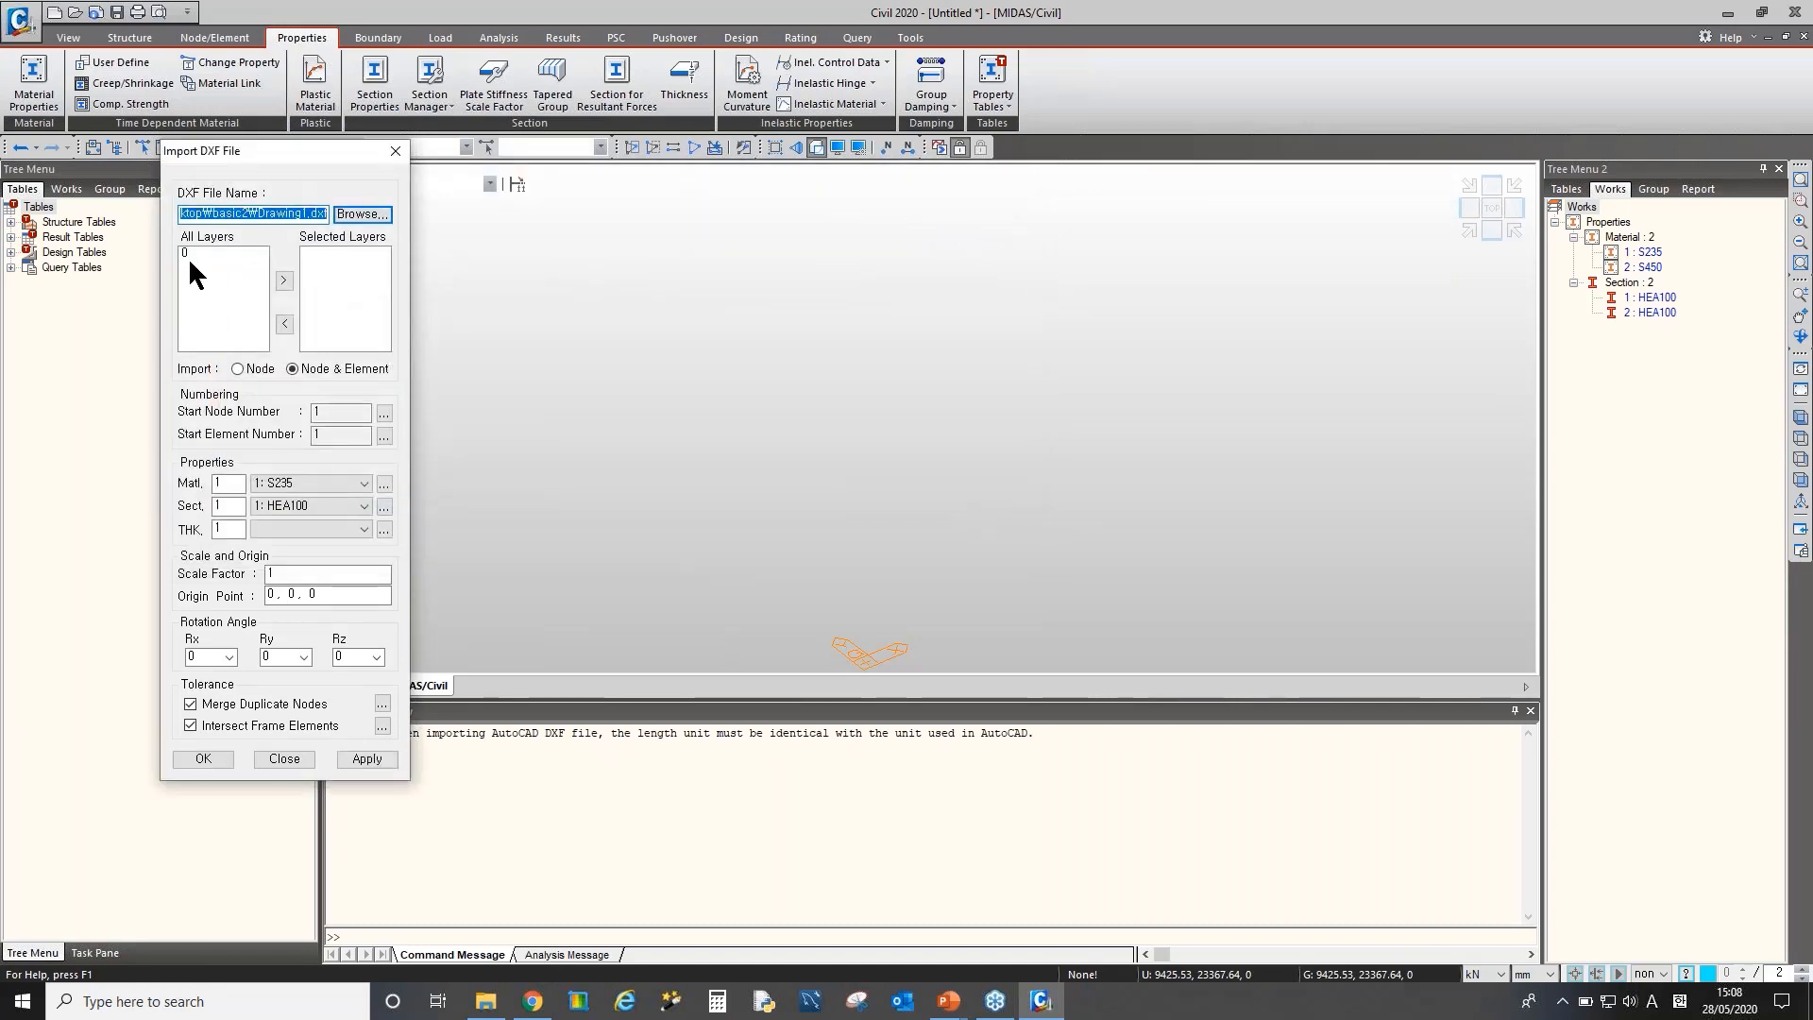
{"action": "double_click", "coordinate": [185, 251]}
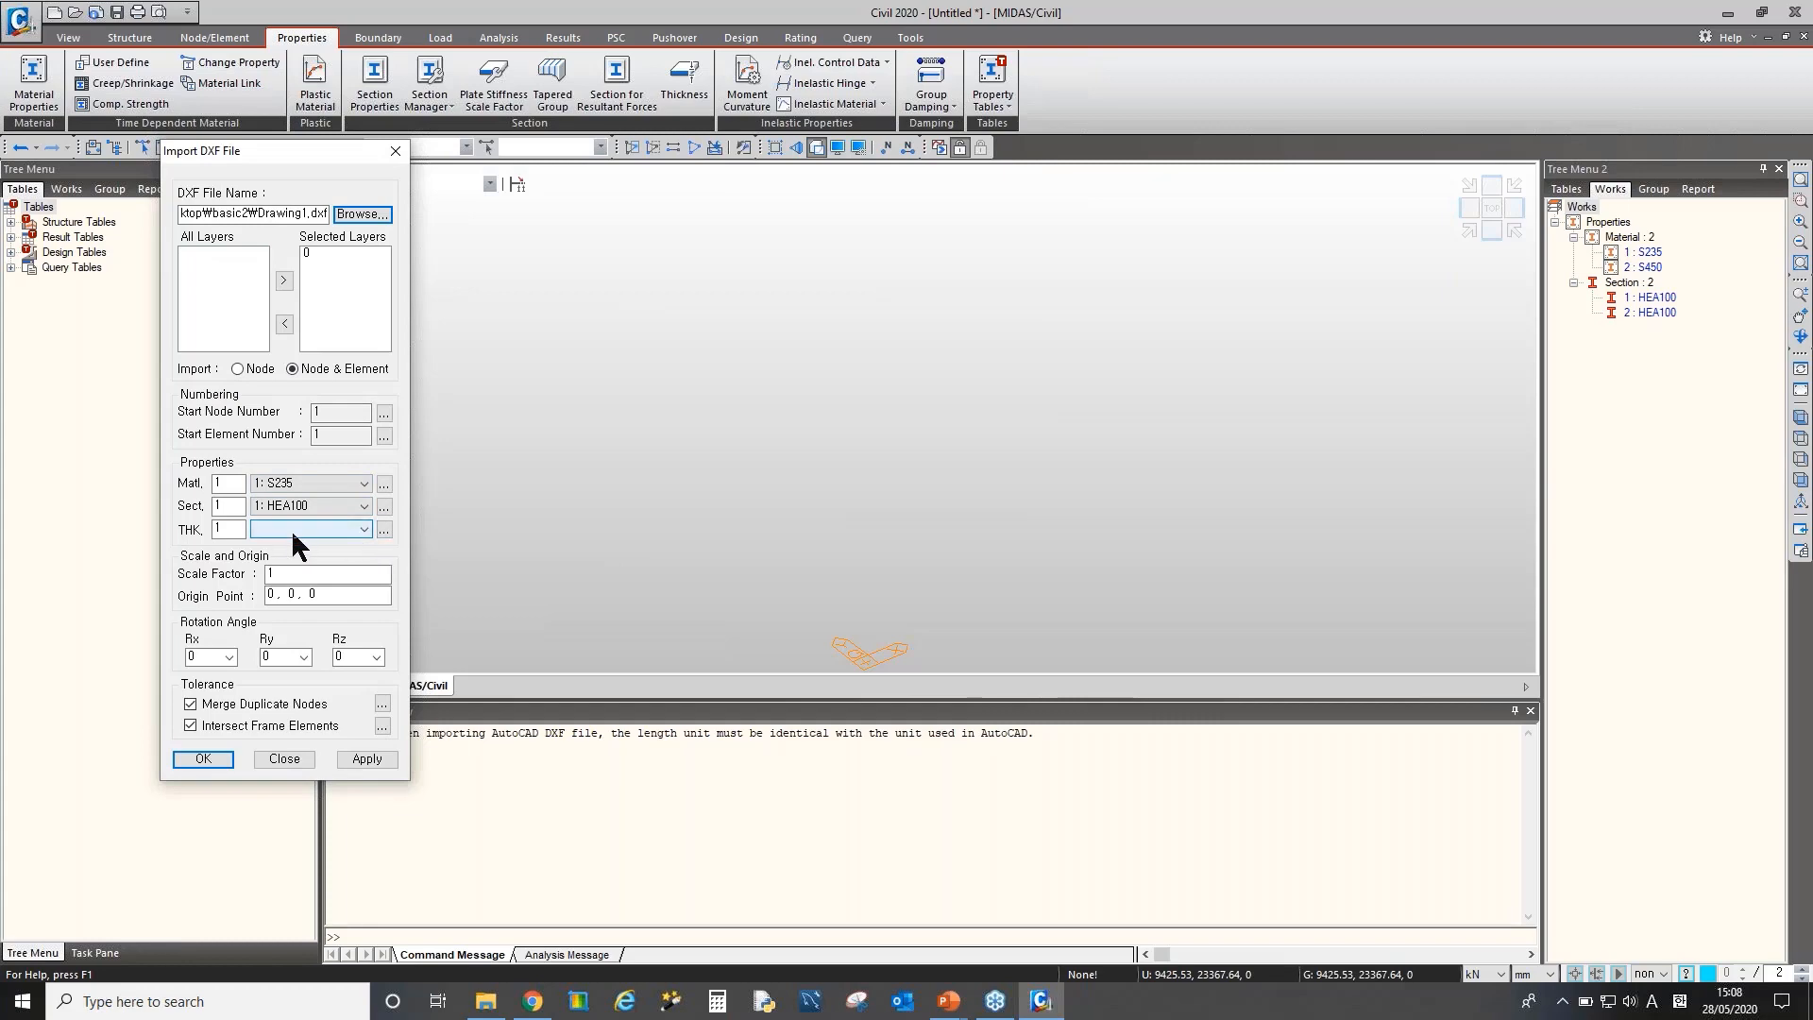
Add a plate thickness of 200 mm, in-plane and out-of-plane, from within the DXF import settings
{"action": "left_click", "coordinate": [384, 529]}
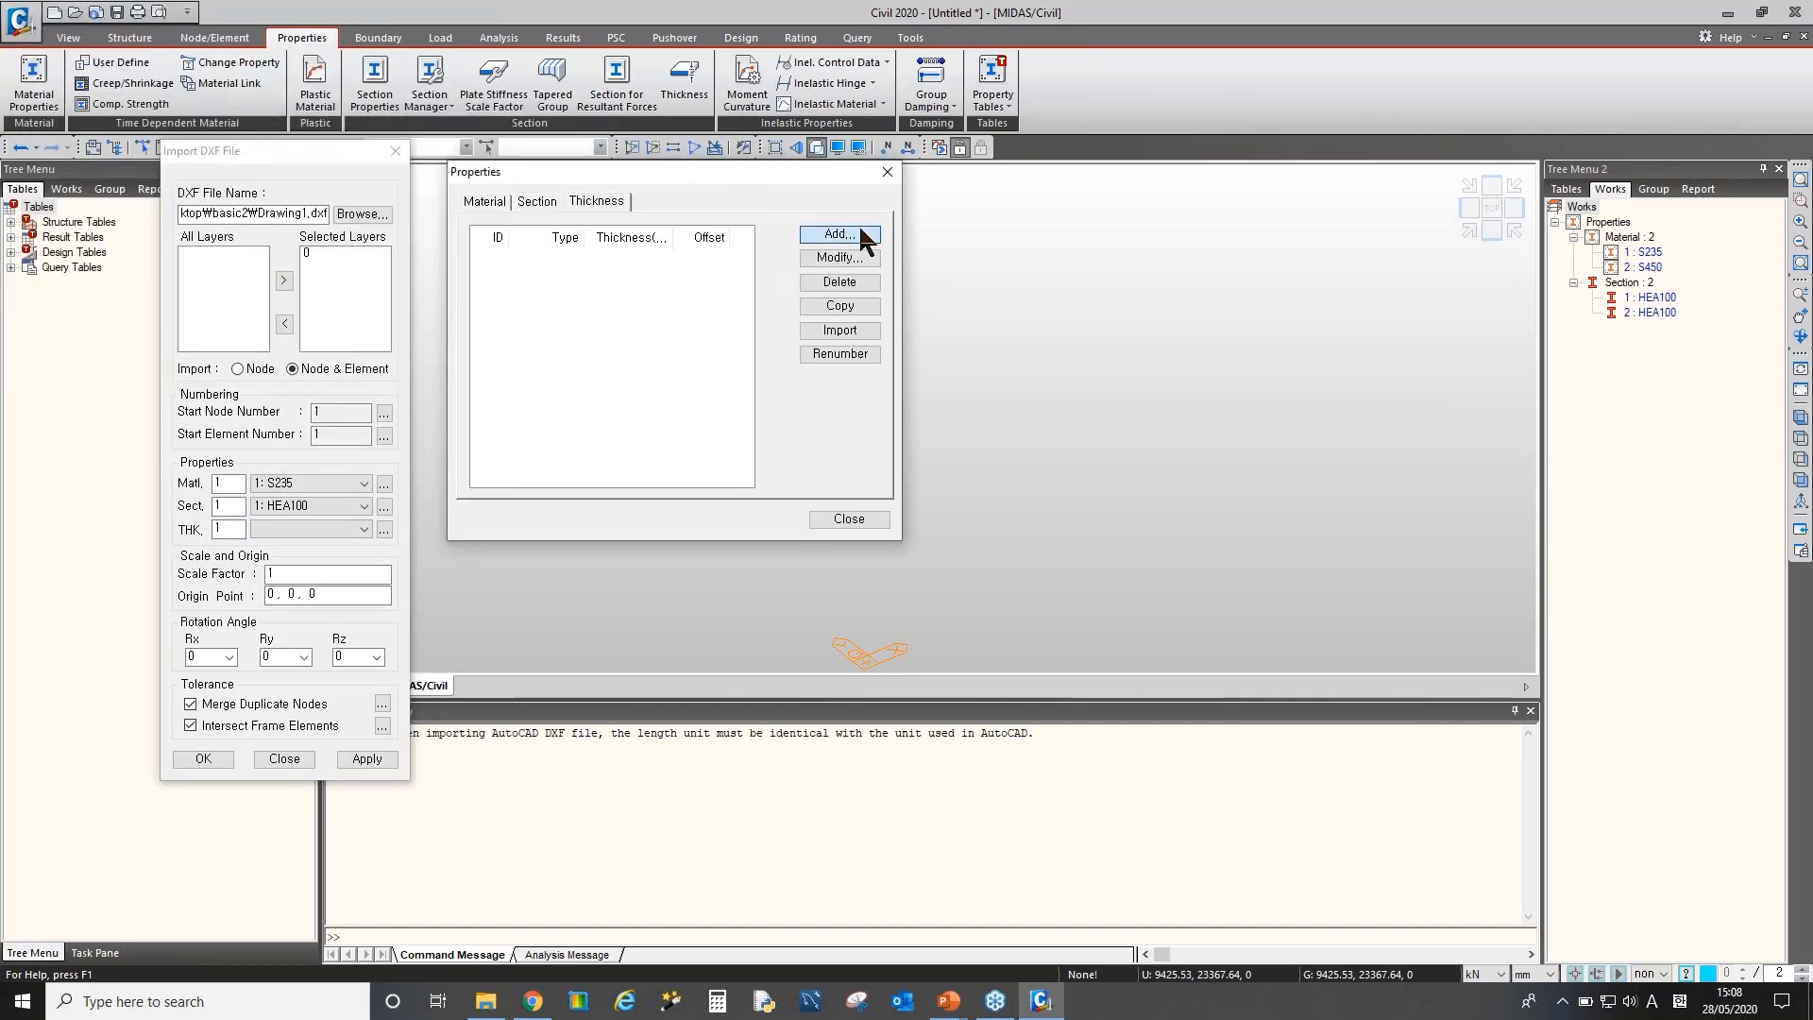
{"action": "left_click", "coordinate": [858, 235]}
{"action": "left_click", "coordinate": [1143, 268]}
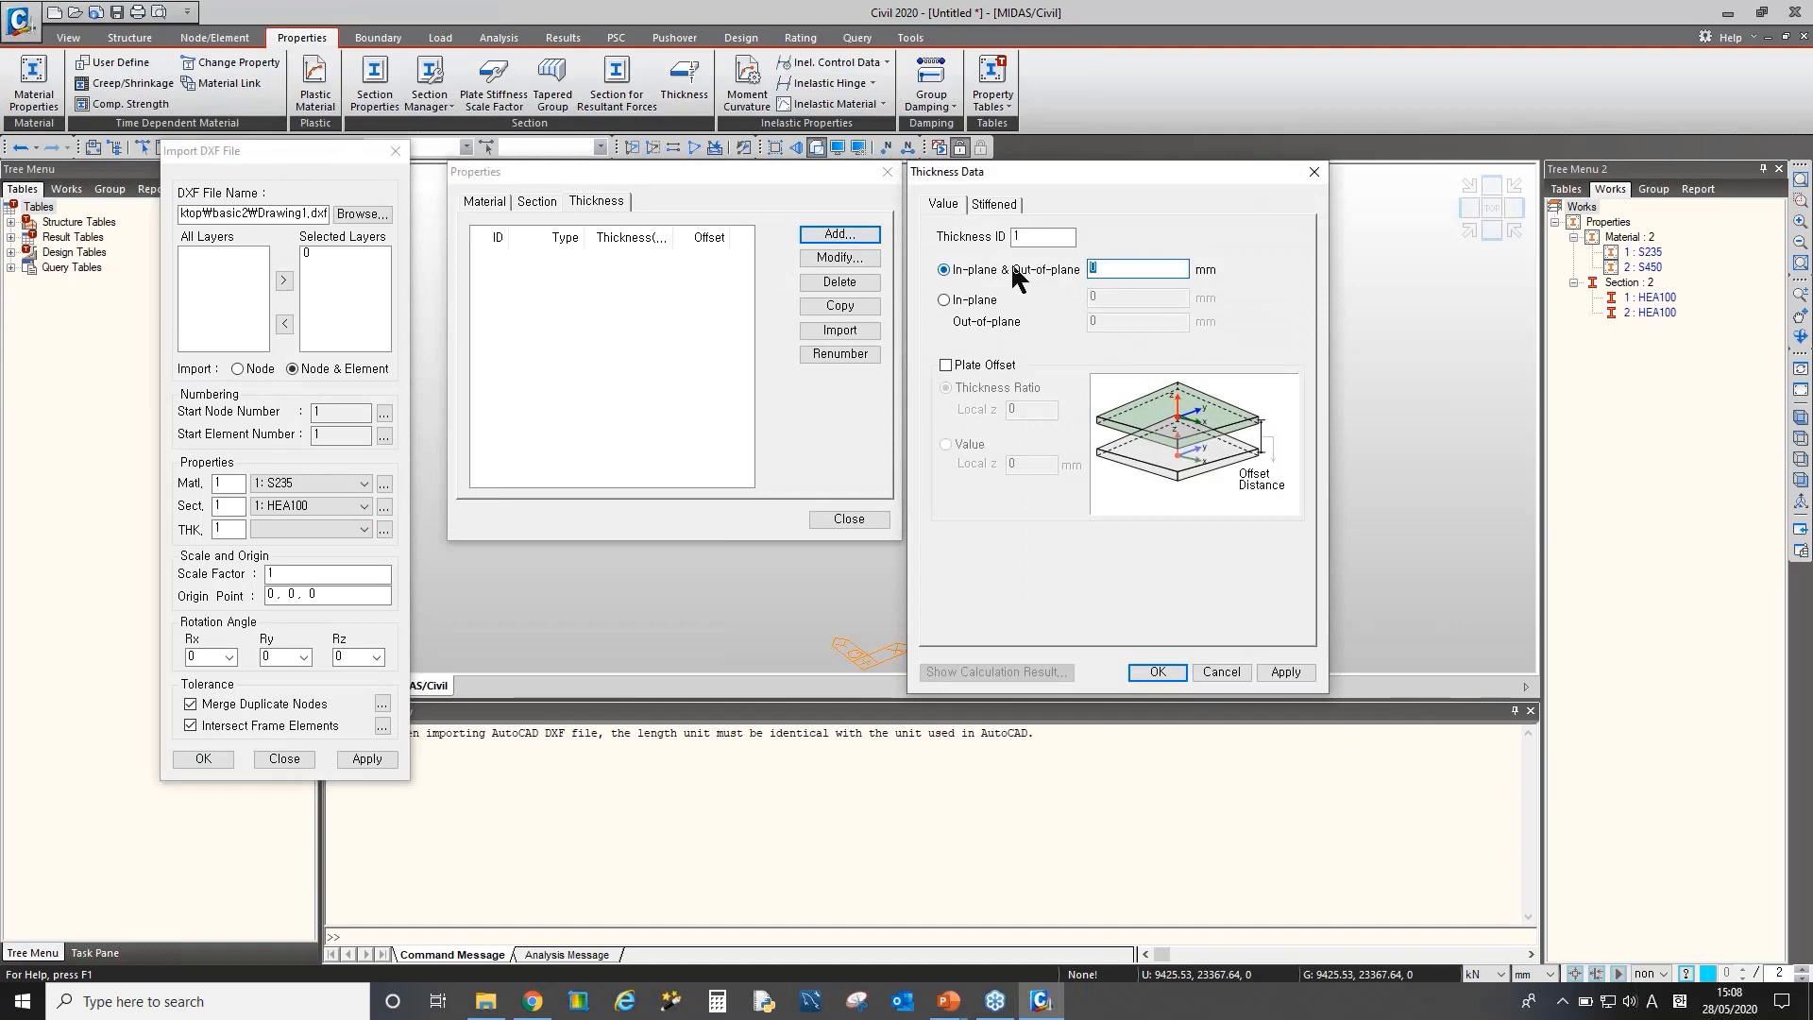
{"action": "type", "text": "200"}
{"action": "left_click", "coordinate": [1157, 672]}
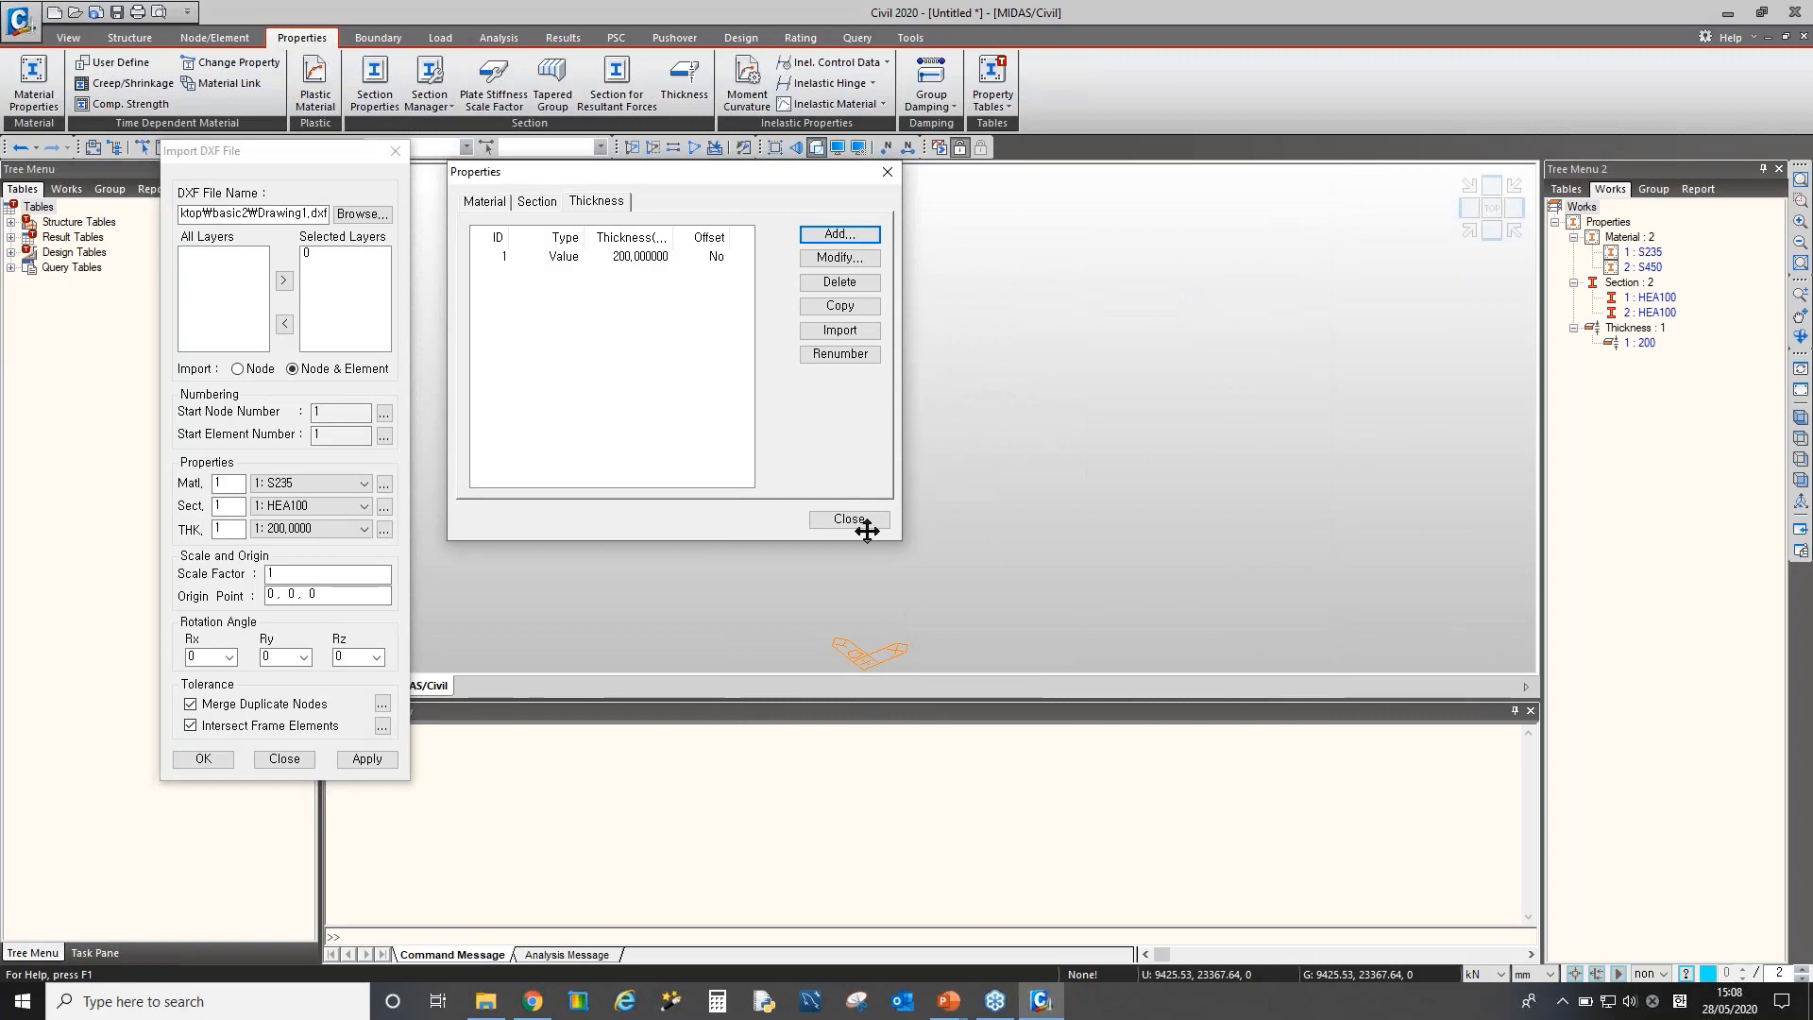
{"action": "left_click", "coordinate": [849, 519]}
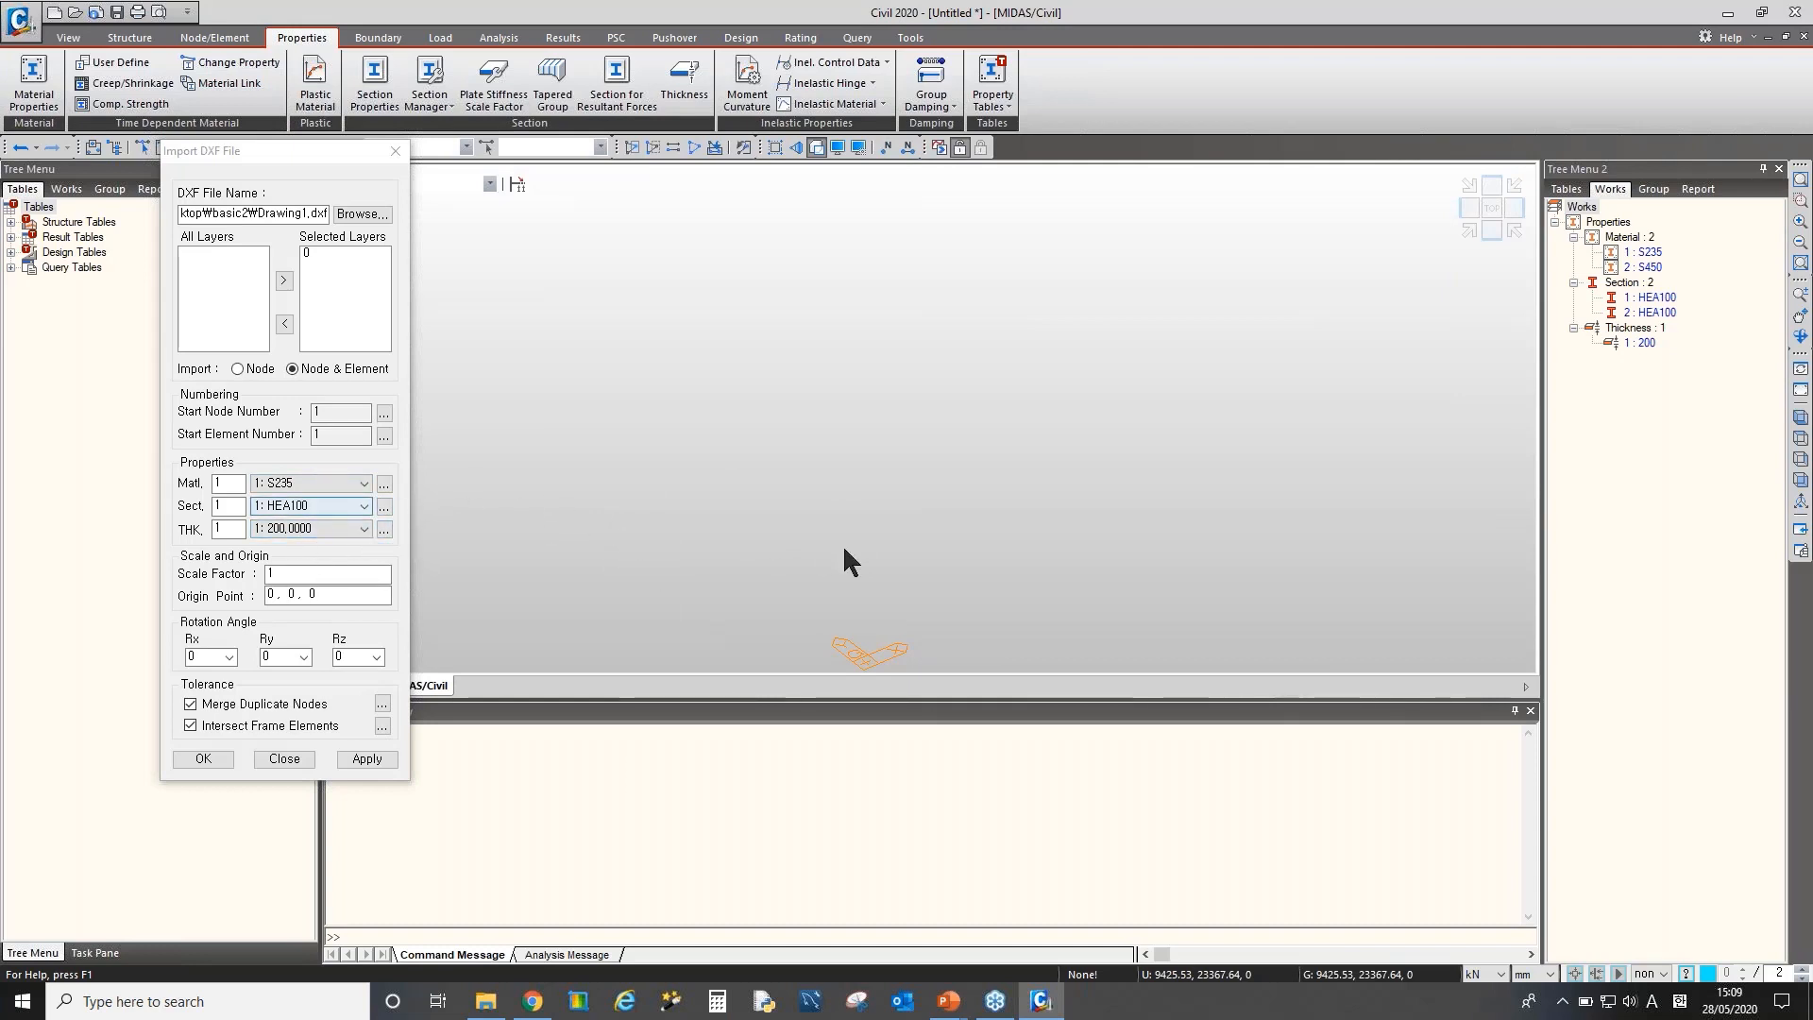
Import layer 0 with material S235, section HEA100 and thickness 200 assigned to its elements
{"action": "left_click", "coordinate": [329, 479]}
{"action": "left_click", "coordinate": [323, 501]}
{"action": "left_click", "coordinate": [319, 508]}
{"action": "left_click", "coordinate": [314, 524]}
{"action": "left_click", "coordinate": [318, 532]}
{"action": "left_click", "coordinate": [319, 544]}
{"action": "left_click", "coordinate": [369, 761]}
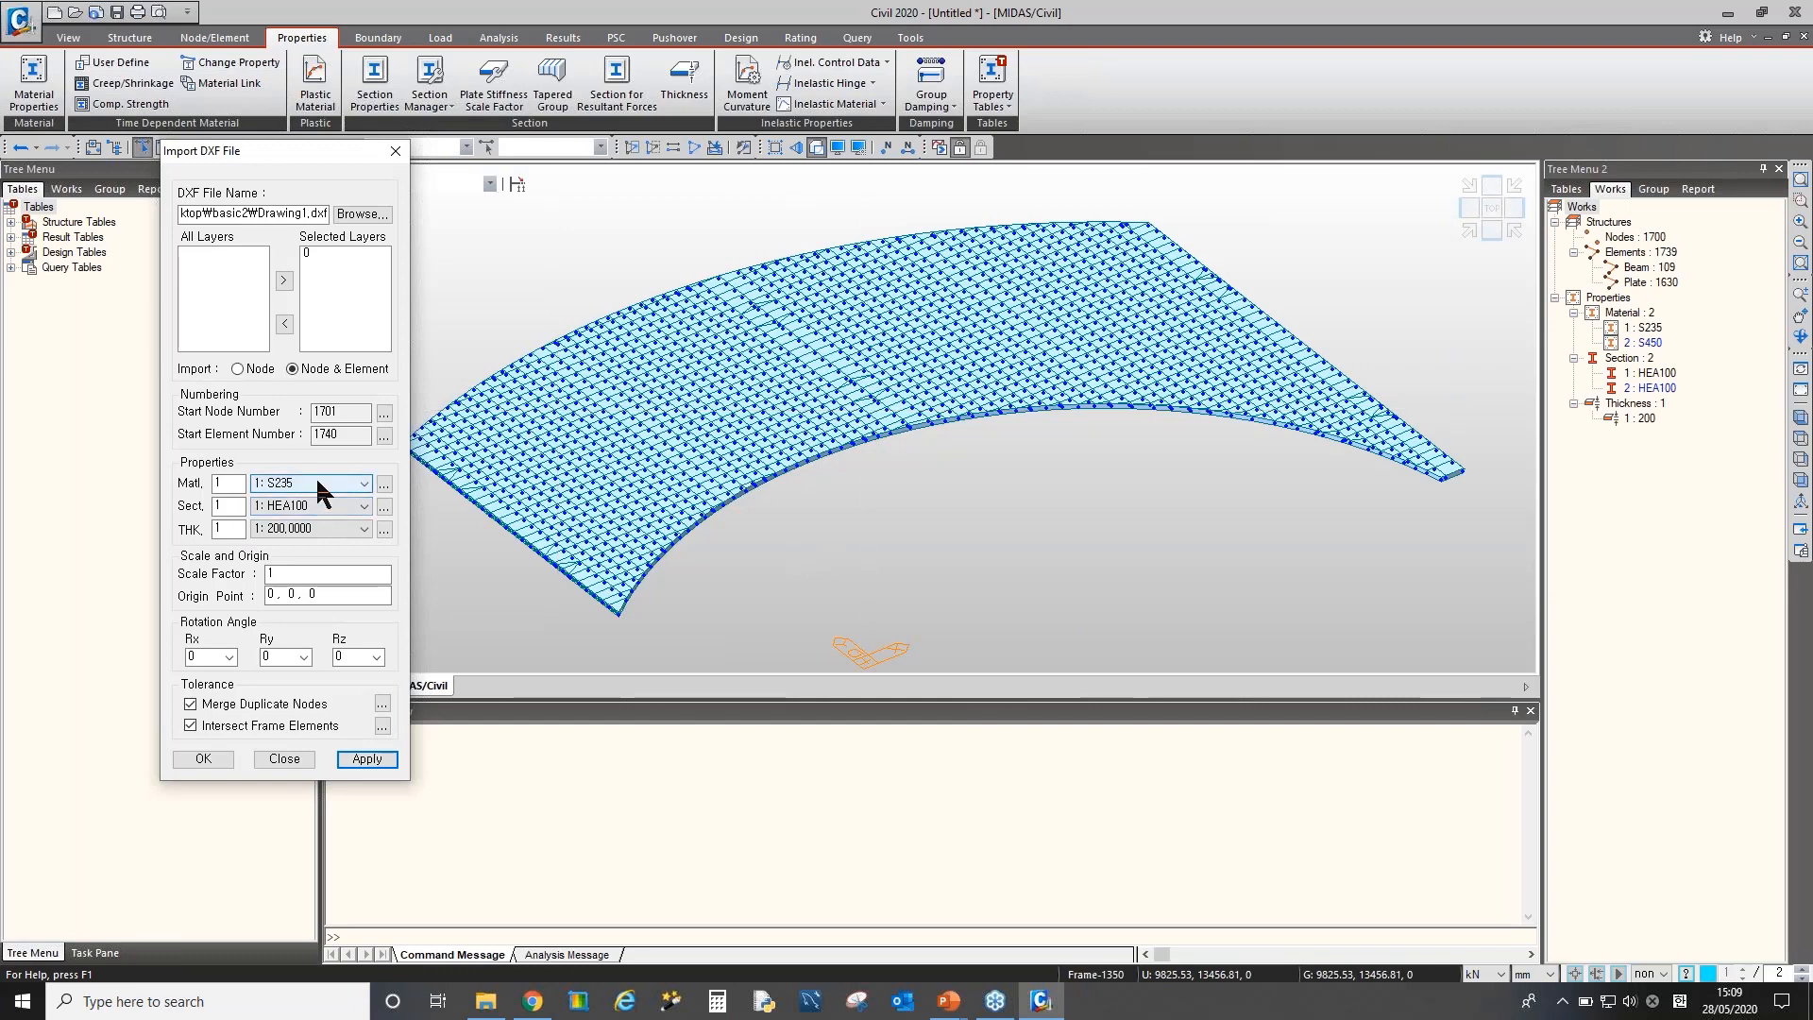
Check the properties assigned to the imported mesh and undo the DXF import
{"action": "left_click", "coordinate": [1645, 329]}
{"action": "left_click", "coordinate": [1654, 374]}
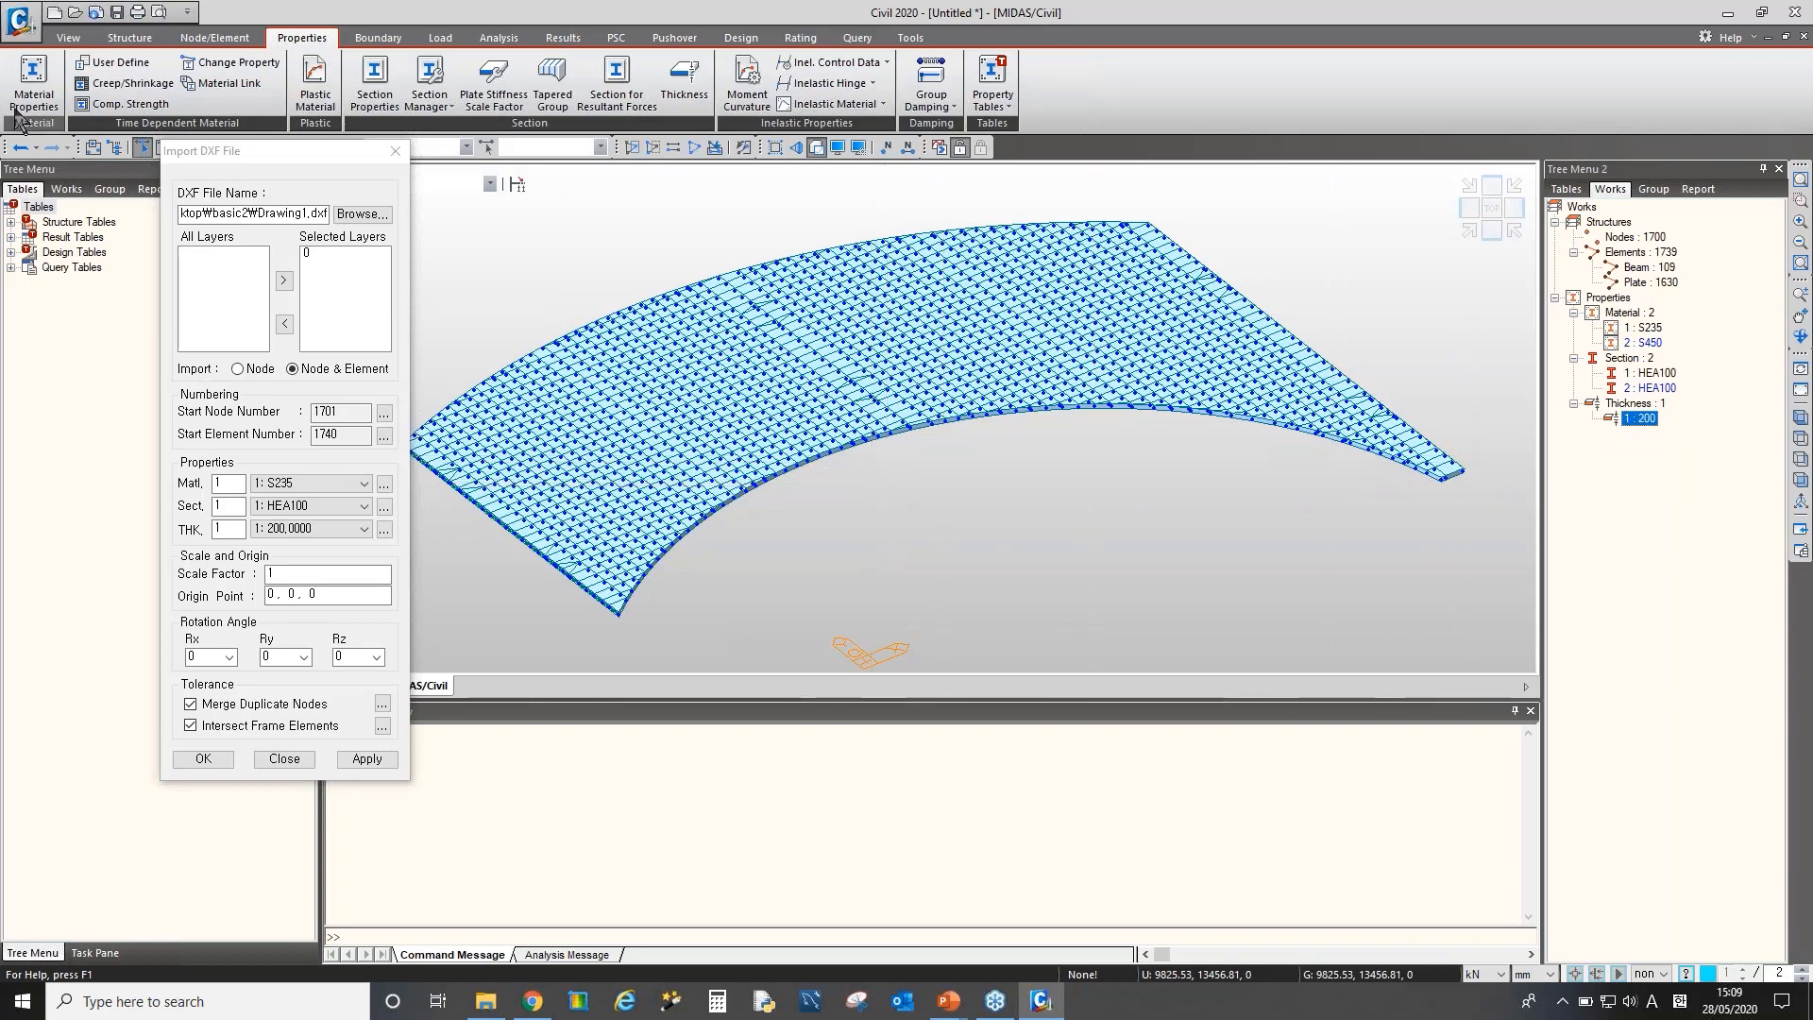
{"action": "left_click", "coordinate": [21, 149]}
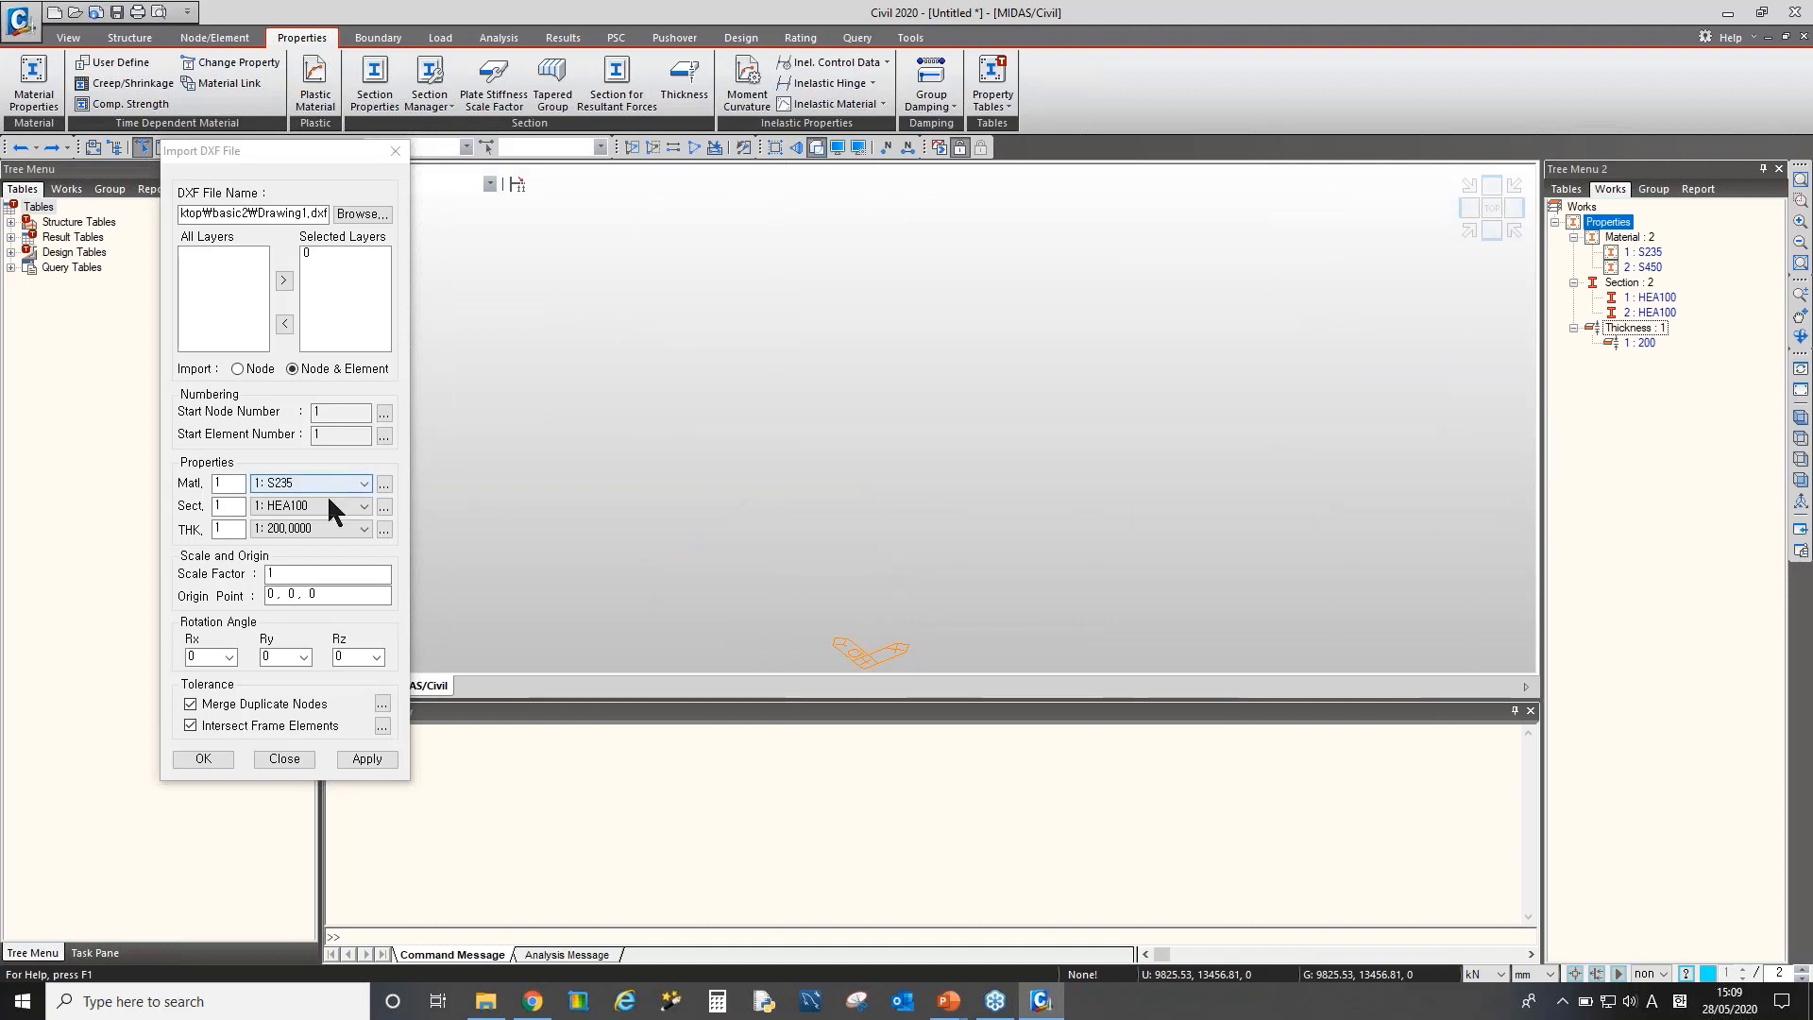
Import layer 0 of the DXF with material 2: S450, section 2: HEA100 and thickness 200 assigned to its elements
{"action": "left_click", "coordinate": [330, 503]}
{"action": "left_click", "coordinate": [317, 528]}
{"action": "left_click", "coordinate": [311, 482]}
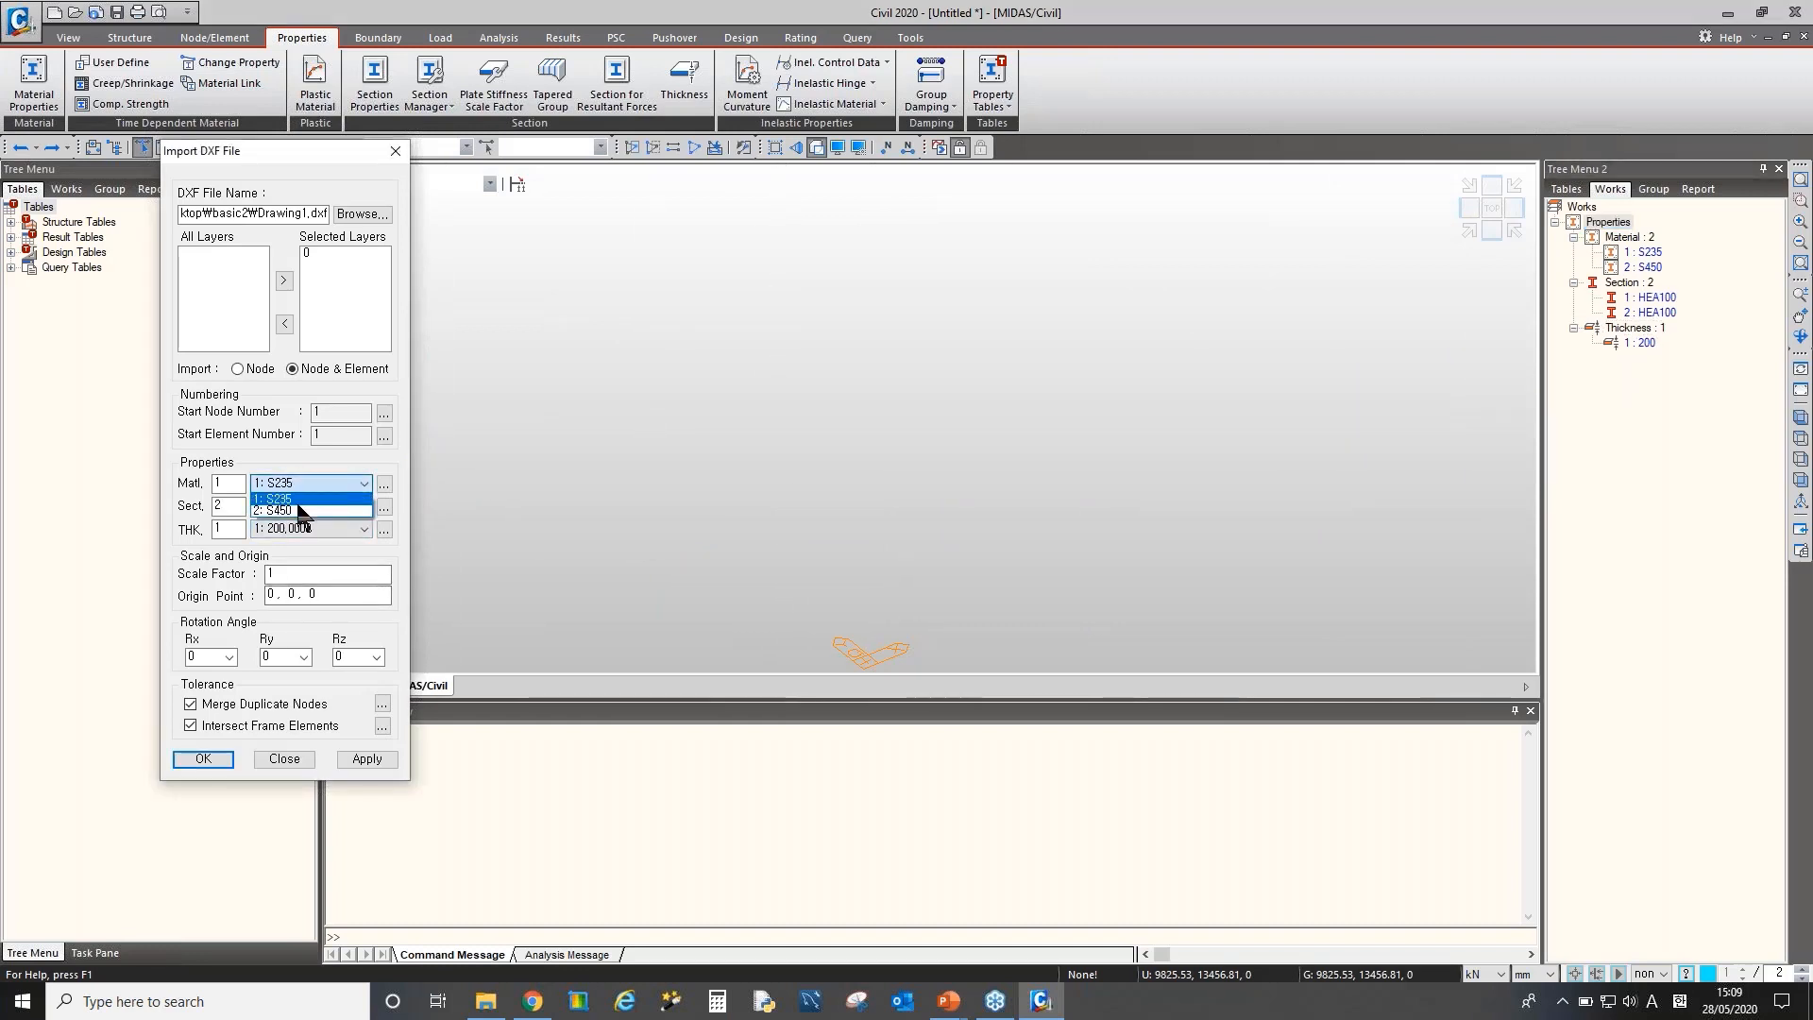
{"action": "left_click", "coordinate": [300, 513]}
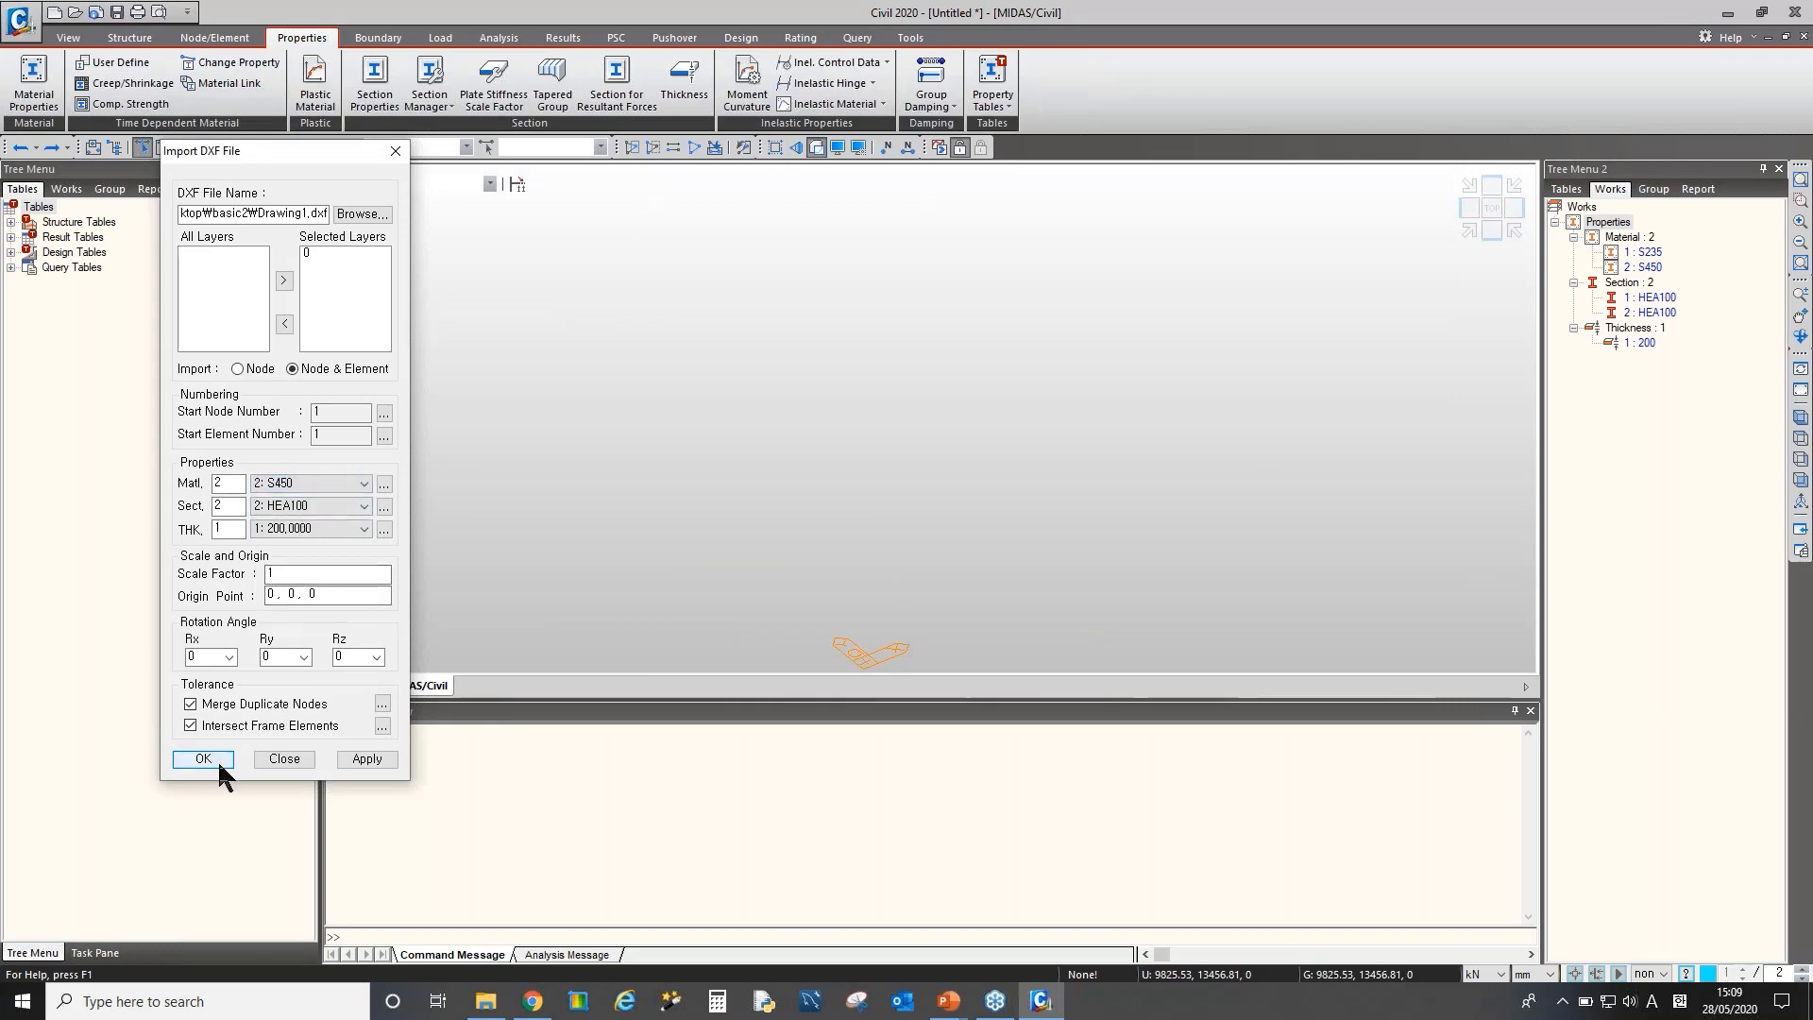
{"action": "left_click", "coordinate": [217, 759]}
{"action": "middle_click_drag", "start_coordinate": [847, 431], "coordinate": [842, 397], "text": "ctrl"}
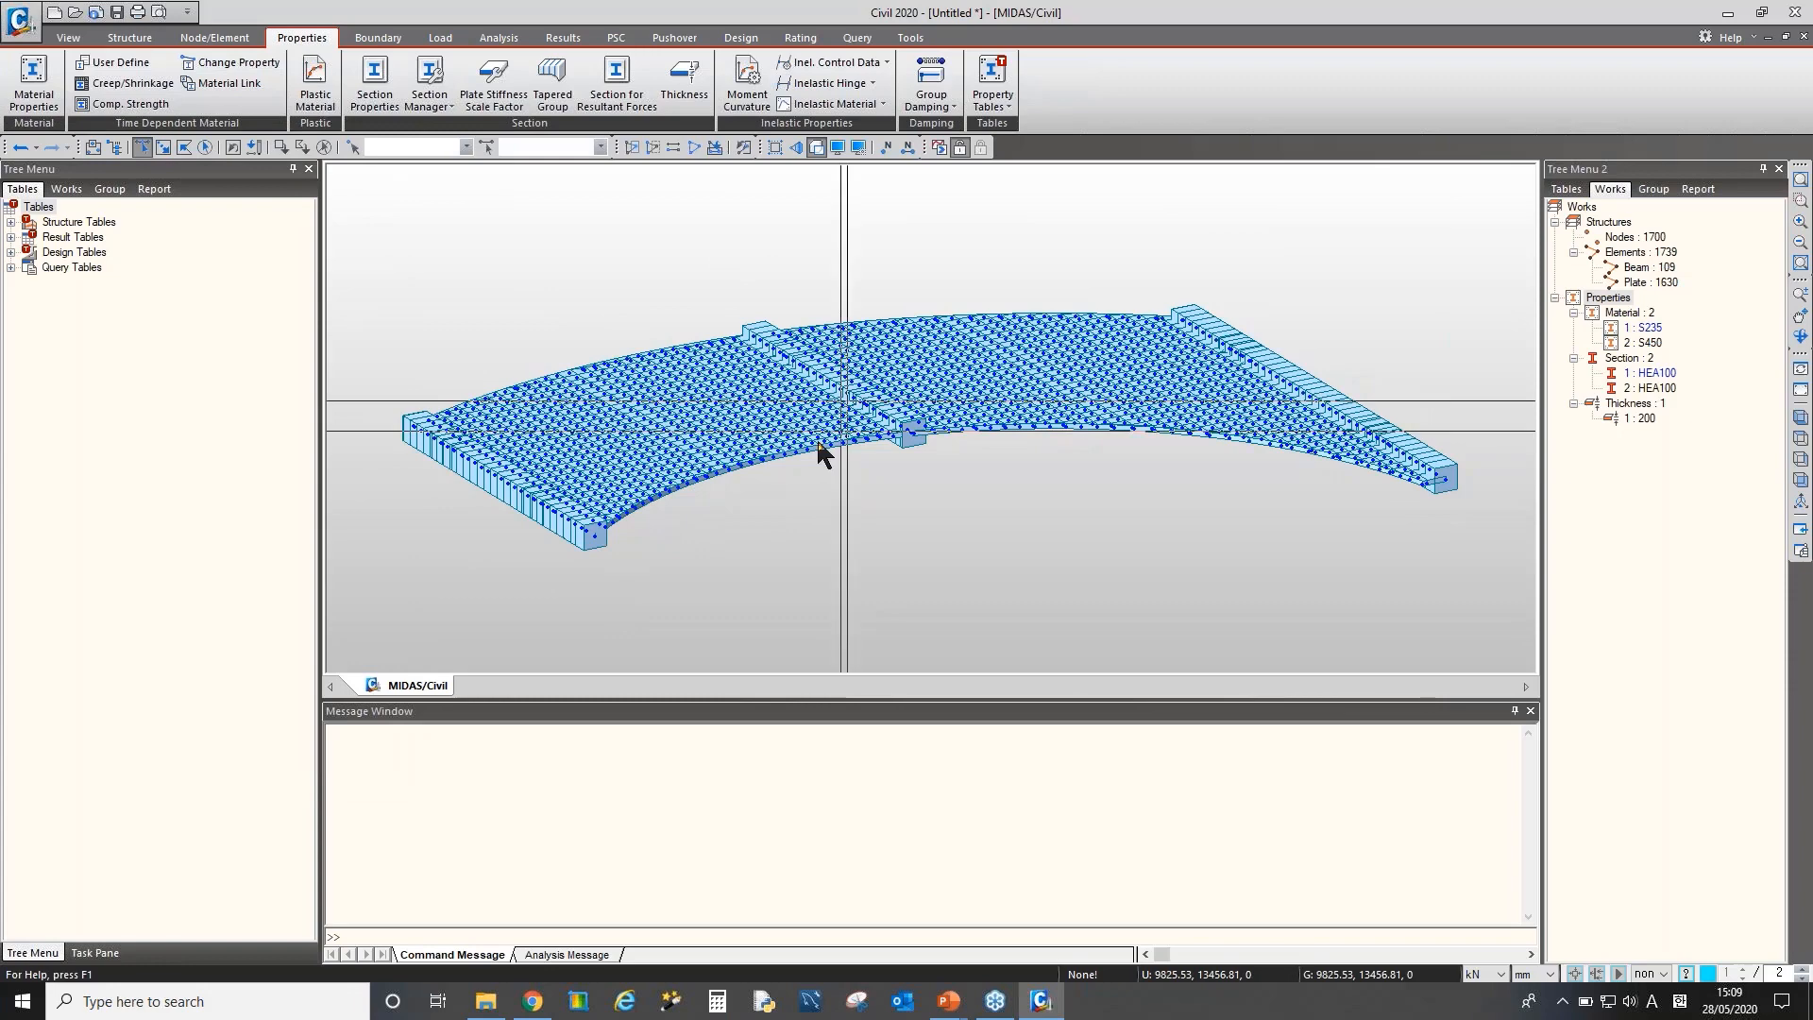
{"action": "middle_click_drag", "start_coordinate": [953, 436], "coordinate": [983, 452], "text": "ctrl"}
Select all elements using material S450 and reassign them to material S235
{"action": "left_click", "coordinate": [1643, 343]}
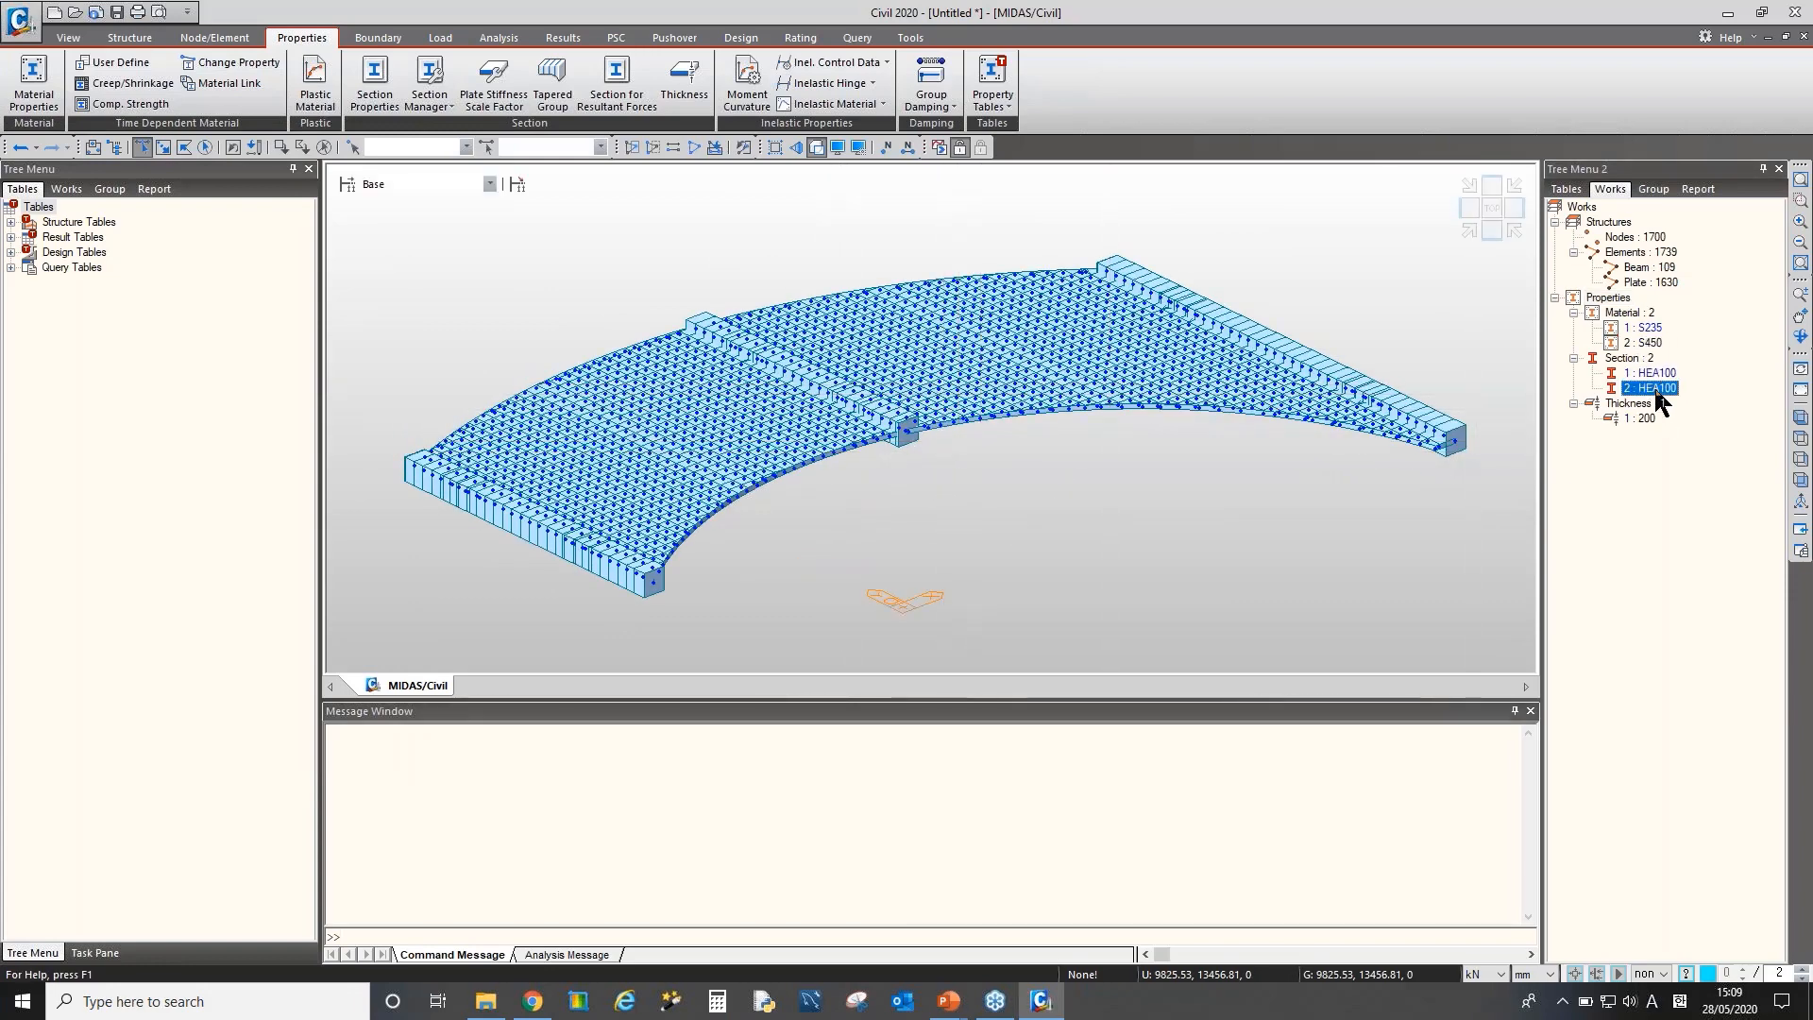
{"action": "double_click", "coordinate": [1637, 344]}
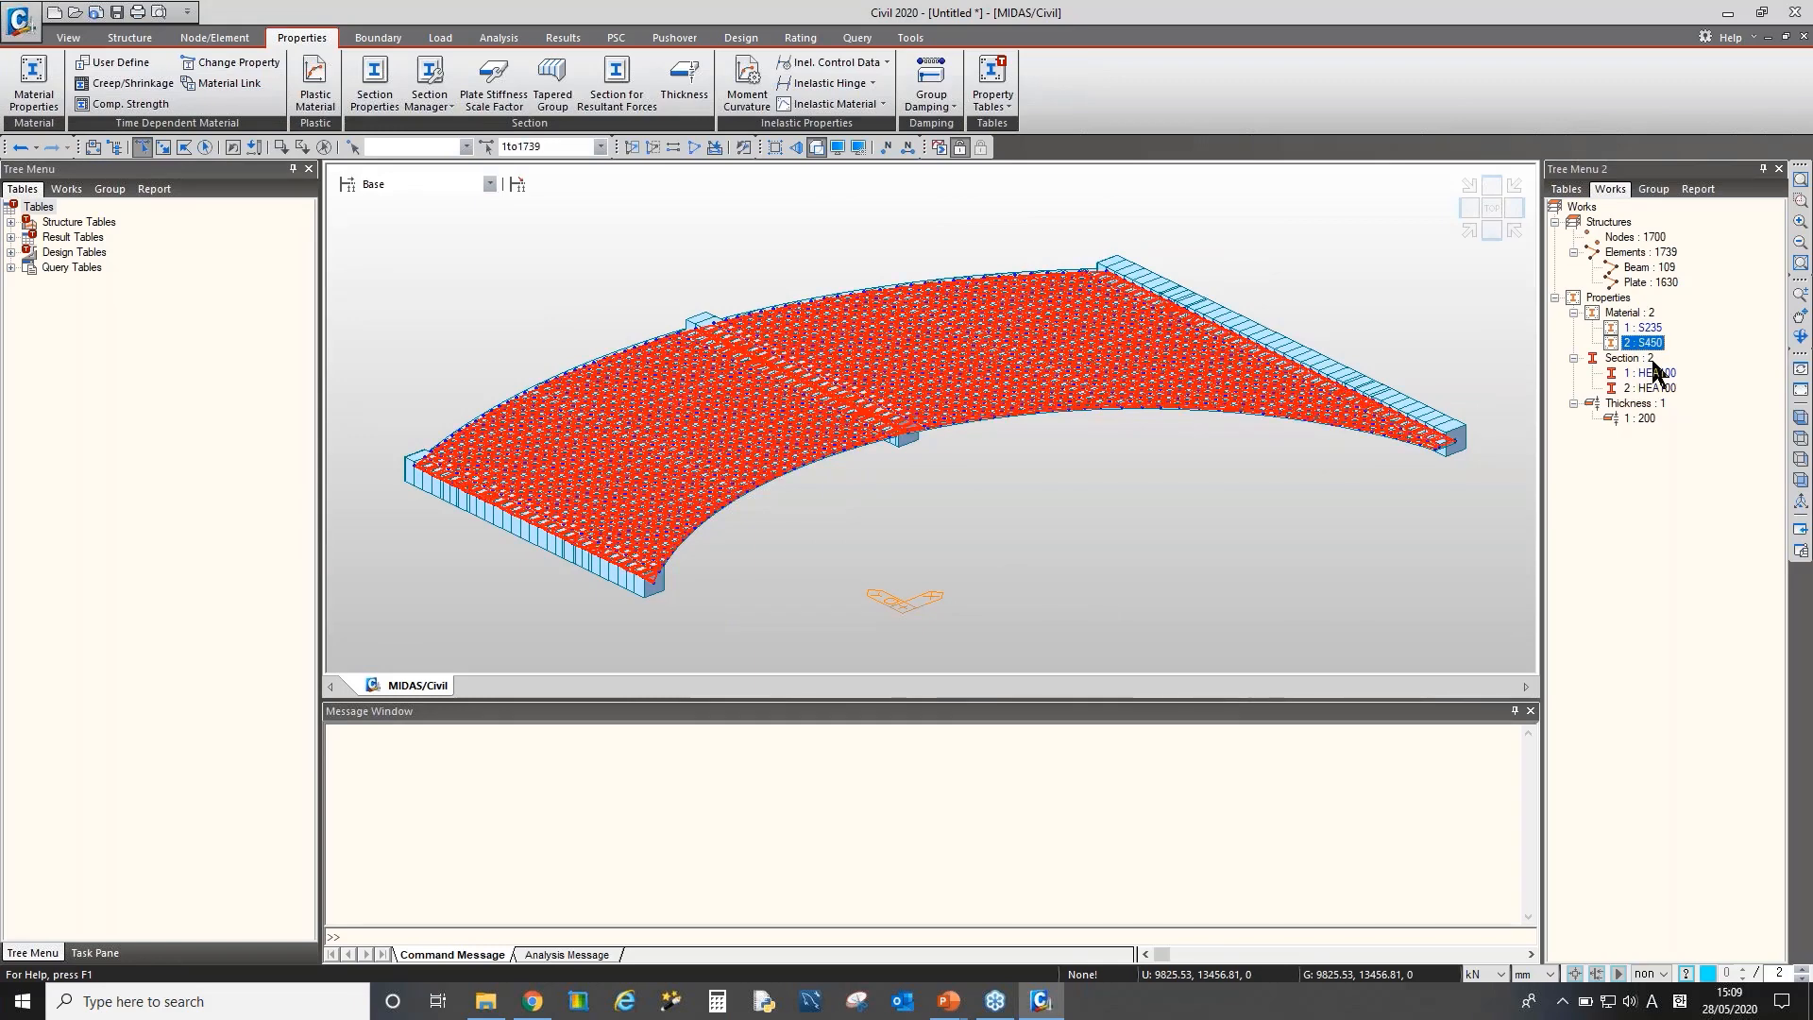
{"action": "left_click", "coordinate": [323, 147]}
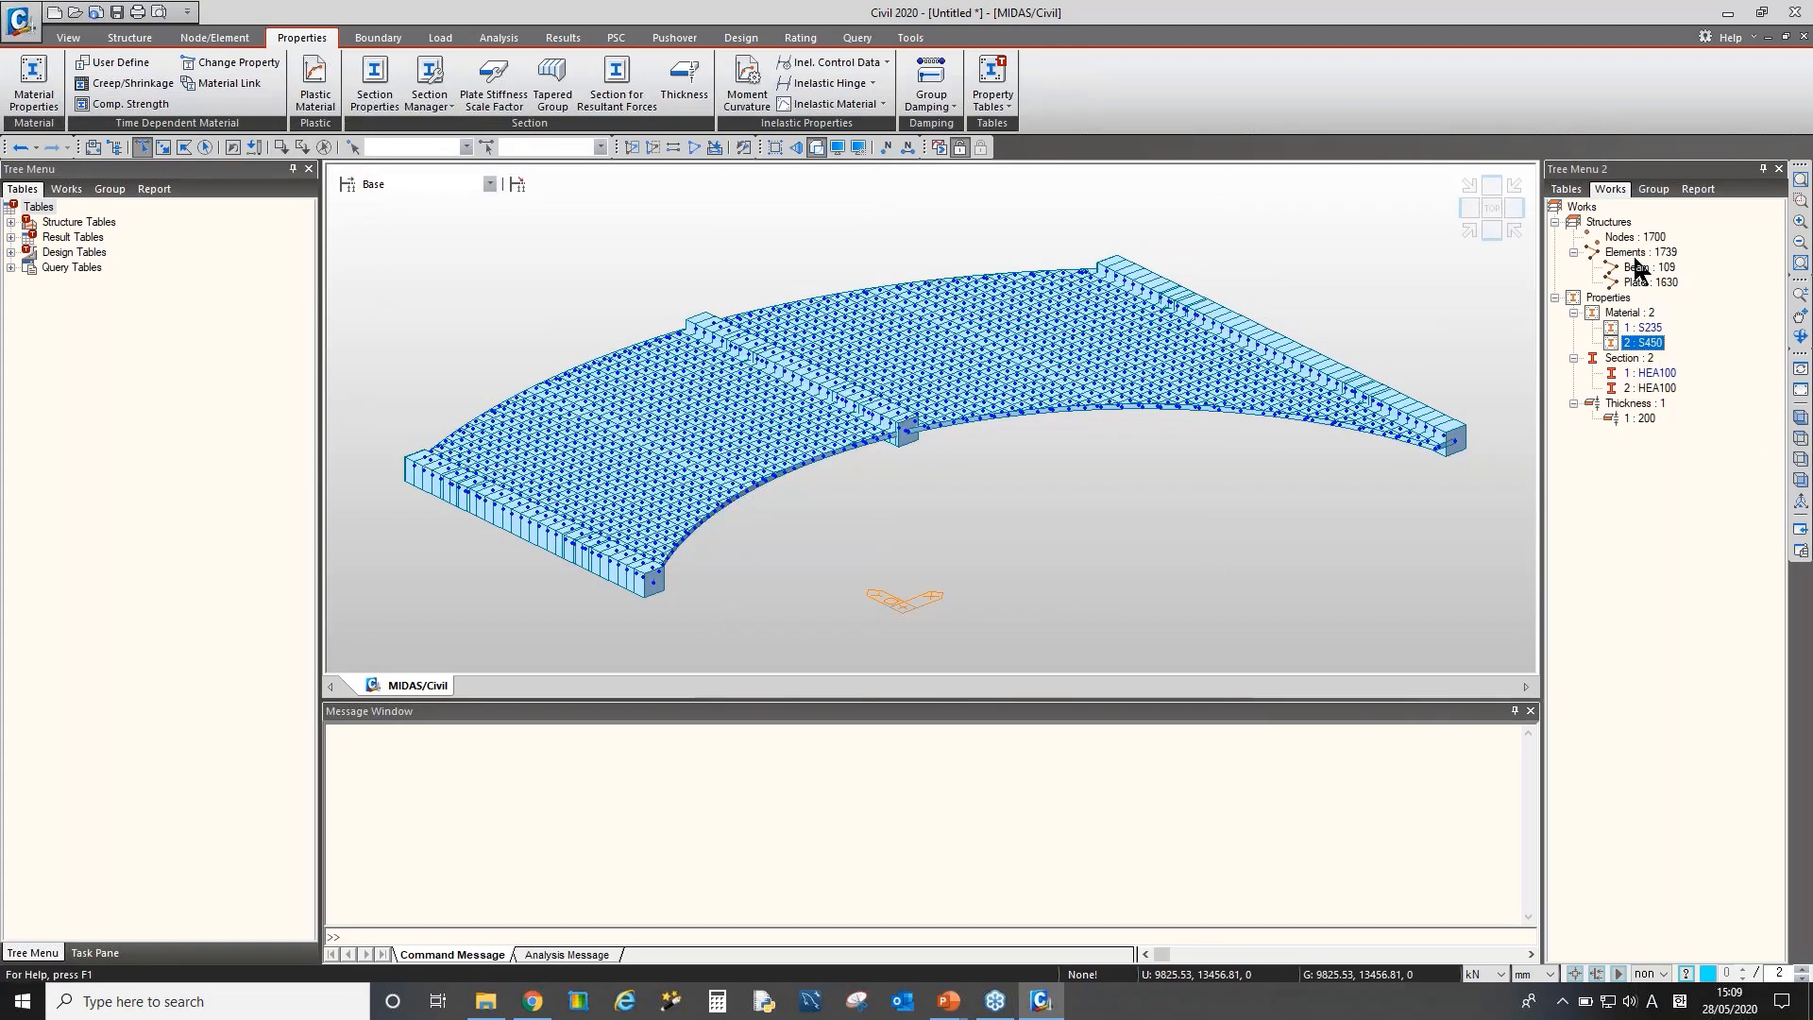
{"action": "double_click", "coordinate": [1651, 344]}
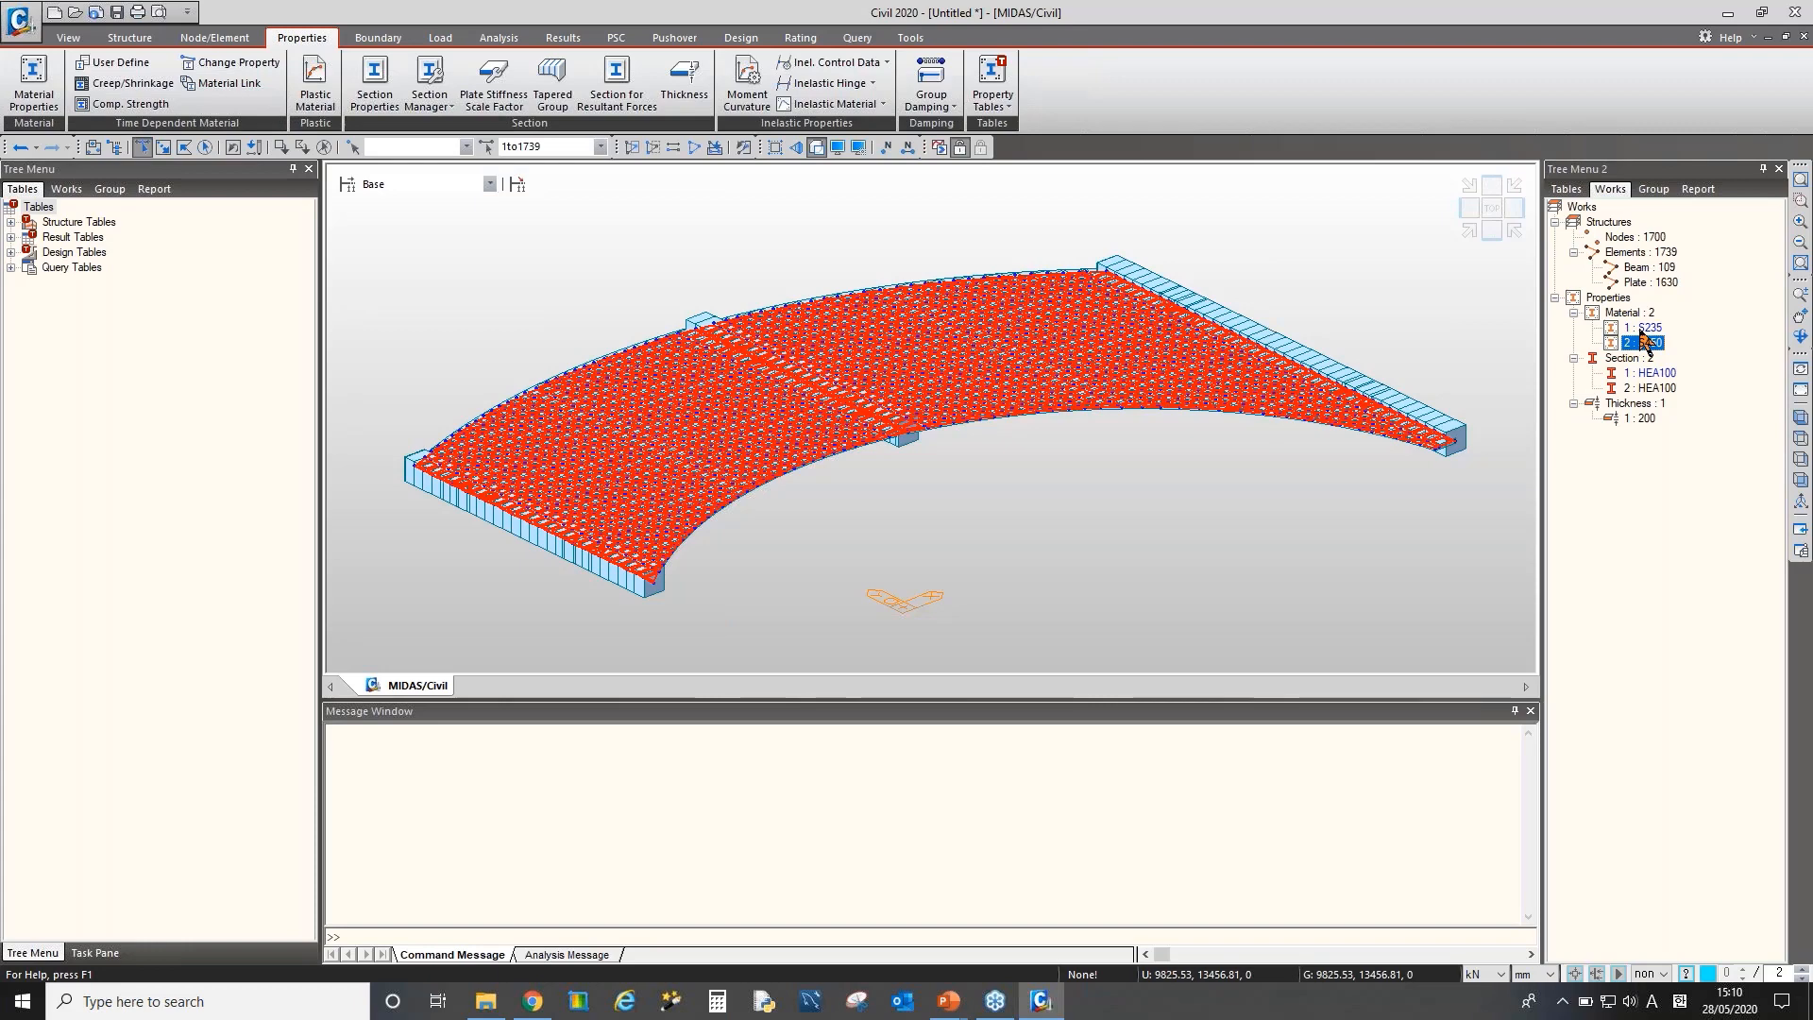
{"action": "left_click_drag", "start_coordinate": [1645, 328], "coordinate": [1032, 359]}
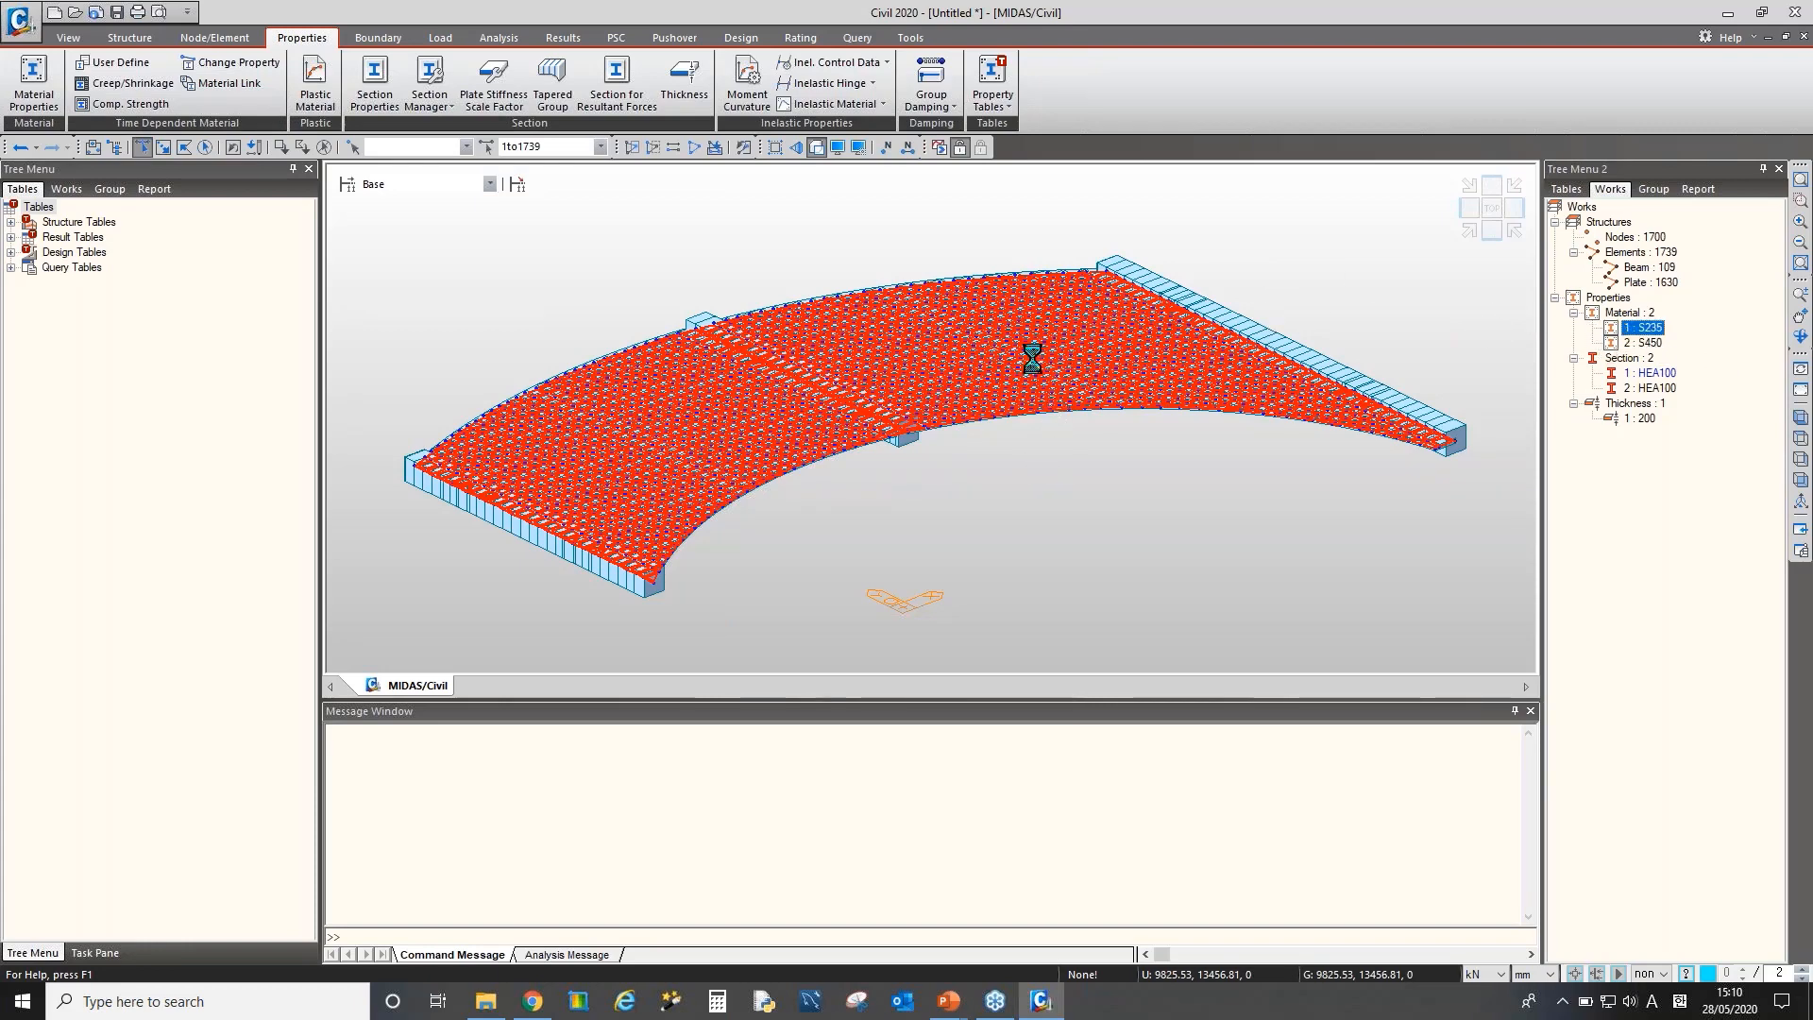
{"action": "left_click", "coordinate": [1645, 328]}
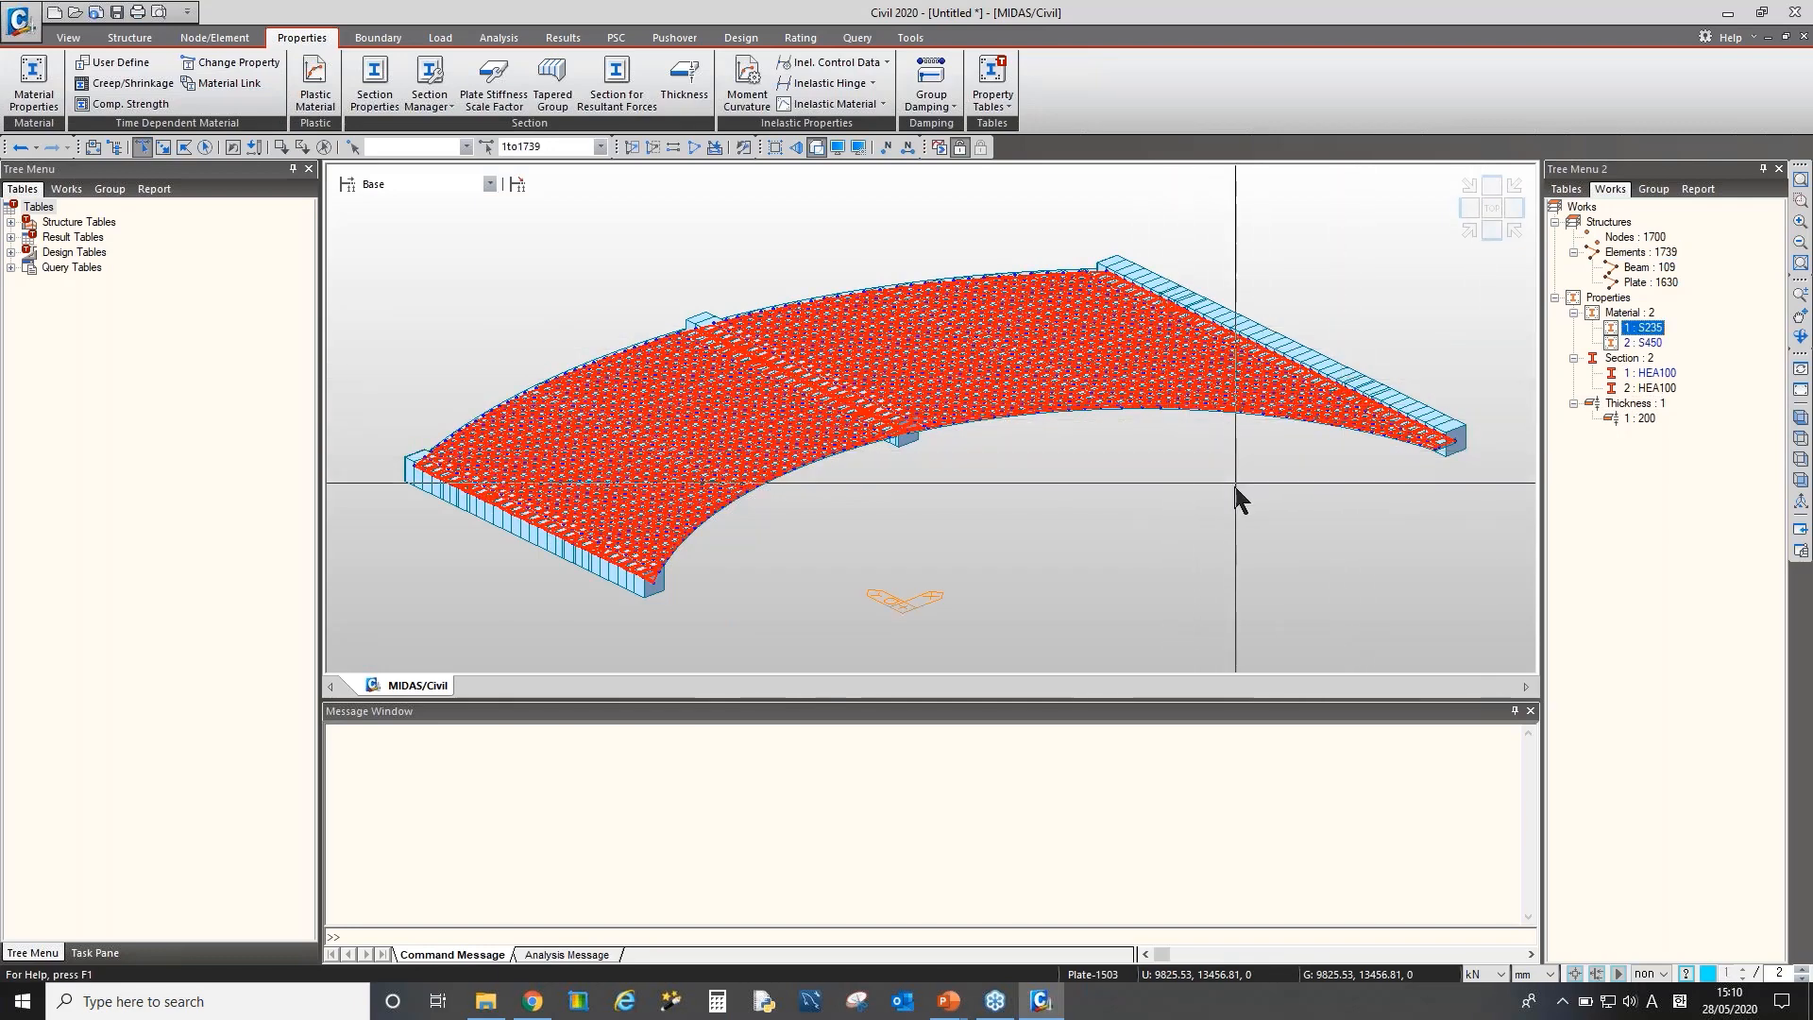
Clear the selection, window-select a patch of elements at the deck's near end, and assign material S450 to it
{"action": "middle_click_drag", "start_coordinate": [1111, 405], "coordinate": [1098, 442]}
{"action": "left_click", "coordinate": [324, 147]}
{"action": "left_click_drag", "start_coordinate": [677, 433], "coordinate": [437, 637]}
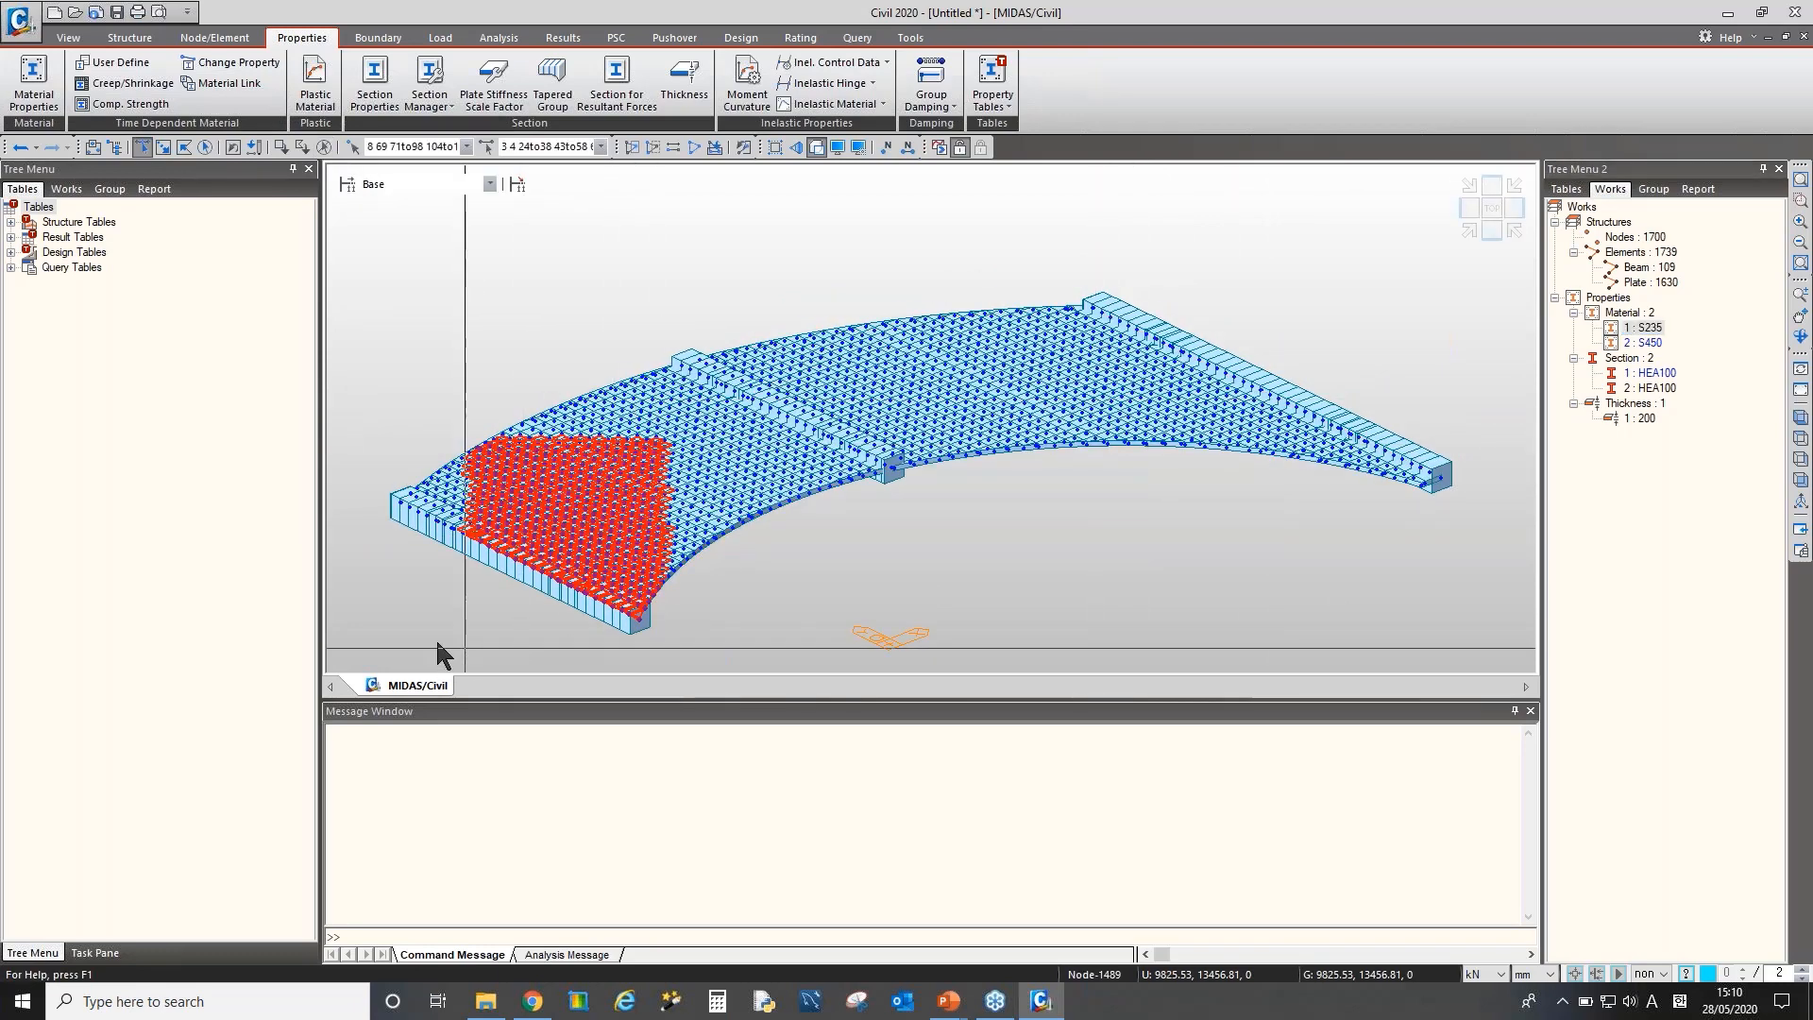
{"action": "mouse_move", "coordinate": [1643, 343]}
{"action": "left_mouse_down"}
{"action": "mouse_move", "coordinate": [952, 340]}
{"action": "mouse_move", "coordinate": [691, 444]}
{"action": "left_mouse_up"}
Check the material assignment by alternately selecting the elements that use S450 and S235
{"action": "double_click", "coordinate": [1645, 344]}
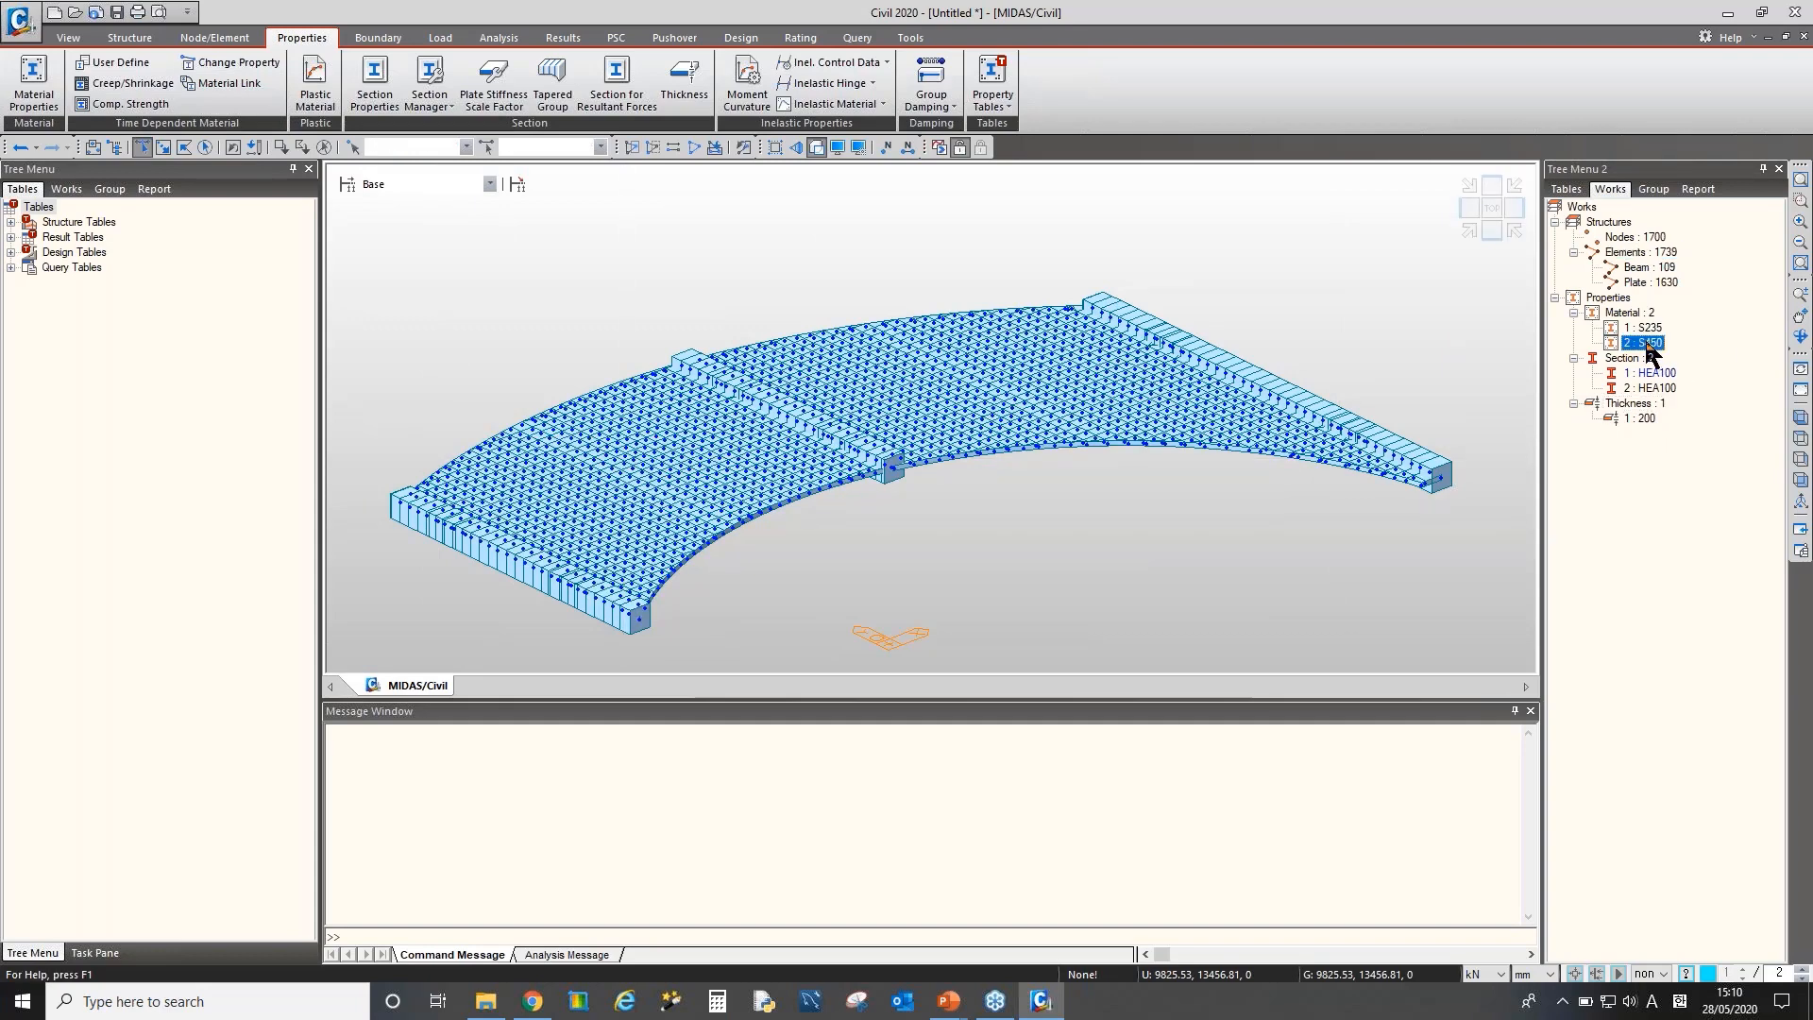
{"action": "double_click", "coordinate": [1646, 332]}
{"action": "double_click", "coordinate": [1646, 343]}
{"action": "double_click", "coordinate": [1646, 330]}
{"action": "double_click", "coordinate": [1646, 343]}
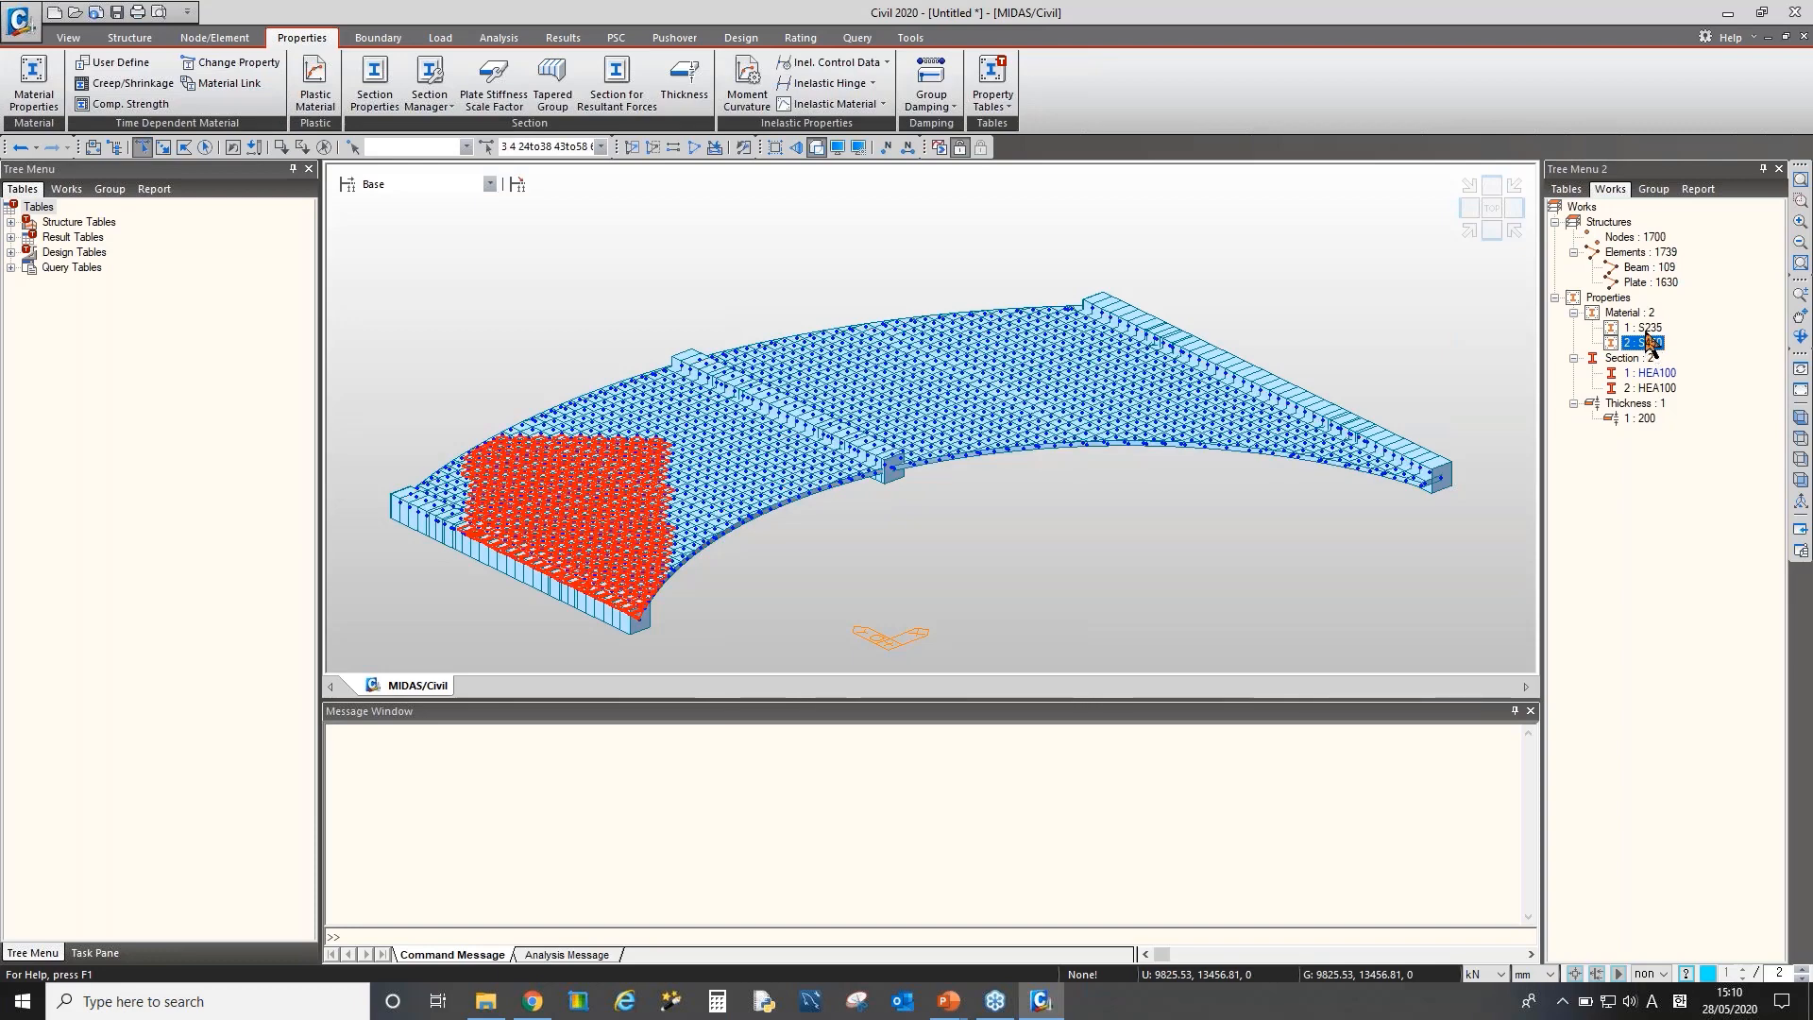
{"action": "double_click", "coordinate": [1646, 331]}
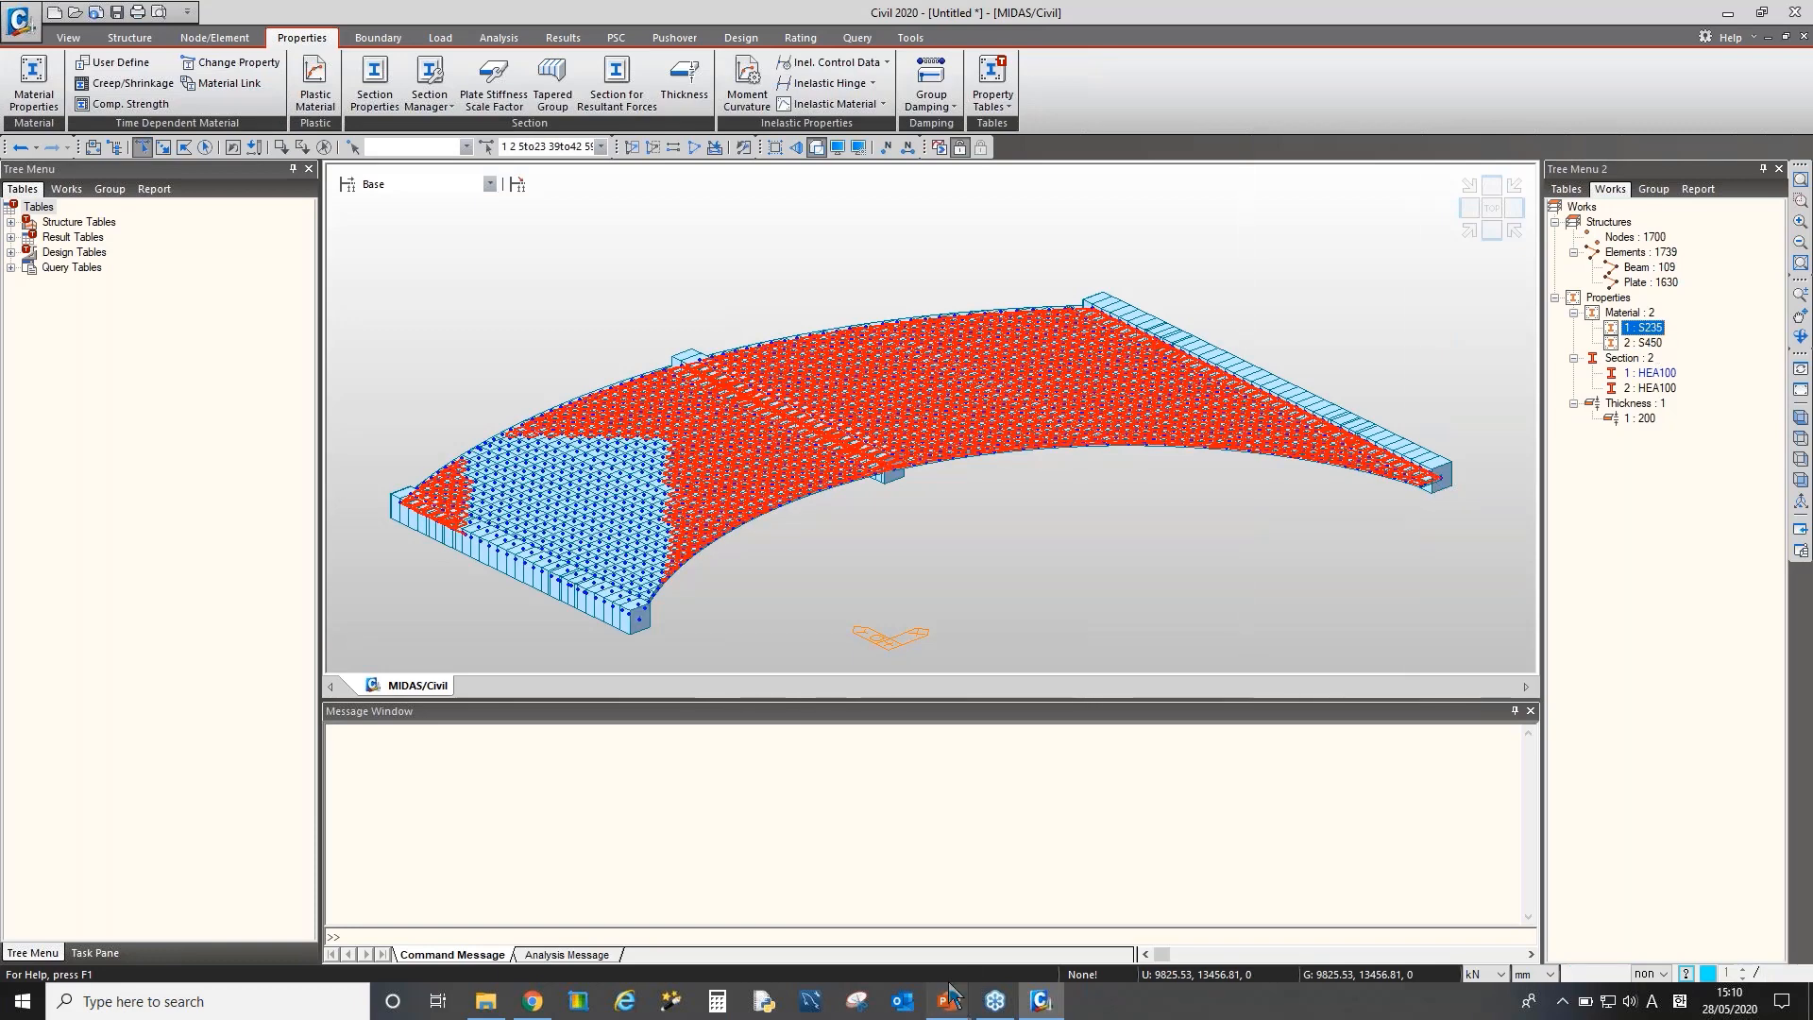
Switch to the PowerPoint presentation and review the Import Cad File(.dxf) slide
{"action": "mouse_move", "coordinate": [948, 1001]}
{"action": "left_click", "coordinate": [1049, 878]}
{"action": "key", "text": "Right"}
{"action": "key", "text": "Right"}
{"action": "key", "text": "Right"}
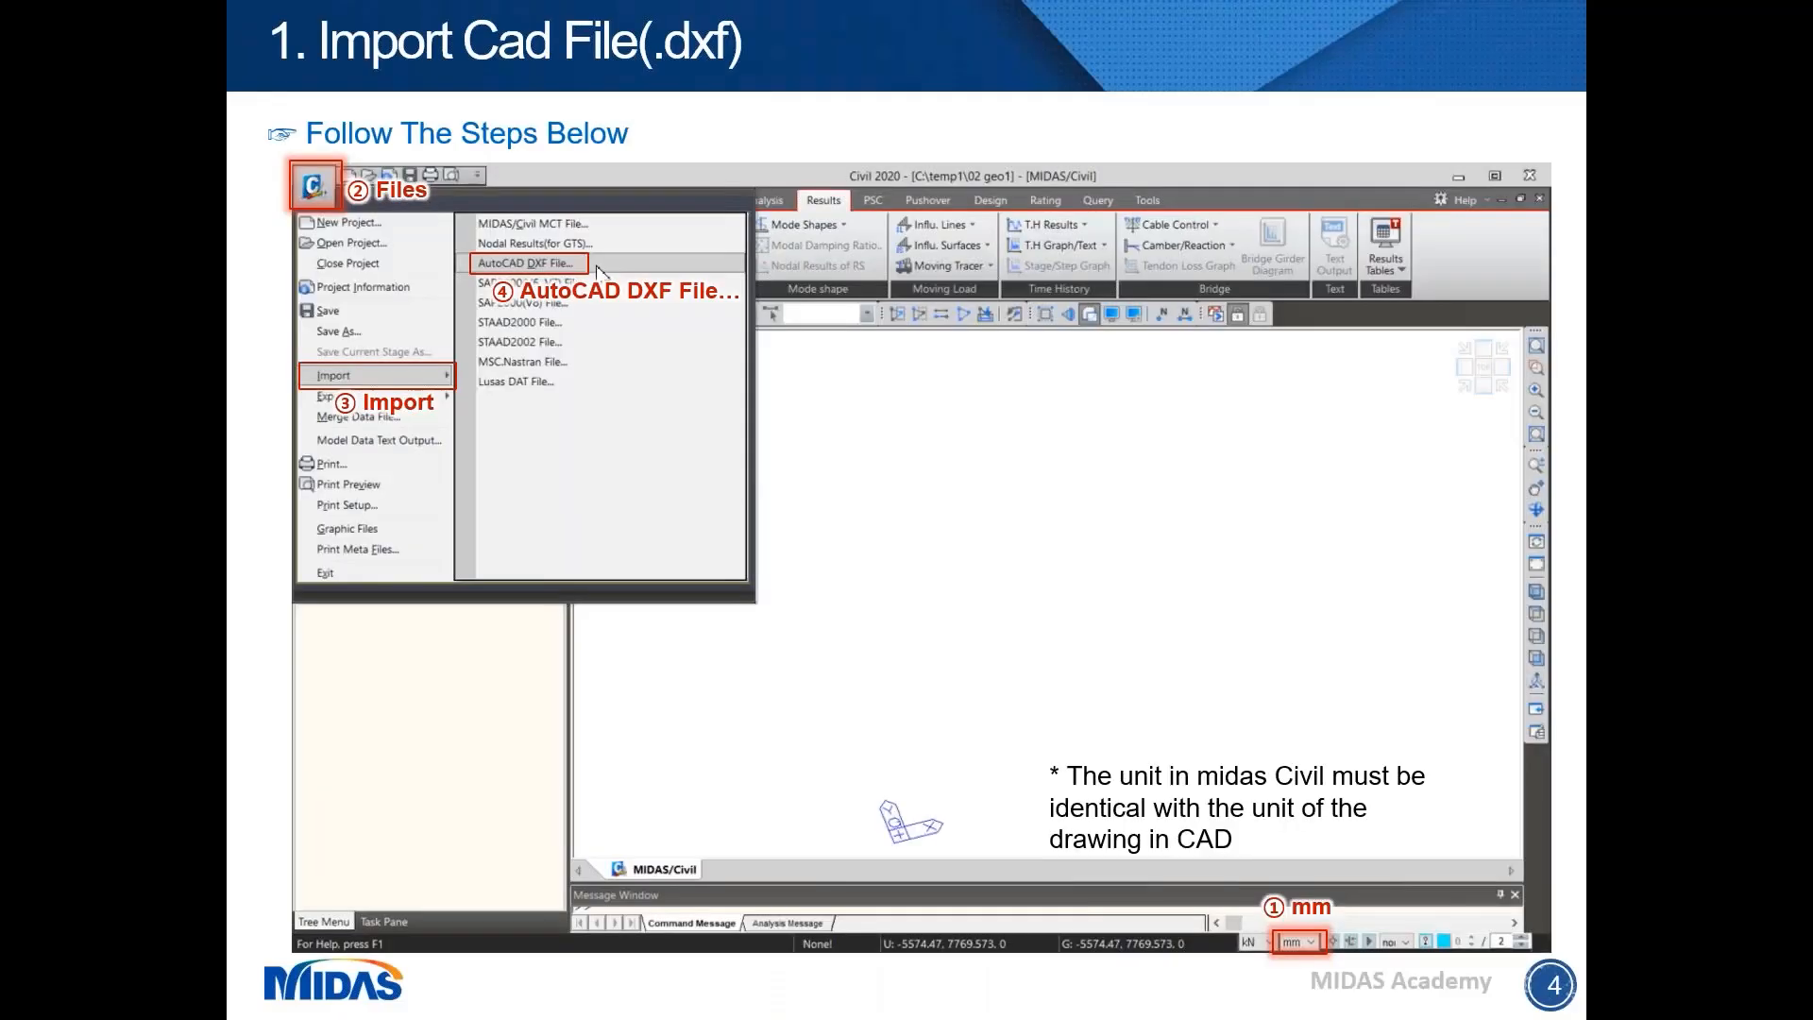
{"action": "key", "text": "Left"}
{"action": "key", "text": "Left"}
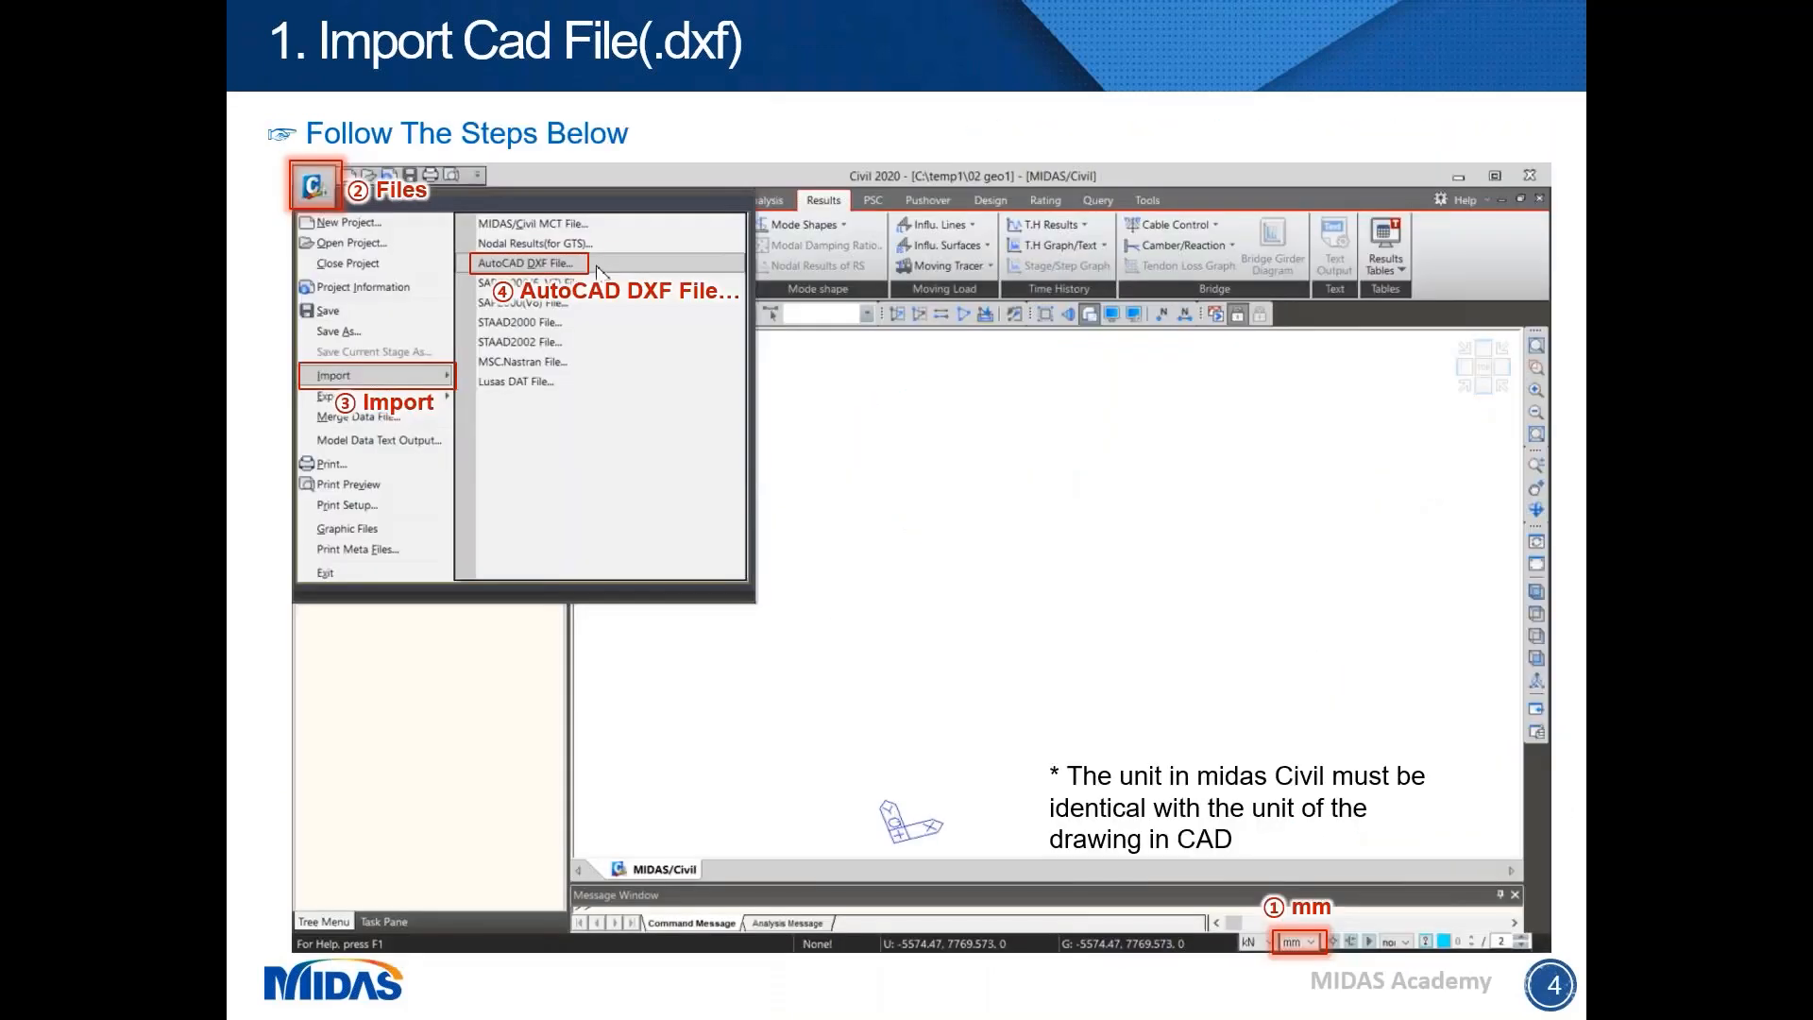
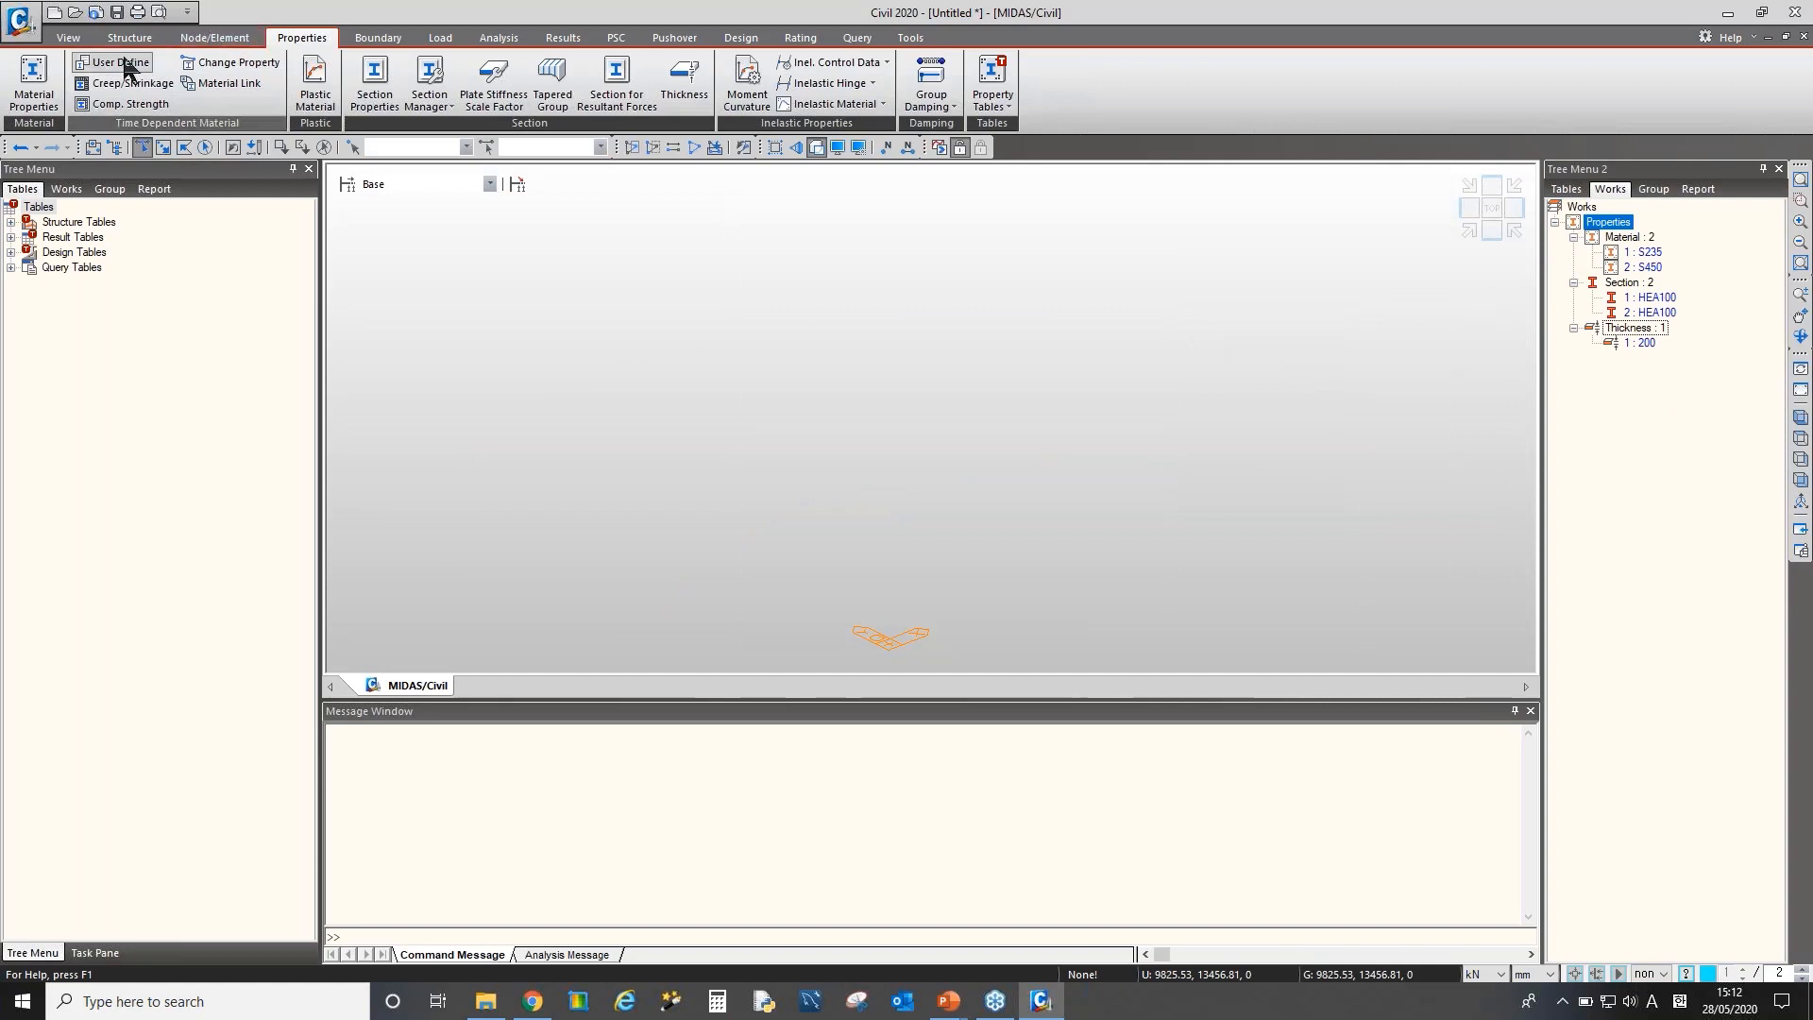
{"action": "left_click", "coordinate": [21, 21]}
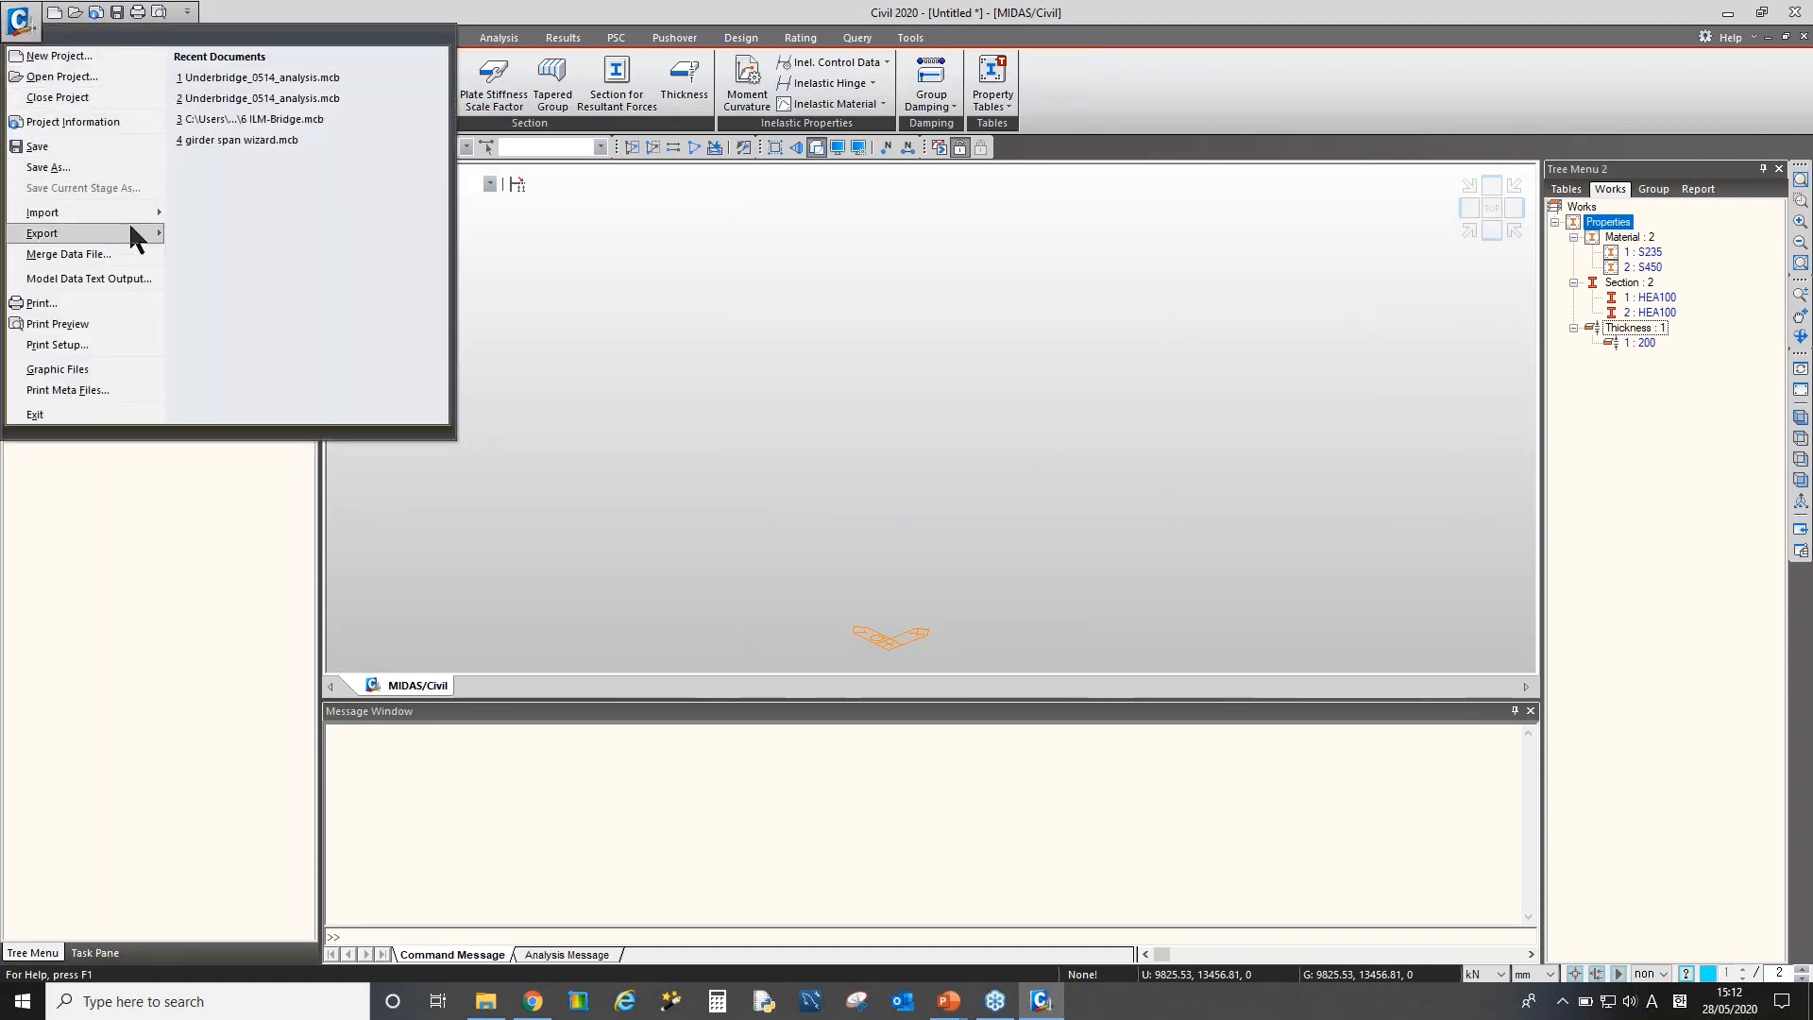
{"action": "mouse_move", "coordinate": [133, 212]}
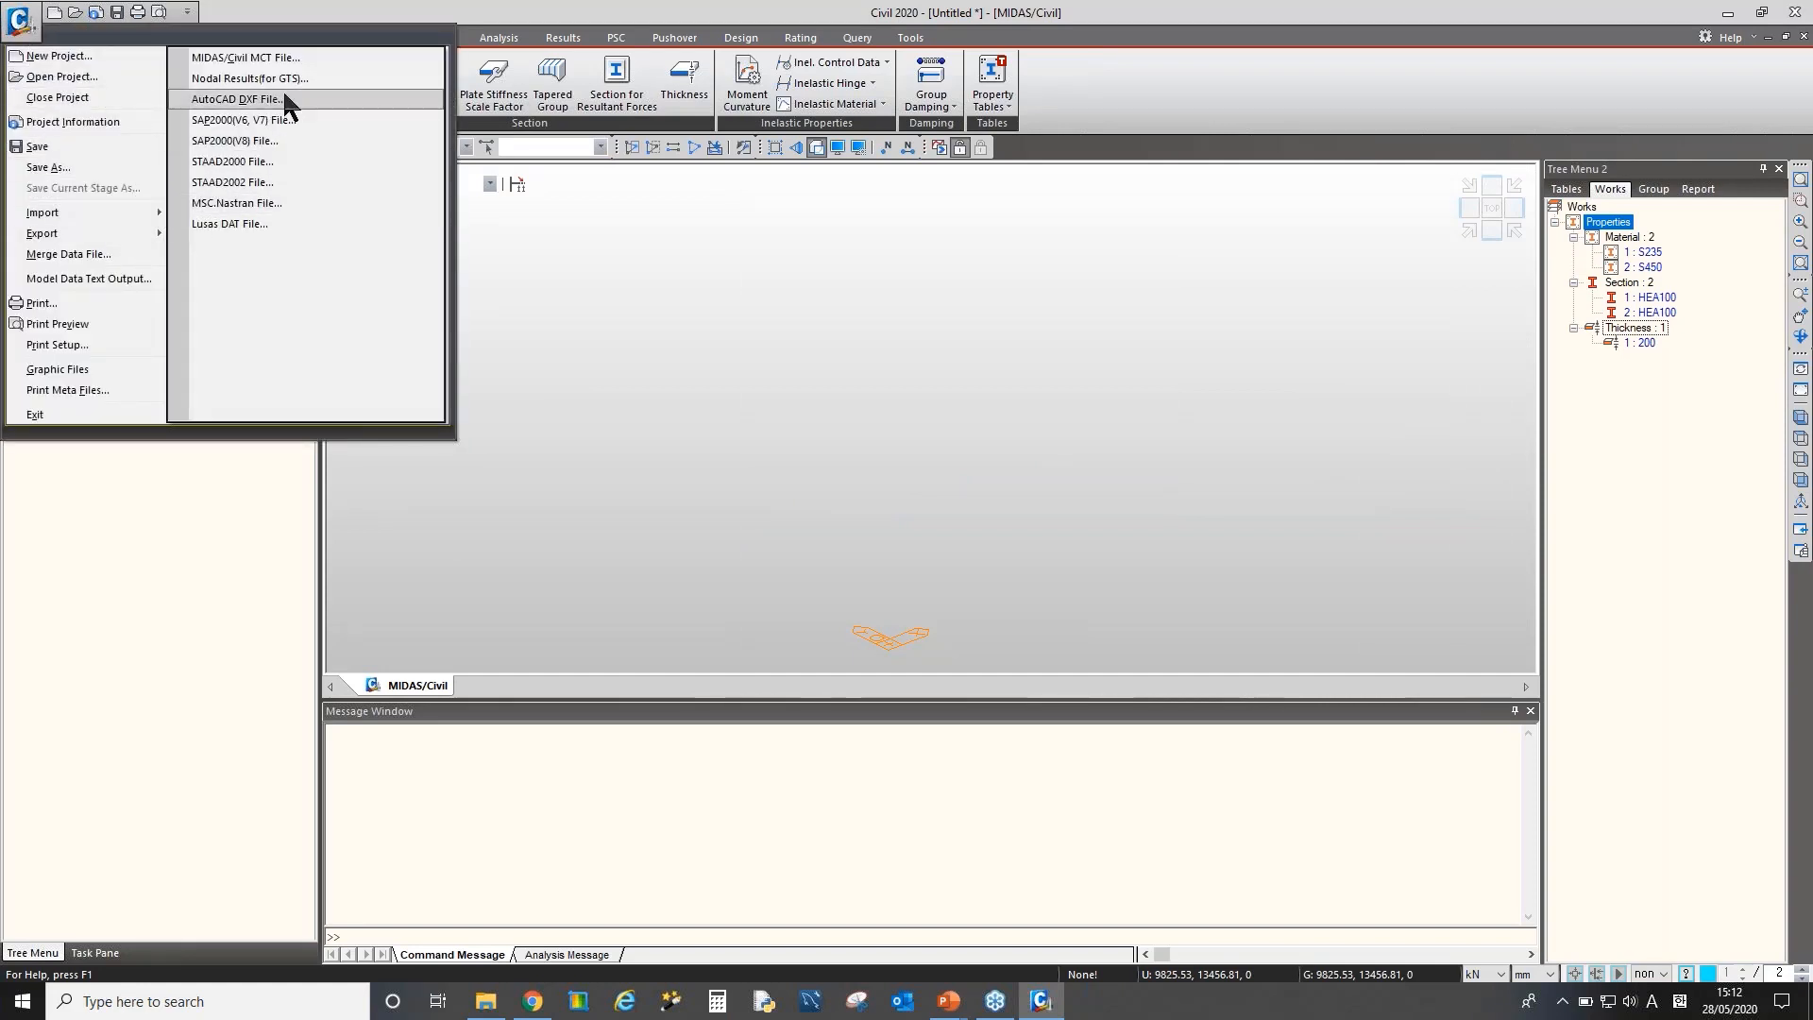
{"action": "left_click", "coordinate": [481, 11]}
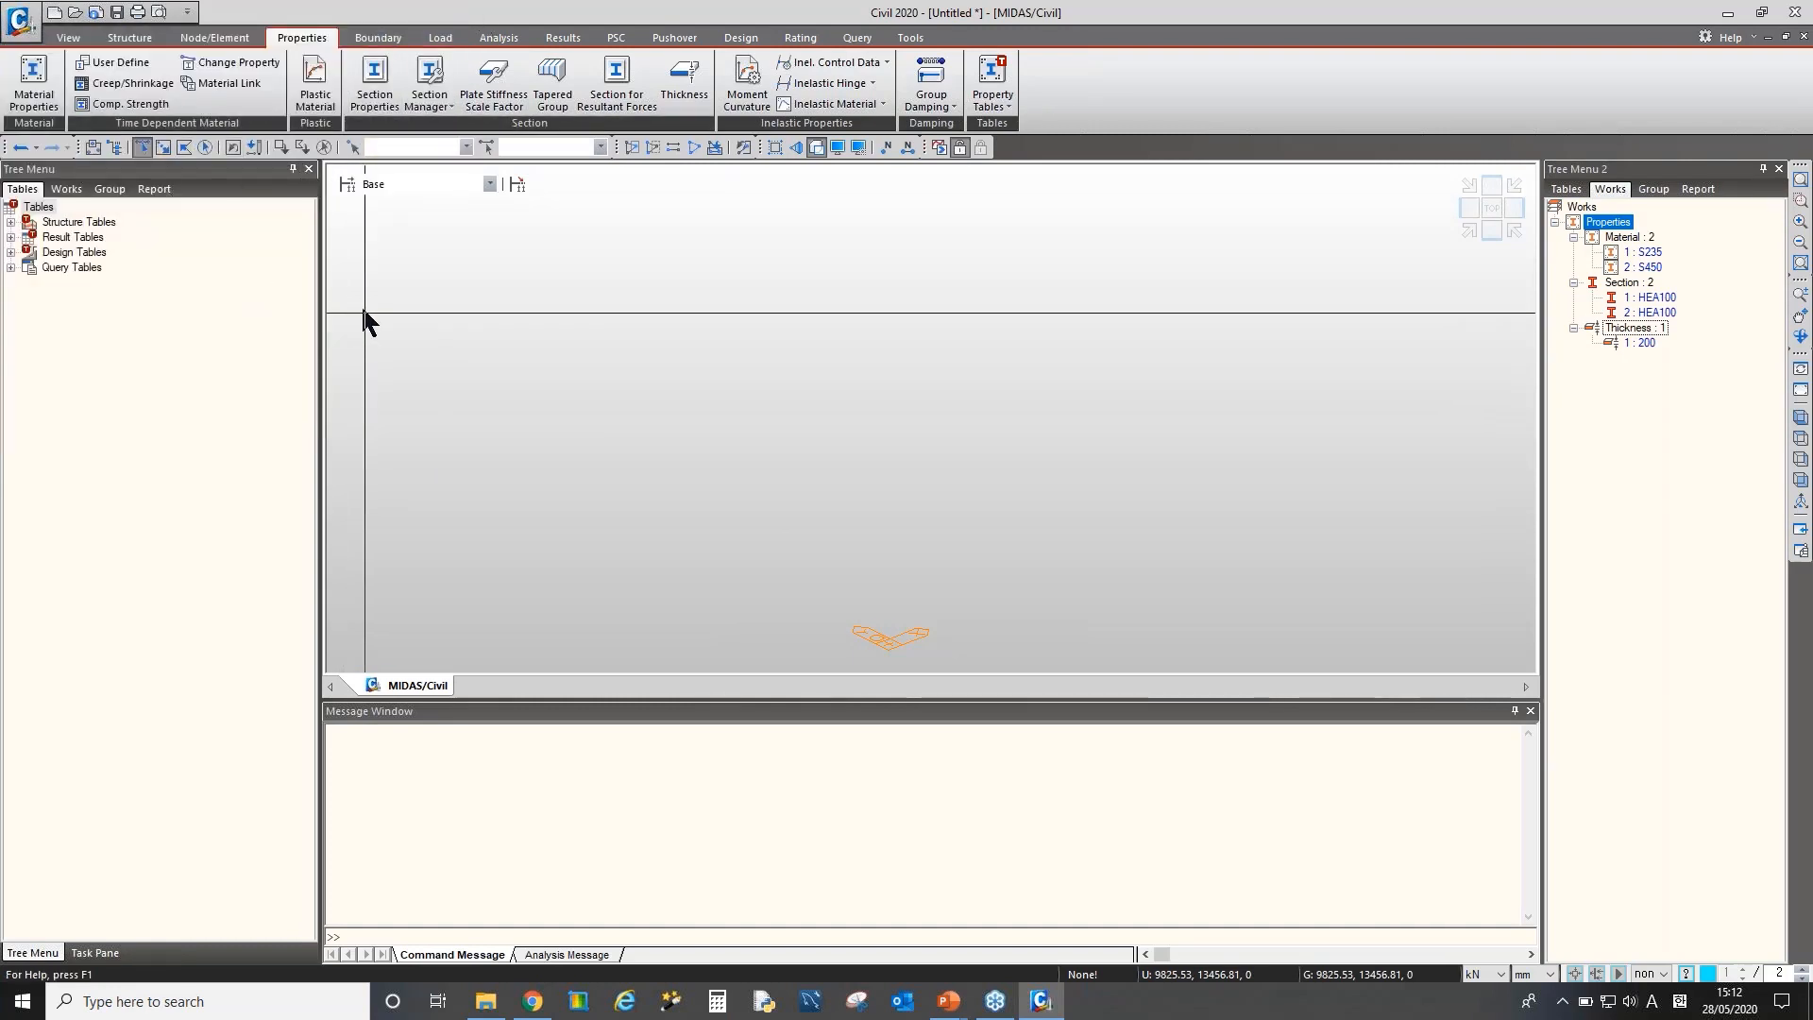
Create a single node at coordinates 0, 0, 0 and undo its creation
{"action": "left_click", "coordinate": [199, 38]}
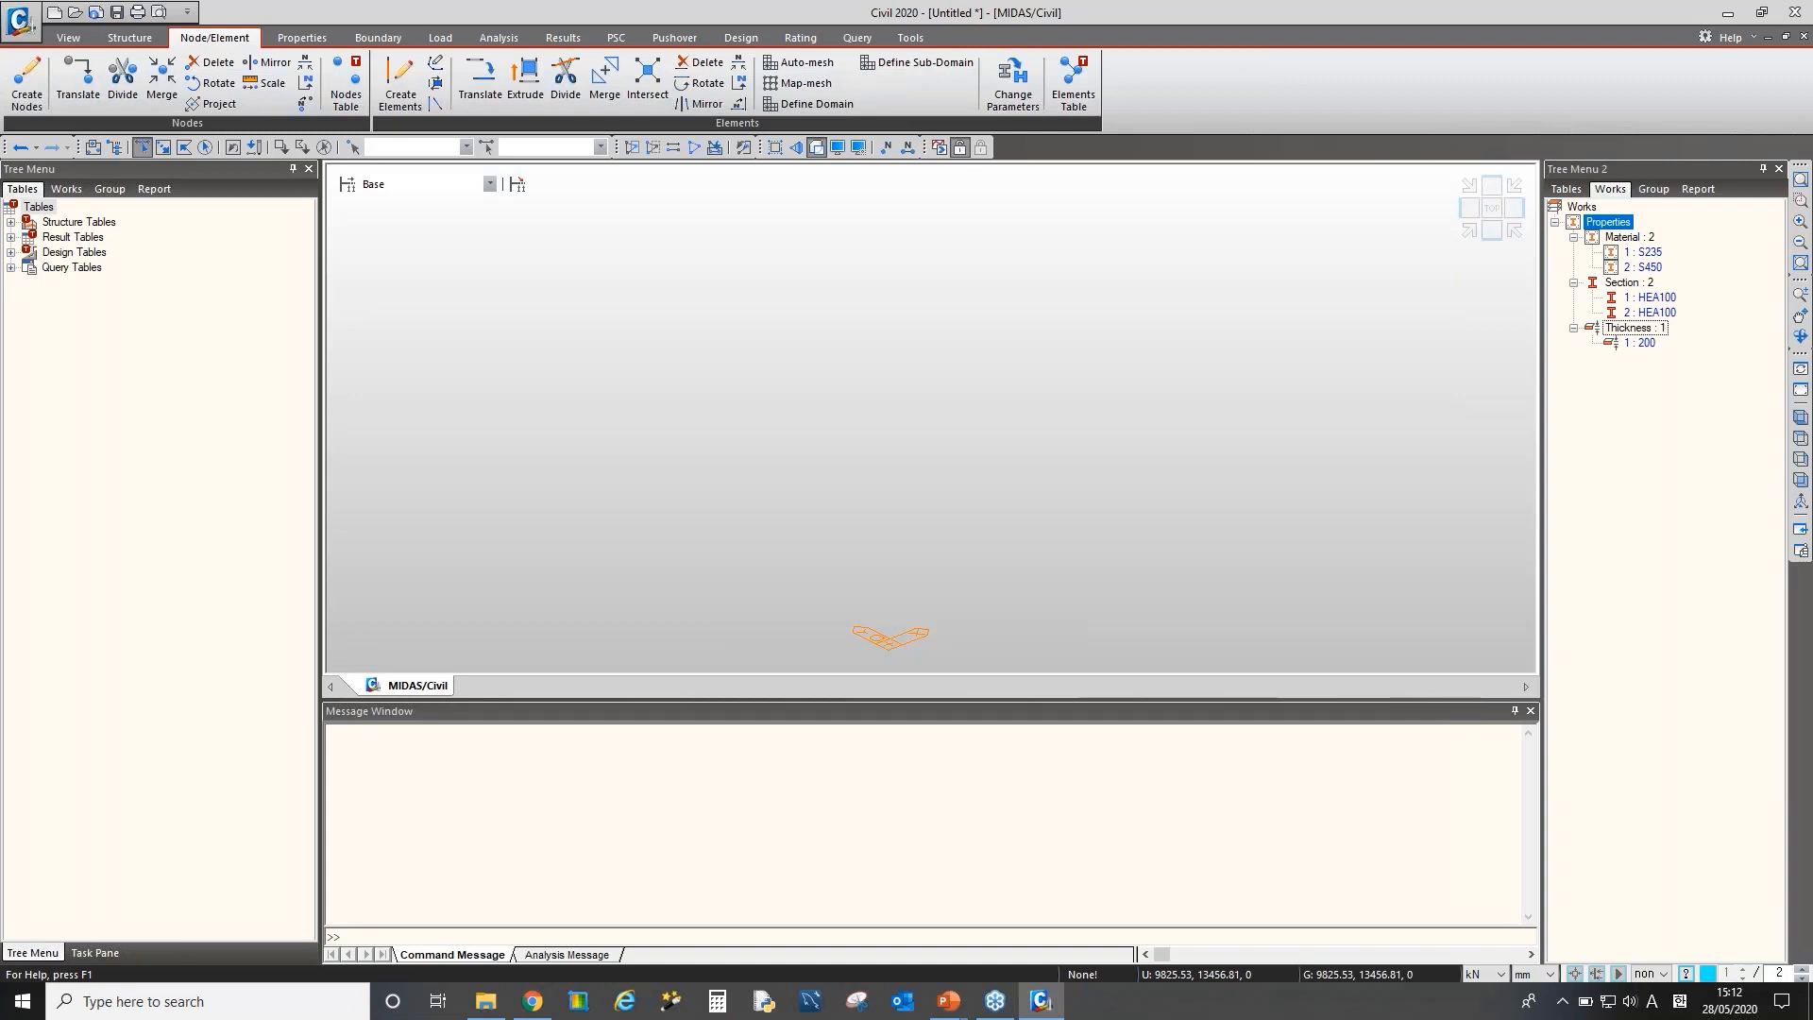
{"action": "left_click", "coordinate": [31, 91]}
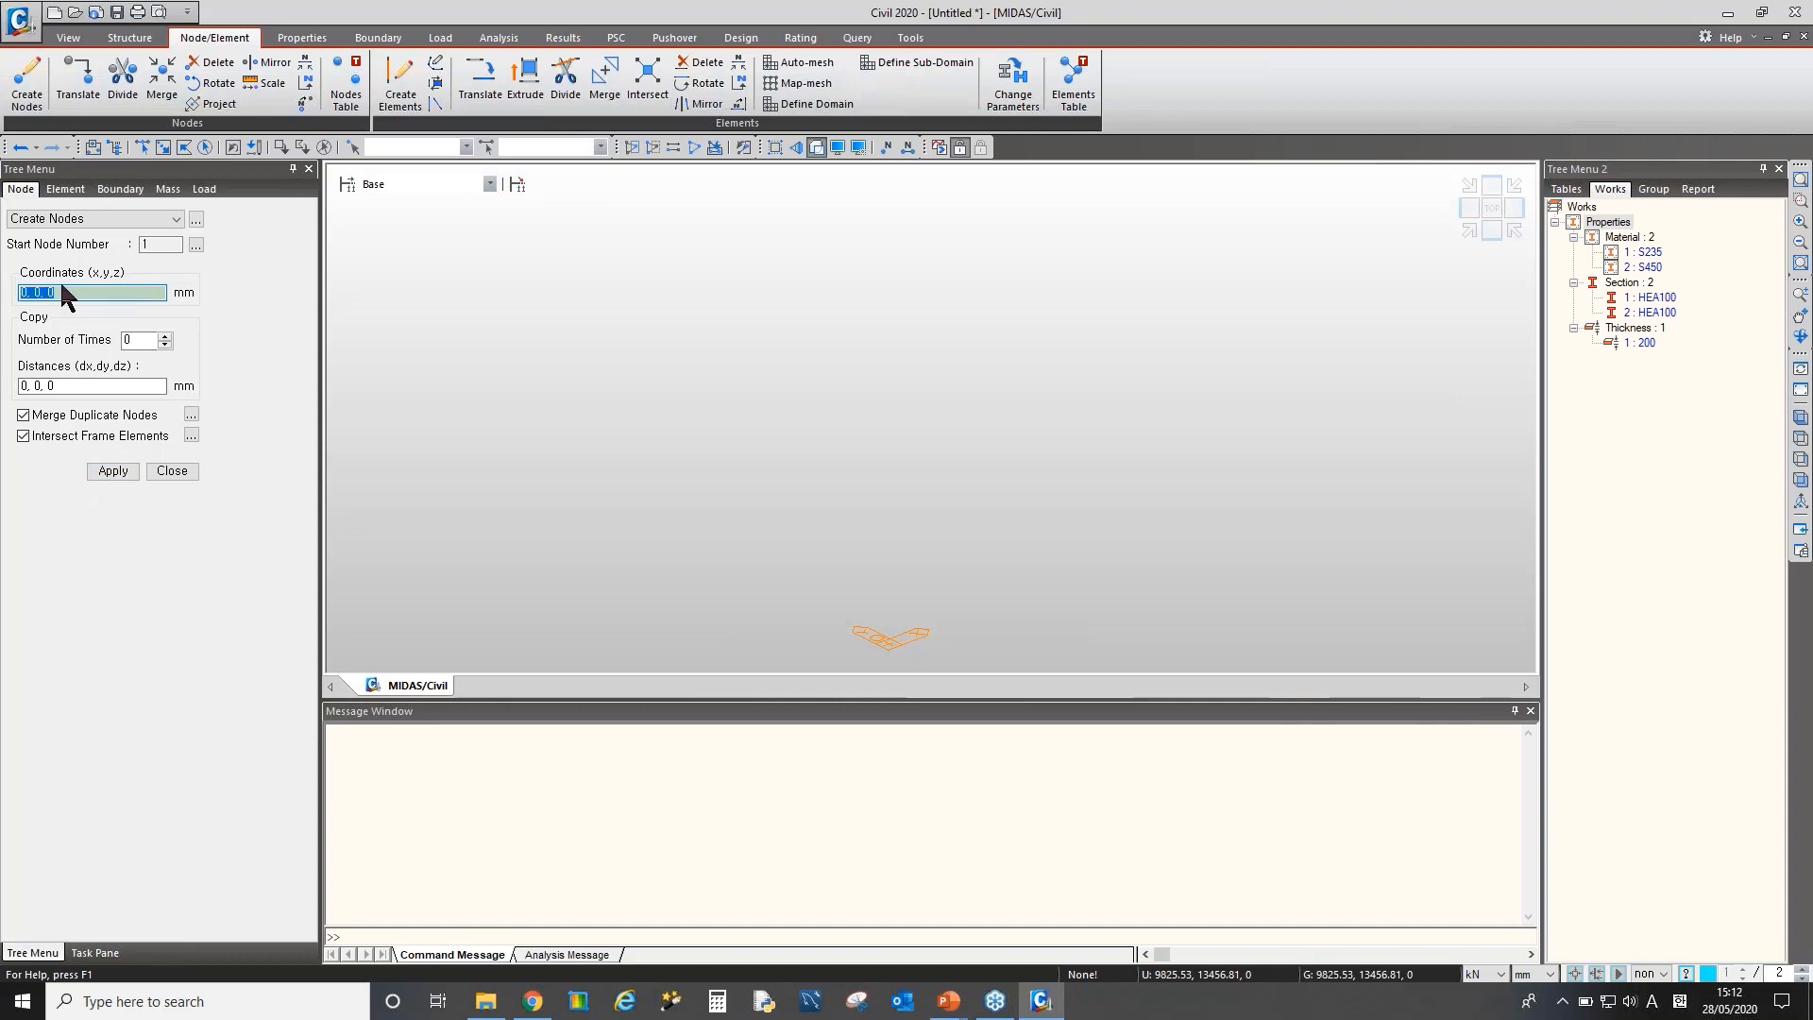
{"action": "left_click", "coordinate": [106, 475]}
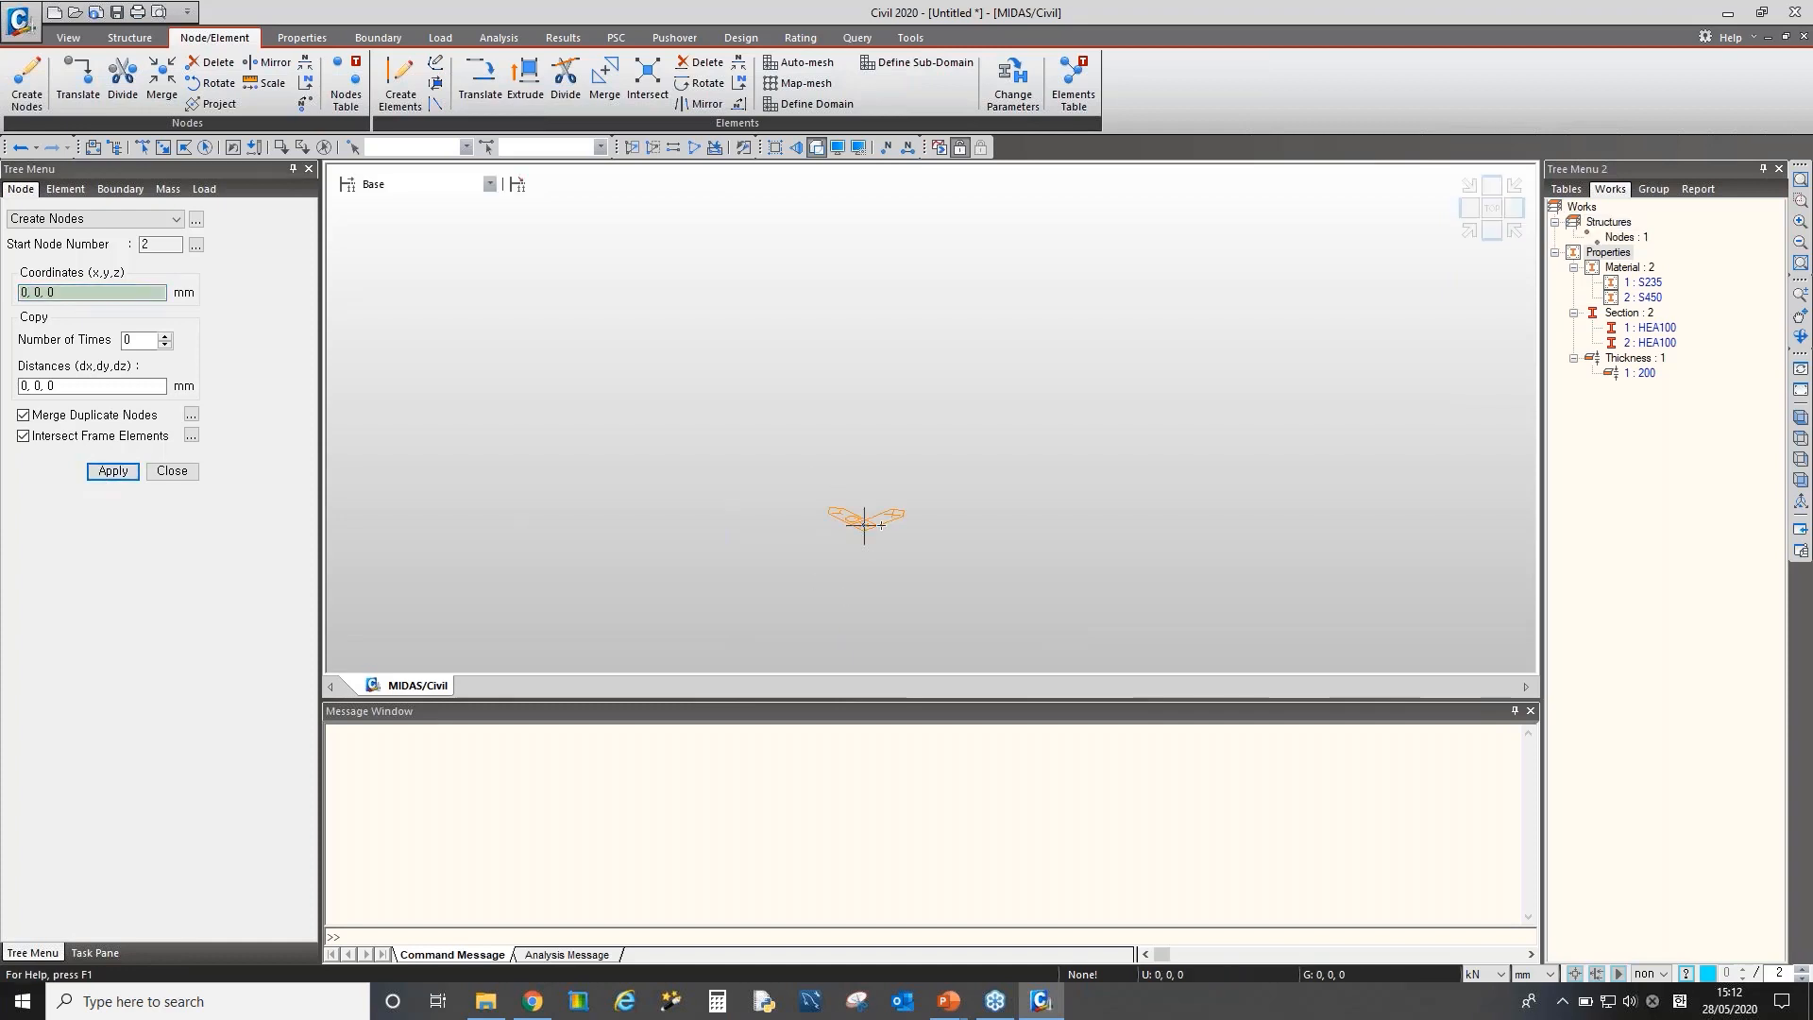
{"action": "key", "text": "ctrl+shift+s"}
{"action": "left_click_drag", "start_coordinate": [778, 473], "coordinate": [914, 617]}
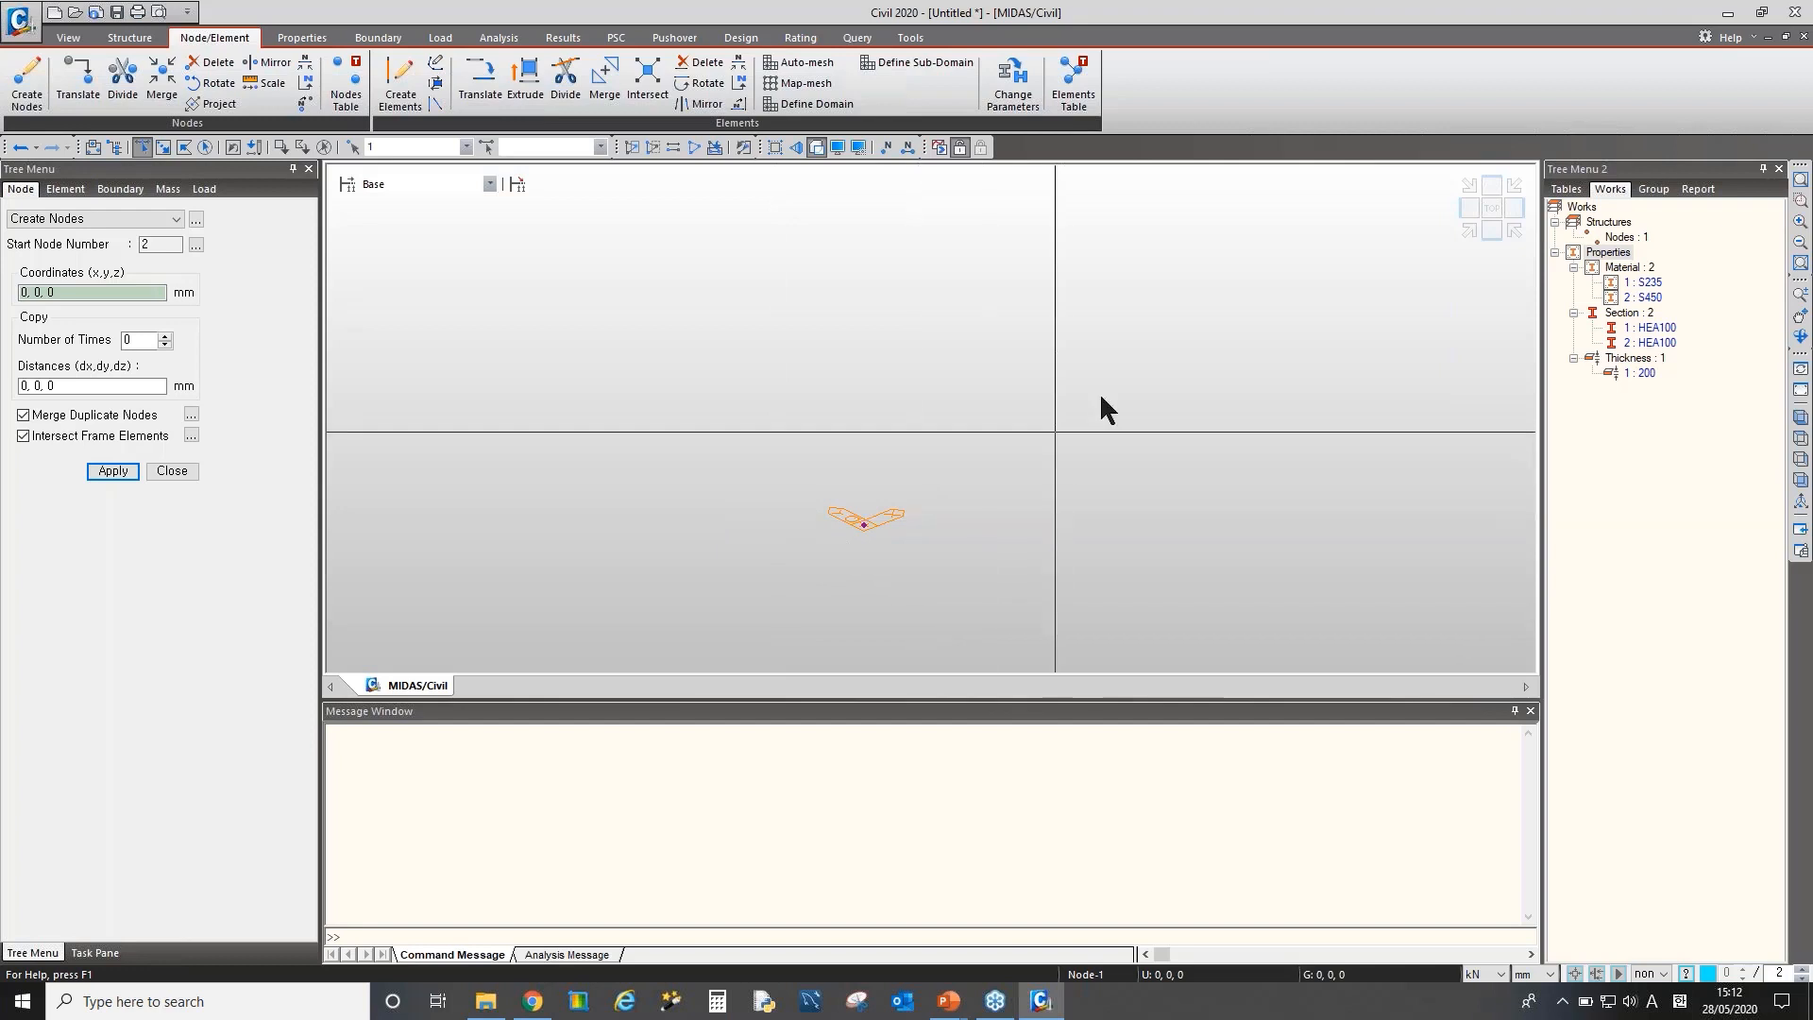
{"action": "left_click", "coordinate": [1627, 237]}
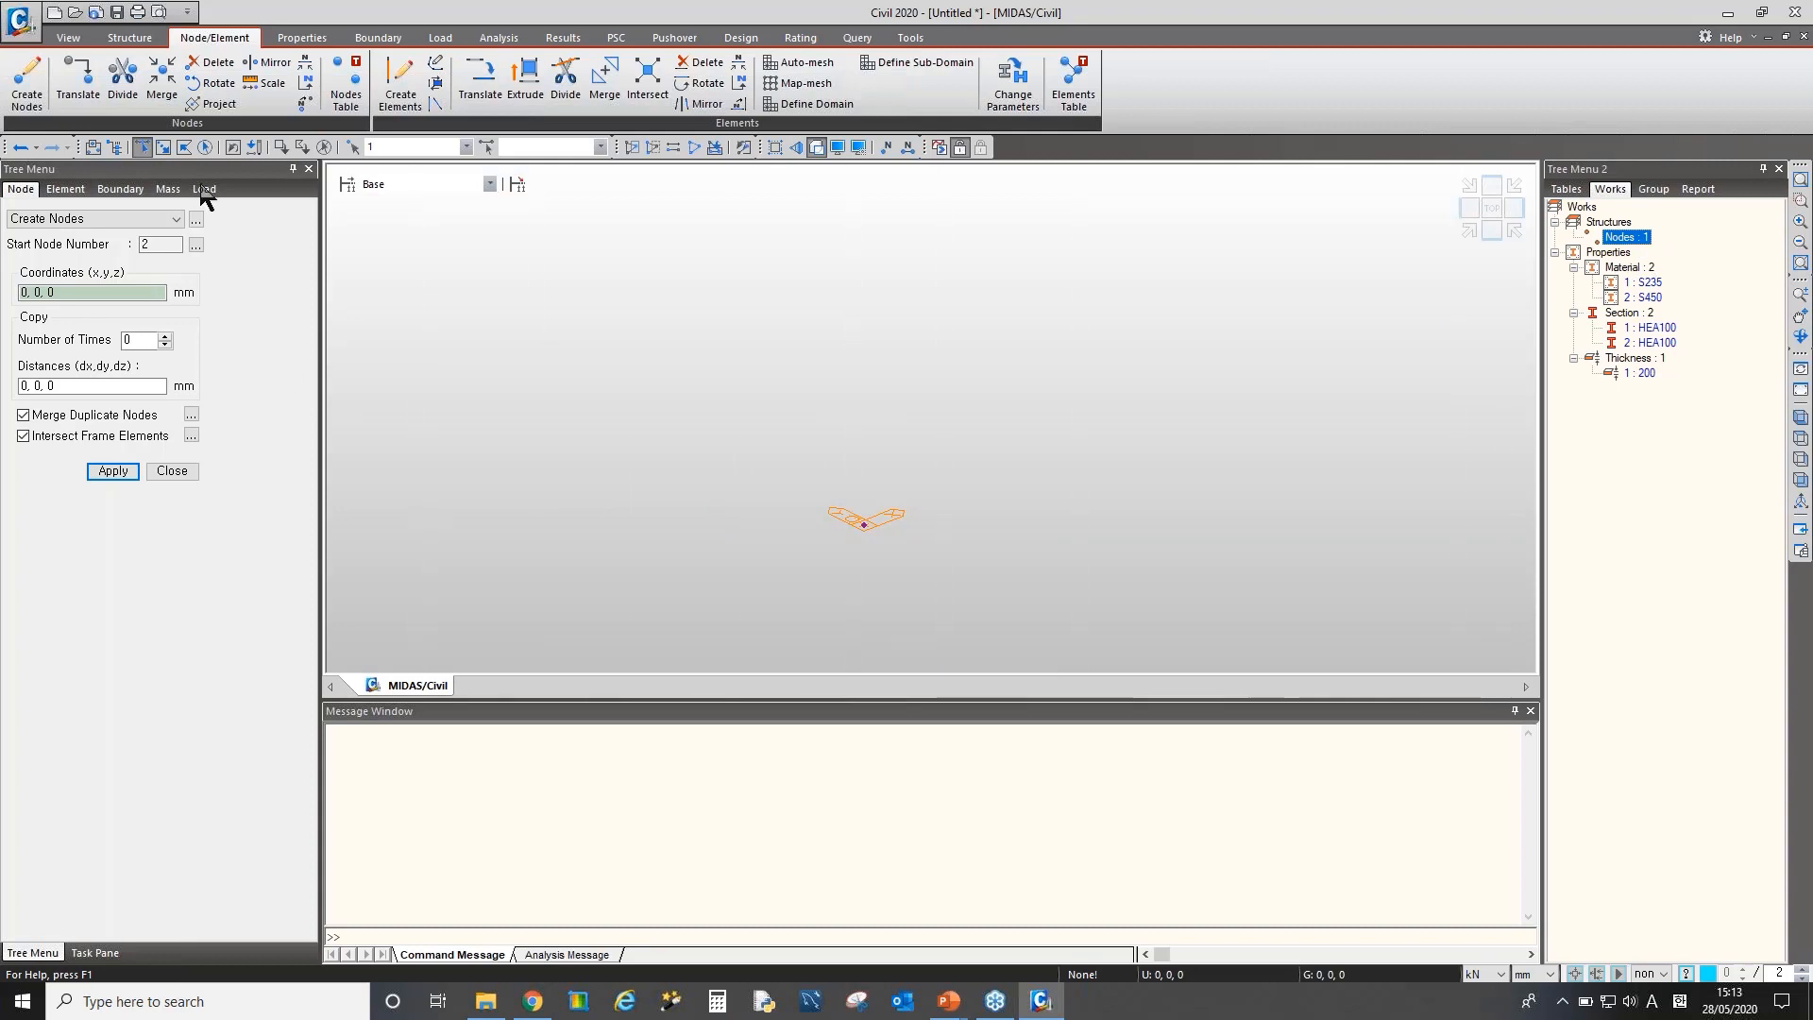
{"action": "left_click", "coordinate": [22, 148]}
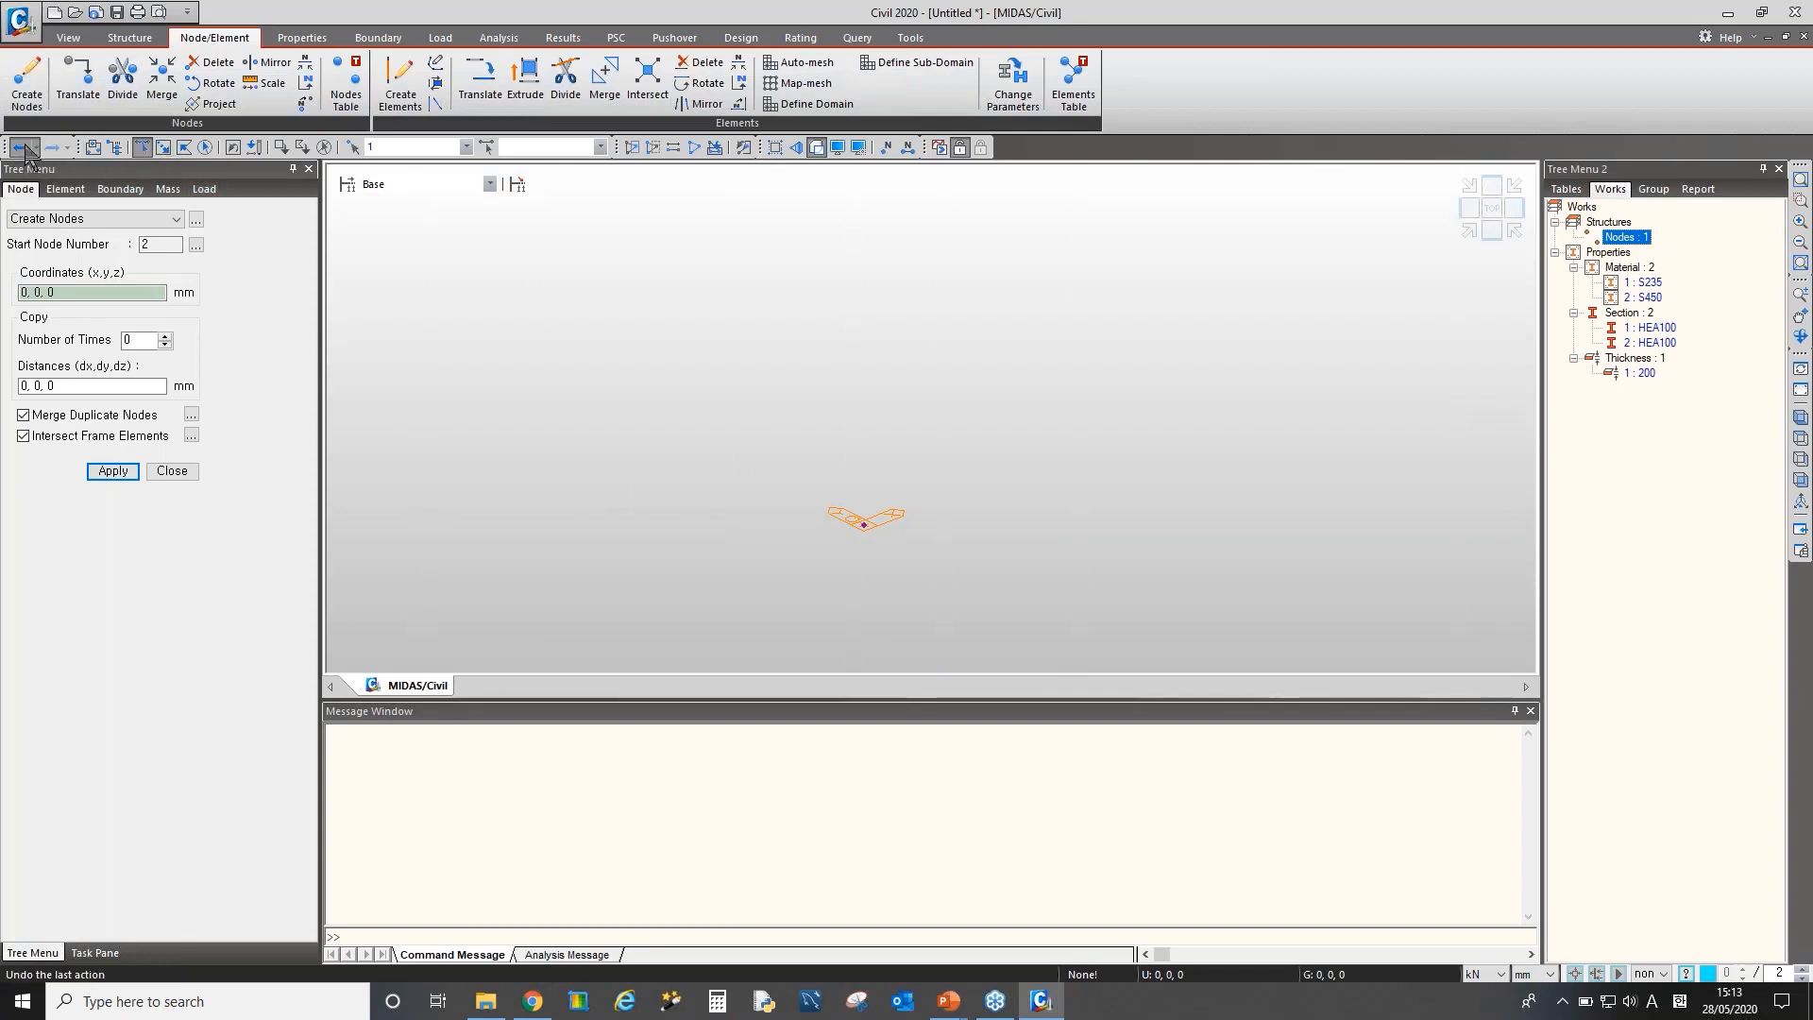
Create a node at 0, 0, 0 and copy it 5 times at distances of 1000, 0, 0 mm
{"action": "left_click", "coordinate": [101, 294]}
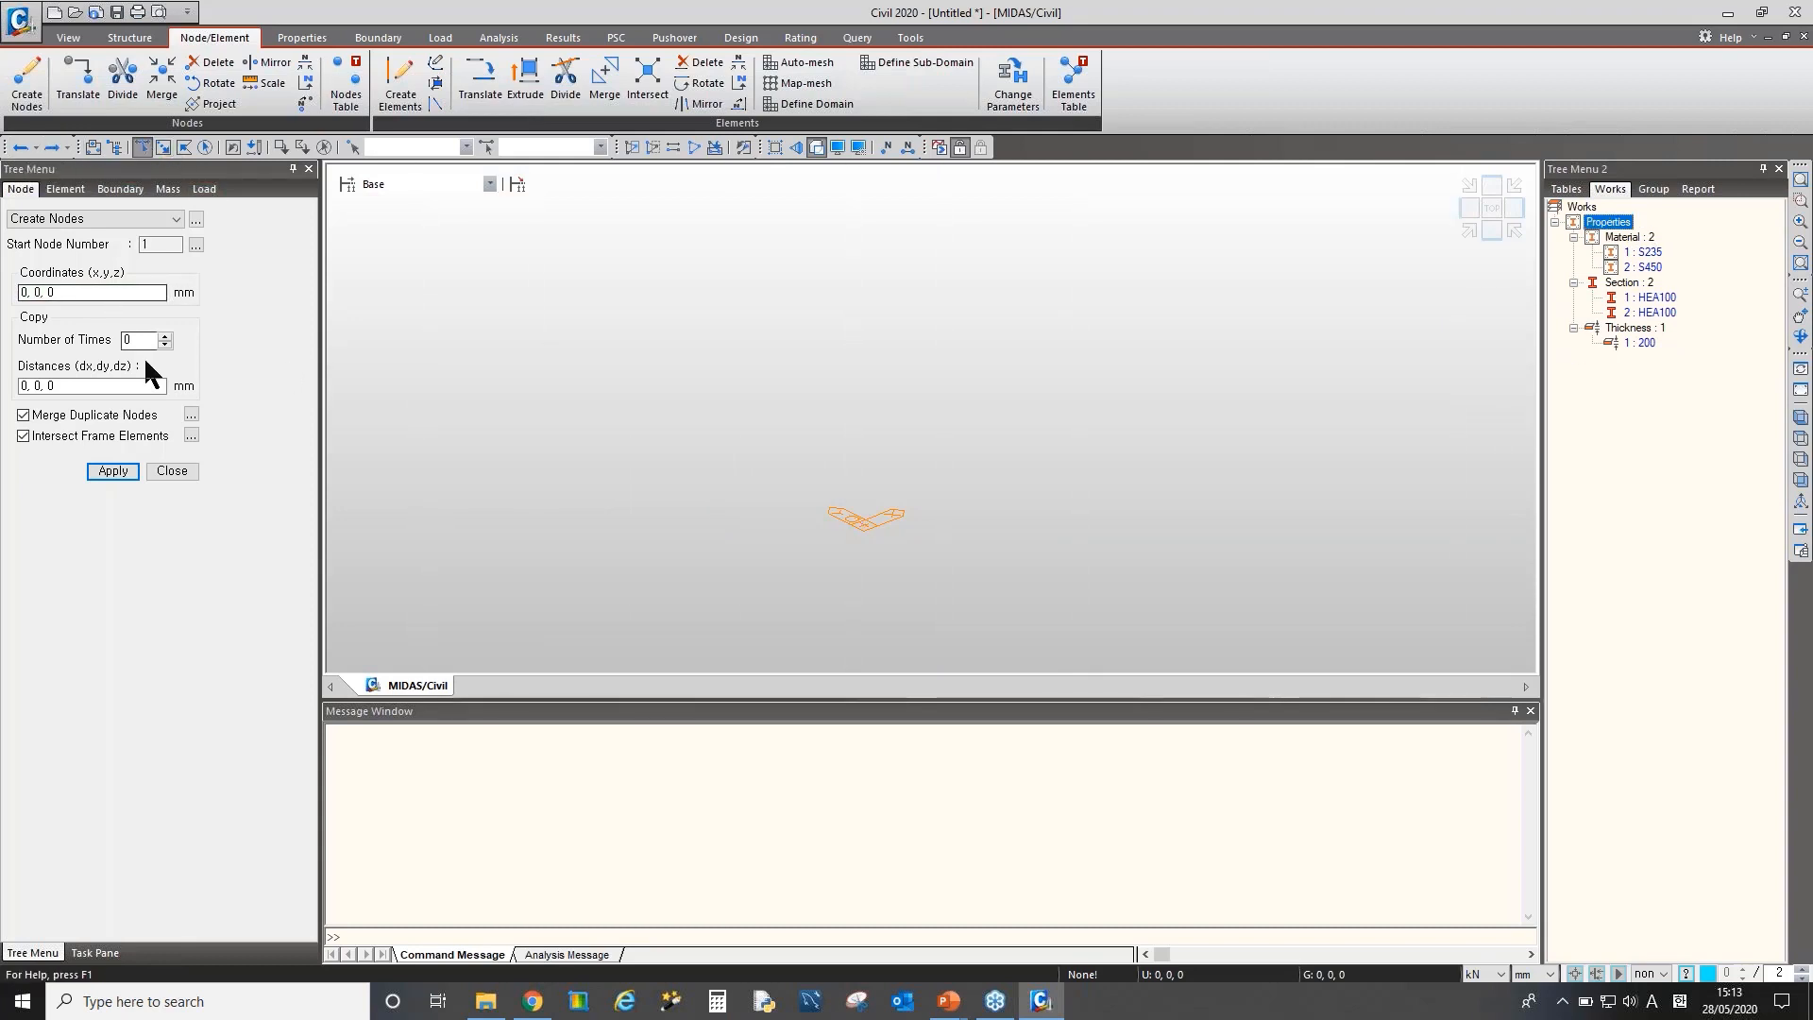
{"action": "left_click", "coordinate": [166, 345]}
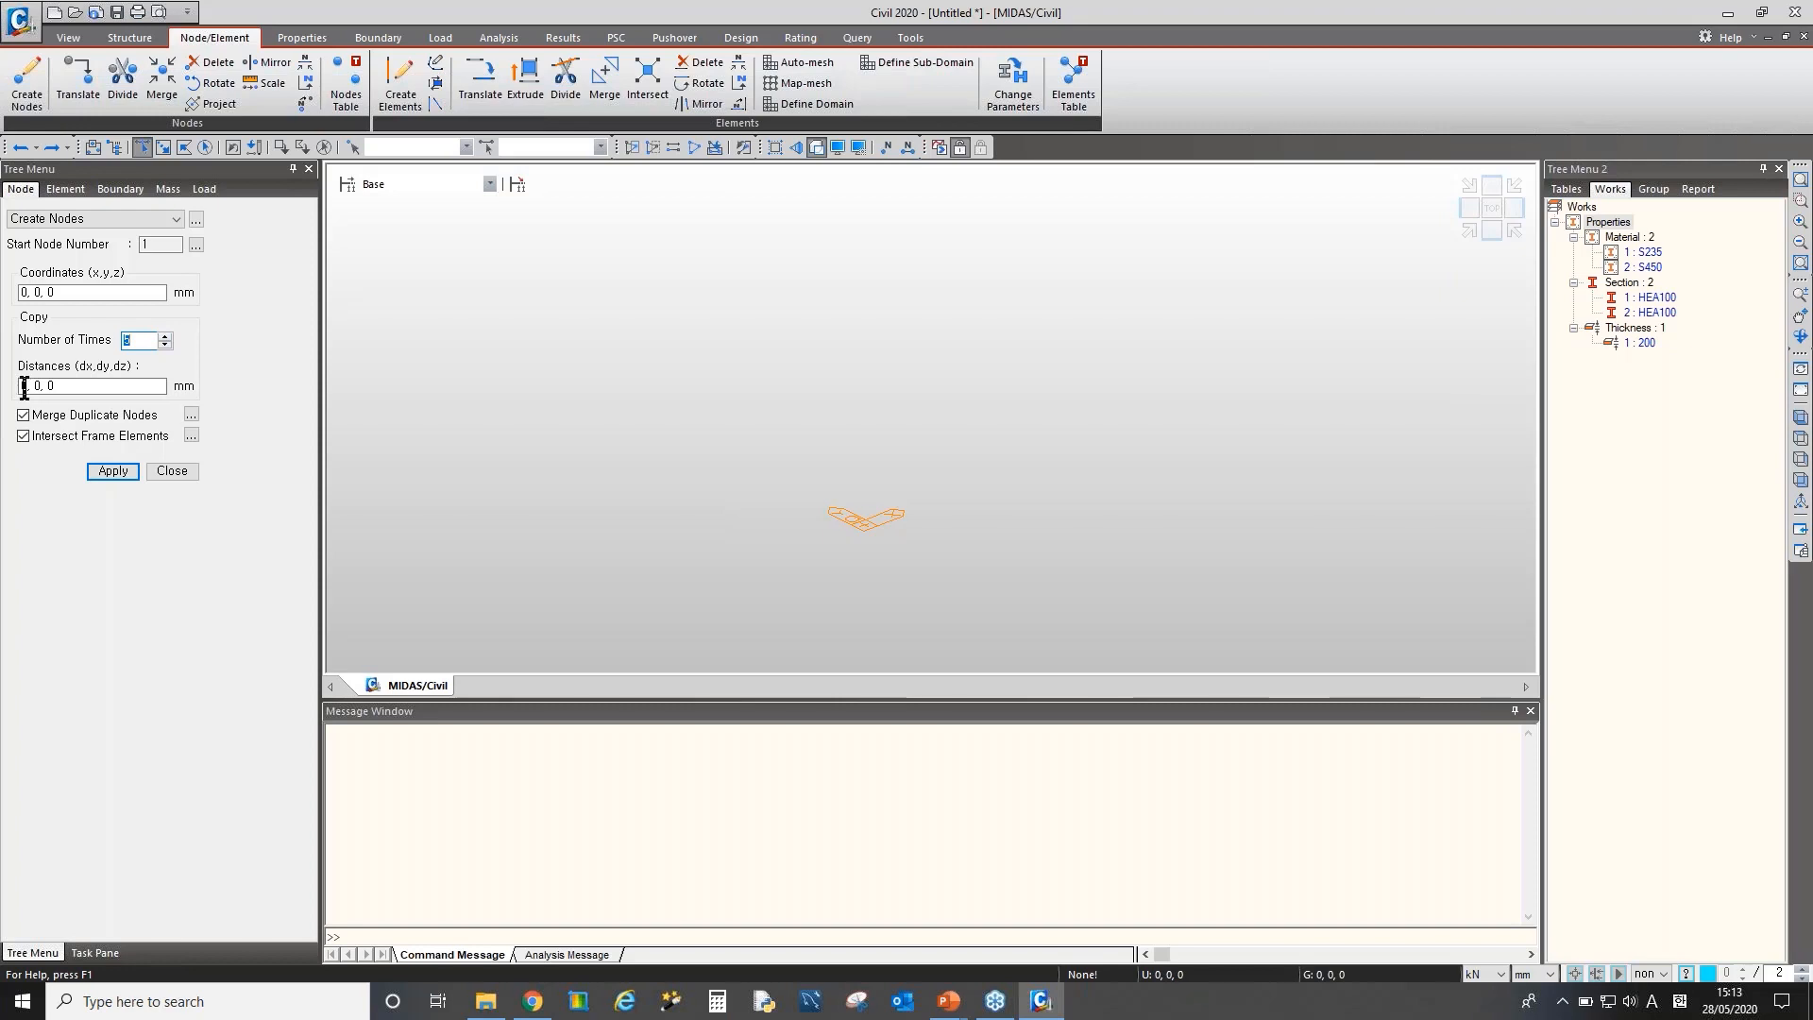
{"action": "left_click_drag", "start_coordinate": [62, 293], "coordinate": [1, 291]}
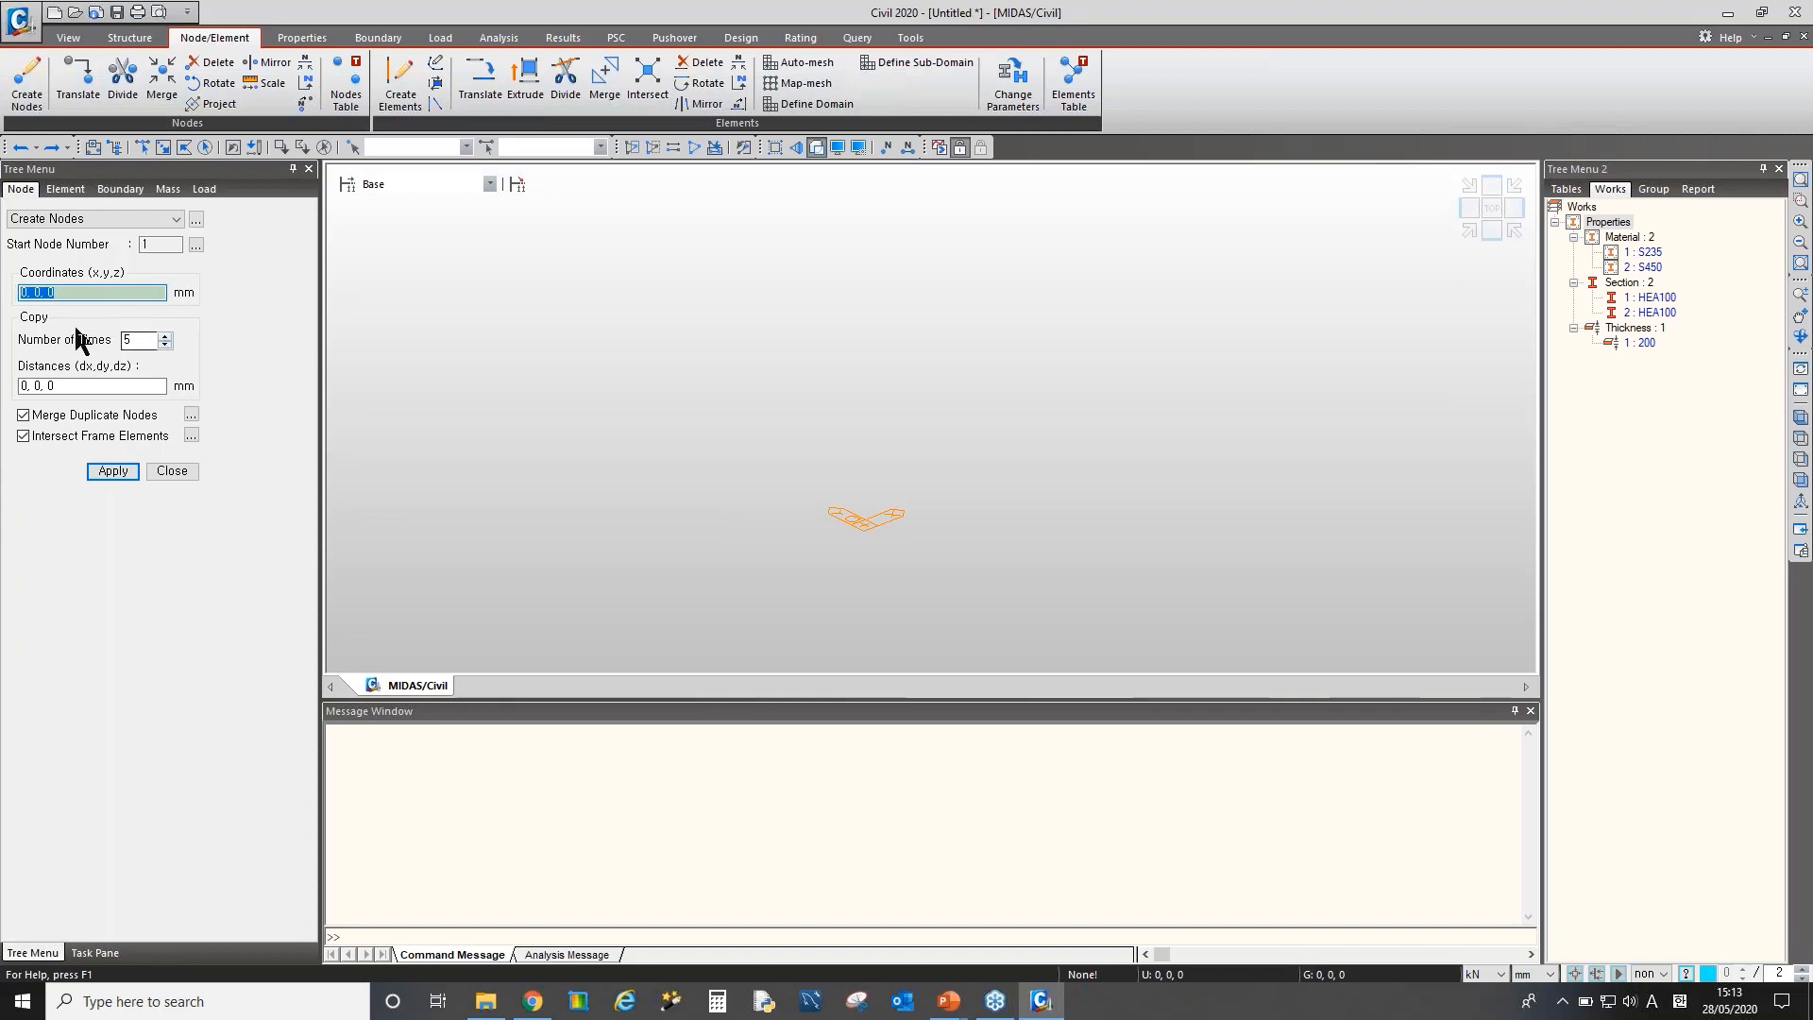
{"action": "left_click_drag", "start_coordinate": [27, 385], "coordinate": [13, 383]}
{"action": "type", "text": "100"}
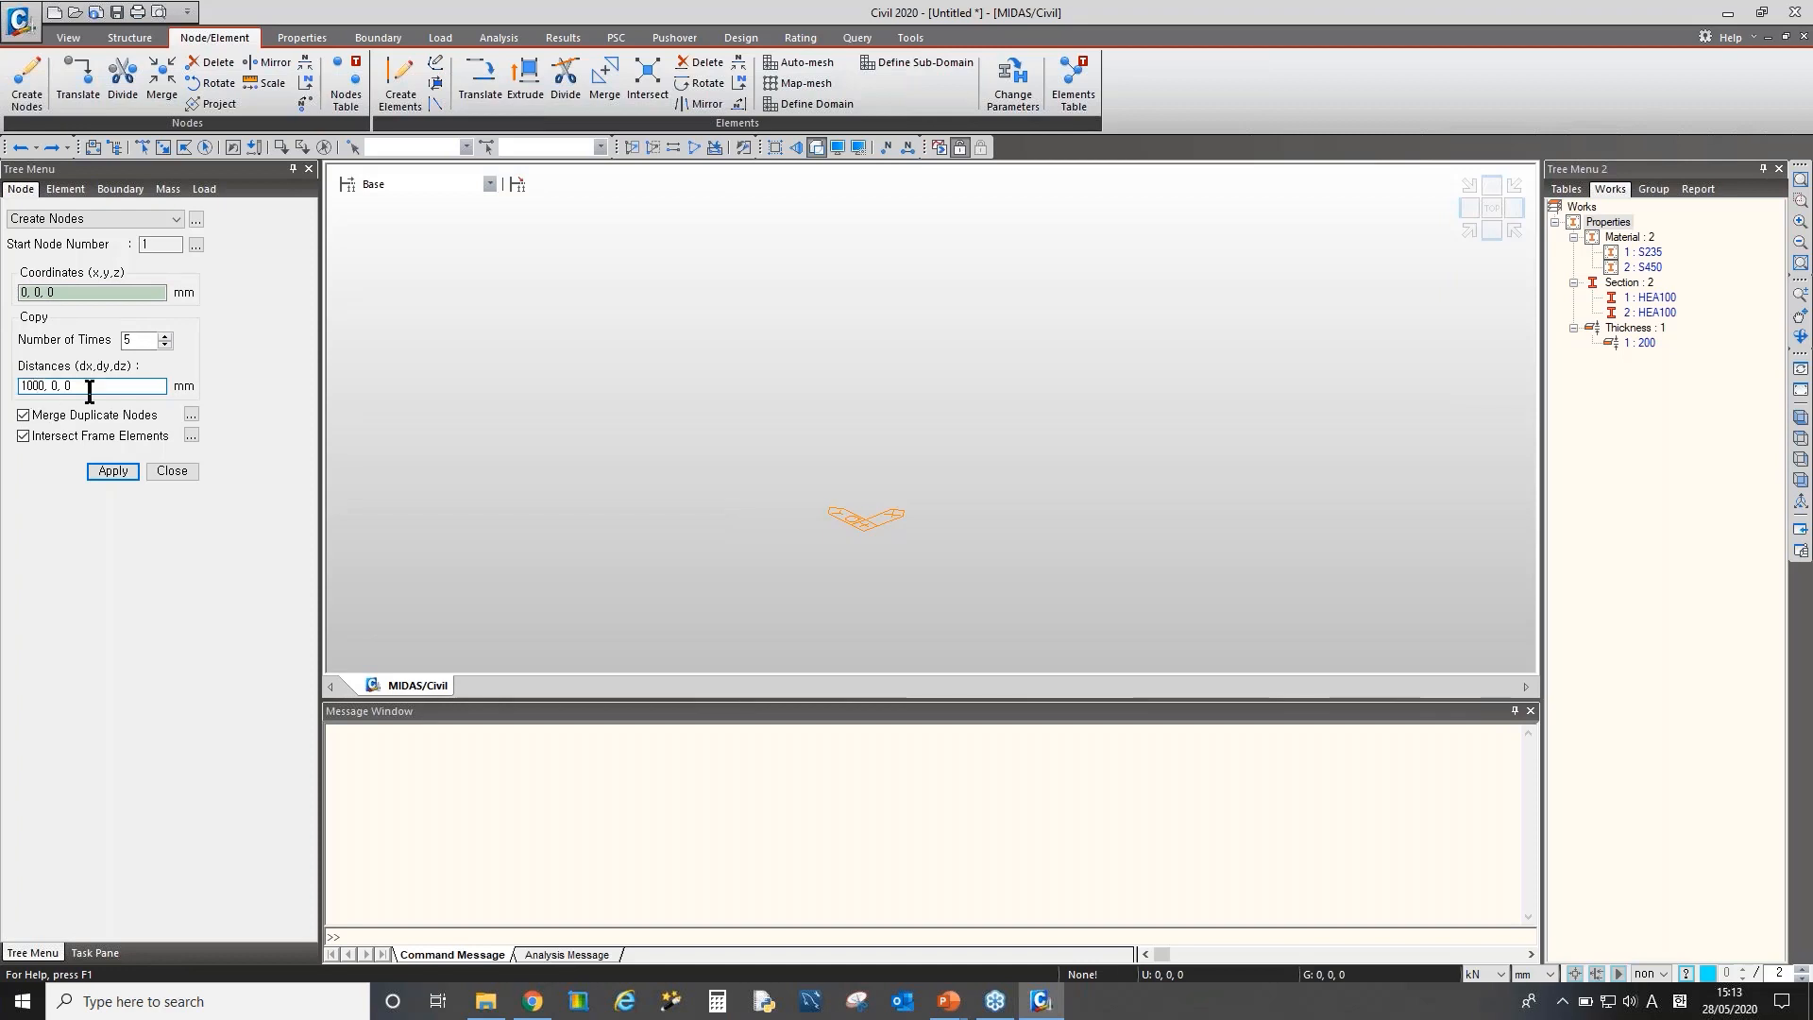
{"action": "left_click", "coordinate": [113, 472]}
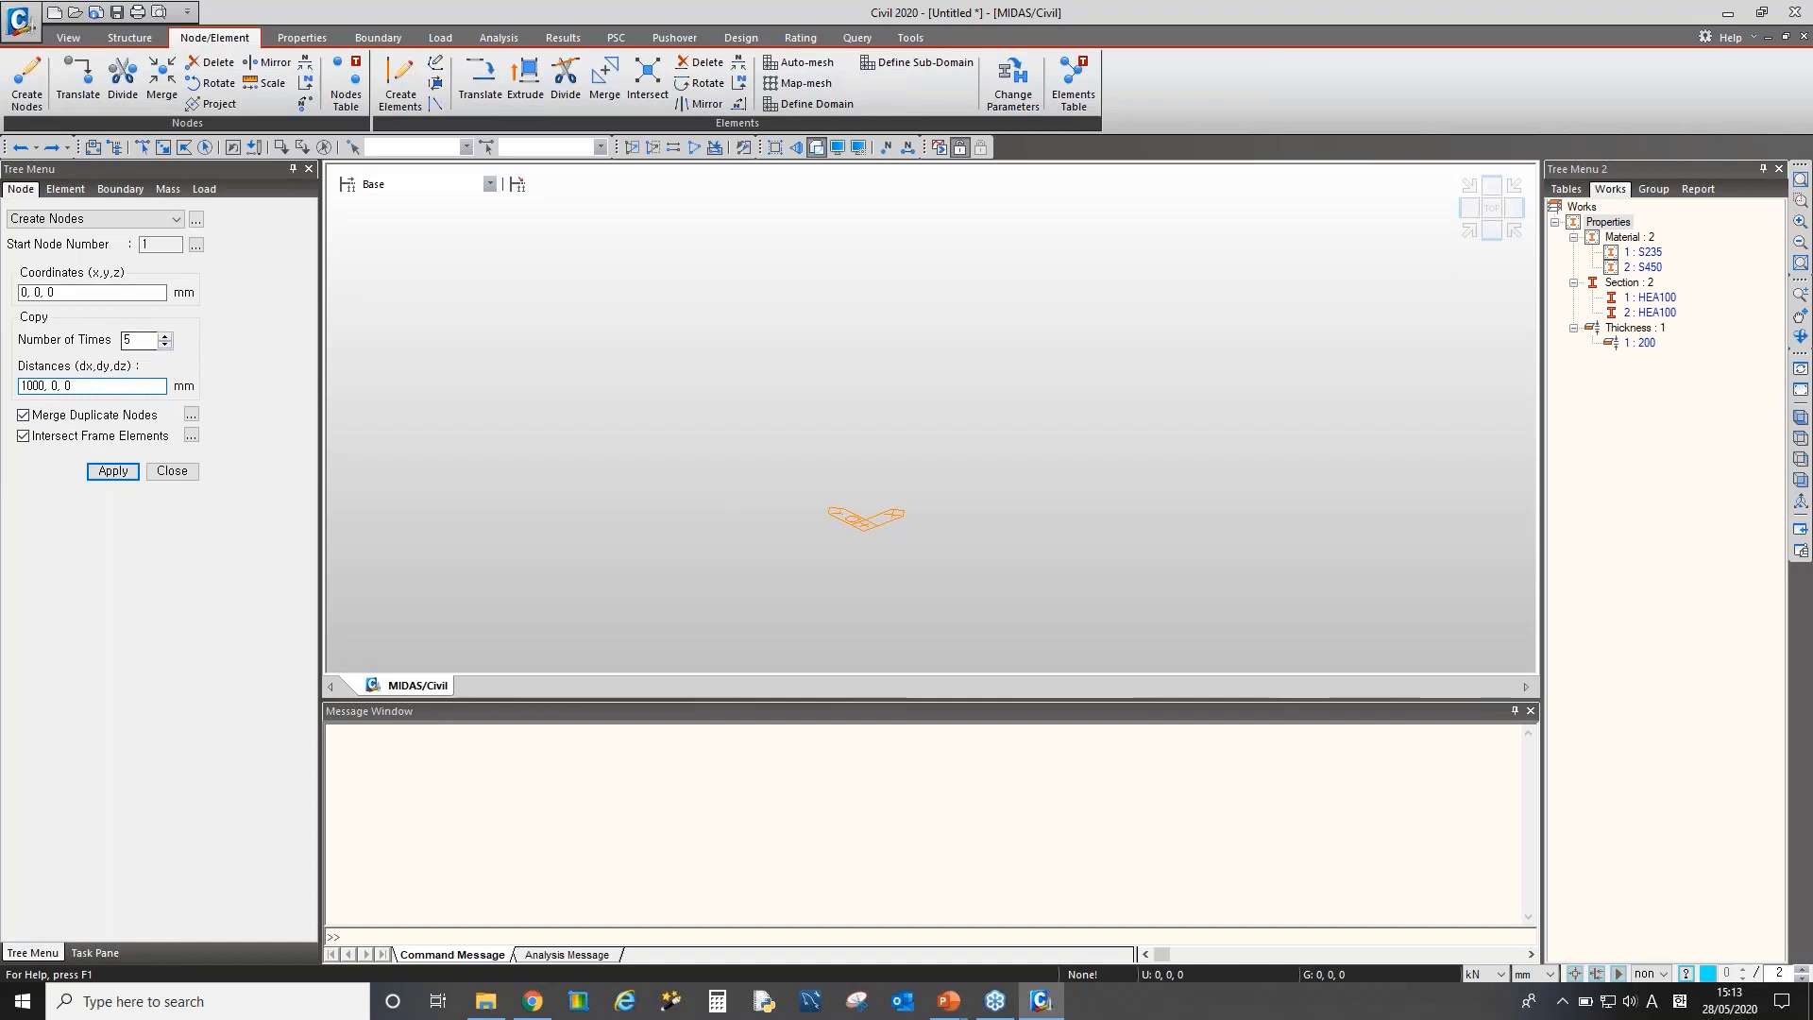
{"action": "left_click", "coordinate": [84, 293]}
{"action": "left_click", "coordinate": [113, 472]}
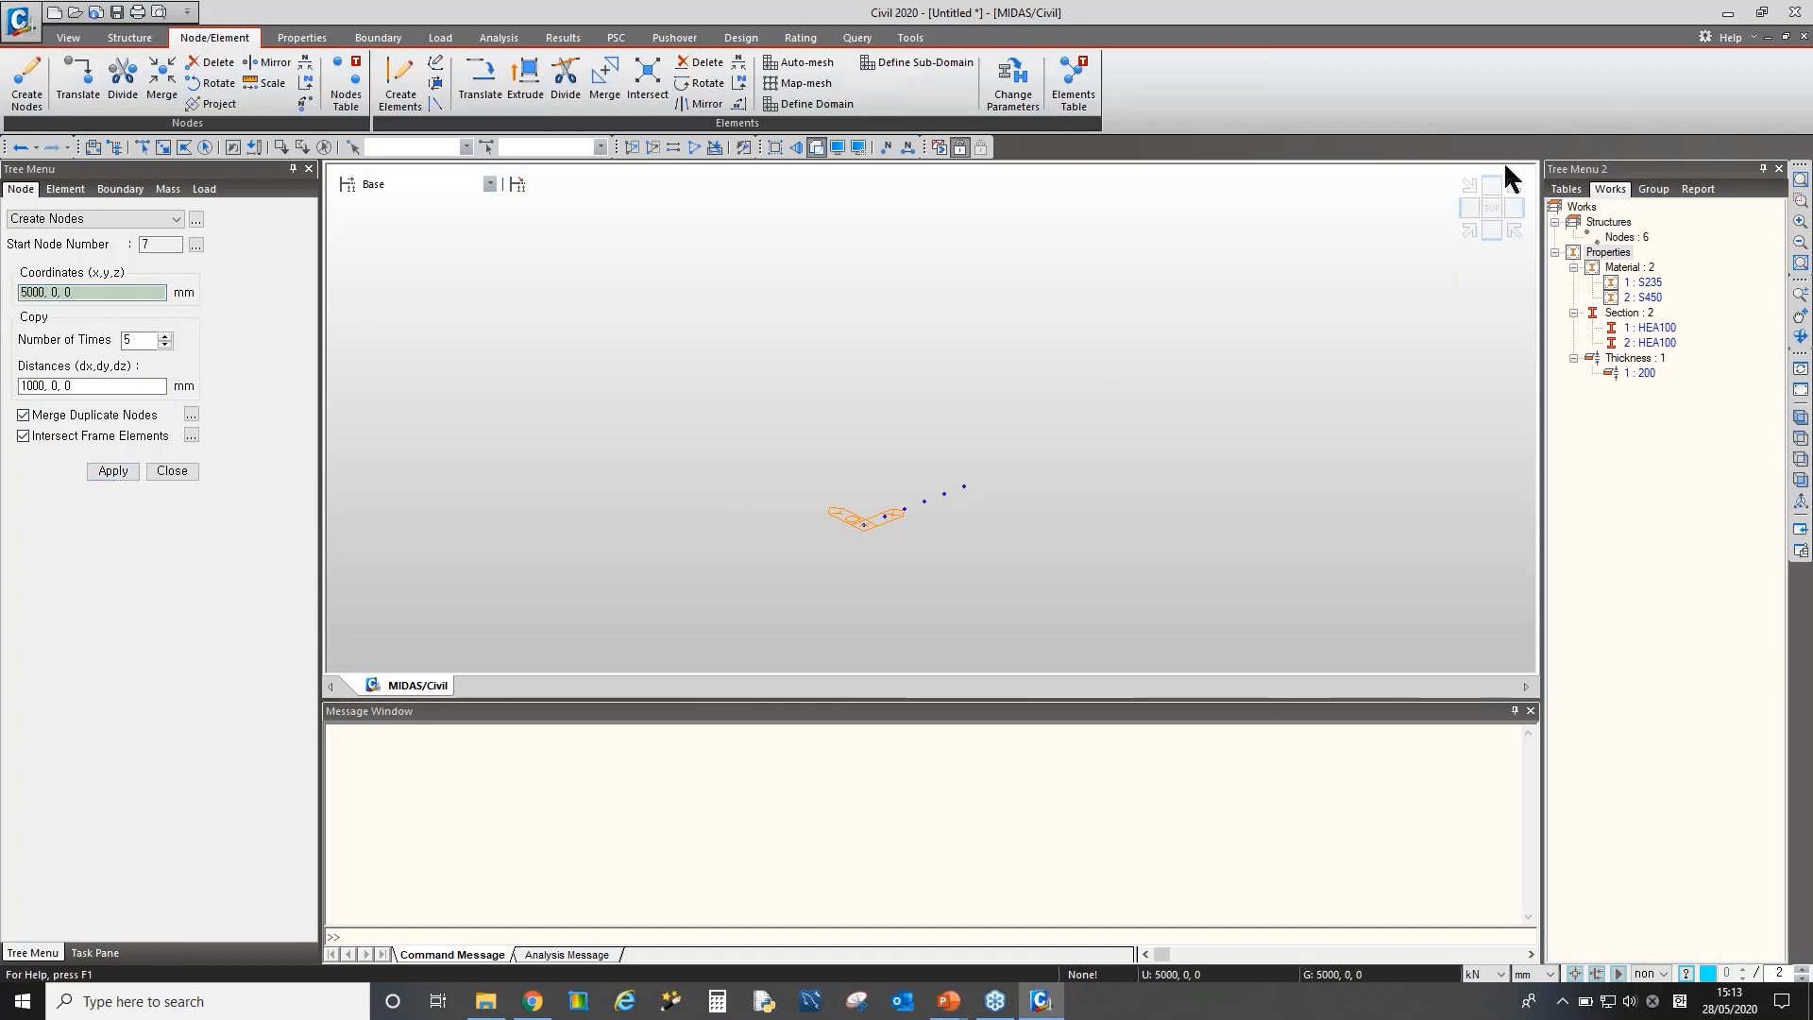
Query the first and last nodes of the row to read their coordinates and the distance between them
{"action": "scroll", "coordinate": [911, 510], "scroll_direction": "up", "scroll_amount": 8}
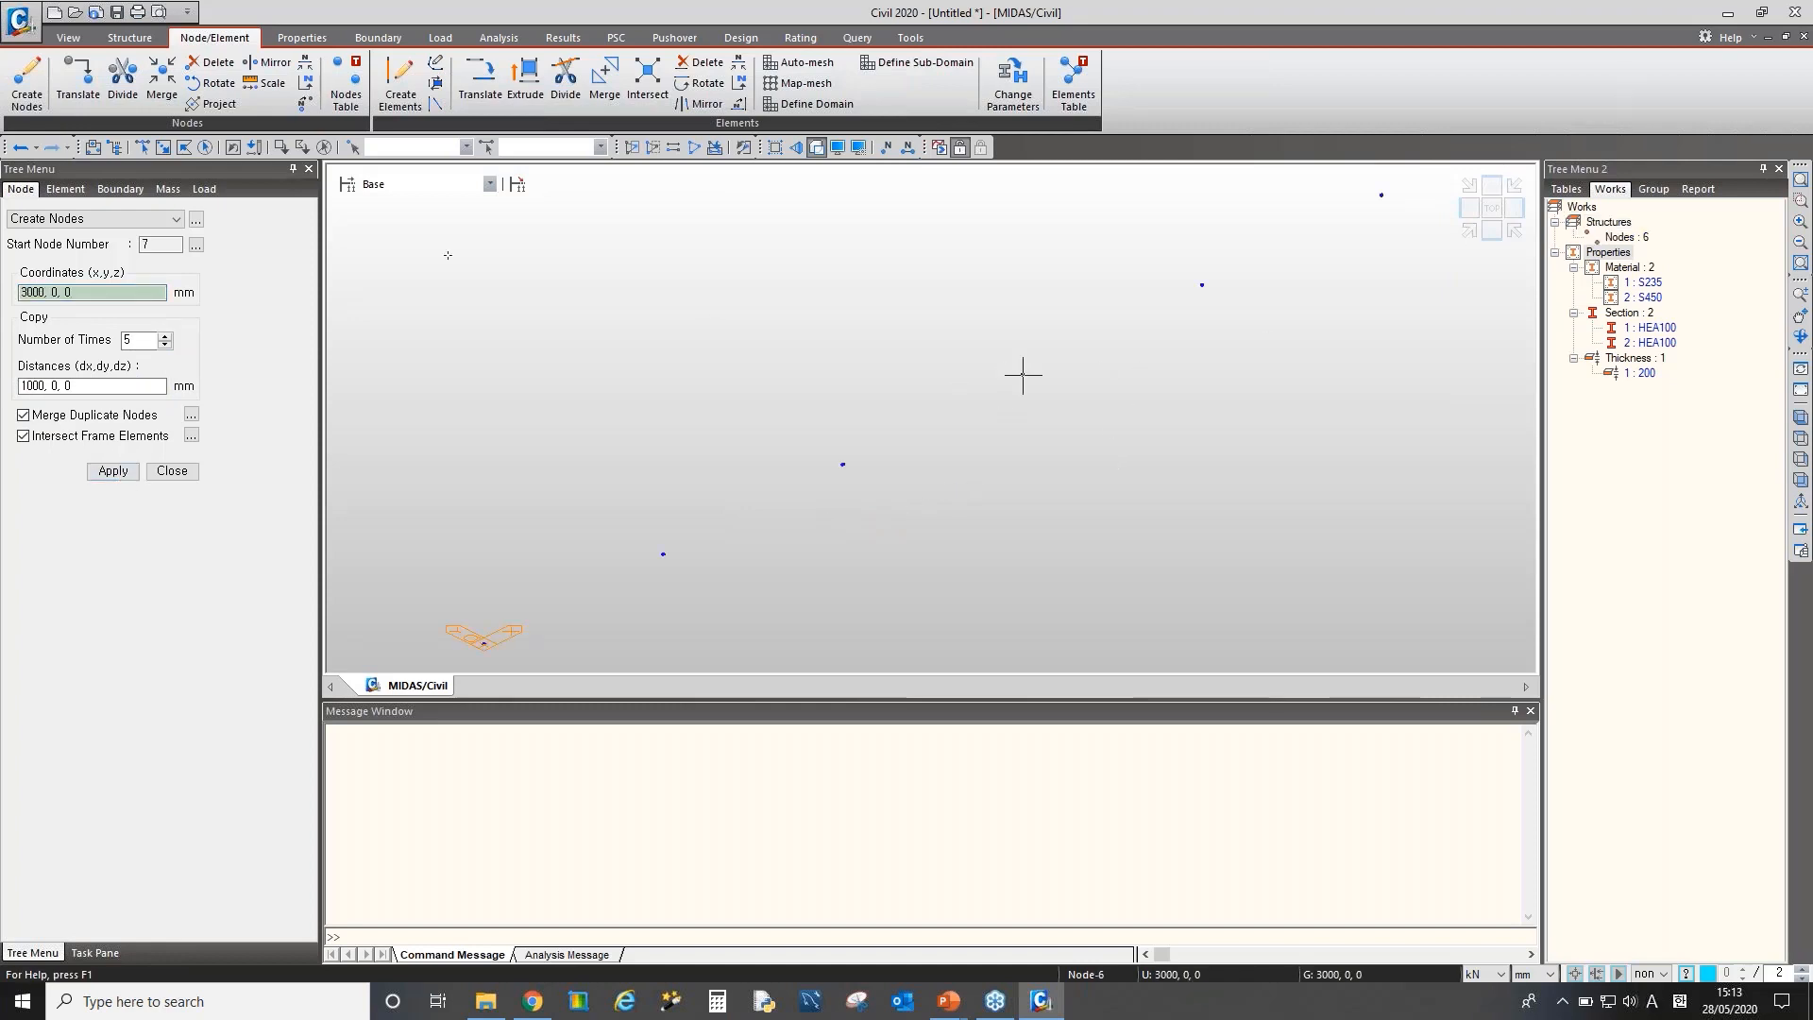
{"action": "left_click", "coordinate": [855, 40]}
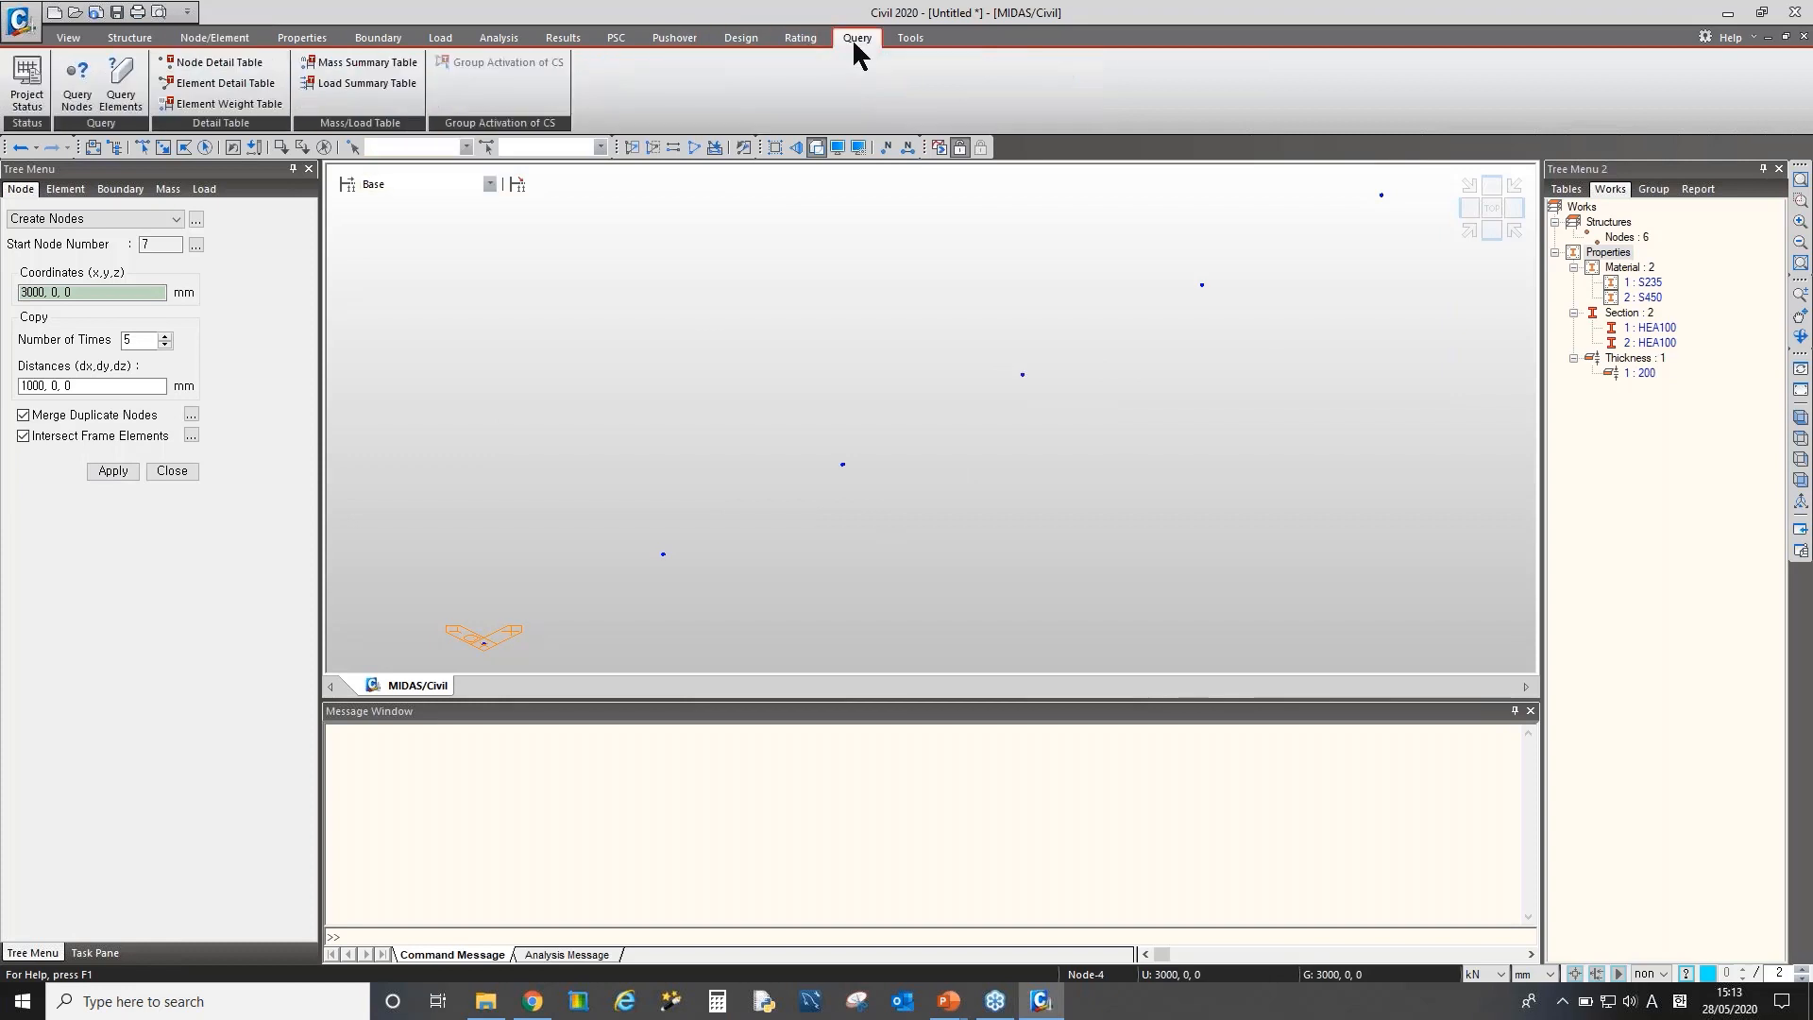
{"action": "left_click", "coordinate": [74, 106]}
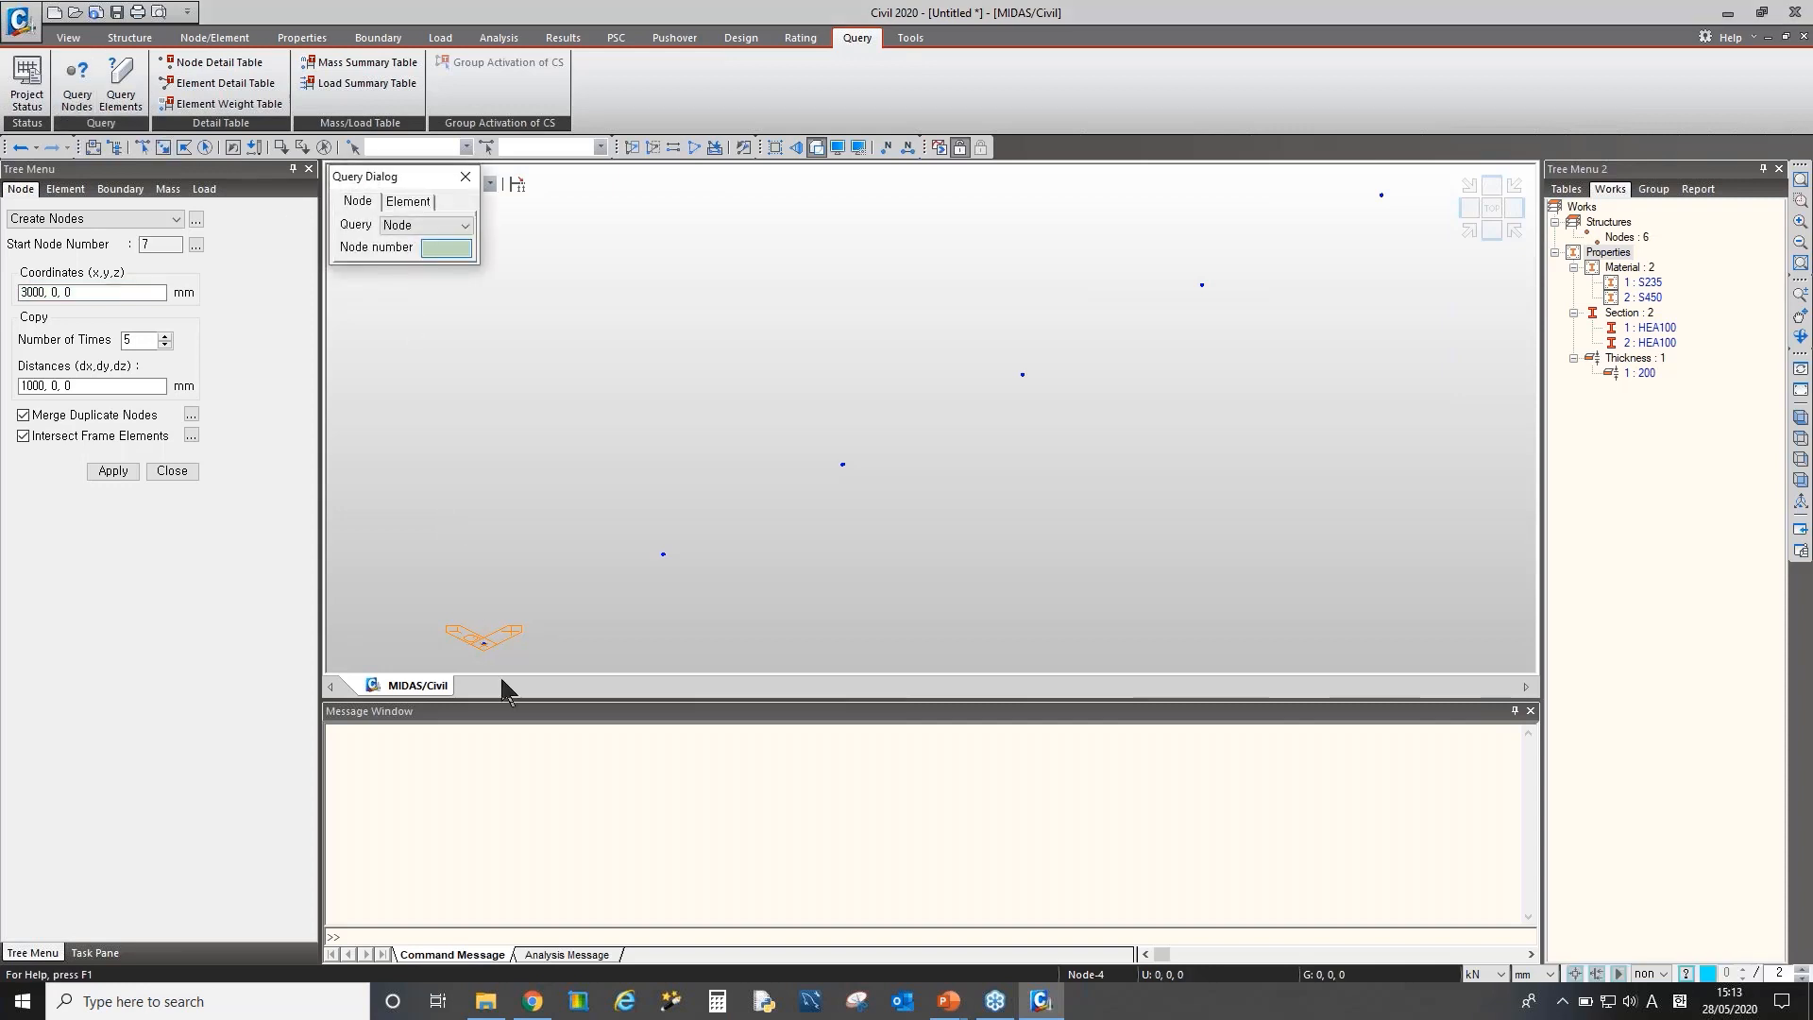
{"action": "left_click", "coordinate": [484, 641]}
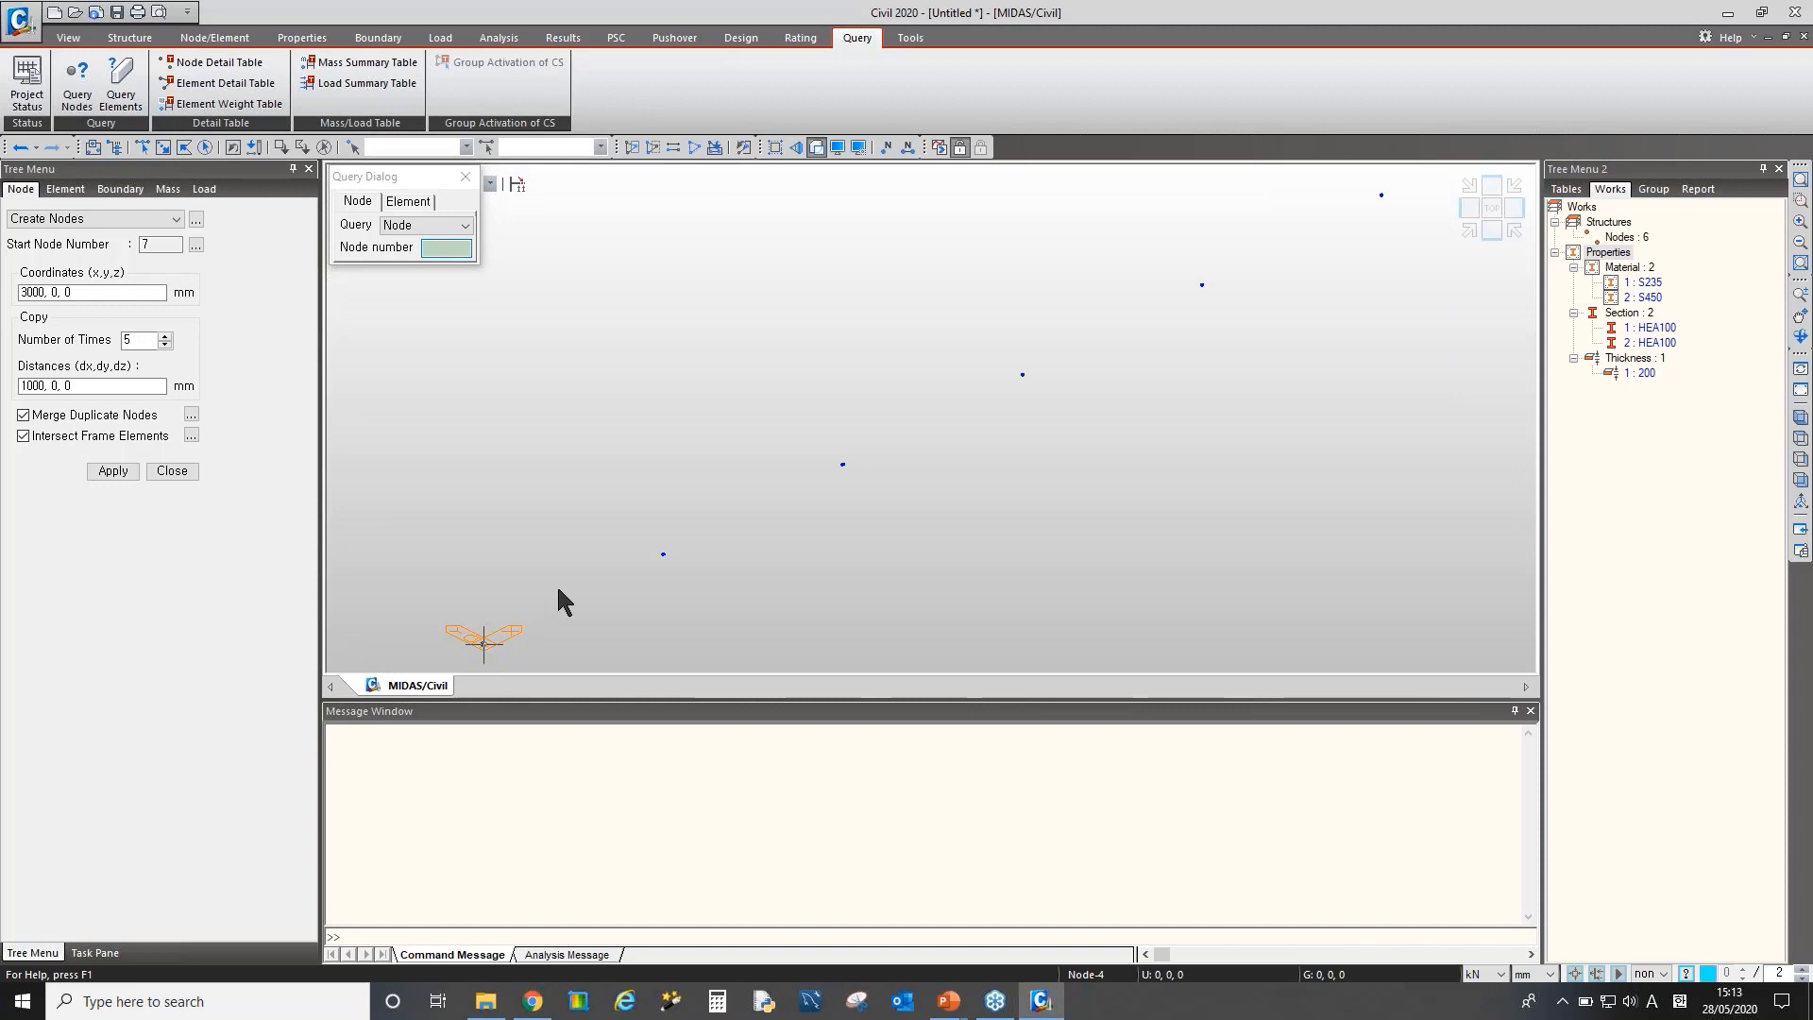
{"action": "left_click", "coordinate": [1384, 201]}
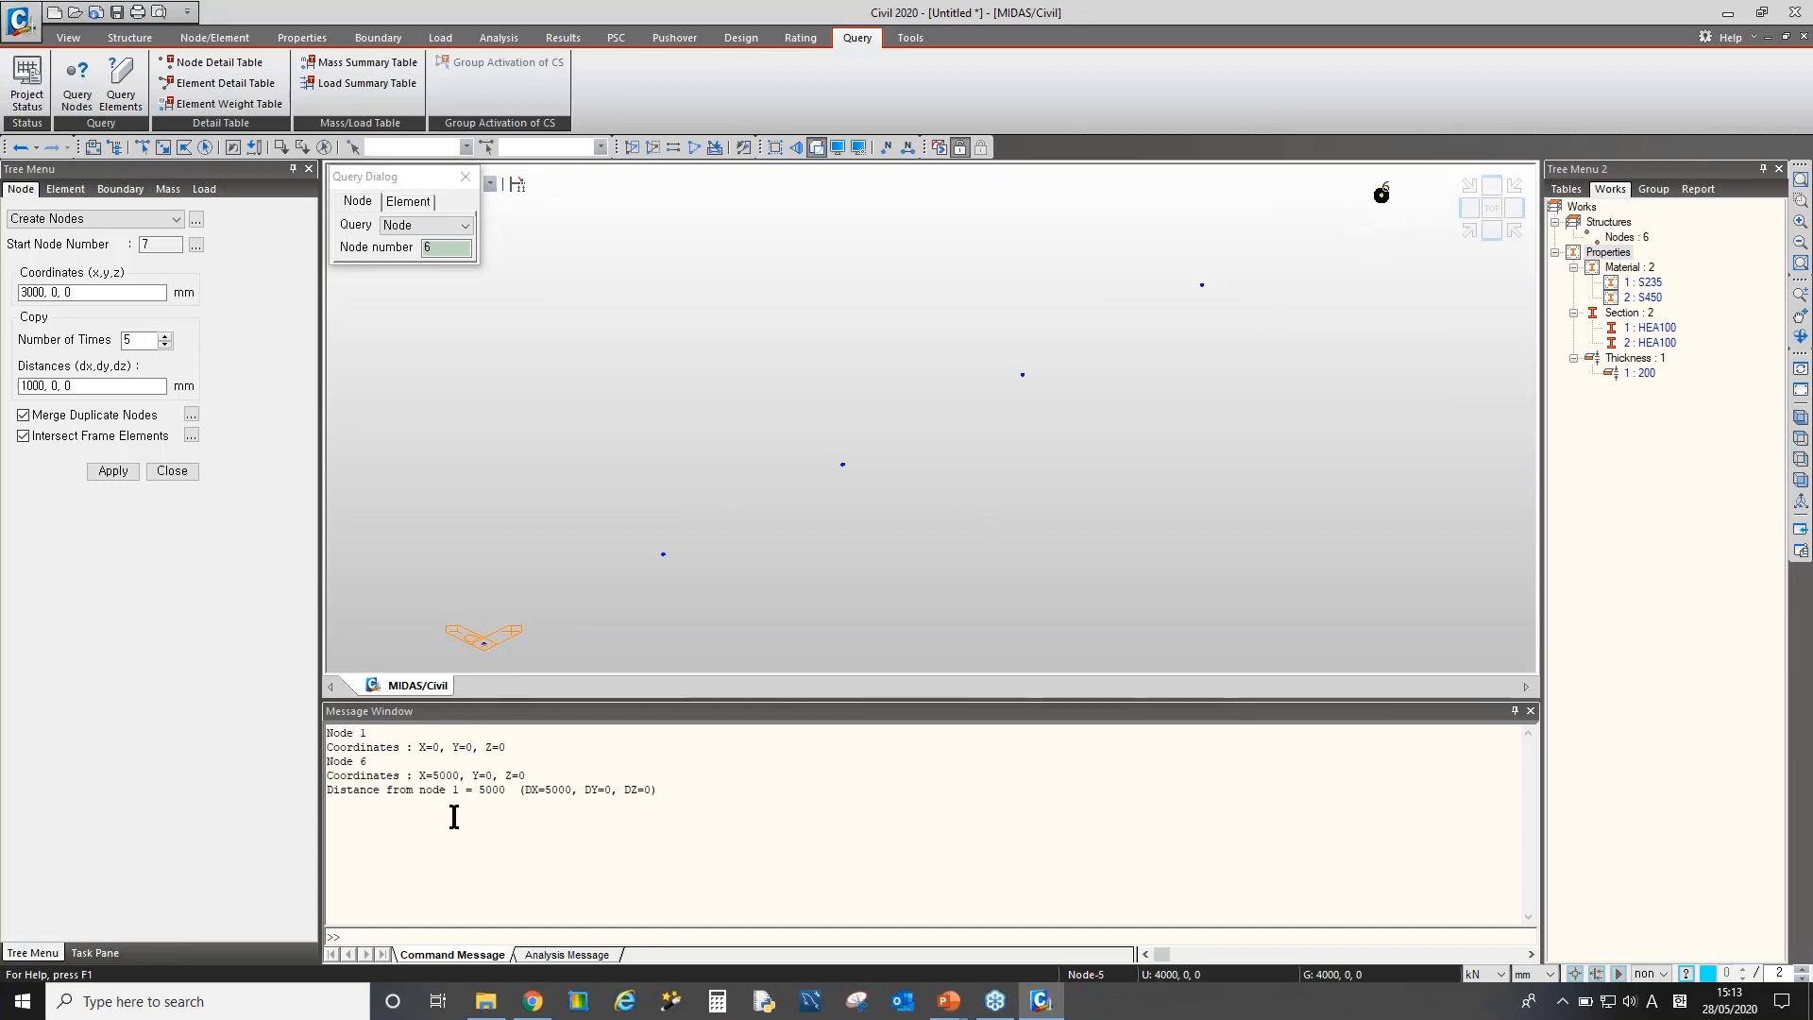
{"action": "left_click_drag", "start_coordinate": [476, 791], "coordinate": [550, 780]}
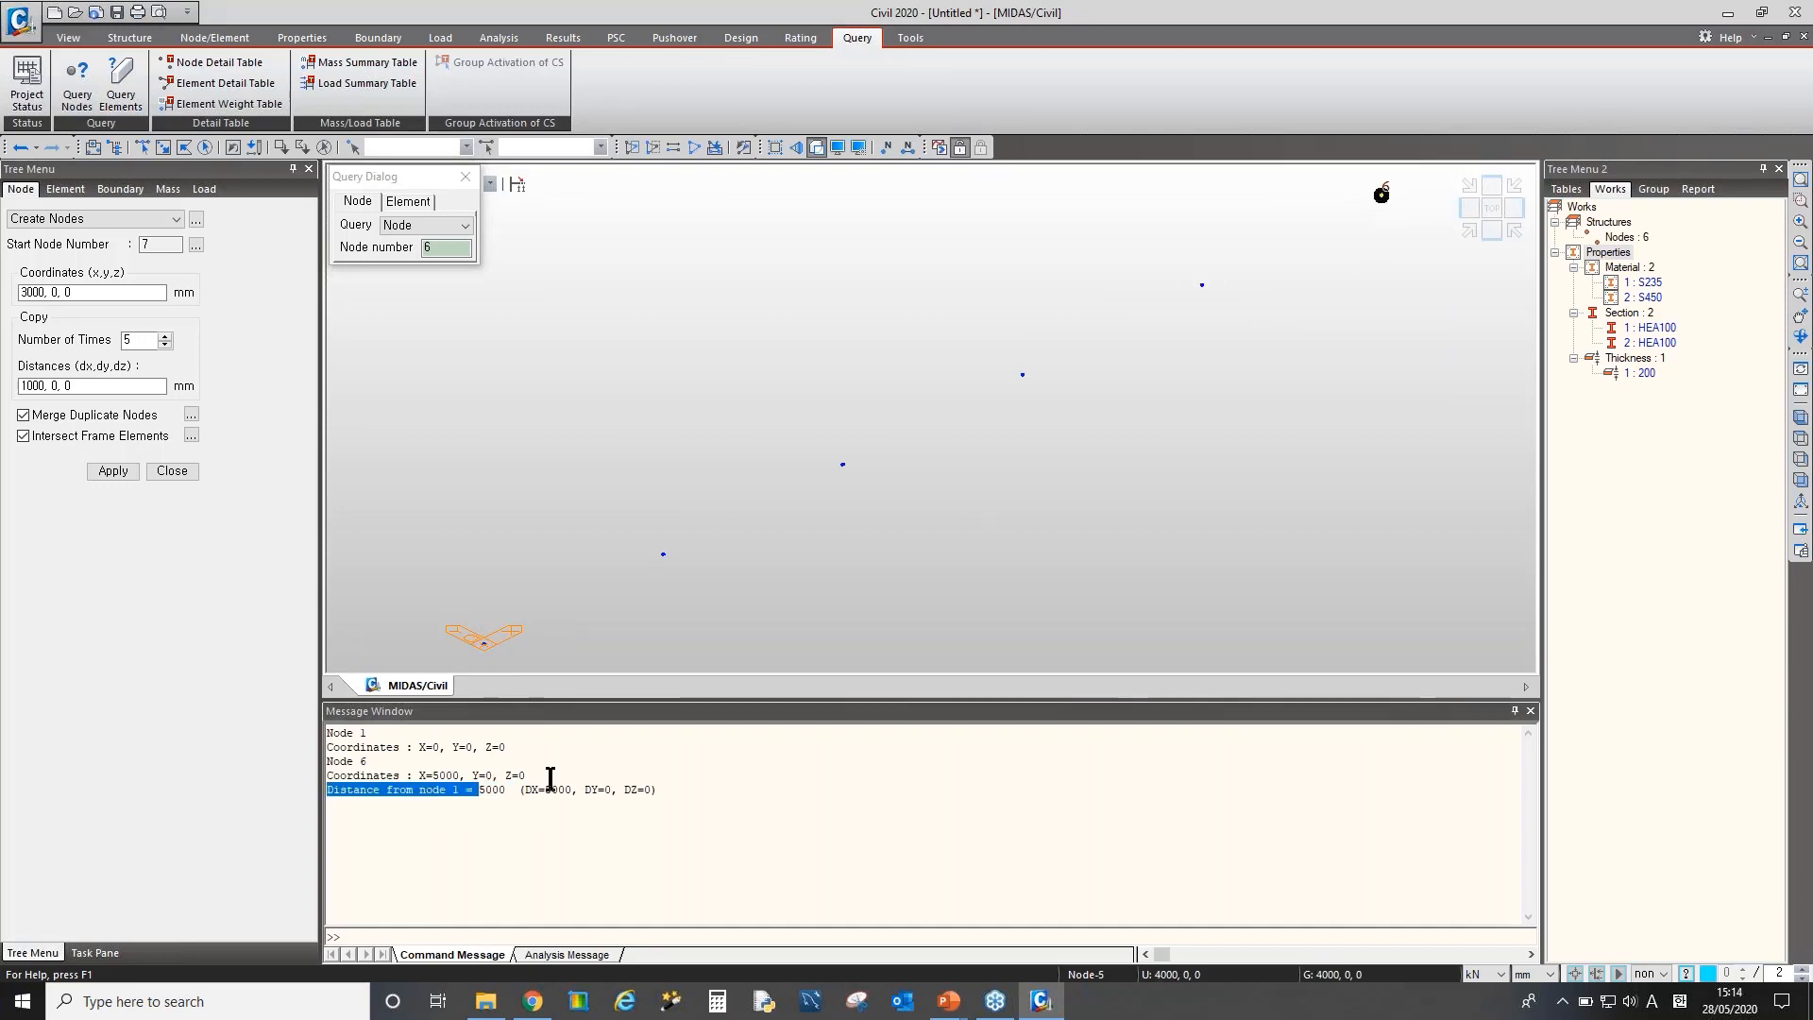
{"action": "left_click", "coordinate": [506, 799]}
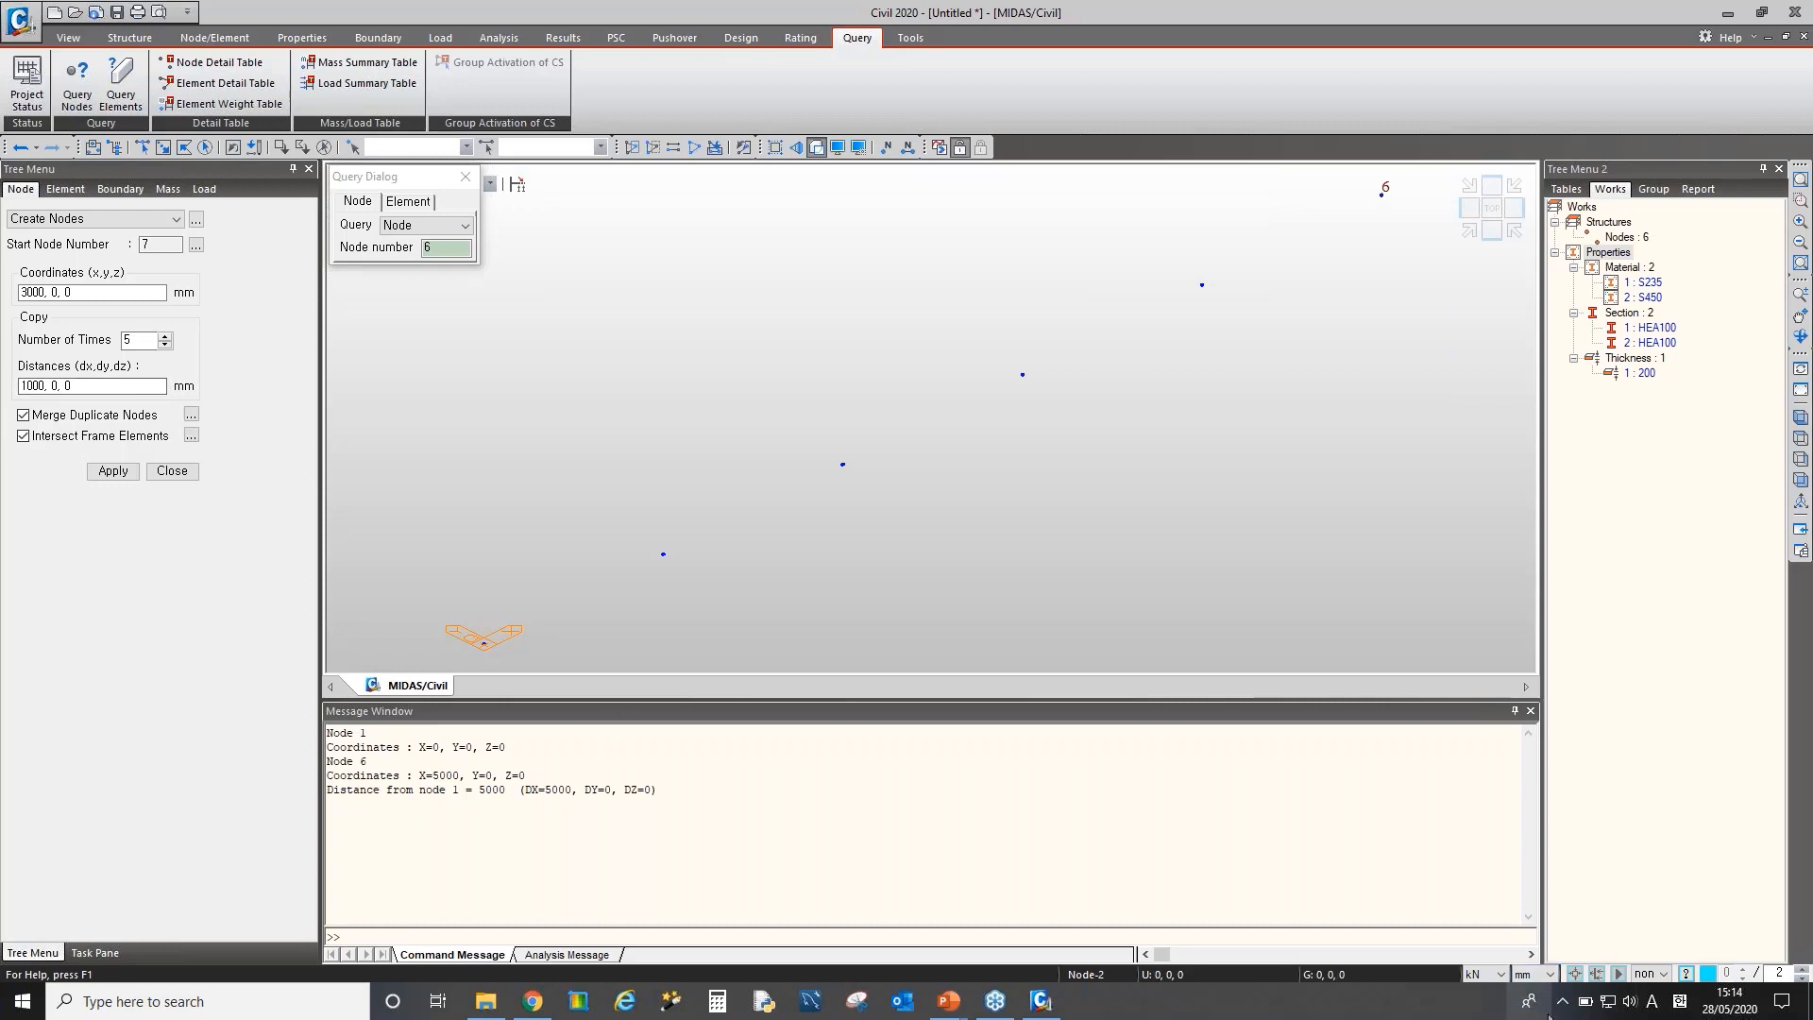
Change the length unit to m and copy all nodes of the row 5 times at an equal distance of 0, 1, 0 m
{"action": "left_click", "coordinate": [1534, 974]}
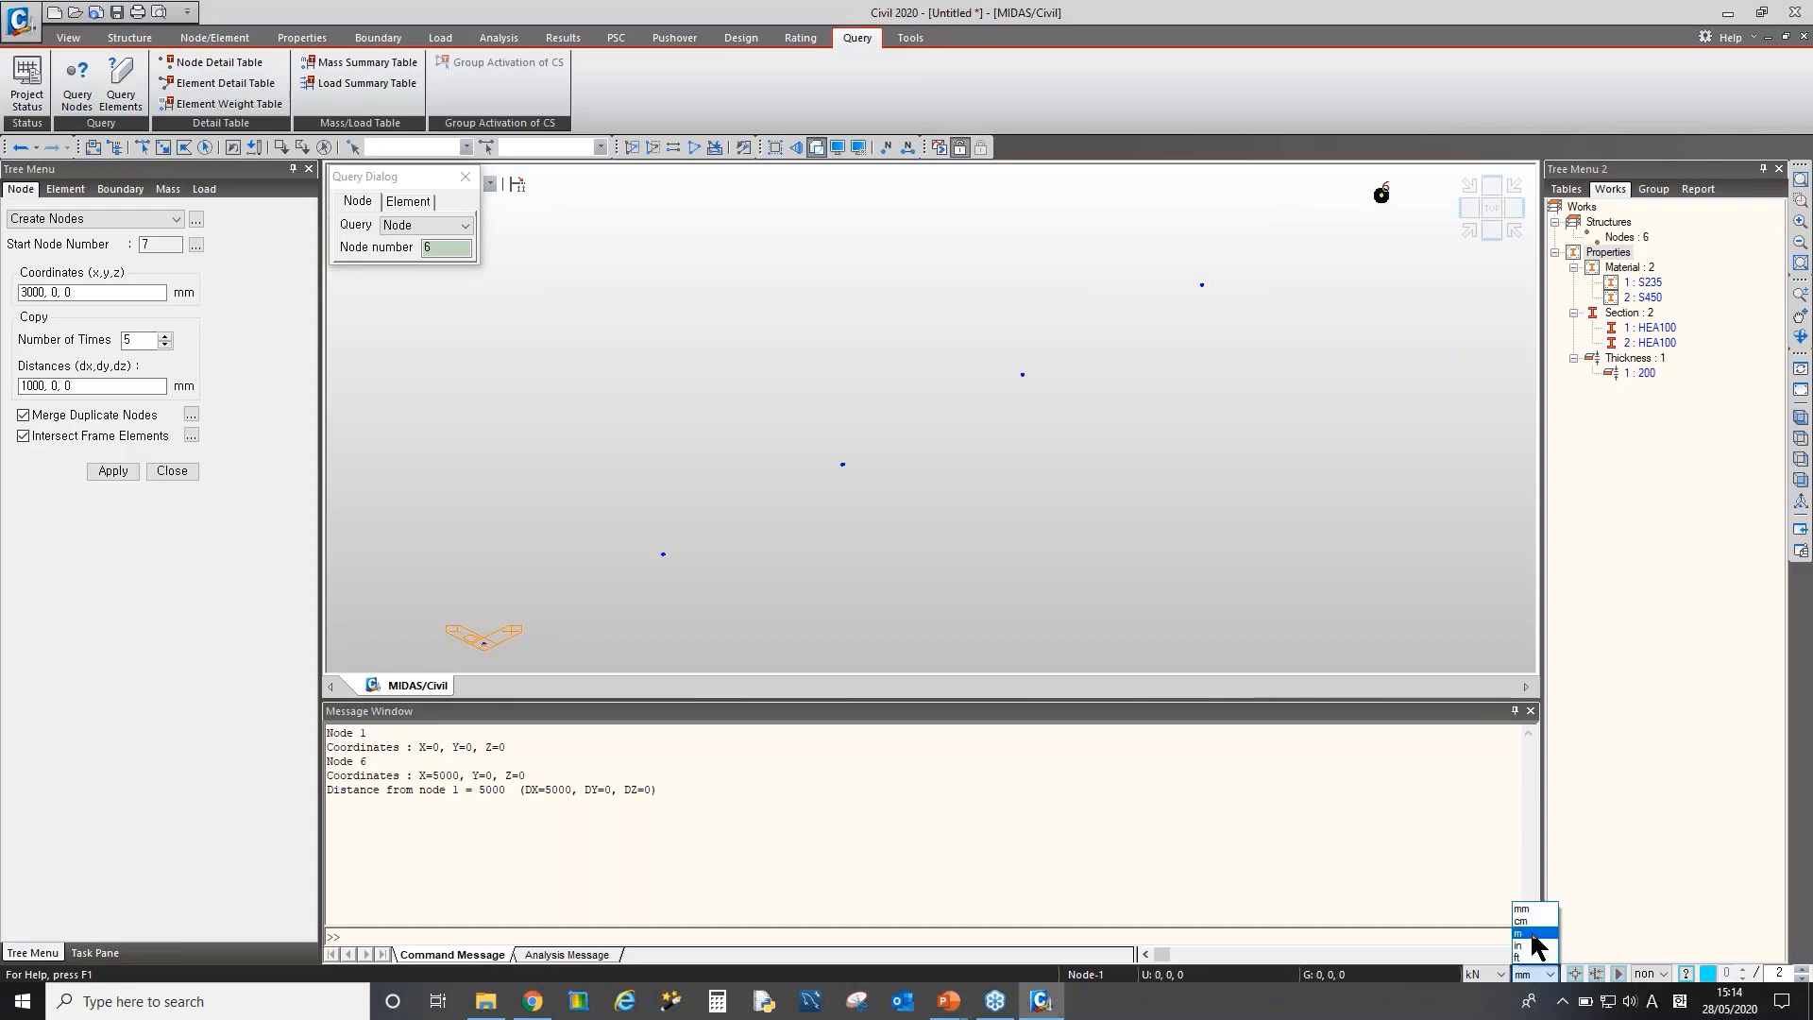
{"action": "left_click", "coordinate": [1532, 934]}
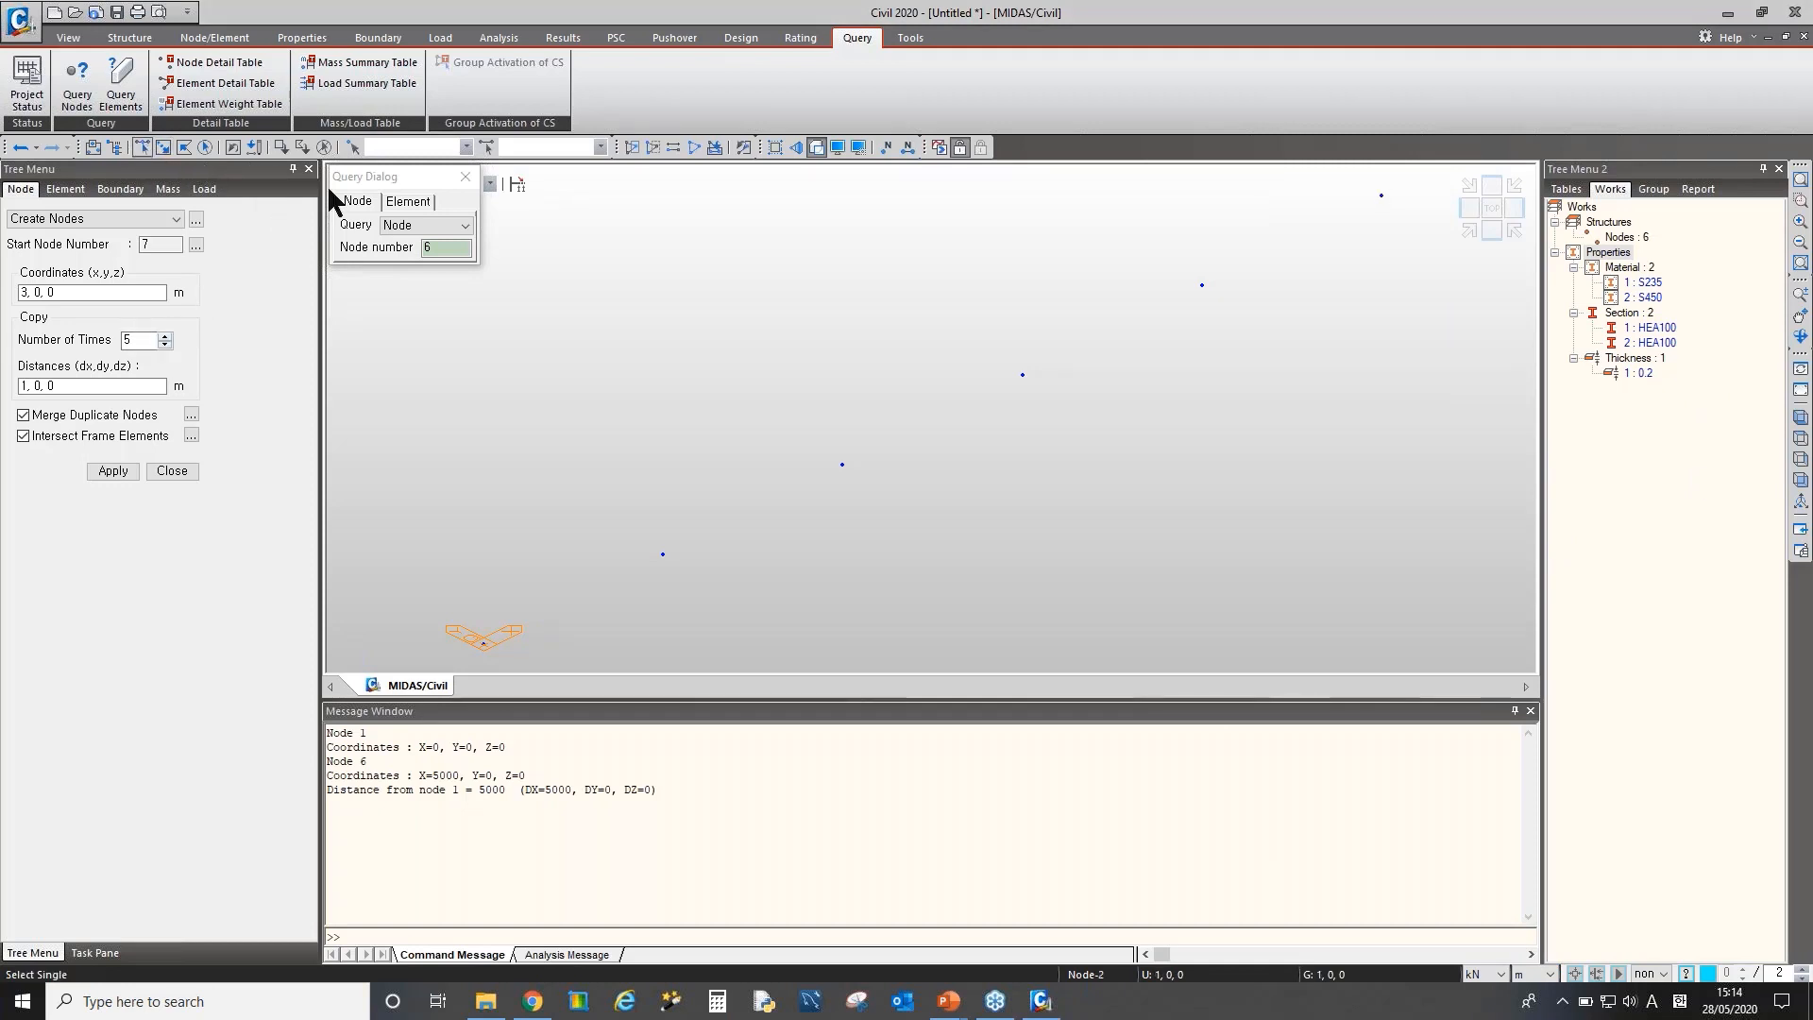
{"action": "left_click", "coordinate": [215, 37]}
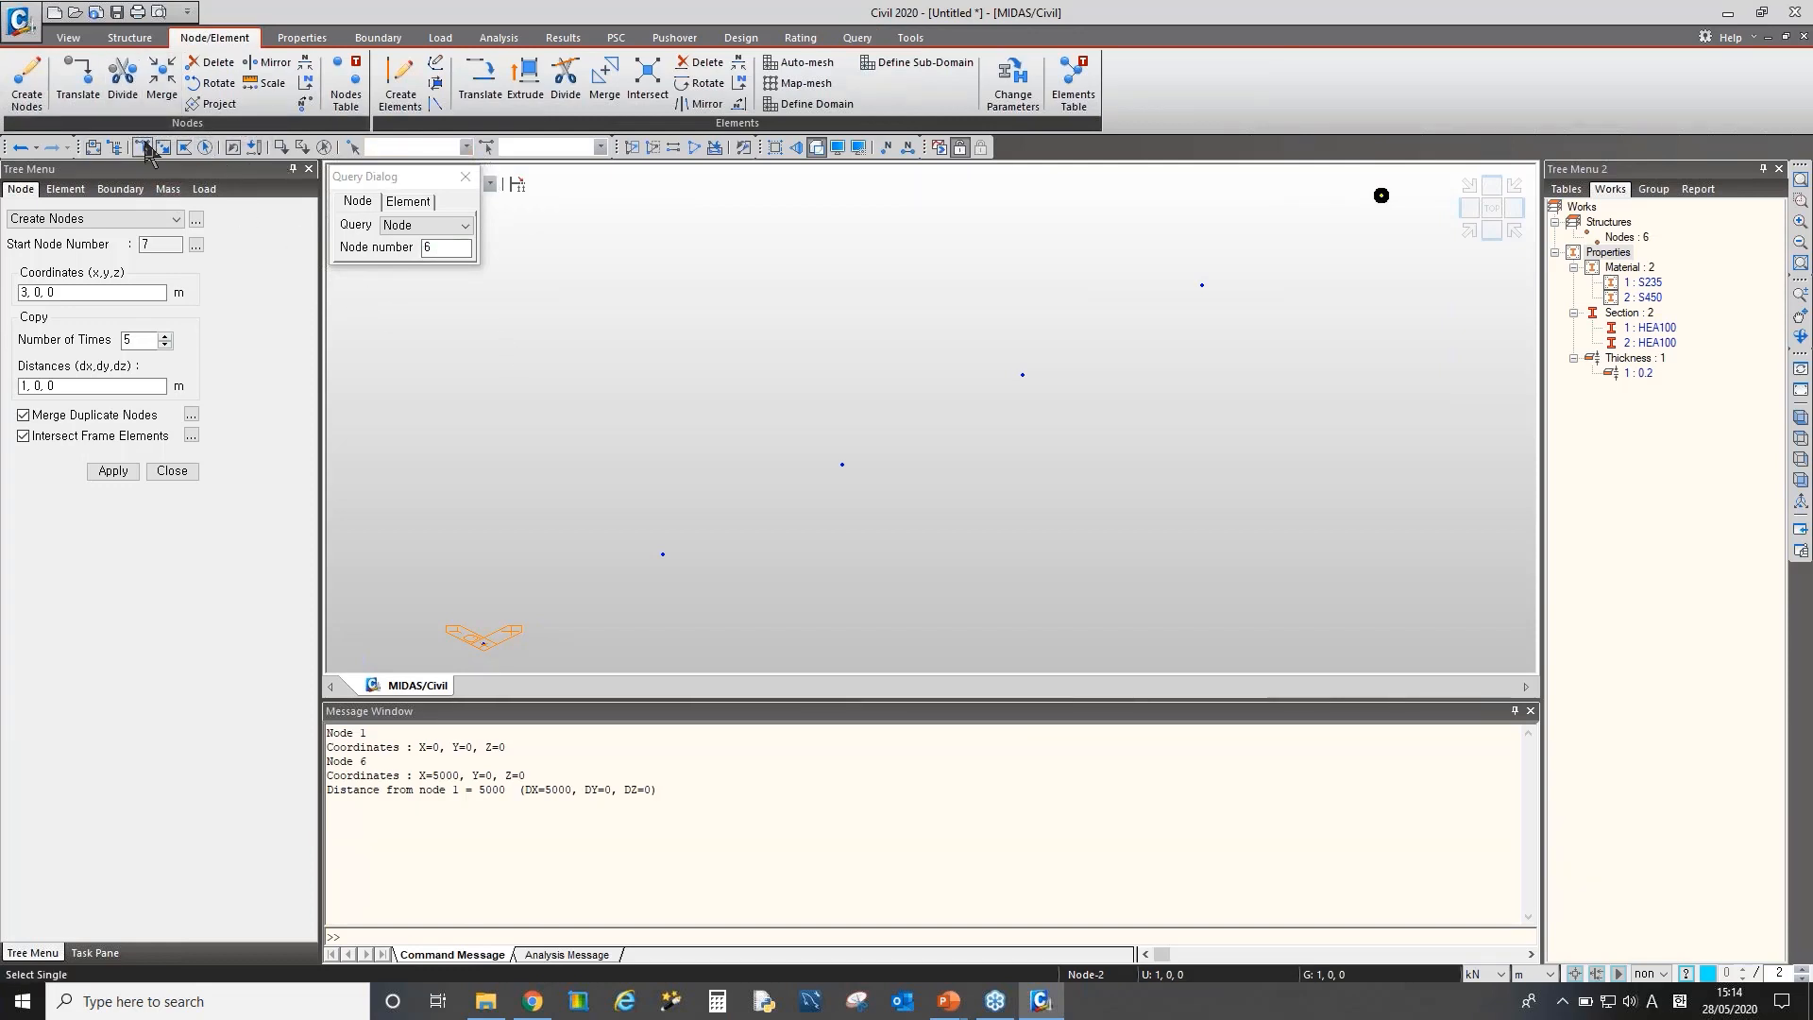
{"action": "left_click", "coordinate": [206, 149]}
{"action": "middle_click_drag", "start_coordinate": [756, 428], "coordinate": [763, 508]}
{"action": "scroll", "coordinate": [763, 510], "scroll_direction": "down", "scroll_amount": 3}
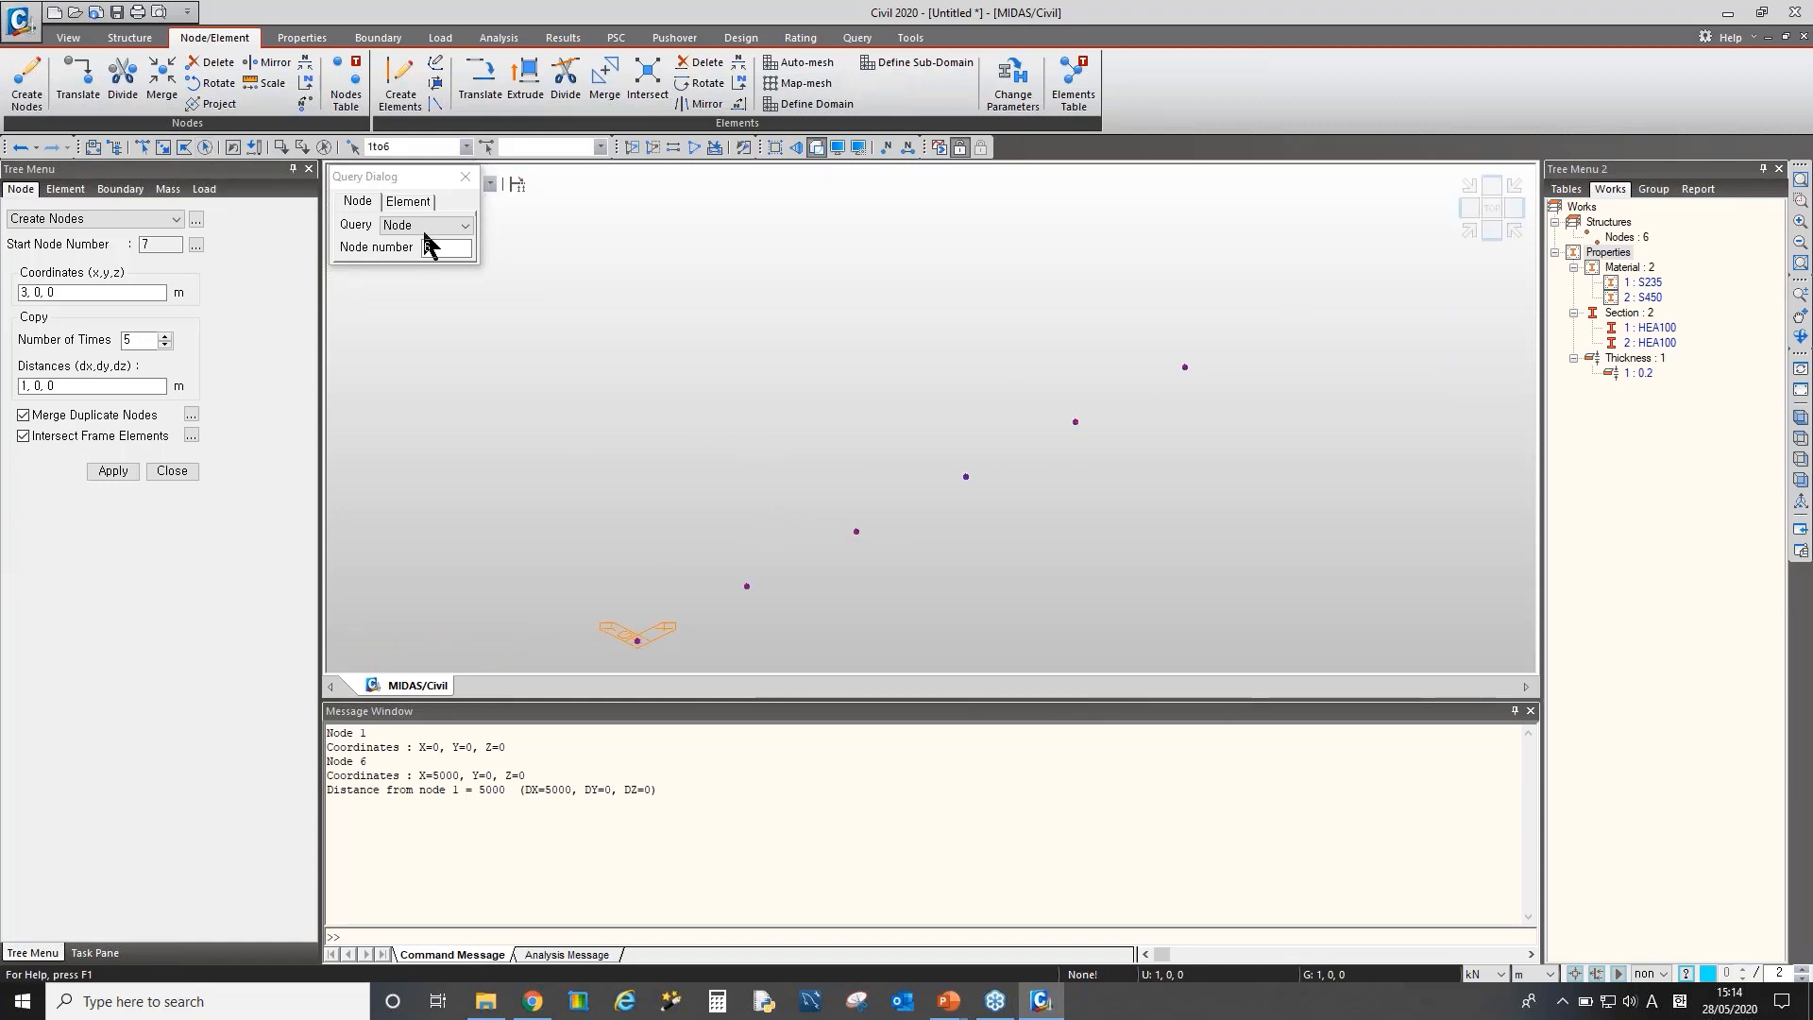
{"action": "left_click", "coordinate": [448, 177]}
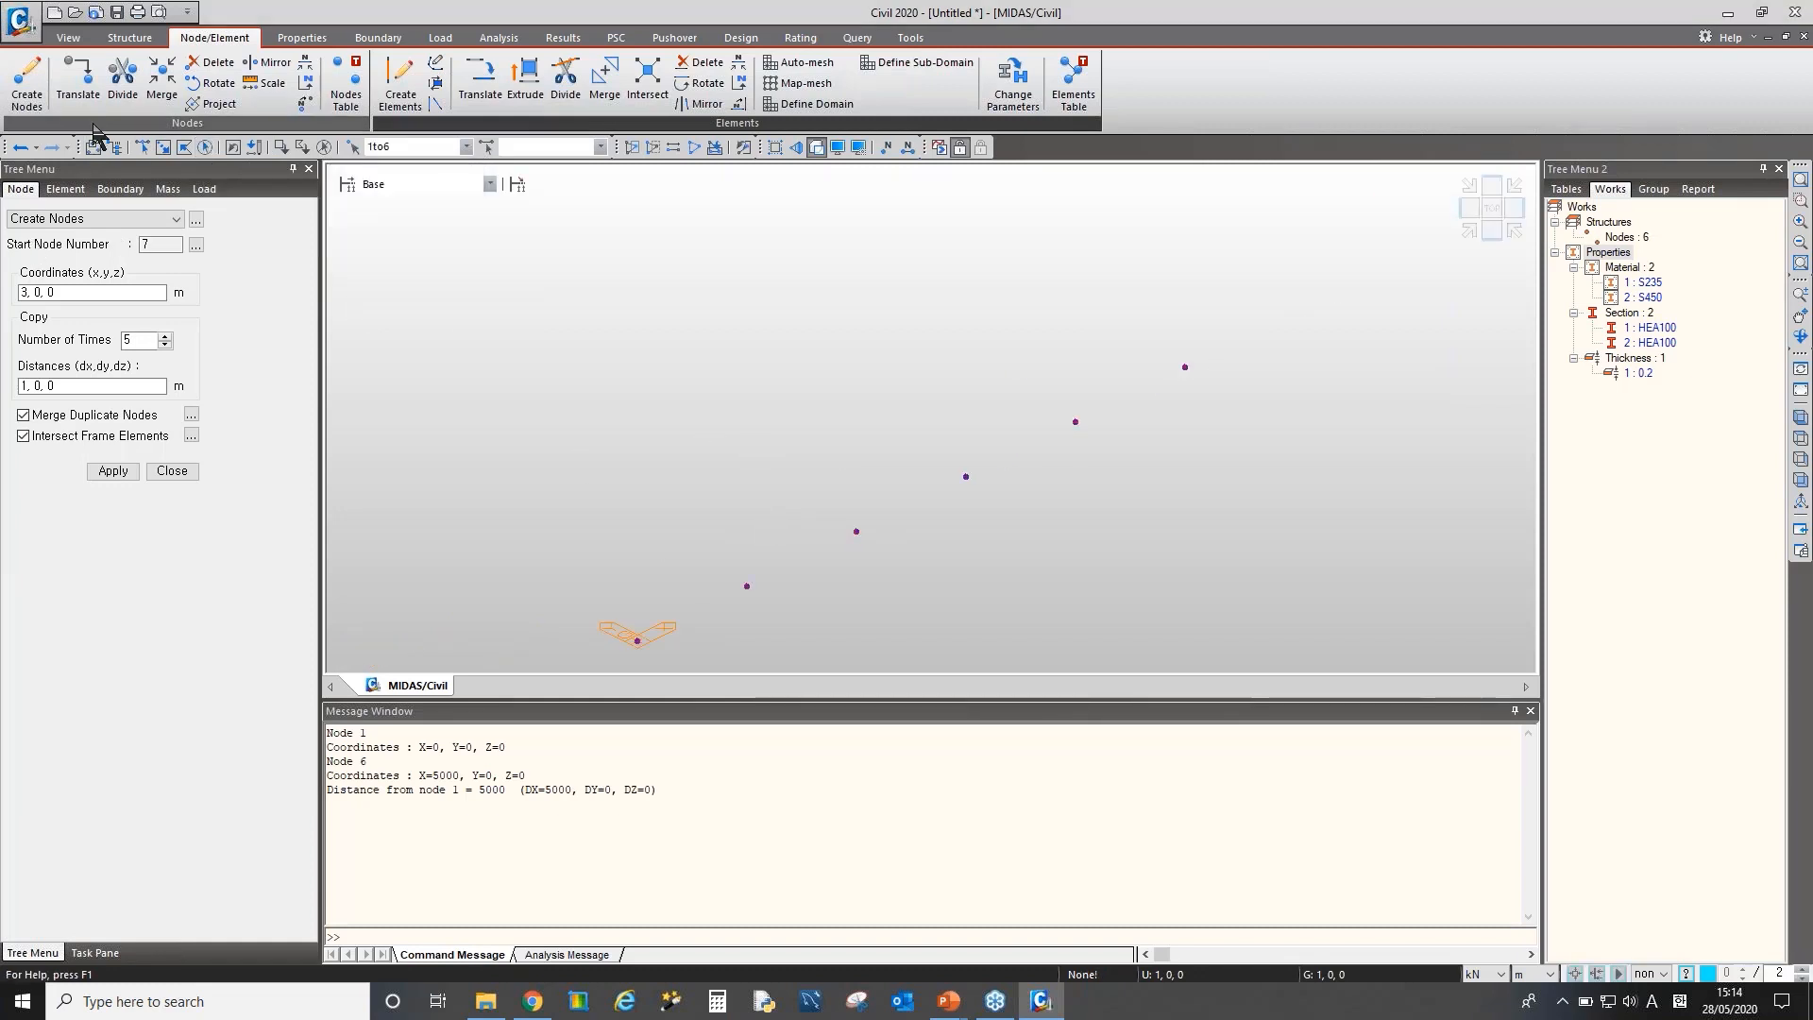
{"action": "left_click", "coordinate": [73, 83]}
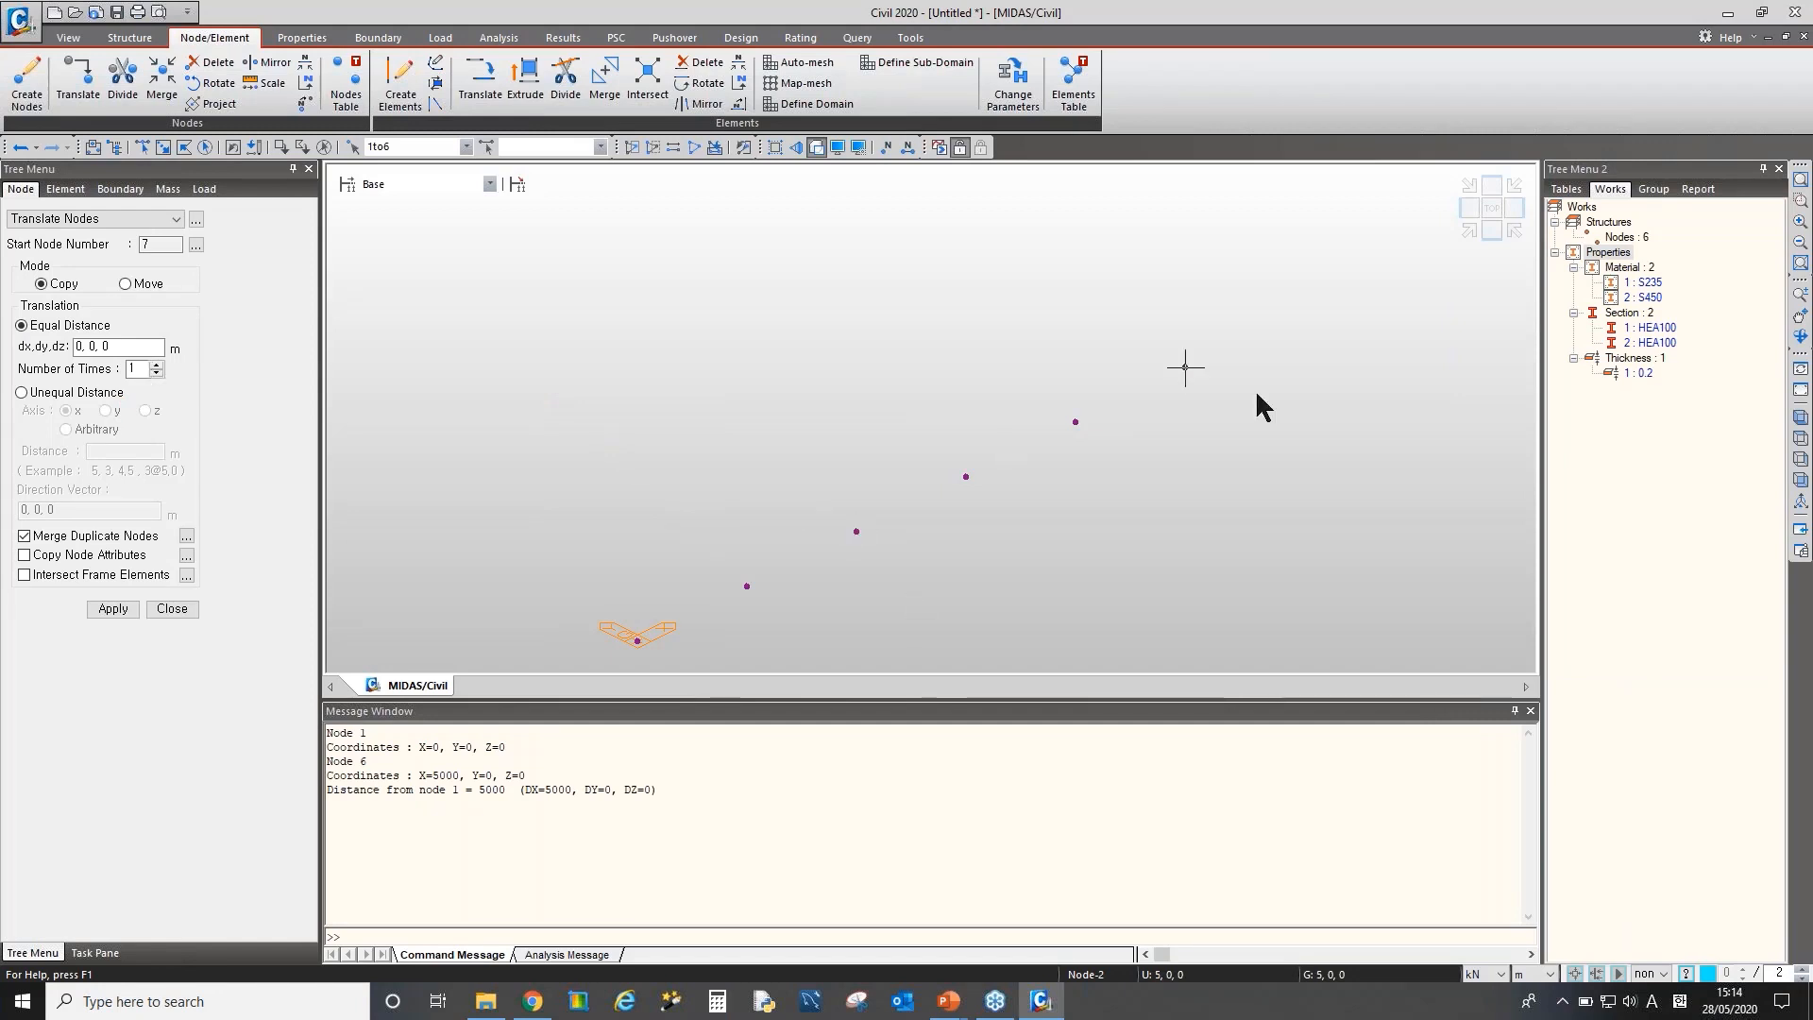
{"action": "left_click", "coordinate": [158, 365]}
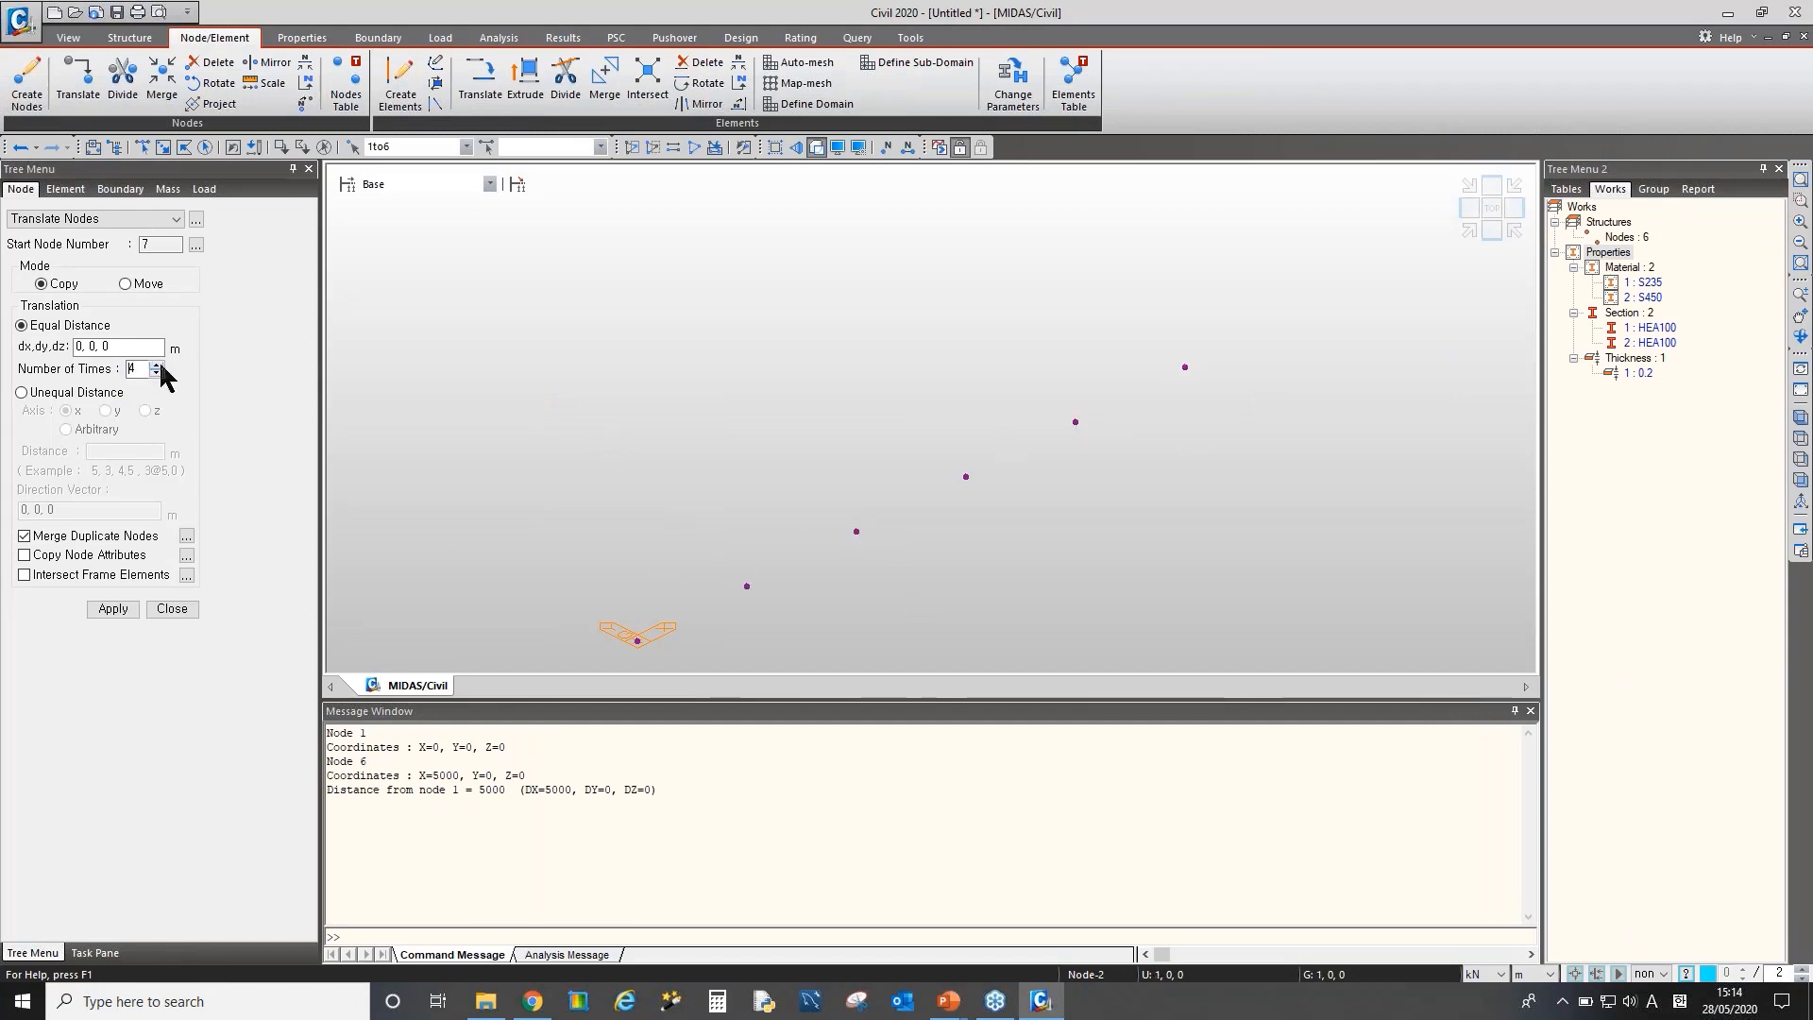
{"action": "left_click", "coordinate": [158, 366]}
{"action": "left_click", "coordinate": [91, 347]}
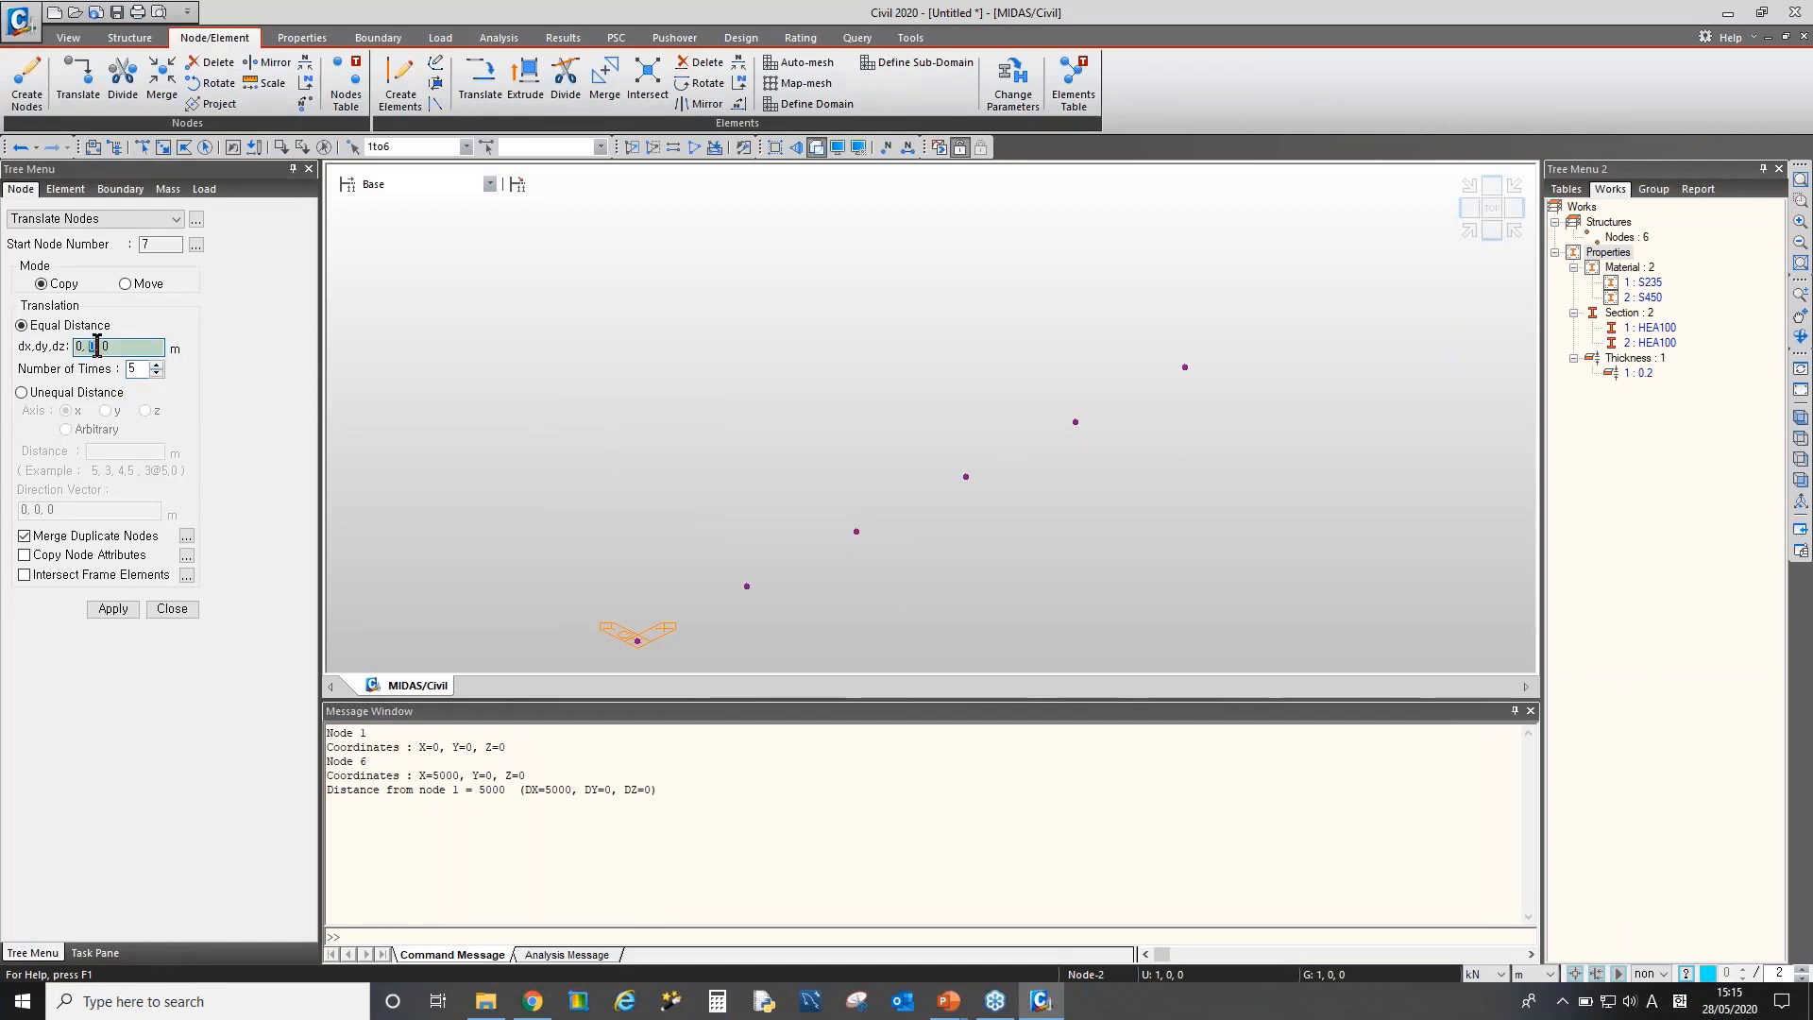
{"action": "type", "text": "0, 1, 0"}
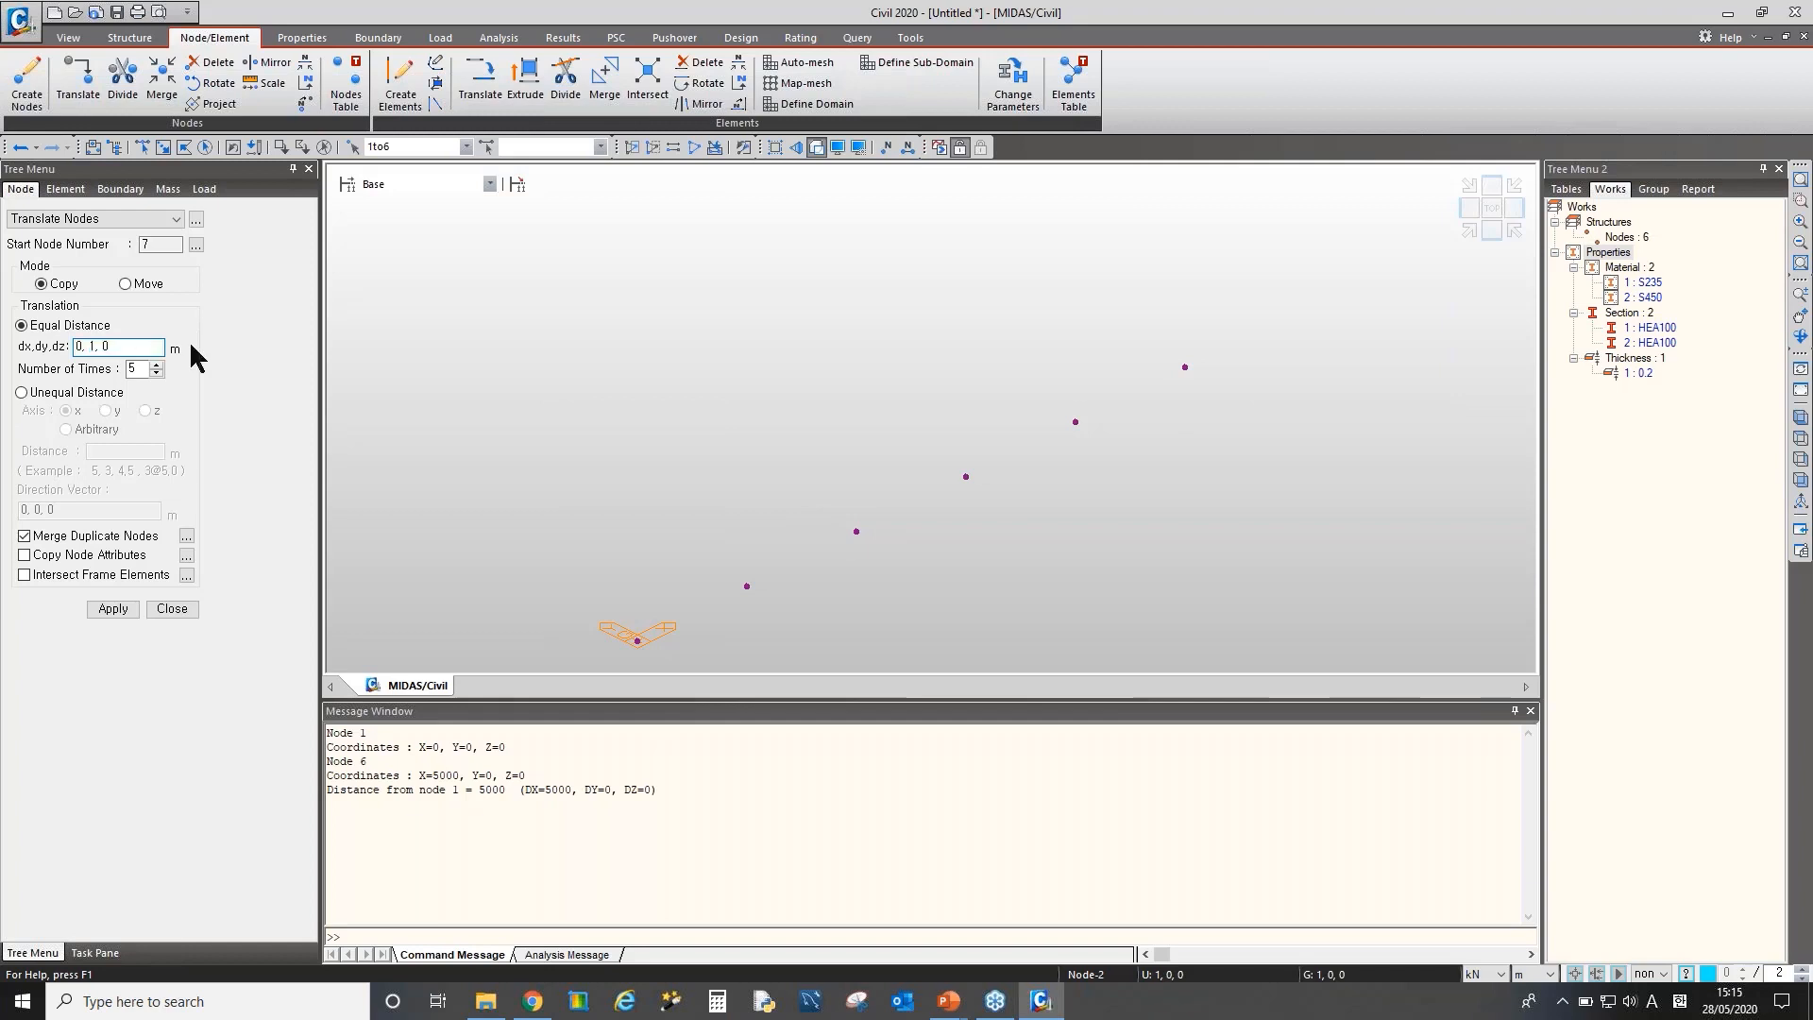
{"action": "left_click", "coordinate": [113, 608]}
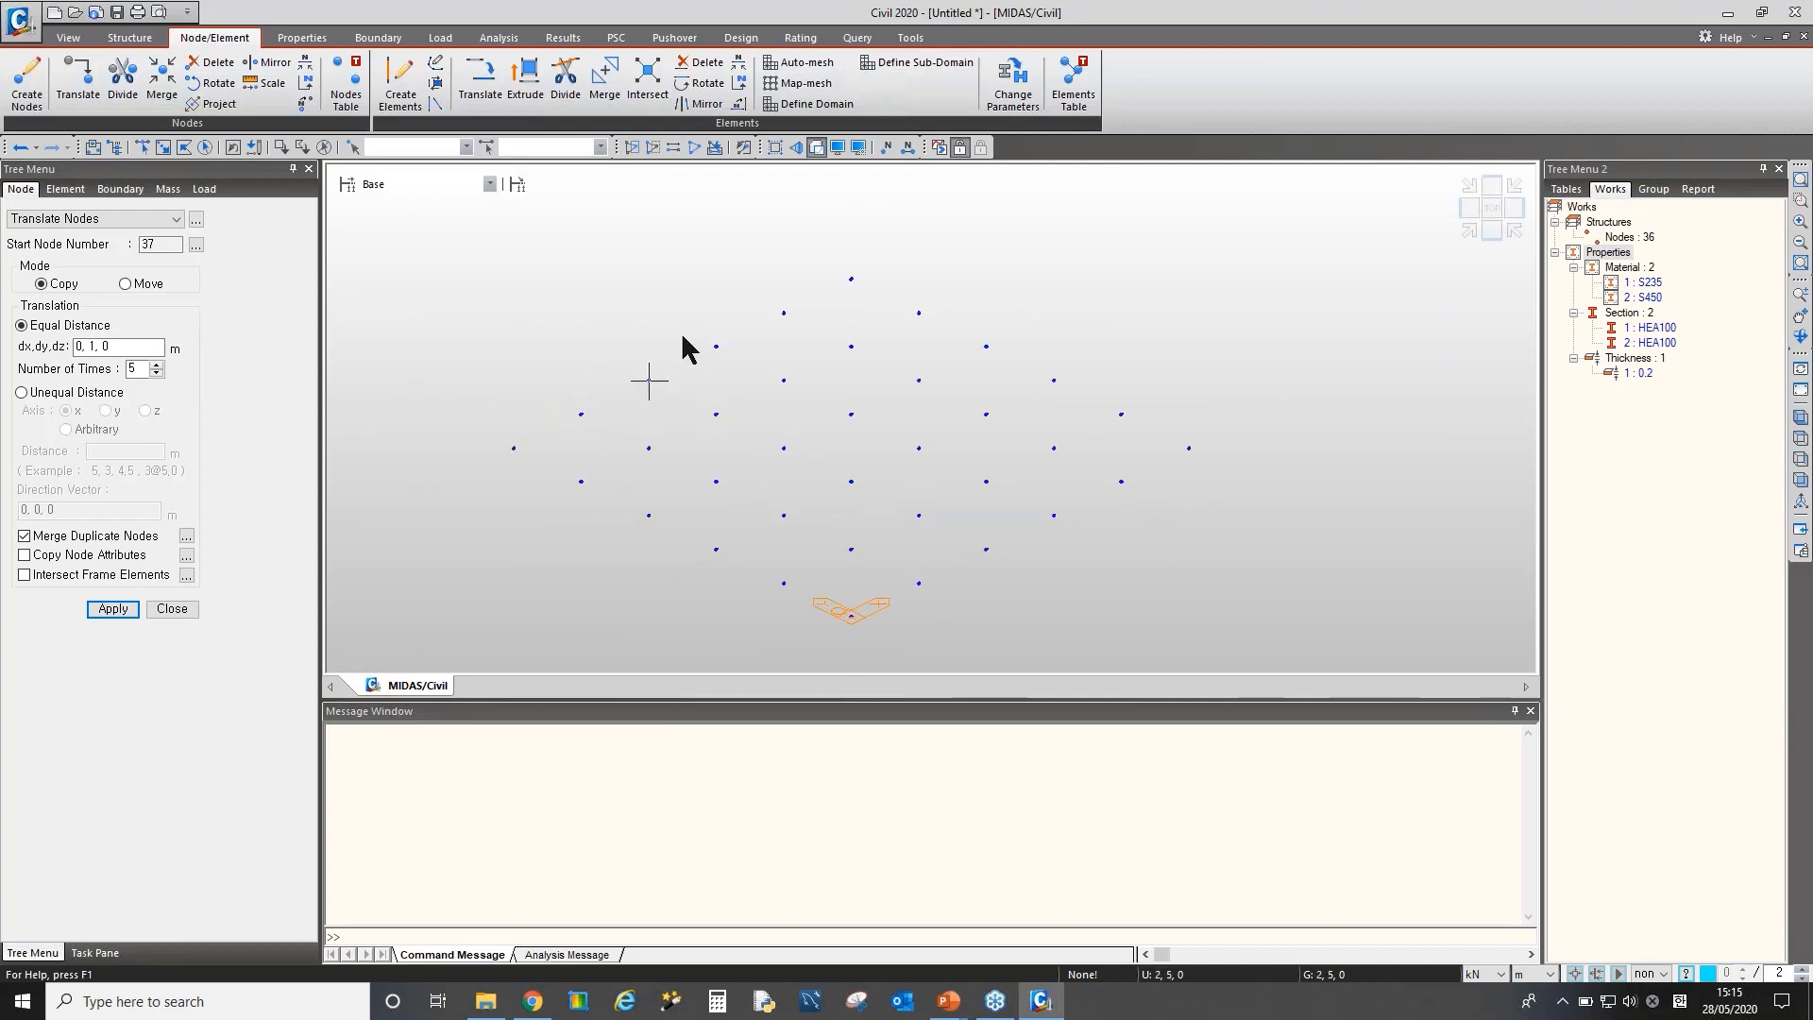
Create a general beam with material 1: S235 and section 1: HEA100 from node 1 at the origin to node 31
{"action": "left_click", "coordinate": [390, 112]}
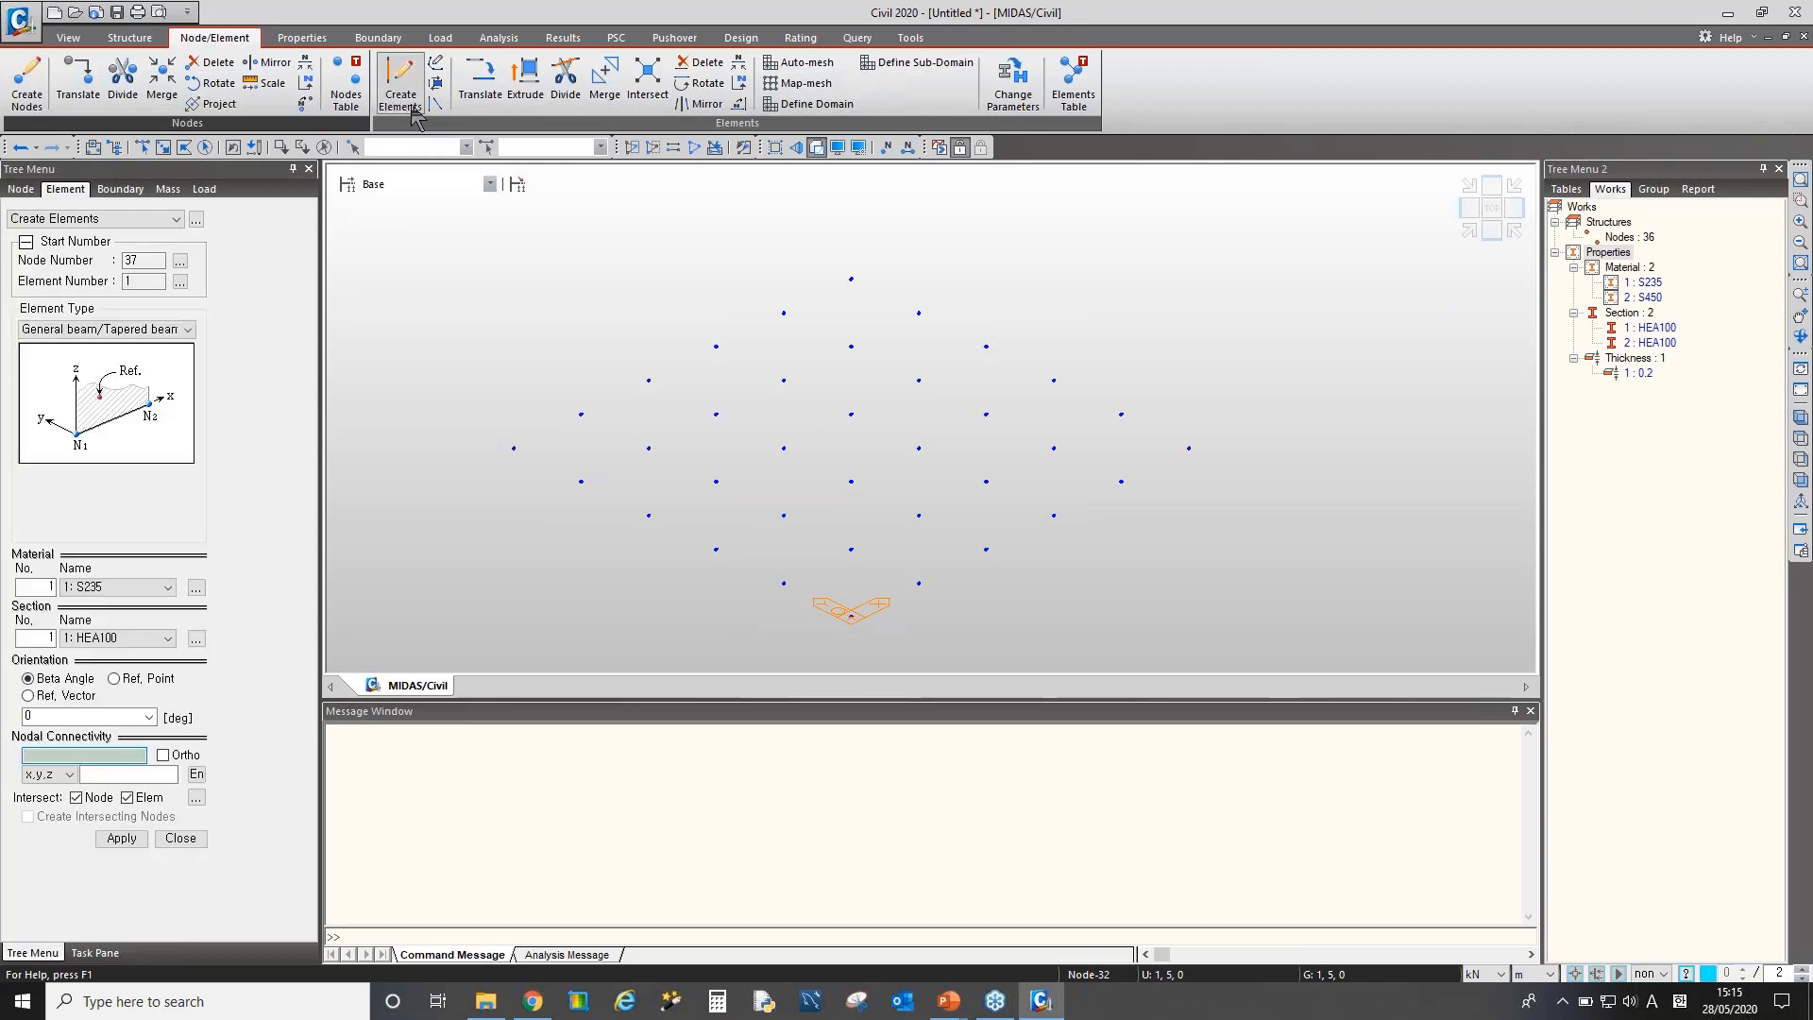
{"action": "left_click", "coordinate": [182, 330]}
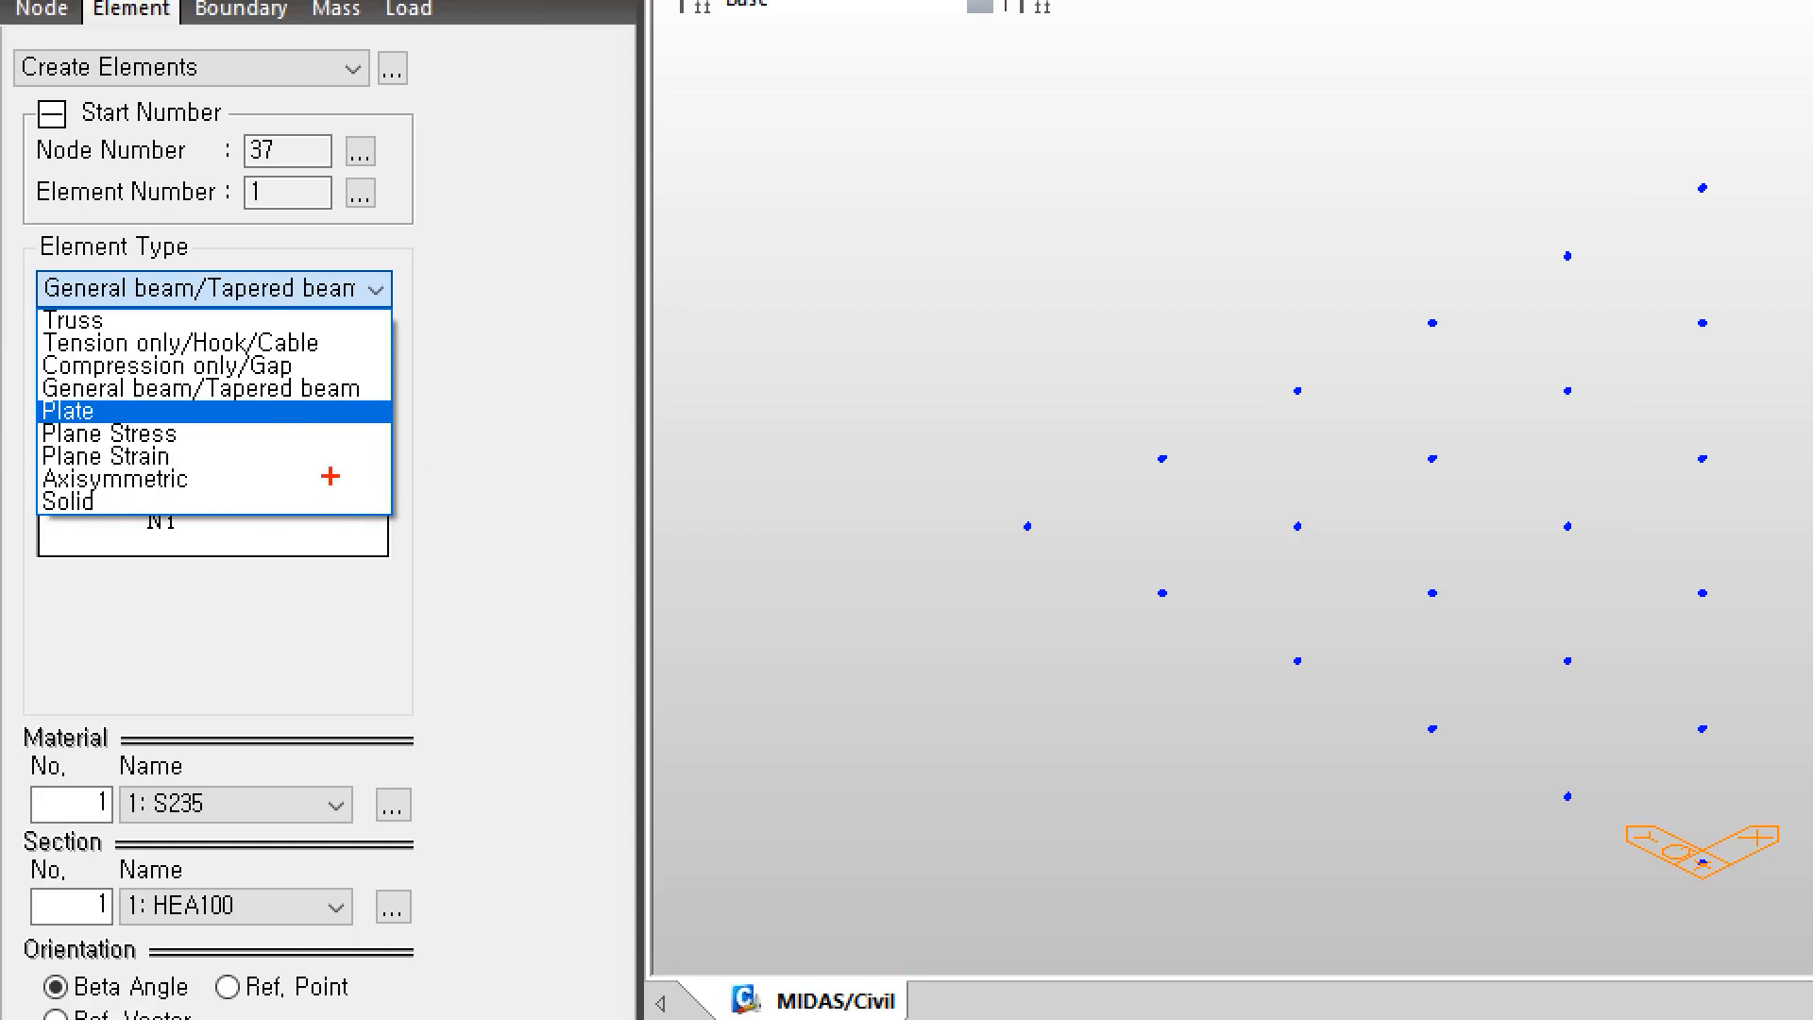
{"action": "key", "text": "Escape"}
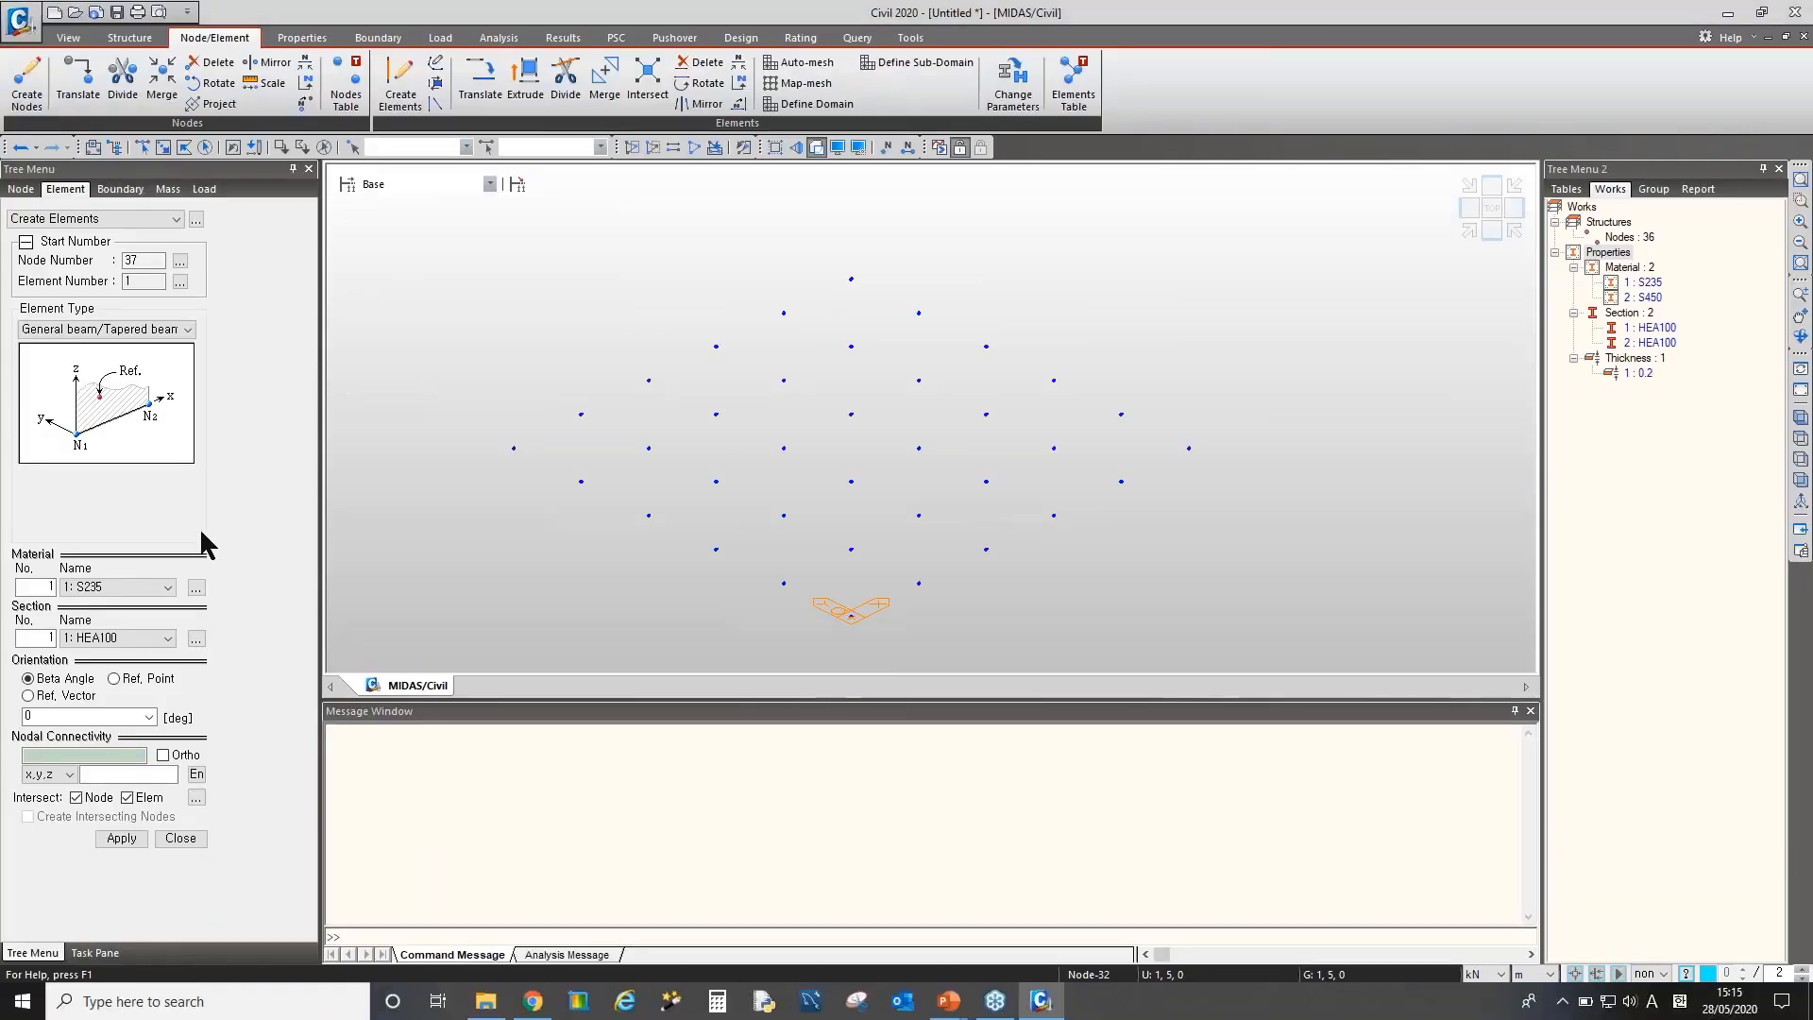
{"action": "left_click", "coordinate": [184, 332]}
{"action": "left_click", "coordinate": [168, 343]}
{"action": "left_click", "coordinate": [141, 589]}
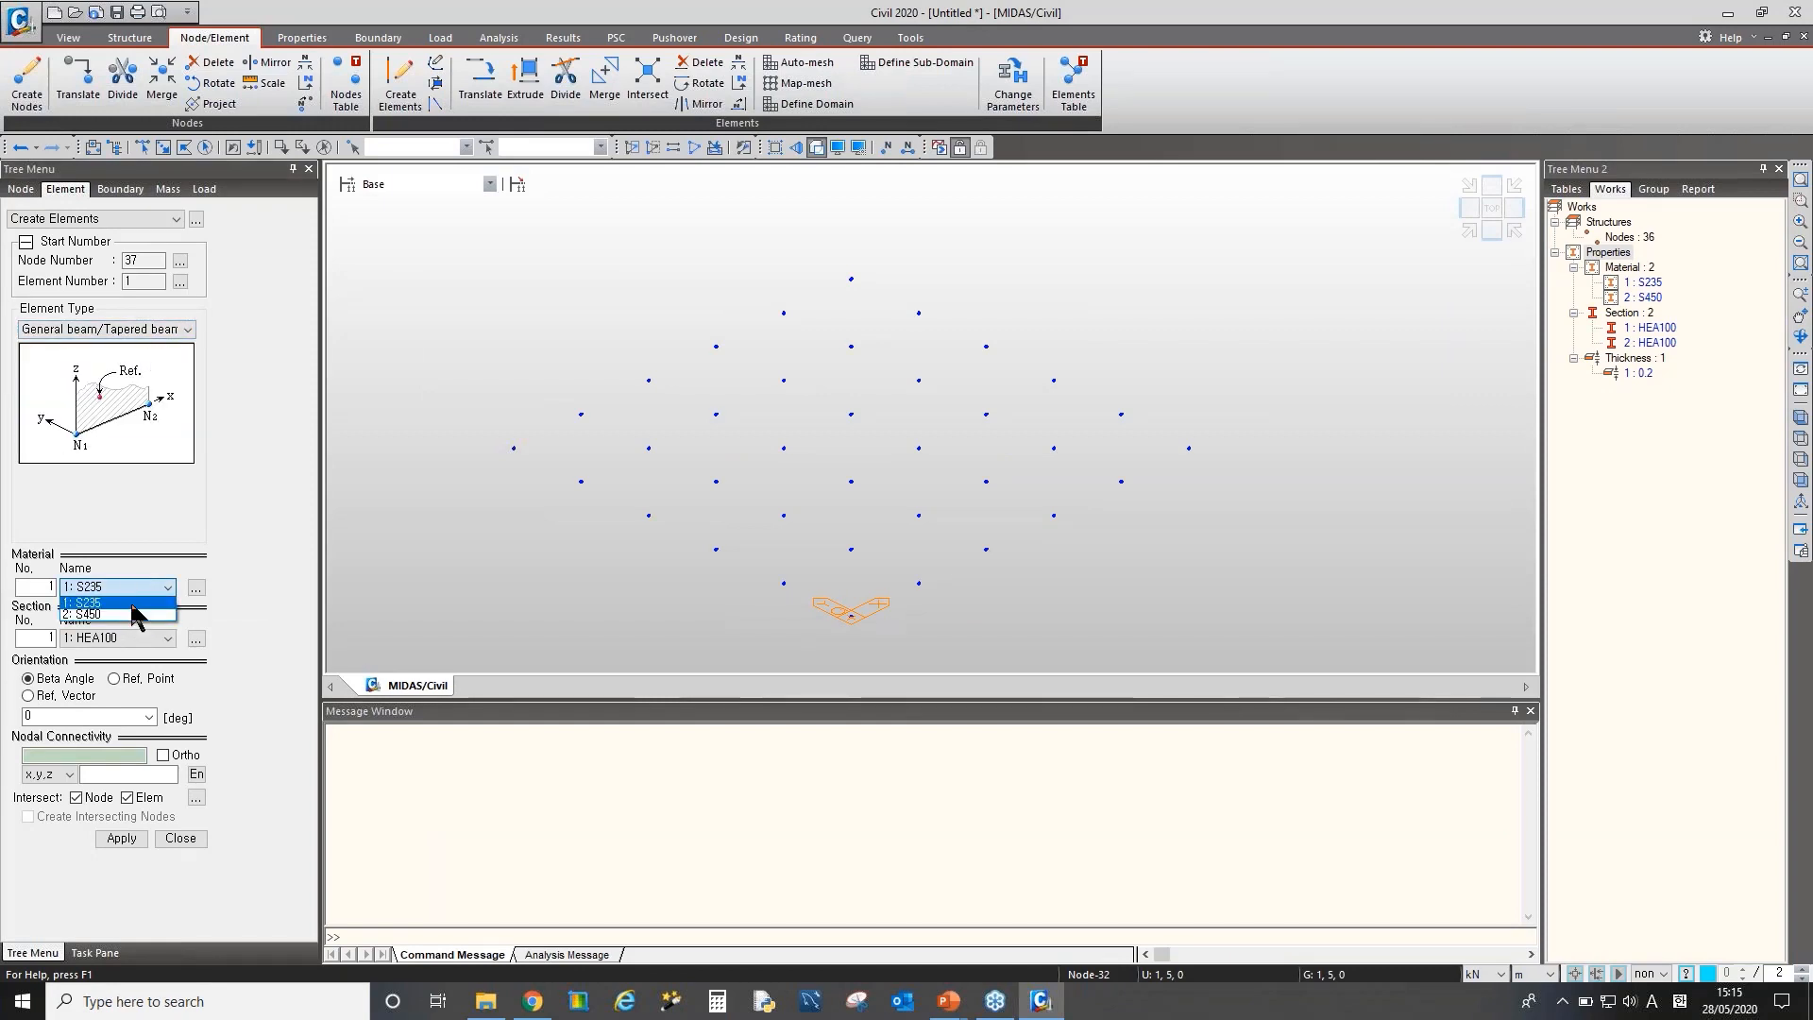
{"action": "left_click", "coordinate": [132, 605]}
{"action": "left_click", "coordinate": [142, 638]}
{"action": "left_click", "coordinate": [152, 634]}
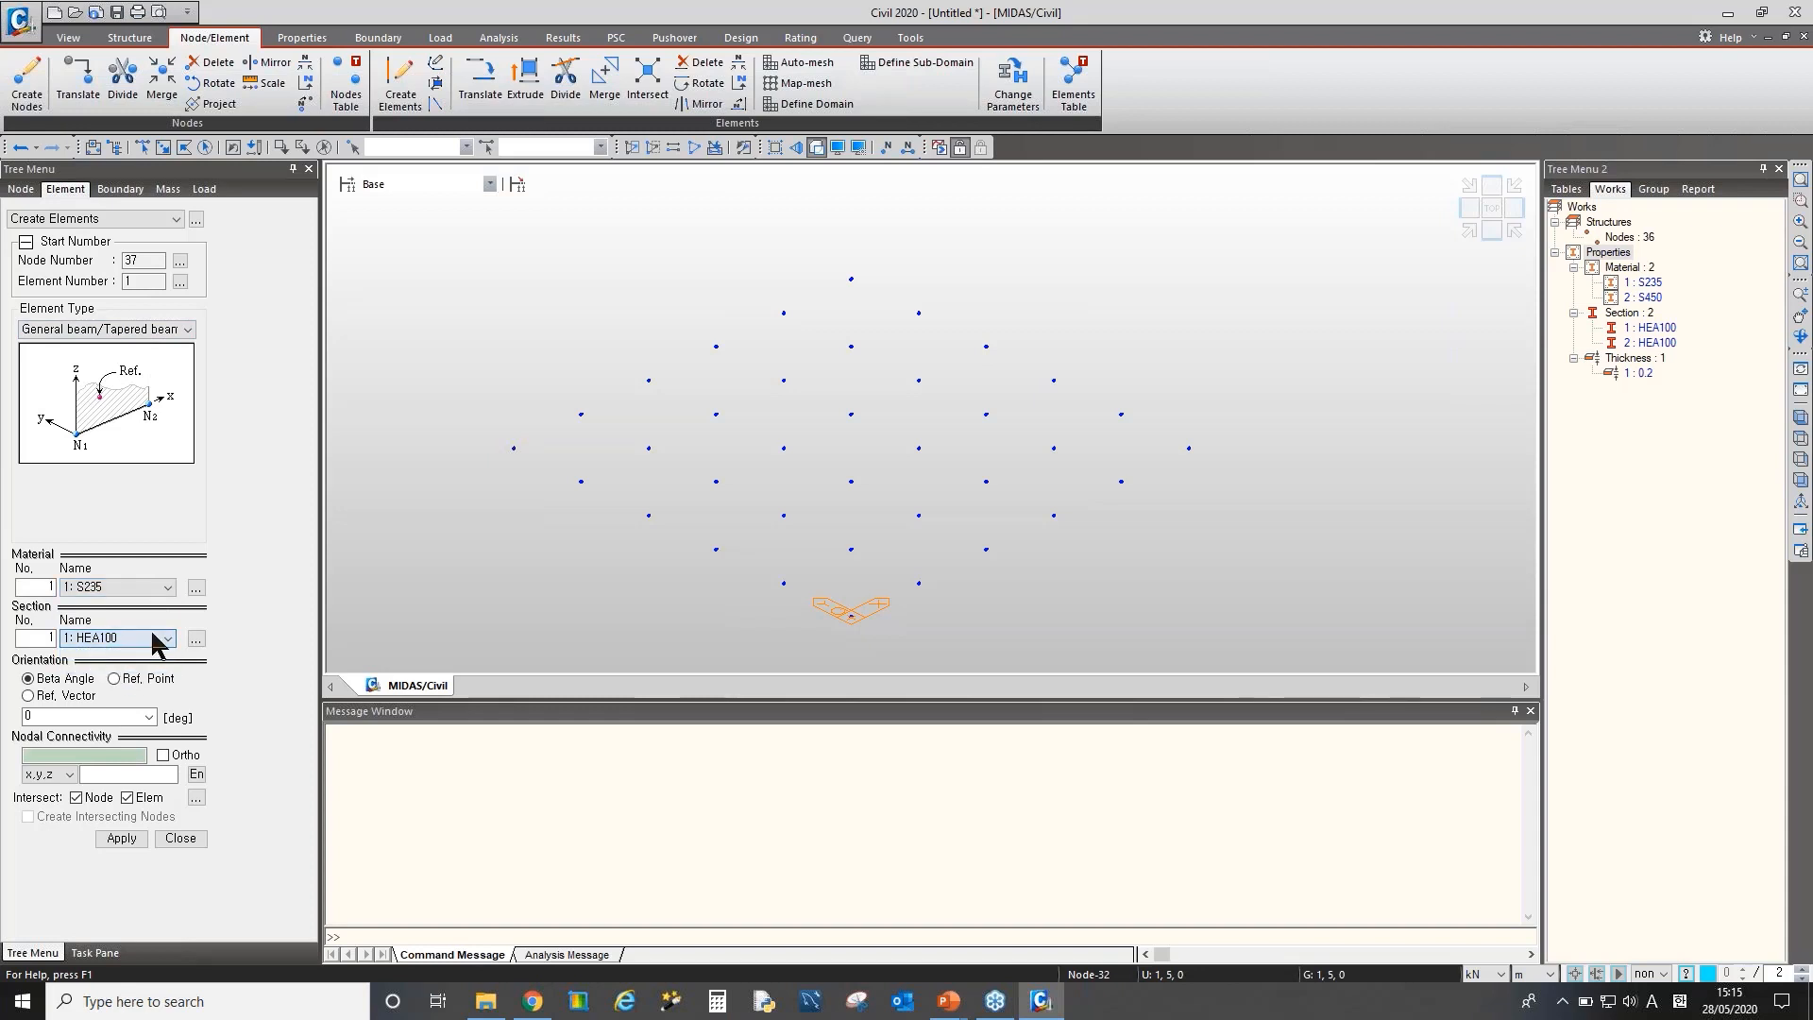
{"action": "left_click", "coordinate": [94, 755]}
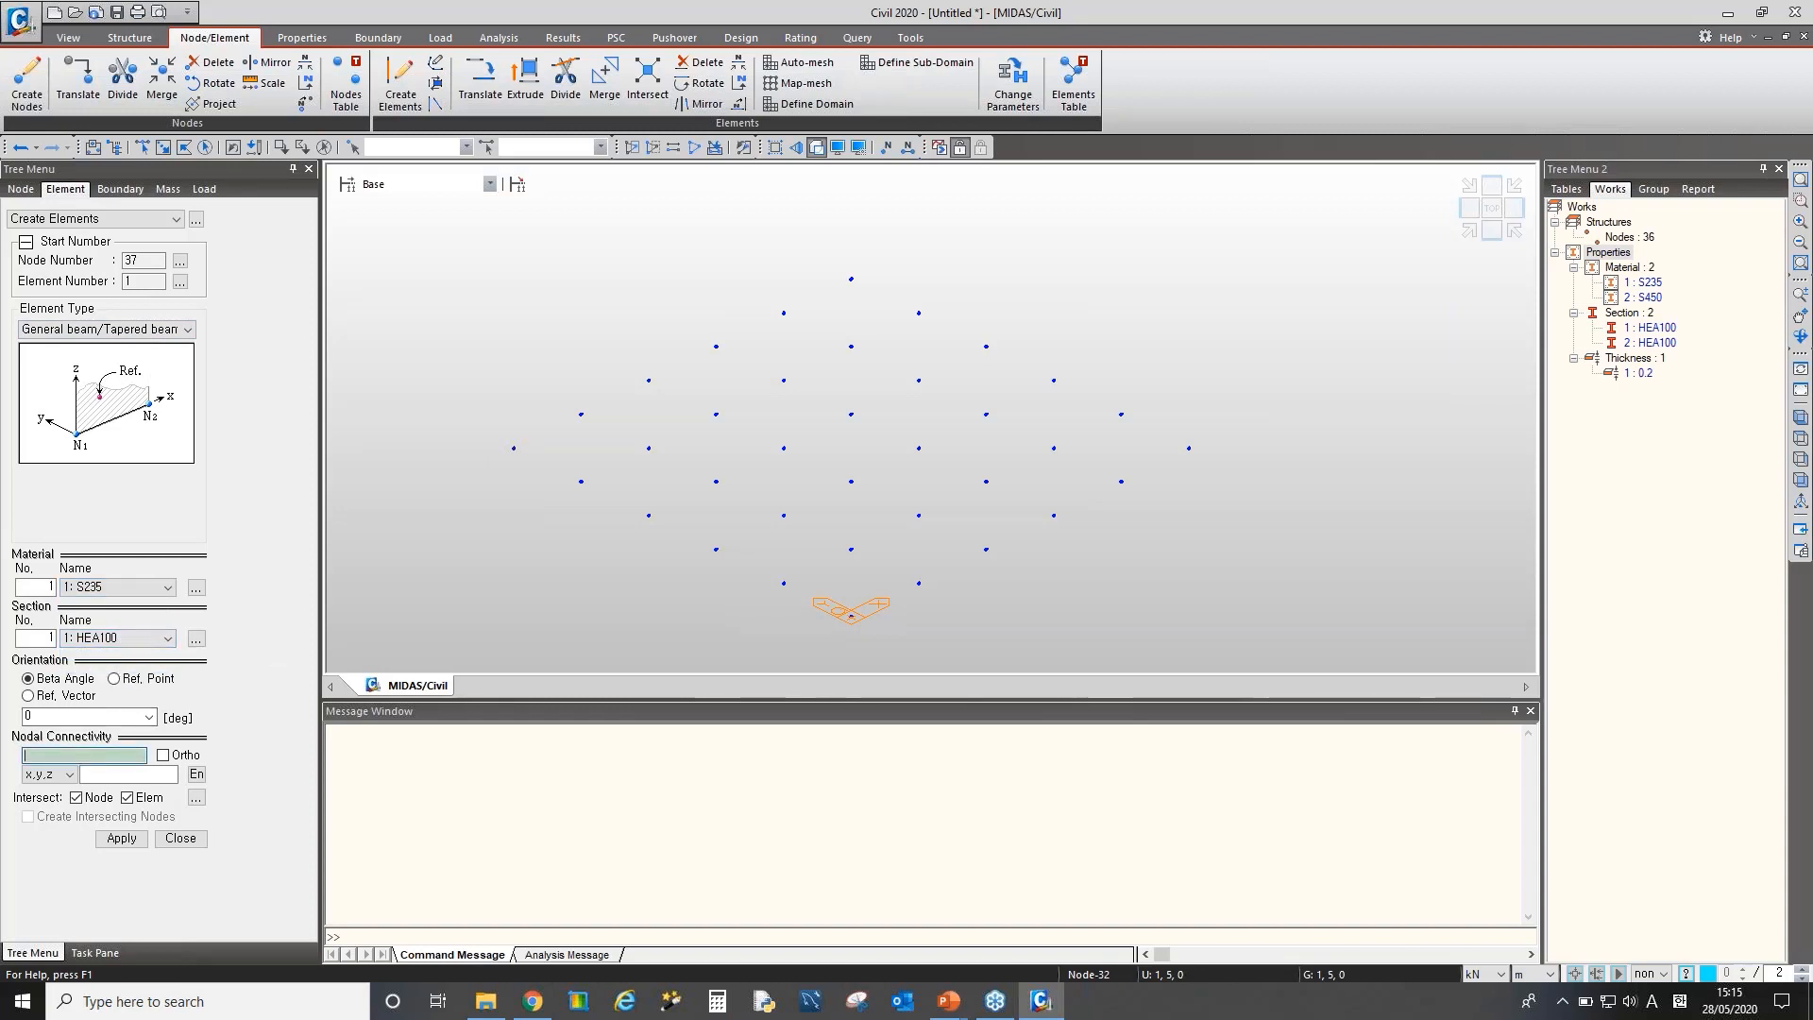
{"action": "left_click", "coordinate": [853, 619]}
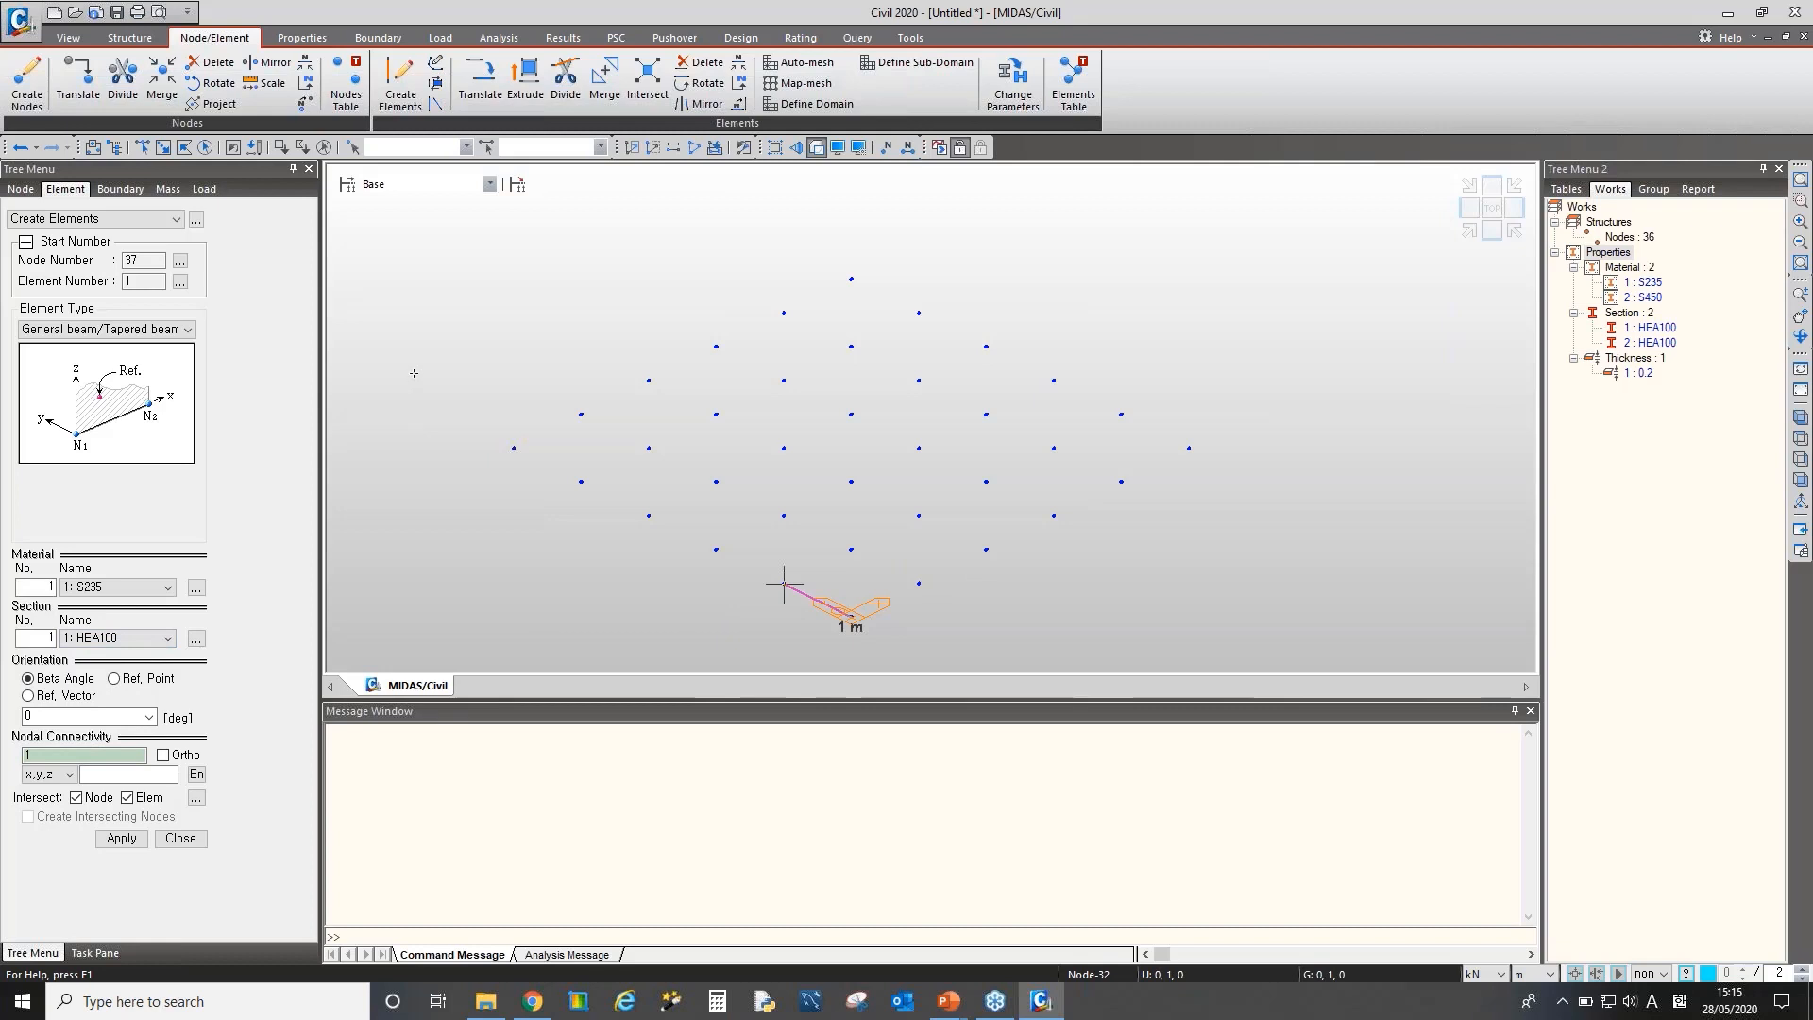
{"action": "left_click", "coordinate": [515, 449]}
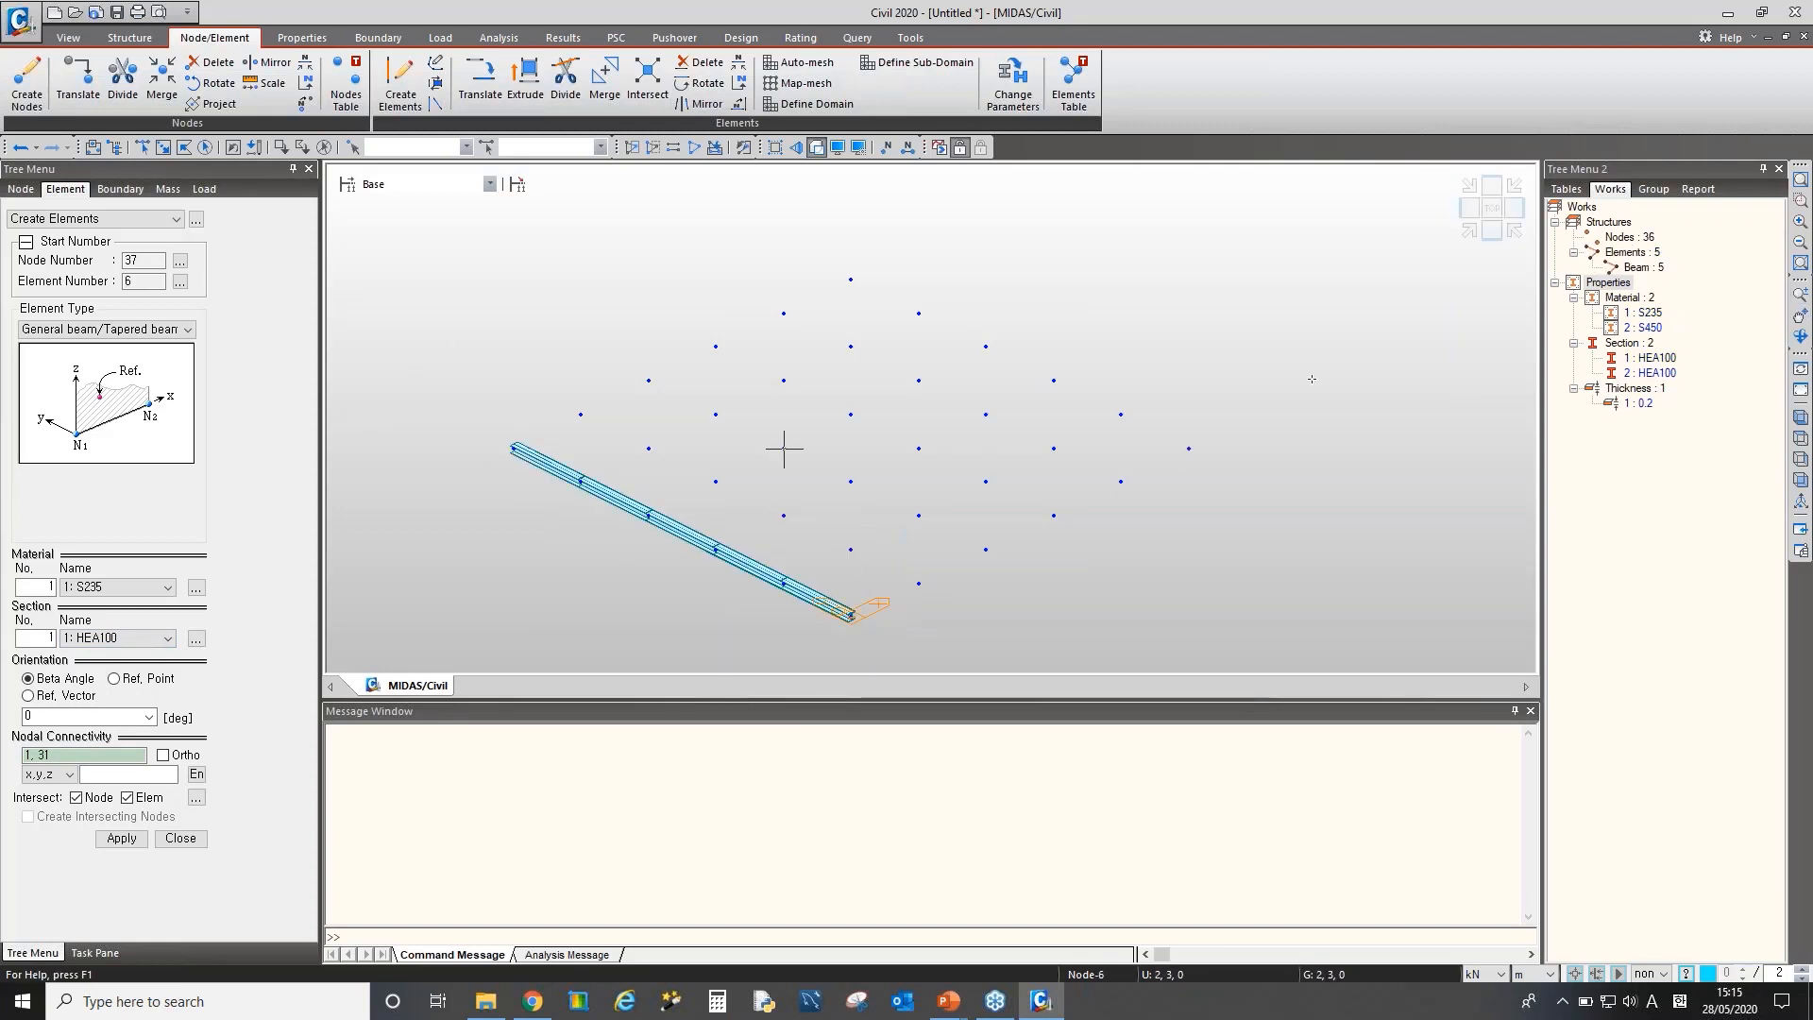
Create a general beam with section 2: HEA100 from node 5 to node 35
{"action": "left_click", "coordinate": [116, 638]}
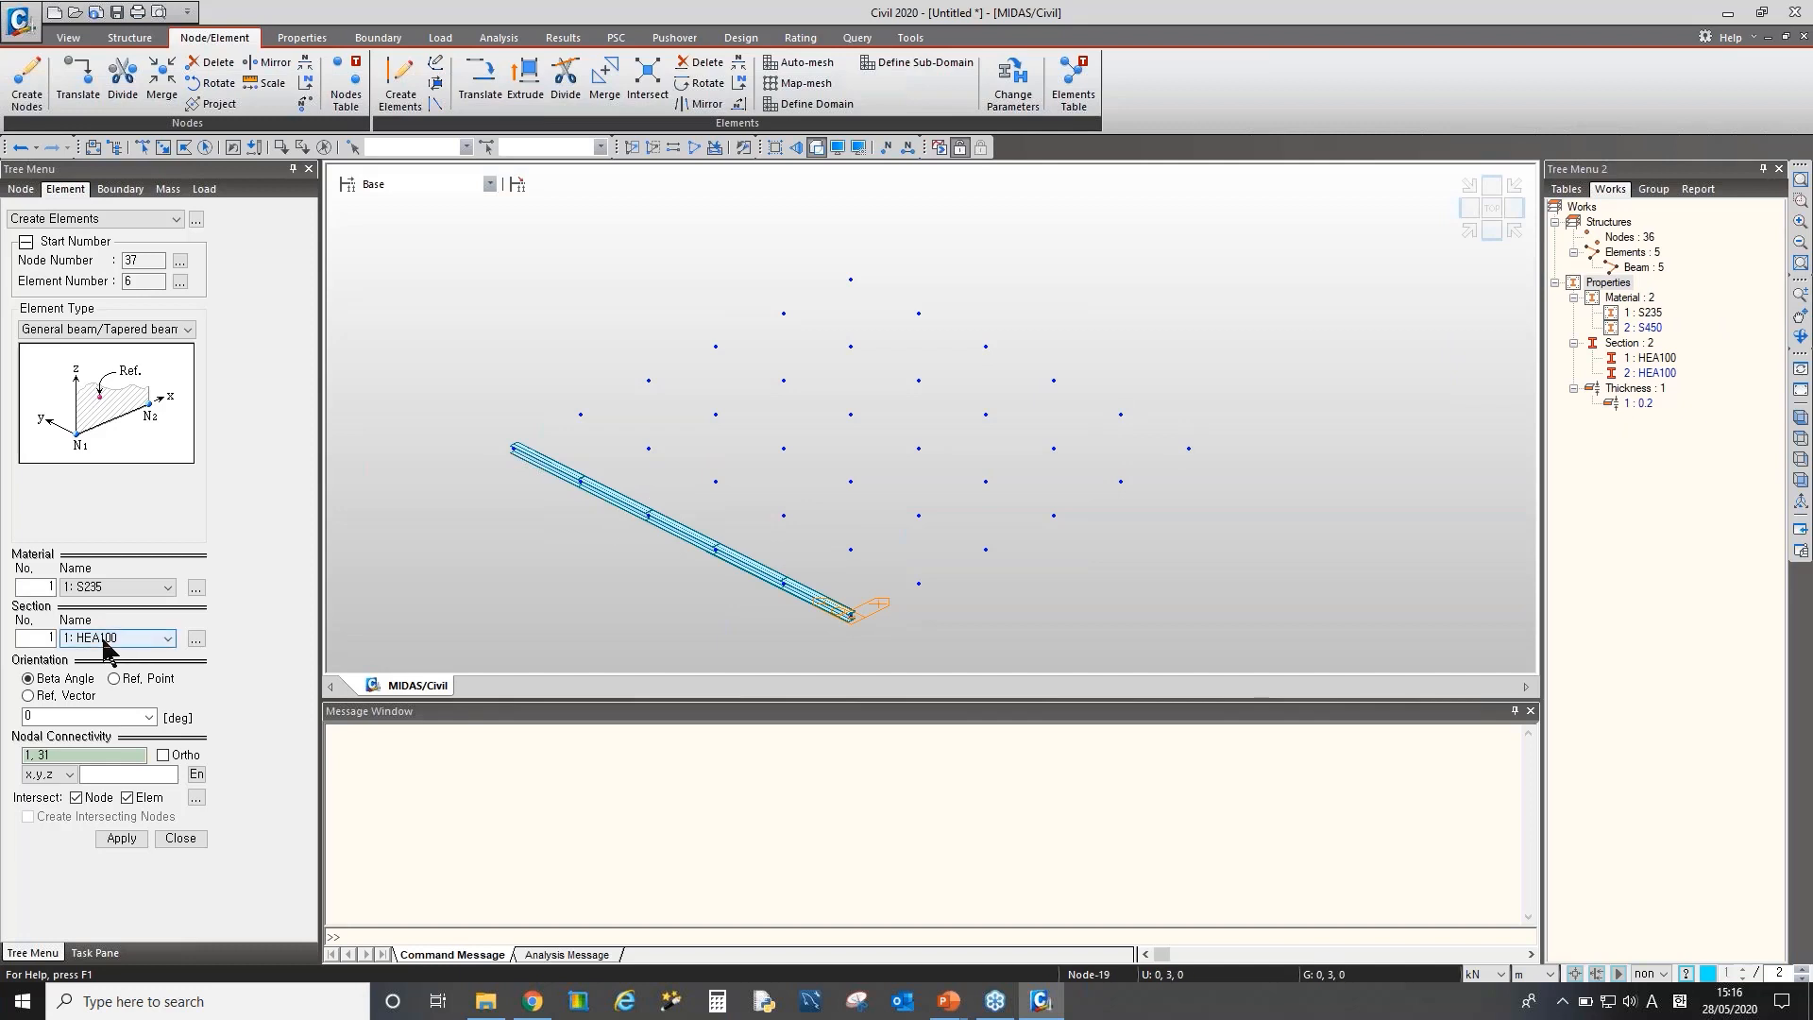
{"action": "left_click", "coordinate": [104, 665]}
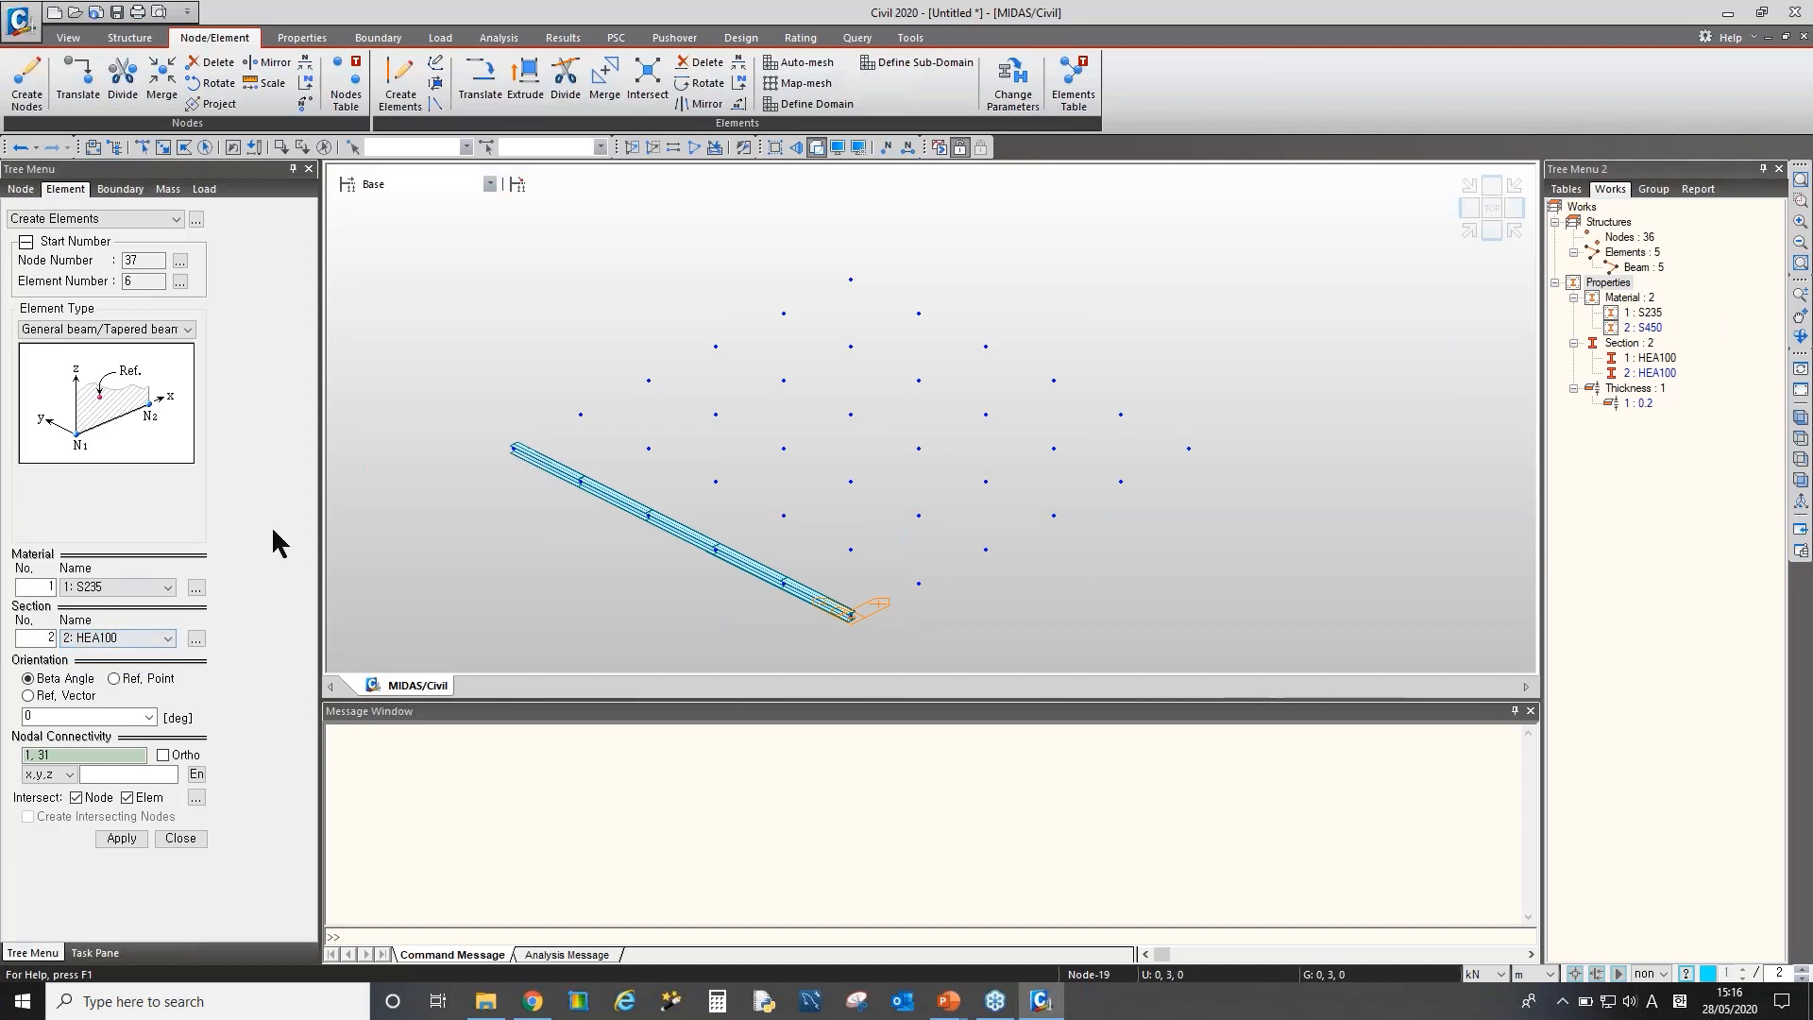
{"action": "left_click", "coordinate": [1120, 481]}
{"action": "left_click", "coordinate": [784, 312]}
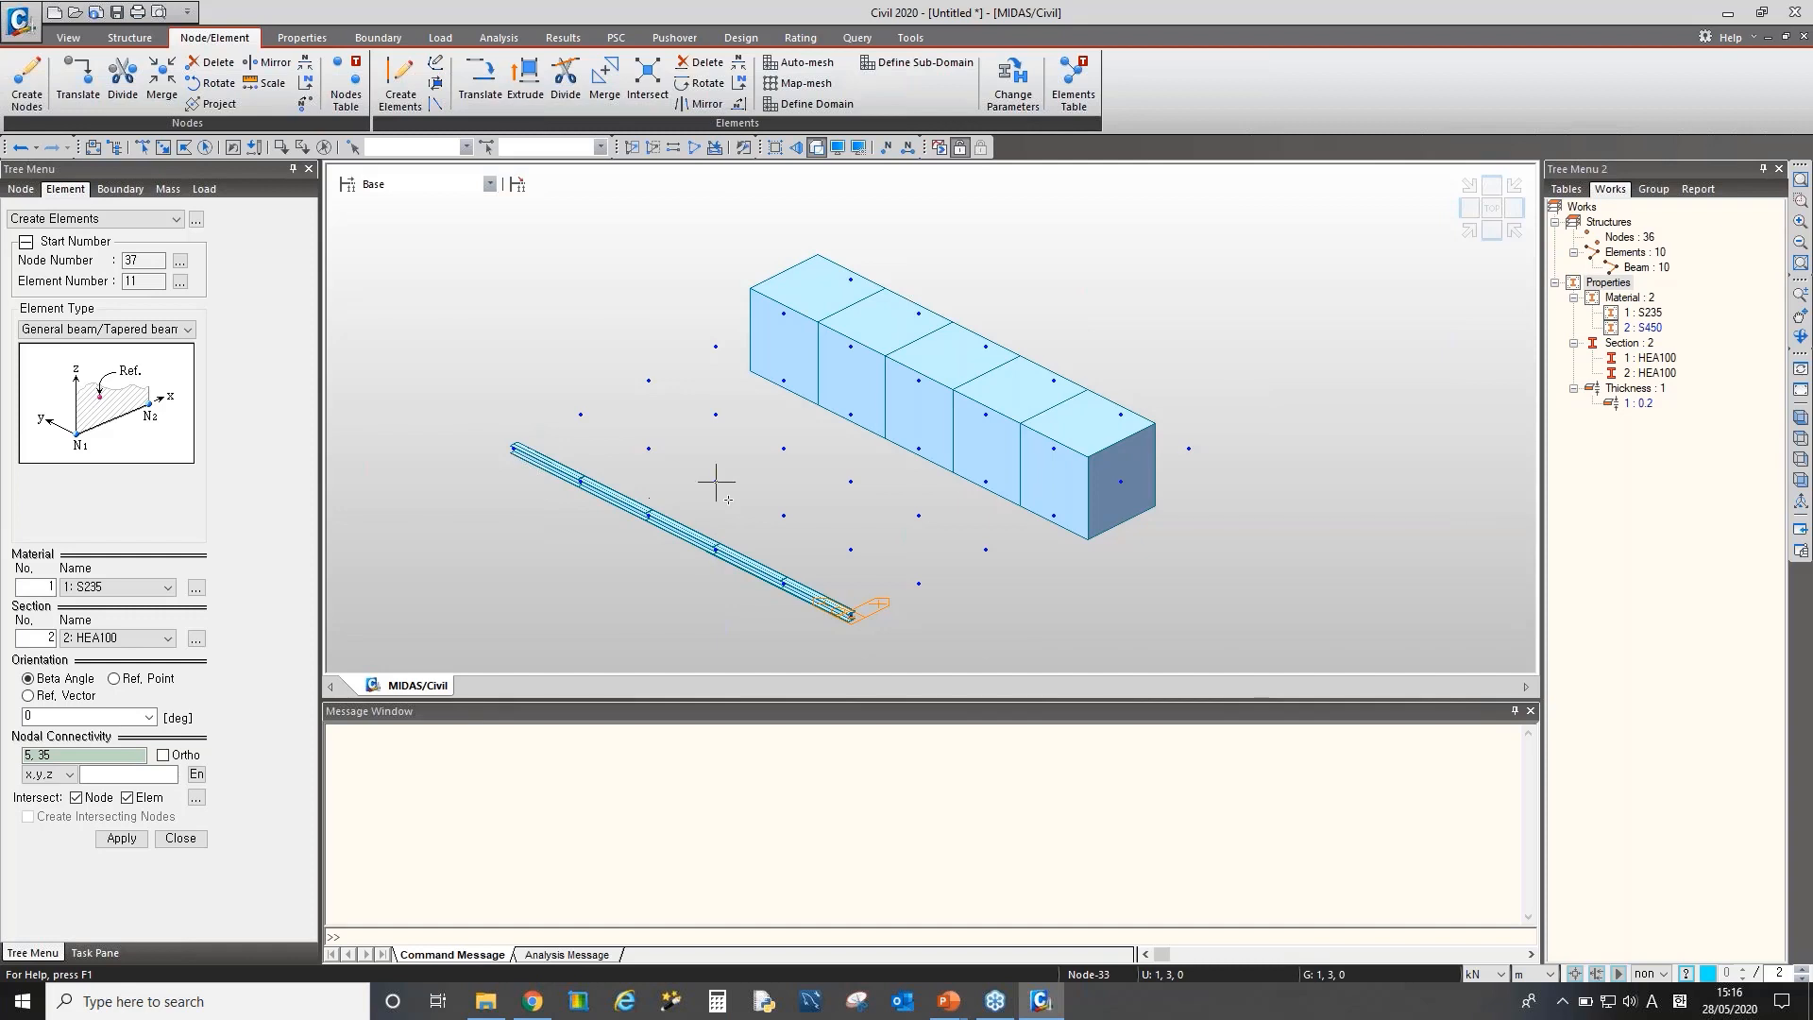
Disable node and element intersection and create a beam with section 1: HEA100 from node 2 to node 32
{"action": "middle_click_drag", "start_coordinate": [728, 500], "coordinate": [682, 572]}
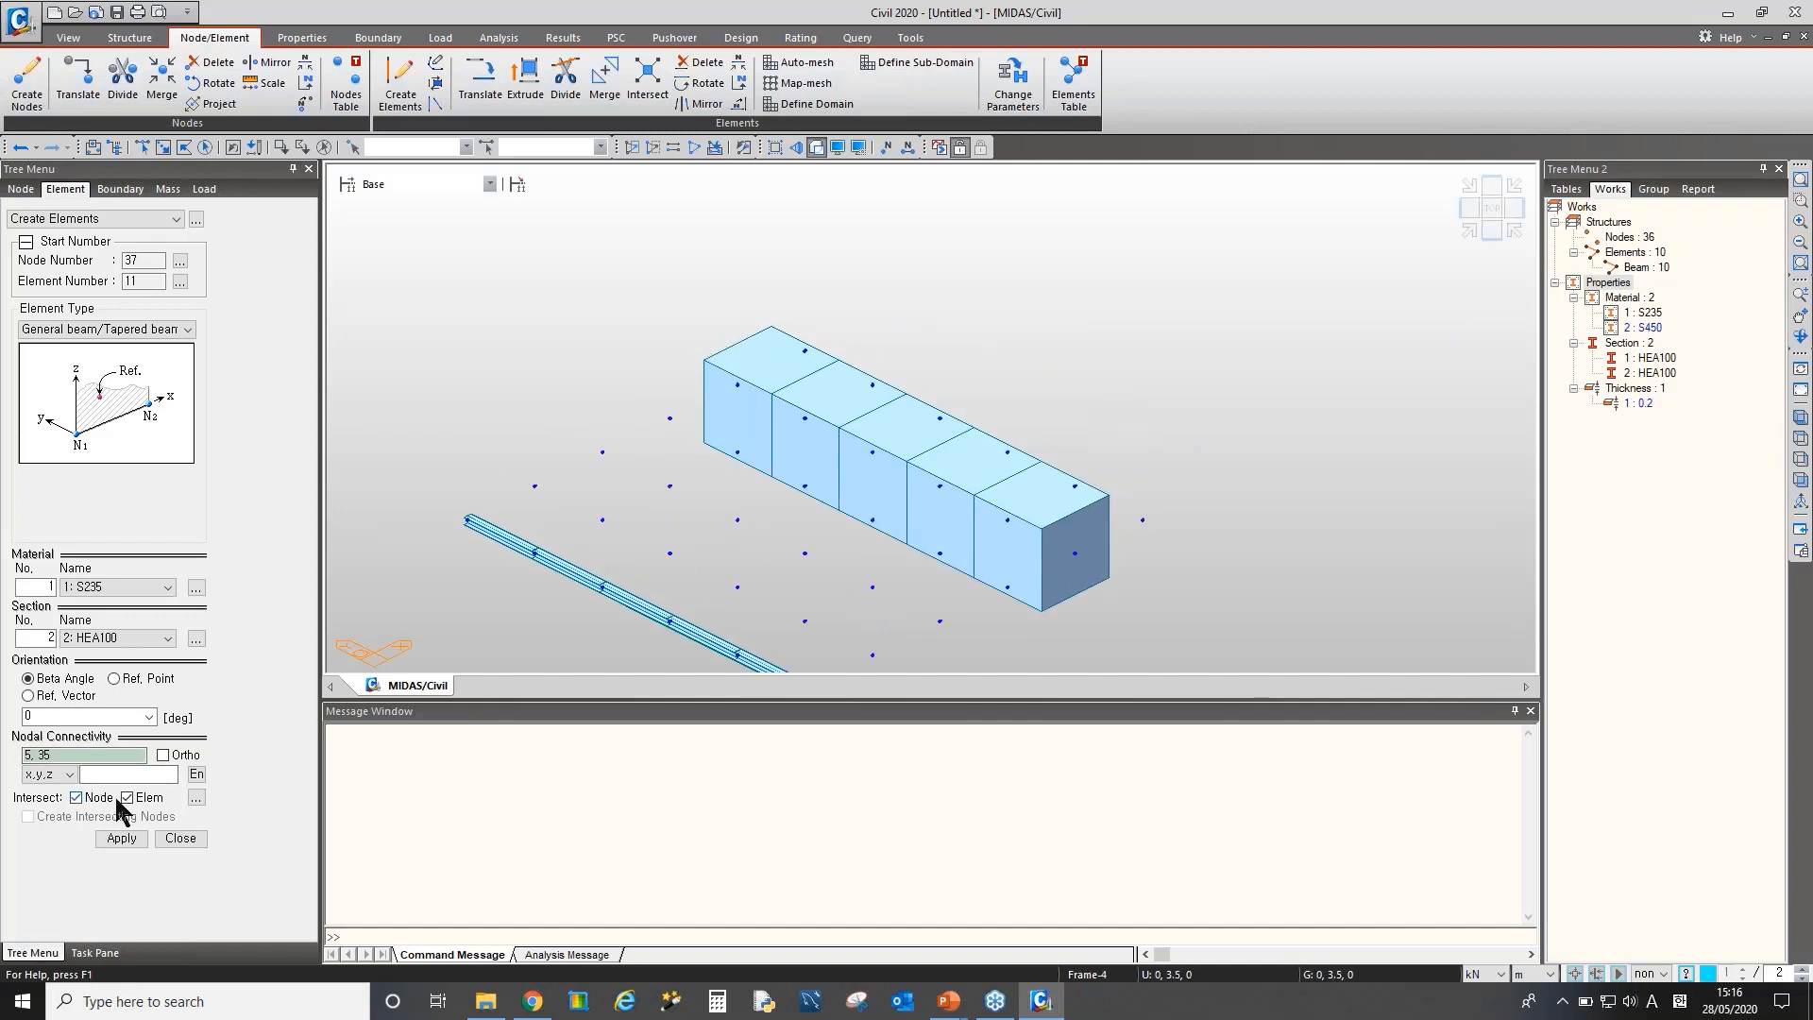
{"action": "left_click", "coordinate": [77, 798]}
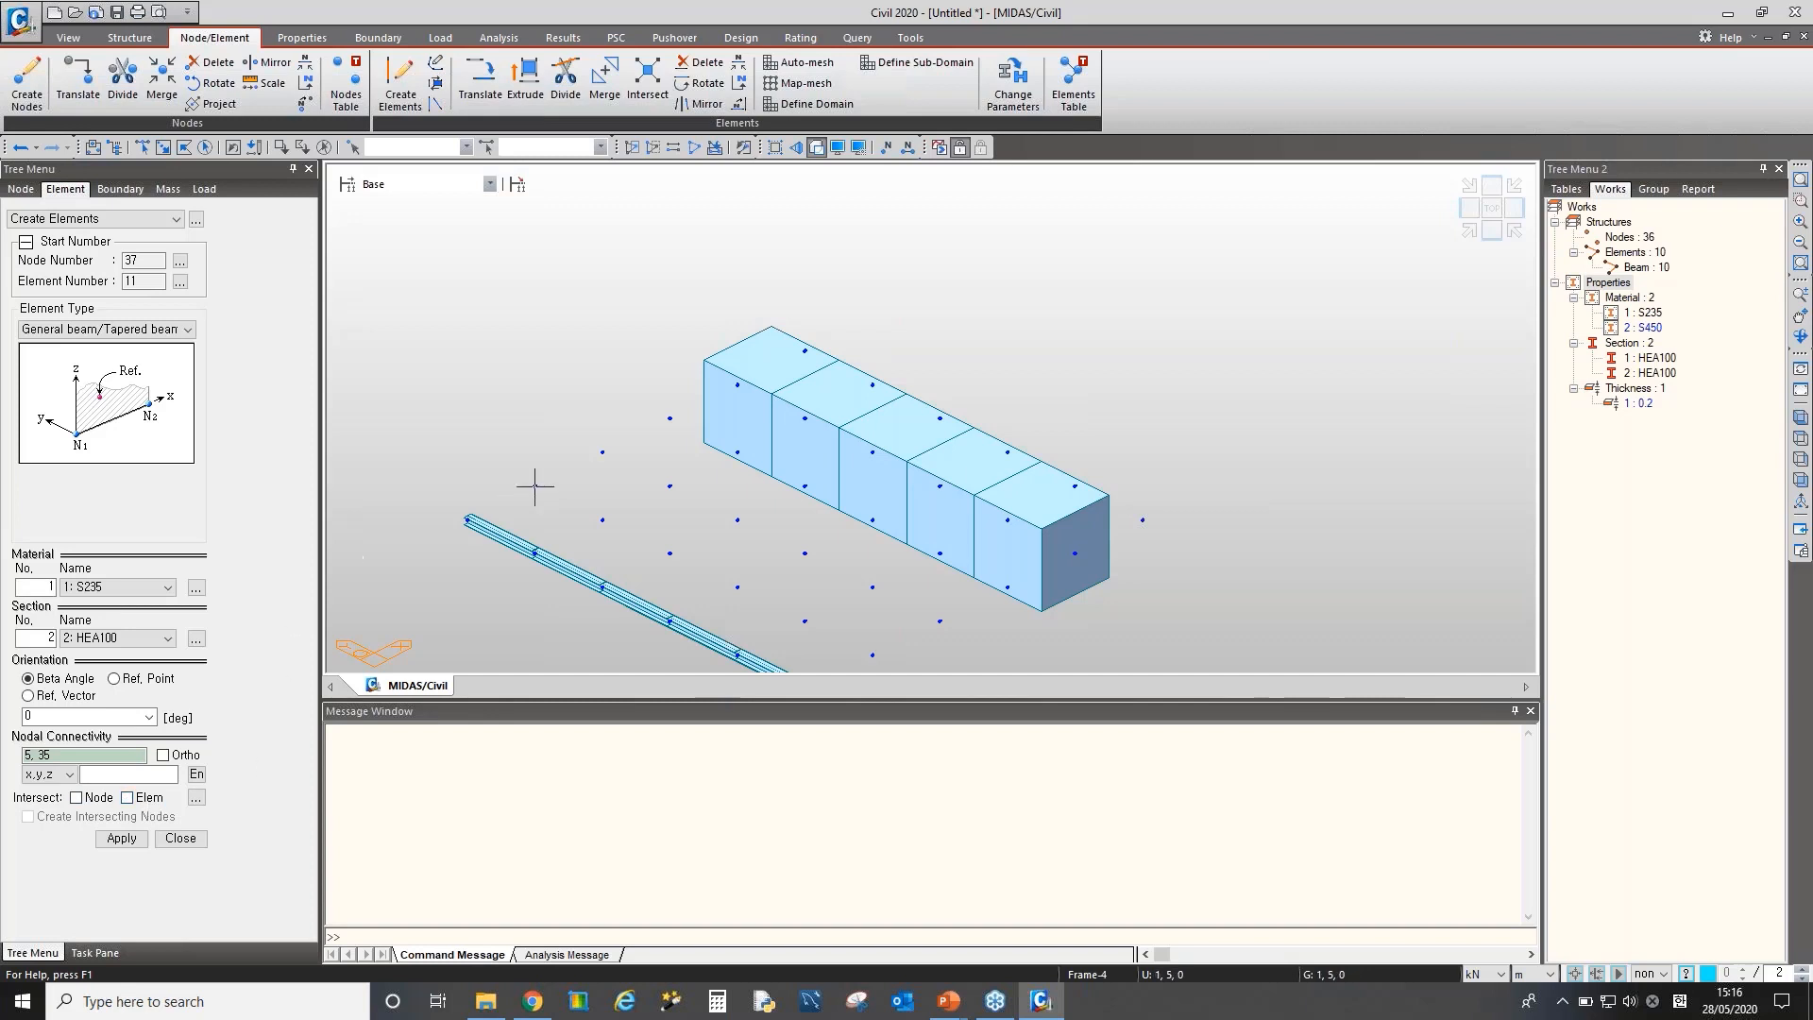
{"action": "middle_click_drag", "start_coordinate": [708, 592], "coordinate": [735, 491]}
{"action": "left_click", "coordinate": [108, 642]}
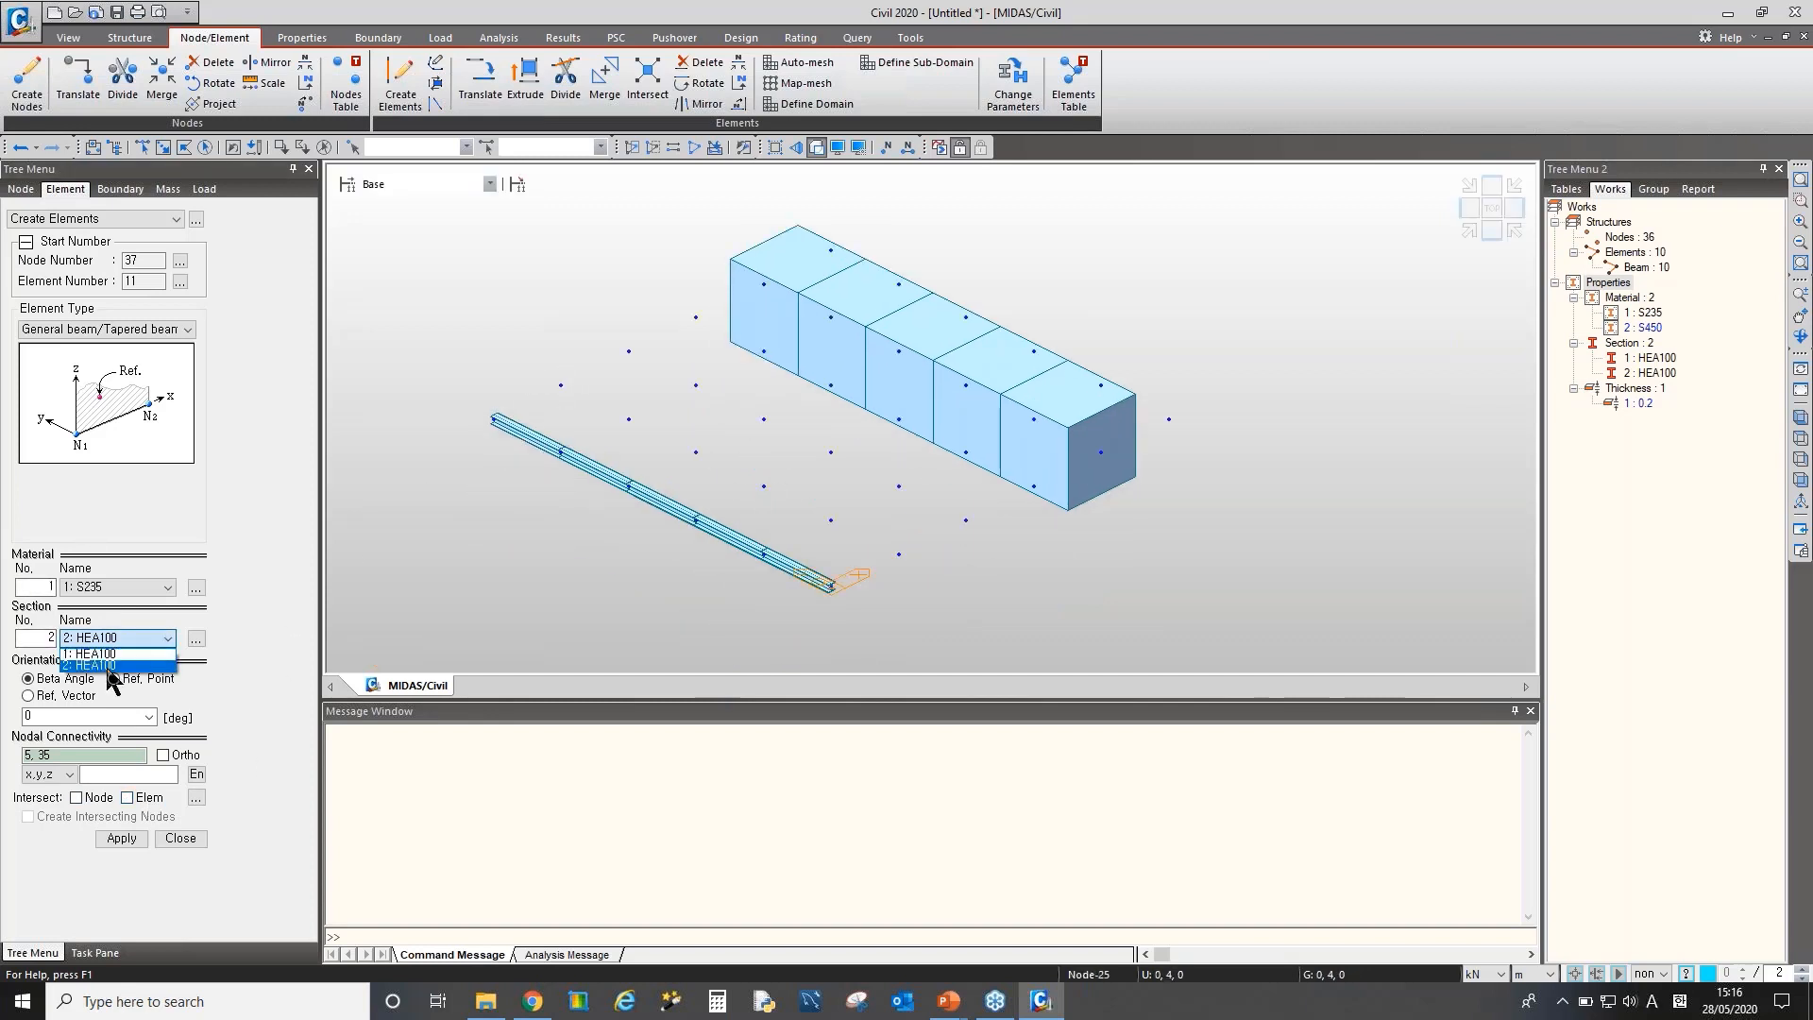
{"action": "left_click", "coordinate": [104, 654]}
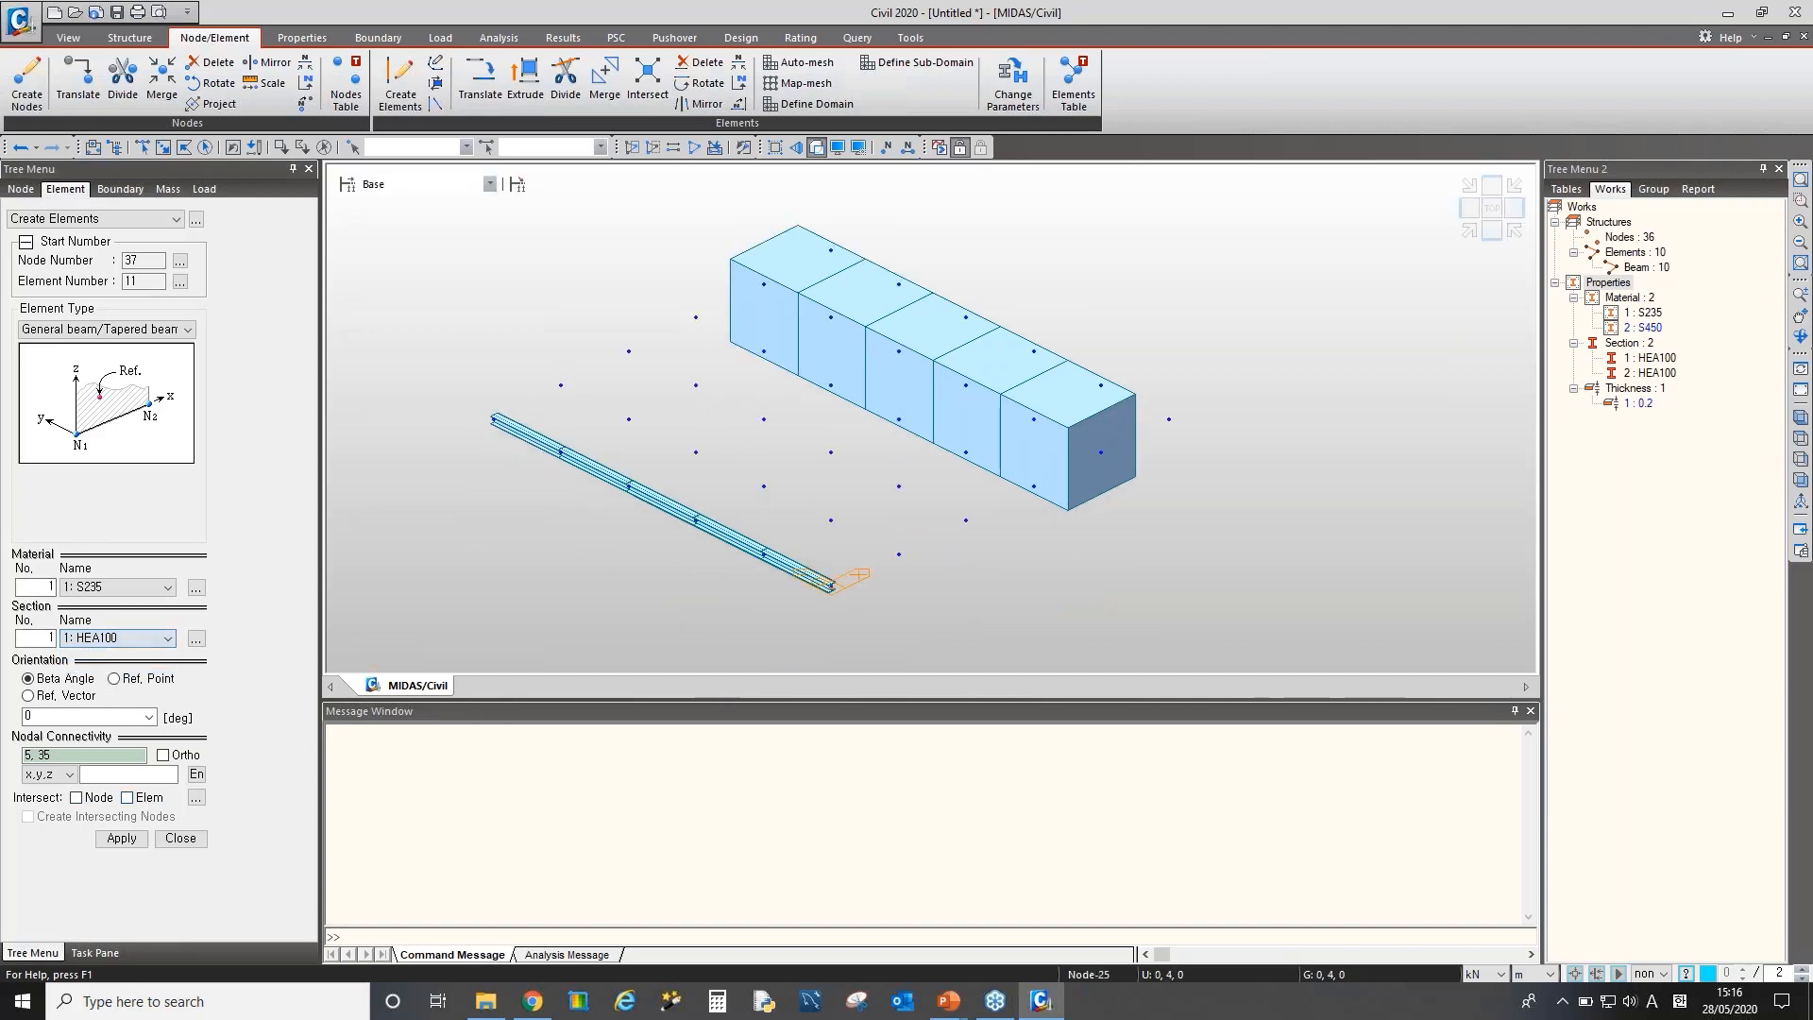
{"action": "left_click", "coordinate": [899, 554]}
{"action": "left_click", "coordinate": [561, 385]}
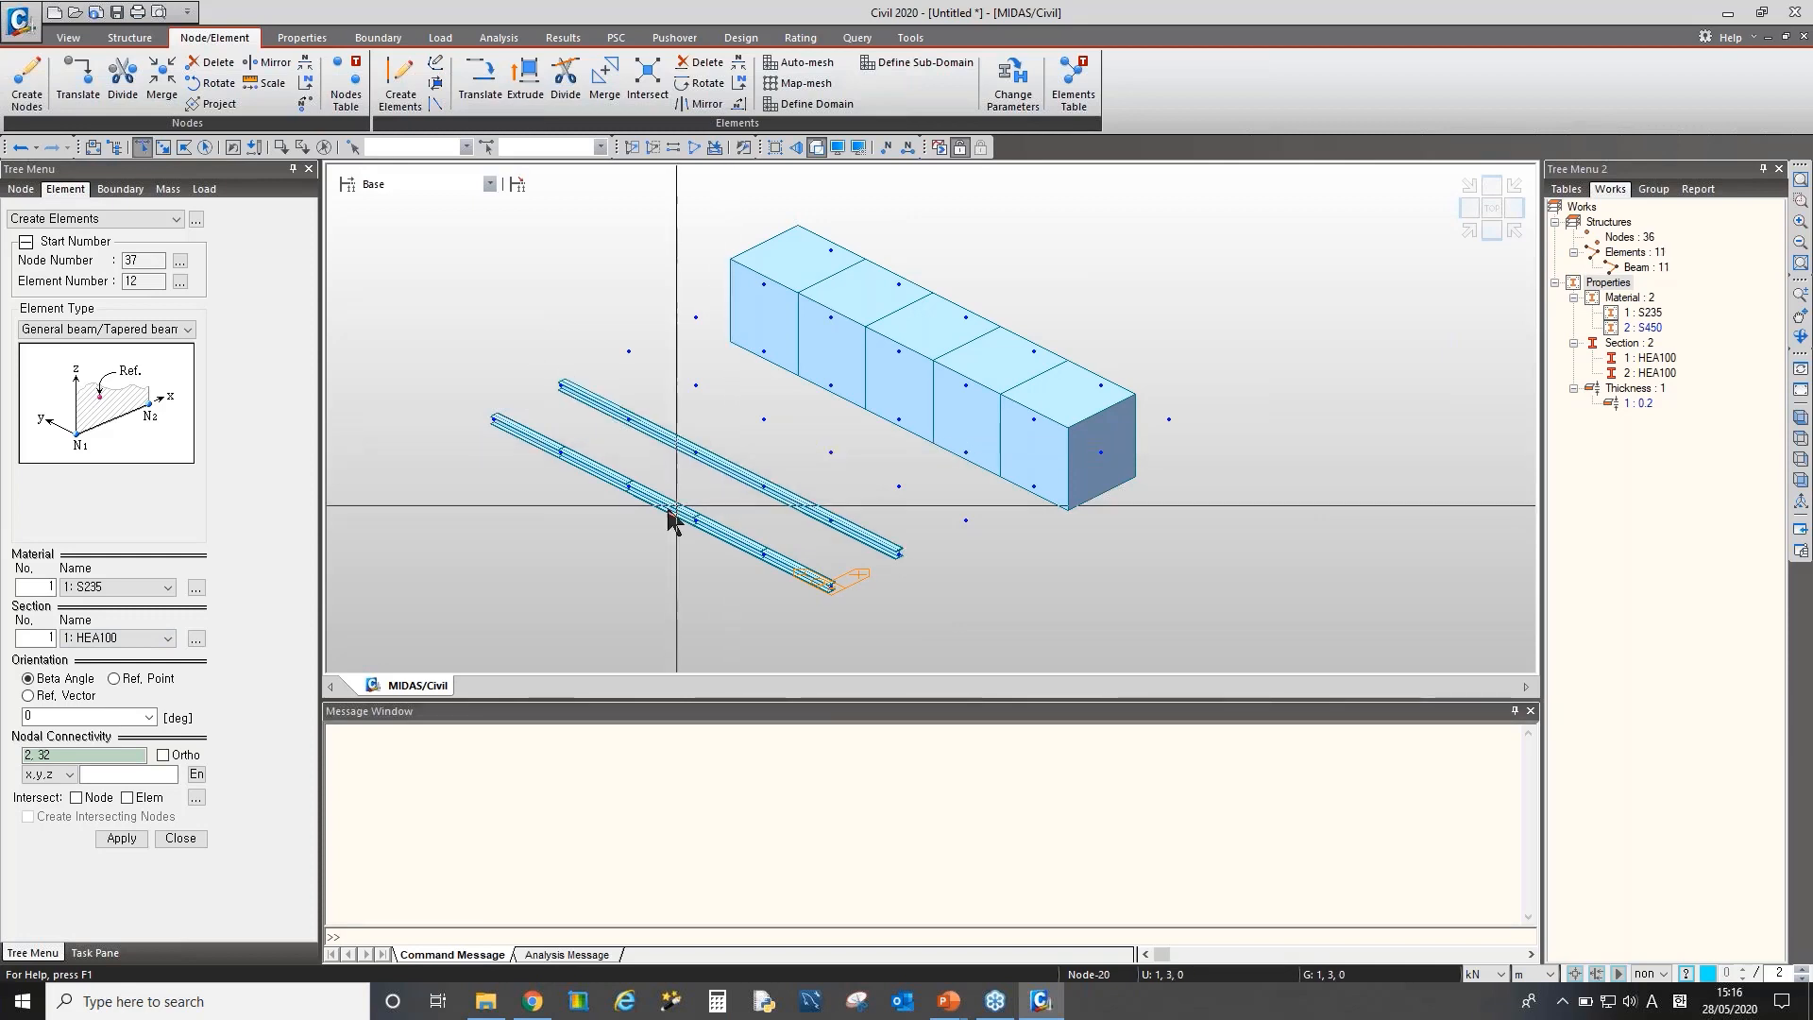
Display the element numbers to compare the division of the two parallel section 1: HEA100 beams
{"action": "scroll", "coordinate": [661, 491], "scroll_direction": "up", "scroll_amount": 3}
{"action": "scroll", "coordinate": [654, 481], "scroll_direction": "up", "scroll_amount": 4}
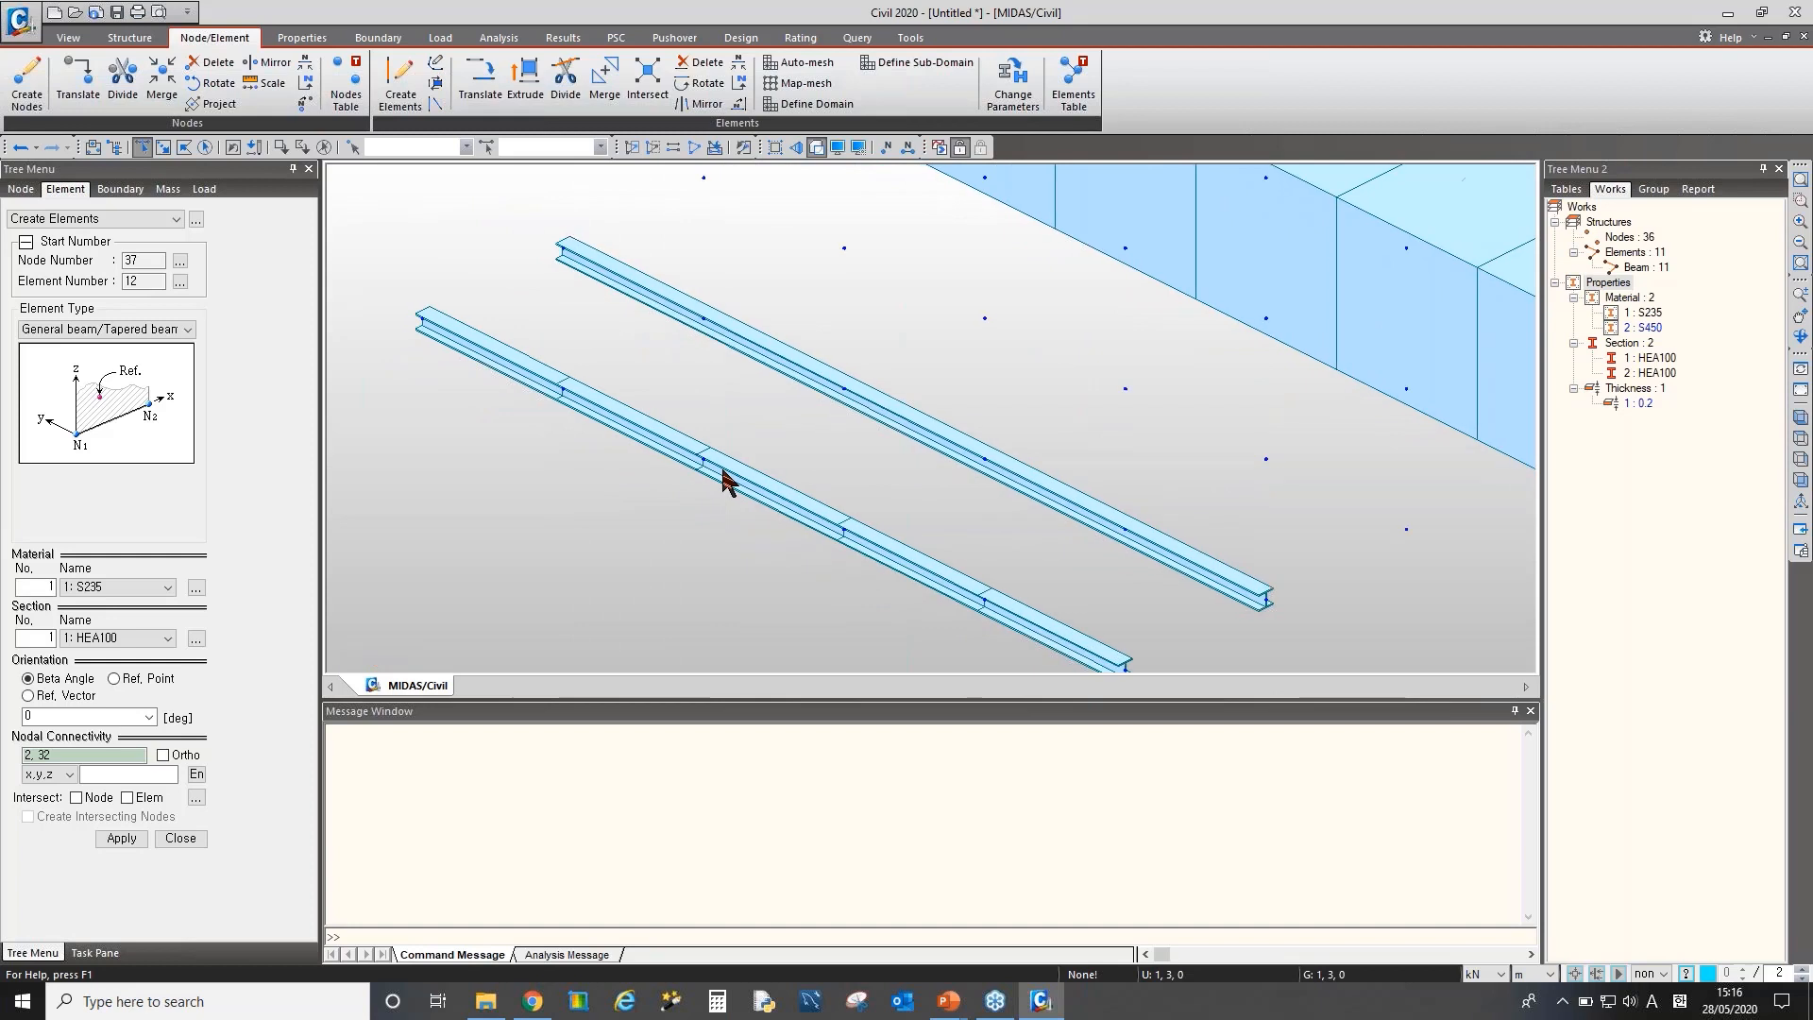
{"action": "left_click", "coordinate": [907, 148]}
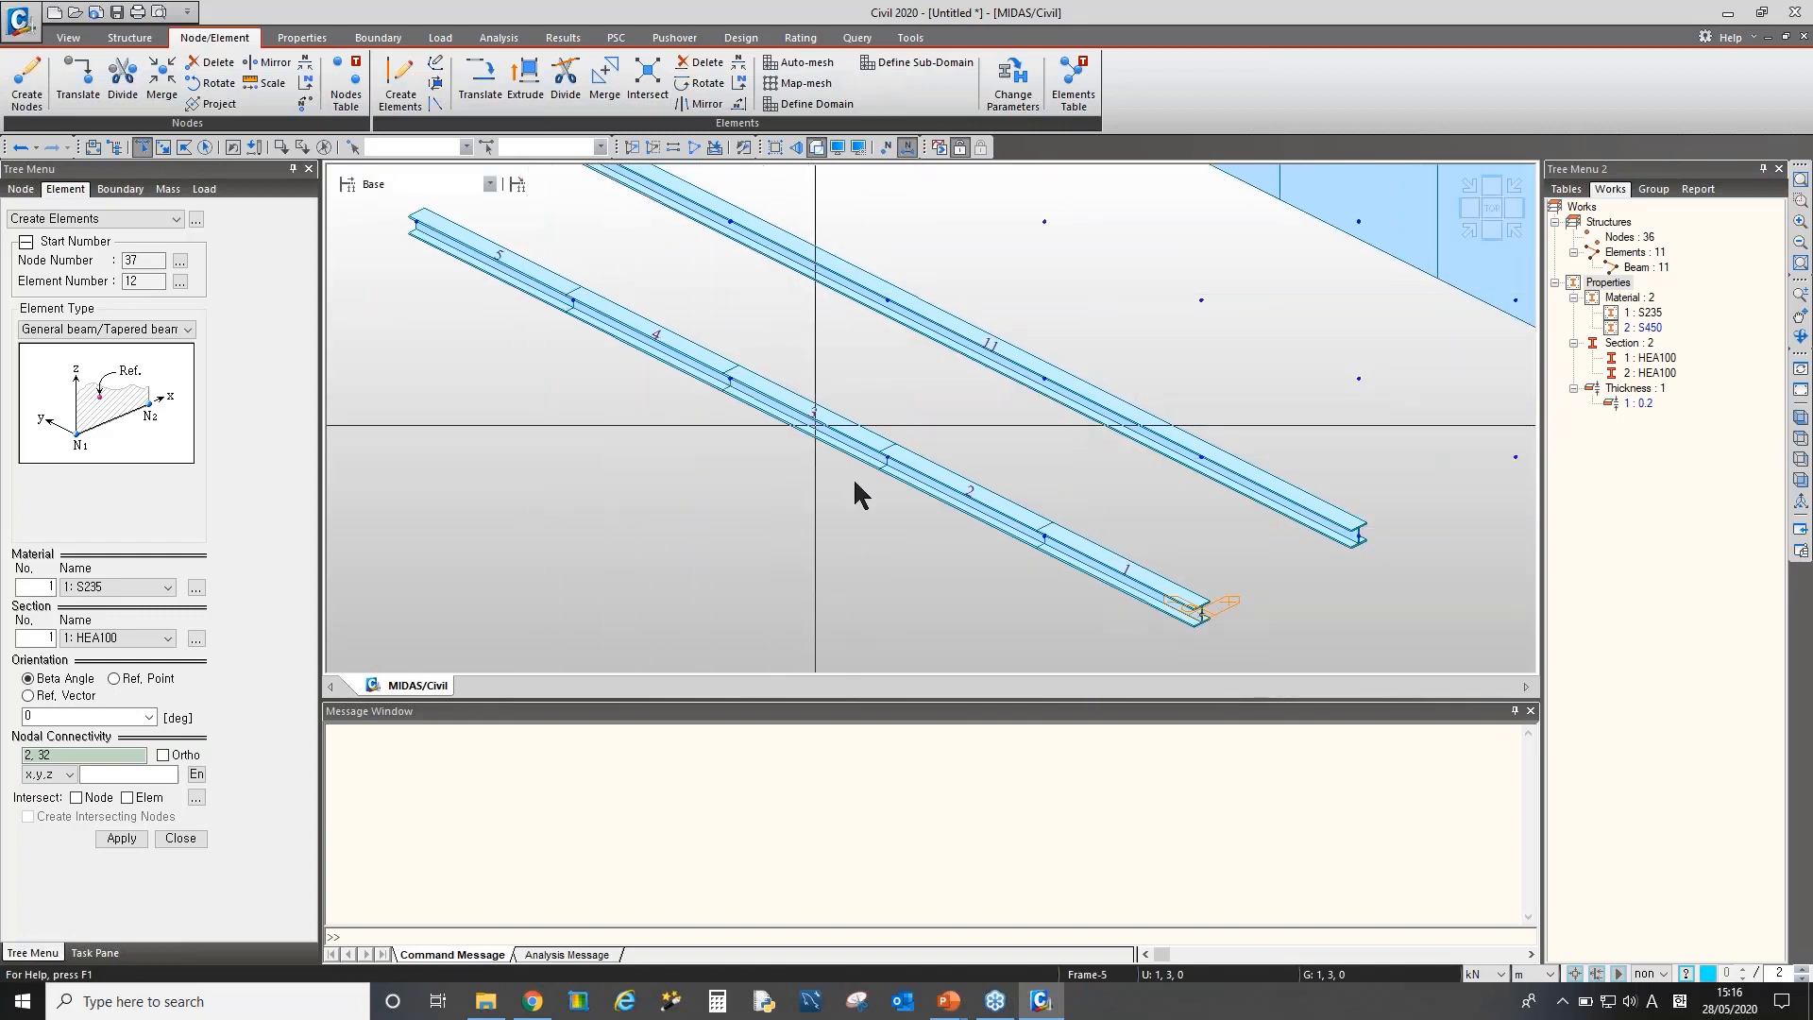
Select the segments of the divided HEA100 beam and the parallel undivided beam to compare how each is split
{"action": "left_click_drag", "start_coordinate": [1134, 534], "coordinate": [1027, 569]}
{"action": "left_click_drag", "start_coordinate": [844, 416], "coordinate": [752, 455]}
{"action": "left_click_drag", "start_coordinate": [680, 310], "coordinate": [625, 351]}
{"action": "left_click_drag", "start_coordinate": [569, 266], "coordinate": [514, 298]}
{"action": "middle_click_drag", "start_coordinate": [744, 262], "coordinate": [707, 331]}
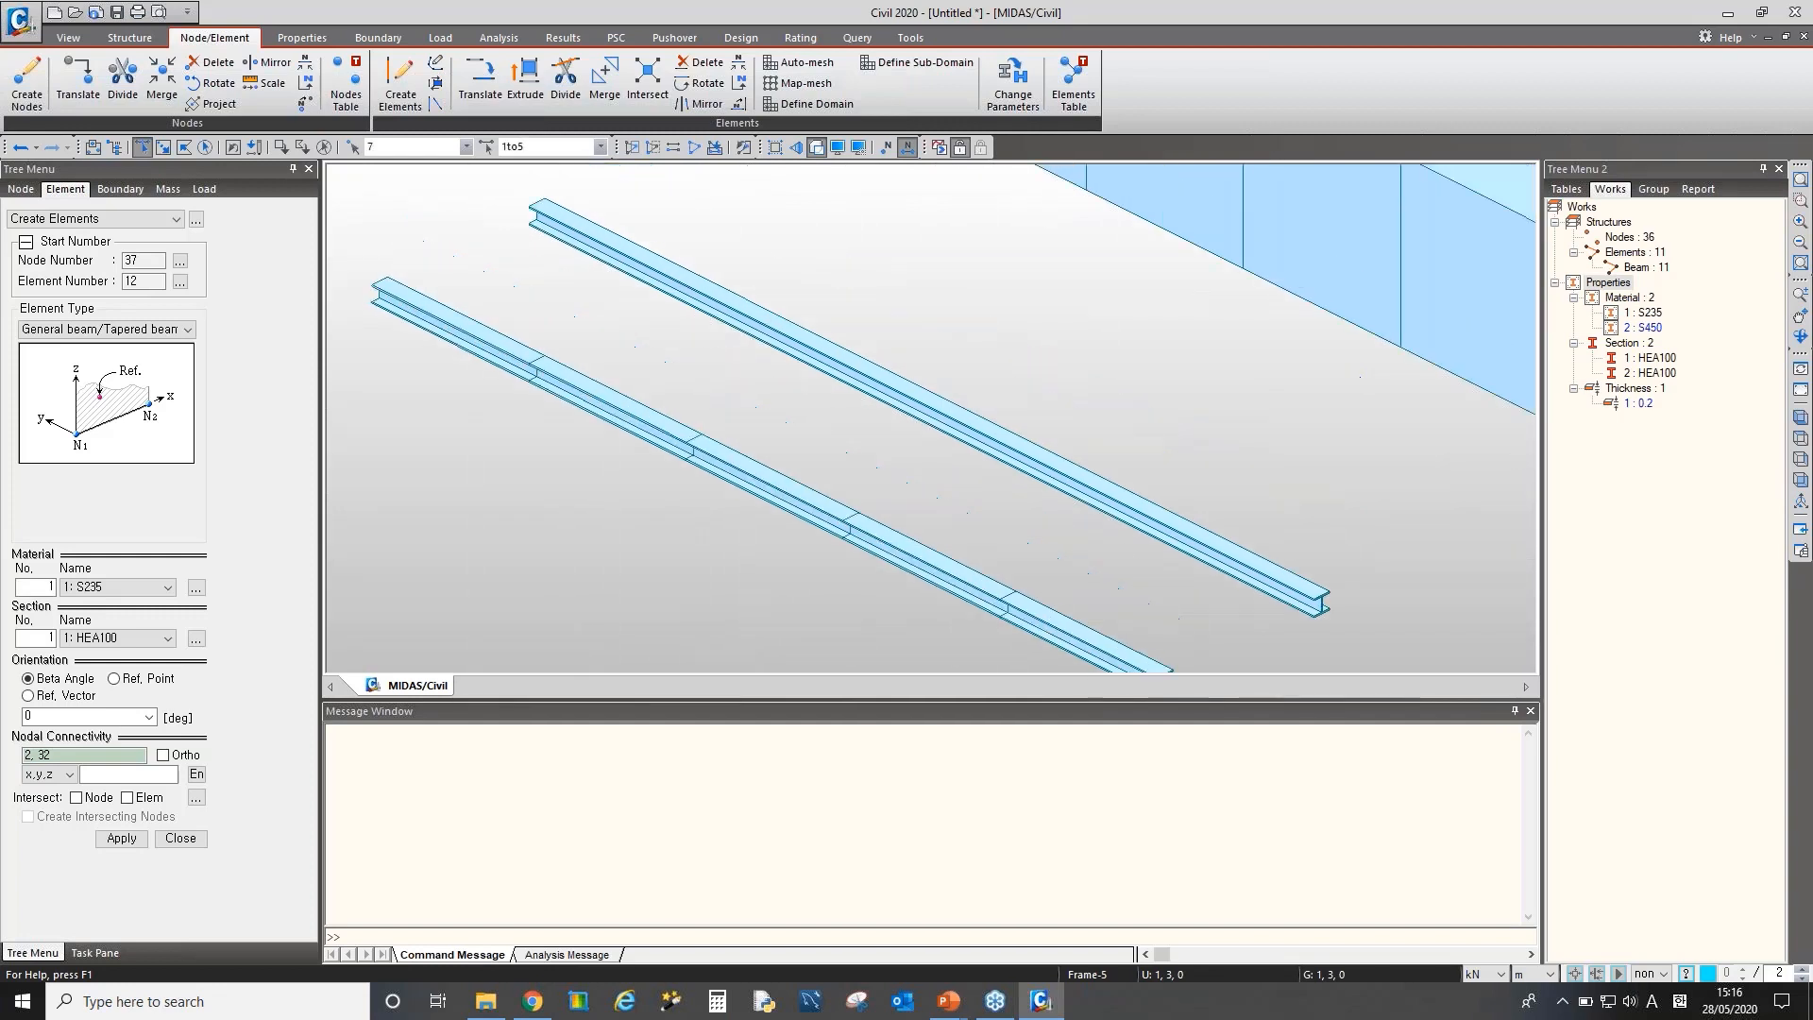
{"action": "left_click_drag", "start_coordinate": [959, 392], "coordinate": [898, 457]}
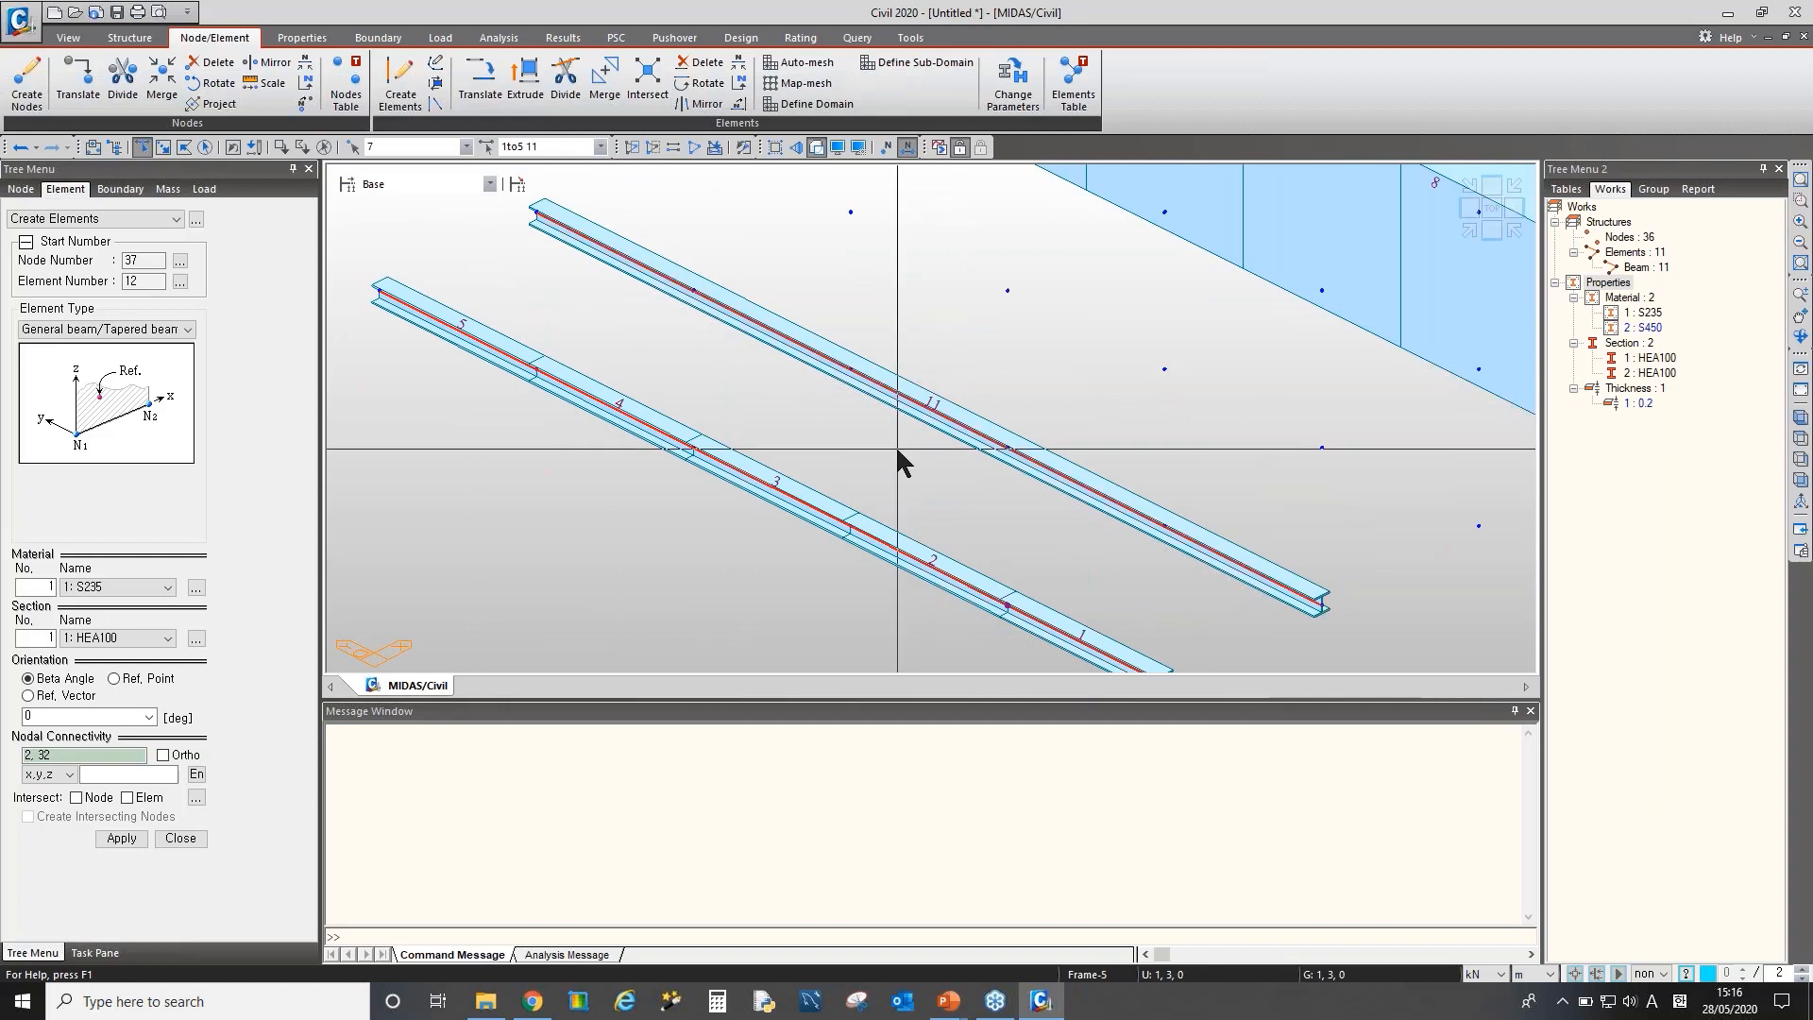
{"action": "scroll", "coordinate": [972, 387], "scroll_direction": "down", "scroll_amount": 4}
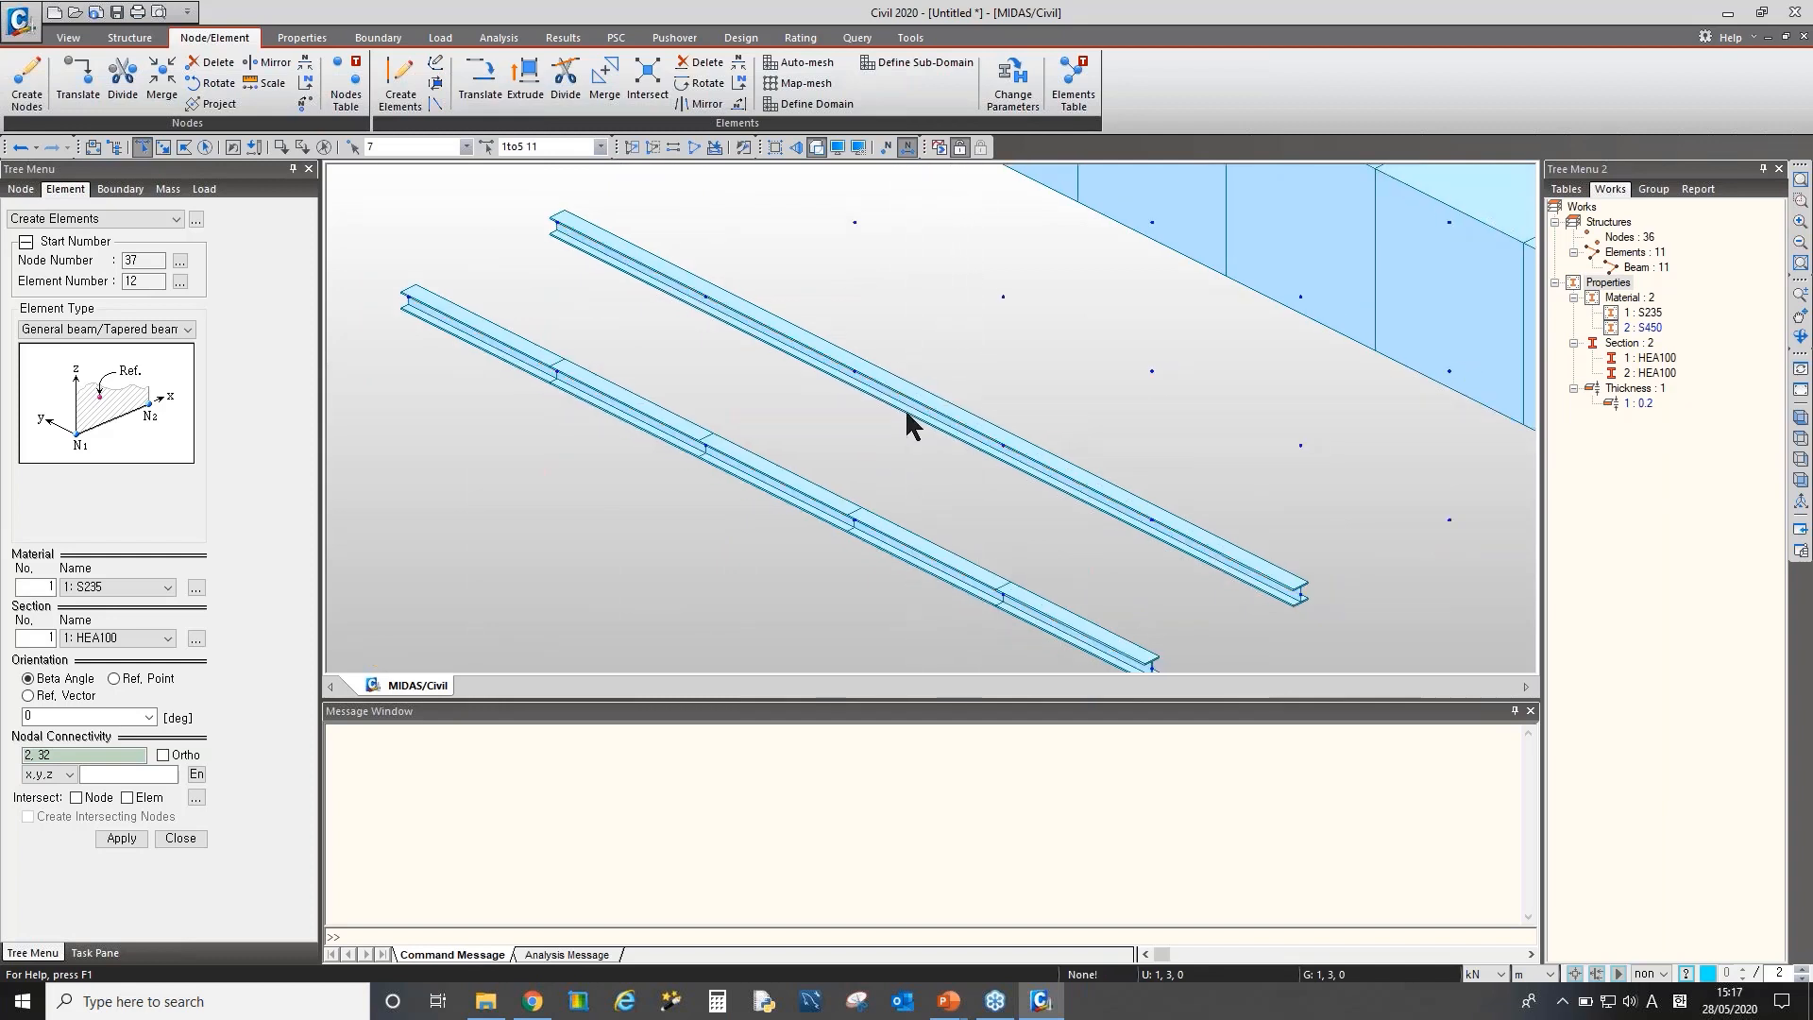
{"action": "middle_click_drag", "start_coordinate": [903, 406], "coordinate": [719, 547]}
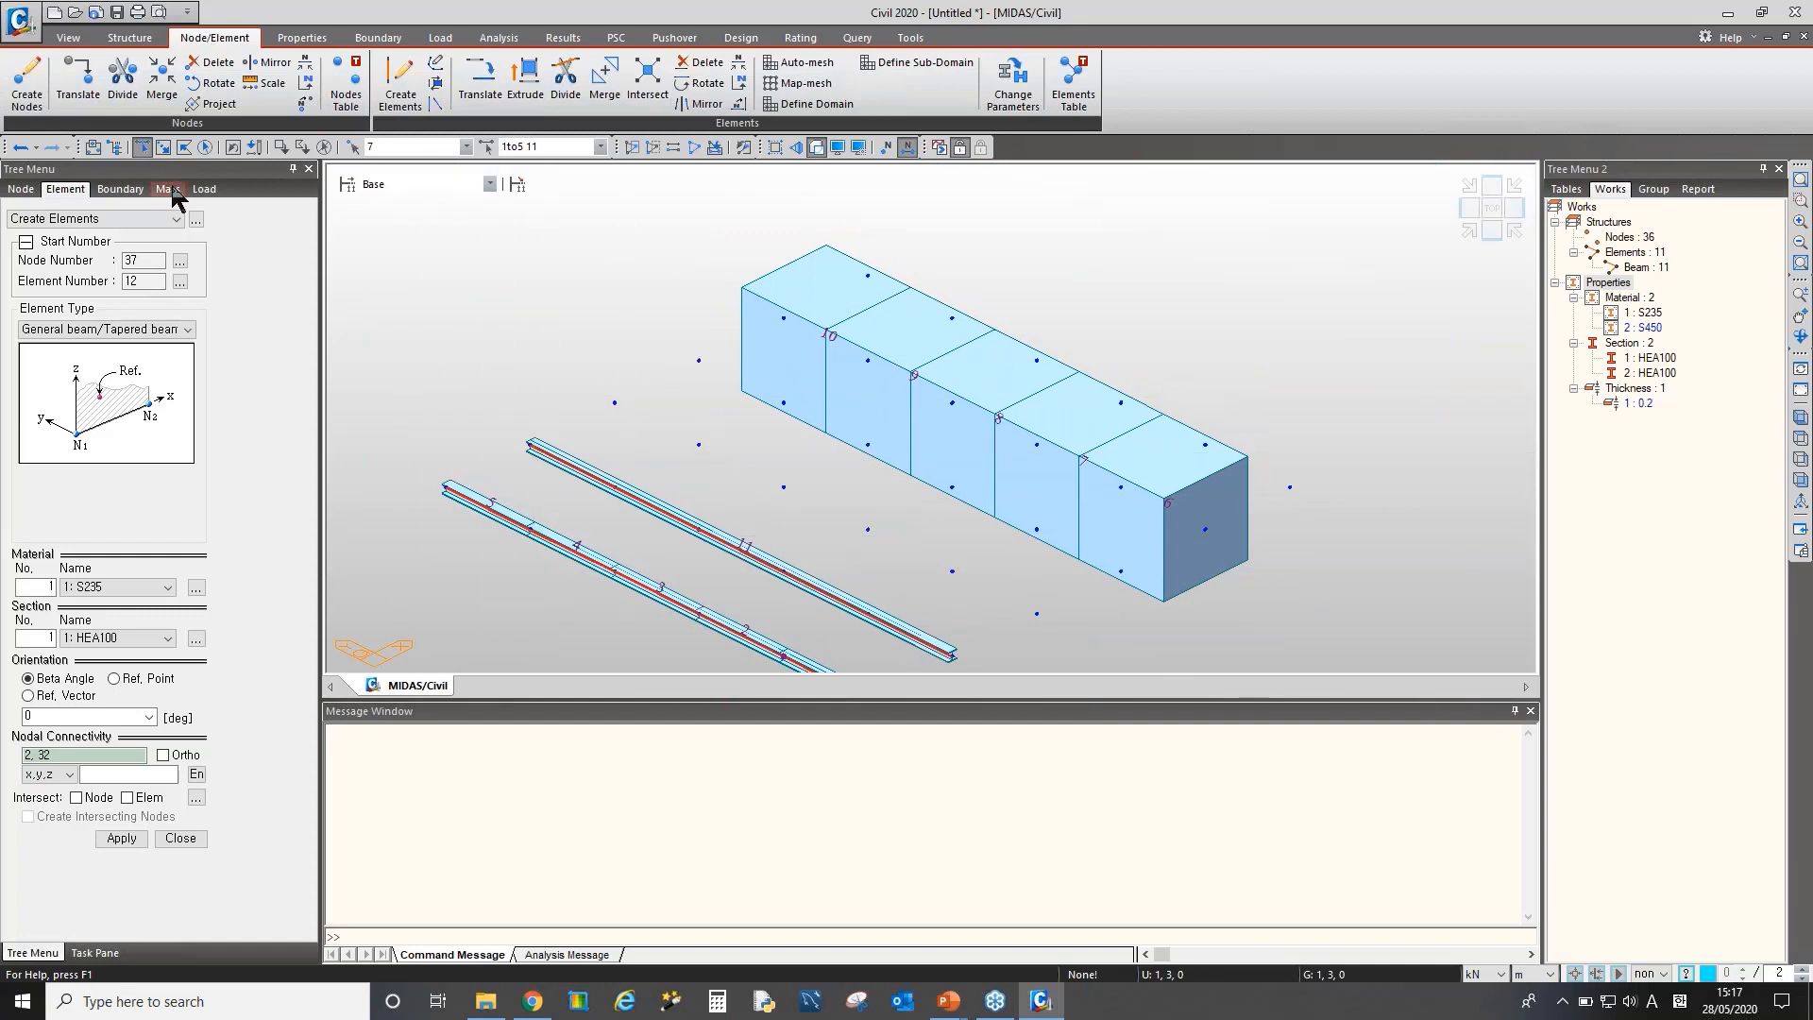
Try to split undivided beam element 11 at the nodes along it with Intersect Elements
{"action": "left_click", "coordinate": [324, 148]}
{"action": "middle_click_drag", "start_coordinate": [732, 567], "coordinate": [761, 504]}
{"action": "left_click", "coordinate": [767, 487]}
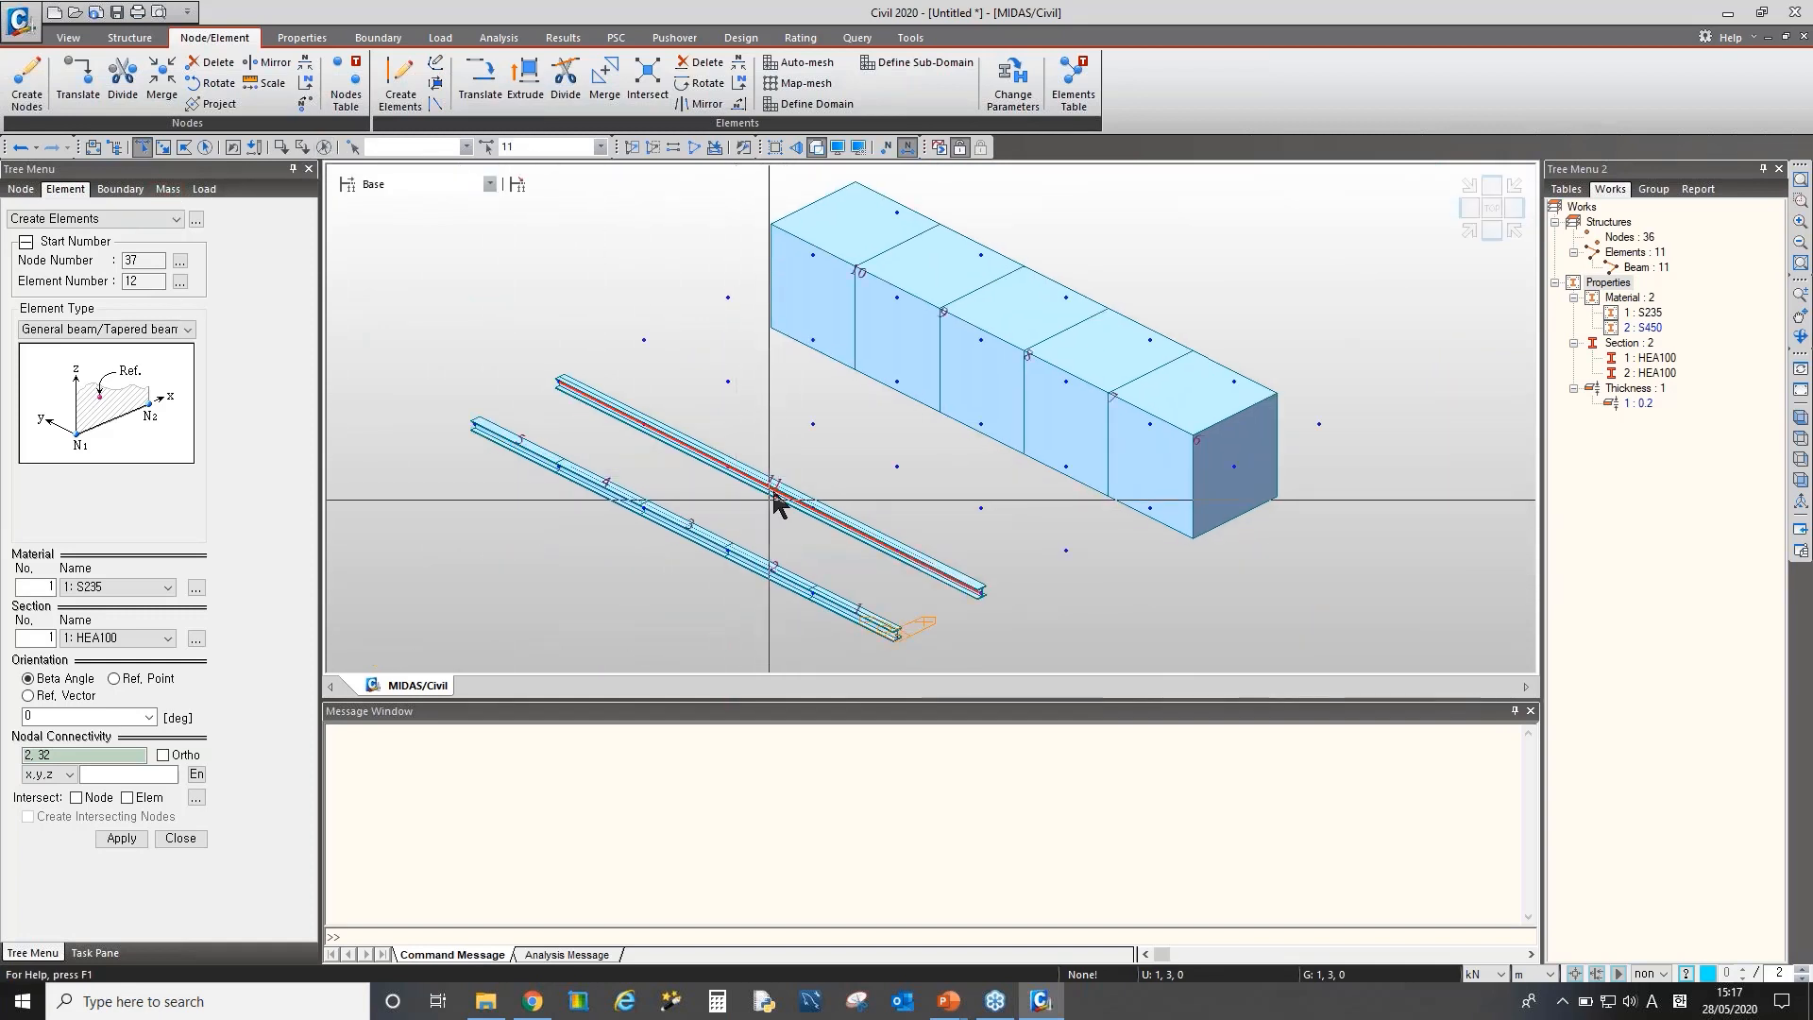
{"action": "scroll", "coordinate": [700, 477], "scroll_direction": "up", "scroll_amount": 5}
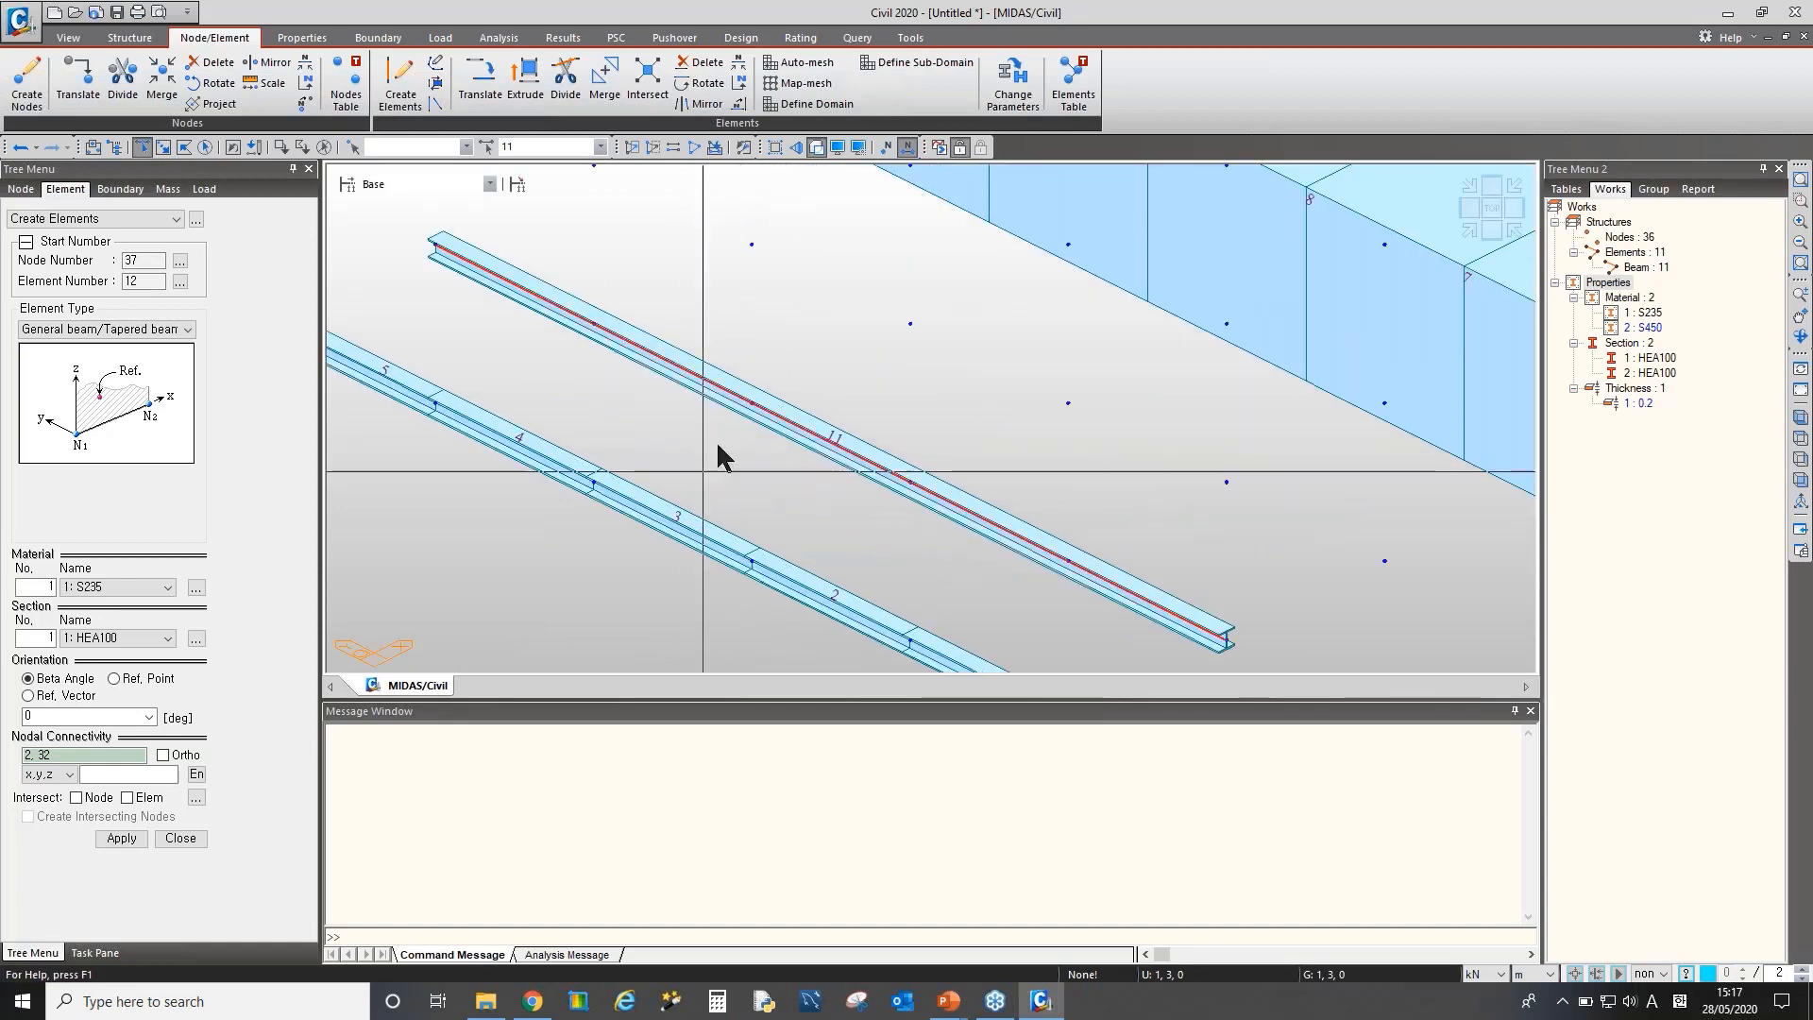
{"action": "left_click_drag", "start_coordinate": [563, 282], "coordinate": [776, 469]}
{"action": "left_click_drag", "start_coordinate": [898, 477], "coordinate": [1095, 621]}
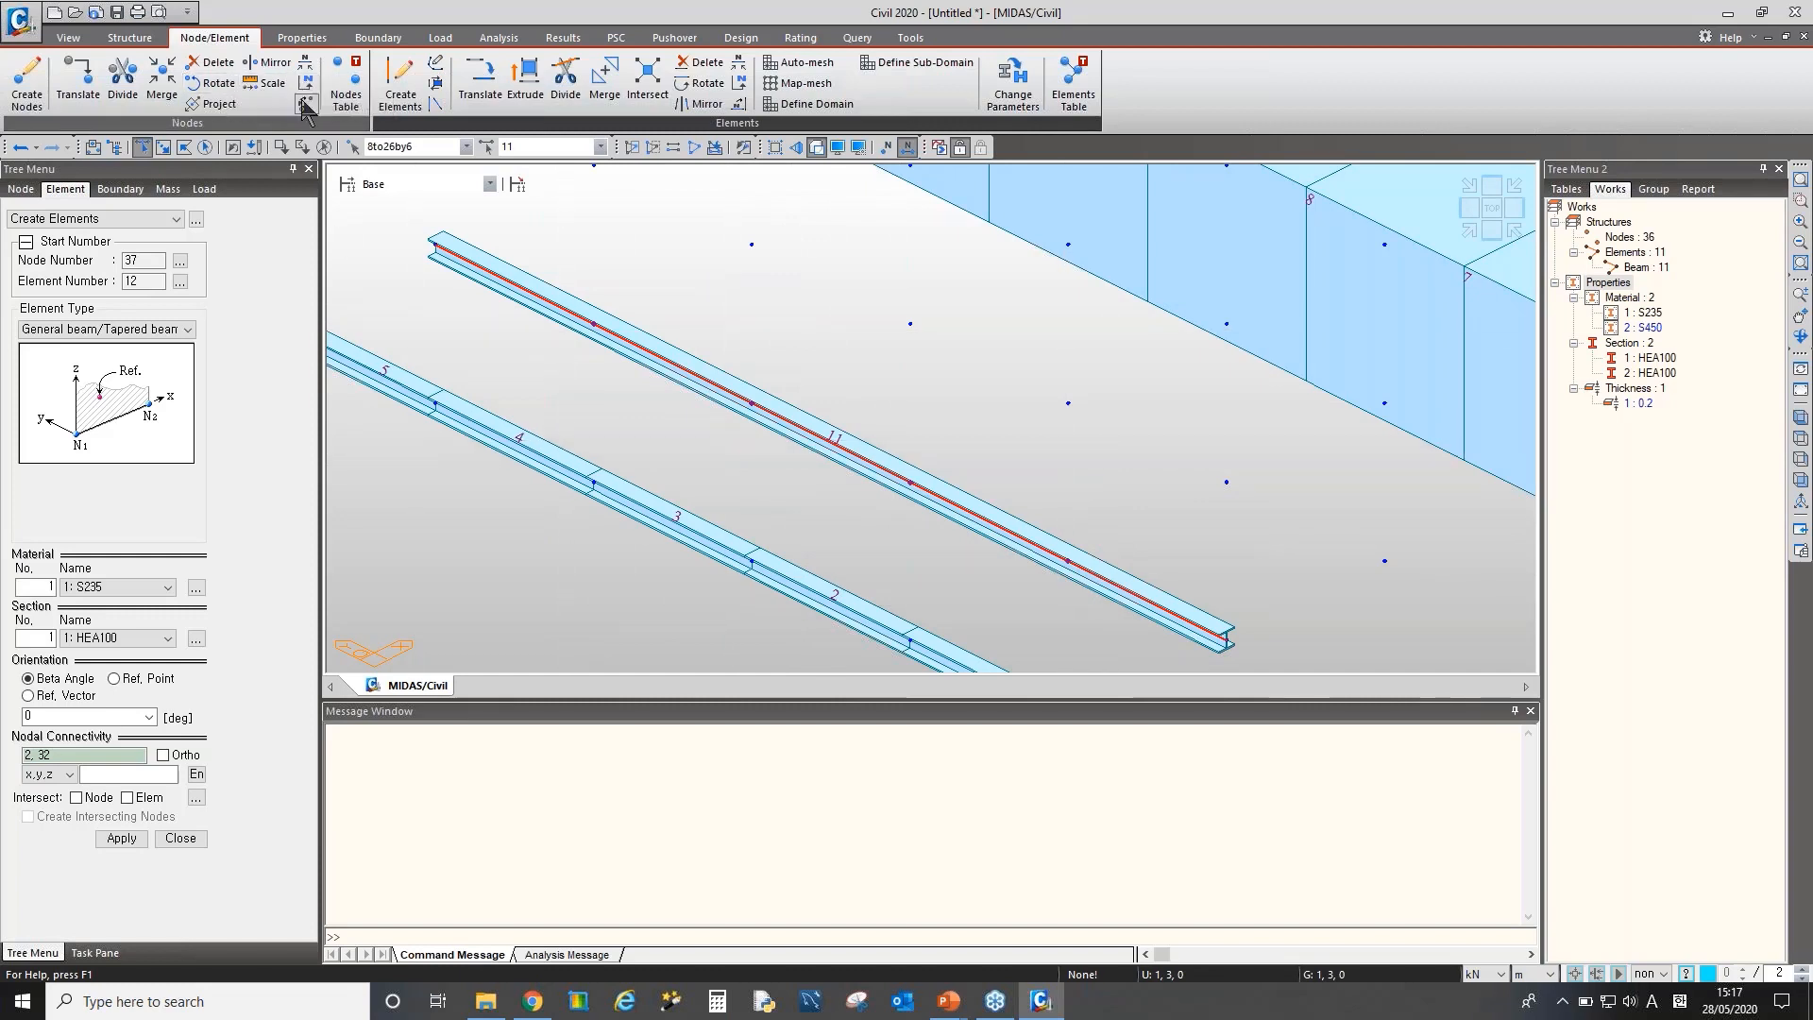
{"action": "left_click", "coordinate": [647, 106]}
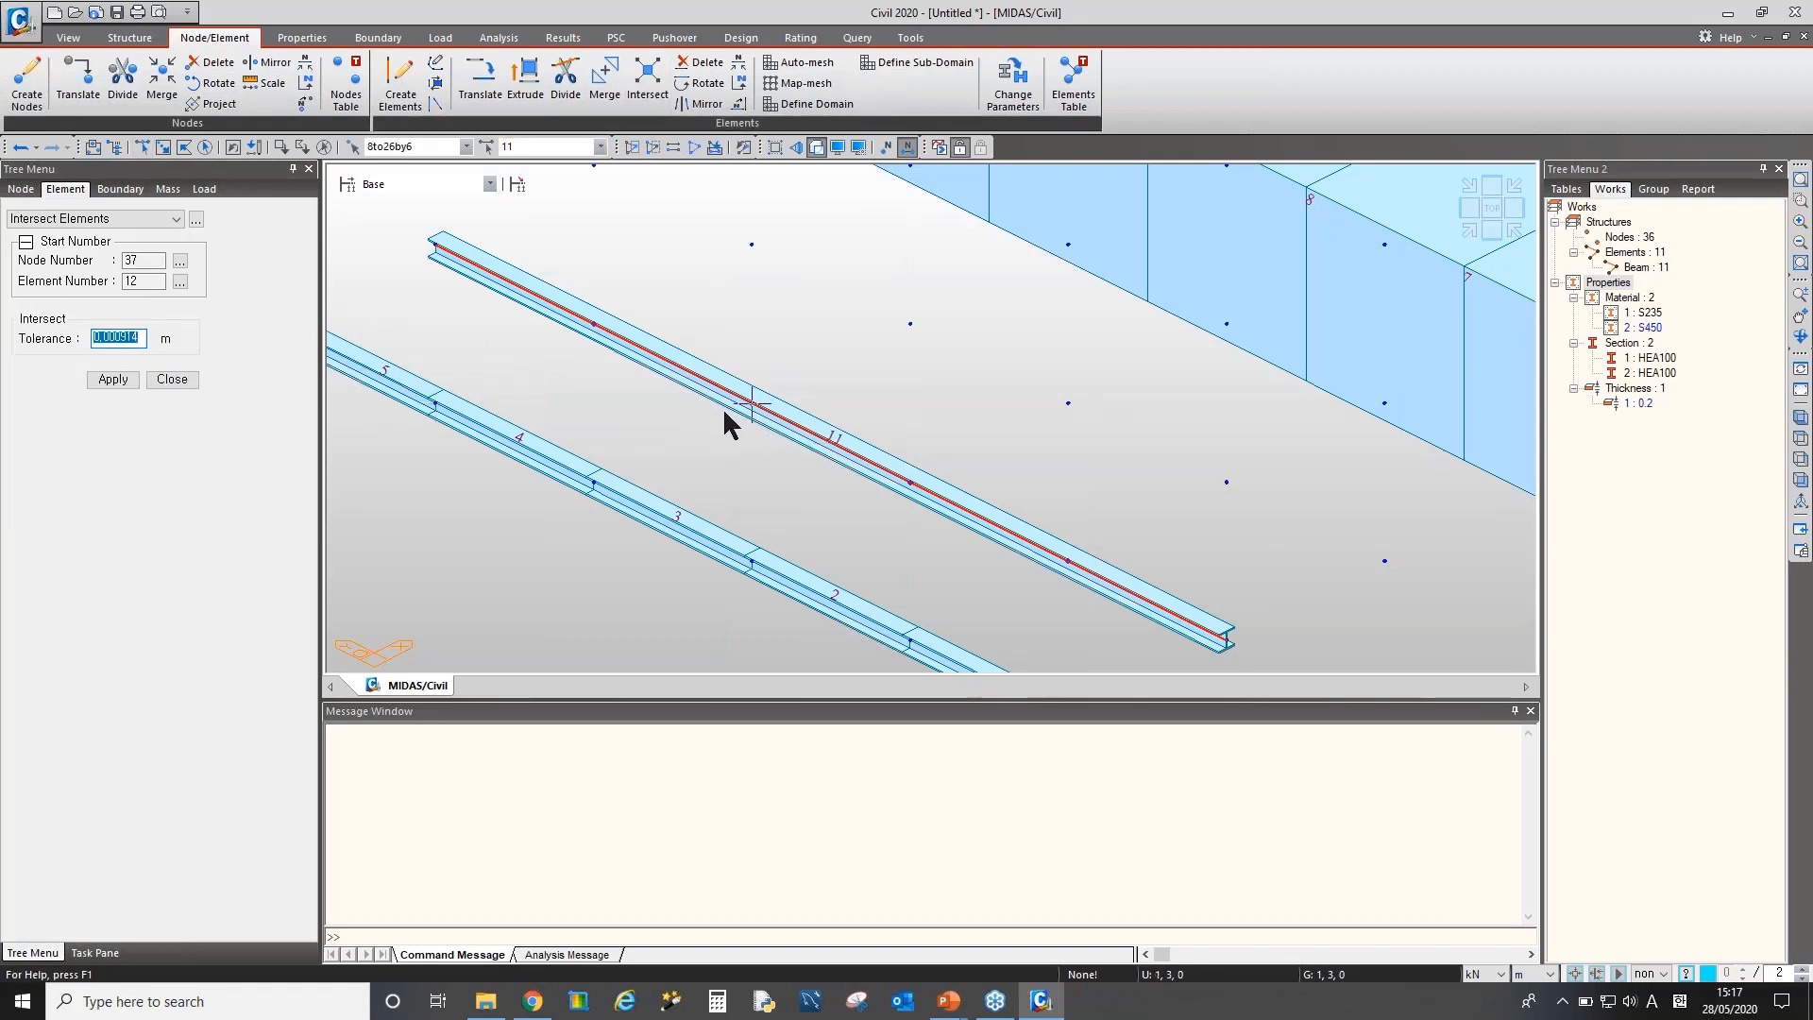
{"action": "left_click", "coordinate": [115, 378]}
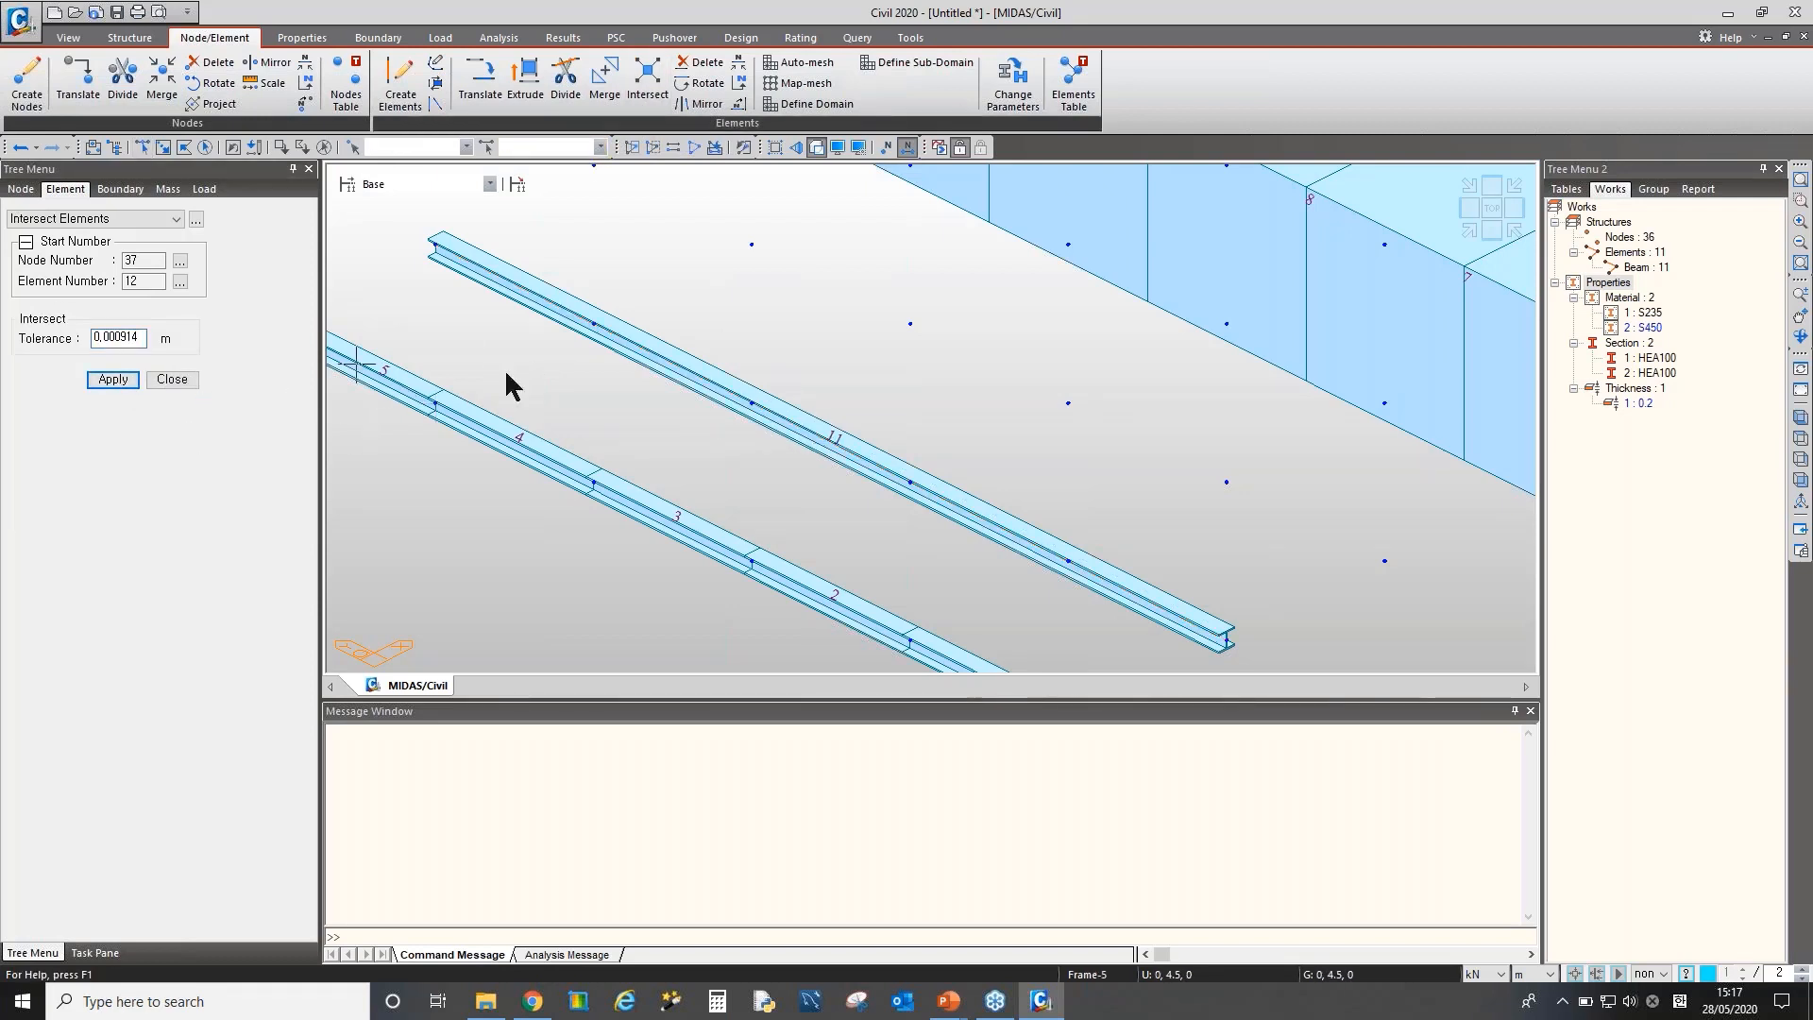
{"action": "left_click", "coordinate": [720, 375]}
{"action": "left_click", "coordinate": [113, 380]}
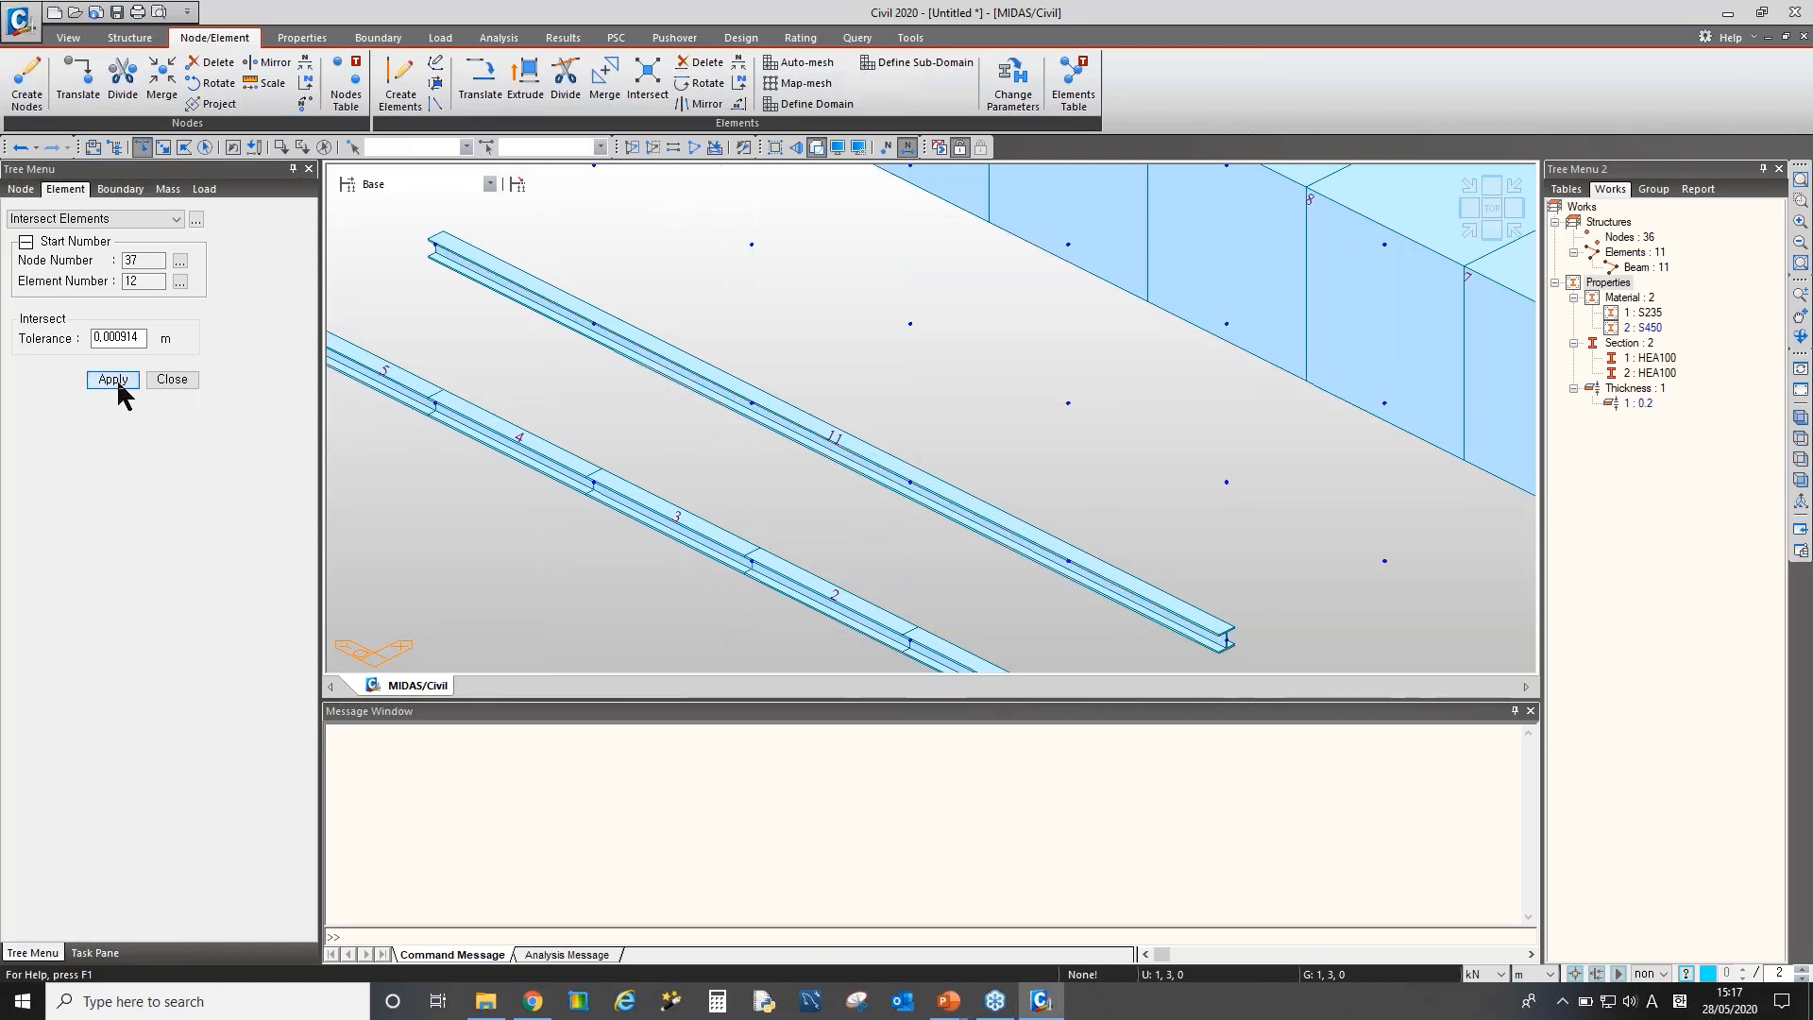
Reselect element 11 together with all its nodes and try Intersect Elements again
{"action": "scroll", "coordinate": [600, 378], "scroll_direction": "down", "scroll_amount": 2}
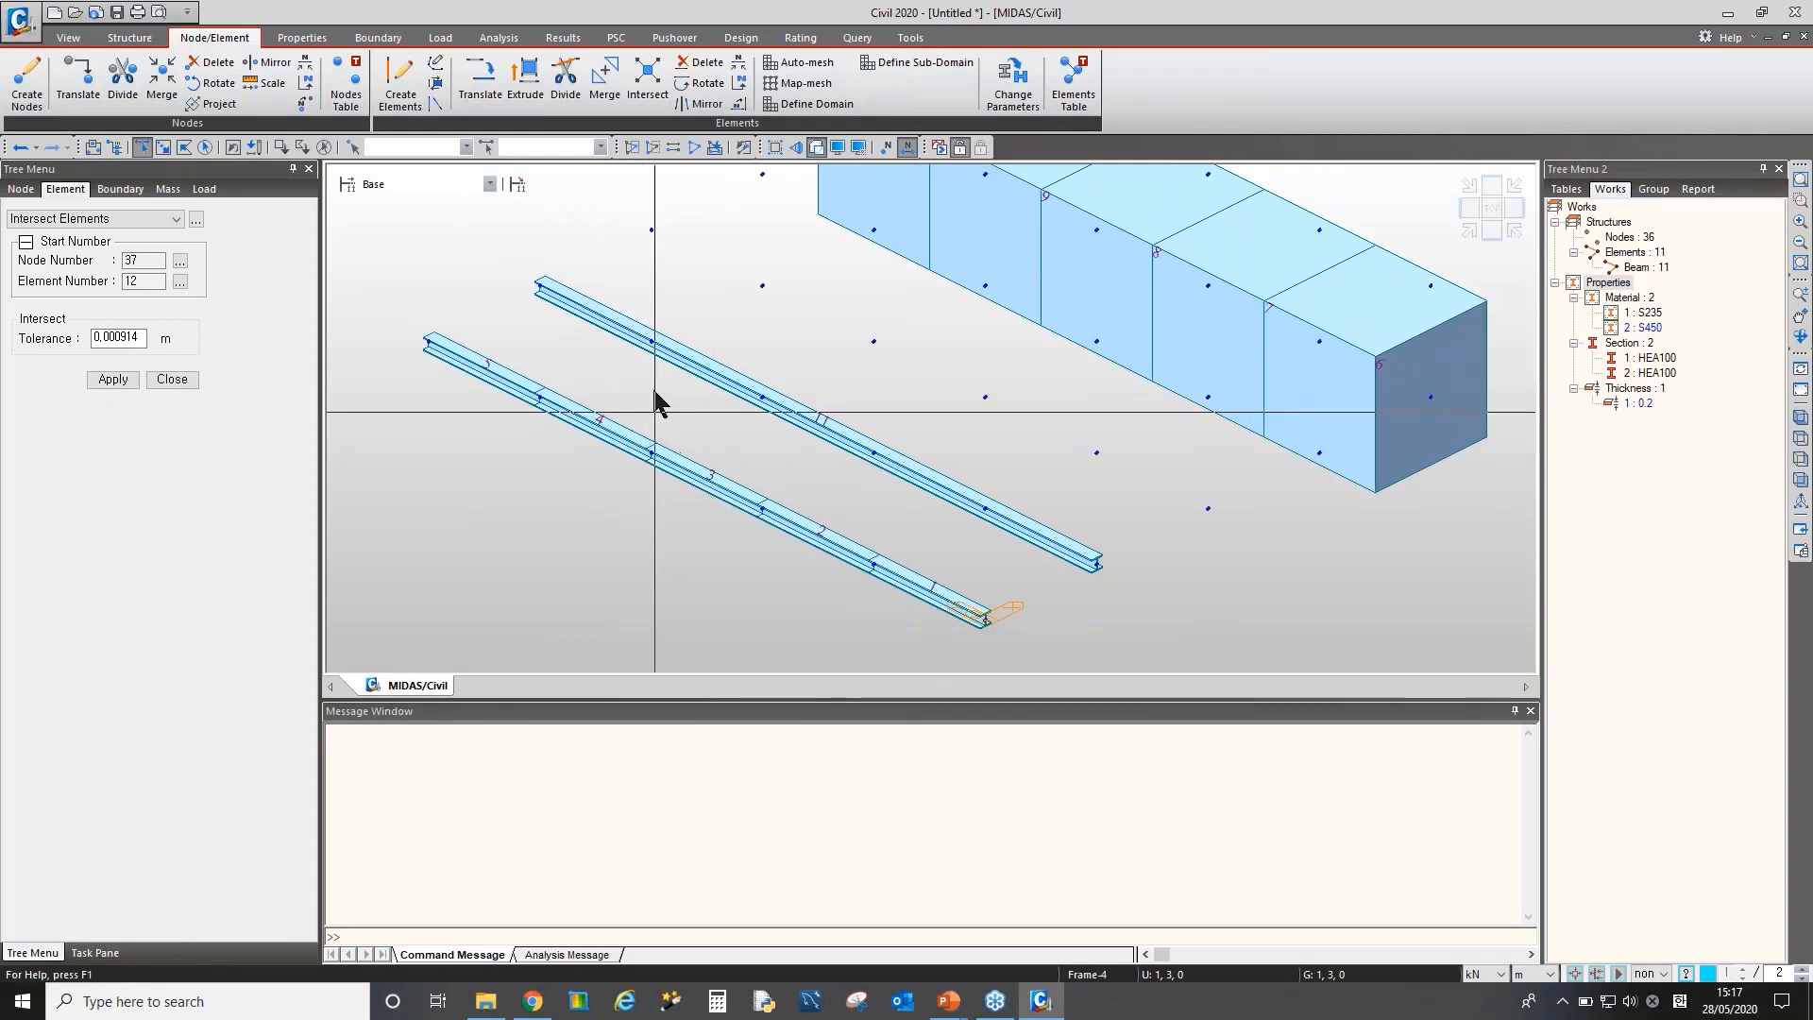
{"action": "middle_click_drag", "start_coordinate": [674, 369], "coordinate": [1083, 335], "text": "ctrl"}
{"action": "middle_click_drag", "start_coordinate": [889, 277], "coordinate": [887, 400]}
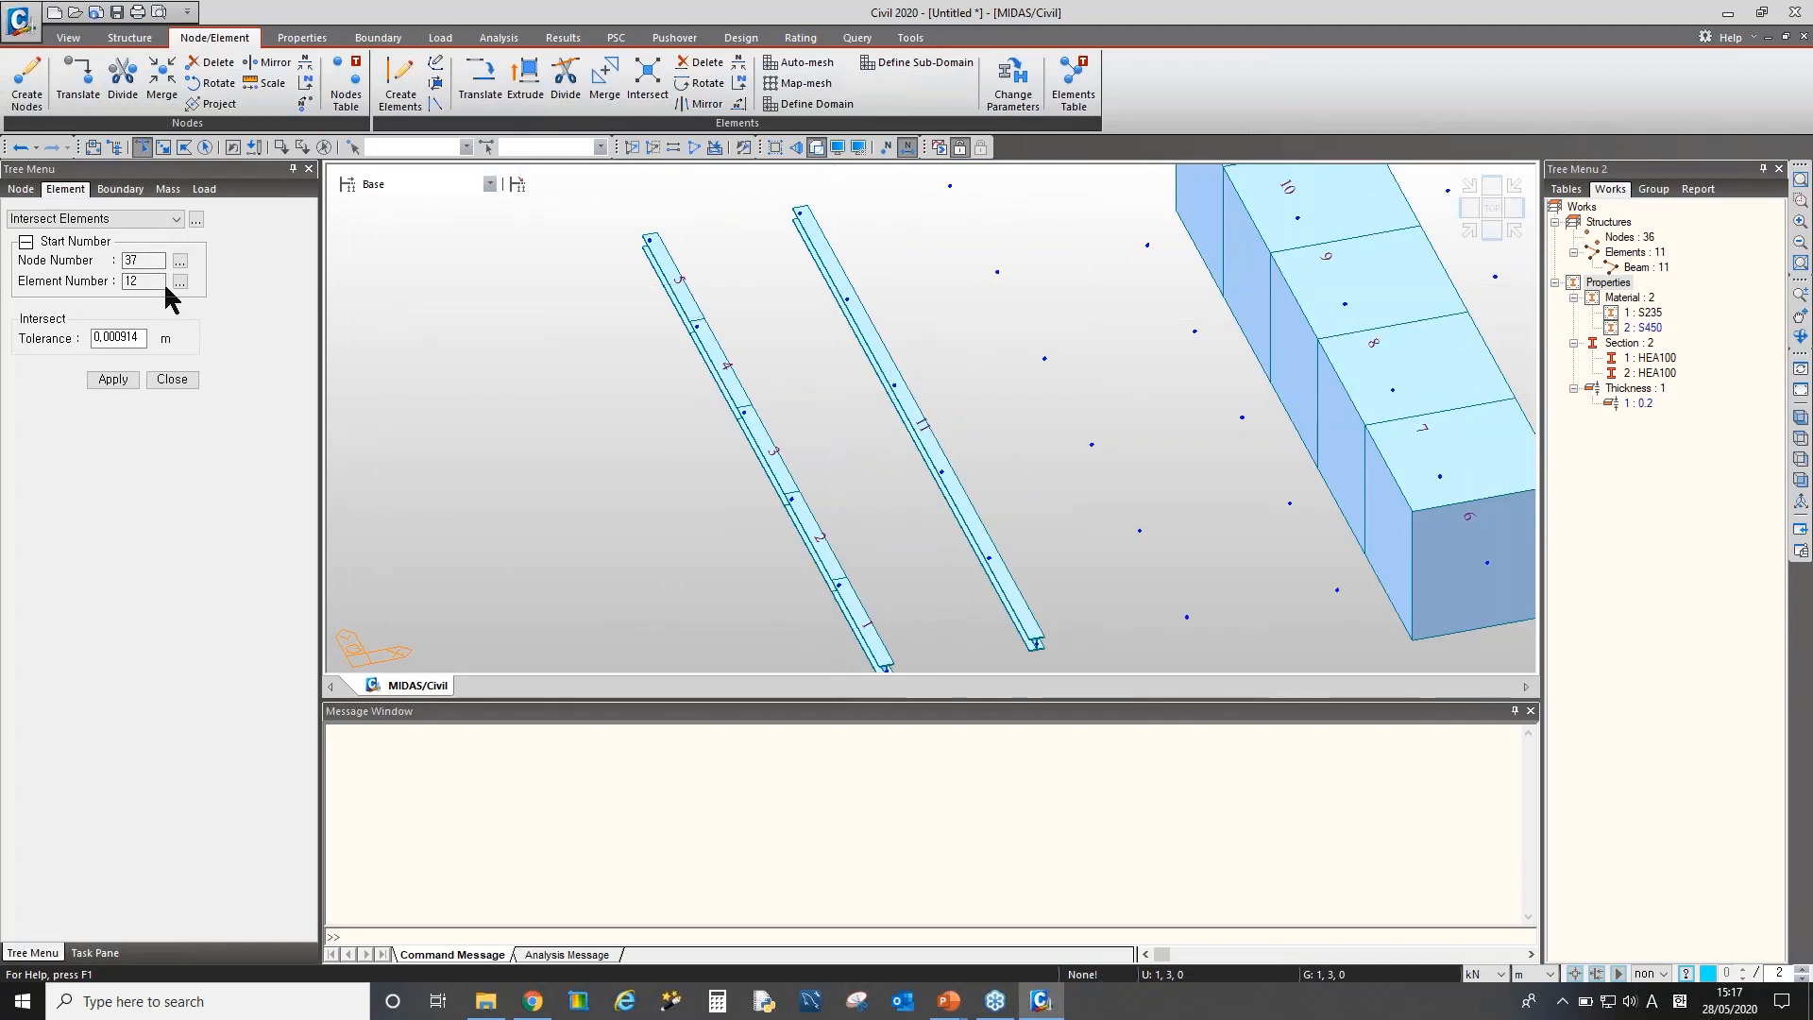
{"action": "mouse_move", "coordinate": [980, 407]}
{"action": "middle_mouse_down", "text": "ctrl"}
{"action": "mouse_move", "coordinate": [1032, 371]}
{"action": "mouse_move", "coordinate": [912, 444]}
{"action": "middle_mouse_up", "text": "ctrl"}
{"action": "scroll", "coordinate": [1032, 371], "scroll_direction": "down", "scroll_amount": 3}
{"action": "left_click_drag", "start_coordinate": [931, 213], "coordinate": [1031, 644]}
{"action": "left_click", "coordinate": [112, 378]}
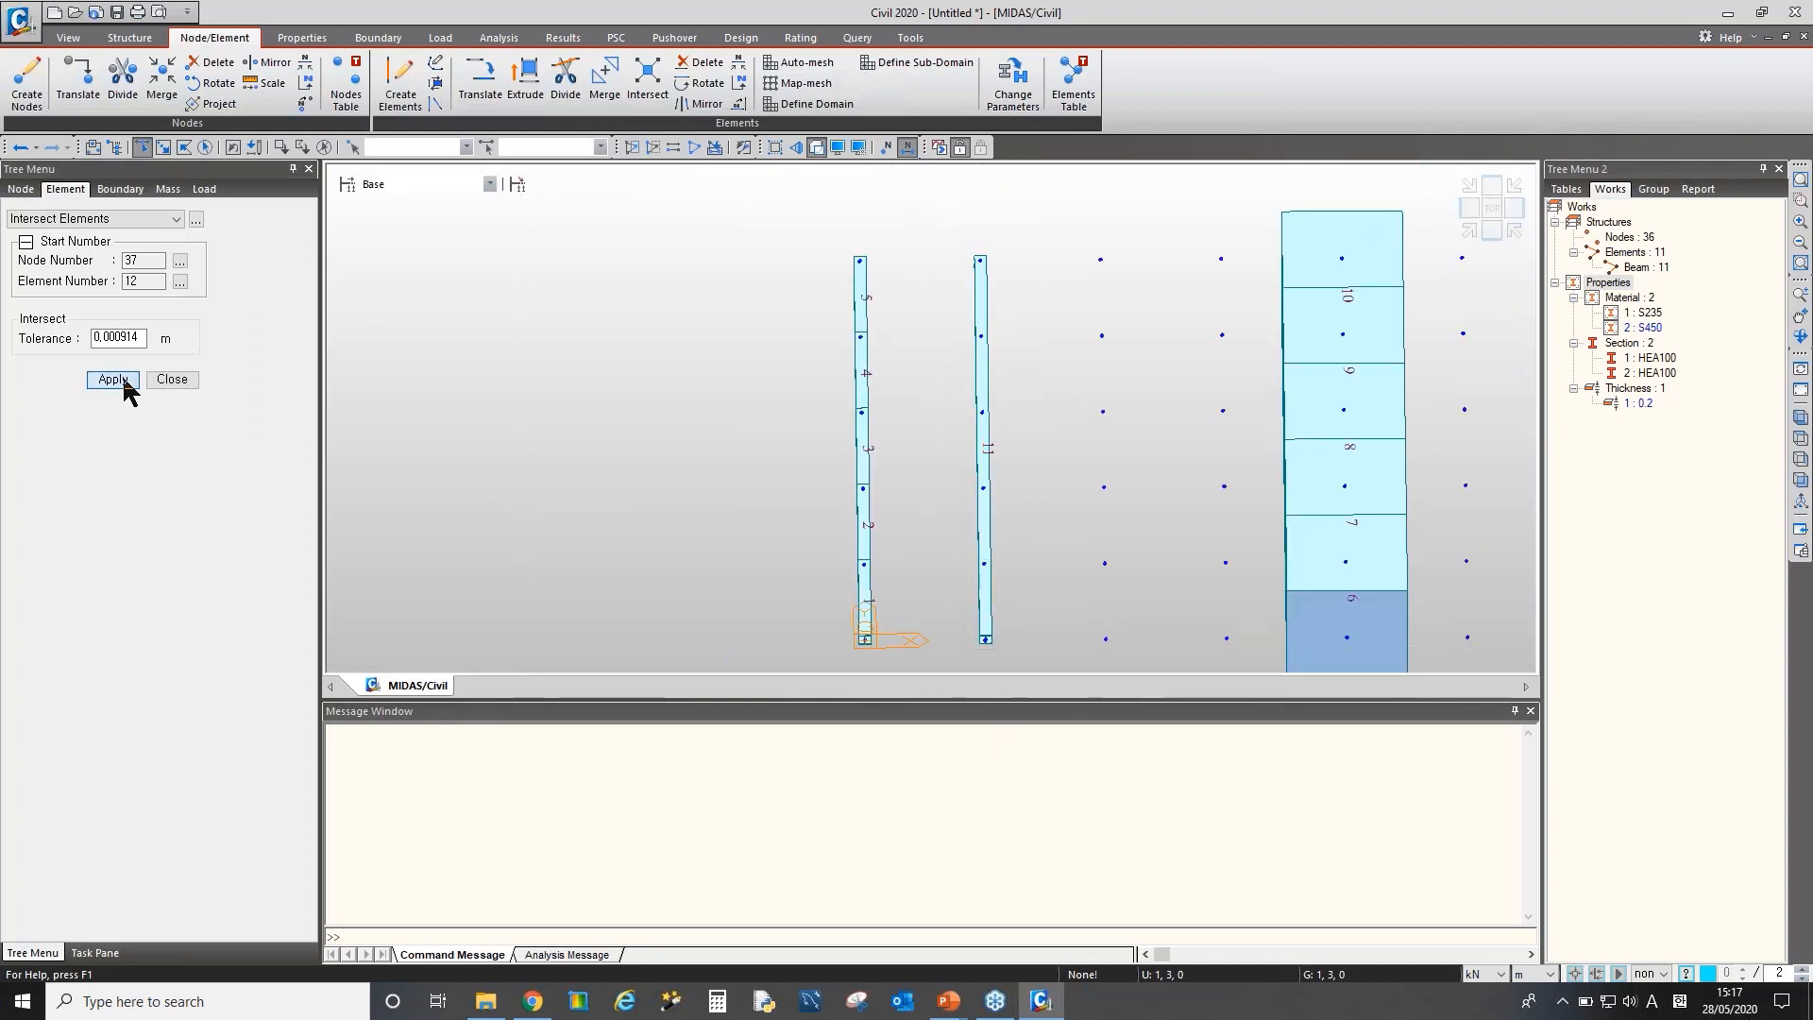
{"action": "middle_click_drag", "start_coordinate": [935, 522], "coordinate": [955, 503], "text": "ctrl"}
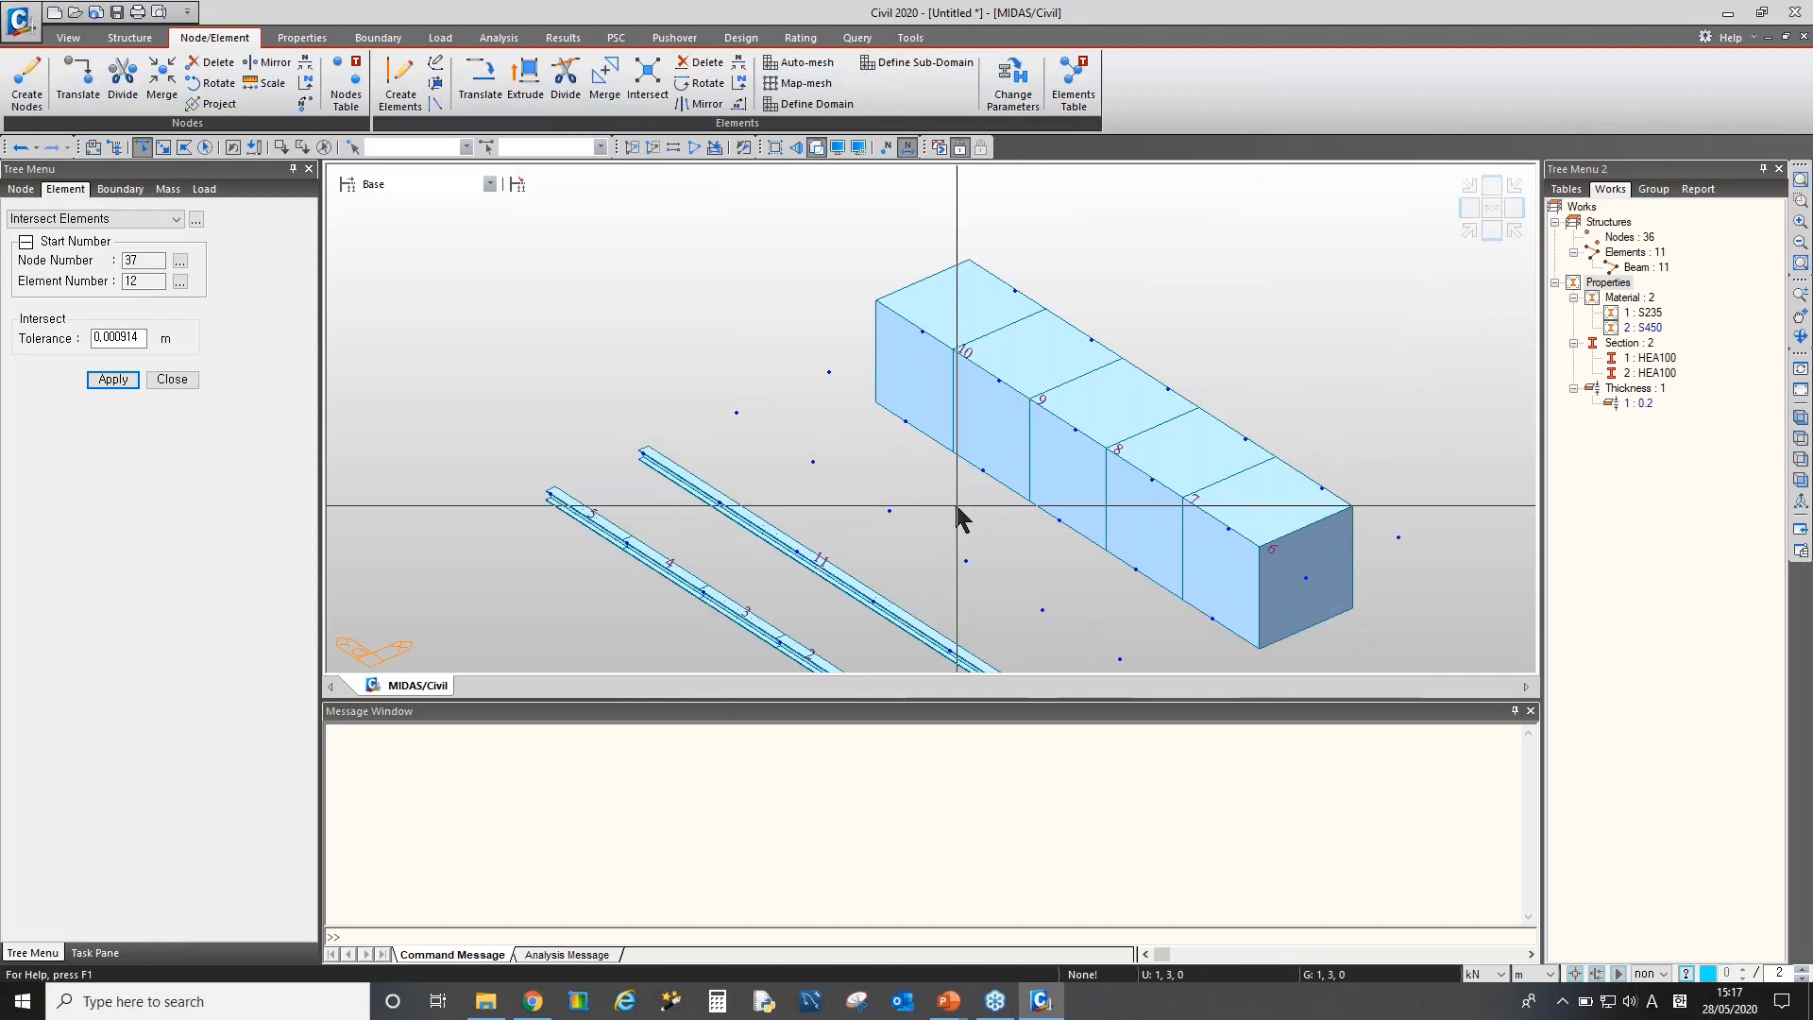
{"action": "scroll", "coordinate": [949, 500], "scroll_direction": "down", "scroll_amount": 3}
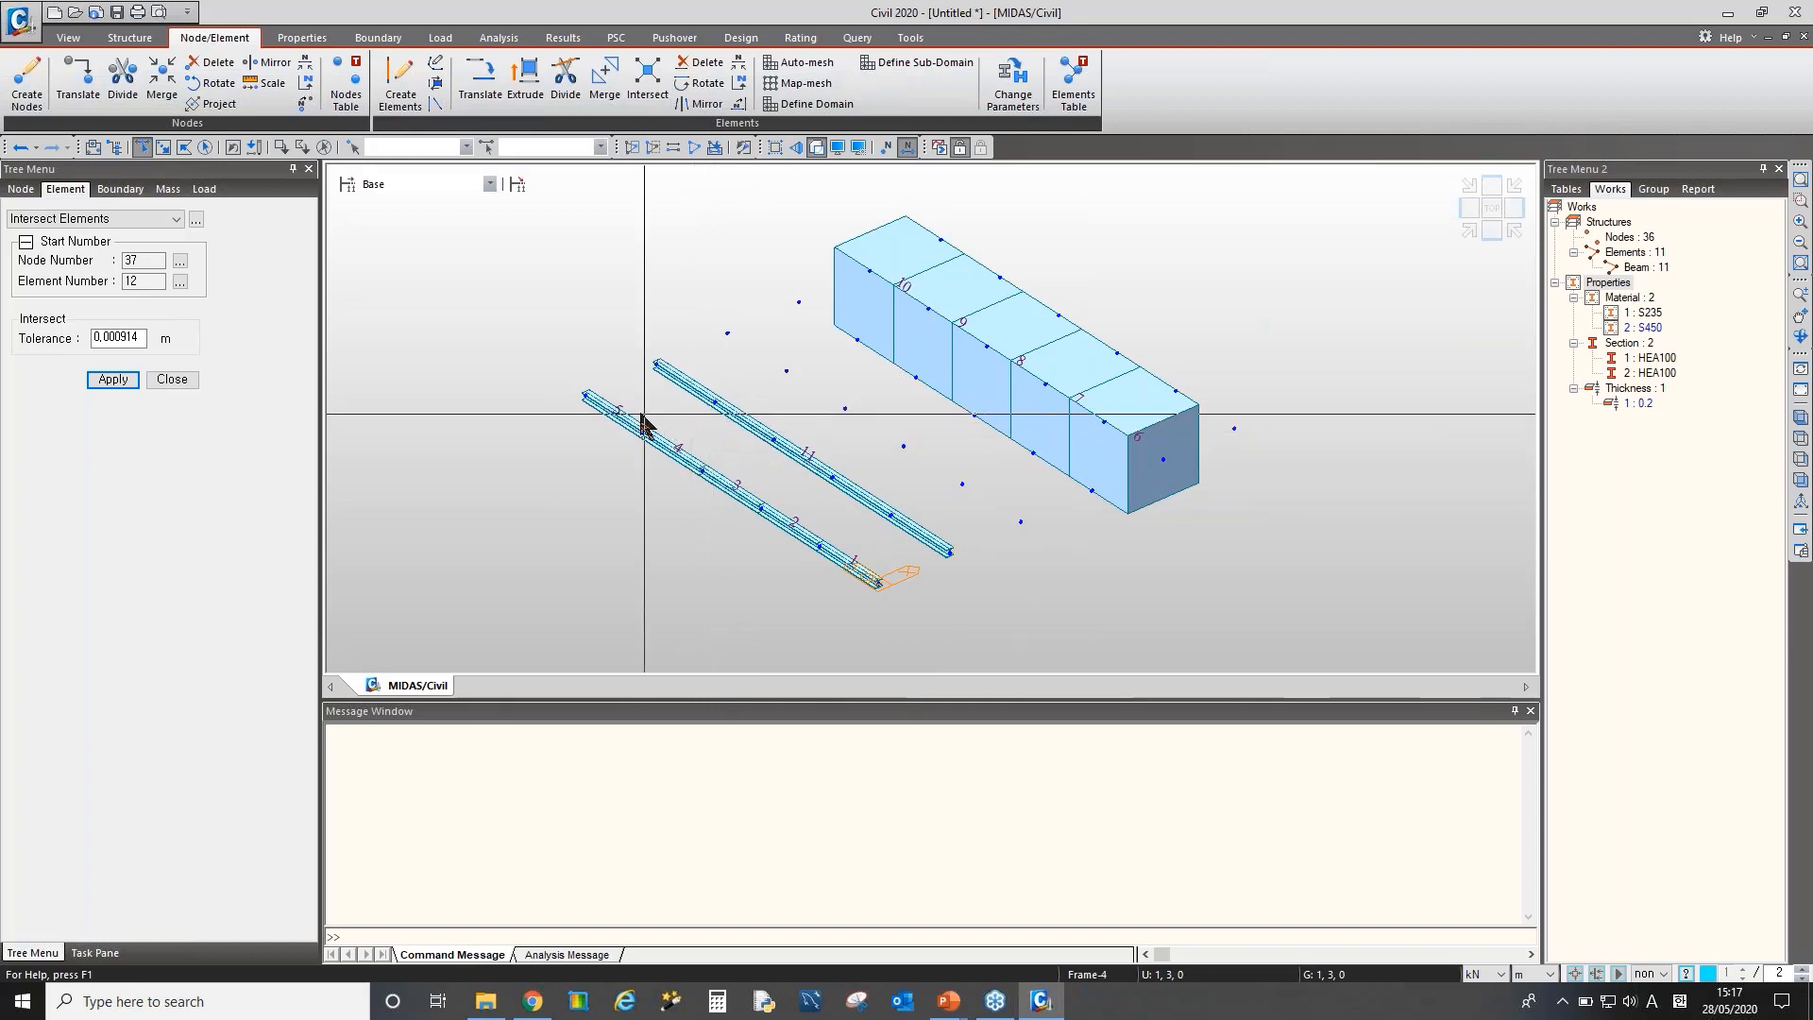
Merge frame elements 1 to 5 by selection with Remove Free Nodes enabled, and undo the merge
{"action": "middle_click_drag", "start_coordinate": [949, 501], "coordinate": [858, 510], "text": "ctrl"}
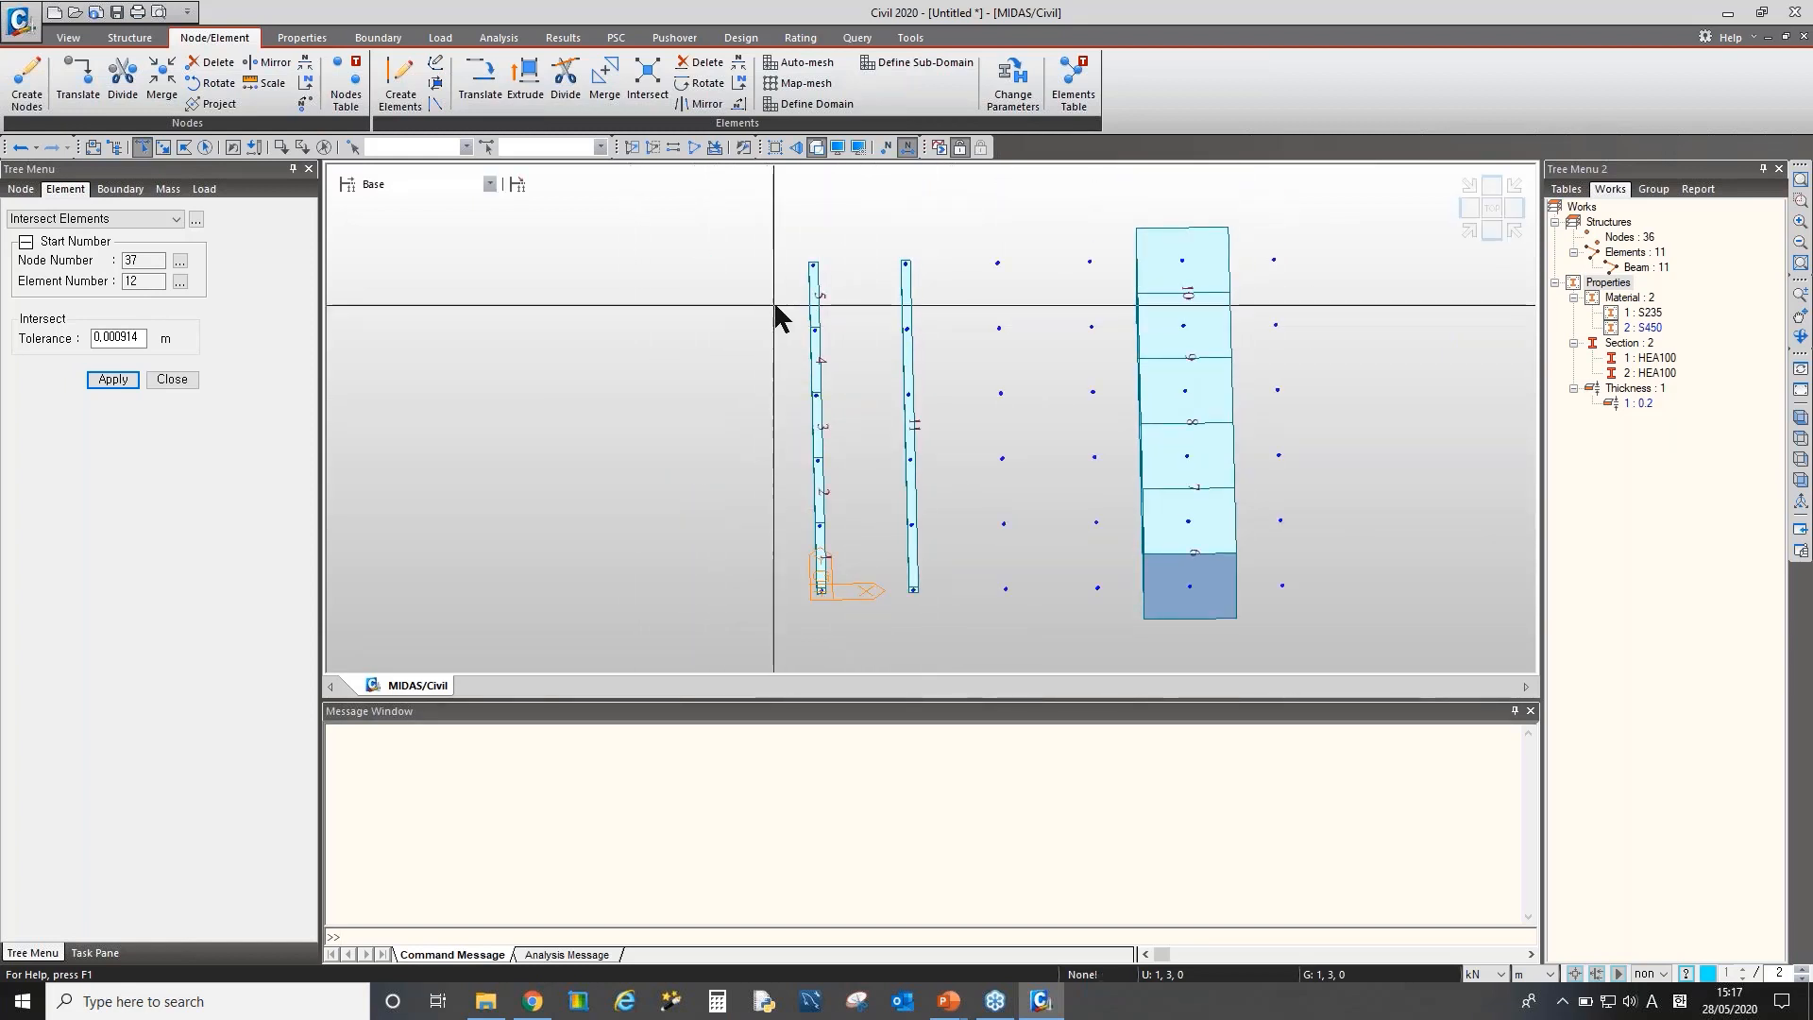
{"action": "left_click_drag", "start_coordinate": [842, 288], "coordinate": [755, 572]}
{"action": "middle_click_drag", "start_coordinate": [879, 533], "coordinate": [737, 521], "text": "ctrl"}
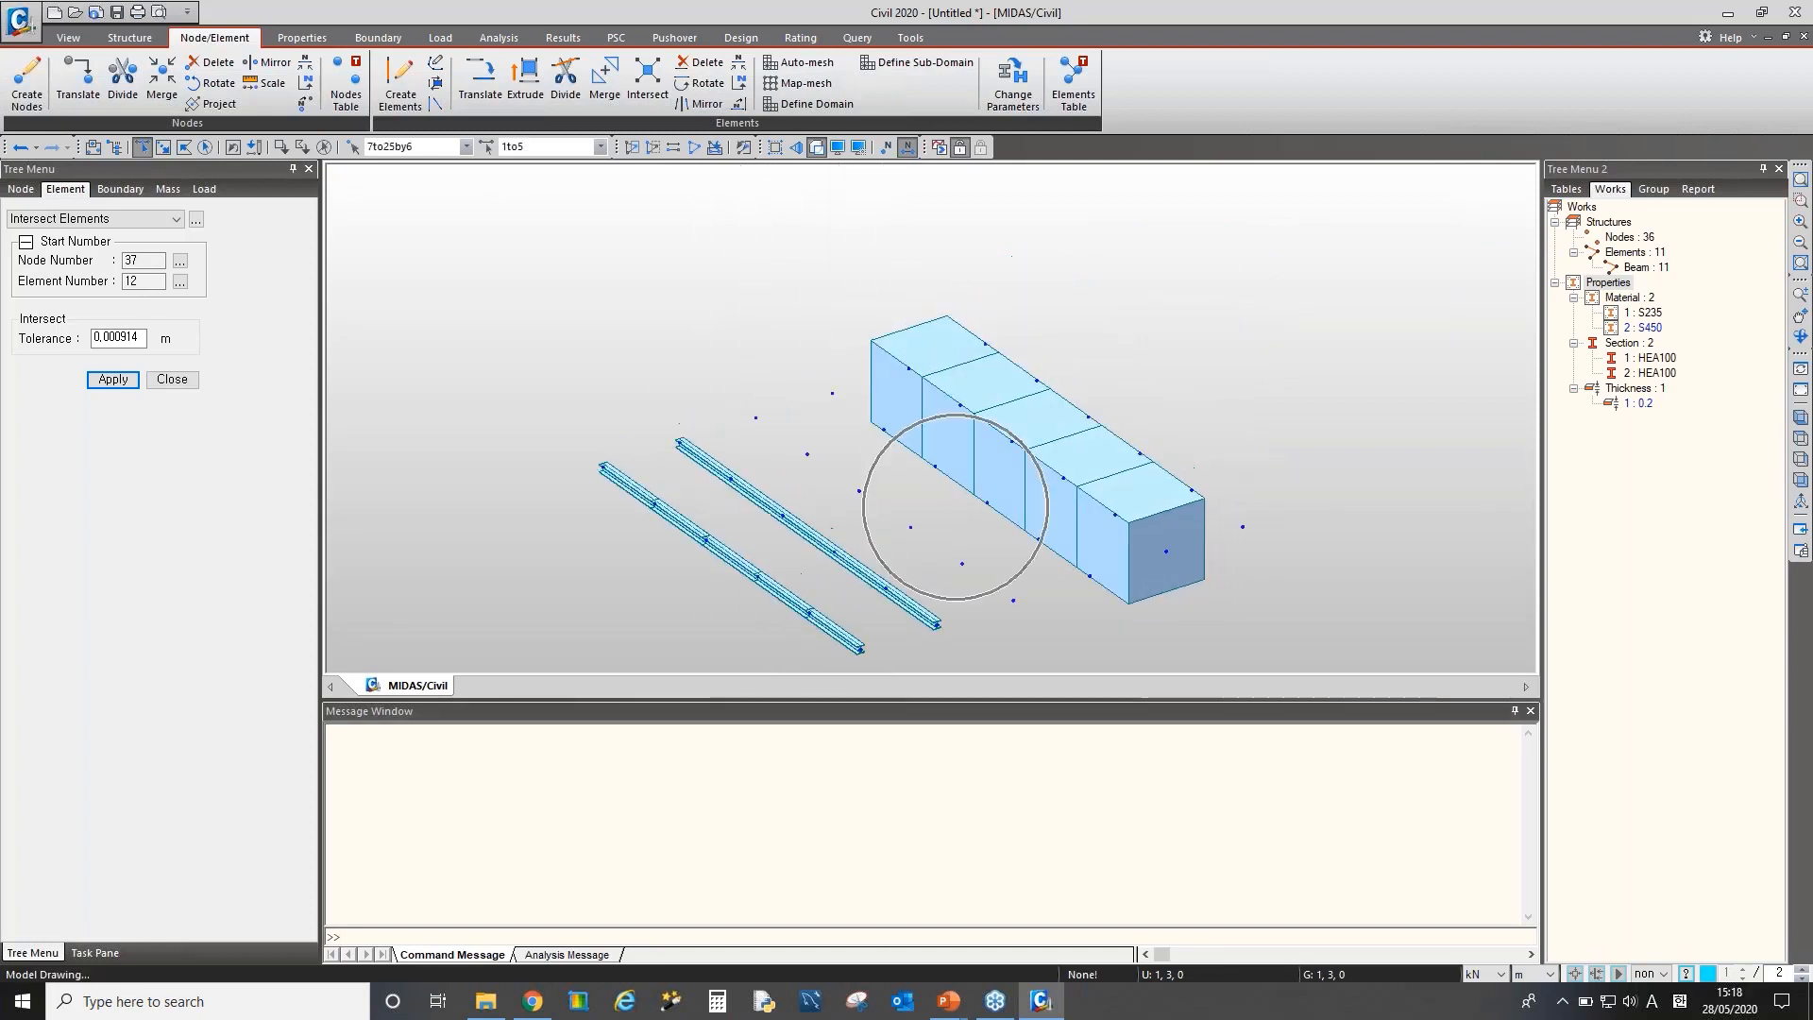
{"action": "left_click", "coordinate": [604, 78]}
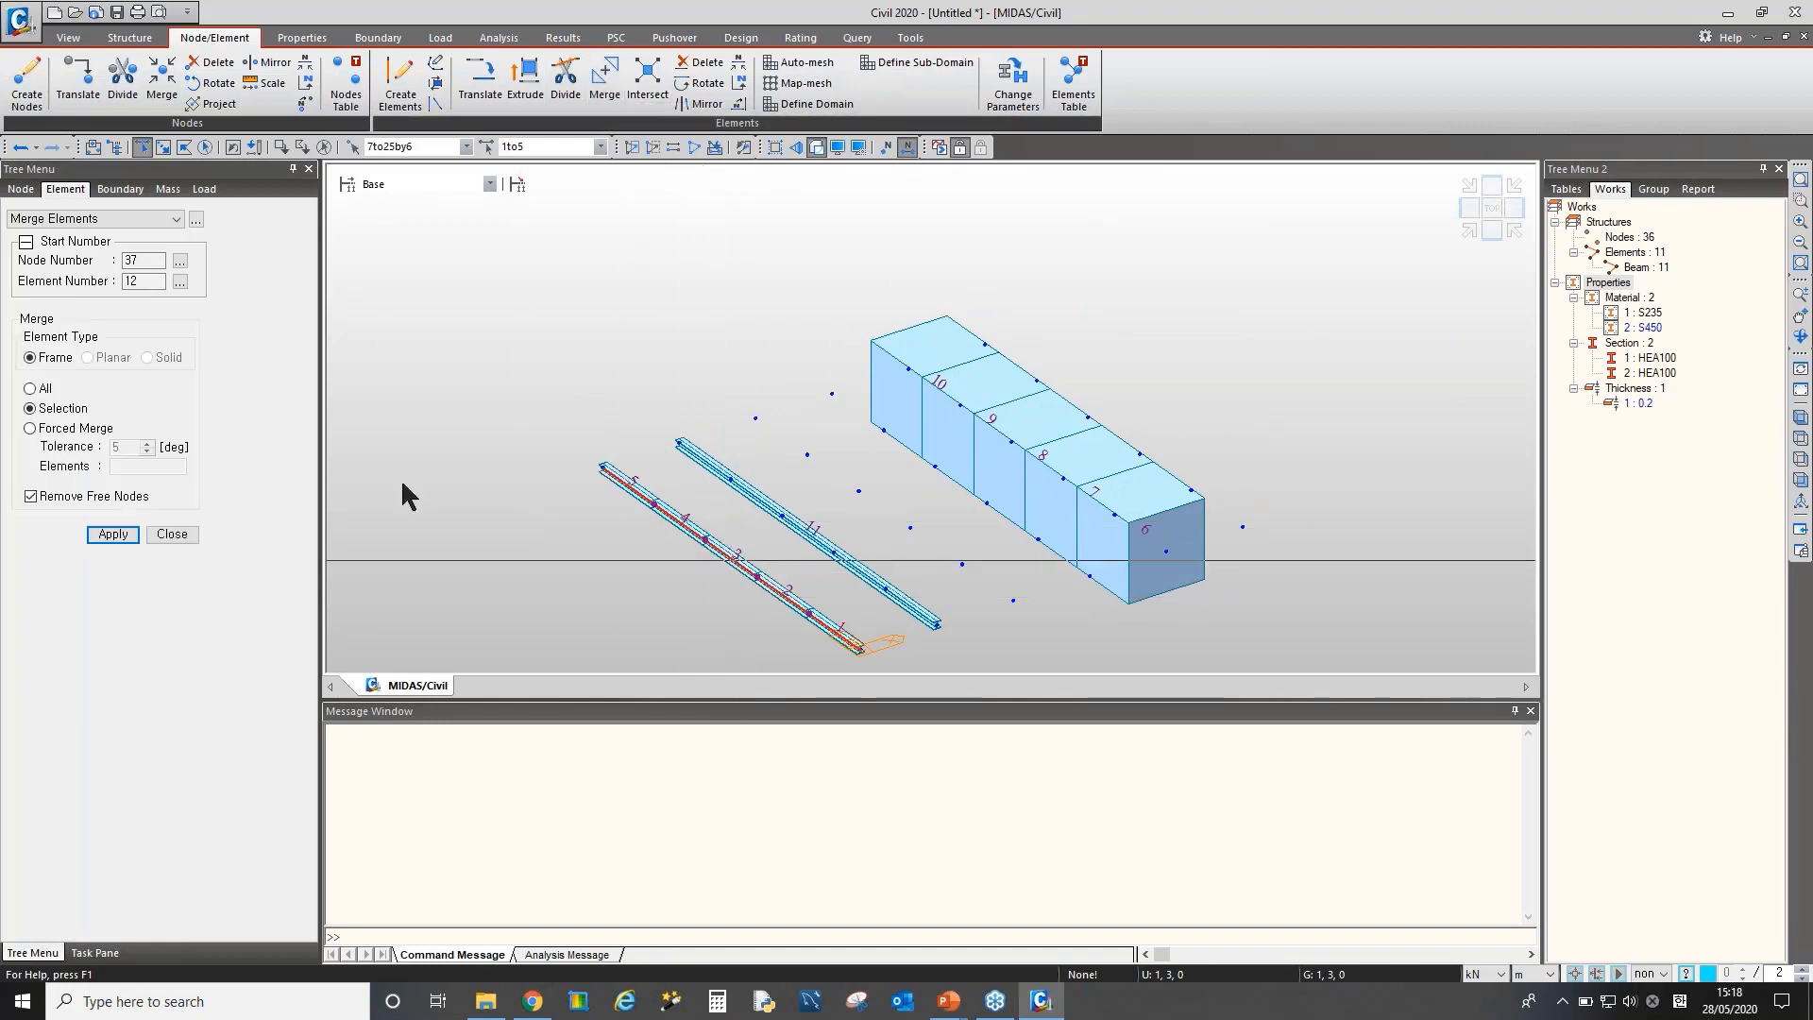
{"action": "left_click", "coordinate": [80, 430]}
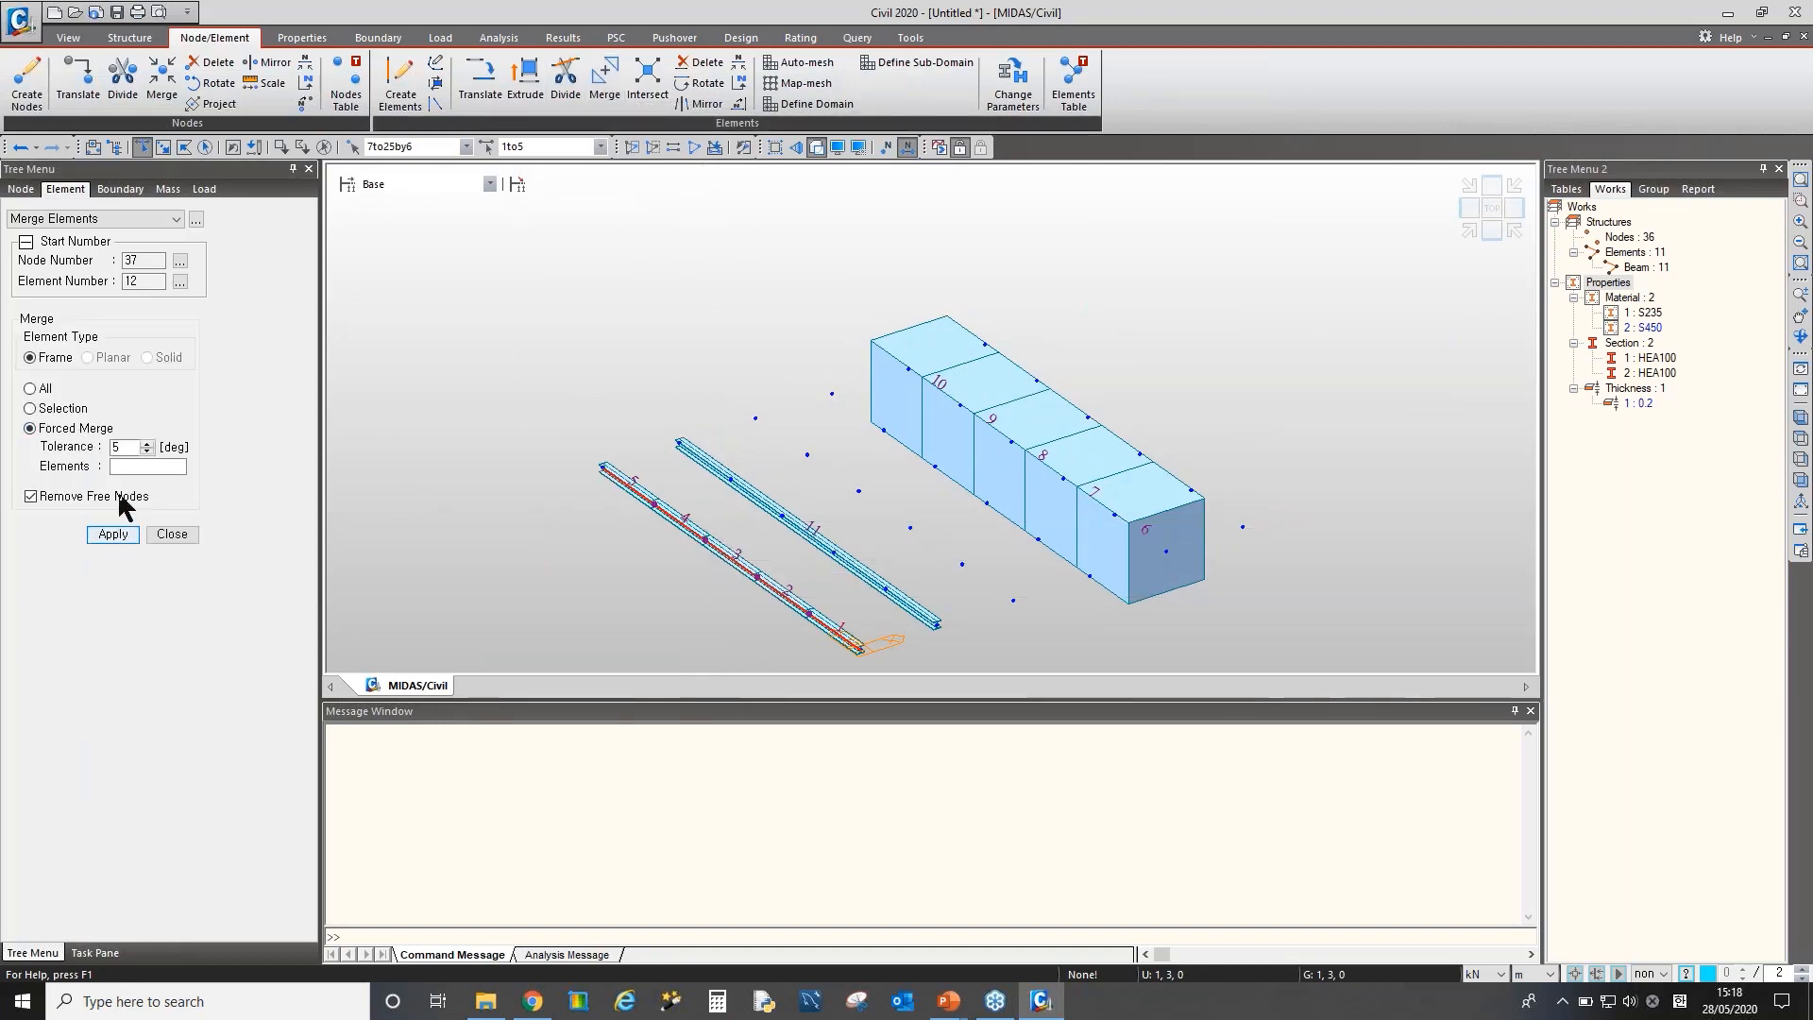
{"action": "left_click", "coordinate": [62, 410]}
{"action": "left_click", "coordinate": [113, 534]}
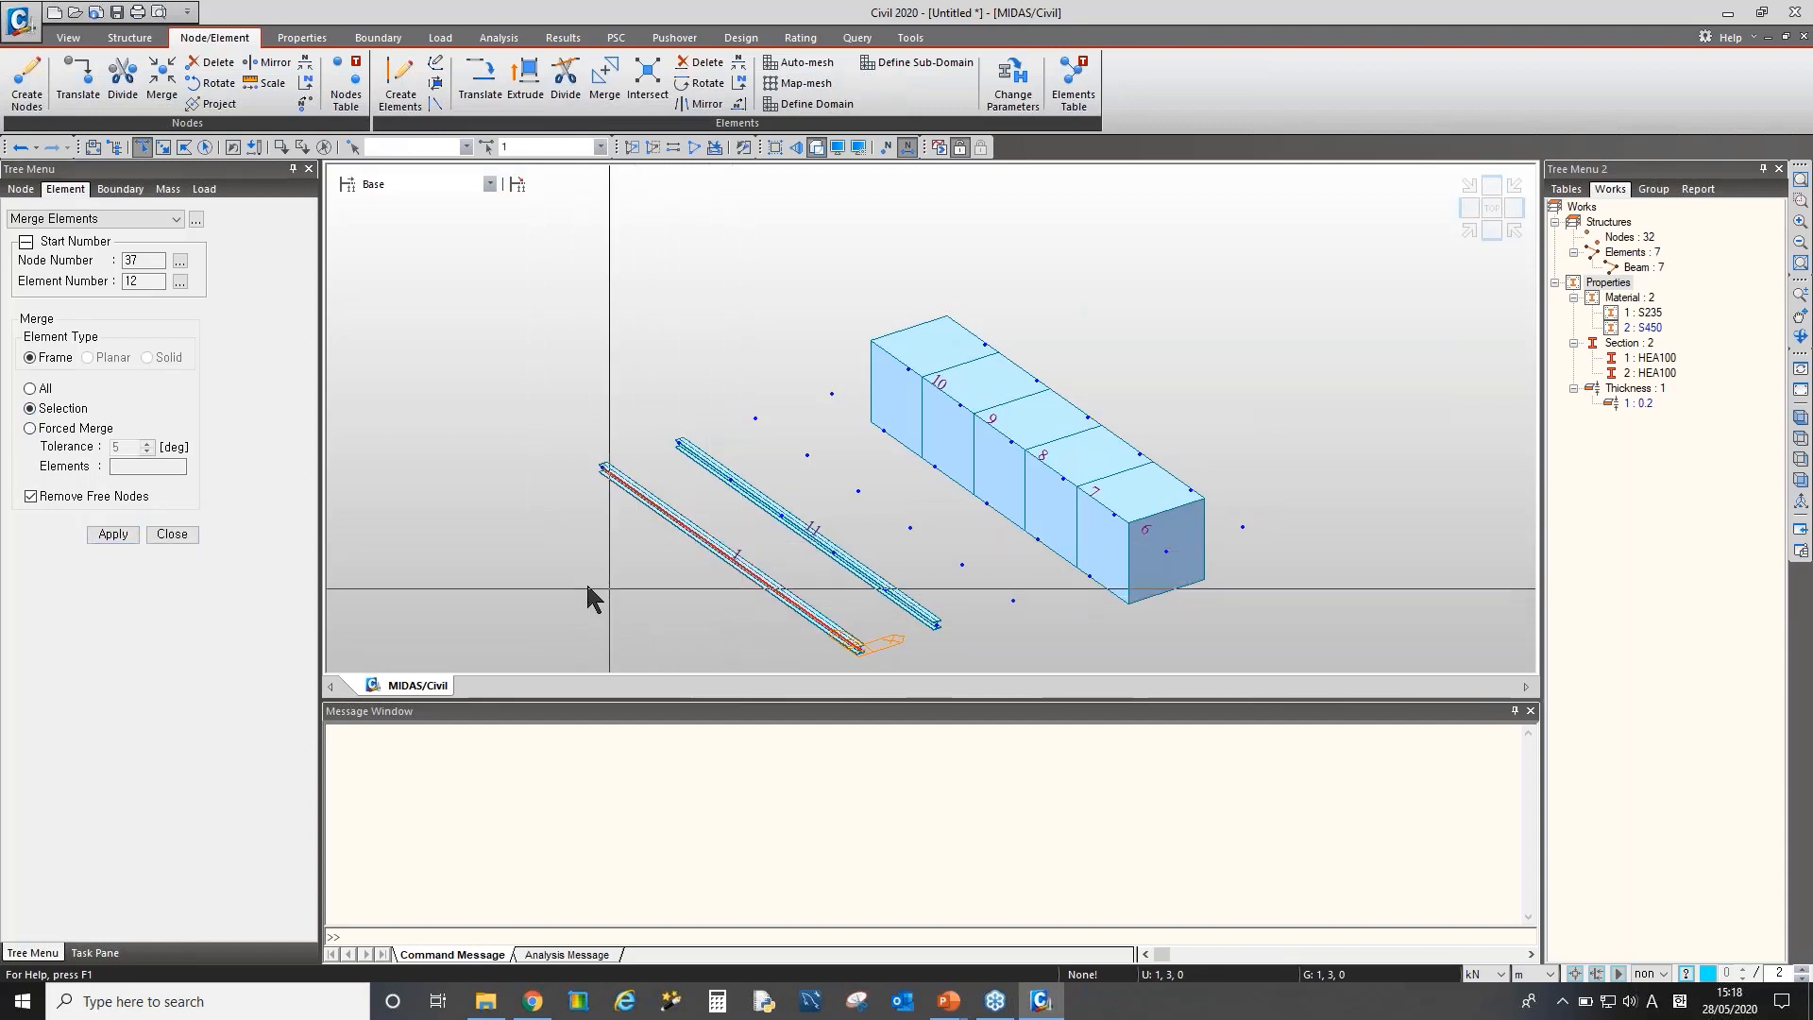
{"action": "left_click", "coordinate": [19, 146]}
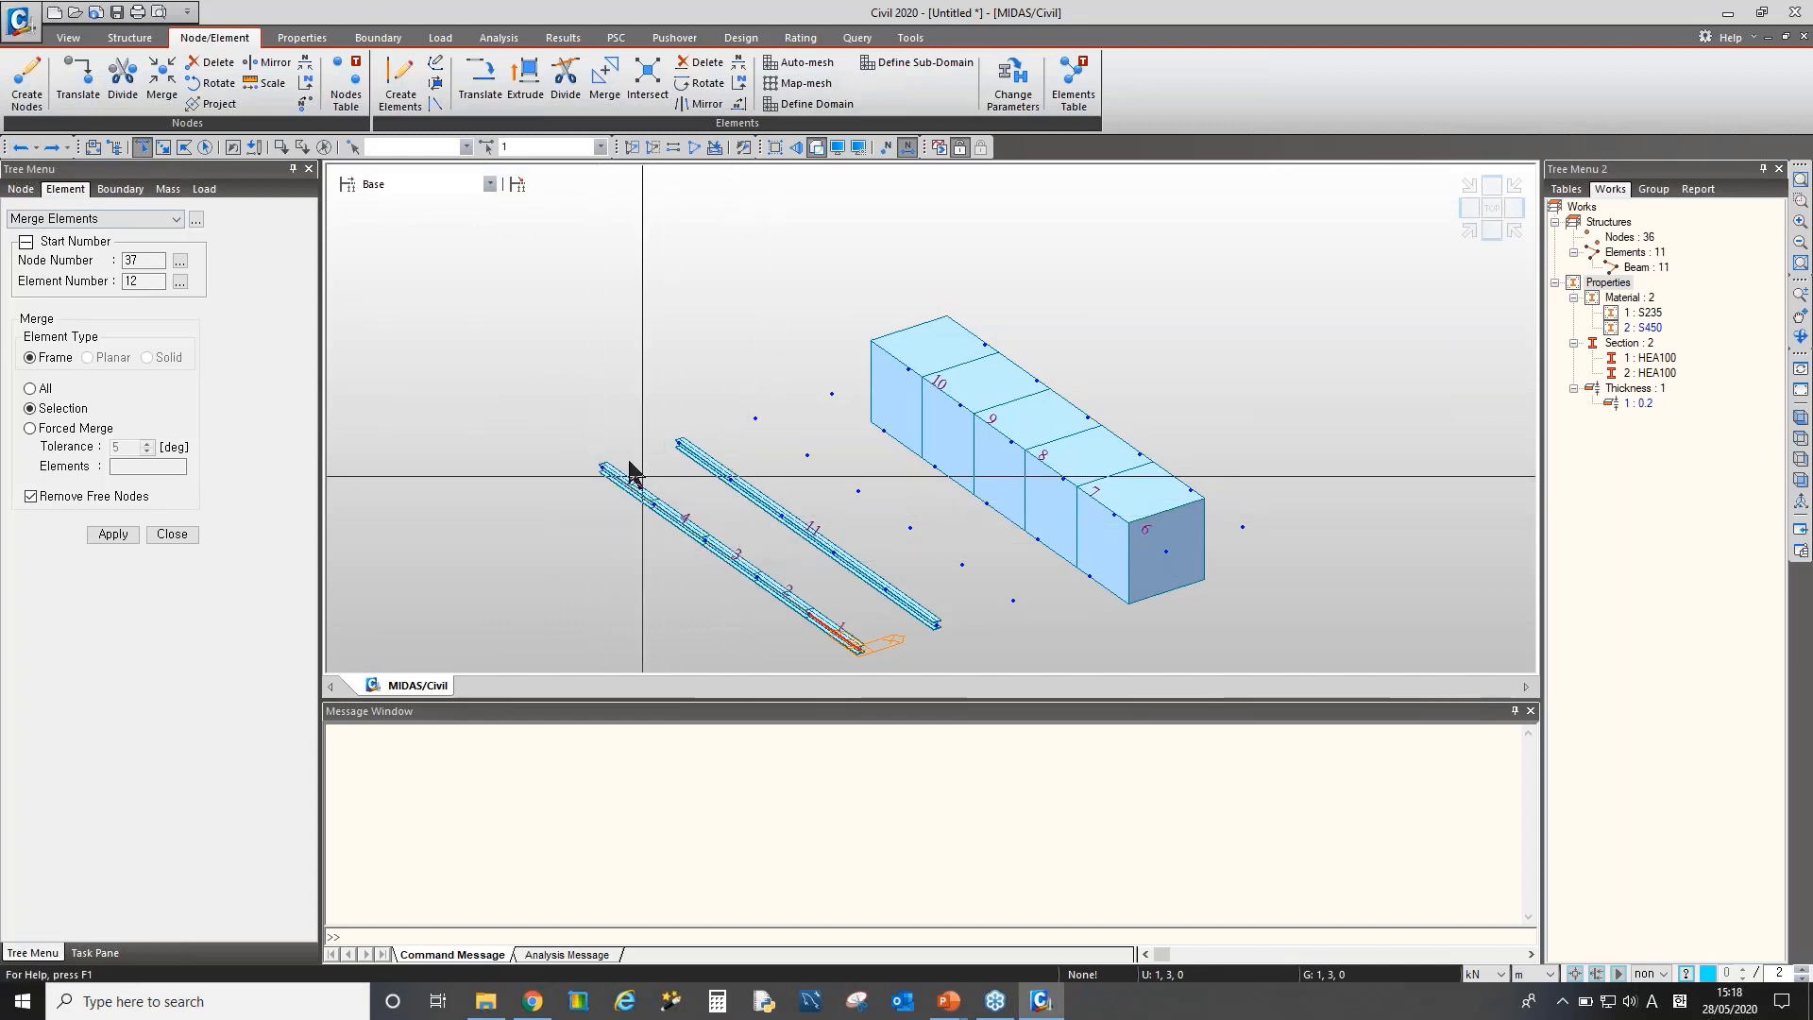
Merge frame elements 1 to 5 by selection with Remove Free Nodes disabled
{"action": "middle_click_drag", "start_coordinate": [912, 561], "coordinate": [878, 575], "text": "ctrl"}
{"action": "left_click_drag", "start_coordinate": [740, 307], "coordinate": [844, 666]}
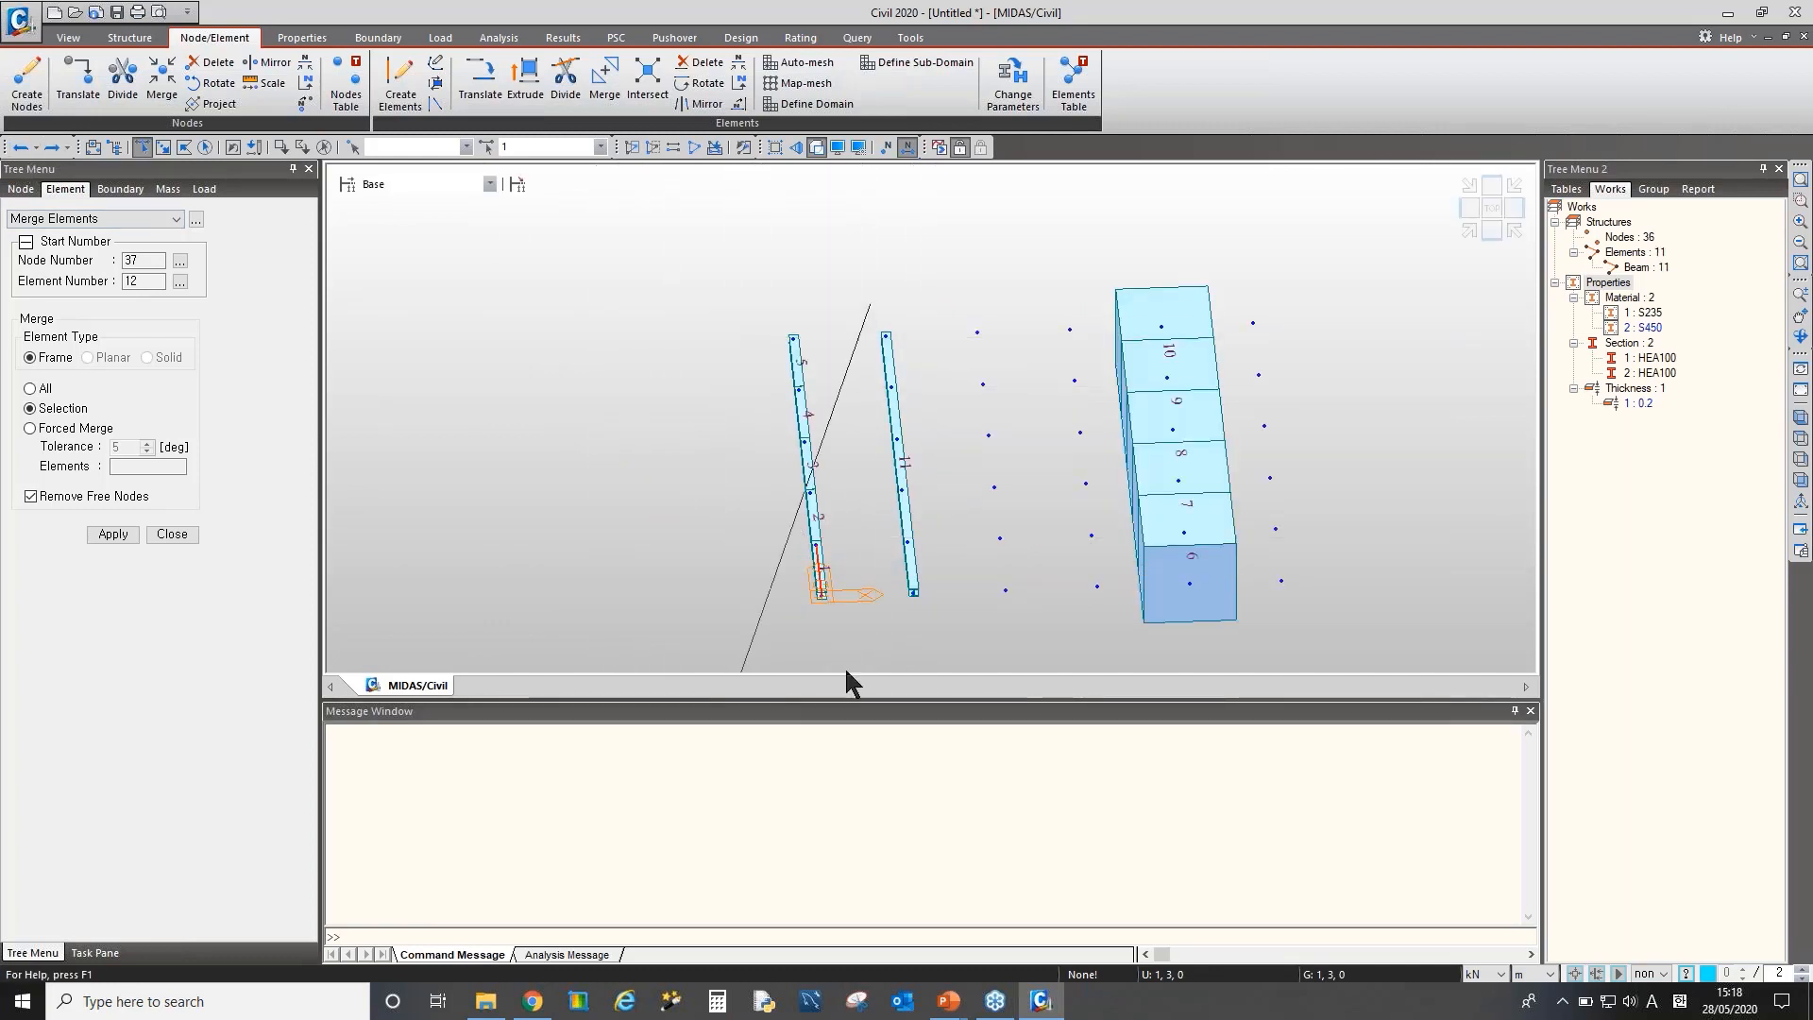
{"action": "left_click", "coordinate": [82, 497]}
{"action": "middle_click_drag", "start_coordinate": [752, 570], "coordinate": [648, 579], "text": "ctrl"}
{"action": "left_click", "coordinate": [123, 535]}
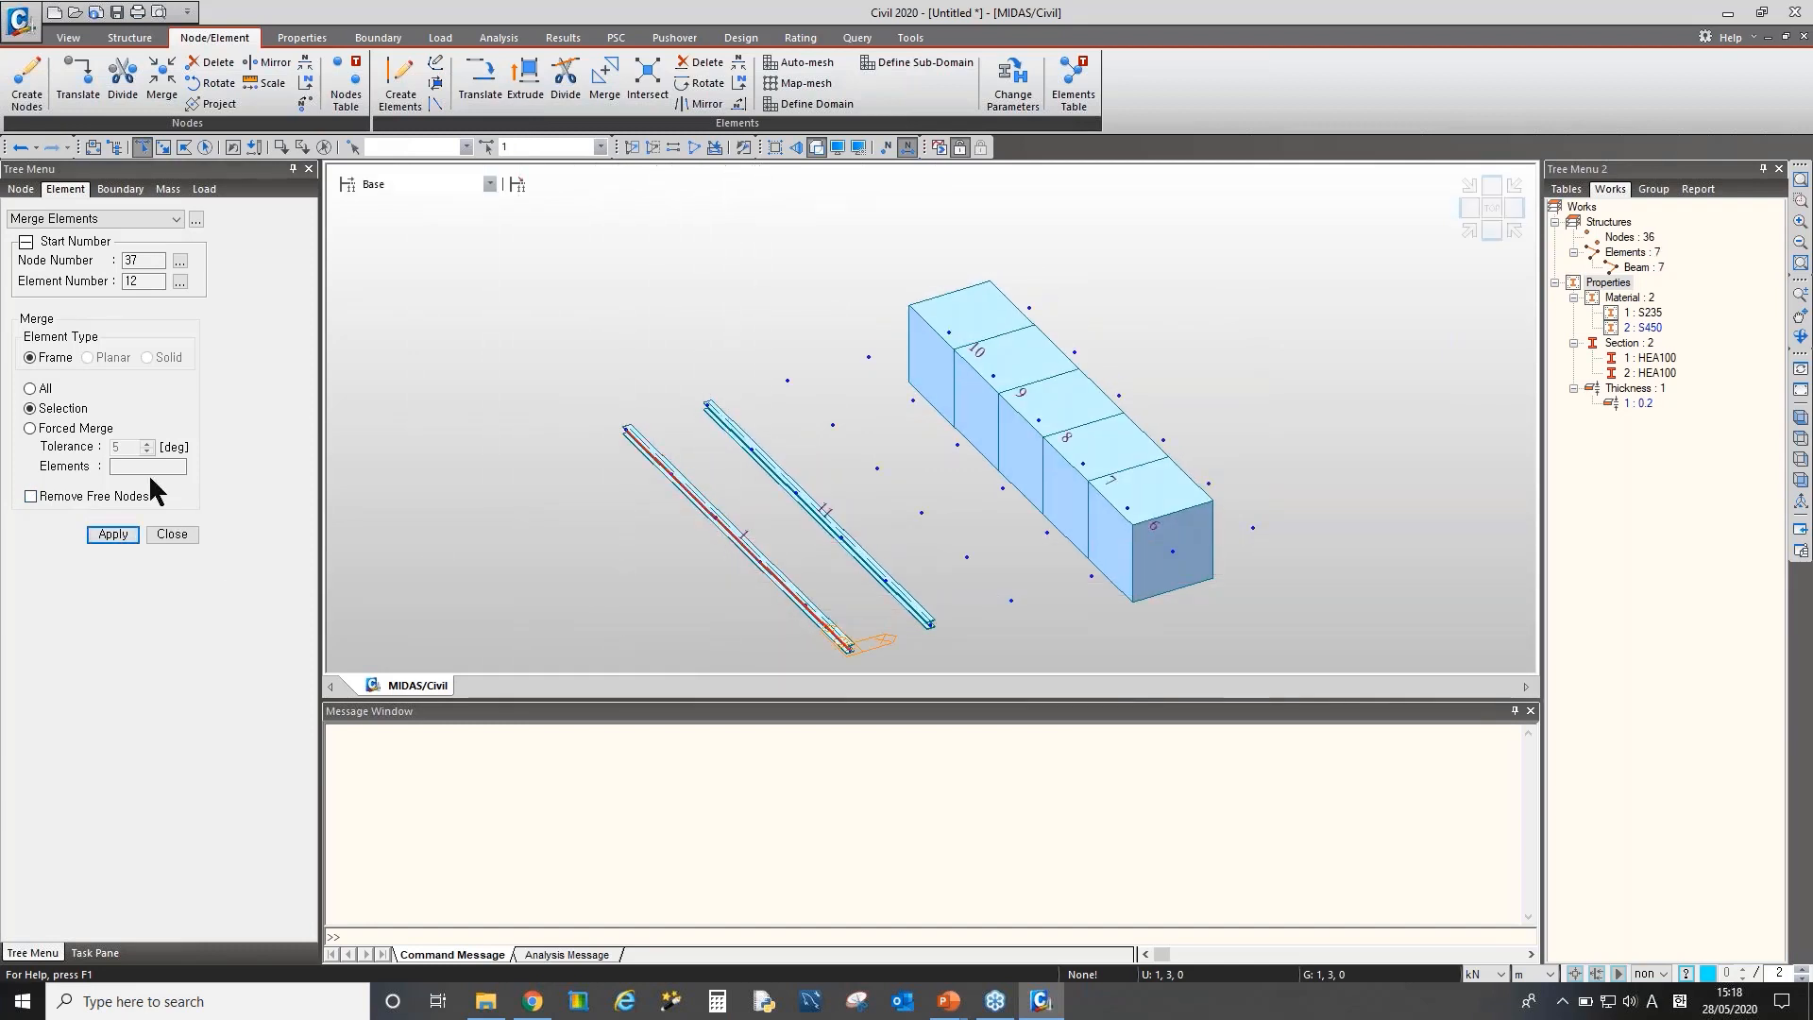
Try to intersect the merged beam with the nodes it passes through, selecting the beam and its nodes together
{"action": "left_click", "coordinate": [635, 97]}
{"action": "left_click", "coordinate": [115, 380]}
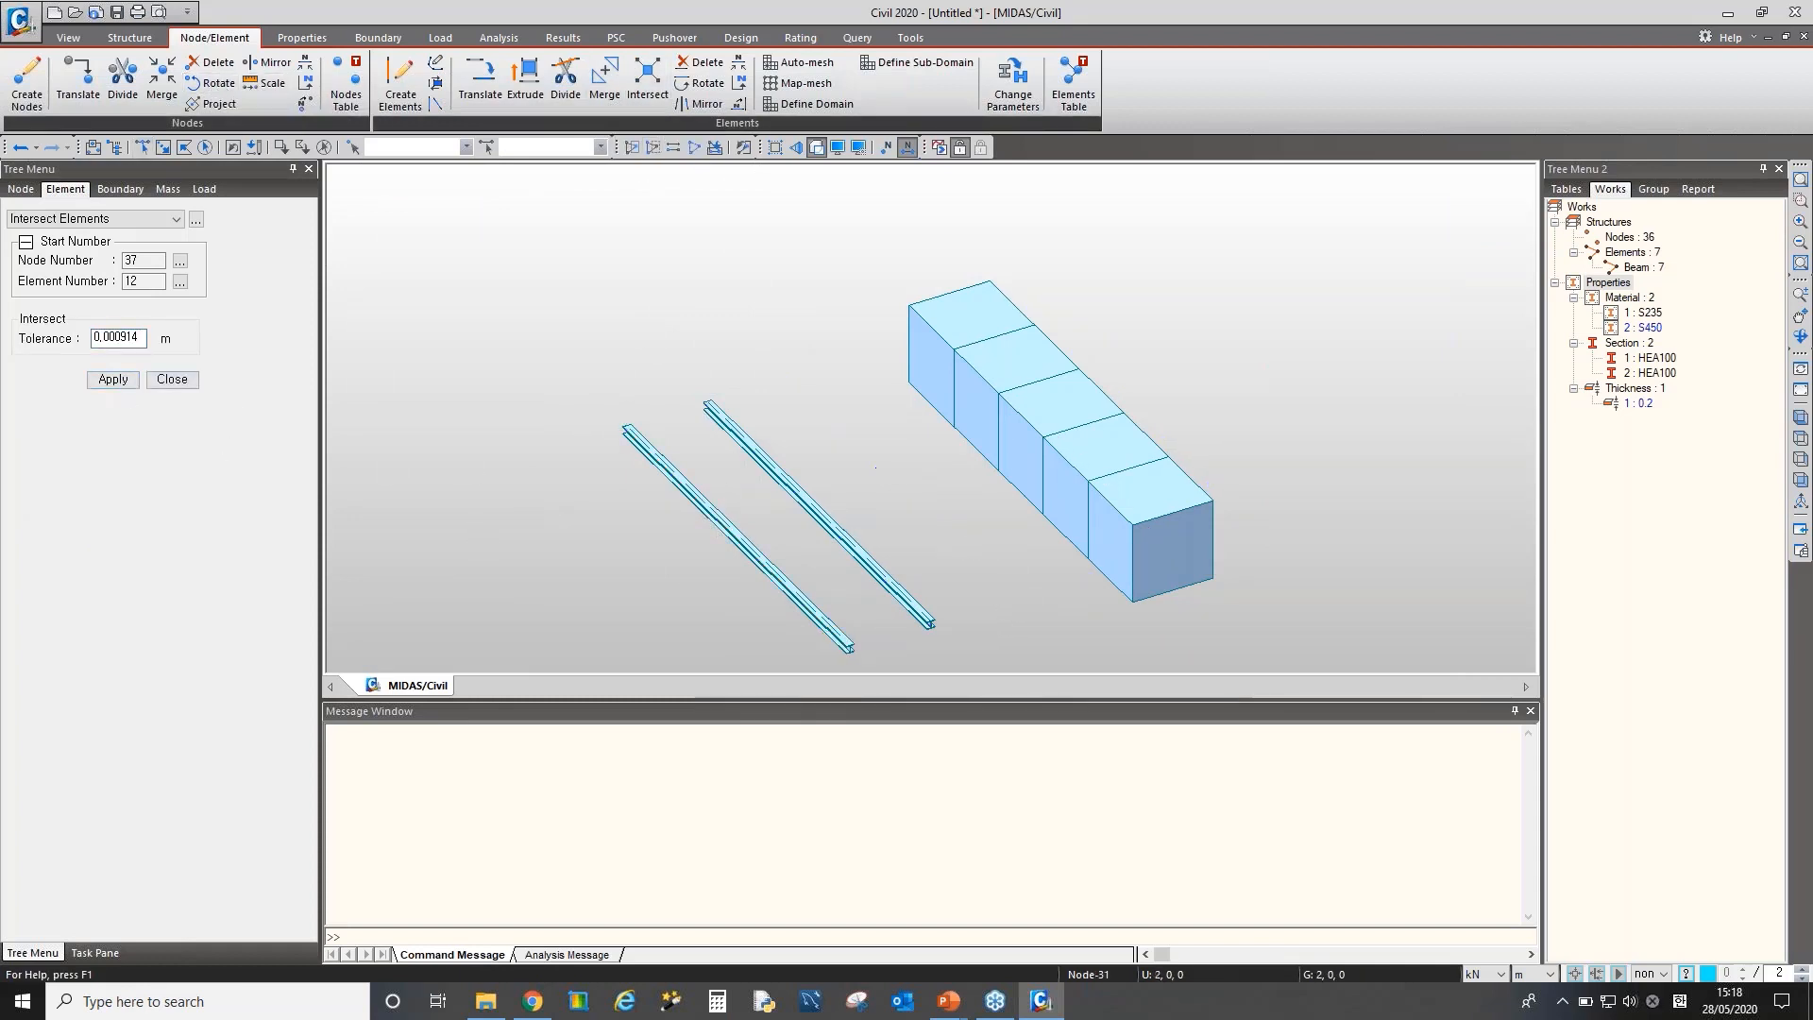
{"action": "middle_click_drag", "start_coordinate": [1001, 608], "coordinate": [943, 605], "text": "ctrl"}
{"action": "left_click_drag", "start_coordinate": [780, 292], "coordinate": [943, 635]}
{"action": "left_click", "coordinate": [113, 379]}
{"action": "middle_click_drag", "start_coordinate": [608, 555], "coordinate": [829, 578], "text": "ctrl"}
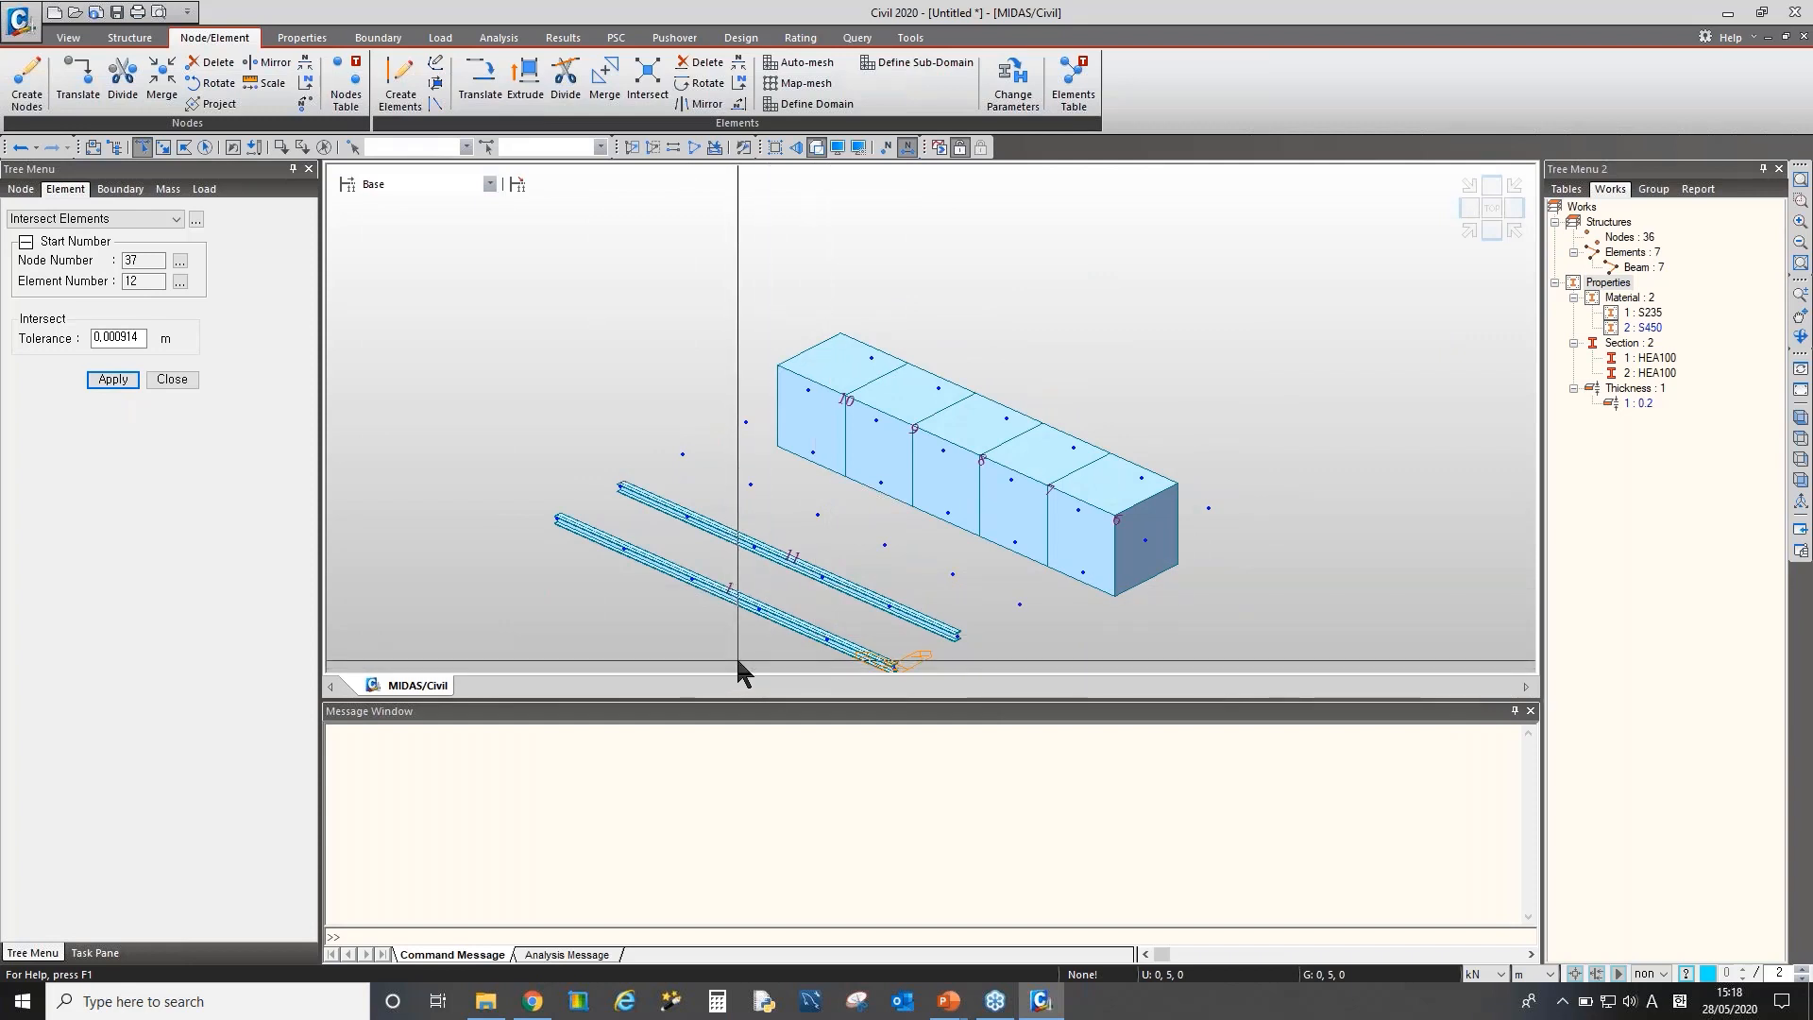
Try Intersect Elements once more with only the merged beam, element 1, selected
{"action": "middle_click_drag", "start_coordinate": [741, 661], "coordinate": [768, 429], "text": "ctrl"}
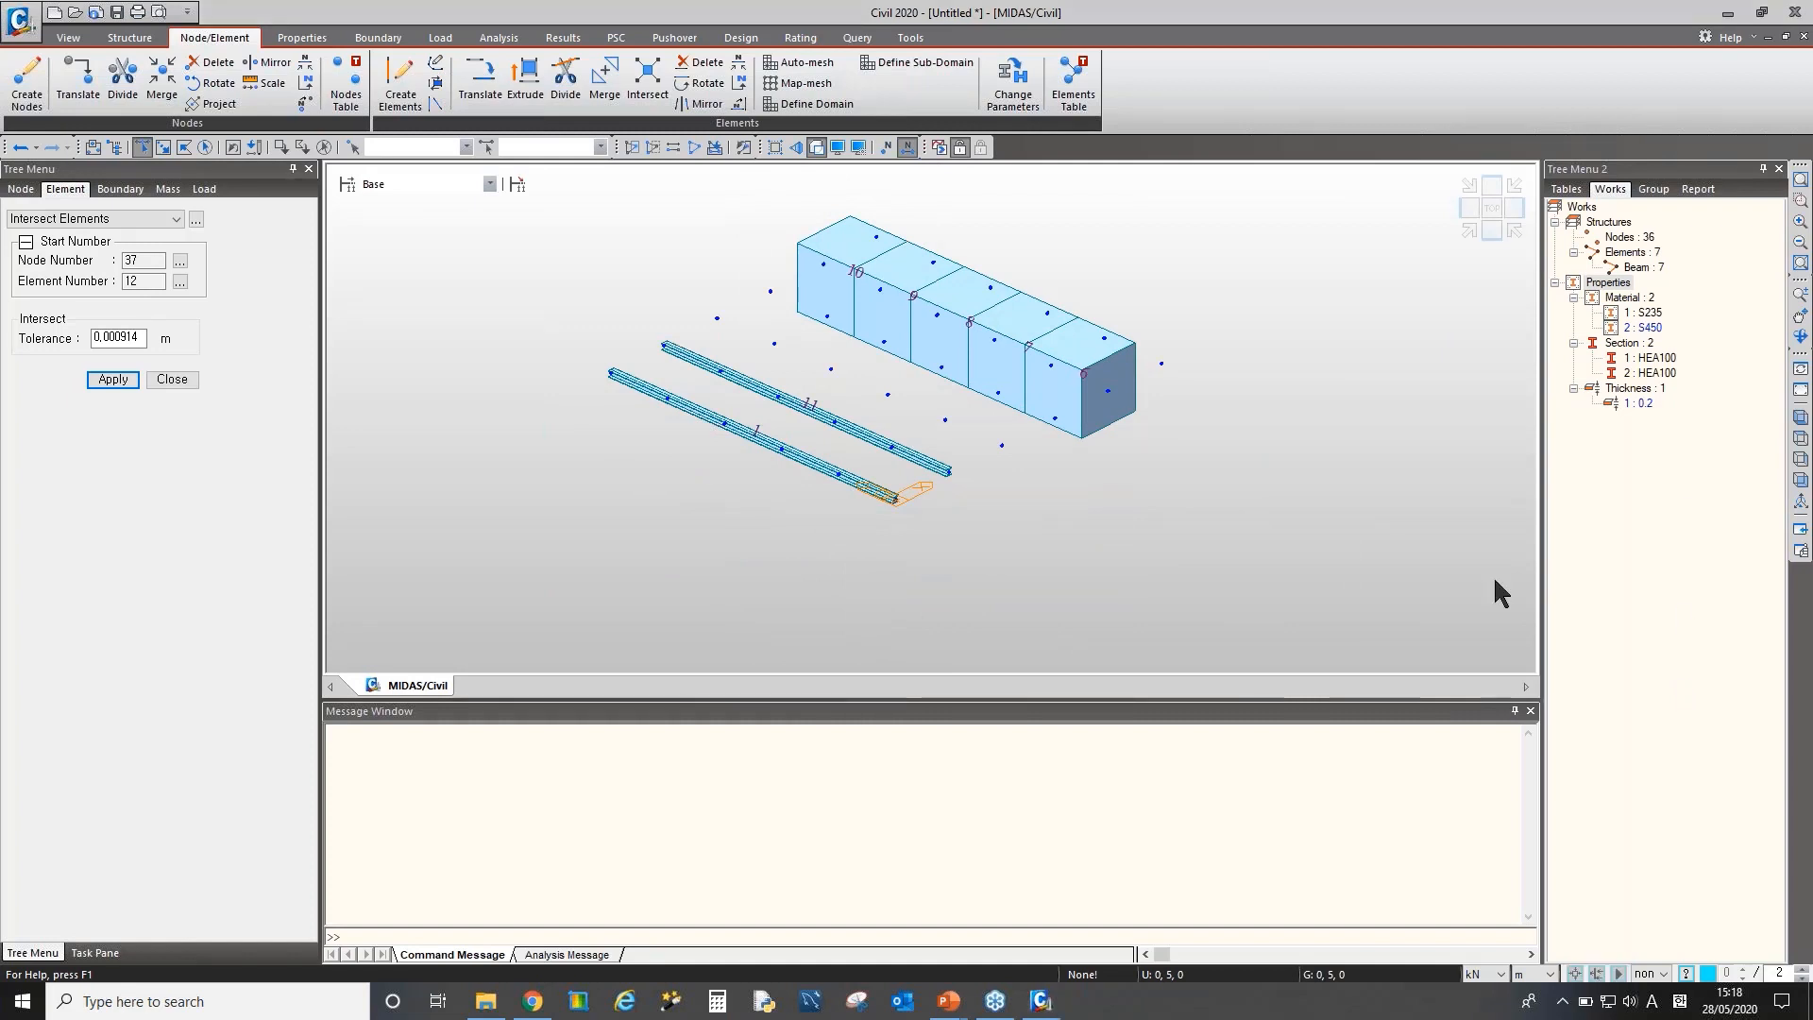
{"action": "middle_click_drag", "start_coordinate": [688, 446], "coordinate": [636, 567]}
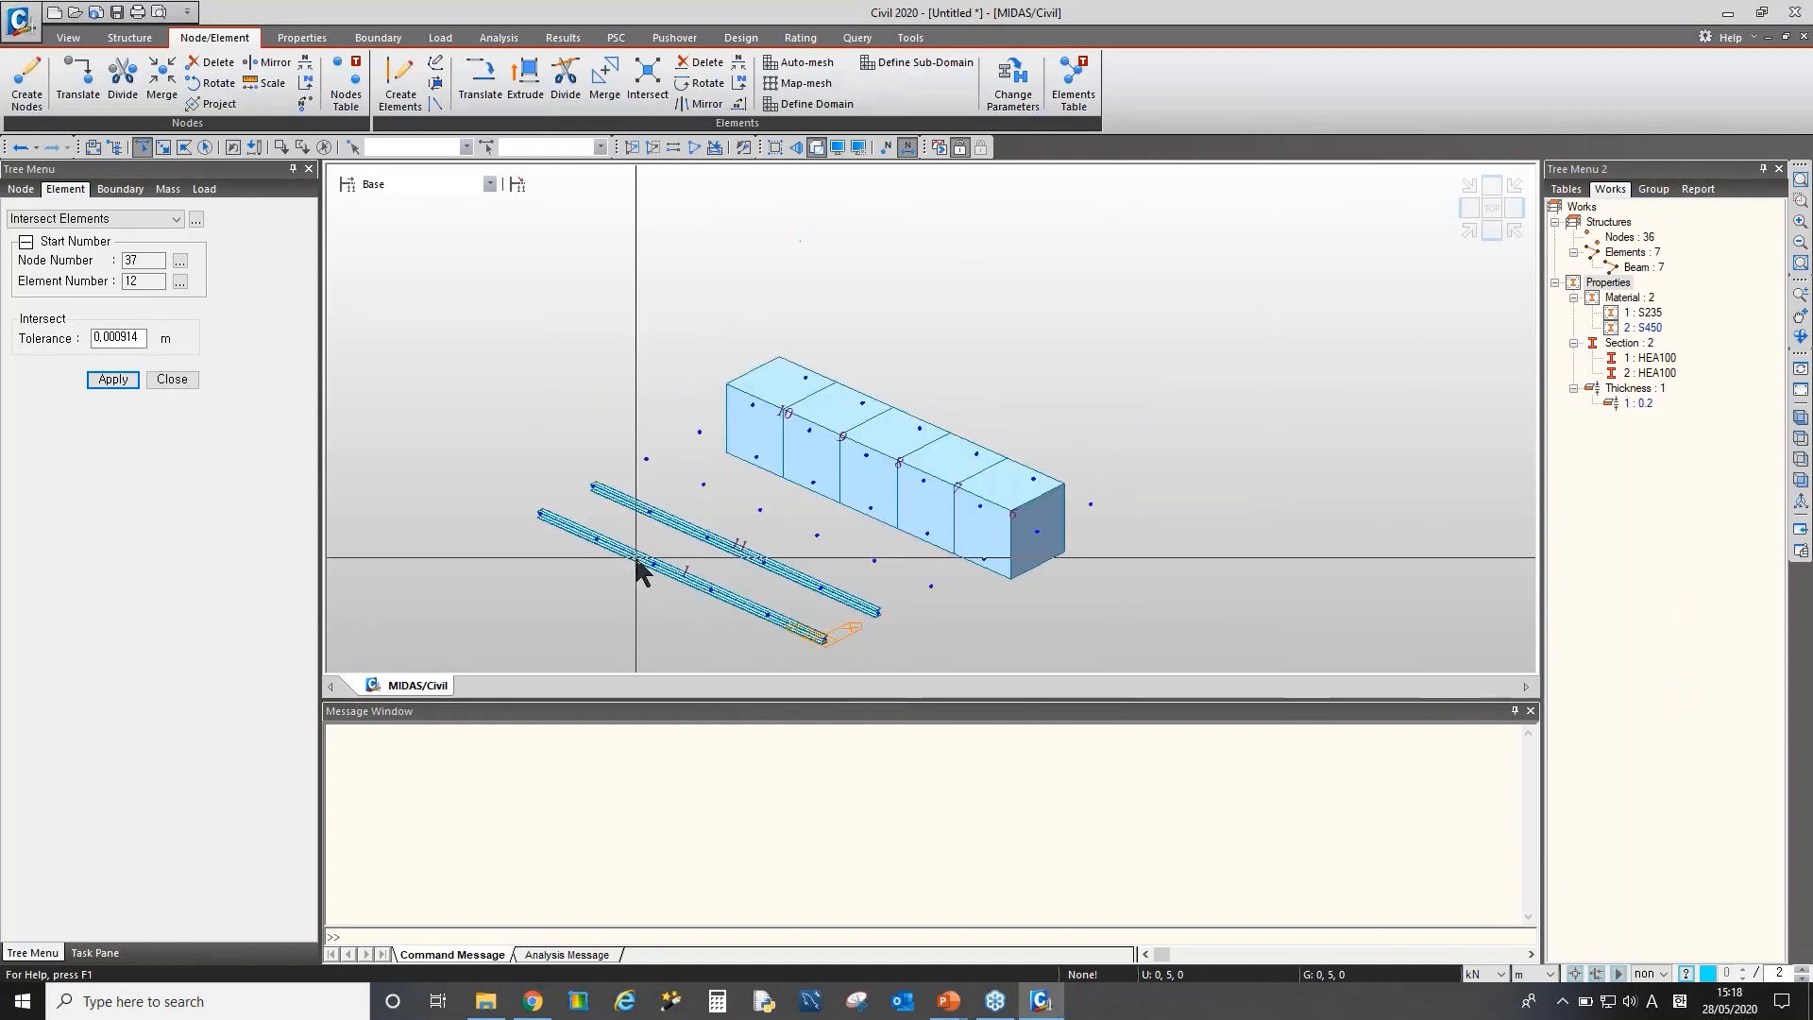
{"action": "scroll", "coordinate": [628, 547], "scroll_direction": "up", "scroll_amount": 5}
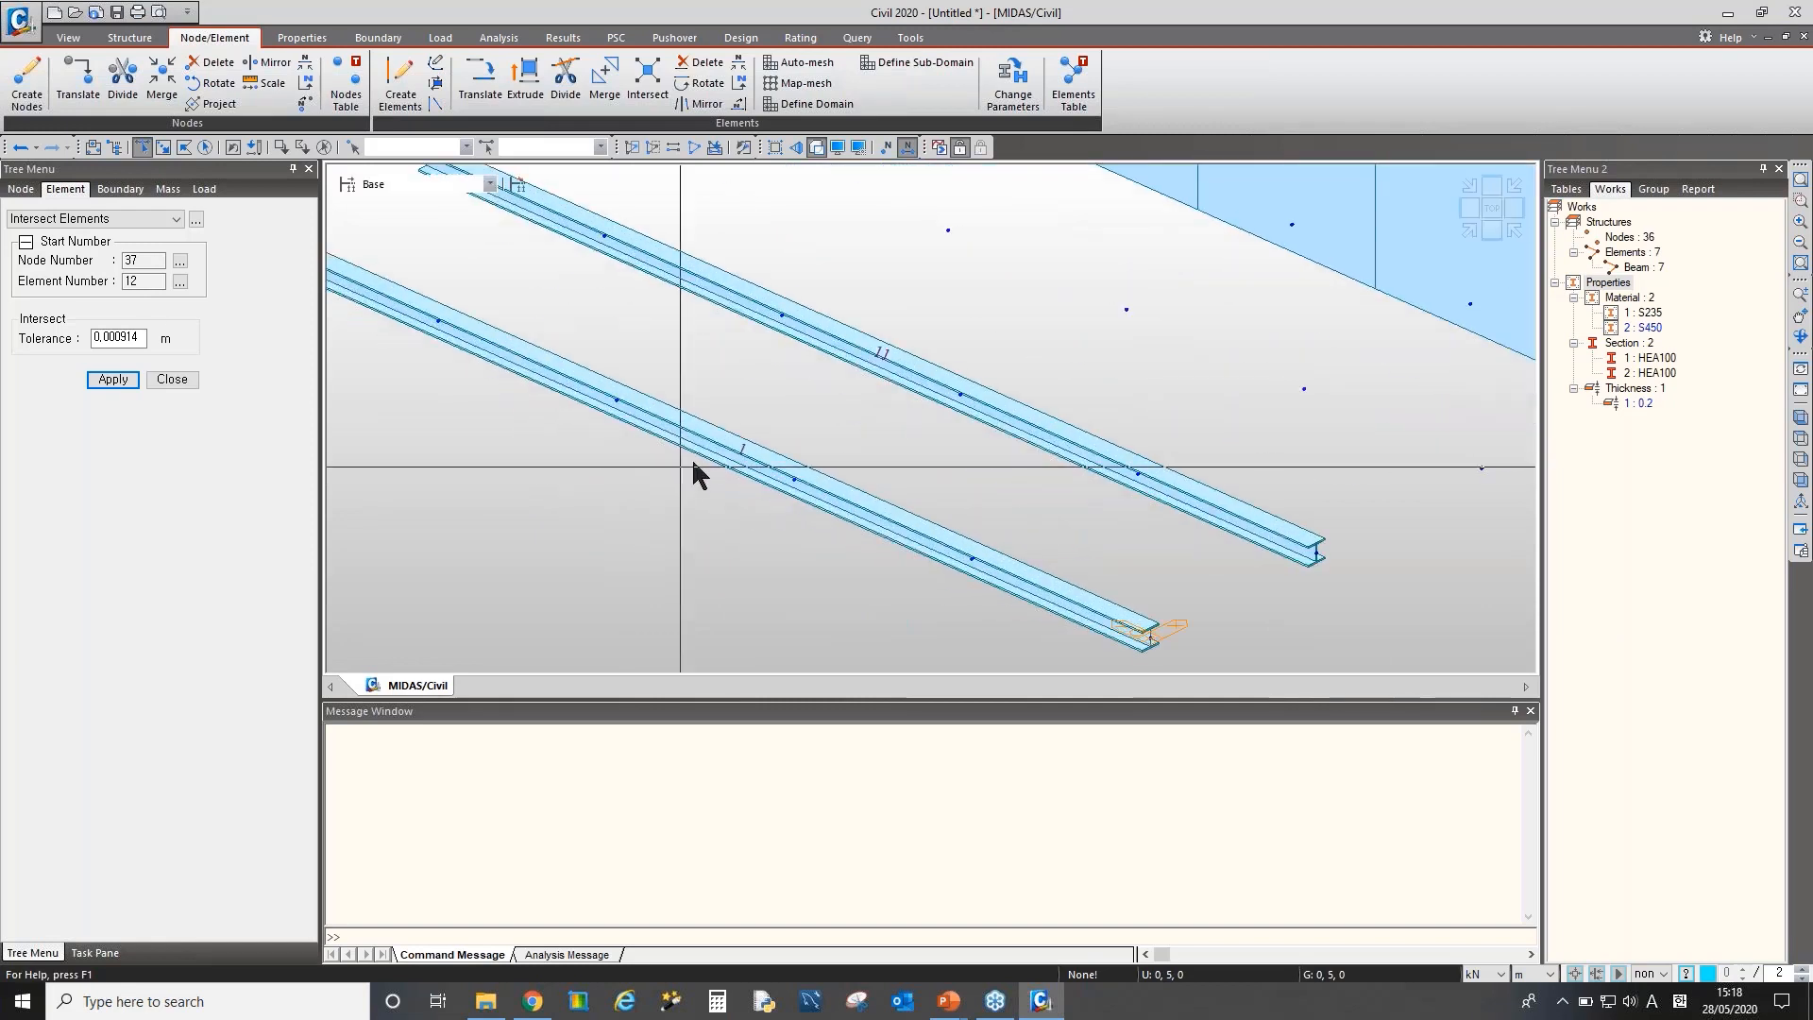
{"action": "left_click_drag", "start_coordinate": [675, 446], "coordinate": [675, 446]}
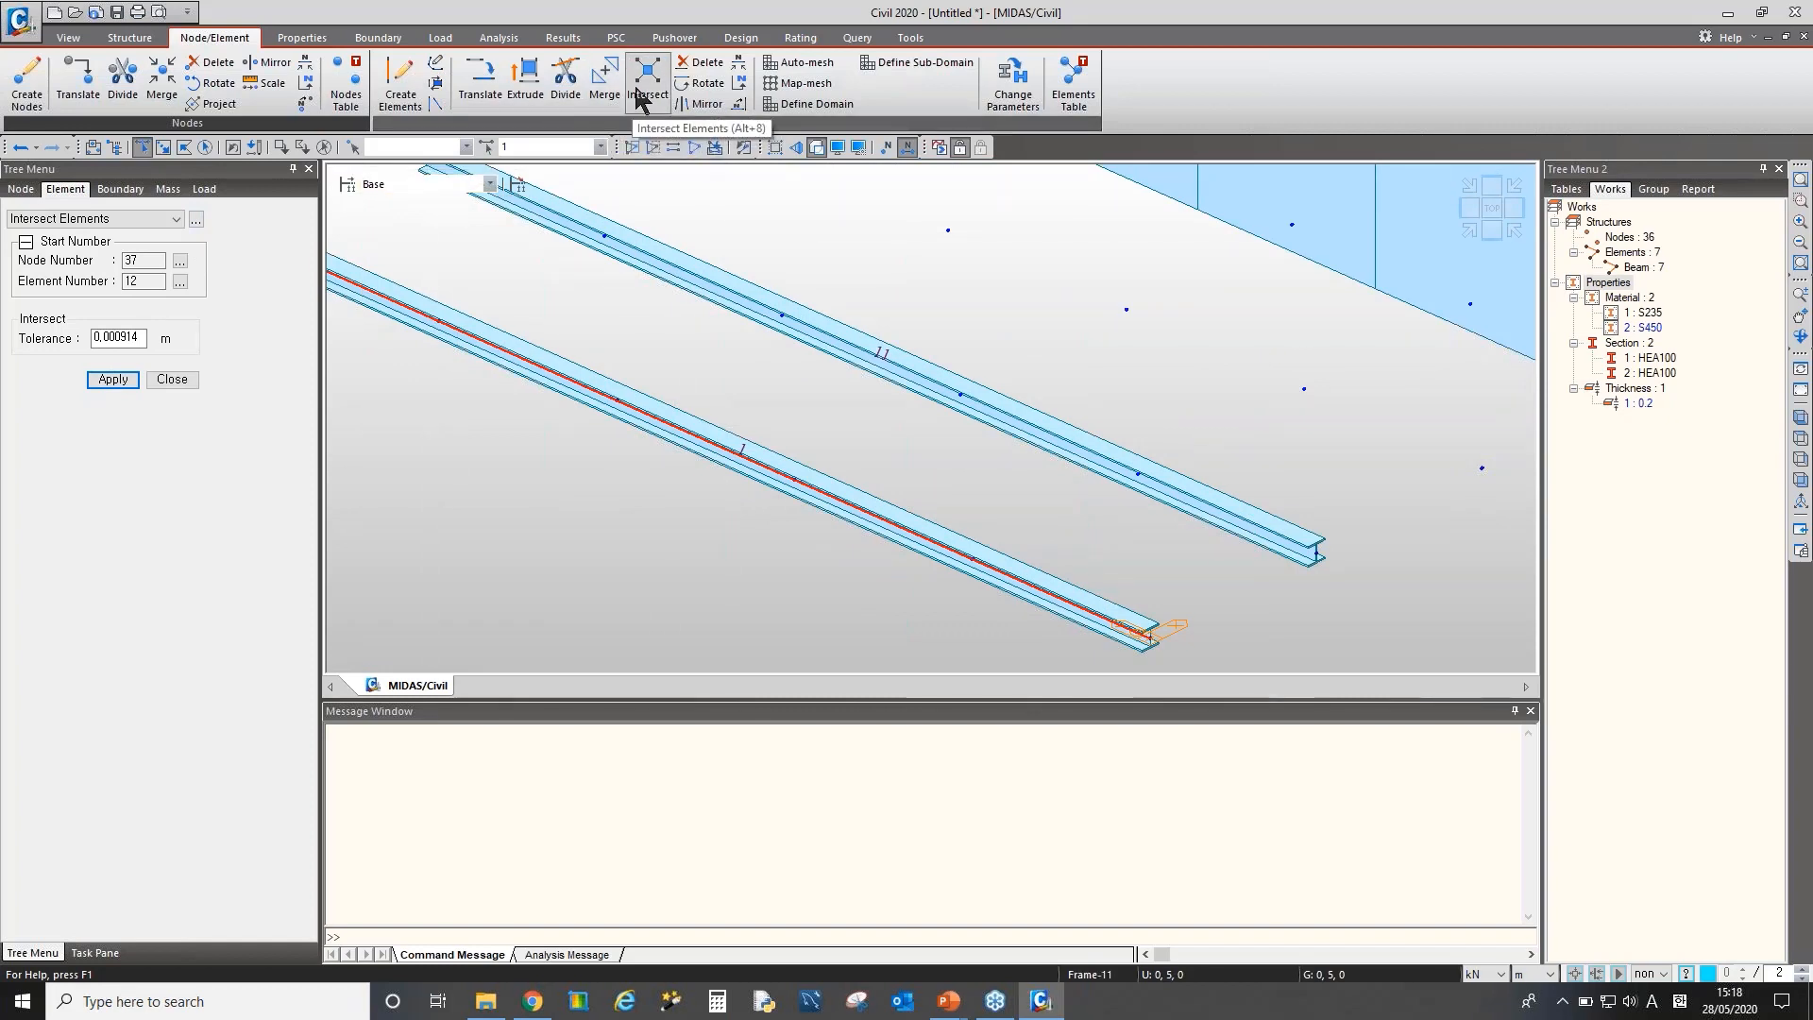
{"action": "left_click", "coordinate": [114, 378]}
{"action": "scroll", "coordinate": [862, 435], "scroll_direction": "down", "scroll_amount": 3}
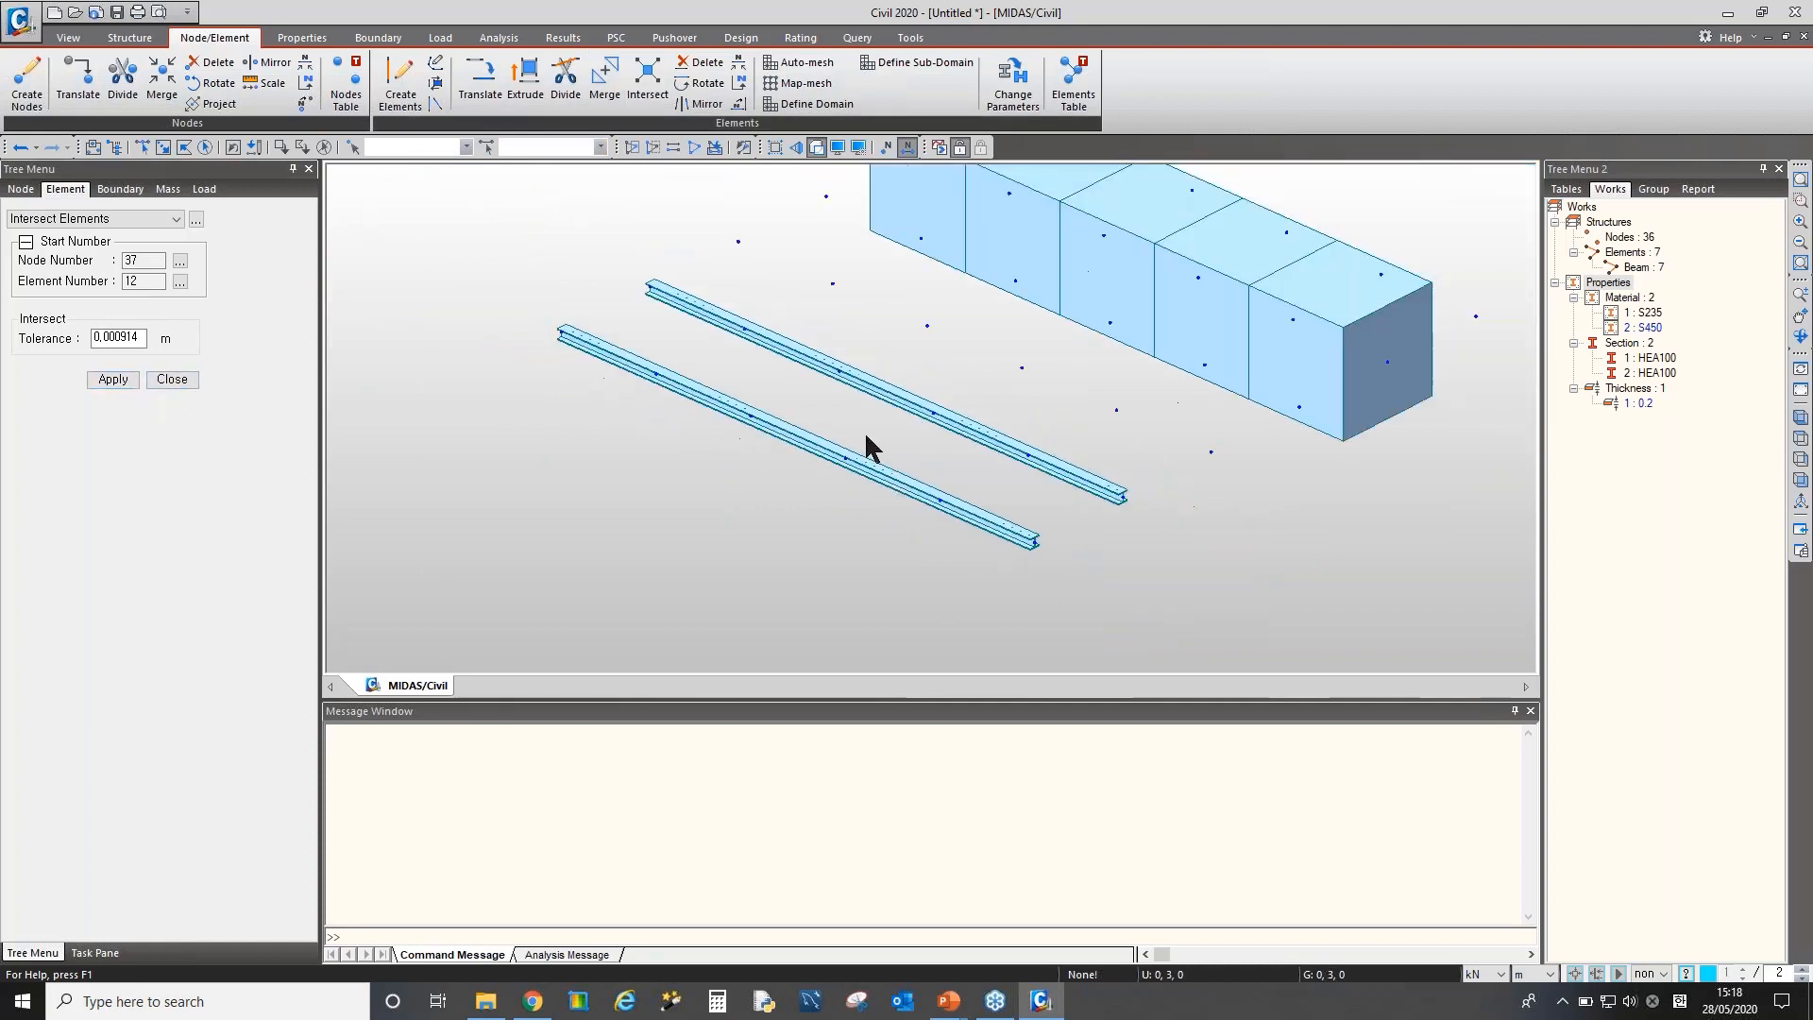
Divide frame element 1 at equal distances into 5 divisions along x, merging duplicate nodes
{"action": "left_click", "coordinate": [566, 87]}
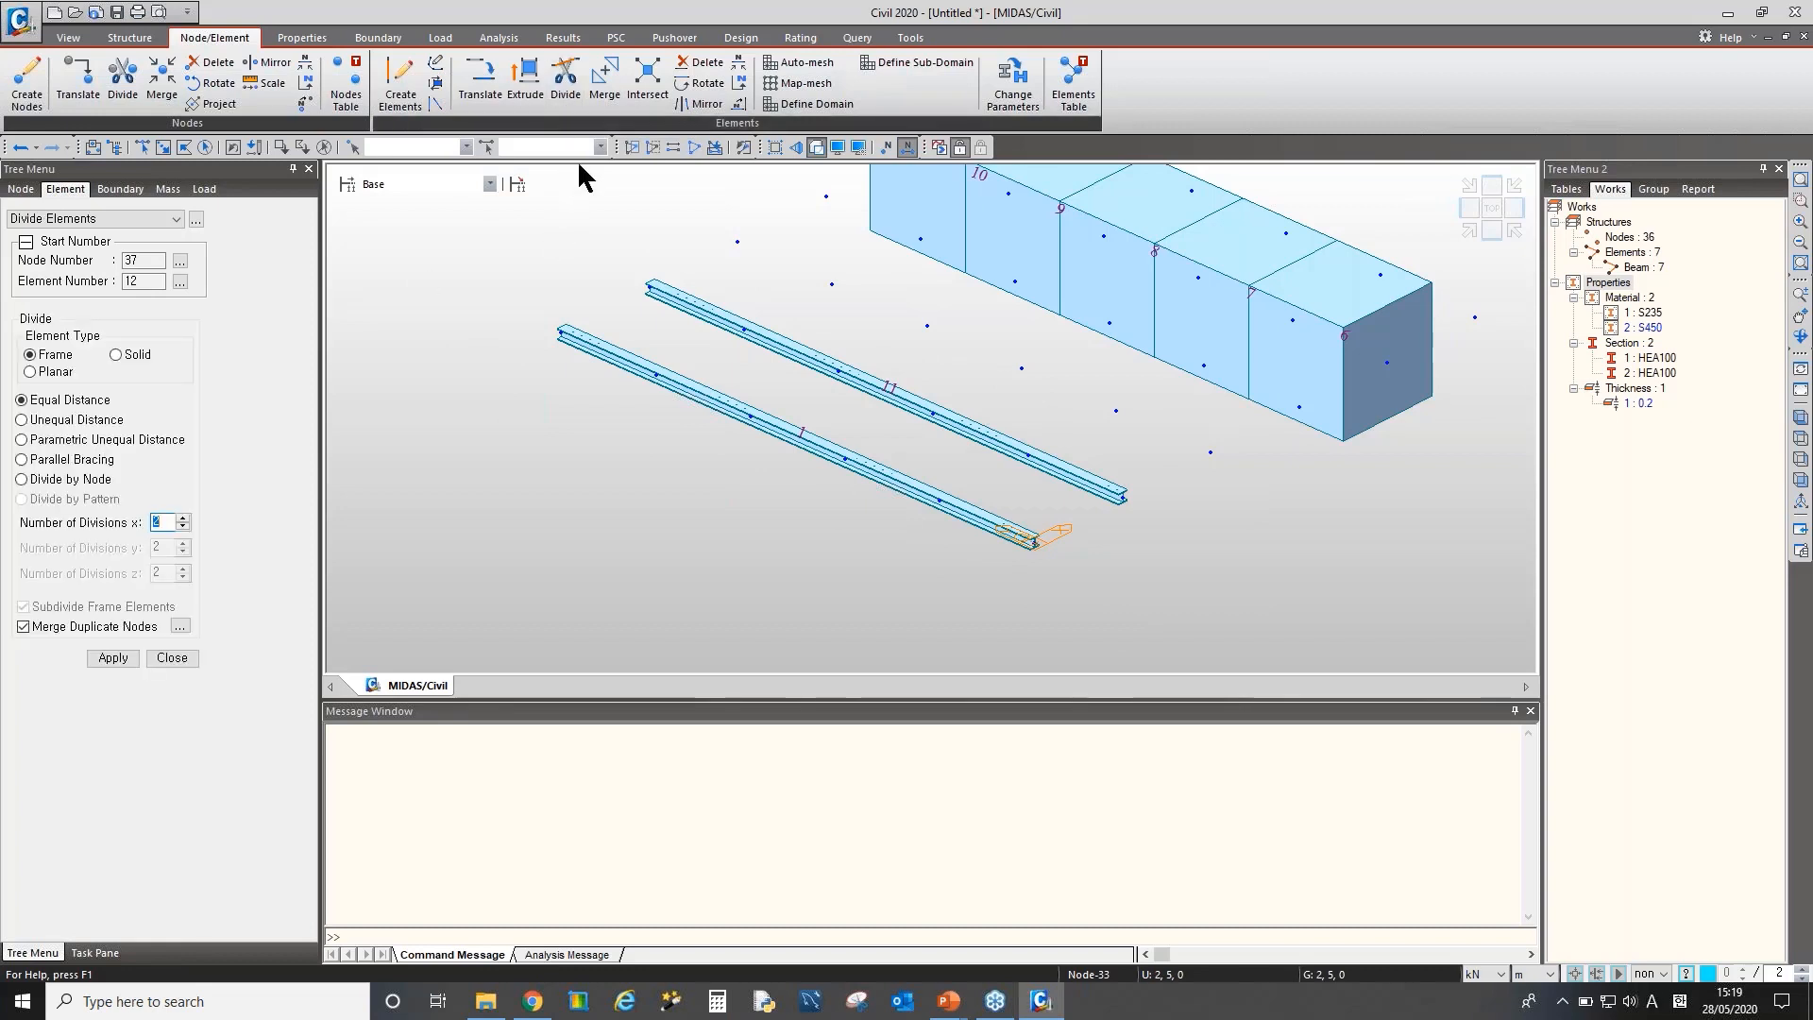
{"action": "left_click", "coordinate": [144, 149]}
{"action": "left_click", "coordinate": [781, 431]}
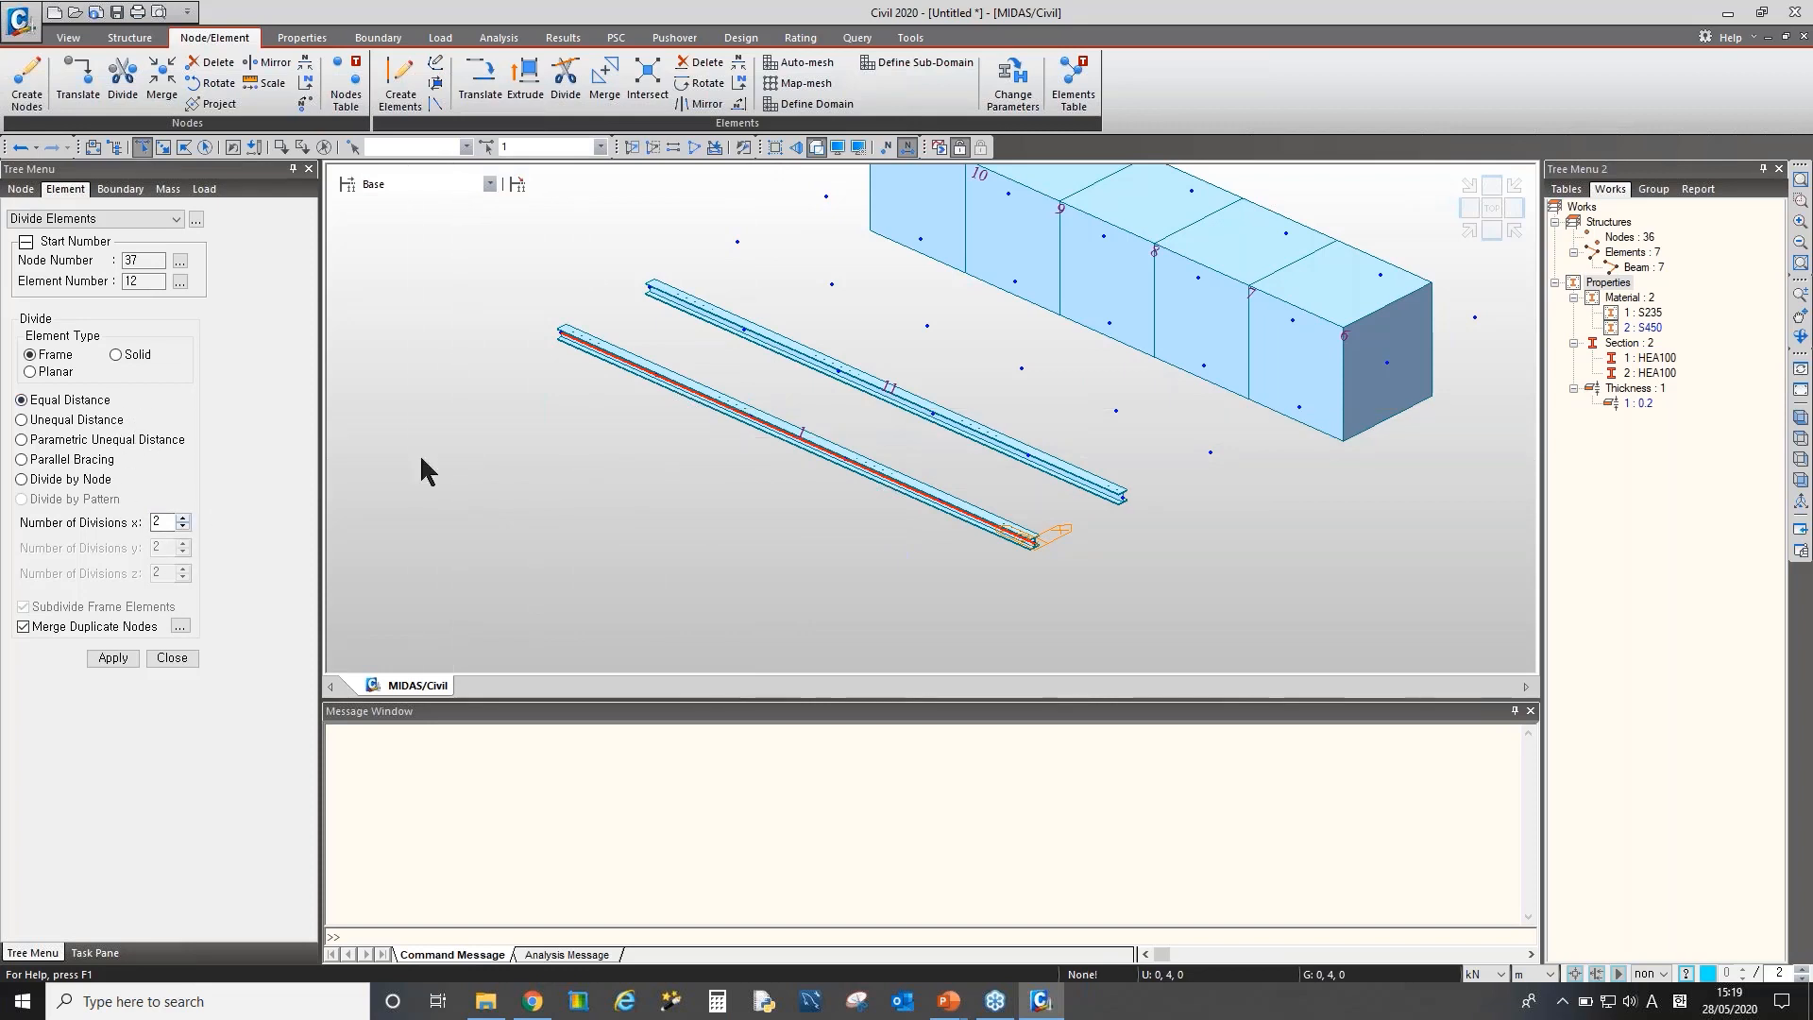
{"action": "middle_click_drag", "start_coordinate": [1089, 476], "coordinate": [1101, 519]}
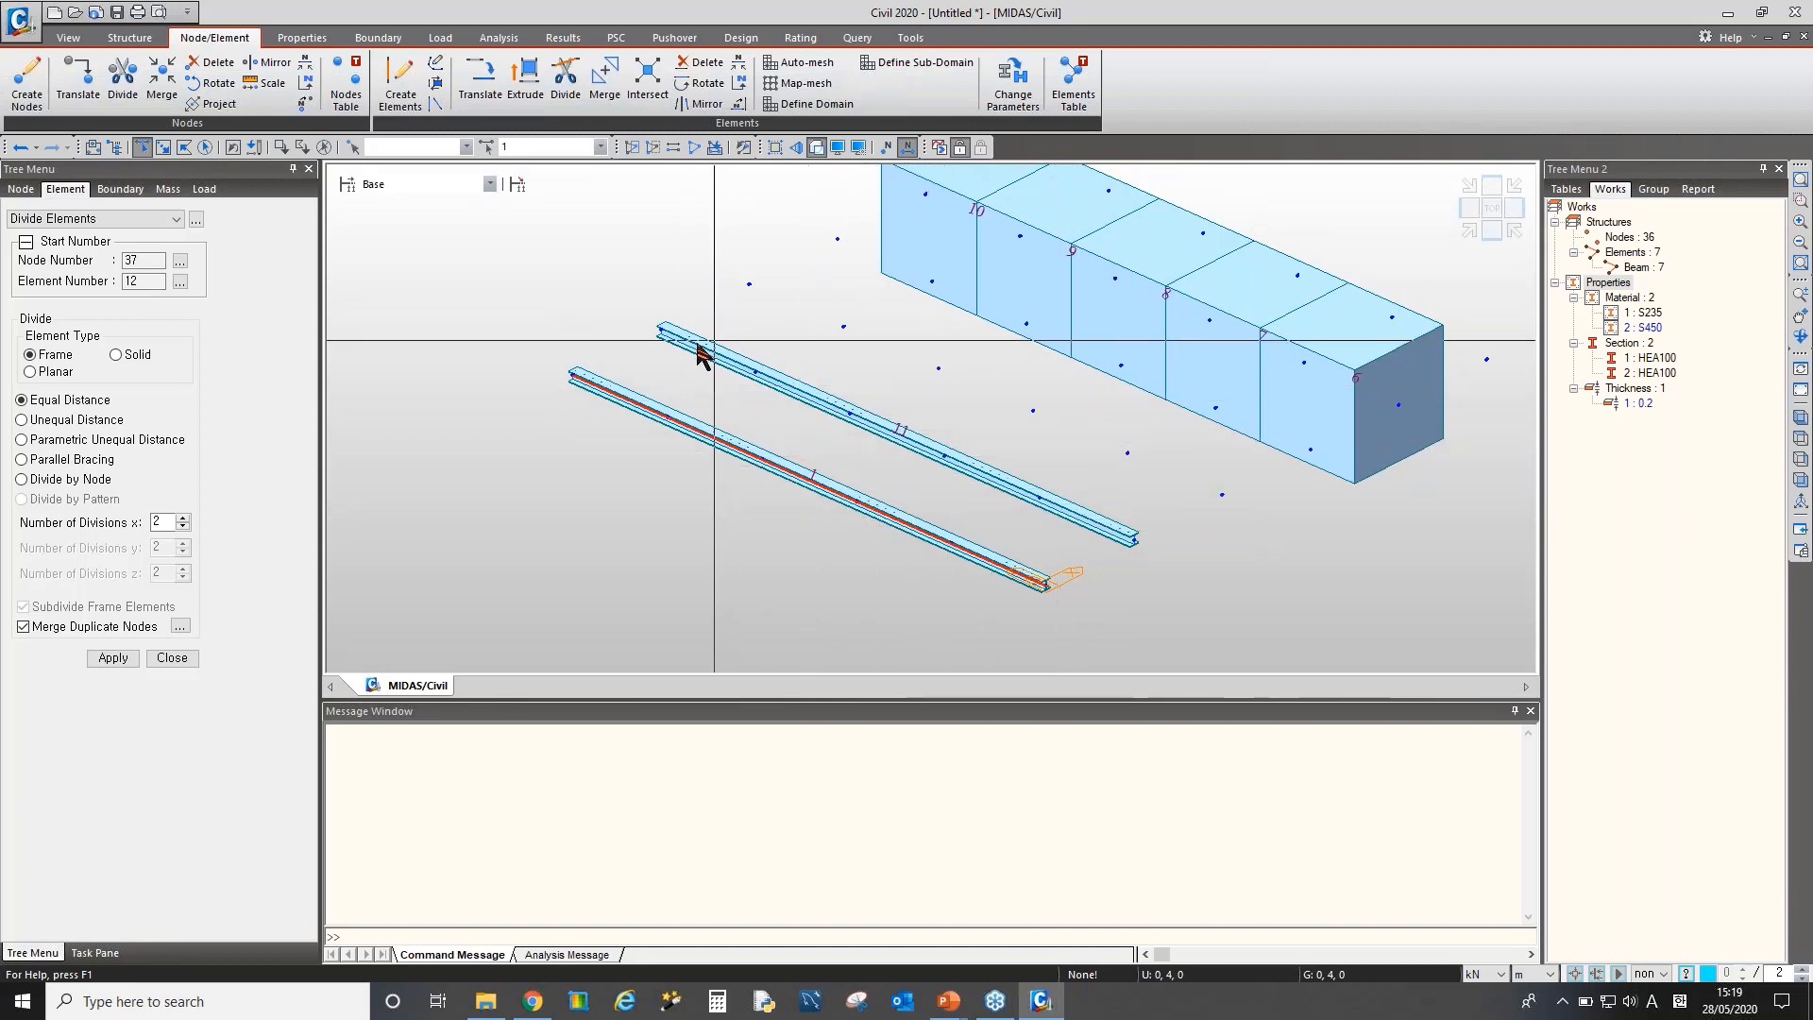
{"action": "left_click", "coordinate": [185, 518]}
{"action": "left_click", "coordinate": [185, 518]}
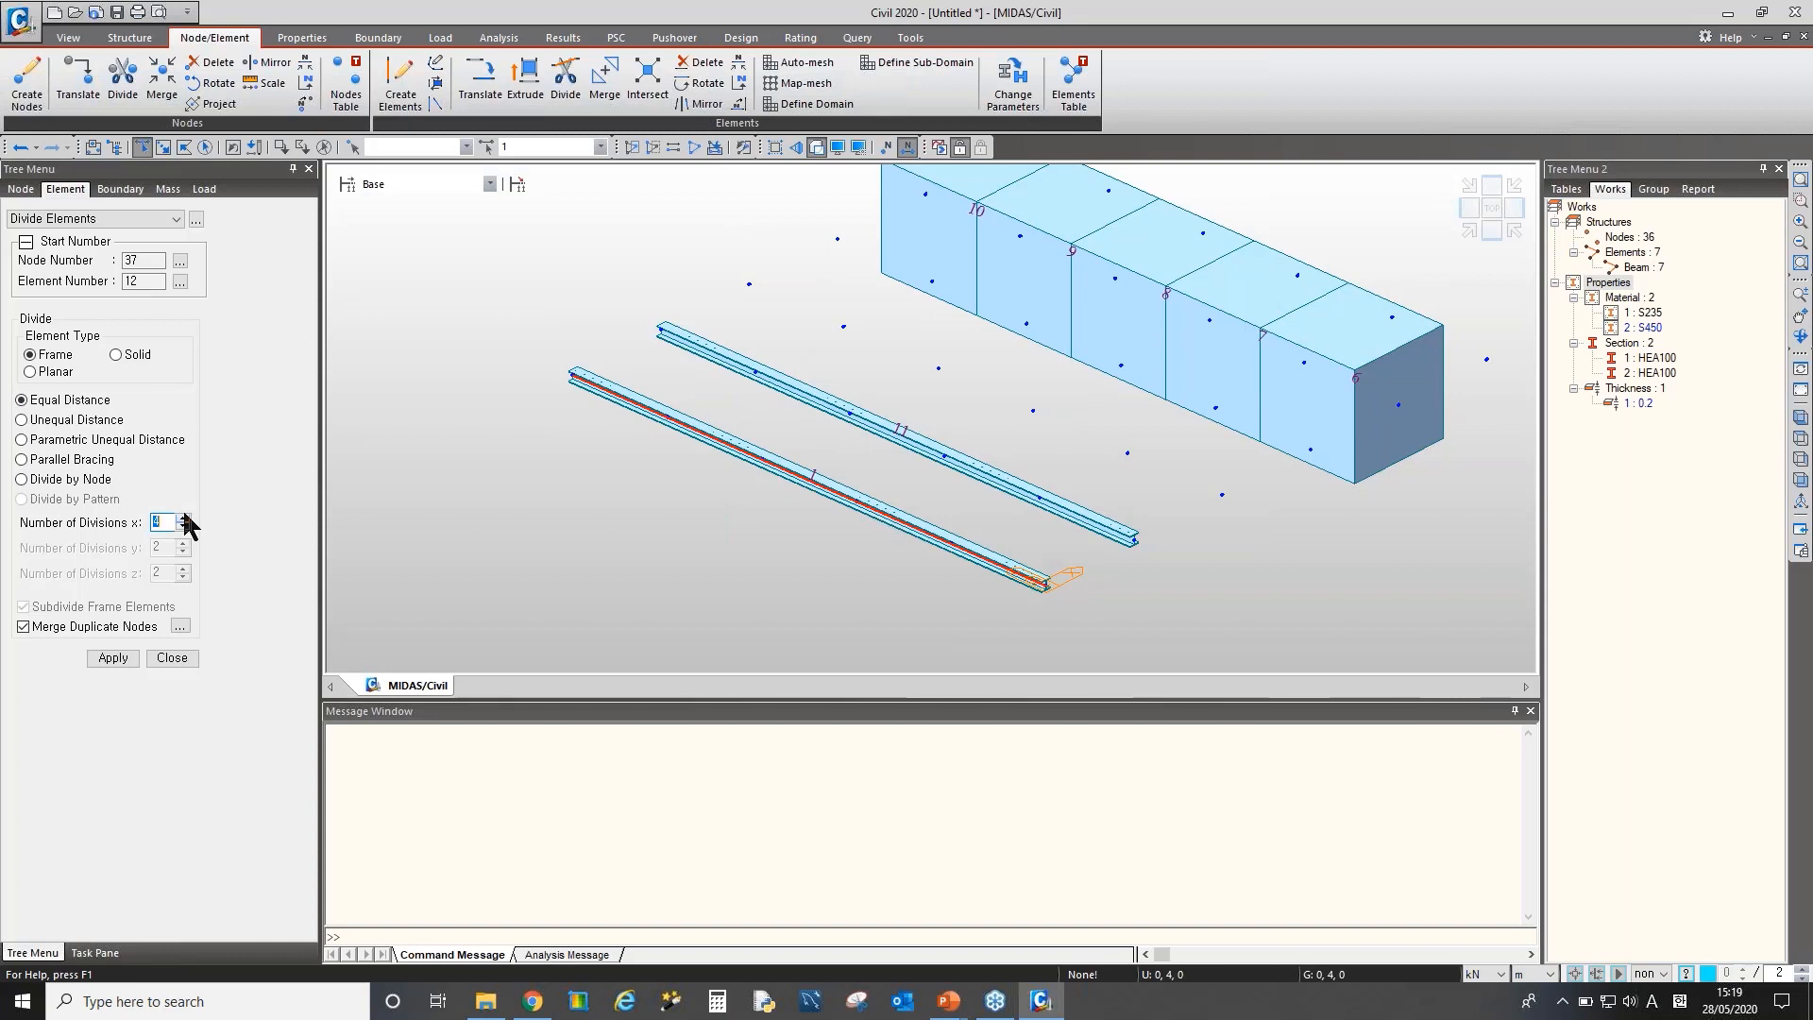
{"action": "left_click", "coordinate": [116, 658]}
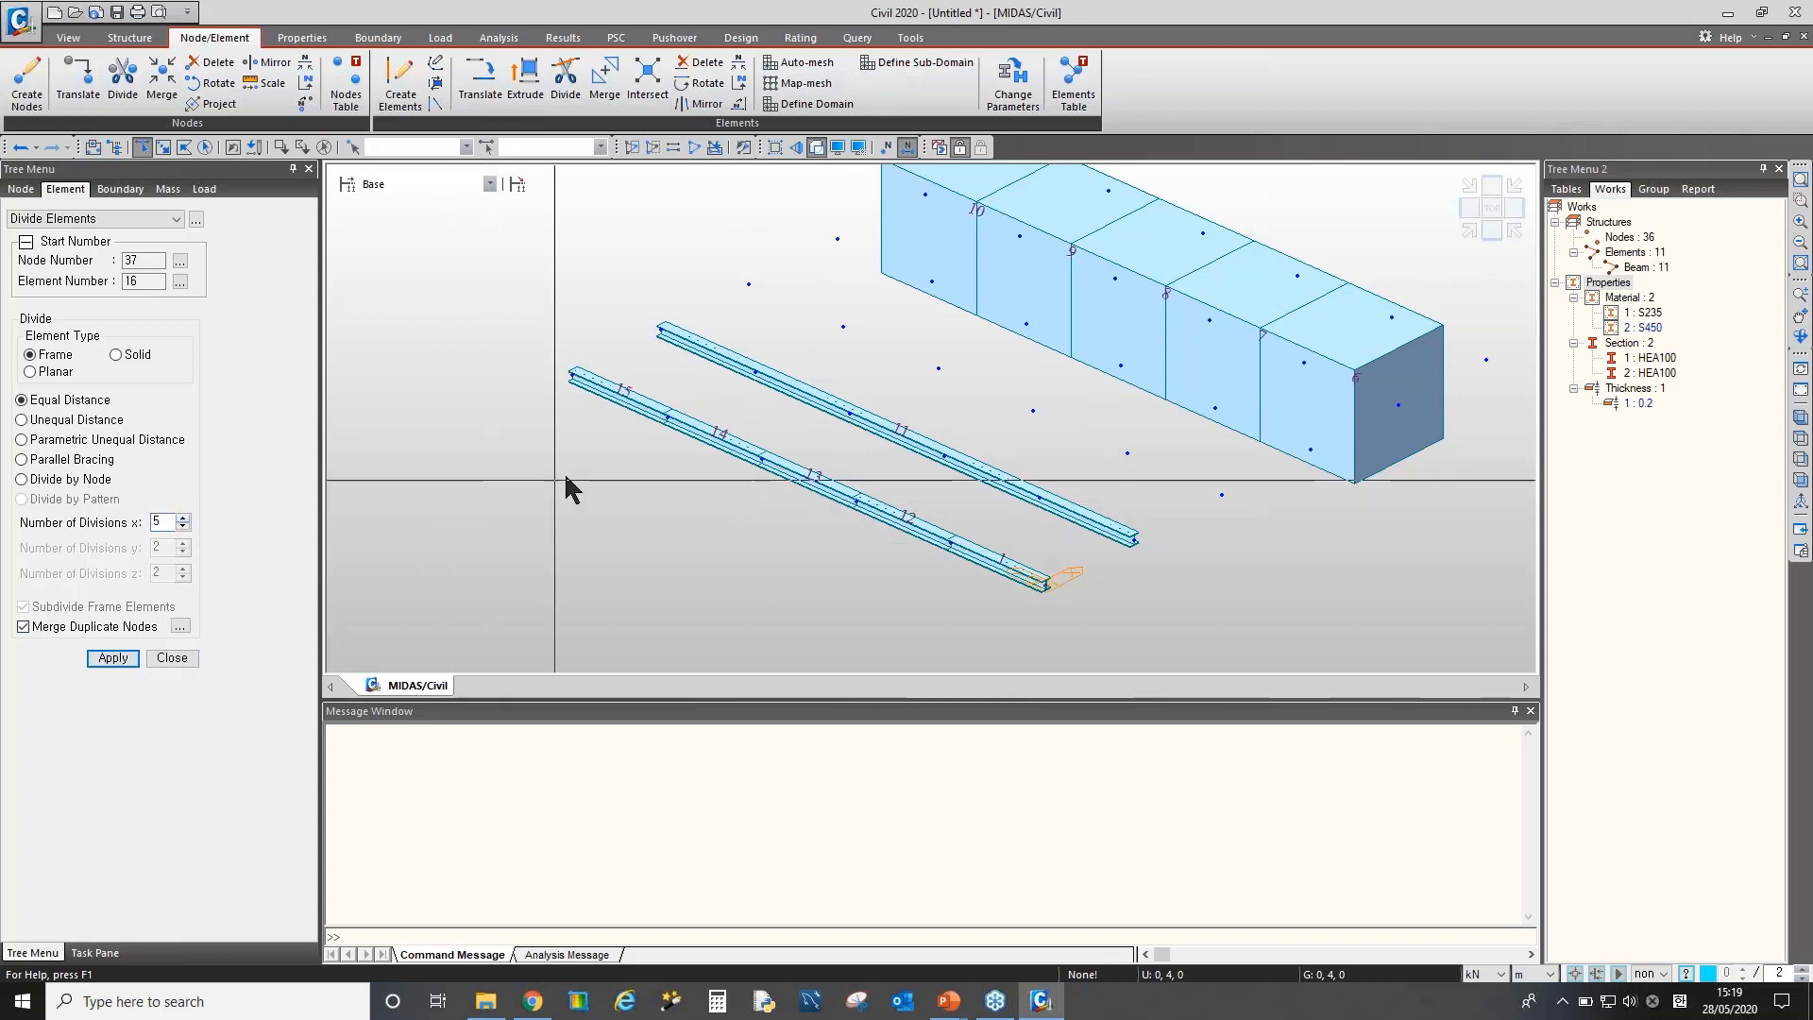
Delete all 11 beam elements from the model, keeping the nodes, and view the node grid from above
{"action": "scroll", "coordinate": [733, 553], "scroll_direction": "up", "scroll_amount": 5}
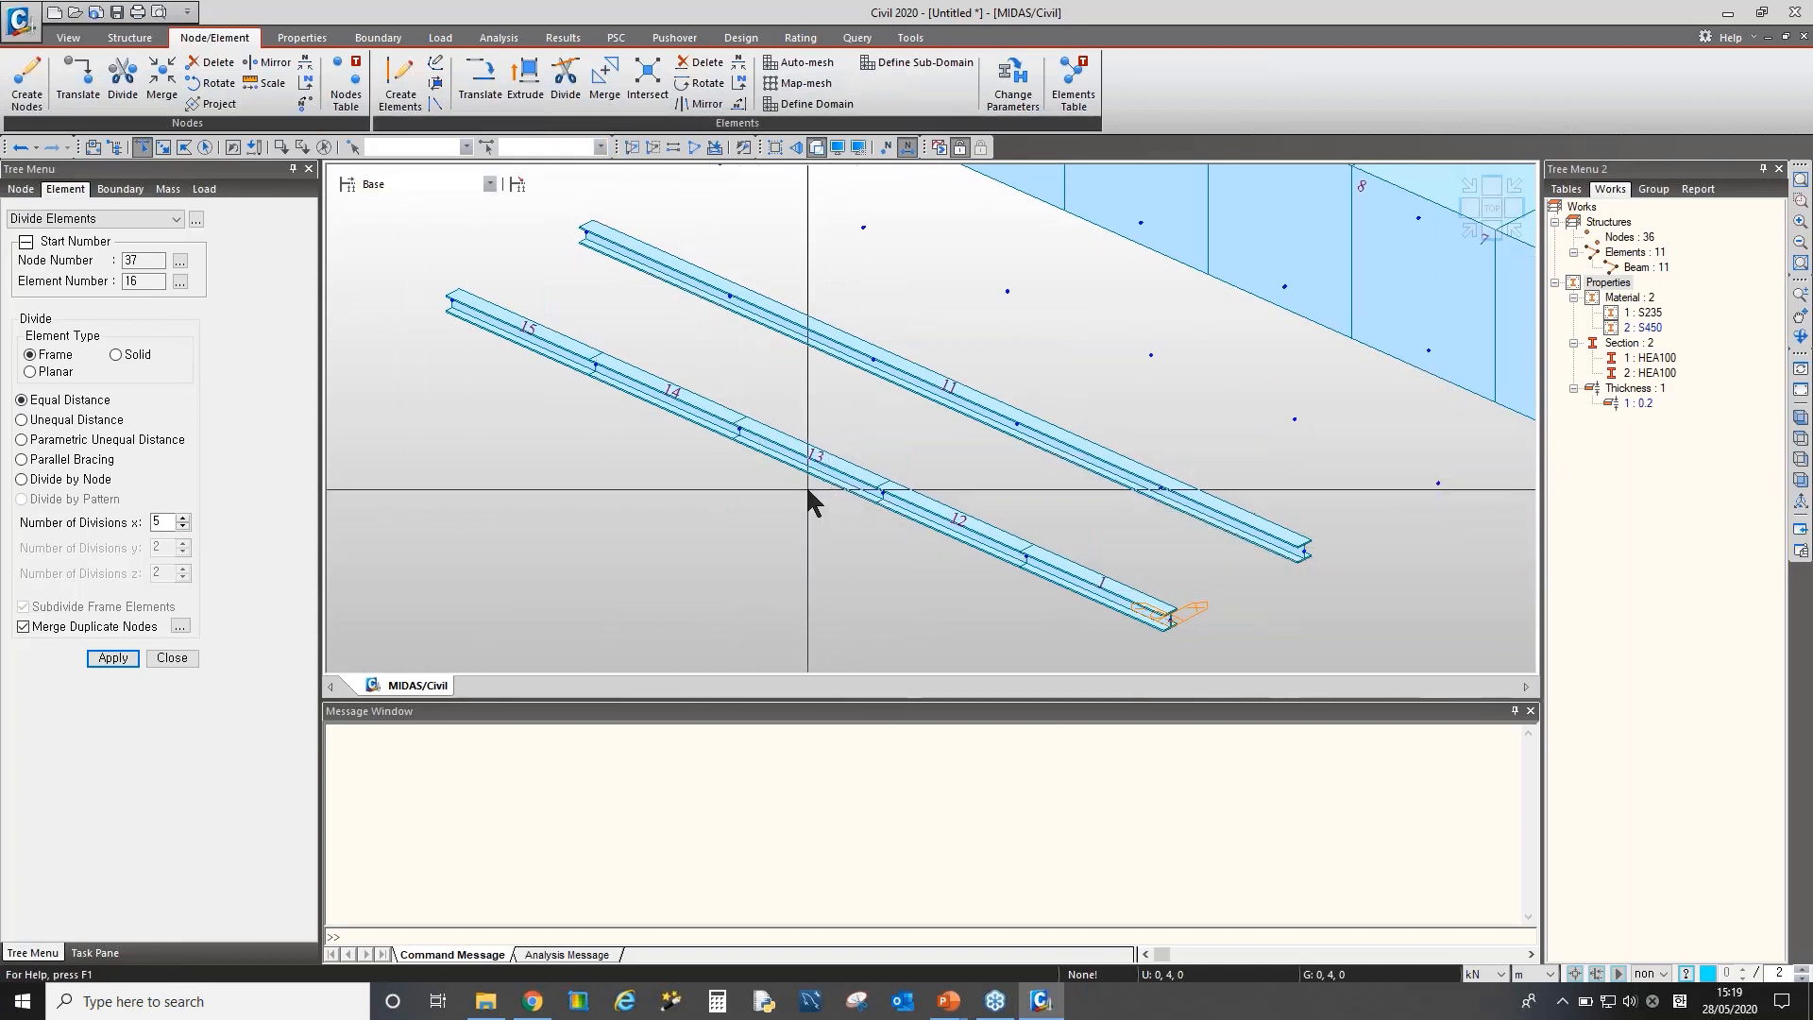
{"action": "scroll", "coordinate": [814, 472], "scroll_direction": "down", "scroll_amount": 2}
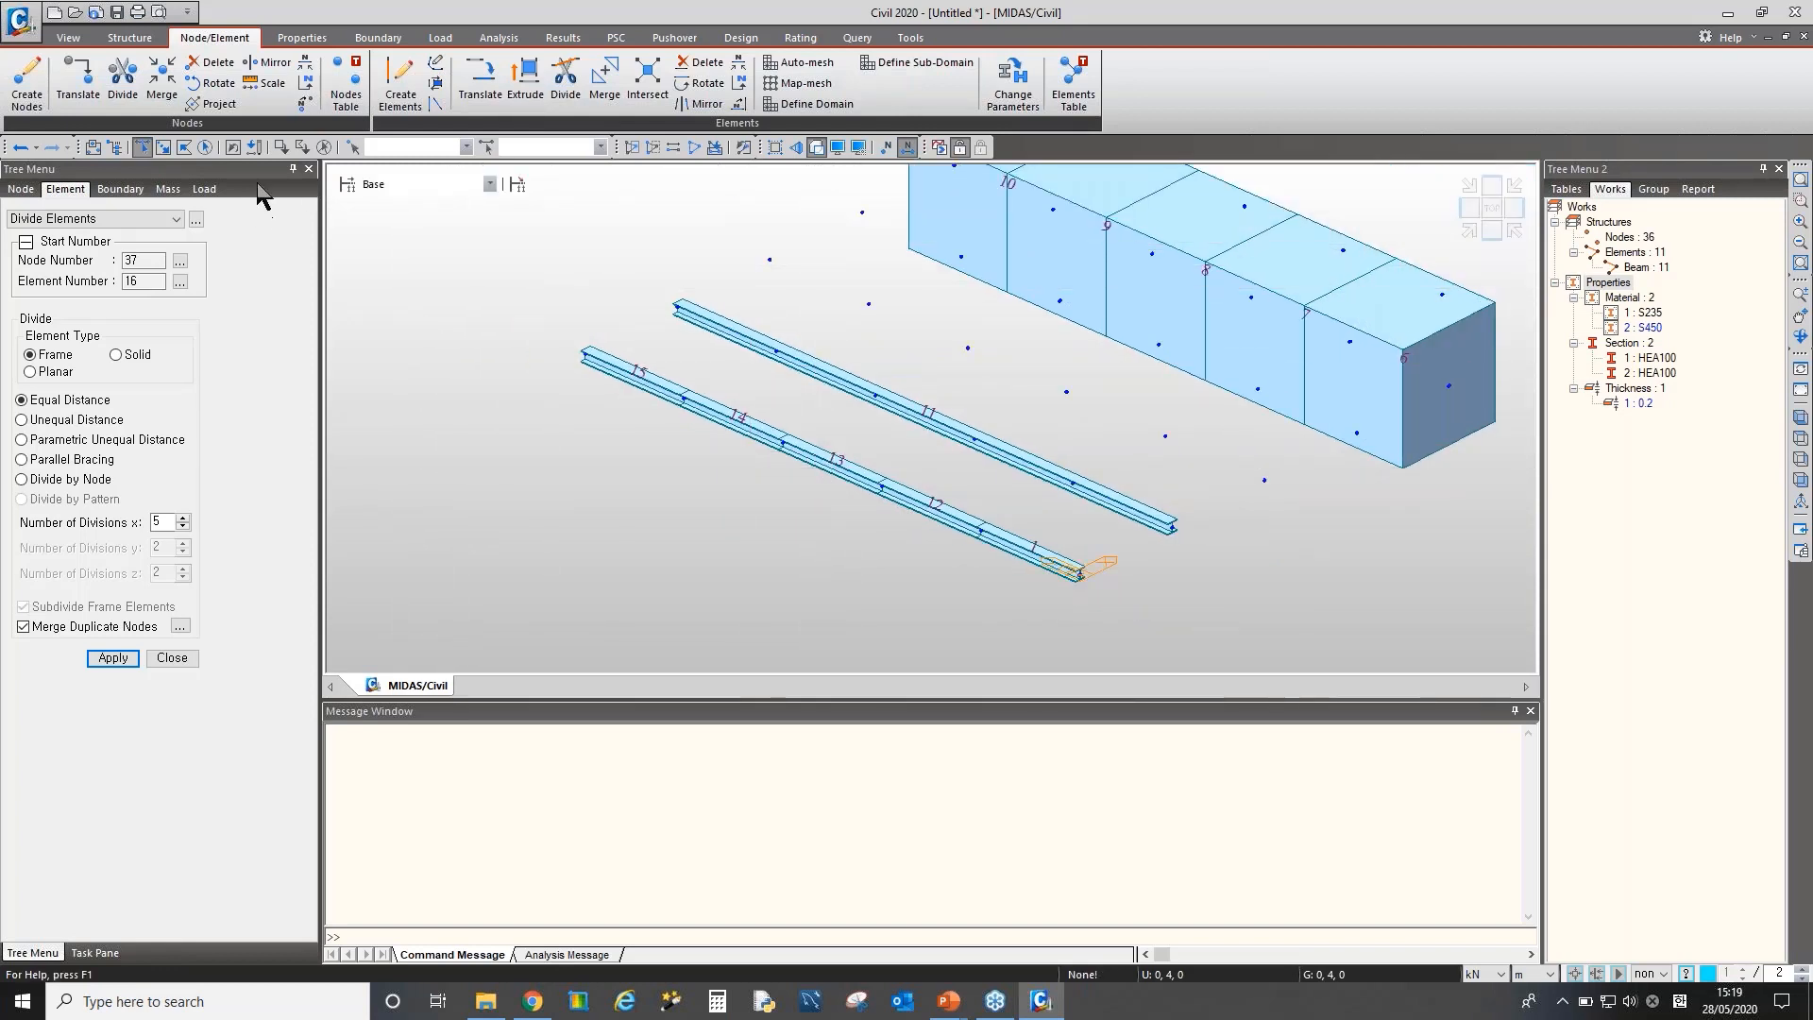
{"action": "middle_click_drag", "start_coordinate": [720, 416], "coordinate": [850, 585], "text": "ctrl"}
{"action": "left_click", "coordinate": [1653, 268]}
{"action": "key", "text": "Delete"}
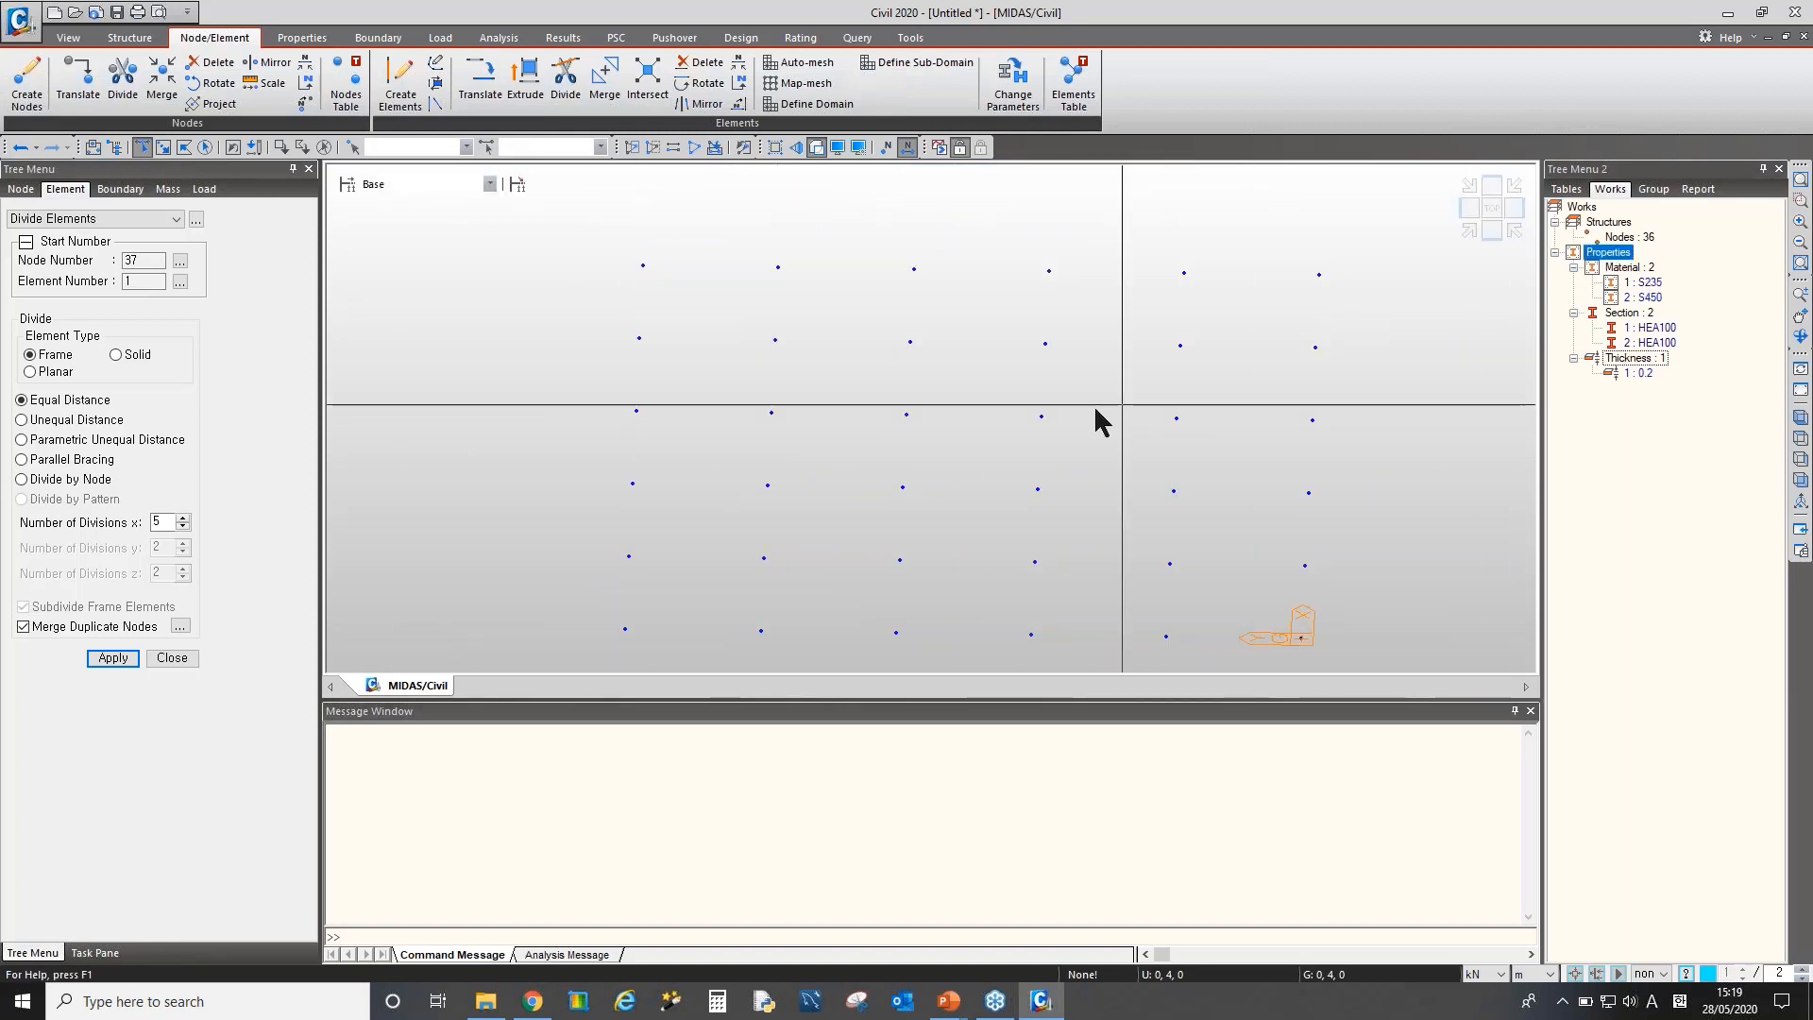
{"action": "left_click", "coordinate": [1492, 222]}
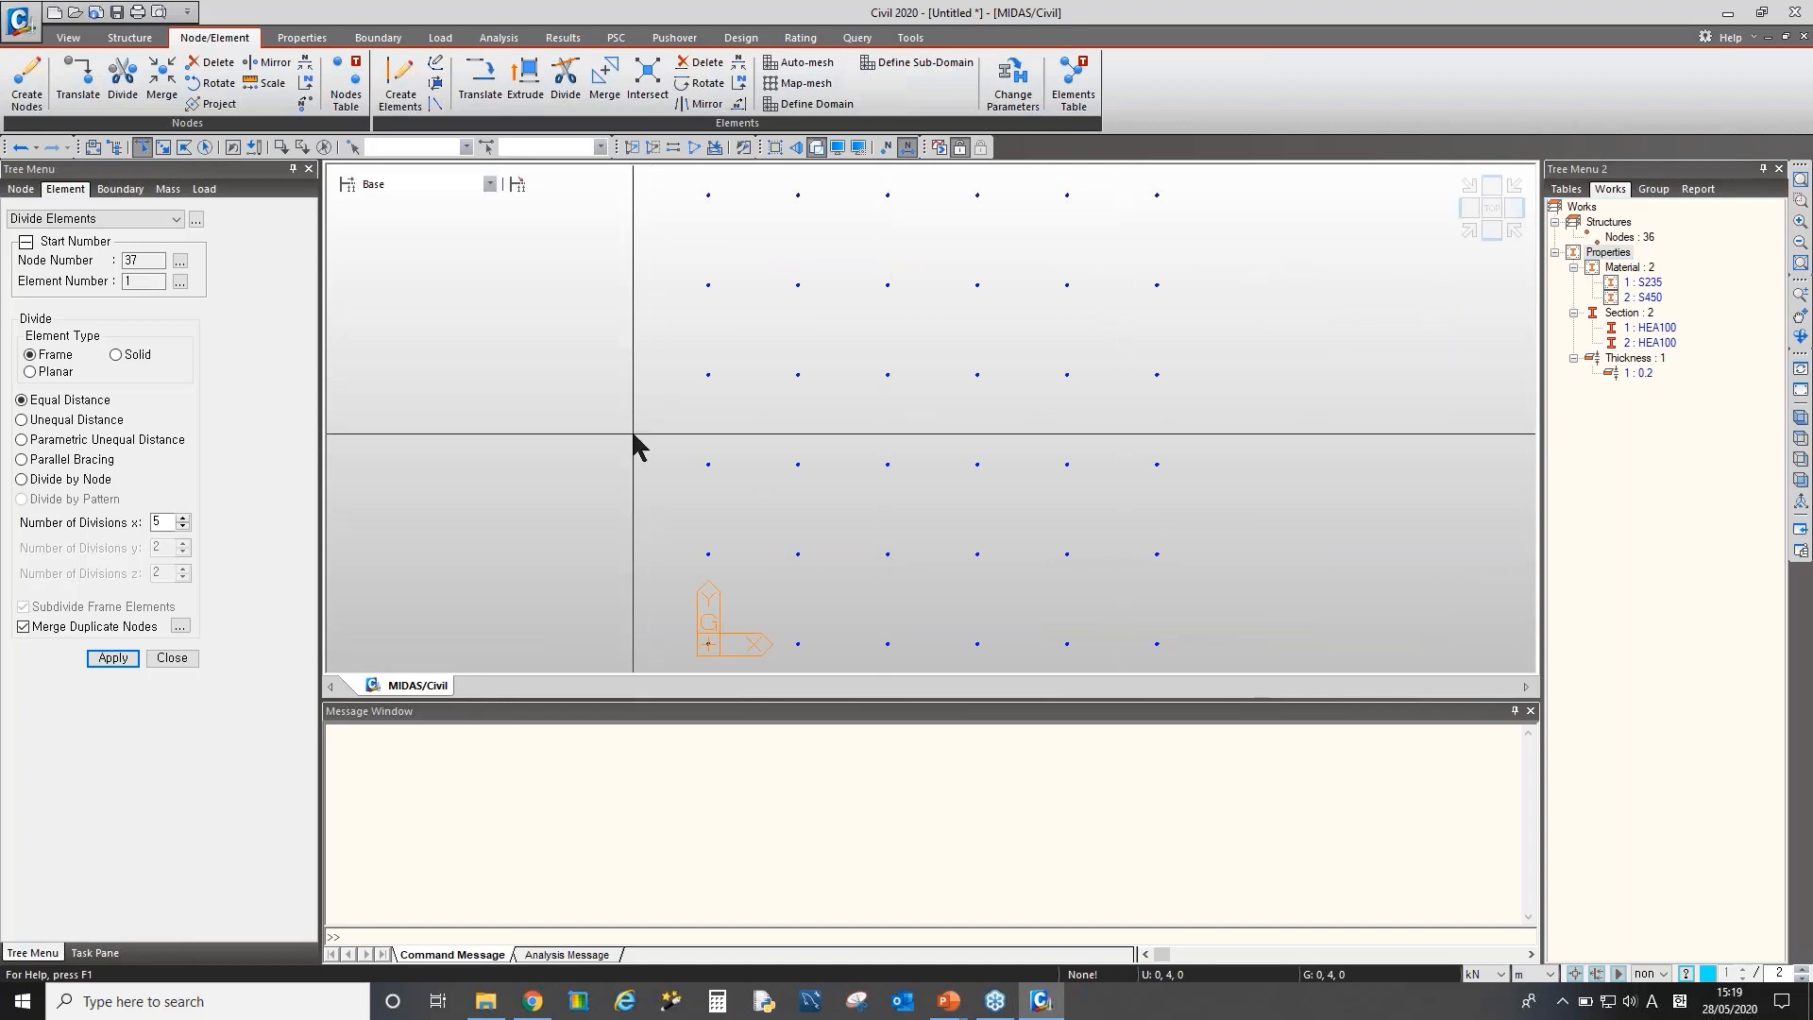
Rotate-copy the node at 1, 0, 0 ten times at 18 degrees about the z-axis through 0, 0, 0, merging duplicate nodes
{"action": "left_click", "coordinate": [225, 87]}
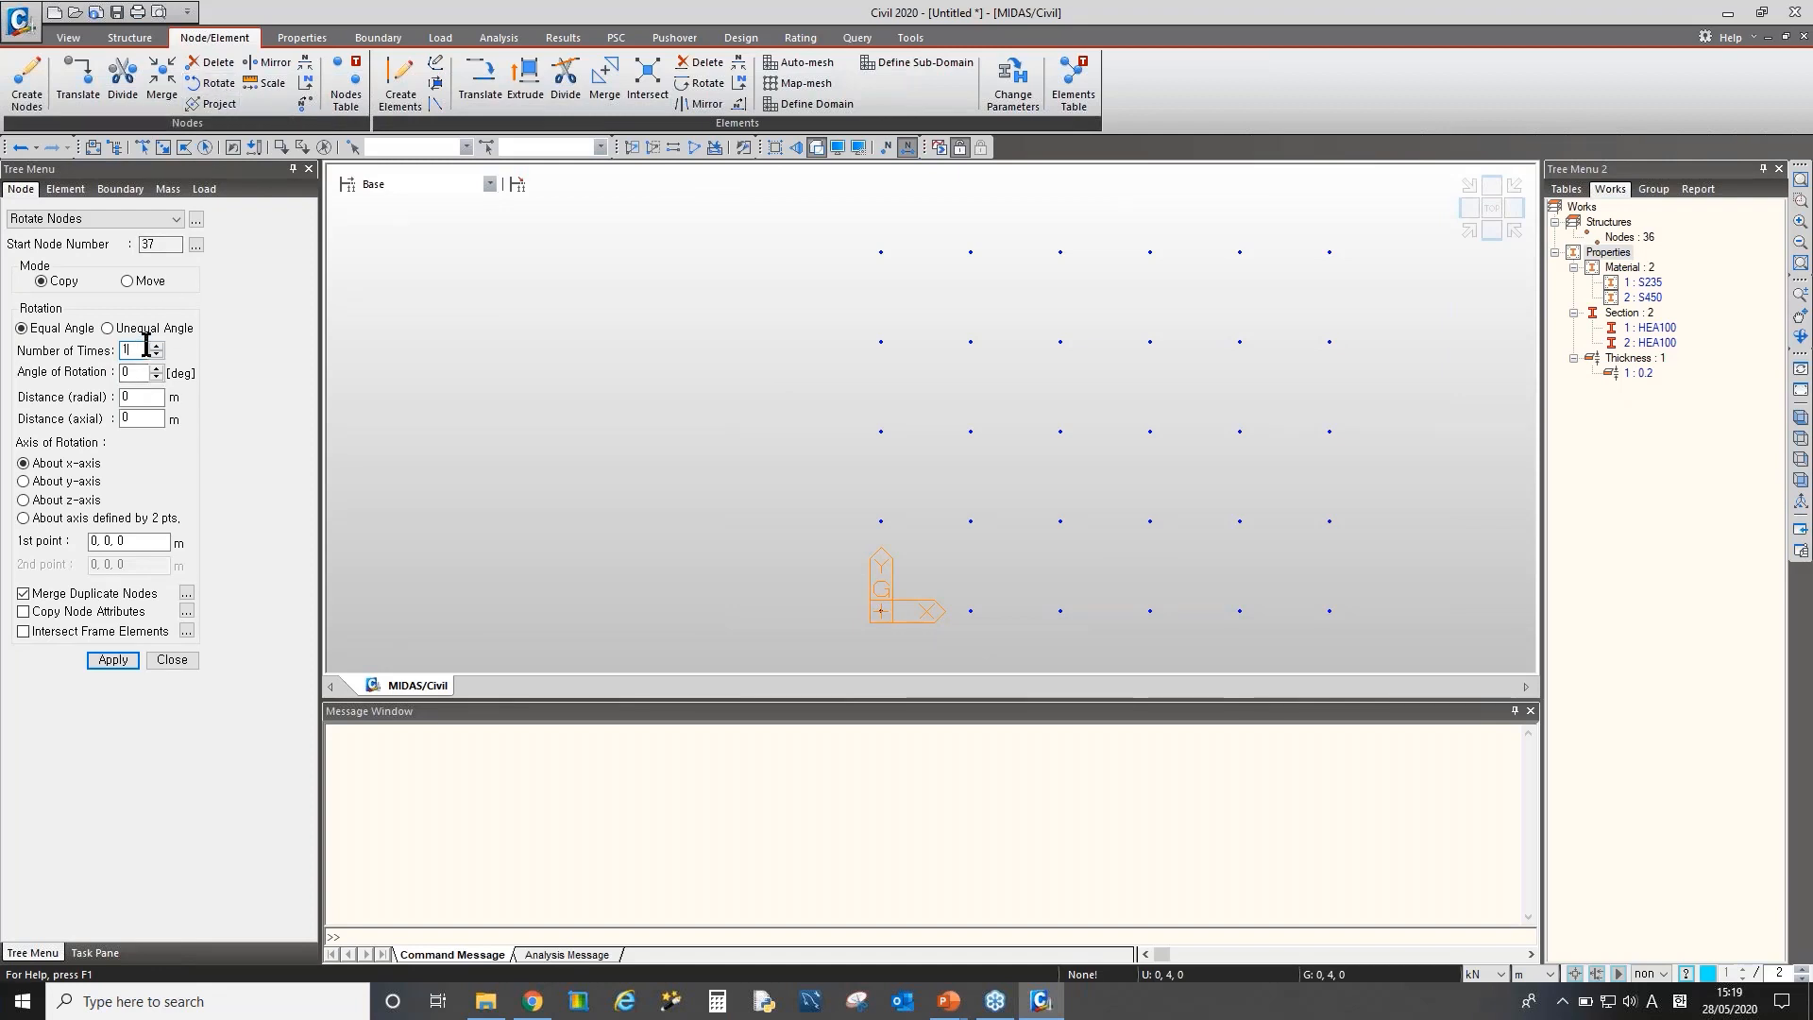
{"action": "left_click", "coordinate": [979, 611]}
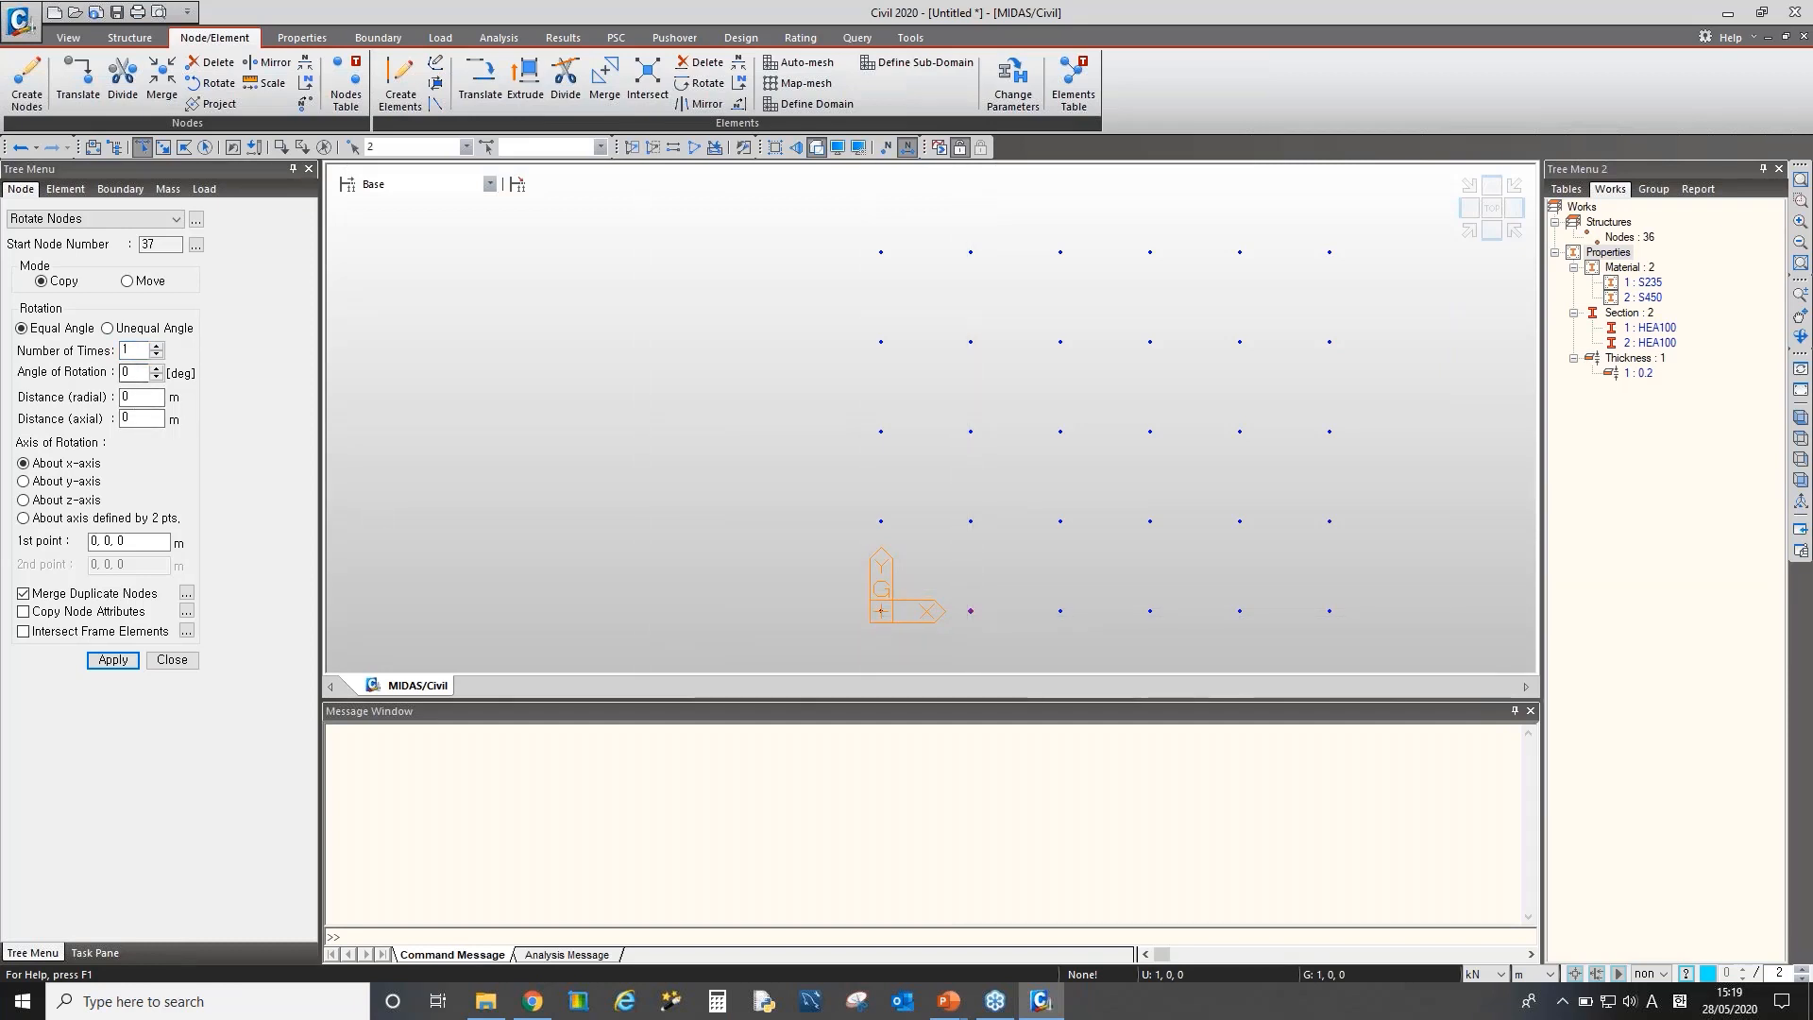
{"action": "double_click", "coordinate": [130, 373]}
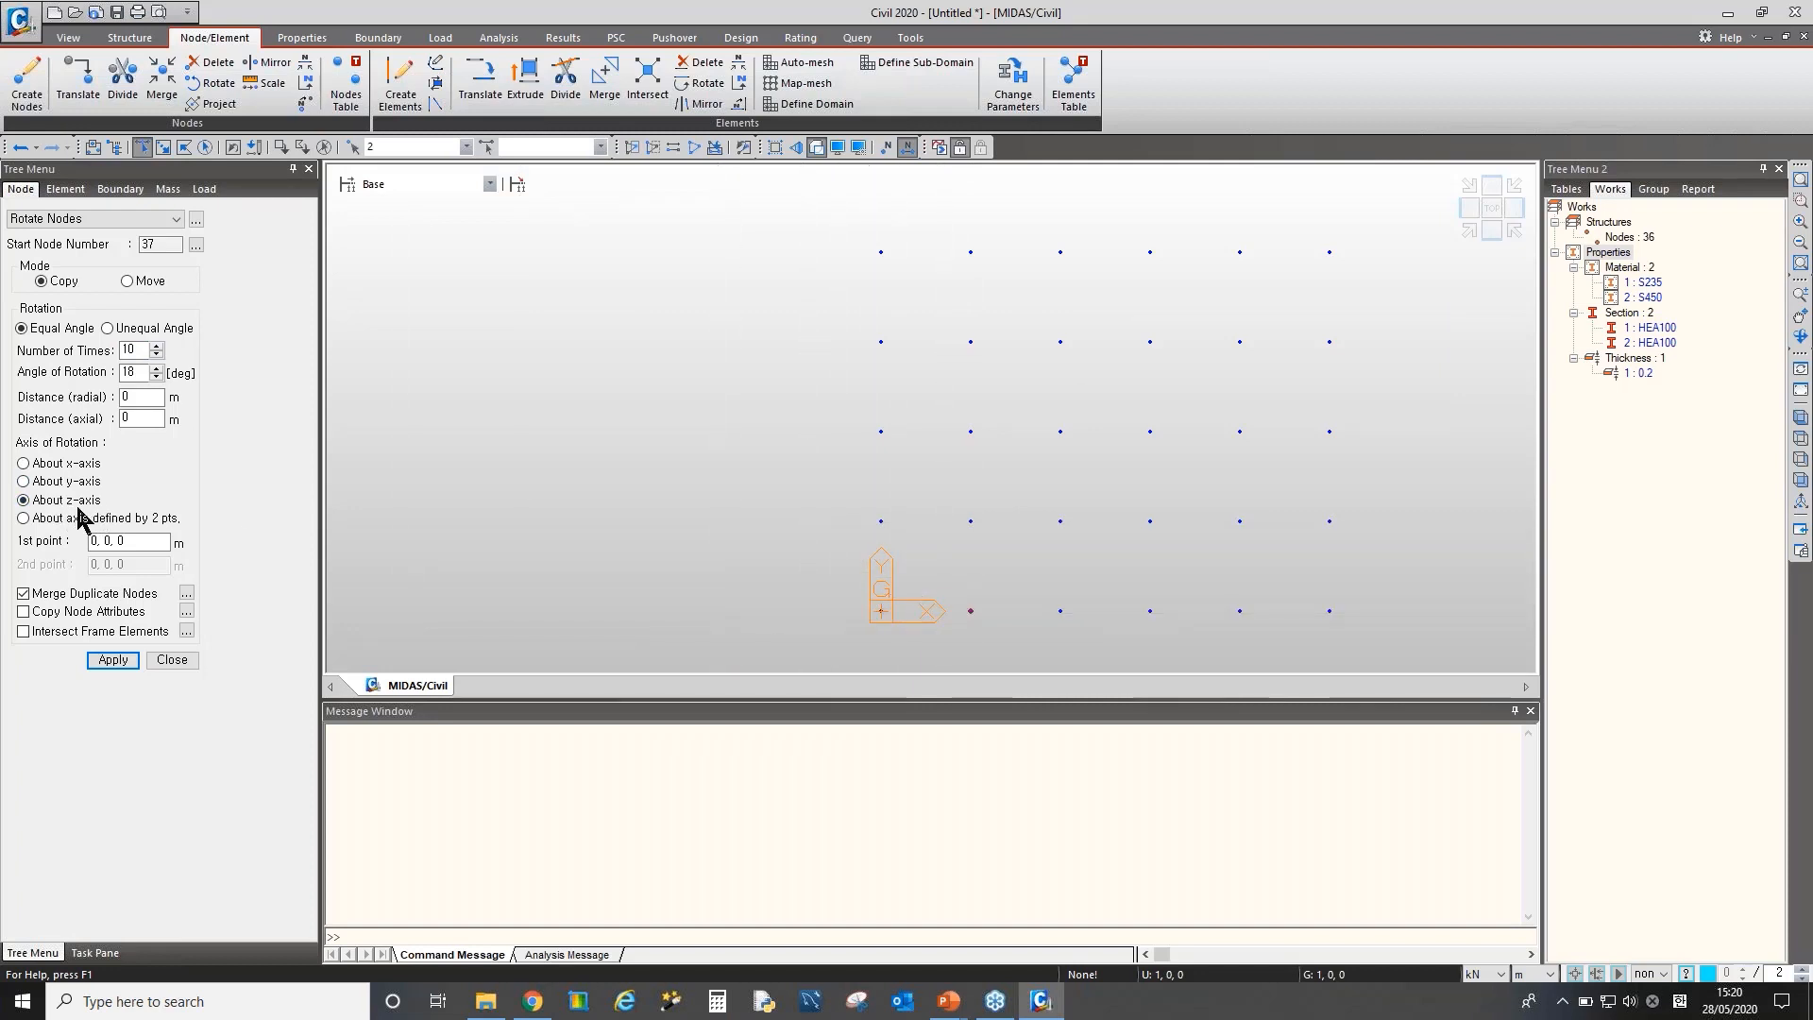
{"action": "left_click", "coordinate": [121, 540]}
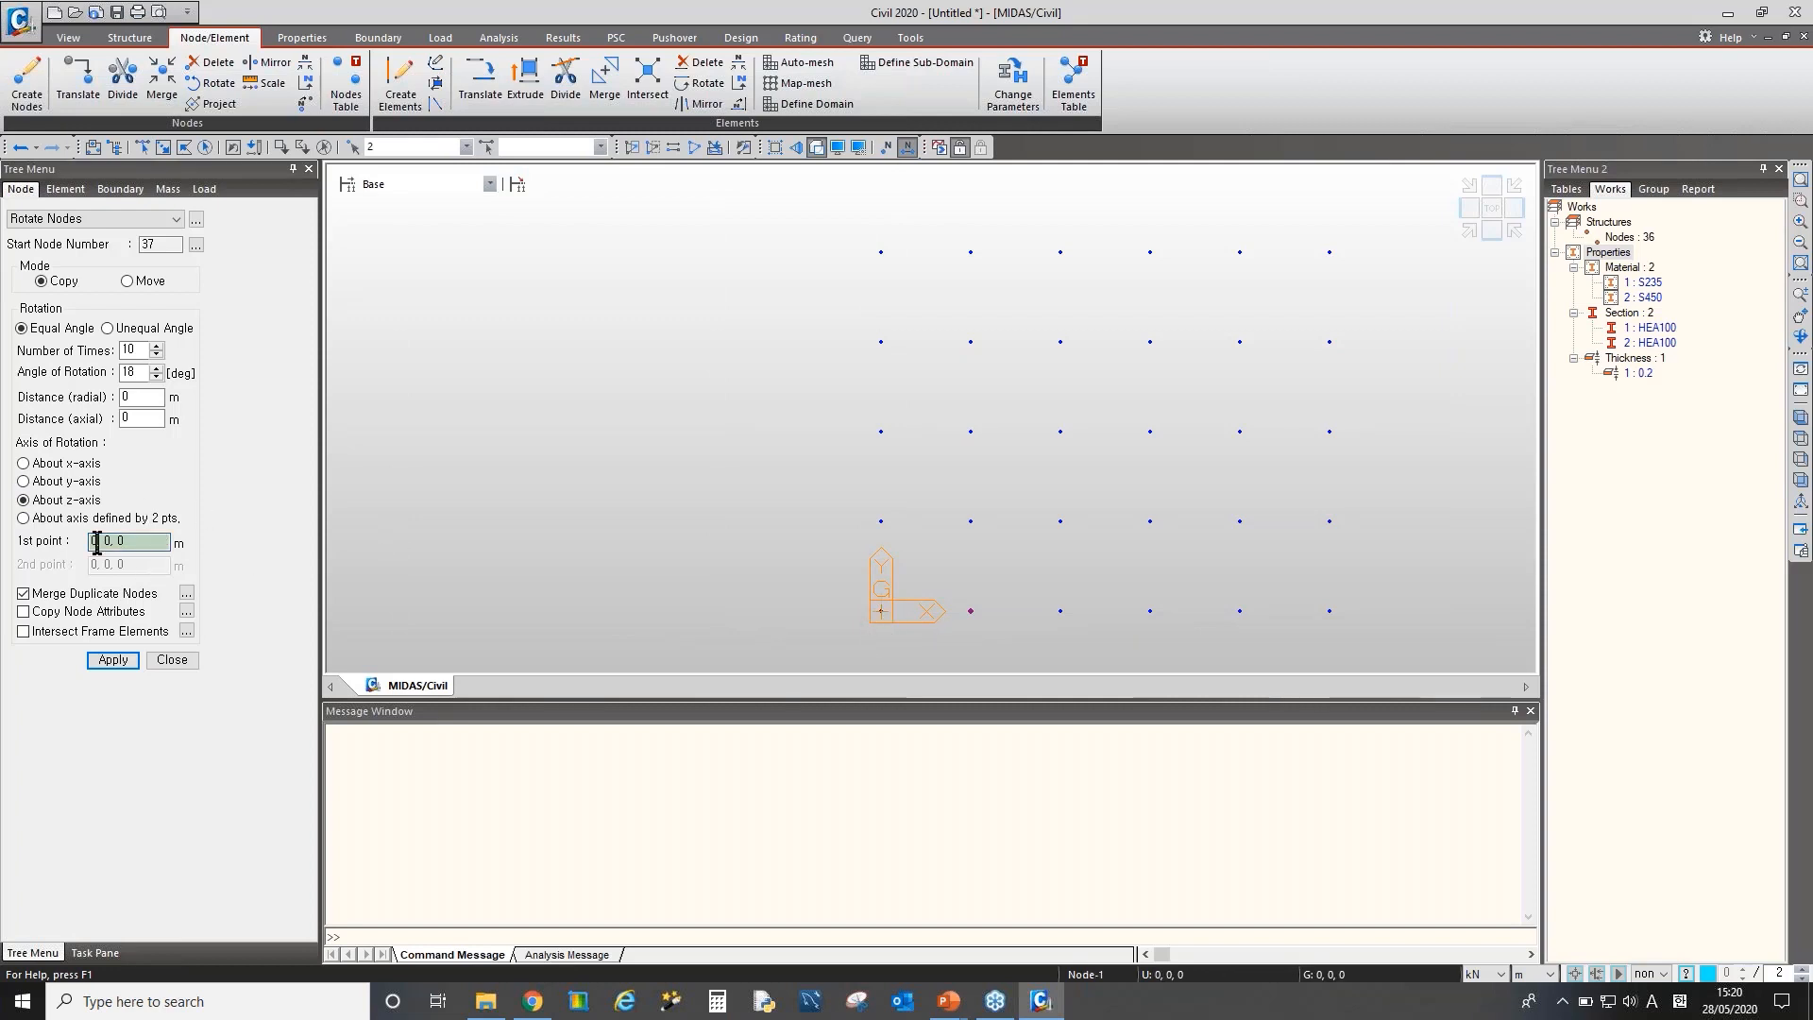
{"action": "left_click", "coordinate": [115, 660]}
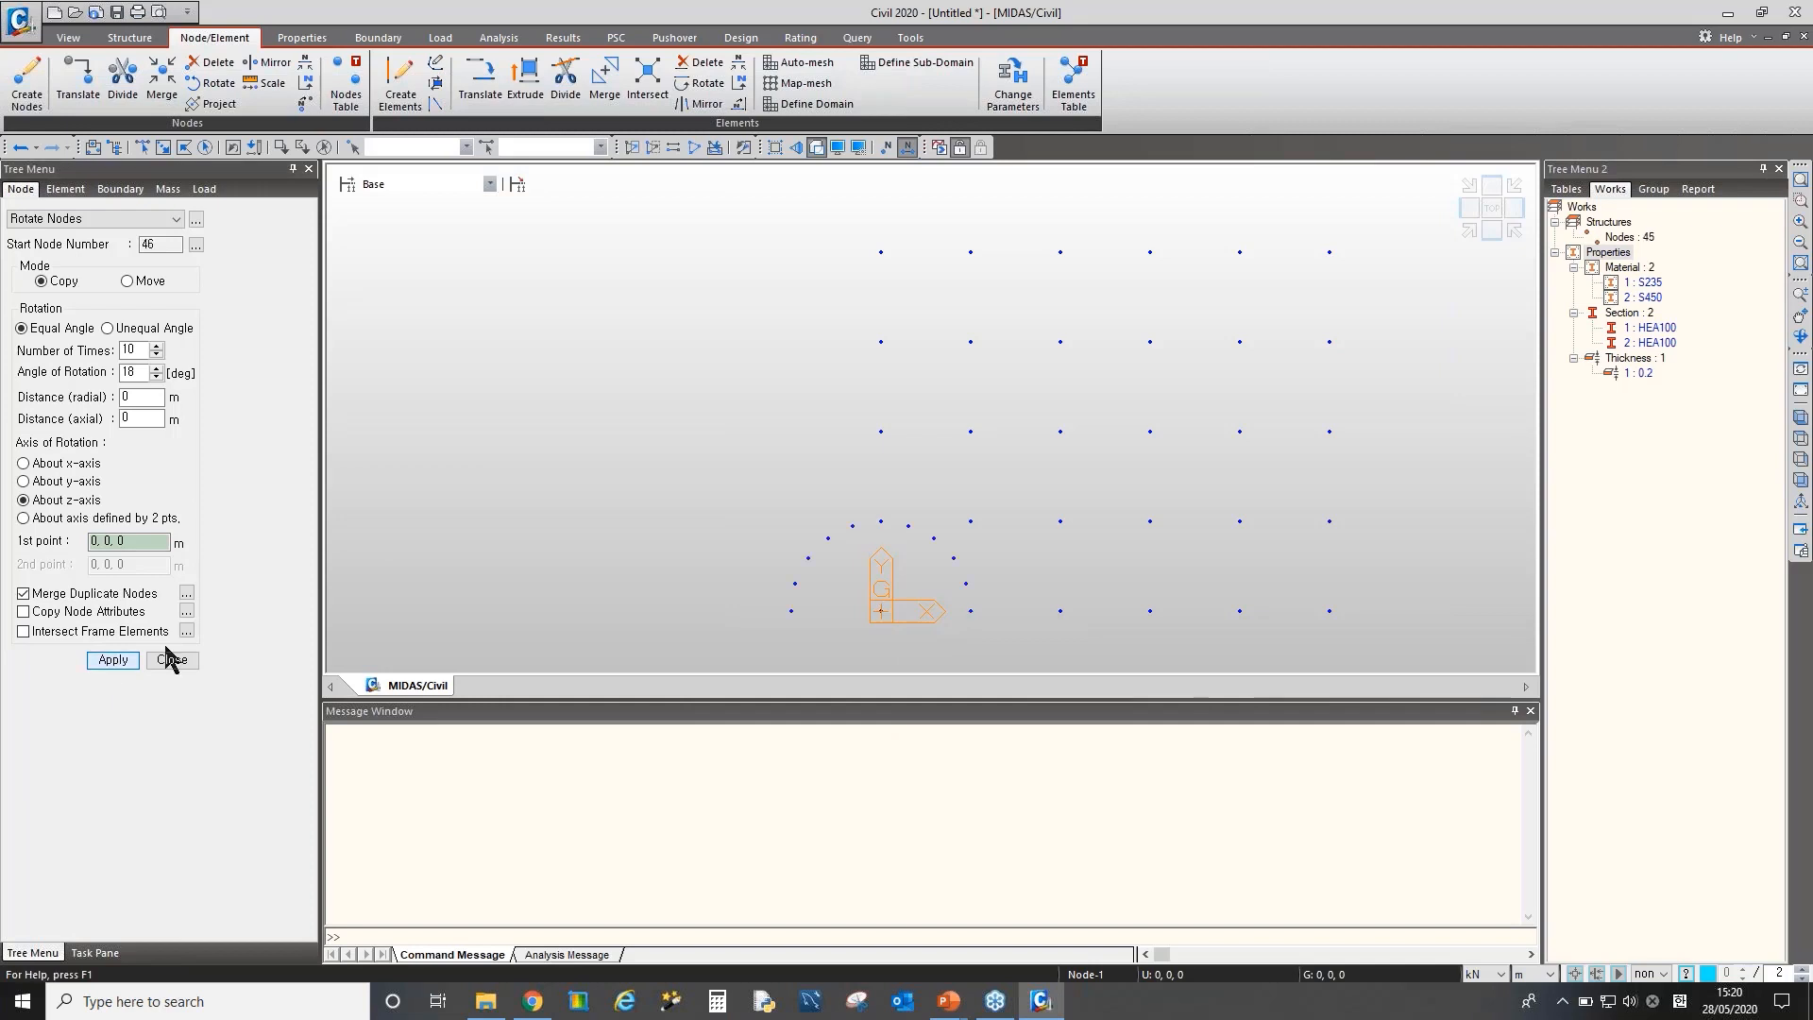
Create a beam element with material S235 and section HEA100 between the origin node and the node at 1, 0, 0
{"action": "scroll", "coordinate": [858, 591], "scroll_direction": "up", "scroll_amount": 2}
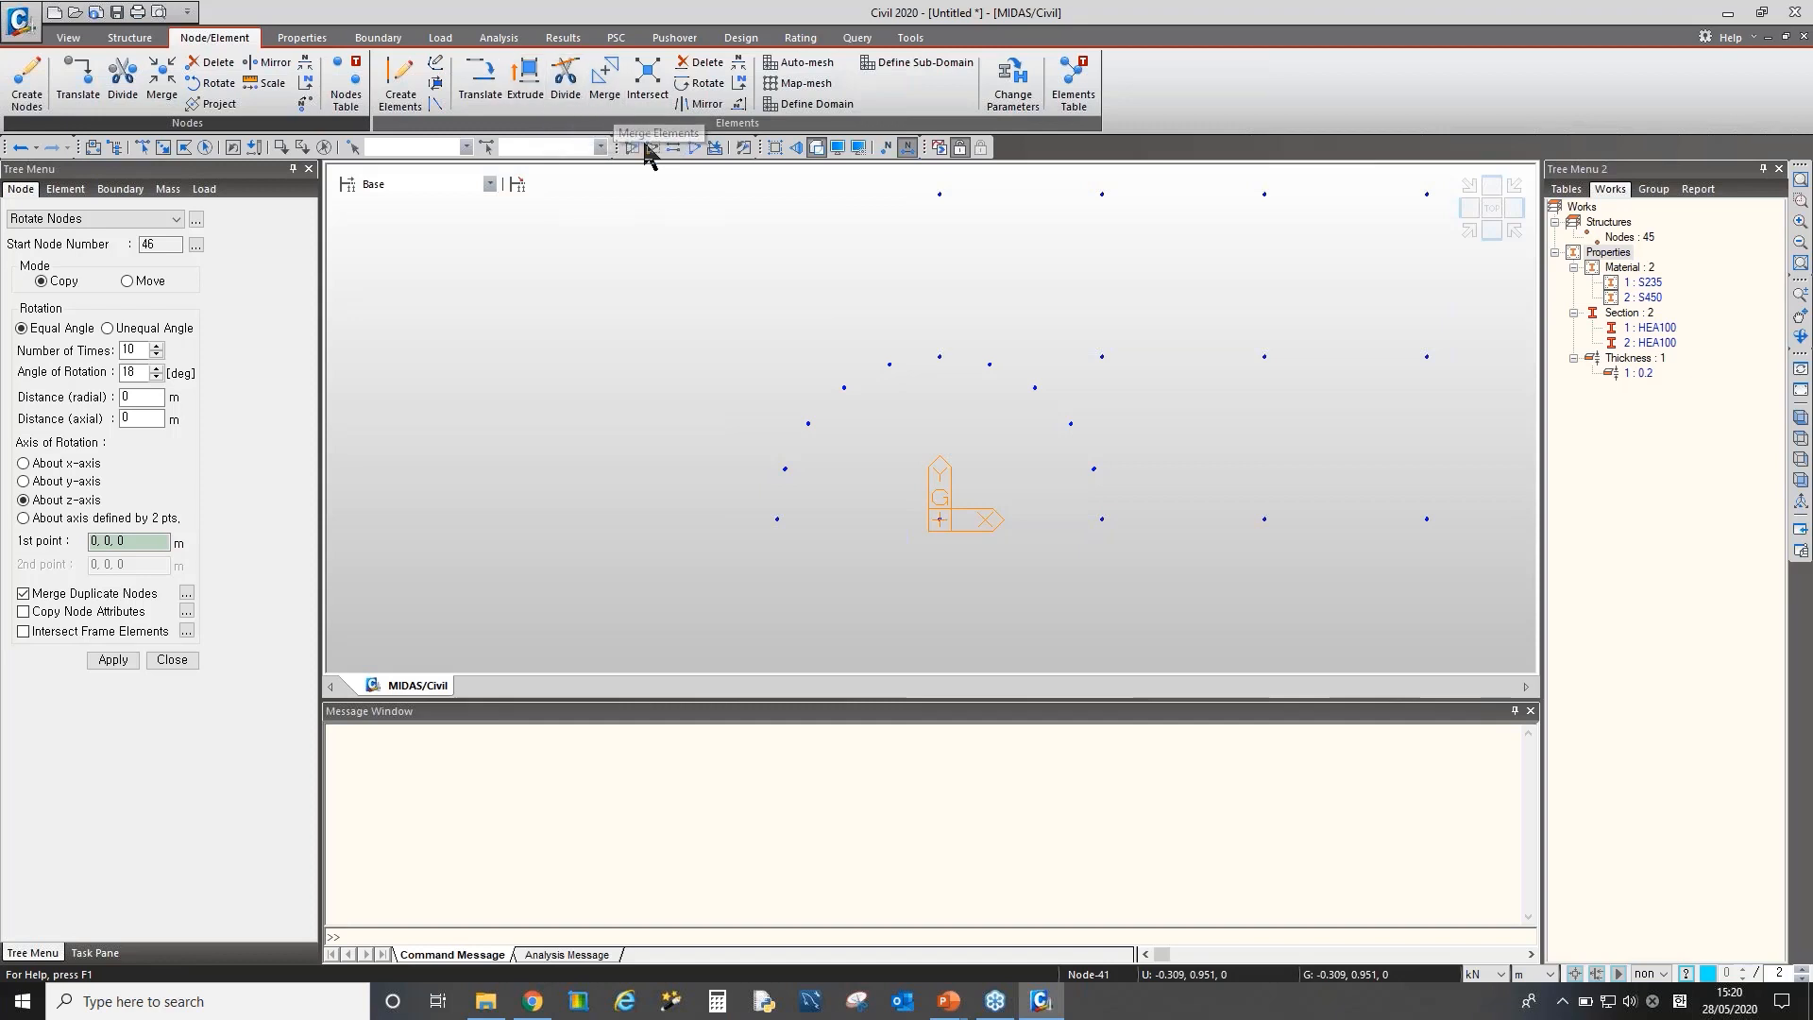
{"action": "left_click", "coordinate": [700, 83]}
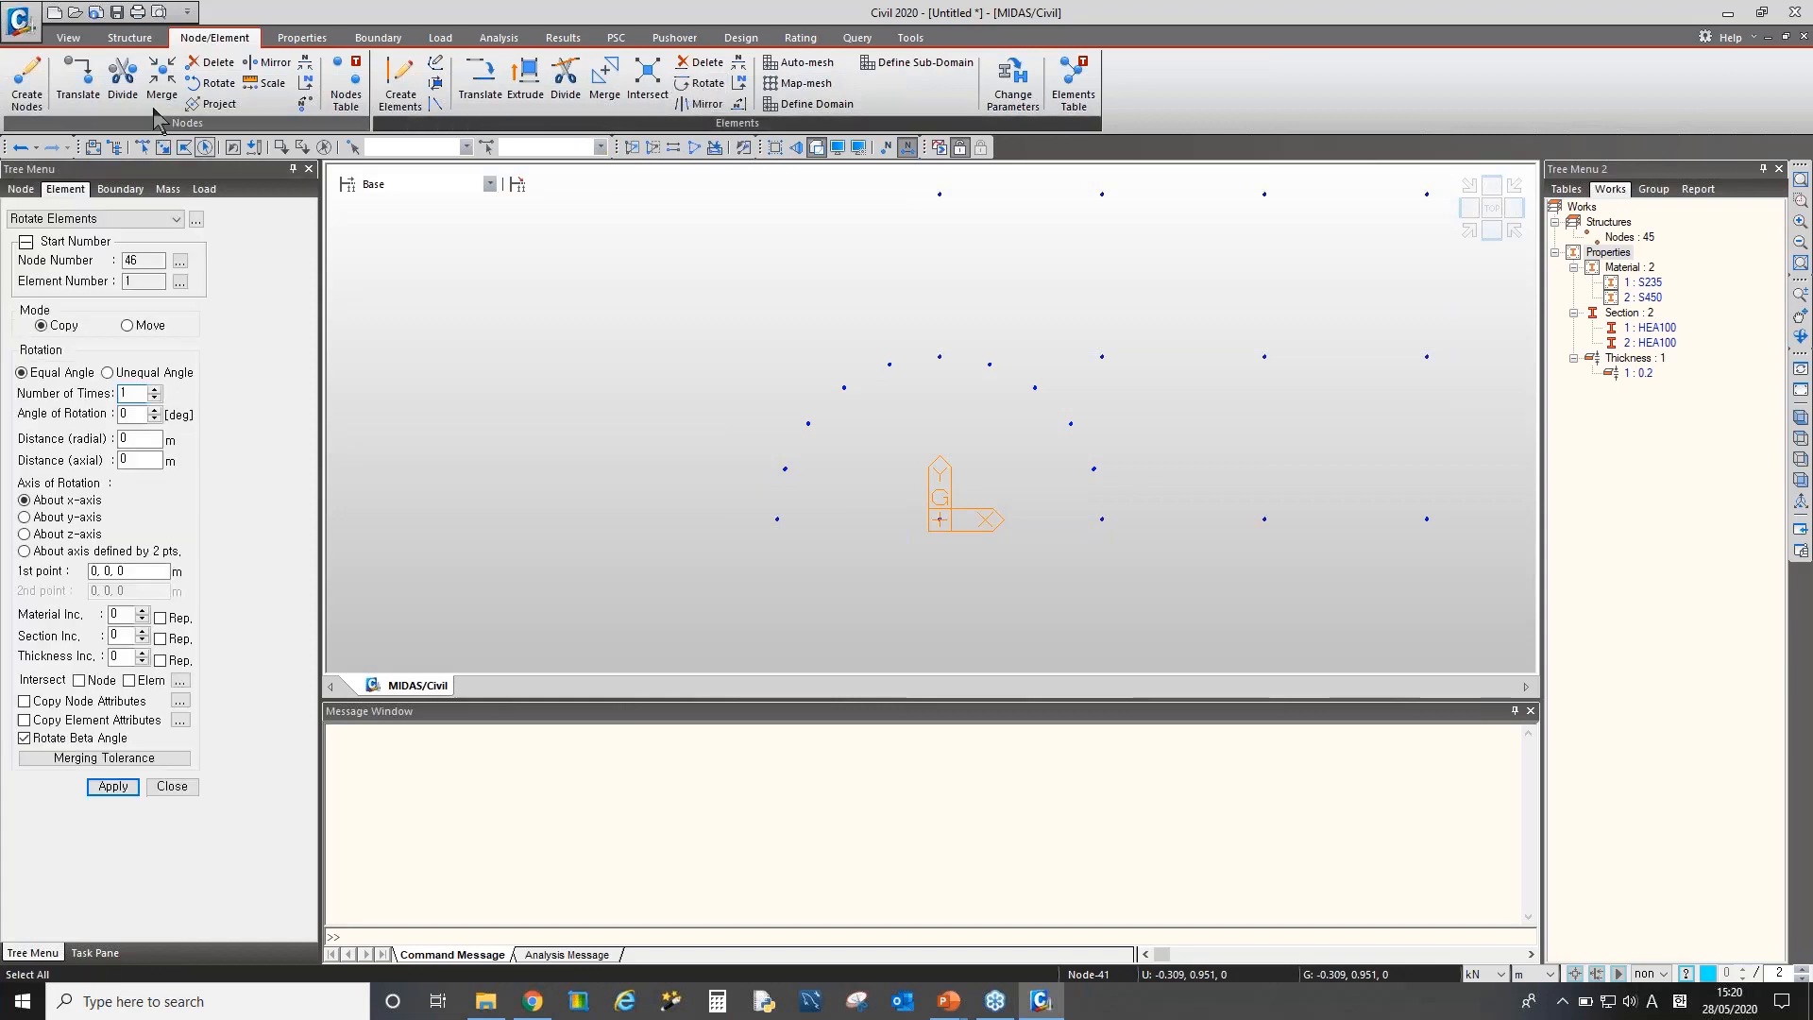
{"action": "left_click", "coordinate": [480, 81]}
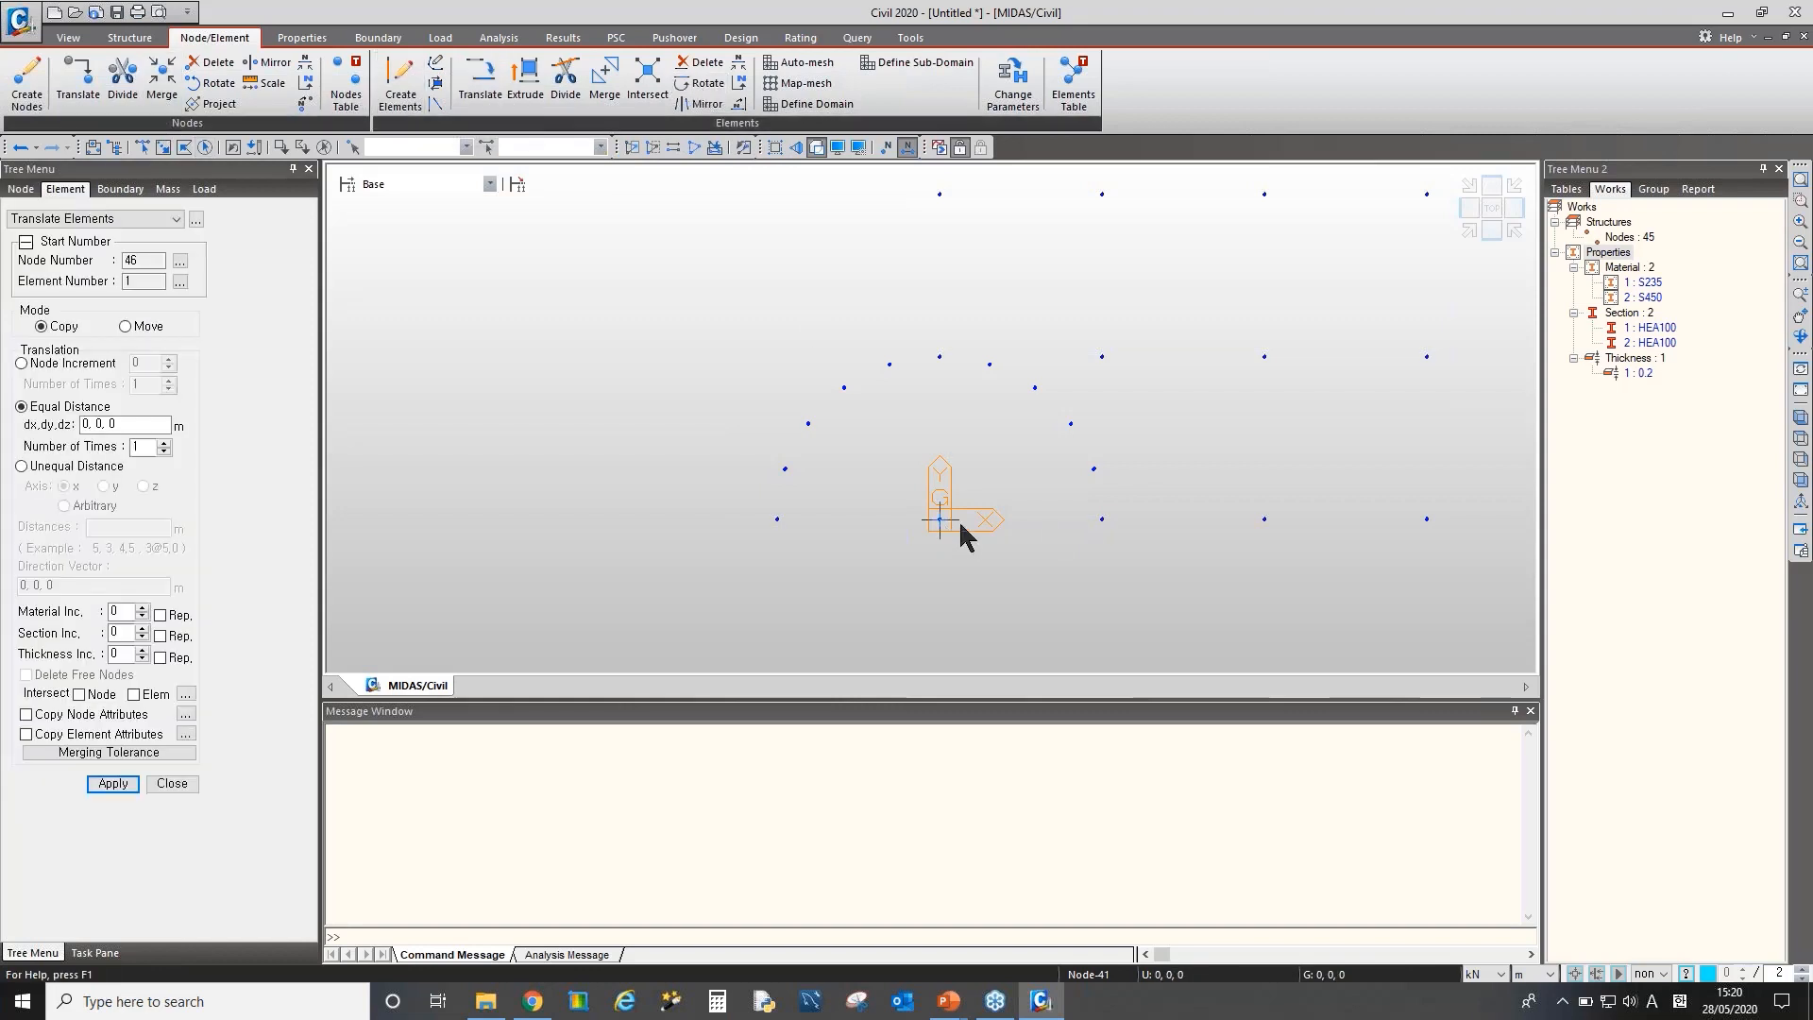
{"action": "left_click", "coordinate": [83, 224]}
{"action": "left_click", "coordinate": [73, 235]}
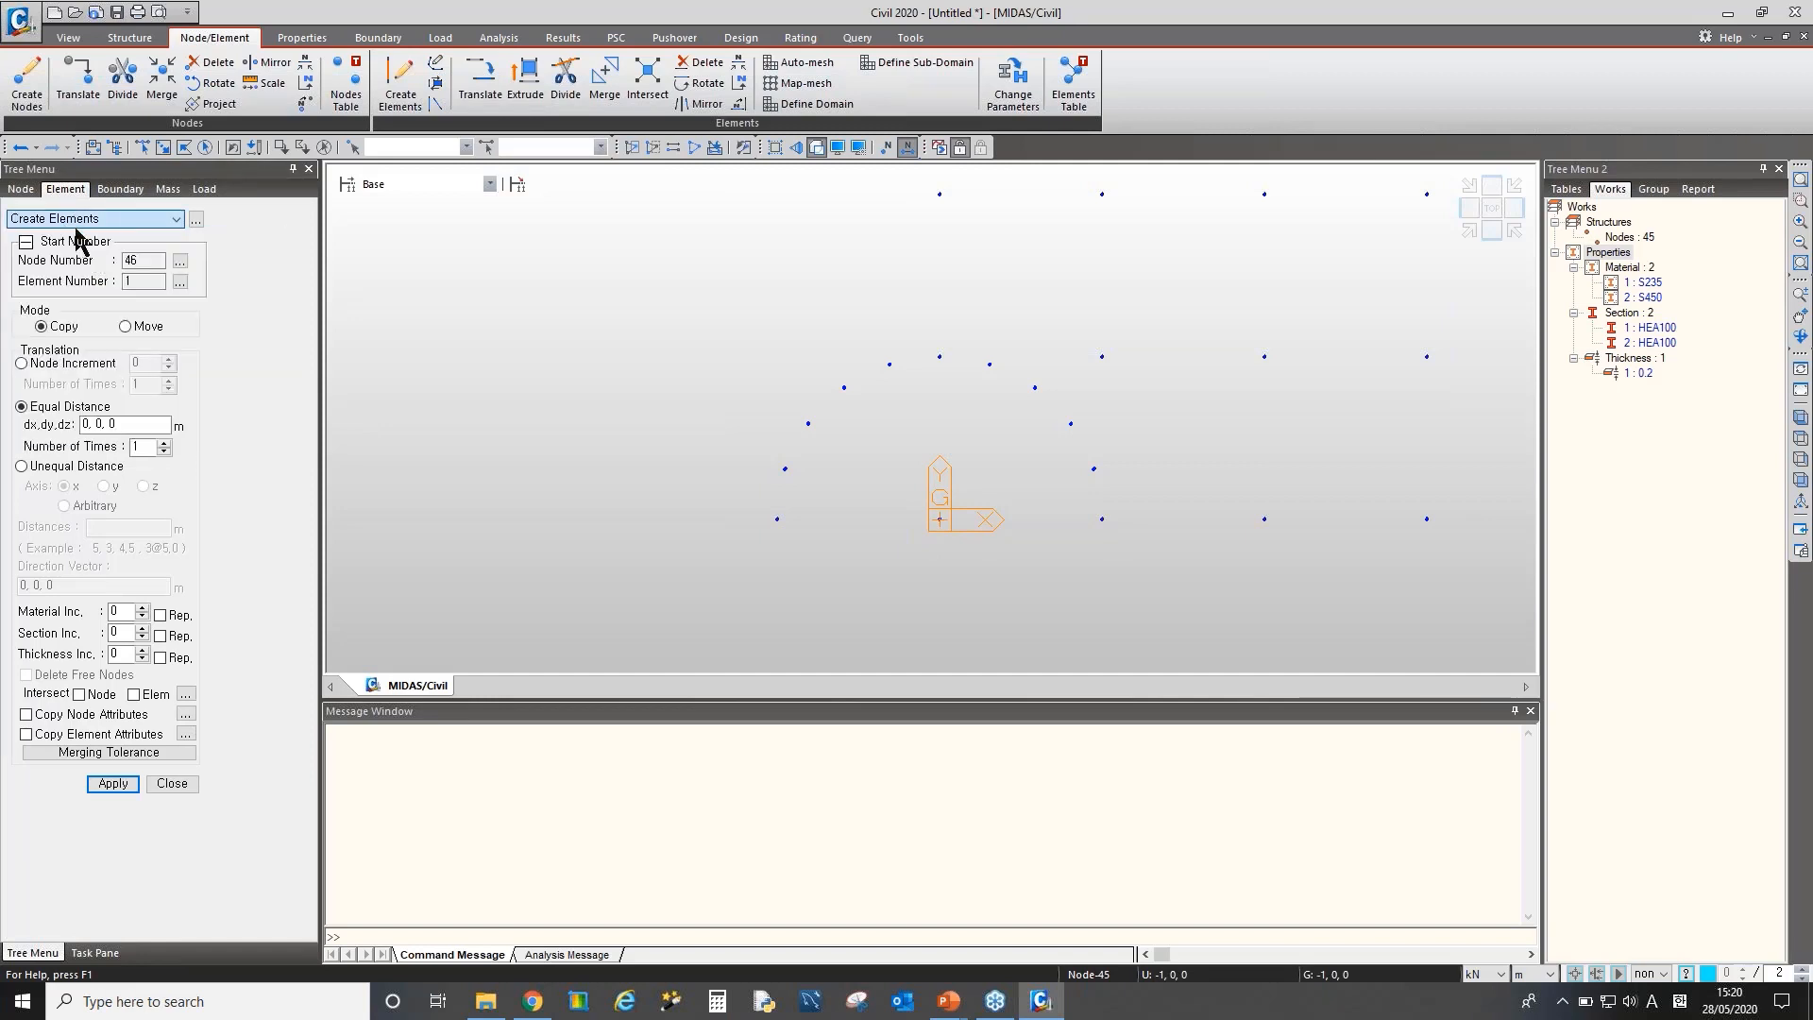
{"action": "left_click", "coordinate": [940, 518]}
{"action": "left_click", "coordinate": [1102, 519]}
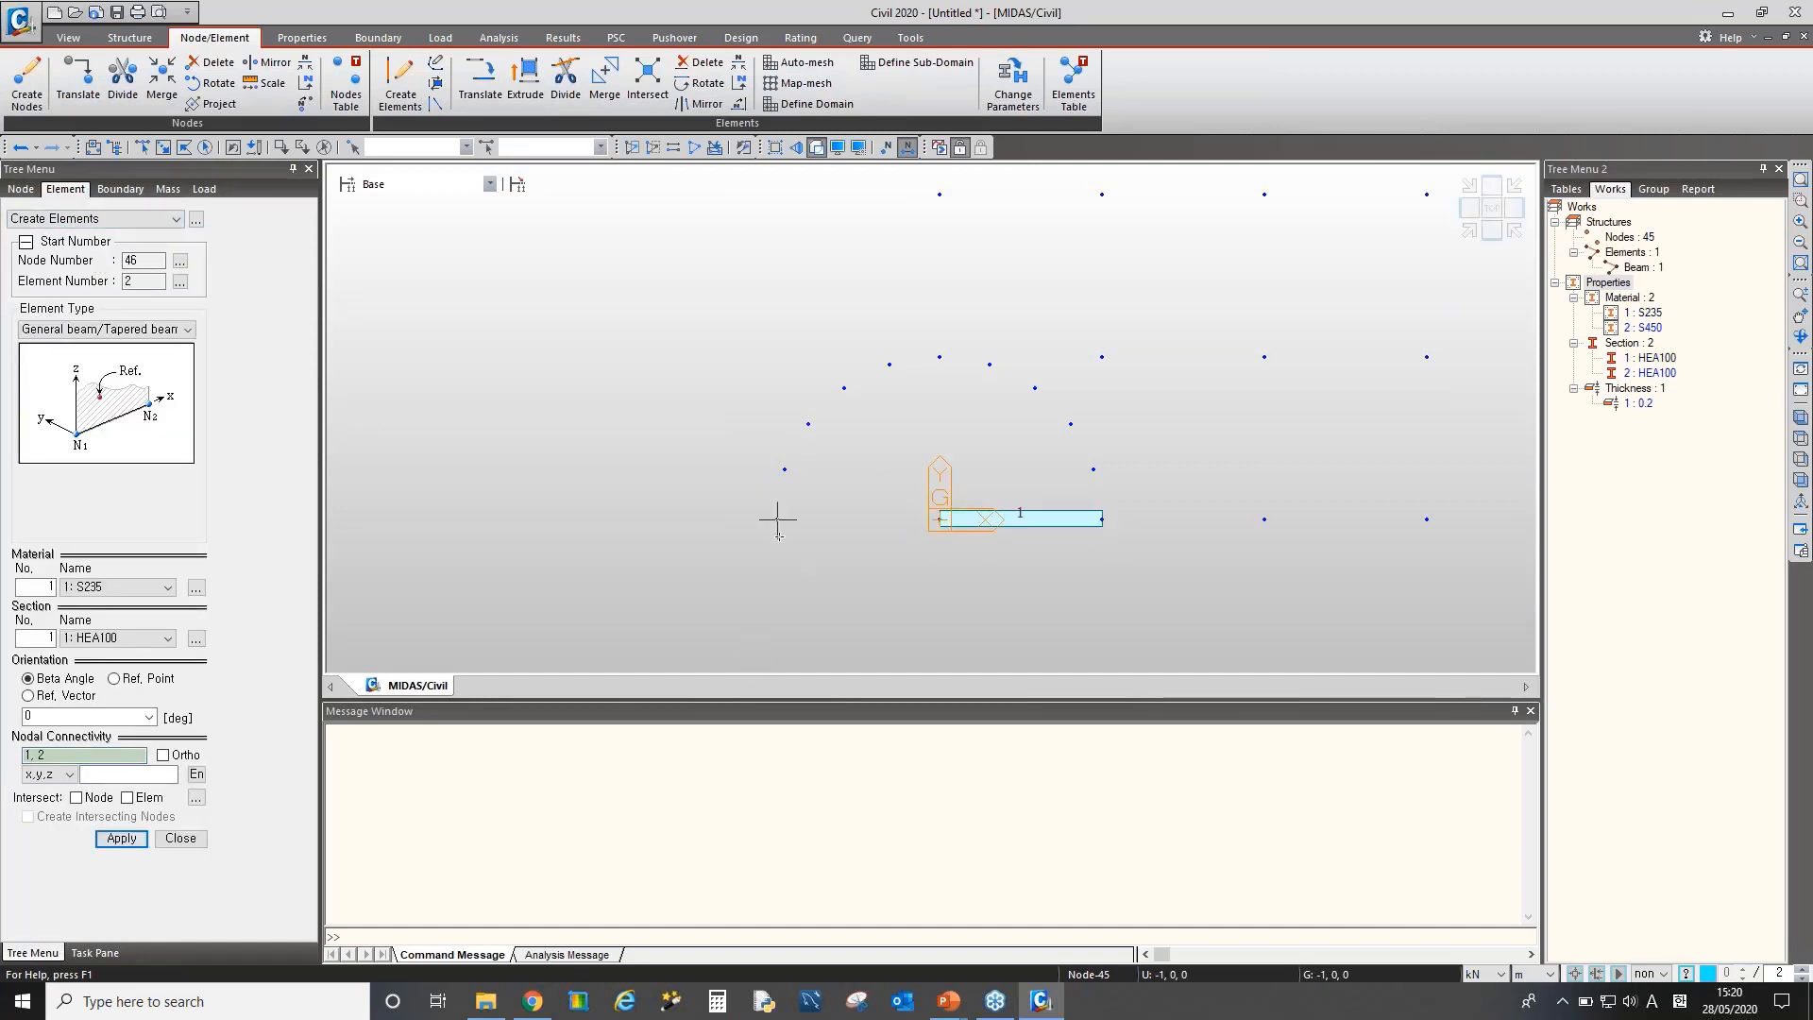
Rotate-copy the new beam ten times at 18 degrees about the z-axis through 0, 0, 0
{"action": "left_click", "coordinate": [1003, 522]}
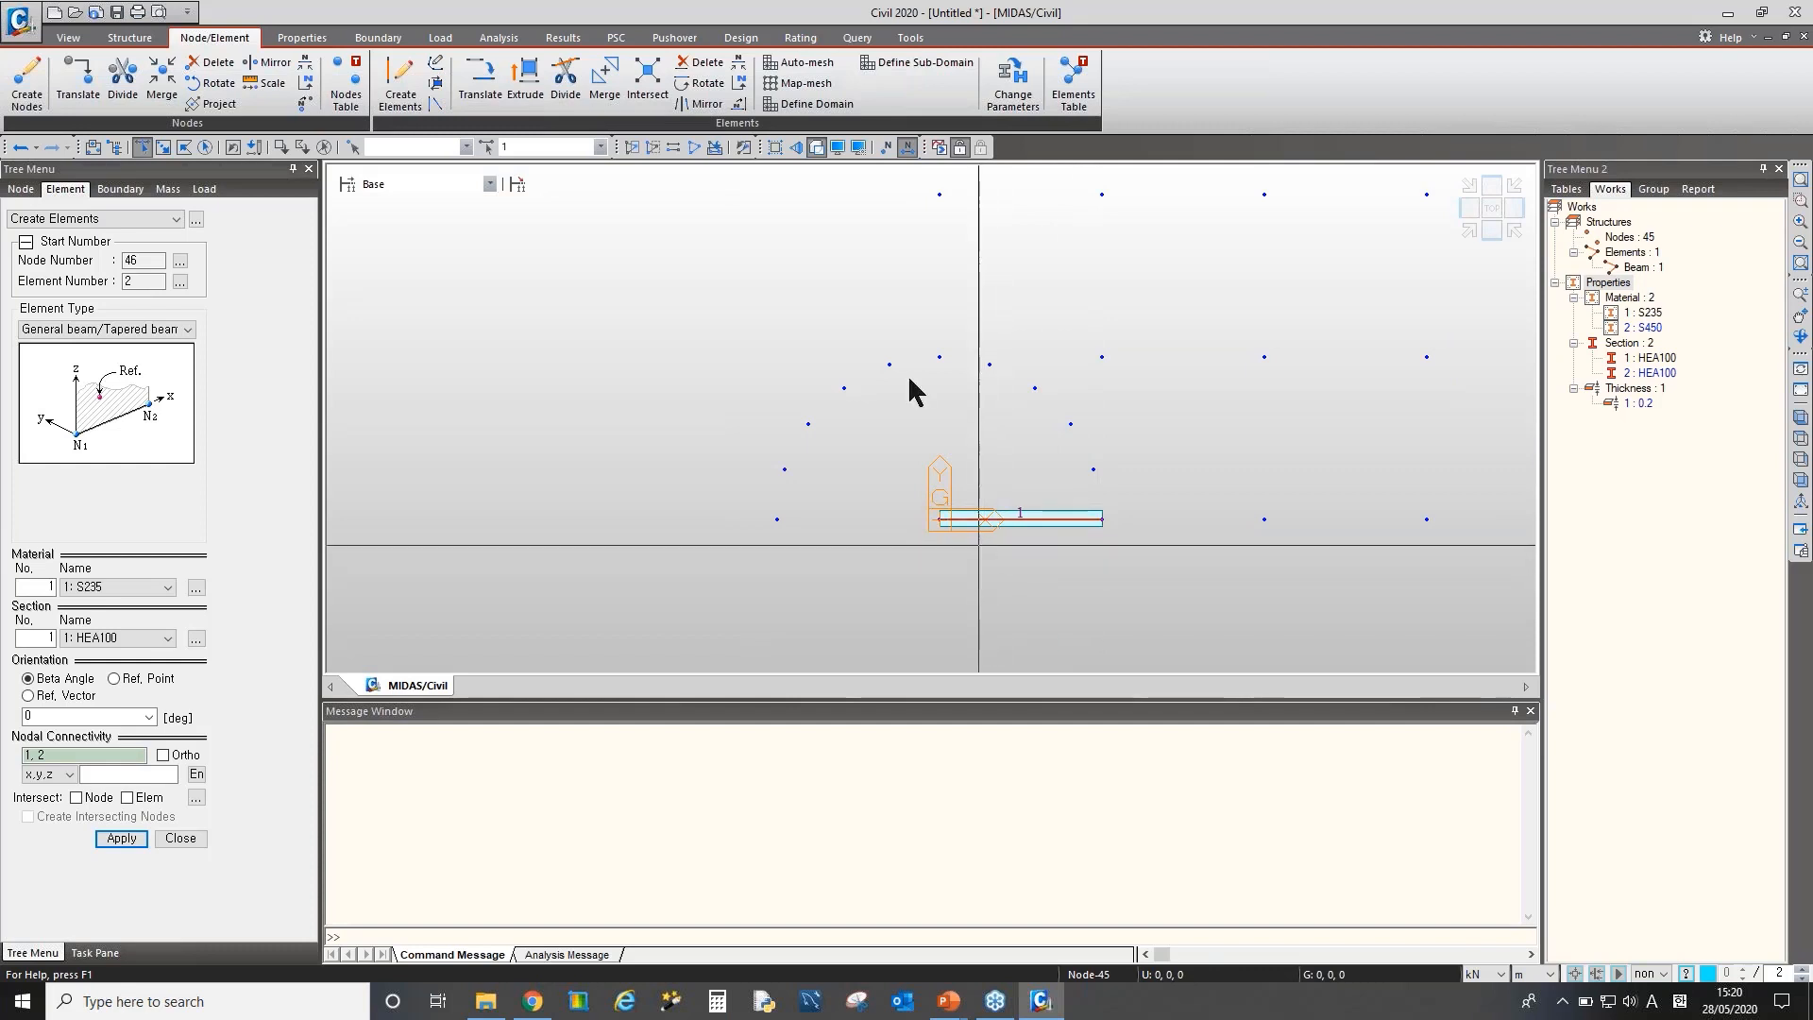
{"action": "left_click", "coordinate": [700, 83]}
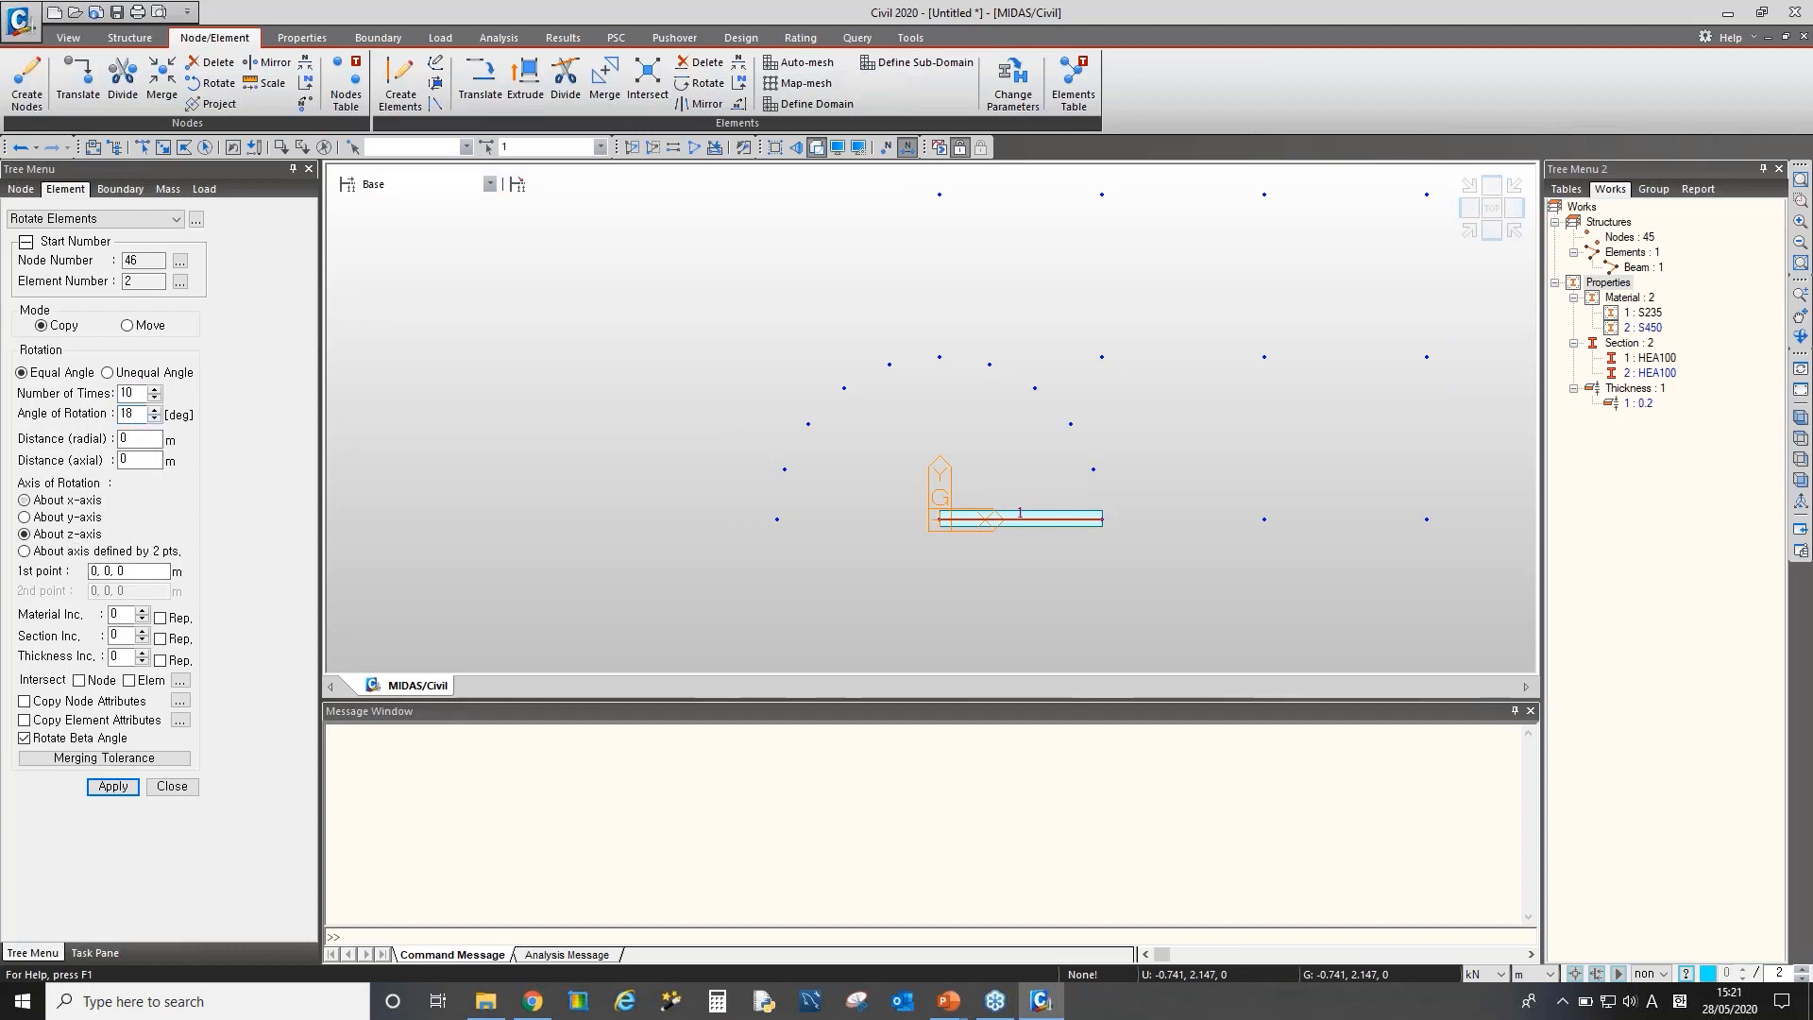
{"action": "left_click", "coordinate": [127, 572]}
{"action": "left_click", "coordinate": [113, 786]}
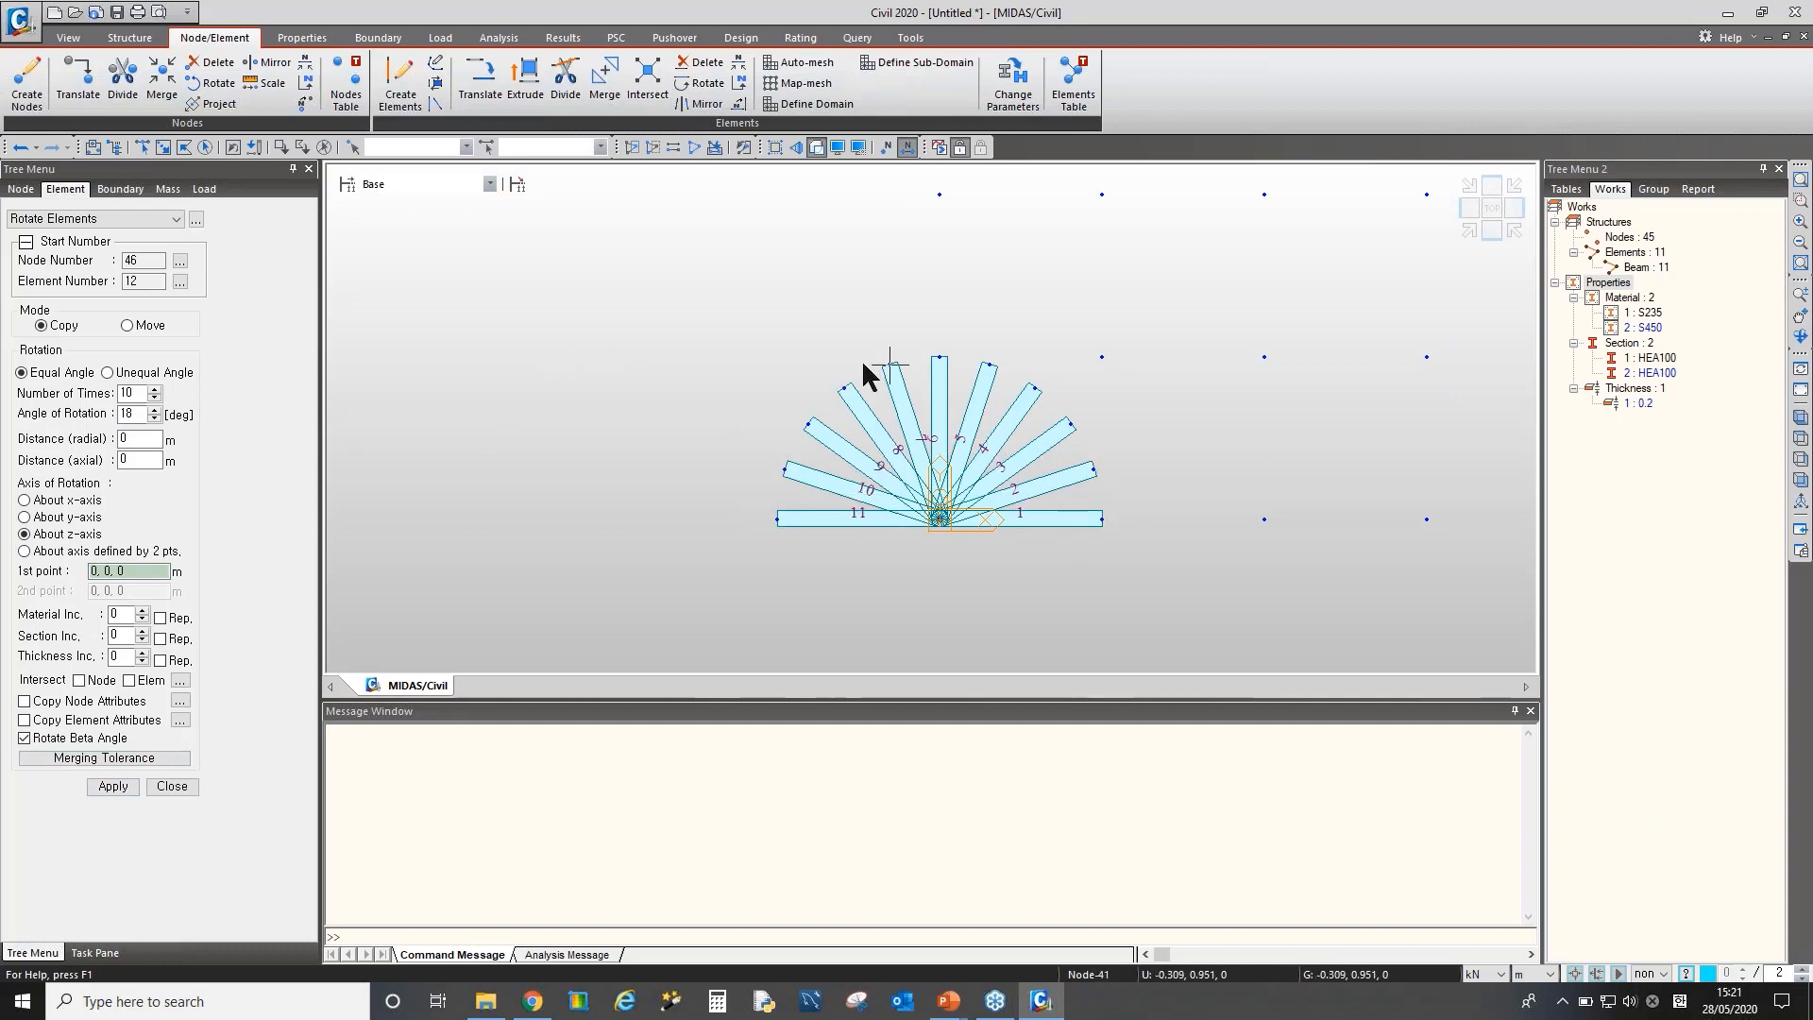
Undo the rotated beam copies, the original beam and the rotated node copies
{"action": "key", "text": "ctrl+z"}
{"action": "key", "text": "ctrl+z"}
{"action": "middle_click_drag", "start_coordinate": [952, 392], "coordinate": [610, 389]}
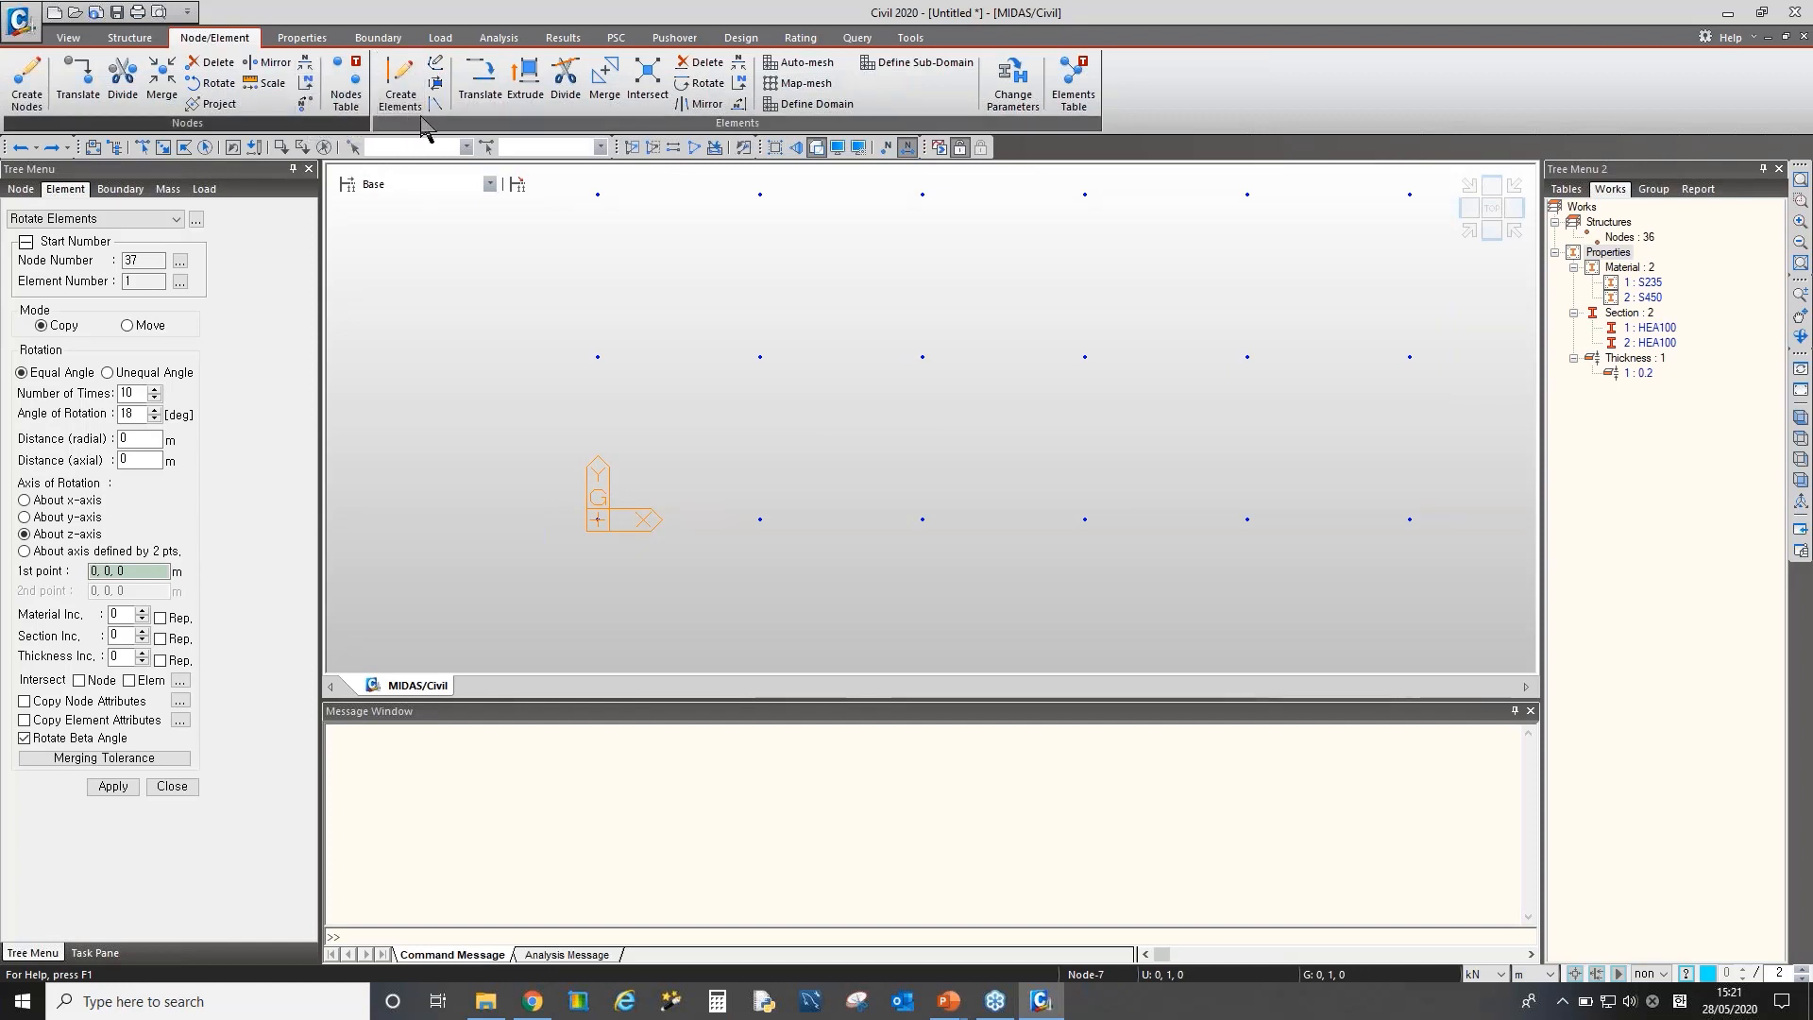
Create an 8-segment beam arc by 3 points through 3, 0, 0, then 1, 1, 0 and 0, 0, 0, using S235 and HEA100
{"action": "left_click", "coordinate": [440, 72]}
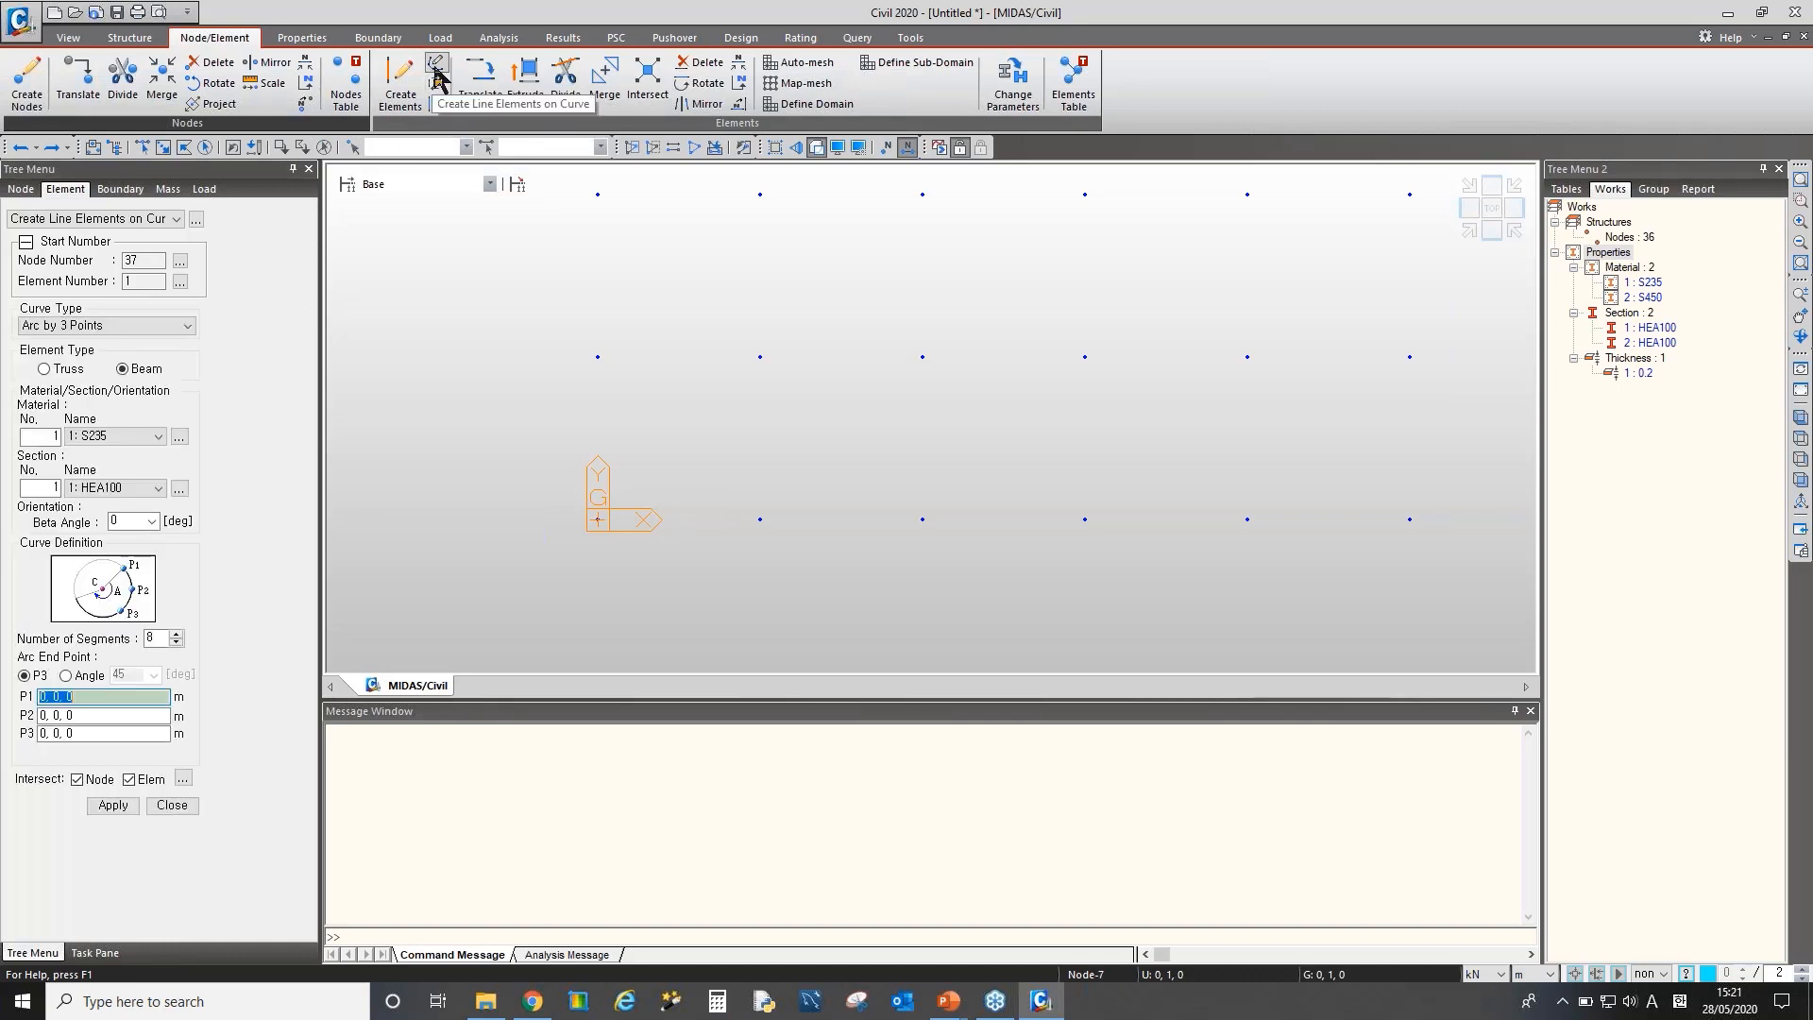
{"action": "left_click", "coordinate": [159, 326]}
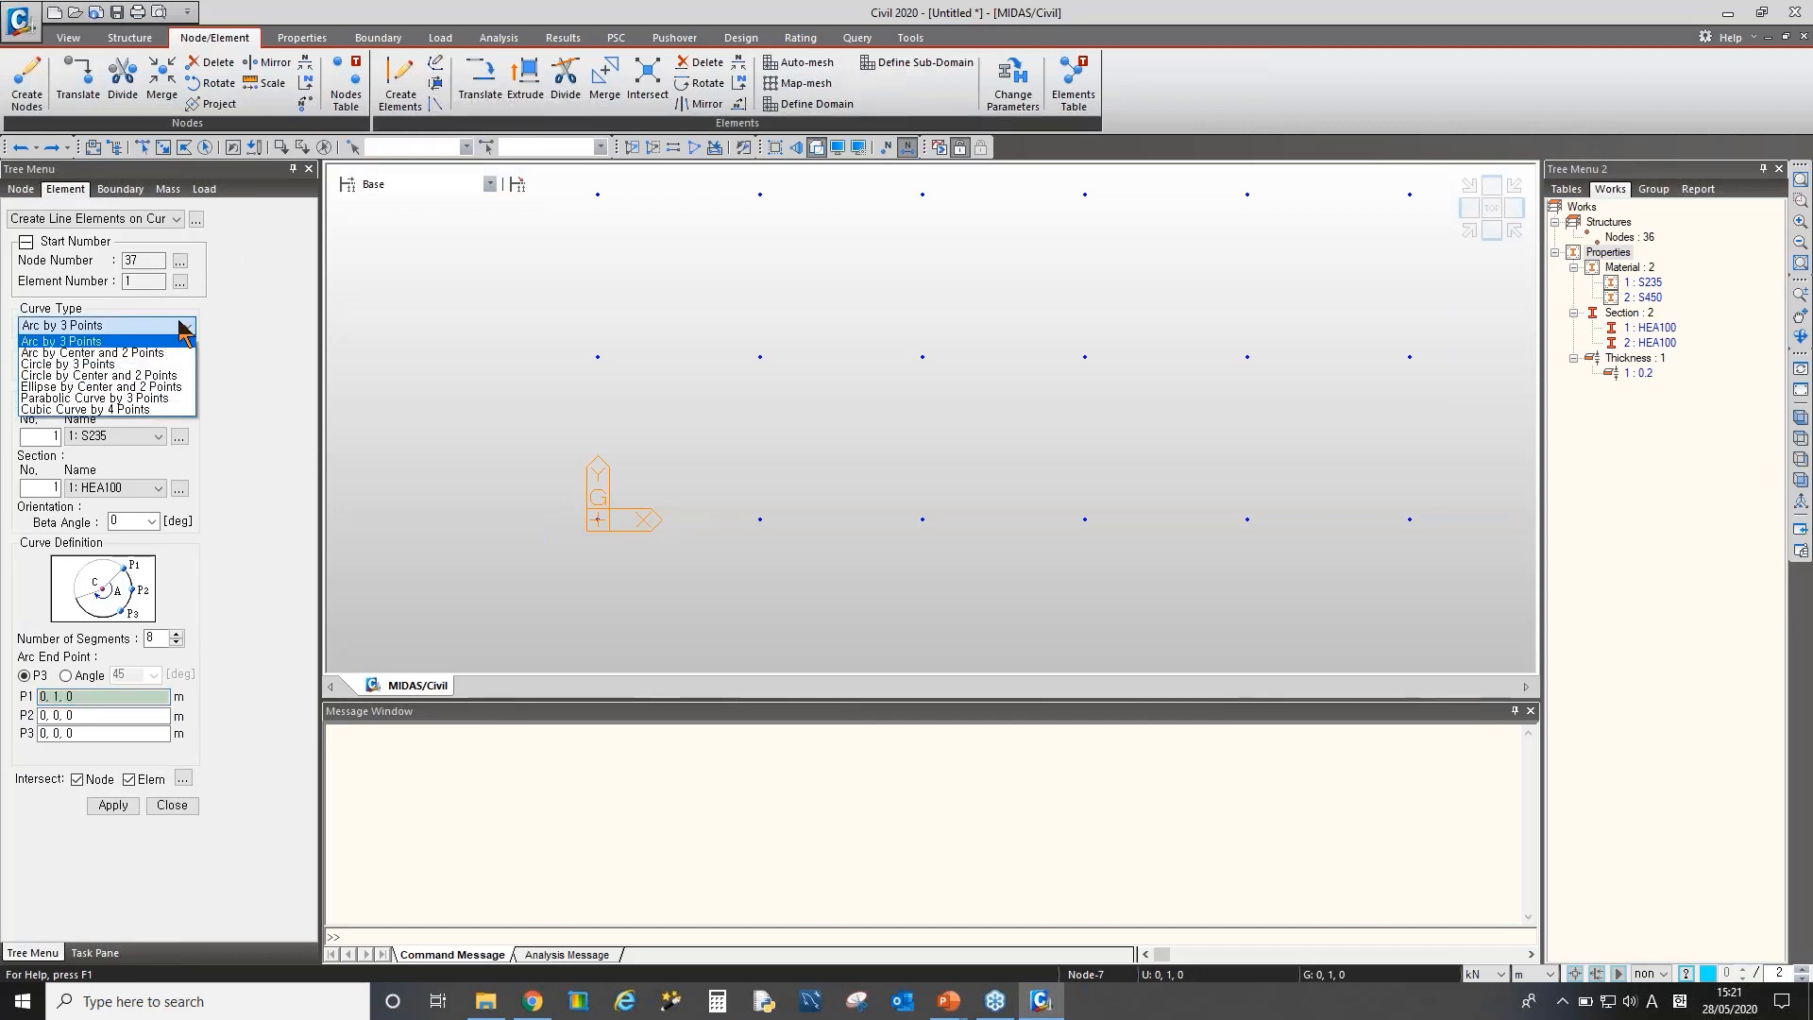
{"action": "left_click", "coordinate": [181, 325]}
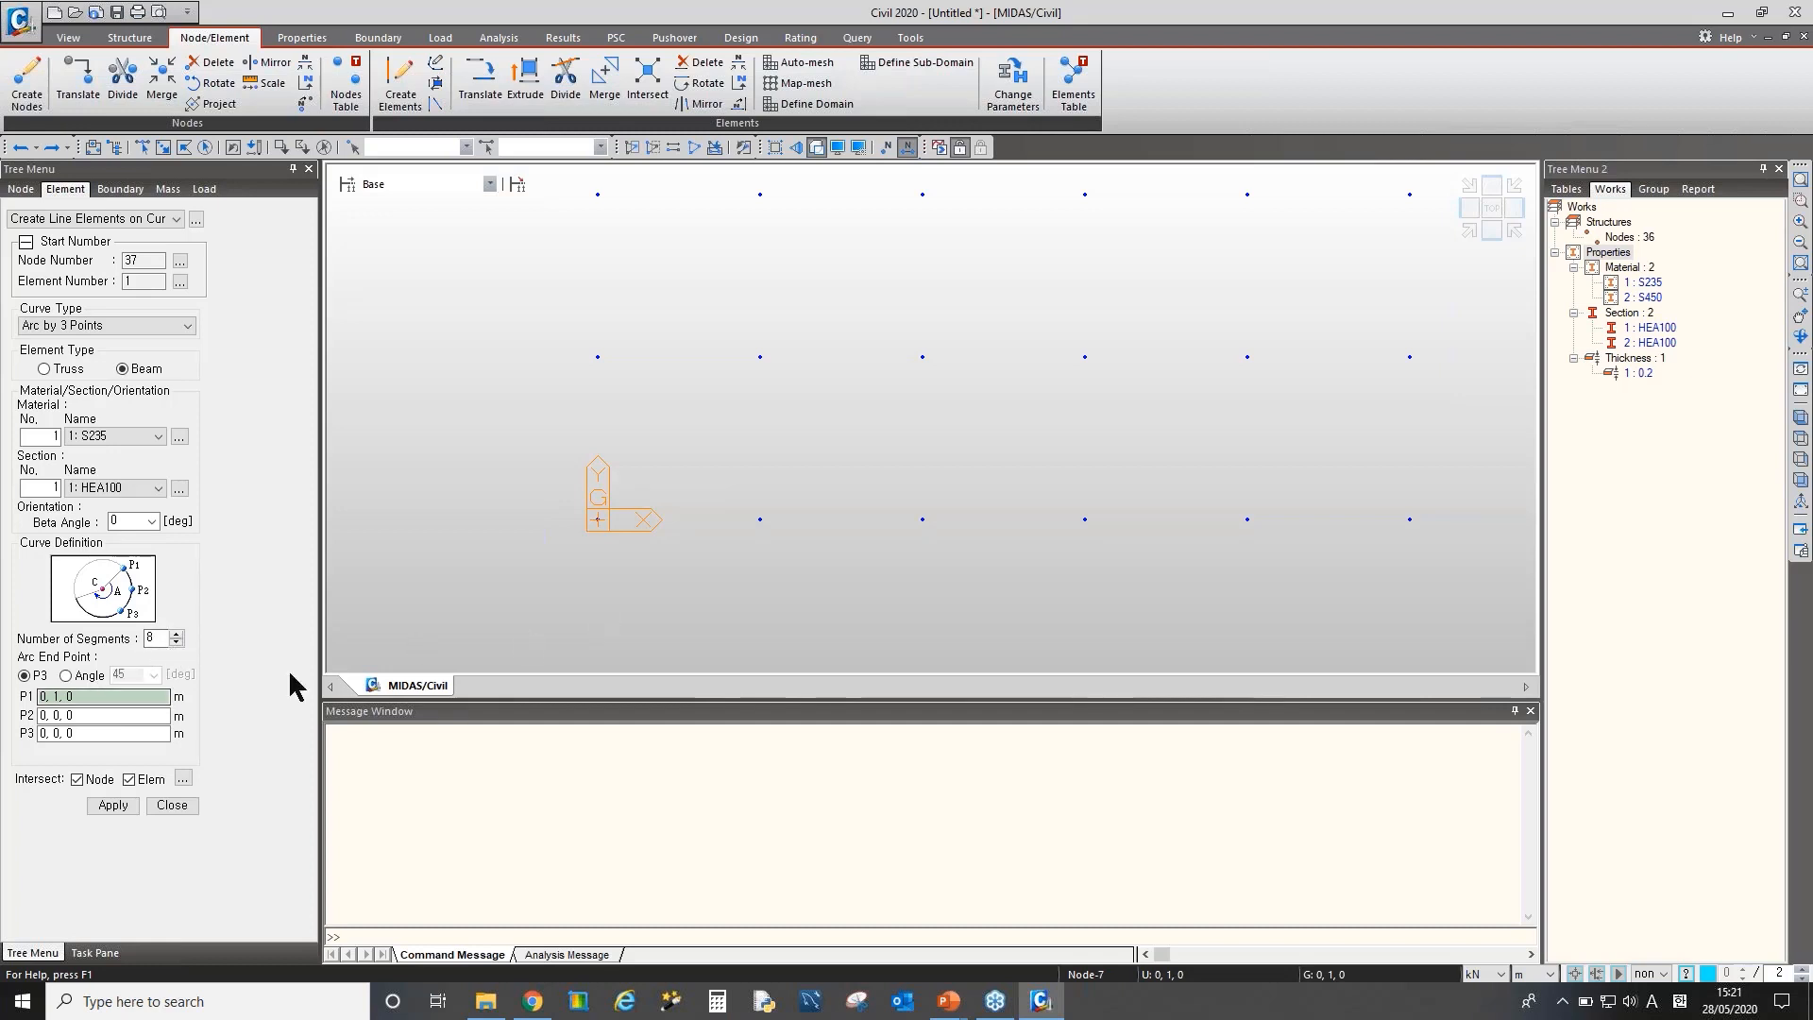
{"action": "left_click", "coordinate": [1086, 520]}
{"action": "left_click", "coordinate": [760, 357]}
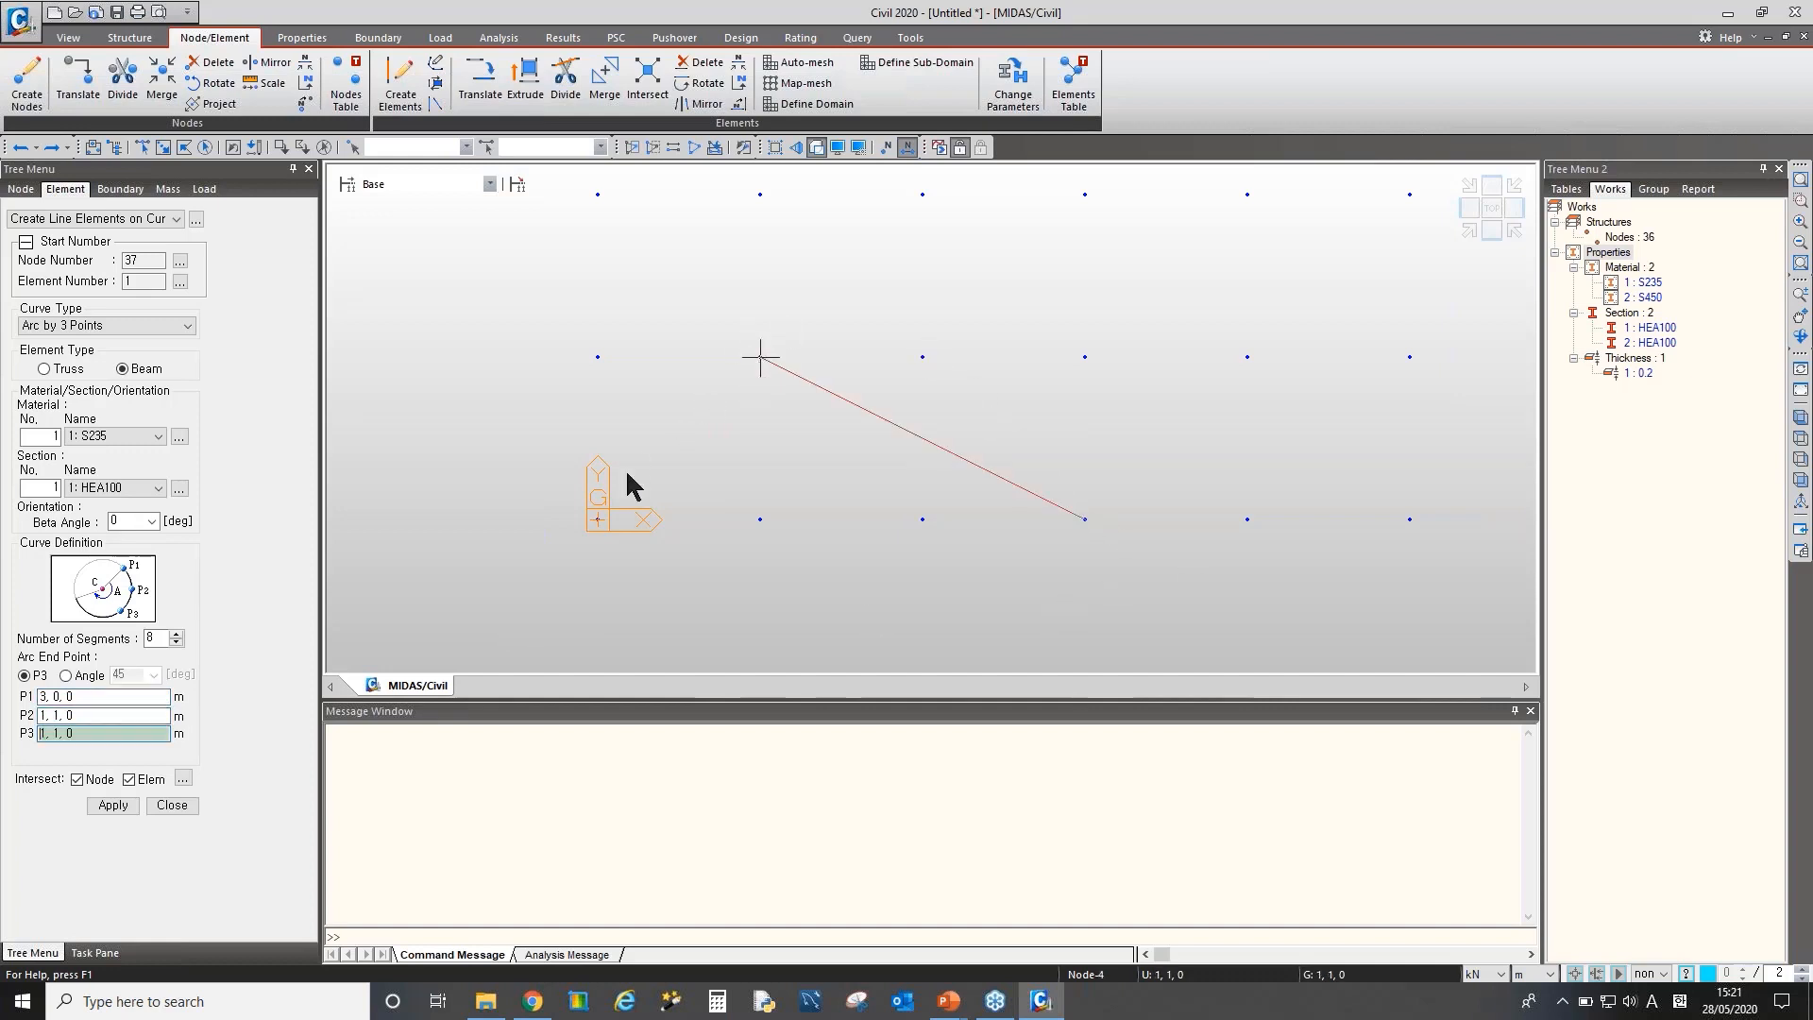
{"action": "left_click", "coordinate": [596, 519]}
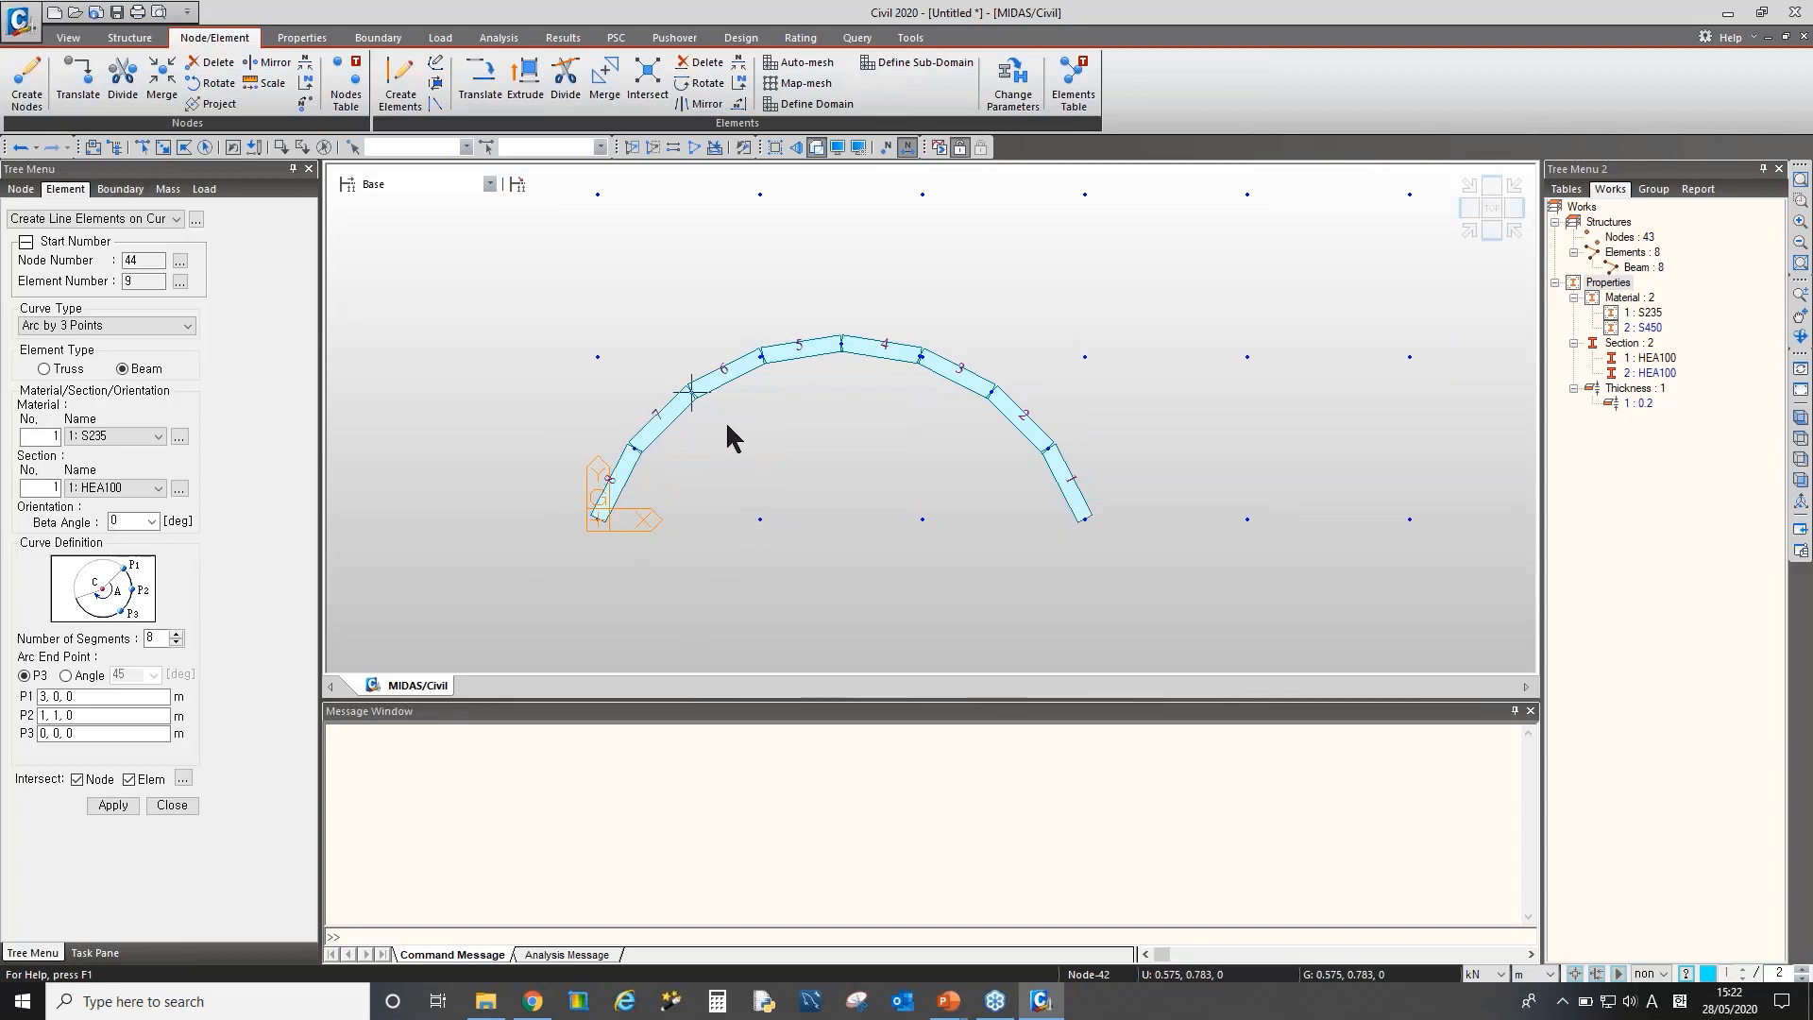
Set the curve type to Arc by Center and 2 Points and undo the arc created by three points
{"action": "left_click", "coordinate": [121, 326]}
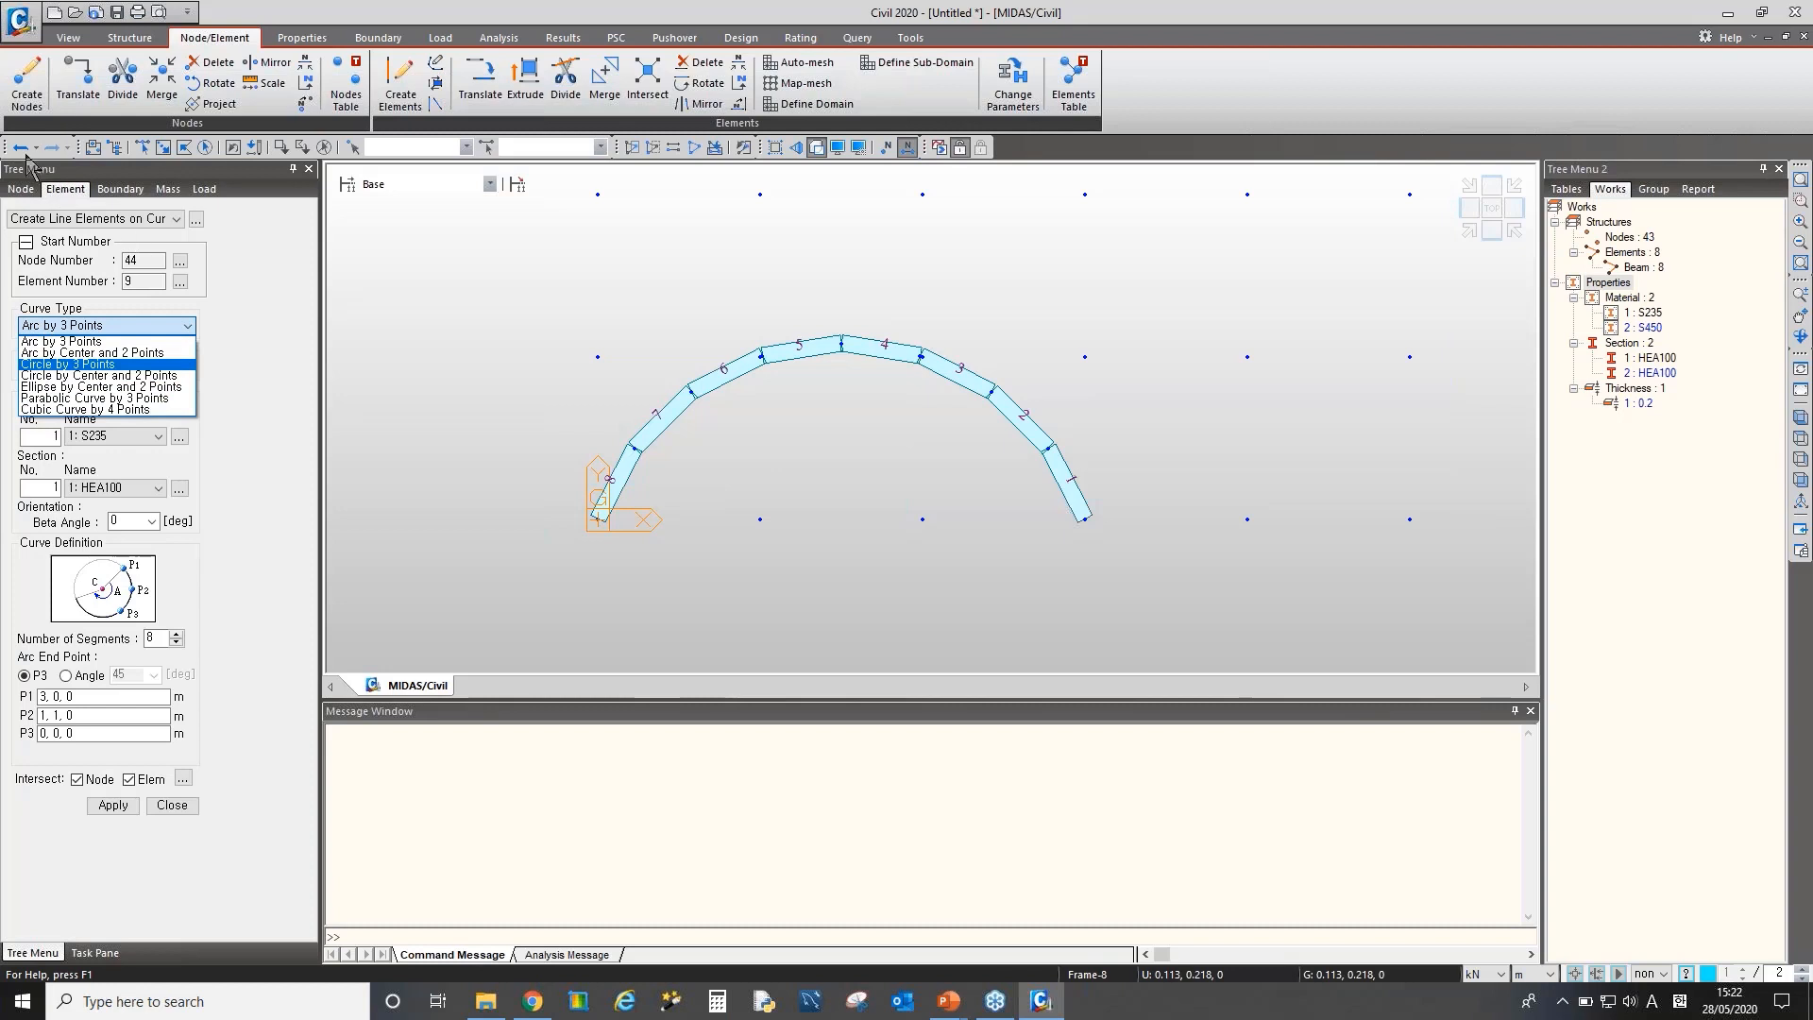
{"action": "left_click", "coordinate": [104, 352]}
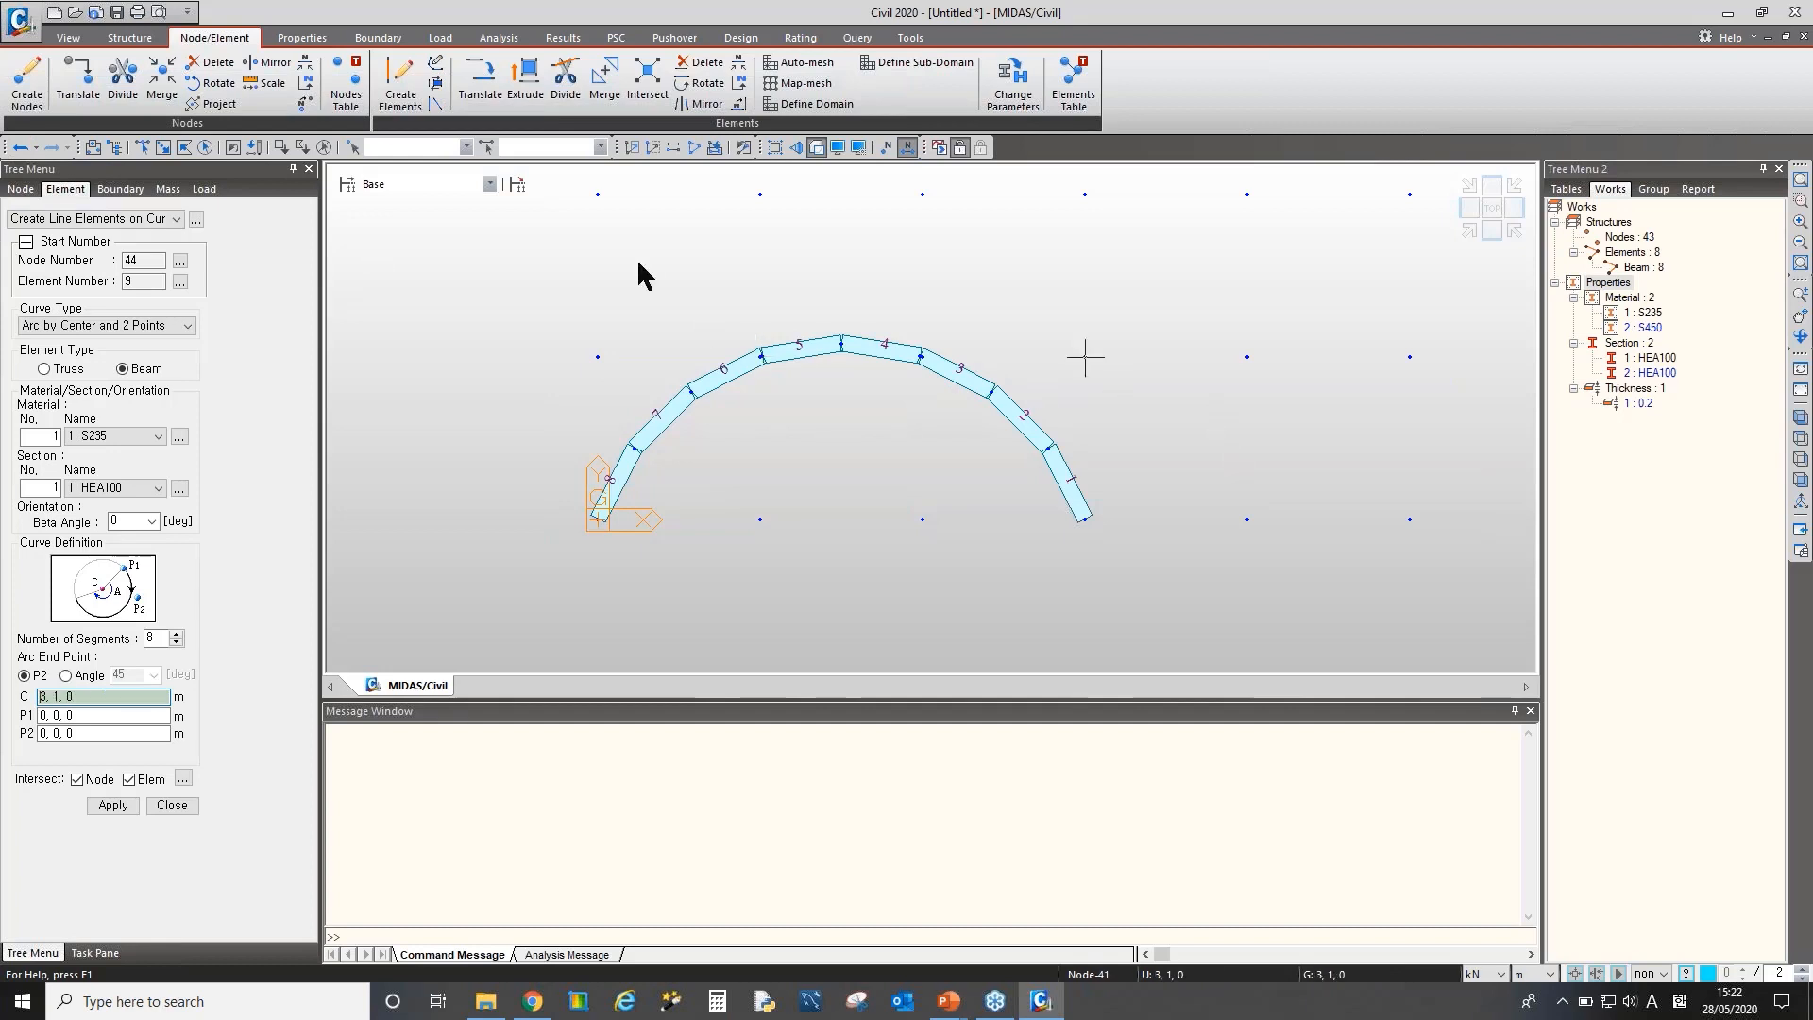
{"action": "left_click", "coordinate": [22, 148]}
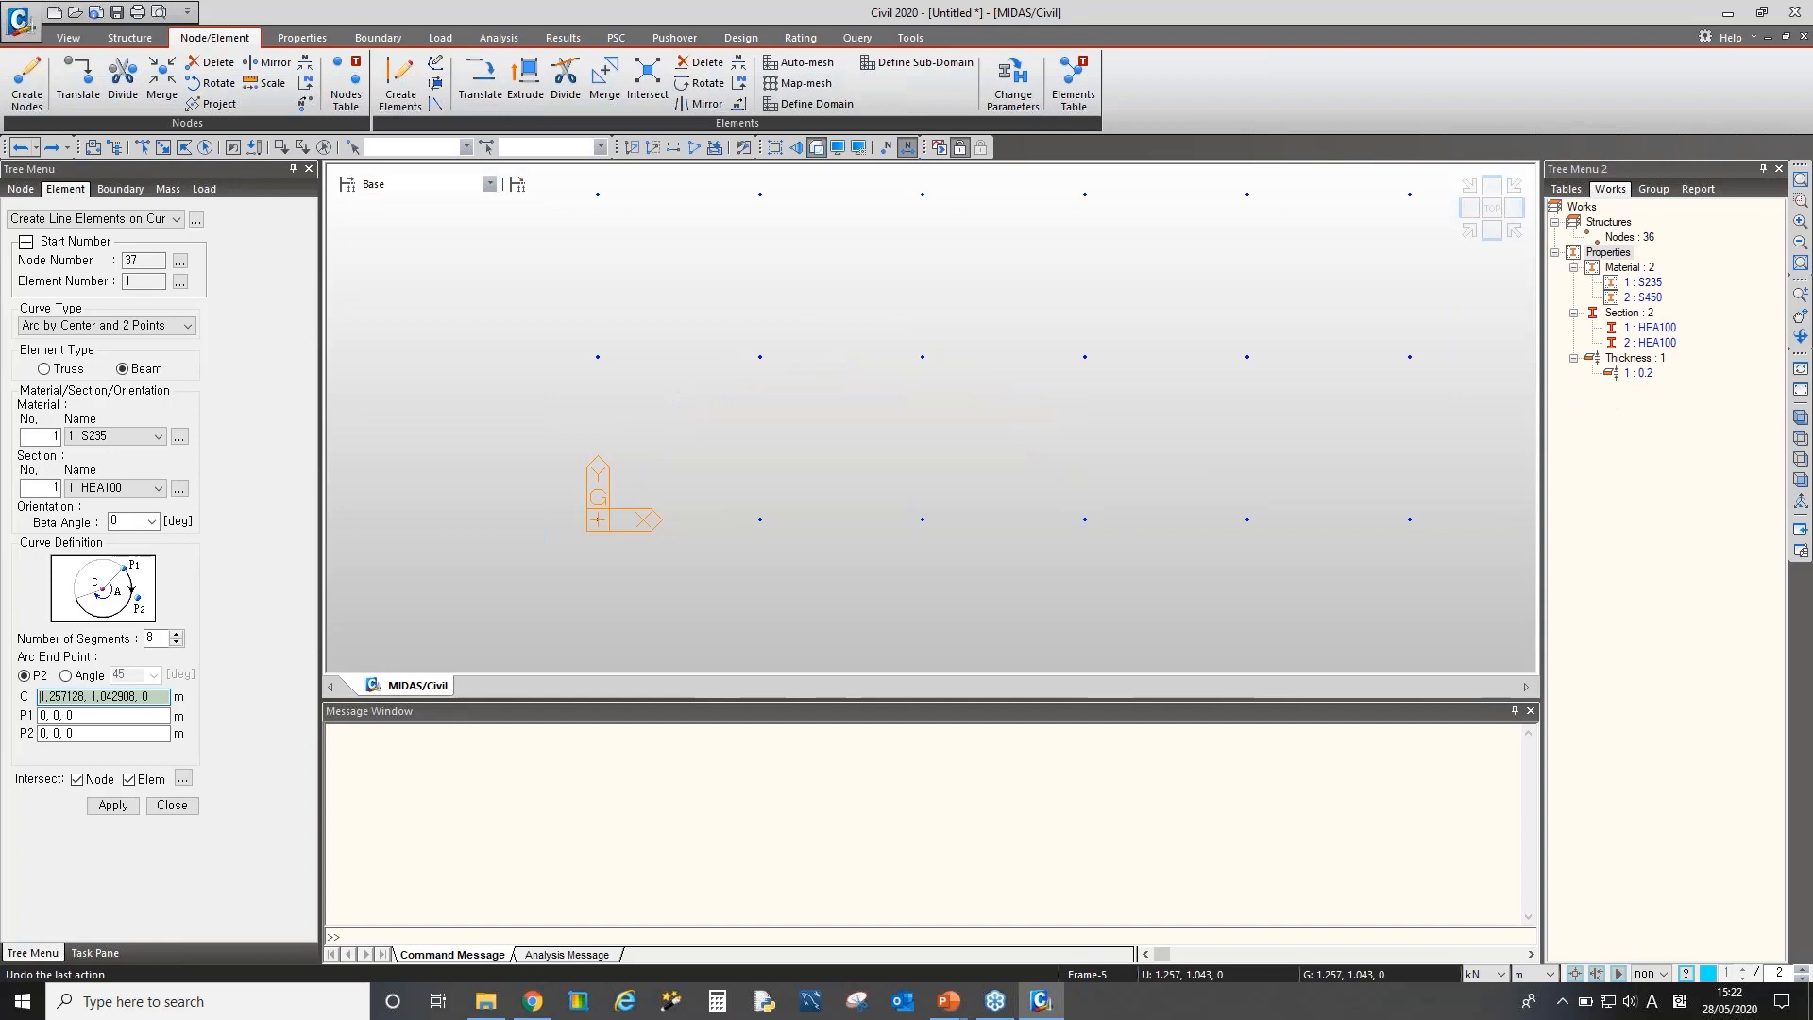
{"action": "left_click", "coordinate": [52, 149]}
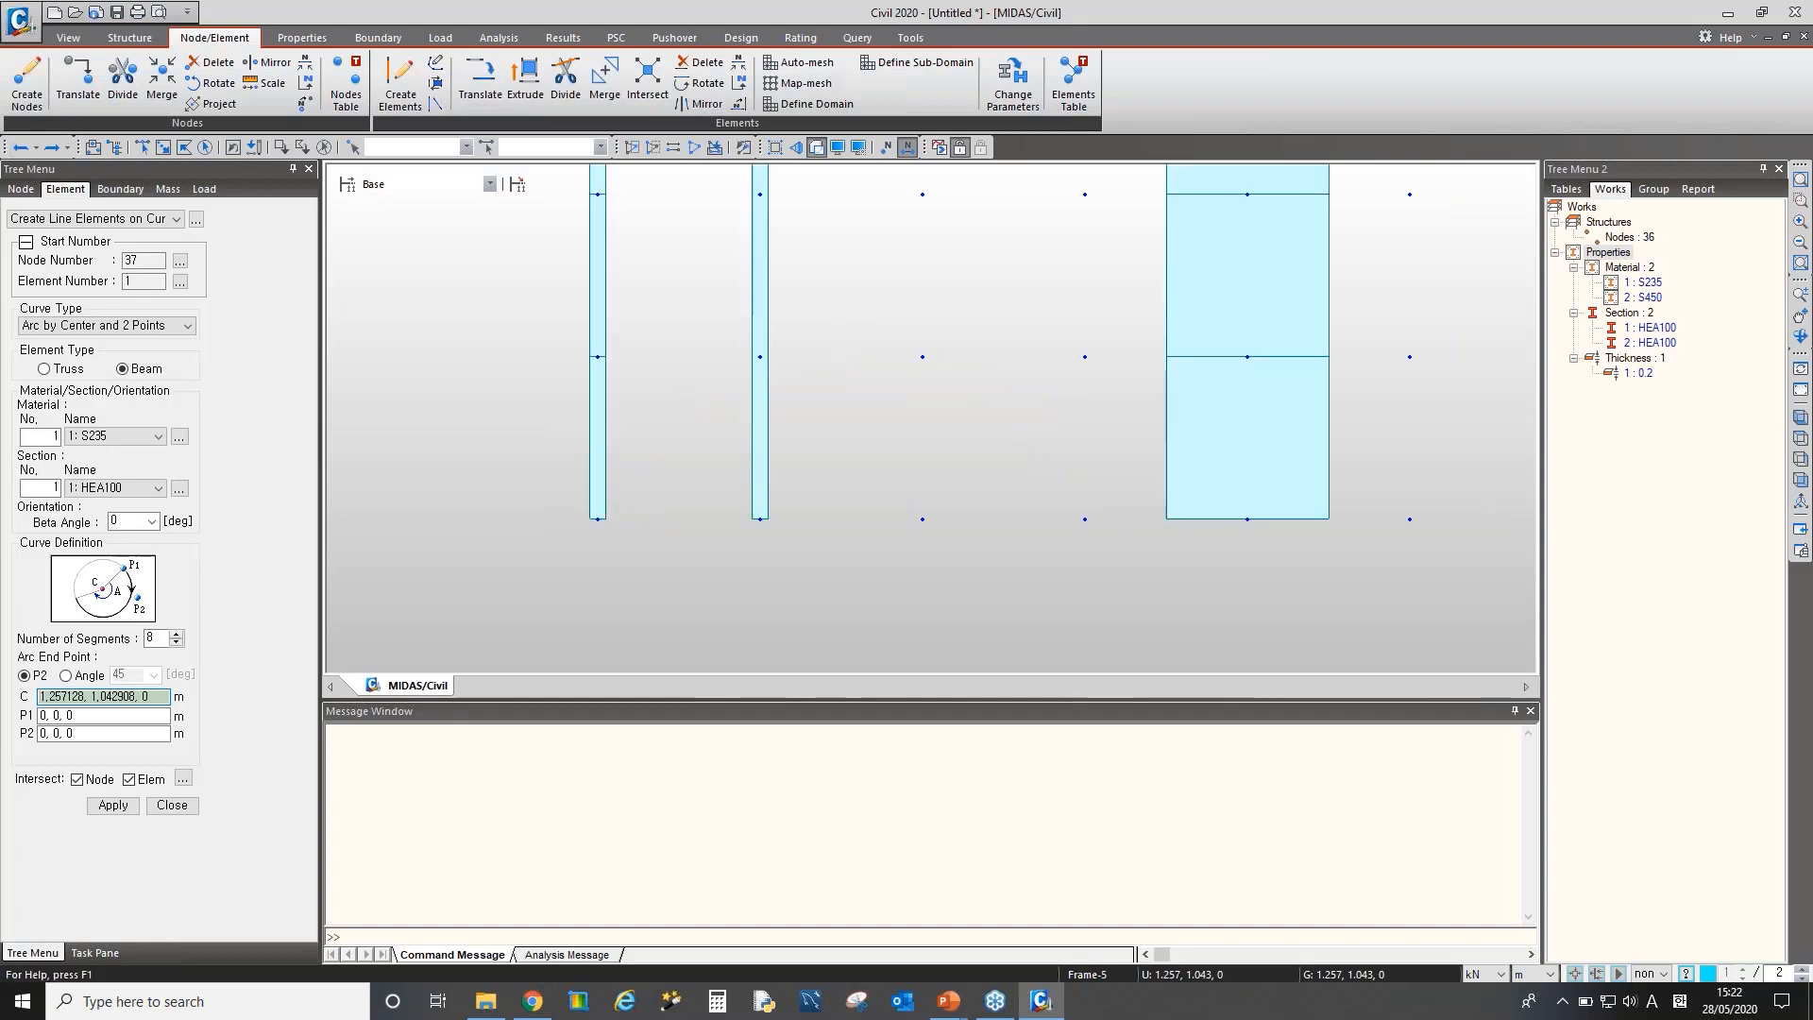
{"action": "left_click", "coordinate": [23, 148]}
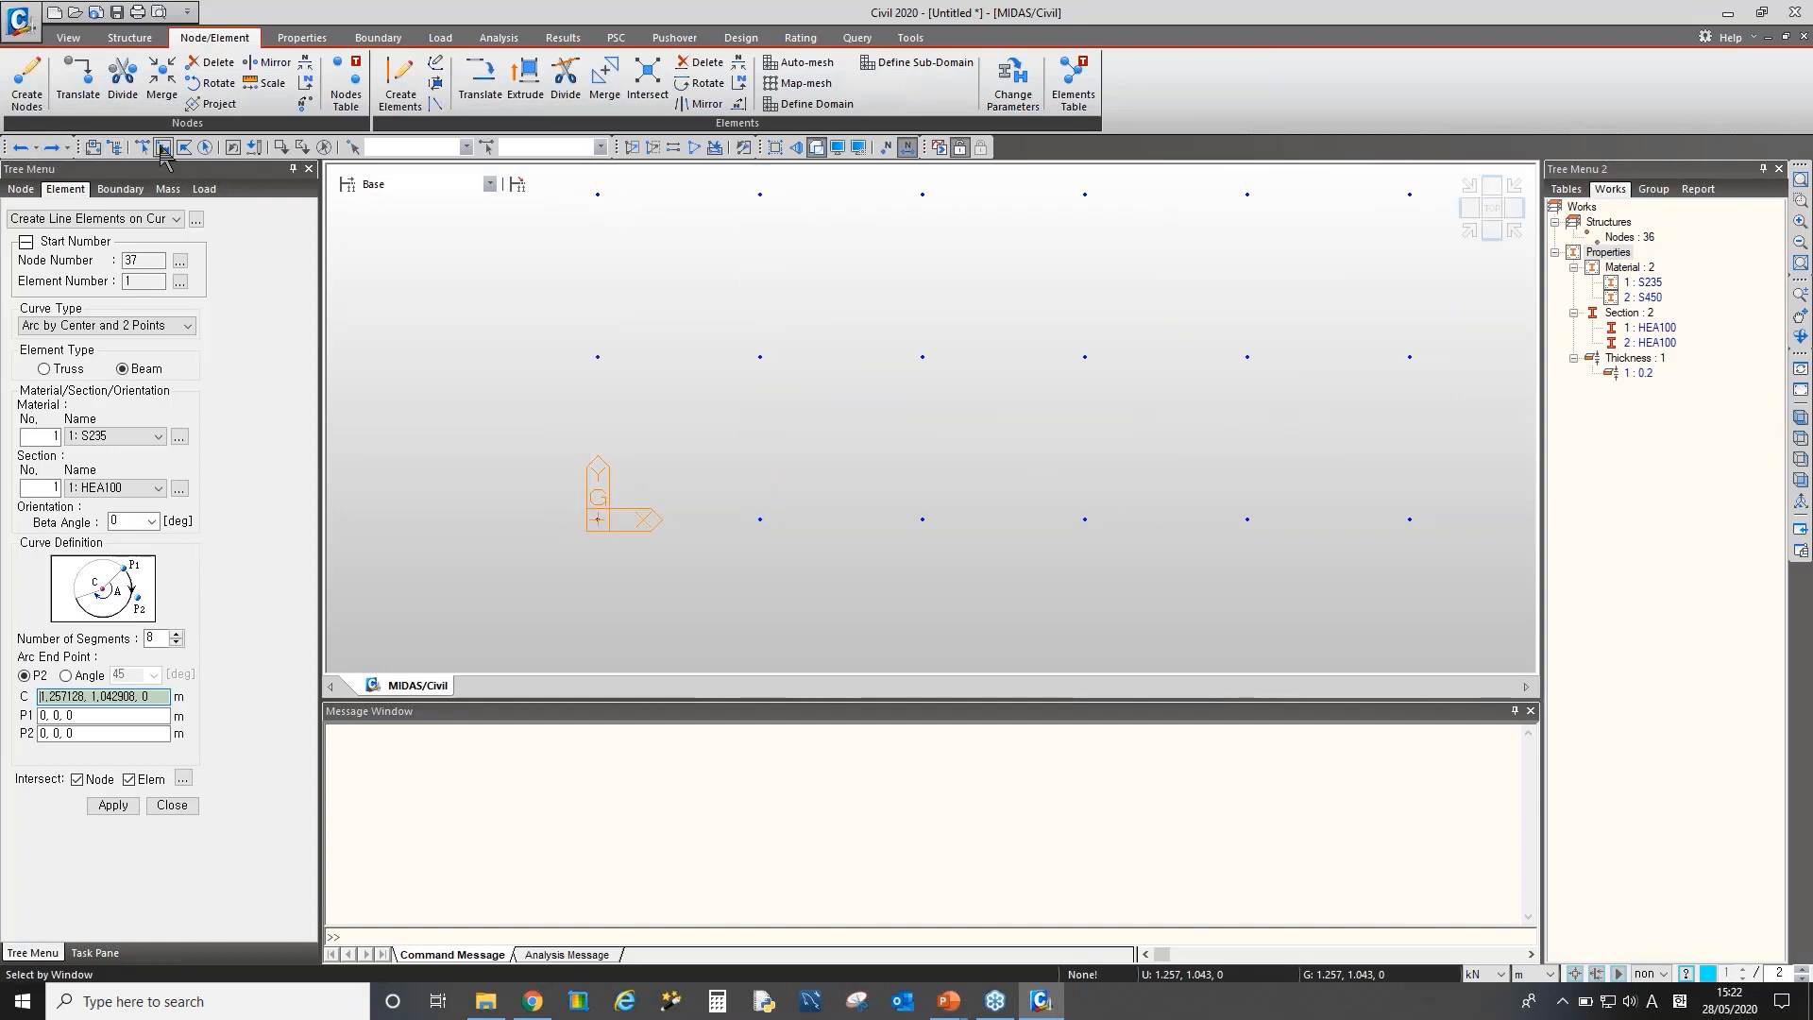
Extrude the node at 1, 0, 0 into HEA100 beam elements with a translation of 0, 0, 1 m repeated 5 times
{"action": "left_click", "coordinate": [527, 87]}
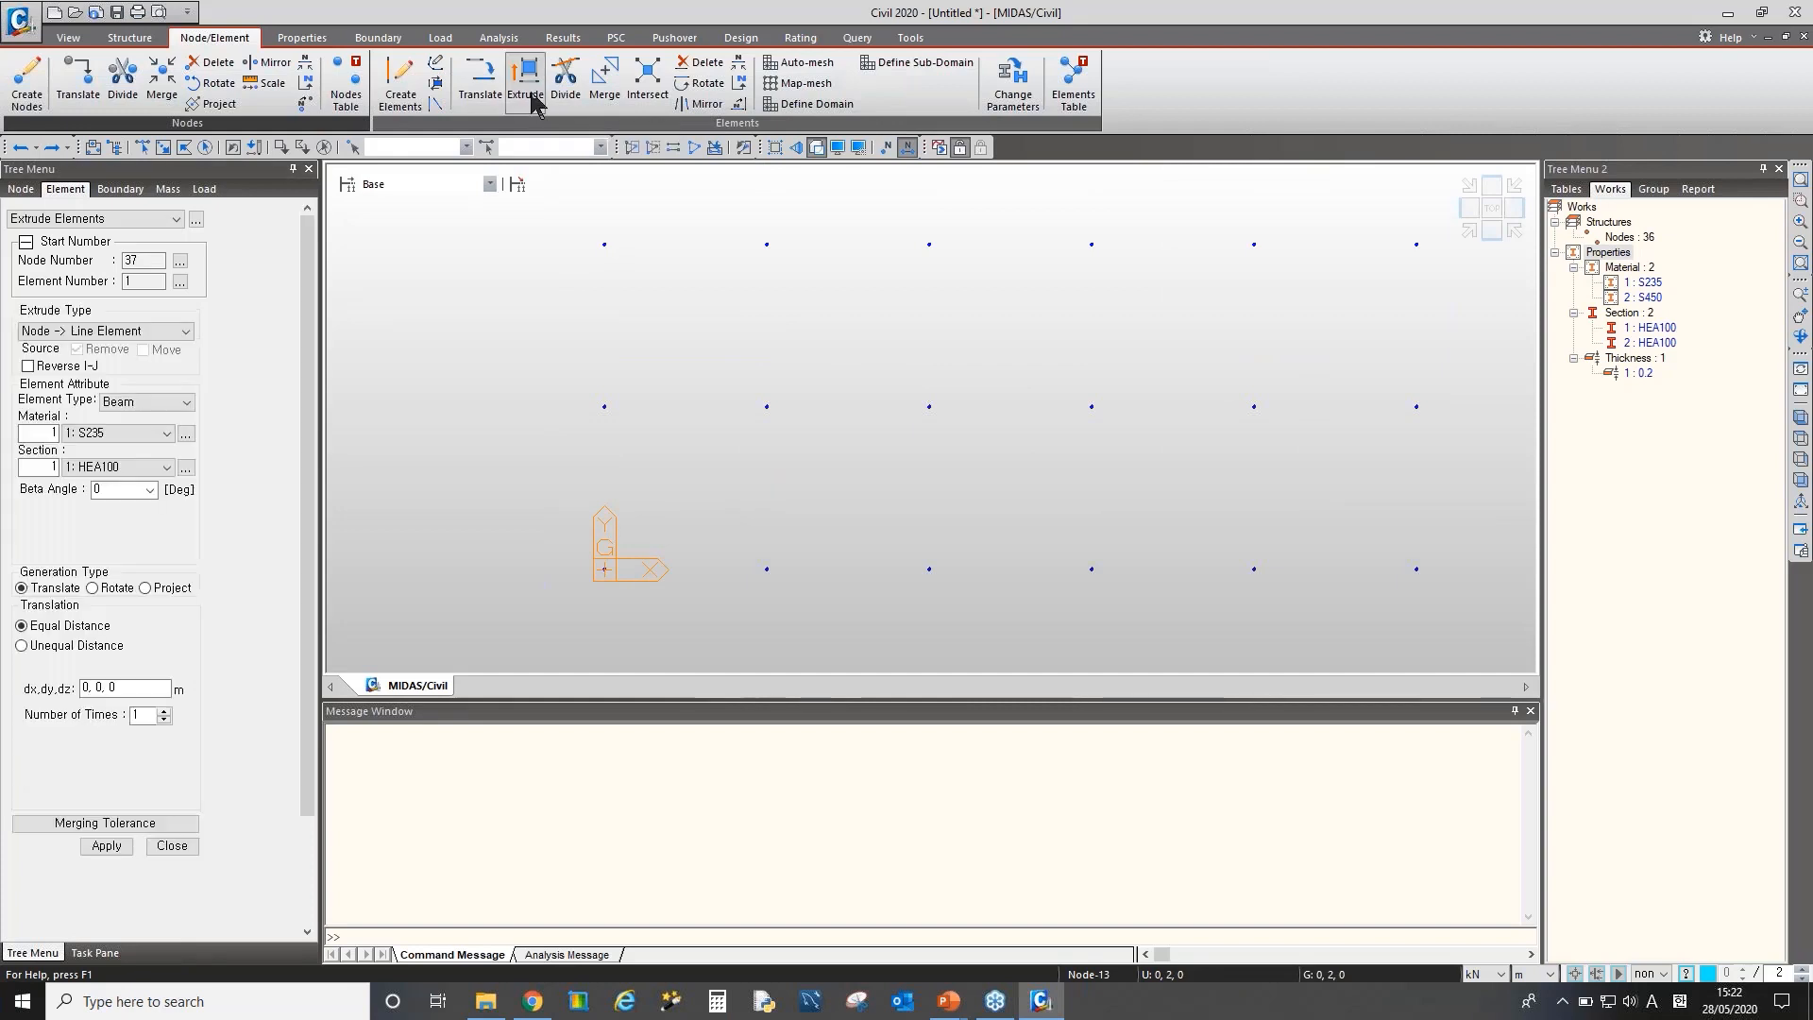
{"action": "left_click", "coordinate": [174, 333]}
{"action": "left_click", "coordinate": [179, 343]}
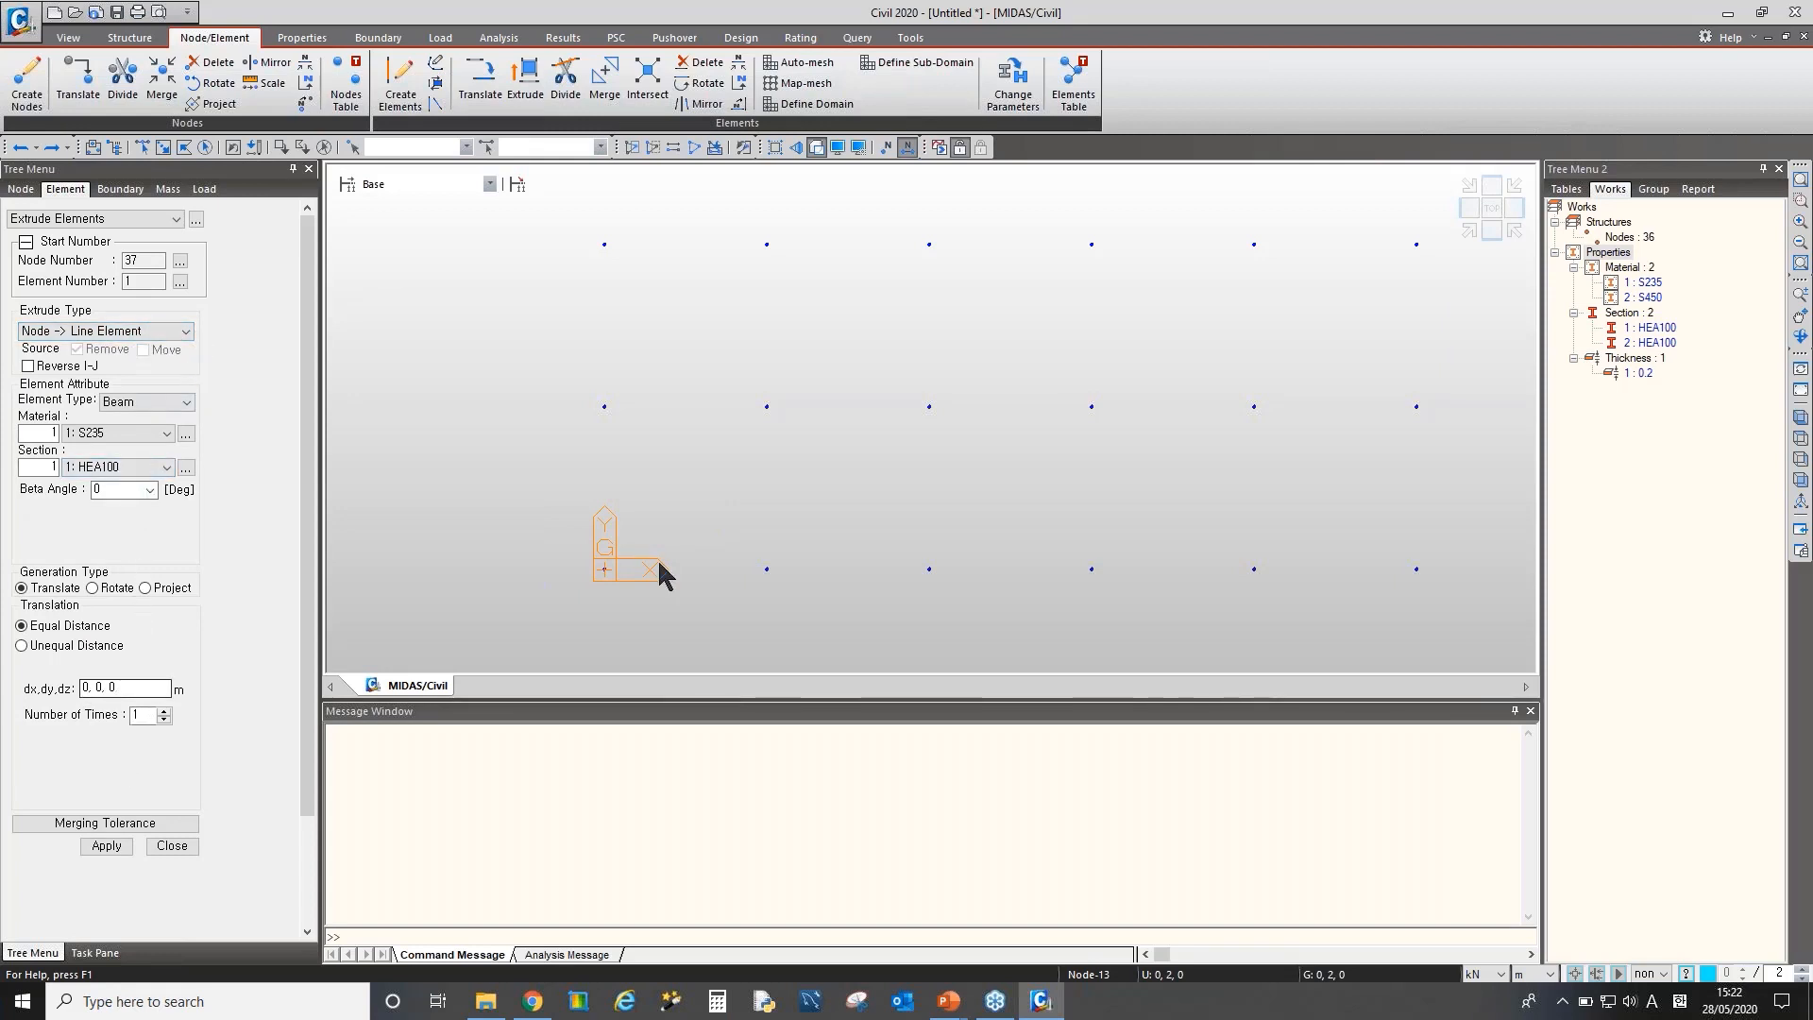
{"action": "left_click", "coordinate": [767, 569]}
{"action": "middle_click_drag", "start_coordinate": [823, 570], "coordinate": [931, 404]}
{"action": "double_click", "coordinate": [151, 689]}
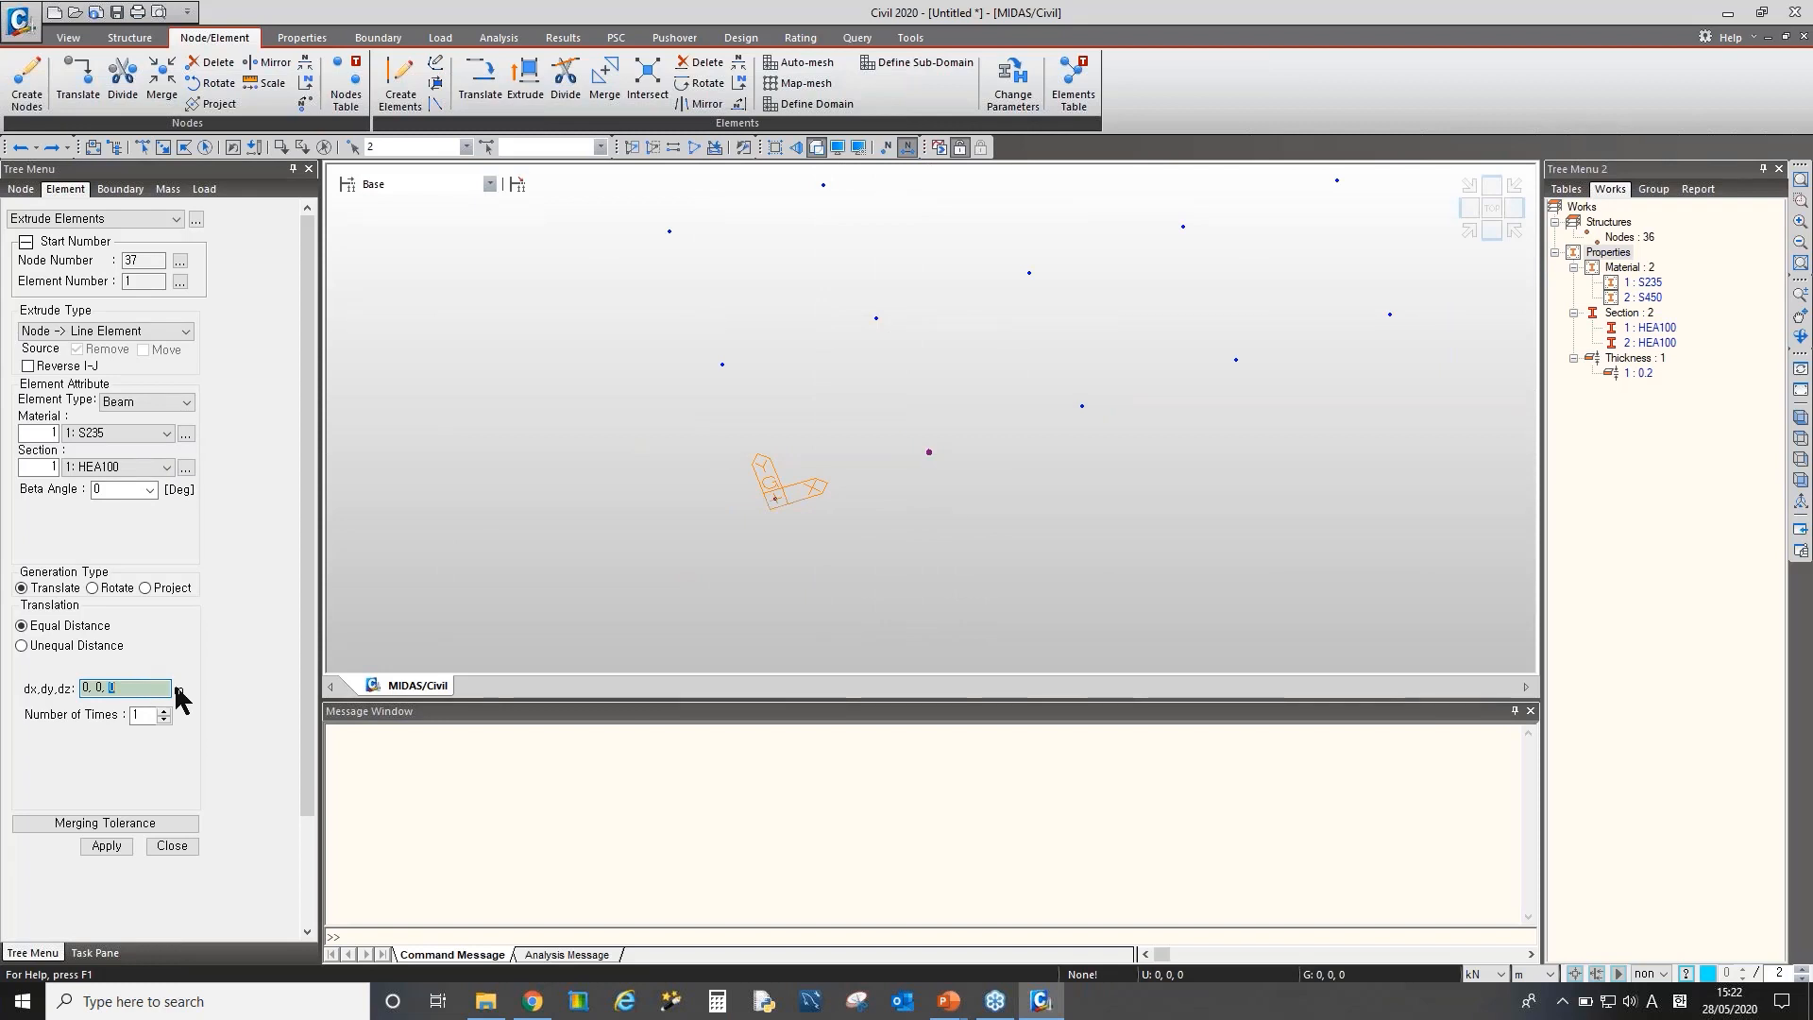
{"action": "type", "text": "1"}
{"action": "key", "text": "Tab"}
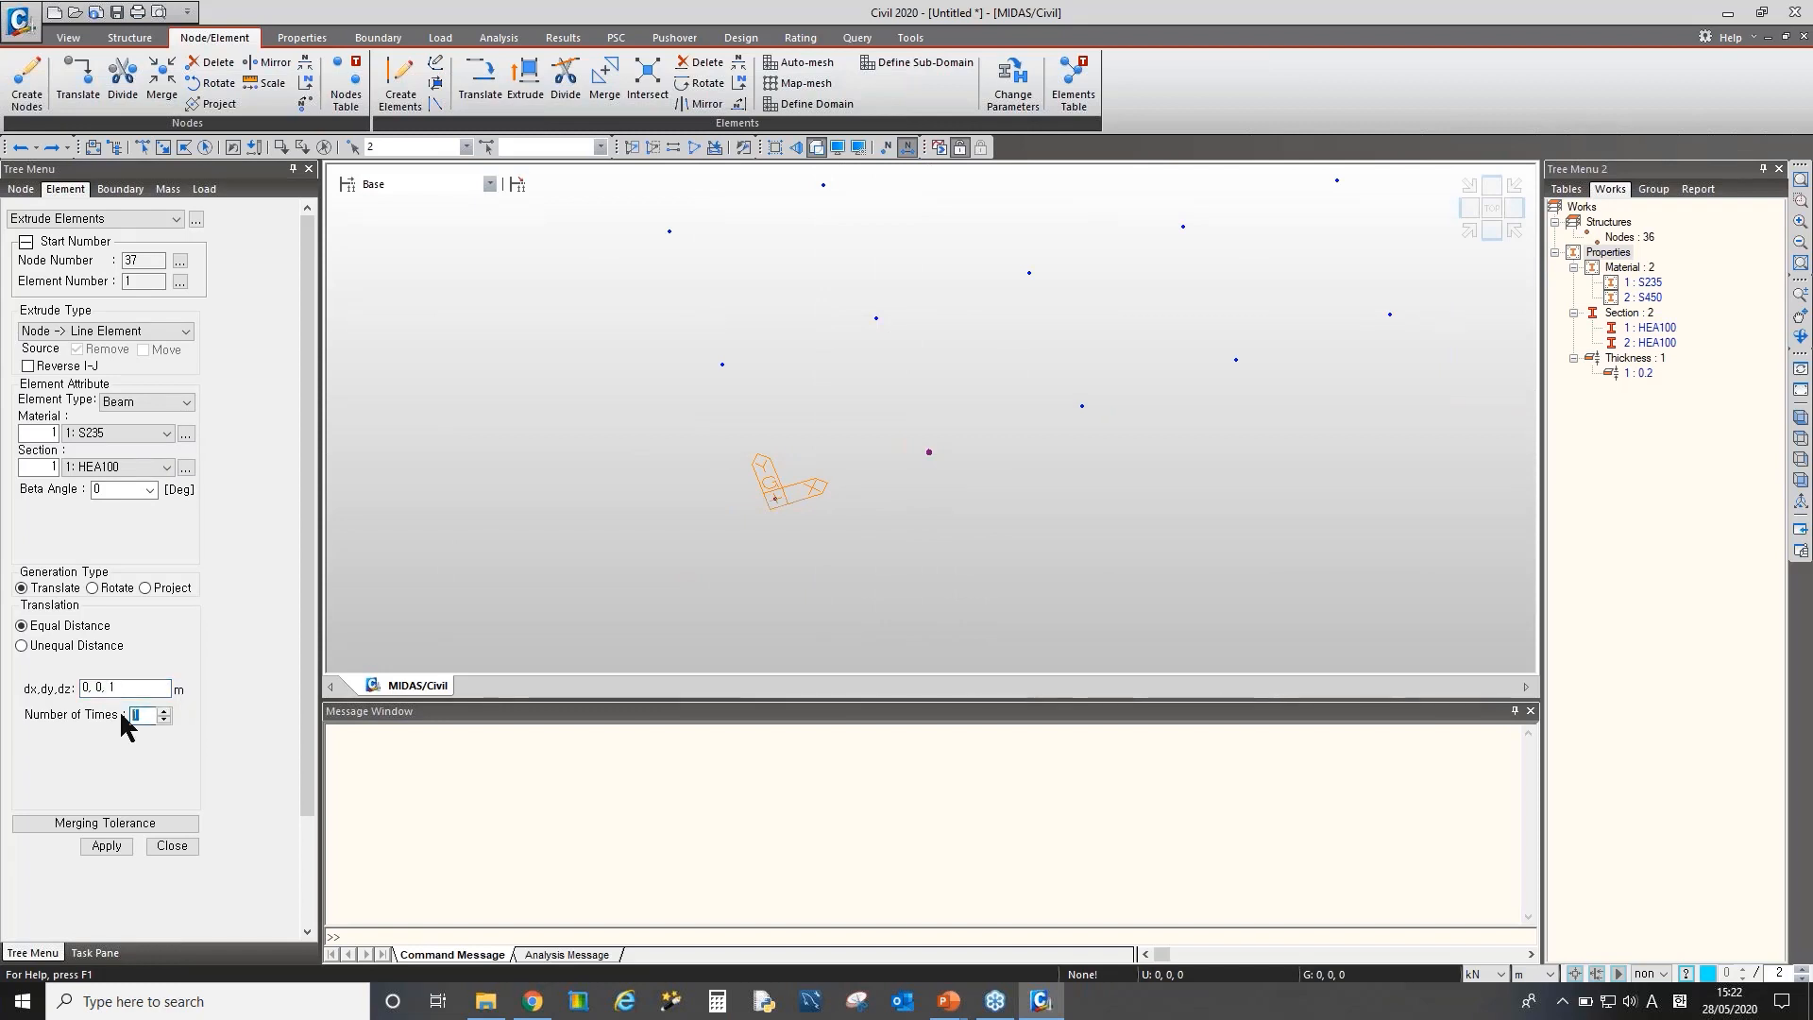
{"action": "left_click", "coordinate": [166, 712]}
{"action": "left_click", "coordinate": [121, 846]}
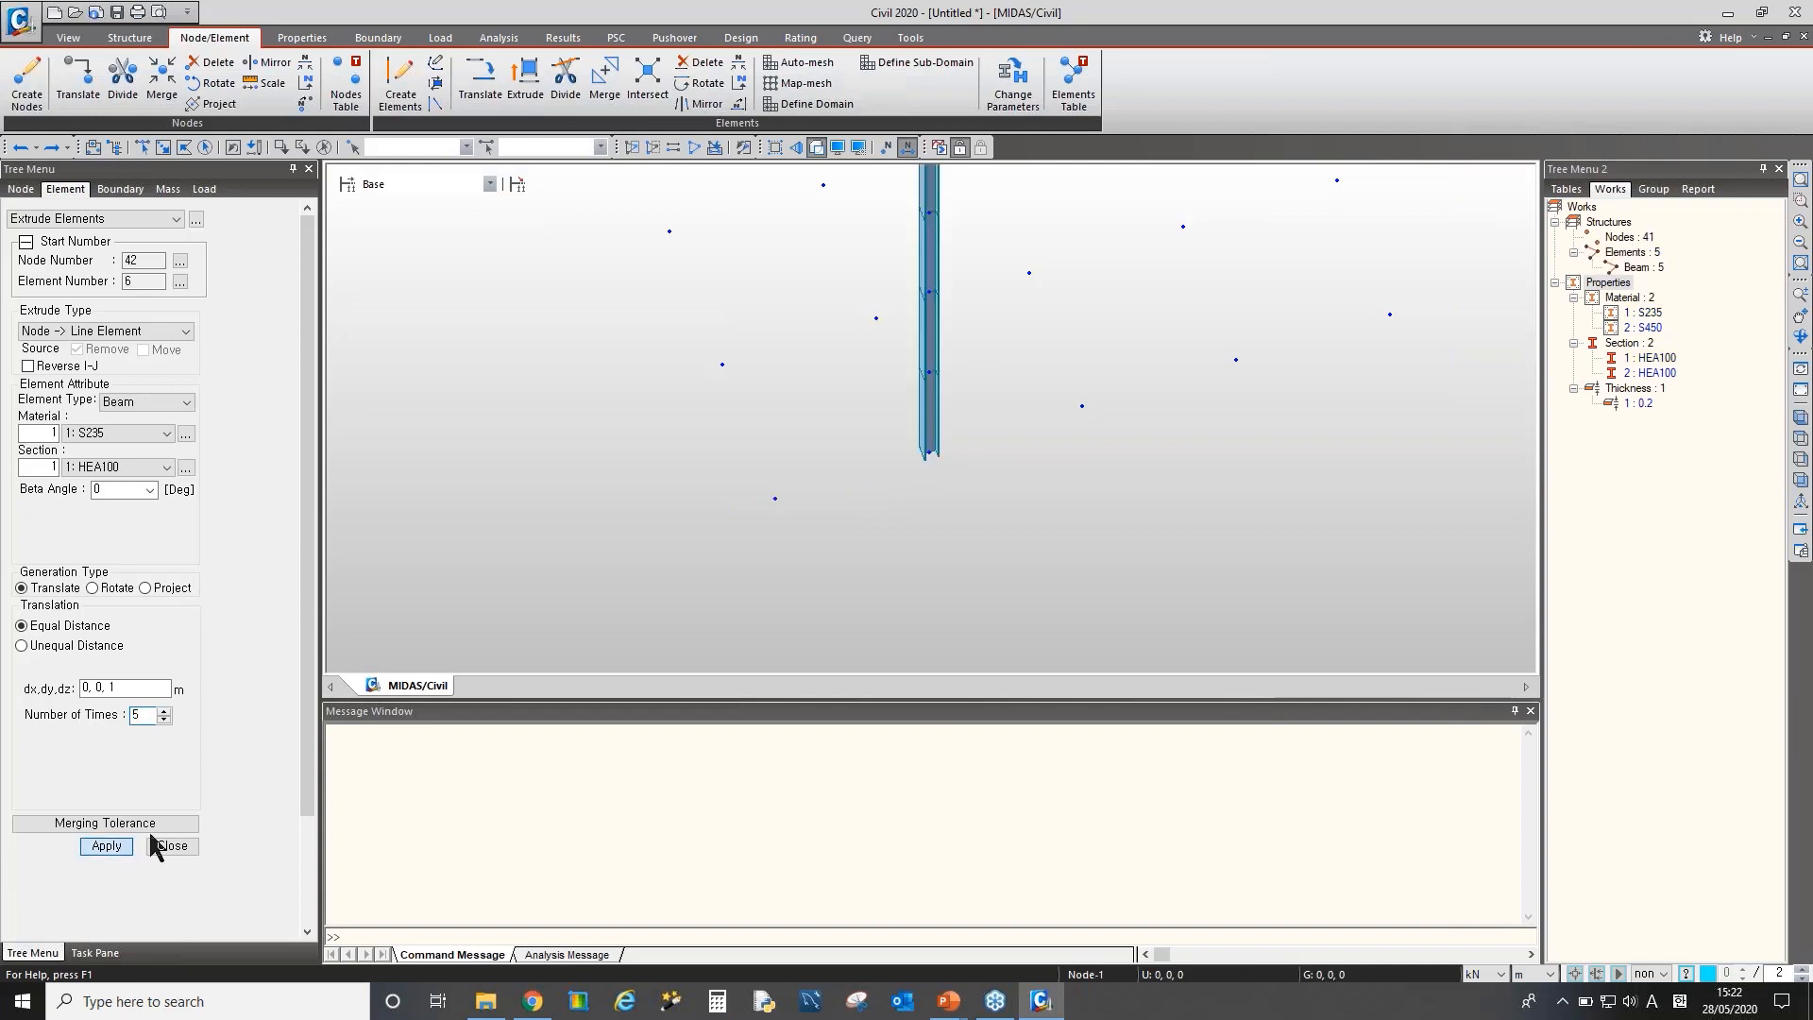
Extrude all five beam elements into 0.2 m thick S235 plate elements with a translation of 1, 0, 0 m repeated 5 times
{"action": "middle_click_drag", "start_coordinate": [821, 384], "coordinate": [1084, 397], "text": "ctrl"}
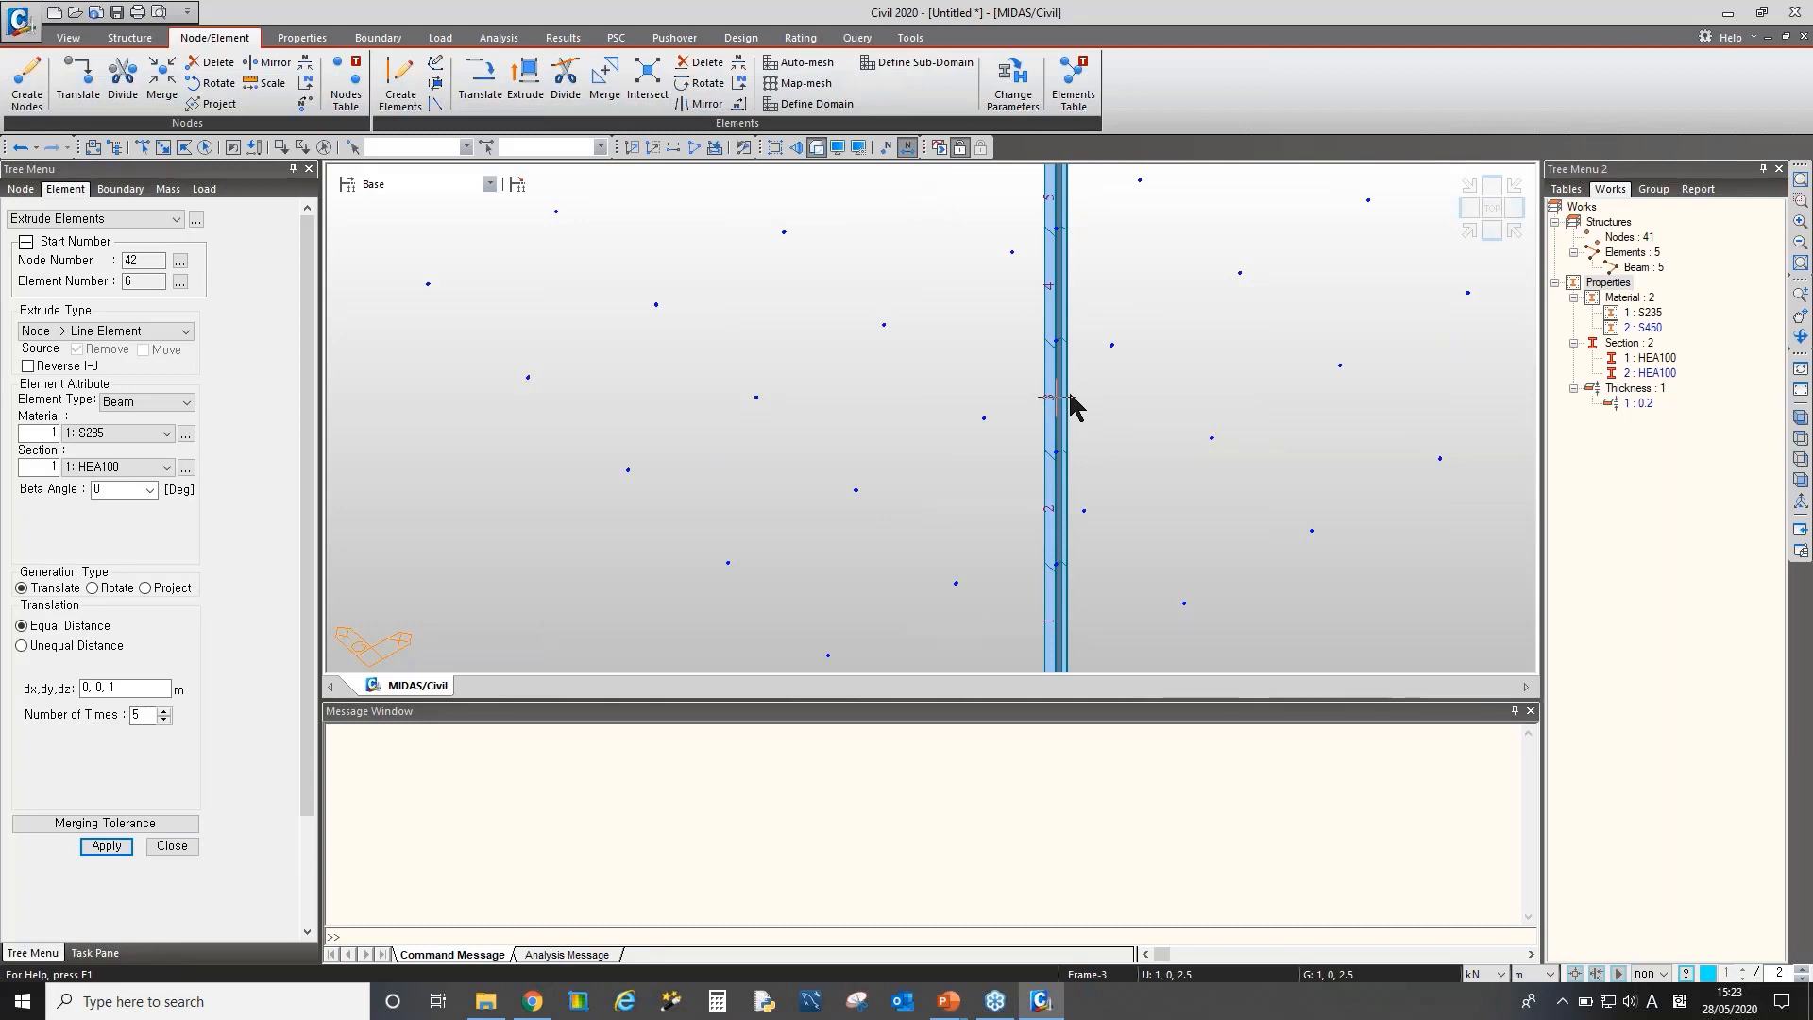
{"action": "left_click", "coordinate": [1470, 233]}
{"action": "left_click", "coordinate": [1046, 297]}
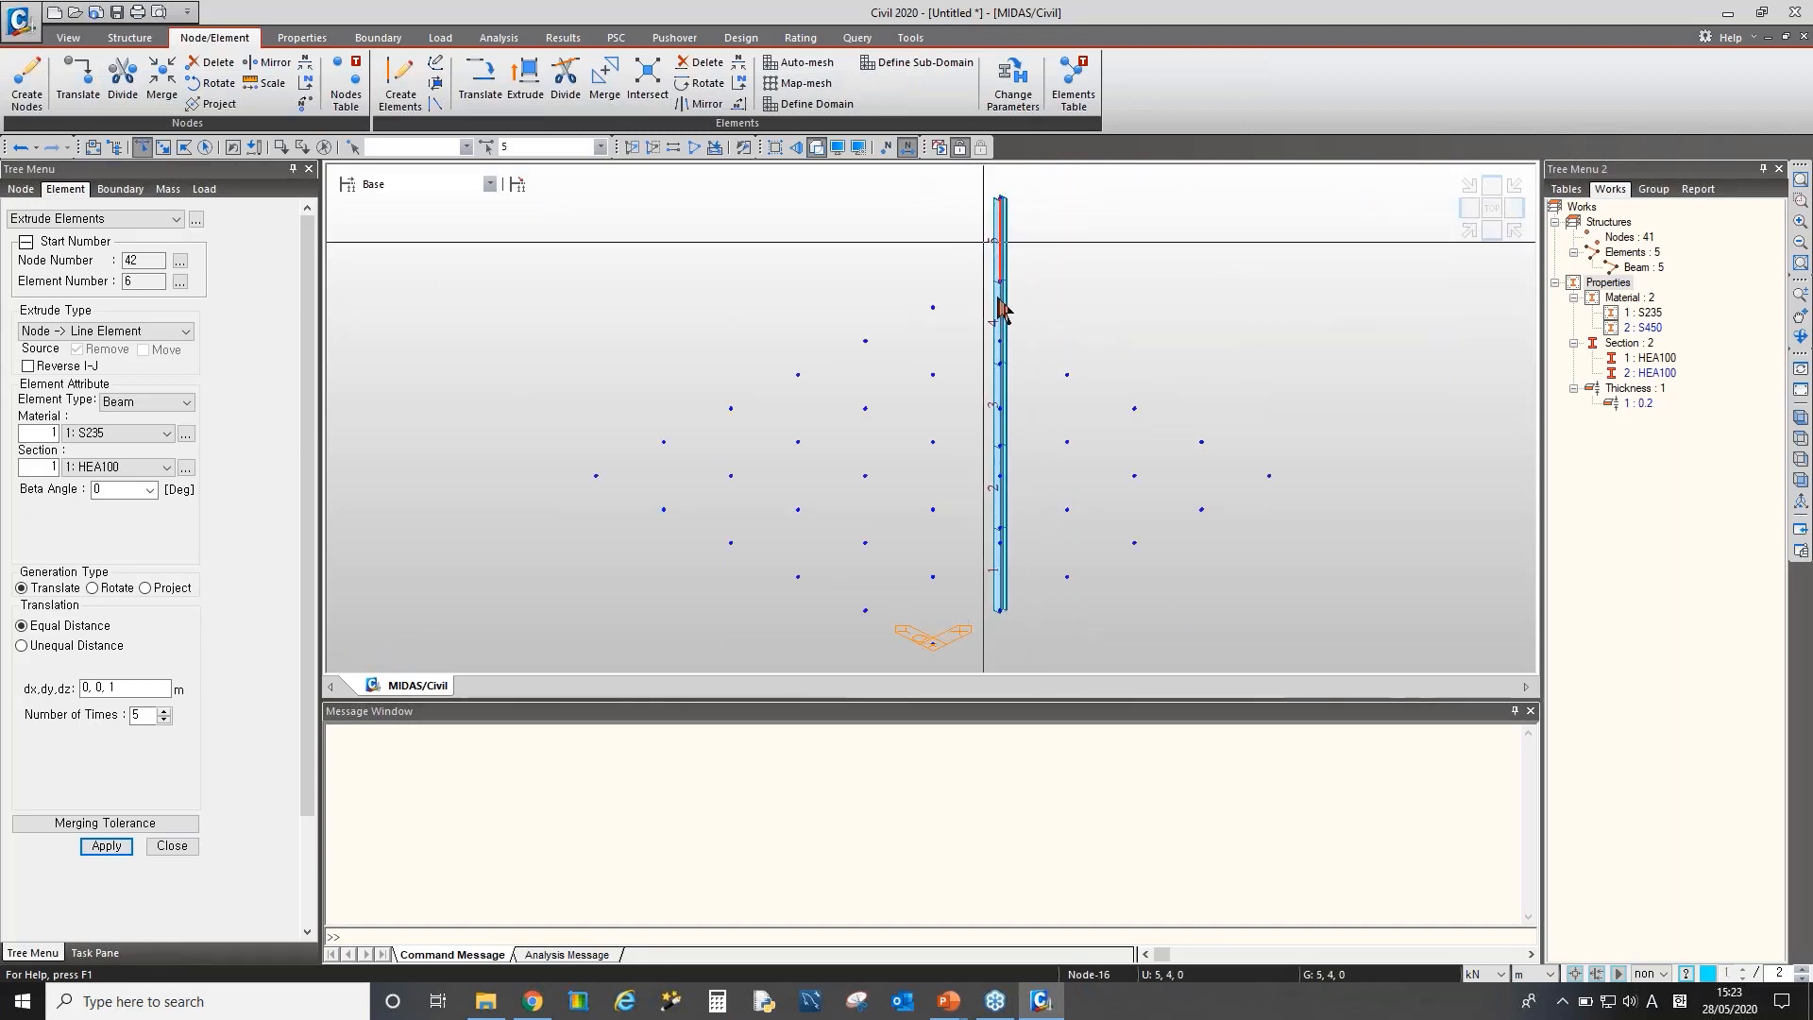
{"action": "left_click", "coordinate": [1643, 268]}
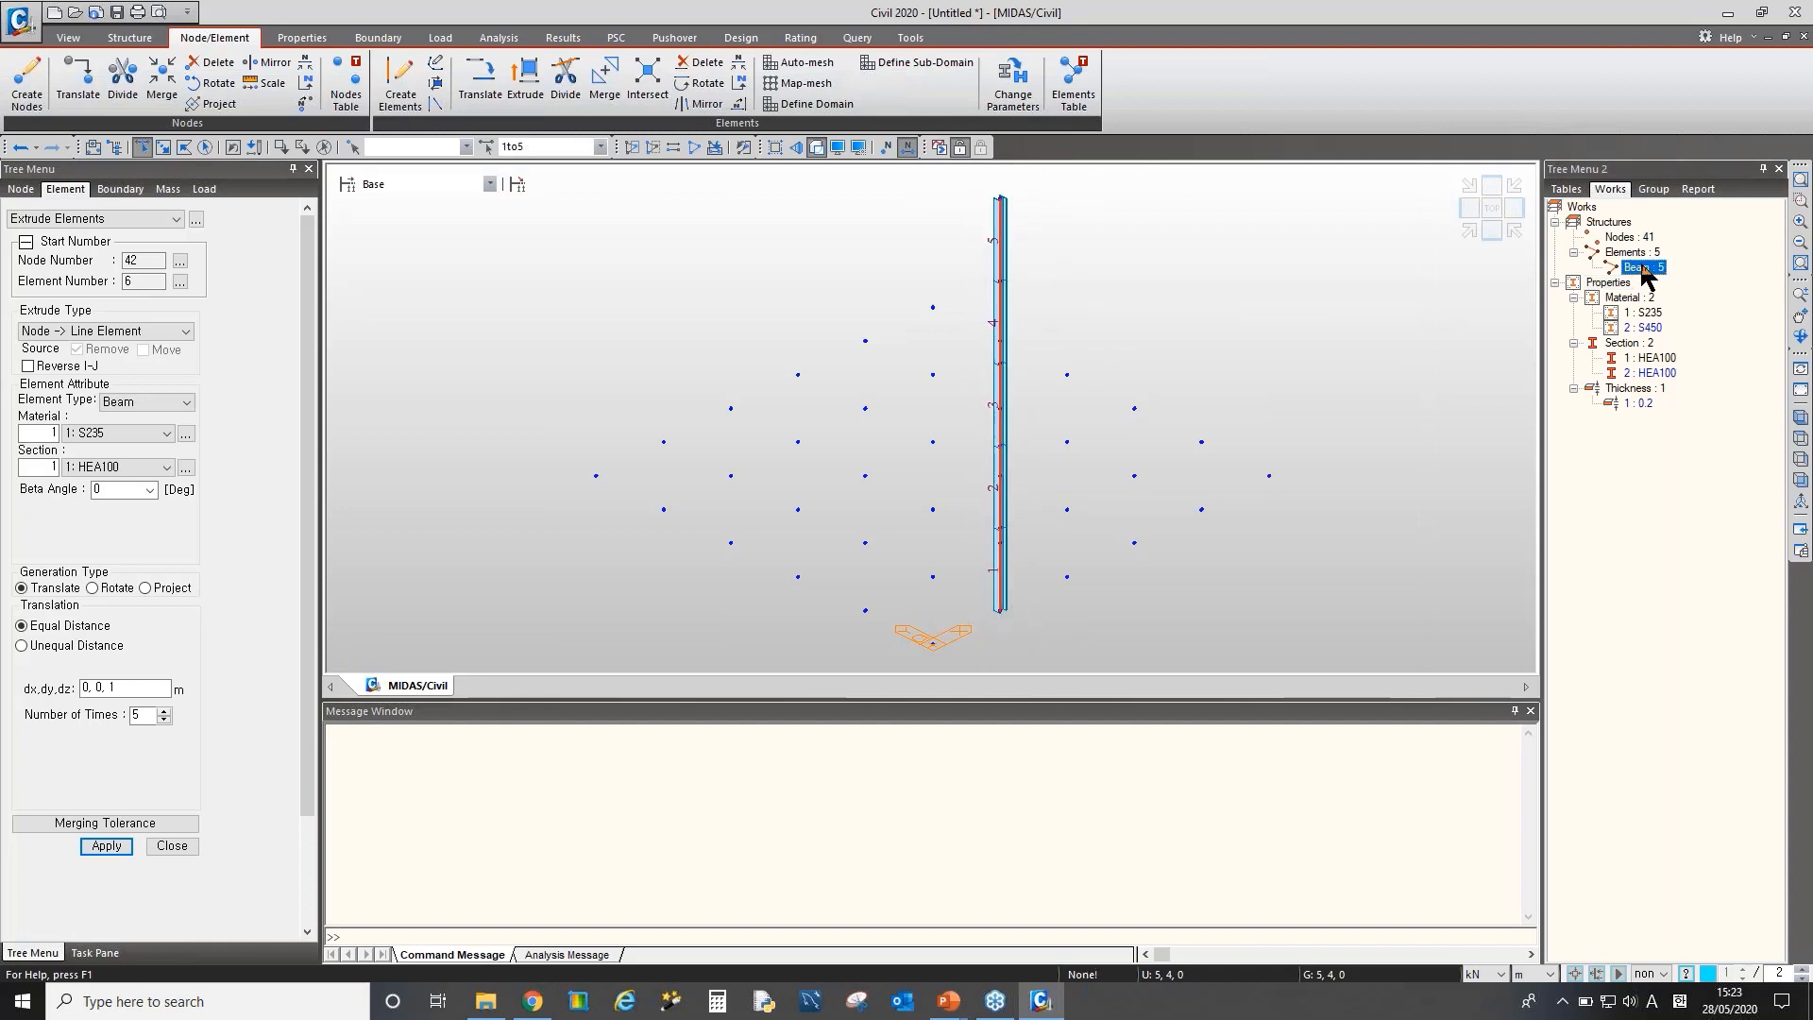
{"action": "left_click", "coordinate": [185, 332]}
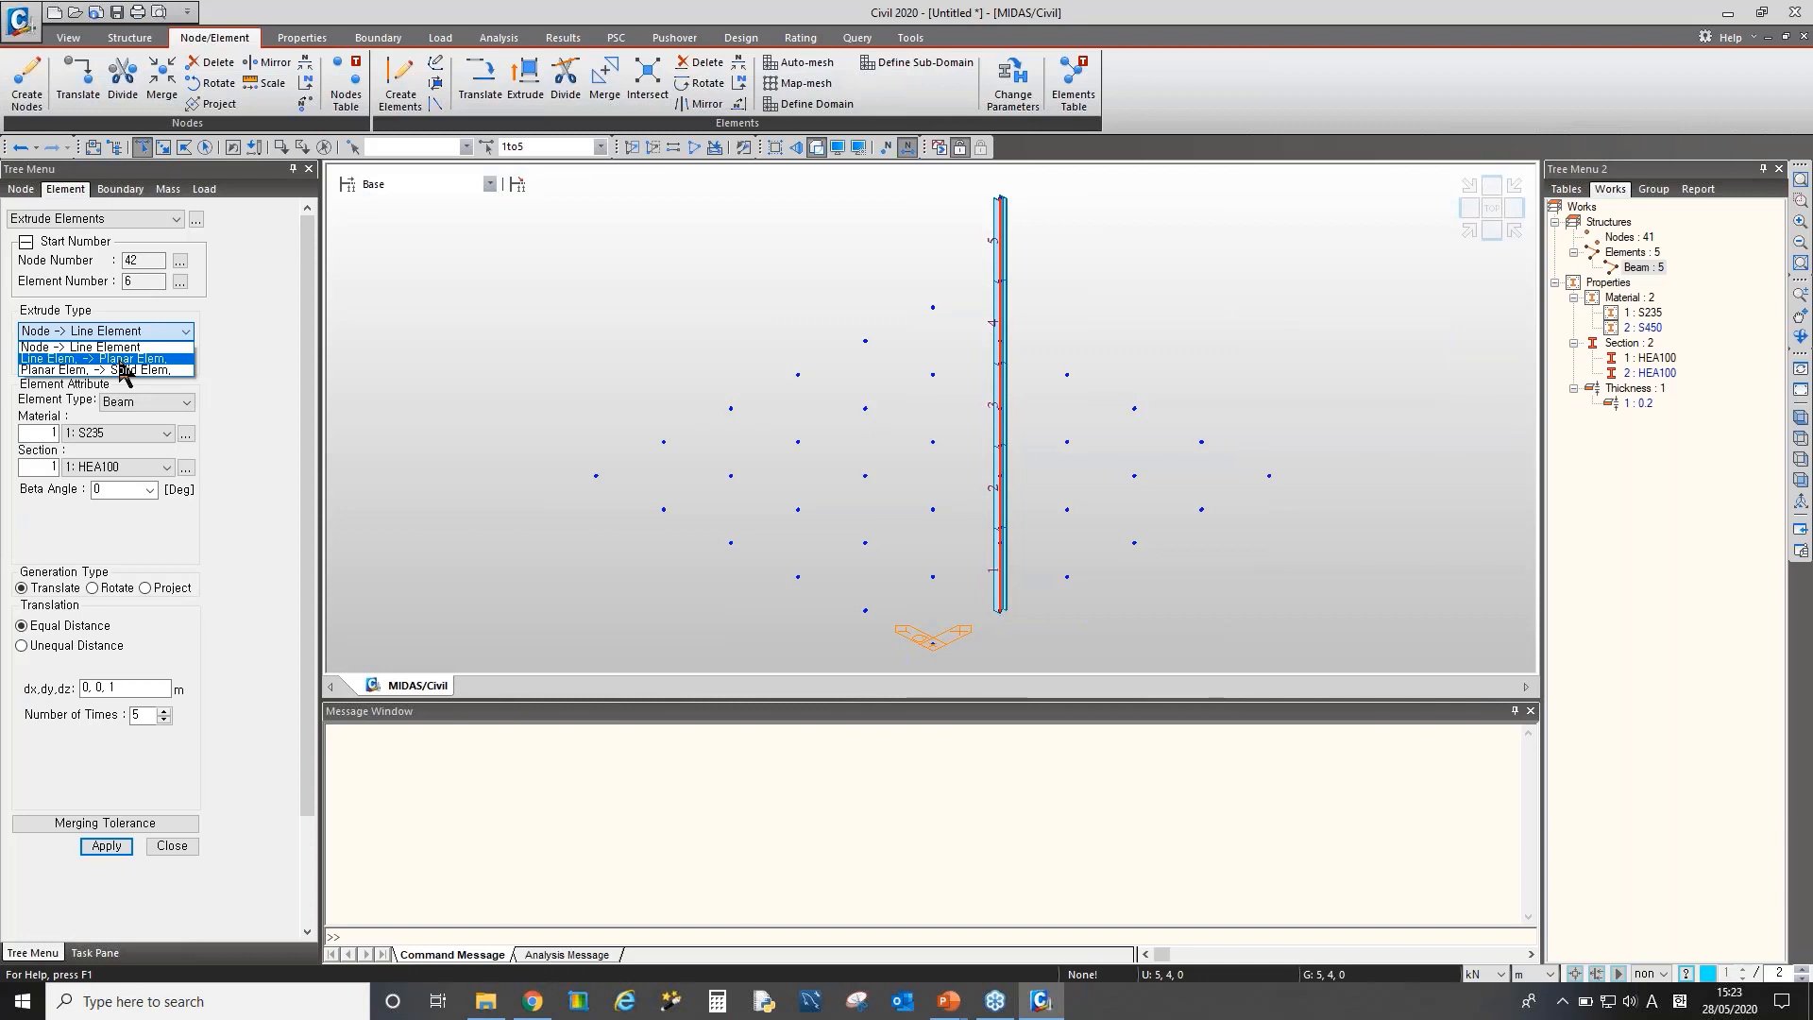
{"action": "left_click", "coordinate": [122, 360]}
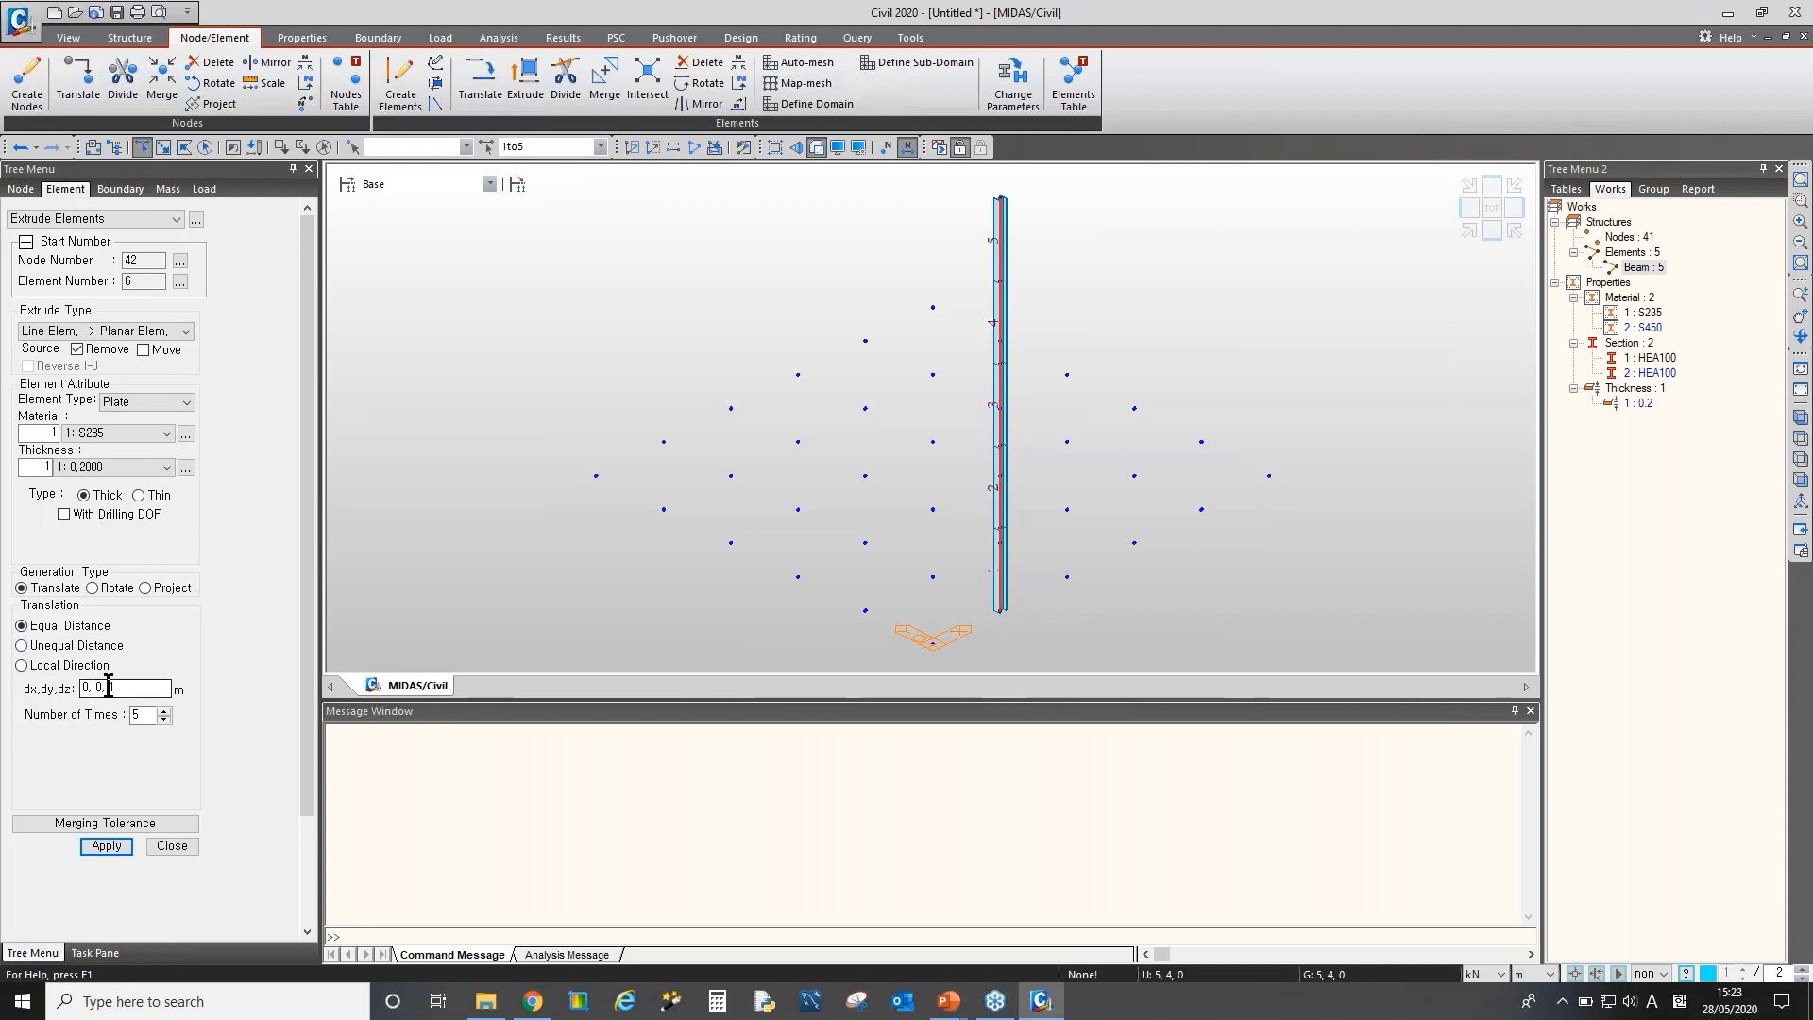
{"action": "left_click_drag", "start_coordinate": [118, 687], "coordinate": [99, 687]}
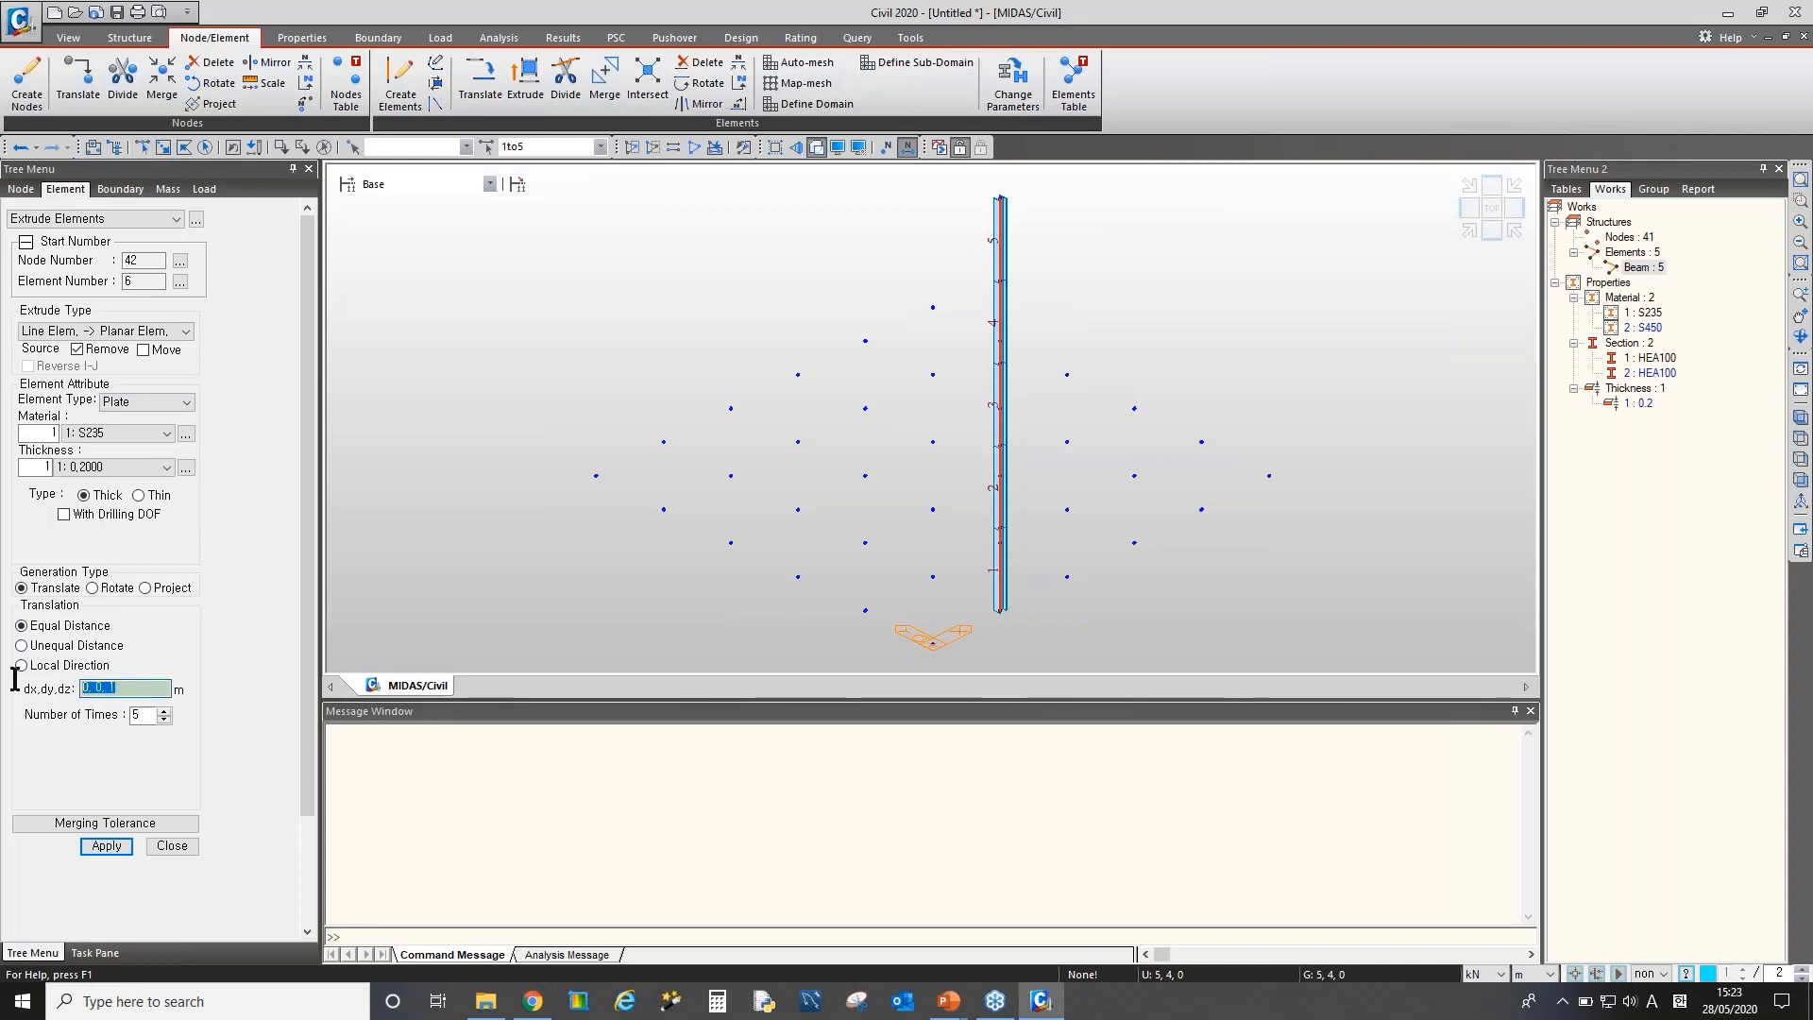
{"action": "type", "text": "1,0,0"}
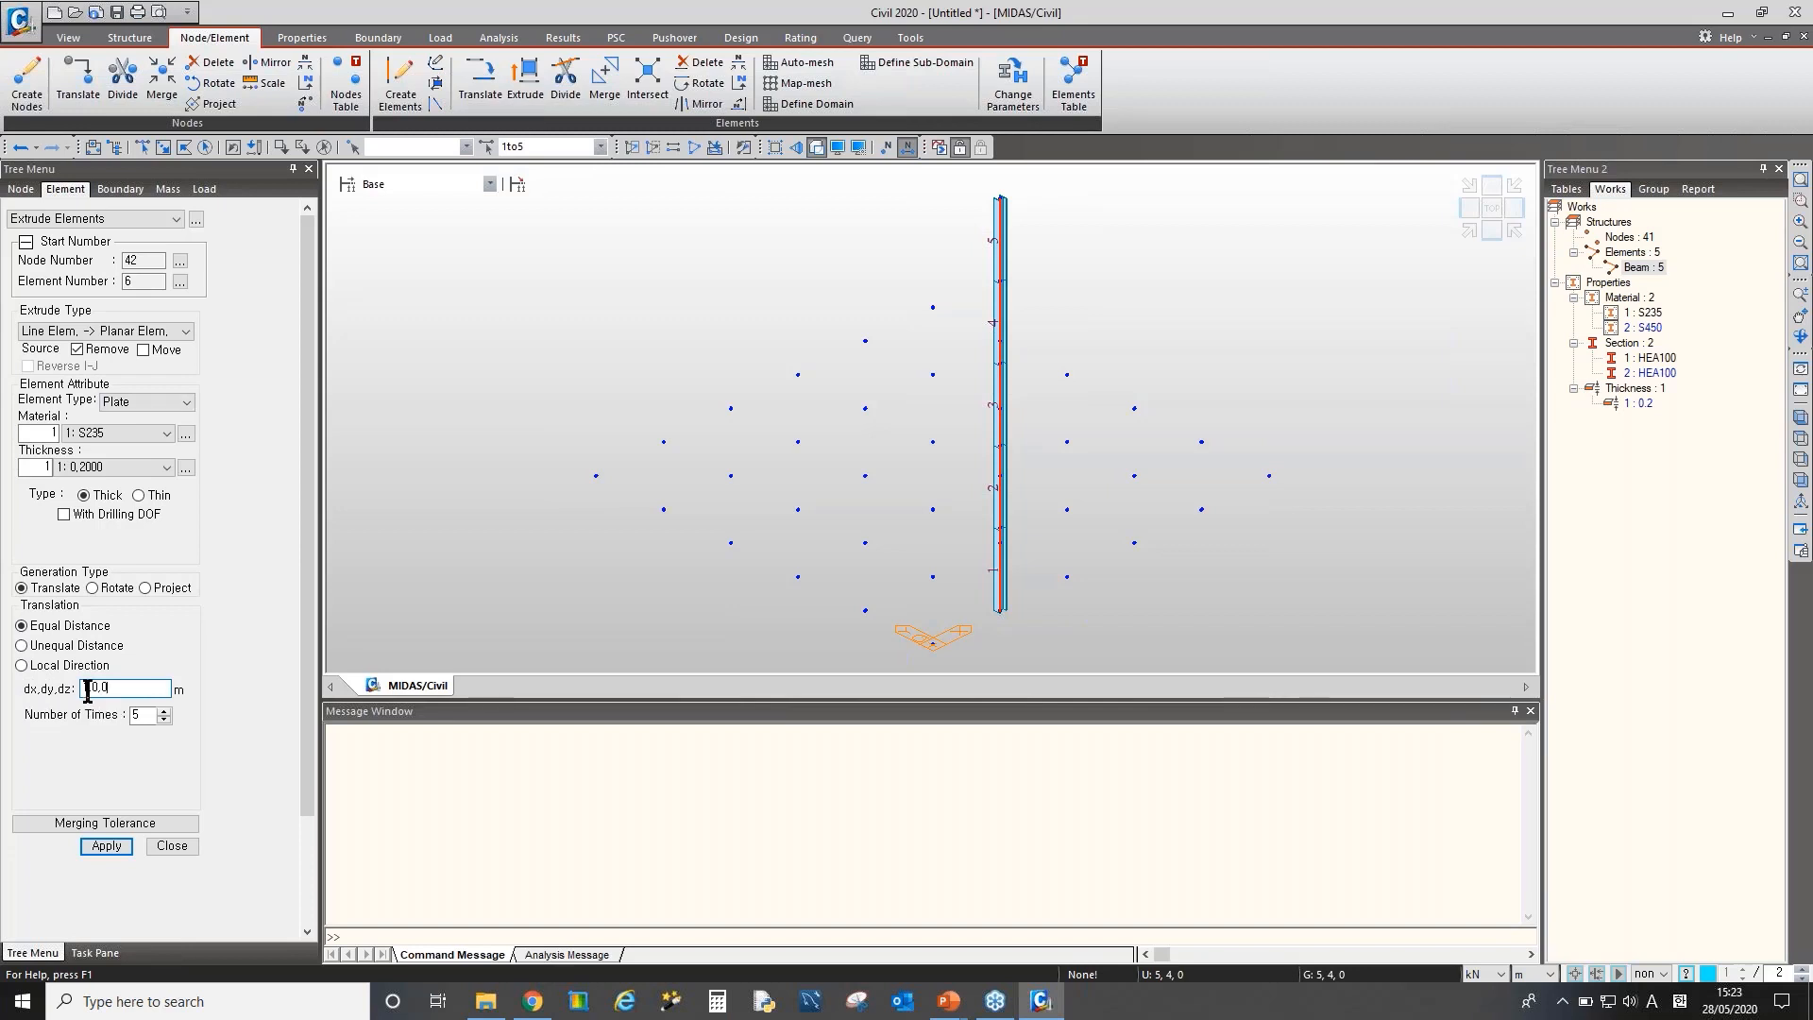
{"action": "double_click", "coordinate": [90, 689]}
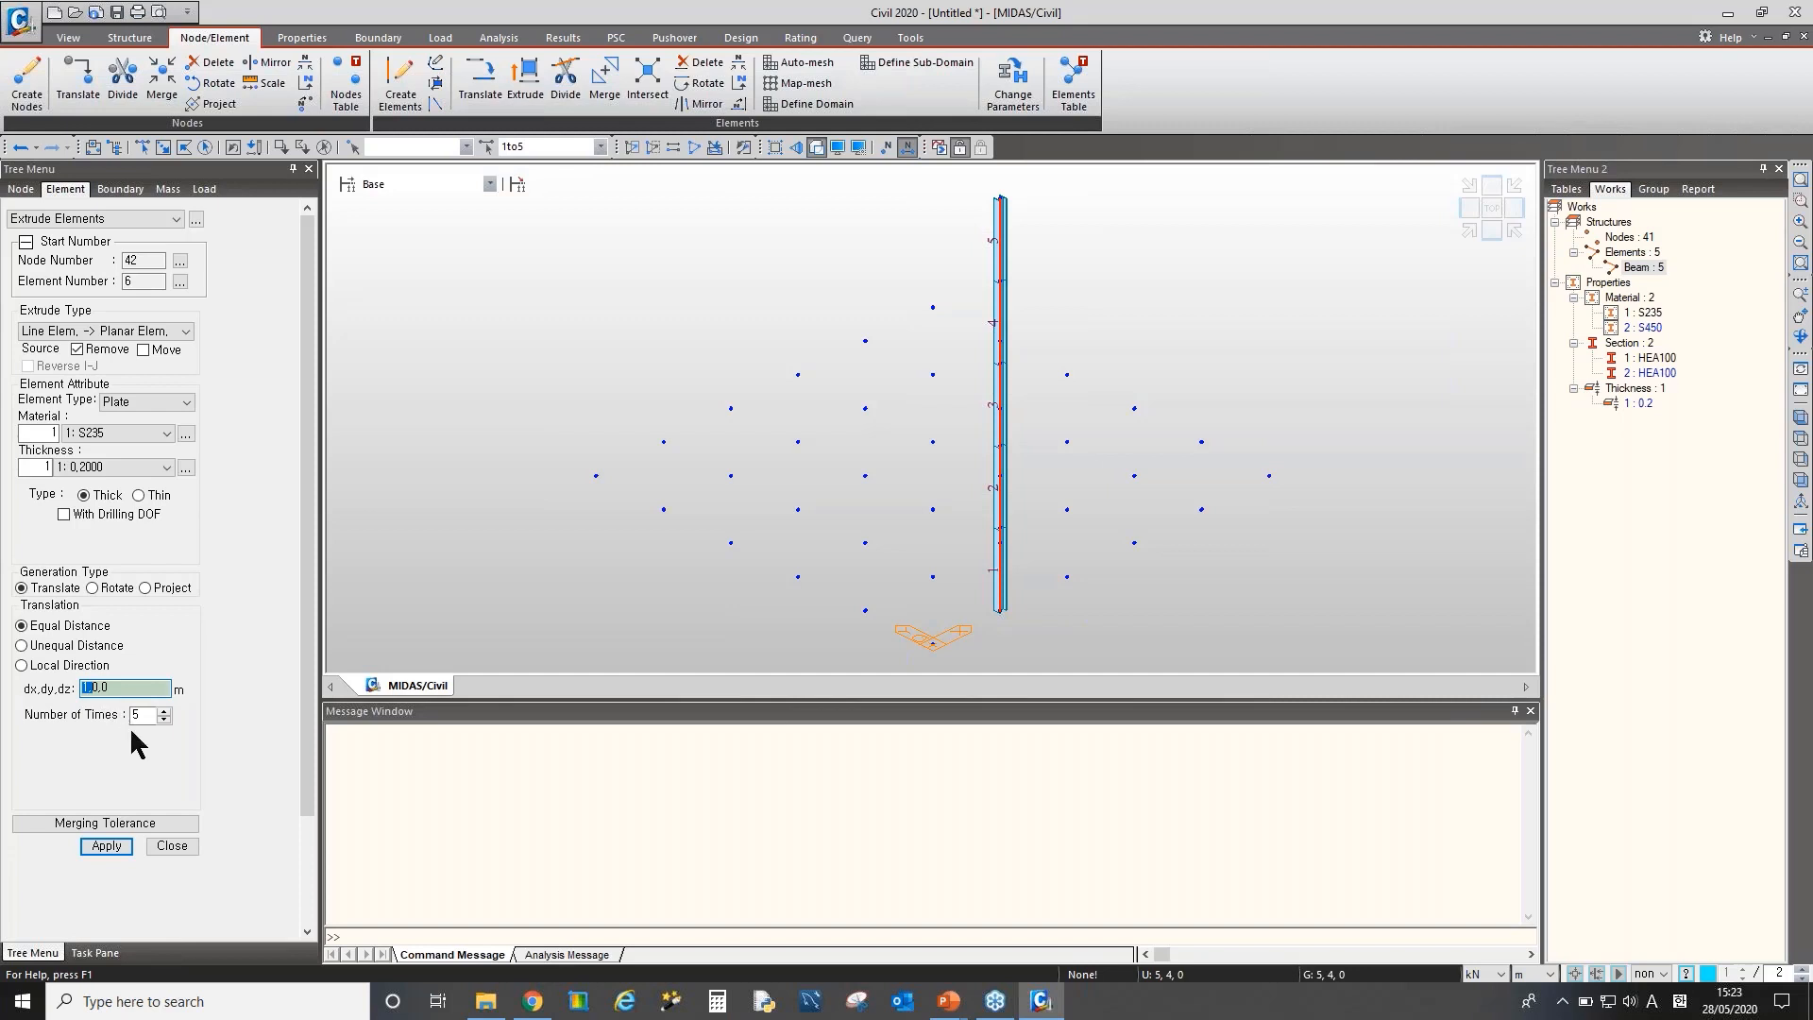
{"action": "key", "text": "Tab"}
{"action": "left_click", "coordinate": [115, 853]}
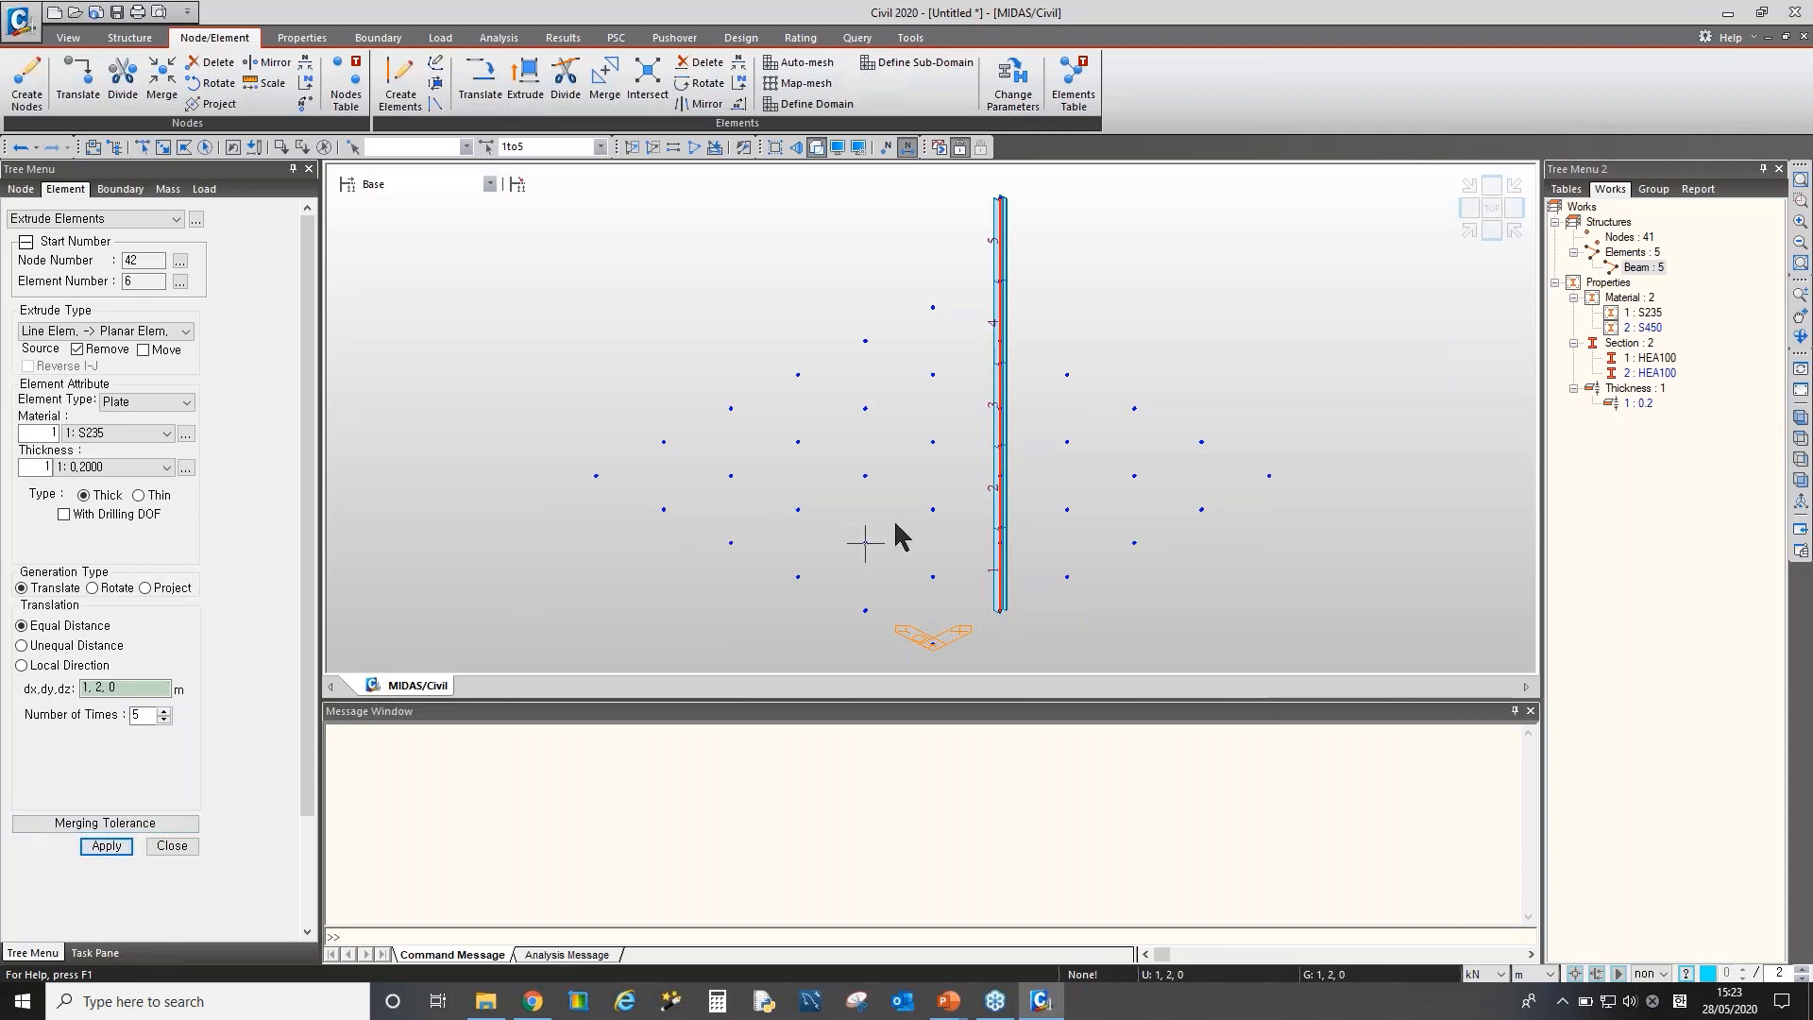
{"action": "middle_click_drag", "start_coordinate": [904, 525], "coordinate": [816, 542]}
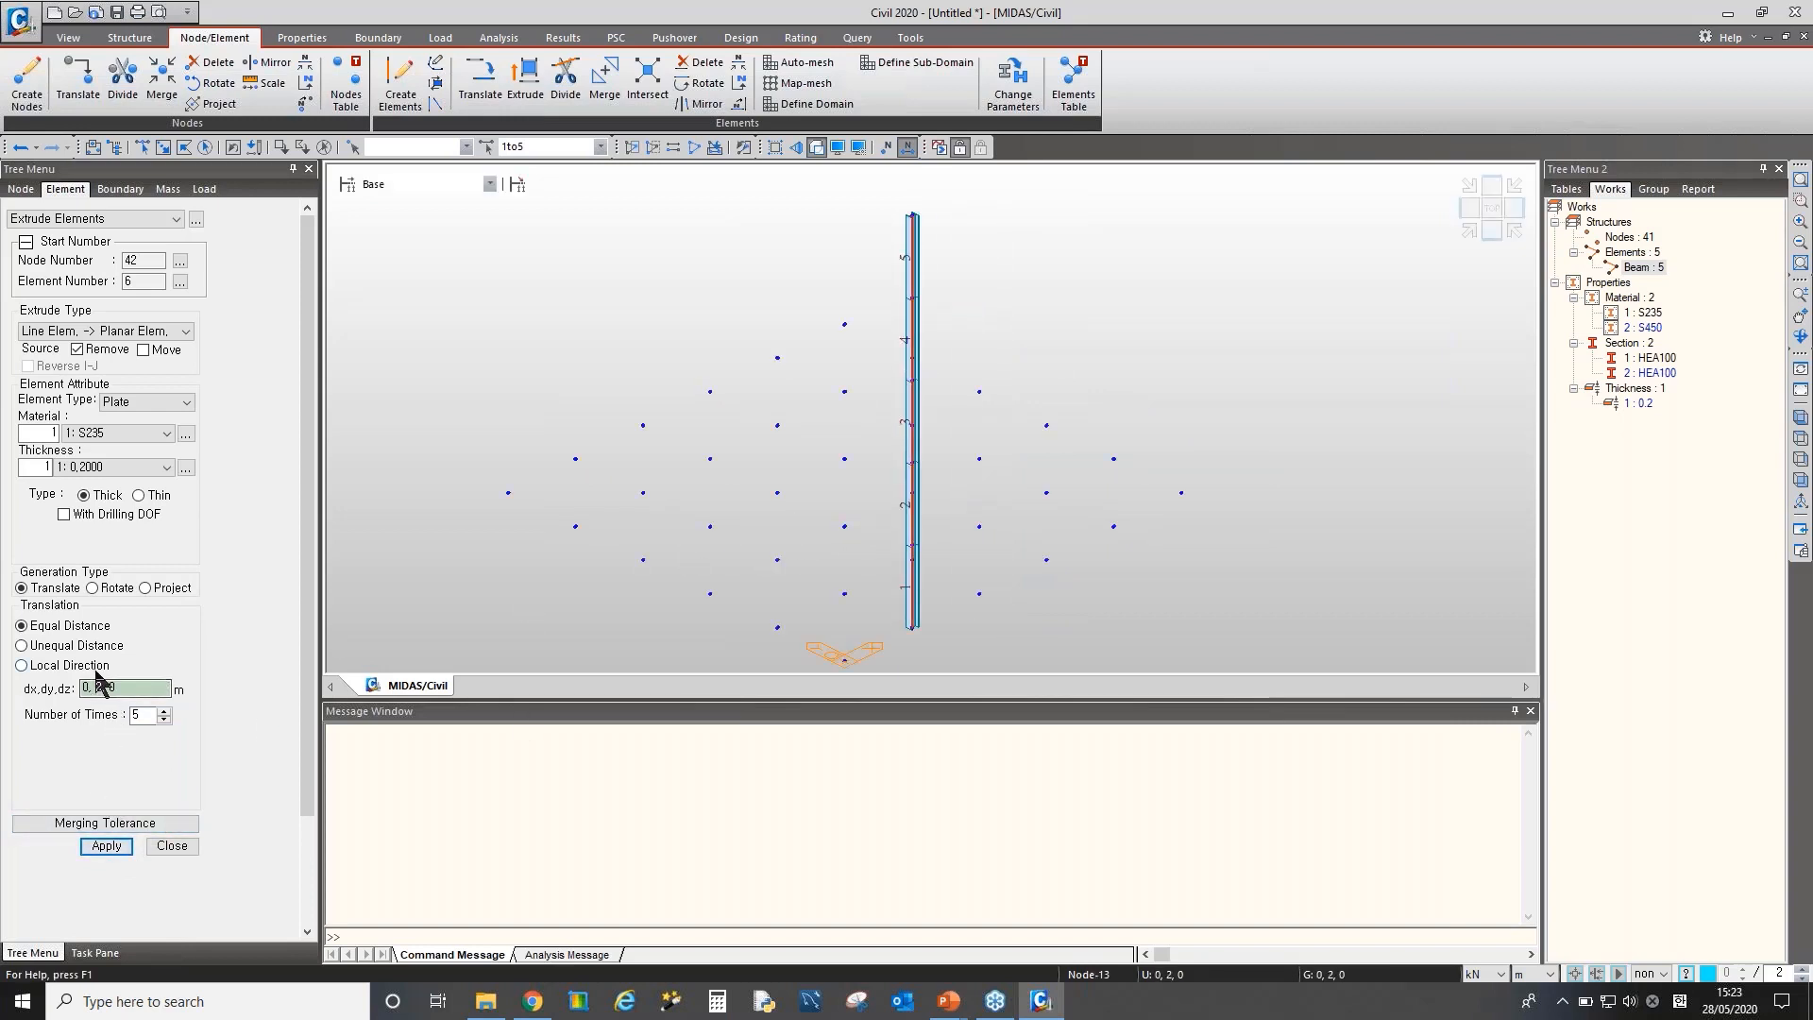
{"action": "left_click_drag", "start_coordinate": [108, 689], "coordinate": [64, 688]}
{"action": "type", "text": "1,"}
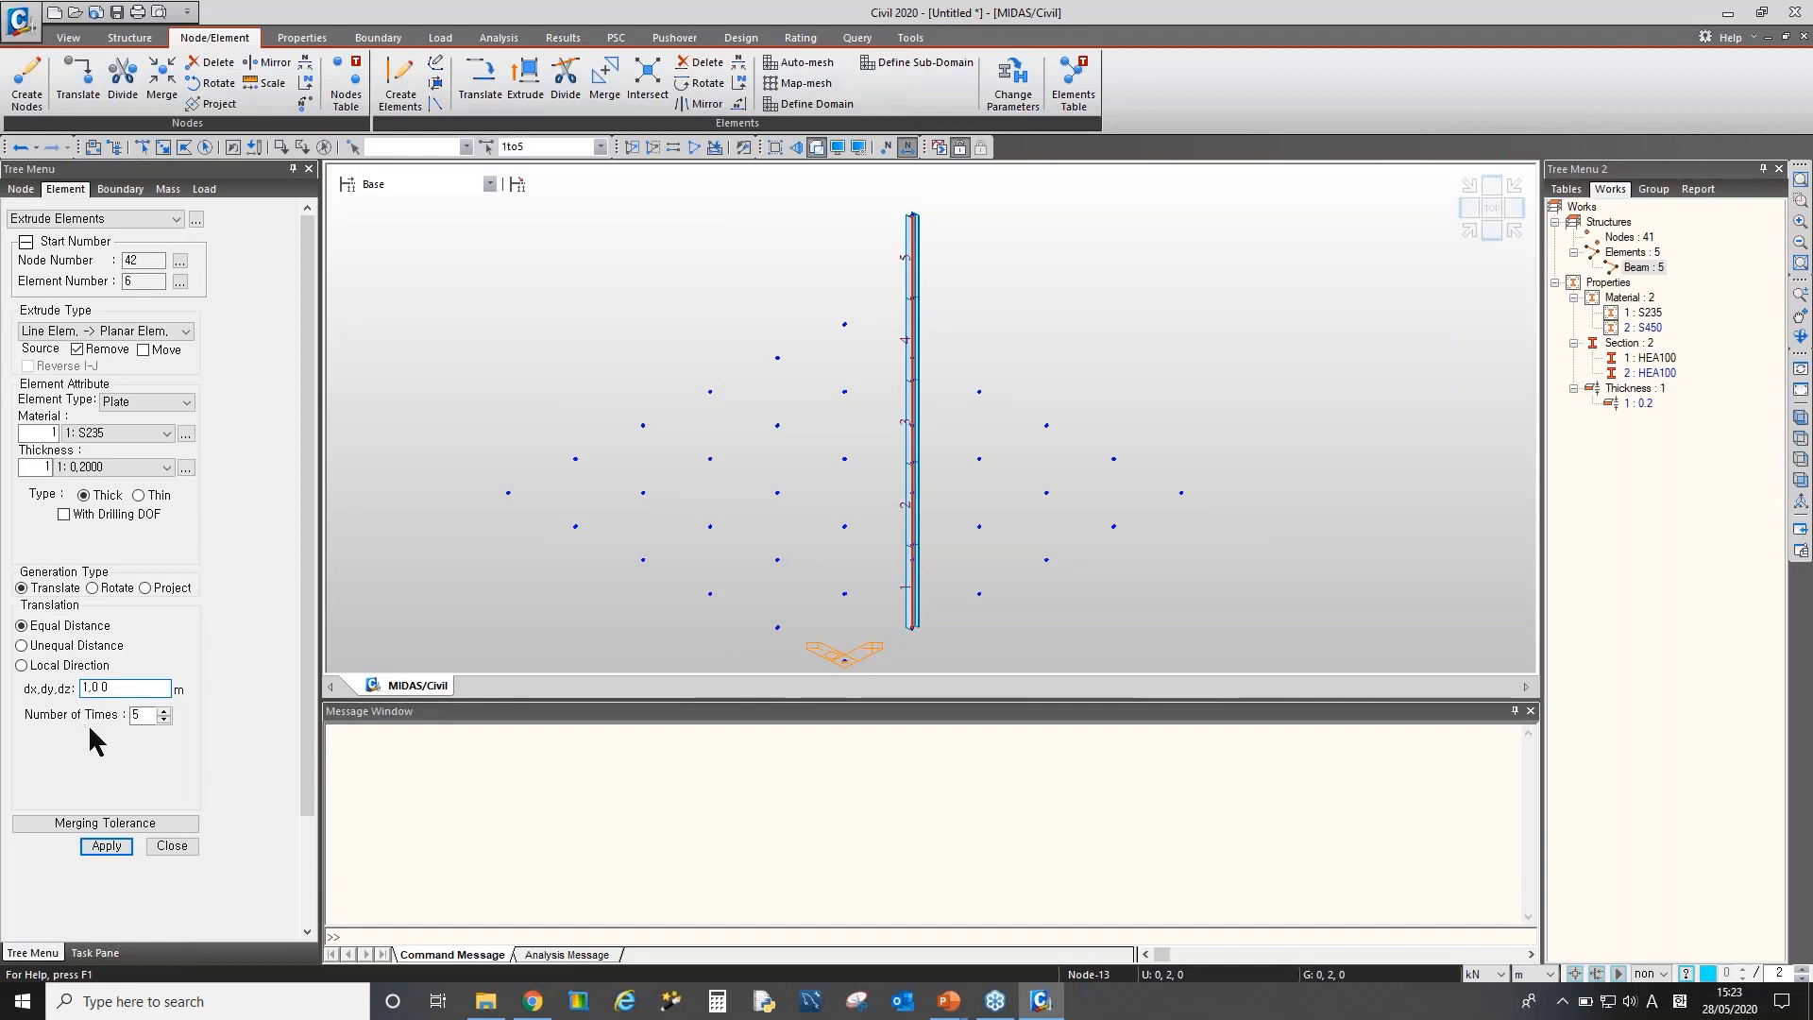
{"action": "left_click", "coordinate": [105, 847]}
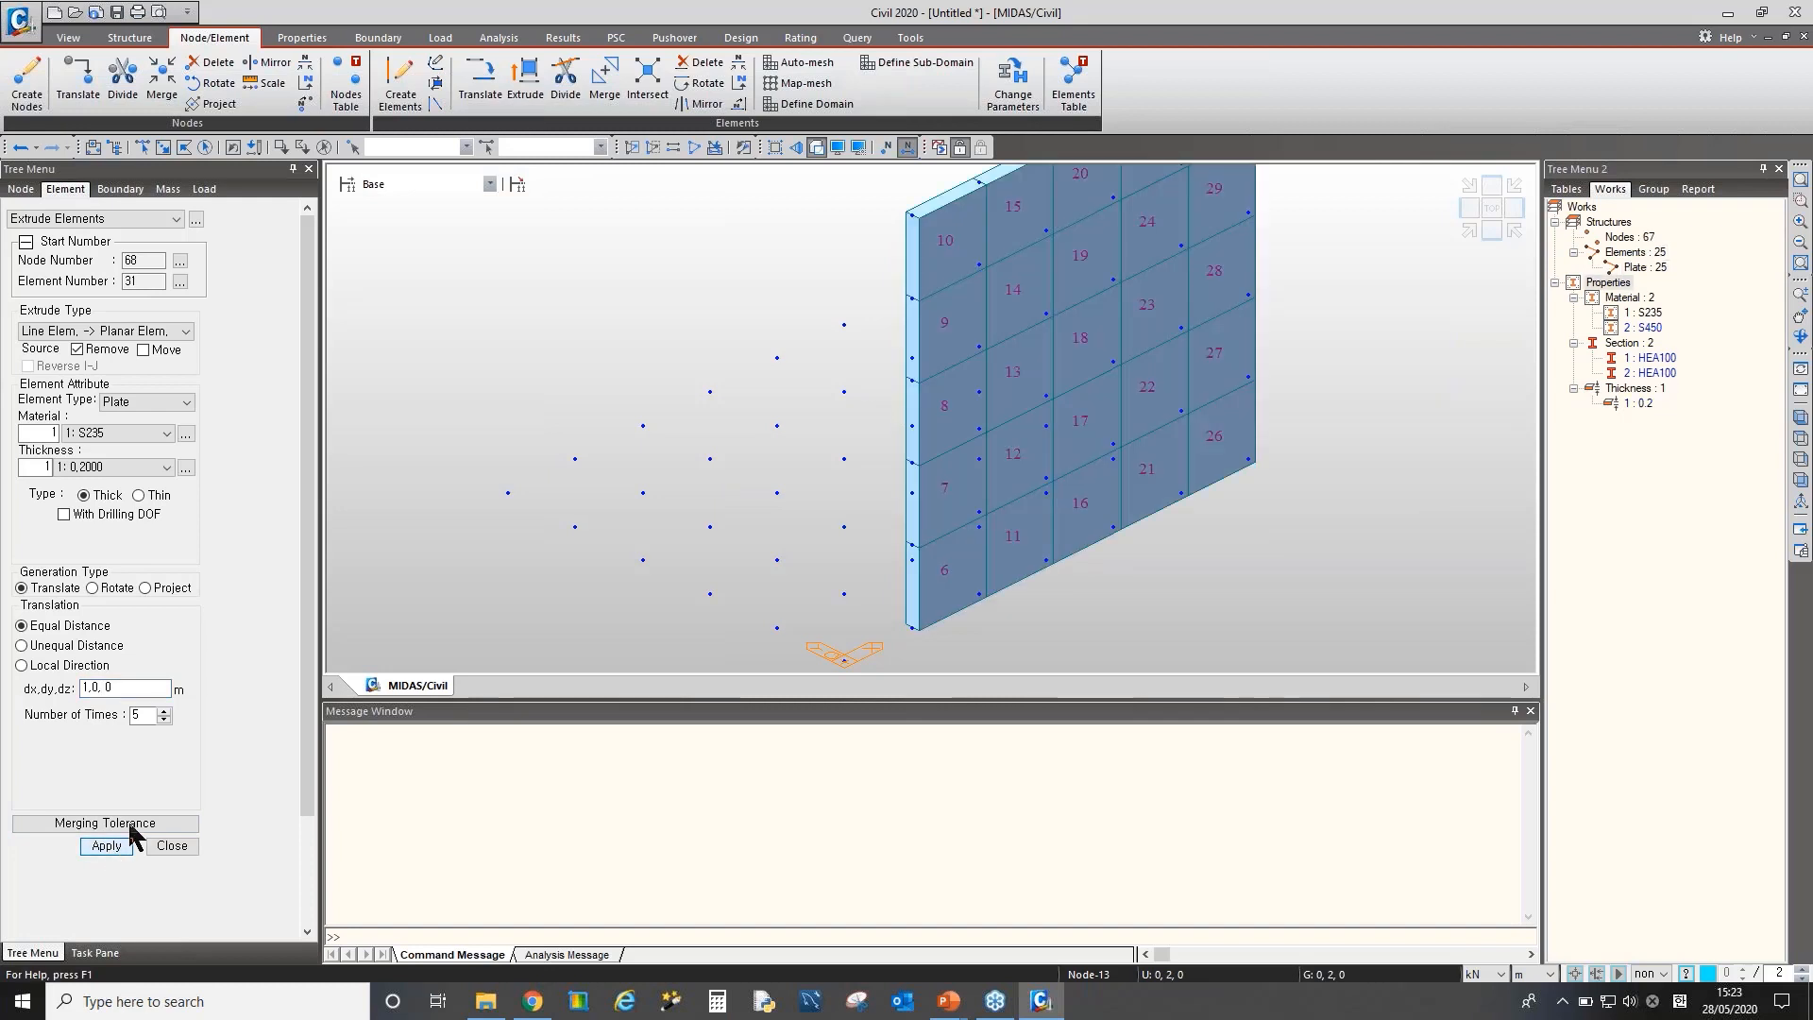
Try to extrude the window-selected plates from planar to solid elements with a translation of 0, 1, 0 m repeated 5 times
{"action": "middle_click_drag", "start_coordinate": [783, 470], "coordinate": [566, 477], "text": "ctrl"}
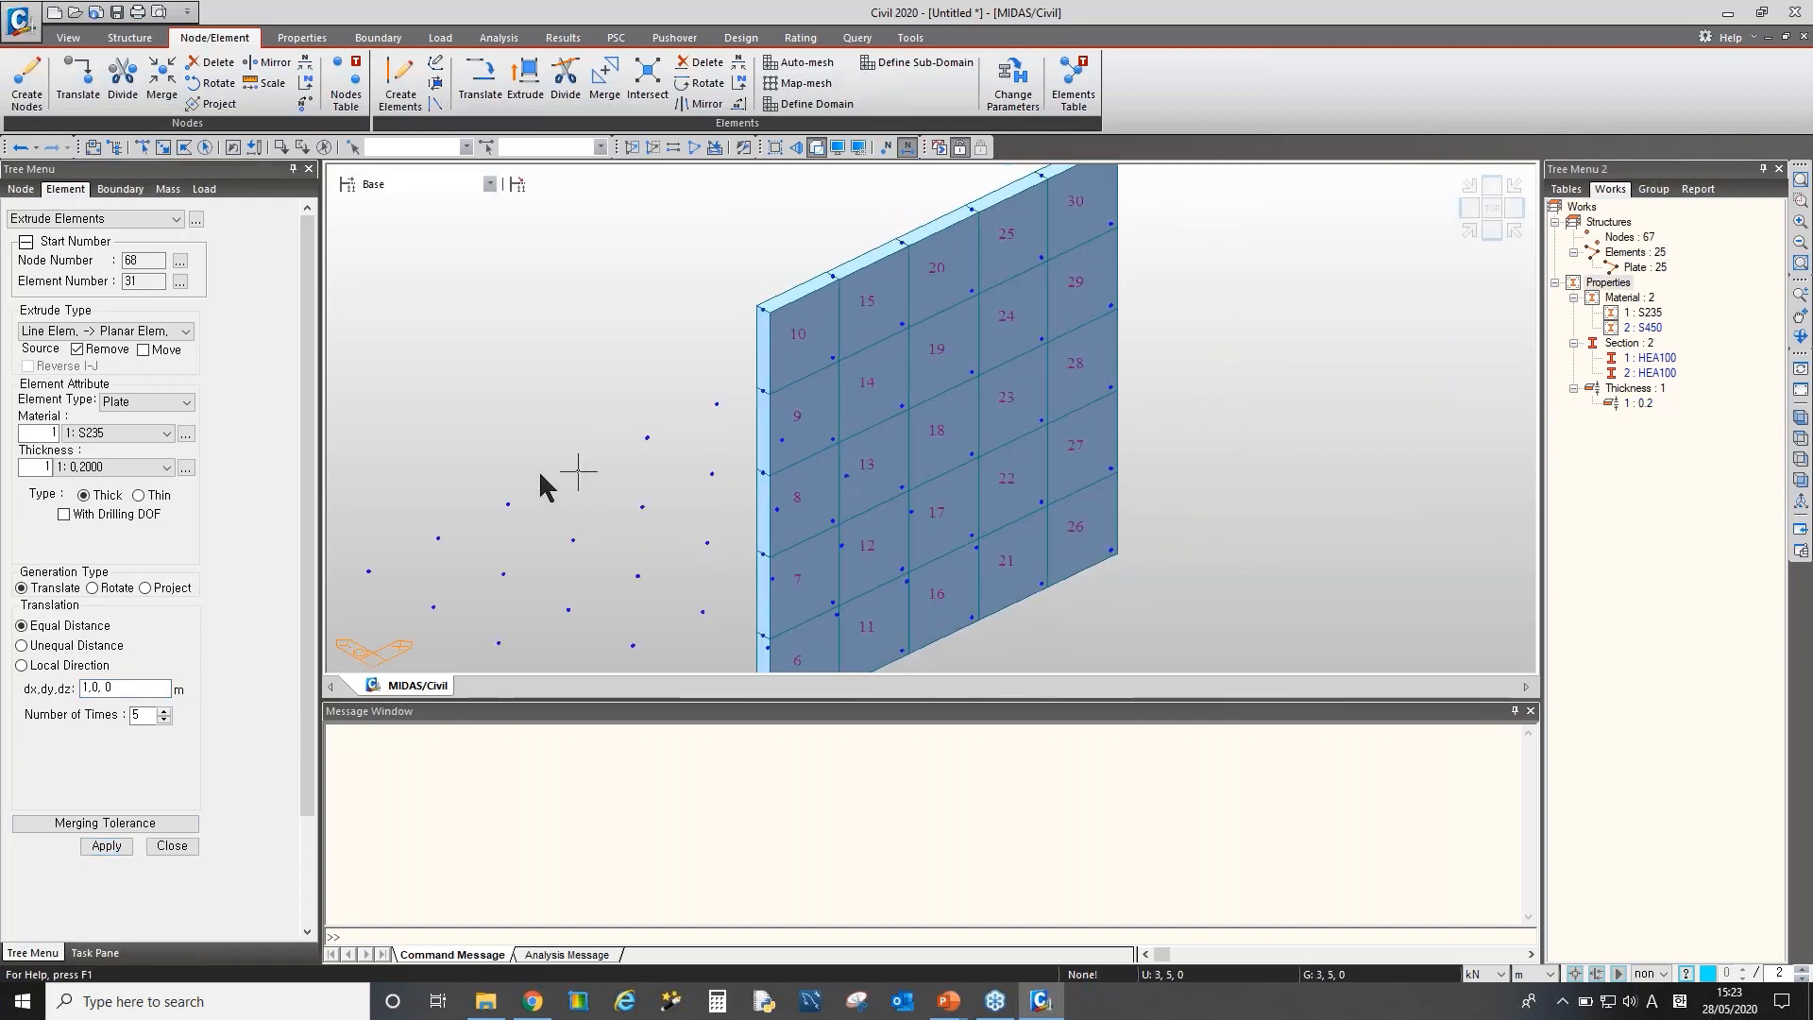
{"action": "left_click", "coordinate": [1507, 200]}
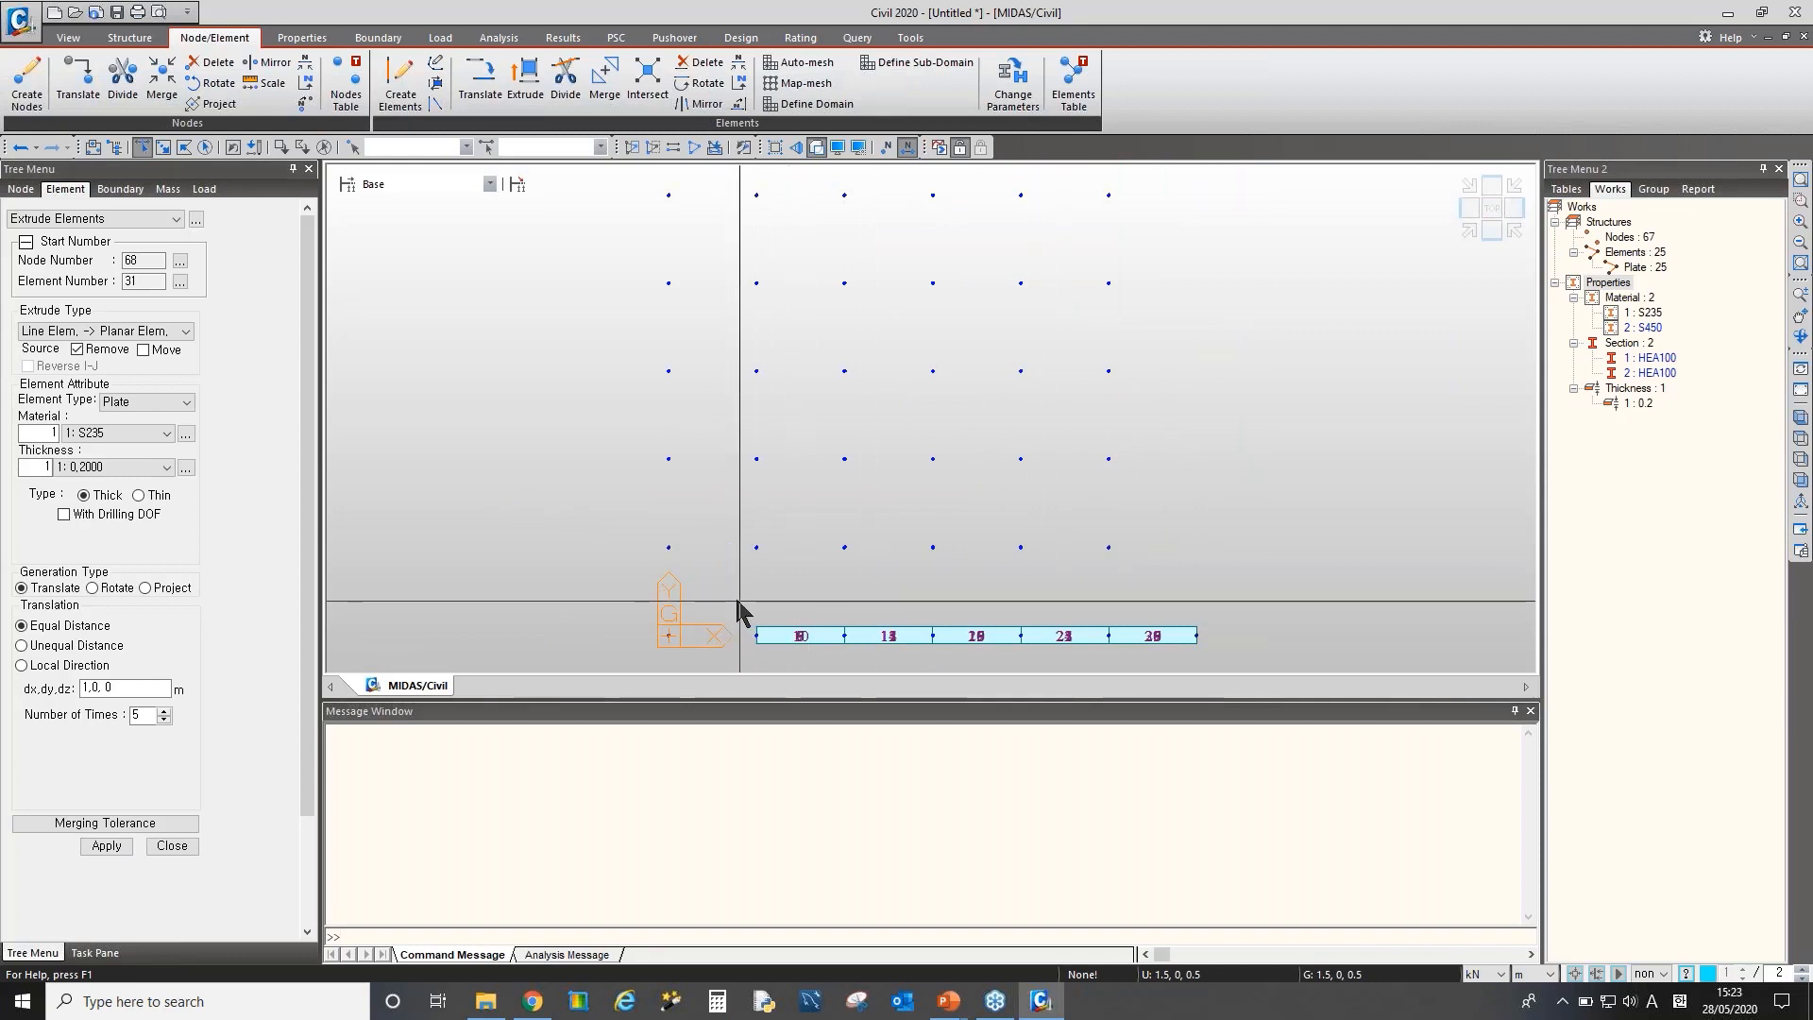
{"action": "left_click_drag", "start_coordinate": [737, 599], "coordinate": [1242, 659]}
{"action": "middle_click_drag", "start_coordinate": [1242, 659], "coordinate": [1157, 453], "text": "ctrl"}
{"action": "left_click", "coordinate": [107, 332]}
{"action": "left_click", "coordinate": [118, 367]}
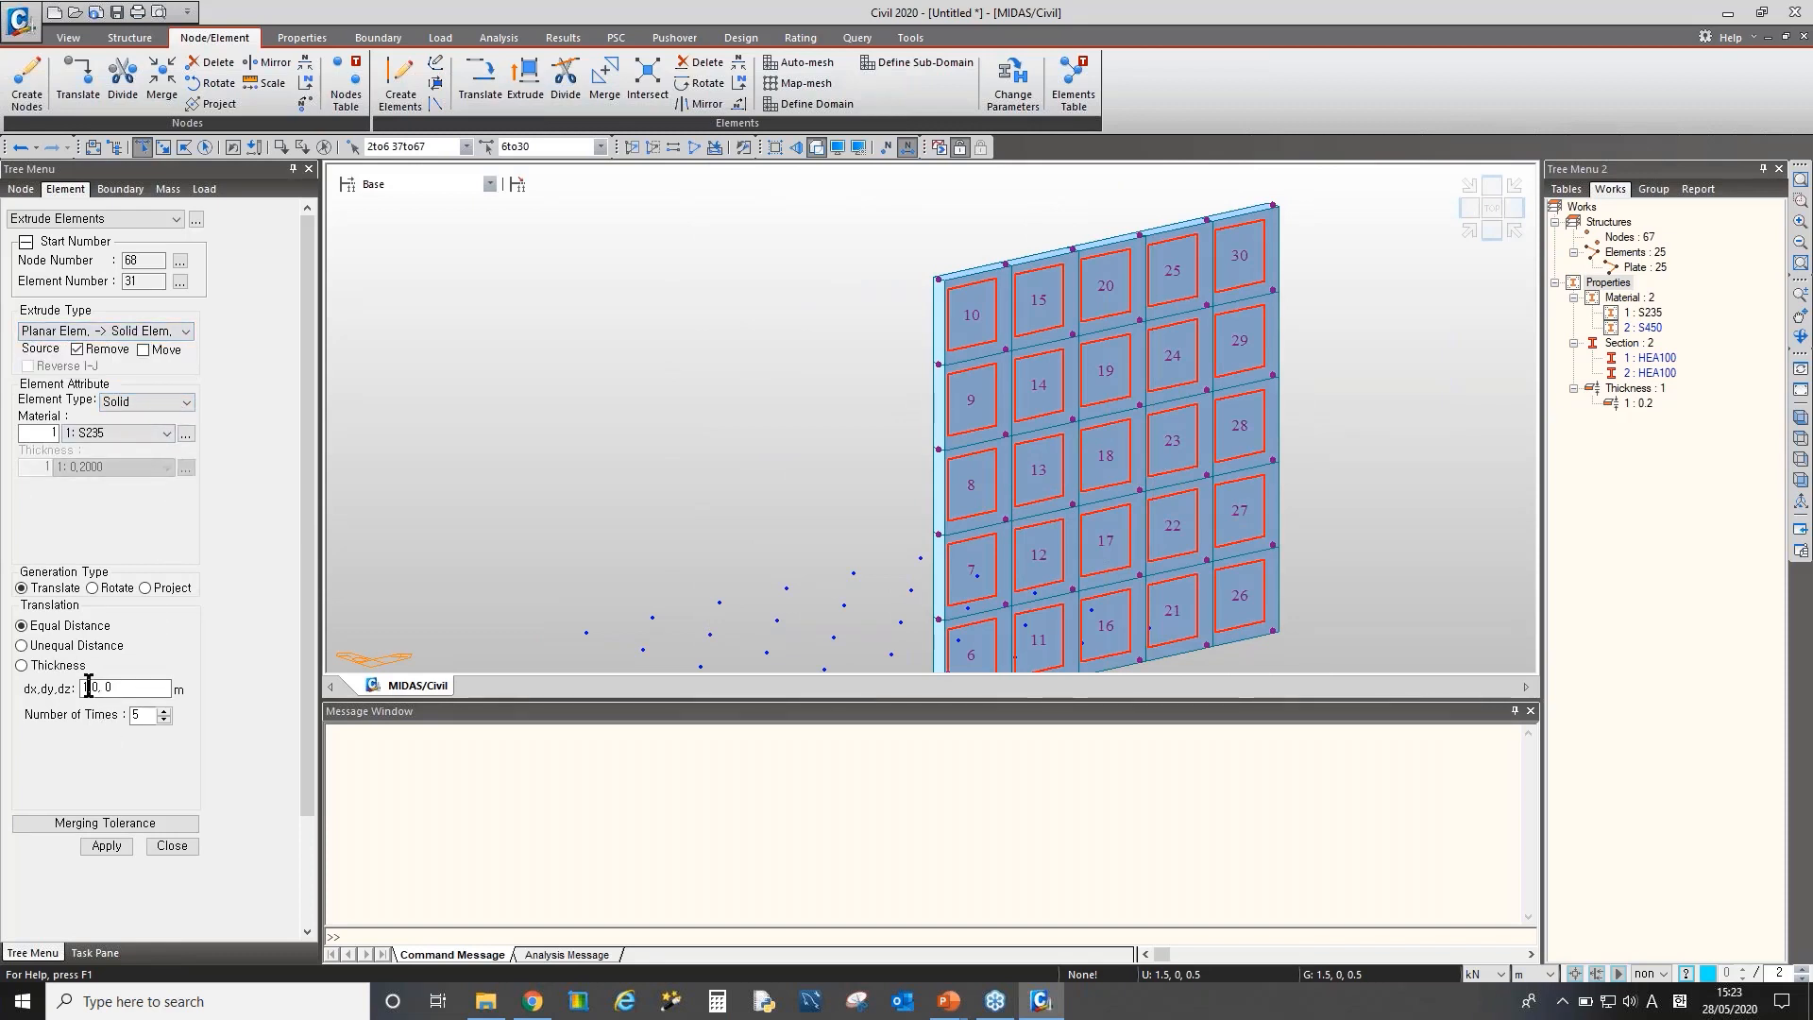
{"action": "left_click_drag", "start_coordinate": [89, 687], "coordinate": [73, 687]}
{"action": "type", "text": "0, 1"}
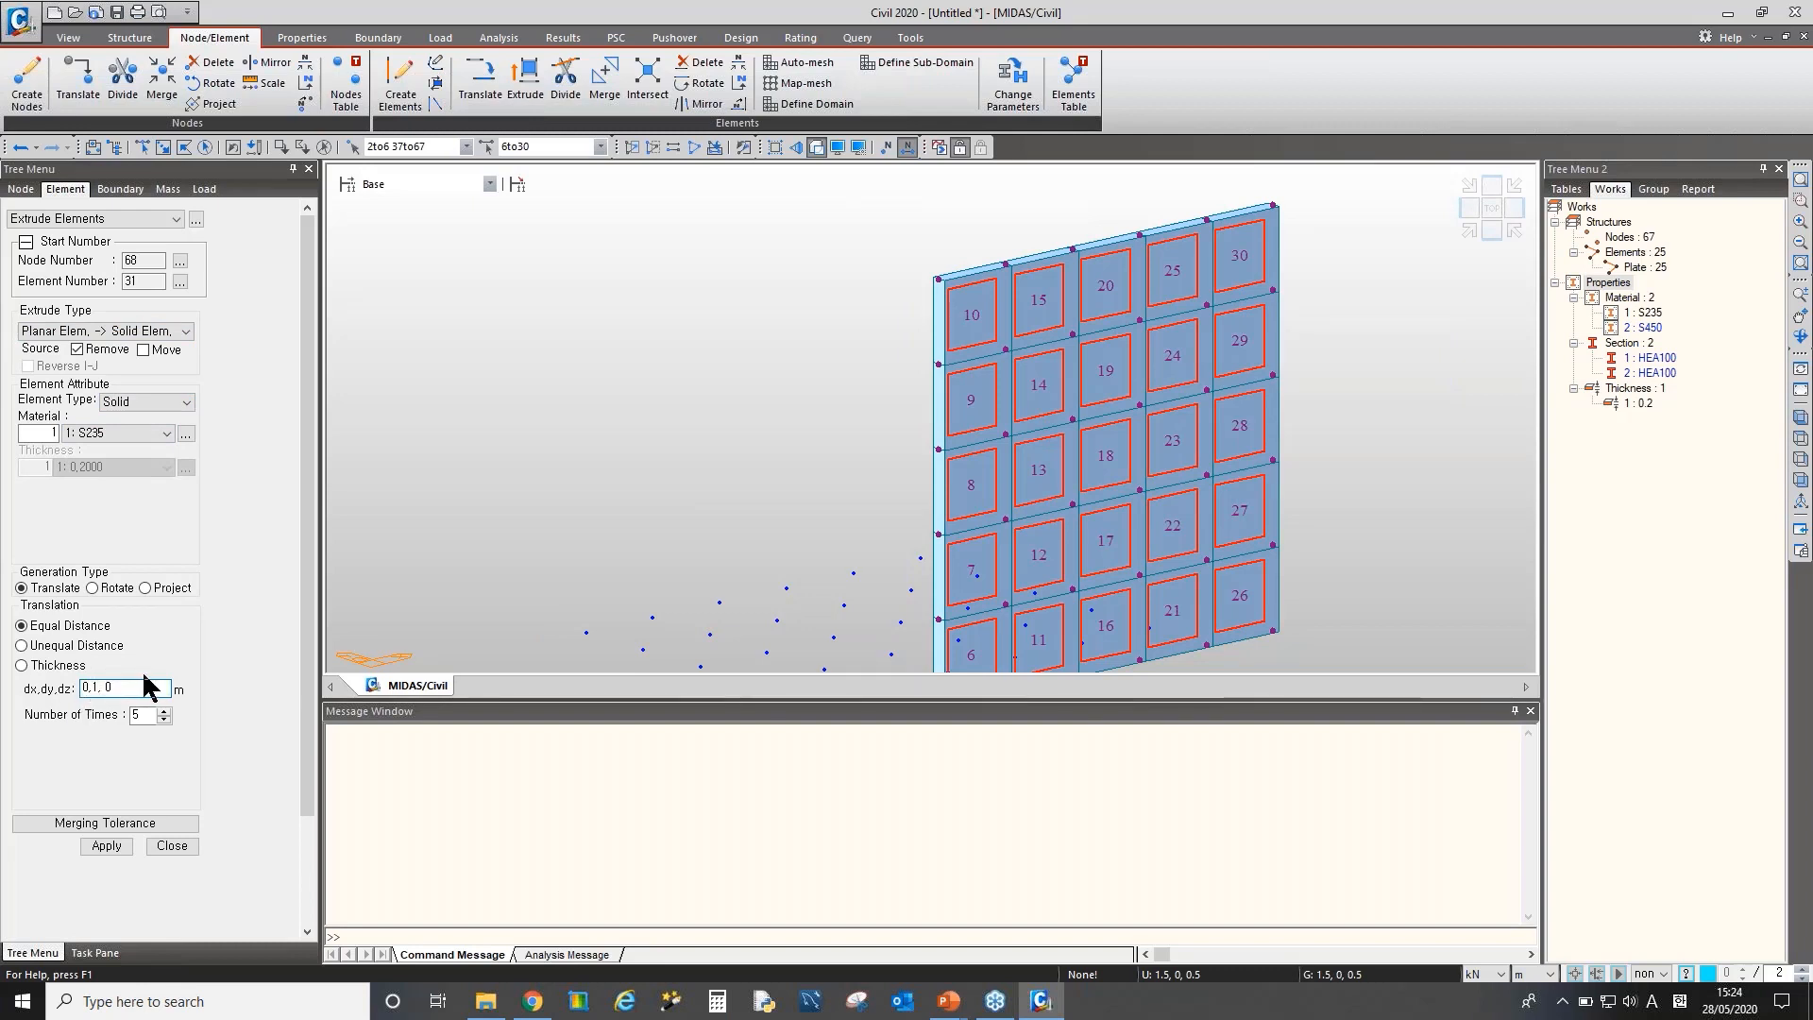
{"action": "left_click_drag", "start_coordinate": [89, 687], "coordinate": [81, 700]}
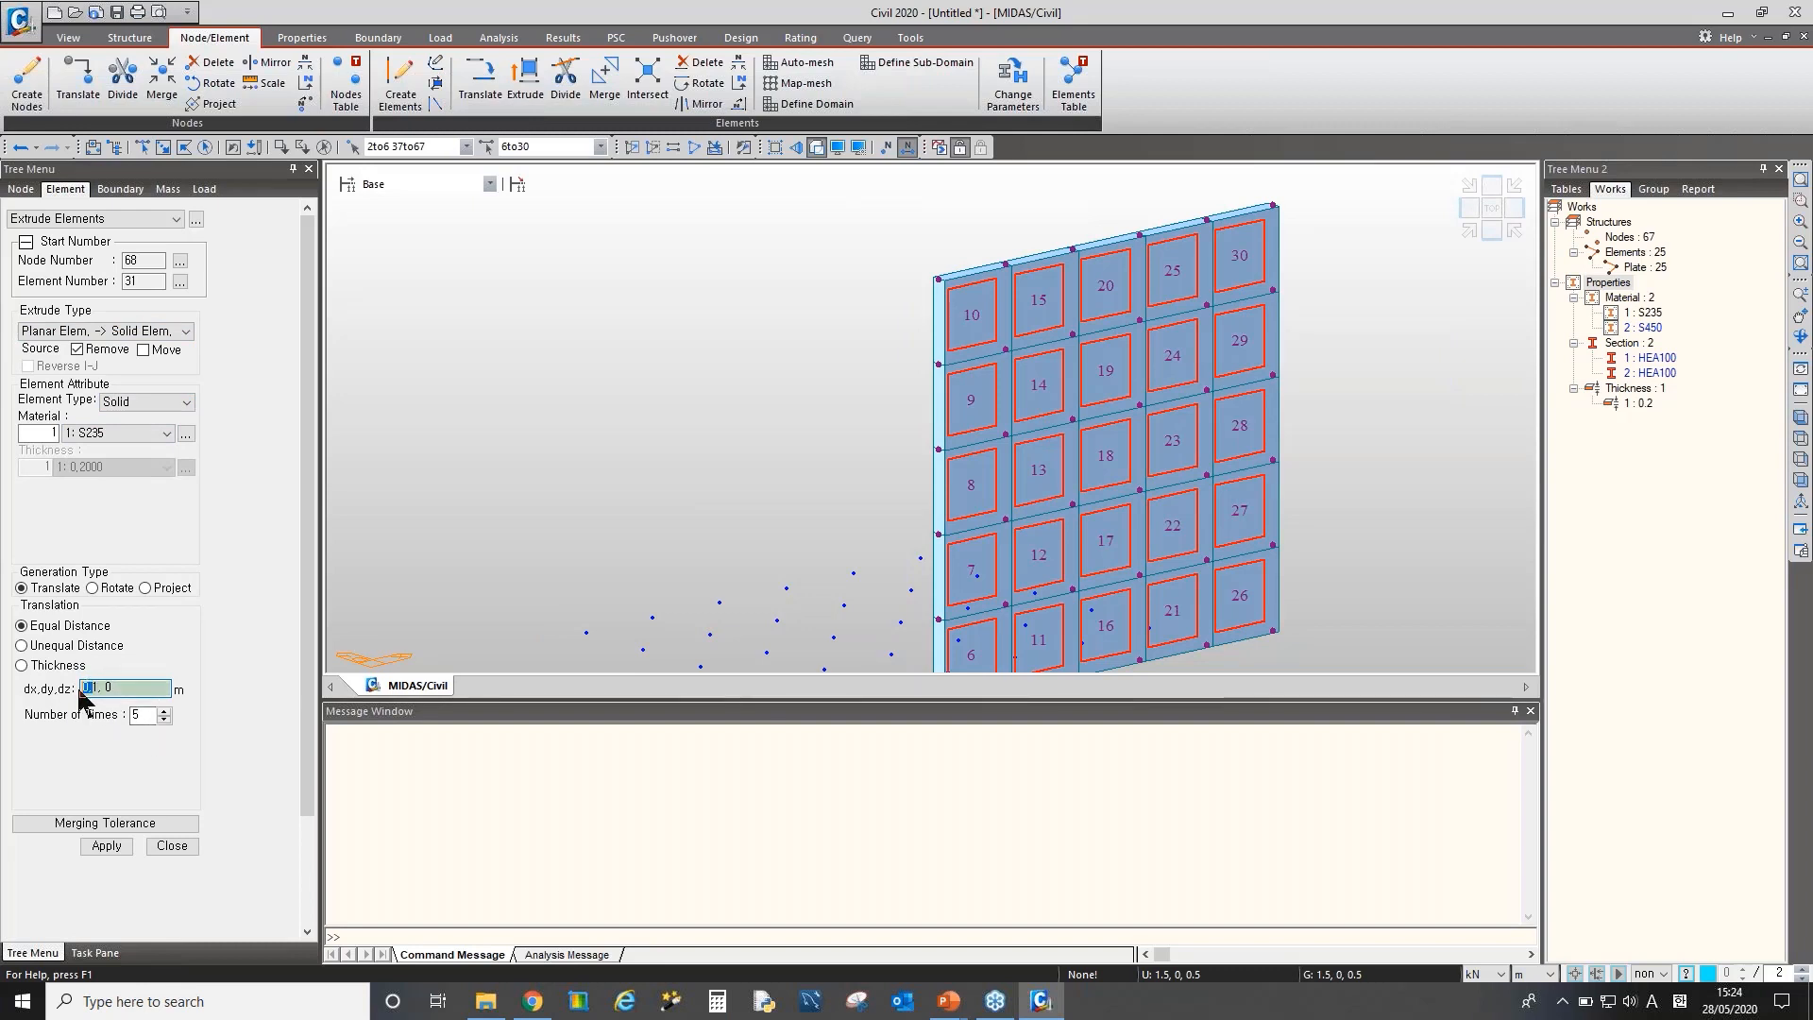
{"action": "left_click", "coordinate": [106, 846]}
{"action": "left_click", "coordinate": [120, 844]}
{"action": "middle_click_drag", "start_coordinate": [806, 505], "coordinate": [864, 536], "text": "ctrl"}
{"action": "scroll", "coordinate": [864, 537], "scroll_direction": "down", "scroll_amount": 2}
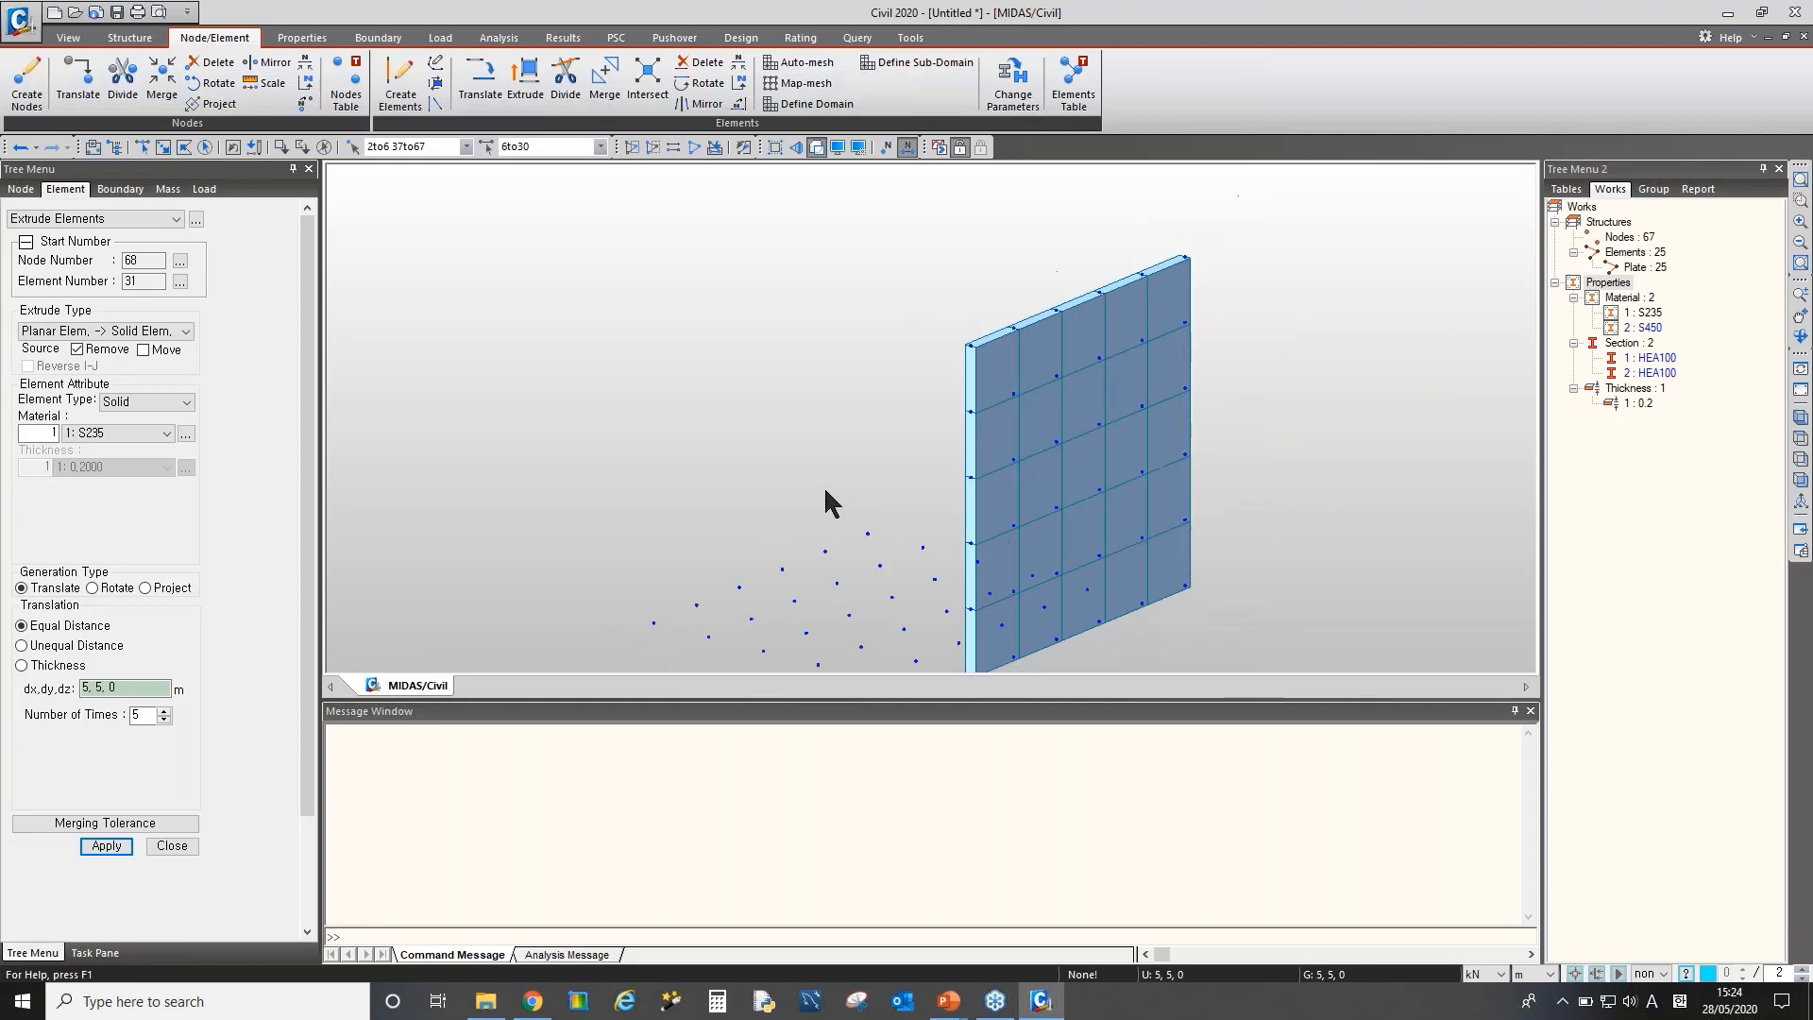
Reselect all plate elements and extrude them into S235 solid elements by 0, 1, 0 m, repeated 5 times
{"action": "left_click", "coordinate": [1639, 267]}
{"action": "left_click", "coordinate": [102, 846]}
{"action": "double_click", "coordinate": [98, 686]}
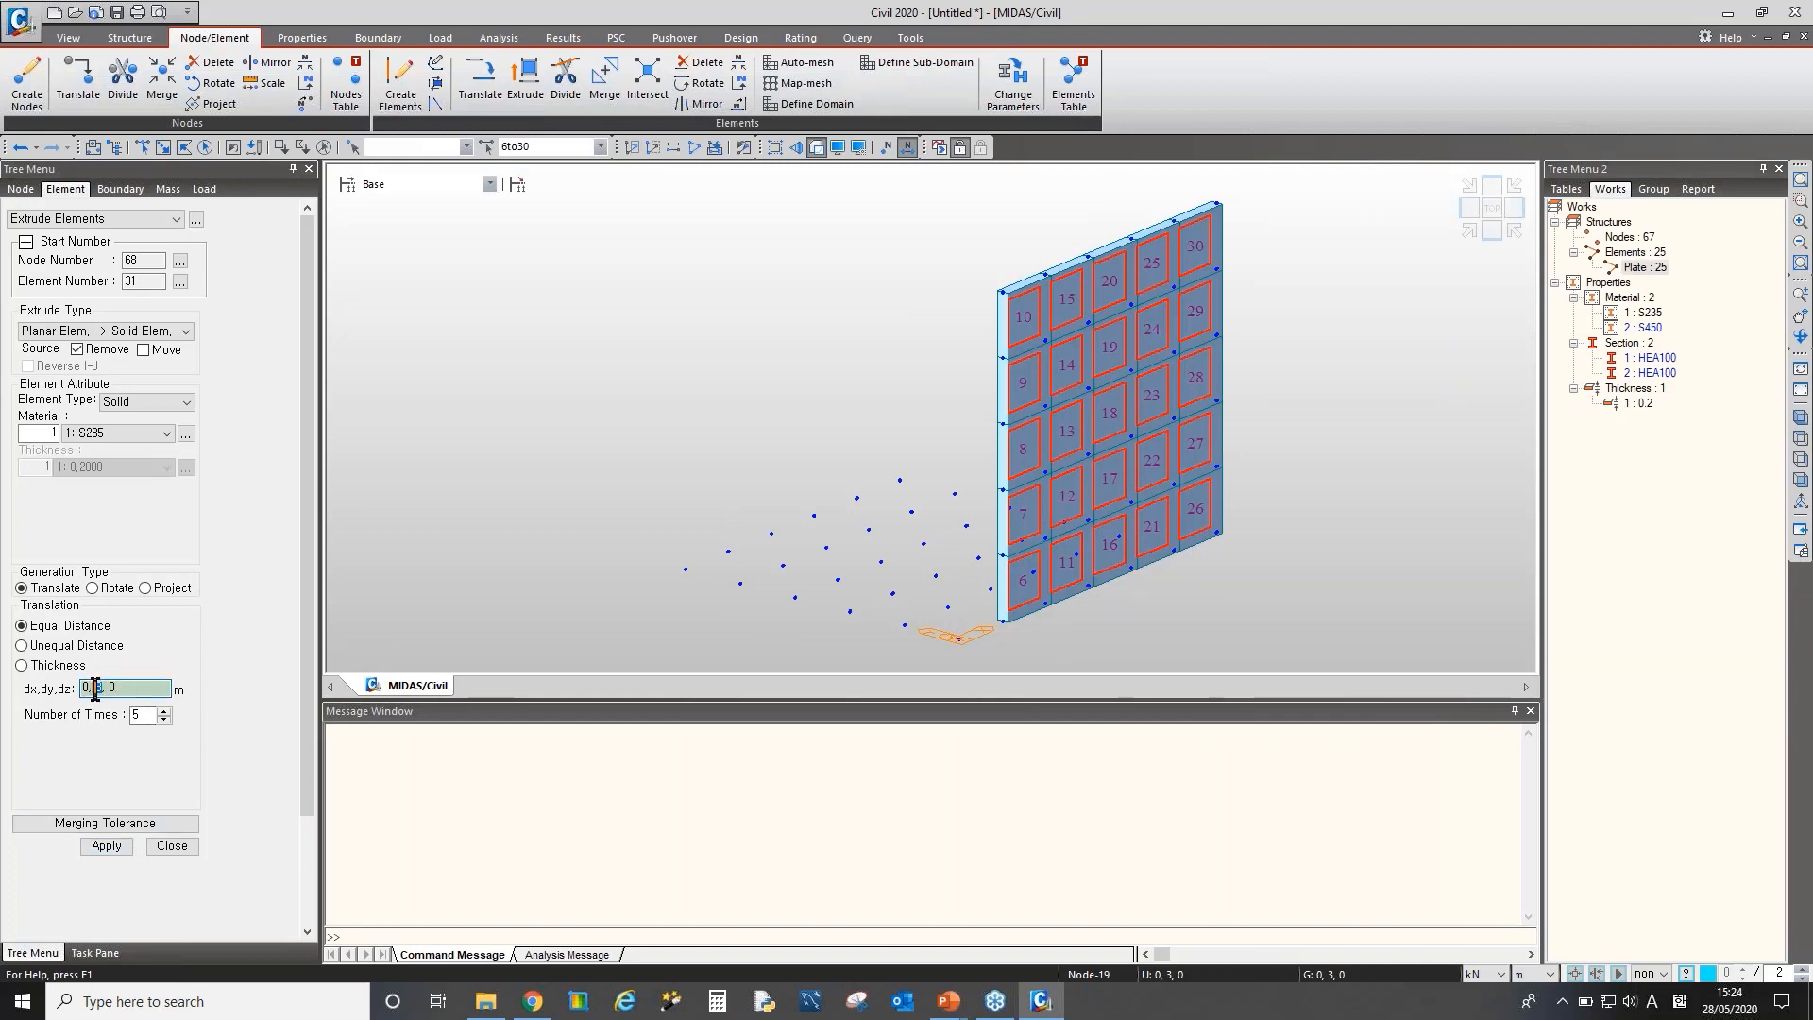
{"action": "type", "text": "1"}
{"action": "left_click", "coordinate": [113, 846]}
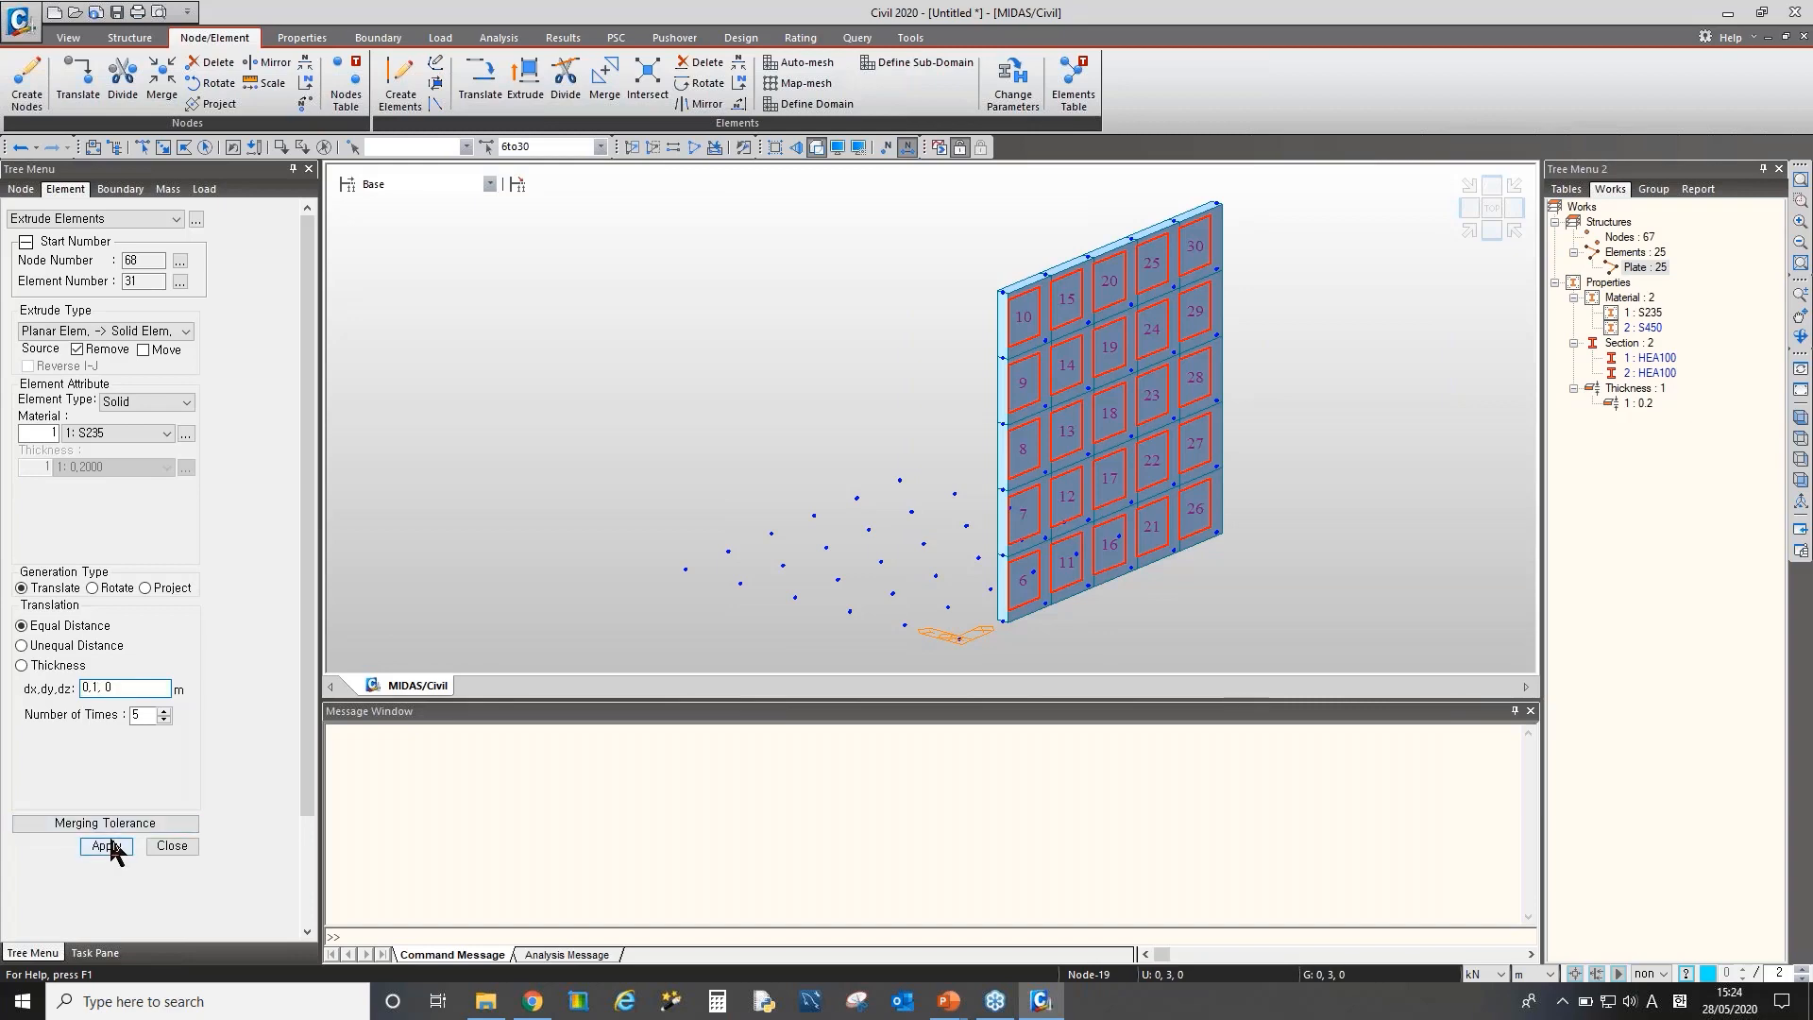
{"action": "left_click", "coordinate": [112, 841]}
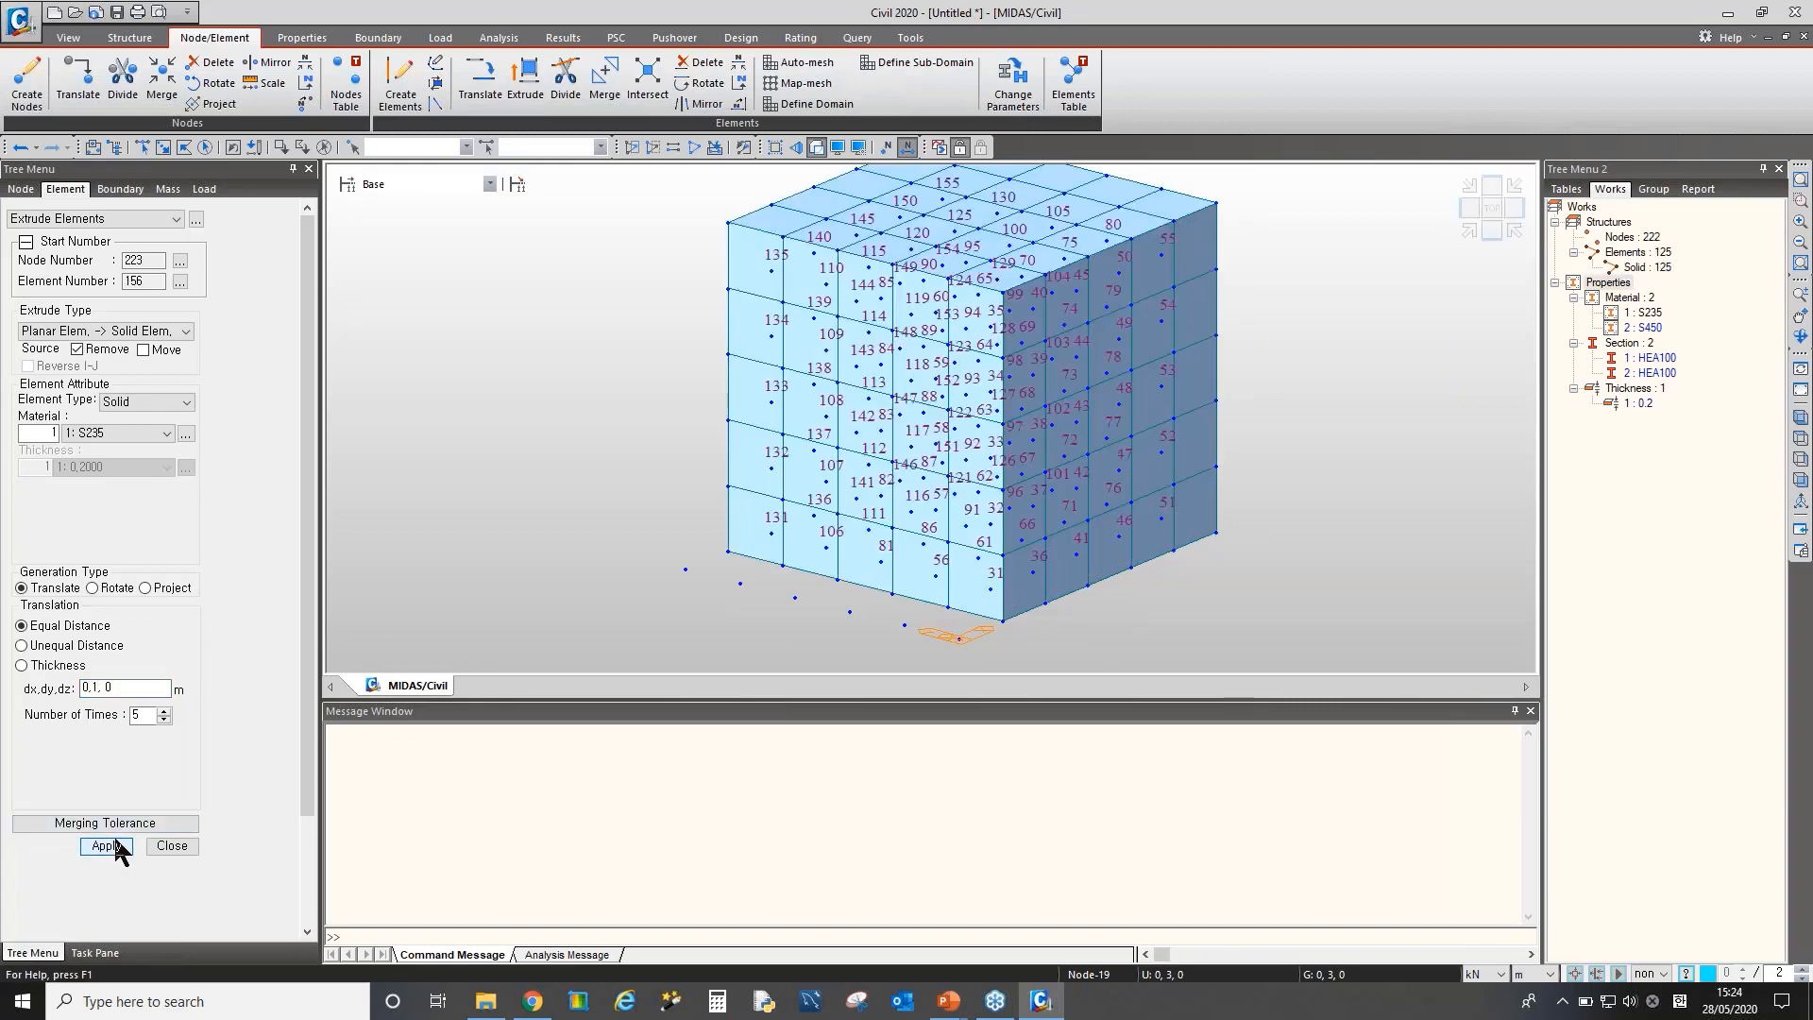
Hide the element numbers and undo the extrusion of the plates into solid elements
{"action": "middle_click_drag", "start_coordinate": [1039, 498], "coordinate": [1033, 505], "text": "ctrl"}
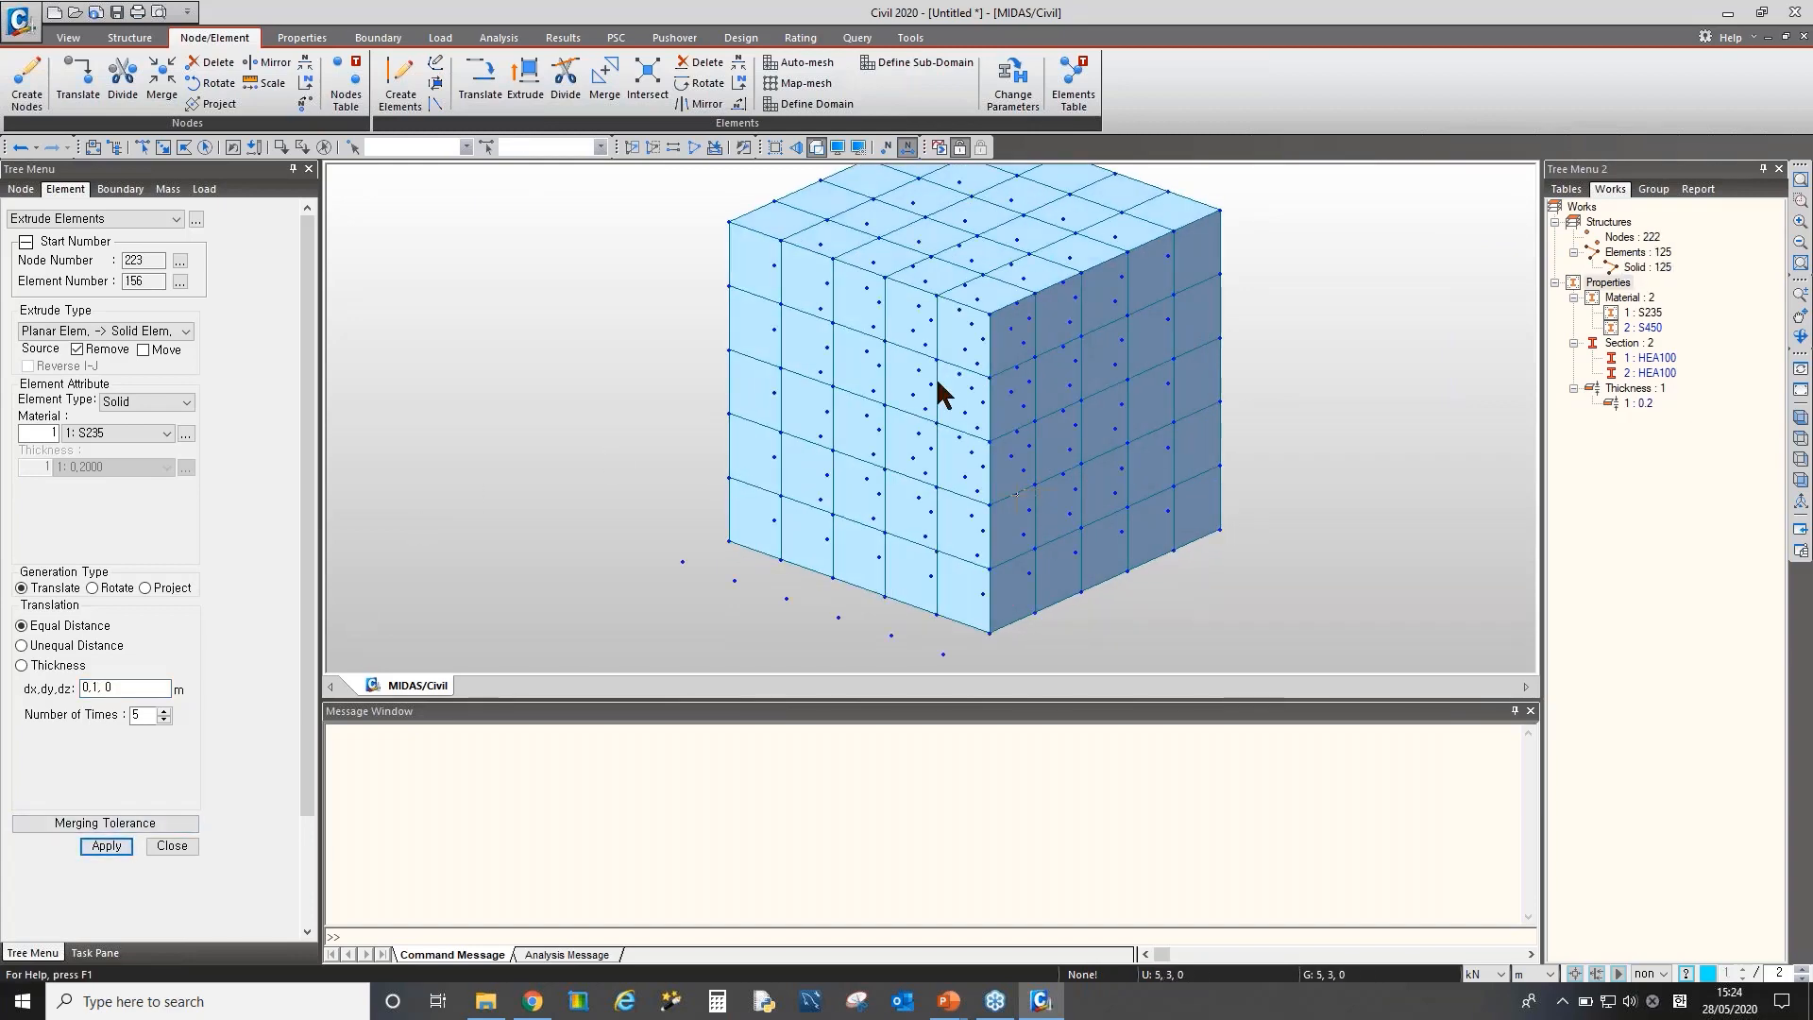
{"action": "left_click", "coordinate": [907, 148]}
{"action": "middle_click_drag", "start_coordinate": [939, 494], "coordinate": [875, 453], "text": "ctrl"}
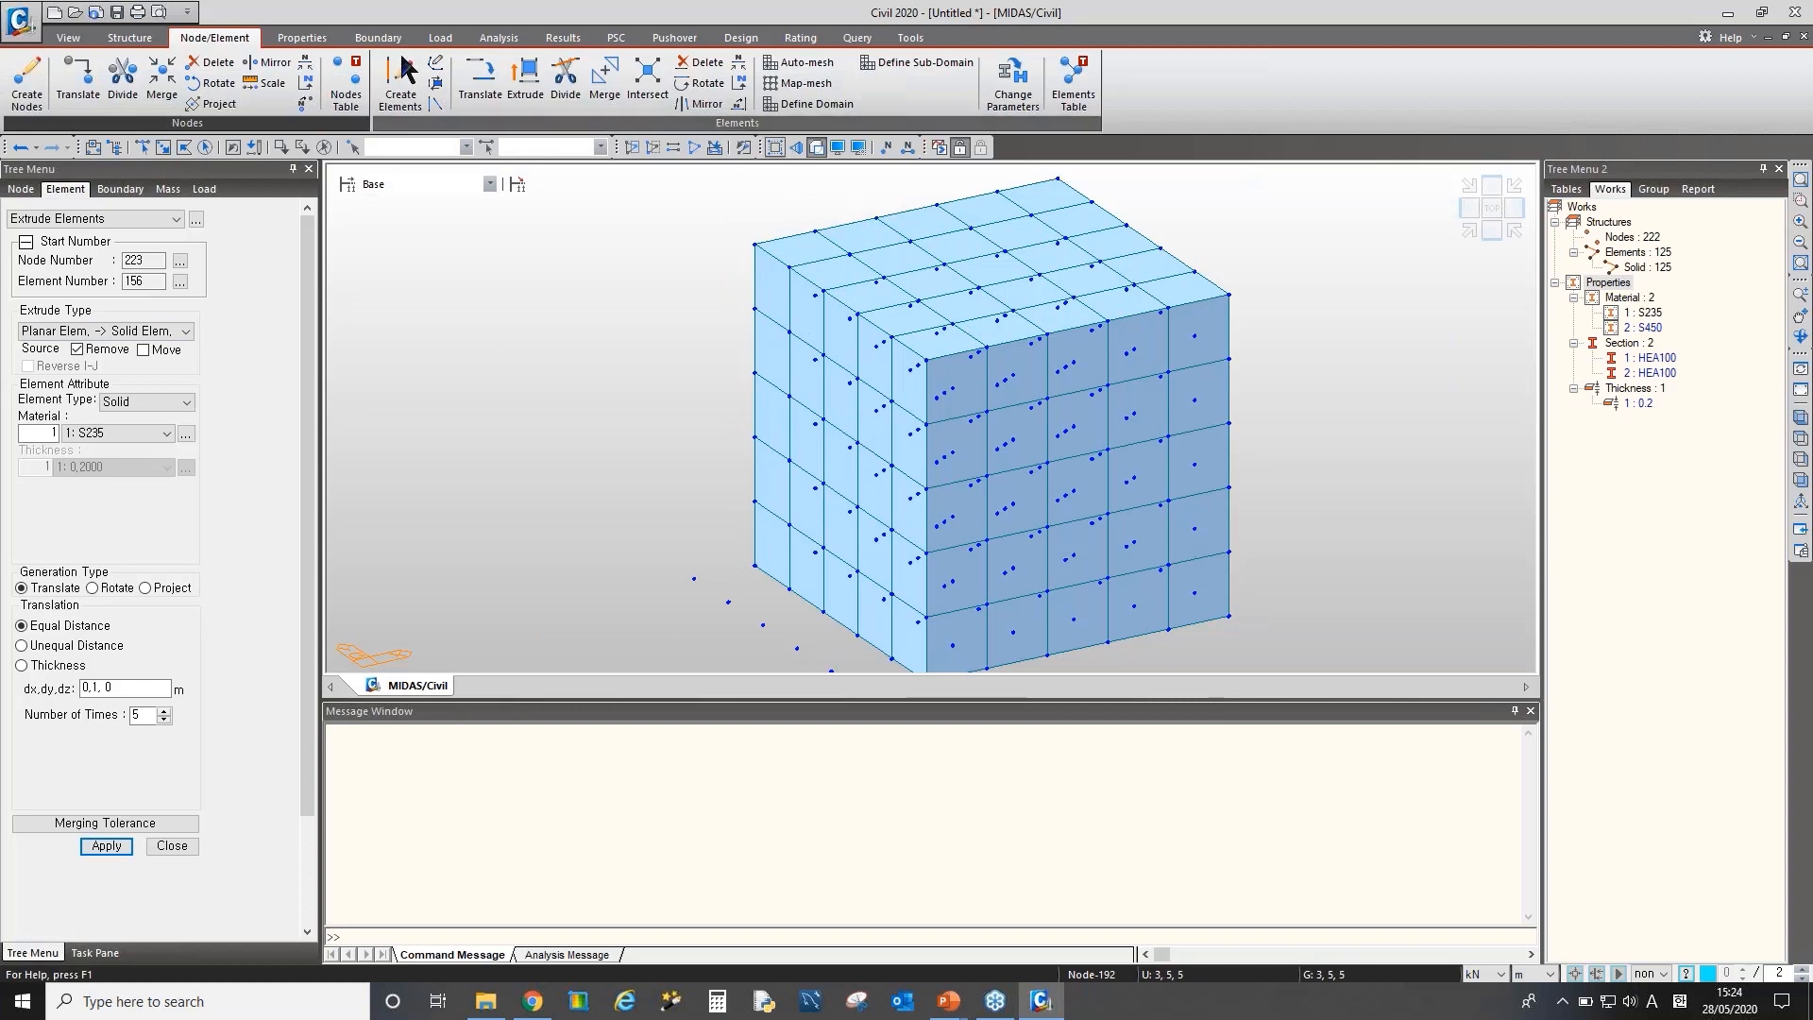
{"action": "left_click", "coordinate": [21, 147]}
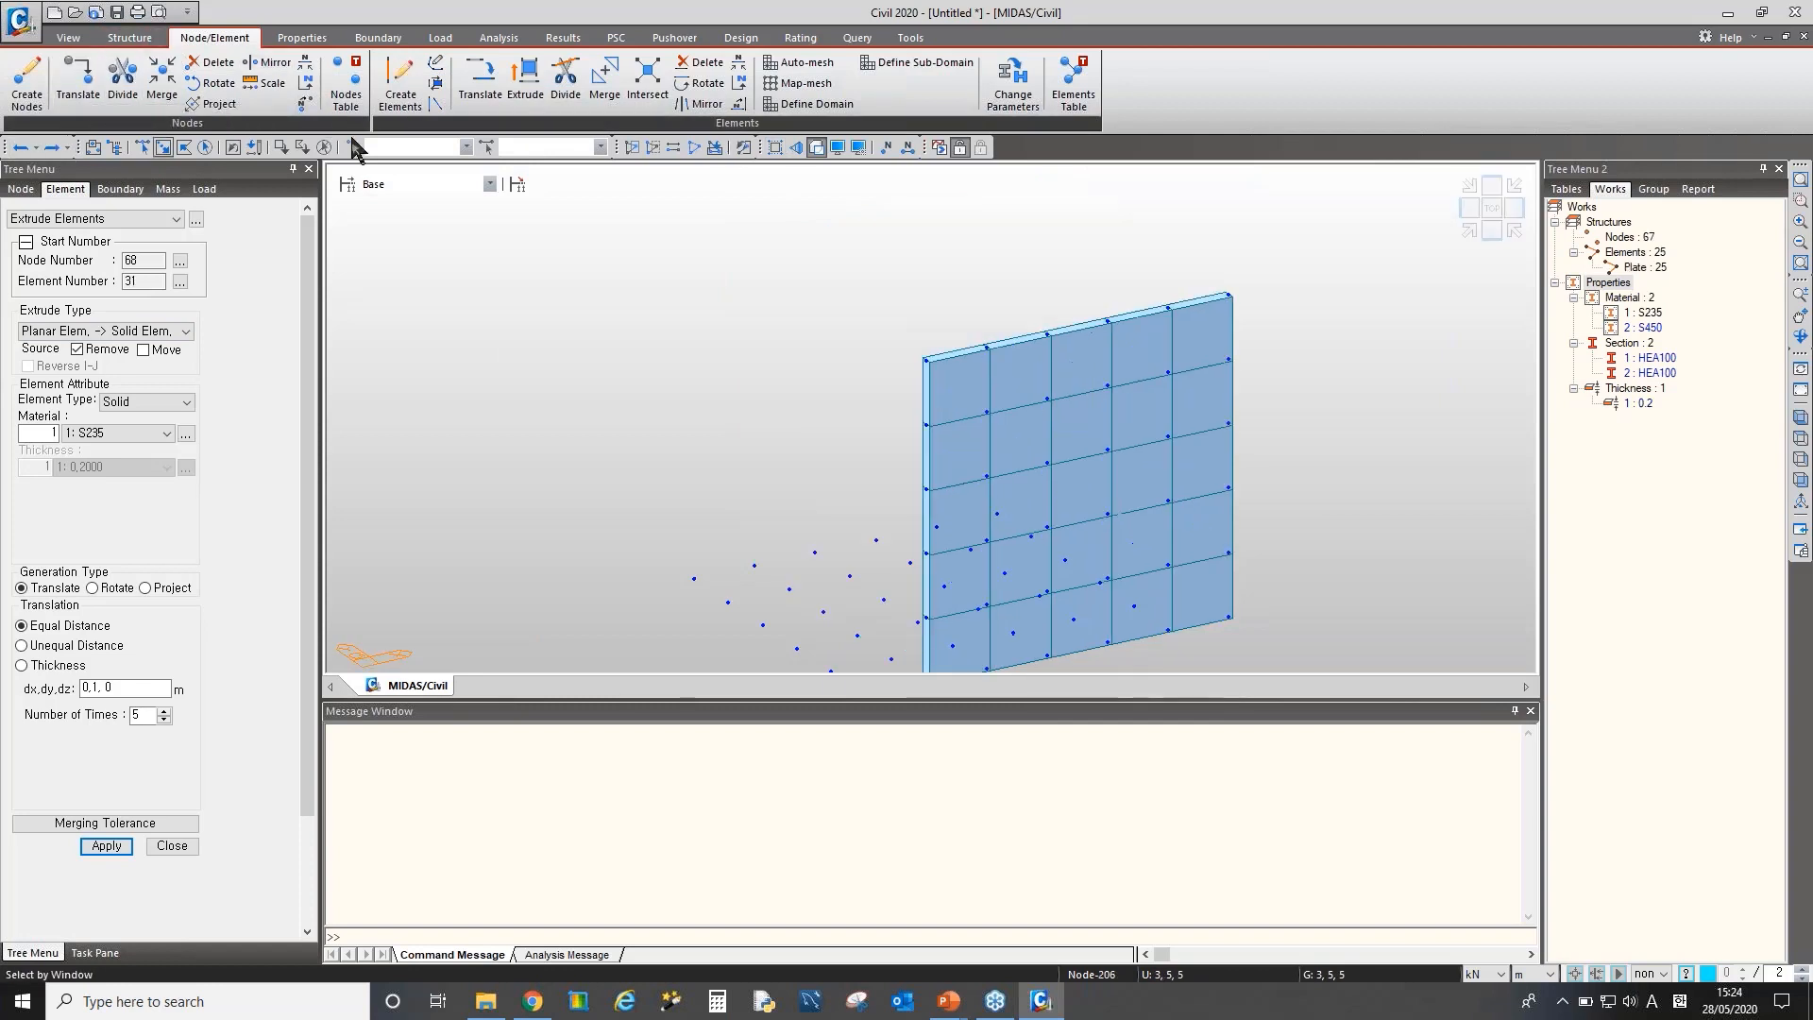
Display the point grid in the model's XY plane
{"action": "left_click", "coordinate": [69, 38]}
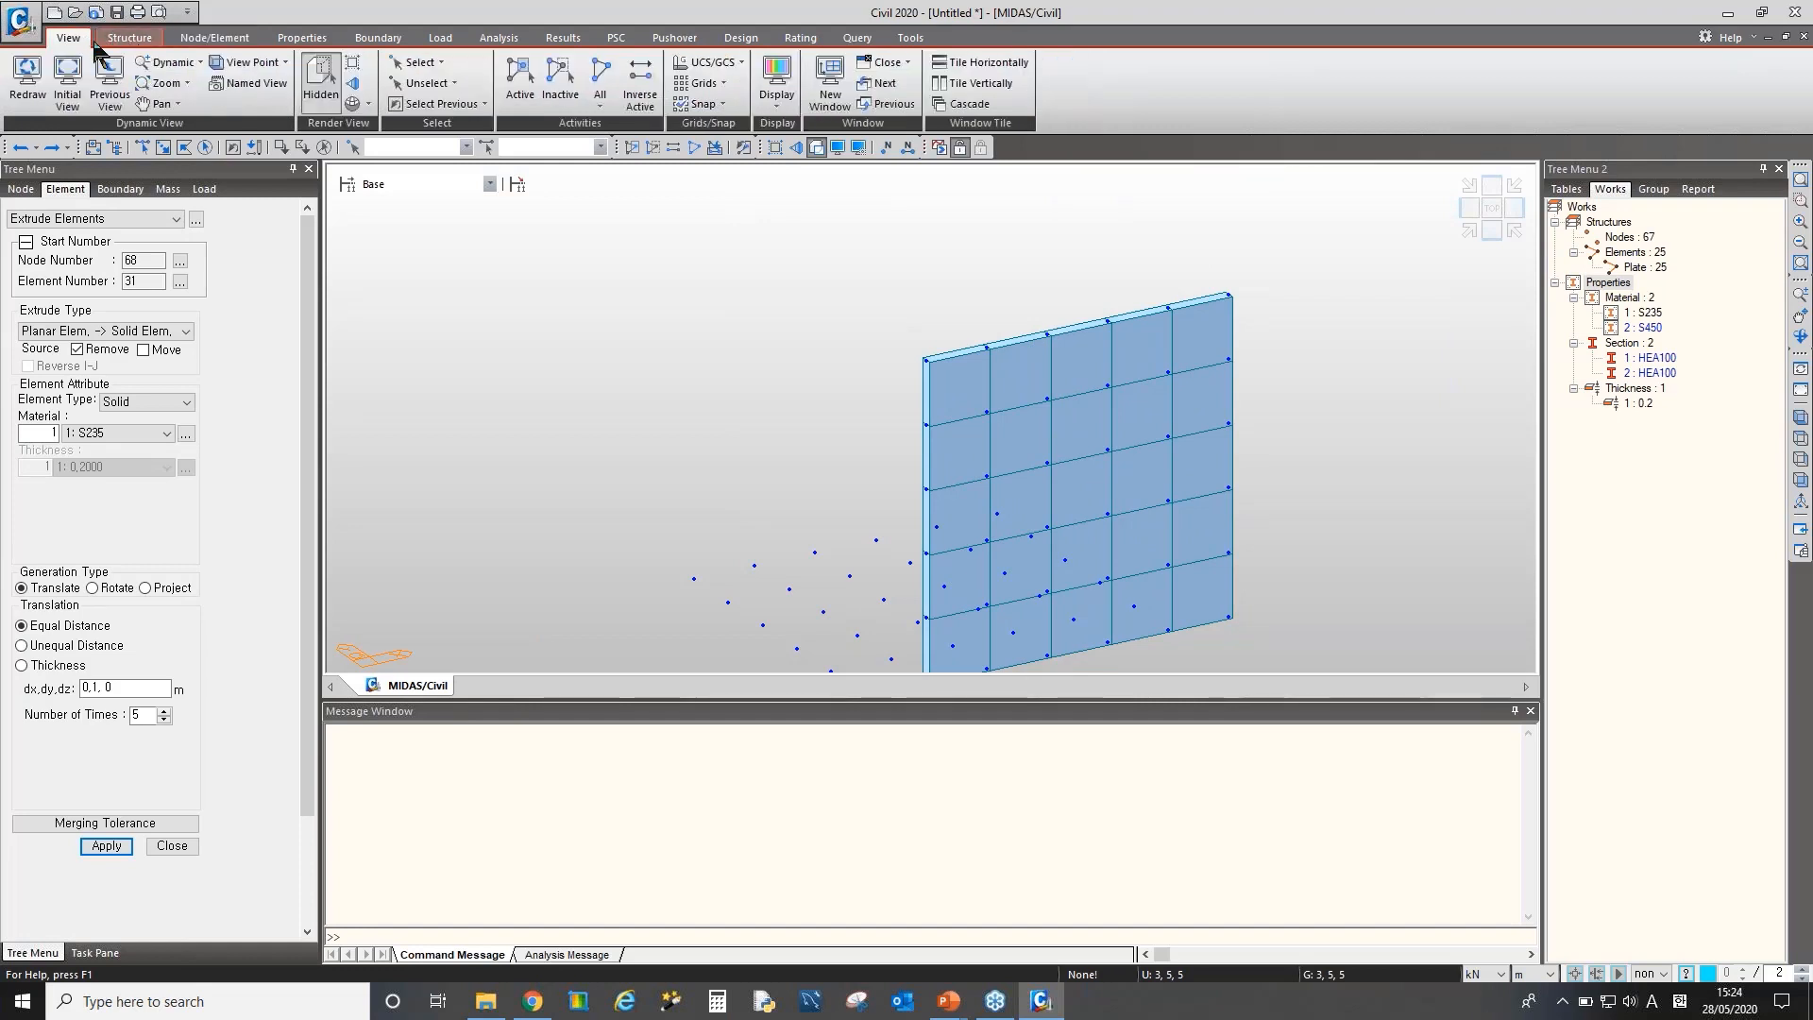
{"action": "left_click", "coordinate": [704, 83]}
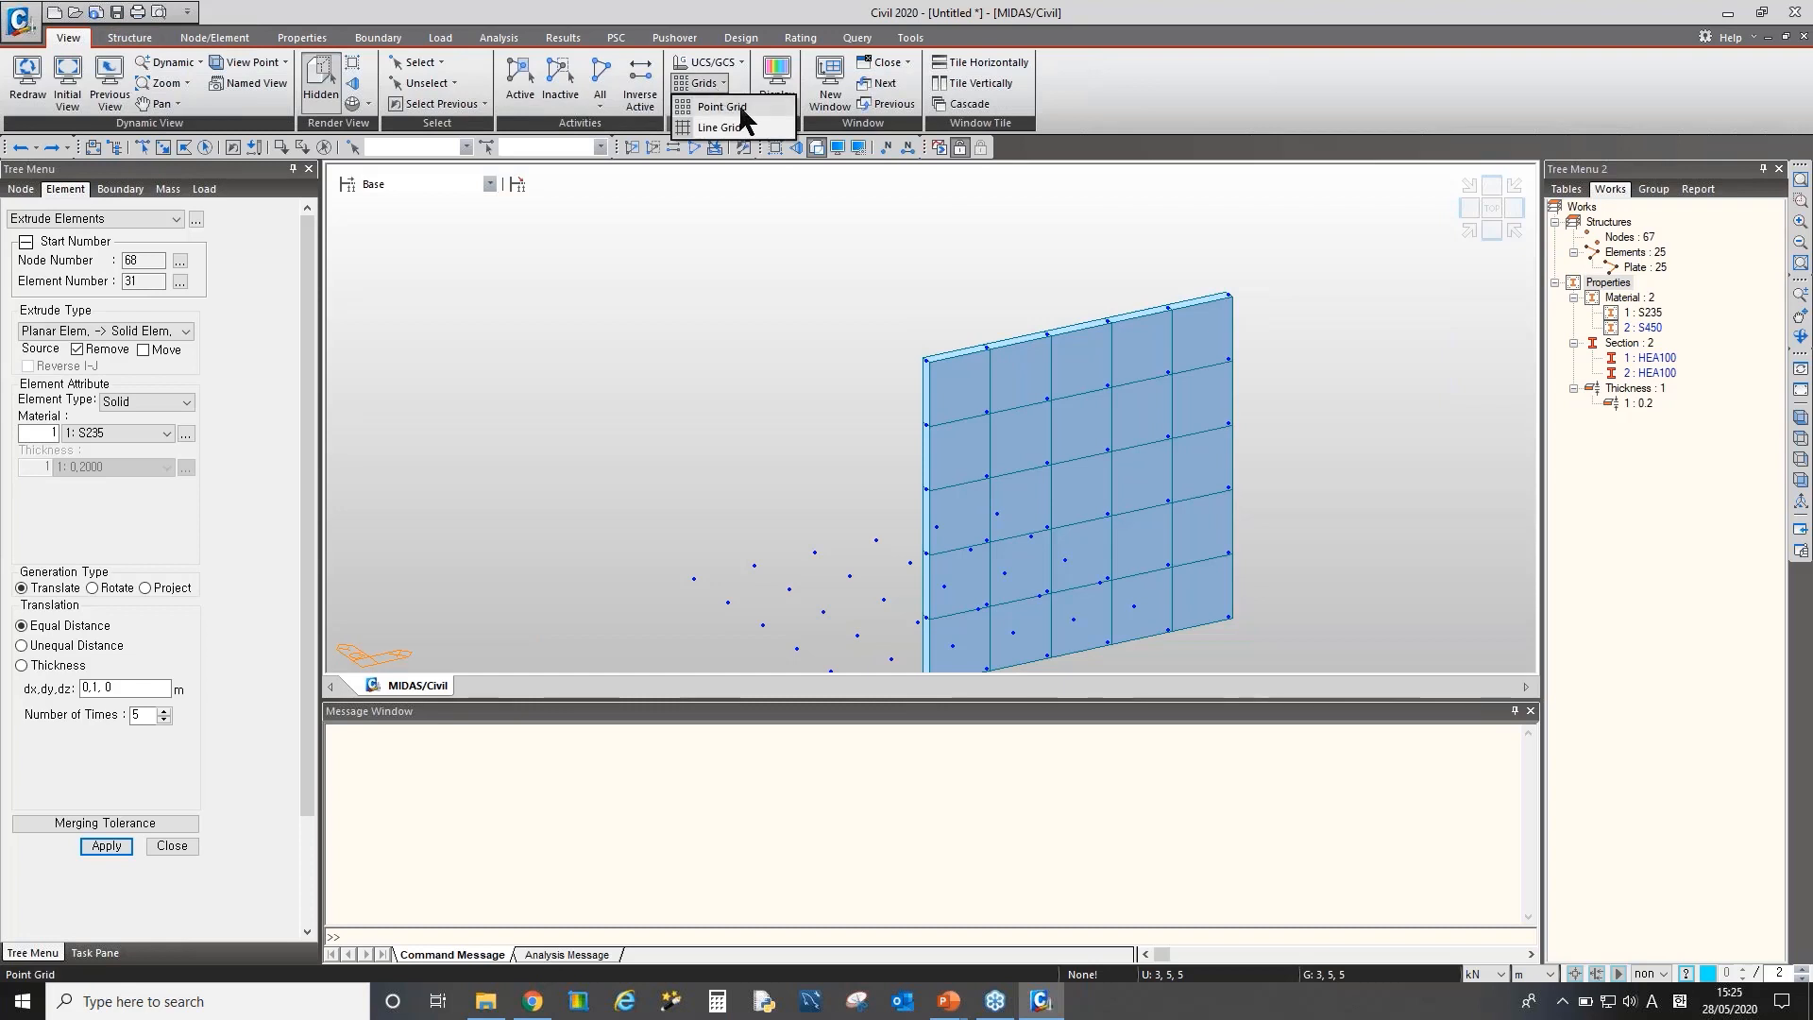
{"action": "left_click", "coordinate": [723, 107]}
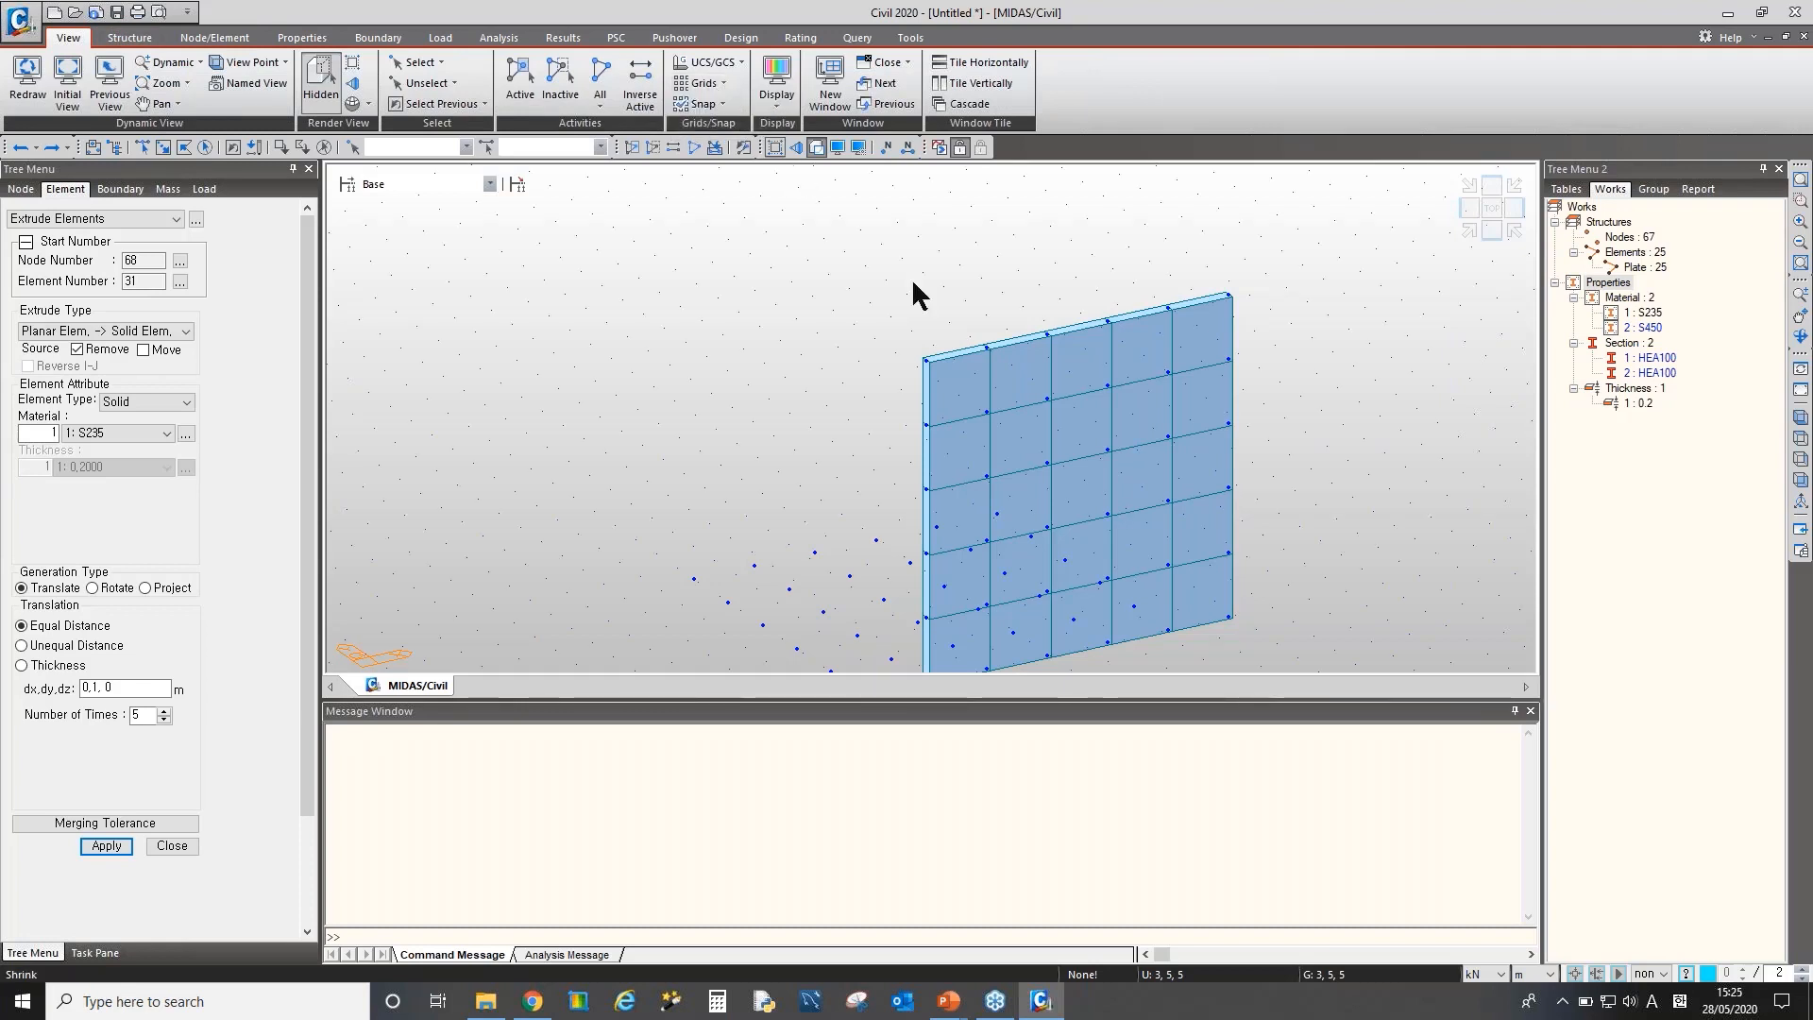
{"action": "left_click", "coordinate": [1501, 208]}
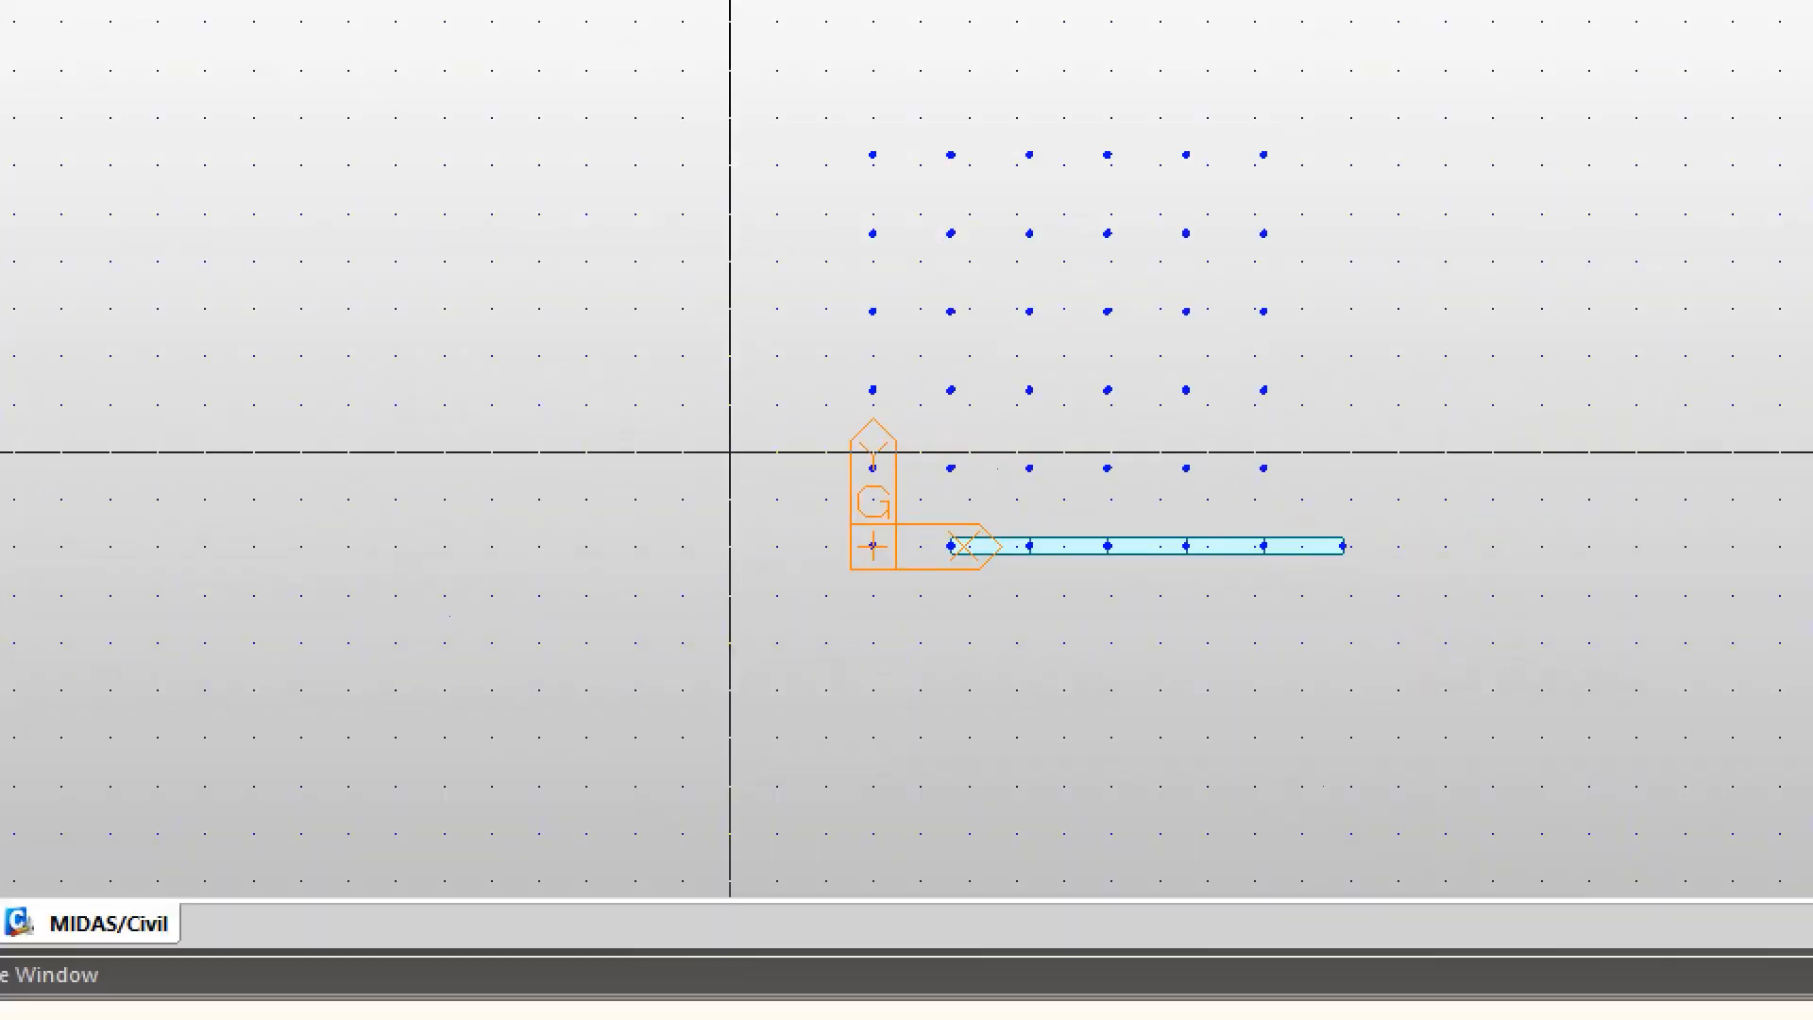
{"action": "mouse_move", "coordinate": [330, 375]}
{"action": "left_mouse_down"}
{"action": "mouse_move", "coordinate": [708, 433]}
{"action": "mouse_move", "coordinate": [495, 446]}
{"action": "left_mouse_up"}
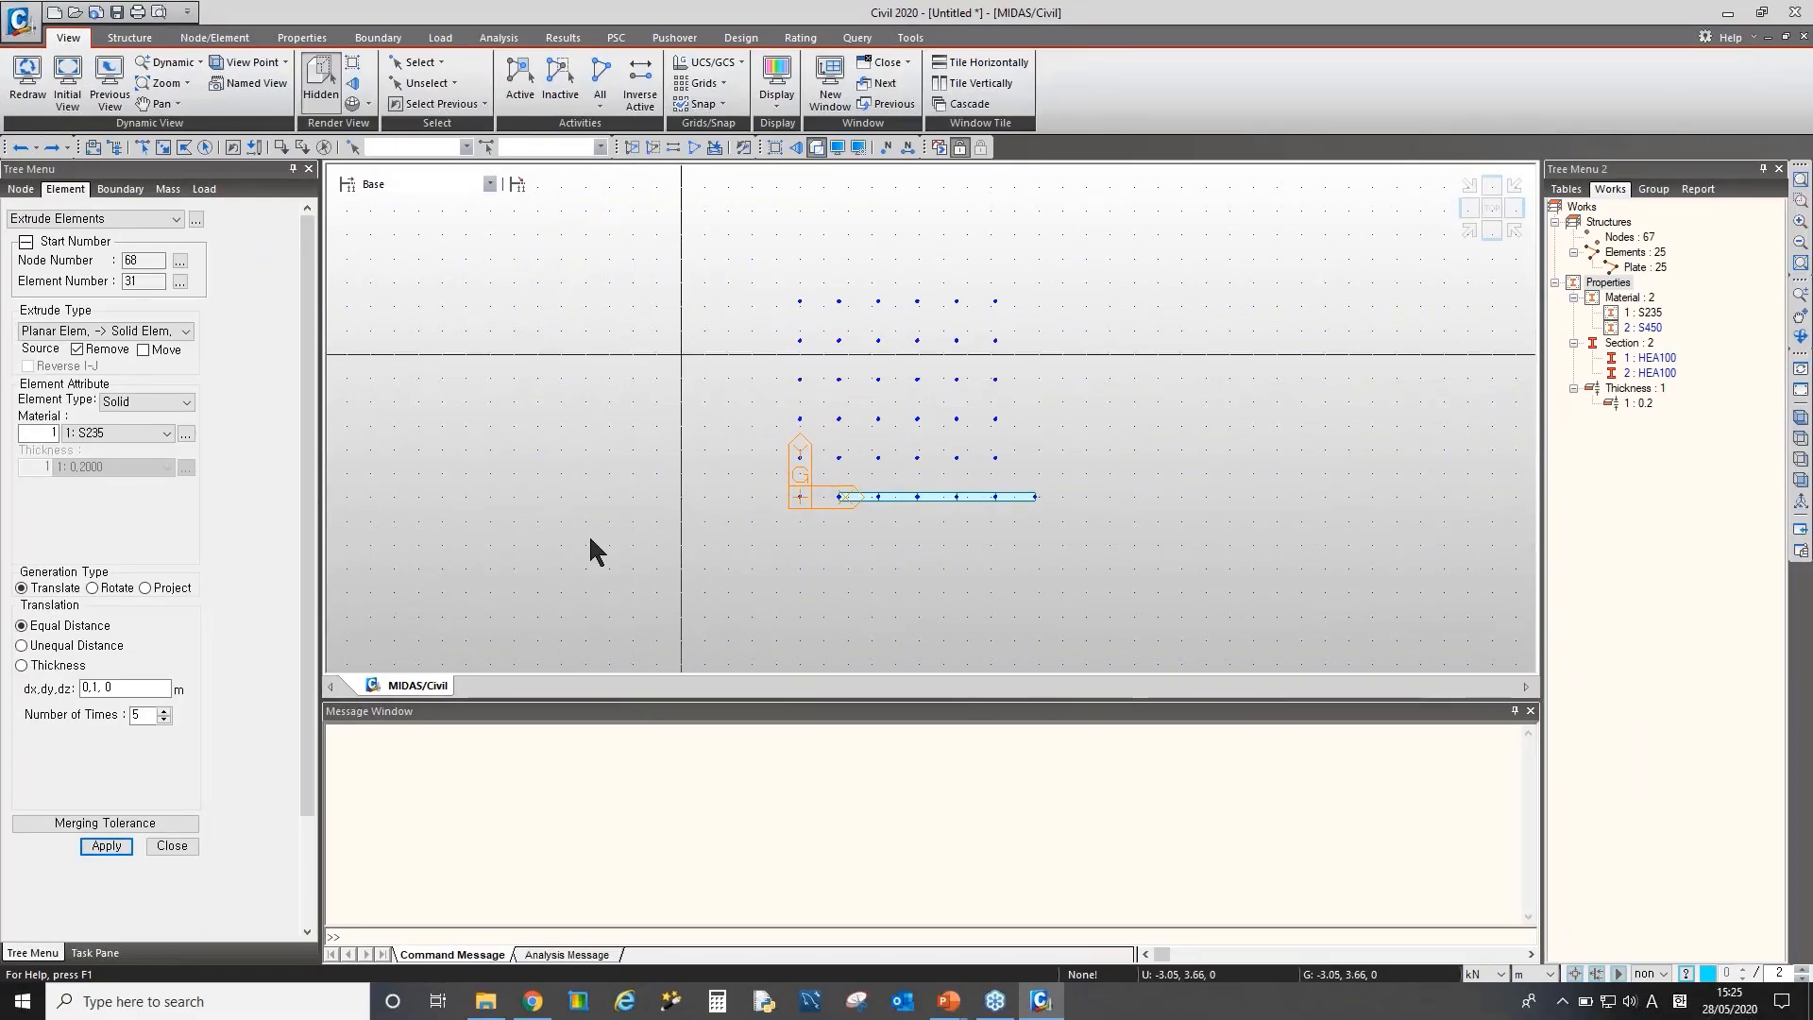
Create three S235 HEA100 beams between point-grid positions on the negative X side of the origin, with one crossing the other two
{"action": "left_click", "coordinate": [241, 39]}
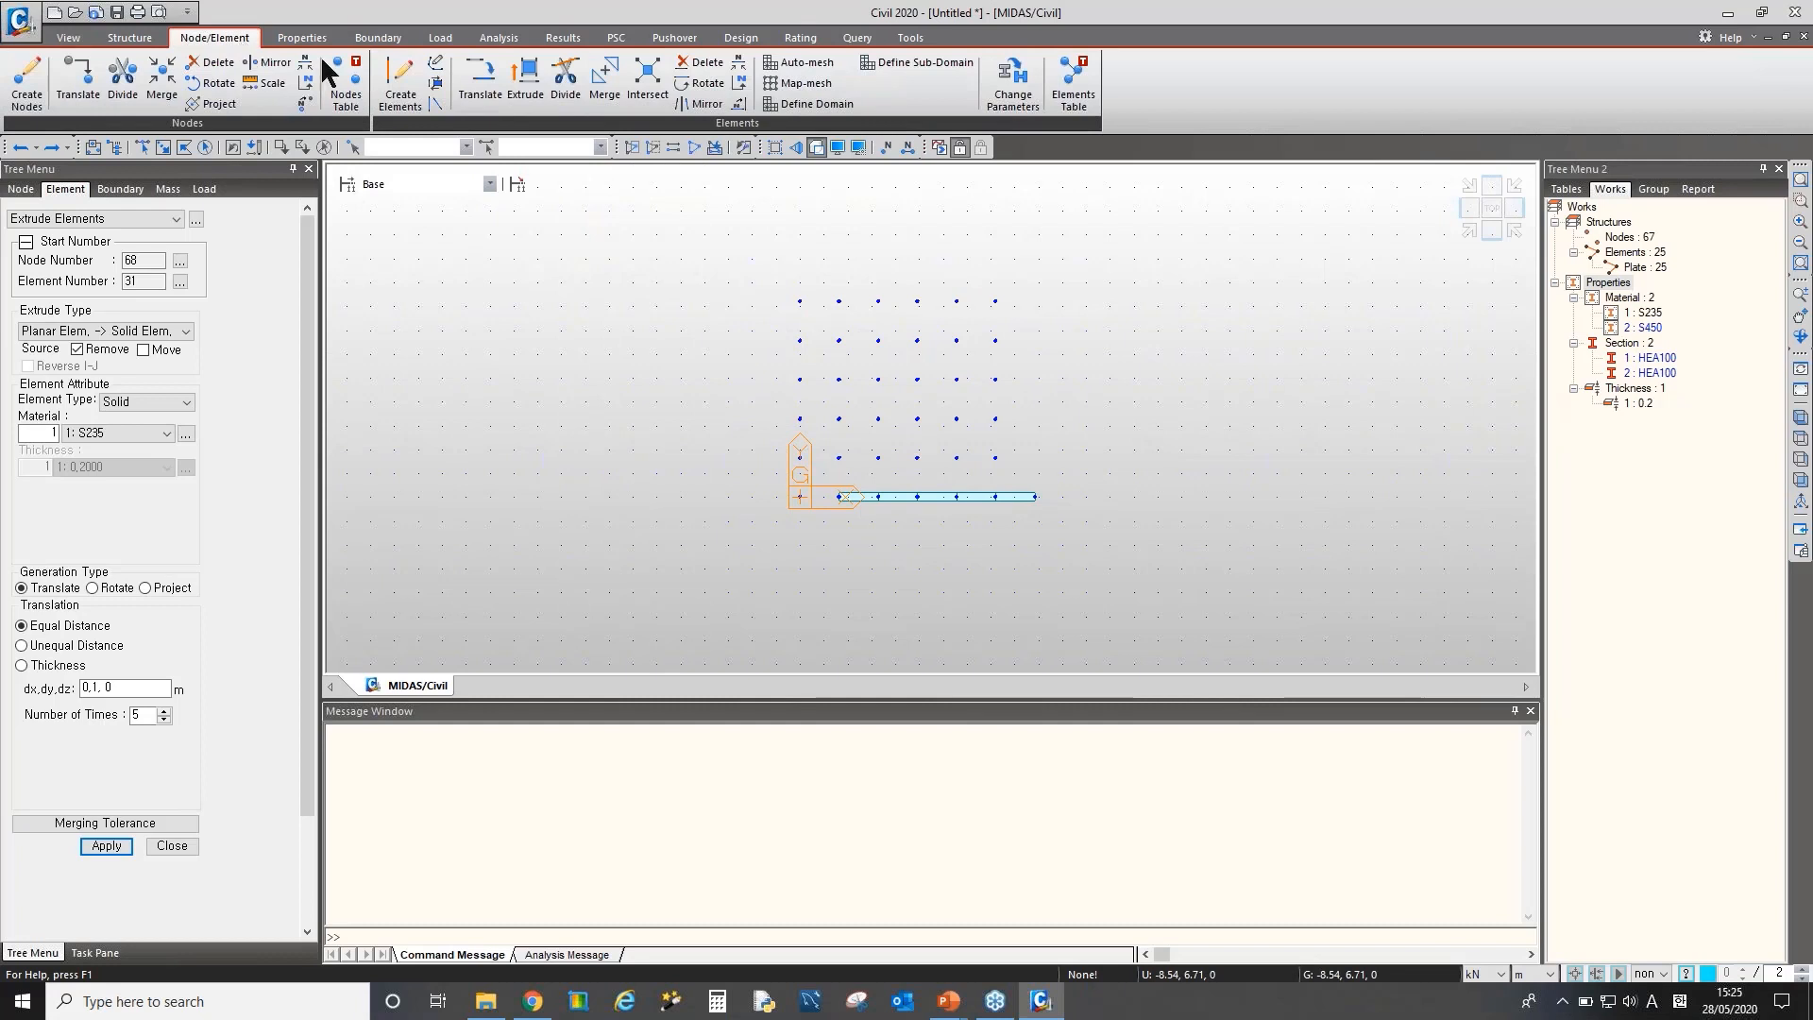
{"action": "left_click", "coordinate": [409, 93]}
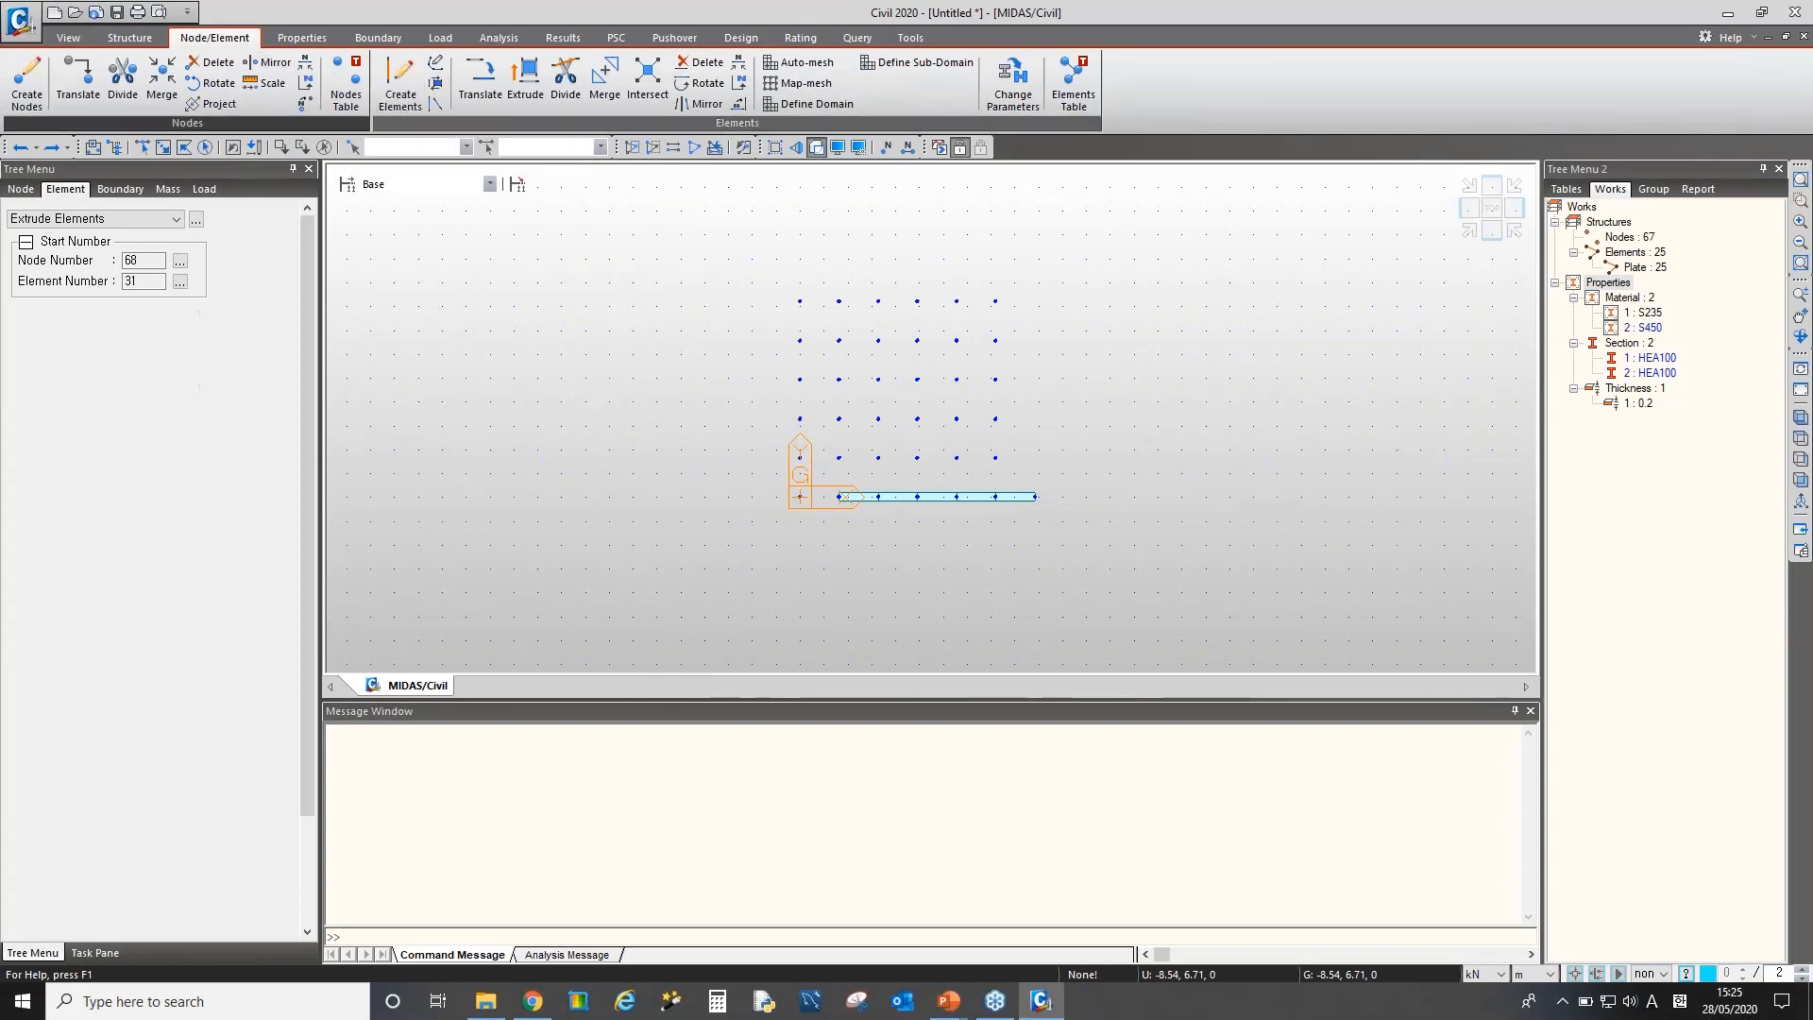
{"action": "left_click", "coordinate": [466, 520]}
{"action": "left_click", "coordinate": [537, 282]}
{"action": "left_click", "coordinate": [538, 567]}
{"action": "left_click", "coordinate": [633, 330]}
{"action": "left_click", "coordinate": [656, 616]}
{"action": "left_click", "coordinate": [466, 377]}
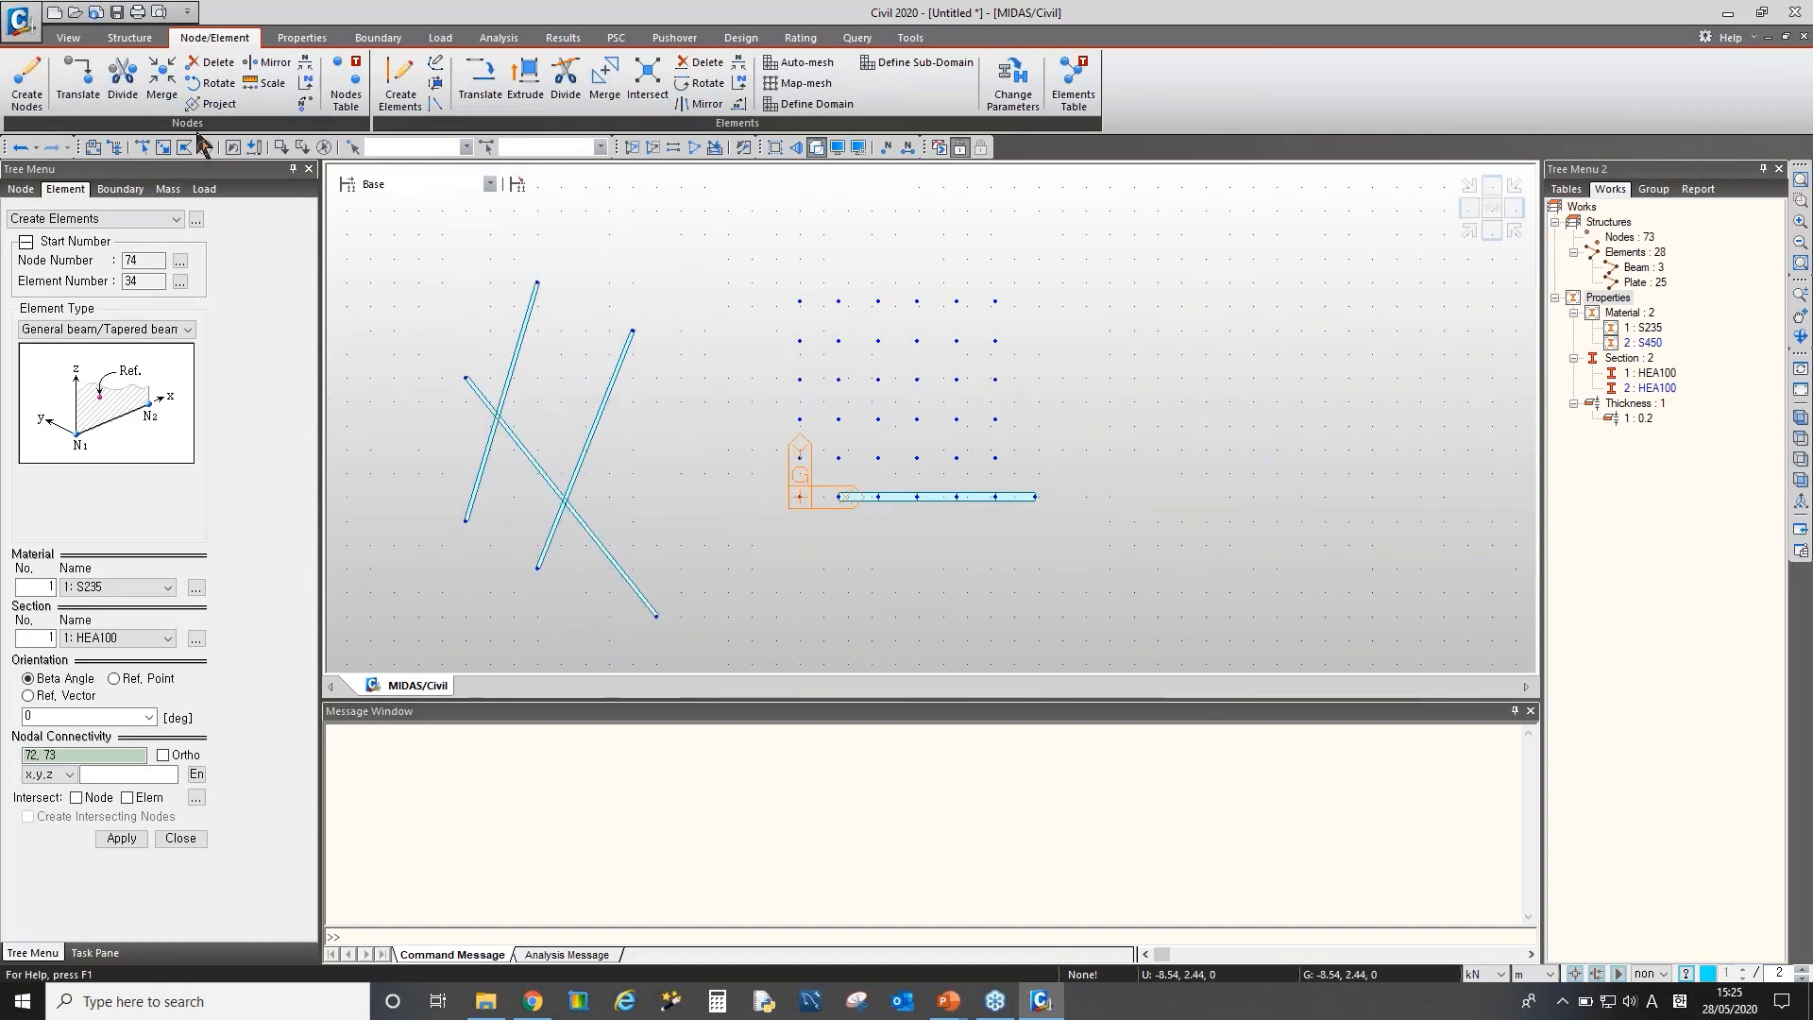
Set the point grid spacing to 2, 2 m in the X and Y directions
{"action": "left_click", "coordinate": [146, 43]}
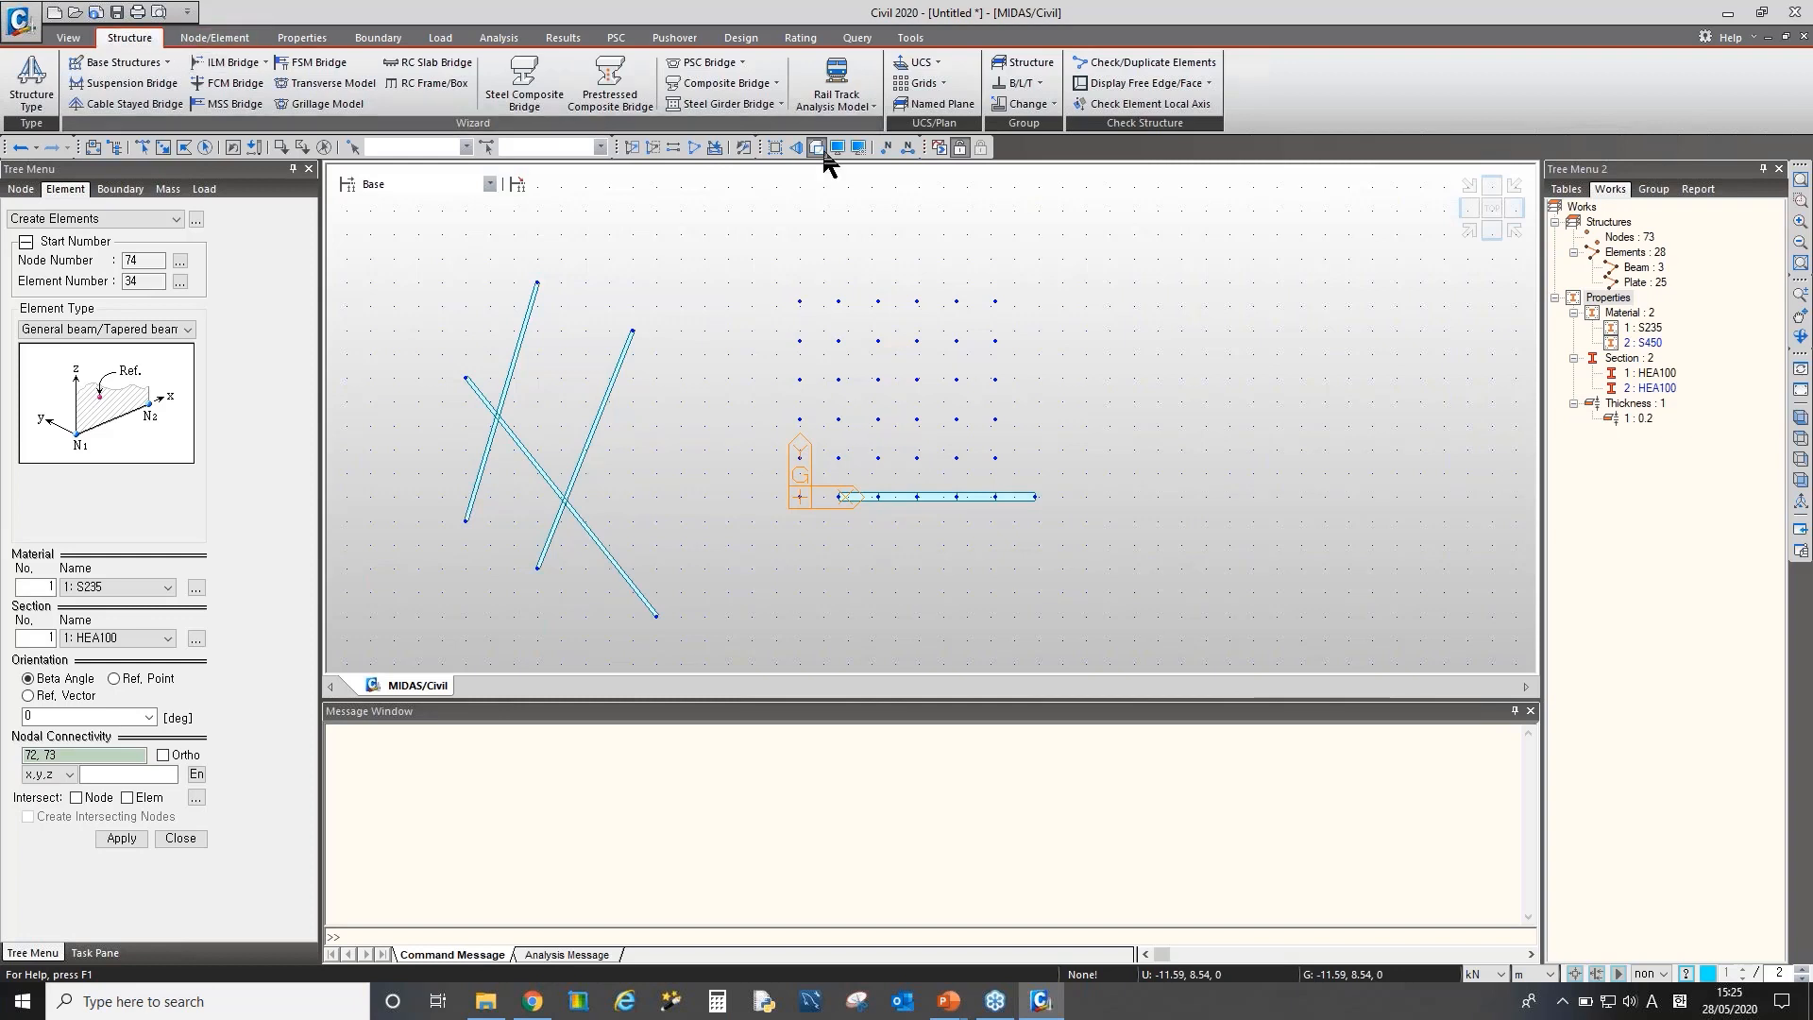
{"action": "left_click", "coordinate": [931, 92]}
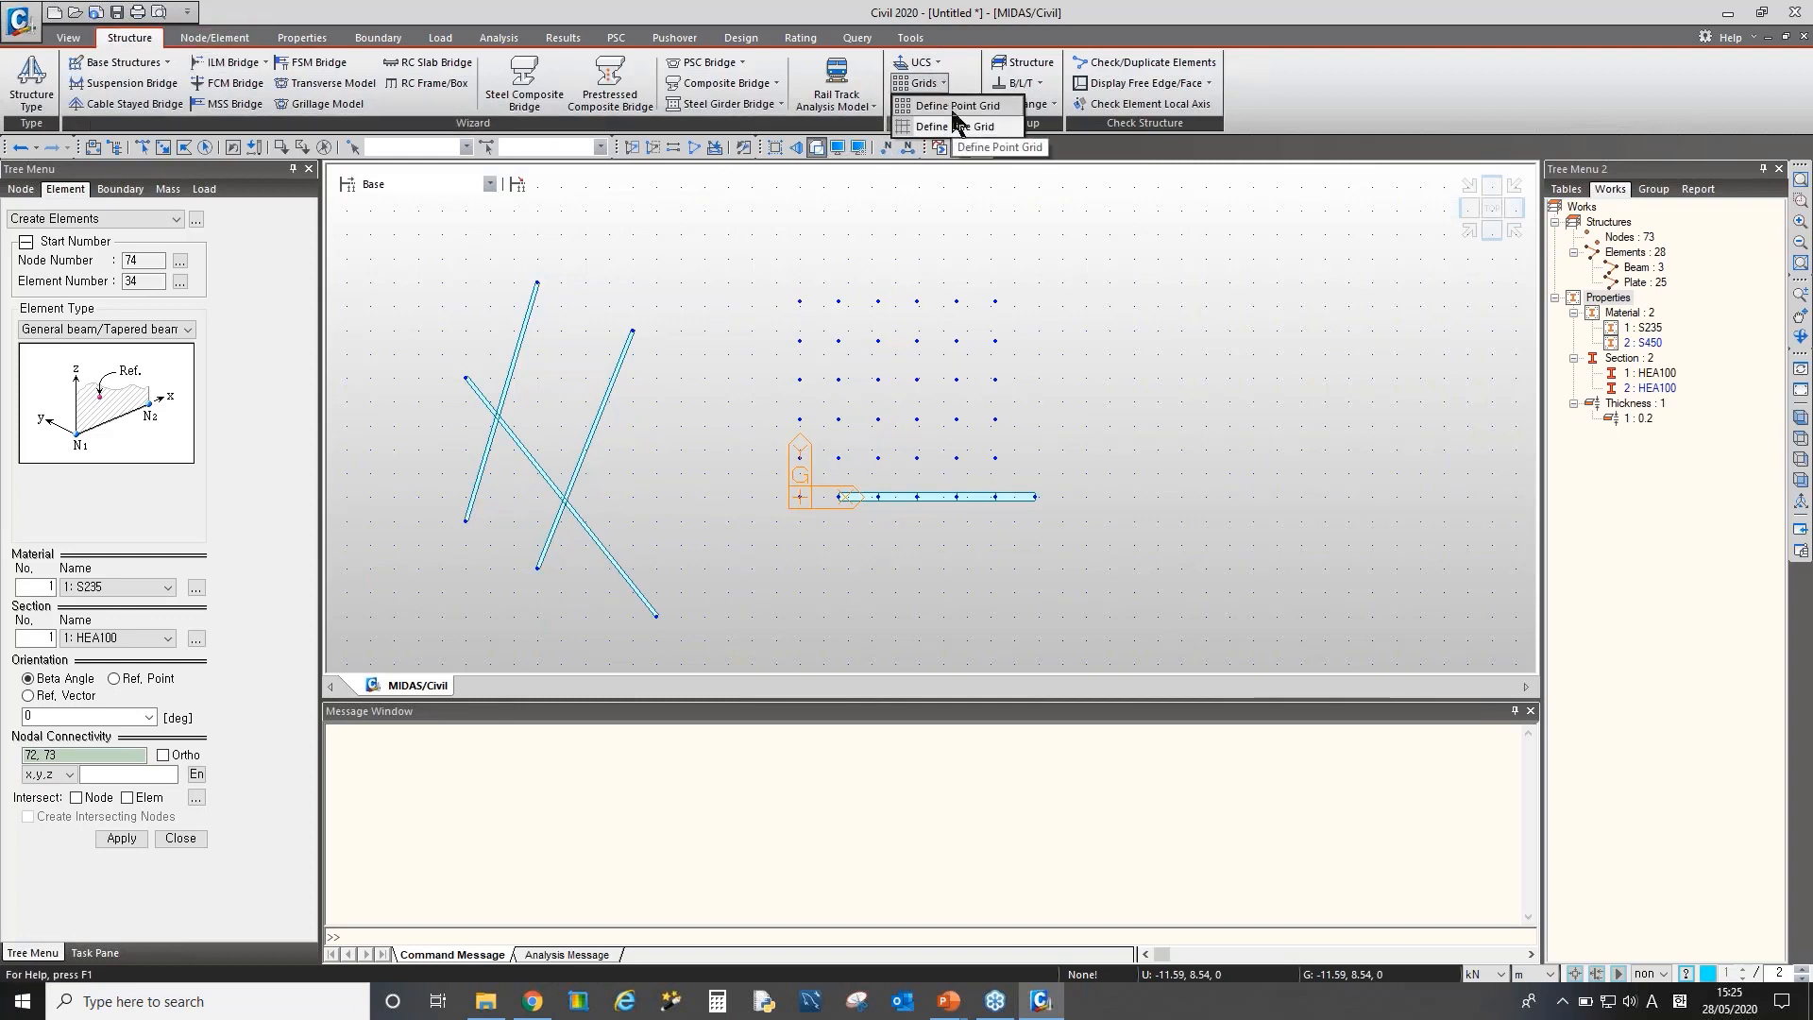
{"action": "left_click", "coordinate": [953, 106]}
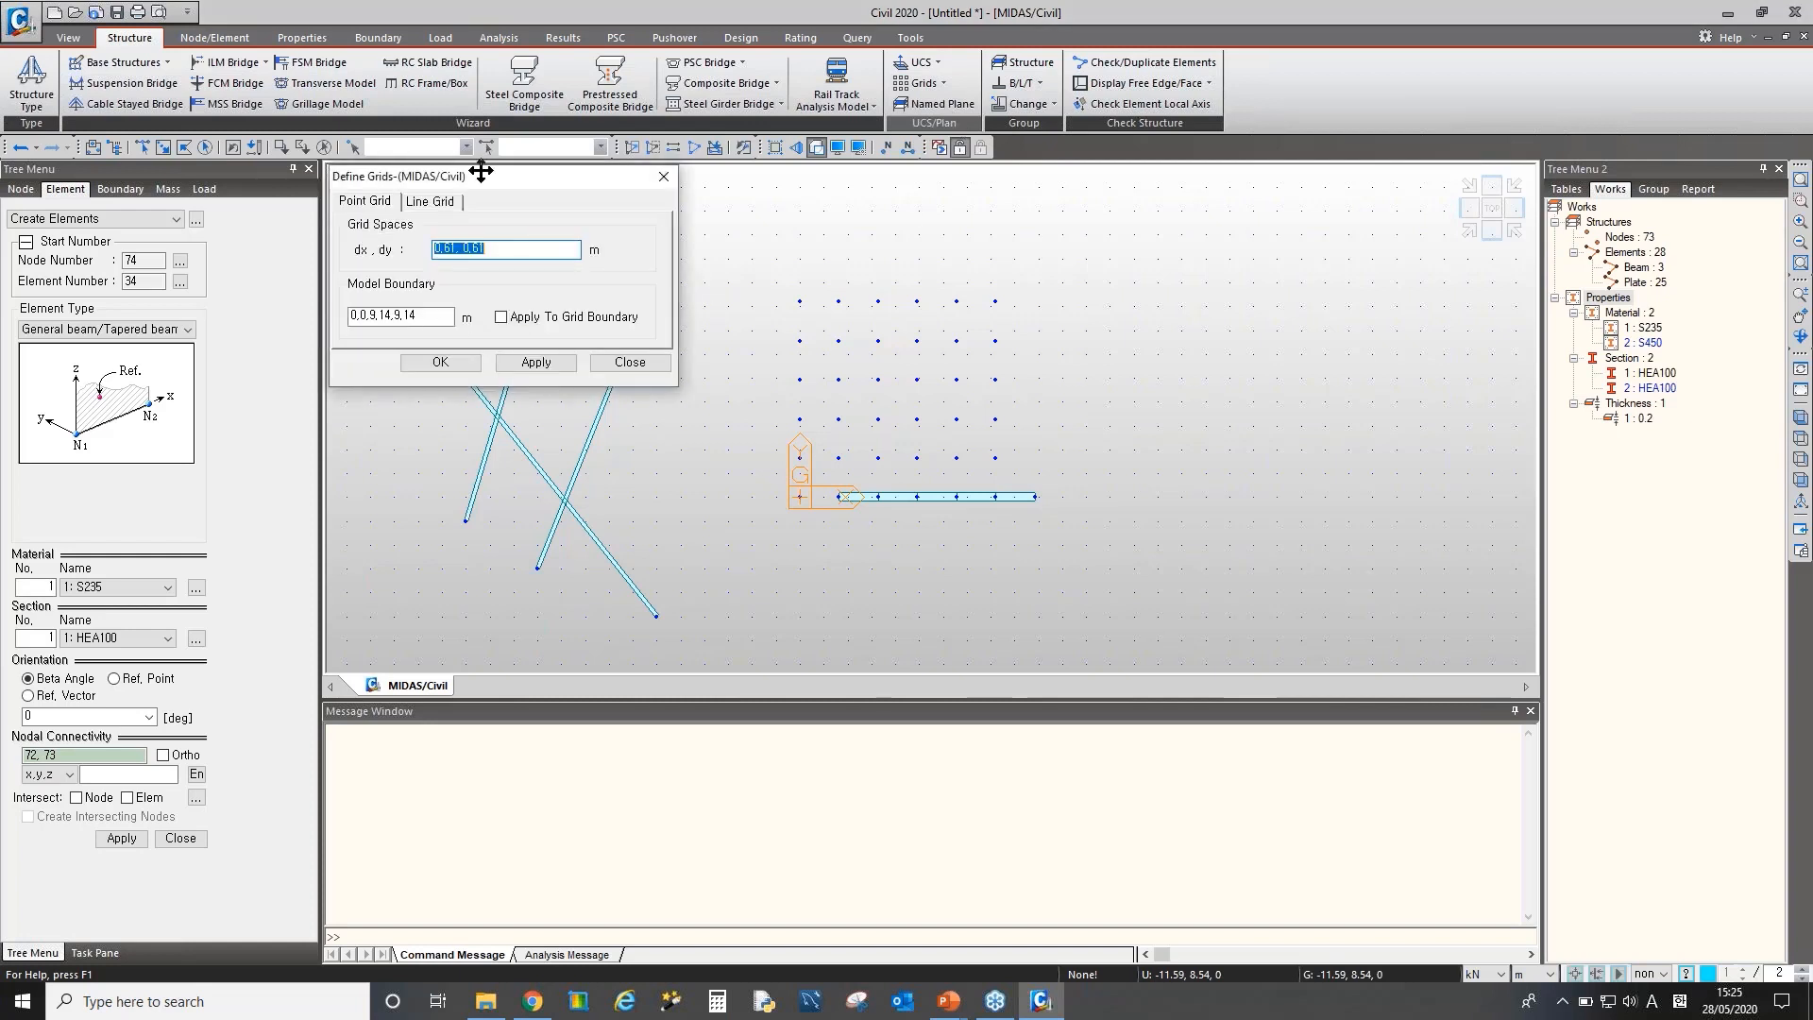
{"action": "left_click_drag", "start_coordinate": [480, 170], "coordinate": [614, 240]}
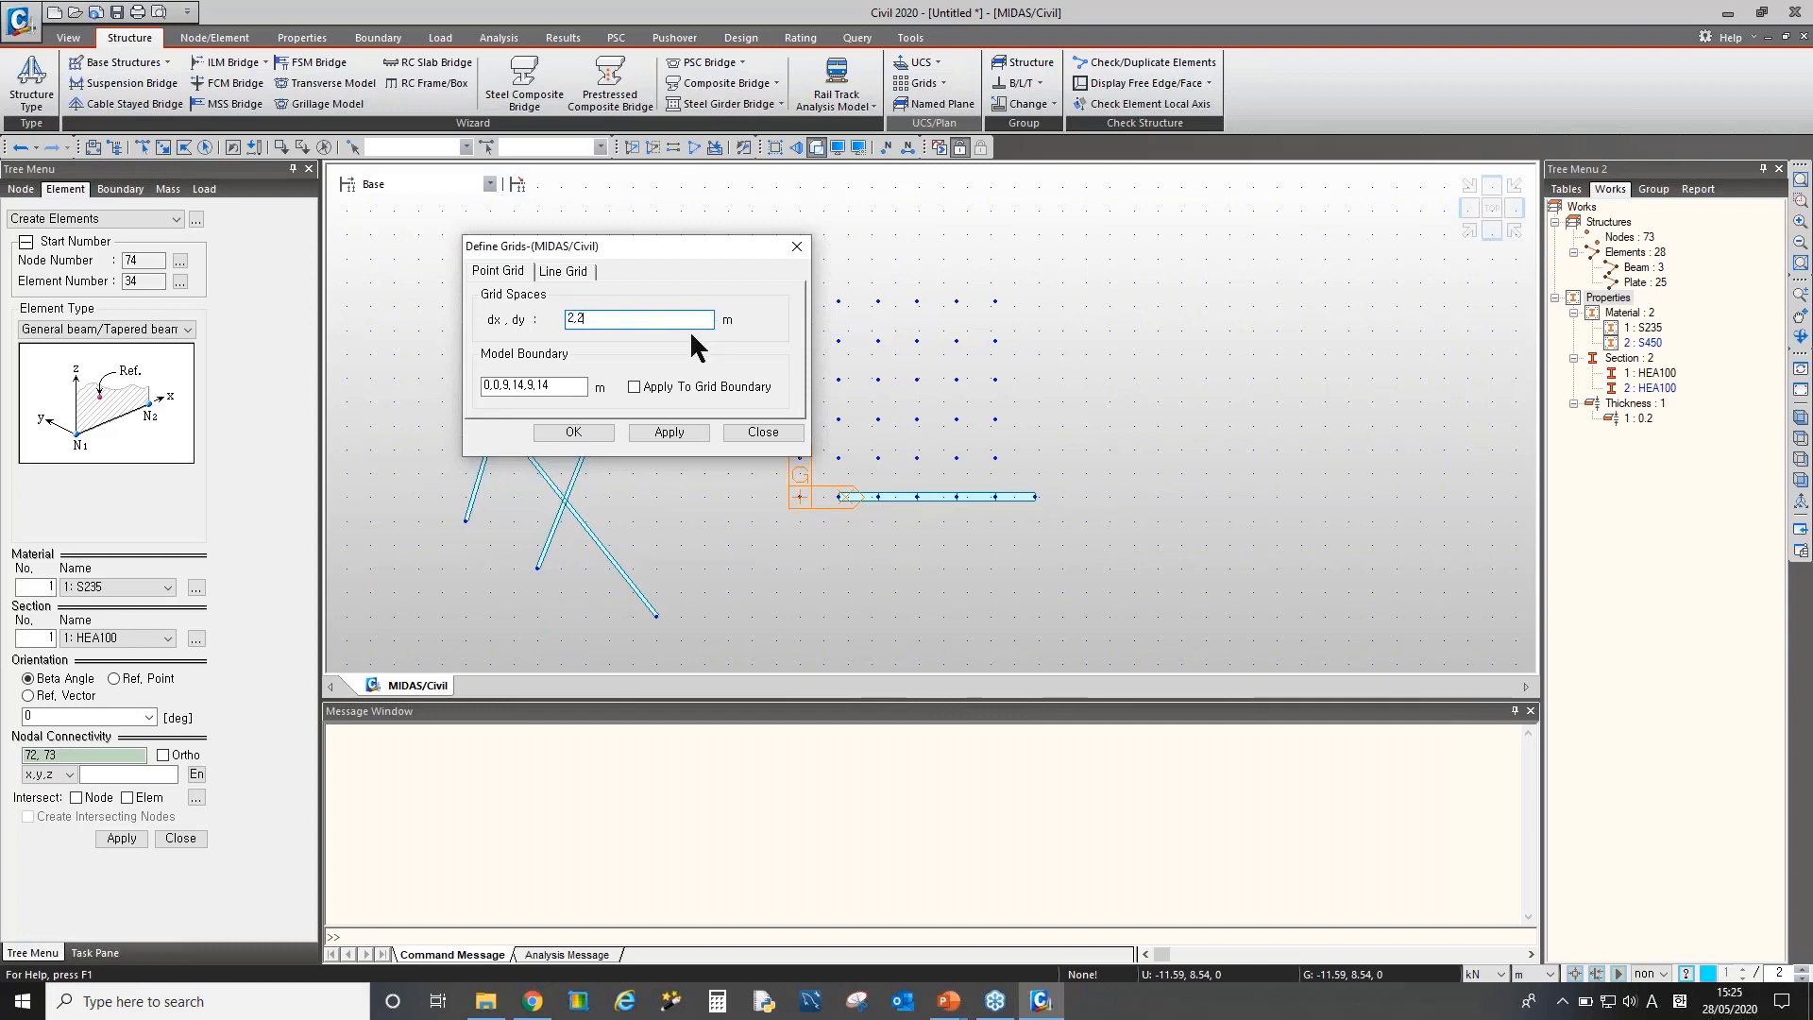
{"action": "left_click", "coordinate": [593, 433]}
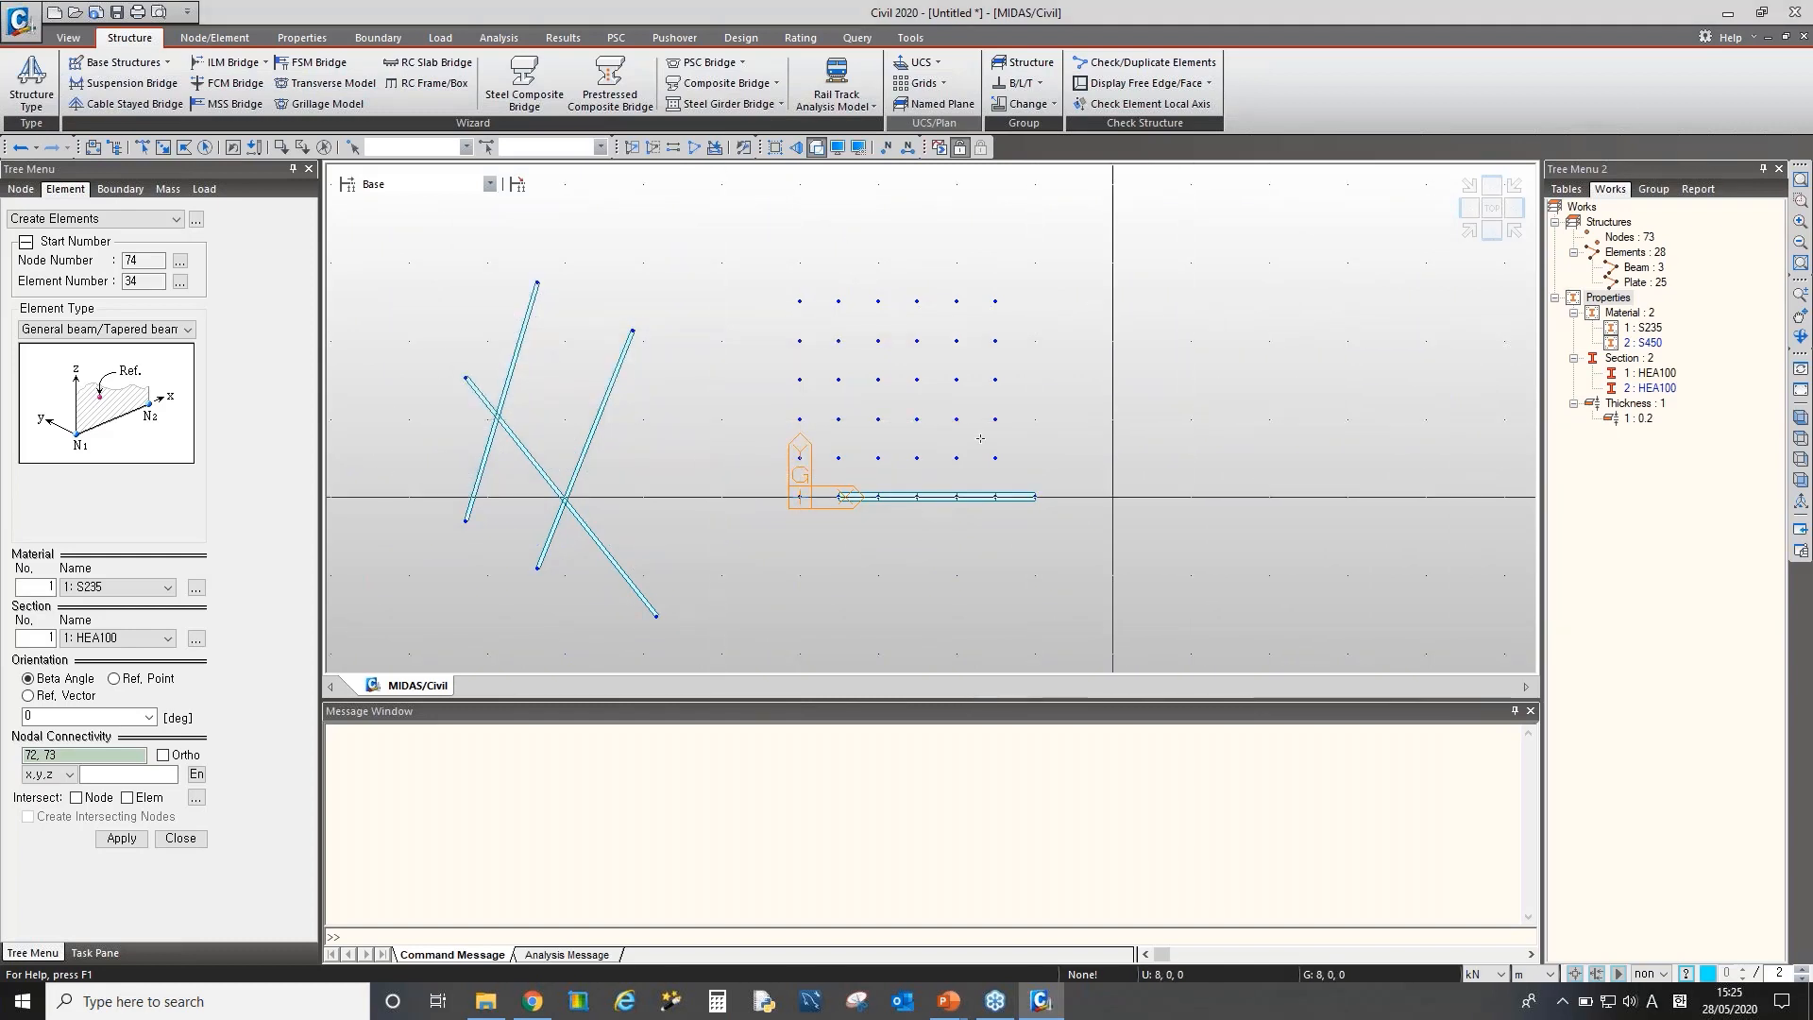
Create an S235 HEA100 beam along the X axis between the grid points 8, 0, 0 and 12, 0, 0
{"action": "left_click", "coordinate": [214, 38]}
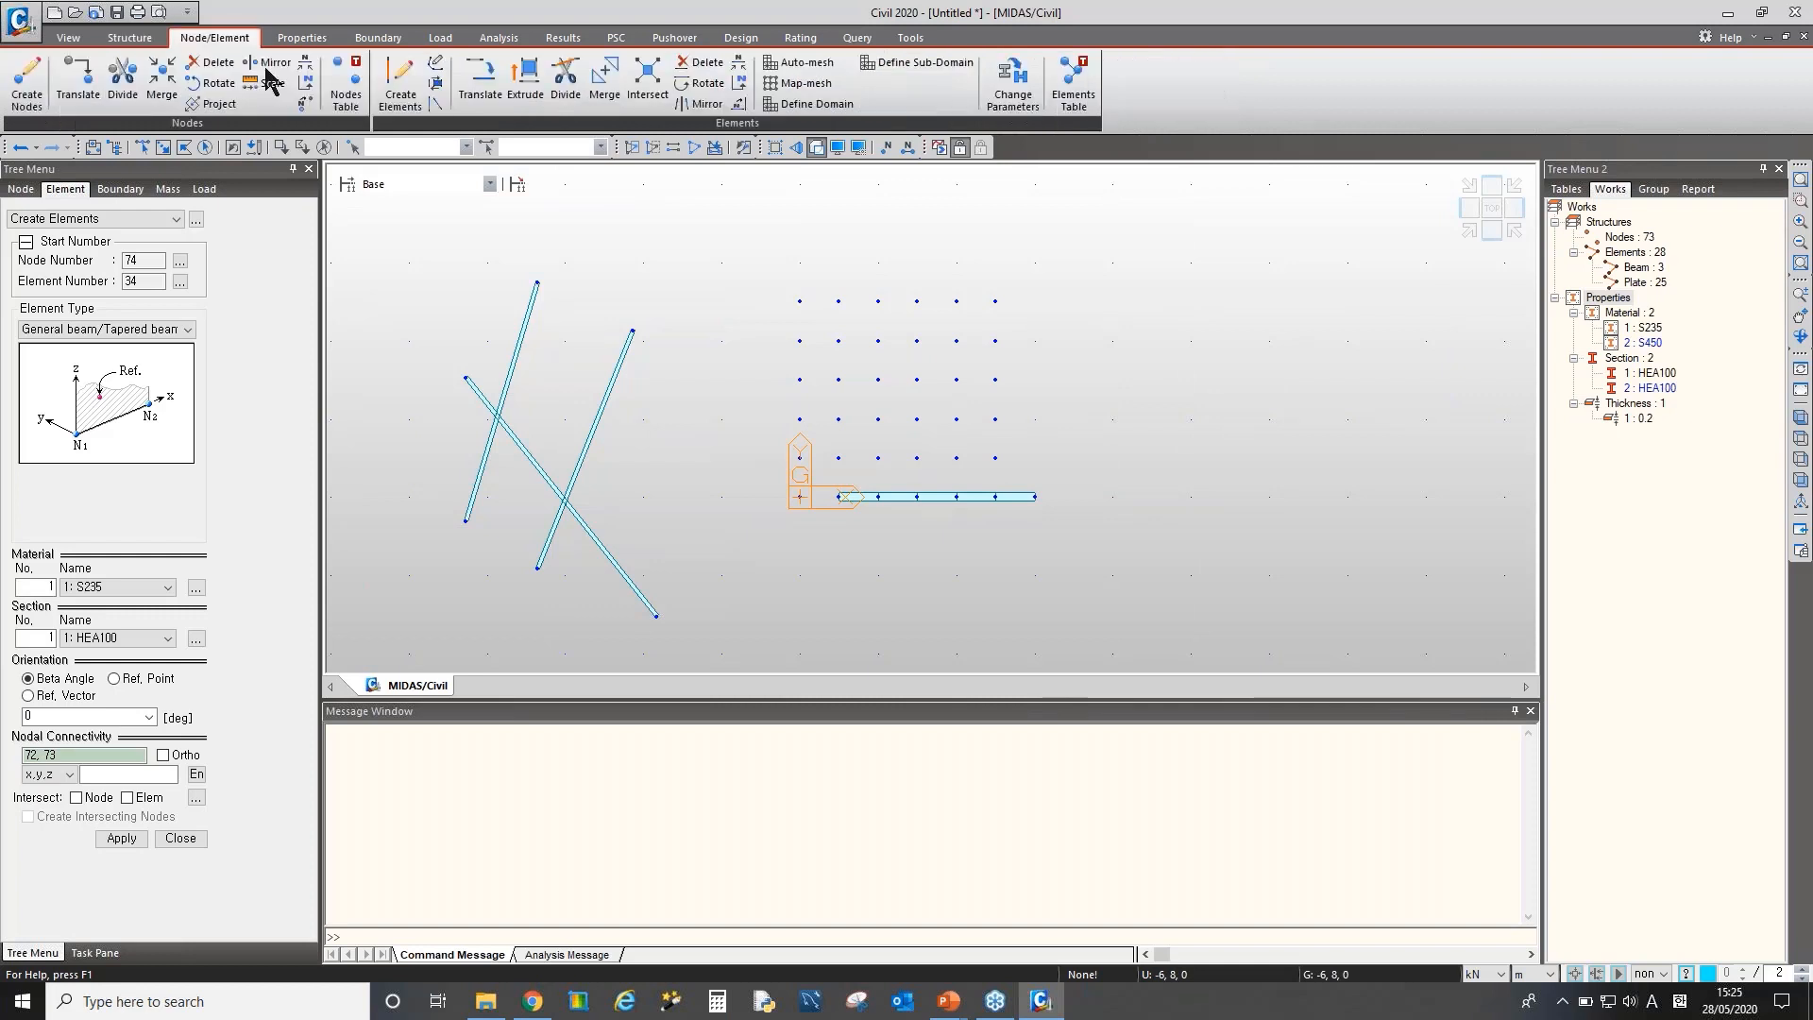
{"action": "left_click", "coordinate": [412, 105]}
{"action": "left_click", "coordinate": [1113, 496]}
{"action": "left_click", "coordinate": [1268, 496]}
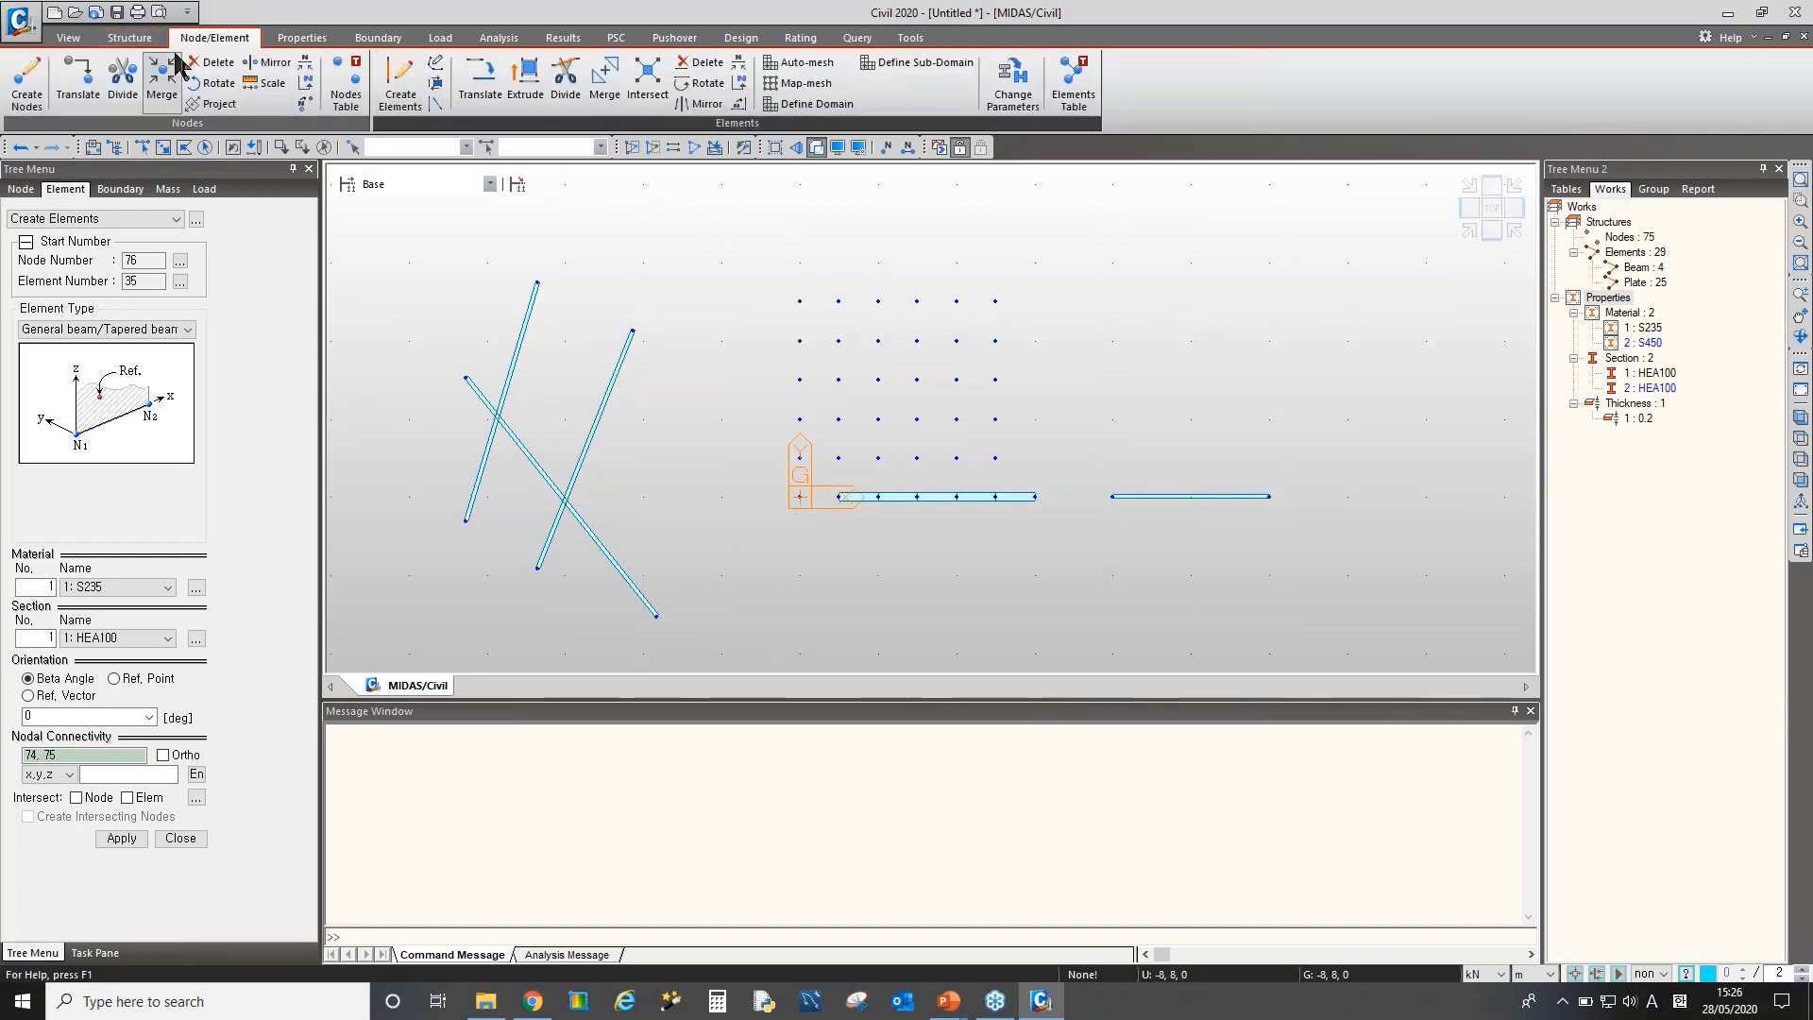
{"action": "left_click", "coordinate": [139, 42]}
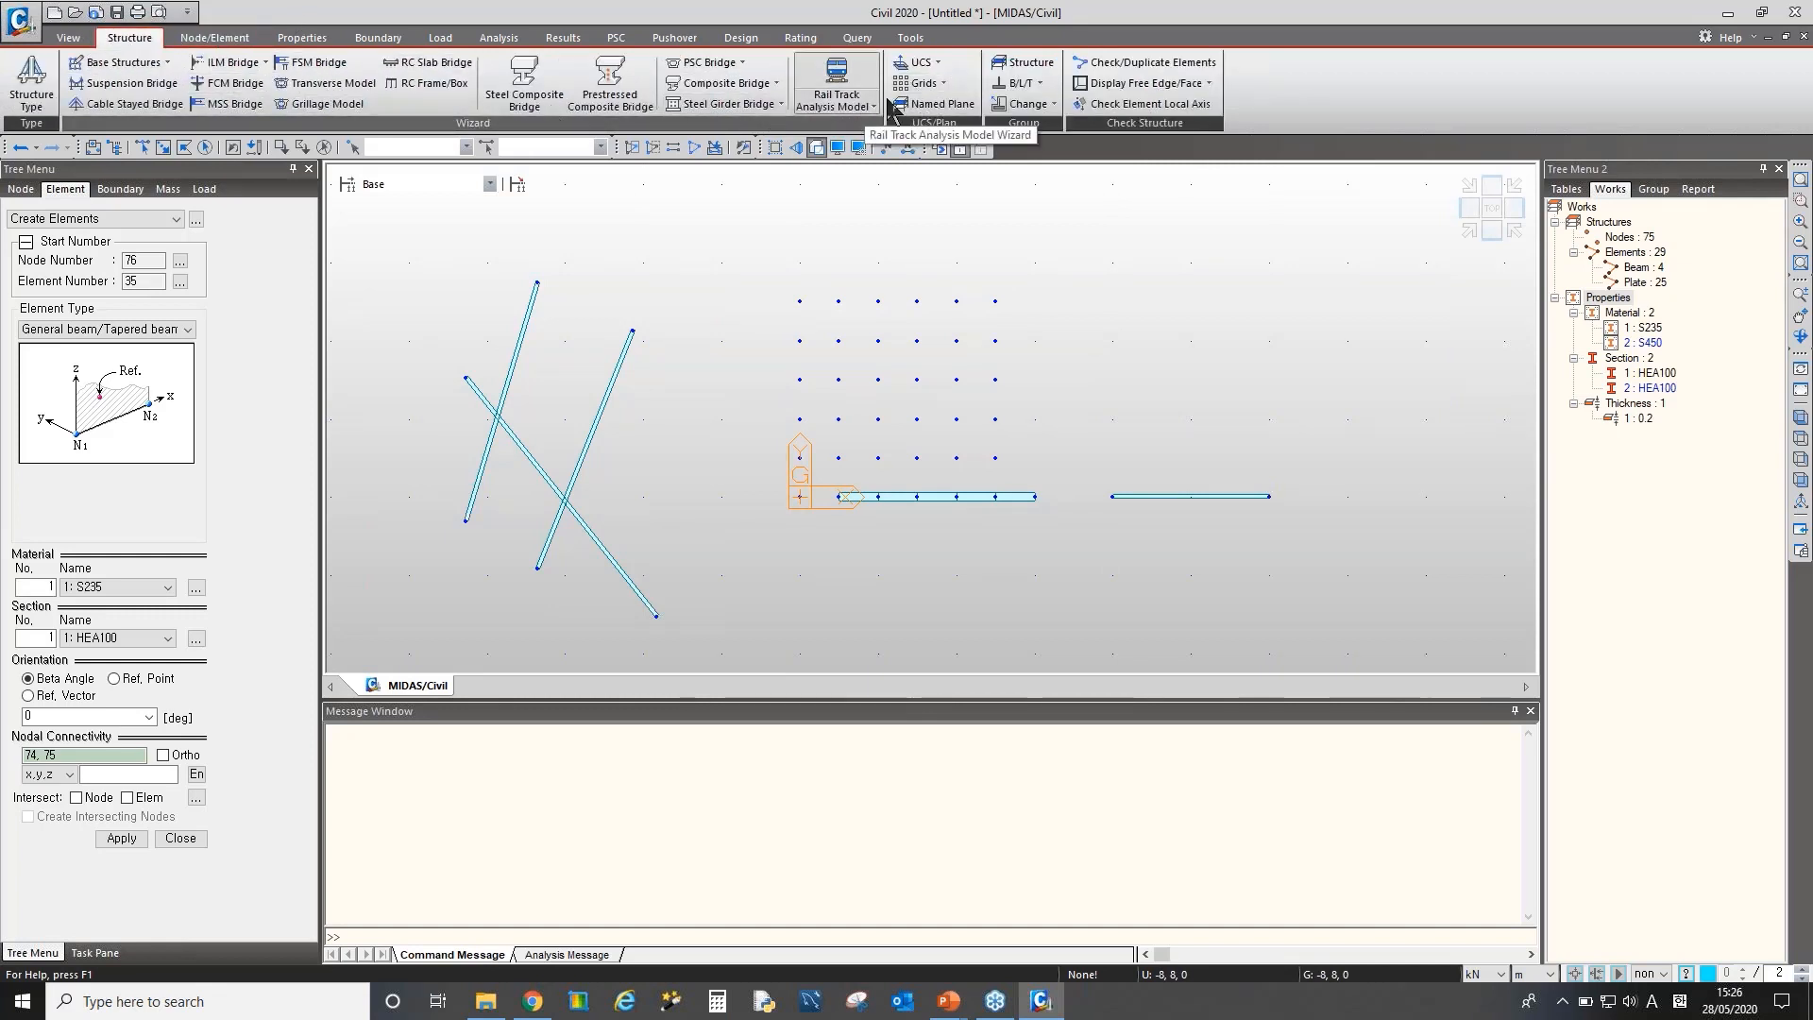
{"action": "left_click", "coordinate": [919, 85]}
{"action": "left_click", "coordinate": [935, 107]}
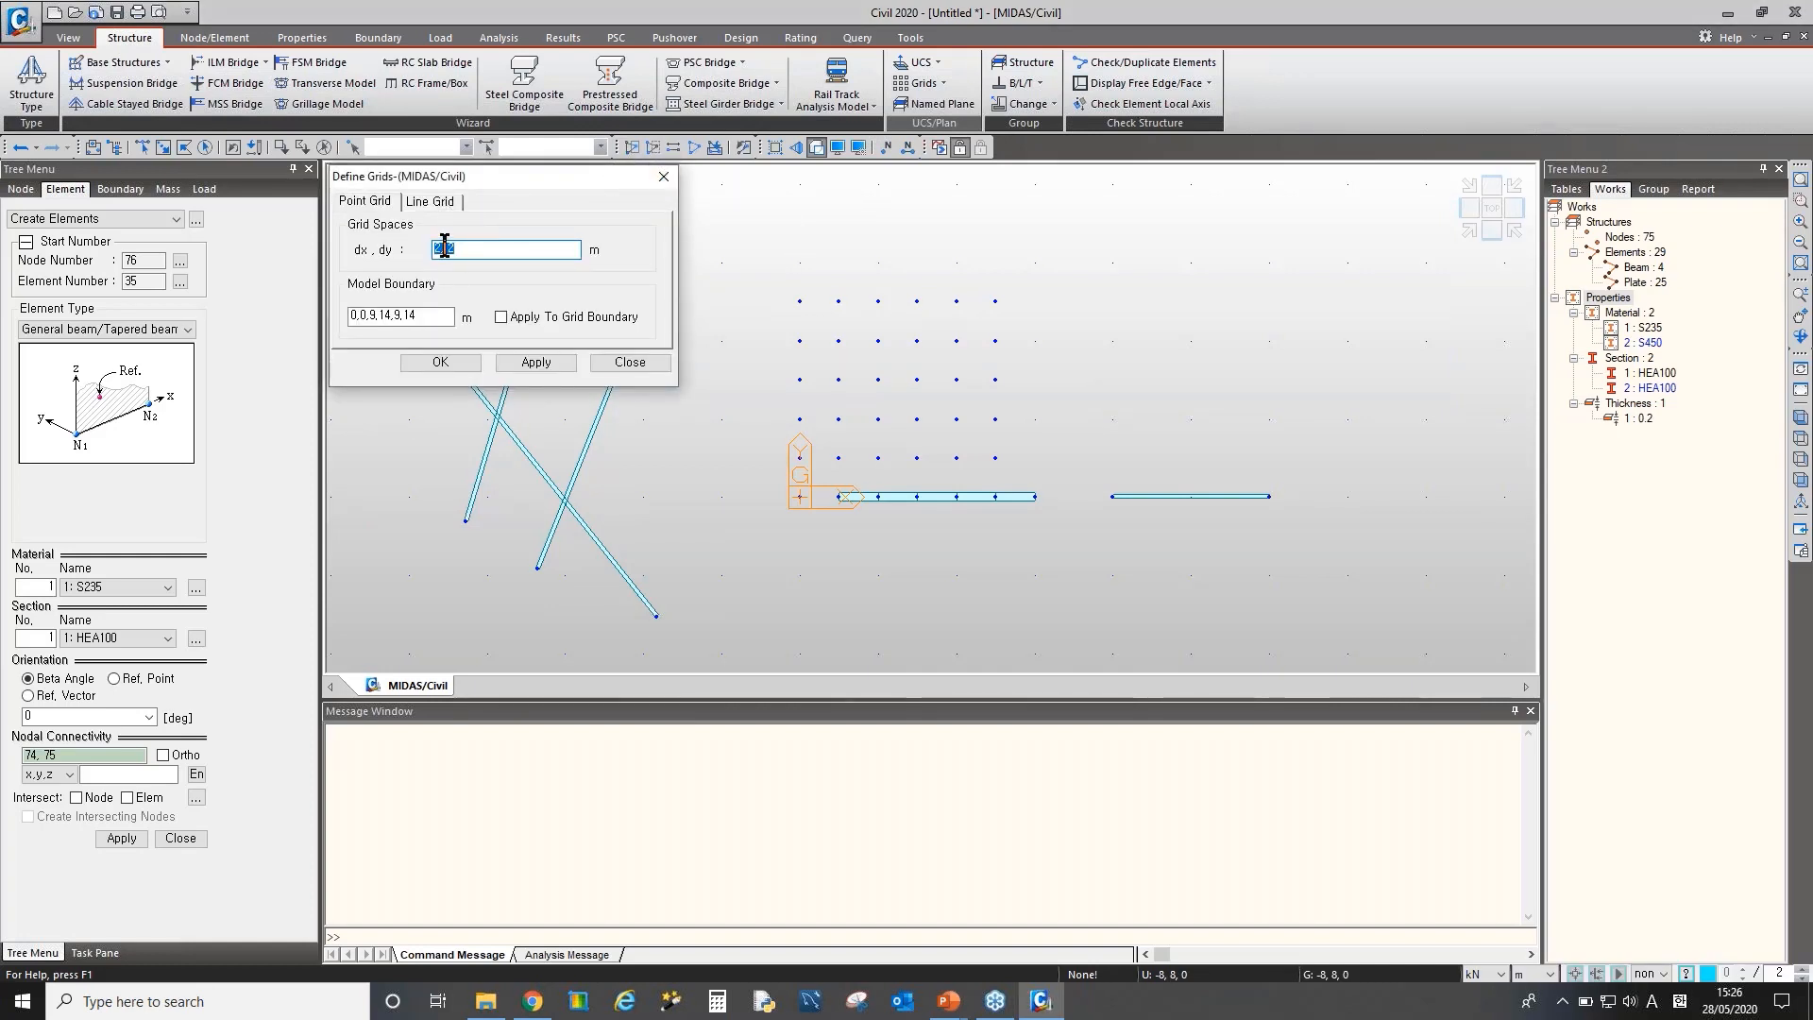
{"action": "left_click", "coordinate": [664, 177]}
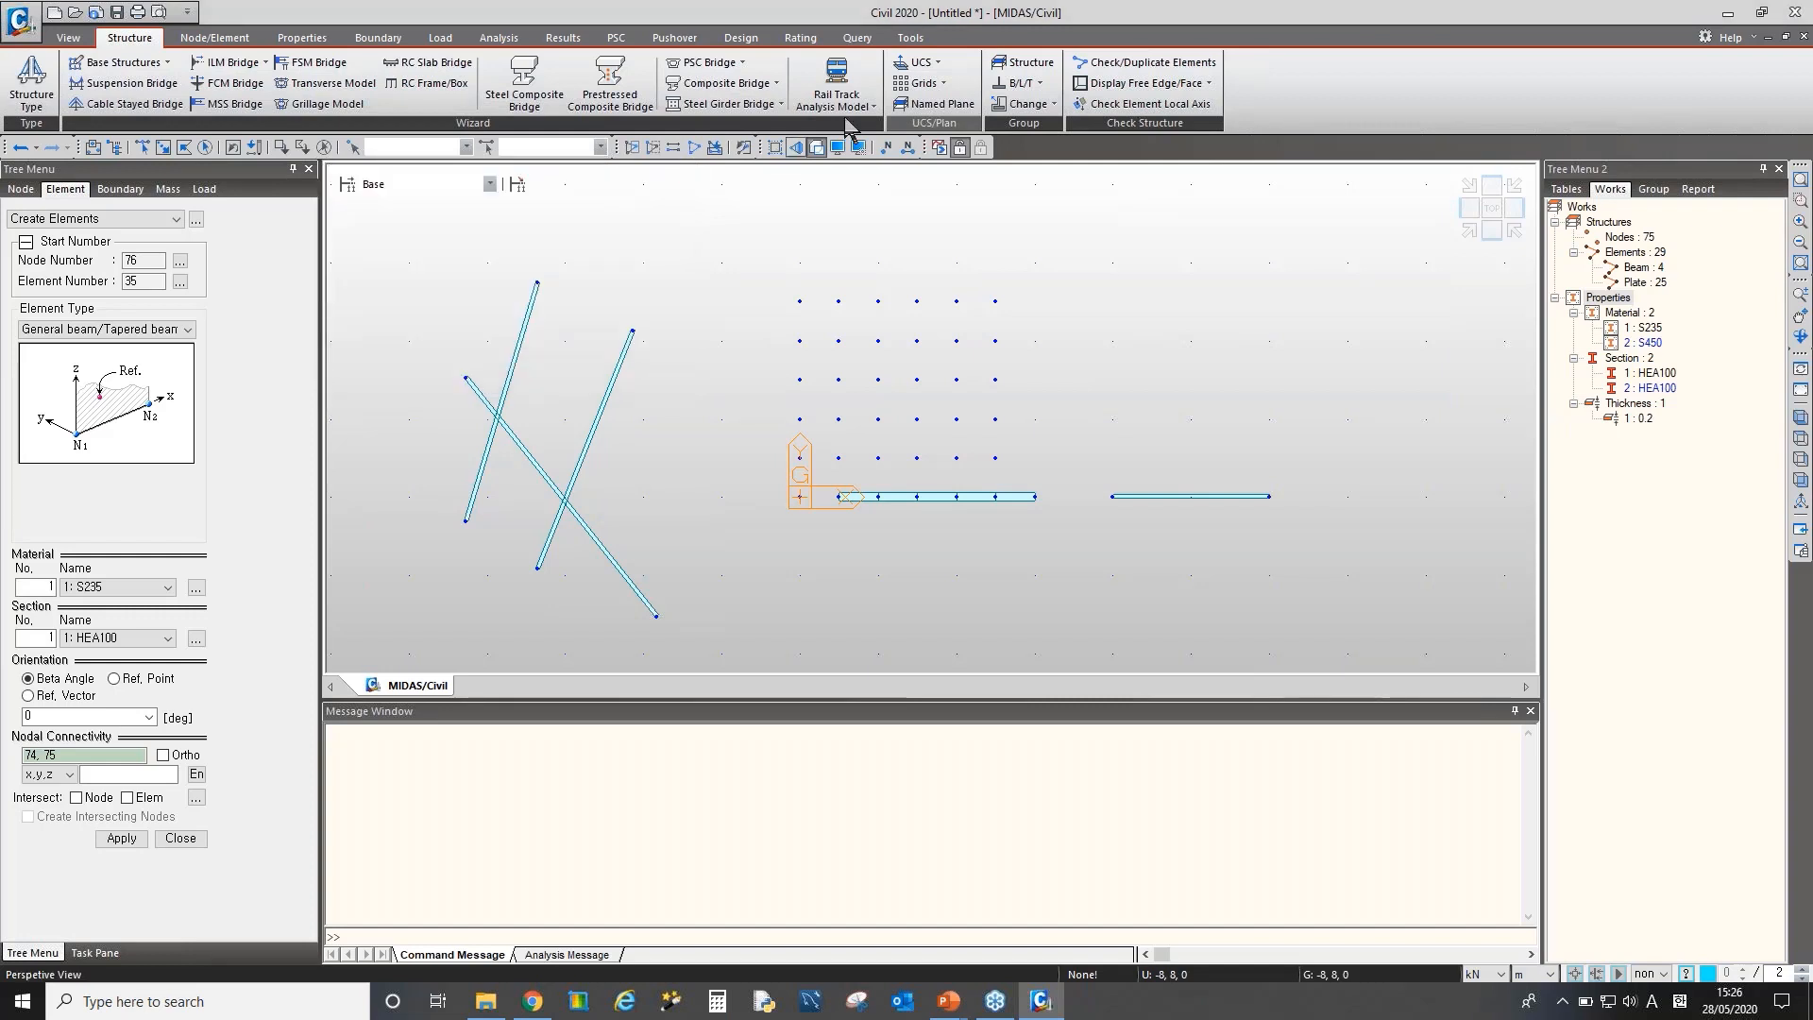
Define a user coordinate system in the X-Z plane with origin 0, 0, 0 and a rotation angle of 0 degrees
{"action": "left_click", "coordinate": [906, 64]}
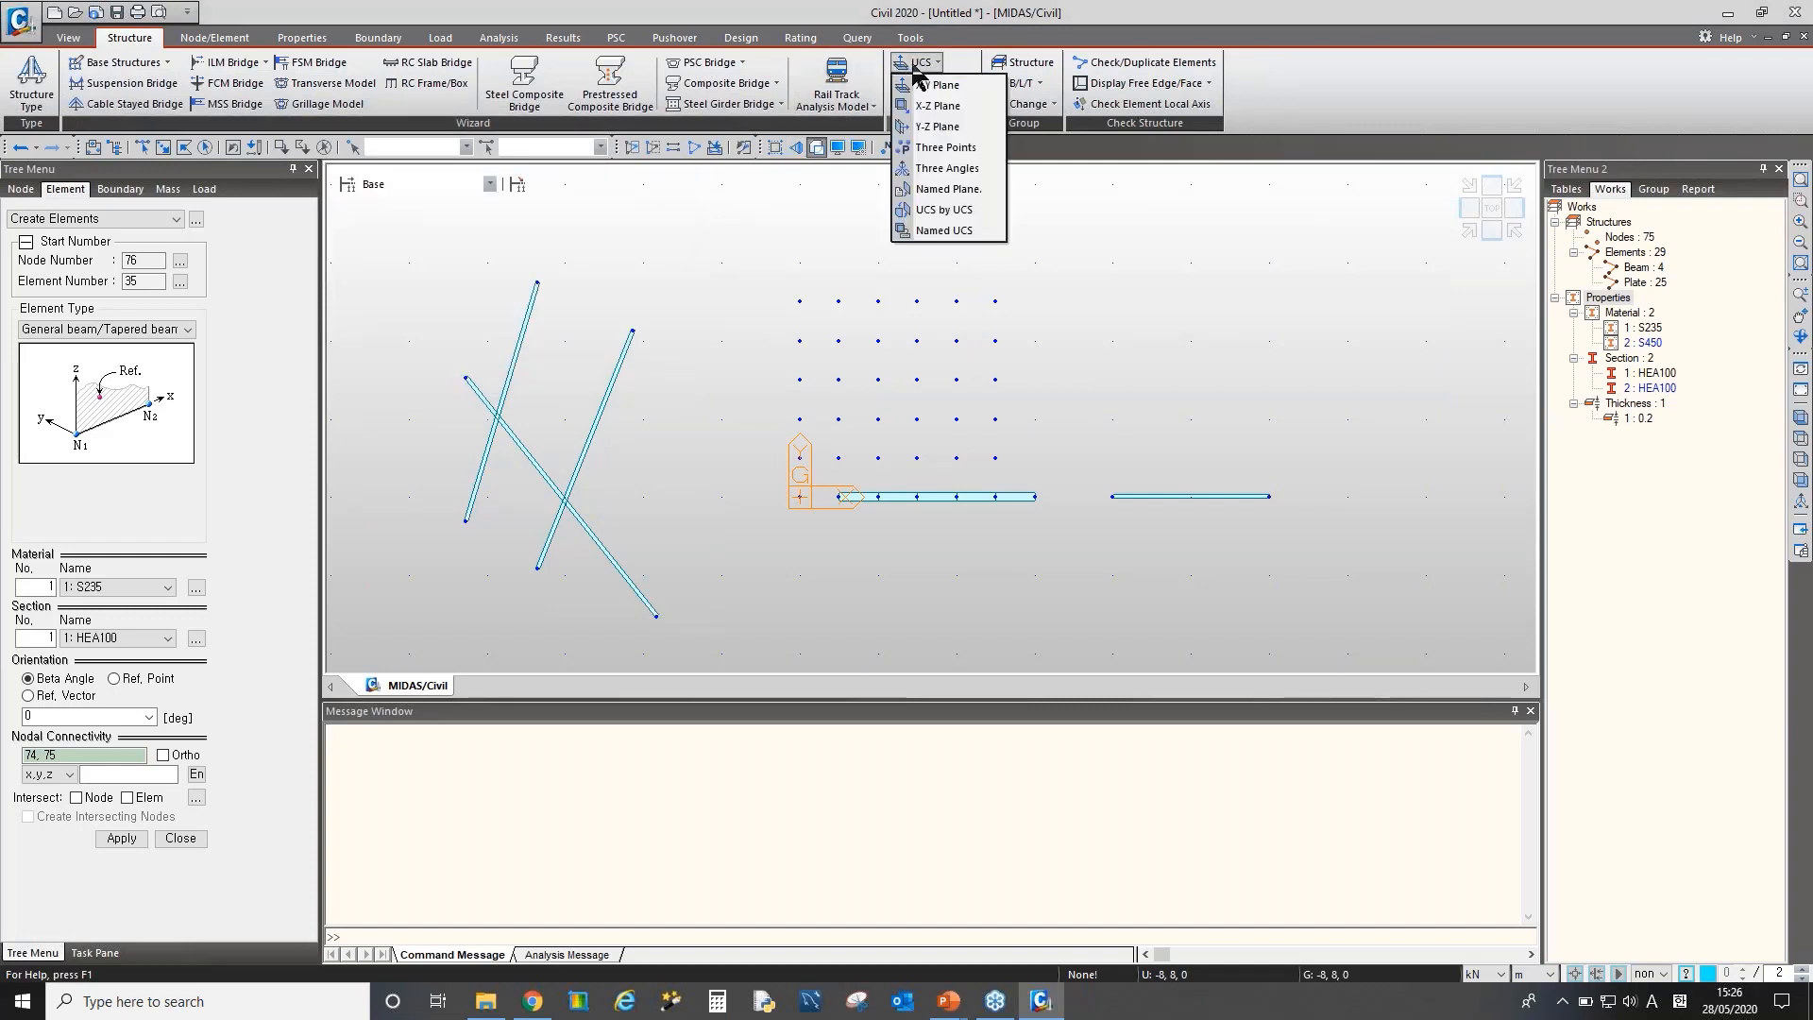
{"action": "left_click", "coordinate": [970, 106]}
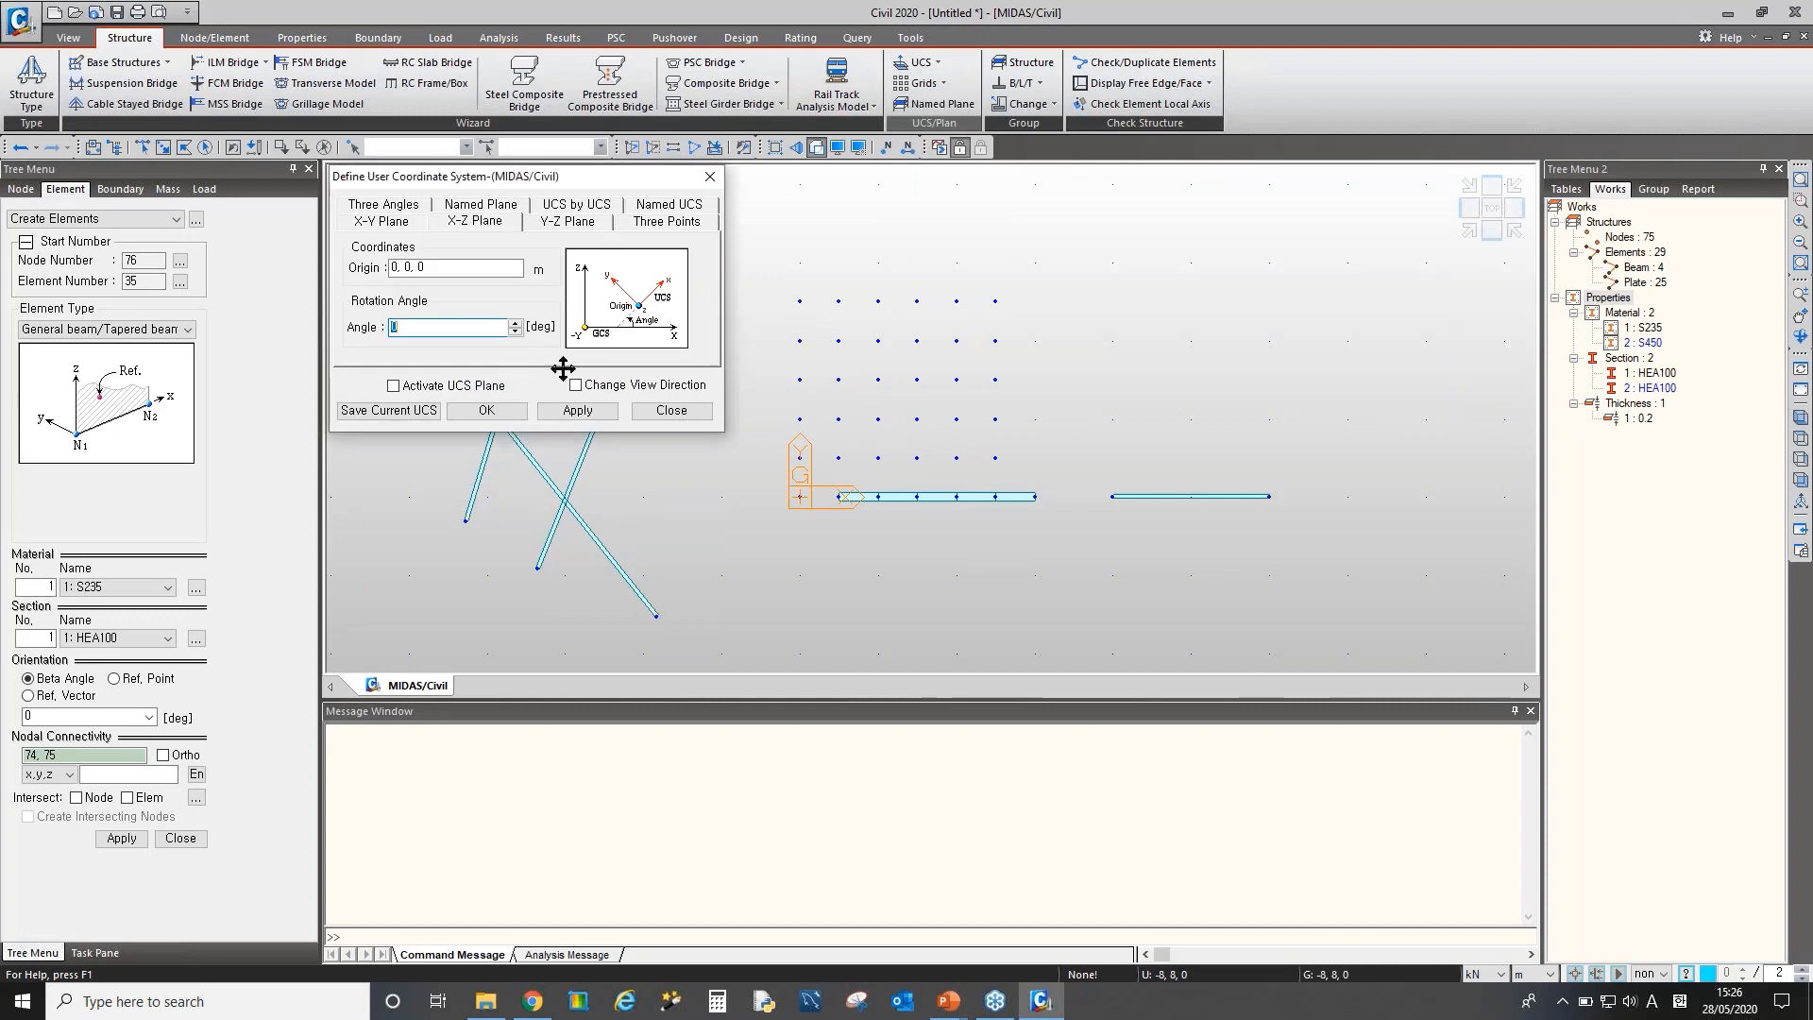
{"action": "left_click", "coordinate": [575, 411]}
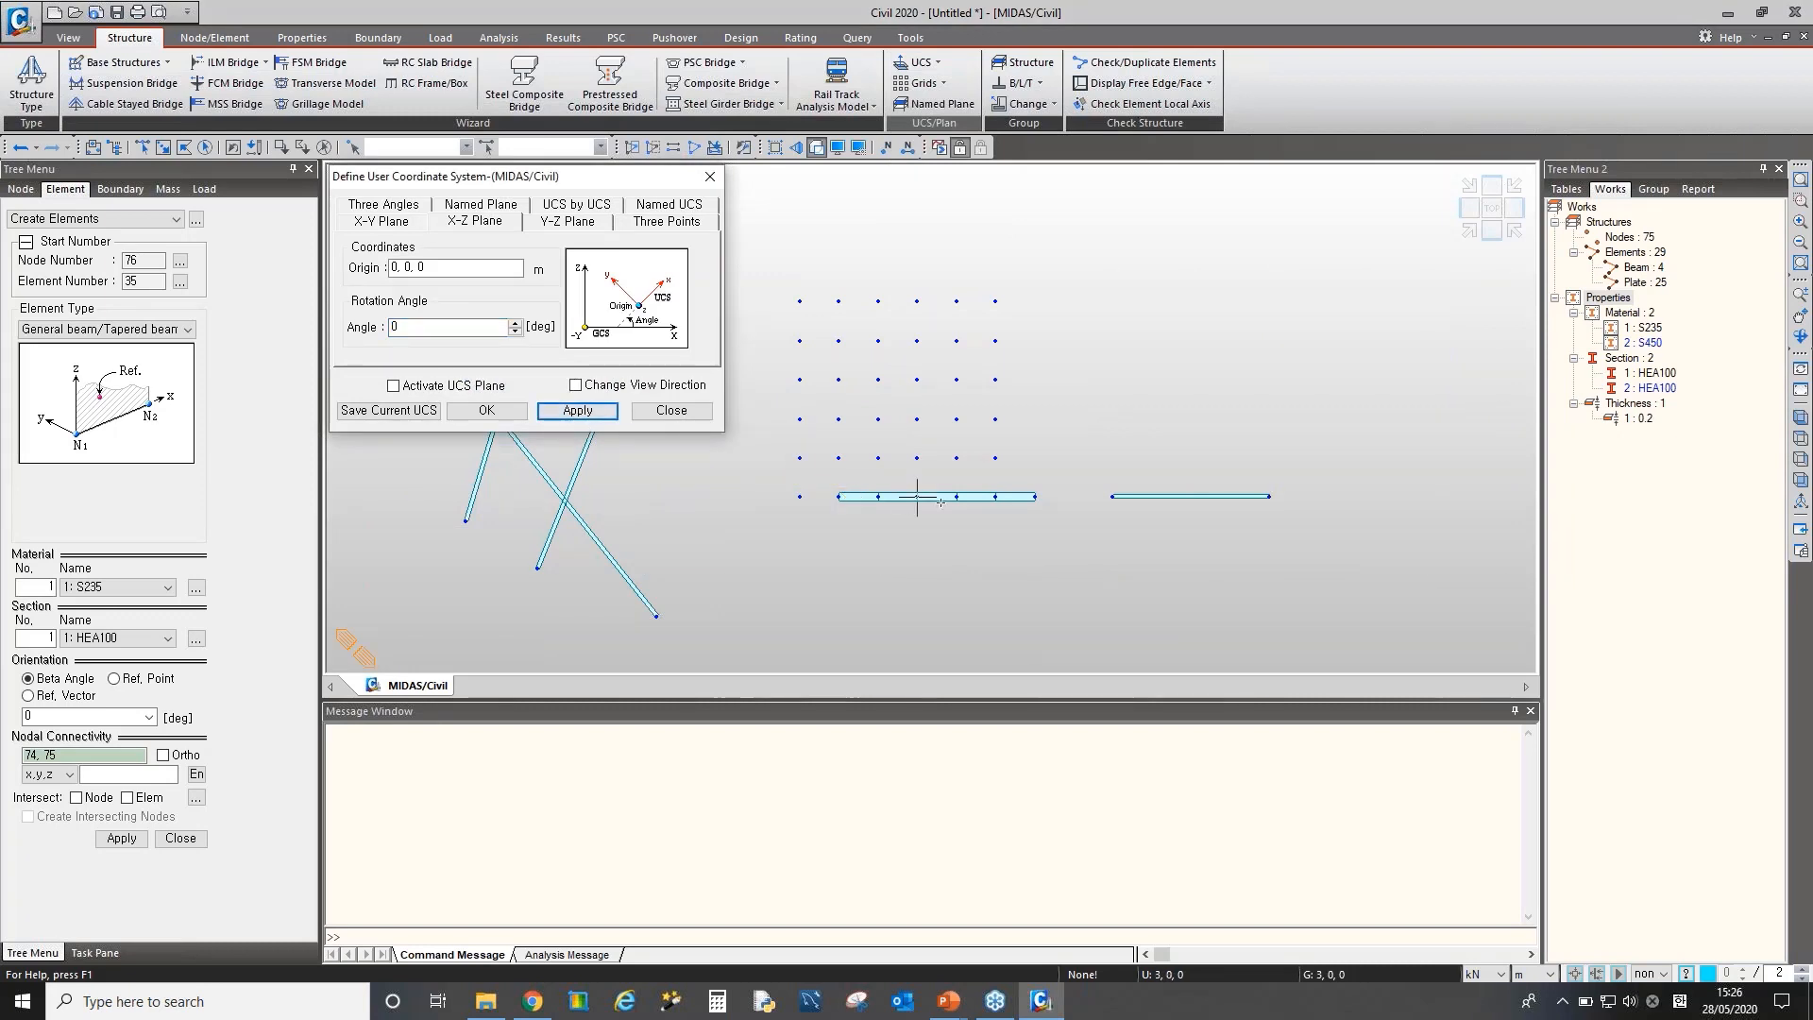
{"action": "middle_click_drag", "start_coordinate": [957, 462], "coordinate": [1073, 392], "text": "ctrl"}
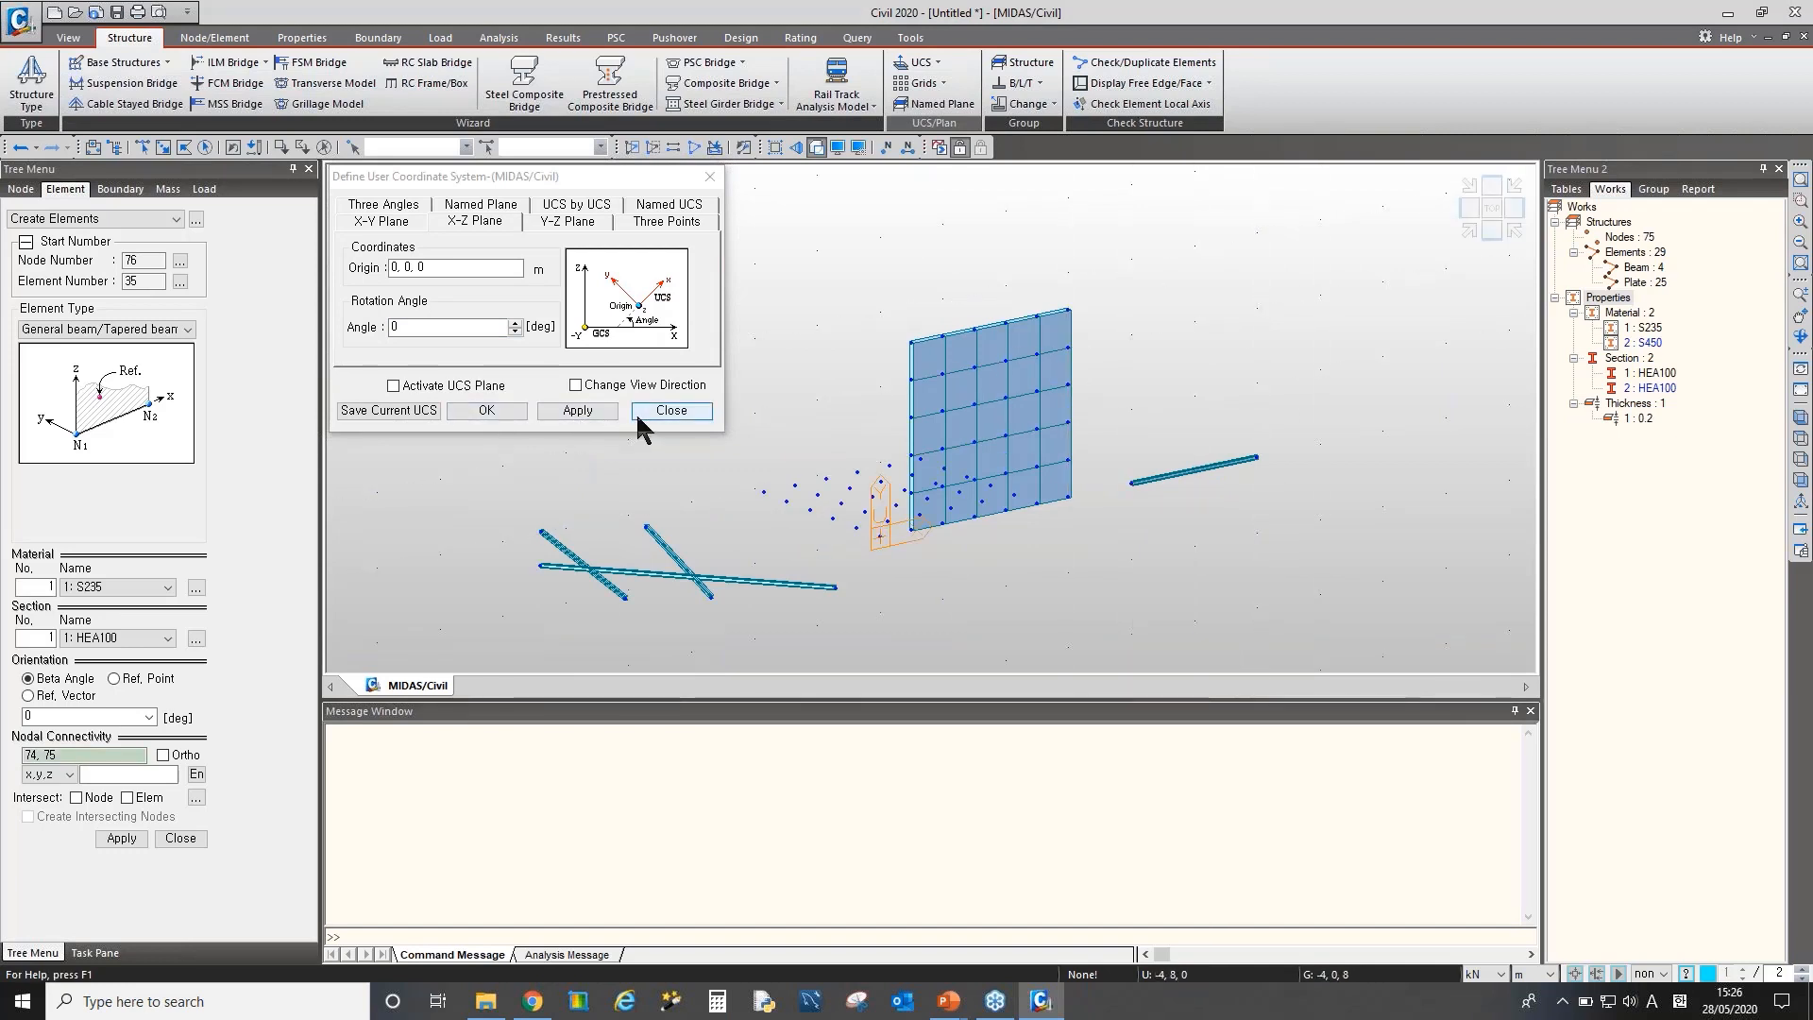
{"action": "left_click", "coordinate": [671, 410]}
Create two inclined S235 HEA100 beams on the X-Z grid beyond the plates, with one crossing the last horizontal beam
{"action": "left_click", "coordinate": [219, 38]}
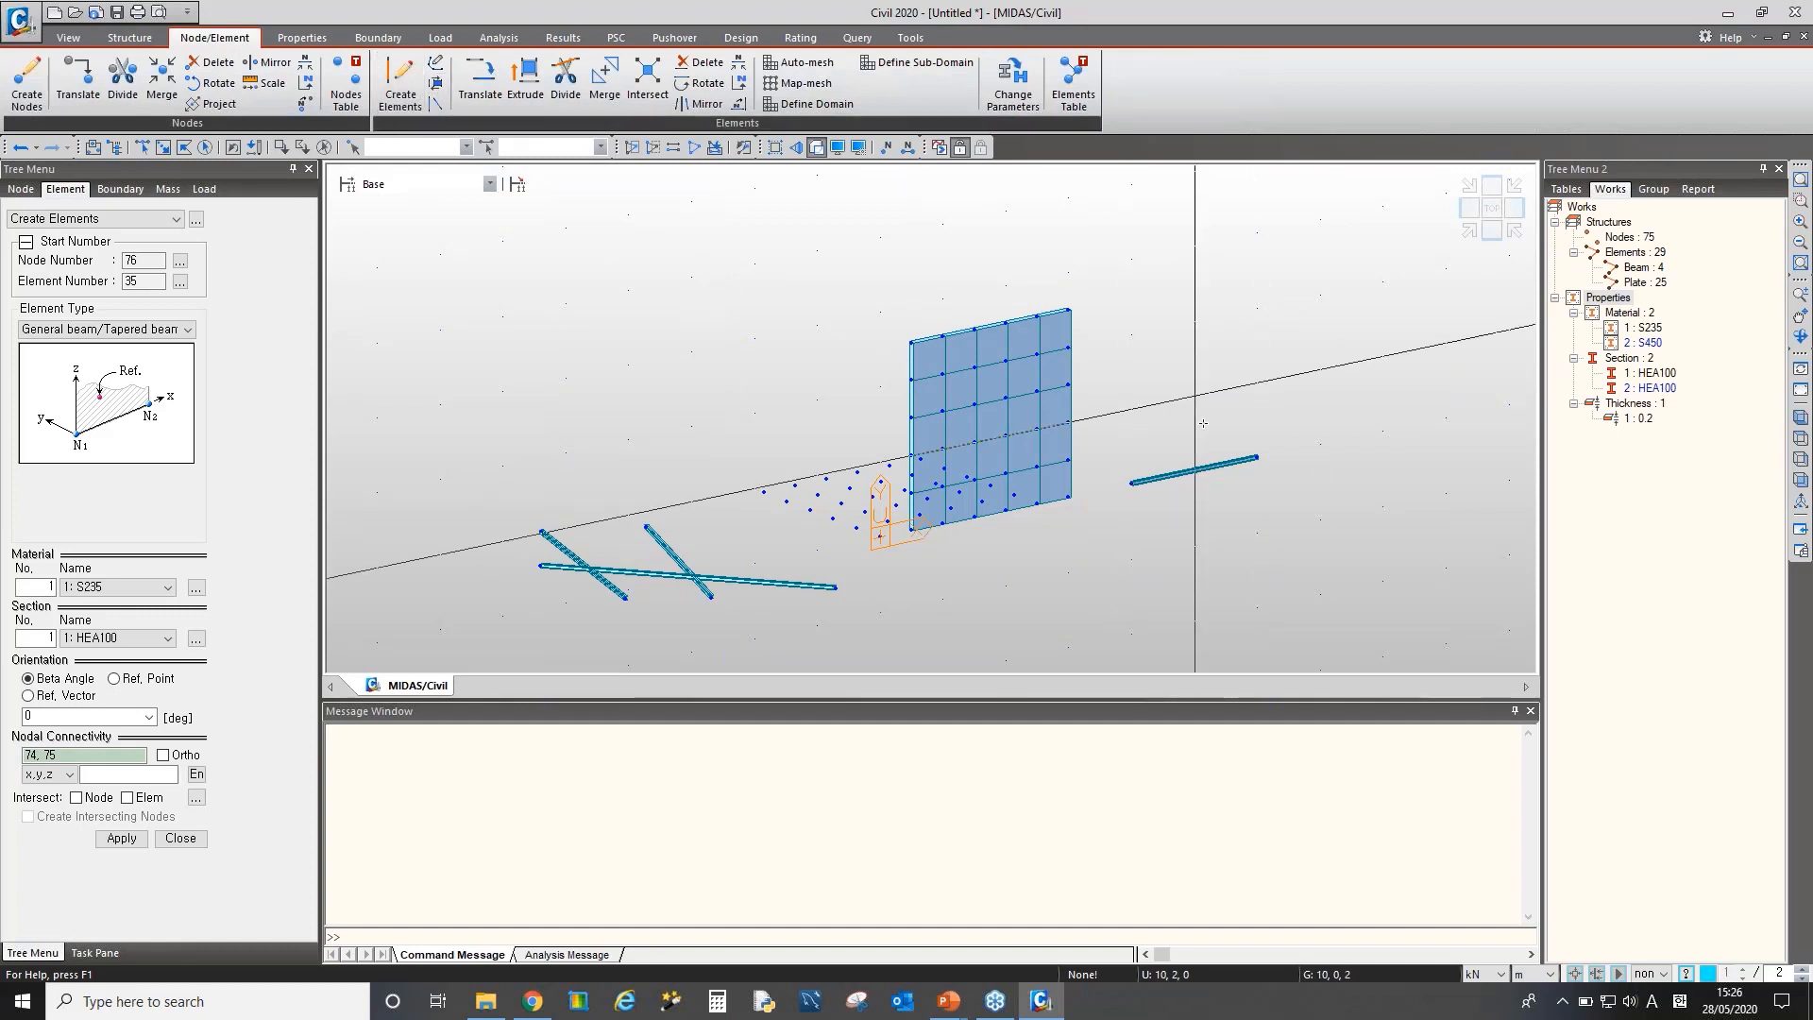
{"action": "left_click", "coordinate": [1131, 411]}
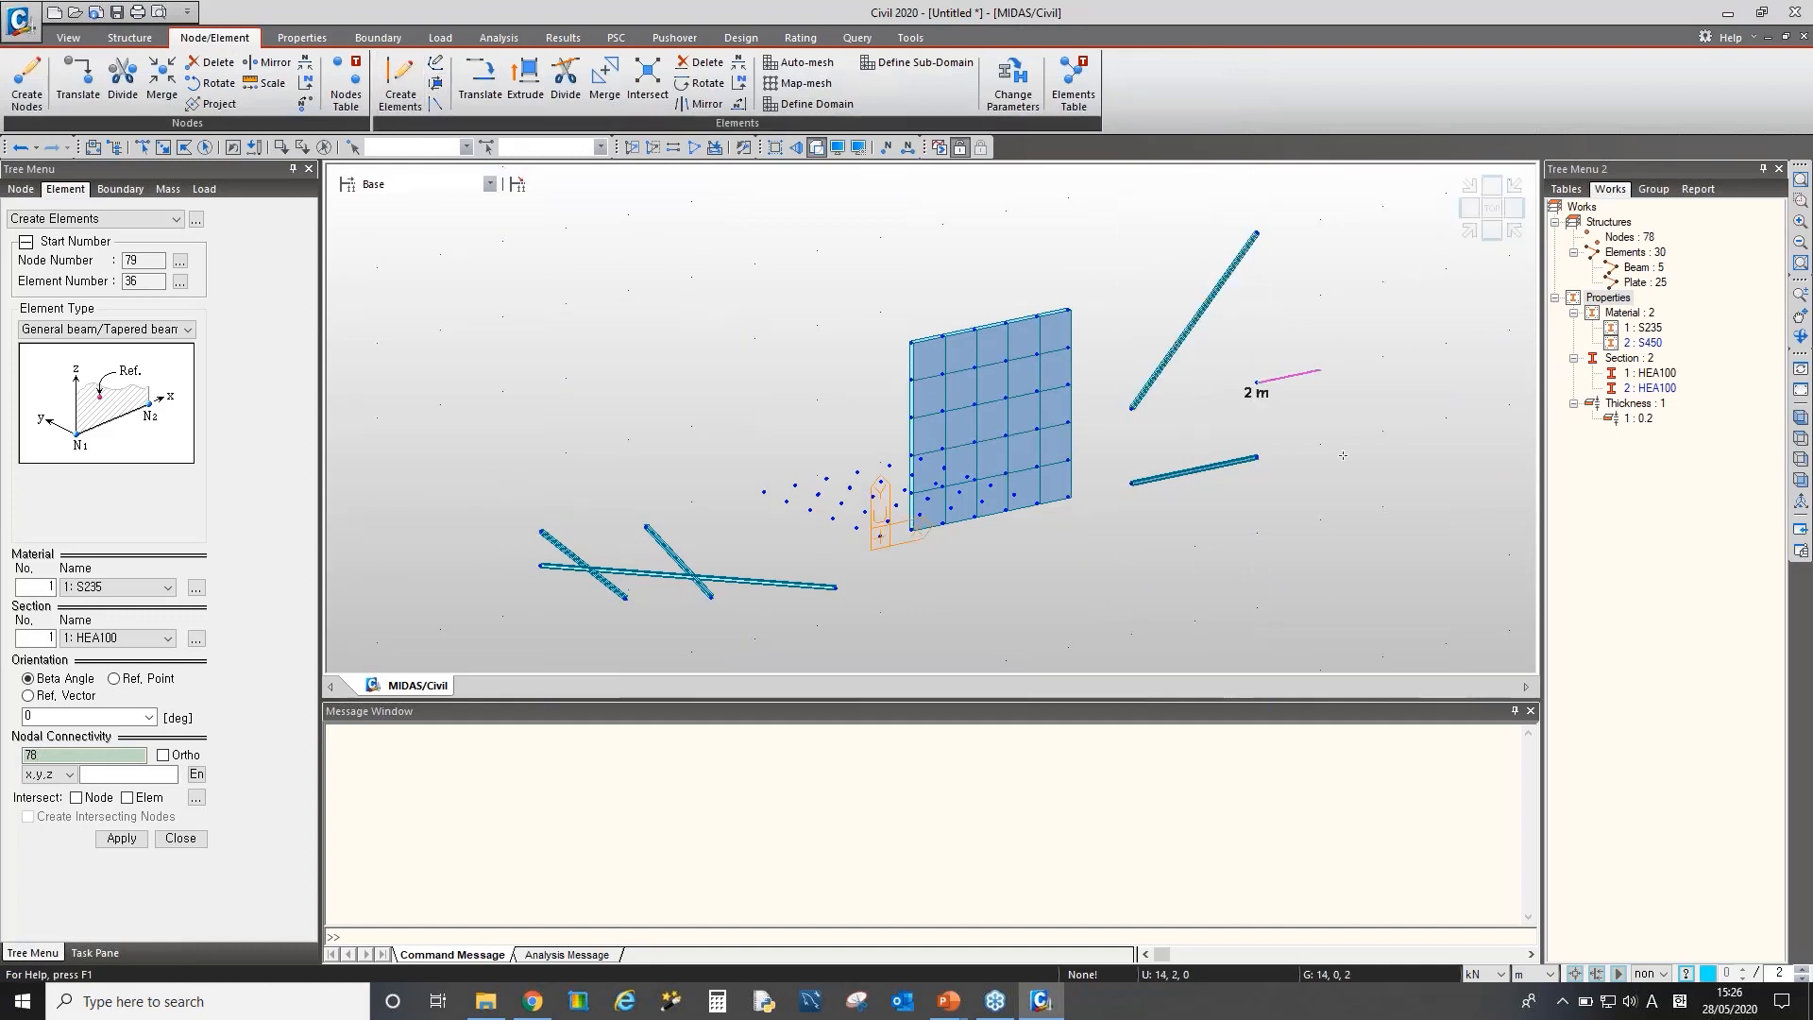
{"action": "left_click", "coordinate": [1193, 547]}
{"action": "mouse_move", "coordinate": [757, 489]}
{"action": "middle_mouse_down", "text": "ctrl"}
{"action": "mouse_move", "coordinate": [870, 466]}
{"action": "mouse_move", "coordinate": [809, 422]}
{"action": "mouse_move", "coordinate": [755, 476]}
{"action": "middle_mouse_up", "text": "ctrl"}
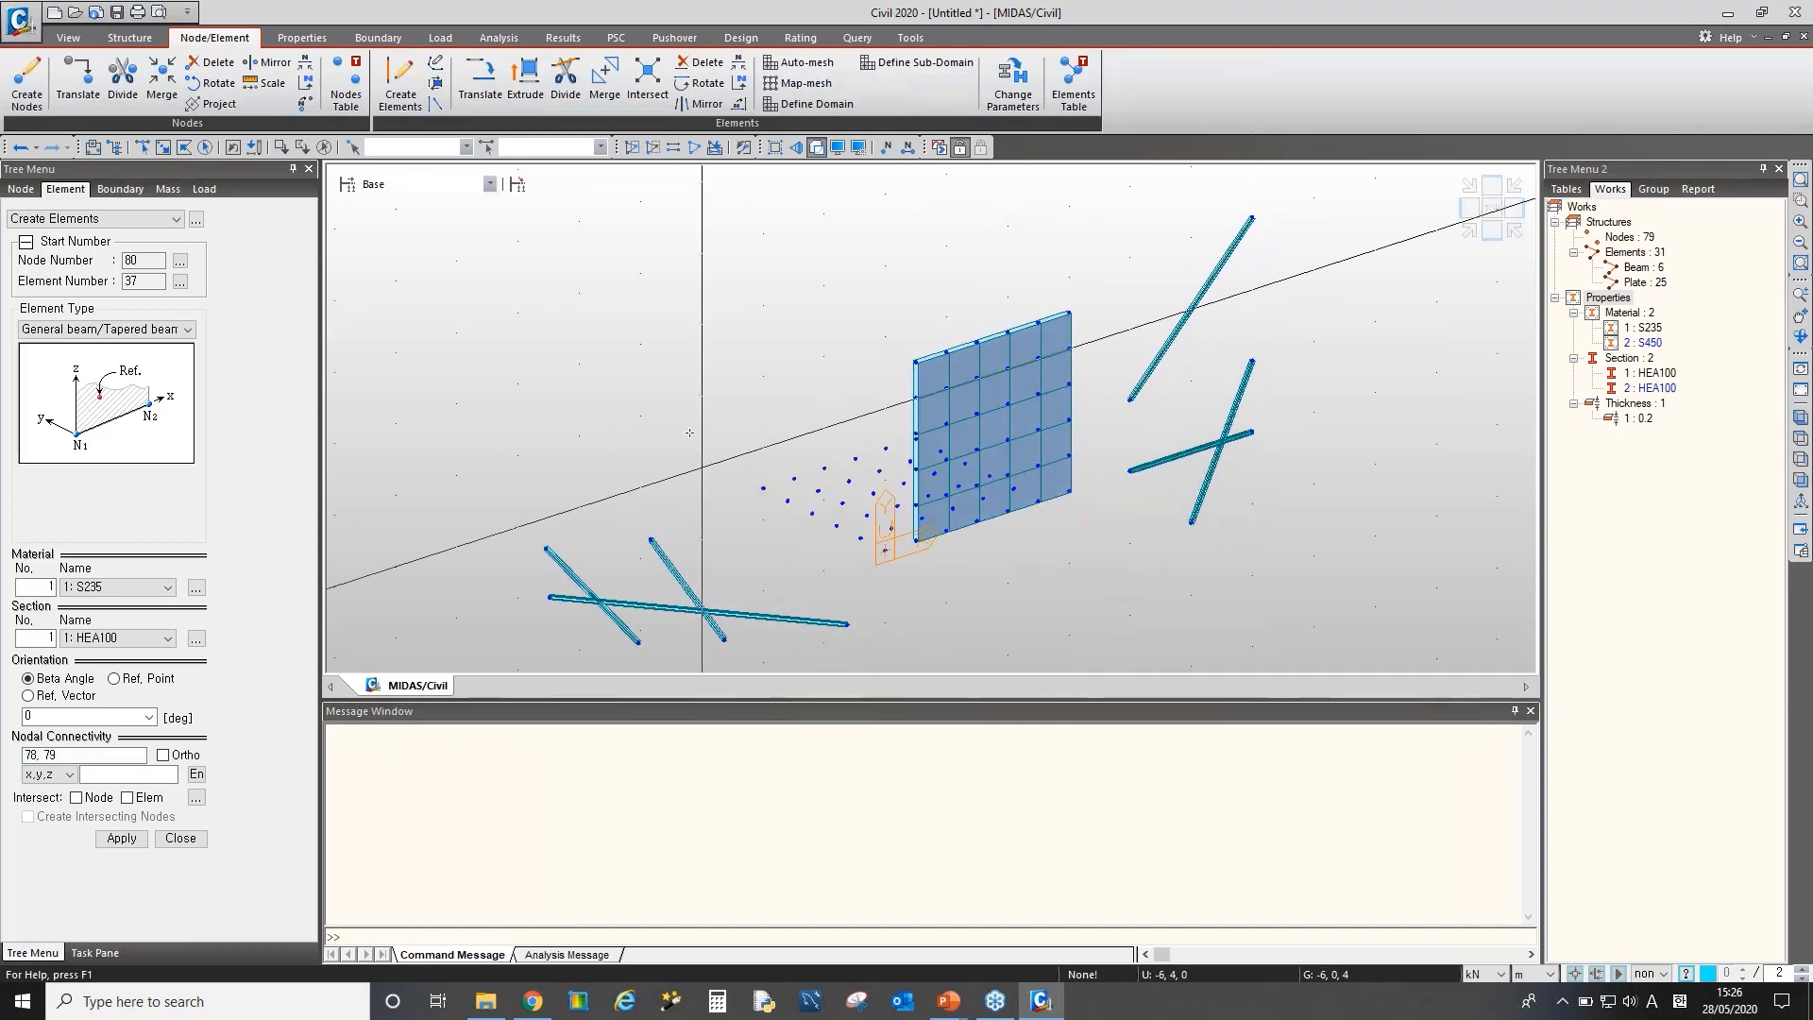
Undo the beam creation and extrusions until all beam and plate elements are removed and only the 36 grid-arranged nodes are left
{"action": "left_click", "coordinate": [20, 148]}
{"action": "left_click", "coordinate": [21, 149]}
{"action": "left_click", "coordinate": [25, 146]}
{"action": "left_click", "coordinate": [24, 146]}
{"action": "left_click", "coordinate": [25, 146]}
{"action": "left_click", "coordinate": [24, 147]}
{"action": "left_click", "coordinate": [24, 146]}
{"action": "left_click", "coordinate": [23, 148]}
{"action": "left_click", "coordinate": [22, 149]}
{"action": "left_click", "coordinate": [23, 149]}
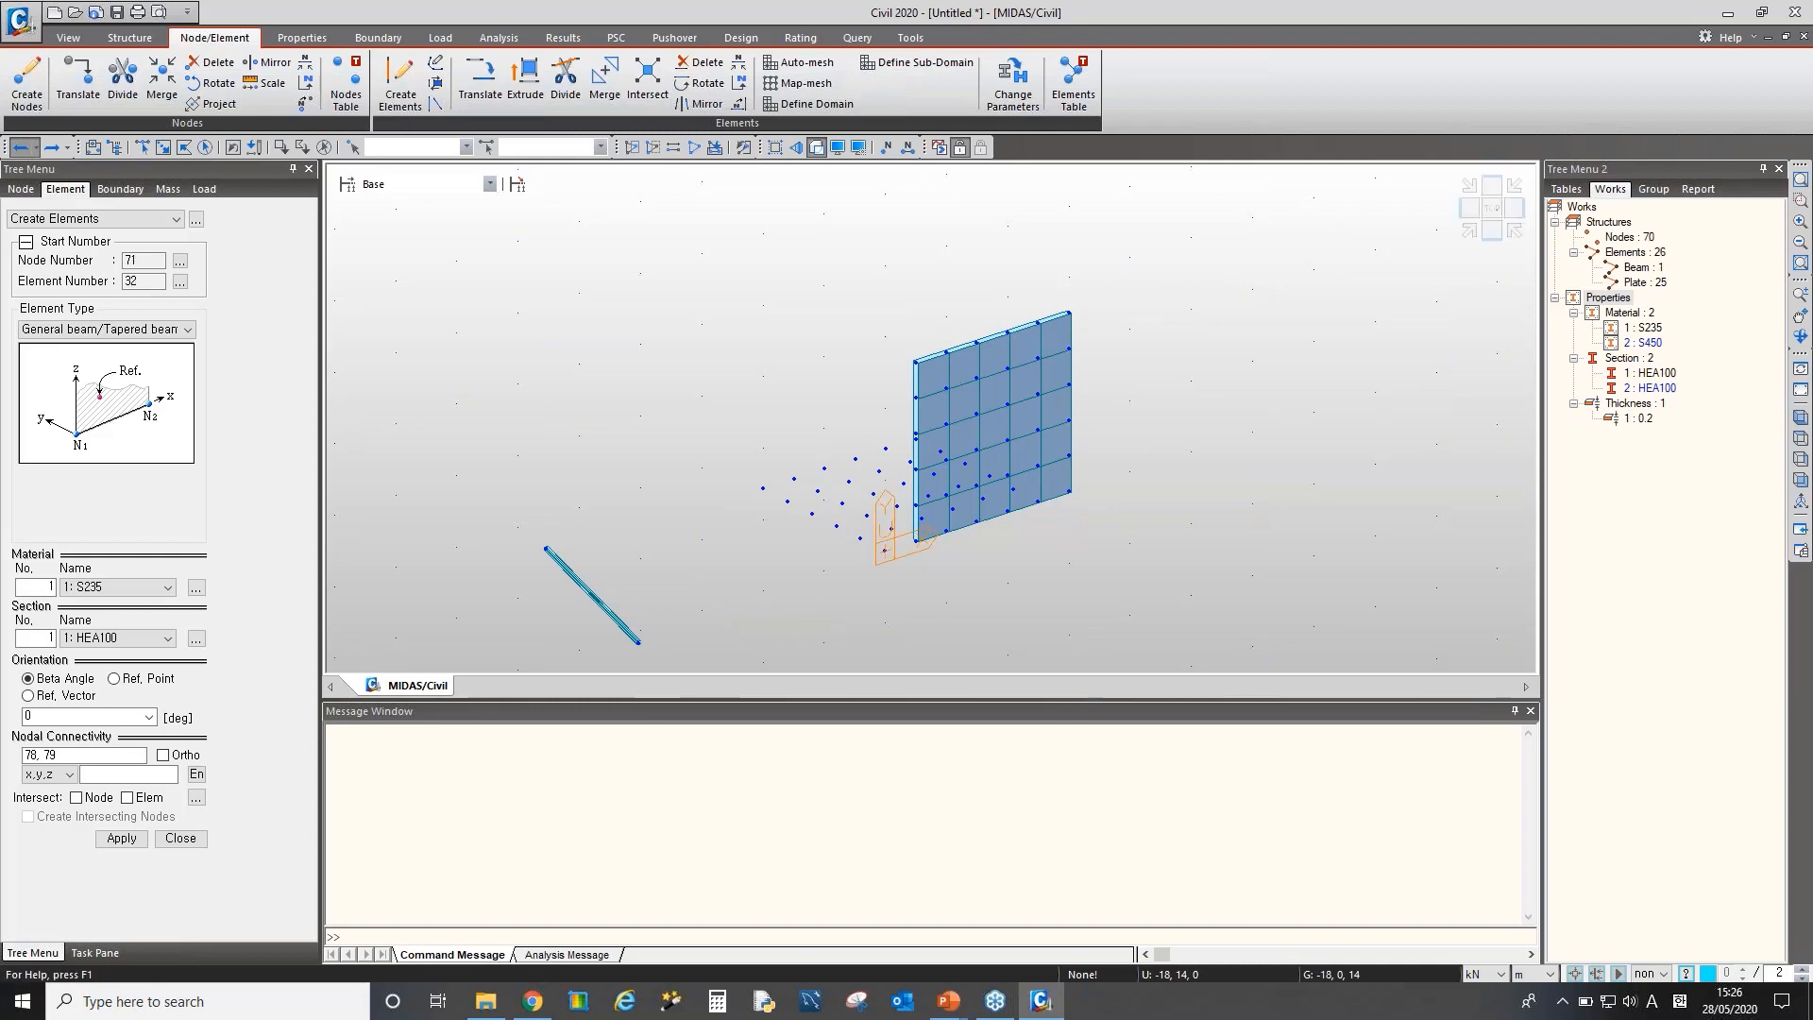
{"action": "left_click", "coordinate": [23, 148]}
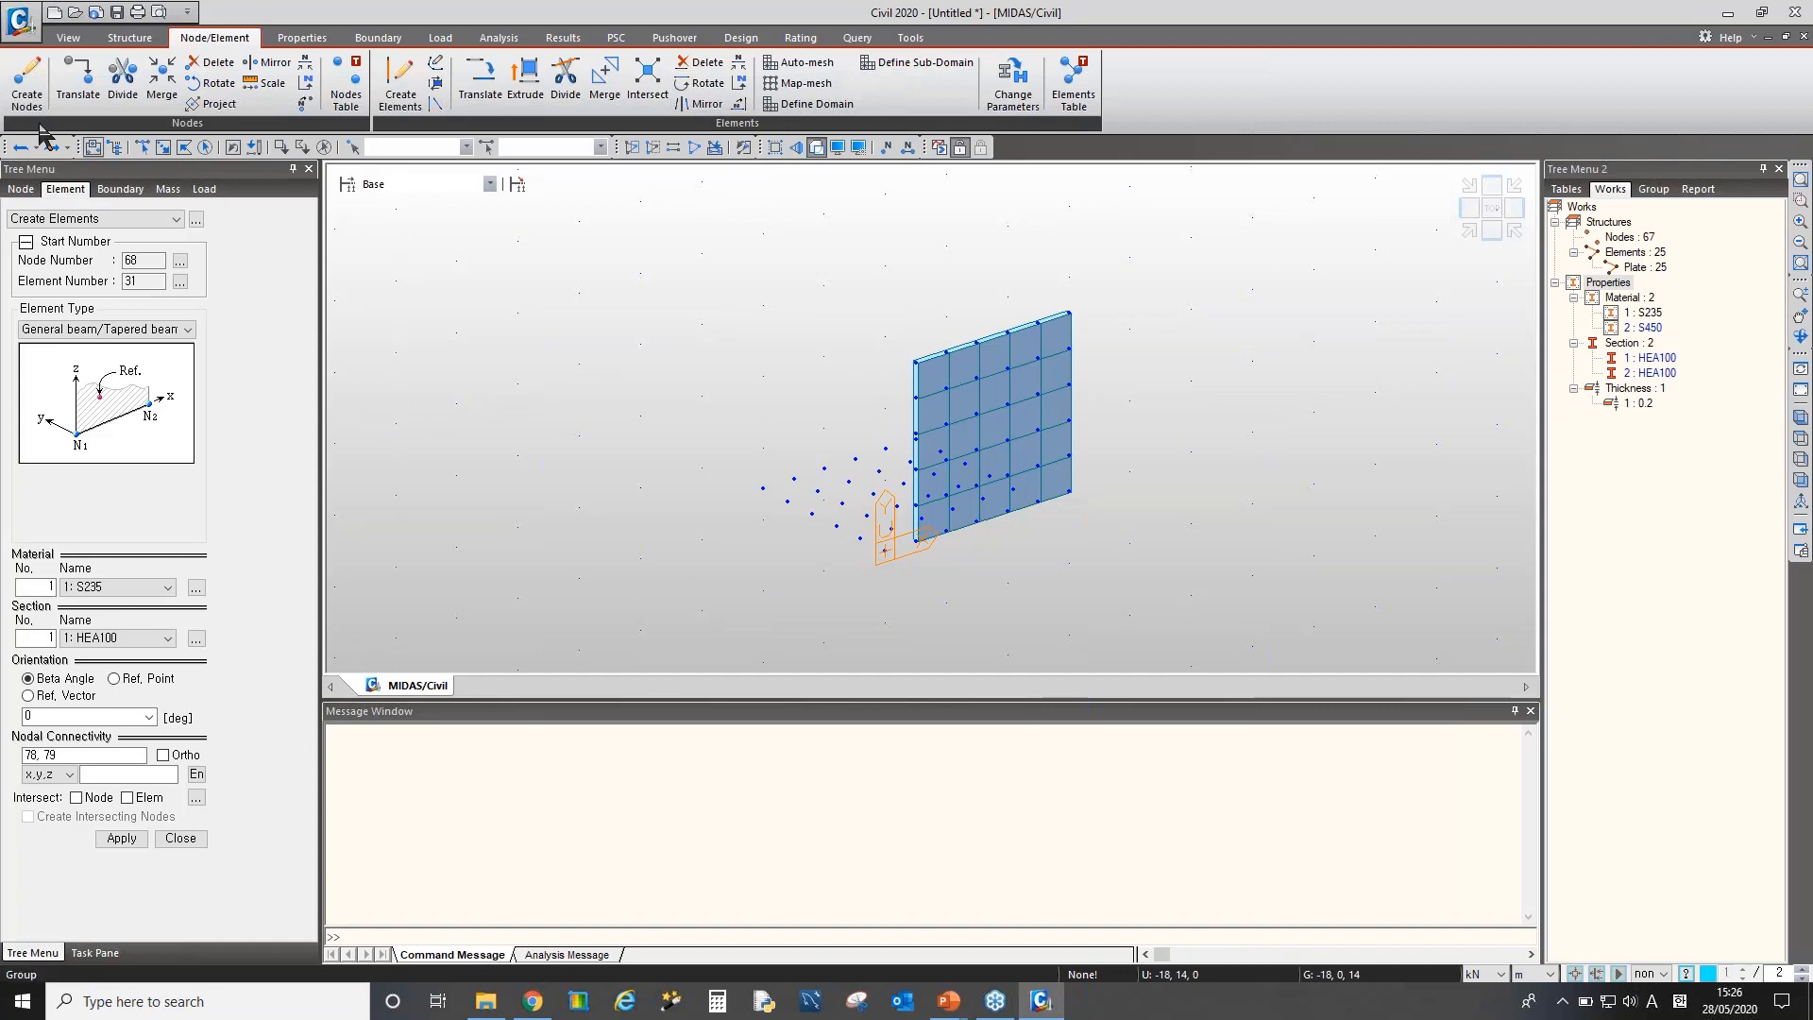
{"action": "left_click", "coordinate": [22, 148]}
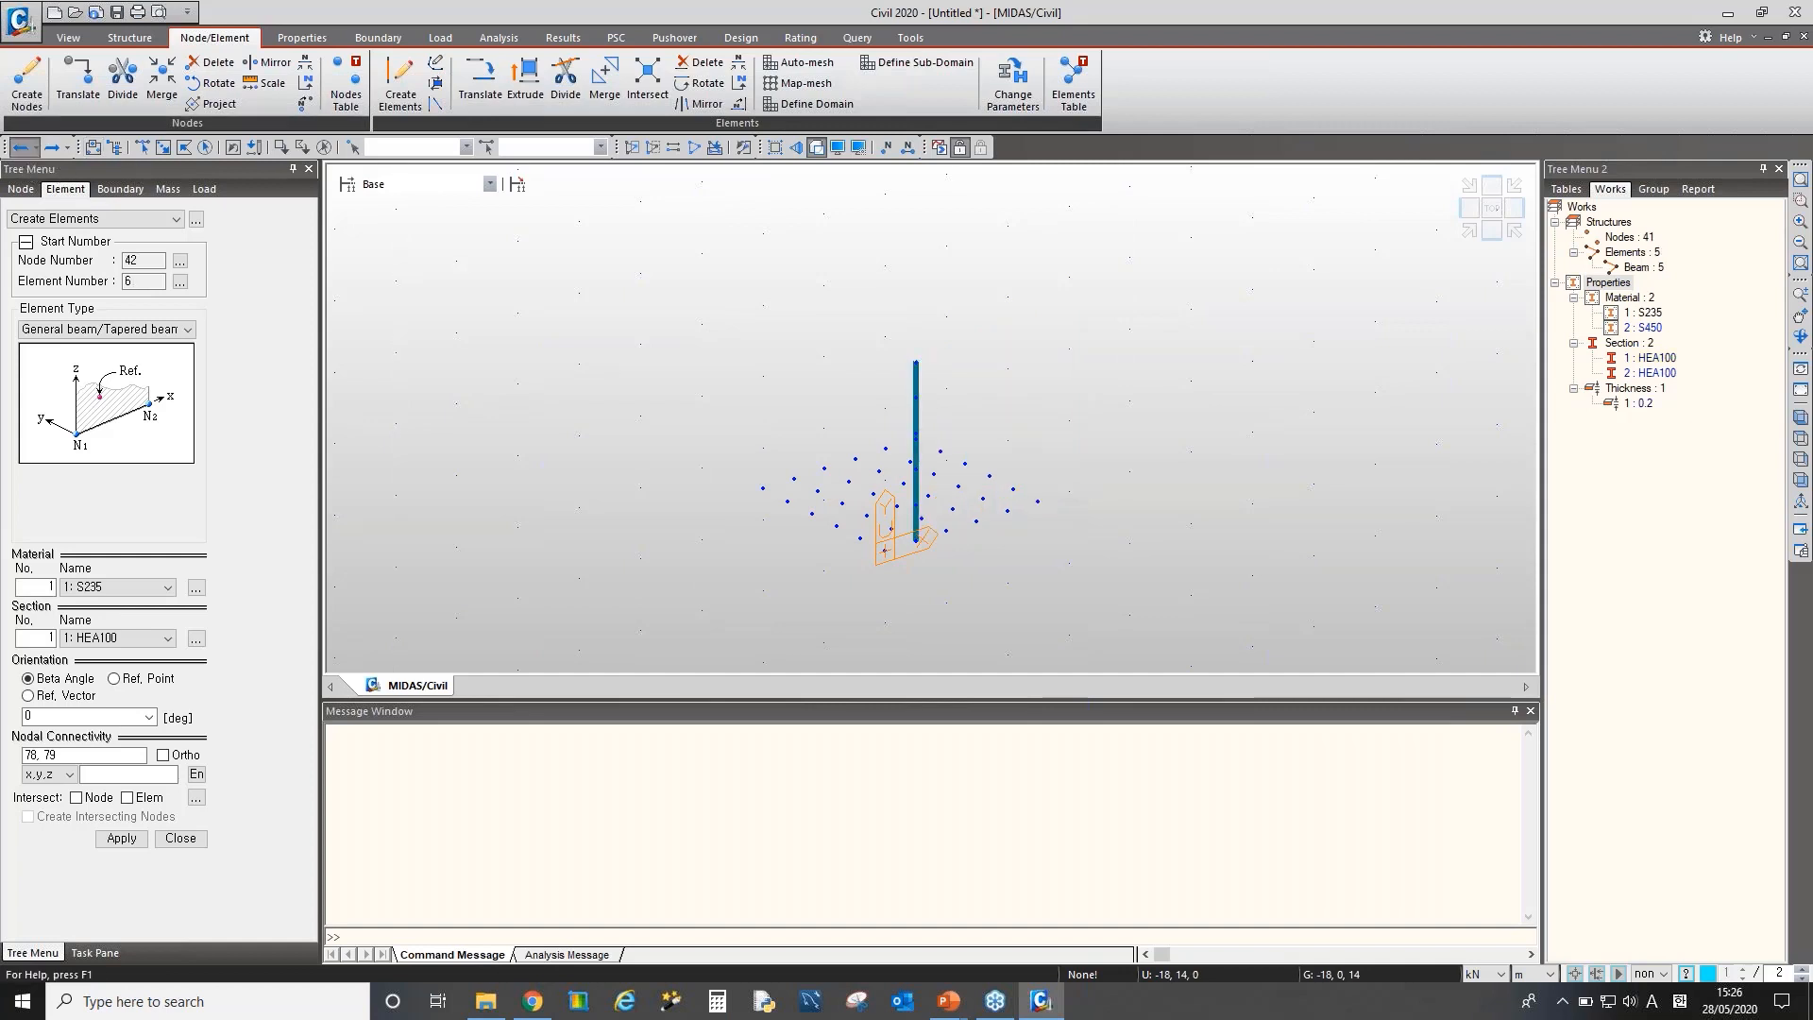
{"action": "left_click", "coordinate": [23, 148]}
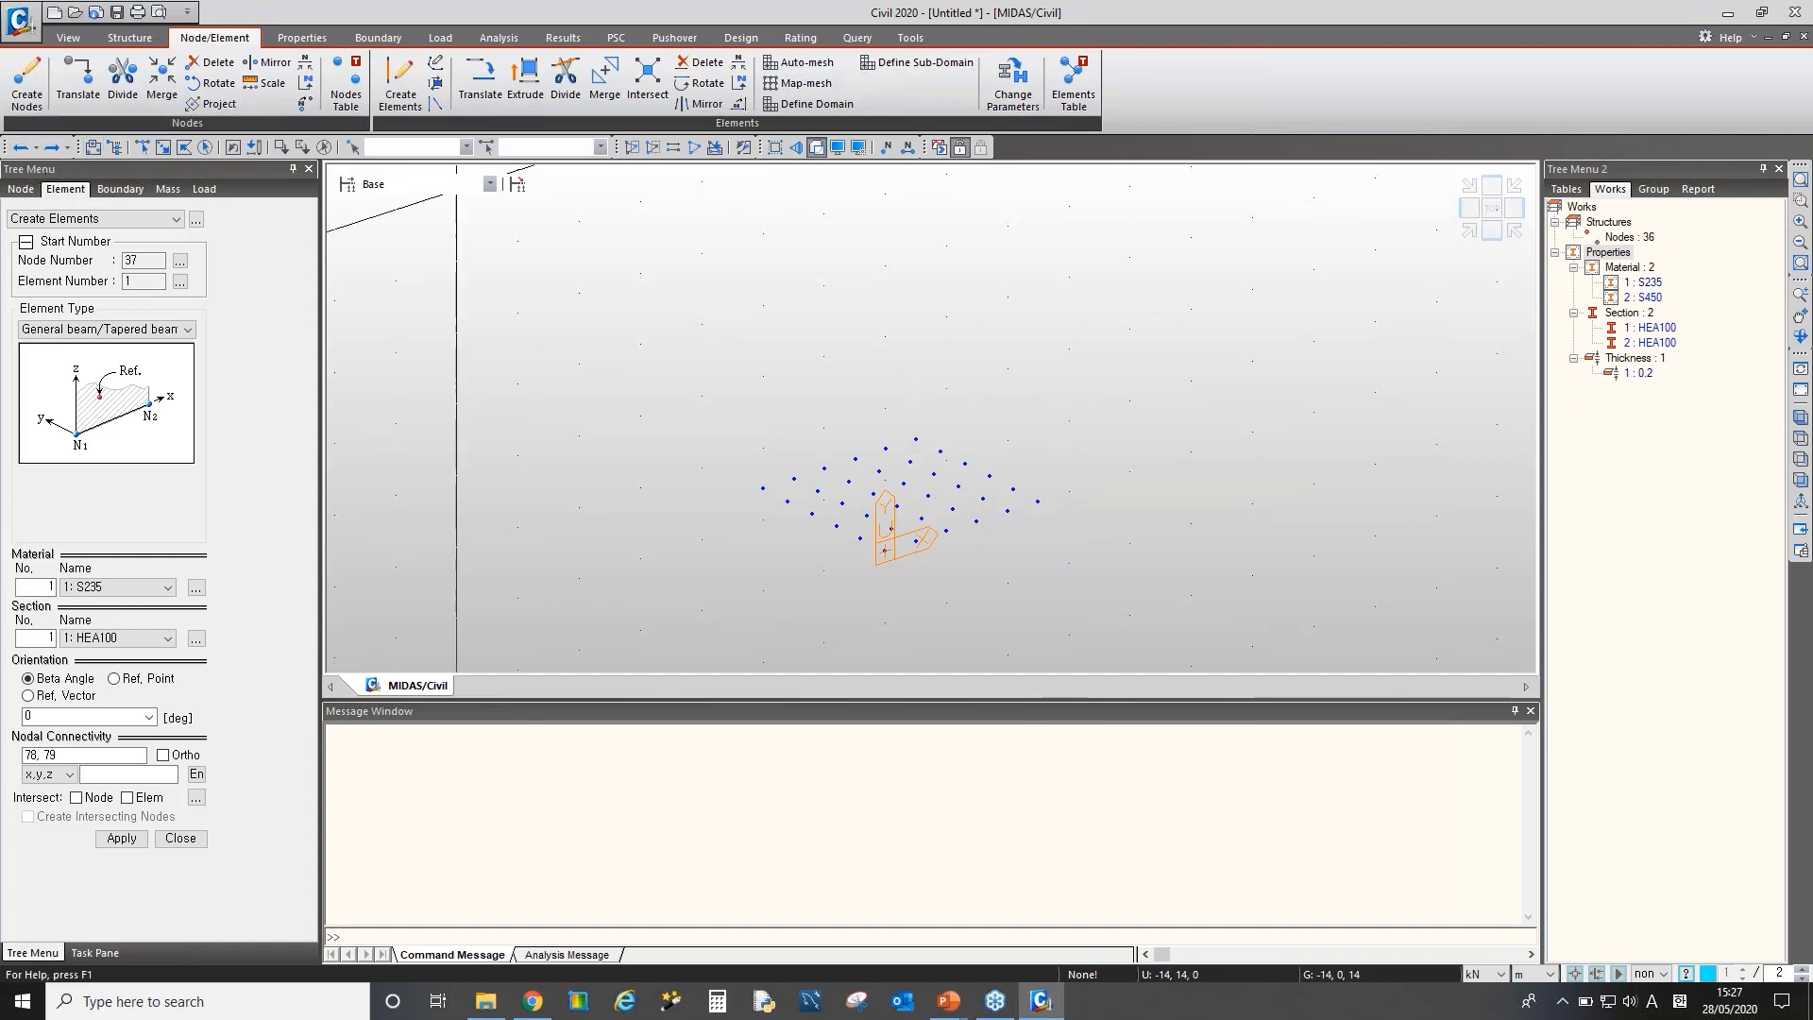
Hide the point grid and switch from the user coordinate system to the global coordinate system (GCS)
{"action": "left_click", "coordinate": [83, 42]}
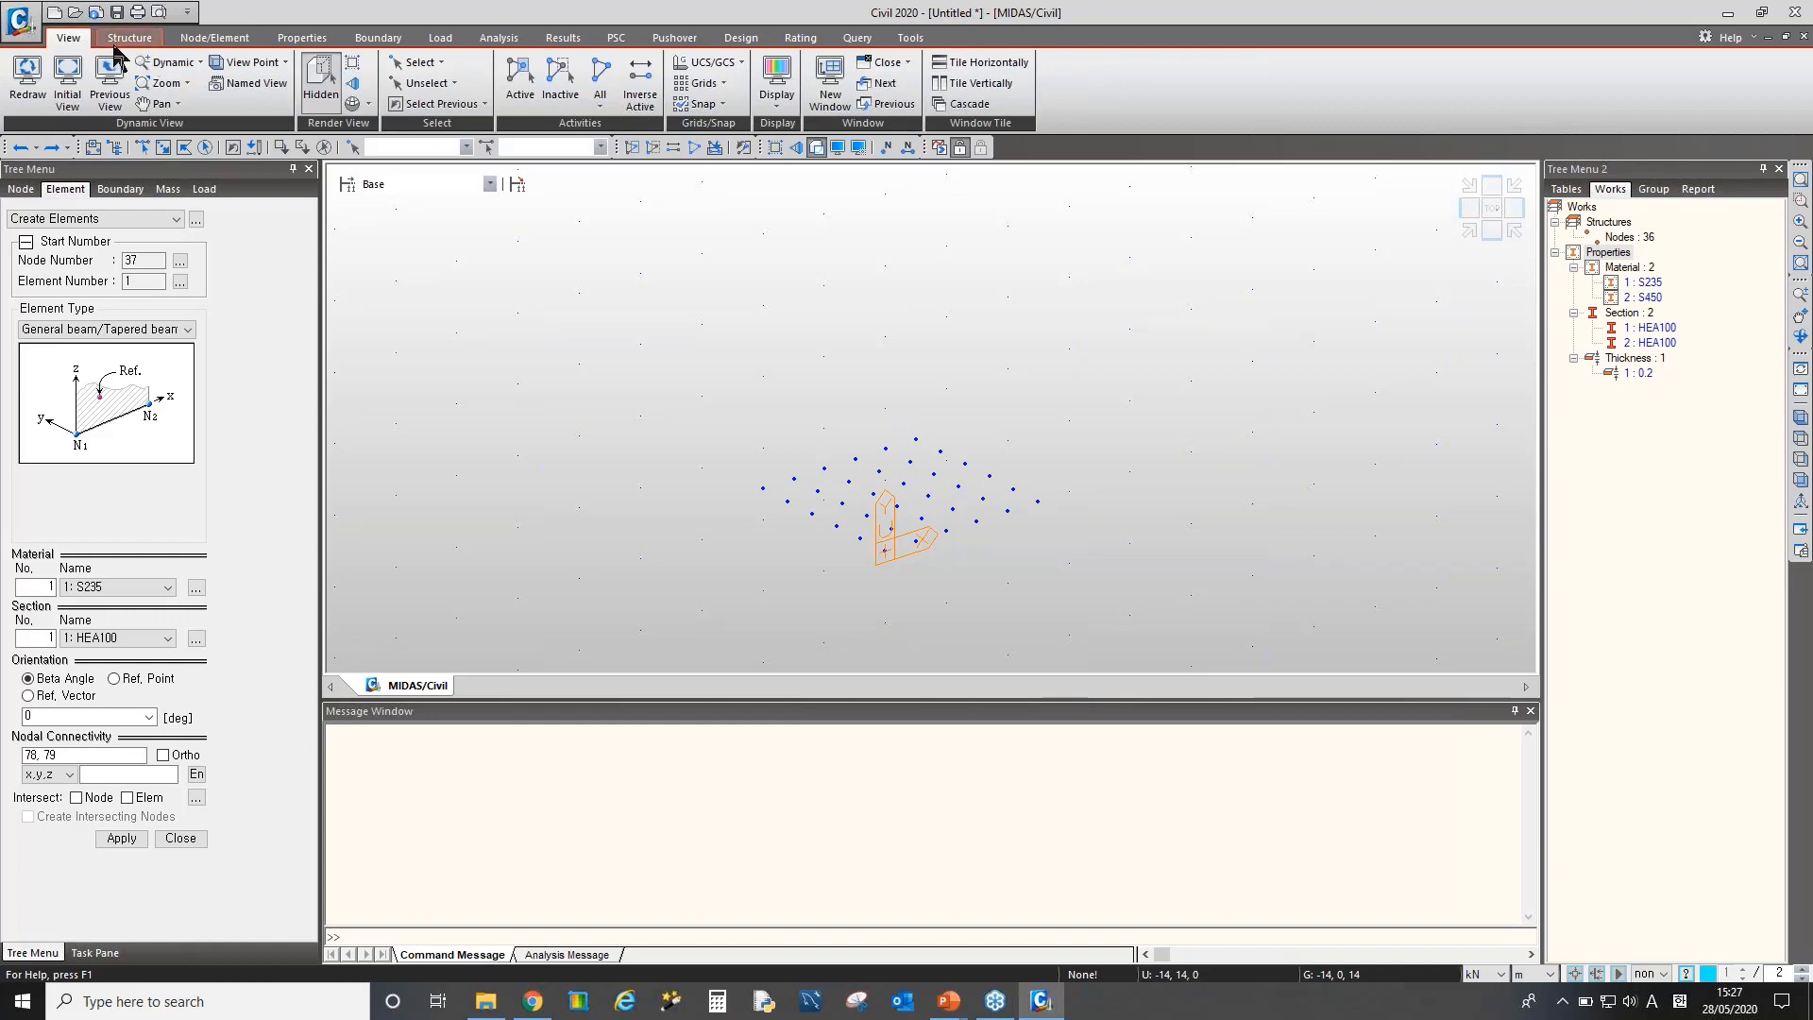
{"action": "left_click", "coordinate": [710, 83]}
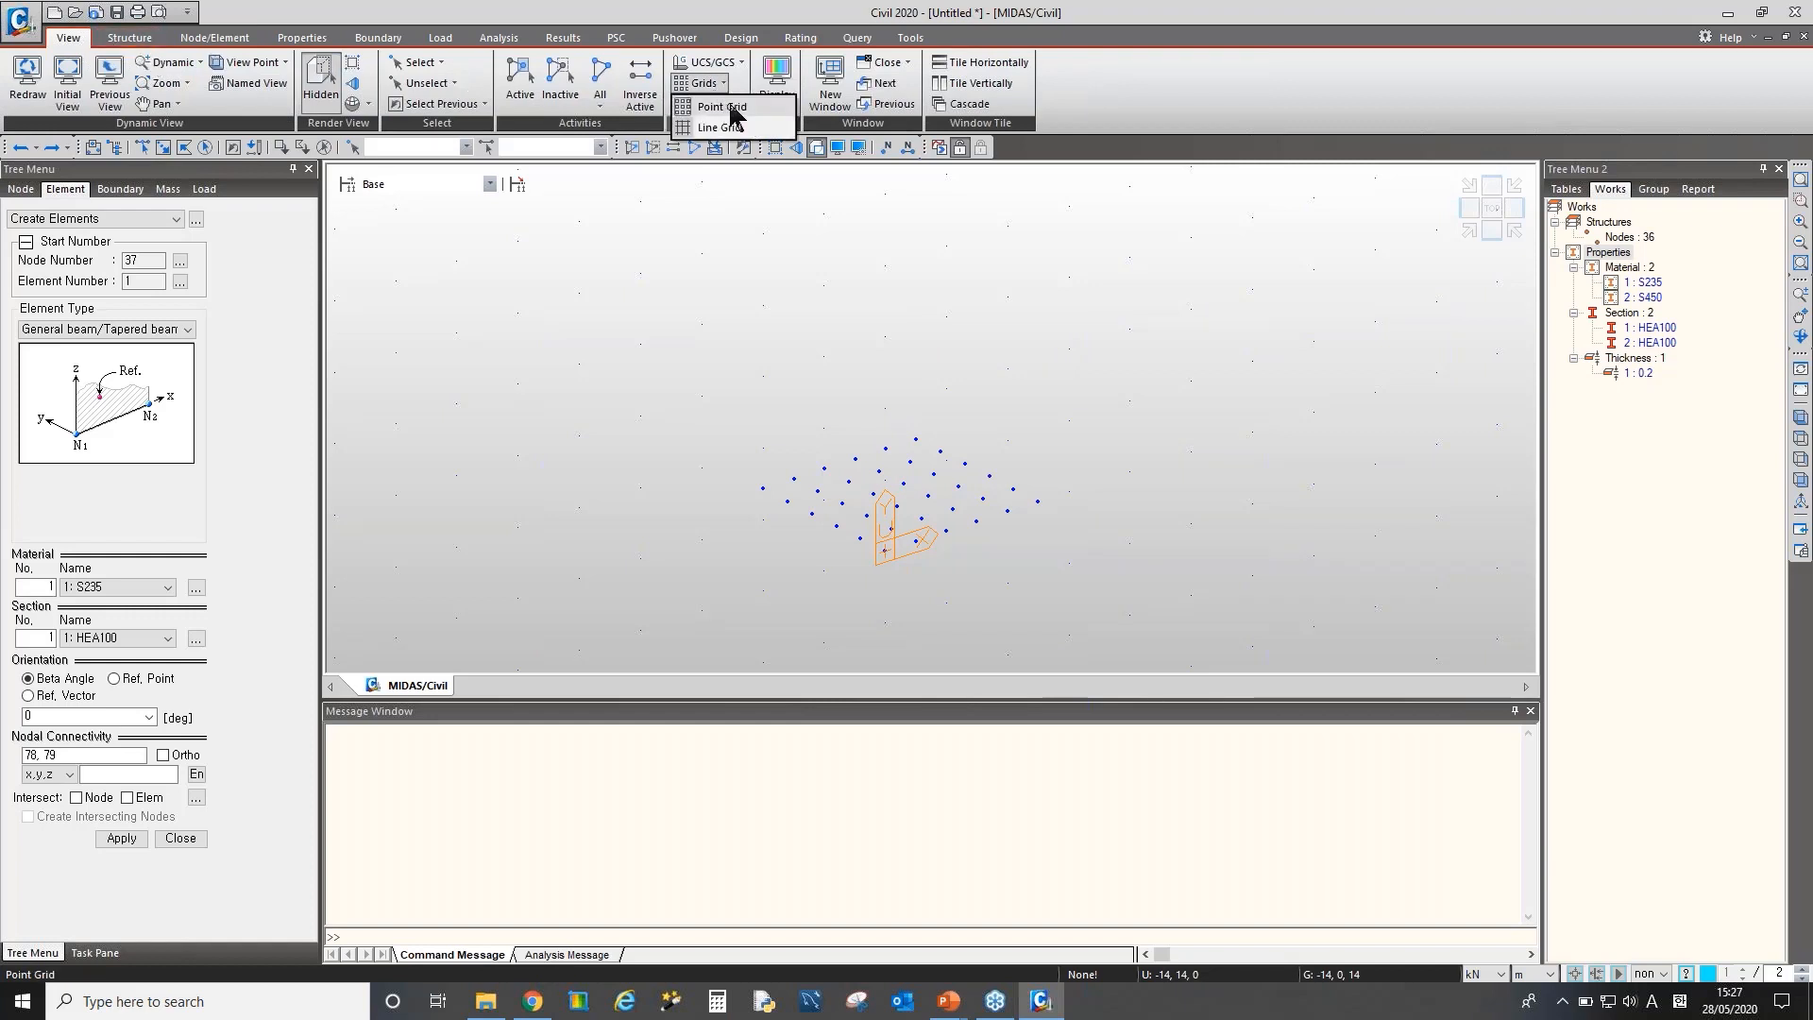
{"action": "left_click", "coordinate": [727, 106]}
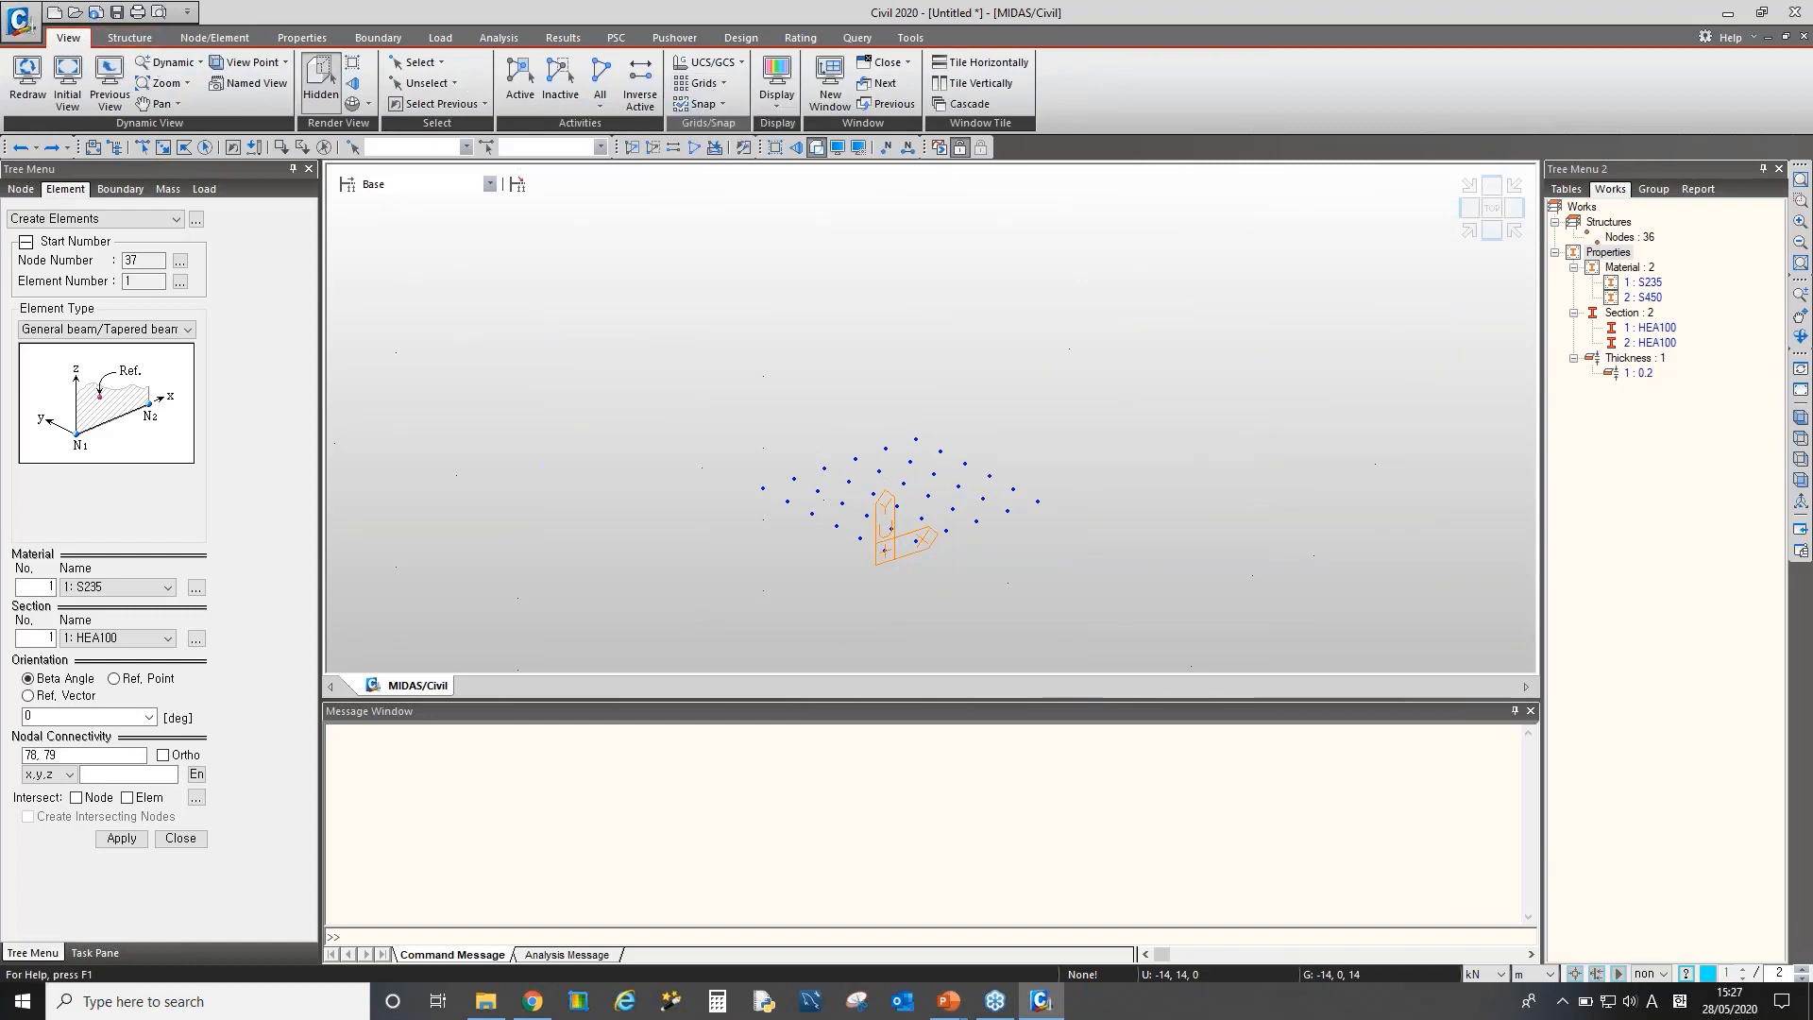
{"action": "left_click", "coordinate": [719, 66]}
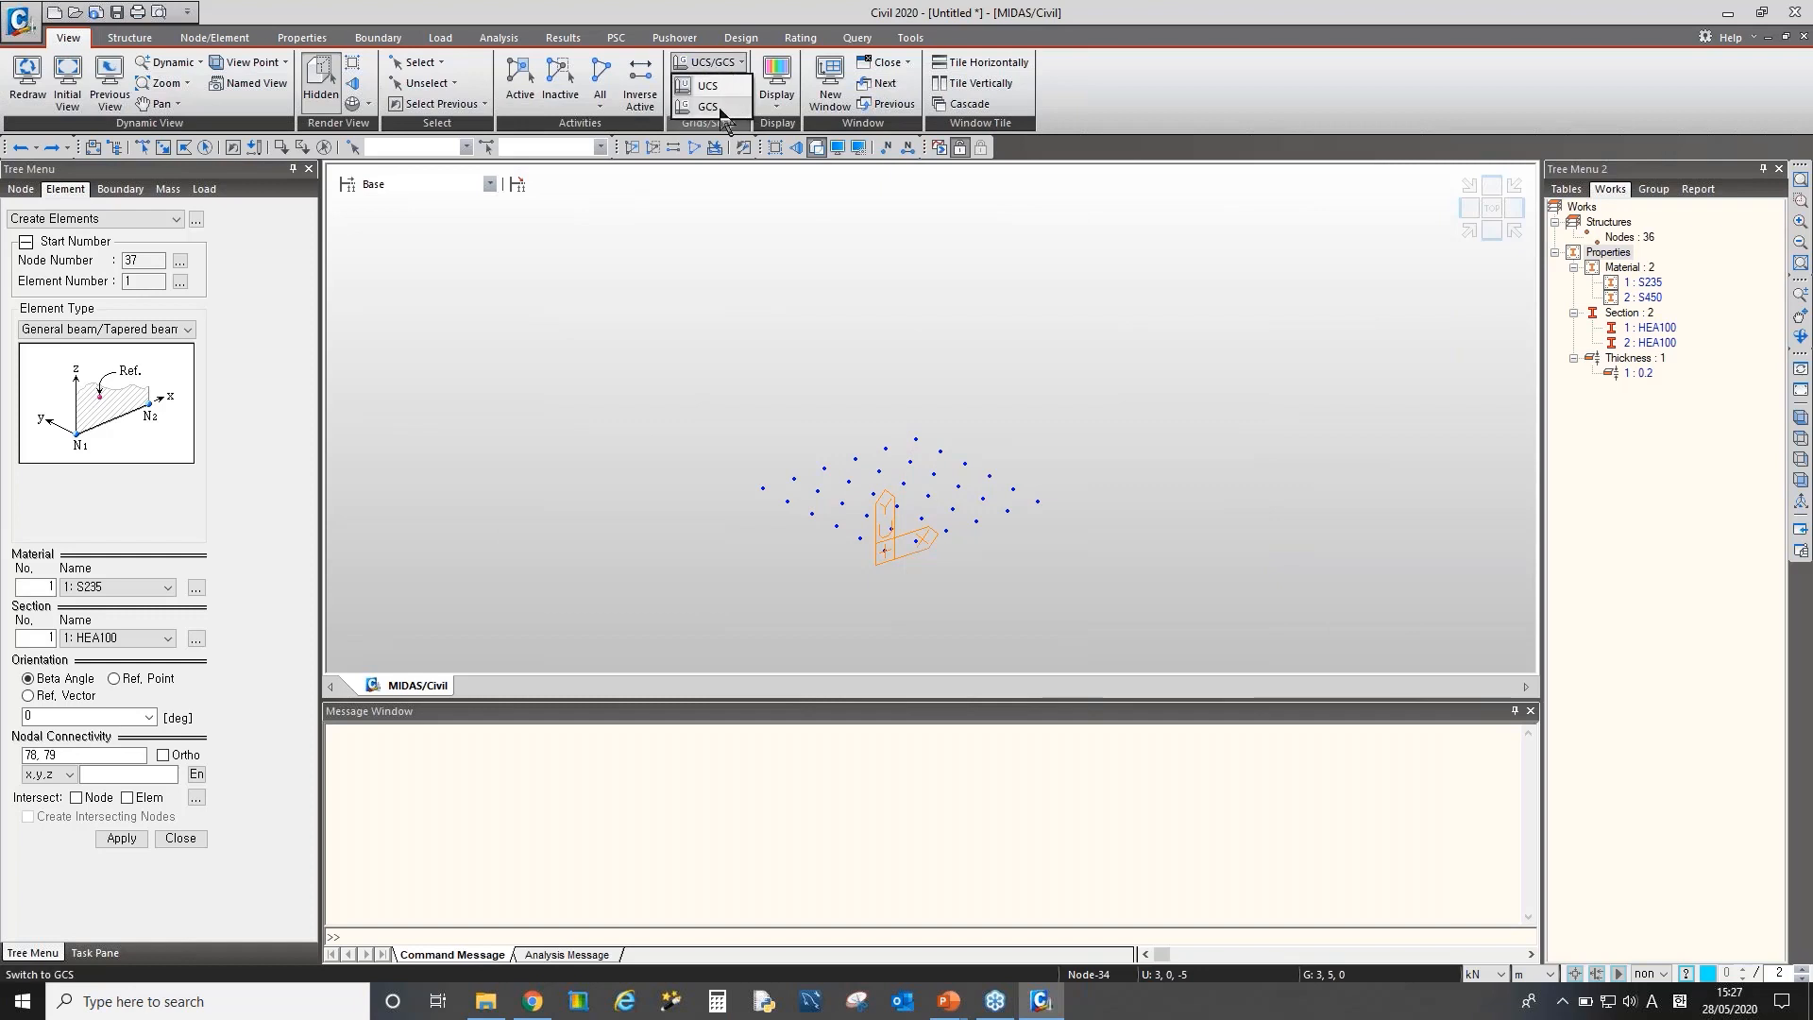
{"action": "left_click", "coordinate": [721, 107]}
{"action": "middle_click_drag", "start_coordinate": [883, 334], "coordinate": [886, 437], "text": "ctrl"}
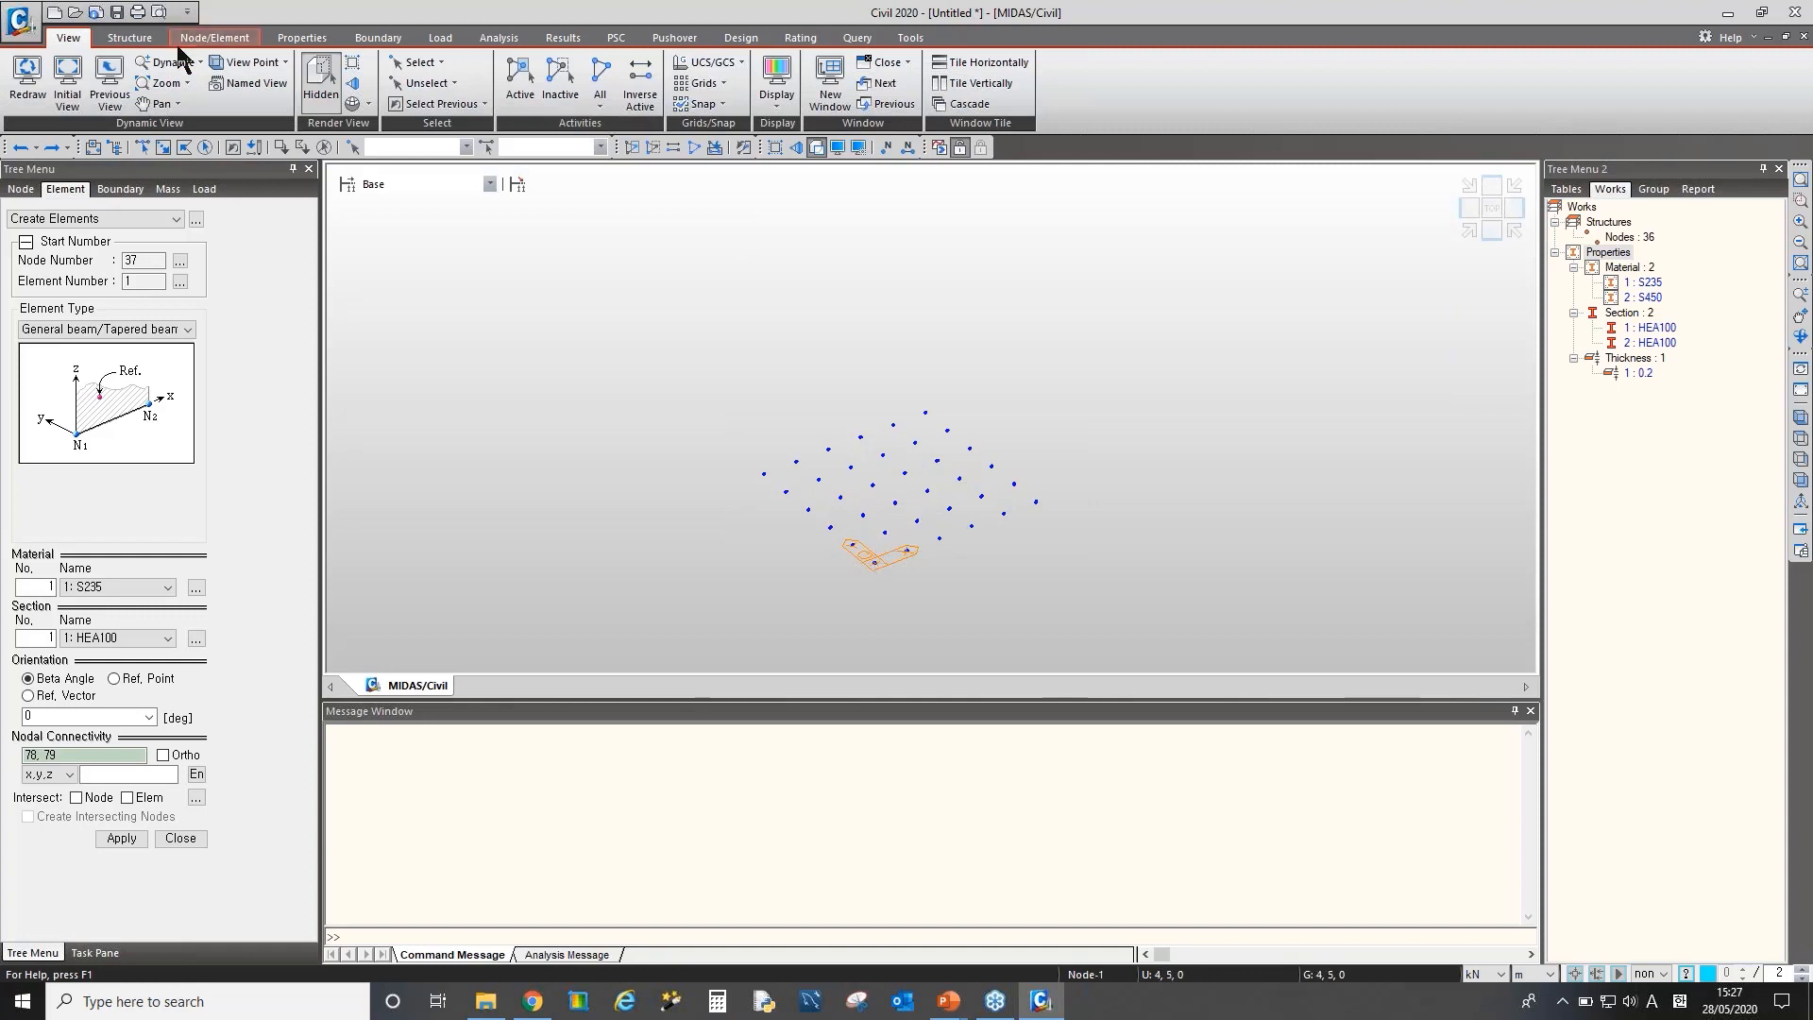
Start auto-meshing a planar area with the Nodes method and show the nodes in top view
{"action": "left_click", "coordinate": [212, 38]}
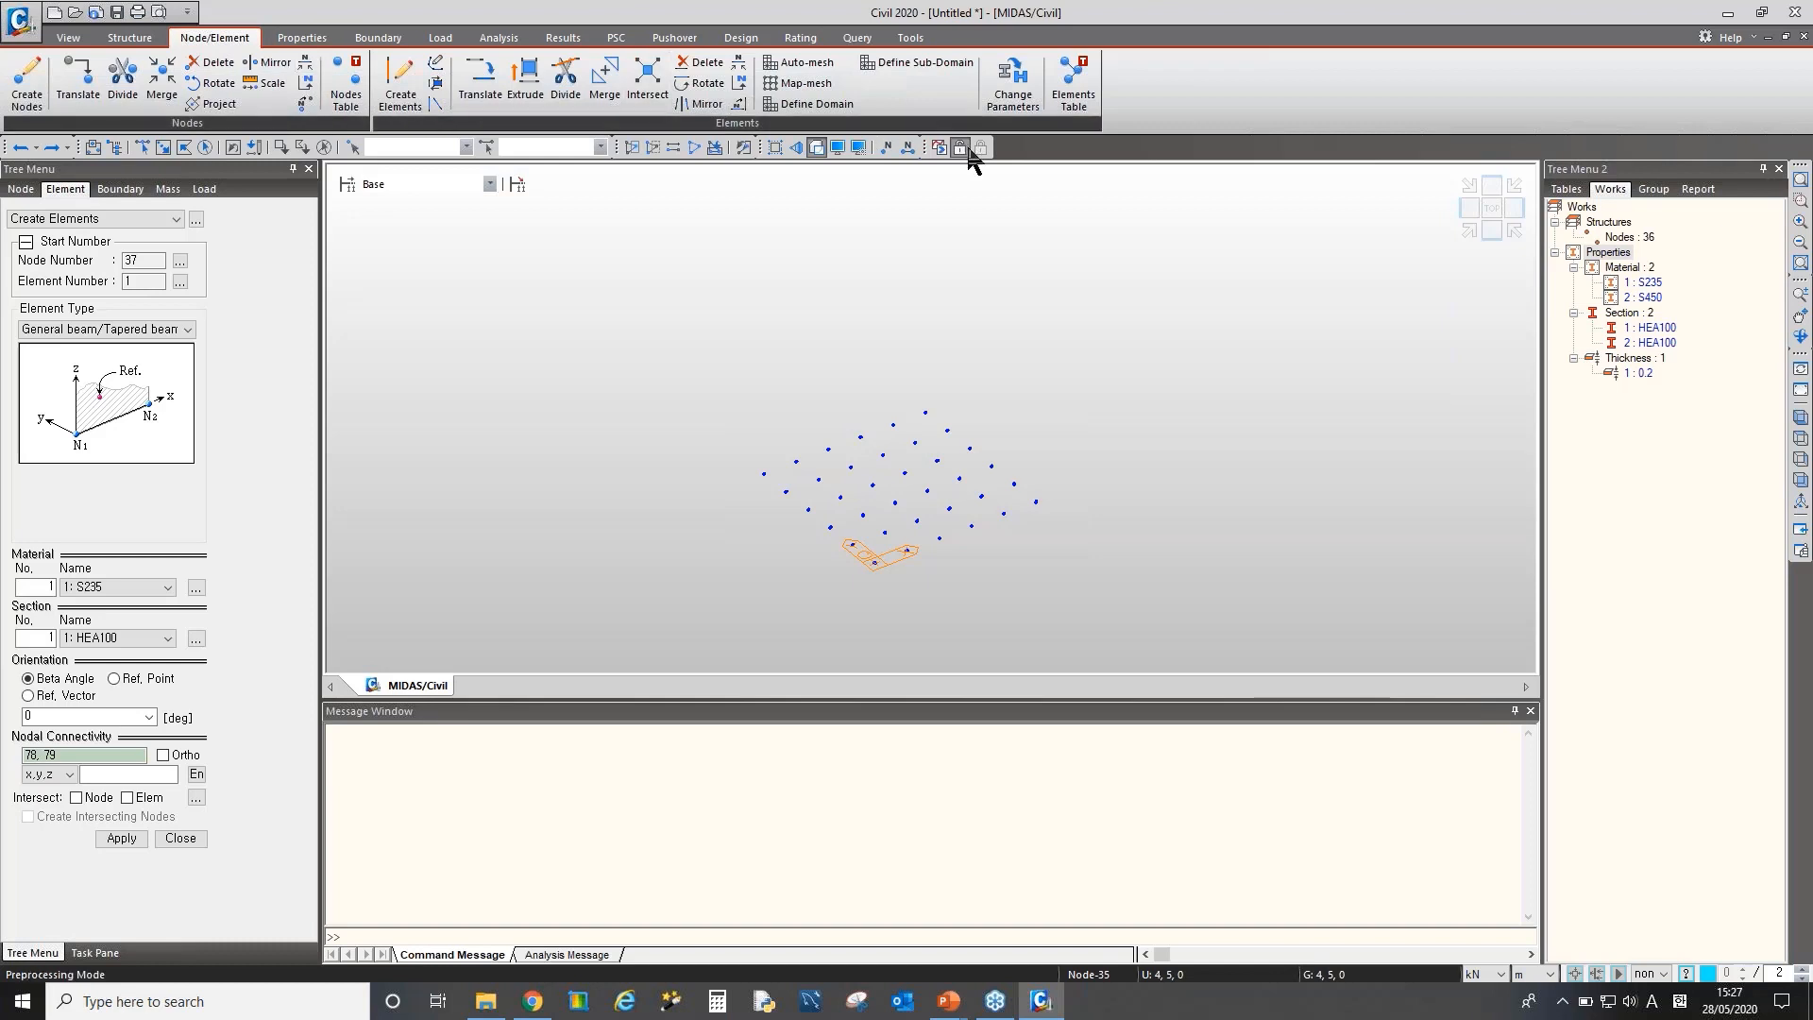
{"action": "left_click", "coordinate": [802, 64]}
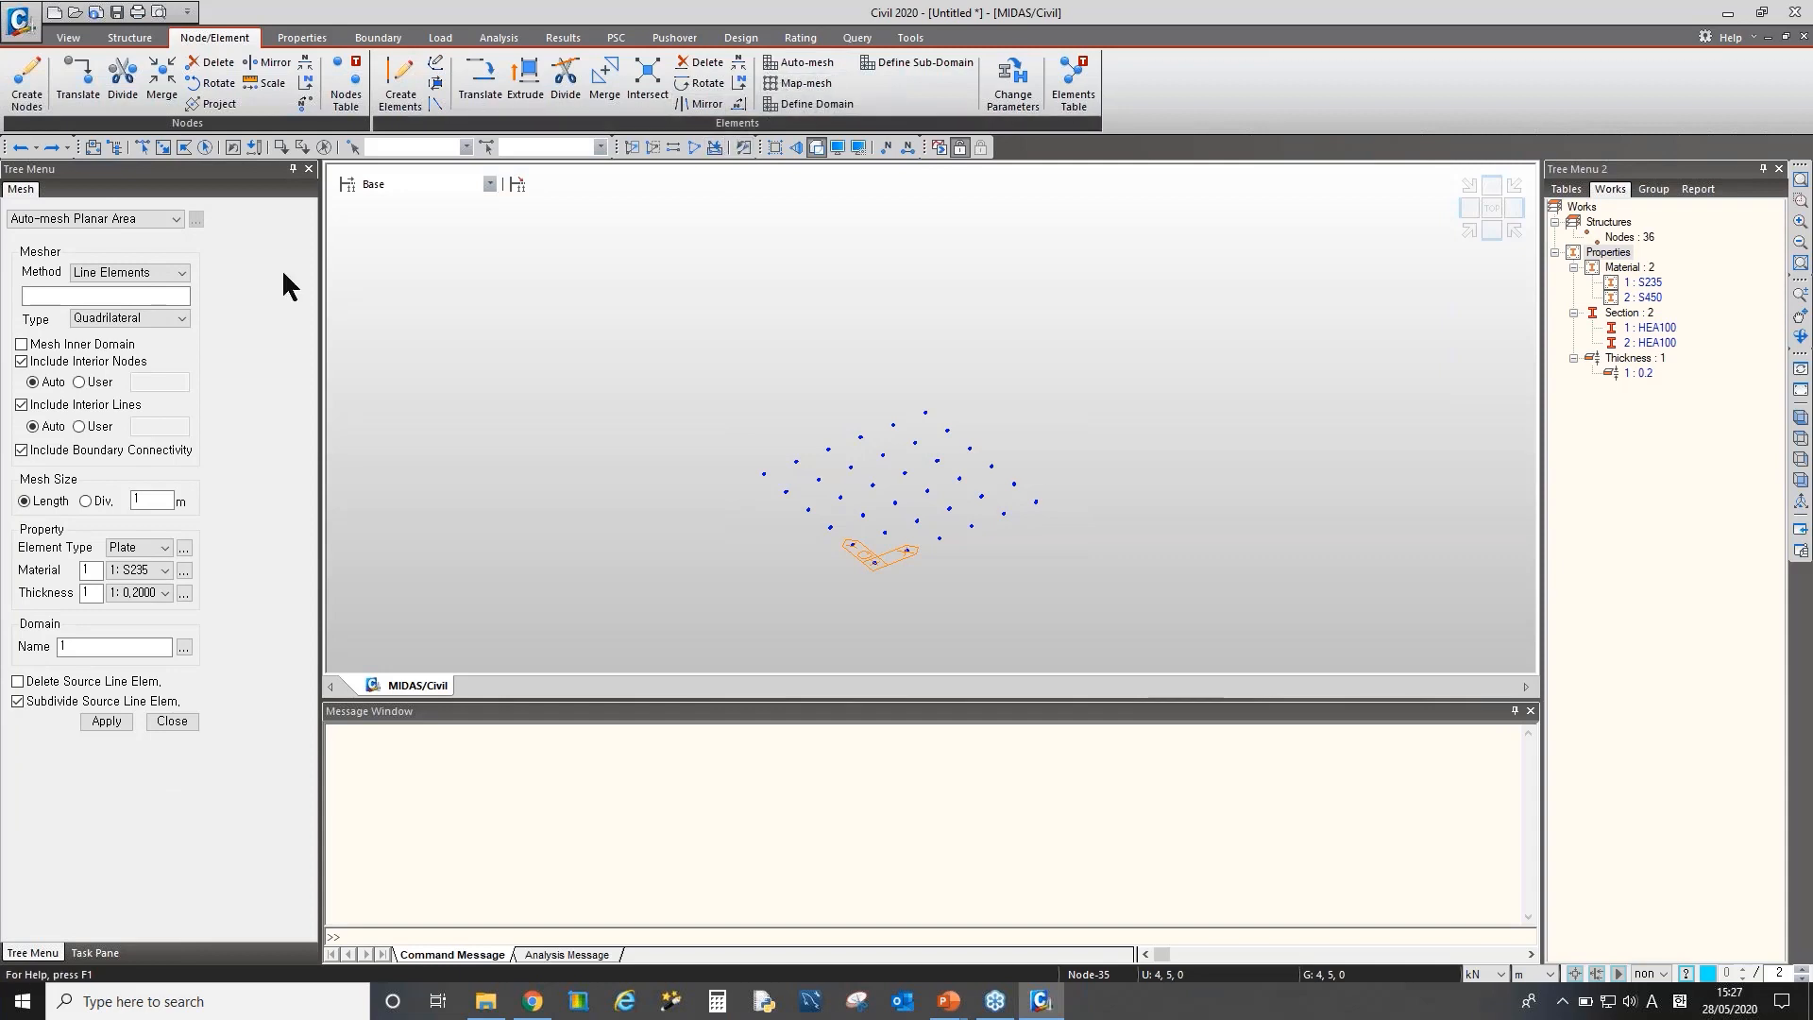
{"action": "left_click", "coordinate": [151, 274]}
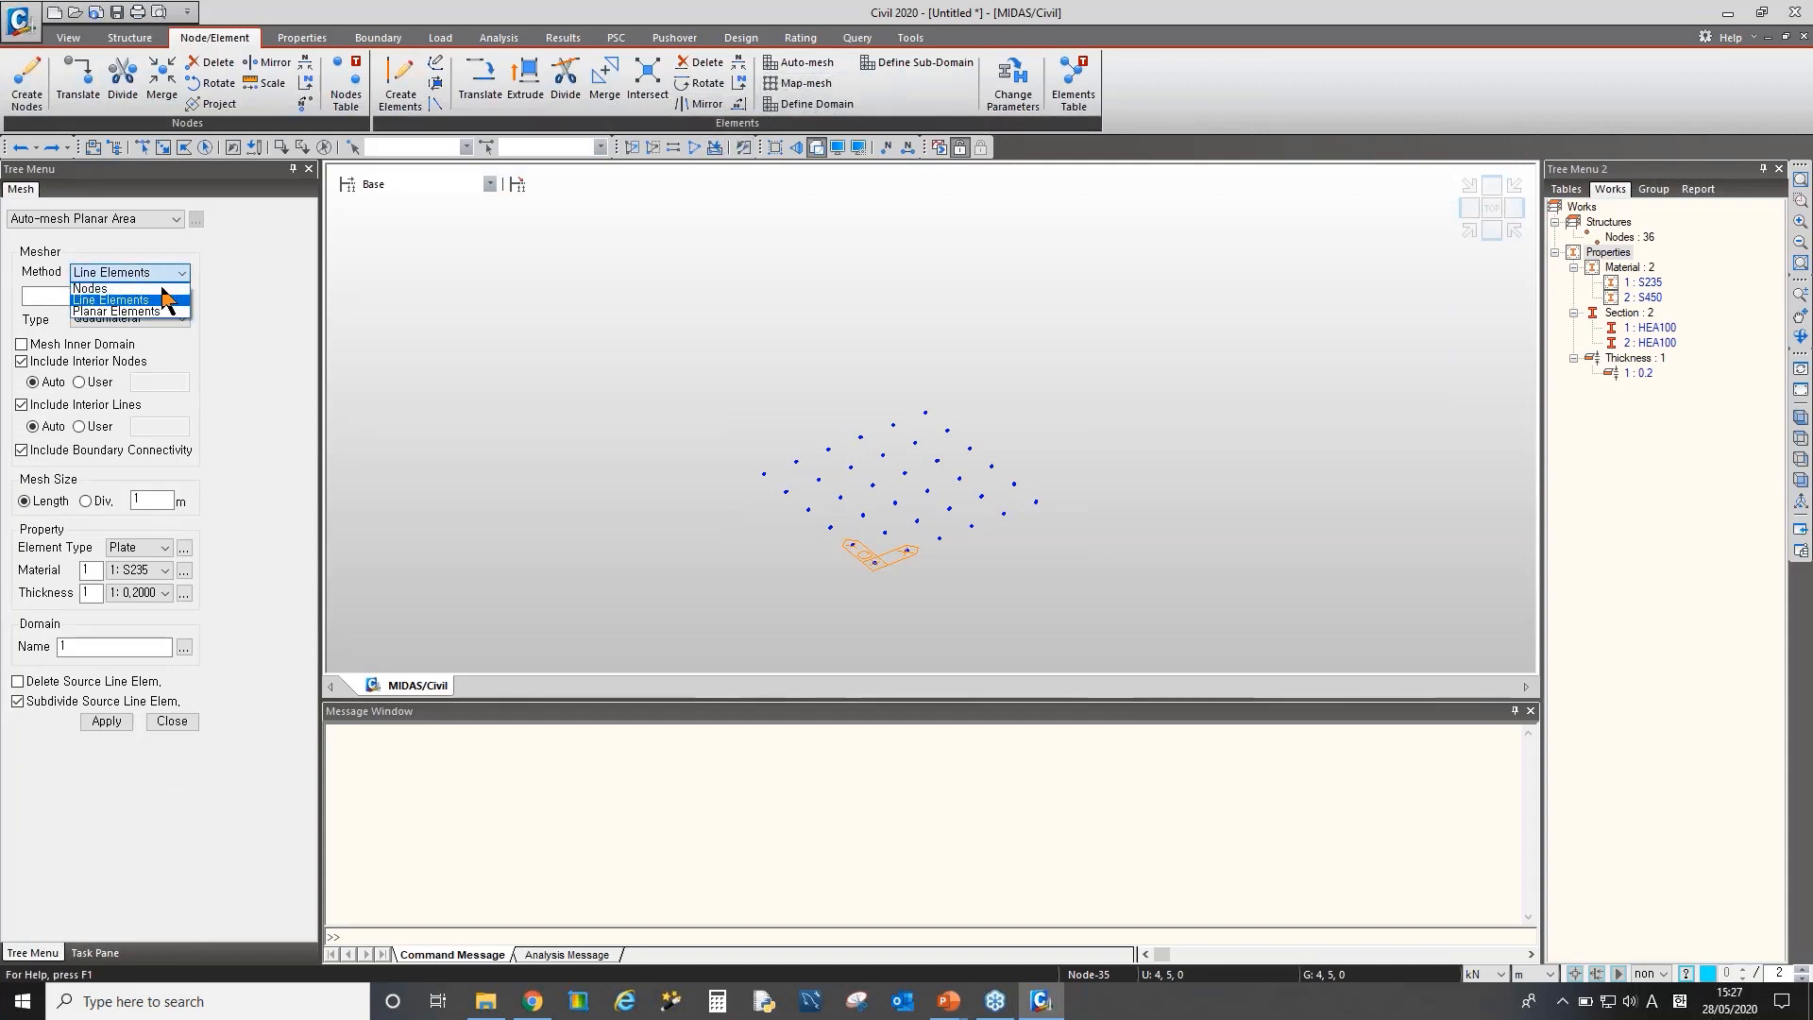
{"action": "left_click", "coordinate": [168, 289]}
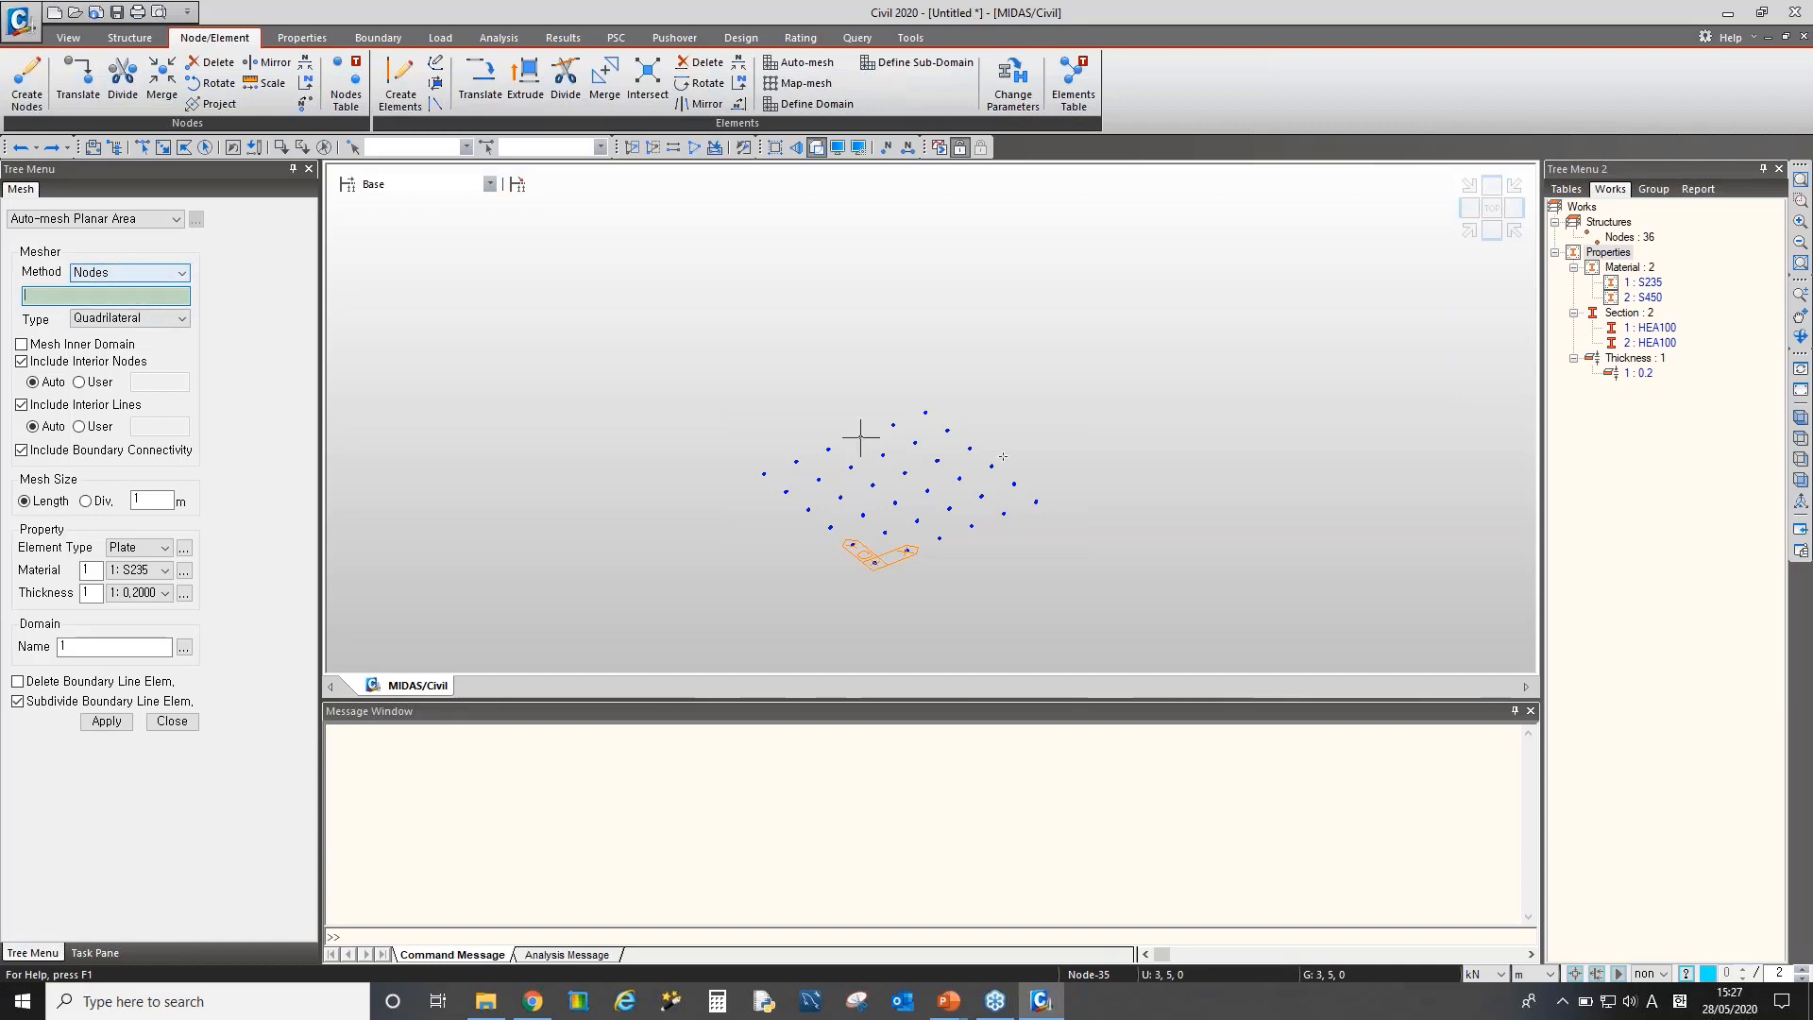
{"action": "left_click", "coordinate": [1484, 220]}
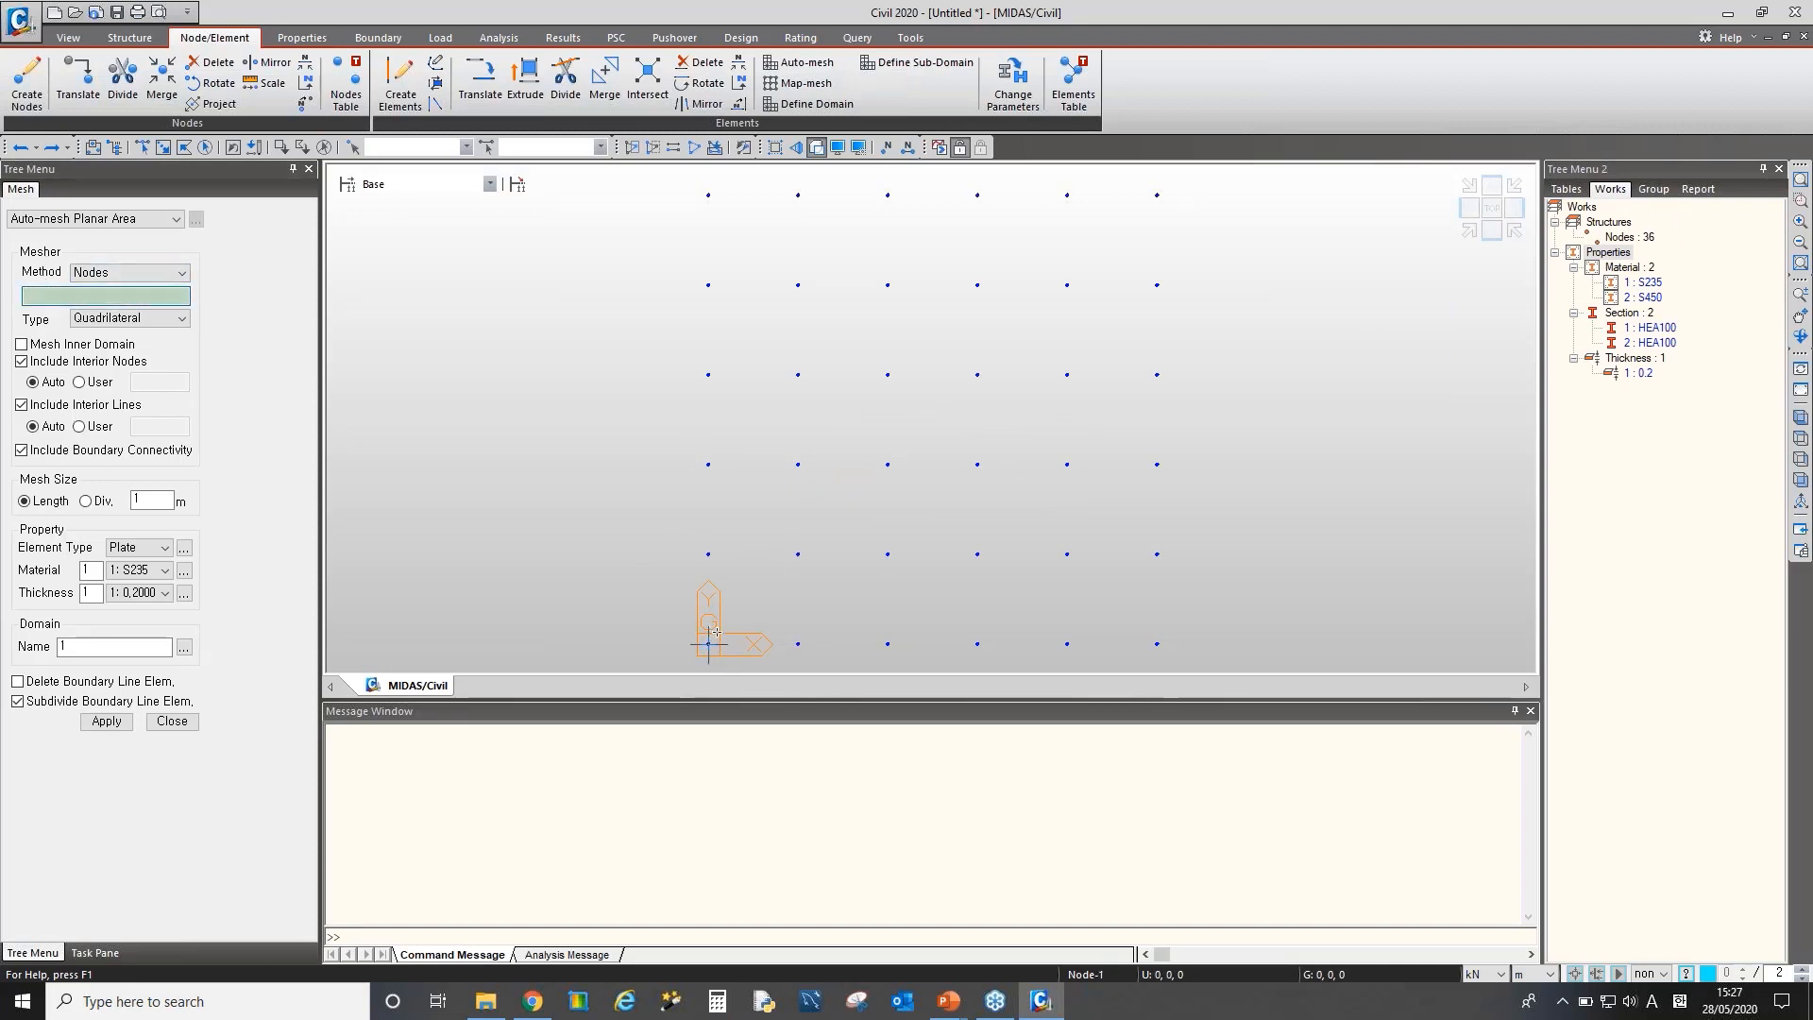
{"action": "left_click", "coordinate": [708, 644]}
{"action": "left_click", "coordinate": [798, 195]}
{"action": "left_click", "coordinate": [1067, 196]}
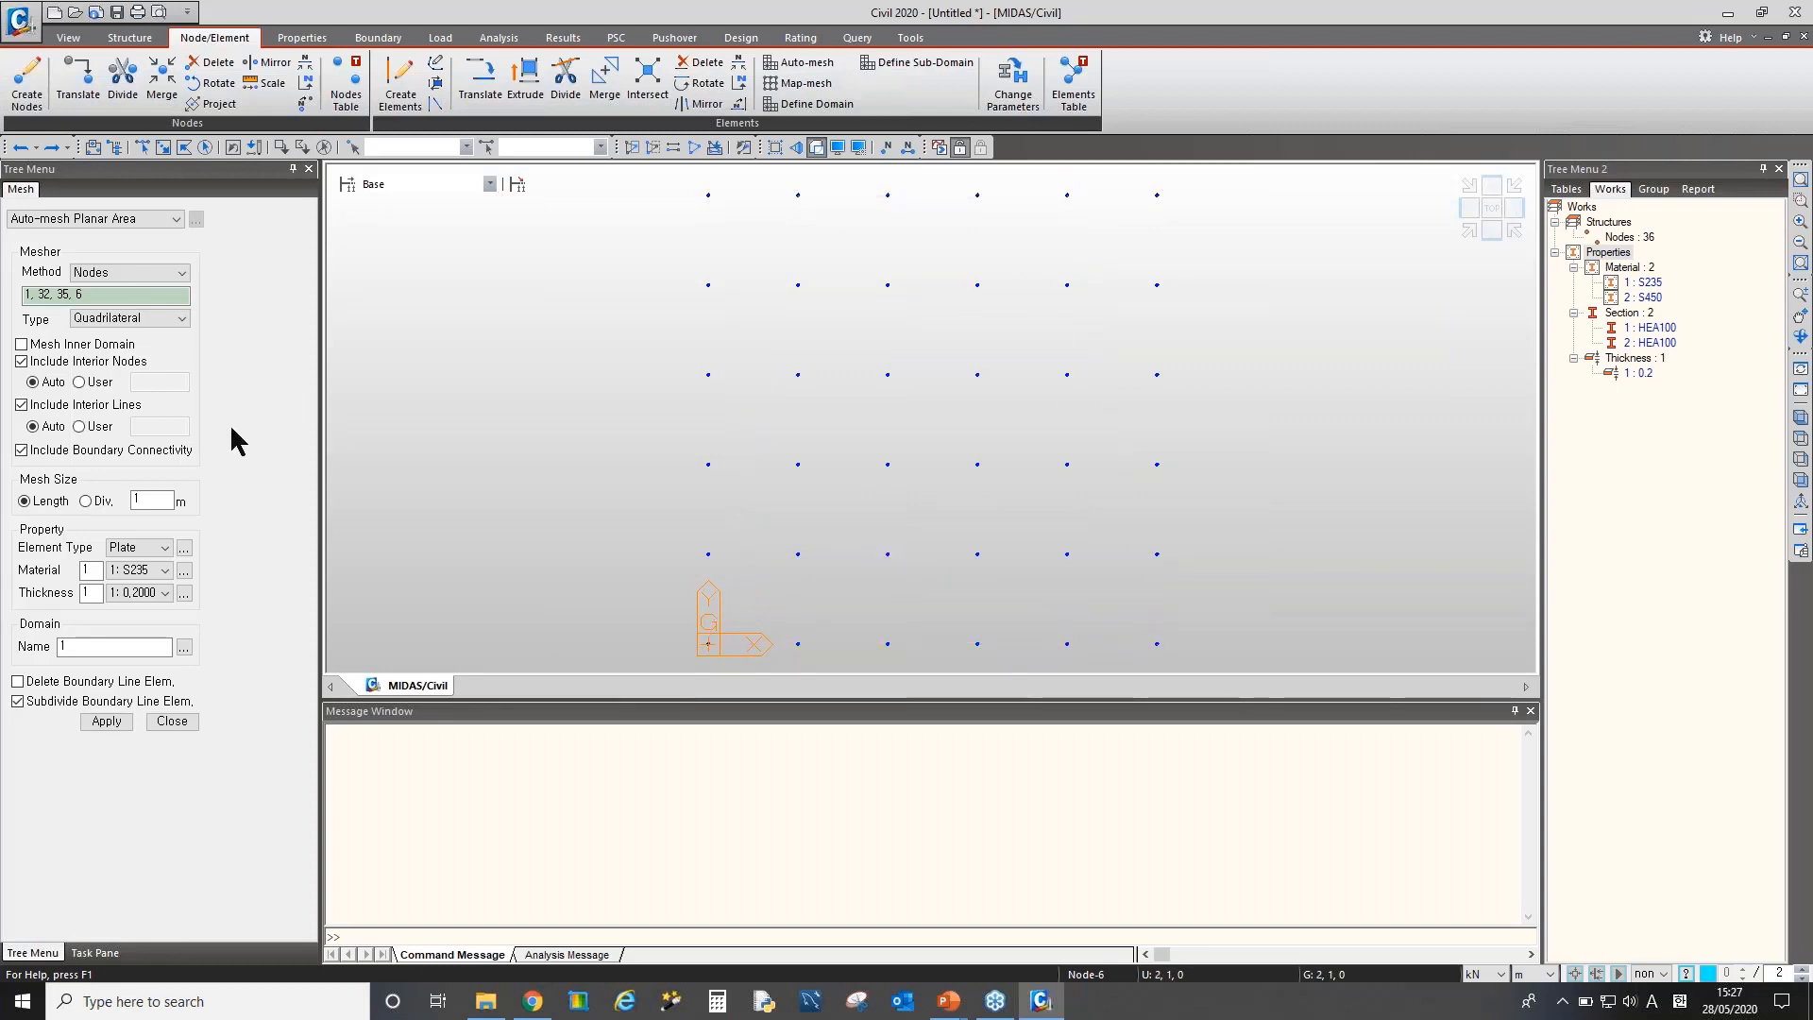
{"action": "left_click_drag", "start_coordinate": [85, 295], "coordinate": [16, 289]}
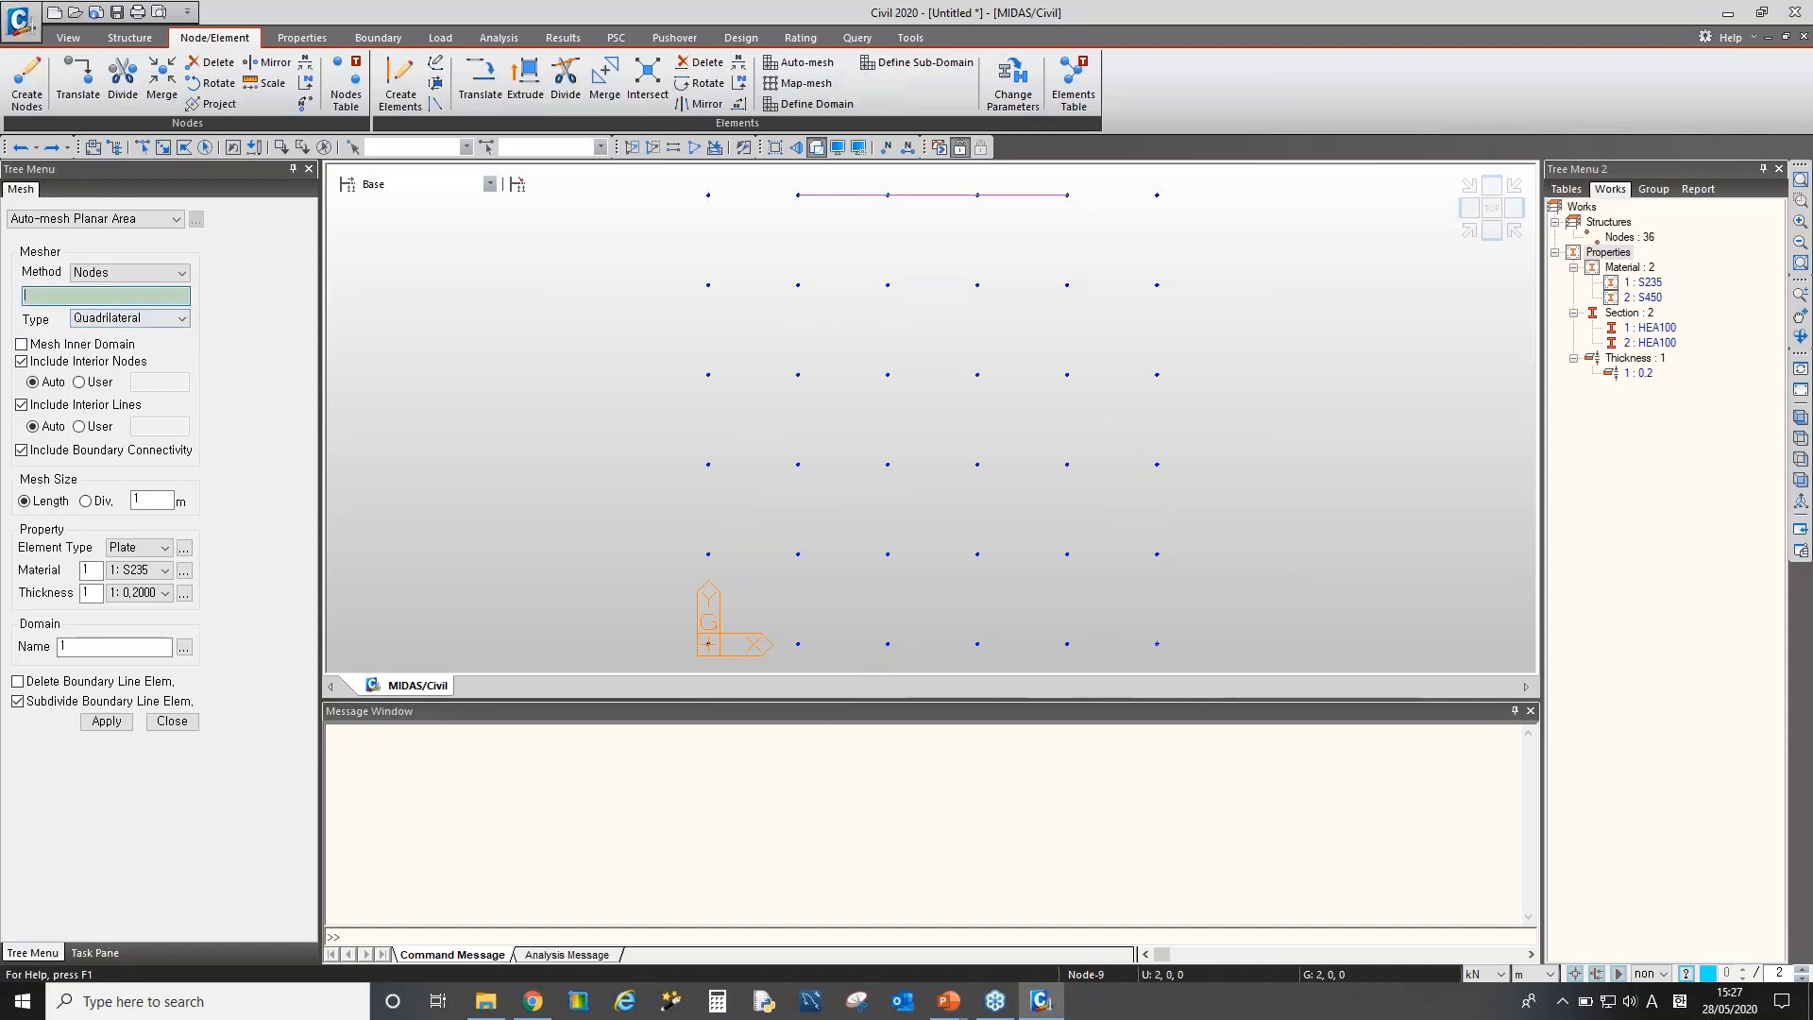
Auto-mesh the trapezoid between nodes 1, 32, 35 and 6 with S235 quadrilateral plates, 0.2 m thick, at 1 m mesh size
{"action": "left_click", "coordinate": [709, 644]}
{"action": "left_click", "coordinate": [797, 195]}
{"action": "left_click", "coordinate": [1067, 195]}
{"action": "left_click", "coordinate": [1156, 643]}
{"action": "left_click", "coordinate": [105, 721]}
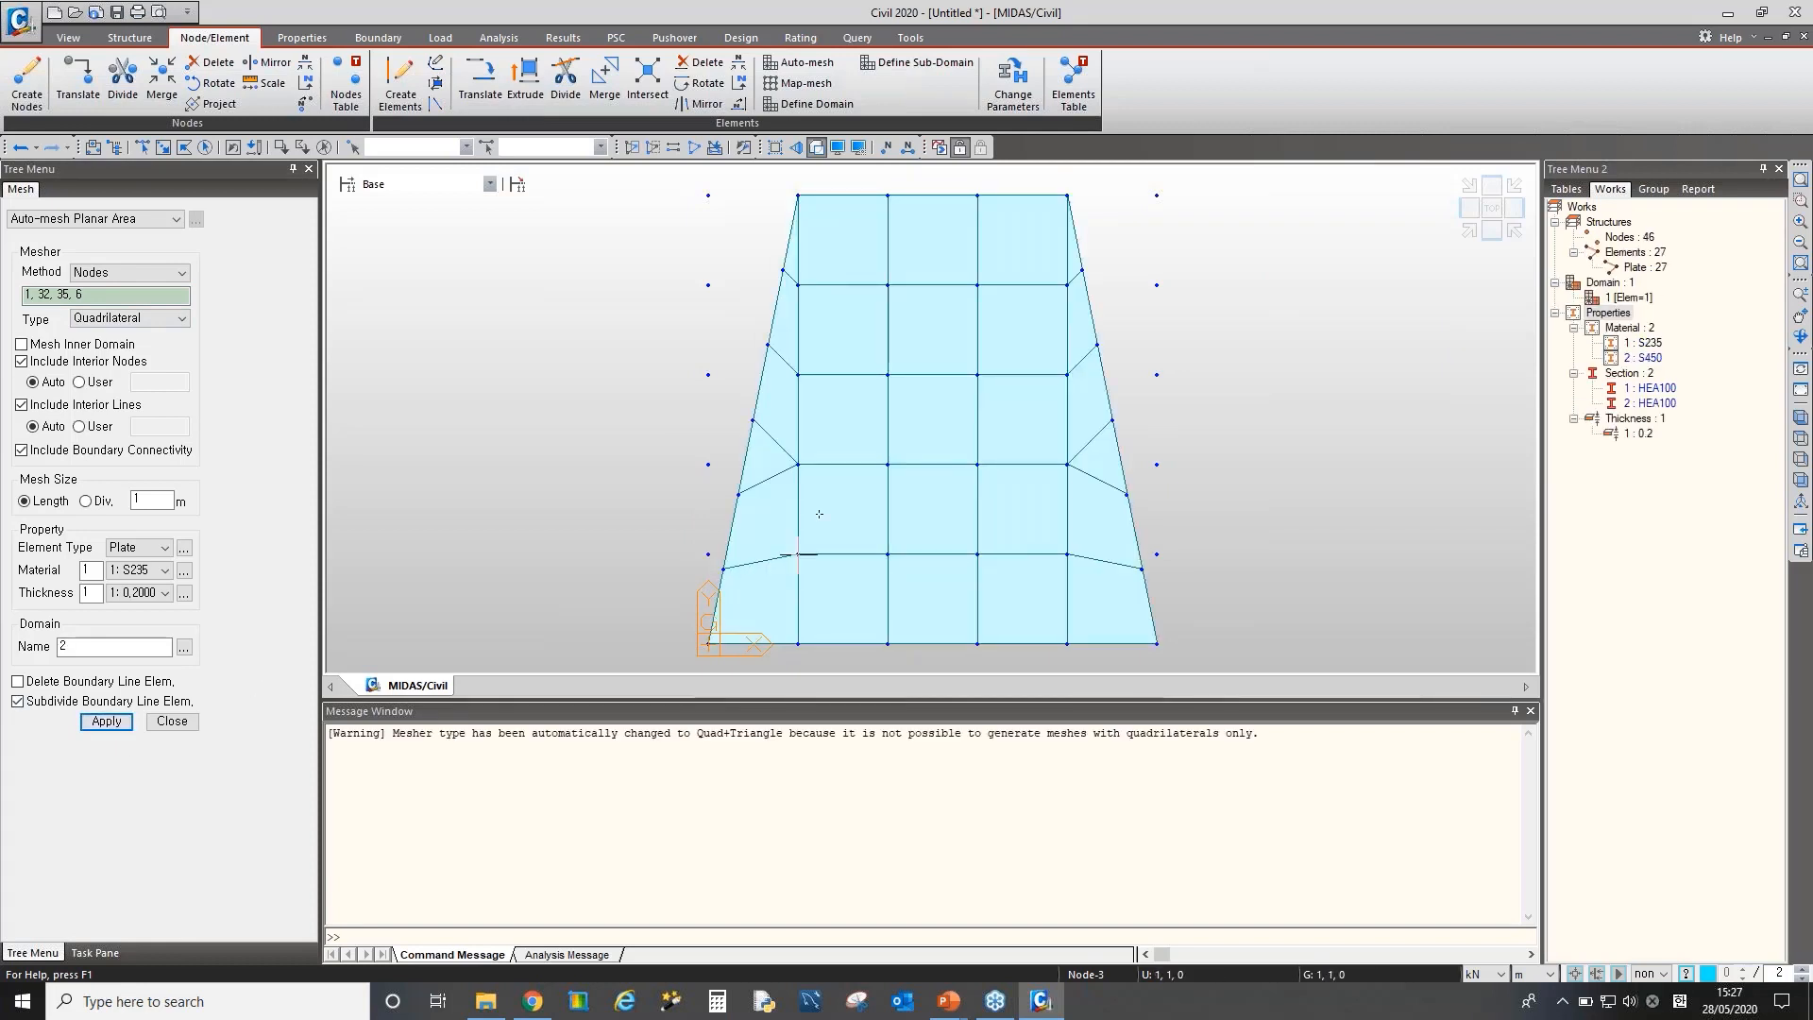
Undo the trapezoid's auto-mesh and delete the remaining interior nodes, keeping the perimeter nodes
{"action": "middle_click_drag", "start_coordinate": [846, 514], "coordinate": [933, 421], "text": "ctrl"}
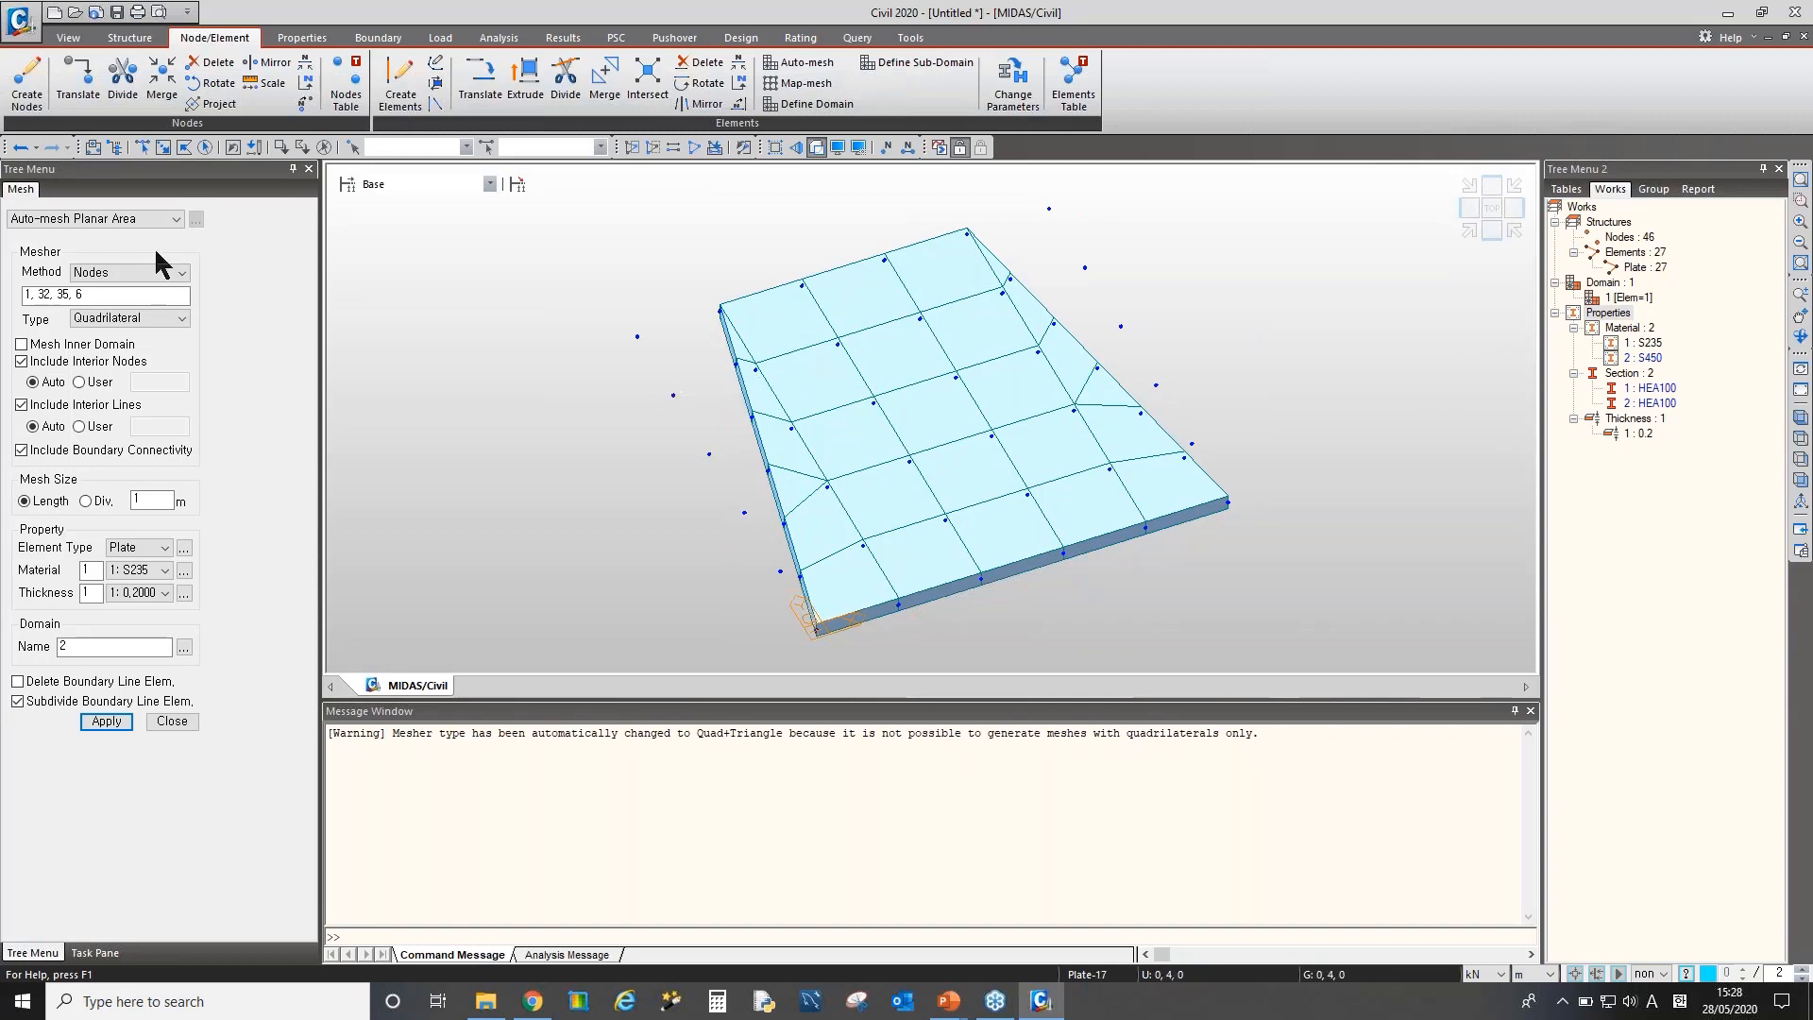
{"action": "left_click", "coordinate": [142, 319]}
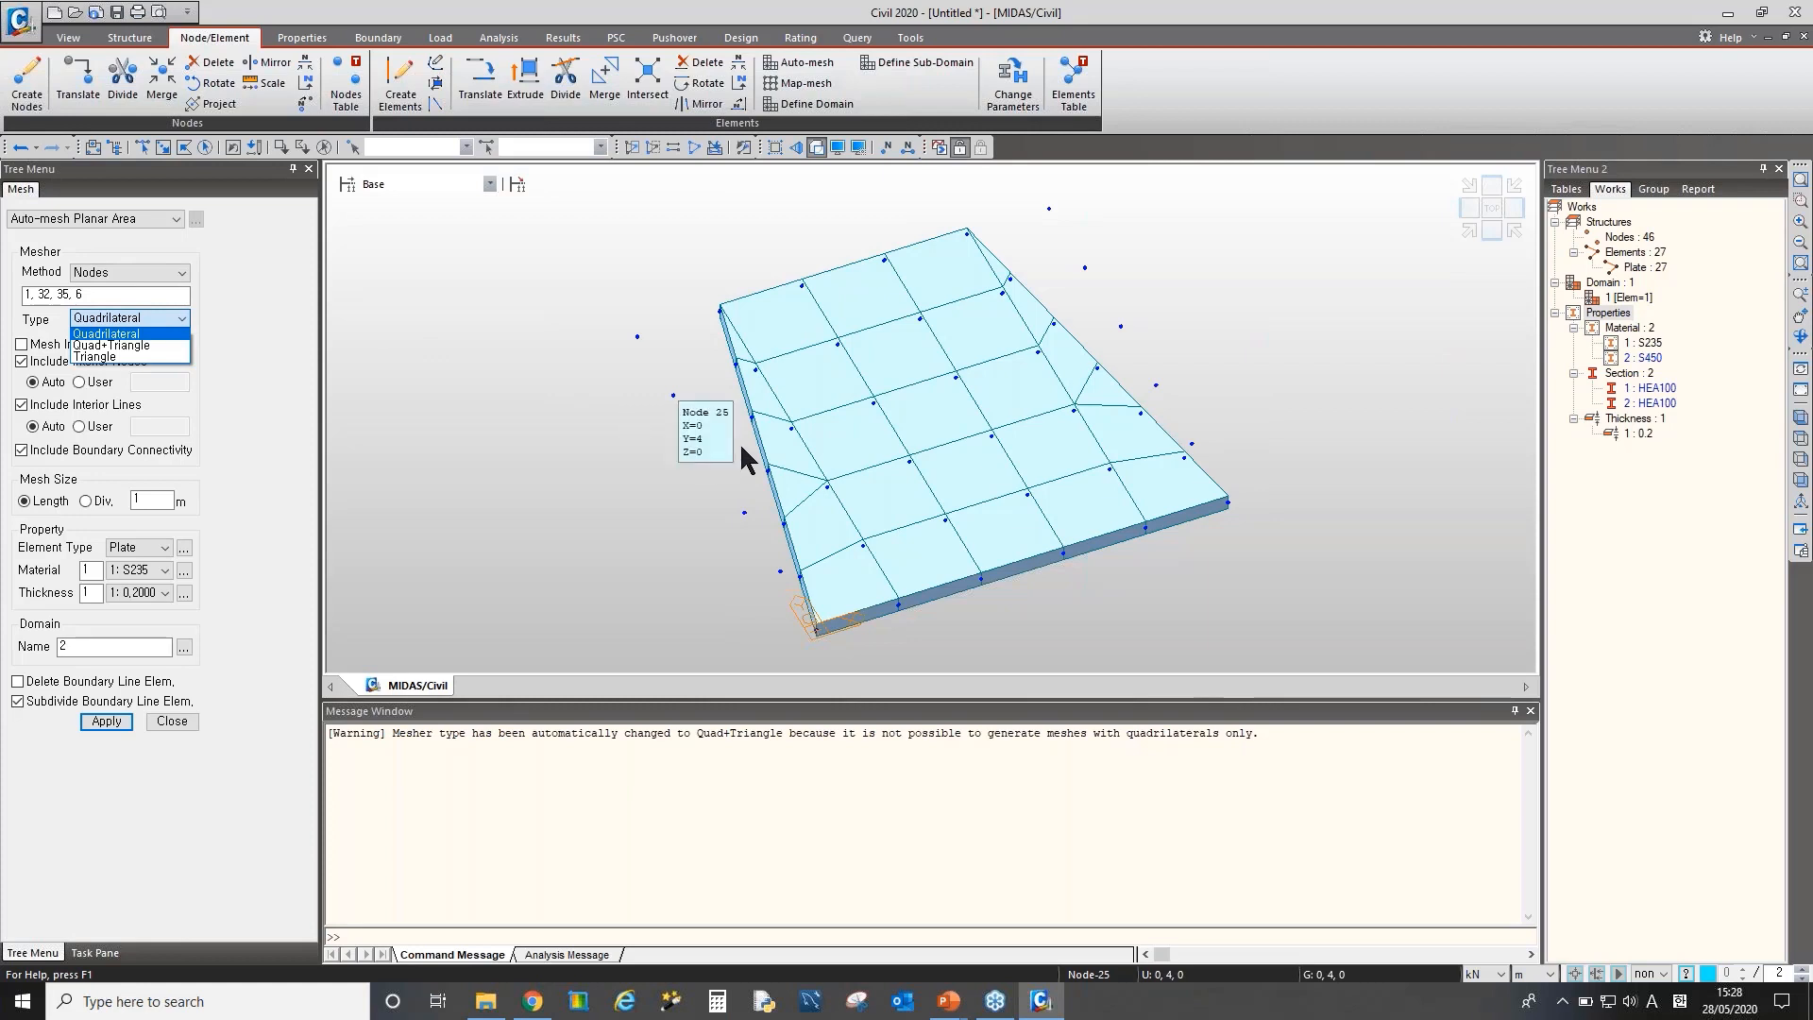
{"action": "left_click", "coordinate": [26, 149]}
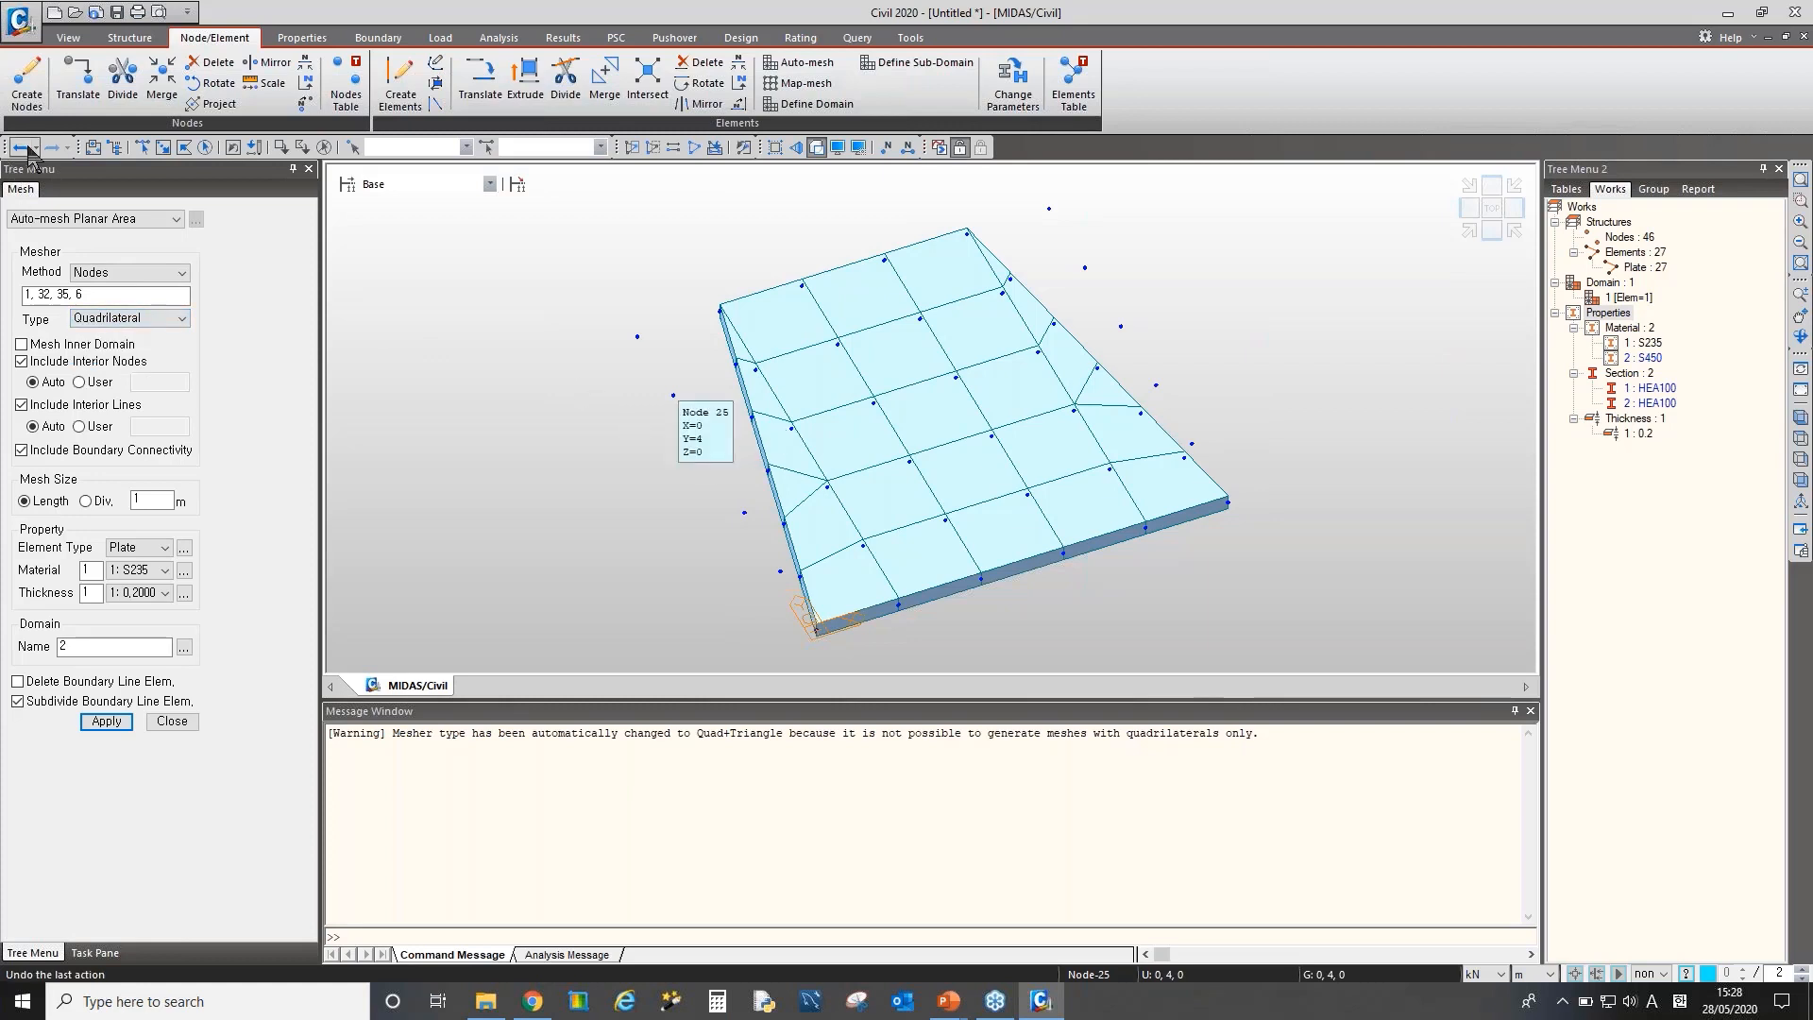
{"action": "left_click", "coordinate": [20, 148]}
{"action": "middle_click_drag", "start_coordinate": [1049, 444], "coordinate": [996, 463], "text": "ctrl"}
{"action": "left_click_drag", "start_coordinate": [793, 287], "coordinate": [1083, 617]}
{"action": "key", "text": "Delete"}
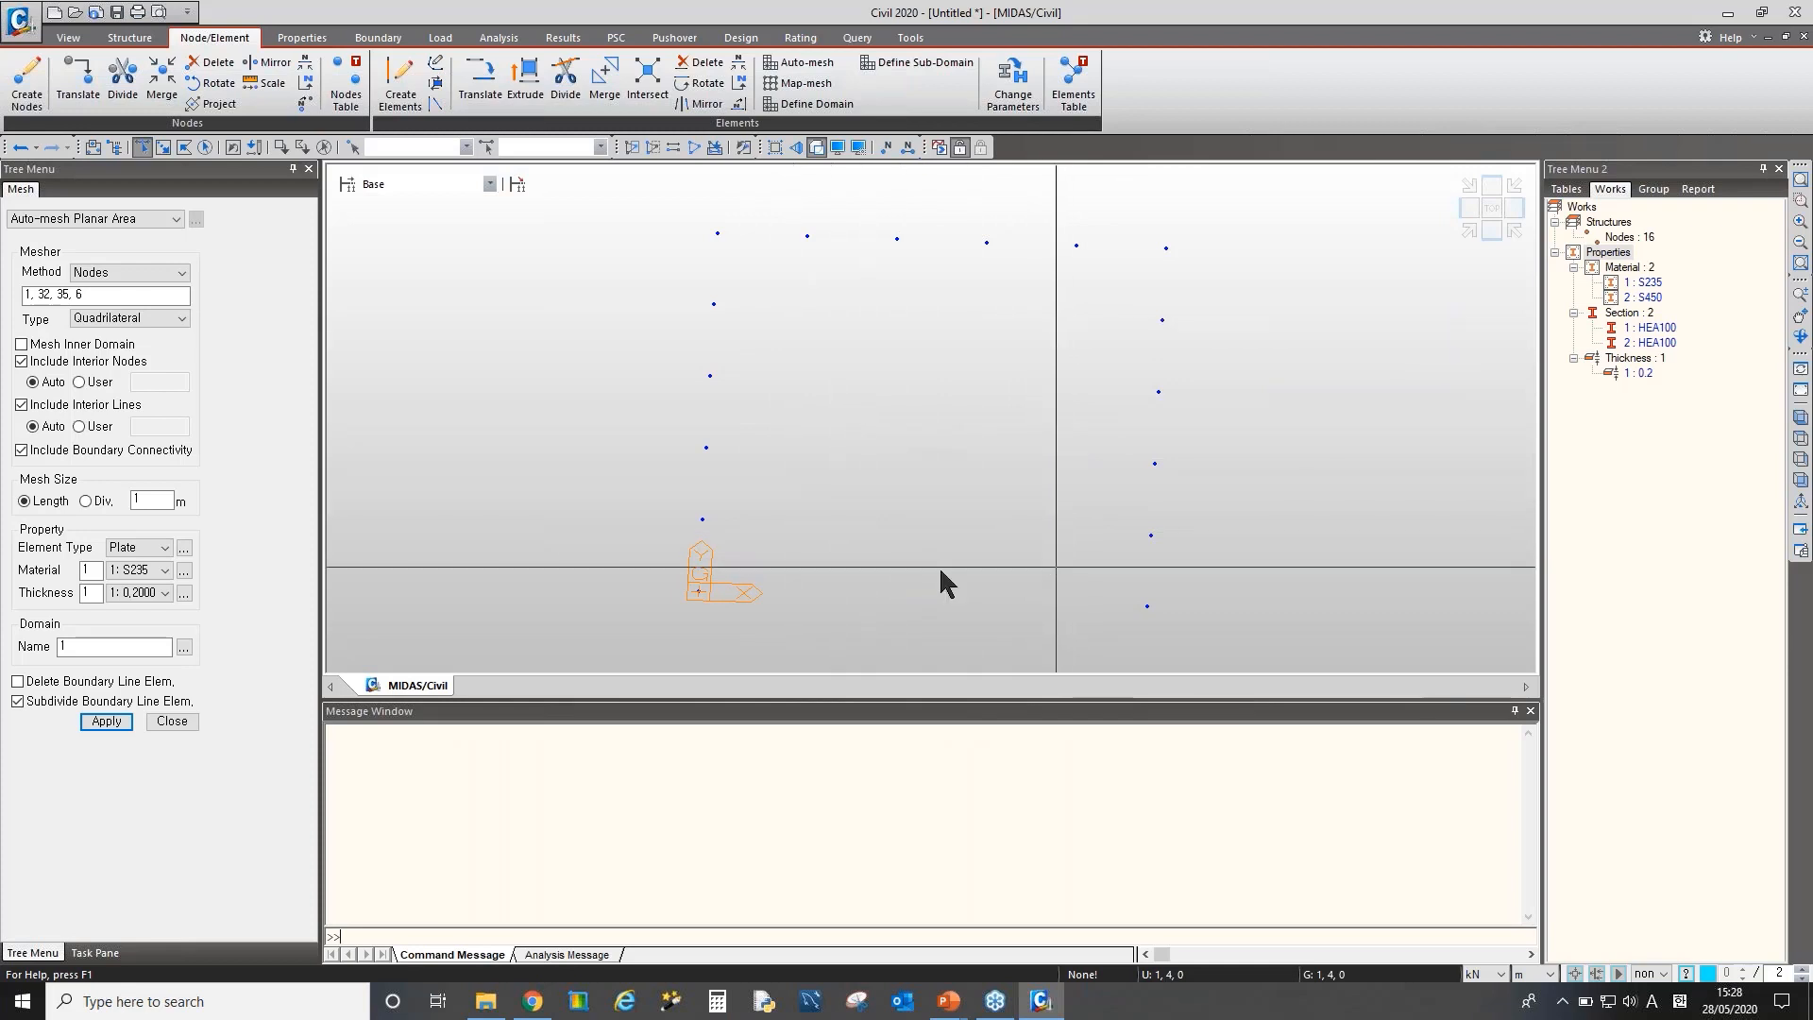
Map-mesh the 4-node area with corner nodes 1, 32, 35 and 6 into quadrilateral plates, using 3 divisions in both directions
{"action": "left_click", "coordinate": [146, 218]}
{"action": "left_click", "coordinate": [137, 246]}
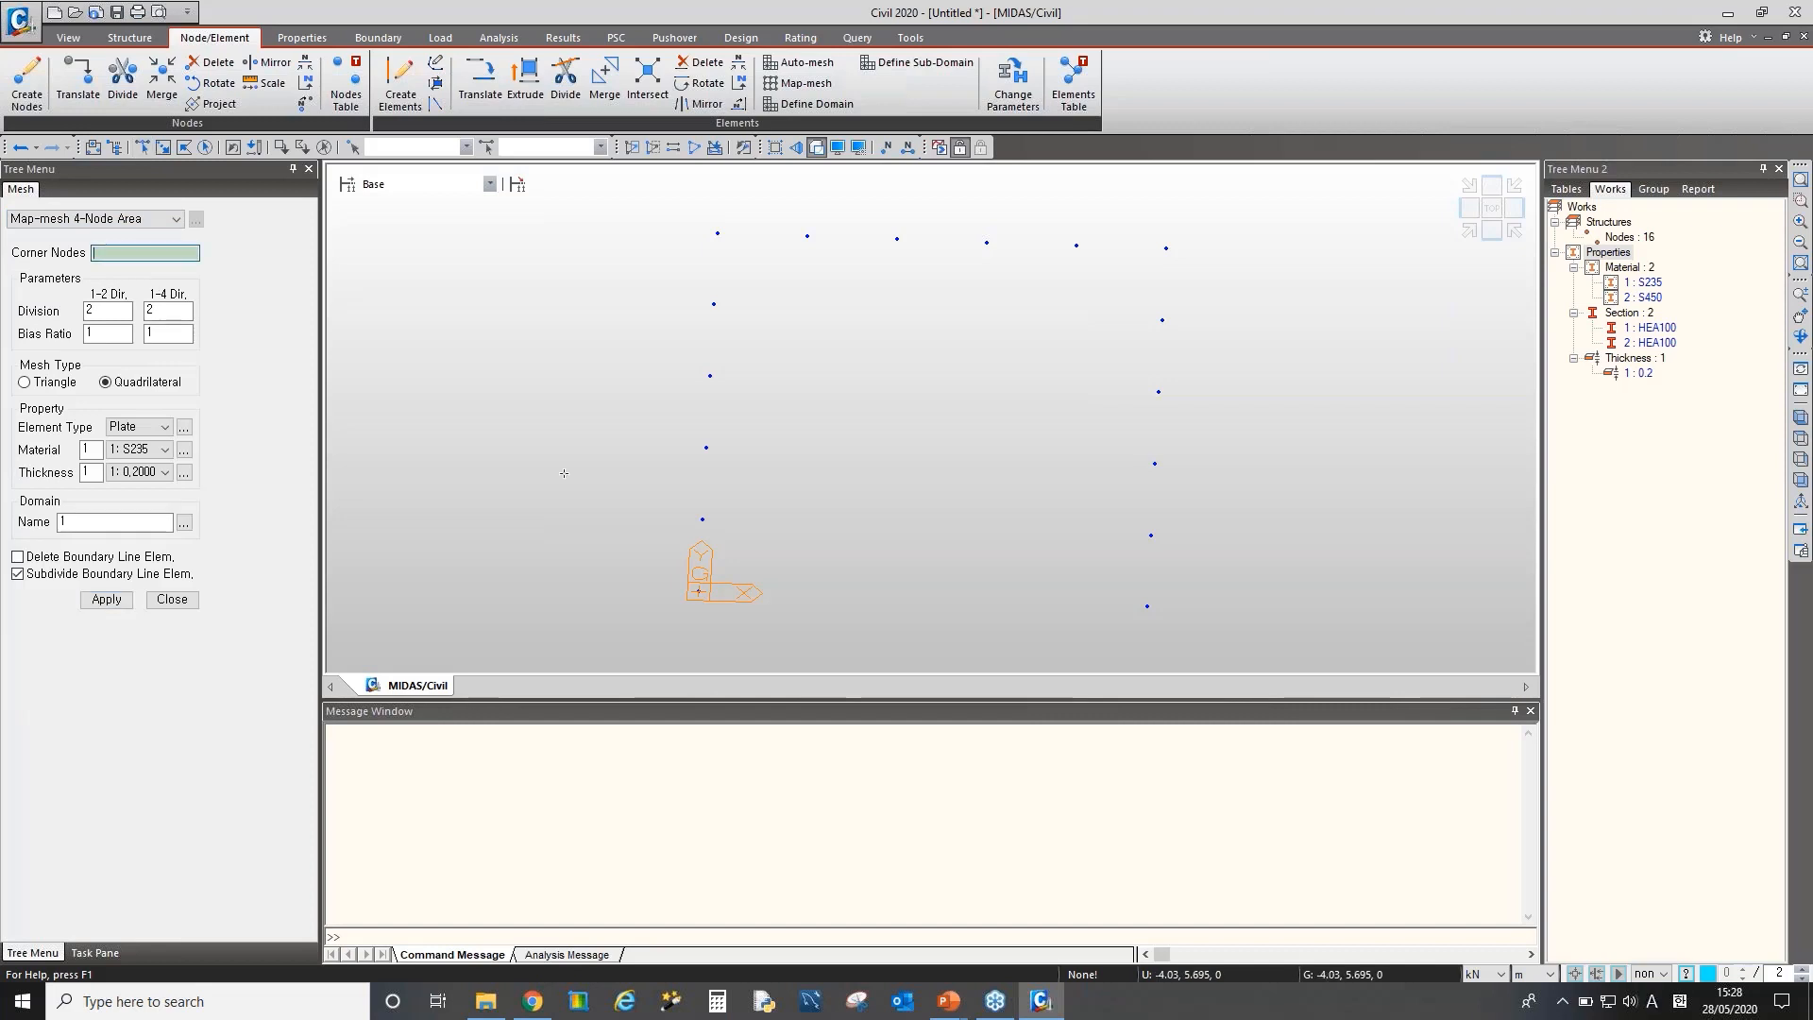
{"action": "left_click", "coordinate": [699, 591]}
{"action": "left_click", "coordinate": [807, 236]}
{"action": "left_click", "coordinate": [1077, 245]}
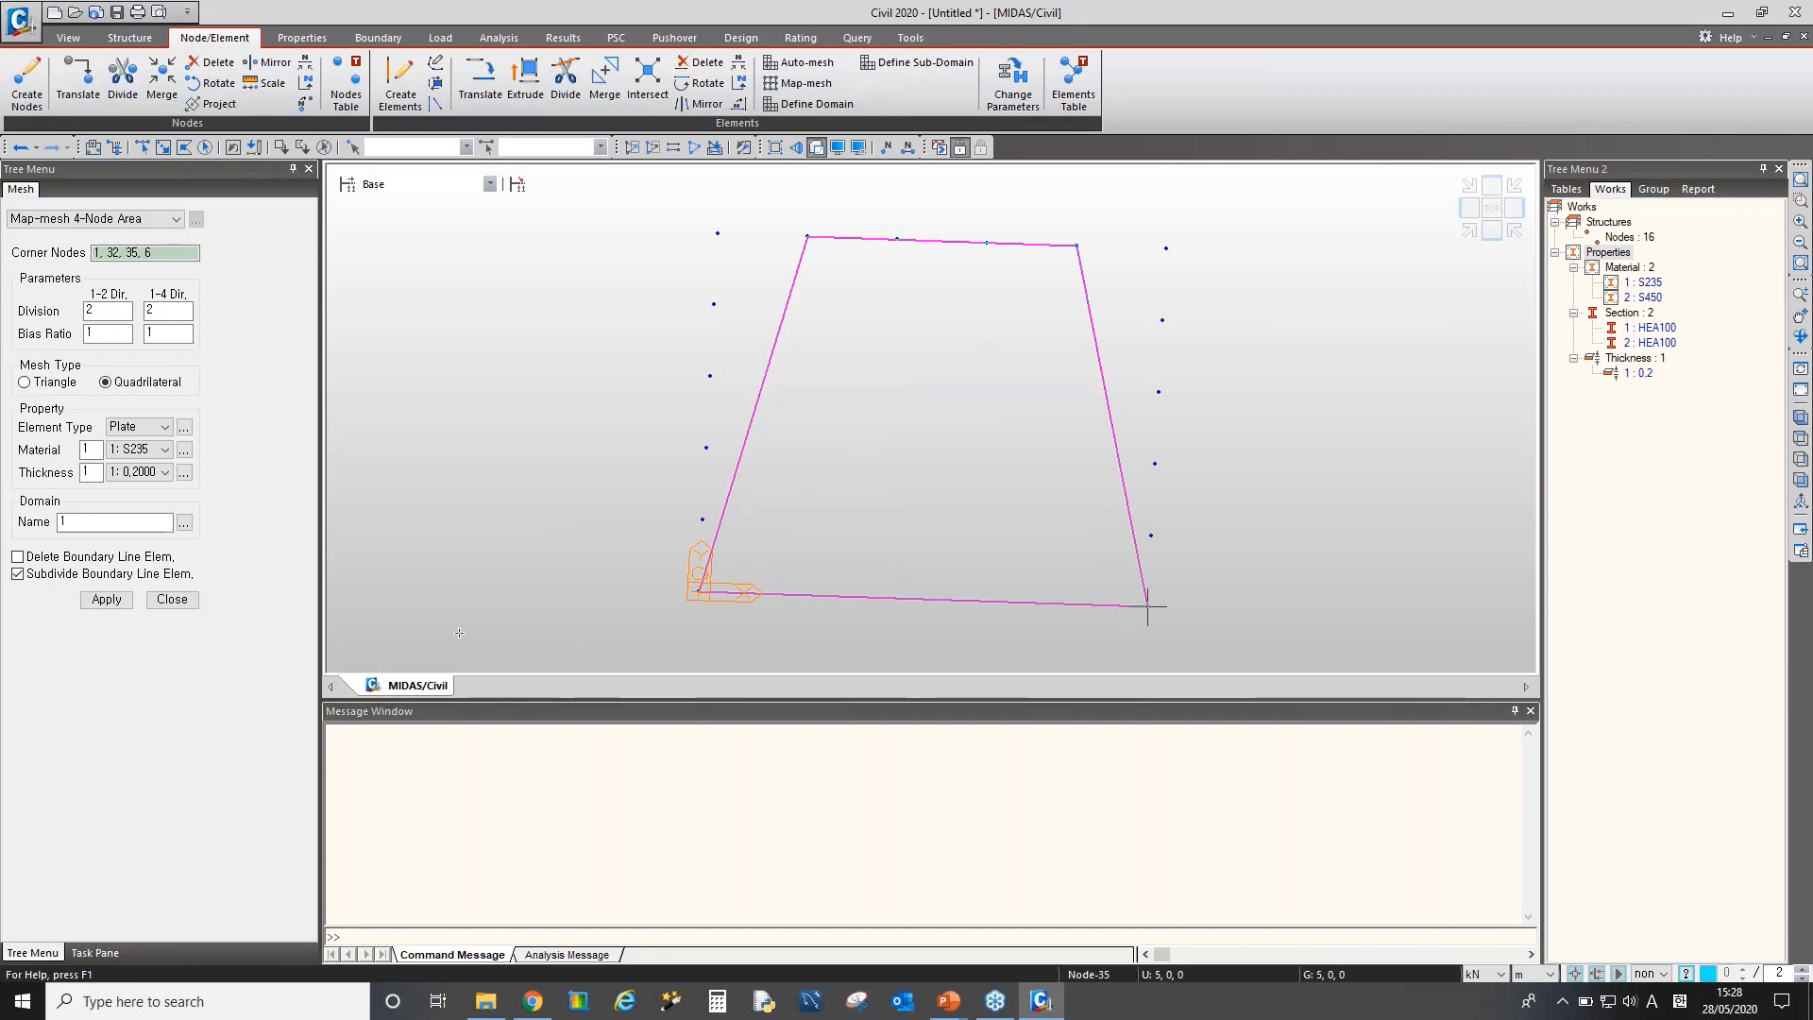
{"action": "left_click", "coordinate": [100, 312]}
{"action": "double_click", "coordinate": [116, 310]}
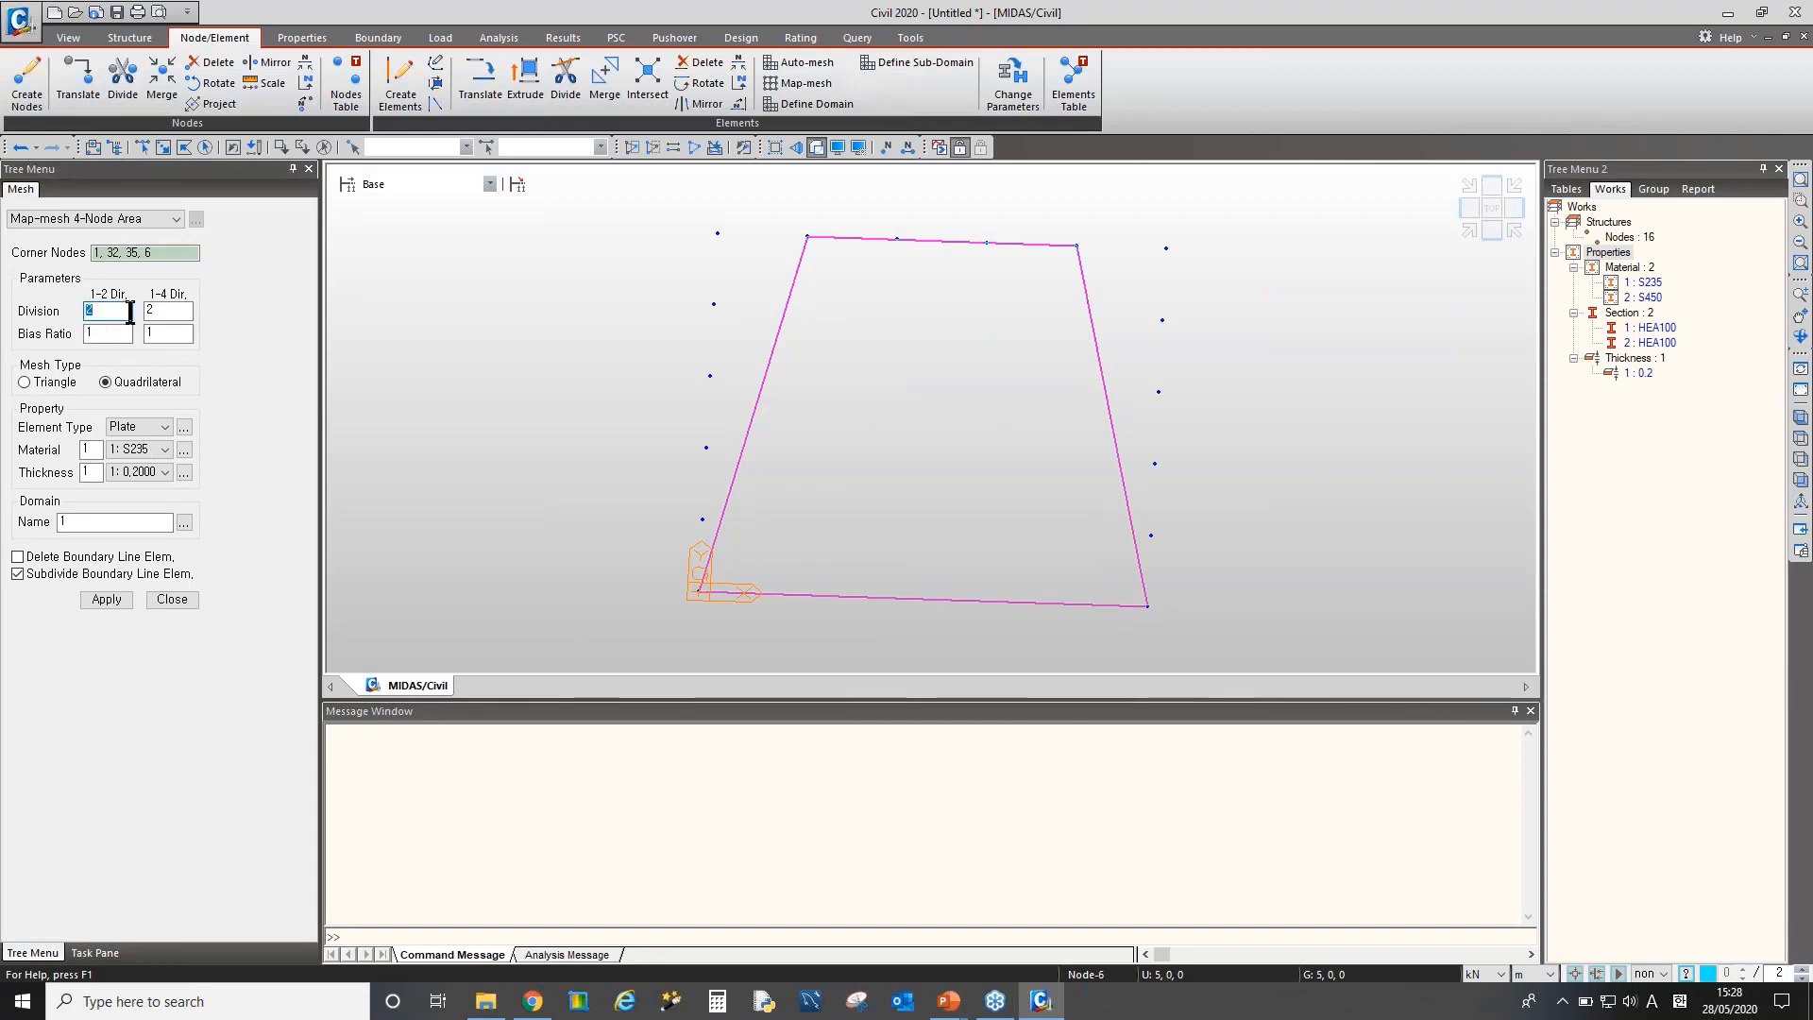
{"action": "type", "text": "3"}
{"action": "key", "text": "Tab"}
{"action": "type", "text": "3"}
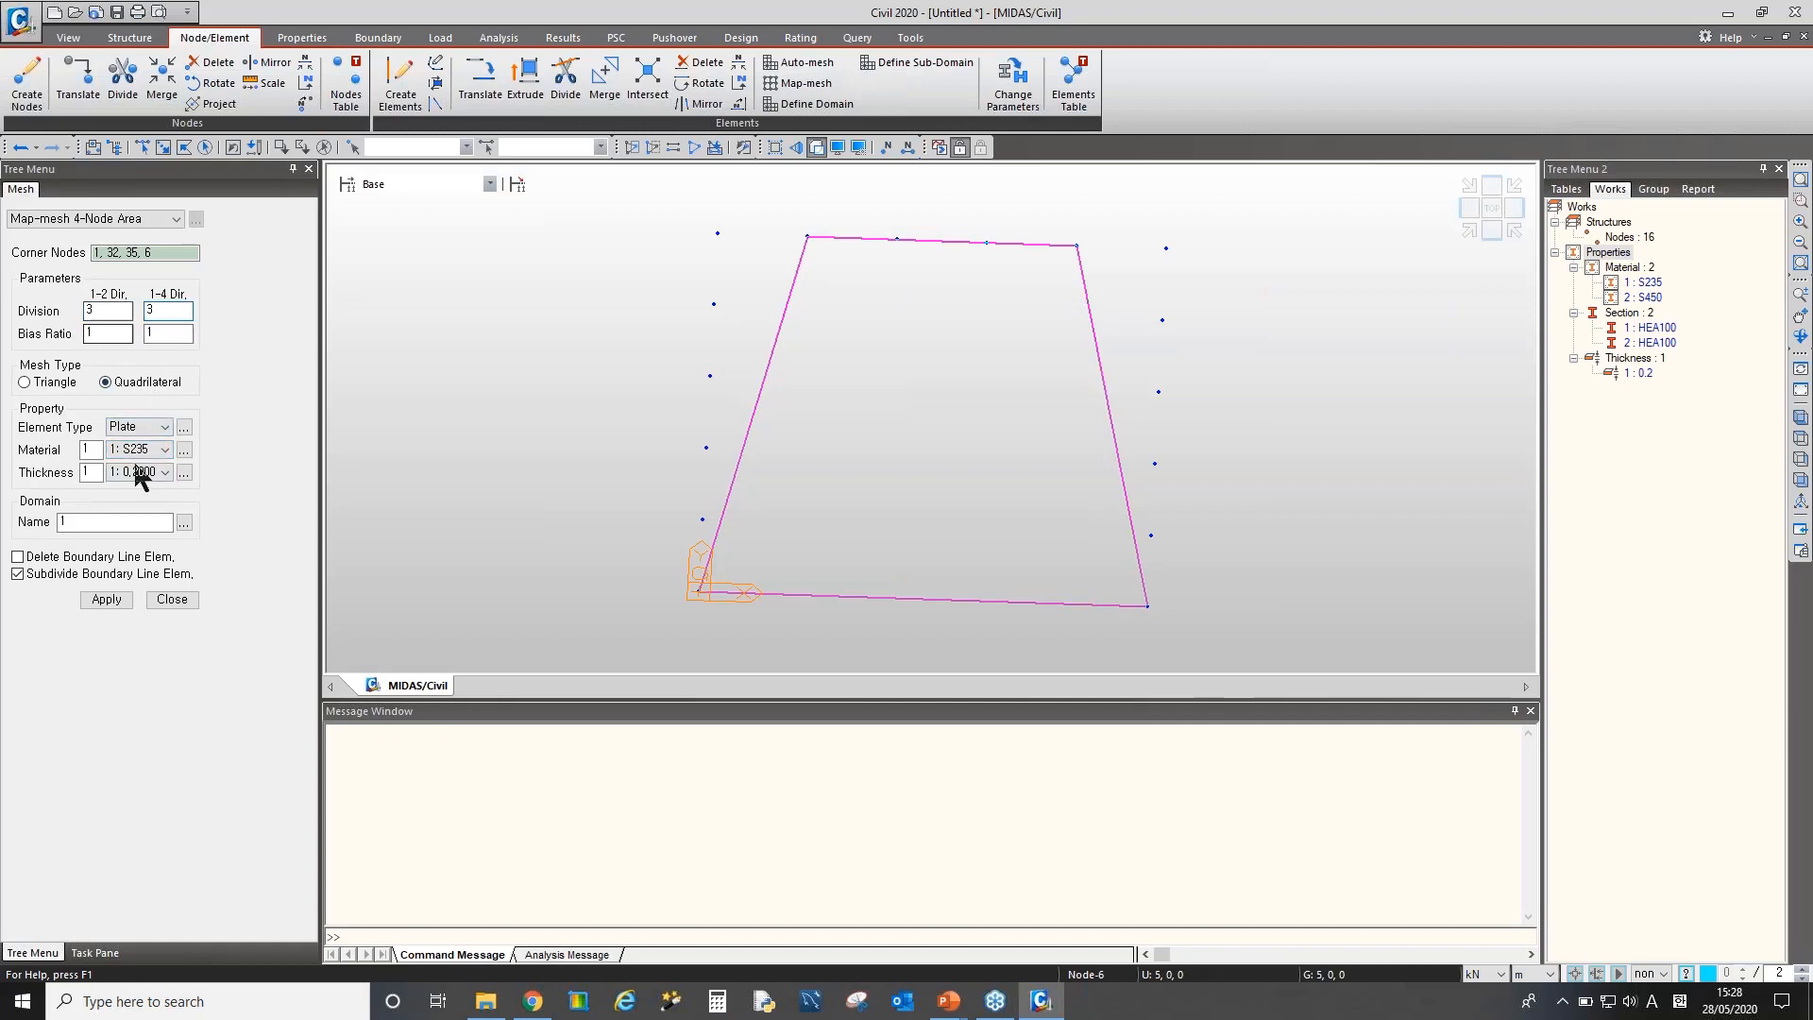
{"action": "left_click", "coordinate": [107, 599]}
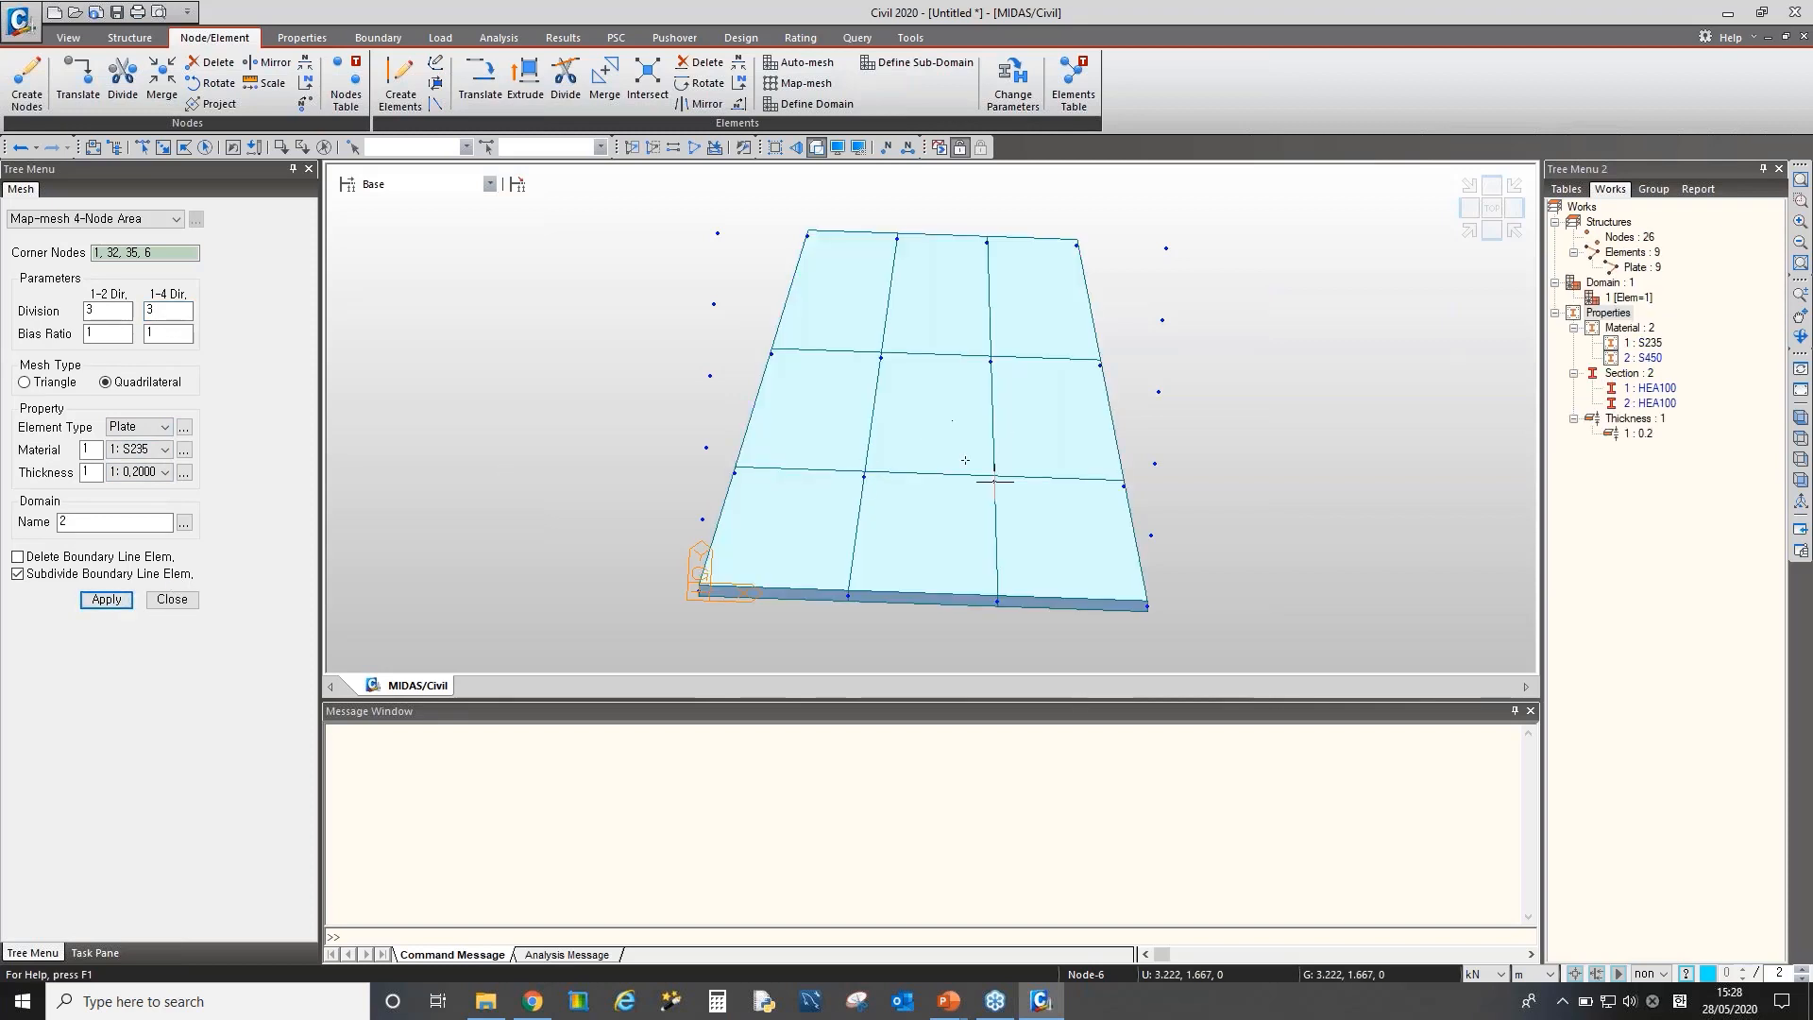
{"action": "middle_click_drag", "start_coordinate": [979, 484], "coordinate": [999, 470], "text": "ctrl"}
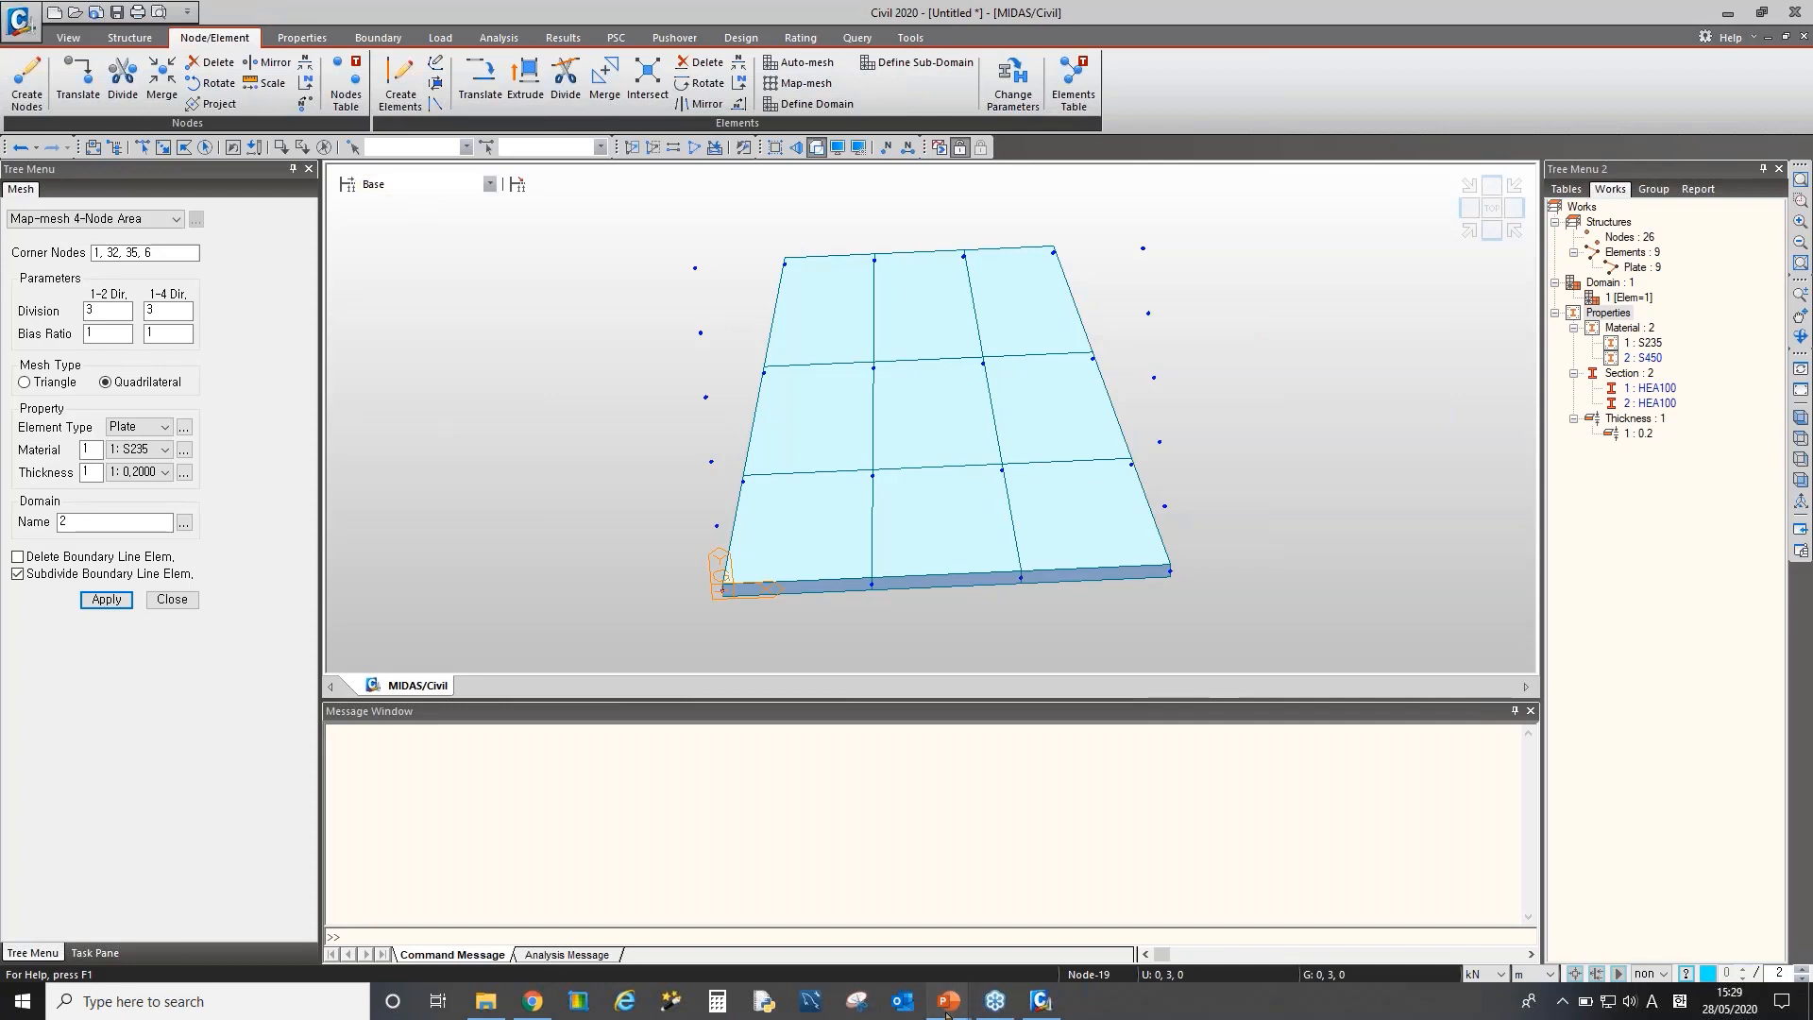
{"action": "mouse_move", "coordinate": [947, 1008]}
{"action": "left_click", "coordinate": [1007, 933]}
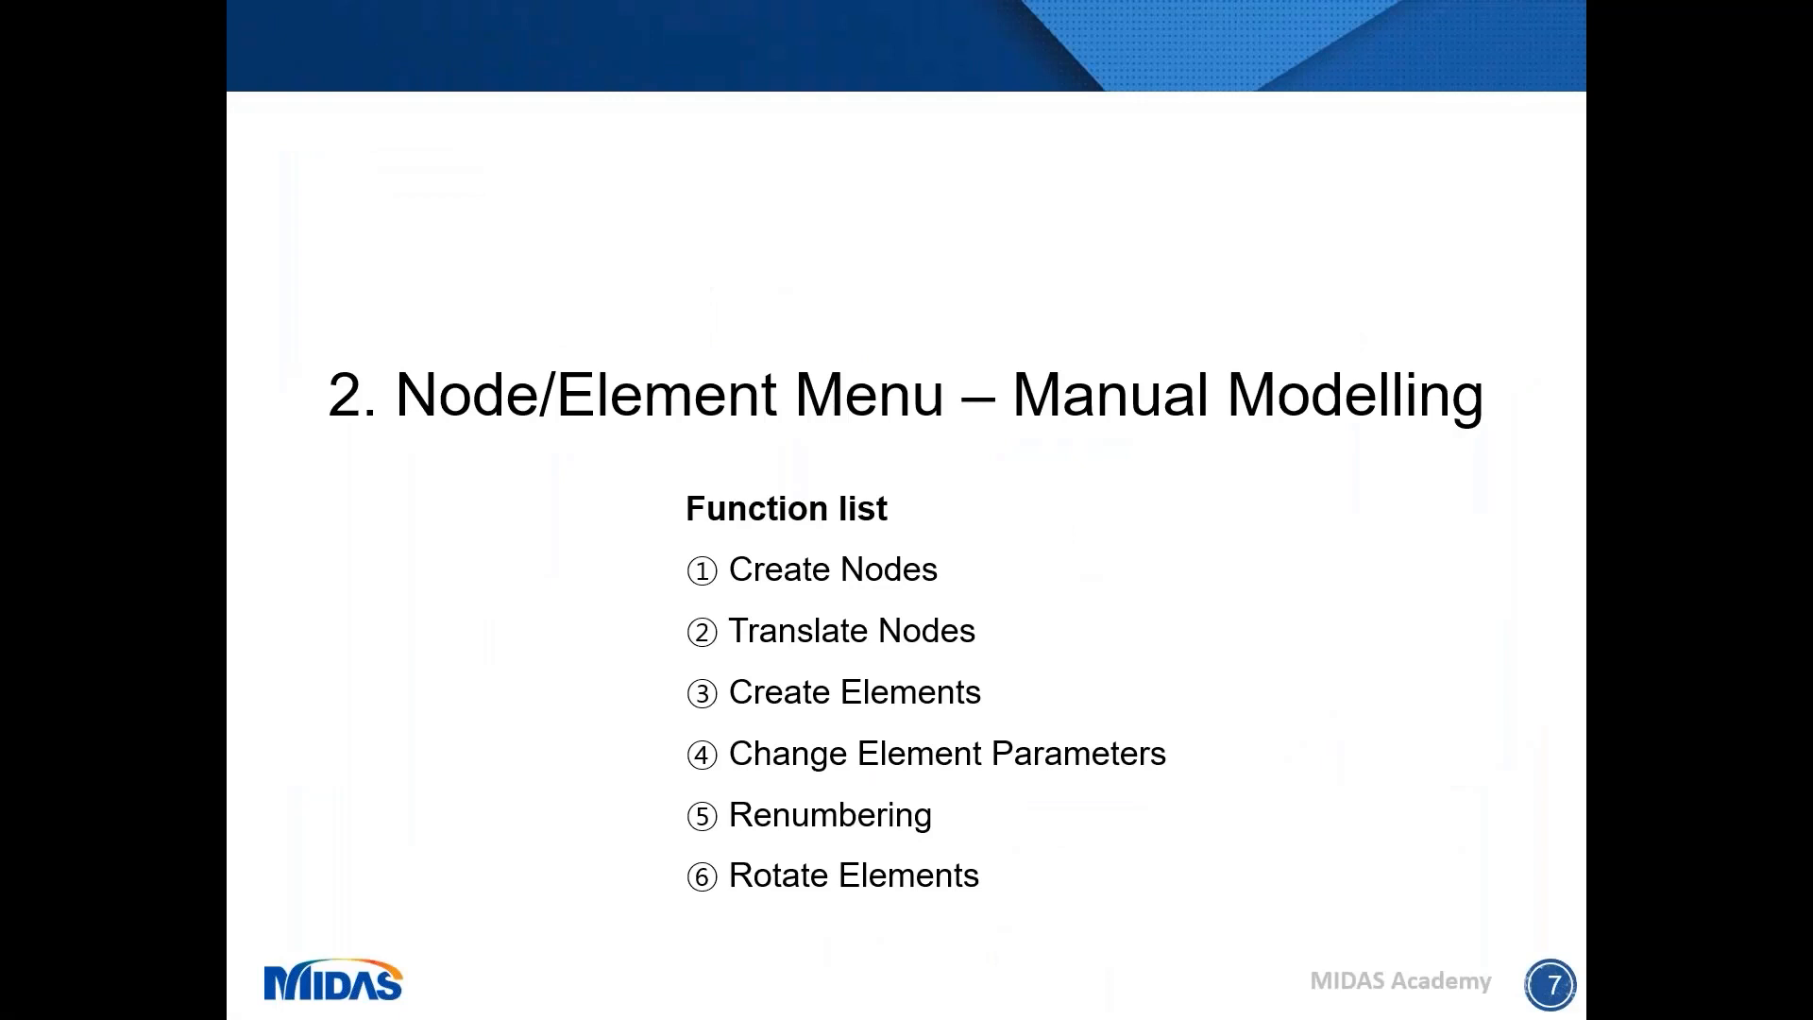
{"action": "key", "text": "Right"}
{"action": "key", "text": "Right"}
{"action": "key", "text": "Right"}
{"action": "key", "text": "Right"}
{"action": "key", "text": "Right"}
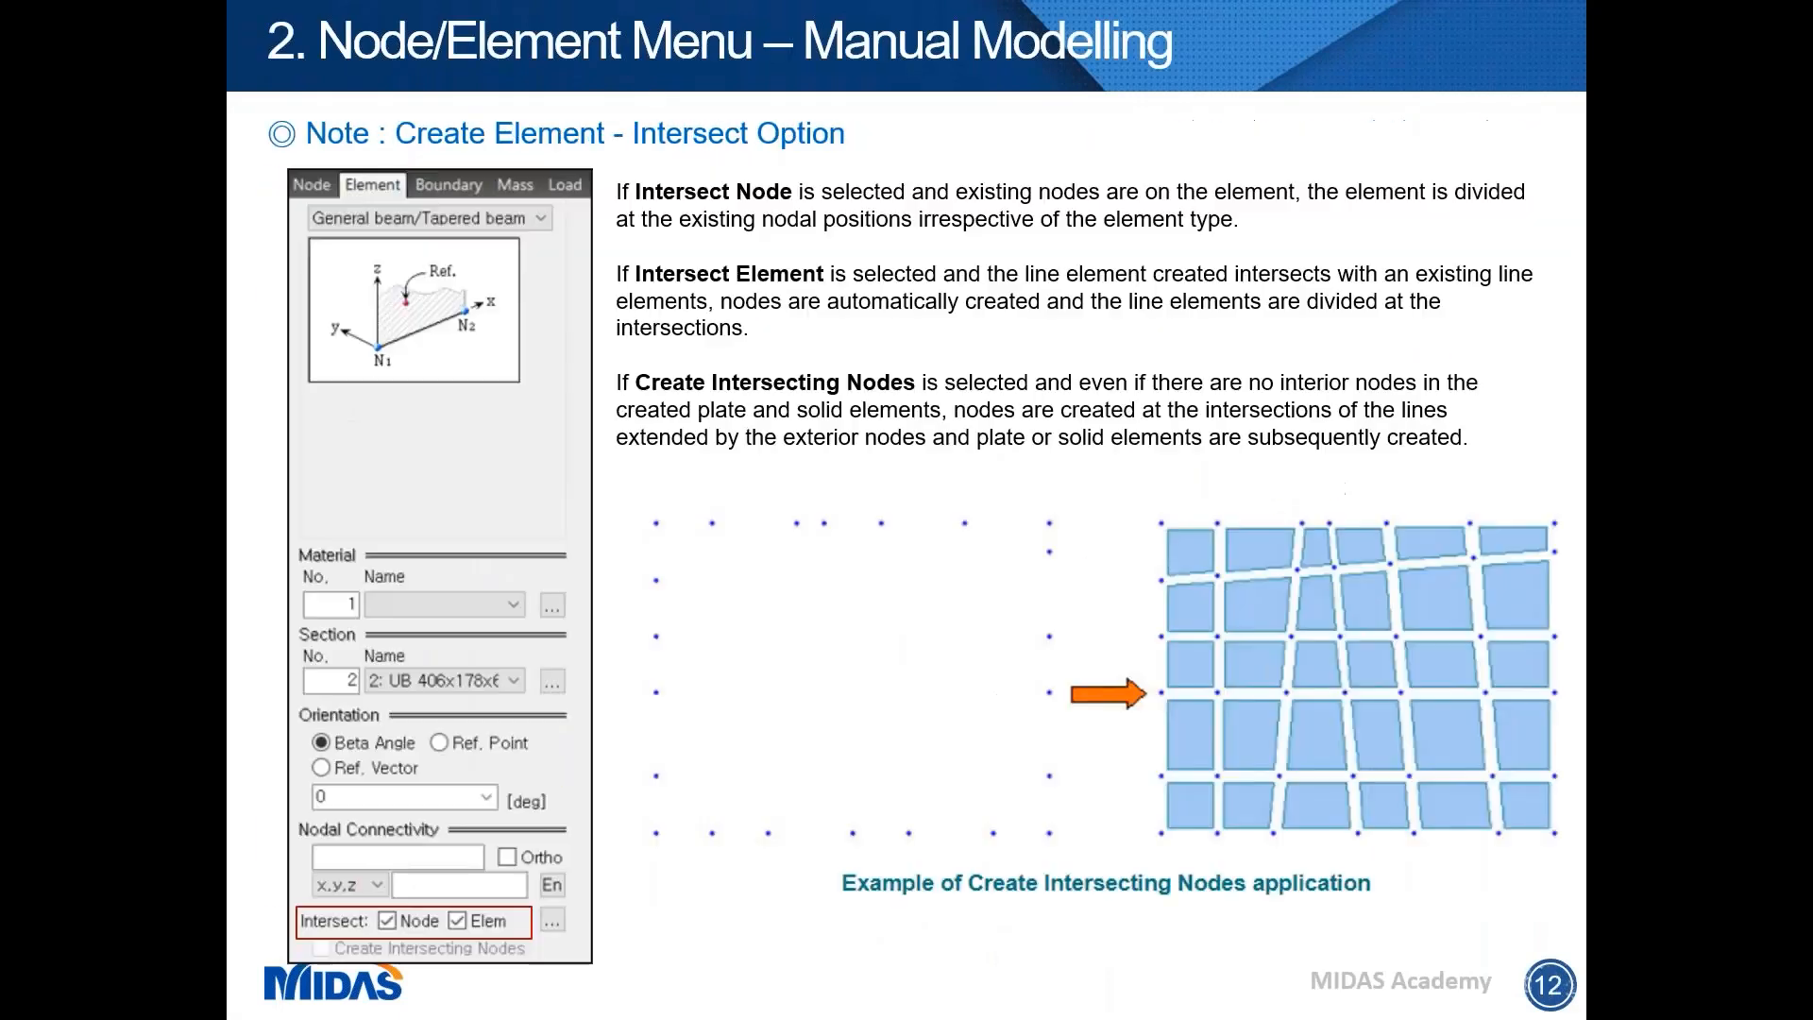
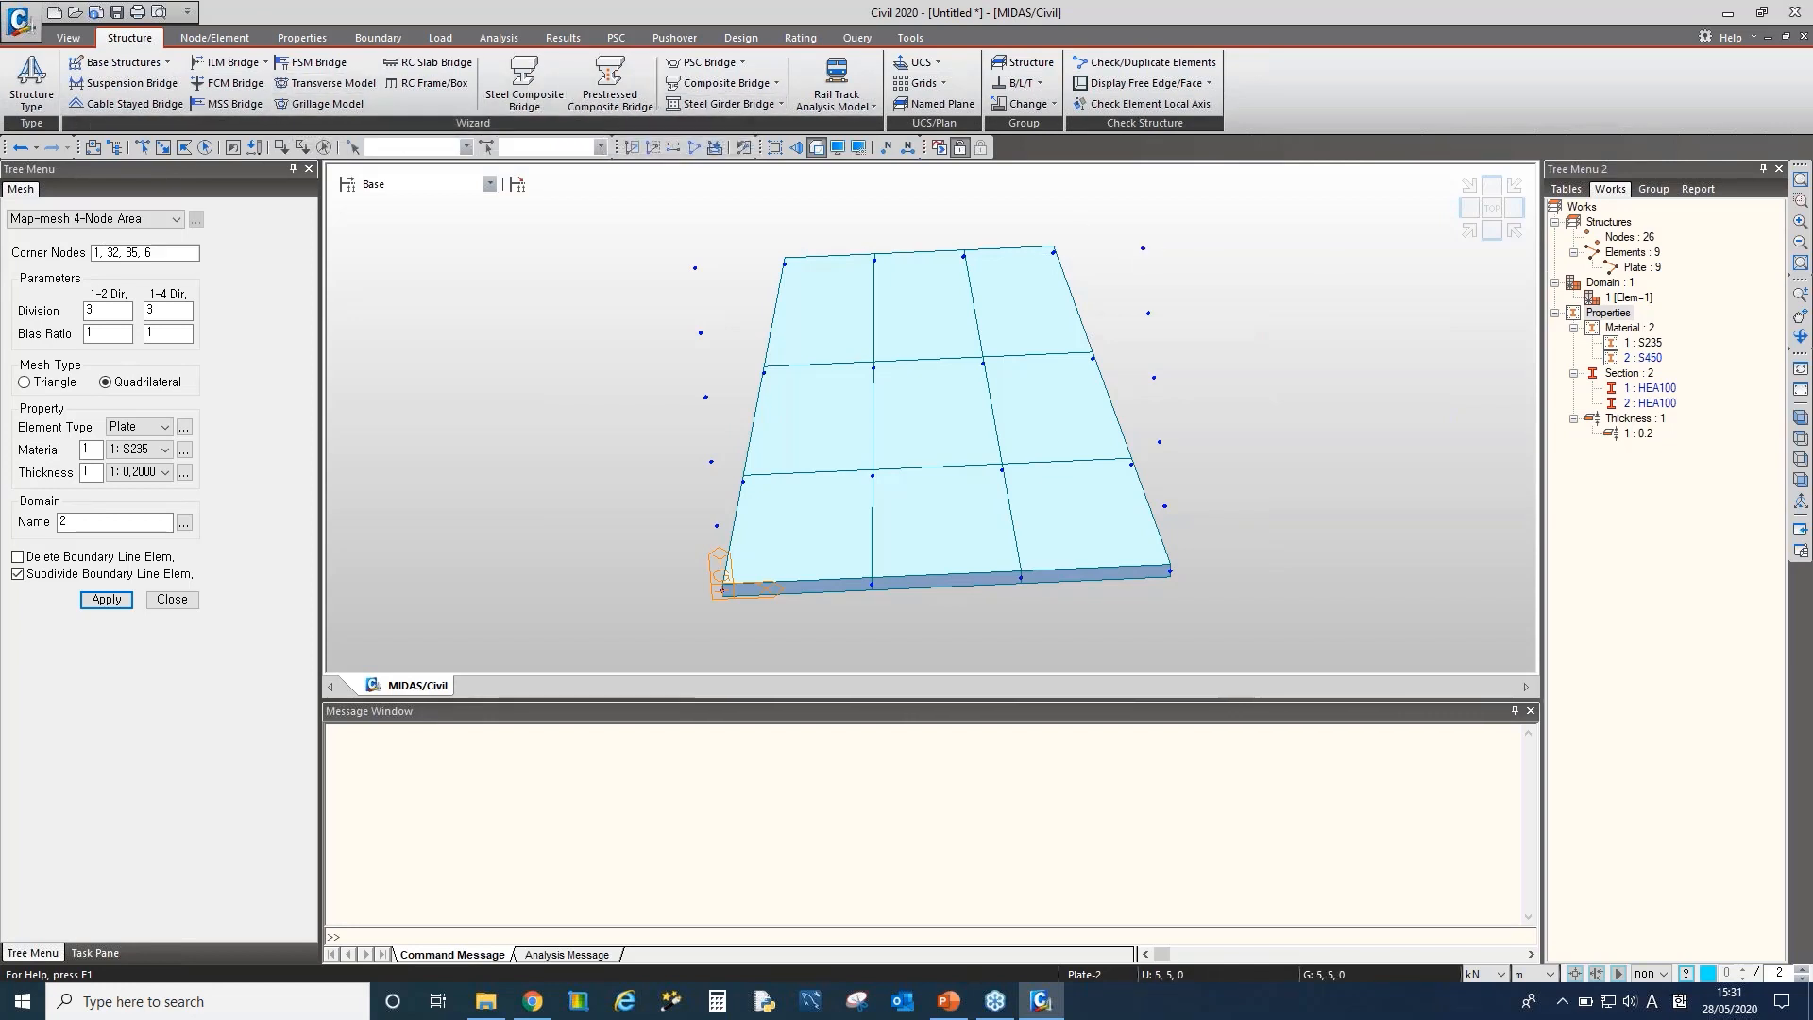
Clear the model by deleting all nodes with their plates and the leftover mesh domain
{"action": "left_click", "coordinate": [1641, 239]}
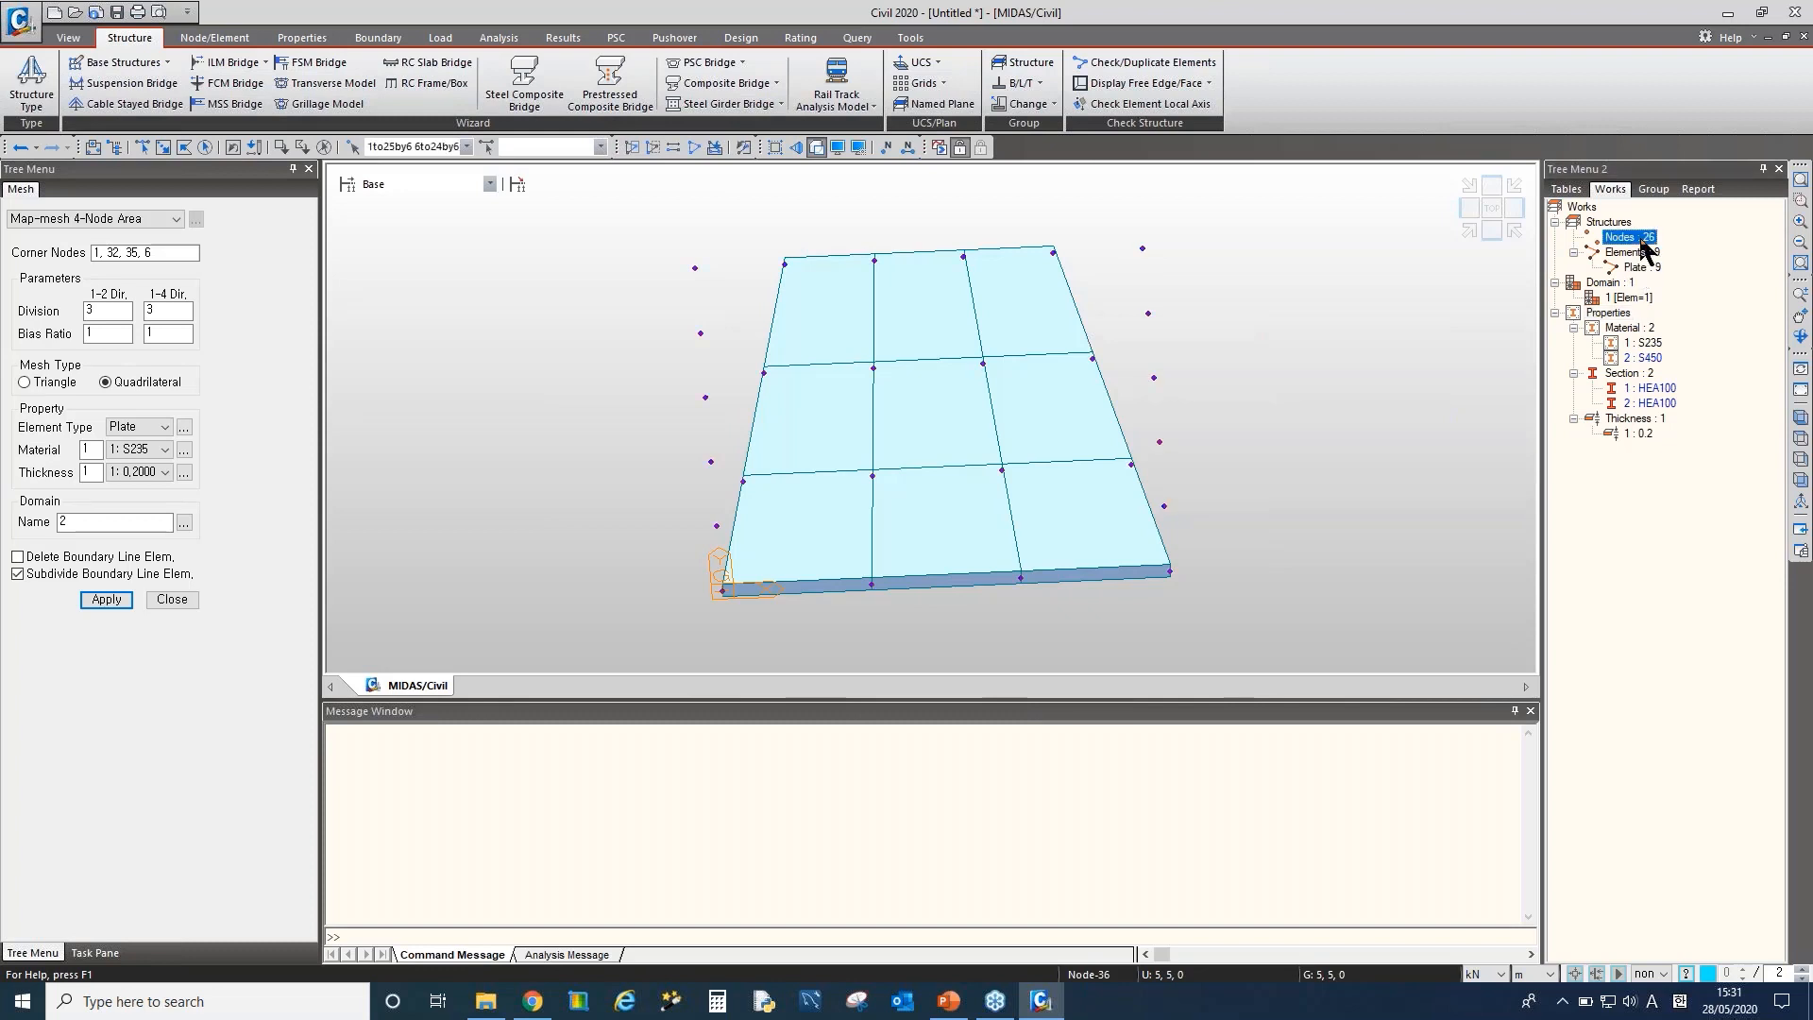
{"action": "key", "text": "Delete"}
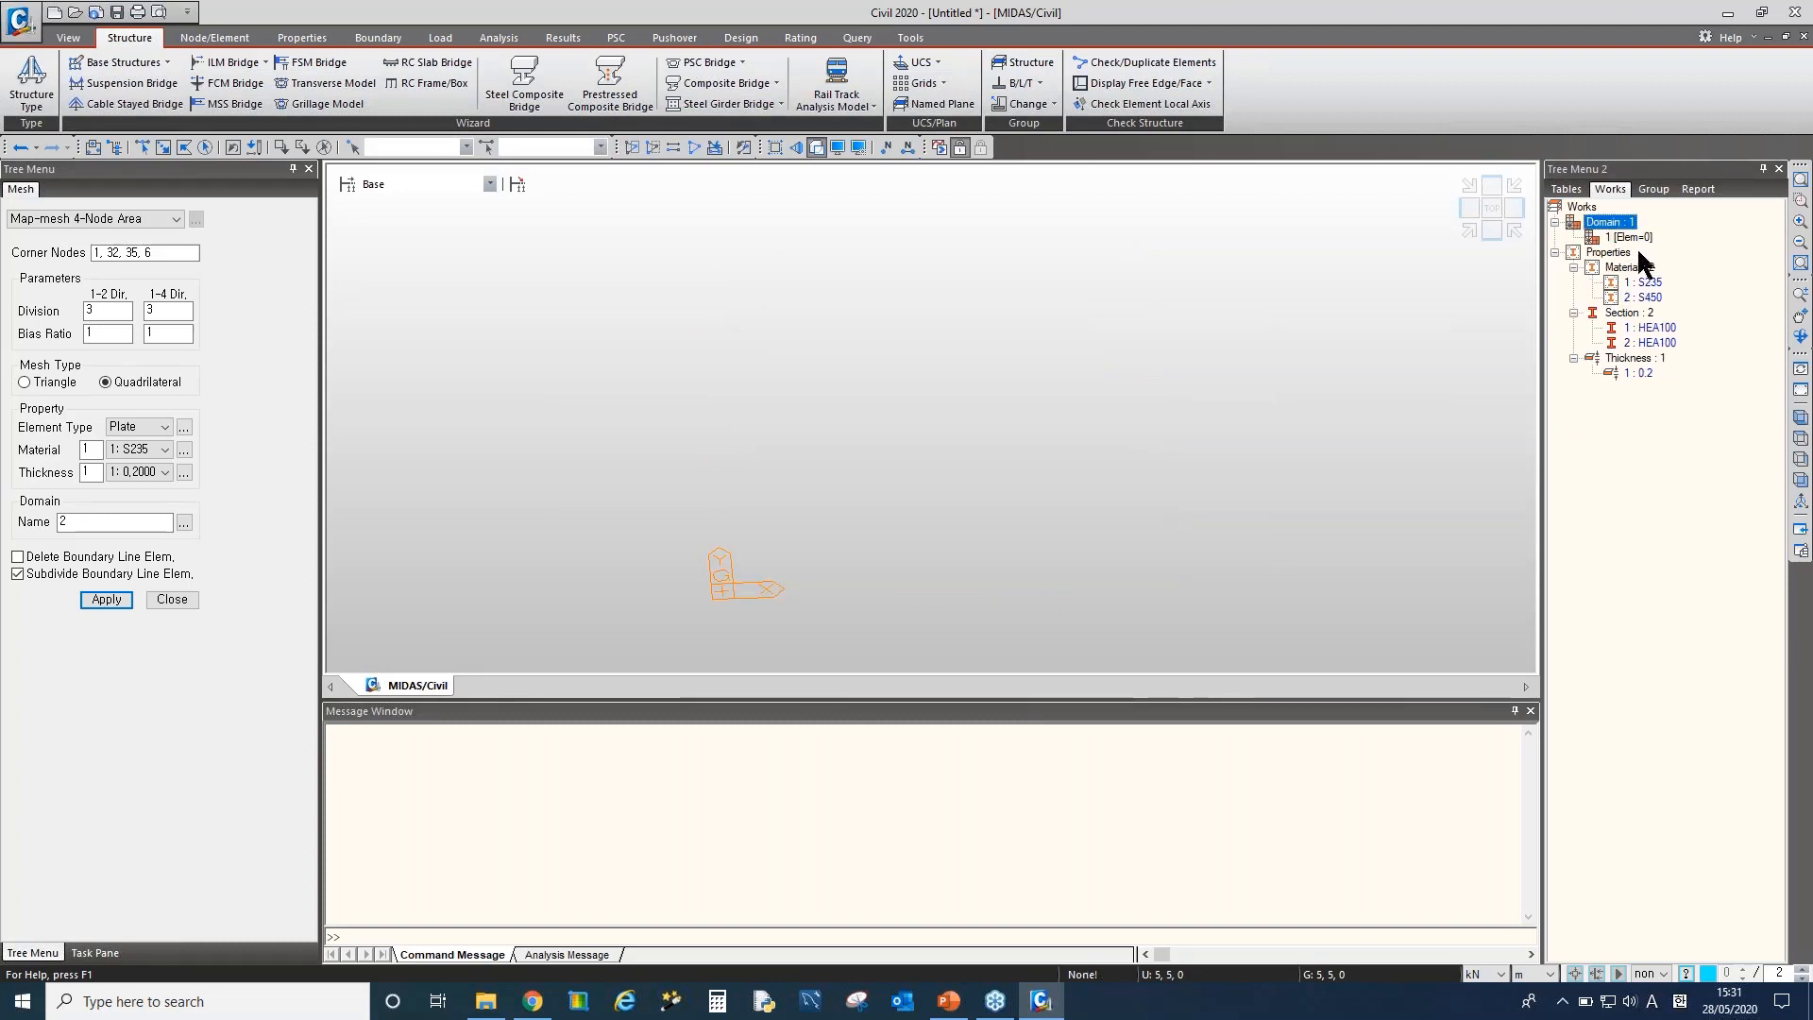
{"action": "key", "text": "Delete"}
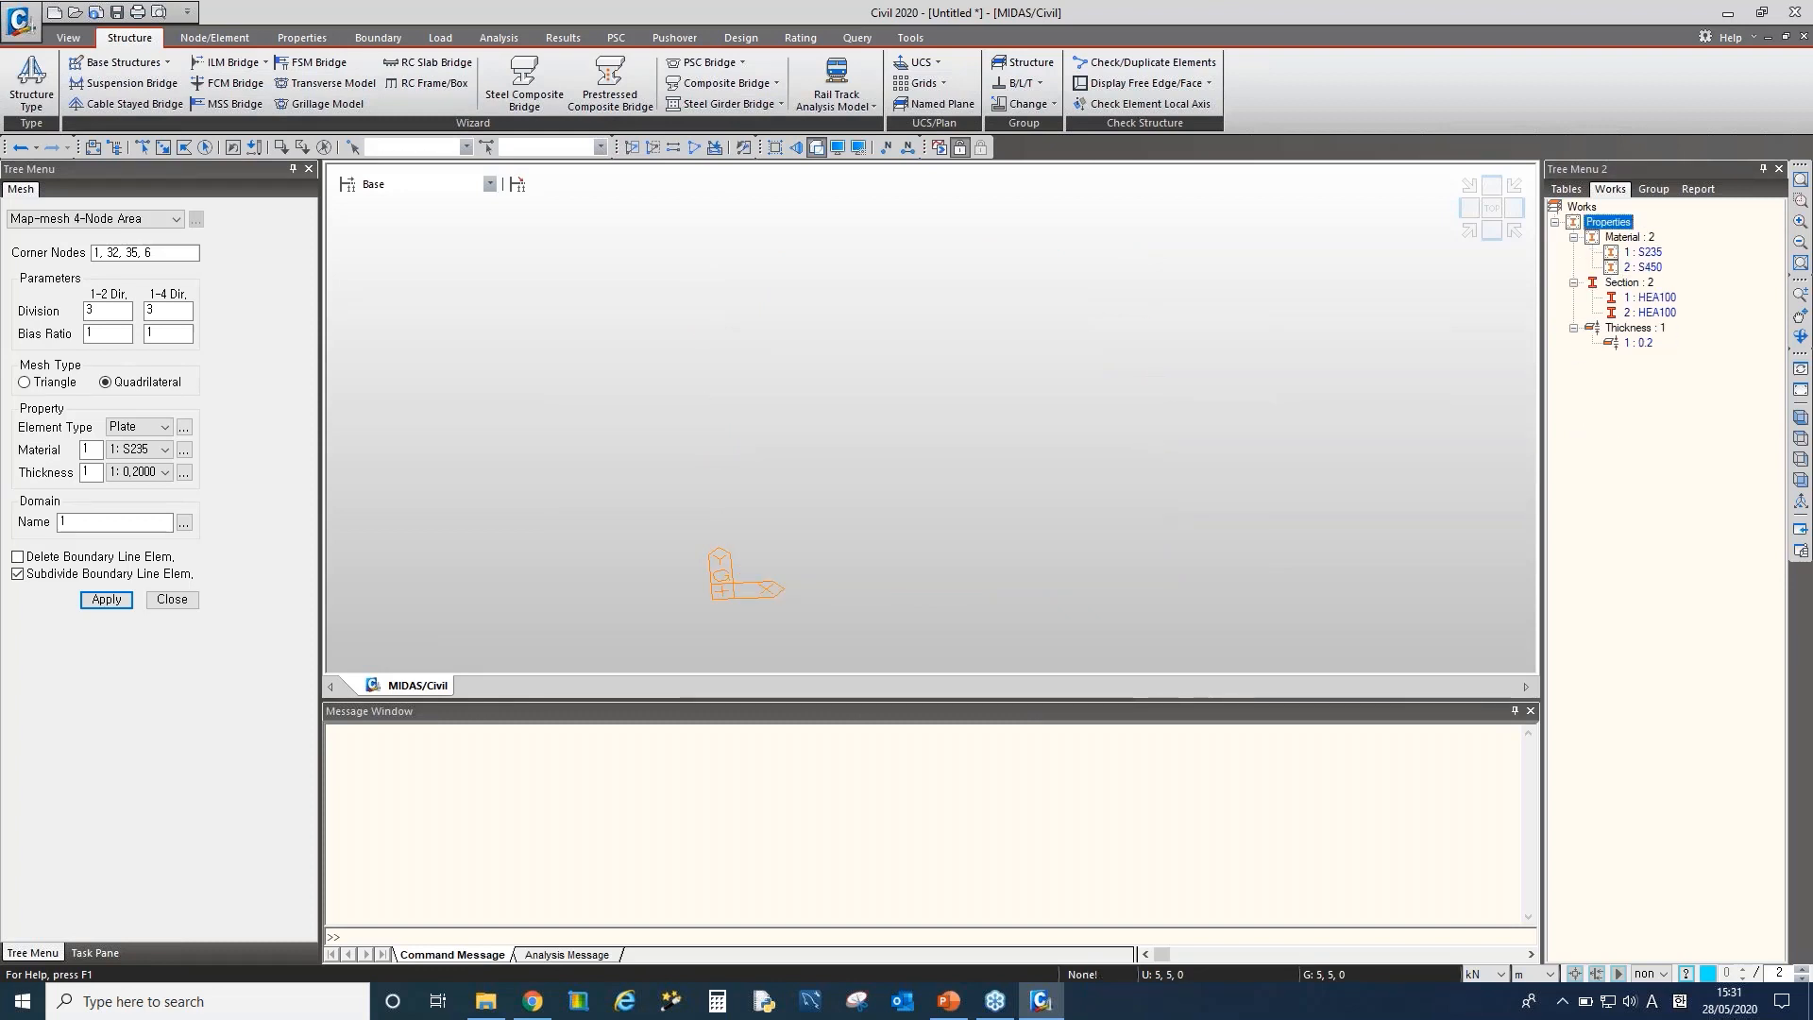
Generate a symmetric cable-stayed bridge with the wizard's default values and undo it after viewing the model
{"action": "left_click", "coordinate": [123, 104]}
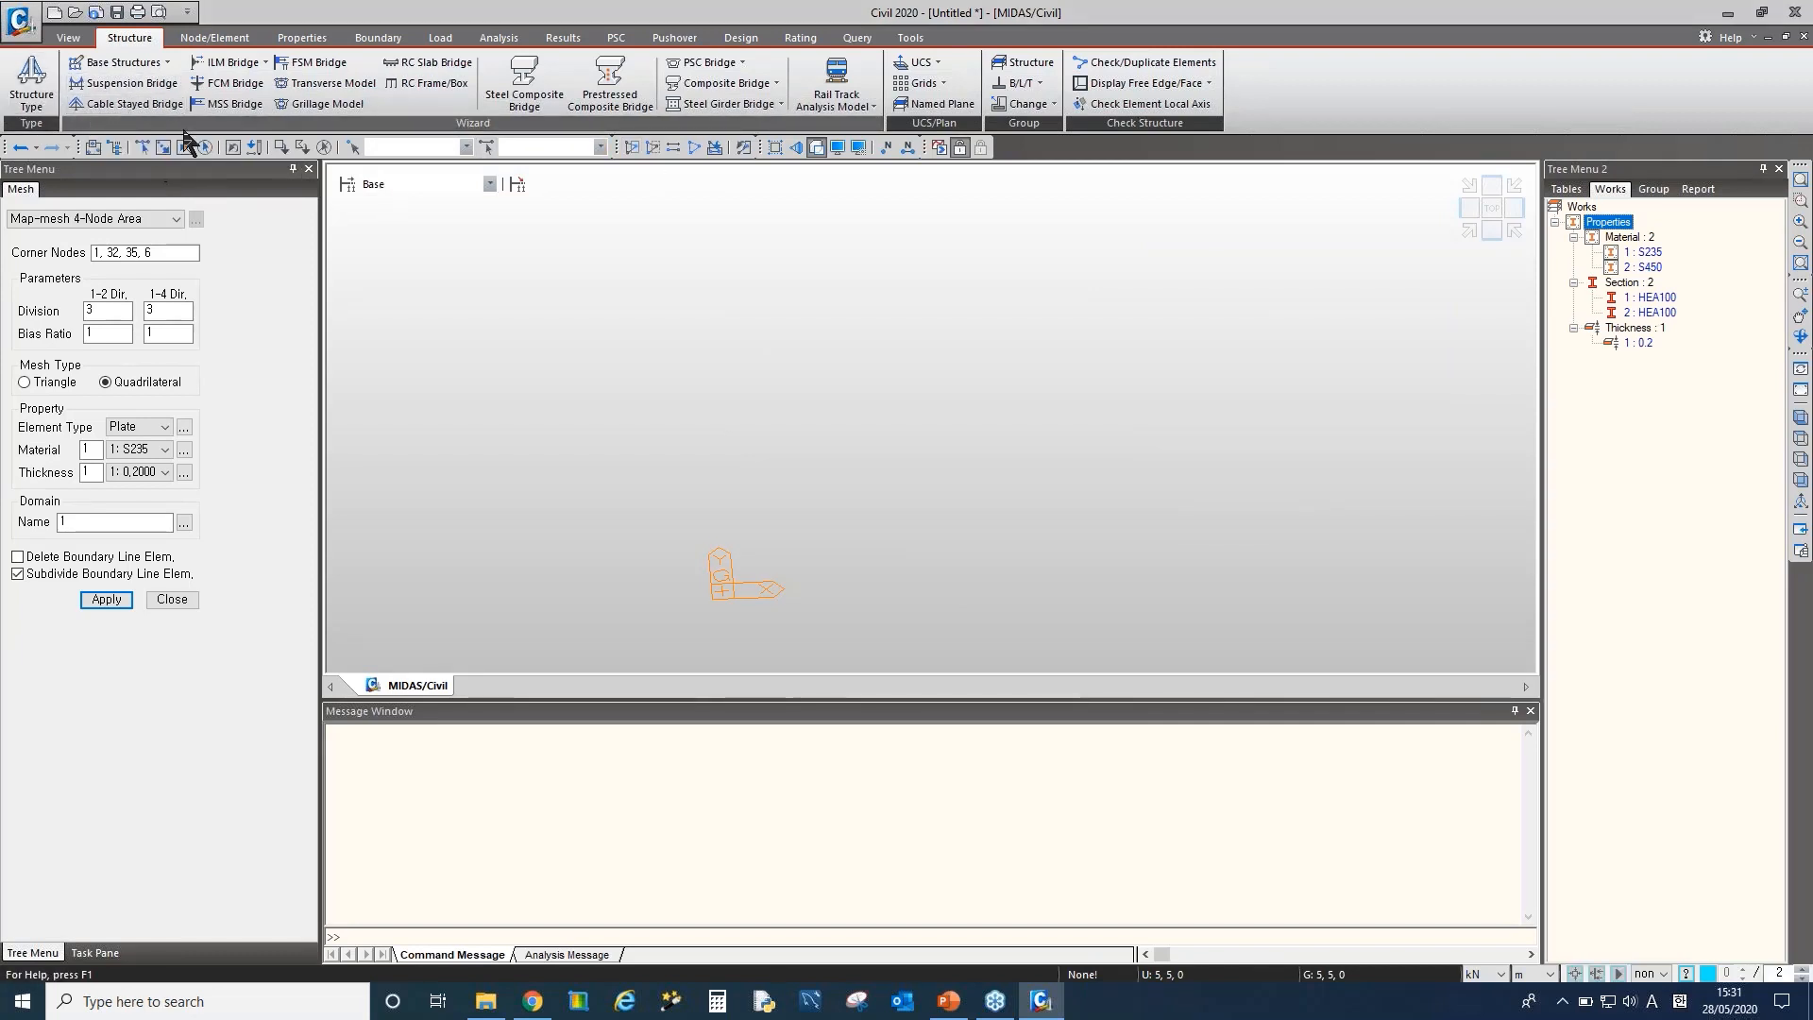
{"action": "left_click_drag", "start_coordinate": [215, 57], "coordinate": [551, 219]}
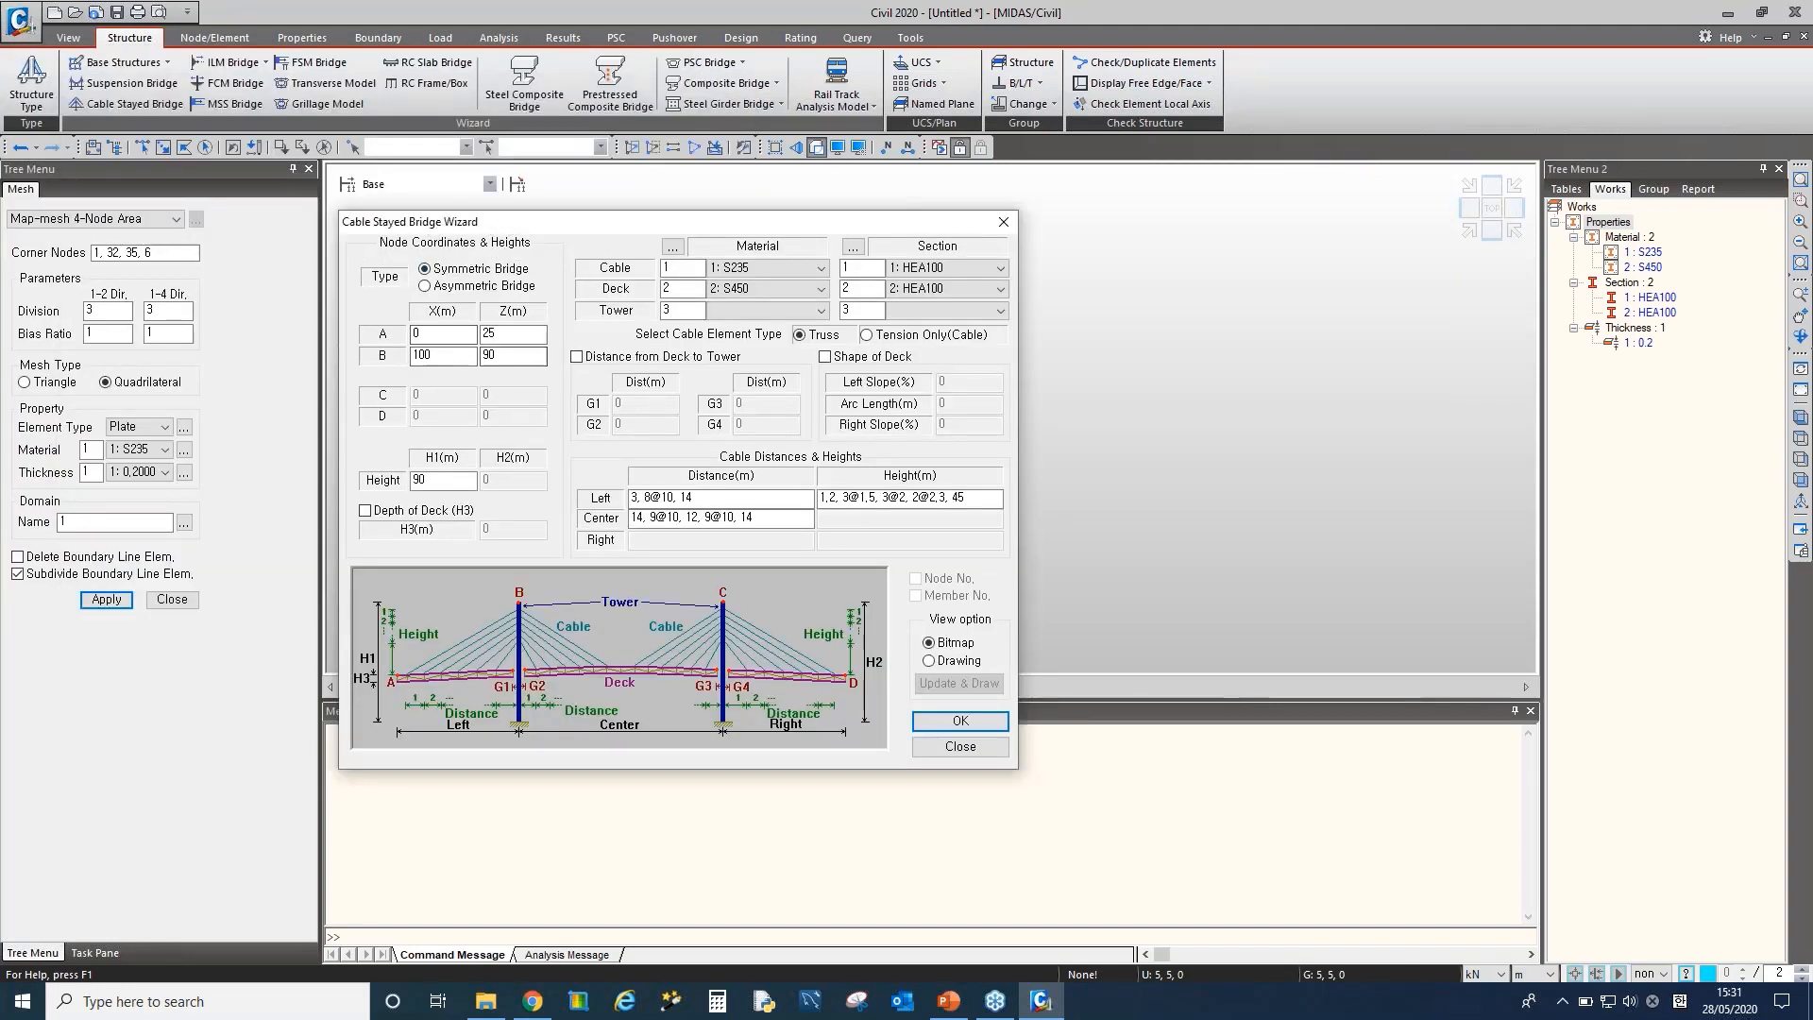
{"action": "left_click", "coordinate": [960, 722]}
{"action": "middle_click_drag", "start_coordinate": [855, 449], "coordinate": [942, 390], "text": "ctrl"}
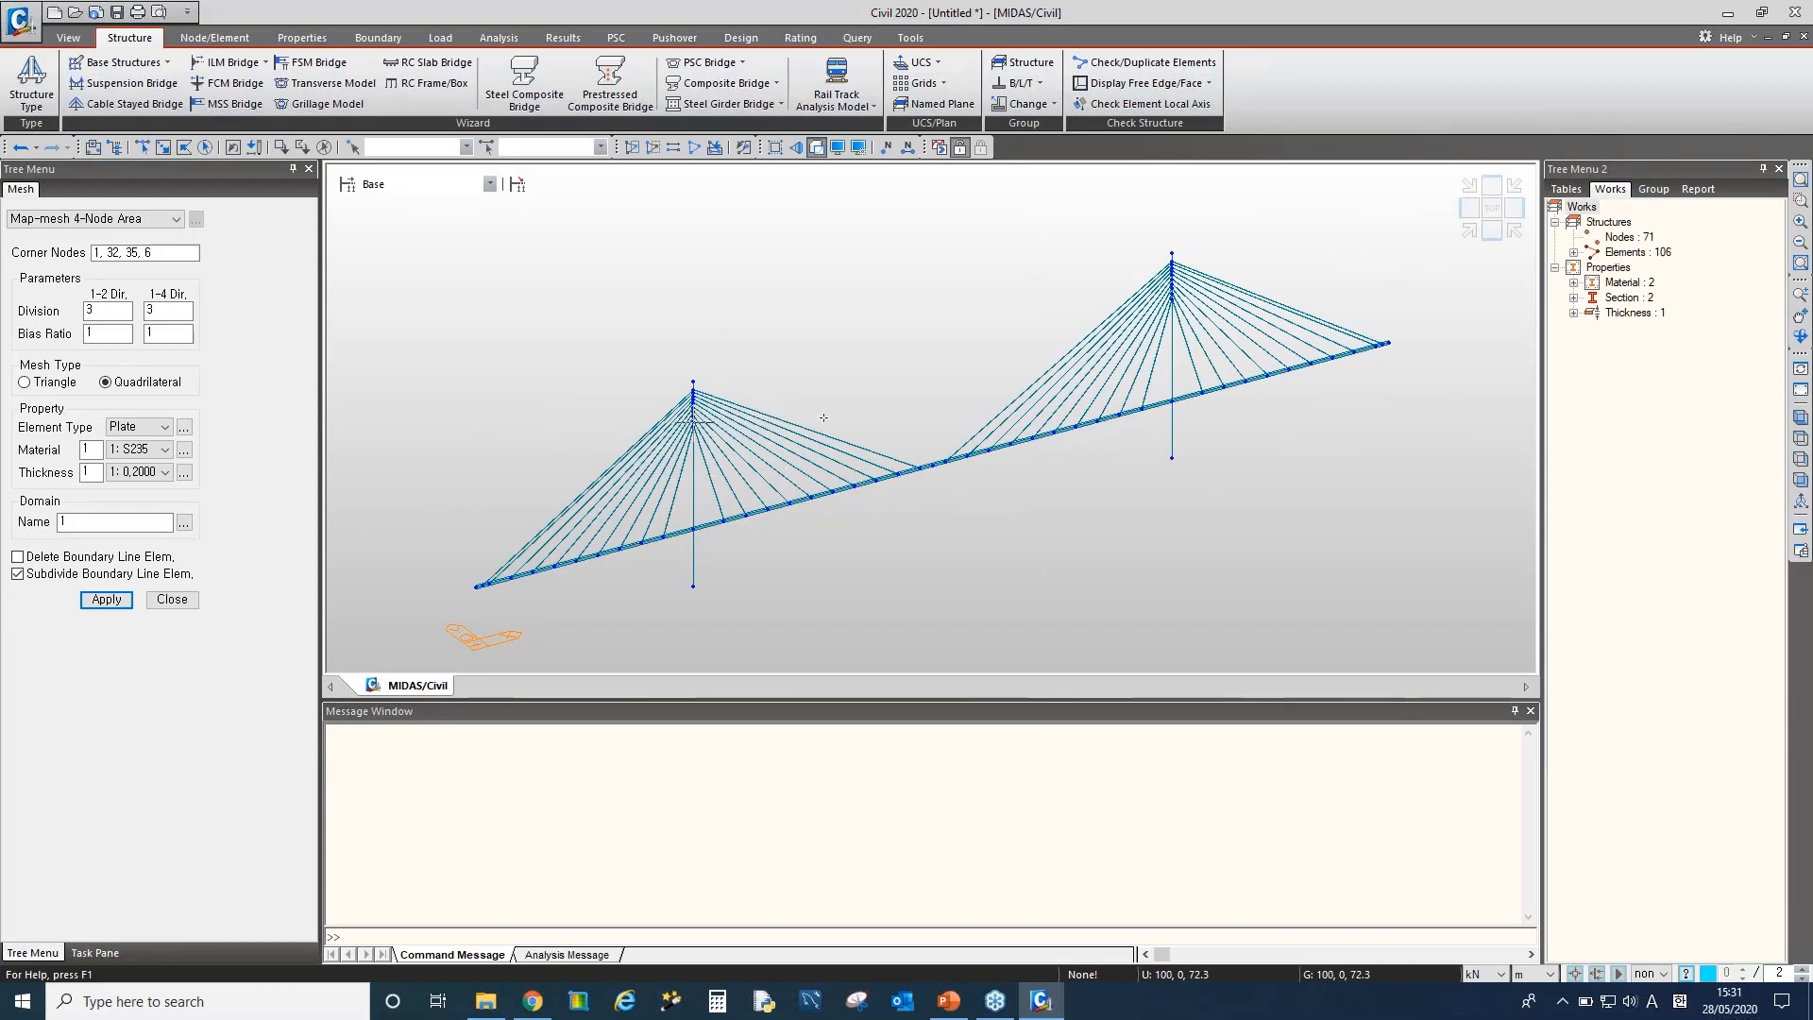
{"action": "middle_click_drag", "start_coordinate": [827, 434], "coordinate": [881, 434], "text": "ctrl"}
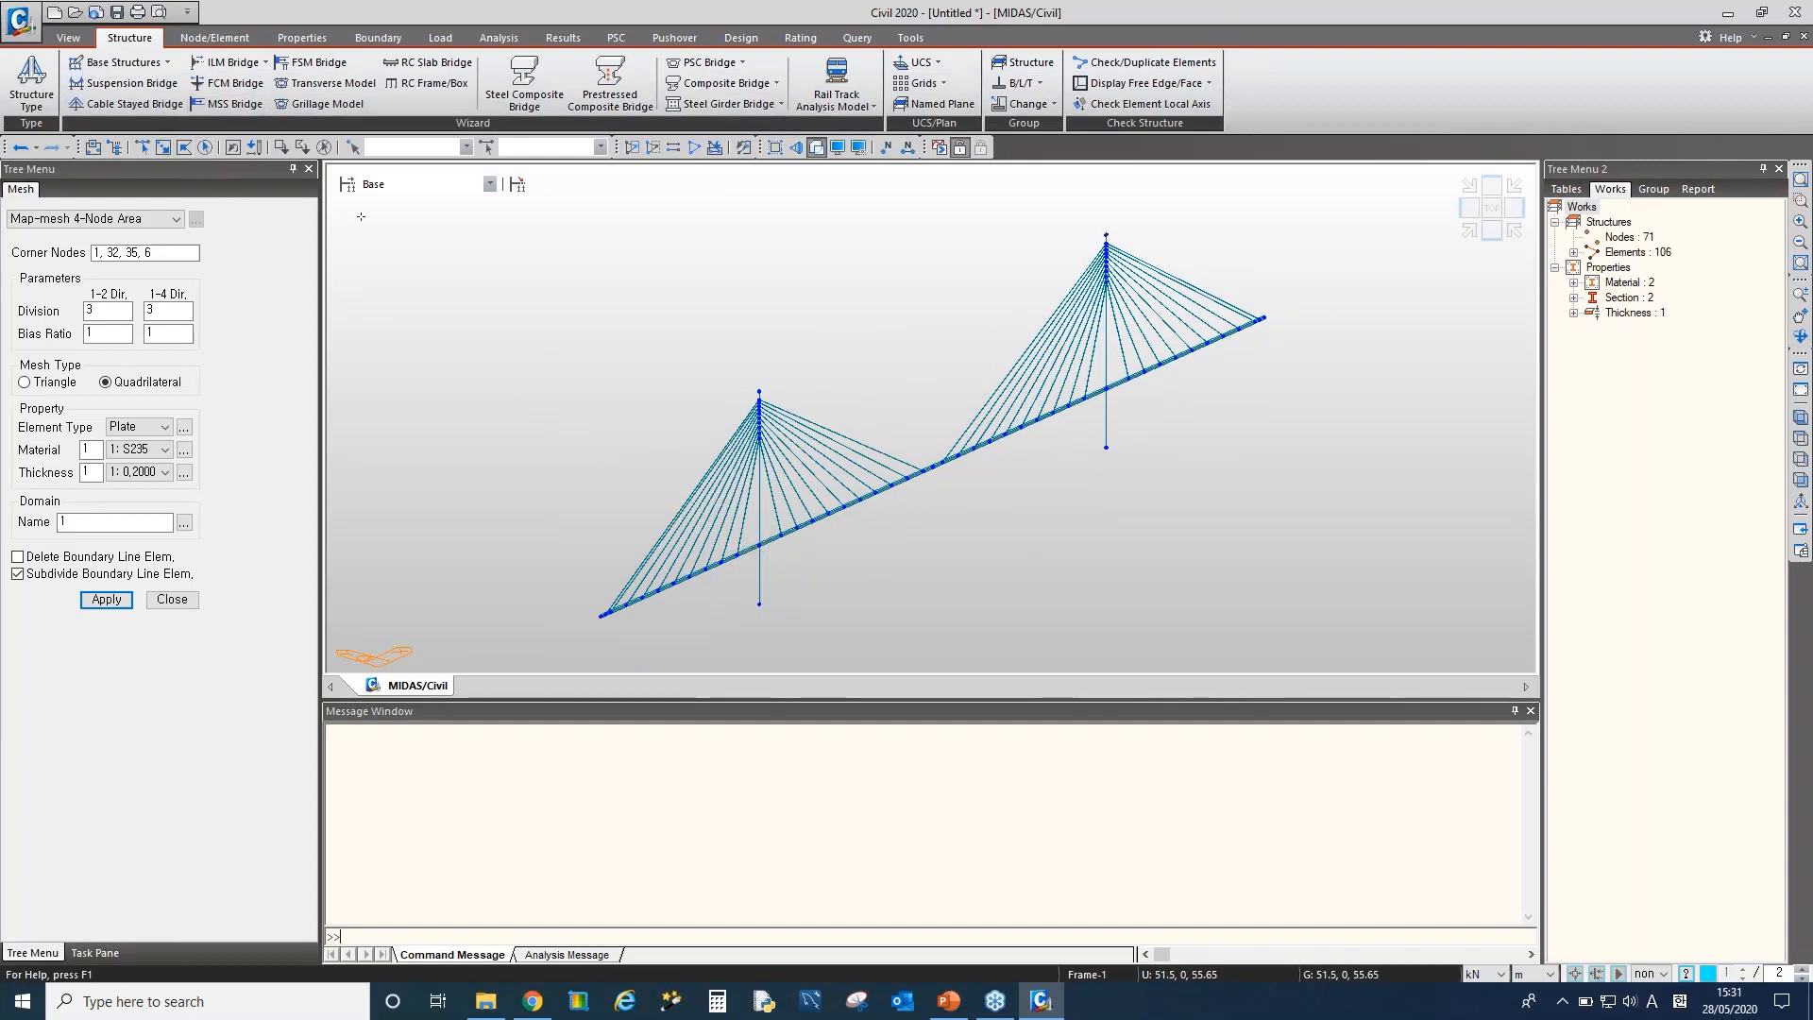
{"action": "key", "text": "ctrl+z"}
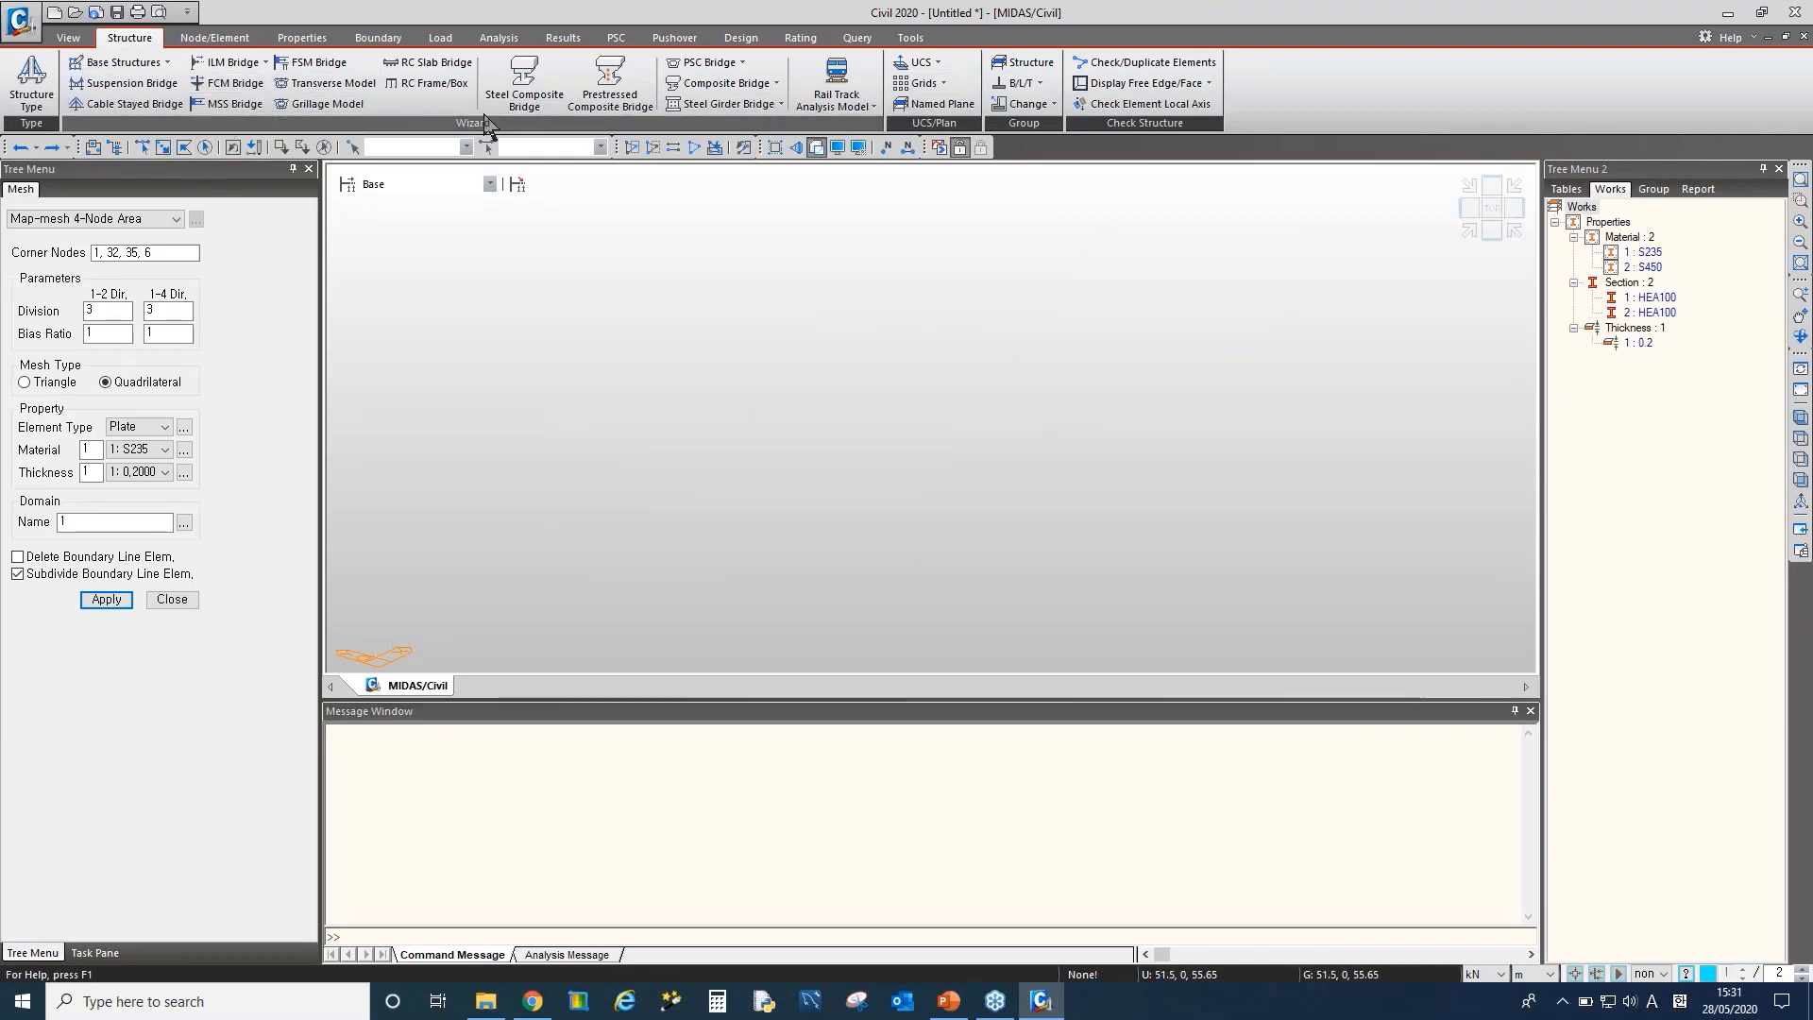
Generate an RC slab bridge with the wizard's default values, and undo it after highlighting its plate elements
{"action": "left_click", "coordinate": [438, 63]}
{"action": "left_click_drag", "start_coordinate": [457, 90], "coordinate": [696, 109]}
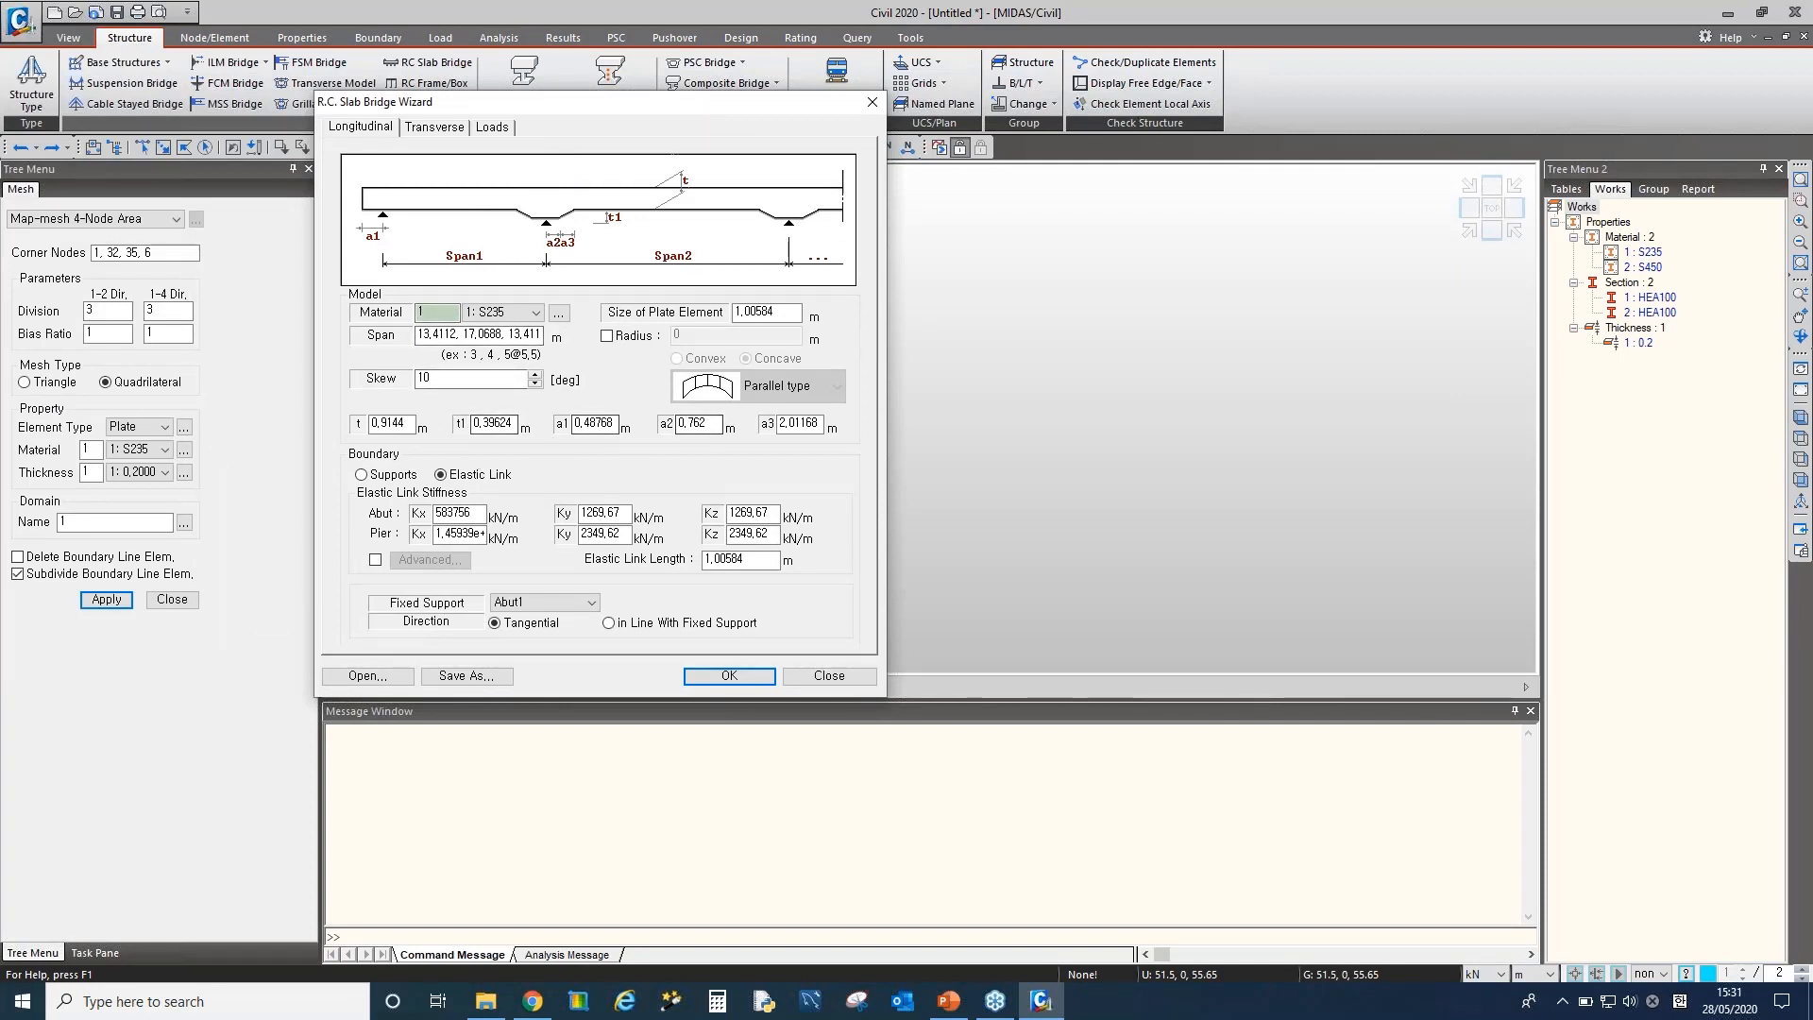
{"action": "left_click", "coordinate": [725, 675]}
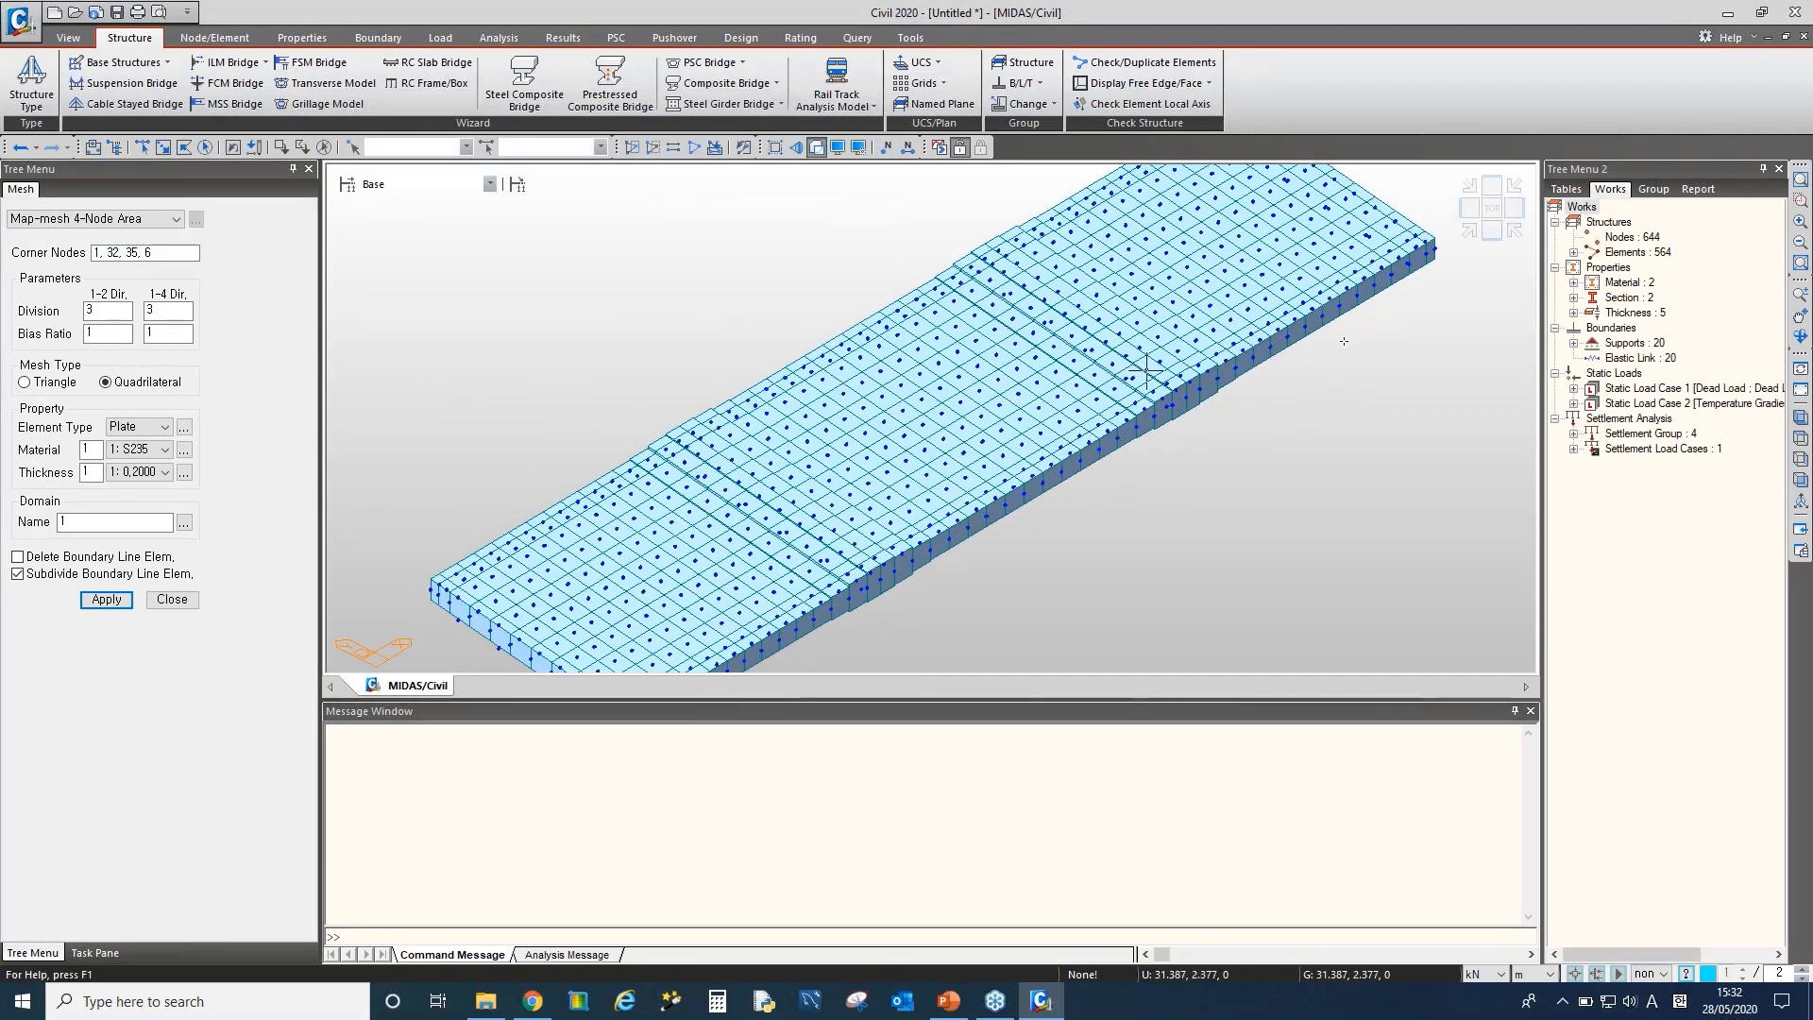
{"action": "double_click", "coordinate": [1641, 253]}
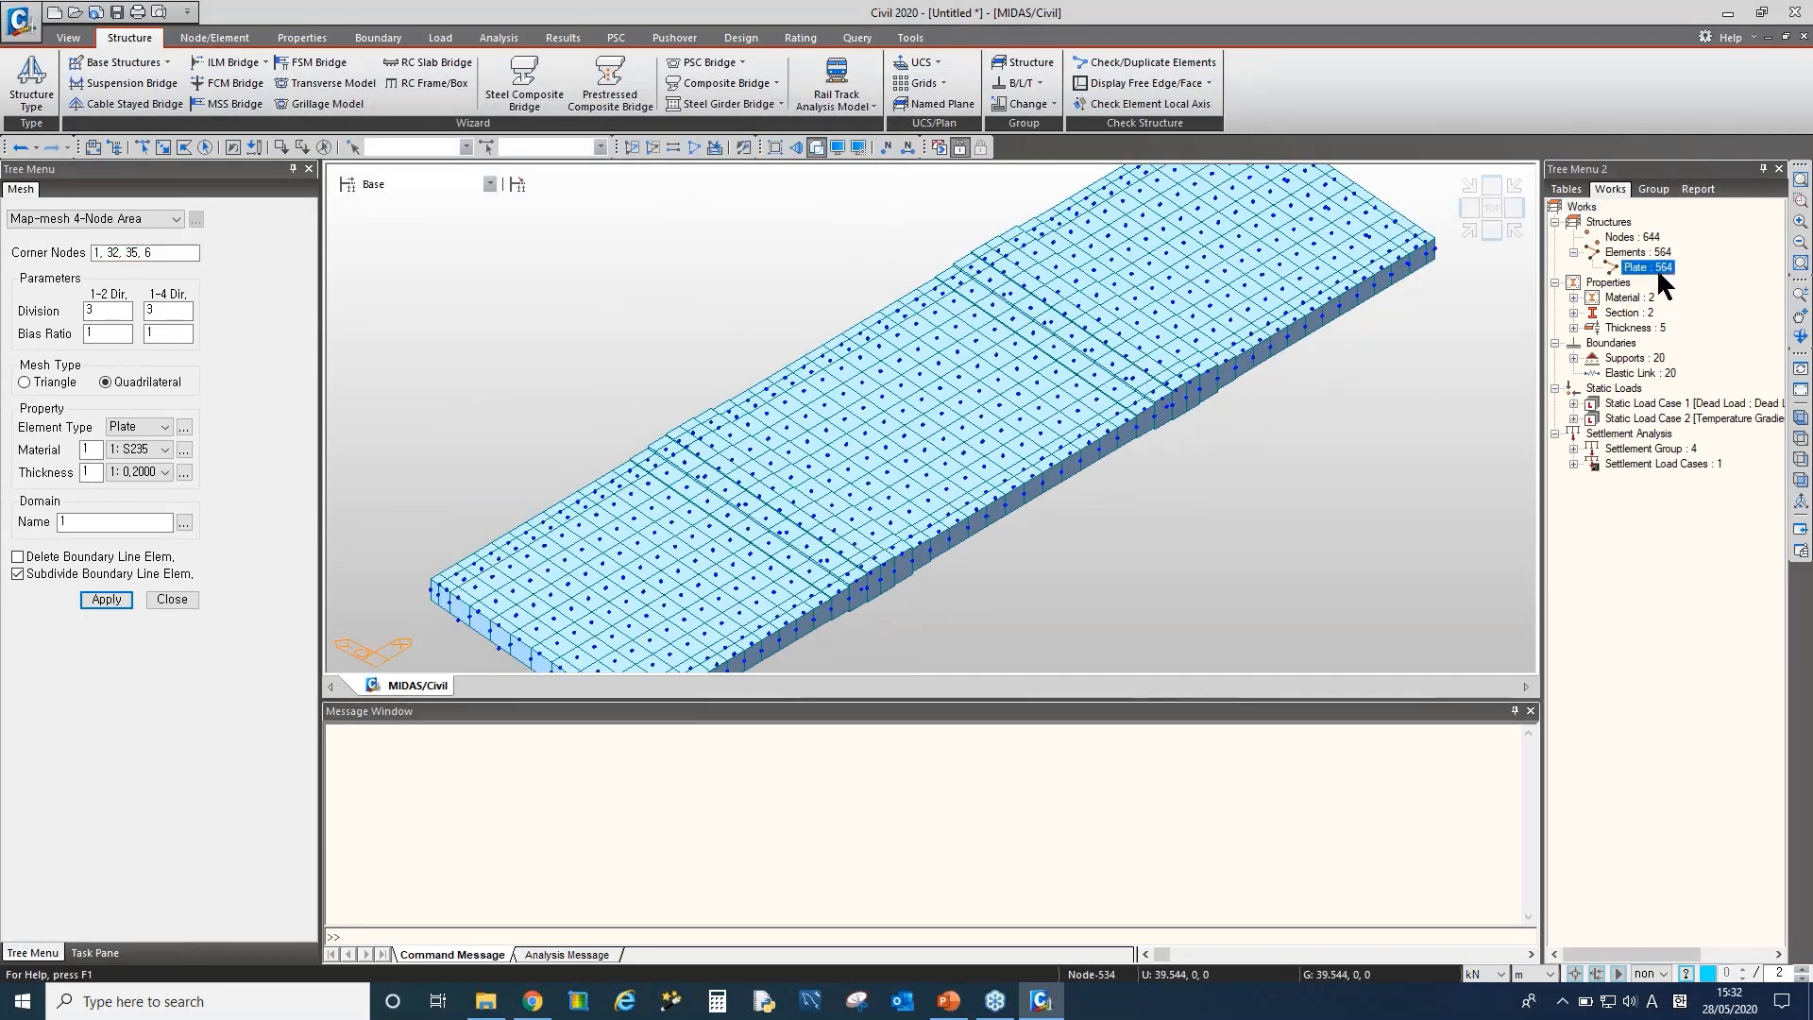
{"action": "double_click", "coordinate": [1656, 268]}
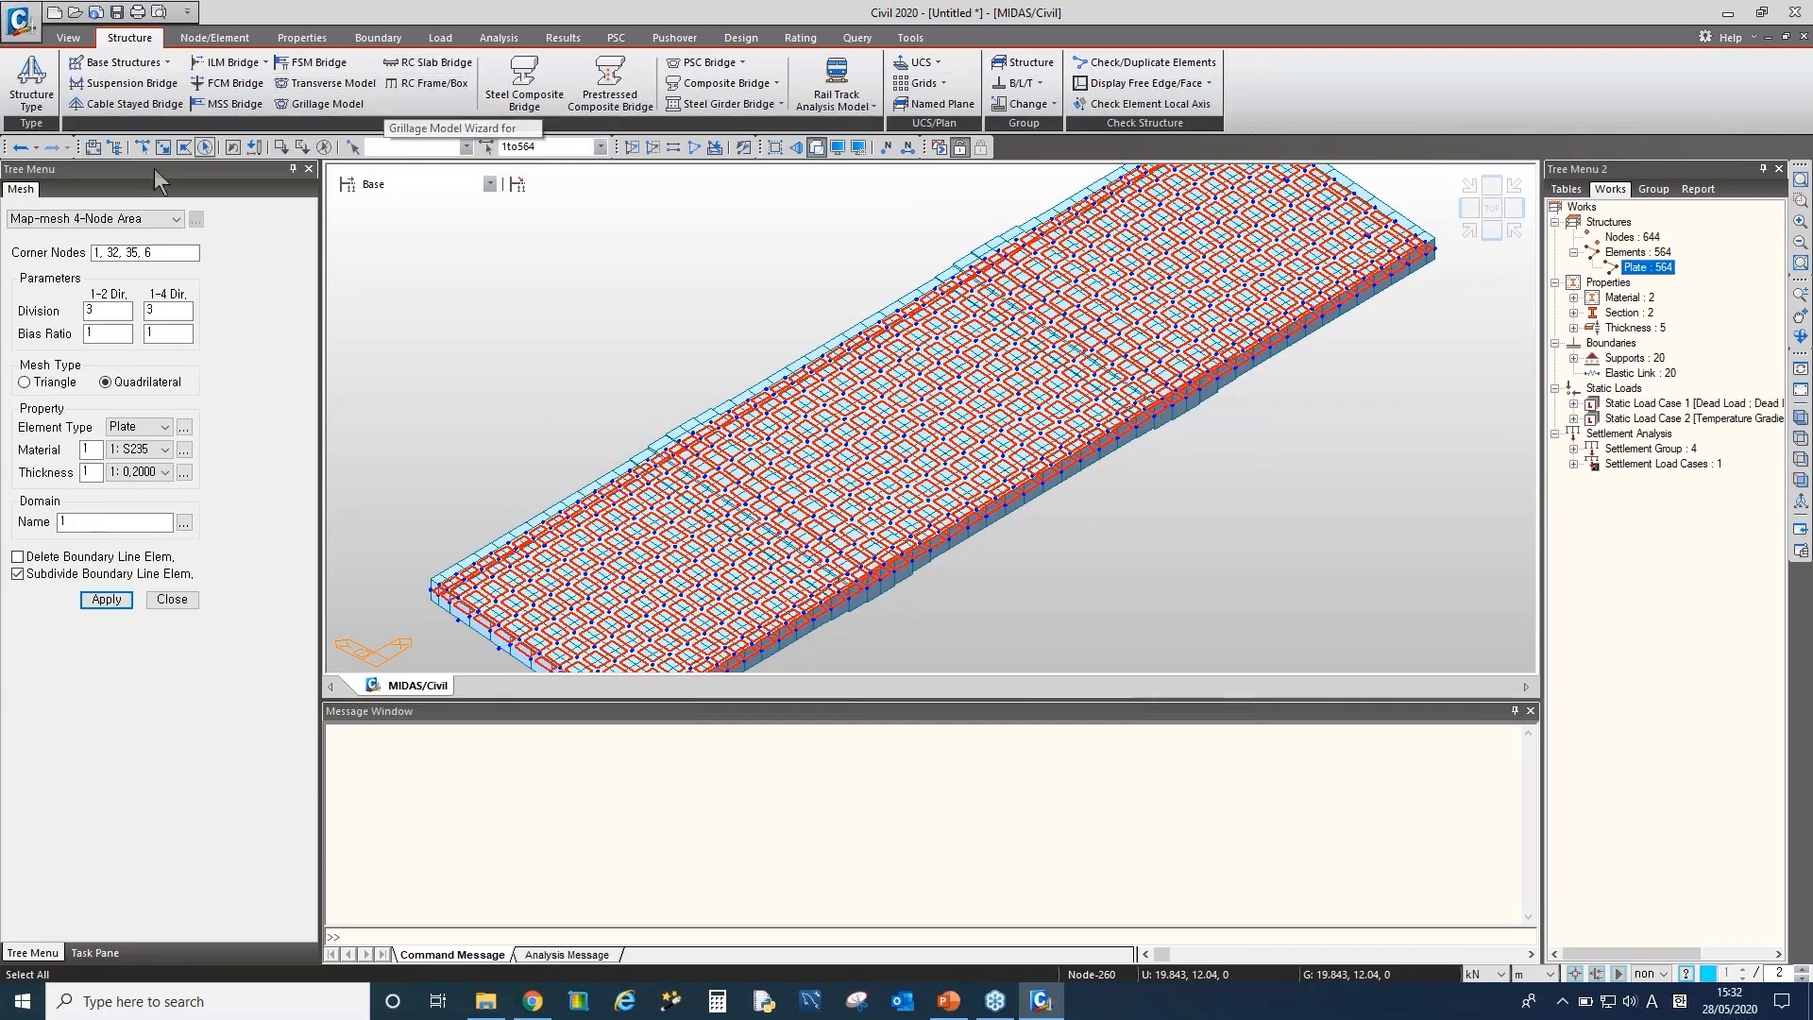
{"action": "left_click", "coordinate": [20, 146]}
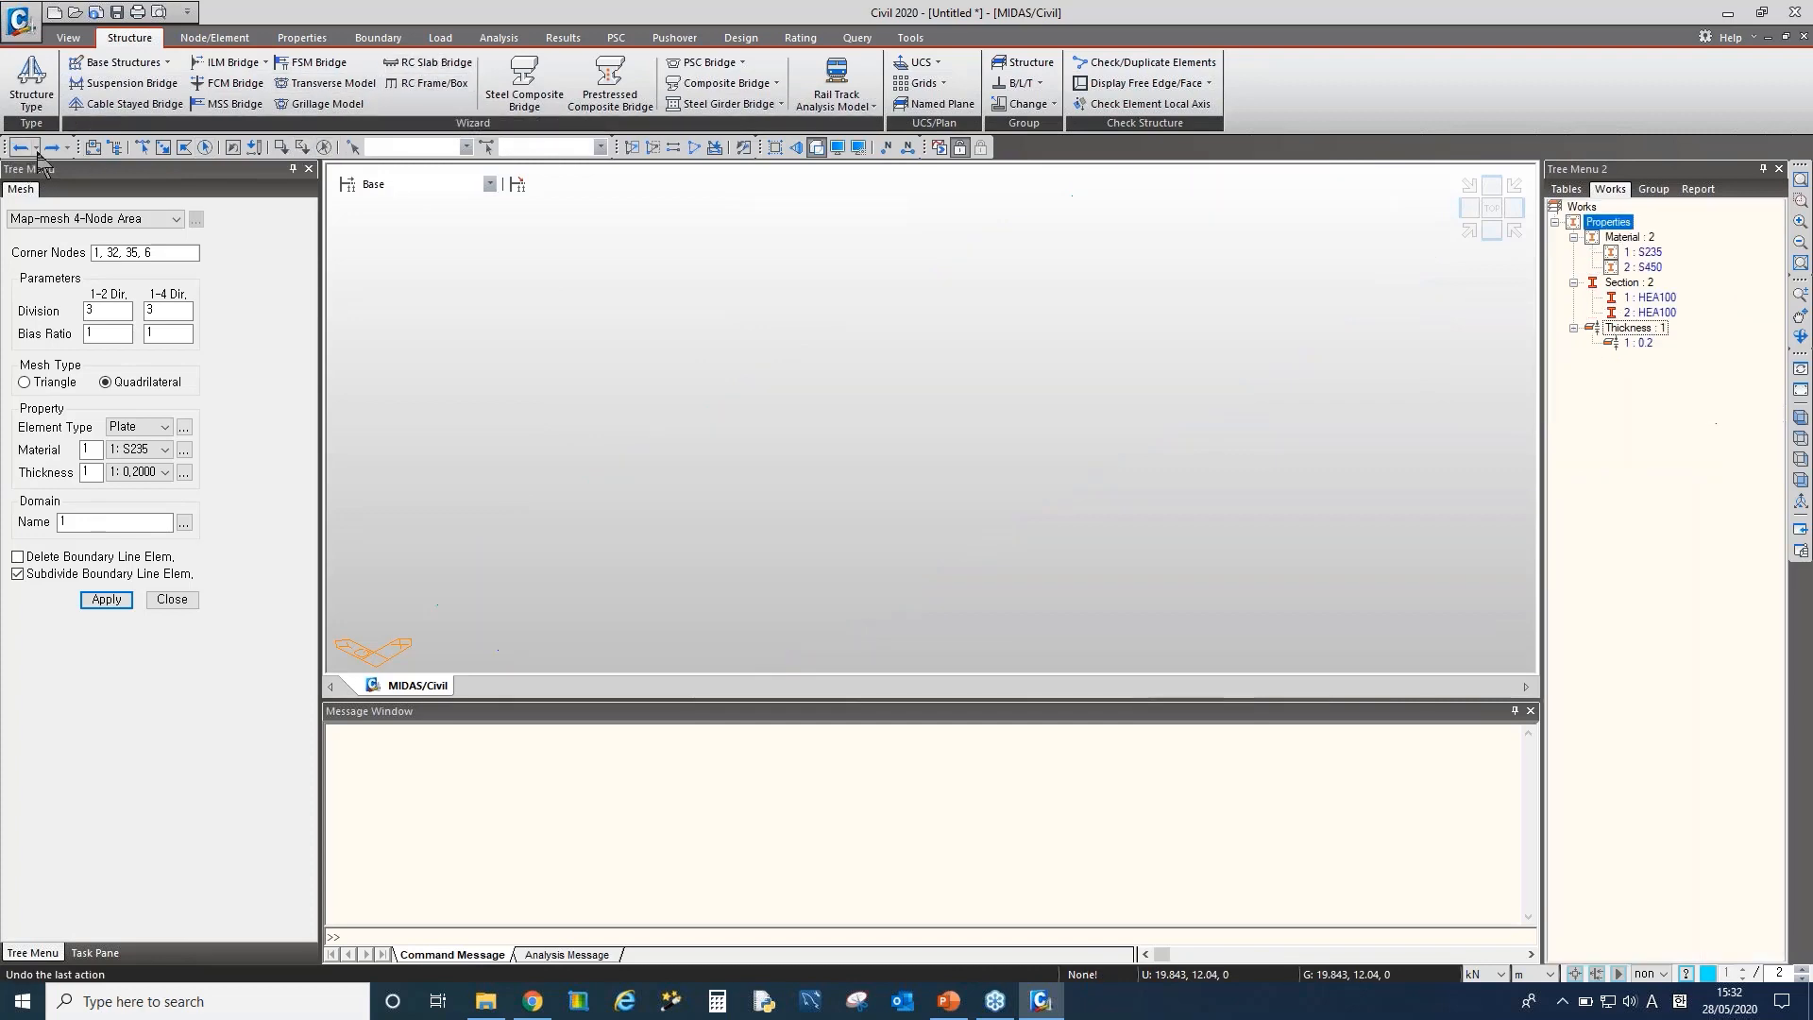
Generate a 3-dimensional normal type RC frame with the wizard's default values and view it from another angle
{"action": "left_click", "coordinate": [427, 83]}
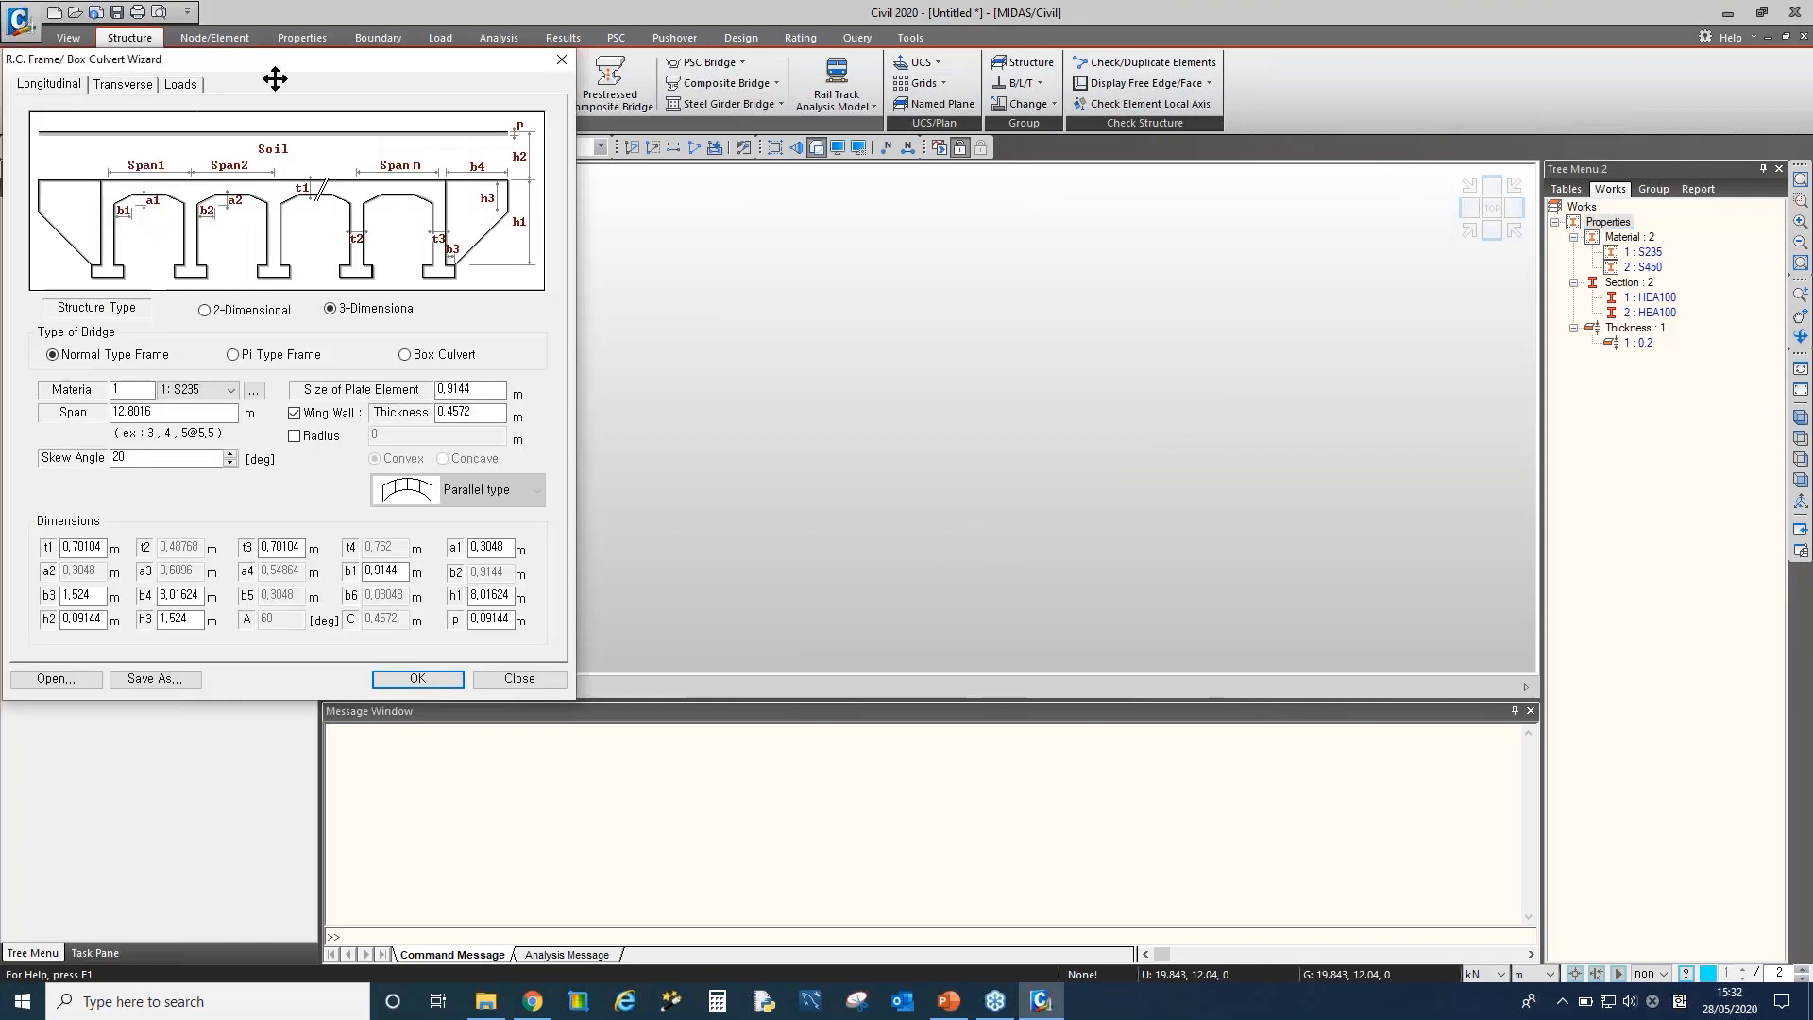
{"action": "left_click_drag", "start_coordinate": [250, 69], "coordinate": [453, 132]}
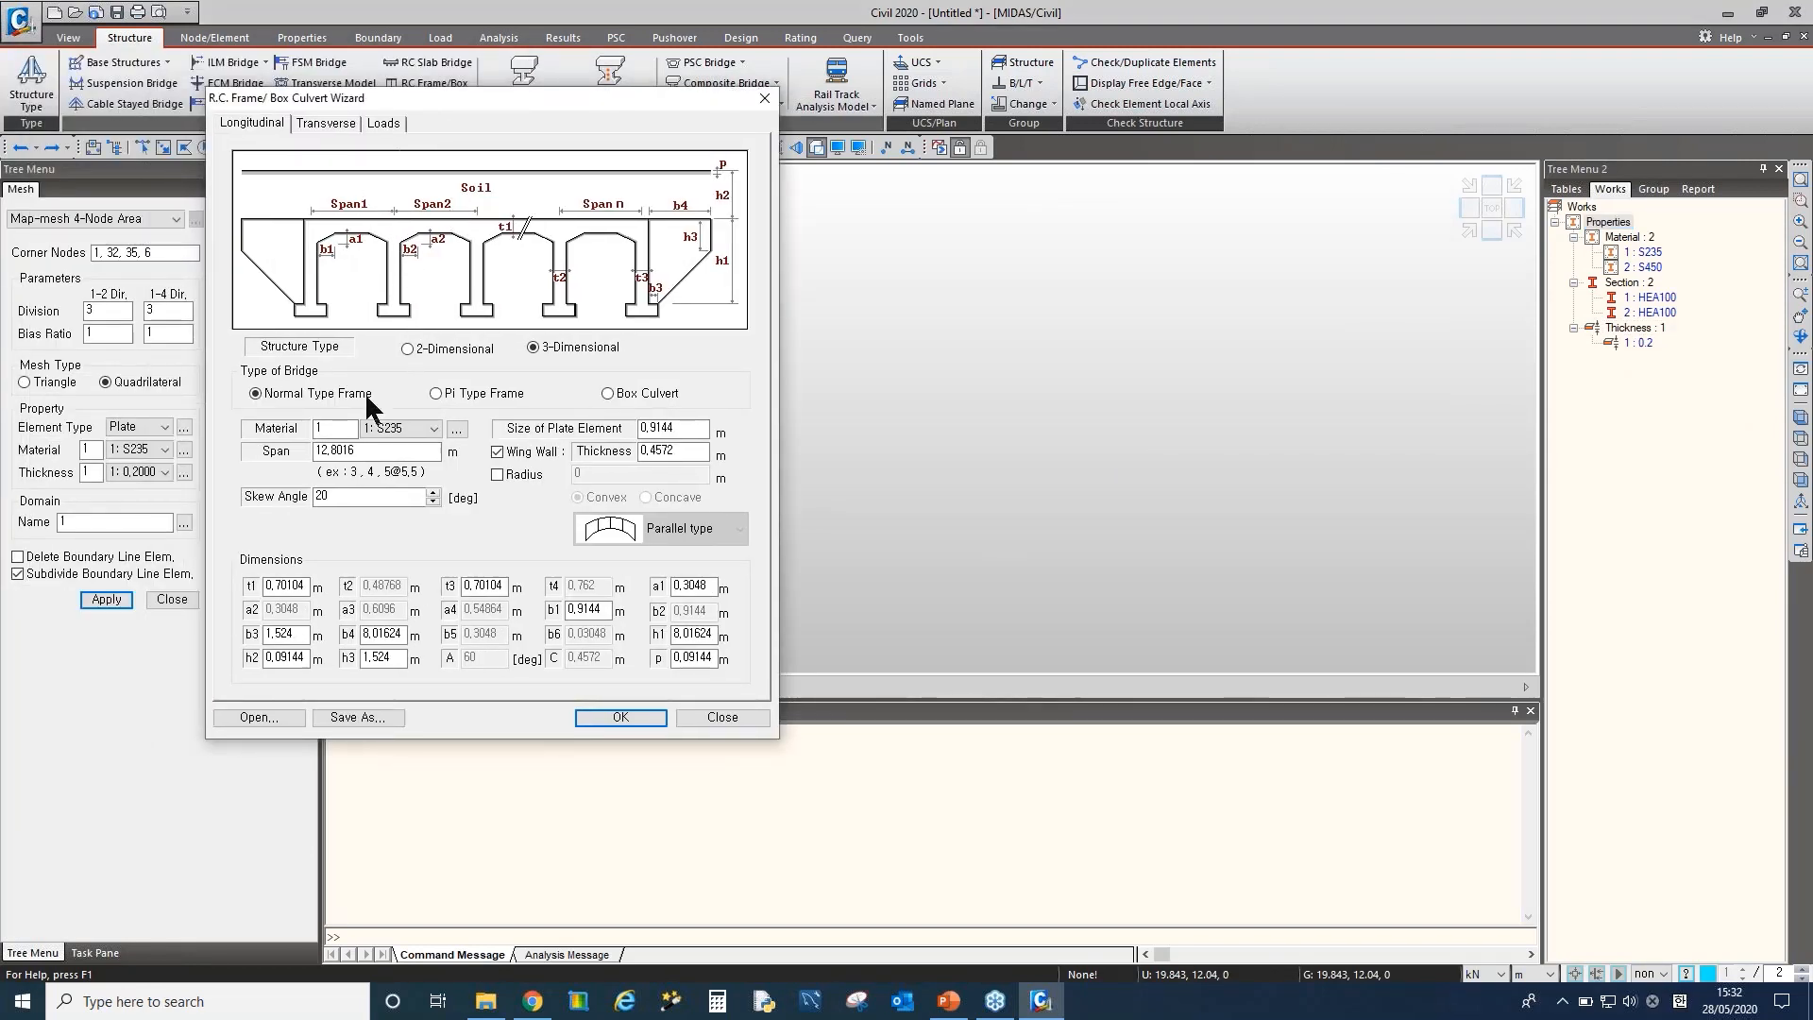
{"action": "left_click", "coordinate": [612, 717]}
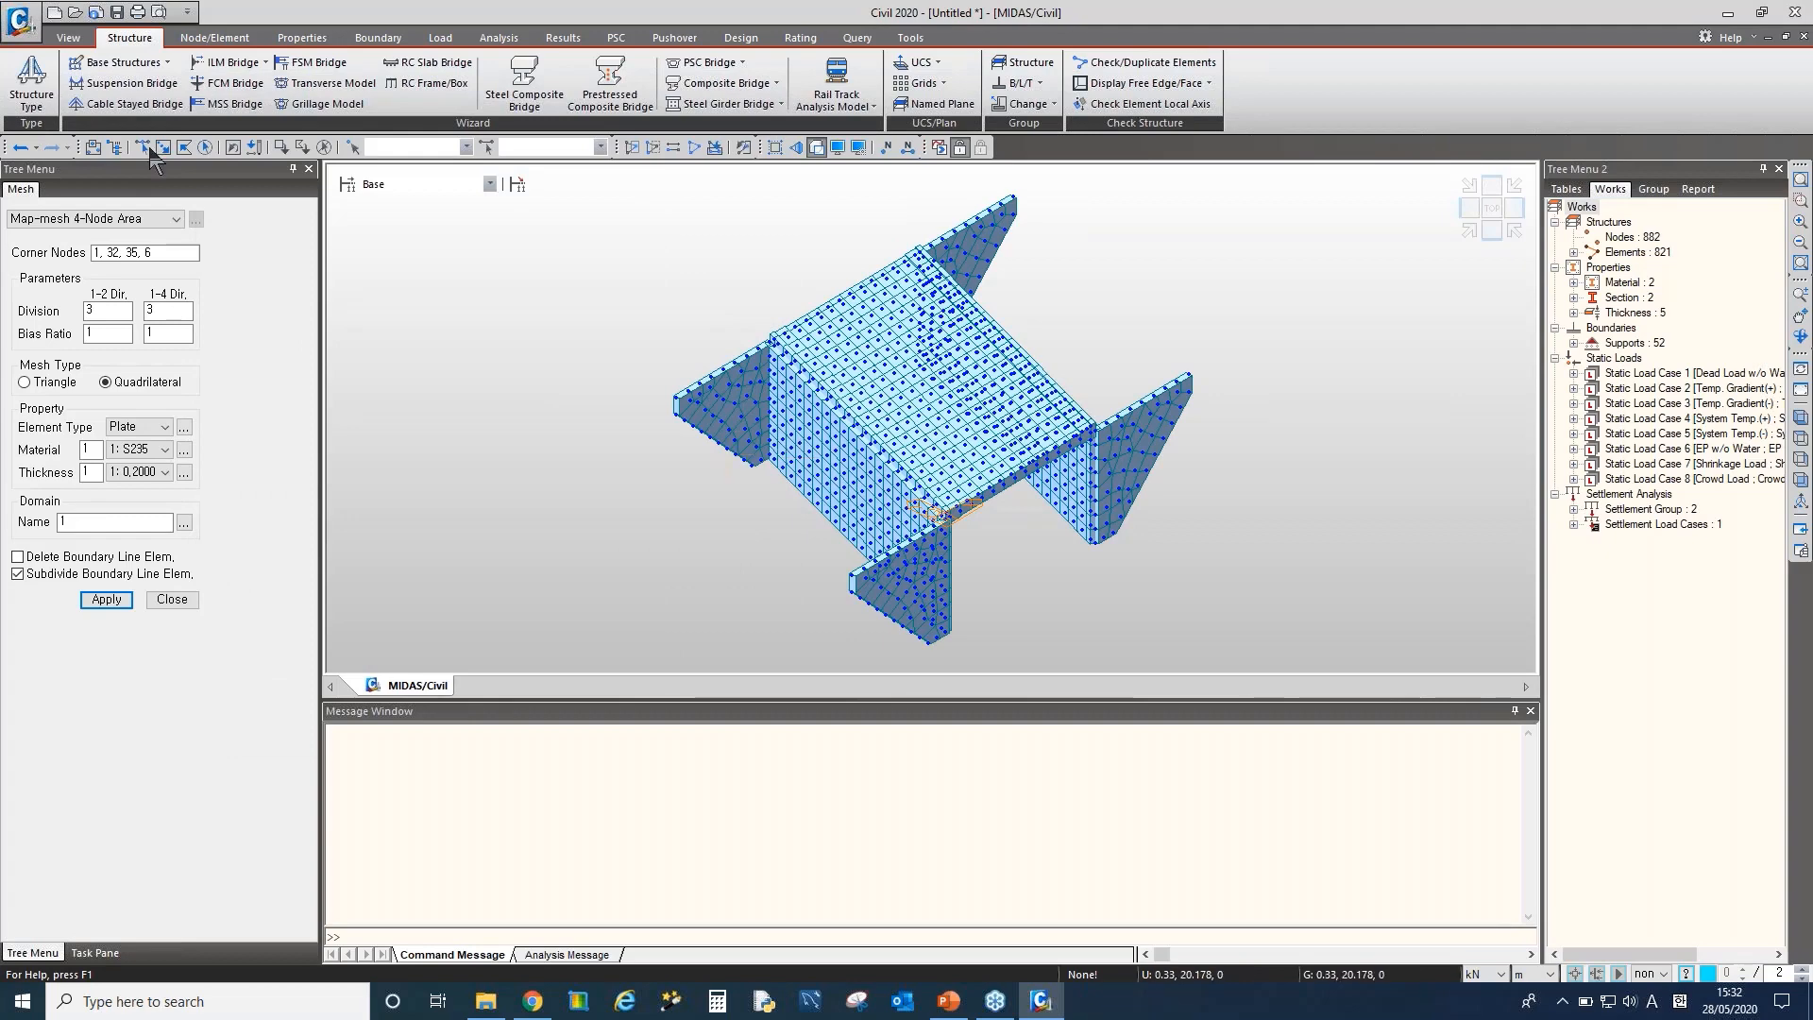
{"action": "middle_click_drag", "start_coordinate": [944, 515], "coordinate": [915, 437], "text": "ctrl"}
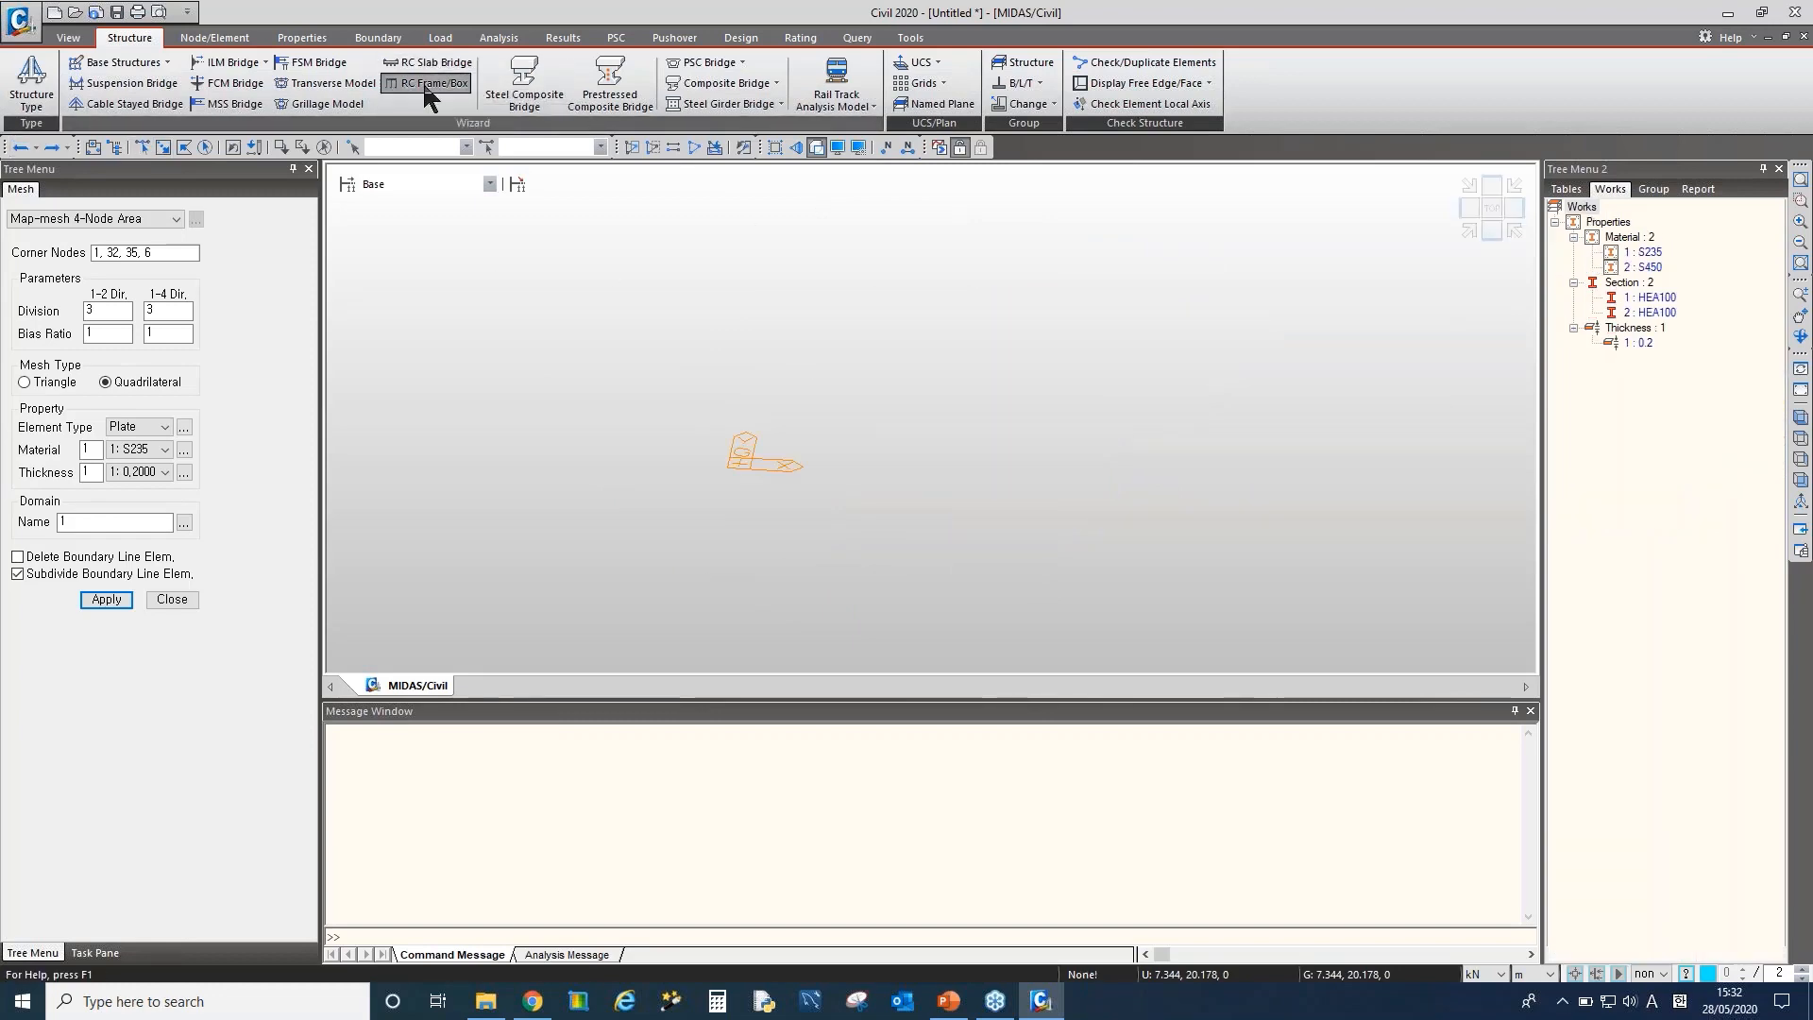
Generate a 2-dimensional normal type RC frame with the wizard's default values and undo it
{"action": "left_click", "coordinate": [244, 313]}
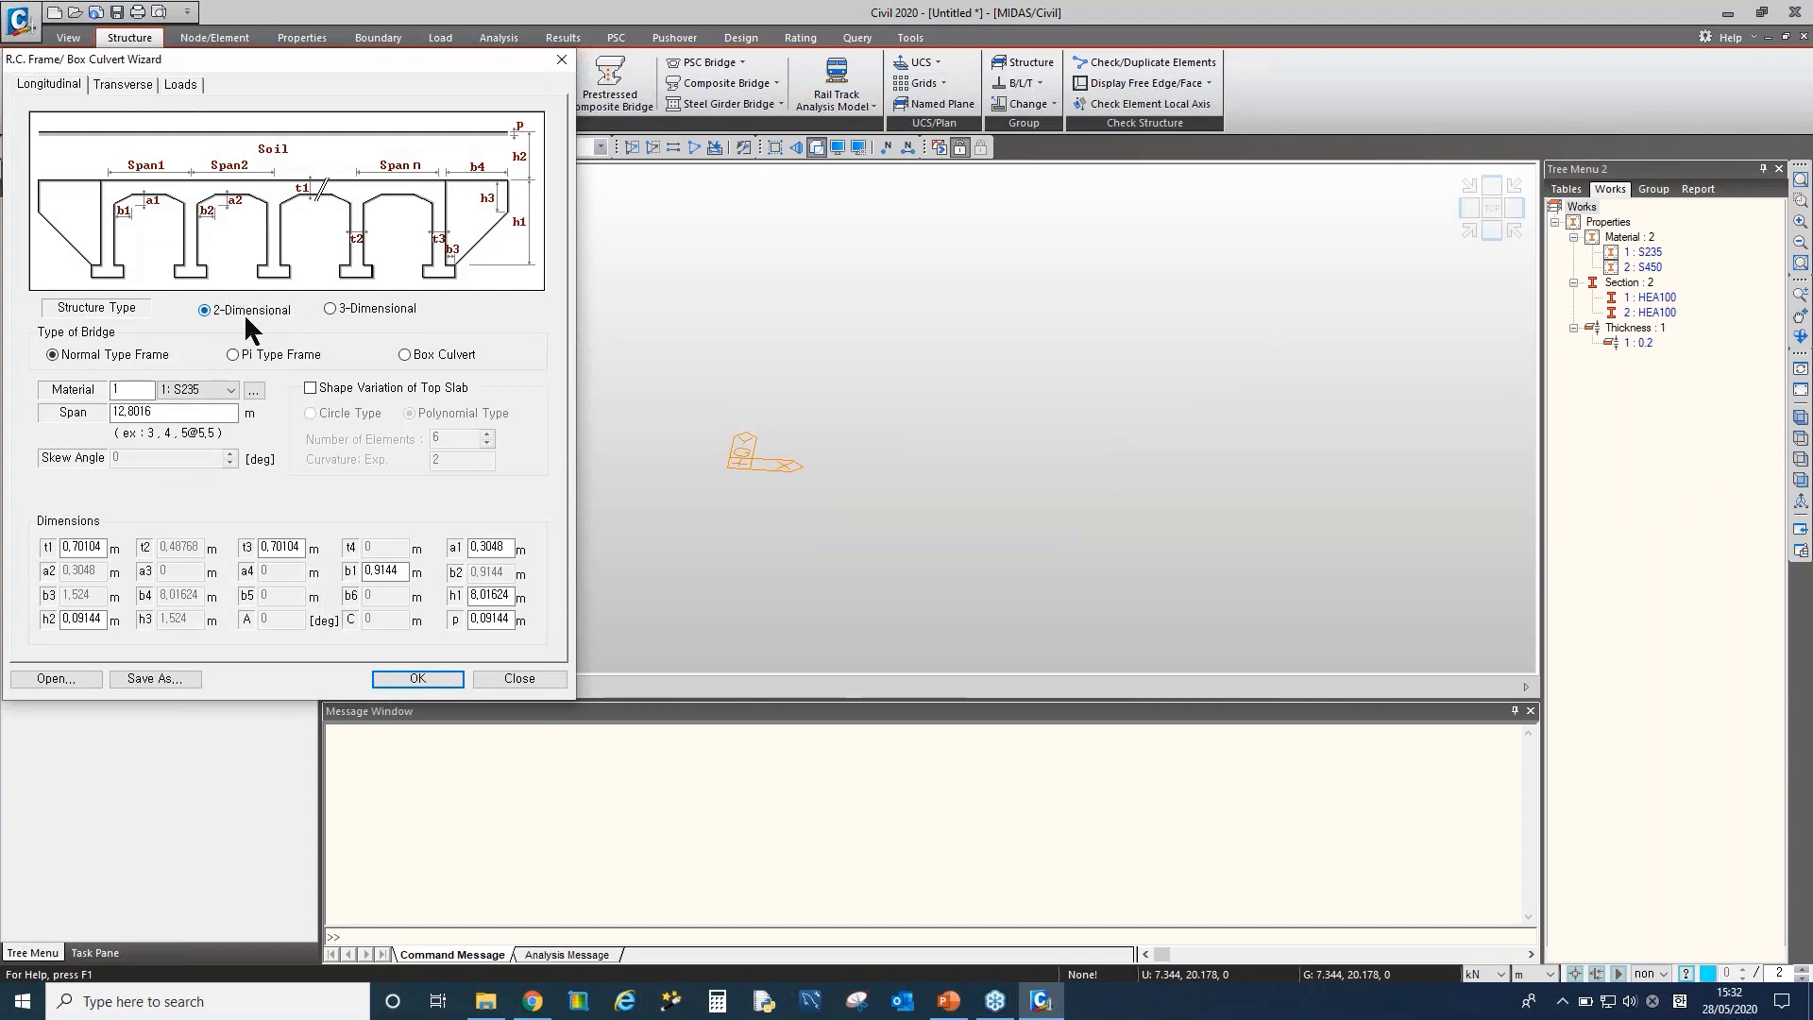
{"action": "left_click", "coordinate": [417, 678]}
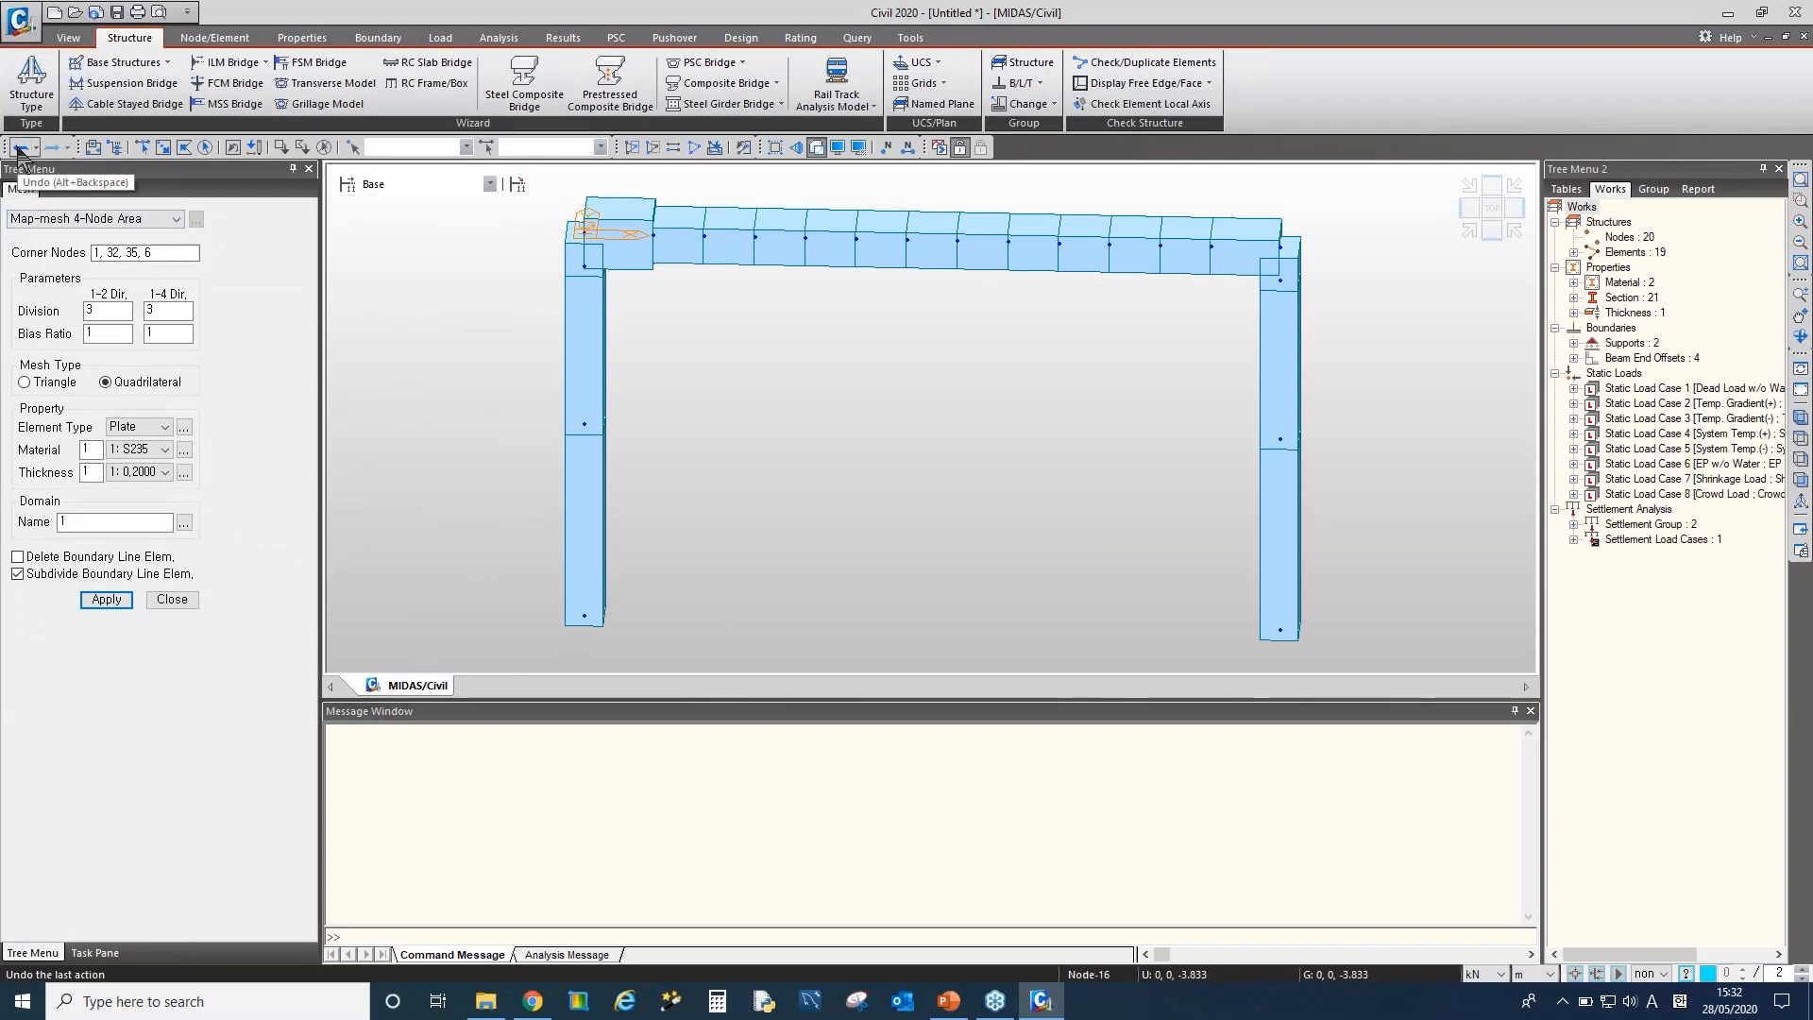
{"action": "left_click", "coordinate": [19, 148]}
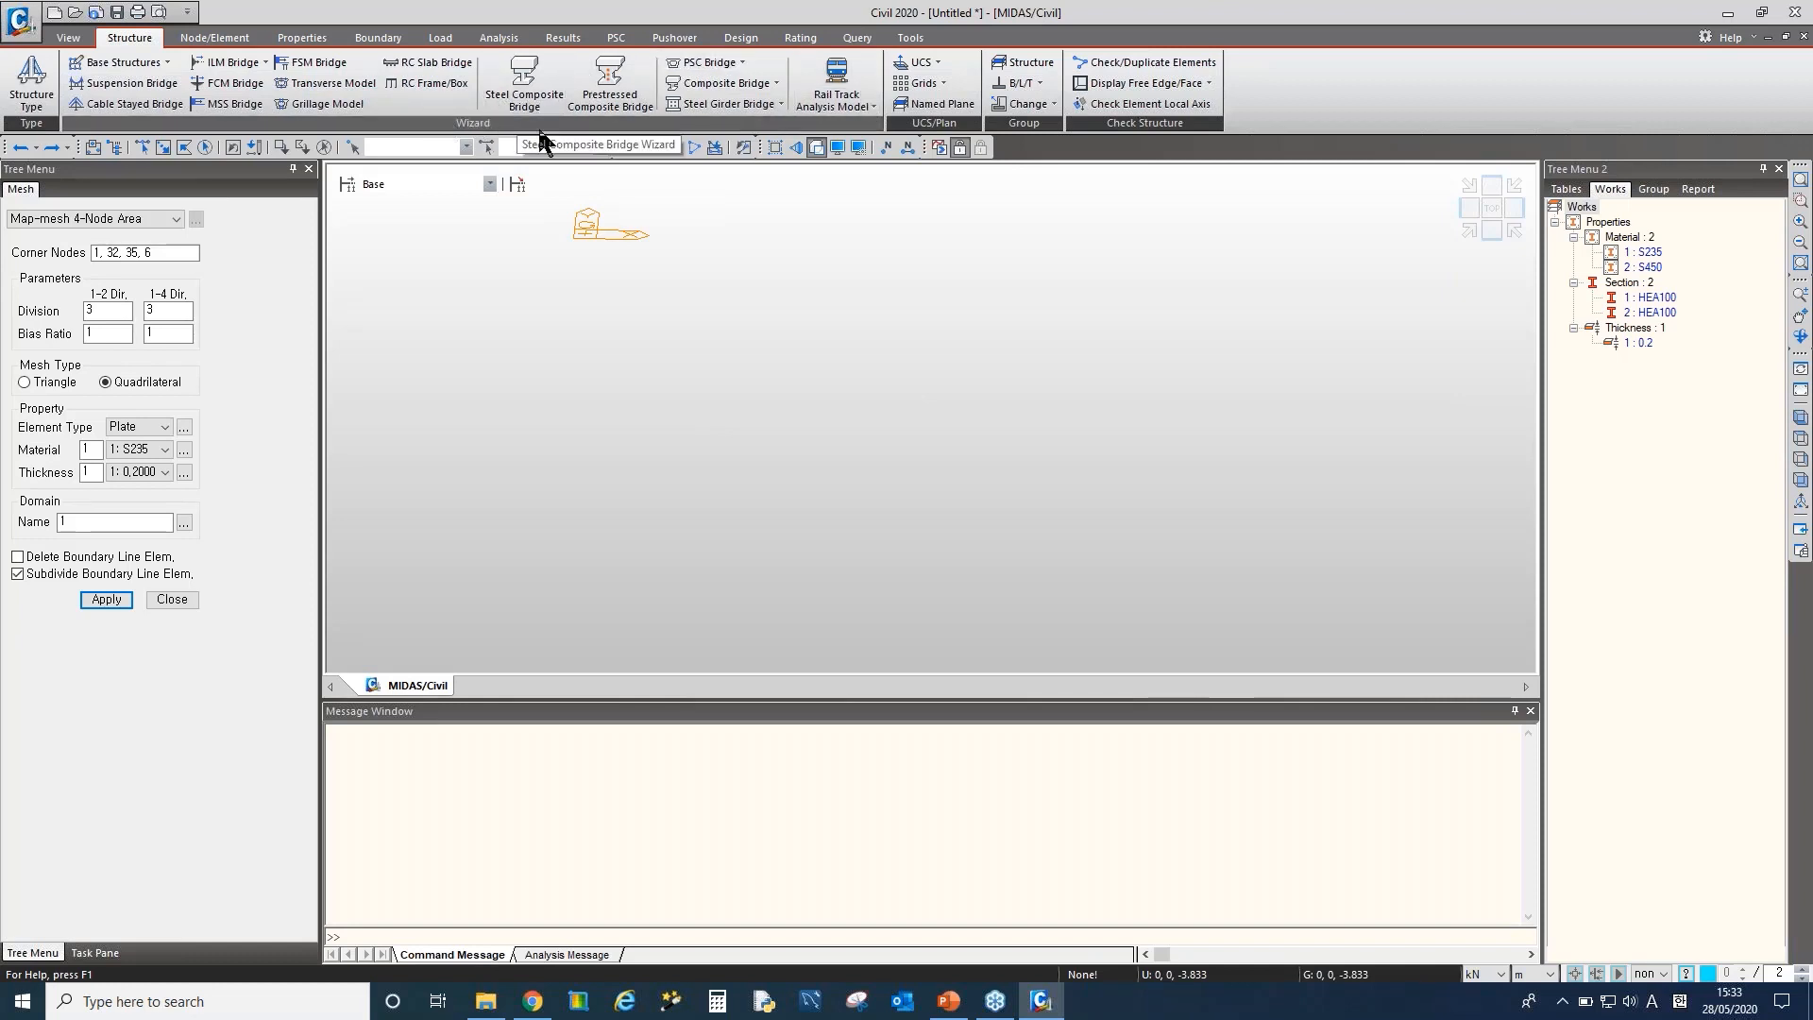
Open the FCM Bridge wizard to view its settings and close it without generating a model
{"action": "left_click", "coordinate": [236, 93]}
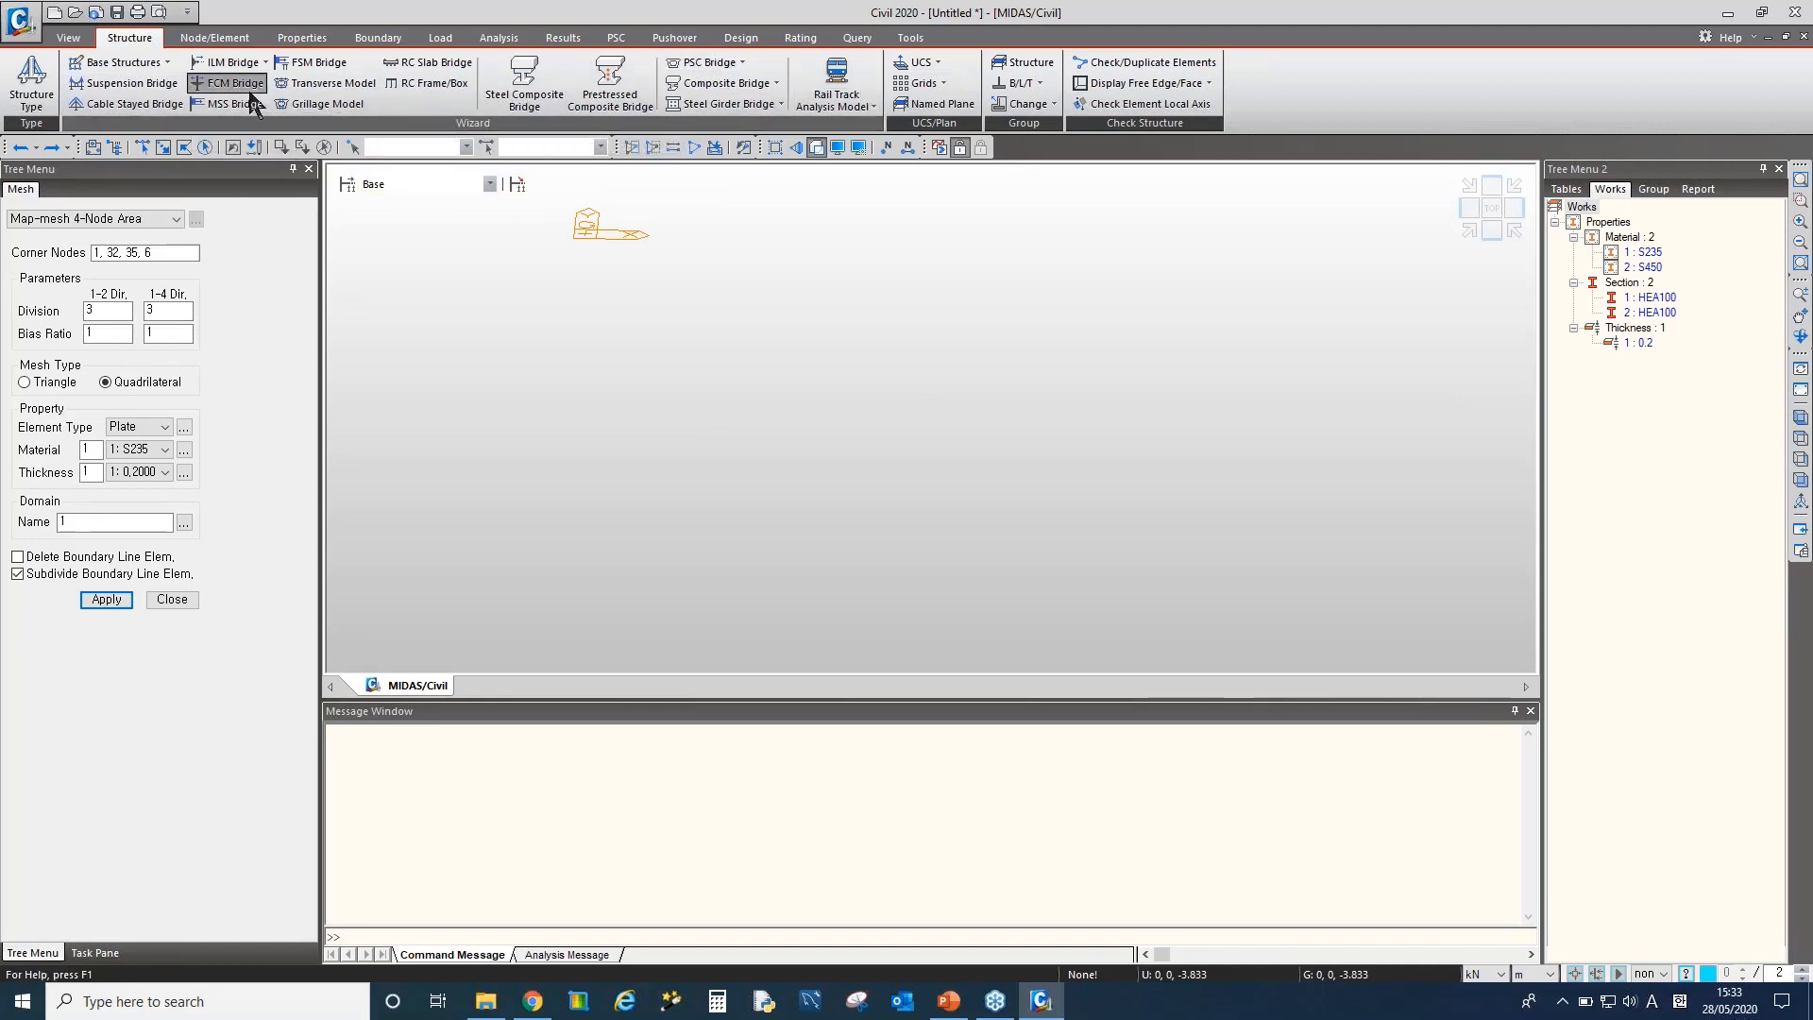
{"action": "left_click_drag", "start_coordinate": [331, 106], "coordinate": [696, 225]}
{"action": "left_click", "coordinate": [894, 180]}
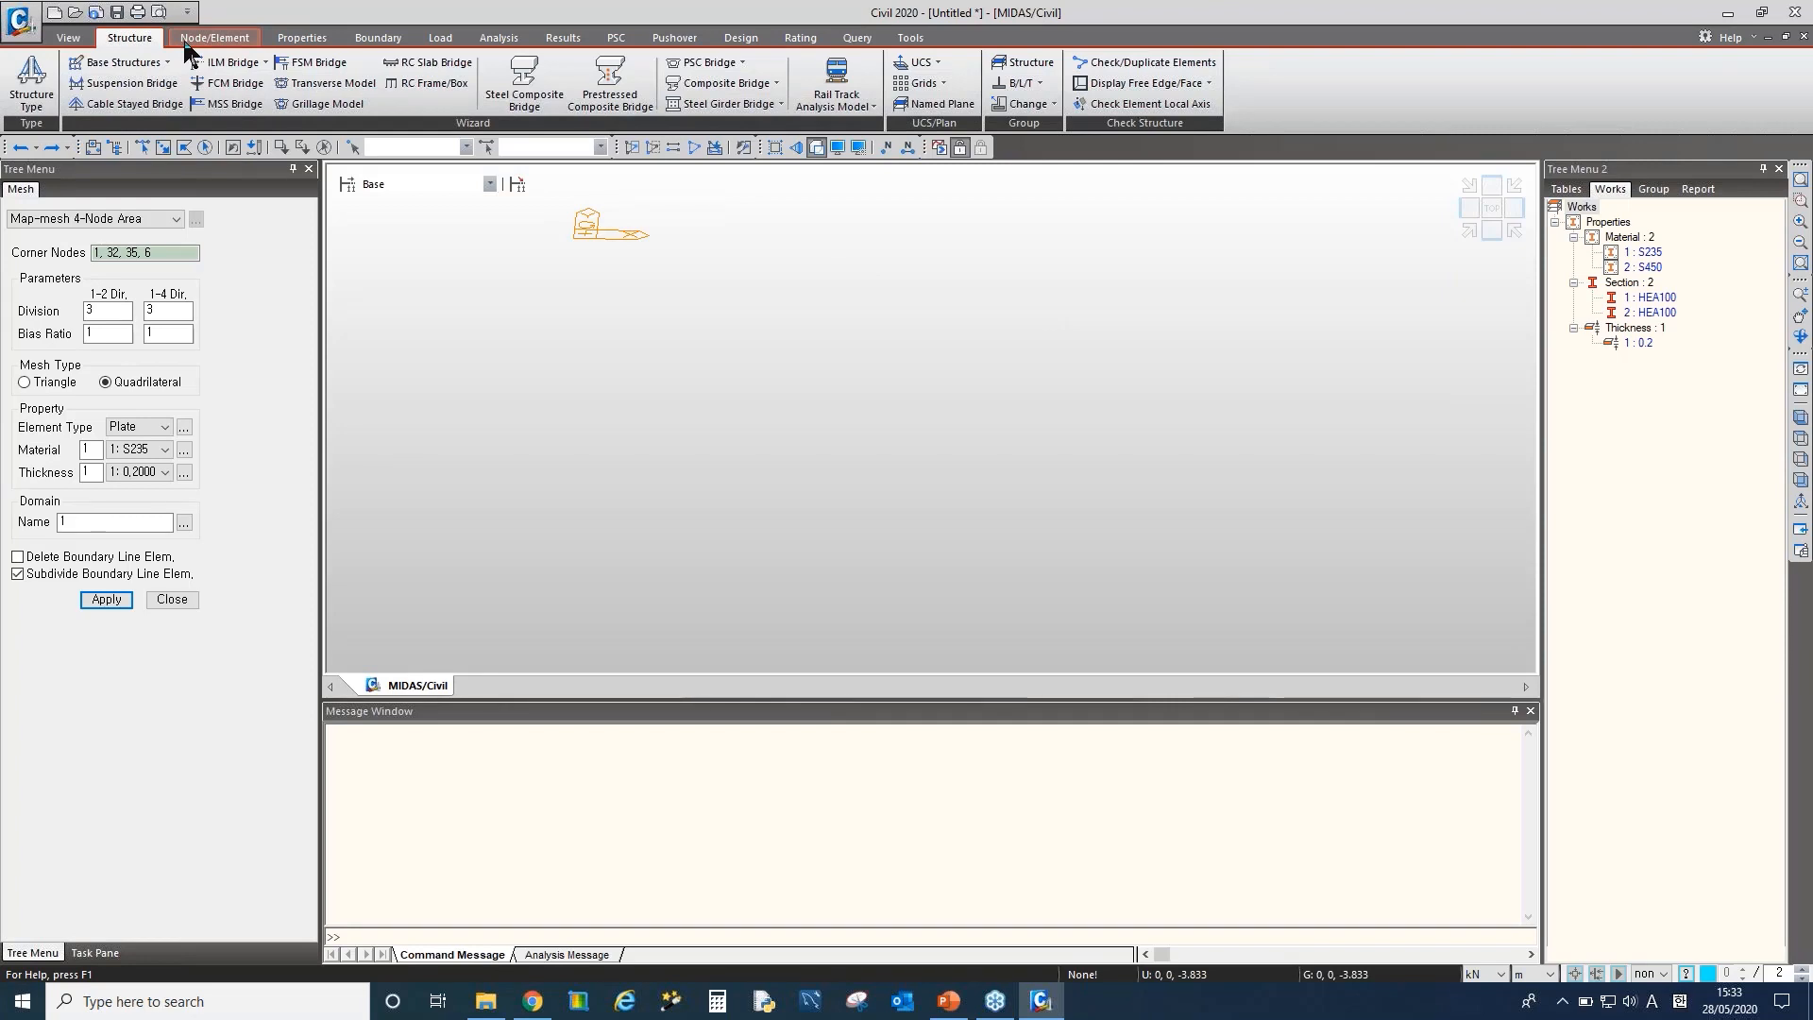
Close the map mesh settings and define a beam in the Beam Wizard with distances of 5@2 m
{"action": "left_click", "coordinate": [129, 66]}
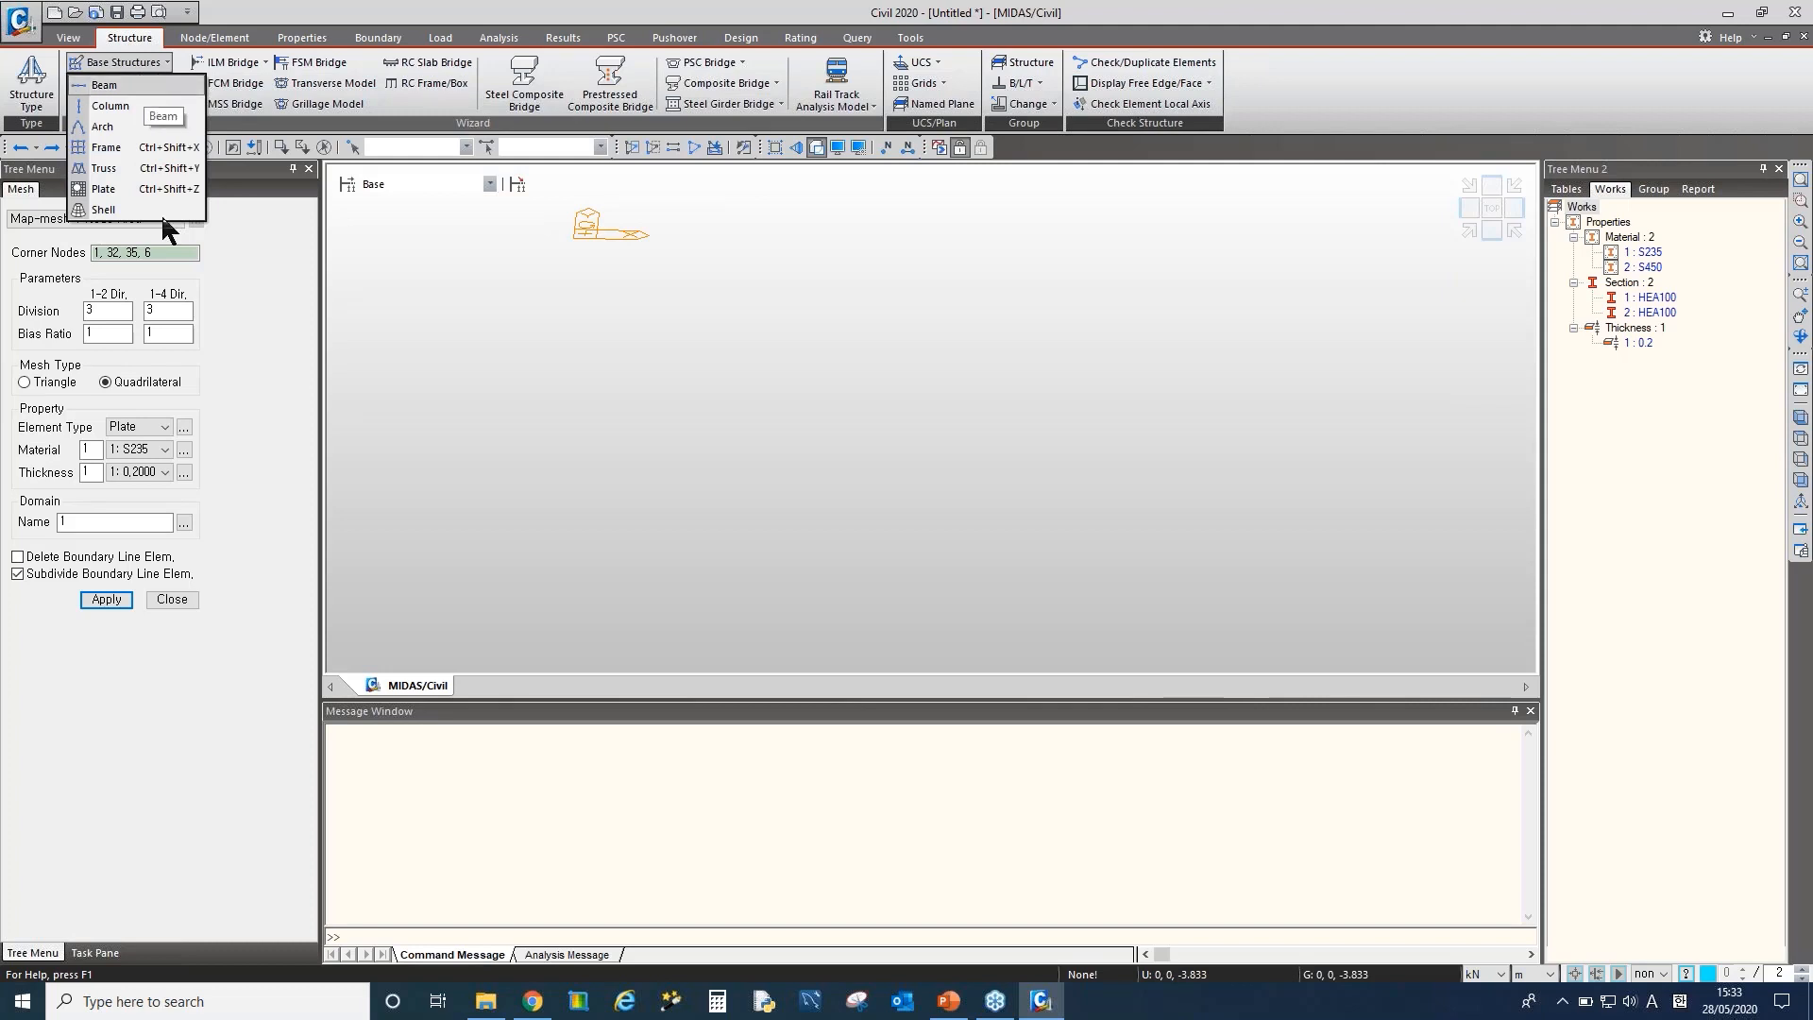
{"action": "left_click", "coordinate": [164, 599]}
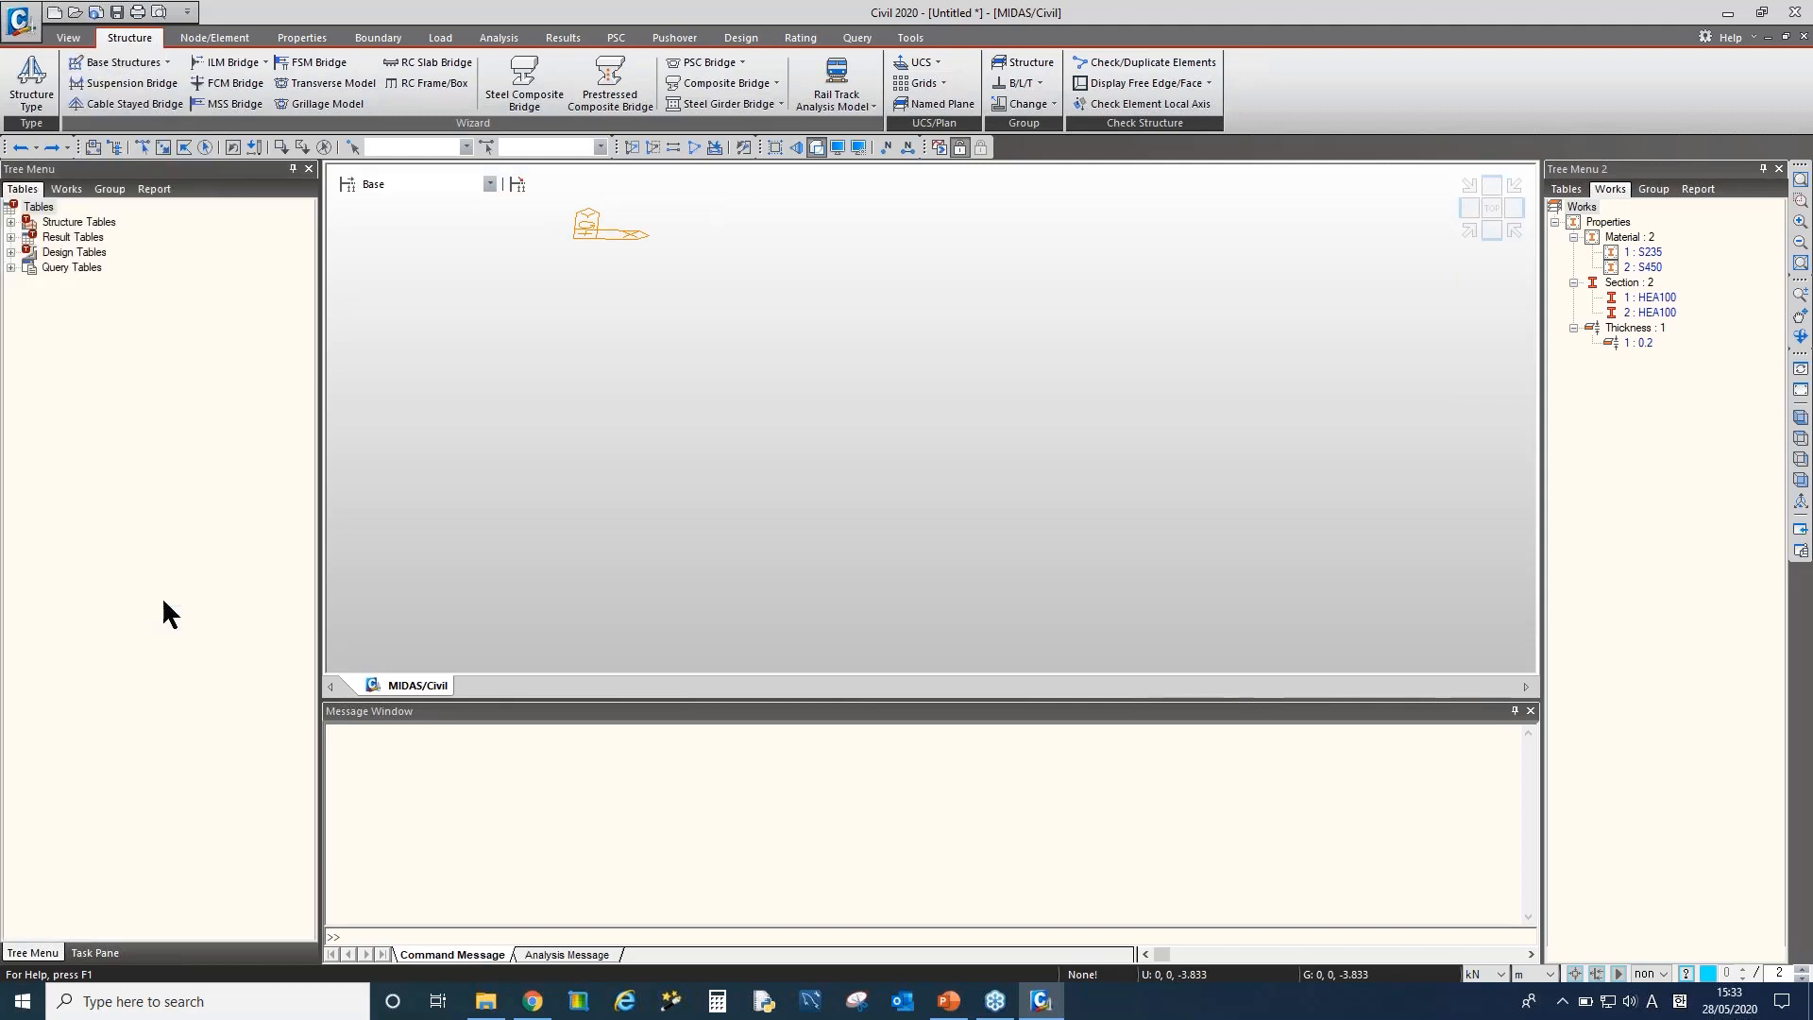
{"action": "left_click", "coordinate": [128, 66]}
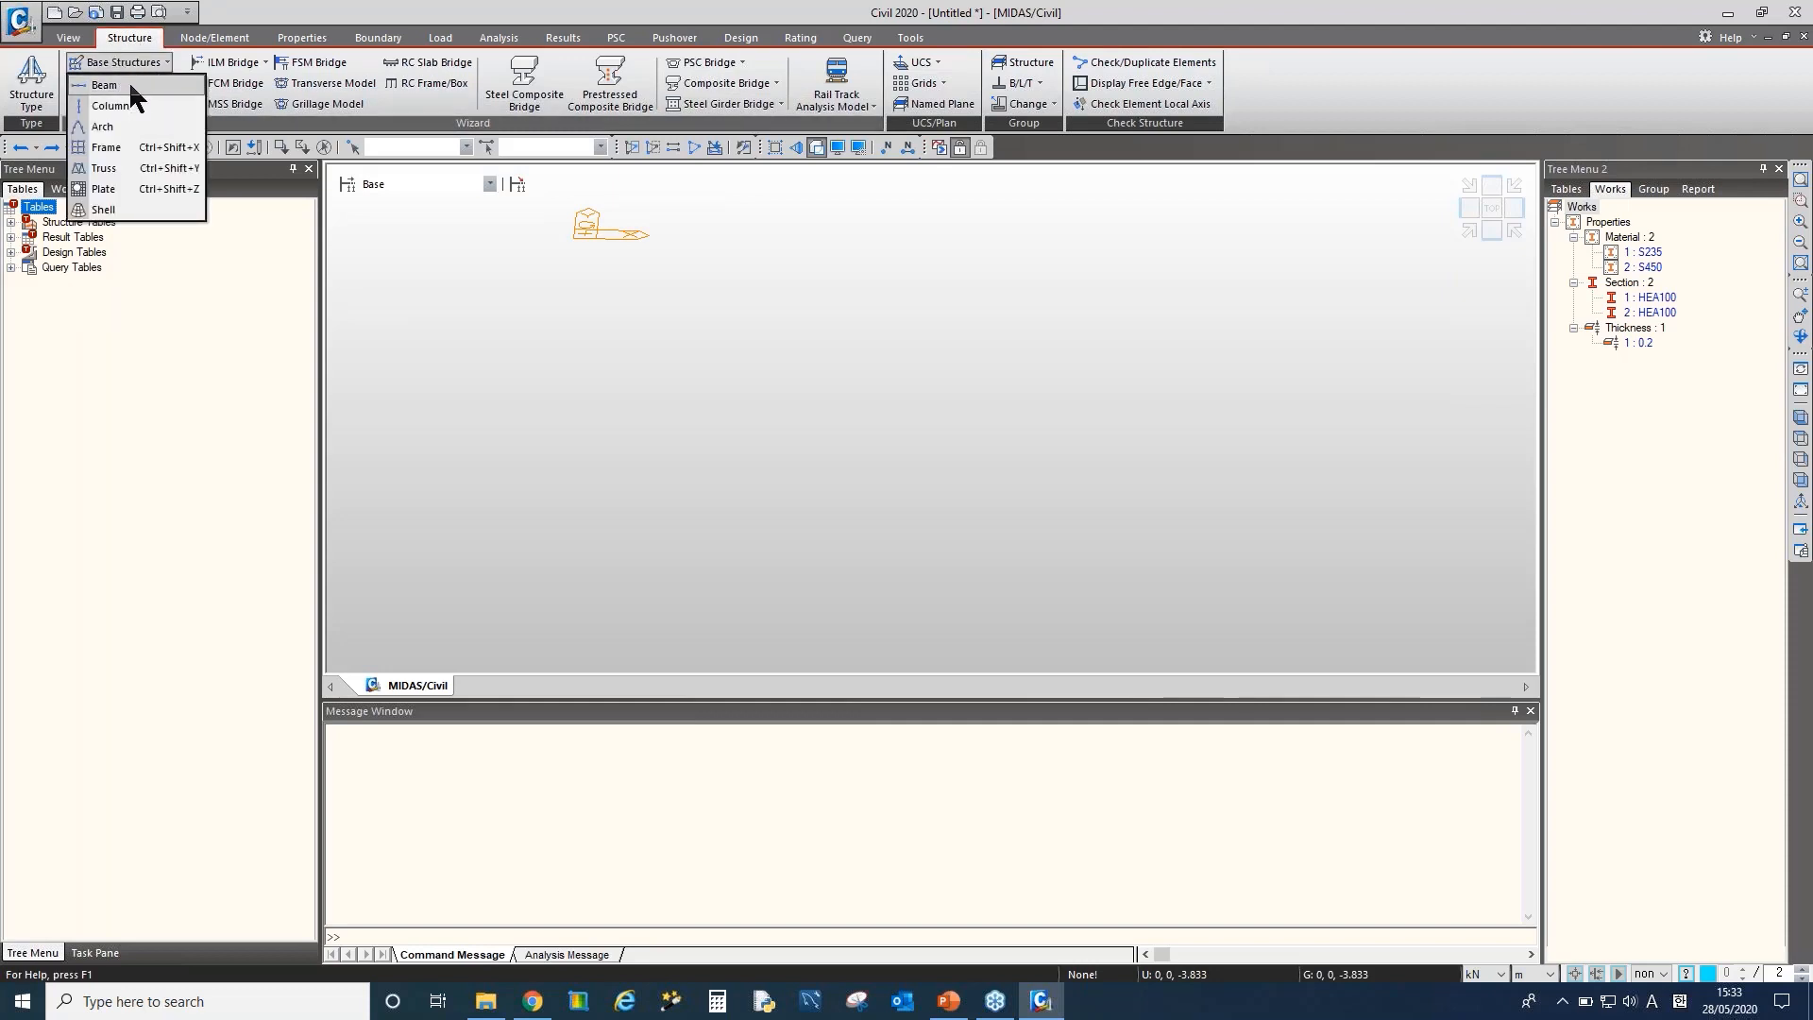
{"action": "left_click", "coordinate": [131, 85]}
{"action": "left_click_drag", "start_coordinate": [163, 19], "coordinate": [359, 126]}
{"action": "left_click", "coordinate": [458, 198]}
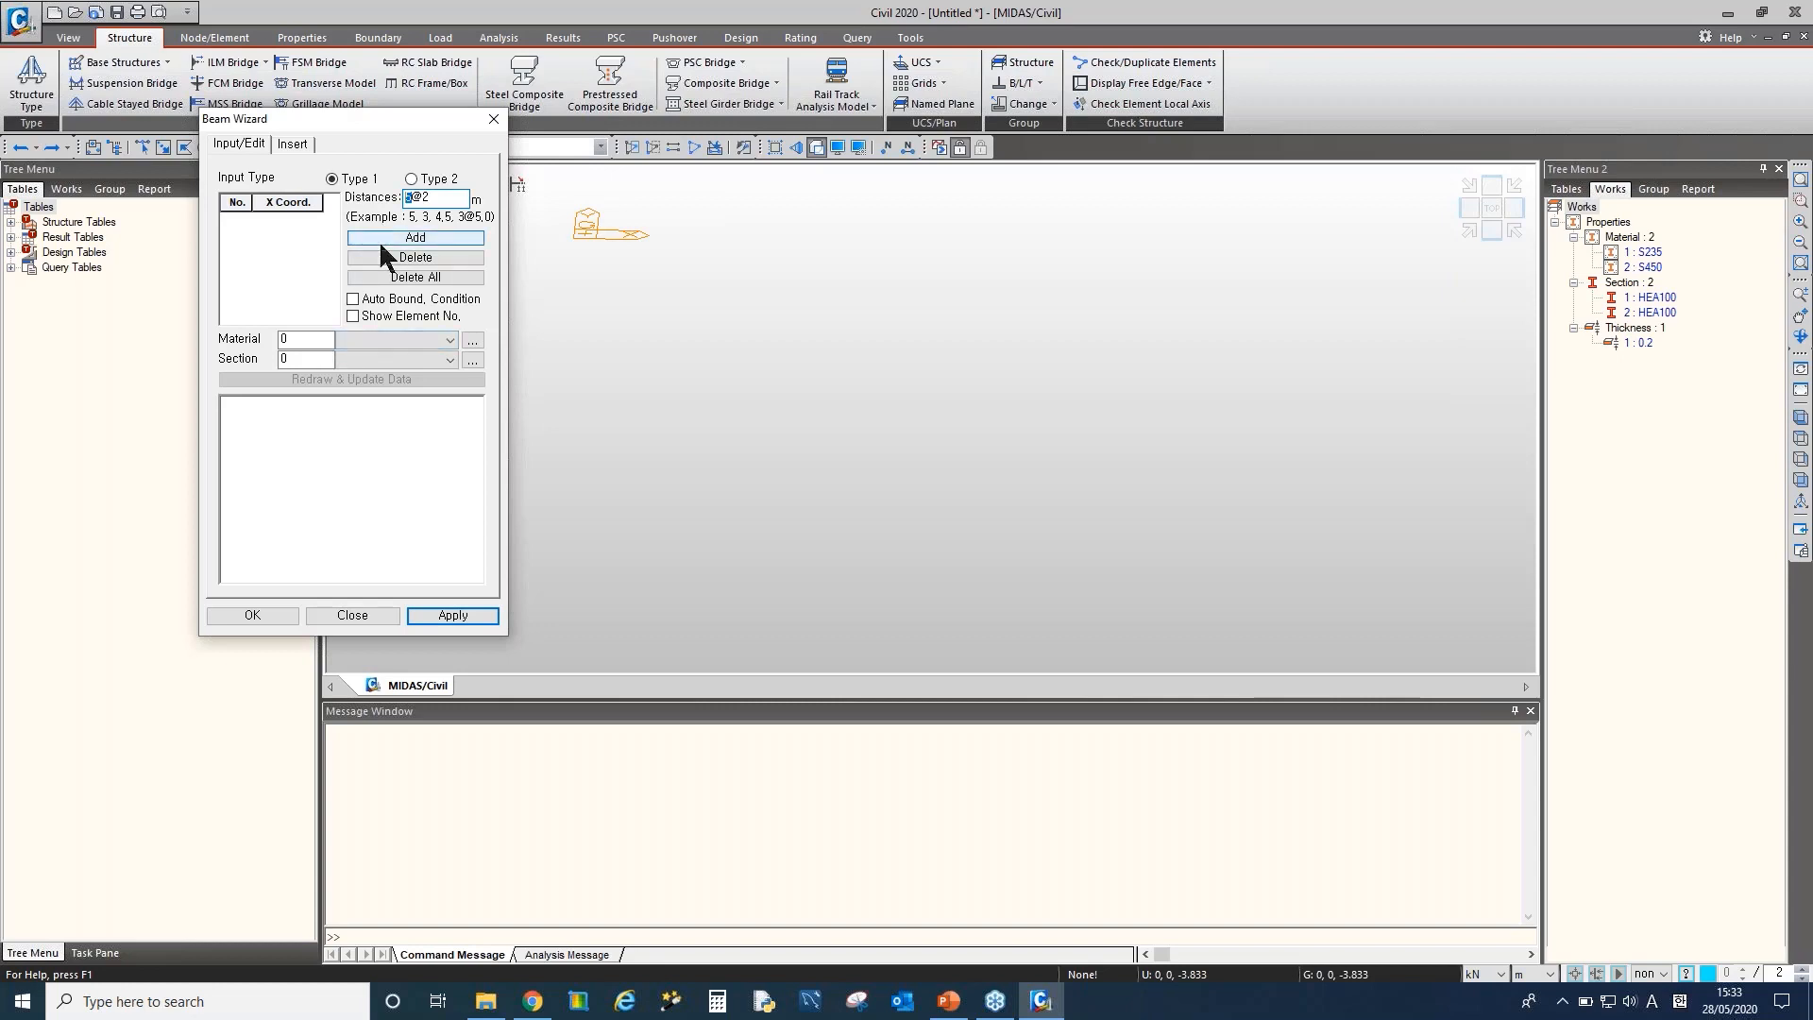
{"action": "left_click", "coordinate": [428, 203]}
{"action": "left_click", "coordinate": [393, 238]}
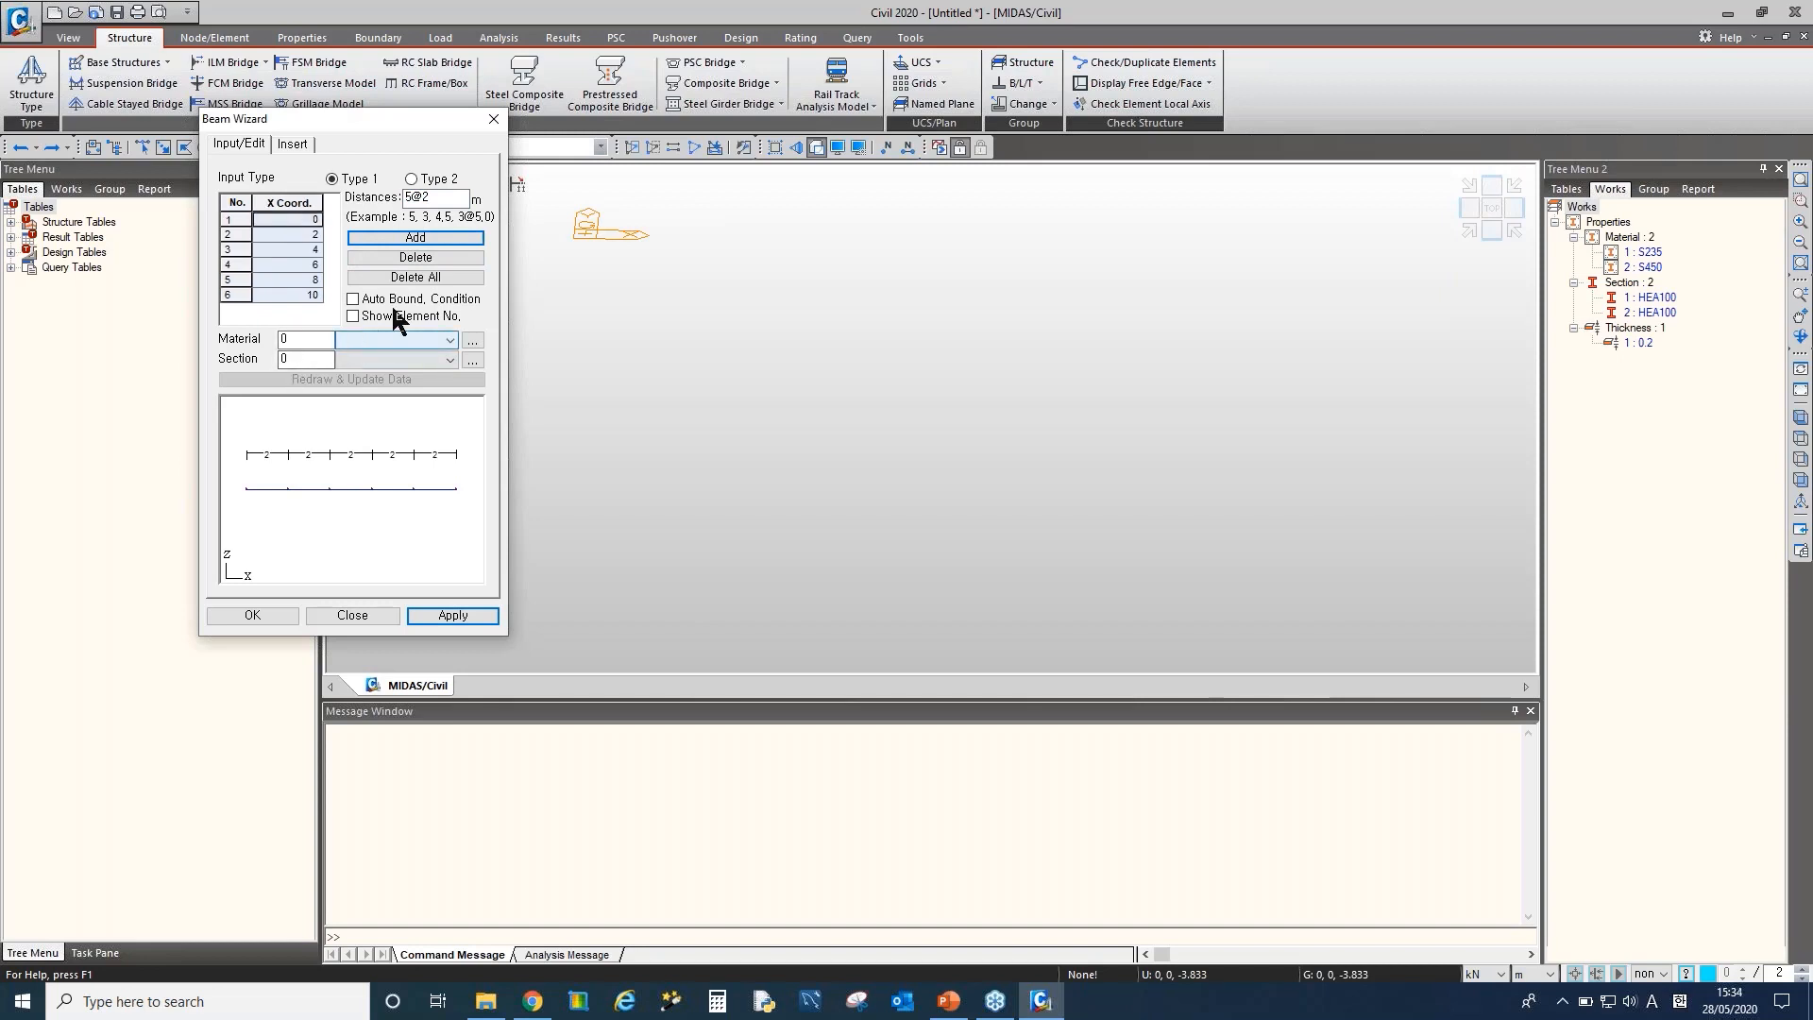
Assign material 1: S235 and section 1: HEA100 to the wizard's beam
{"action": "left_click", "coordinate": [370, 341]}
{"action": "left_click", "coordinate": [370, 350]}
{"action": "left_click", "coordinate": [378, 361]}
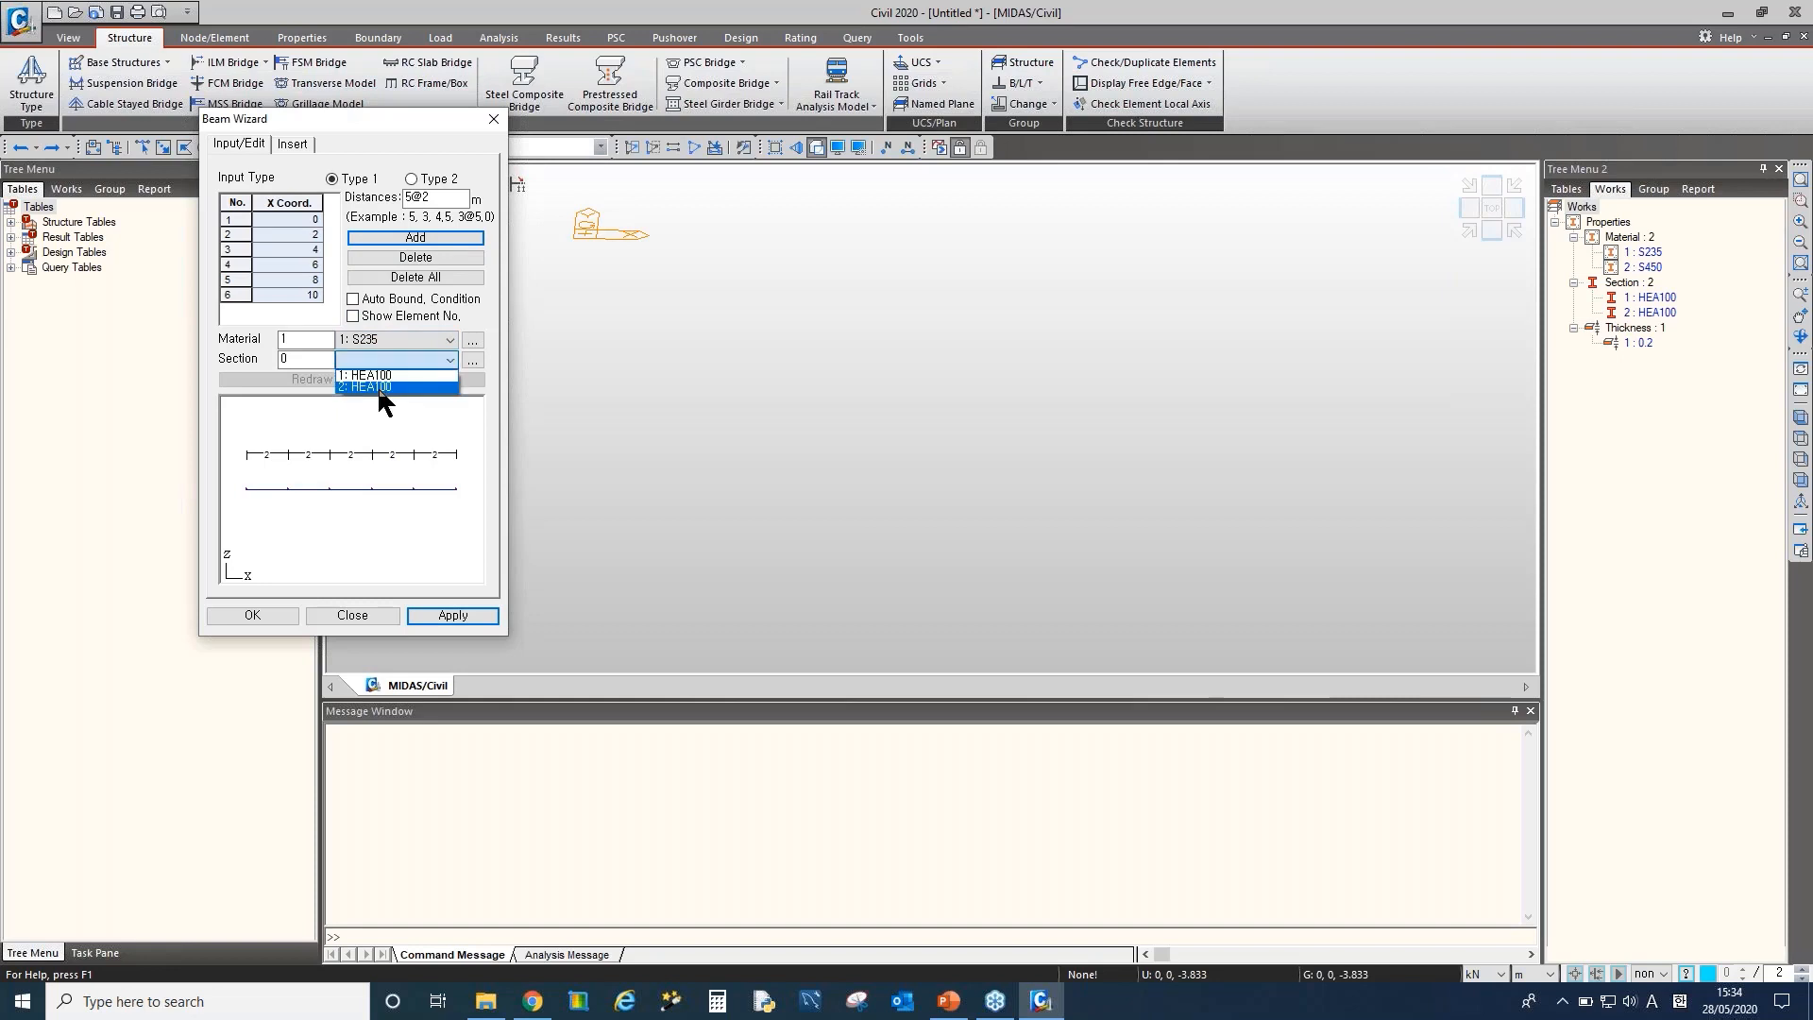
{"action": "left_click", "coordinate": [384, 386]}
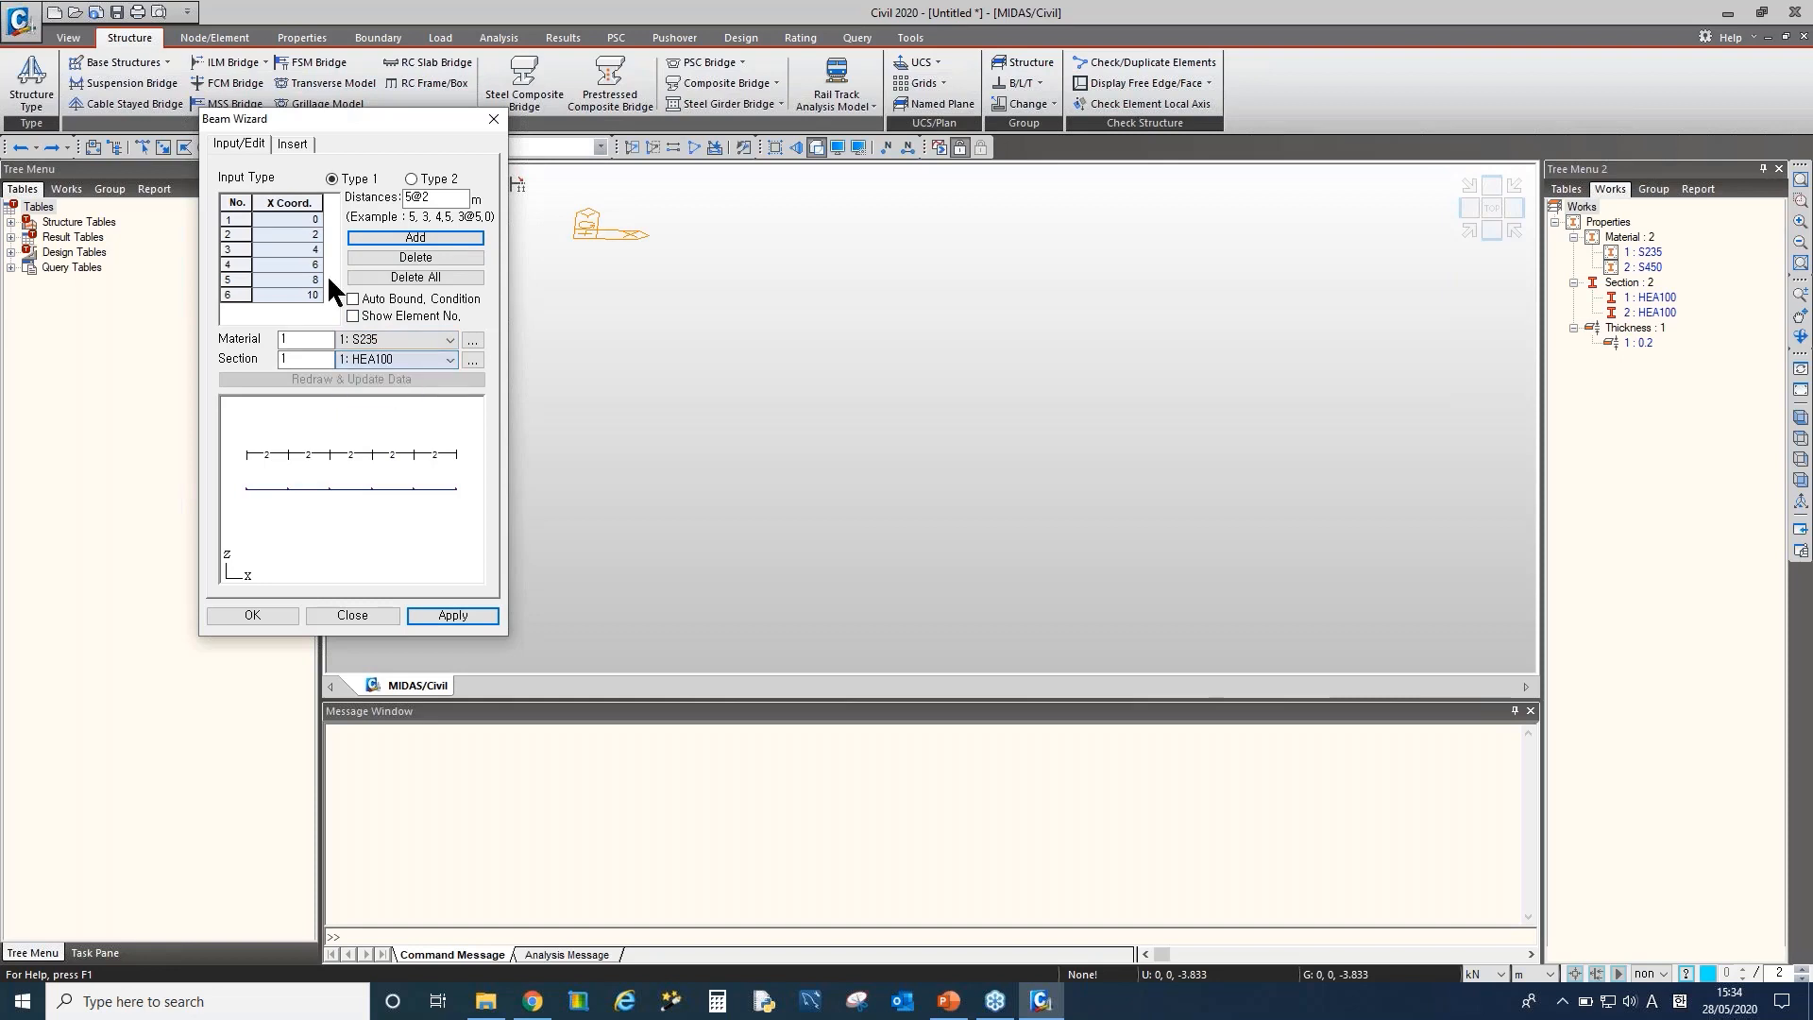
Generate the beam at insert point 0, 0, 0, view it from another angle, and undo it
{"action": "left_click", "coordinate": [291, 145]}
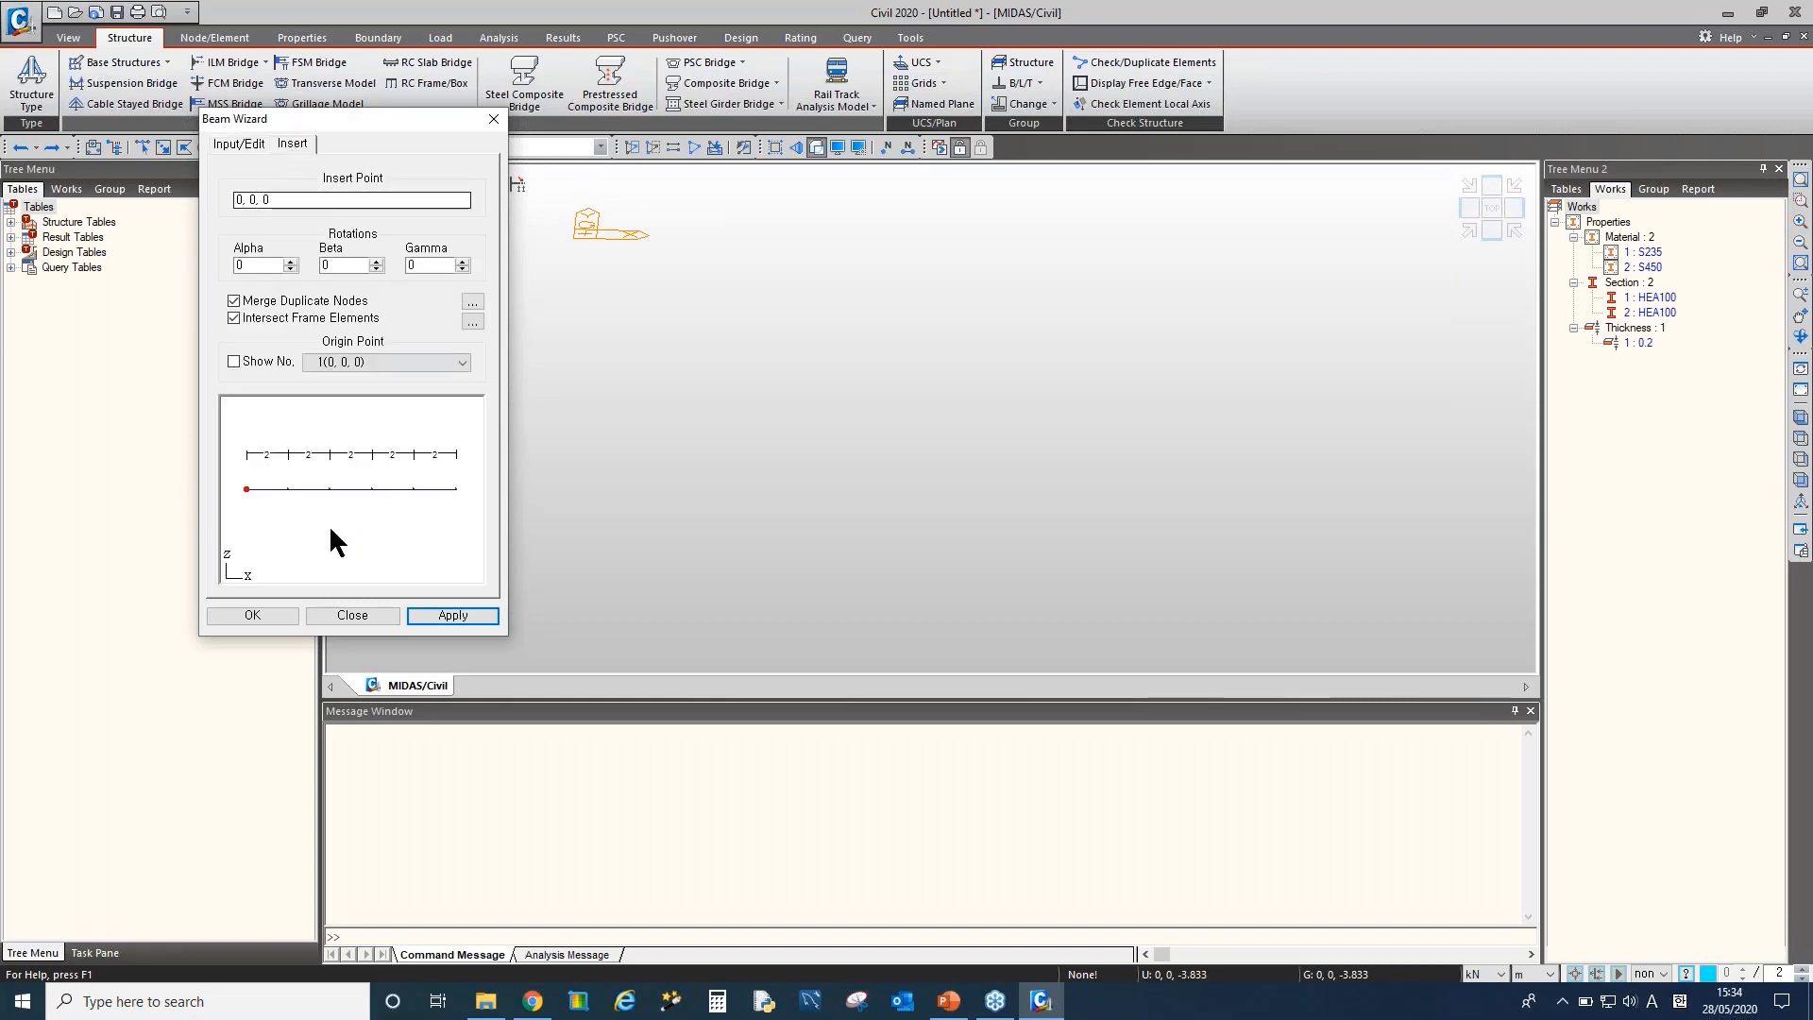
{"action": "left_click", "coordinate": [452, 616]}
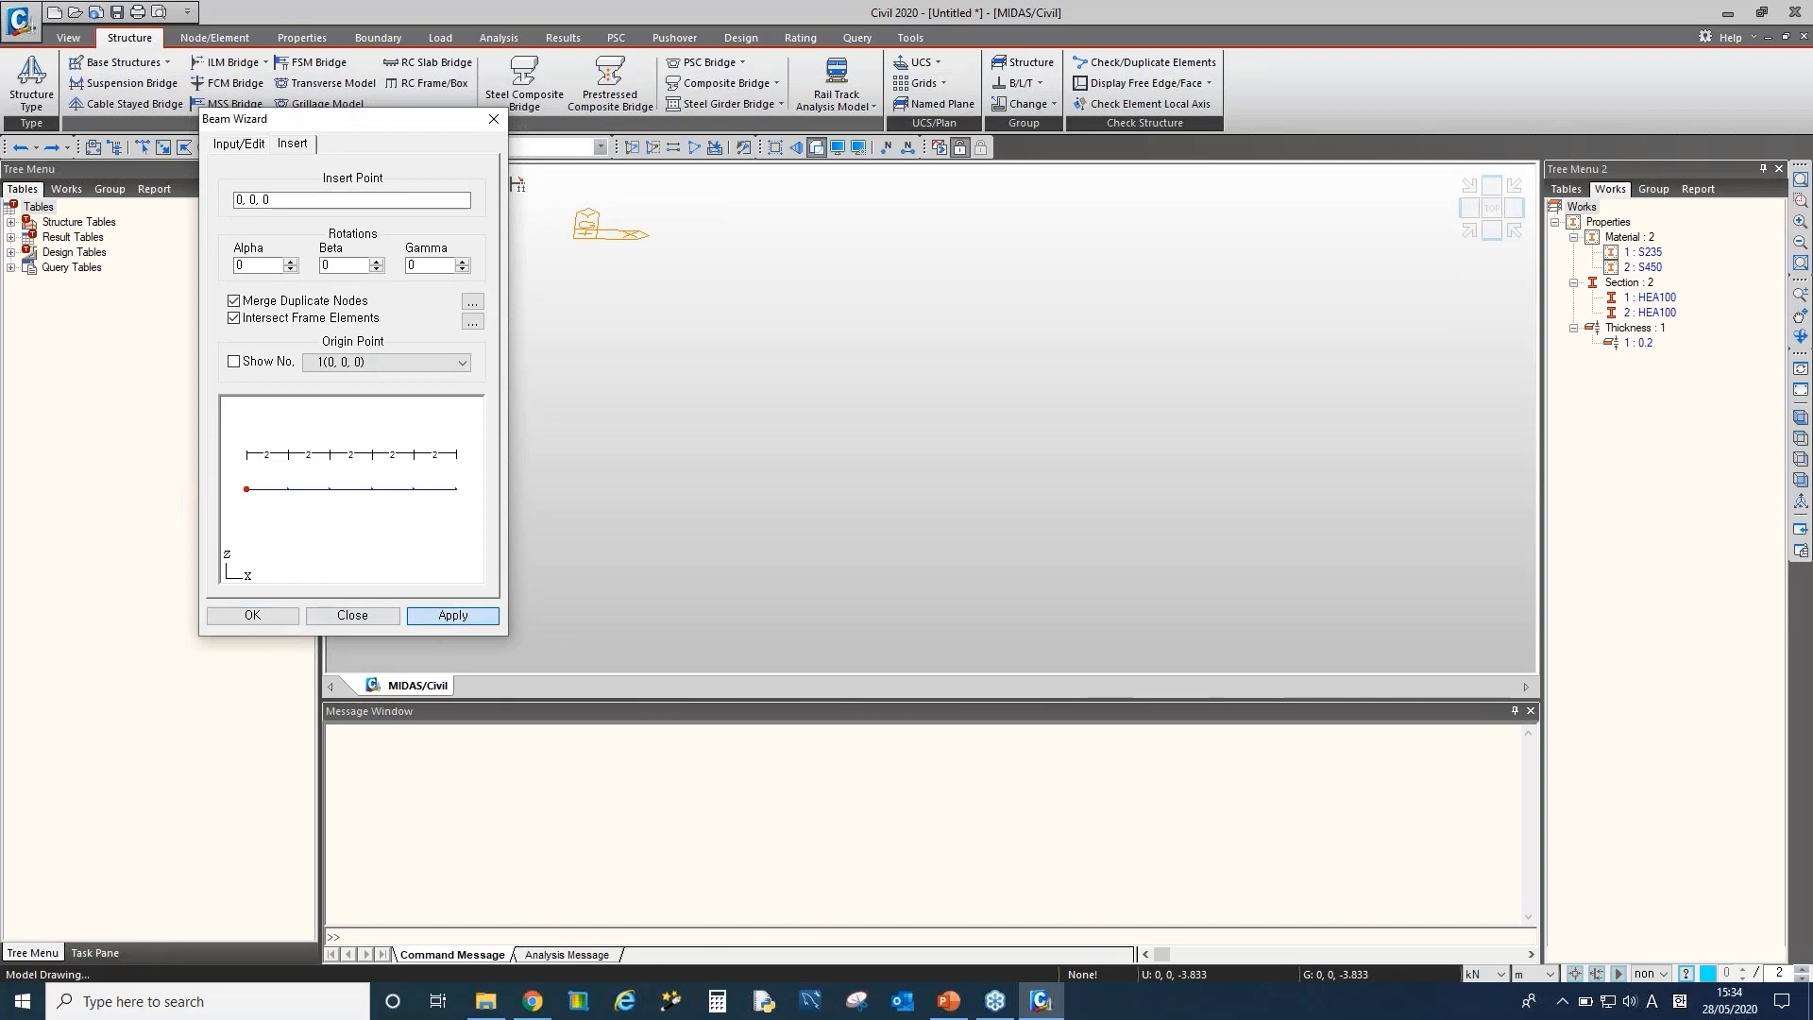
{"action": "middle_click_drag", "start_coordinate": [822, 441], "coordinate": [1075, 461]}
{"action": "middle_click_drag", "start_coordinate": [947, 463], "coordinate": [877, 533], "text": "ctrl"}
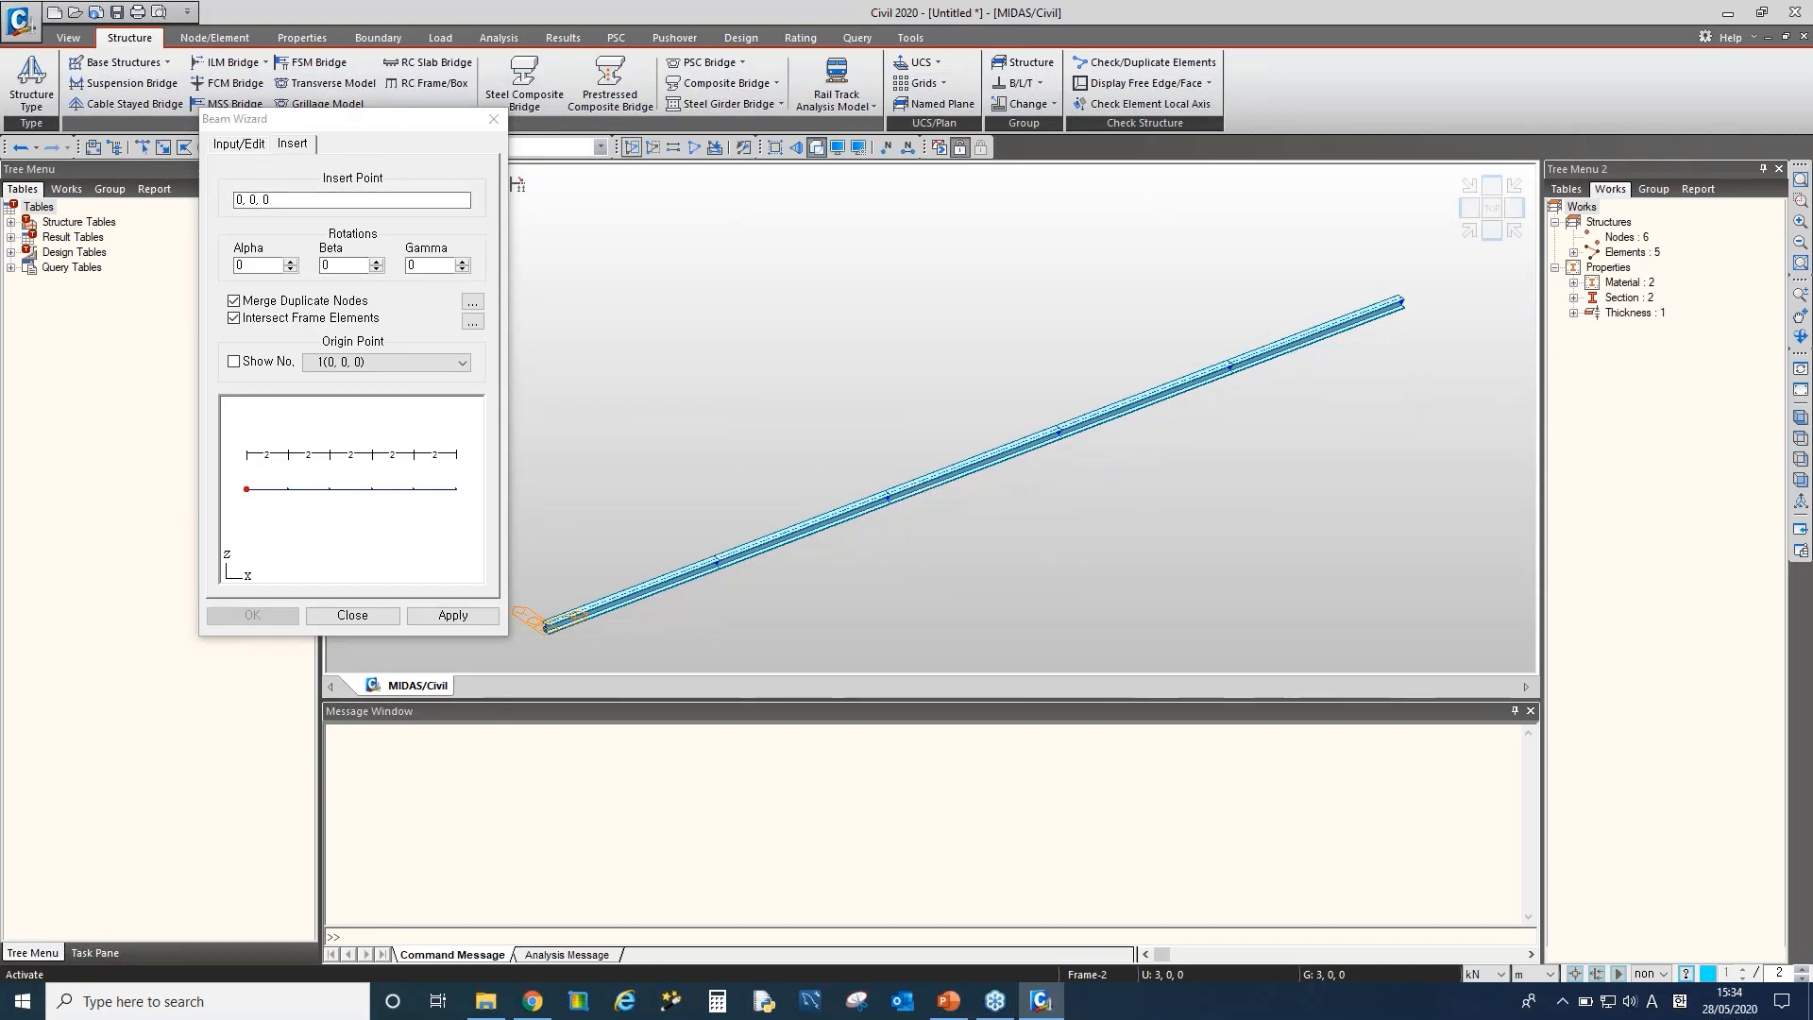
{"action": "left_click", "coordinate": [240, 148]}
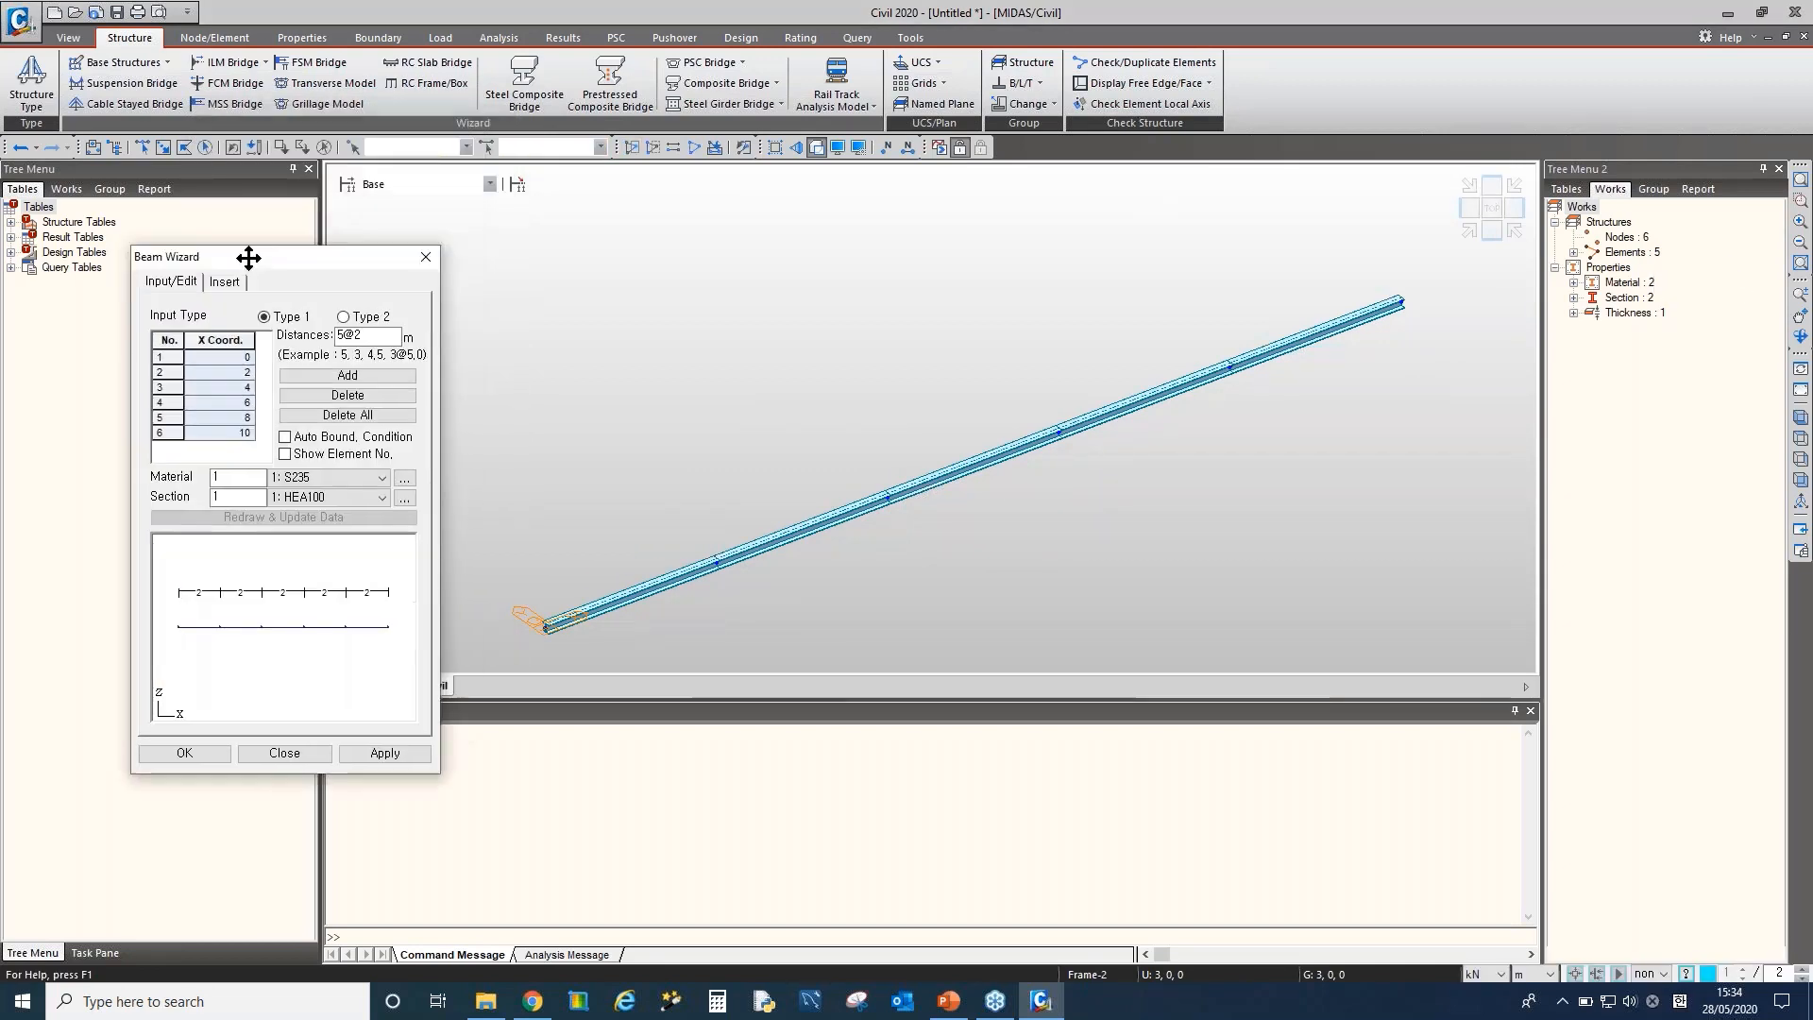
{"action": "left_click", "coordinate": [18, 148]}
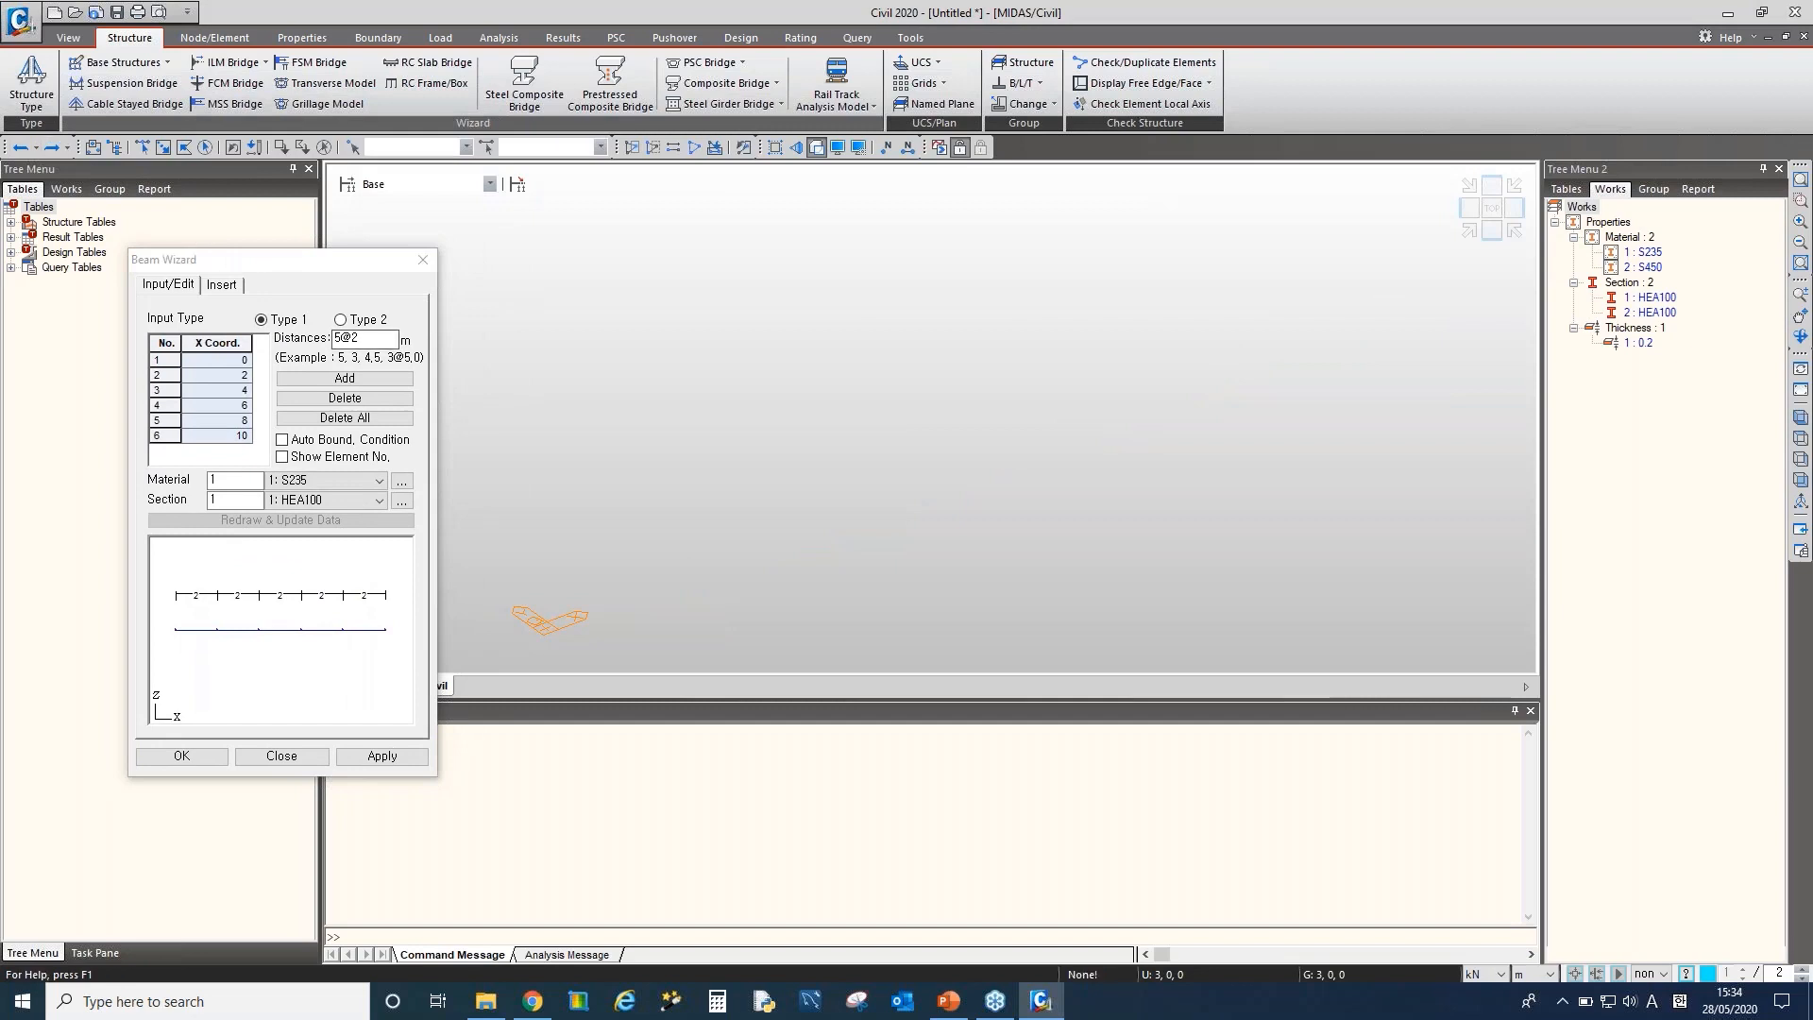
Delete all of the beam's X coordinates and define new ones with distances of 10@3 m
{"action": "left_click", "coordinate": [340, 339]}
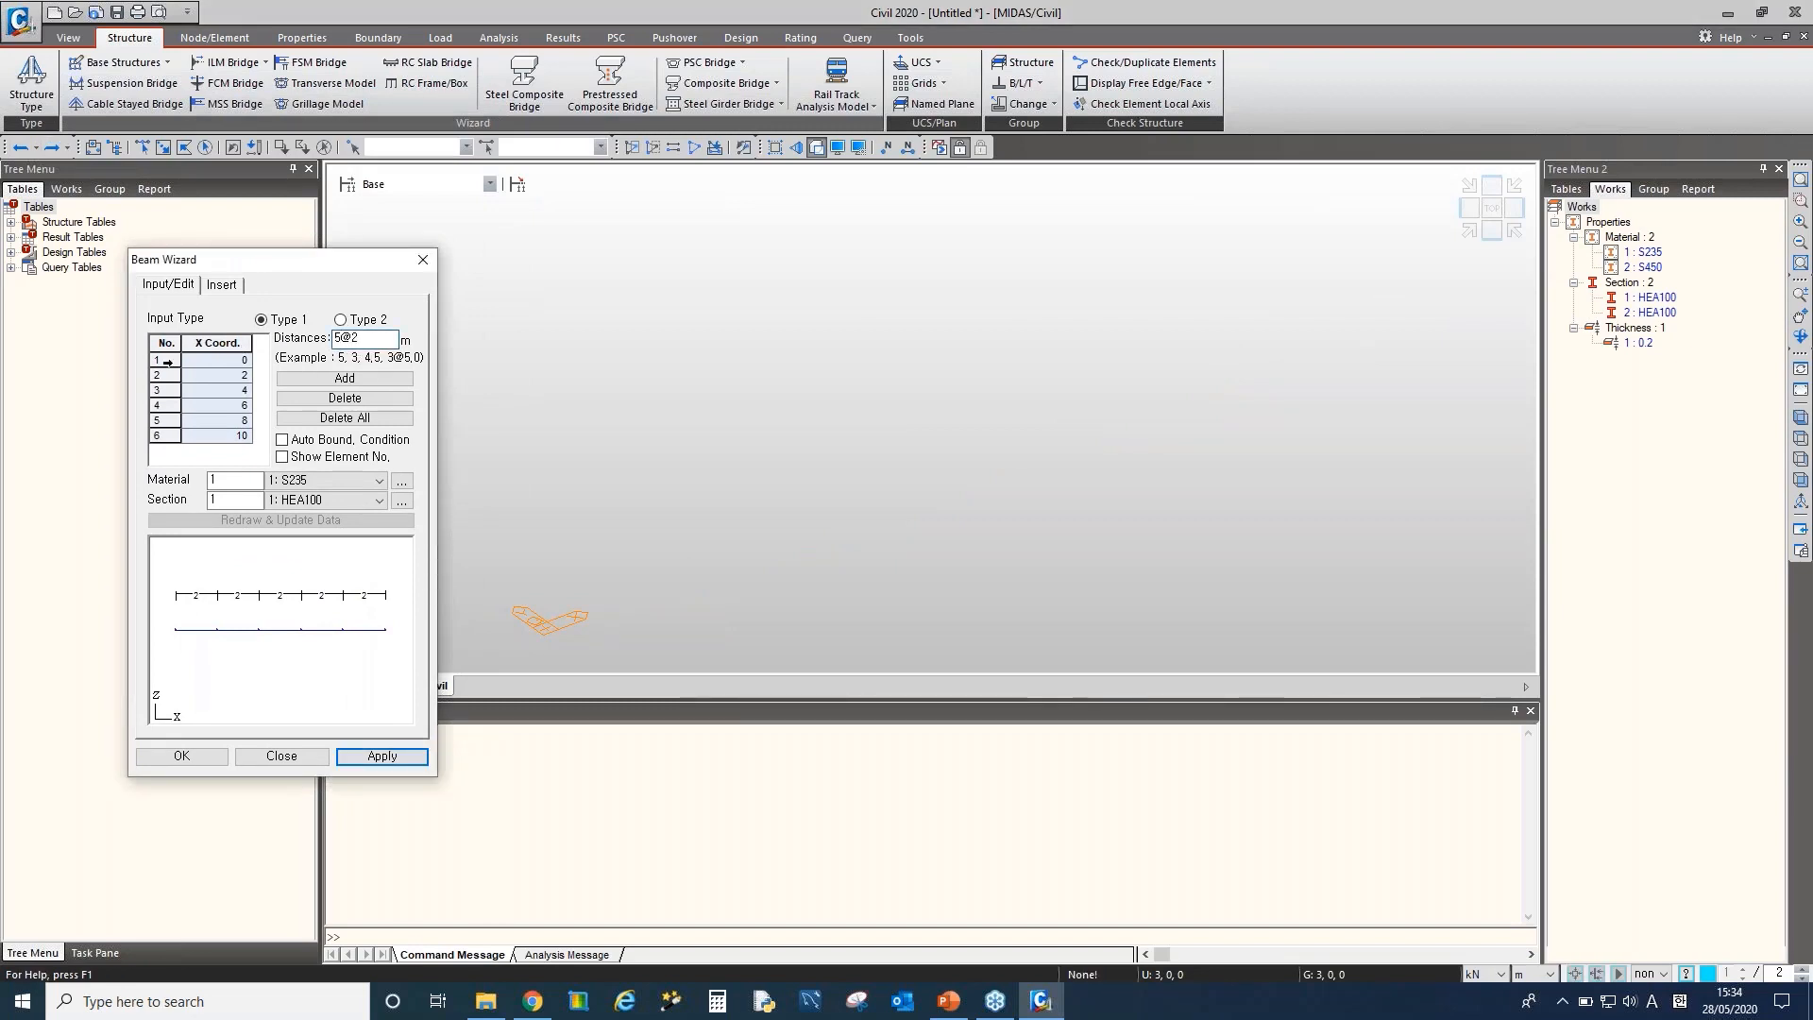
{"action": "left_click_drag", "start_coordinate": [167, 363], "coordinate": [154, 451]}
{"action": "left_click", "coordinate": [361, 417]}
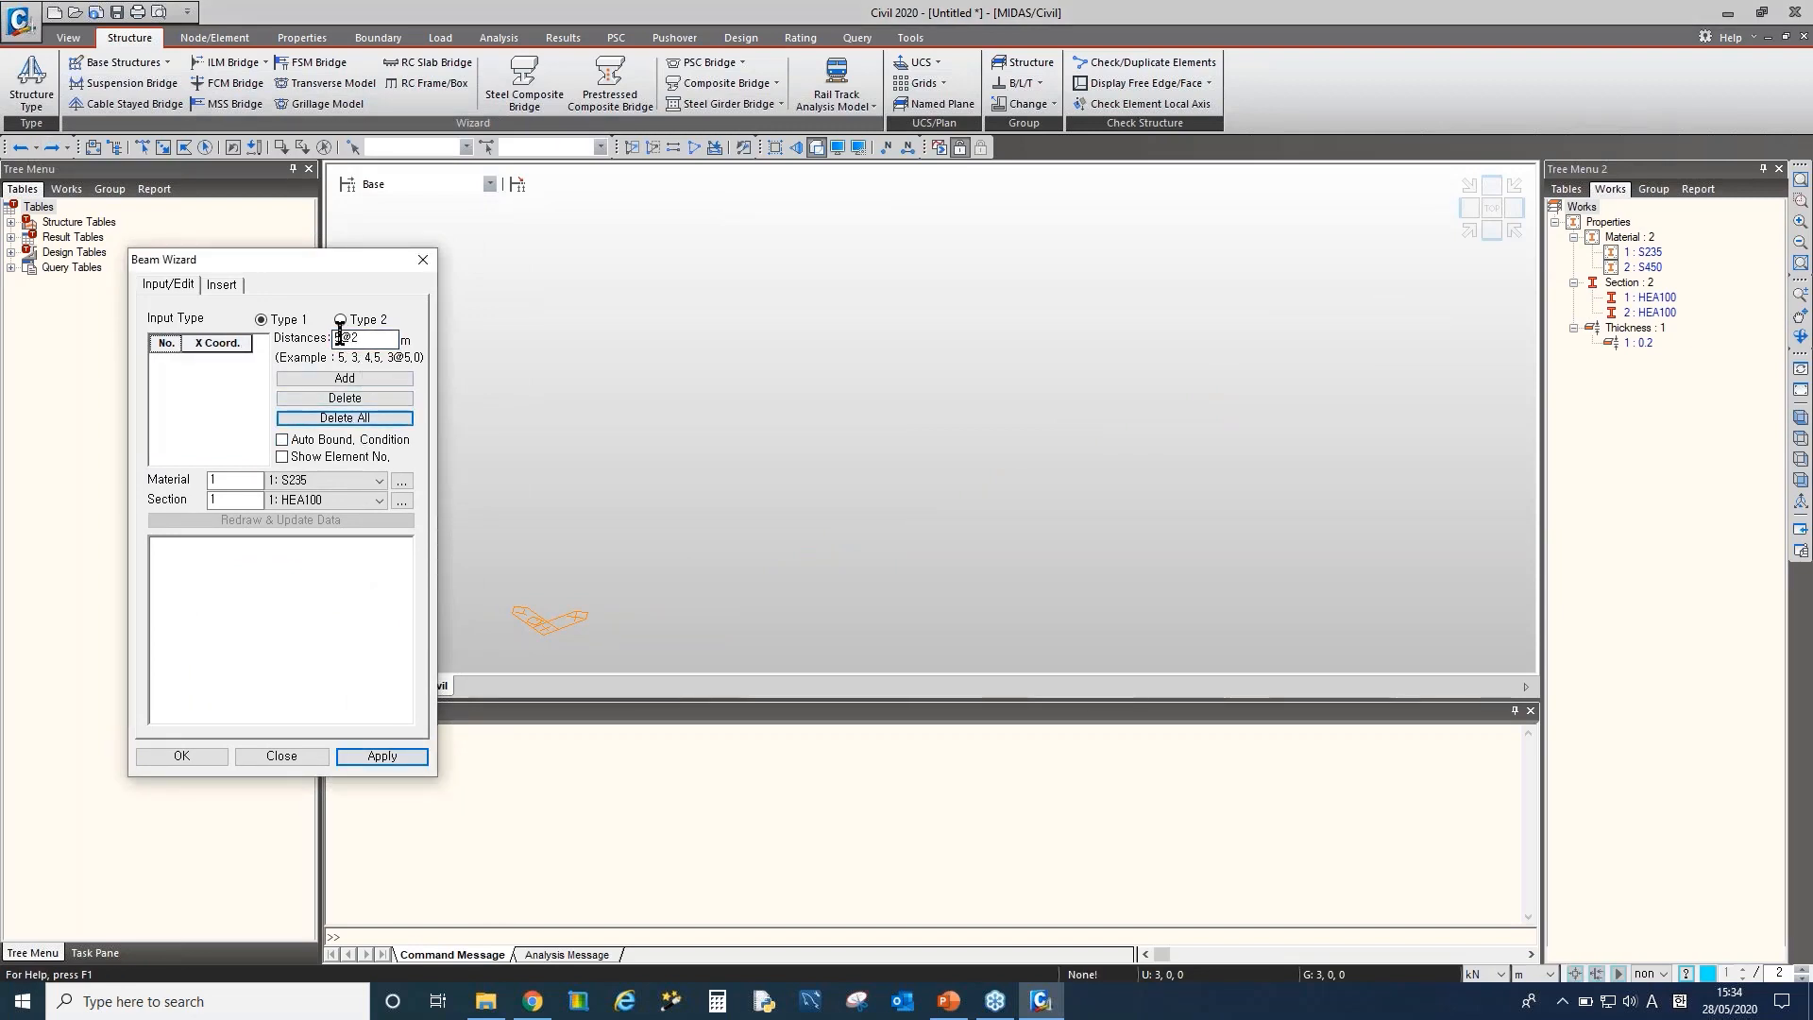
{"action": "type", "text": "0@3"}
{"action": "left_click", "coordinate": [336, 379]}
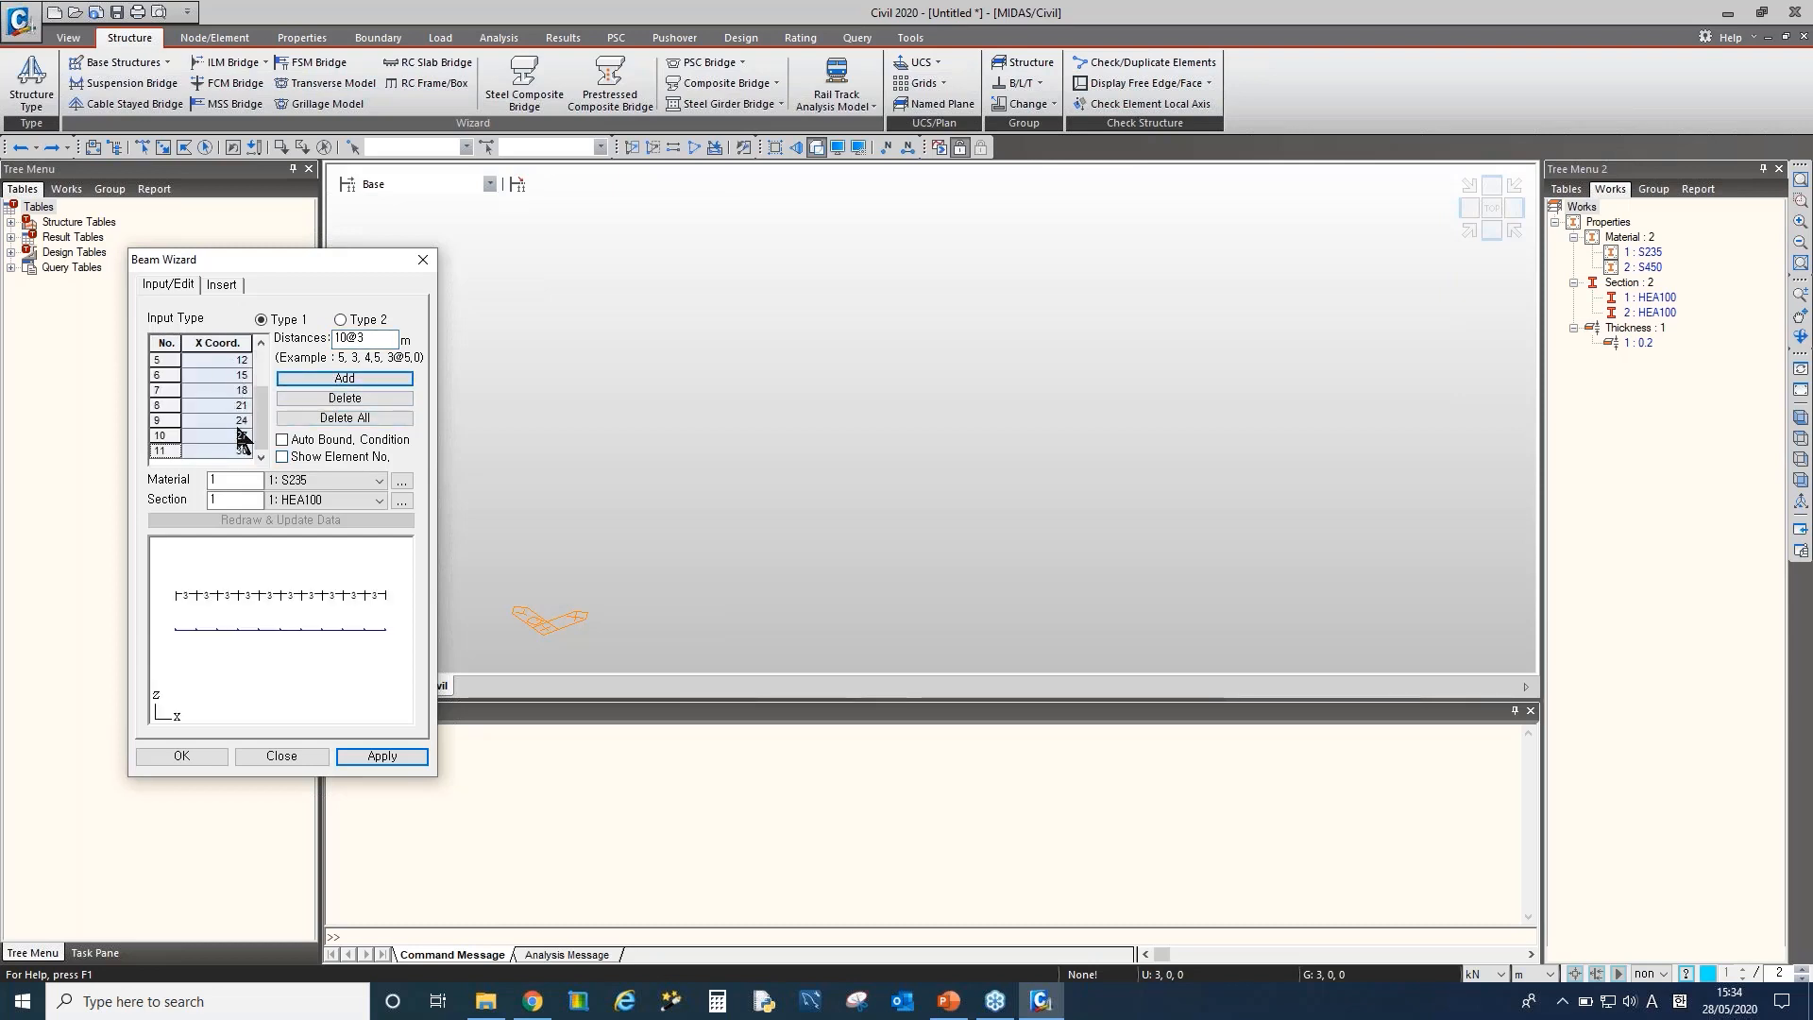
Generate the beam at insert point 1, 1, 0, inspect its end up close, and undo it
{"action": "left_click", "coordinate": [223, 286]}
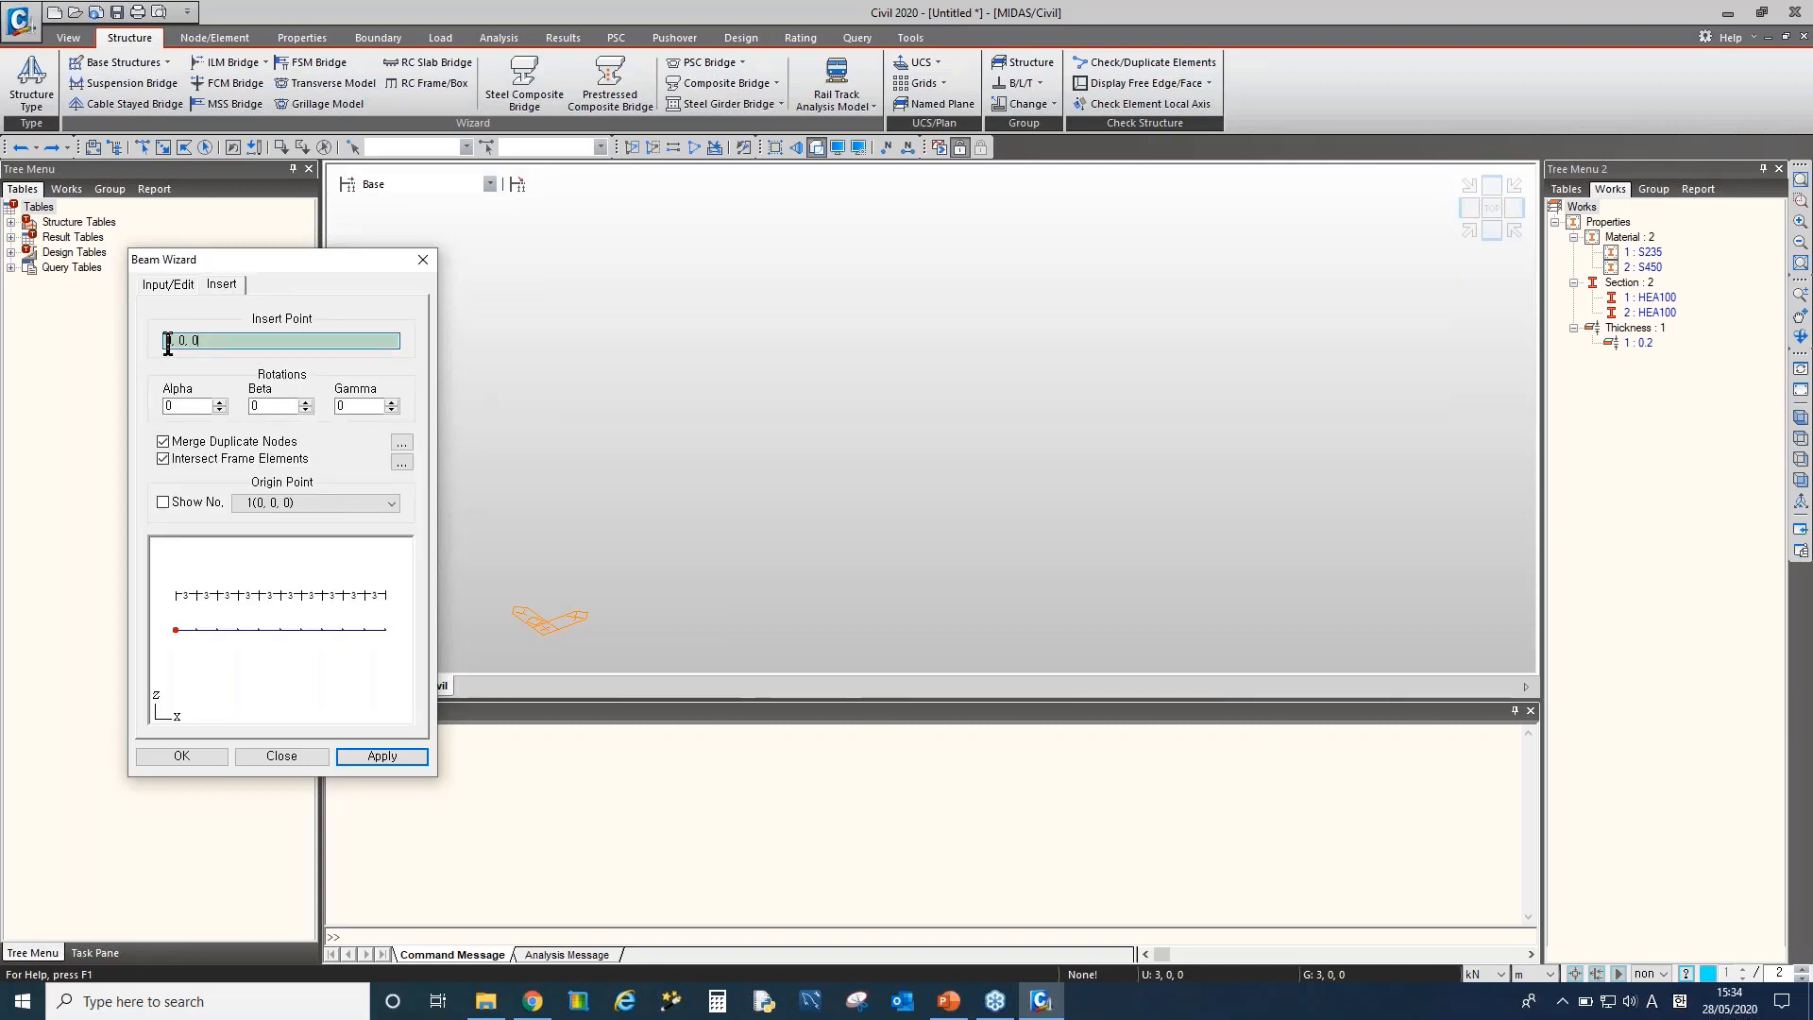
{"action": "type", "text": "1"}
{"action": "left_click_drag", "start_coordinate": [179, 341], "coordinate": [188, 341]}
{"action": "type", "text": "1"}
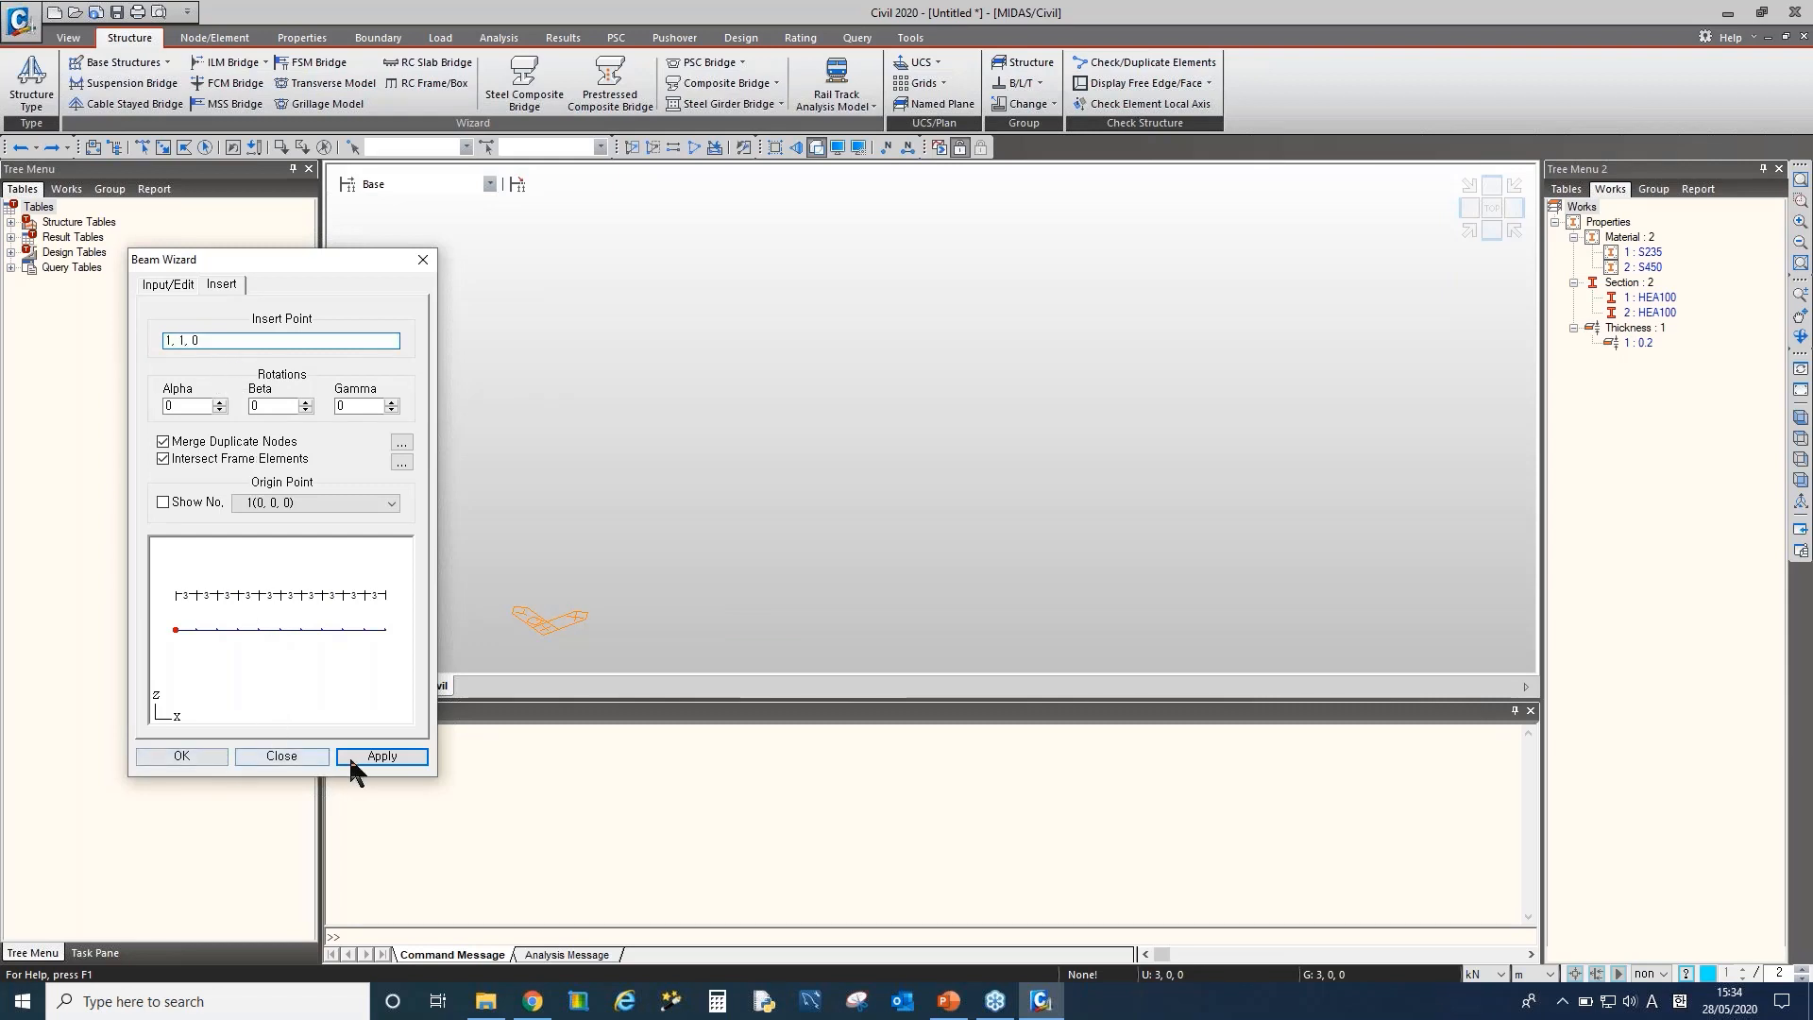
{"action": "left_click", "coordinate": [381, 755]}
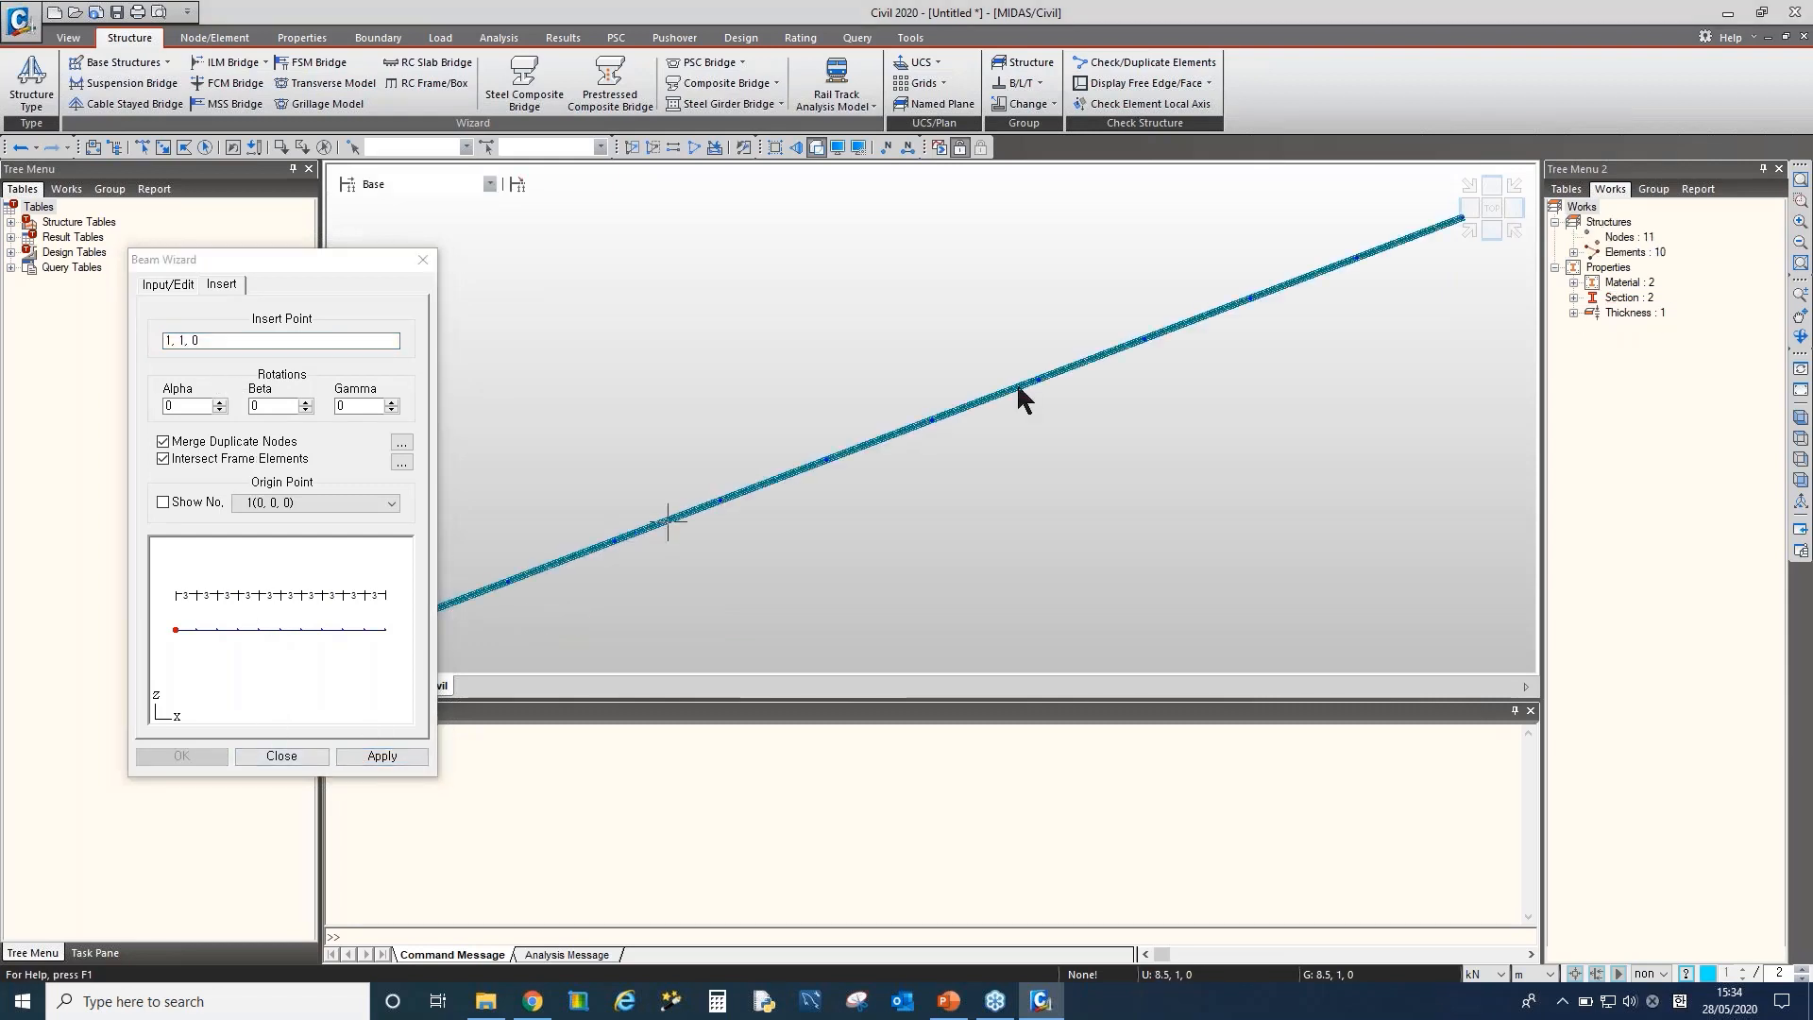
{"action": "scroll", "coordinate": [1020, 392], "scroll_direction": "down", "scroll_amount": 2}
{"action": "scroll", "coordinate": [763, 483], "scroll_direction": "up", "scroll_amount": 5}
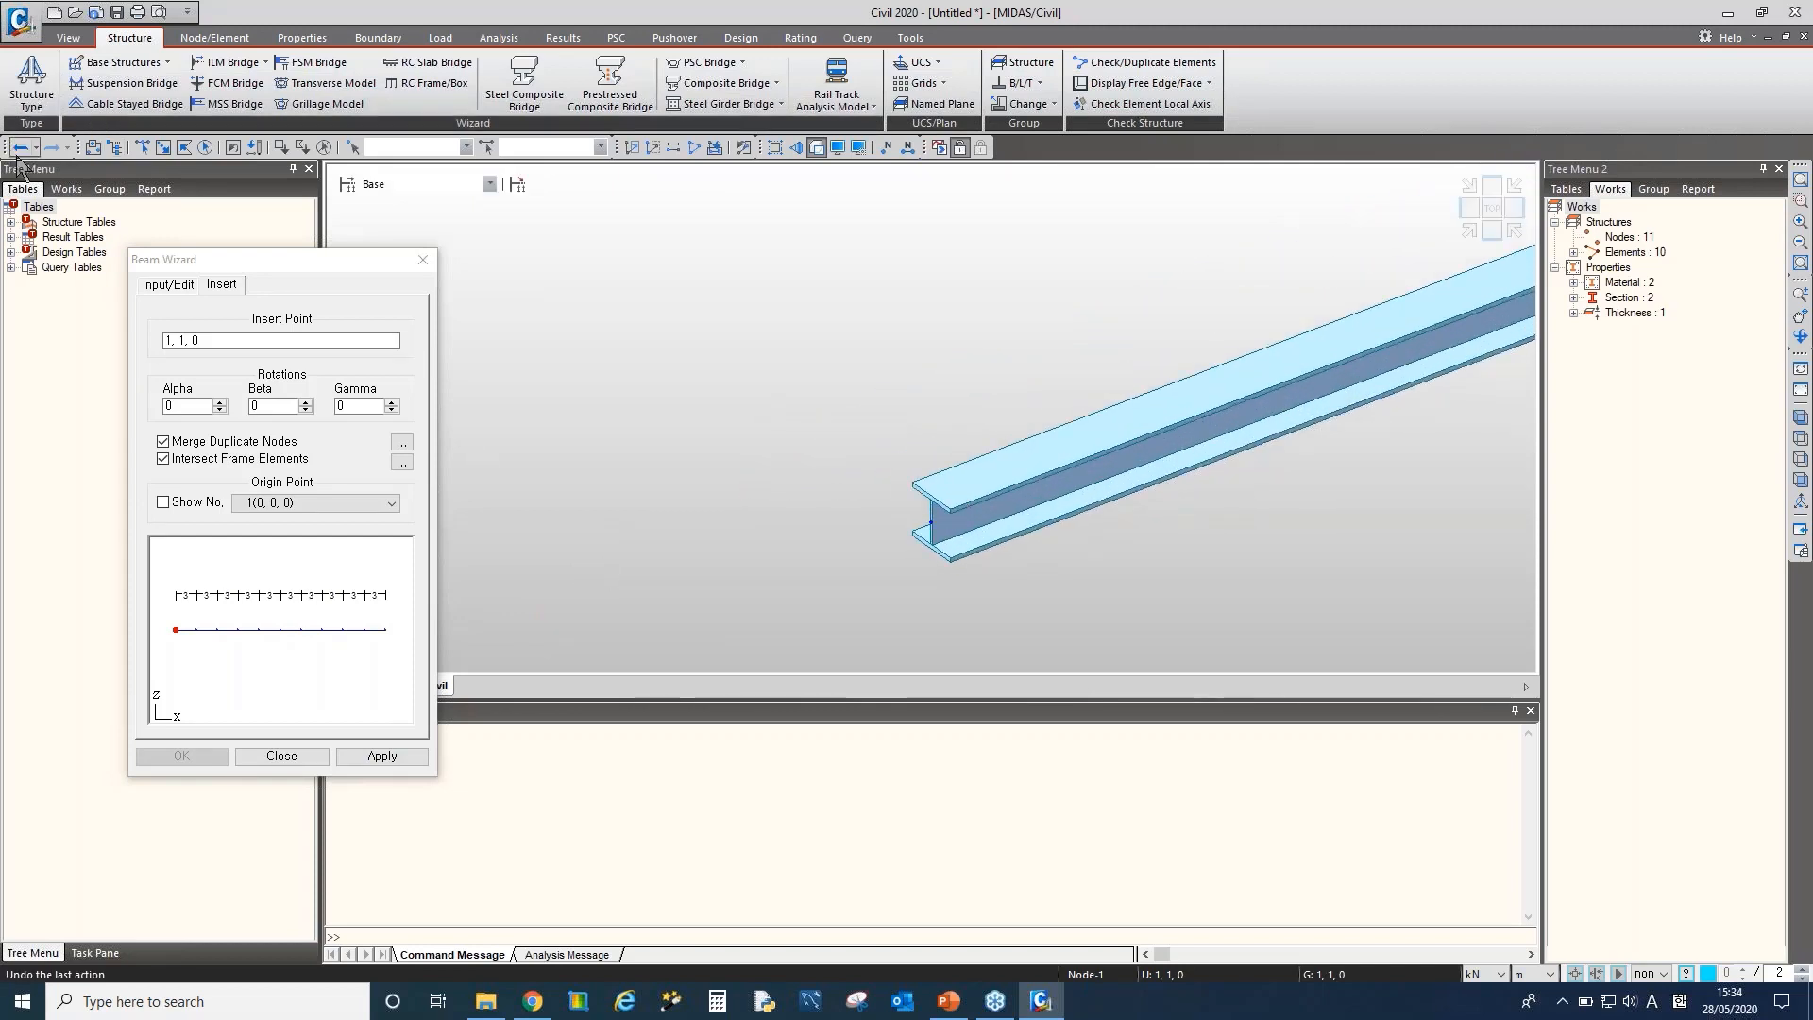
{"action": "left_click", "coordinate": [19, 148]}
Generate the beam with a Beta rotation of 90, undo it, and close the Beam Wizard
{"action": "double_click", "coordinate": [283, 406]}
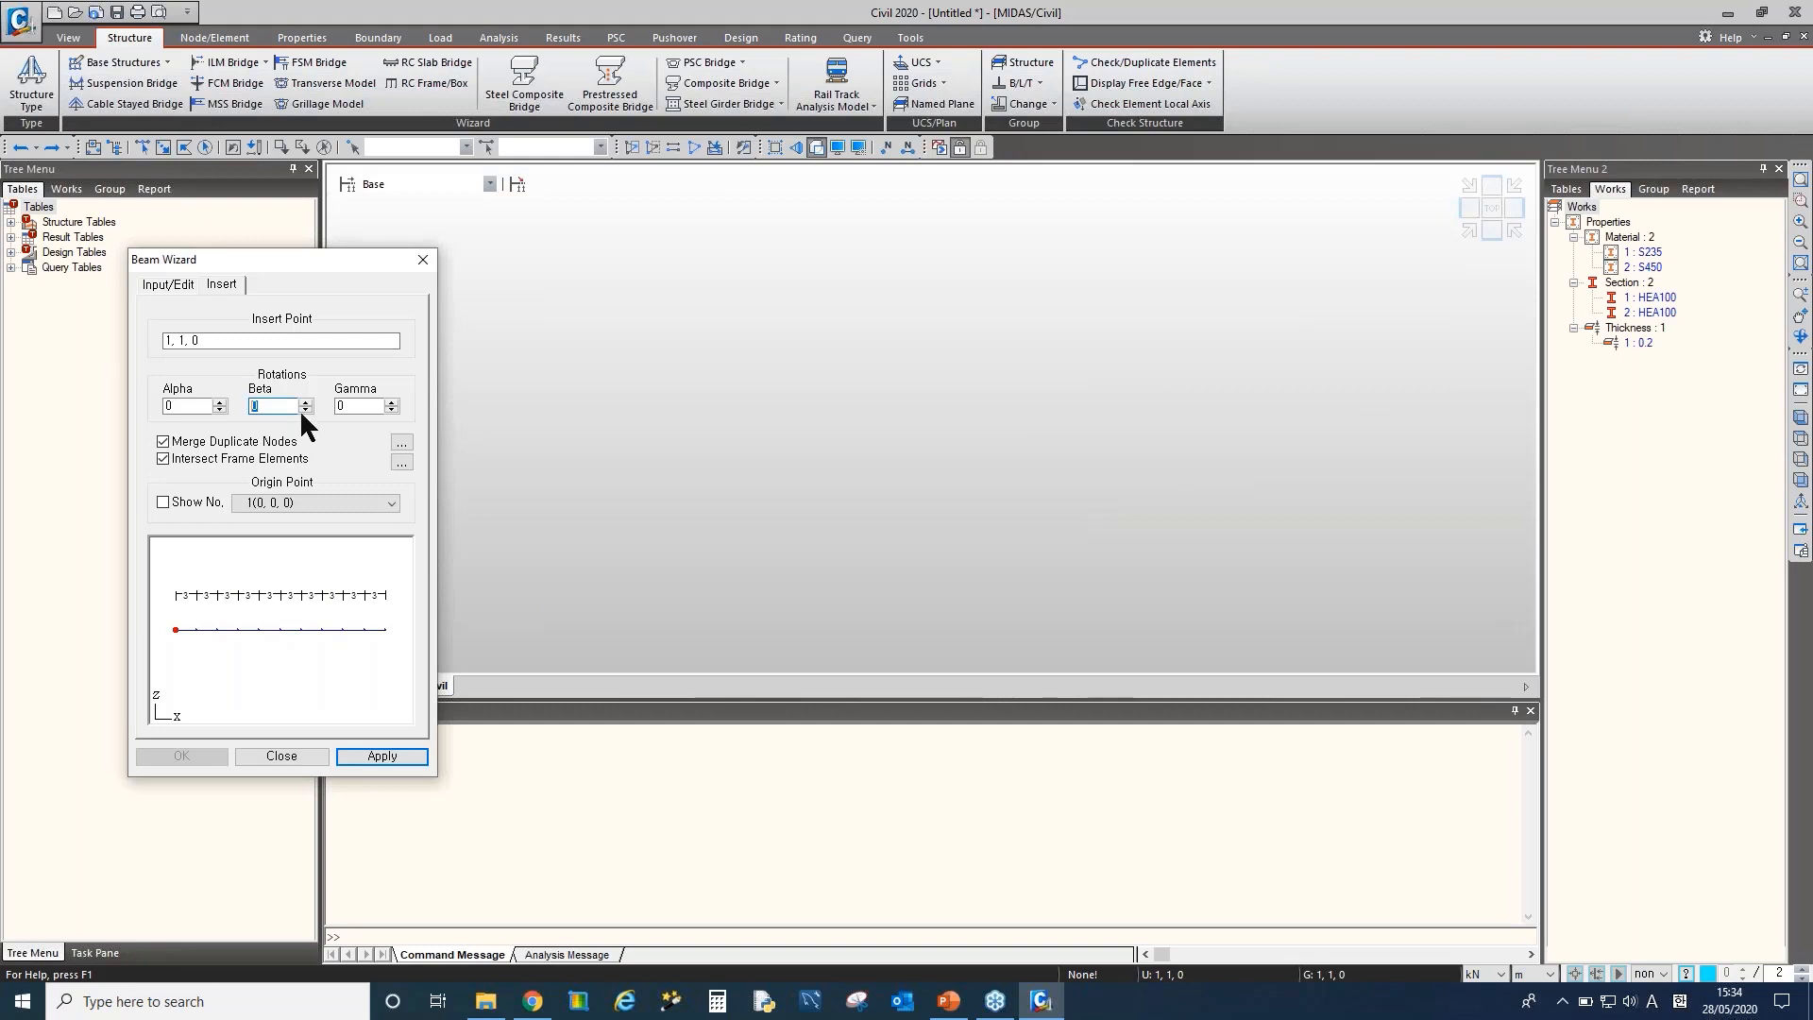
{"action": "left_click", "coordinate": [380, 757]}
{"action": "left_click", "coordinate": [866, 404]}
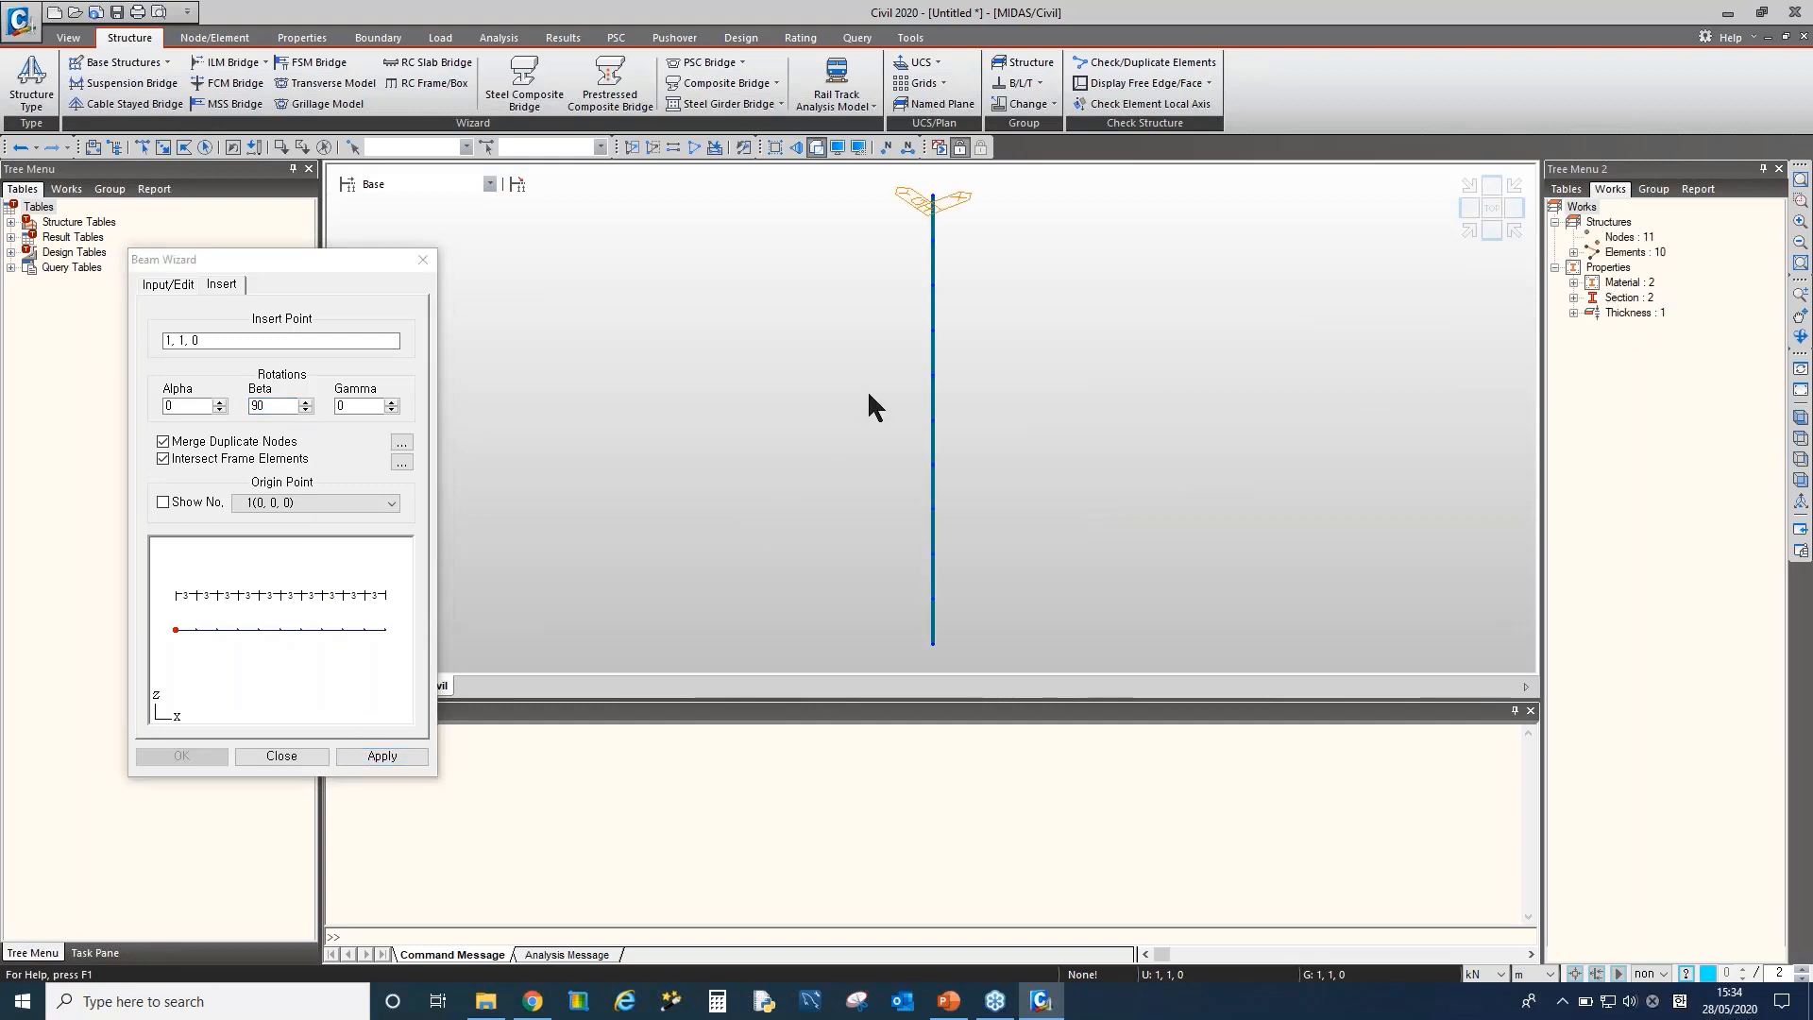
{"action": "scroll", "coordinate": [882, 404], "scroll_direction": "down", "scroll_amount": 2}
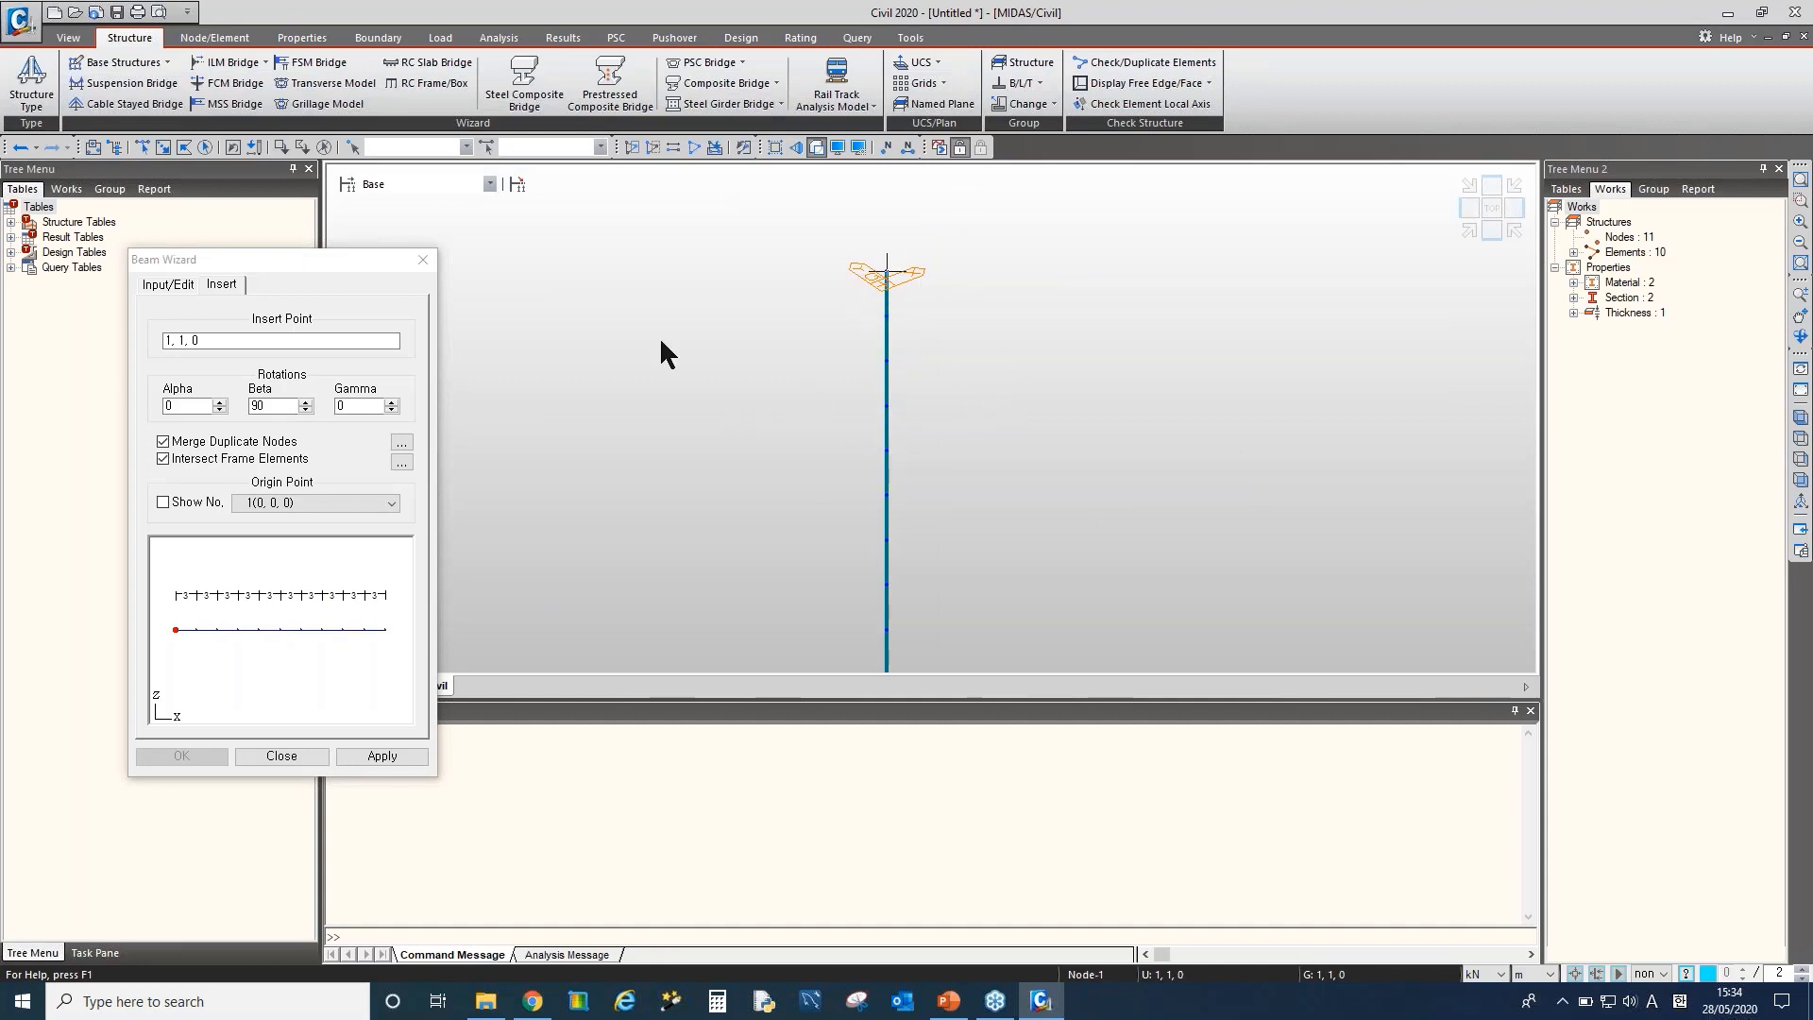
{"action": "left_click", "coordinate": [20, 147]}
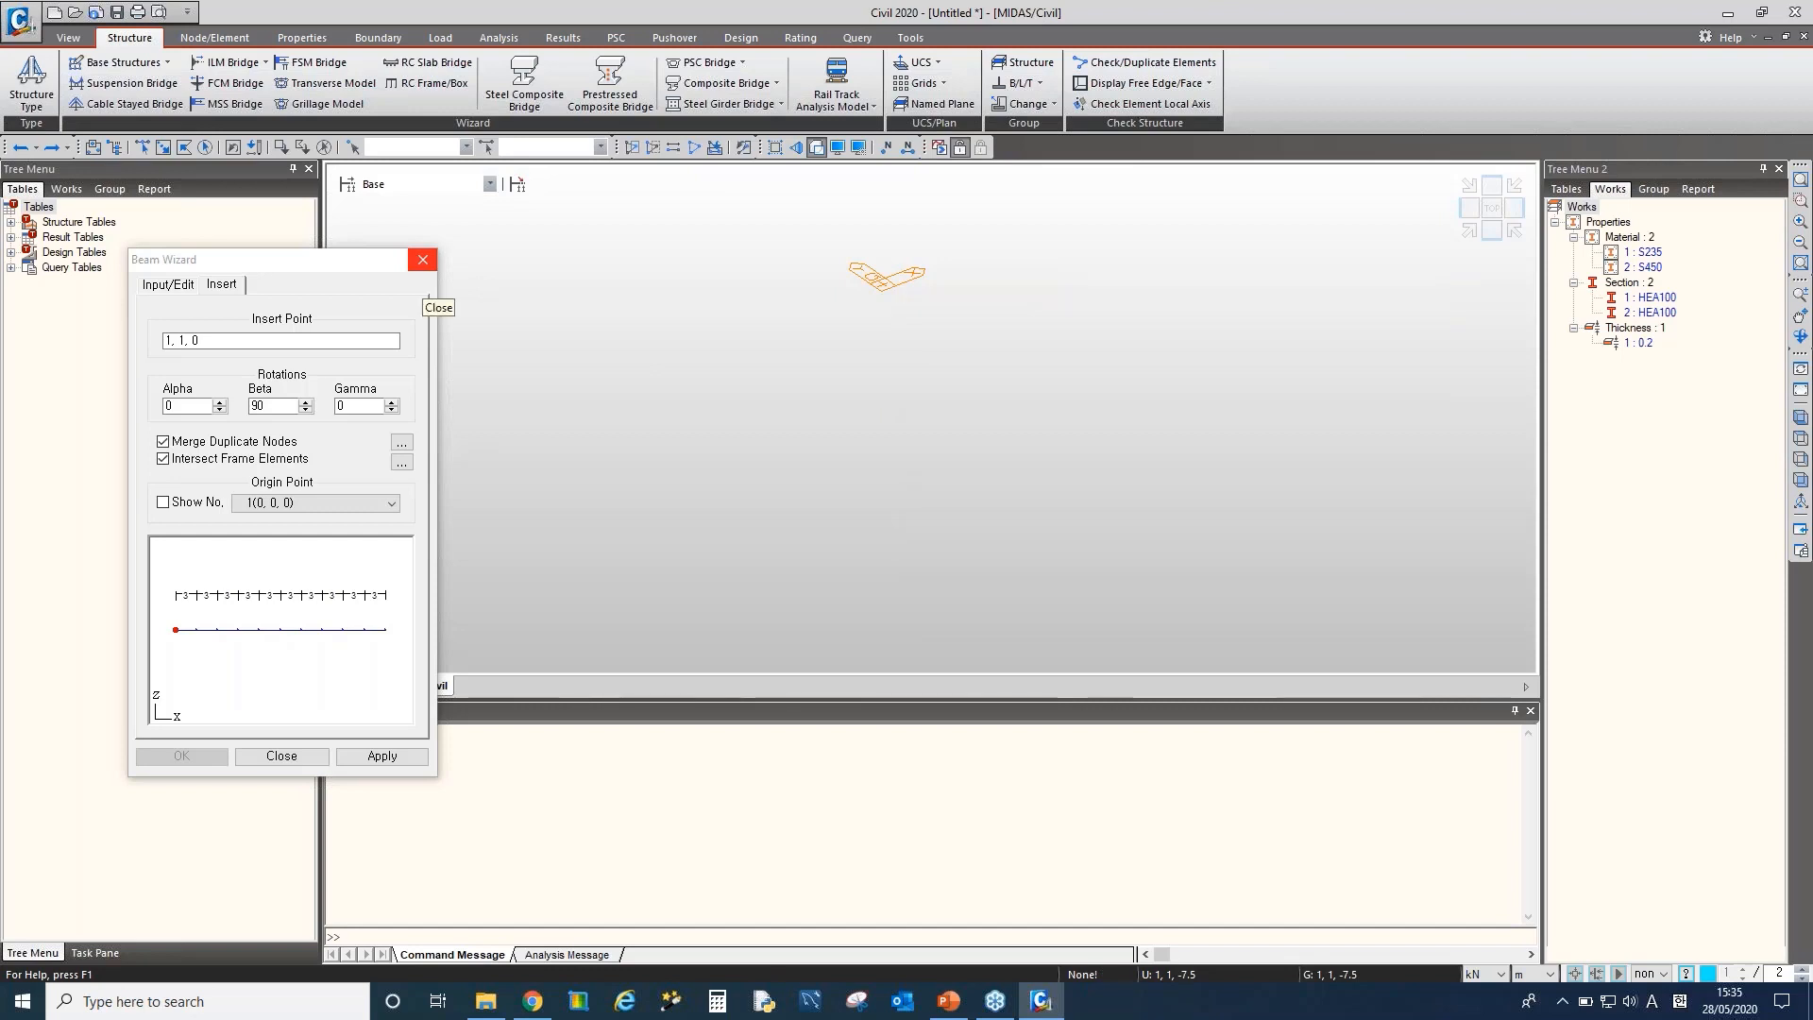
{"action": "left_click", "coordinate": [422, 259]}
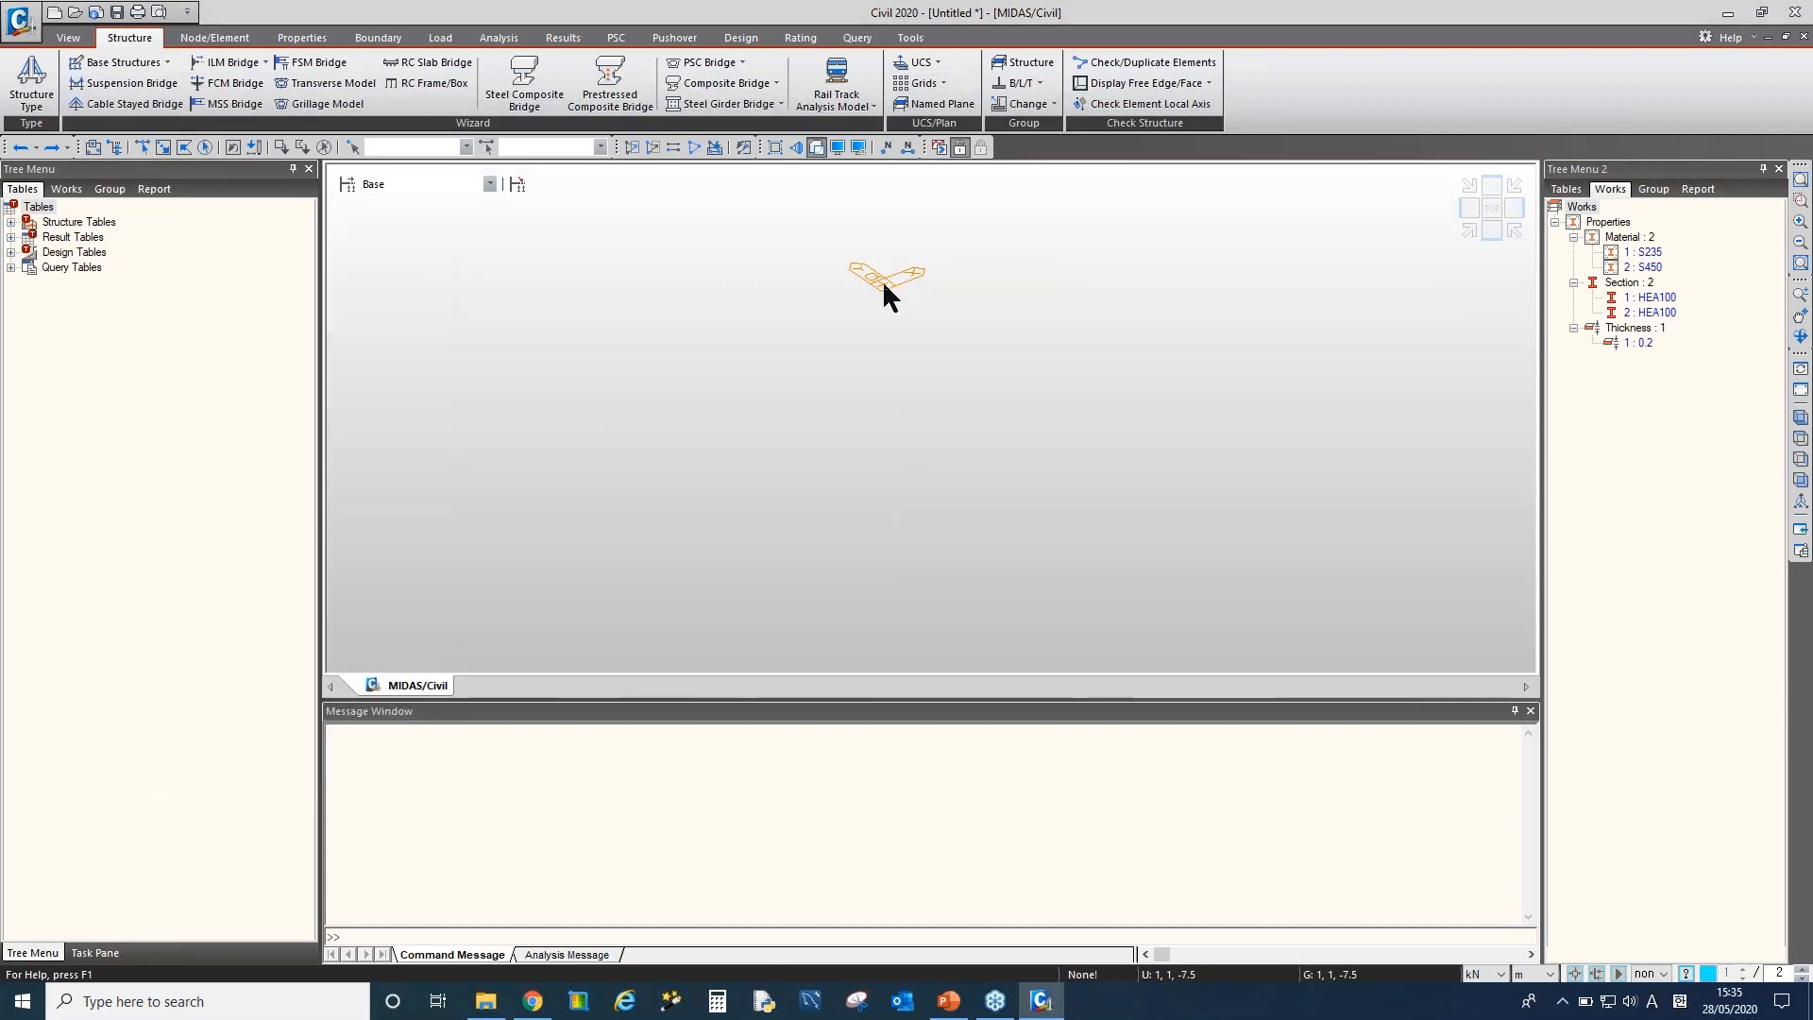
{"action": "middle_click_drag", "start_coordinate": [960, 285], "coordinate": [876, 439]}
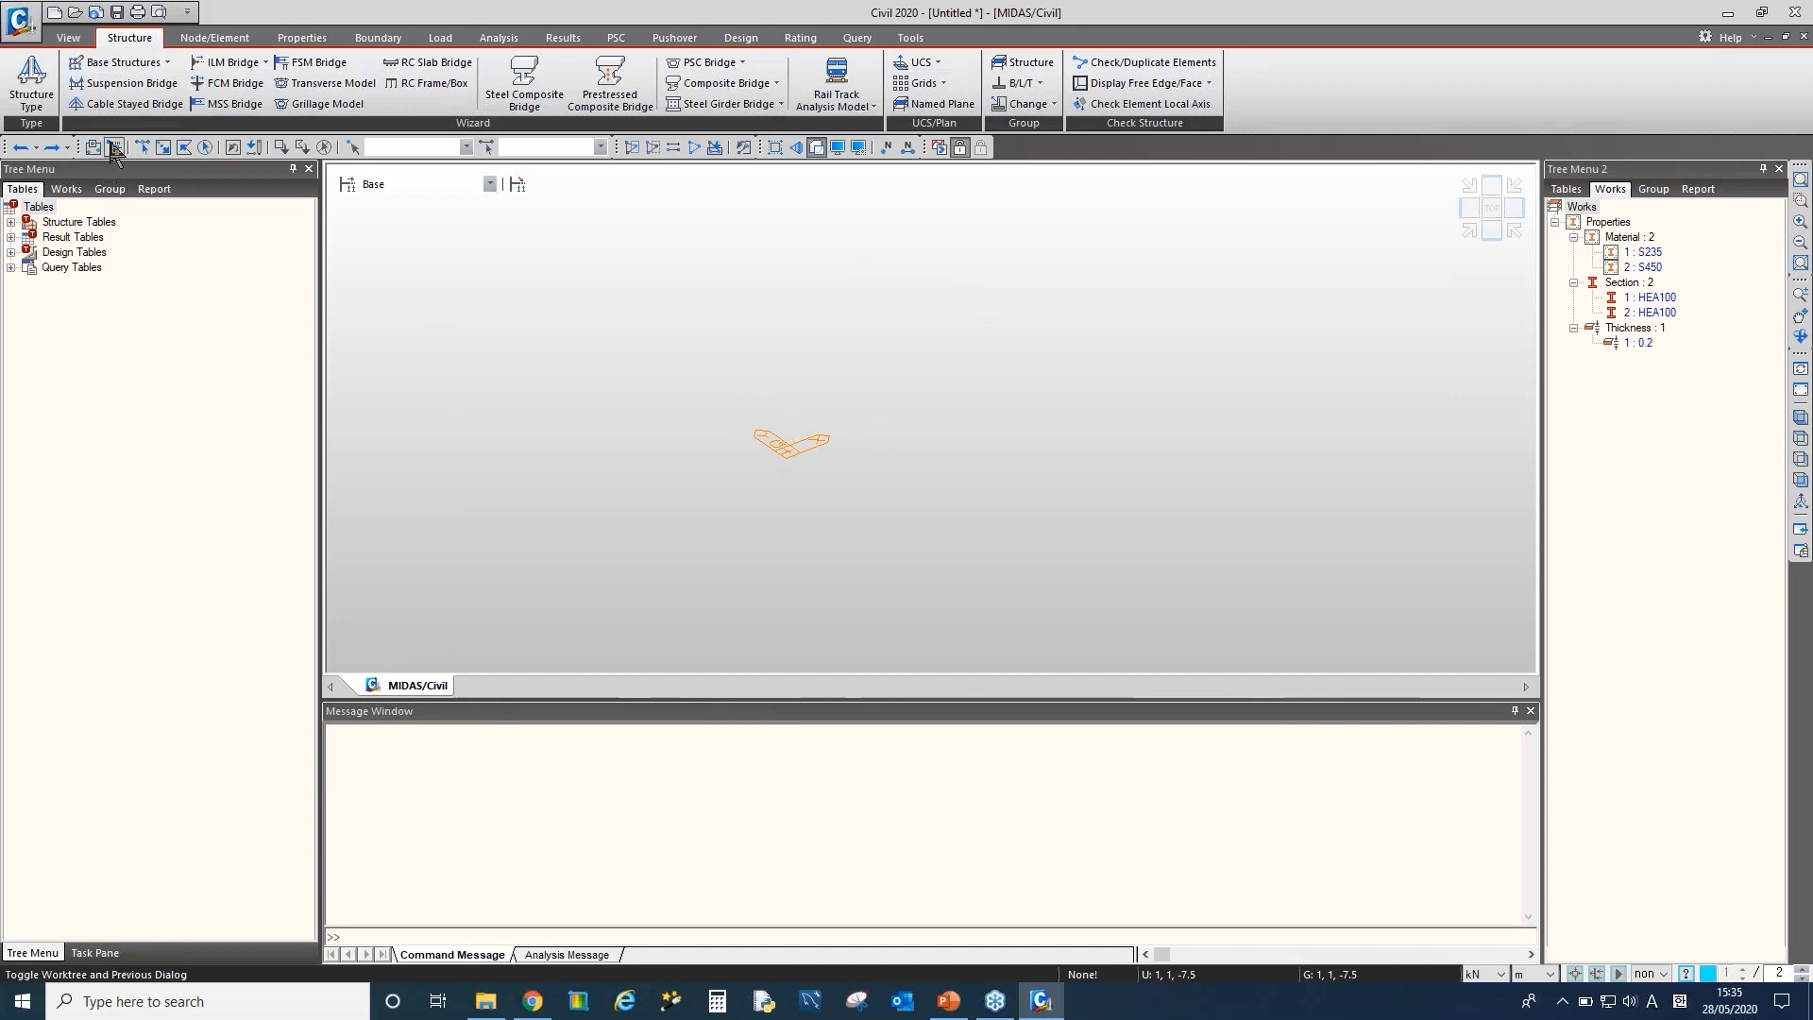
Define a Frame Wizard grid with X distance 1 m repeated 5 times and Z distance 2 m repeated 3 times
{"action": "left_click", "coordinate": [127, 64]}
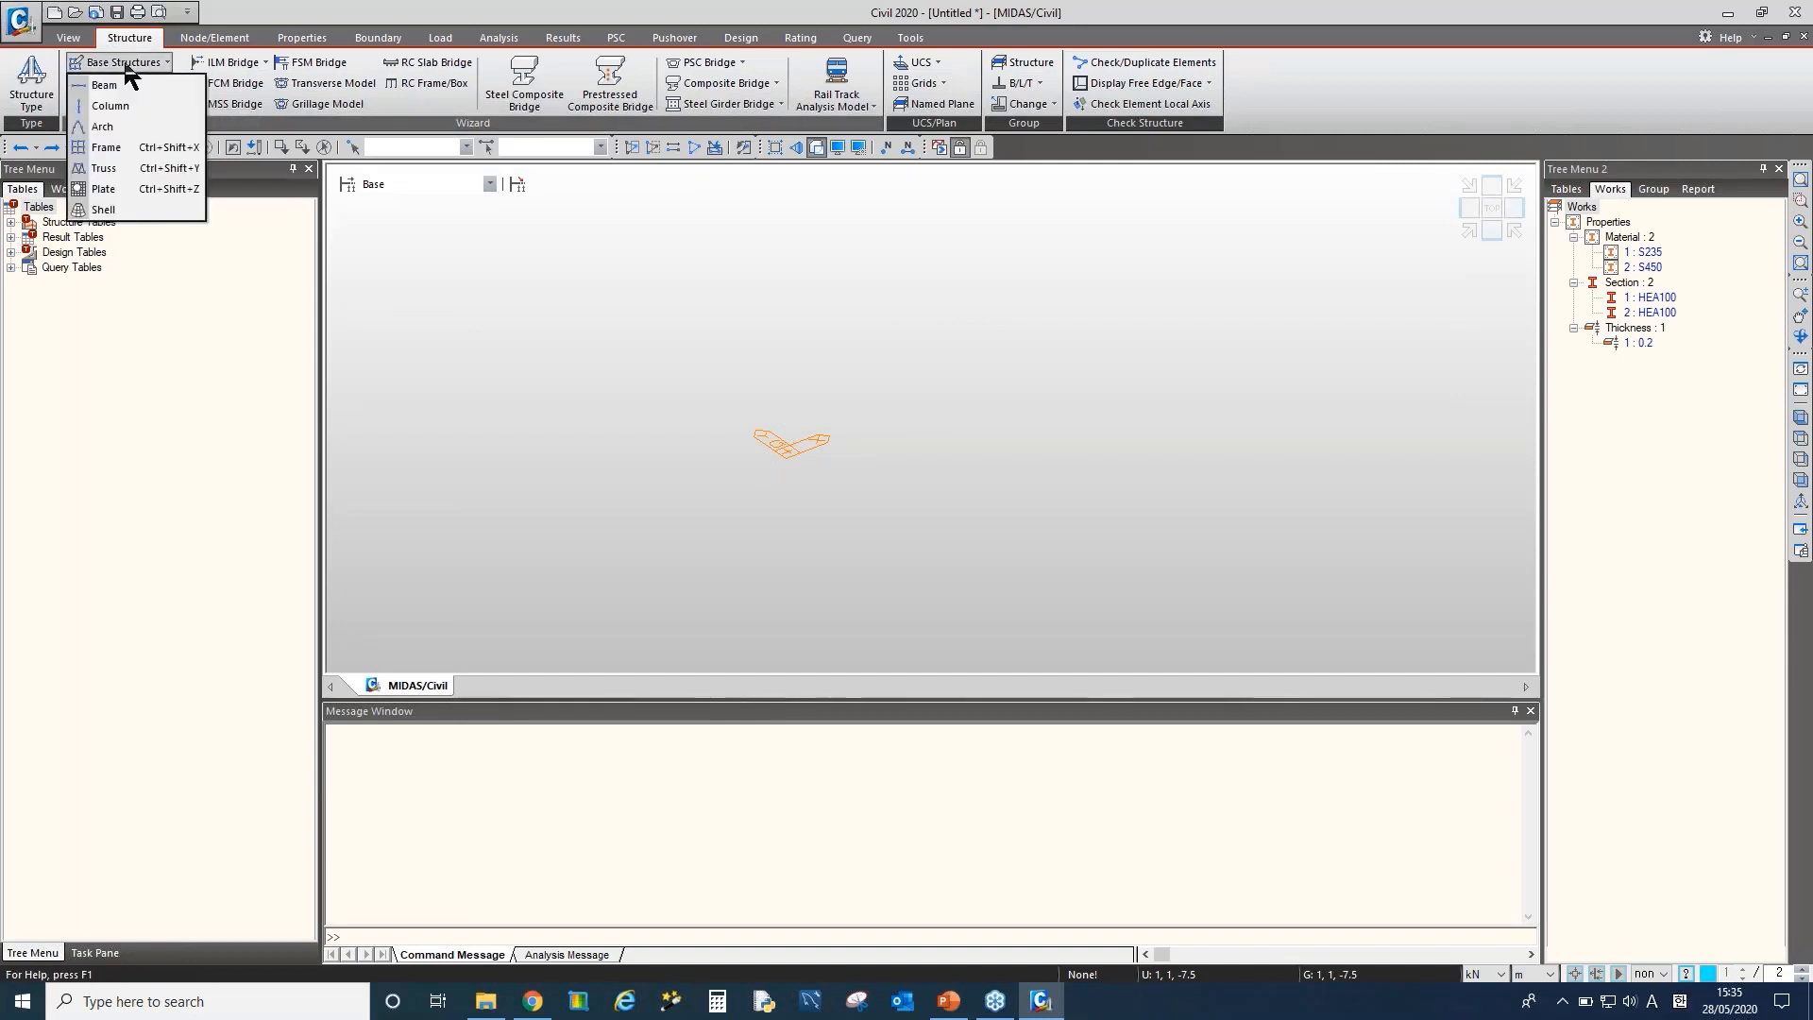
{"action": "left_click", "coordinate": [153, 153]}
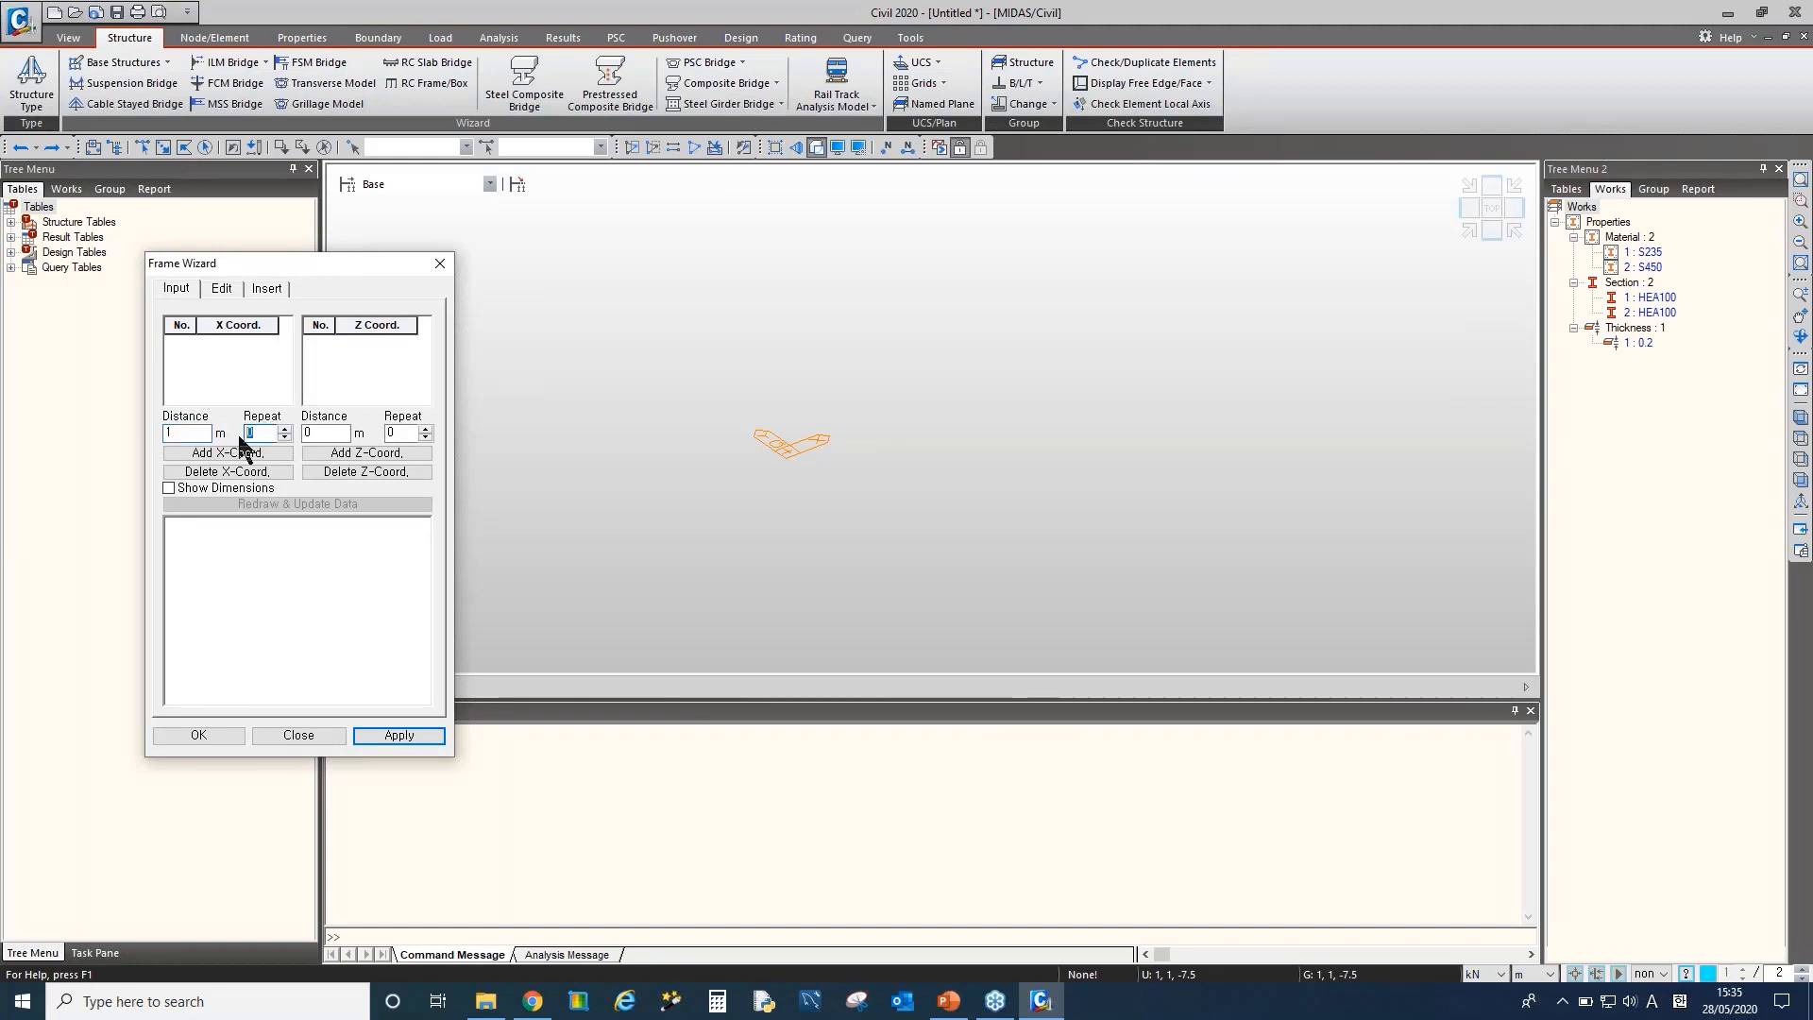
{"action": "key", "text": "Tab"}
{"action": "type", "text": "5"}
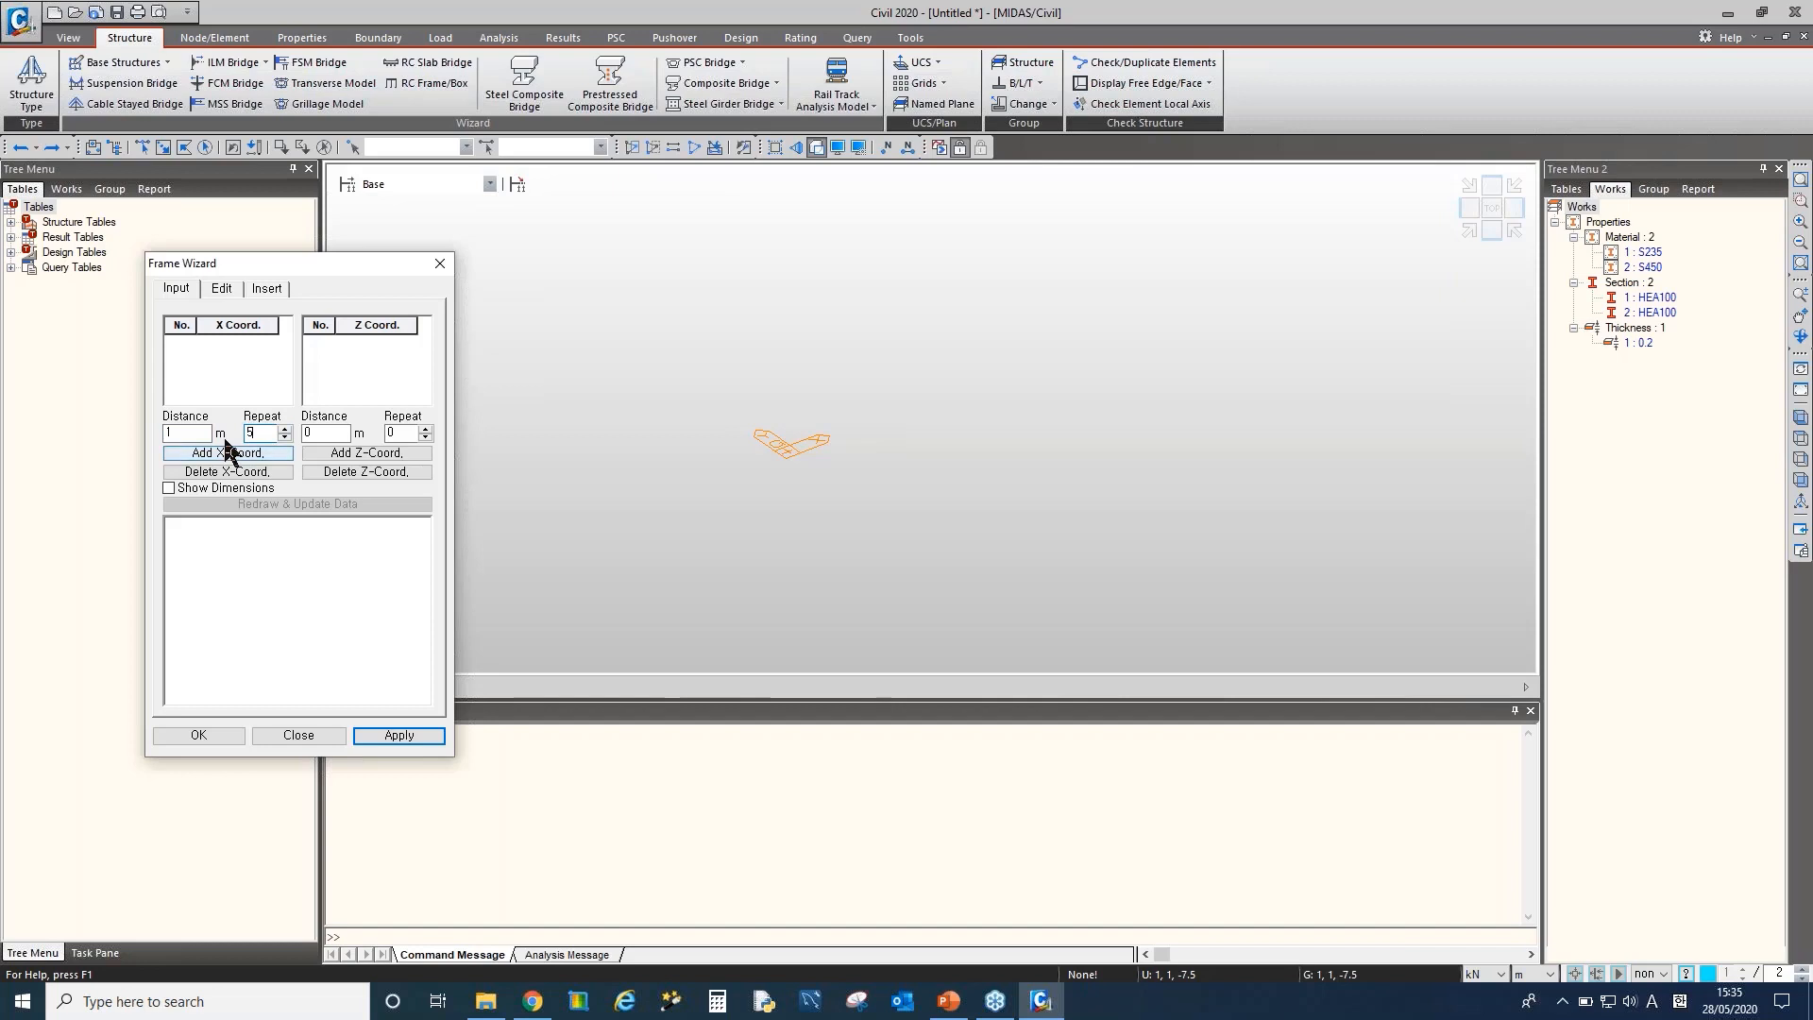
{"action": "left_click", "coordinate": [228, 454]}
{"action": "key", "text": "Tab"}
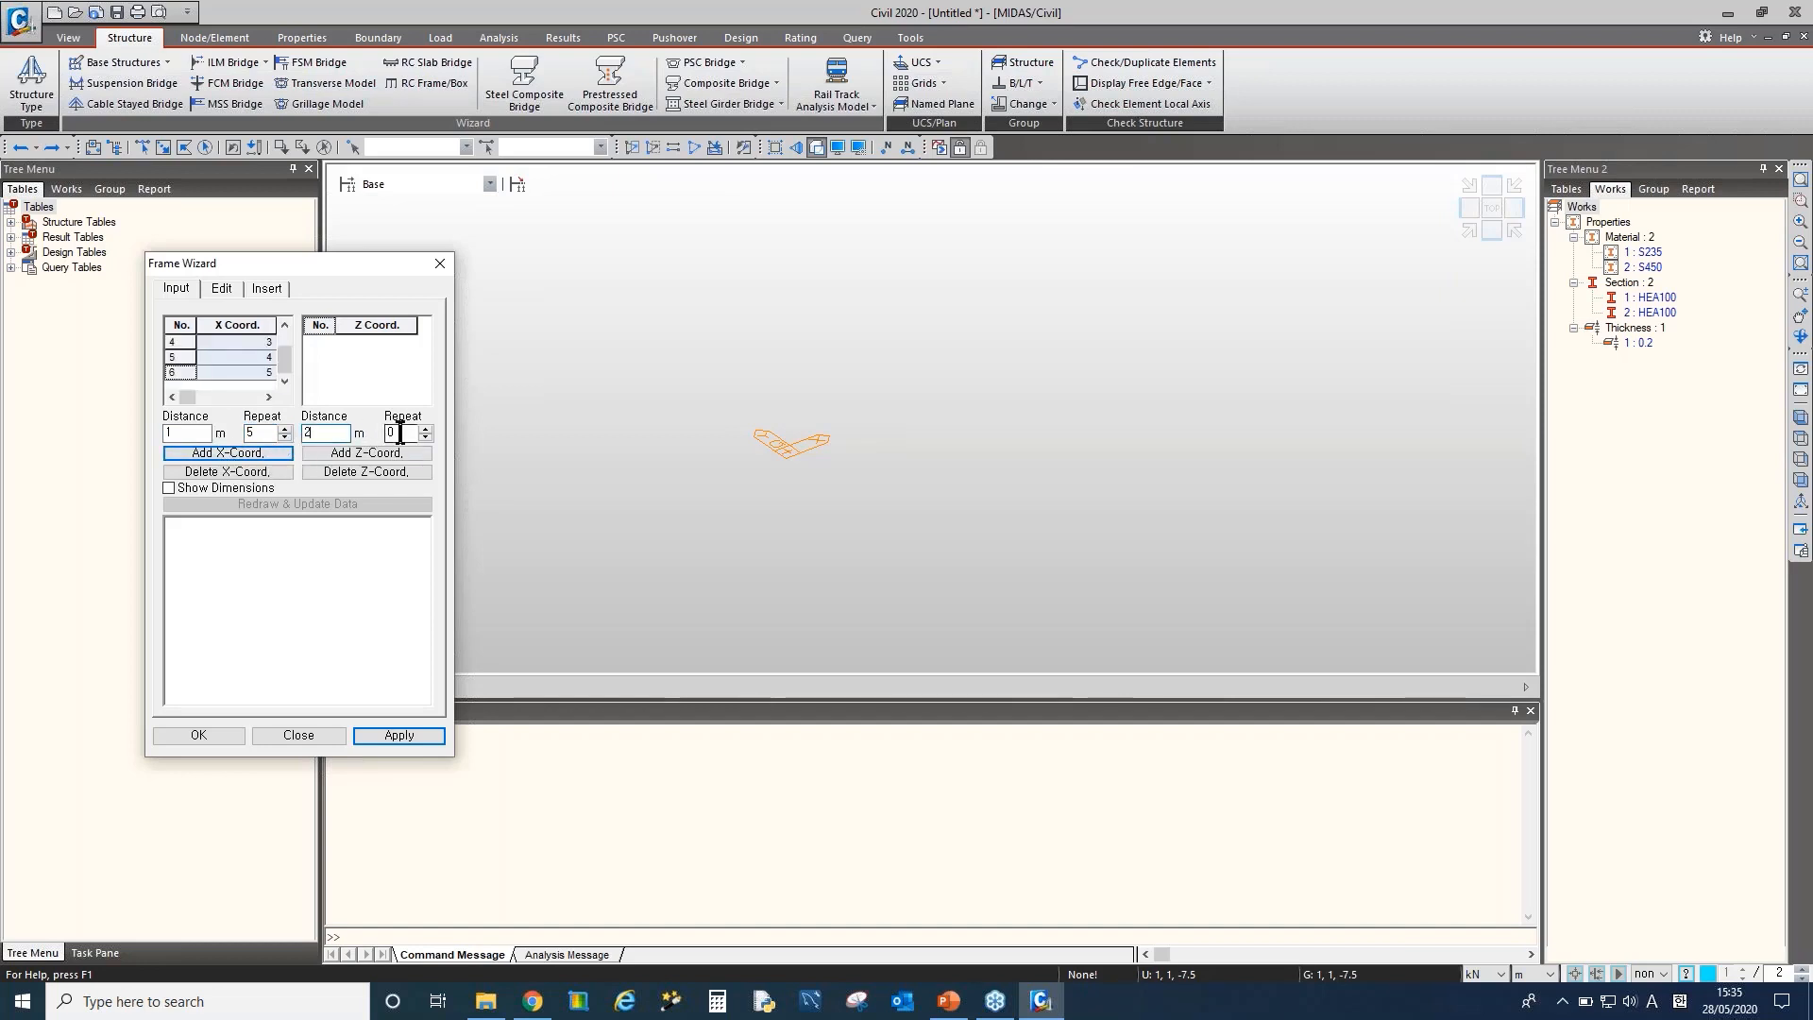
{"action": "type", "text": "3"}
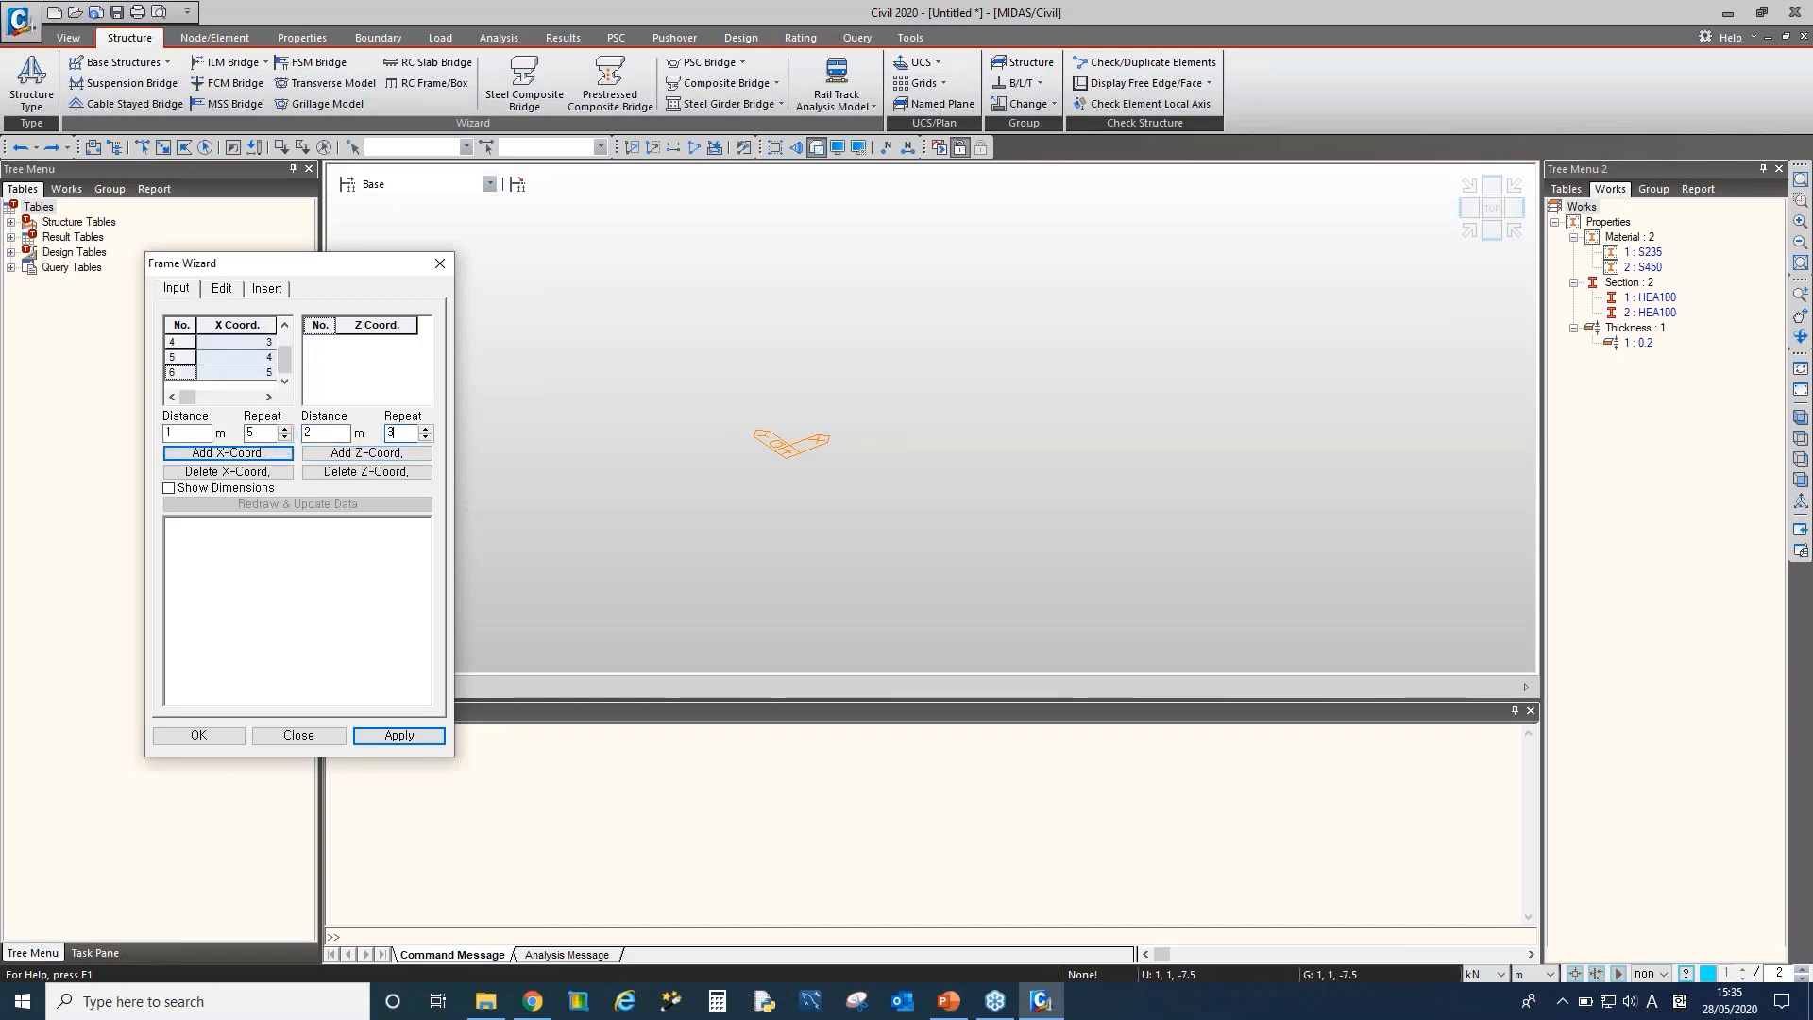
{"action": "left_click", "coordinate": [366, 455]}
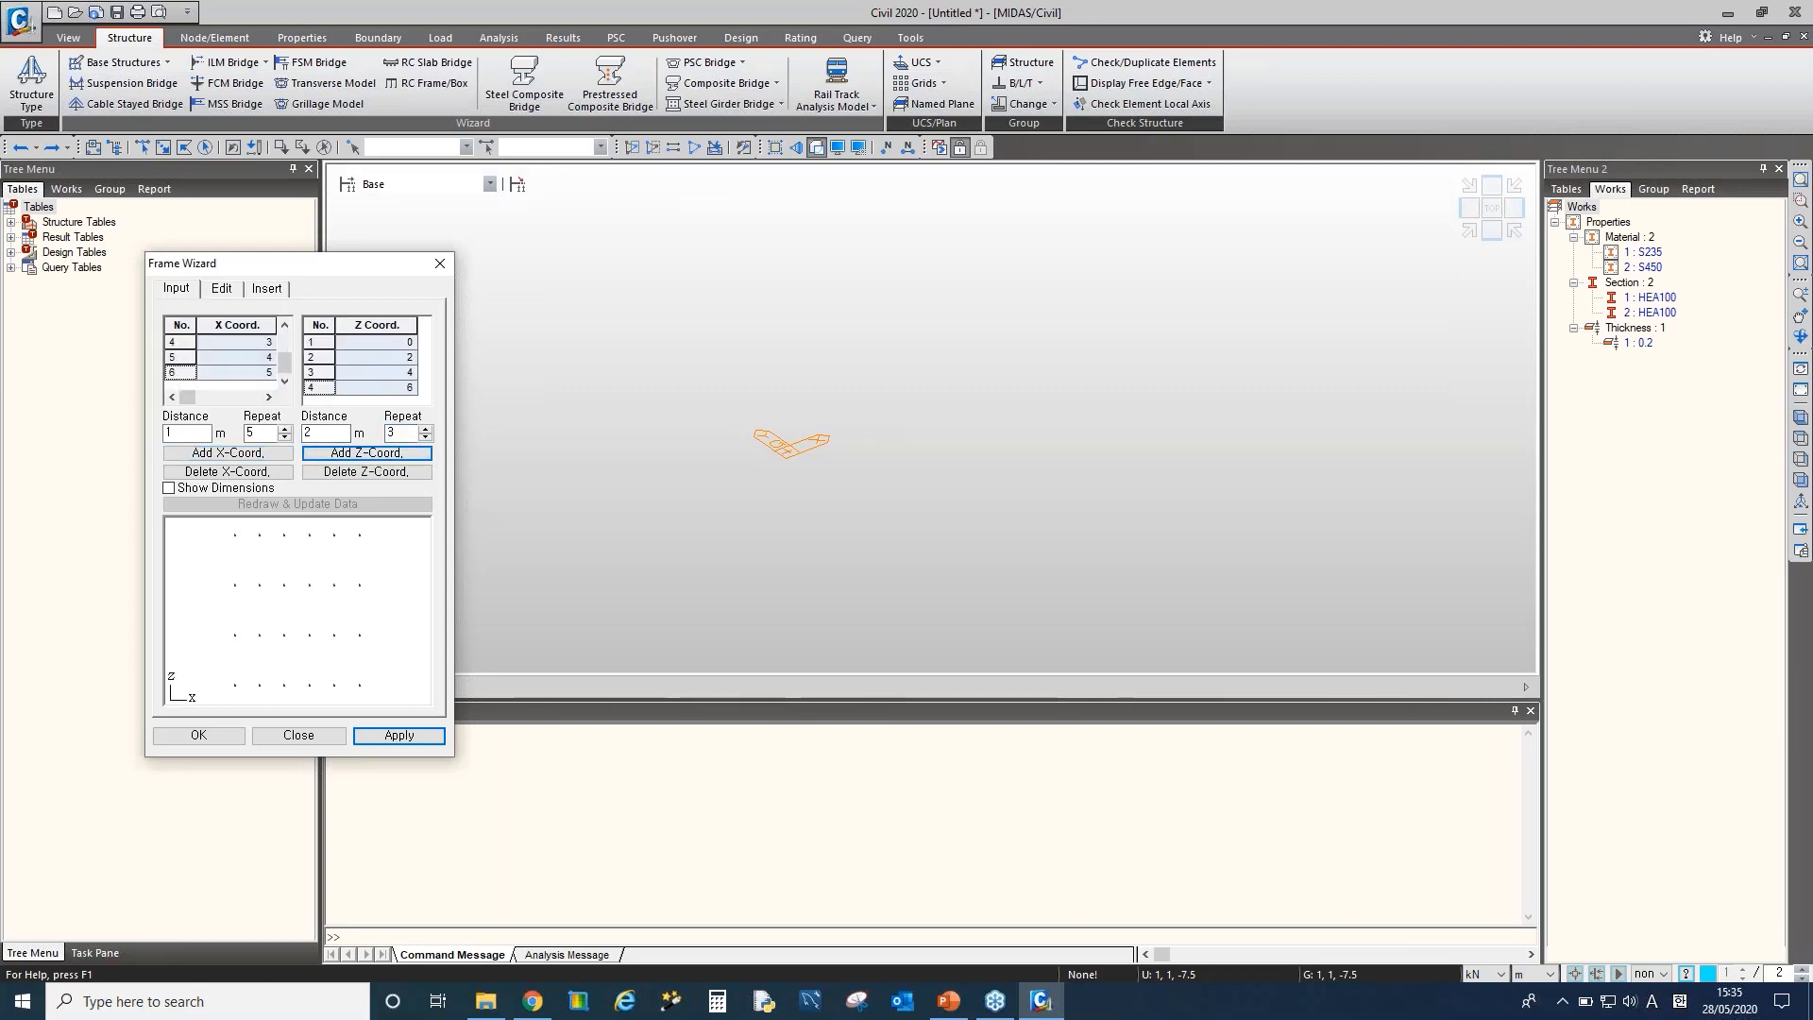
Generate the frame elements on the grid and assign them material 1: S235 and section 1: HEA100
{"action": "left_click", "coordinate": [220, 289]}
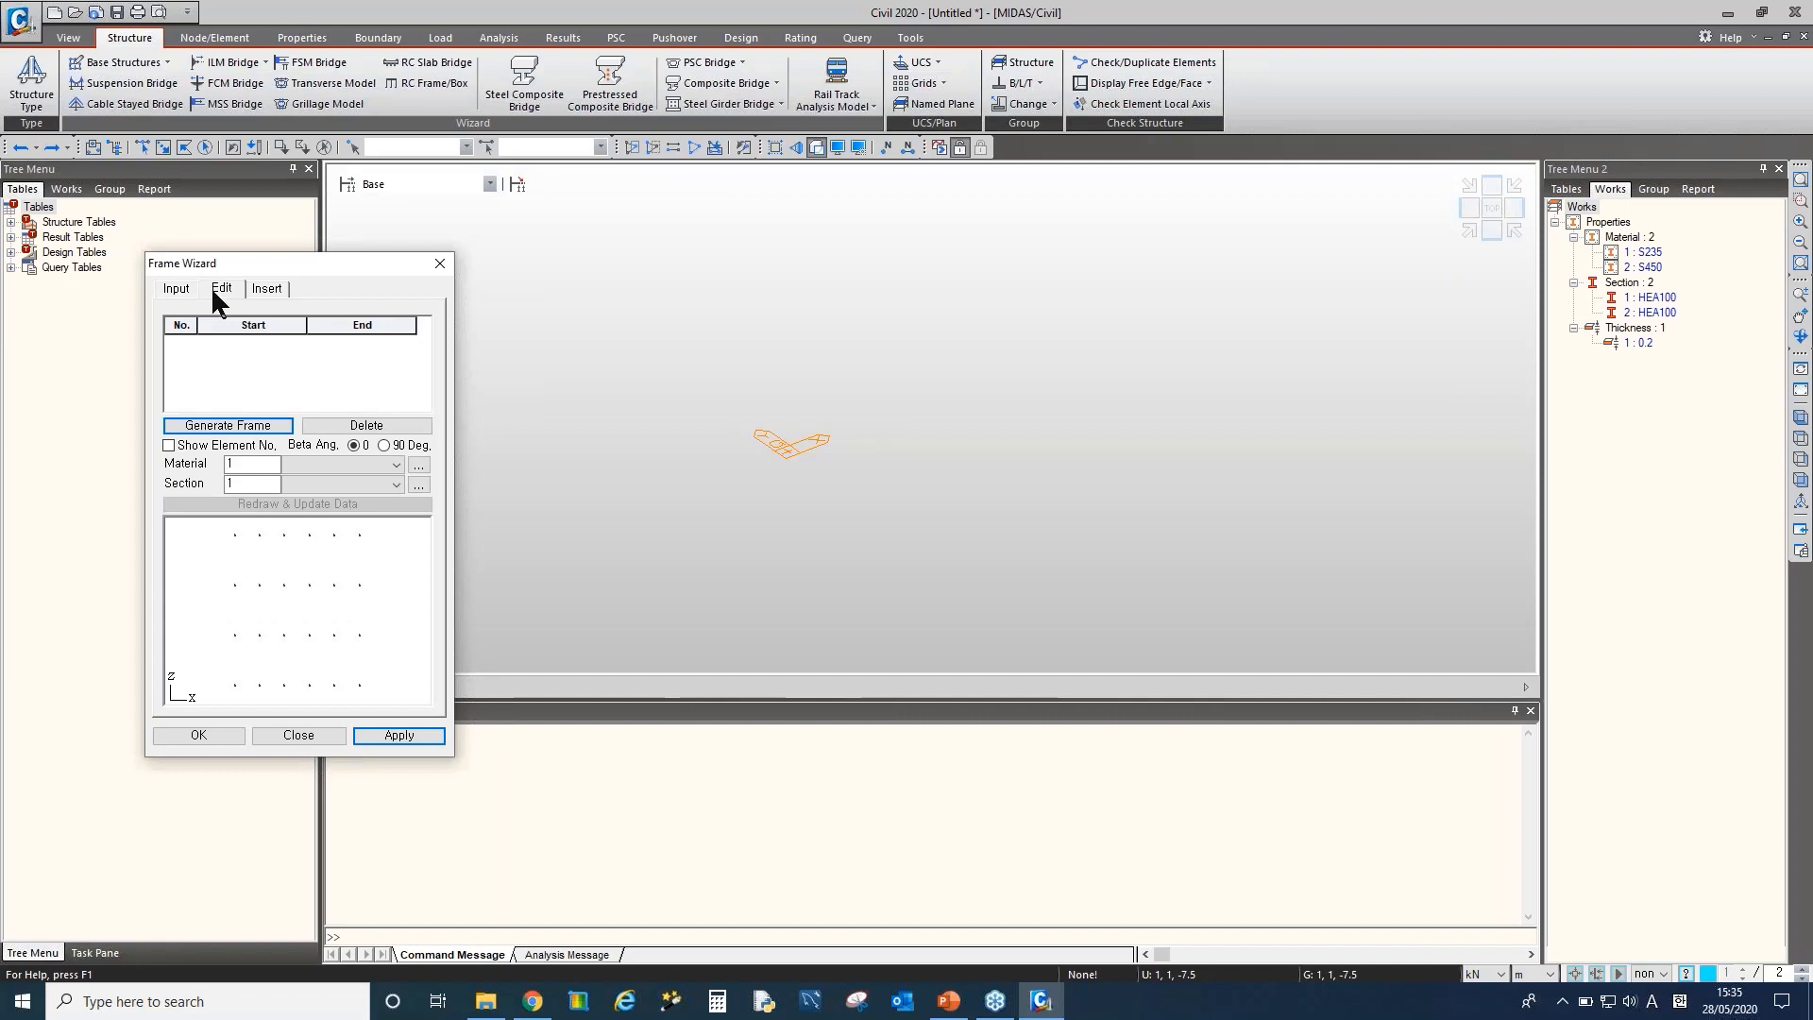
{"action": "left_click", "coordinate": [251, 427]}
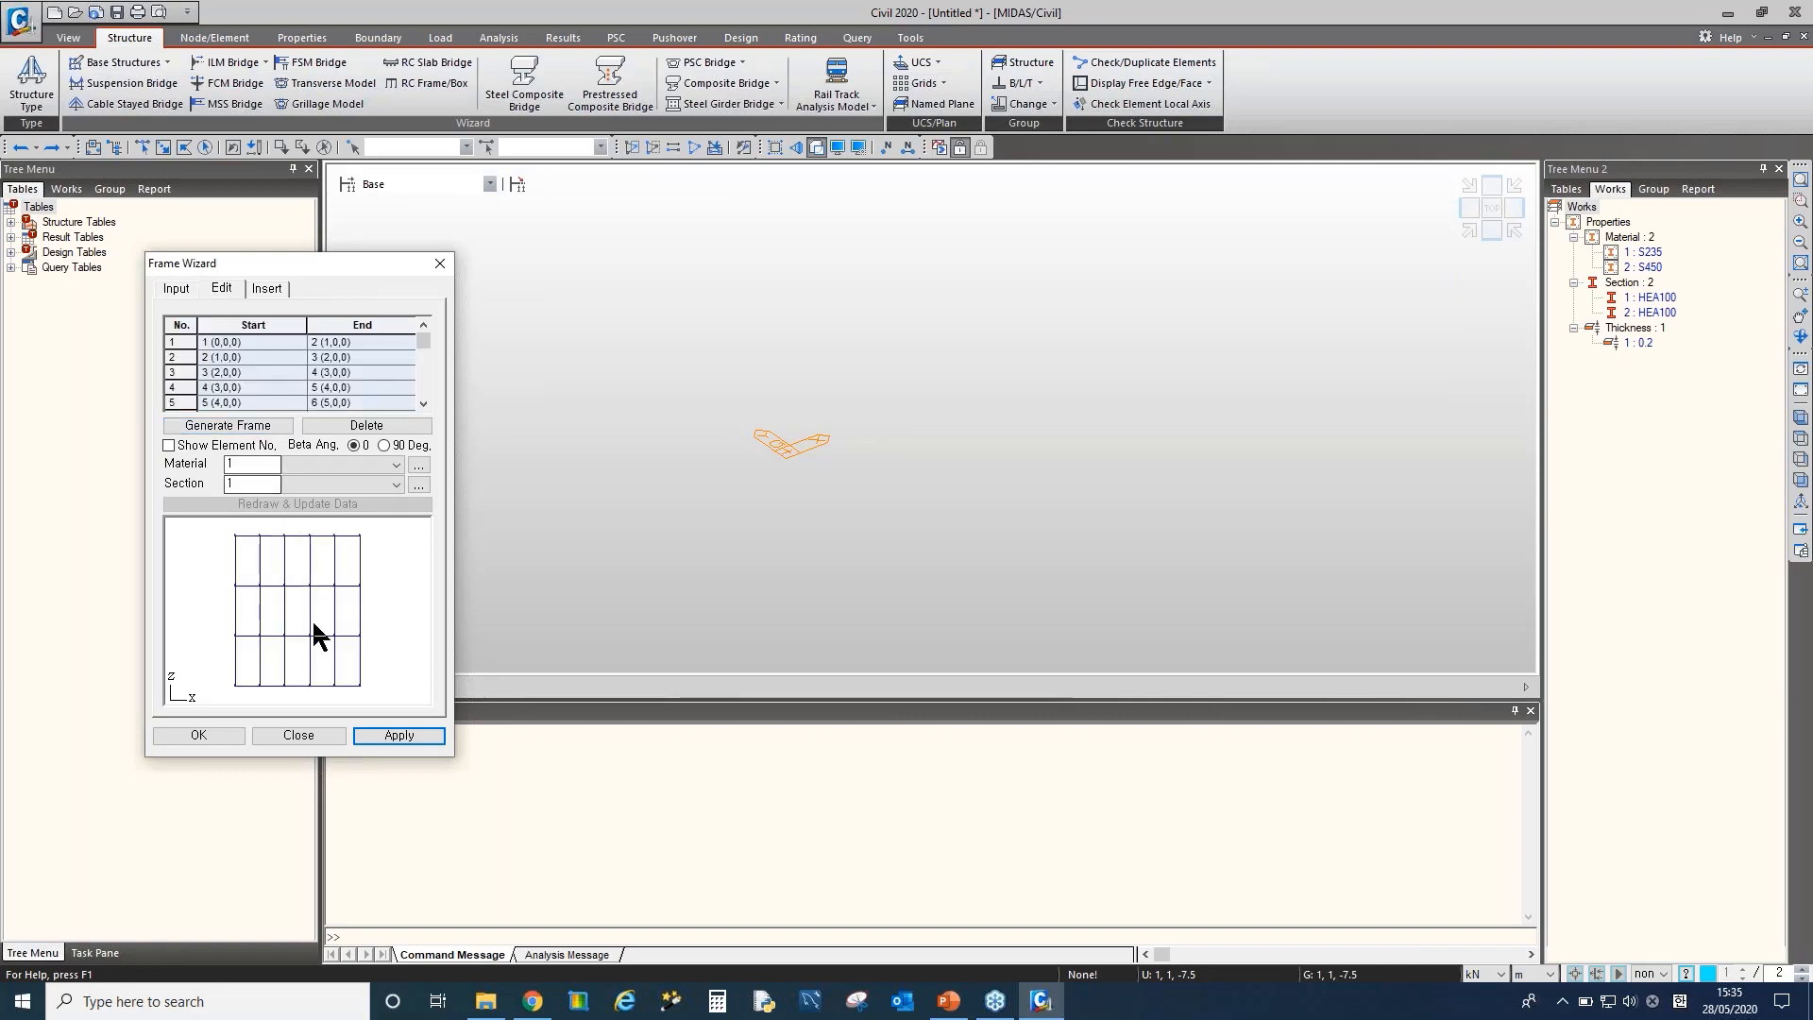
{"action": "left_click", "coordinate": [327, 464]}
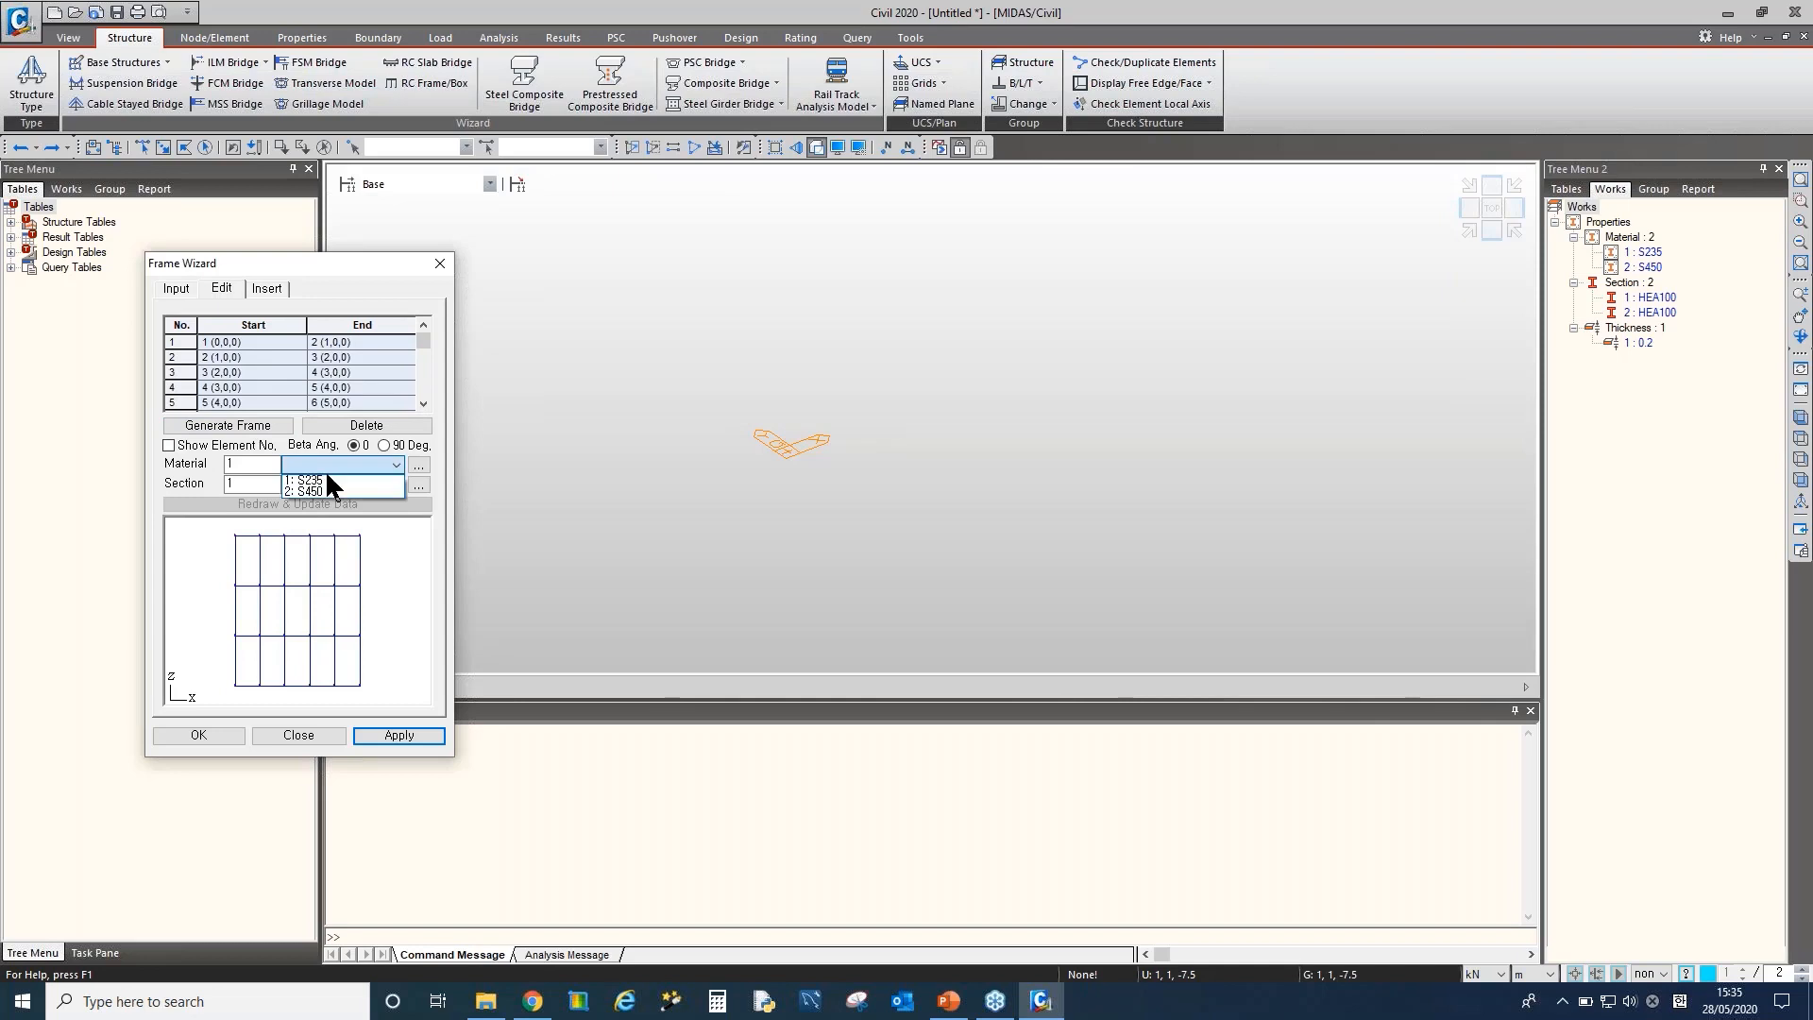
{"action": "left_click", "coordinate": [324, 479]}
{"action": "left_click", "coordinate": [320, 484]}
{"action": "left_click", "coordinate": [319, 497]}
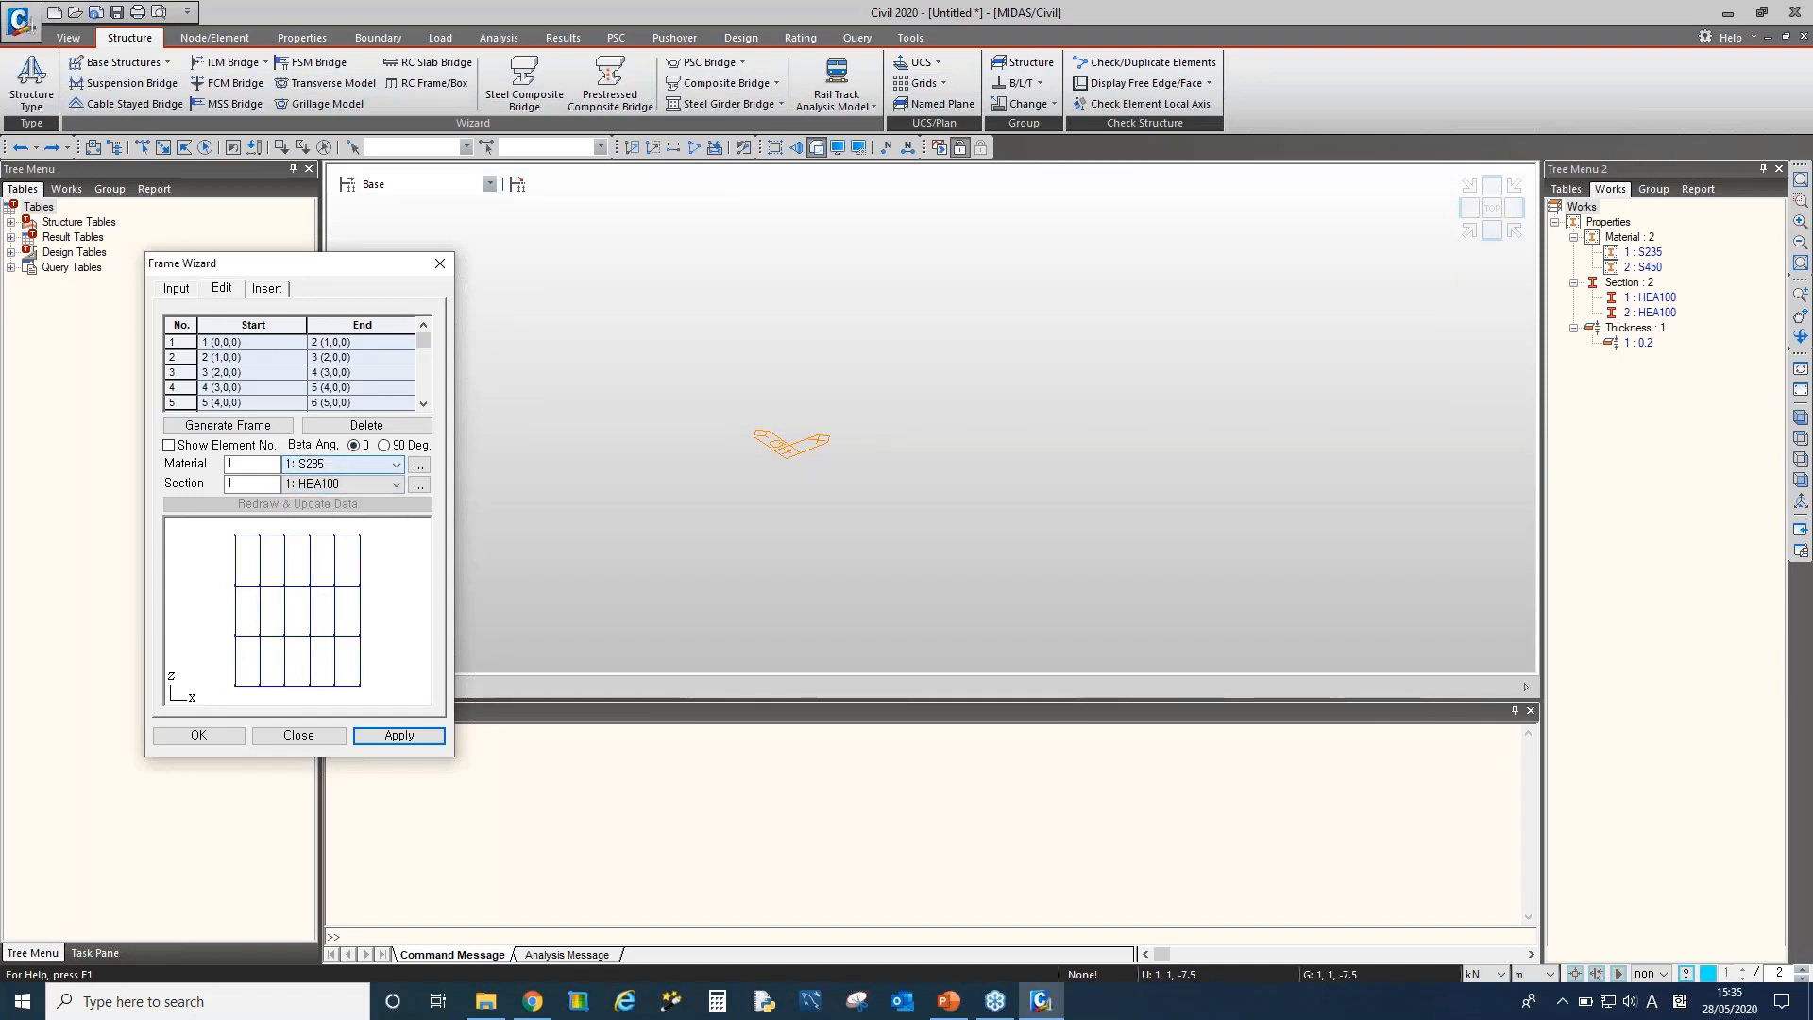
Insert the generated frame into the model at point 0, 0, 0 without any rotation, and undo it
{"action": "left_click", "coordinate": [255, 283]}
{"action": "left_click", "coordinate": [254, 342]}
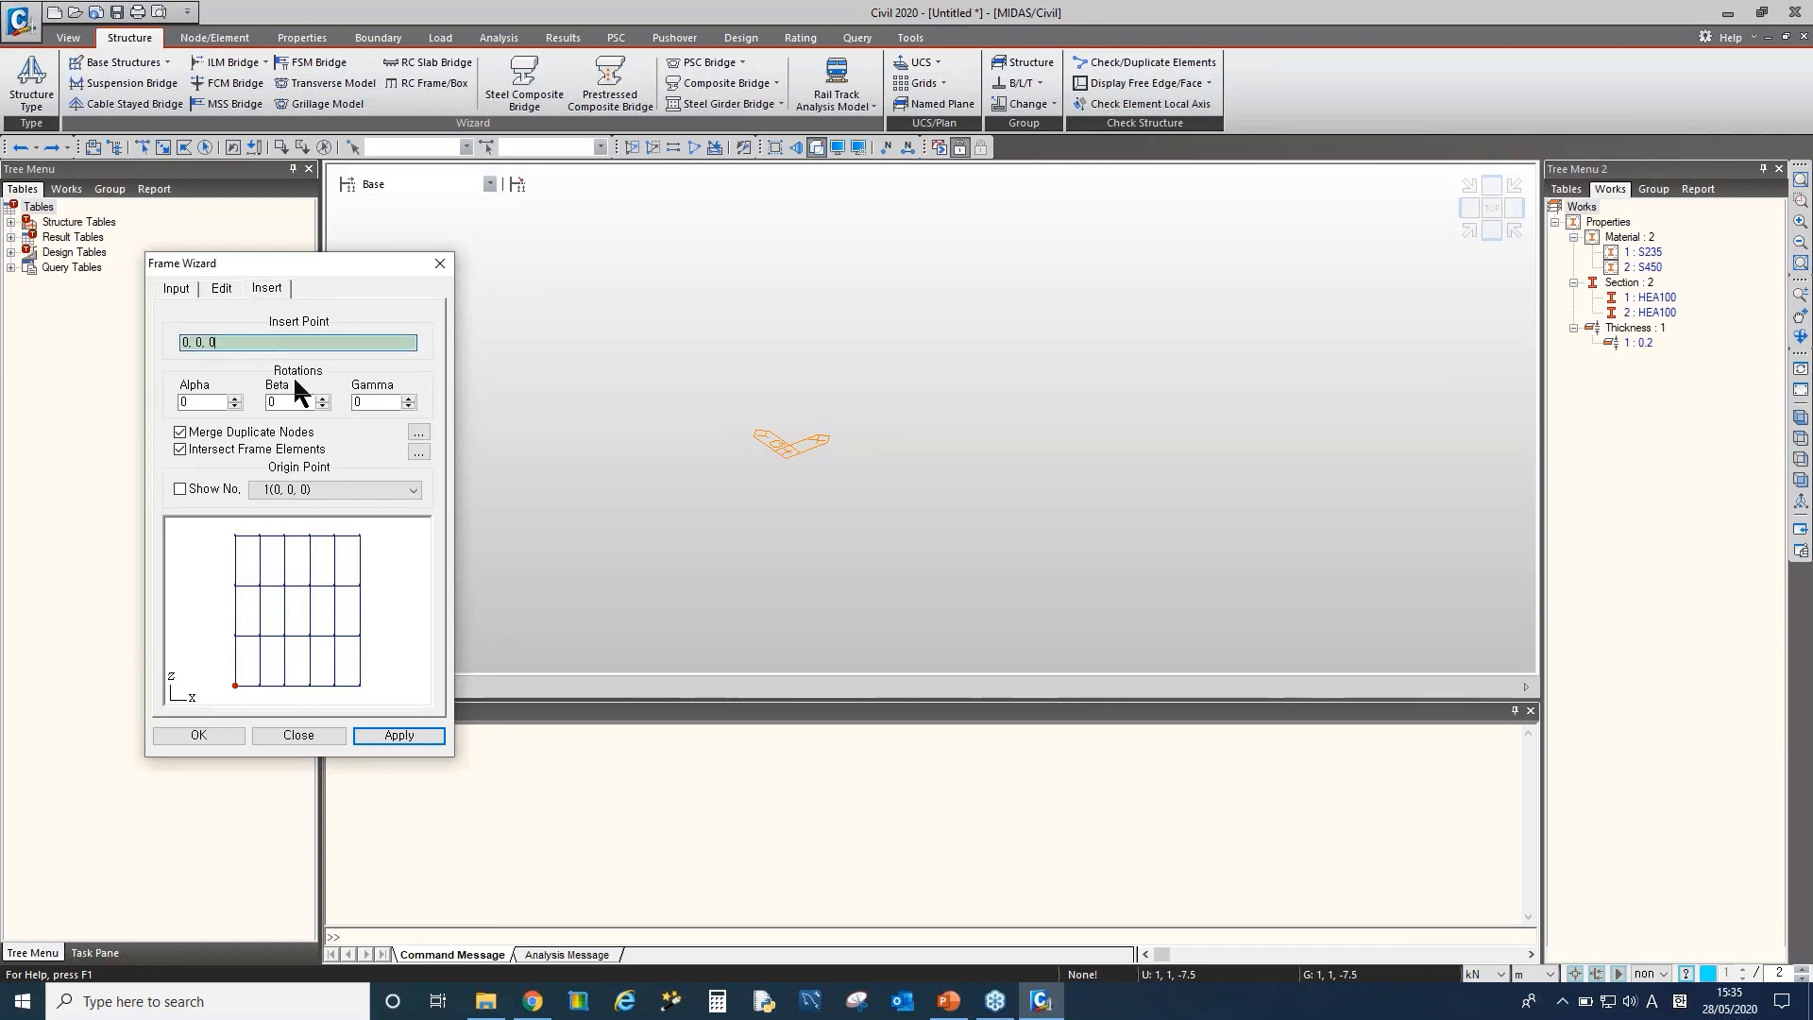
{"action": "left_click", "coordinate": [398, 736]}
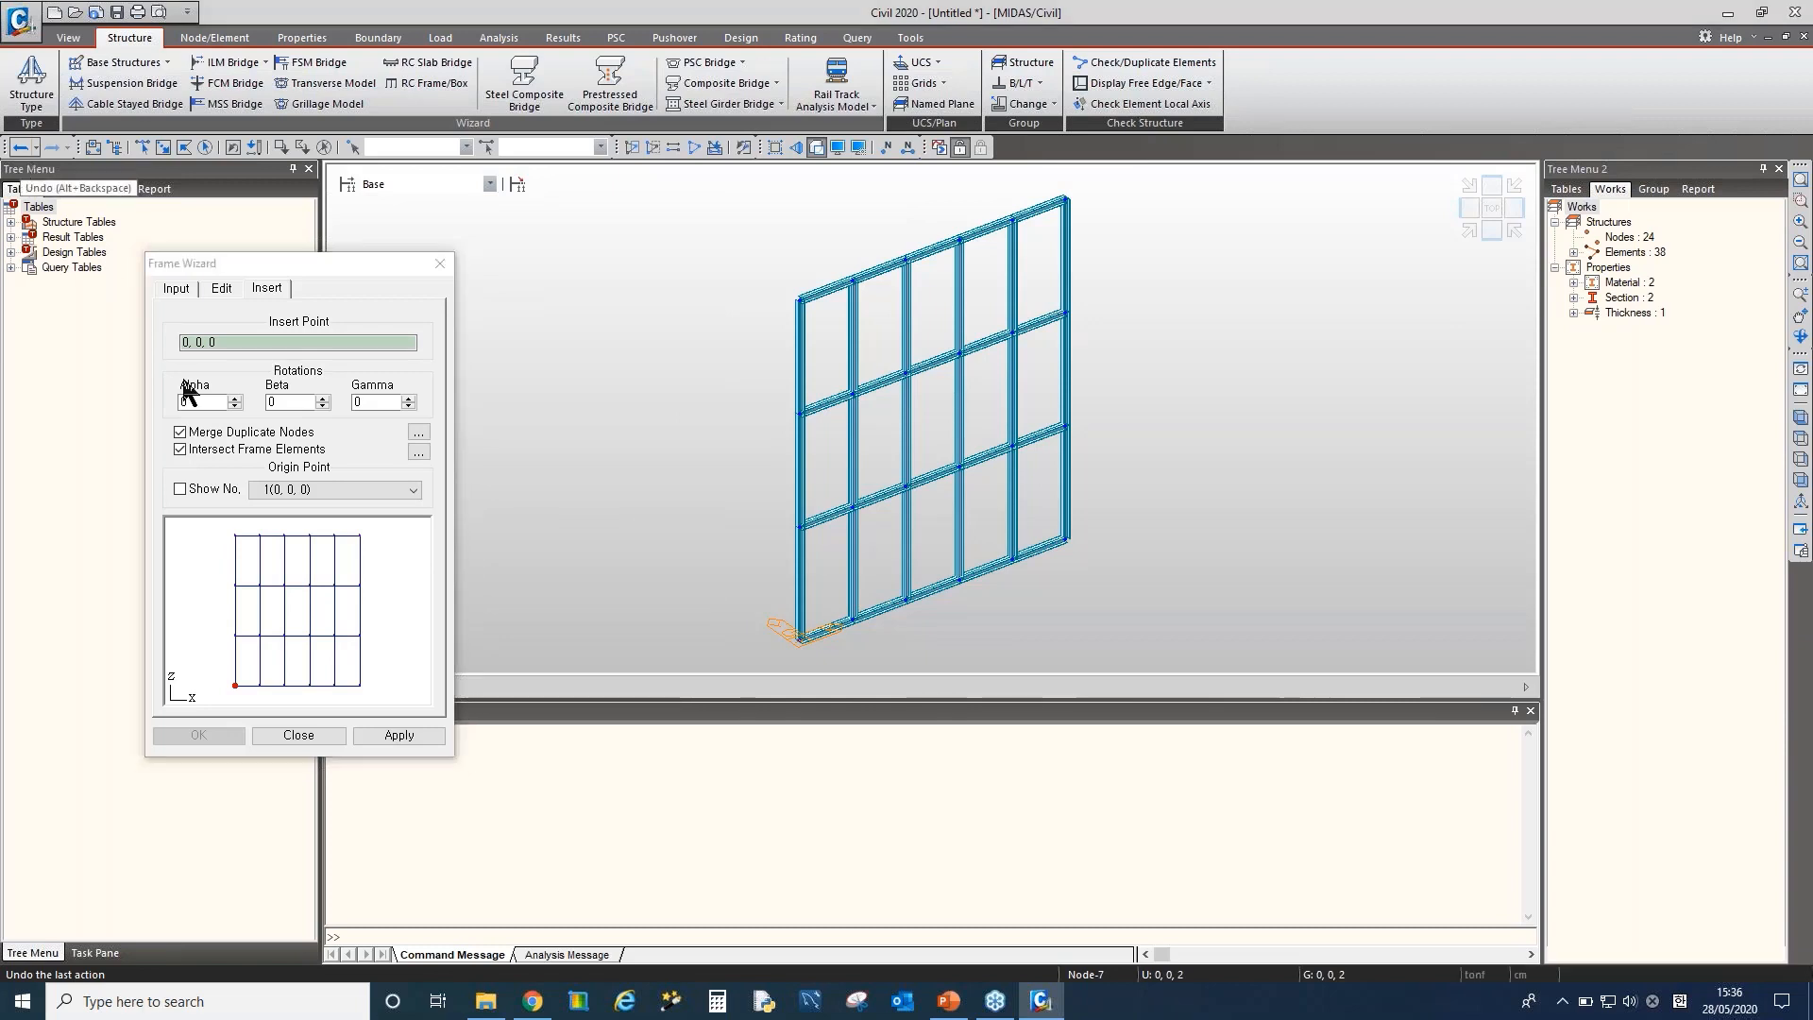
Insert the frame with a Beta rotation of 90 and undo it
{"action": "left_click", "coordinate": [279, 402]}
{"action": "type", "text": "90"}
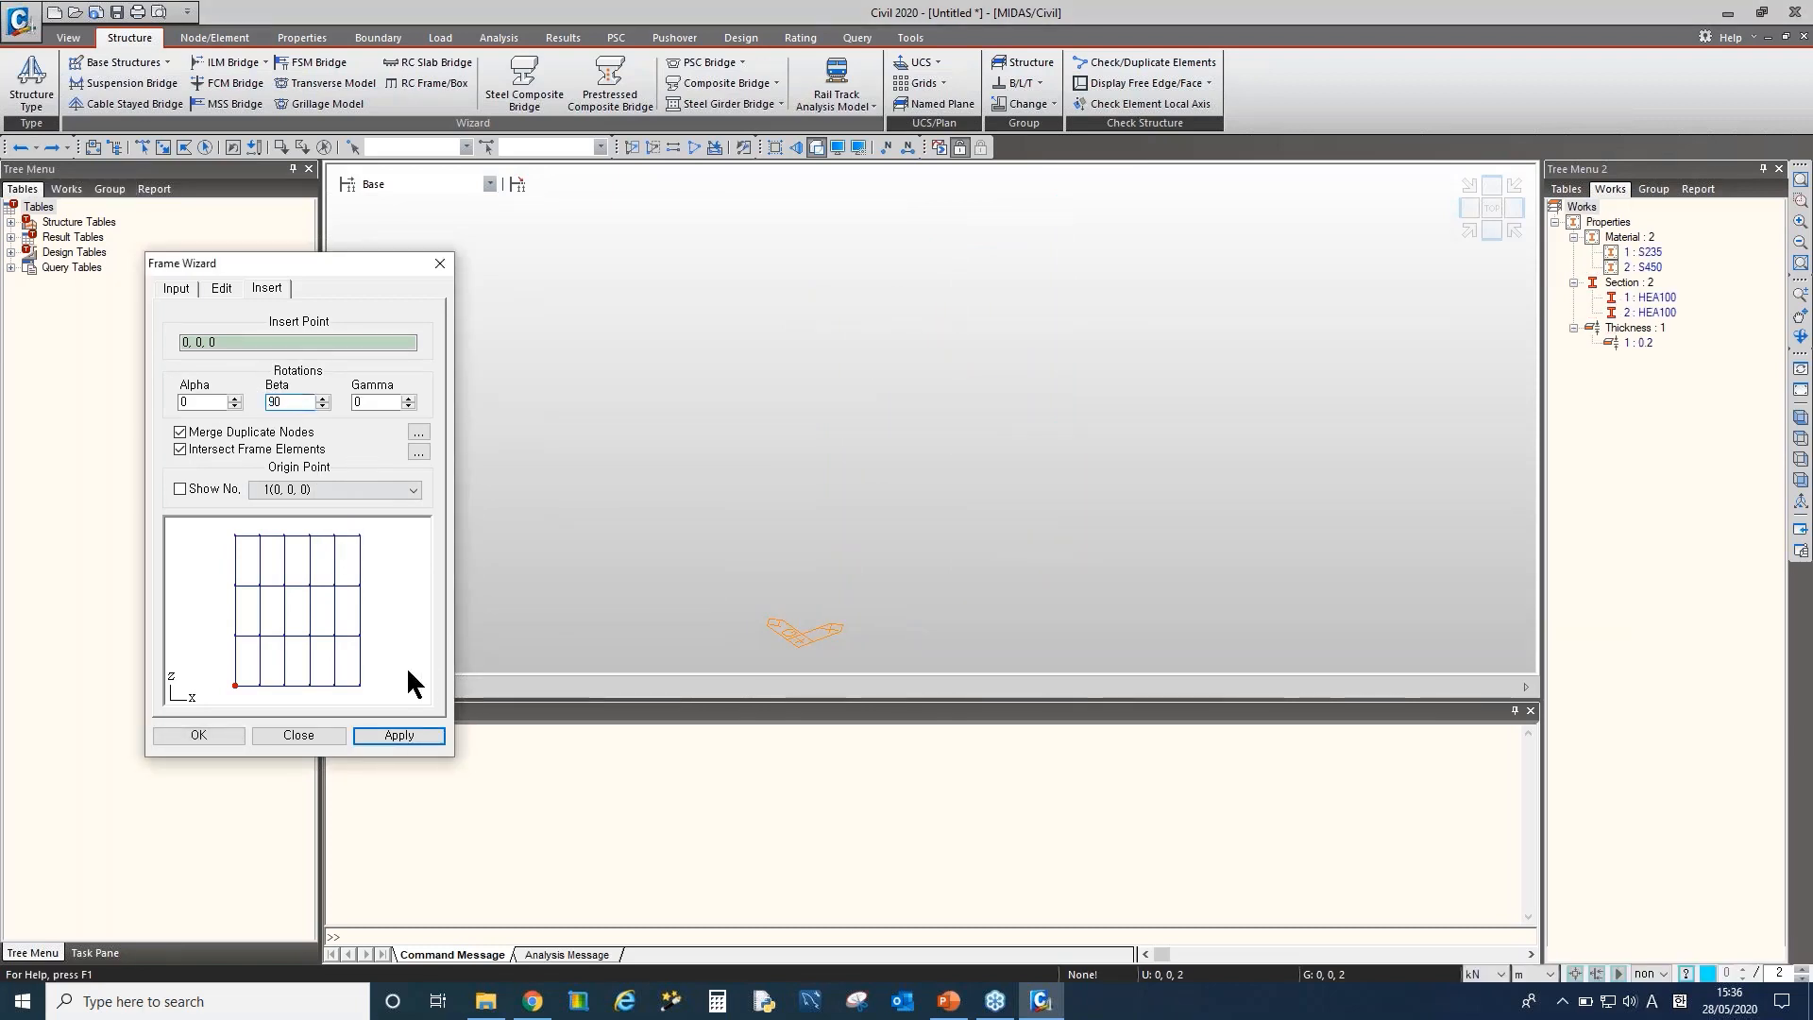
{"action": "left_click", "coordinate": [413, 736]}
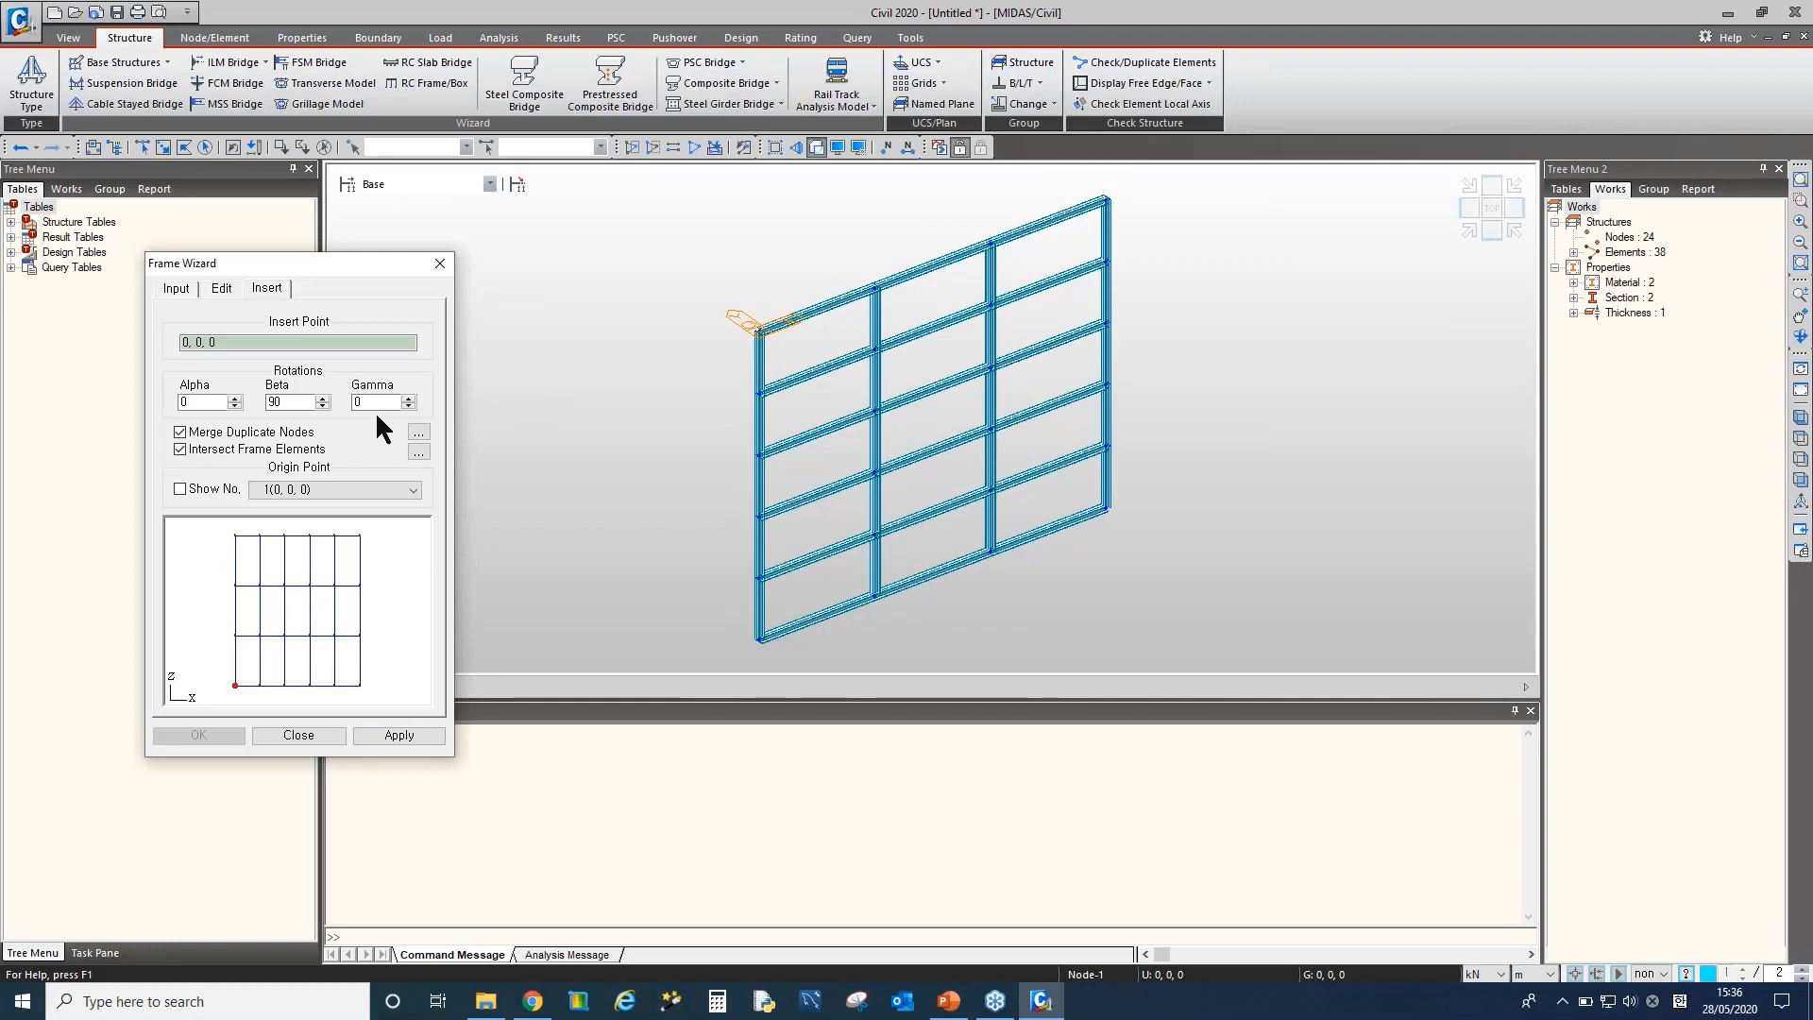
{"action": "double_click", "coordinate": [301, 404]}
{"action": "left_click", "coordinate": [20, 148]}
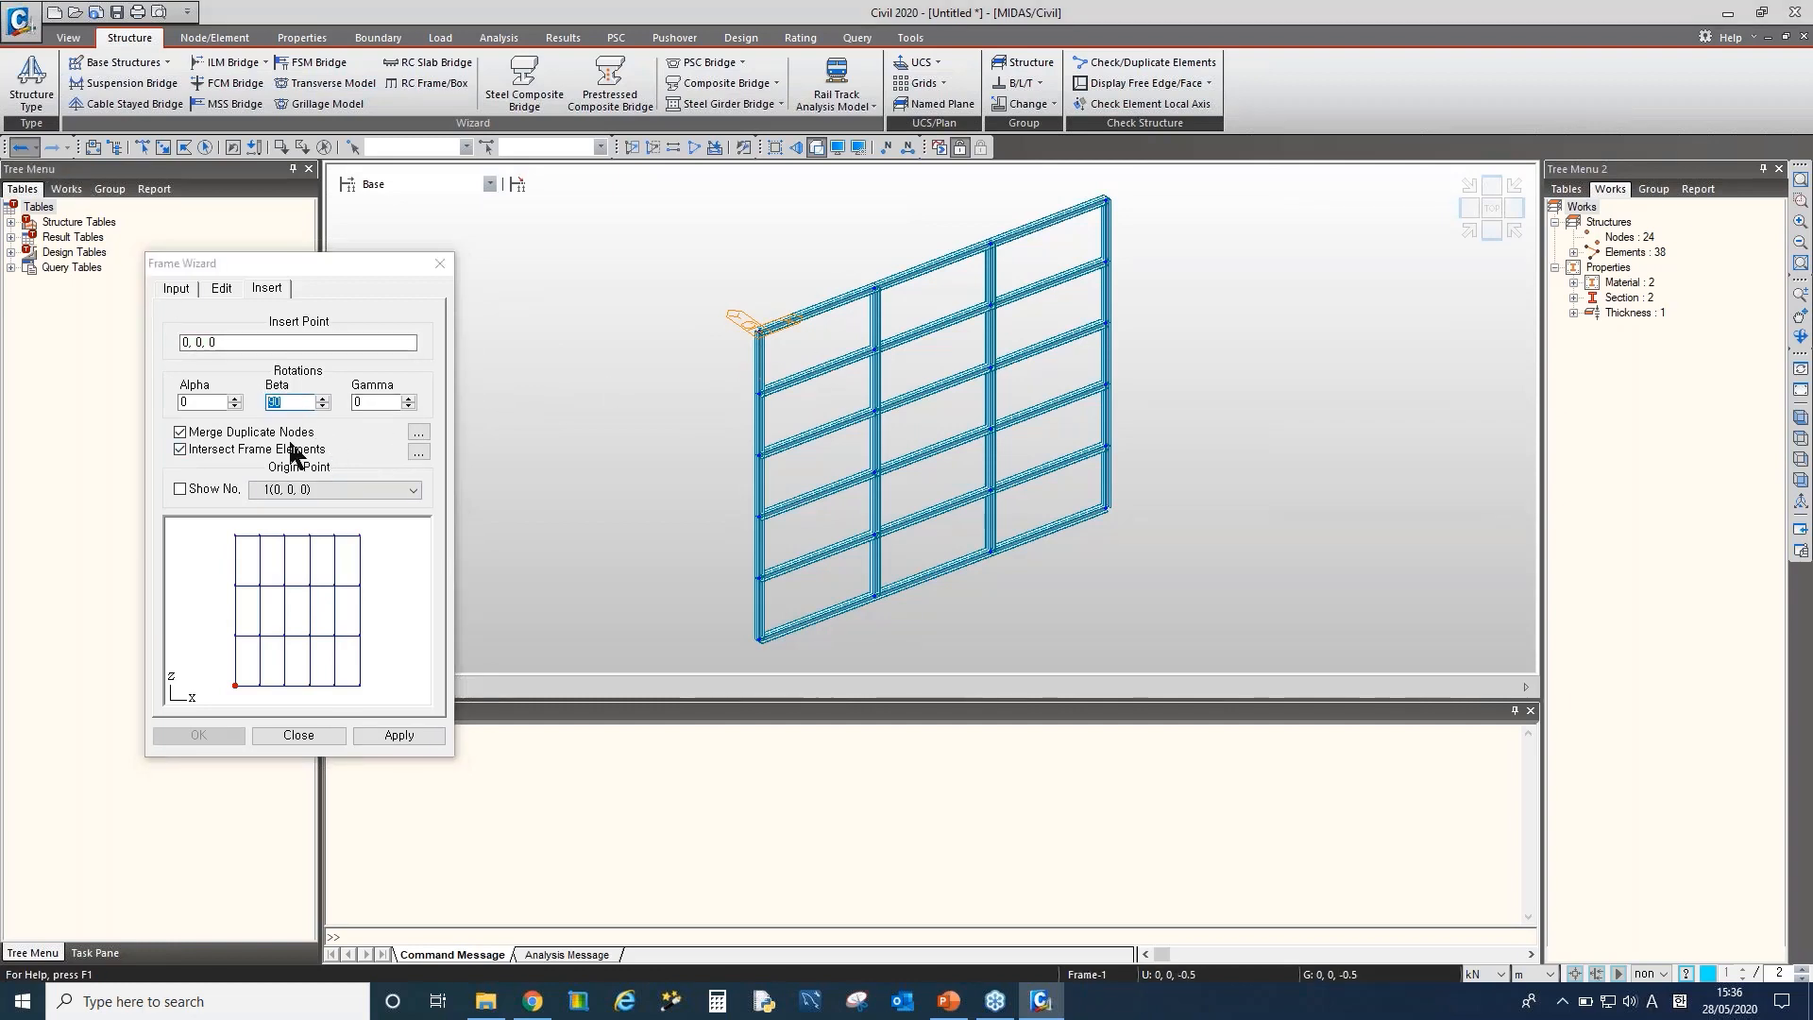
Reset the Beta rotation to 0, insert the frame with an Alpha rotation of 90, and undo it
{"action": "left_click_drag", "start_coordinate": [289, 401], "coordinate": [236, 395]}
{"action": "type", "text": "0"}
{"action": "key", "text": "shift+Tab"}
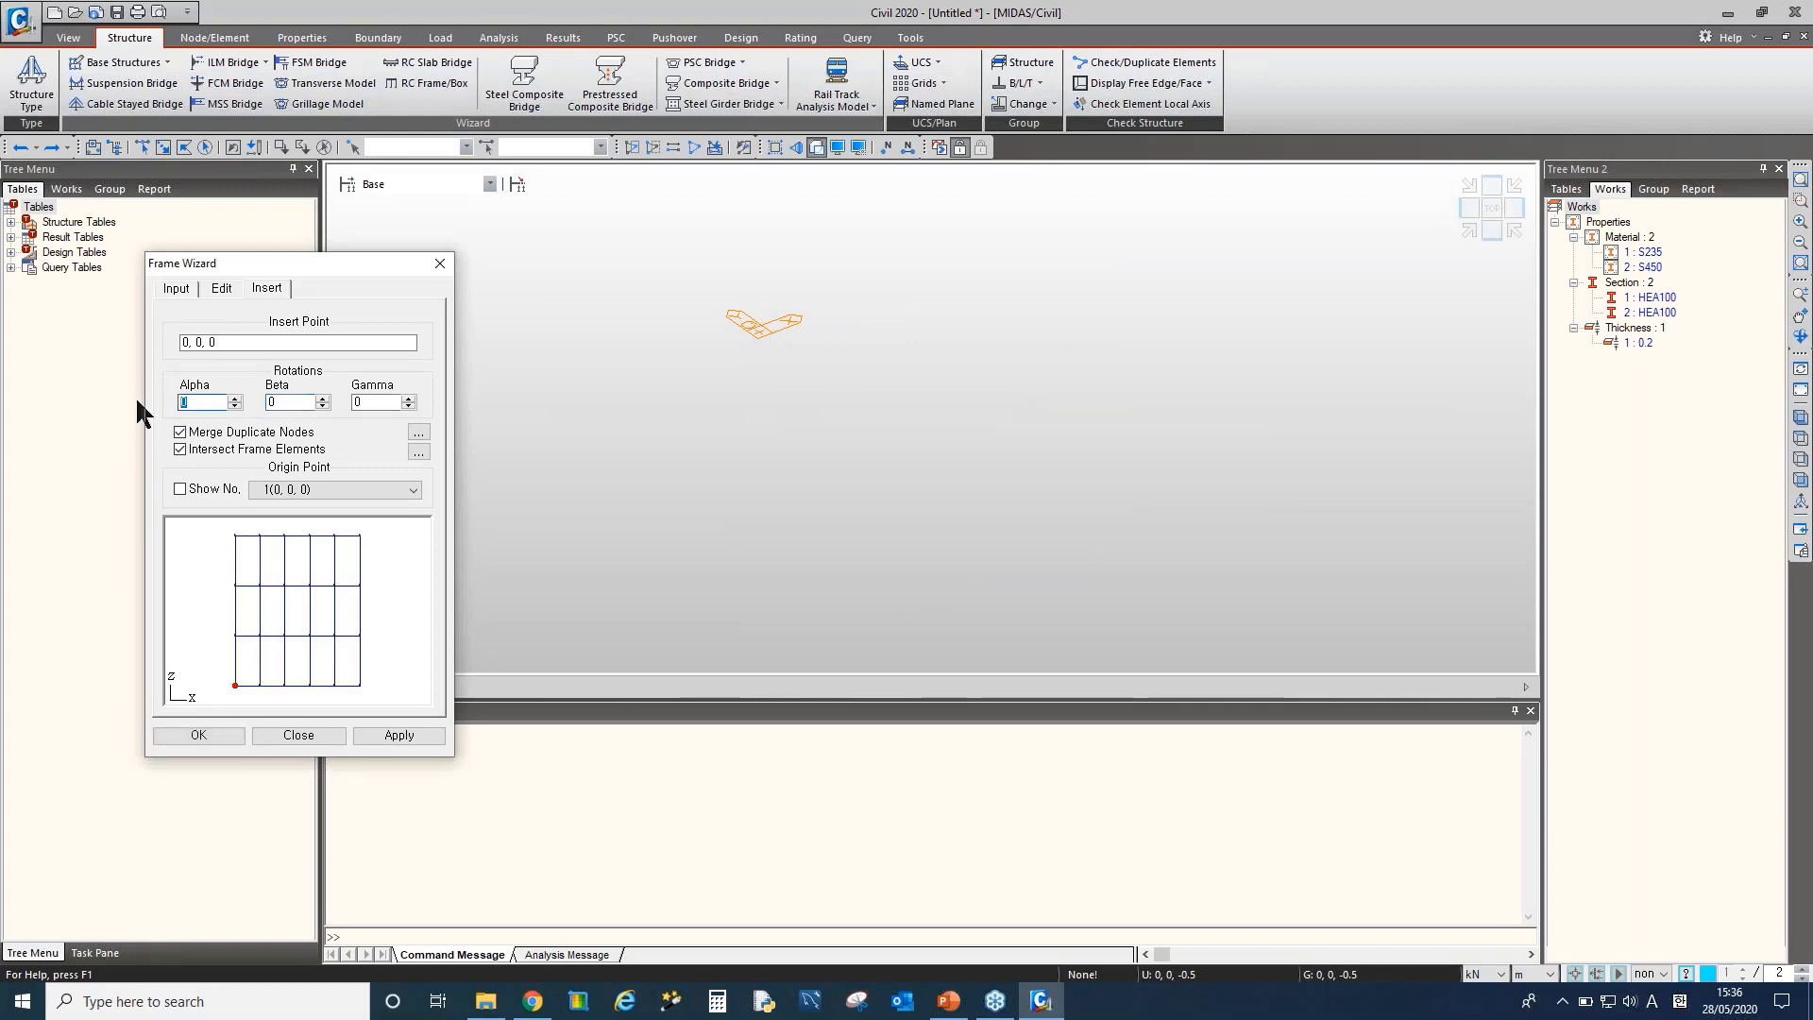
{"action": "left_click", "coordinate": [396, 733]}
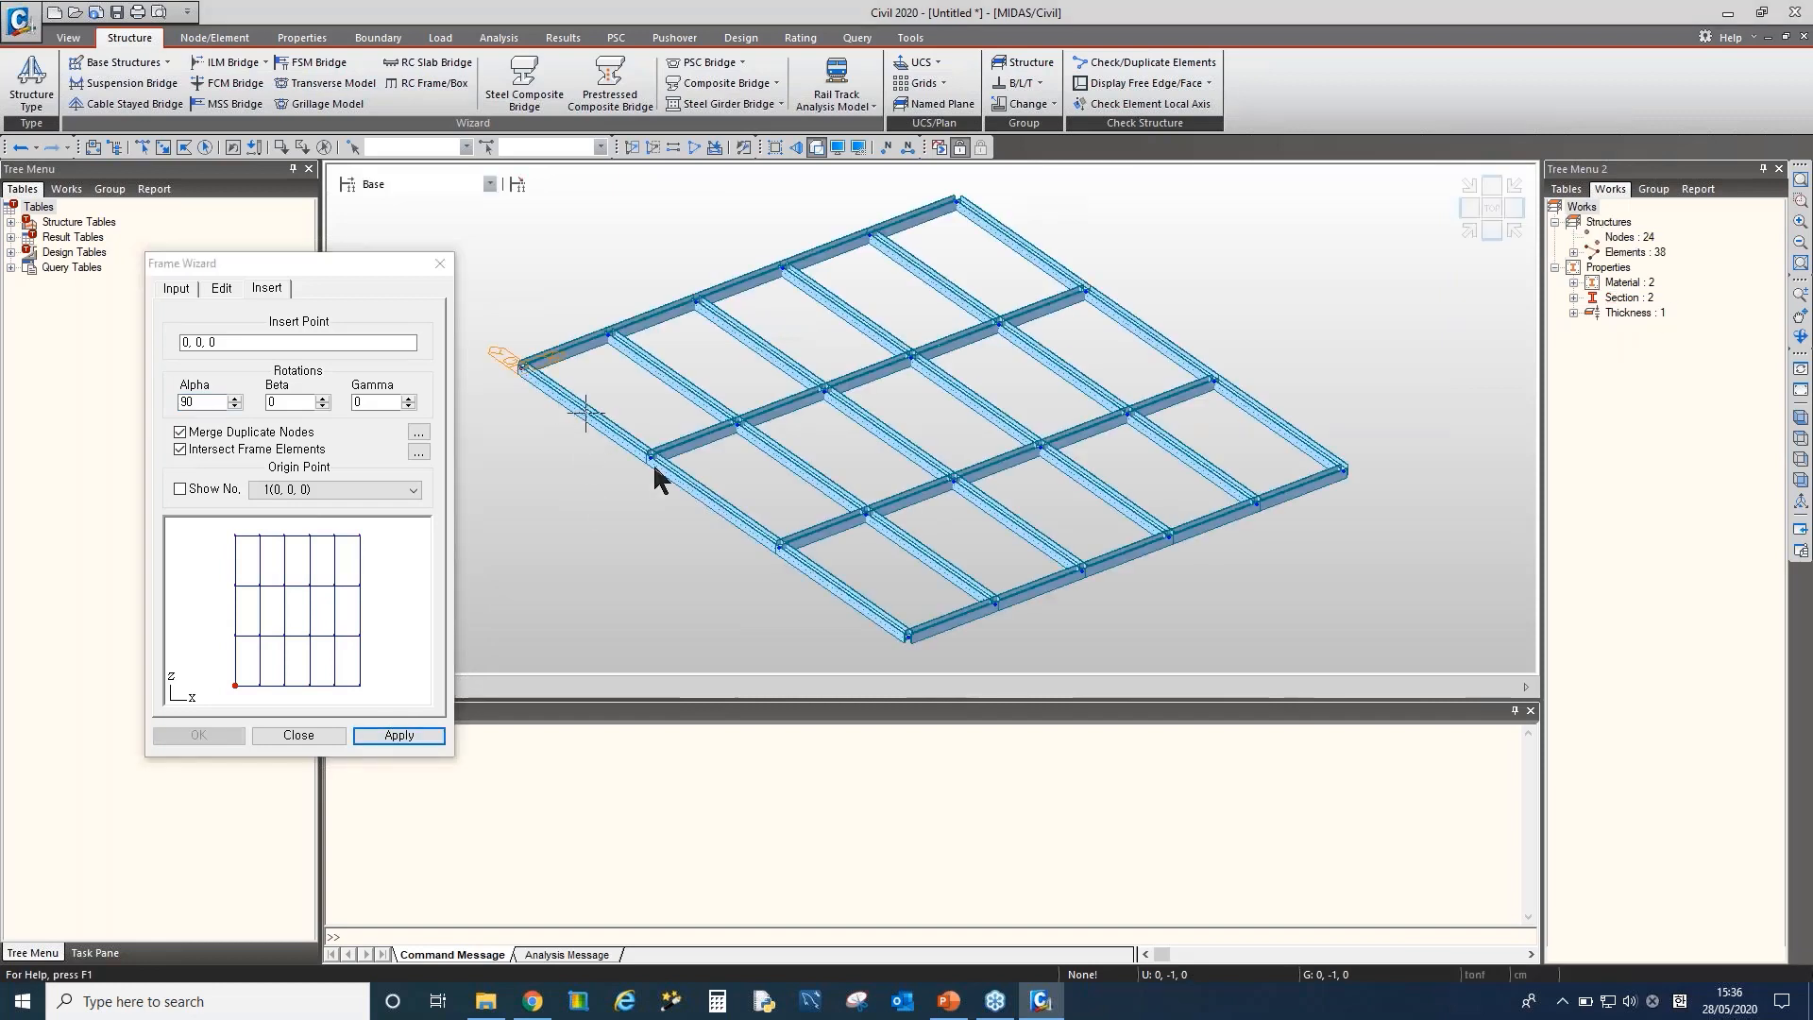
{"action": "middle_click_drag", "start_coordinate": [654, 462], "coordinate": [681, 481]}
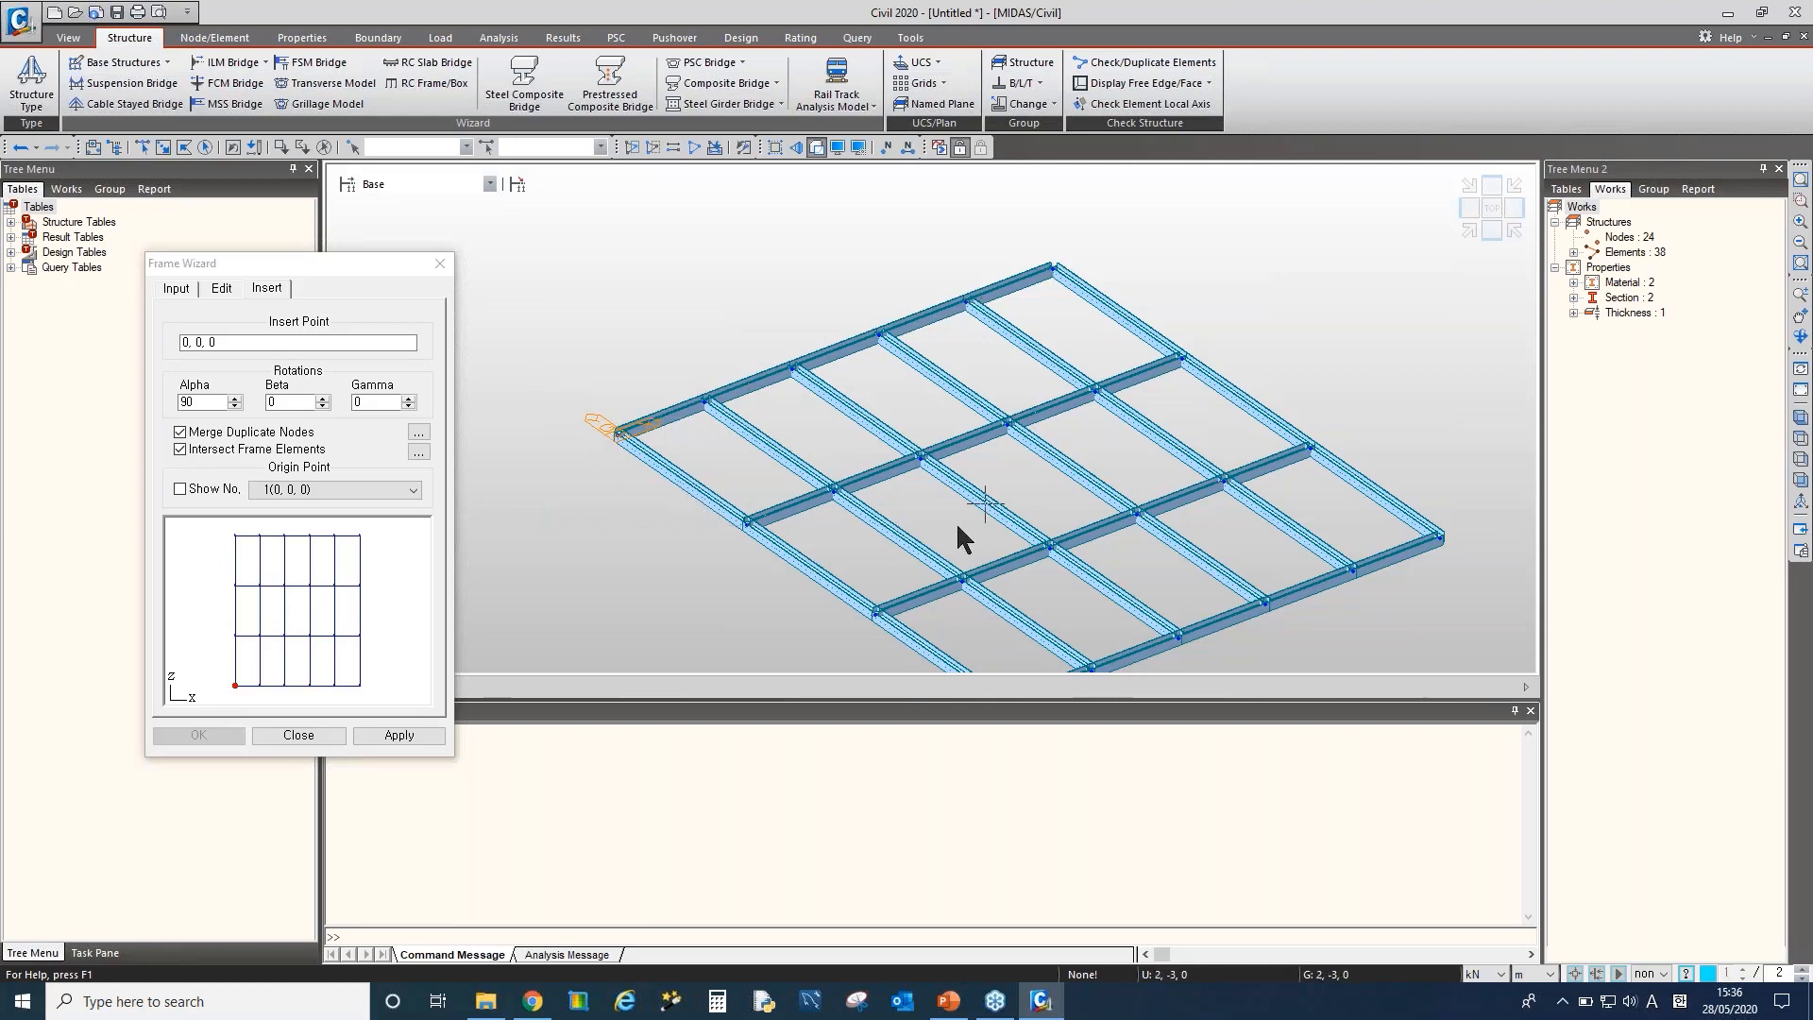
{"action": "left_click", "coordinate": [20, 148]}
Insert the frame at point 0, 0, 0 with an Alpha rotation of -90 and close the Frame Wizard
{"action": "left_click", "coordinate": [182, 403]}
{"action": "type", "text": "9"}
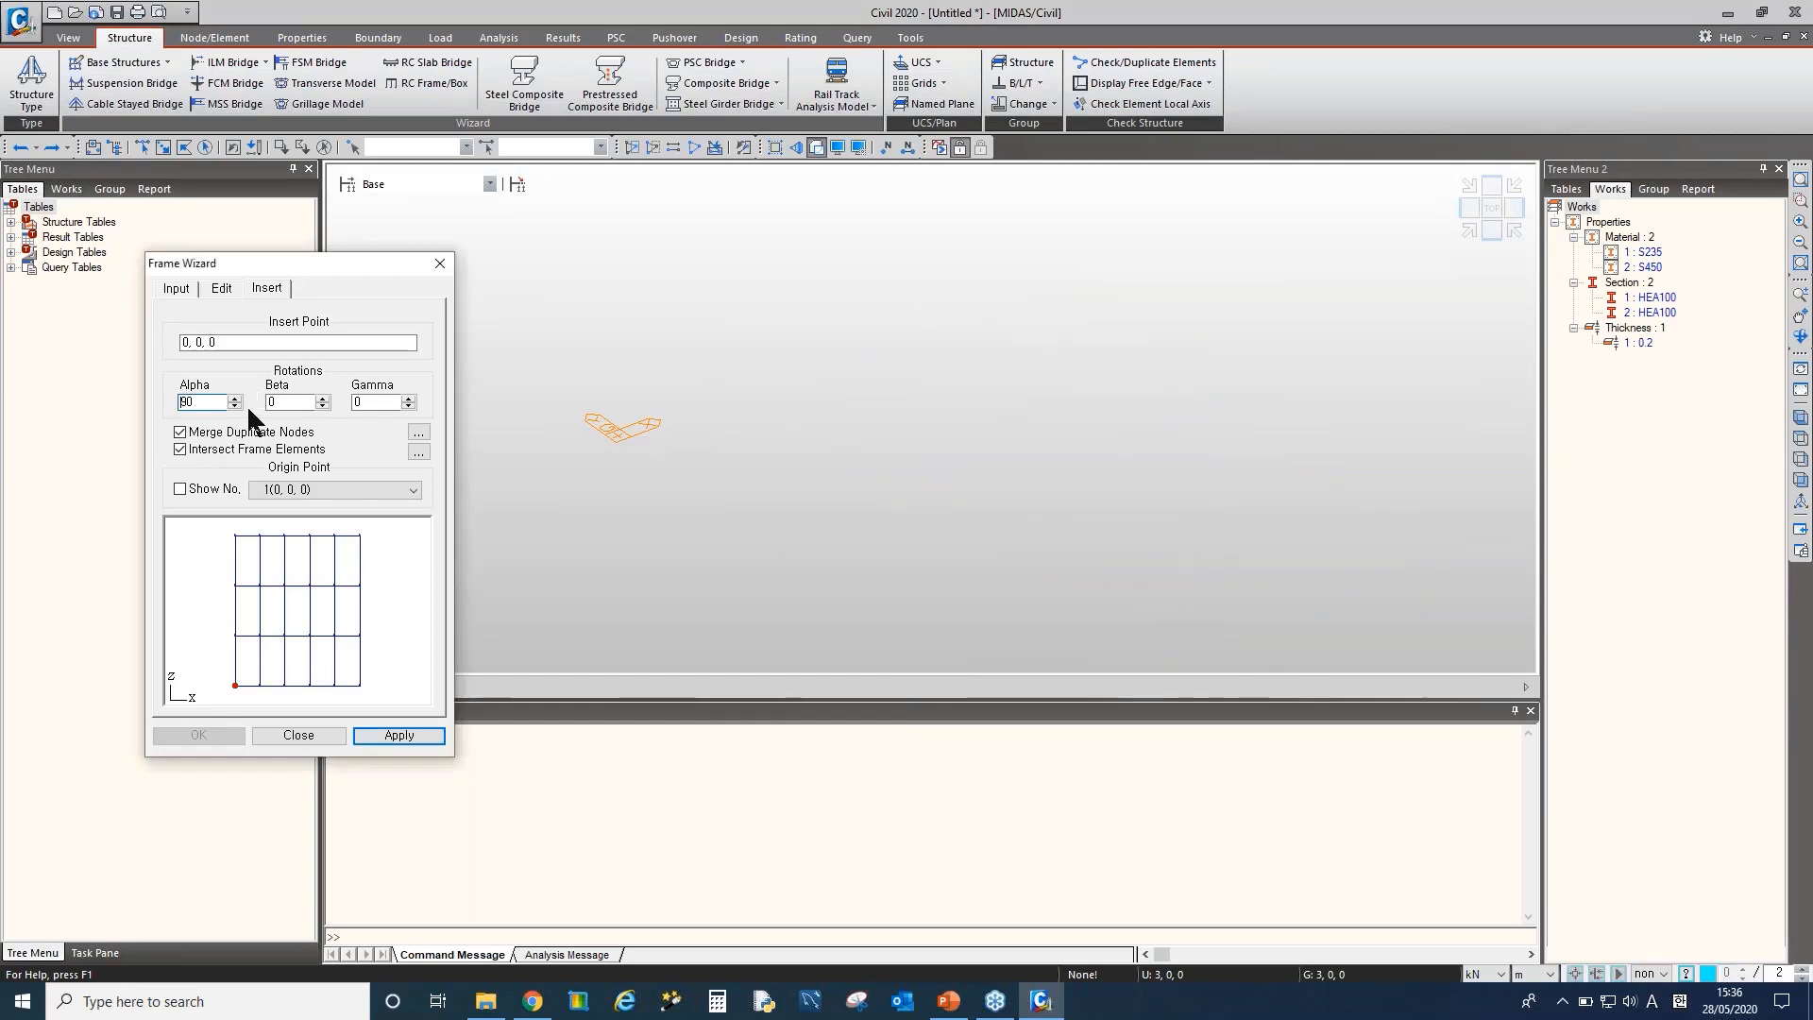
{"action": "key", "text": "Home"}
{"action": "type", "text": "-"}
{"action": "left_click", "coordinate": [397, 736]}
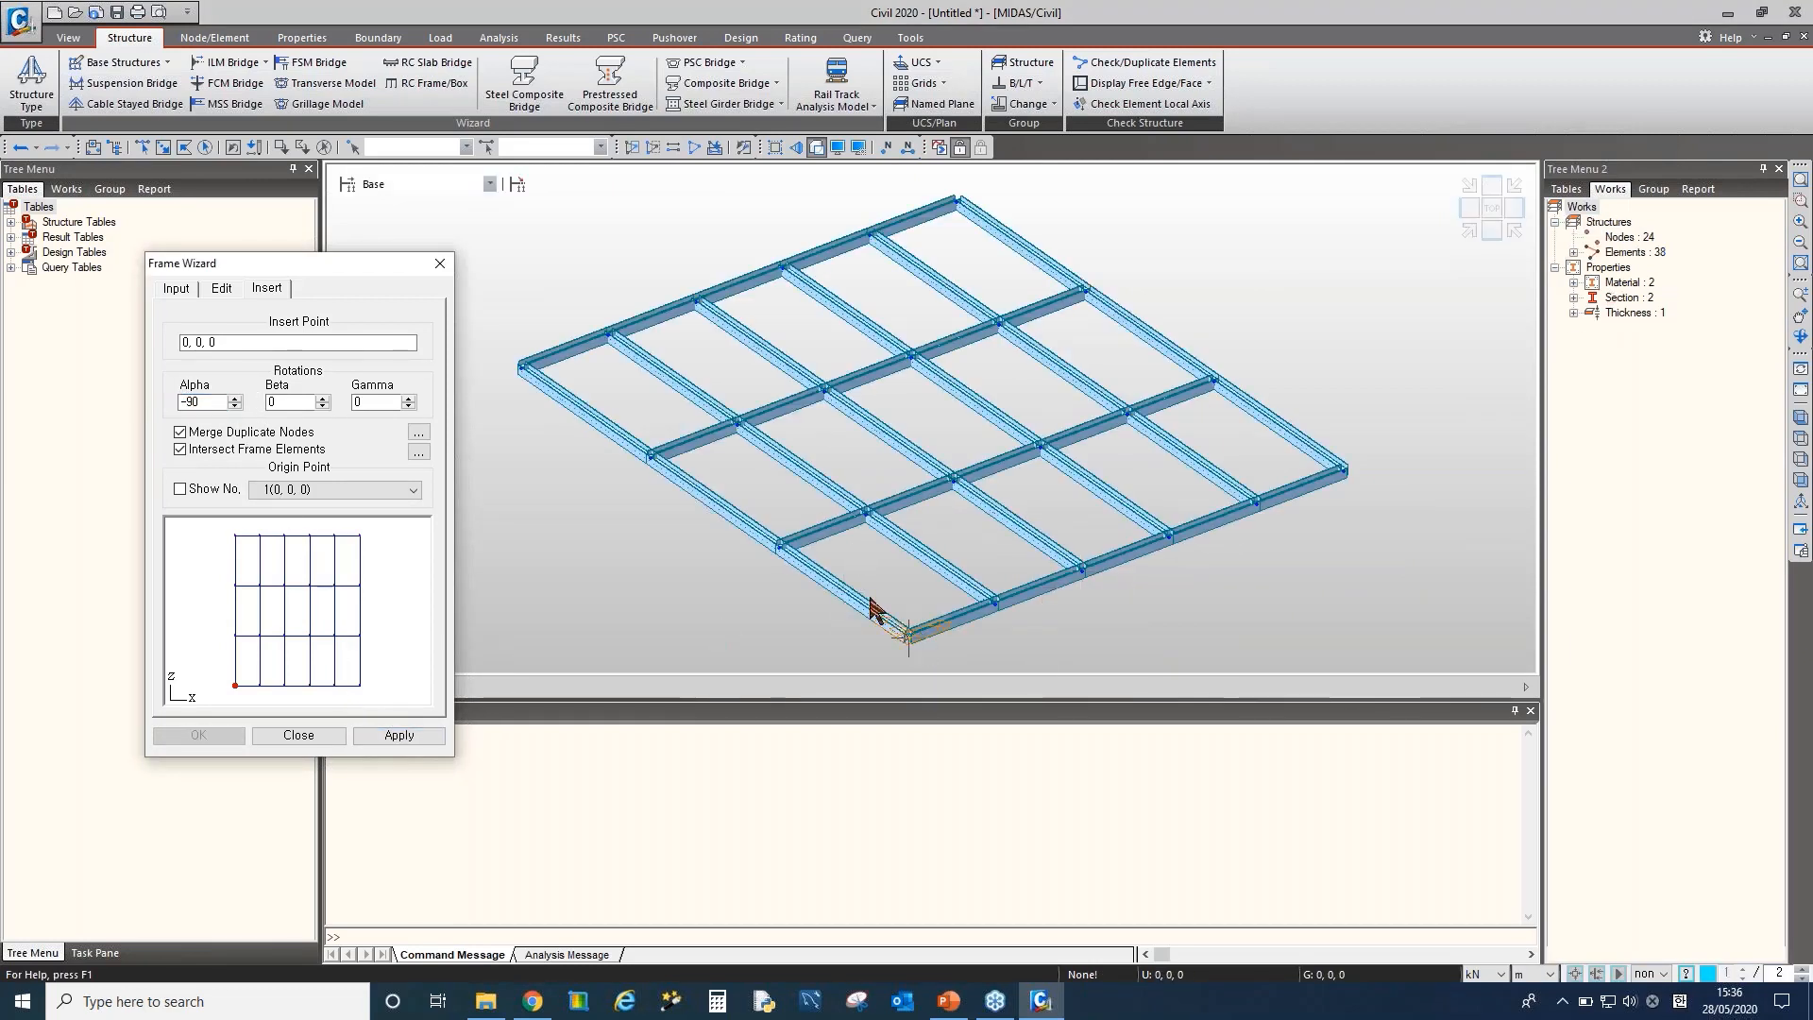
{"action": "middle_click_drag", "start_coordinate": [639, 495], "coordinate": [755, 522]}
{"action": "scroll", "coordinate": [756, 521], "scroll_direction": "up", "scroll_amount": 1}
{"action": "scroll", "coordinate": [909, 500], "scroll_direction": "up", "scroll_amount": 4}
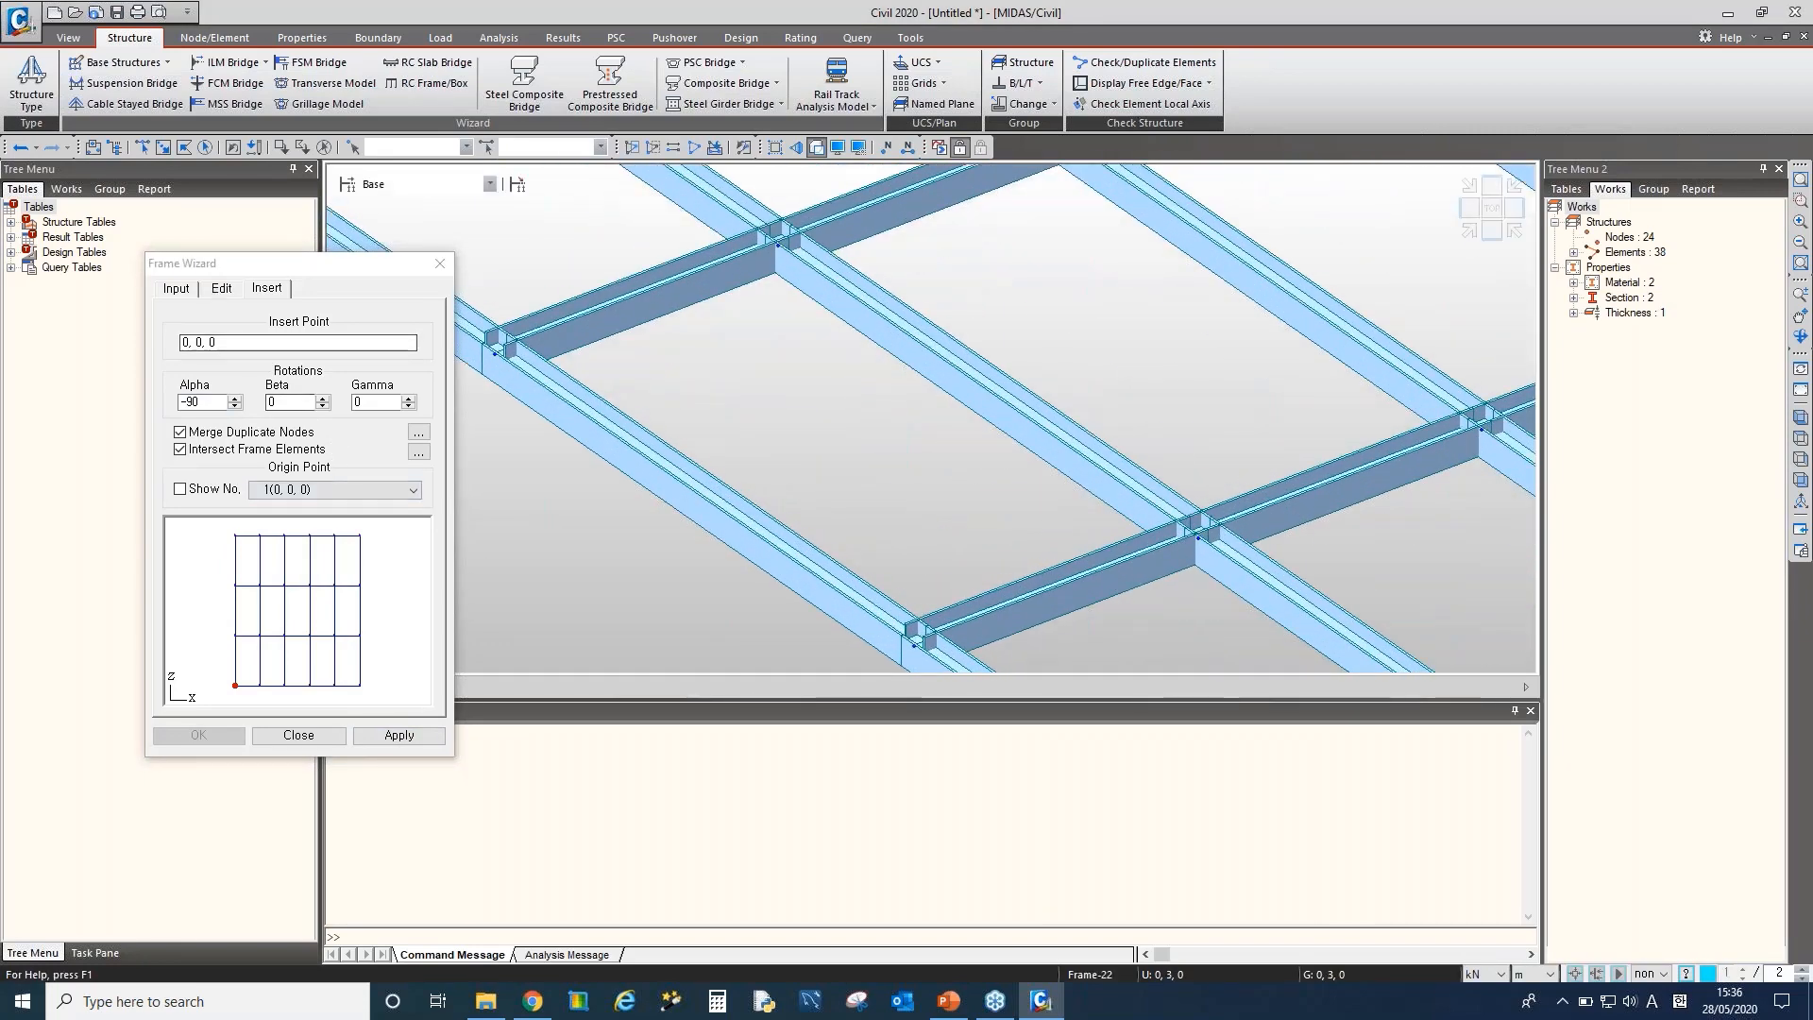
{"action": "left_click", "coordinate": [221, 288]}
{"action": "left_click", "coordinate": [437, 264]}
Examine the orientation of the beam sections up close where the frame members cross
{"action": "middle_click_drag", "start_coordinate": [693, 494], "coordinate": [396, 473]}
{"action": "scroll", "coordinate": [753, 465], "scroll_direction": "down", "scroll_amount": 1}
{"action": "scroll", "coordinate": [753, 463], "scroll_direction": "down", "scroll_amount": 2}
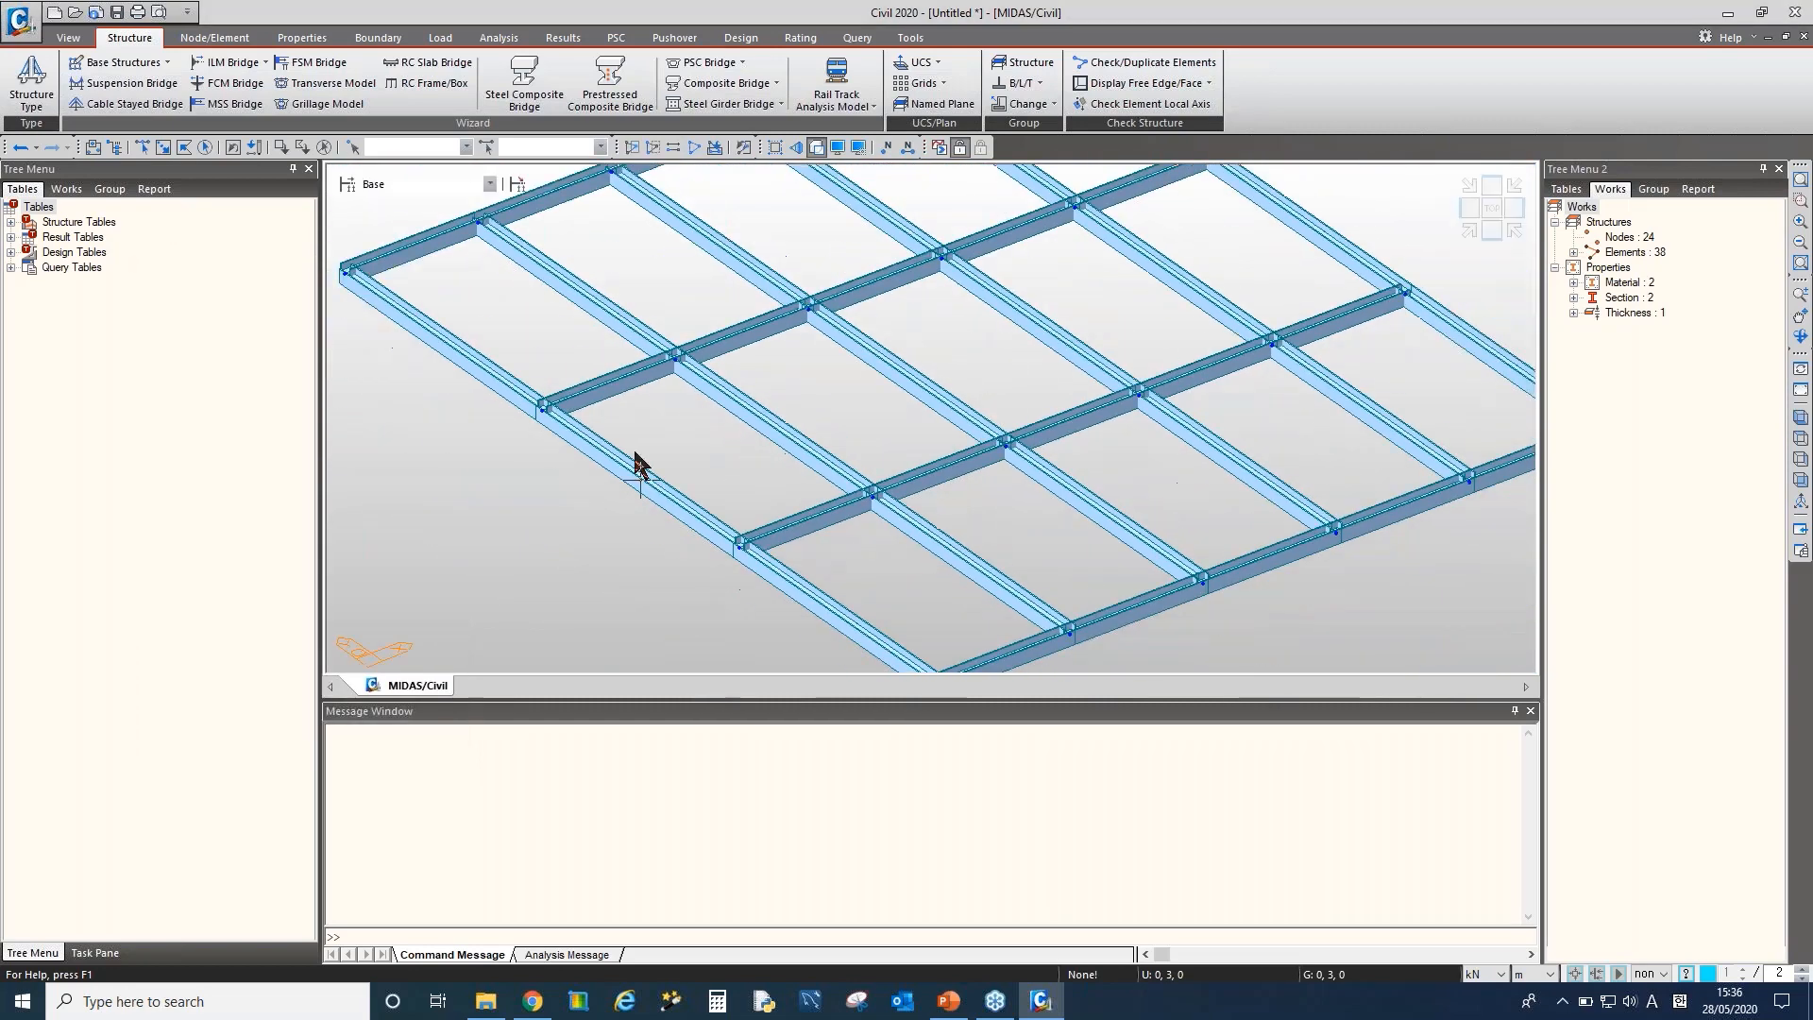
{"action": "scroll", "coordinate": [620, 457], "scroll_direction": "up", "scroll_amount": 5}
{"action": "middle_click_drag", "start_coordinate": [937, 423], "coordinate": [928, 567]}
{"action": "scroll", "coordinate": [1083, 426], "scroll_direction": "down", "scroll_amount": 3}
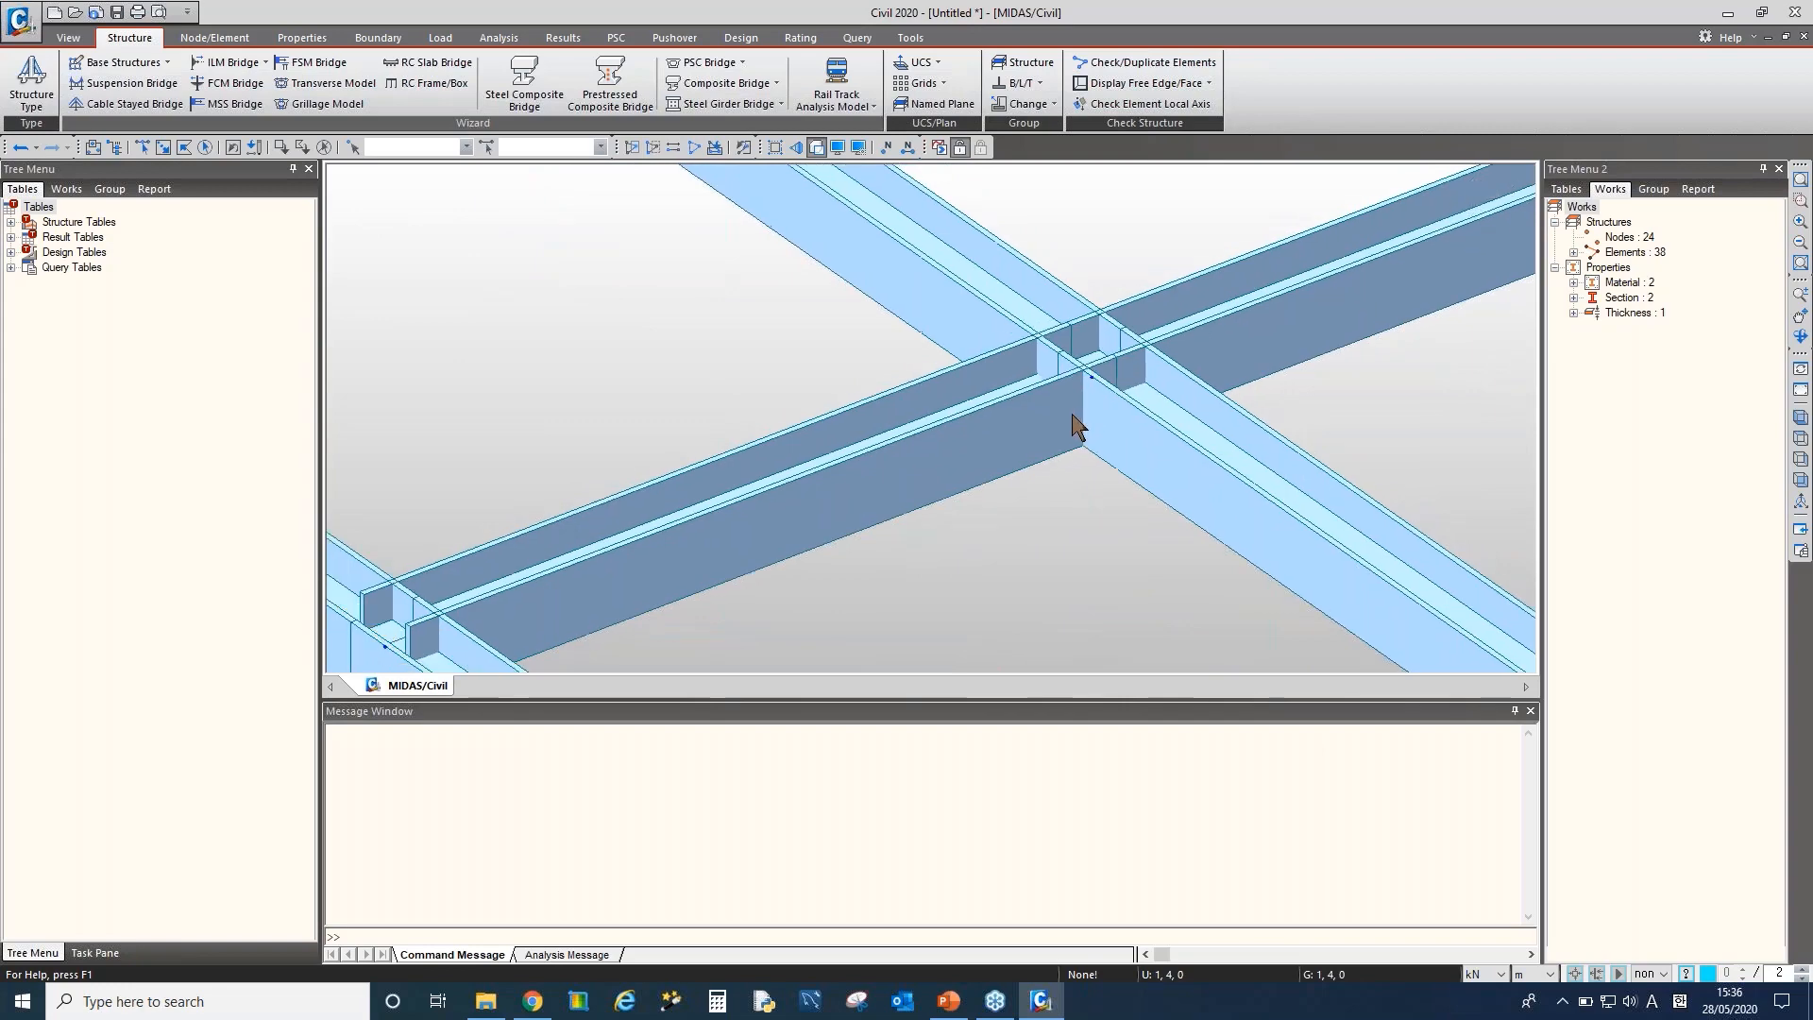
{"action": "middle_click_drag", "start_coordinate": [1092, 429], "coordinate": [845, 411]}
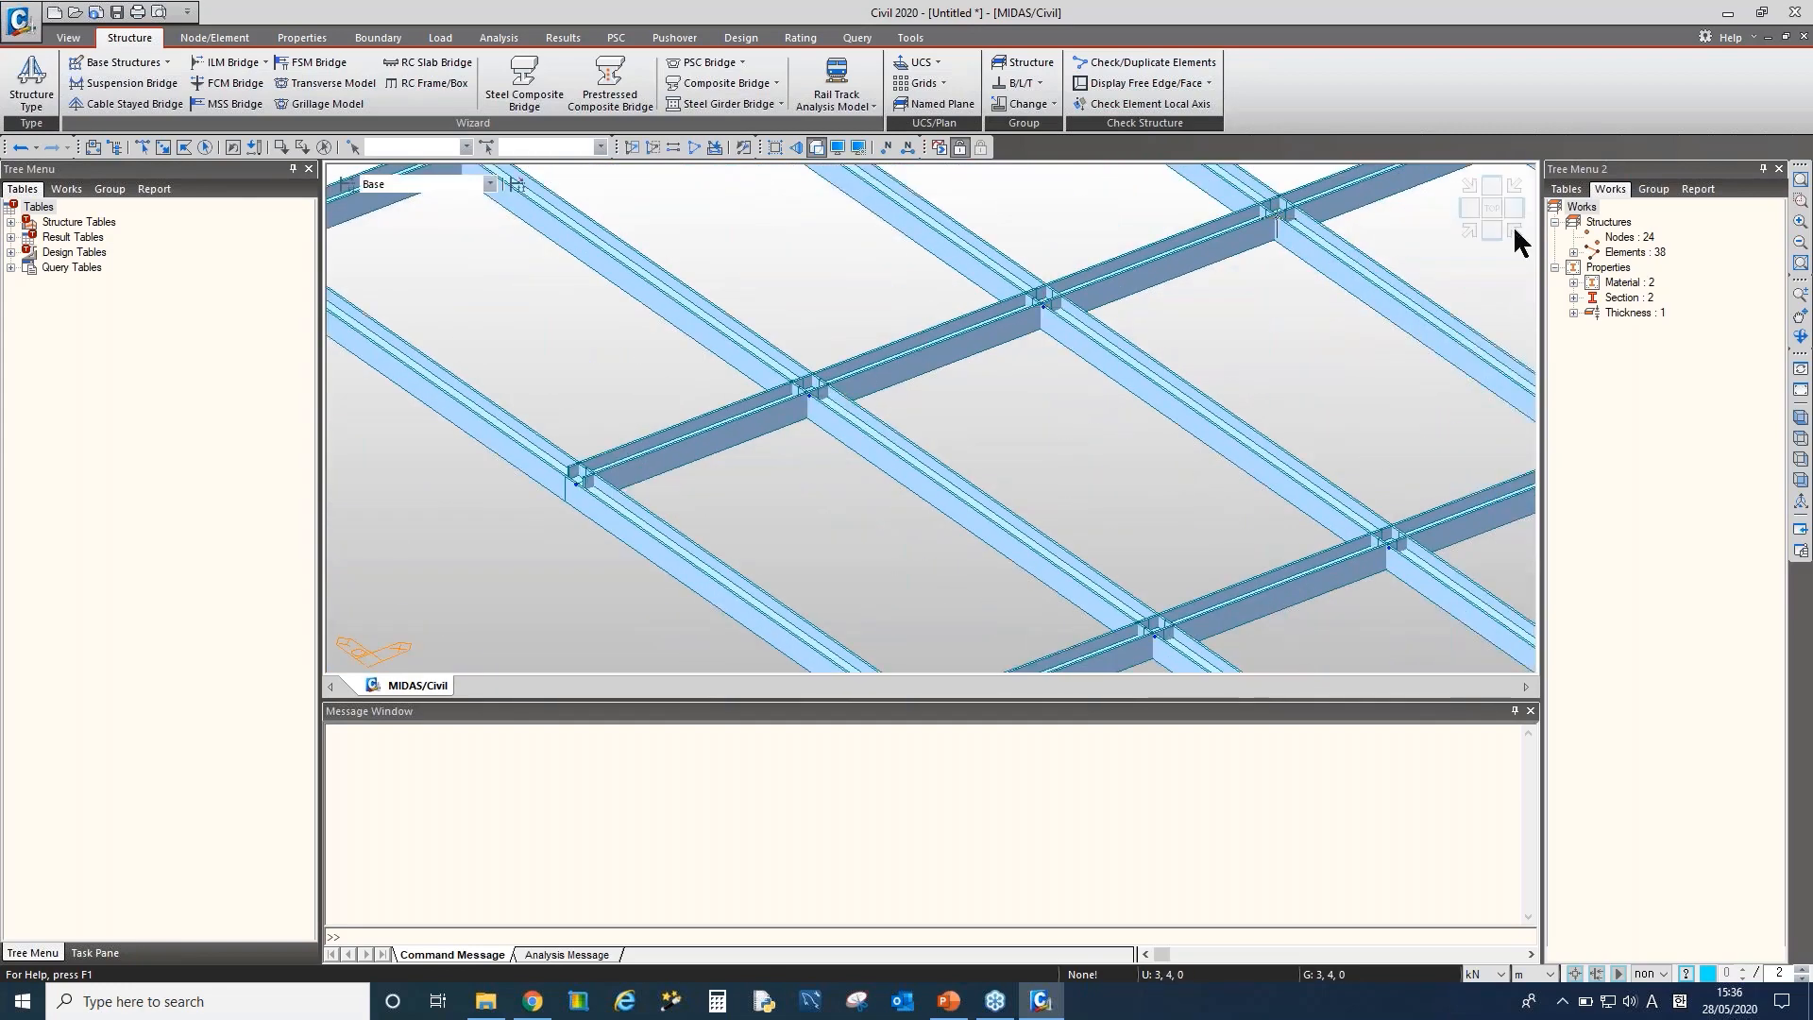
Open the Elements table and set the Beta angle of element 1 to 0
{"action": "double_click", "coordinate": [1616, 253]}
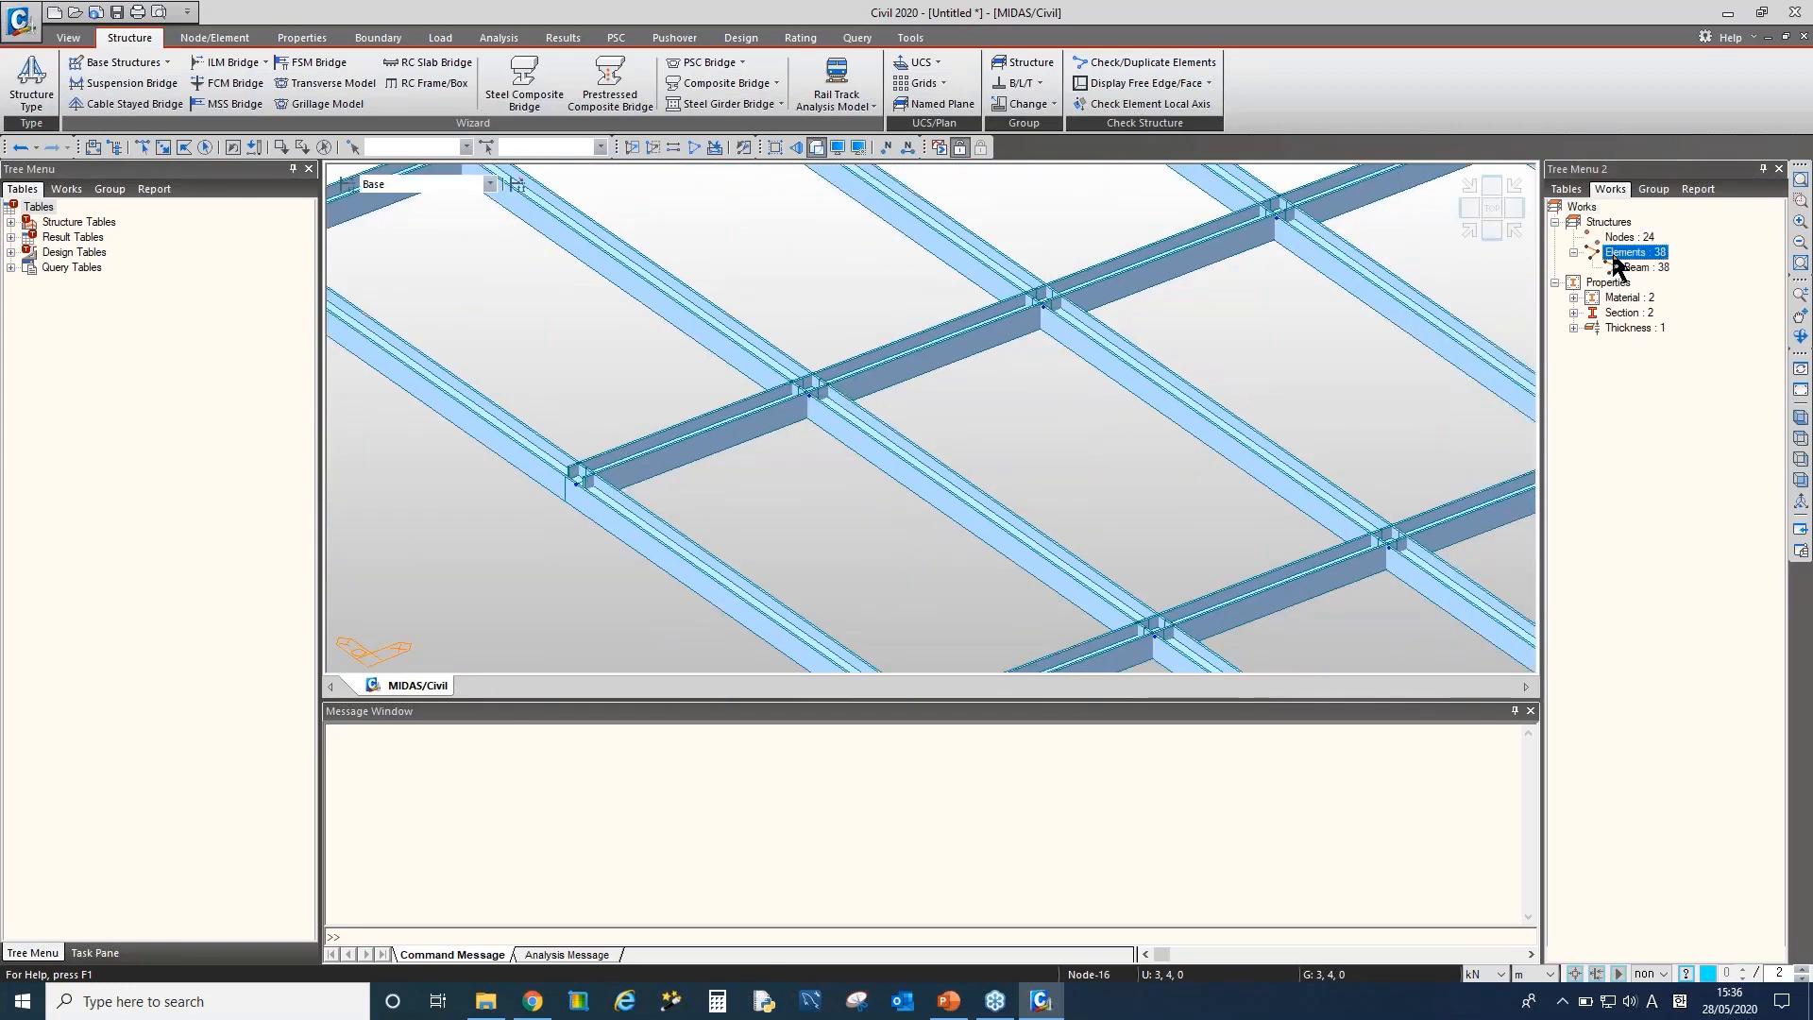
{"action": "right_click", "coordinate": [1631, 269]}
{"action": "left_click", "coordinate": [1636, 253]}
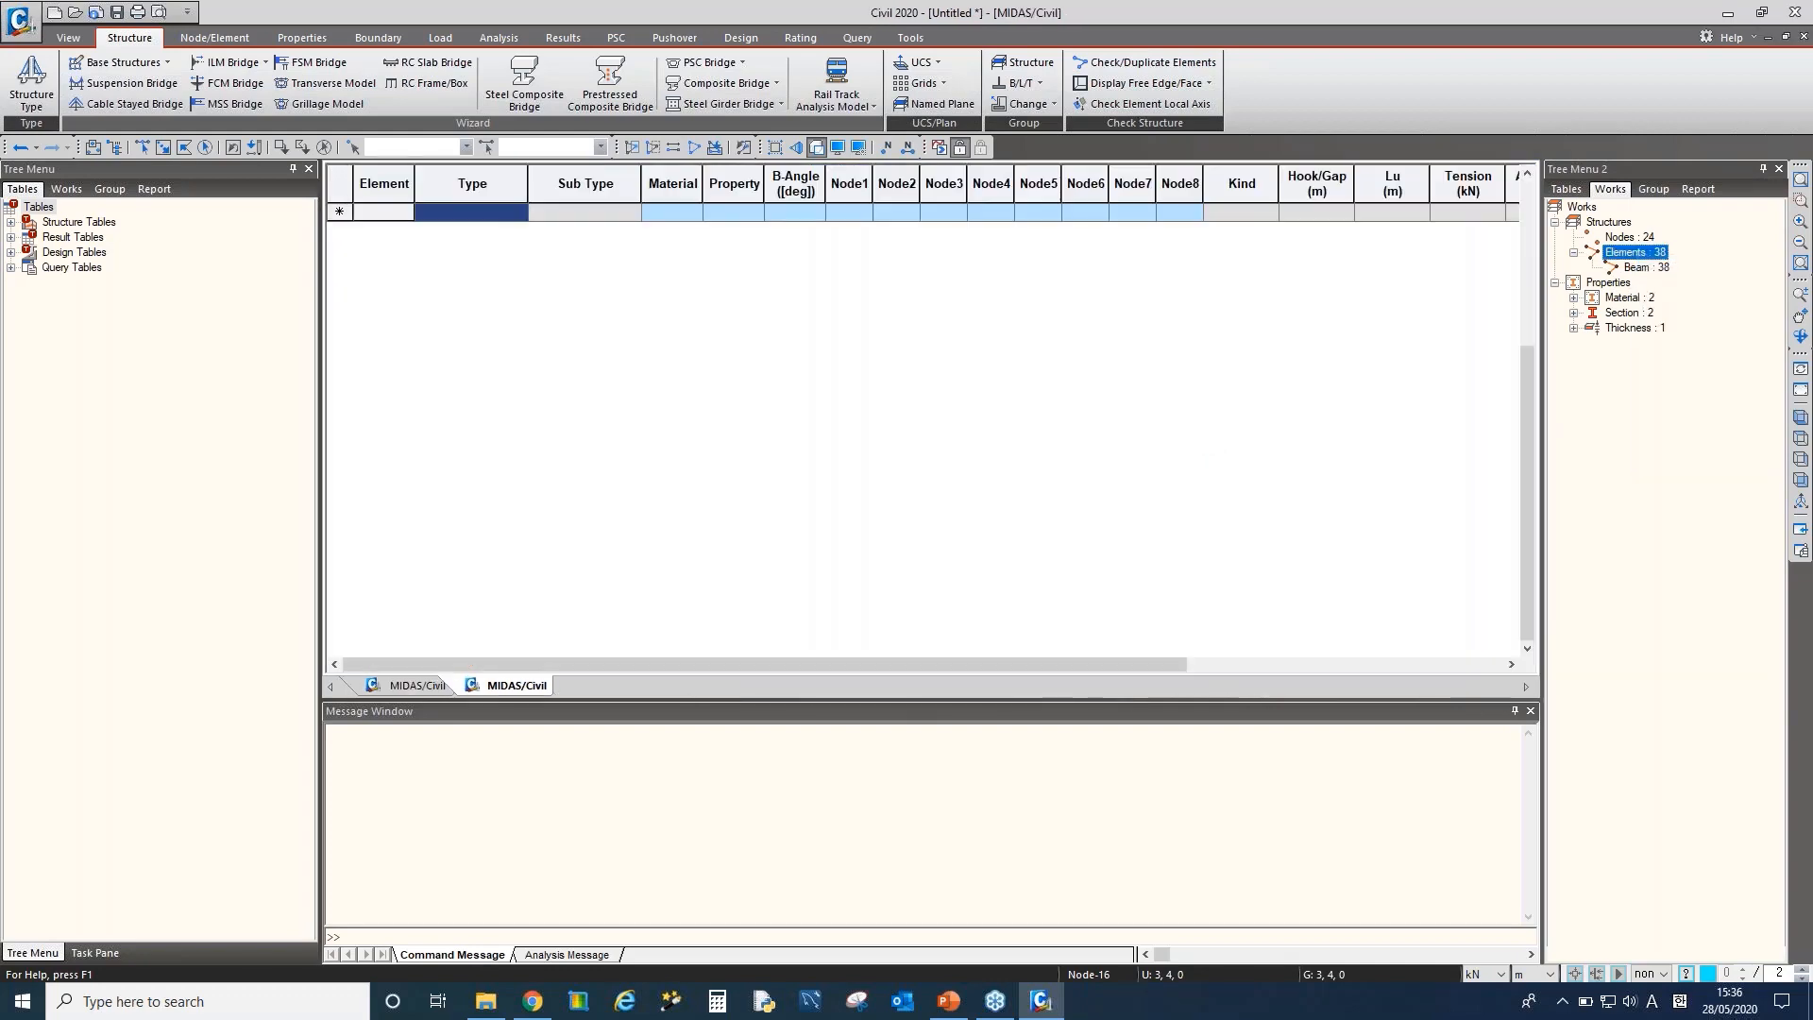
{"action": "left_click_drag", "start_coordinate": [796, 267], "coordinate": [843, 269]}
{"action": "left_click_drag", "start_coordinate": [1523, 409], "coordinate": [1611, 213]}
{"action": "left_click", "coordinate": [791, 216]}
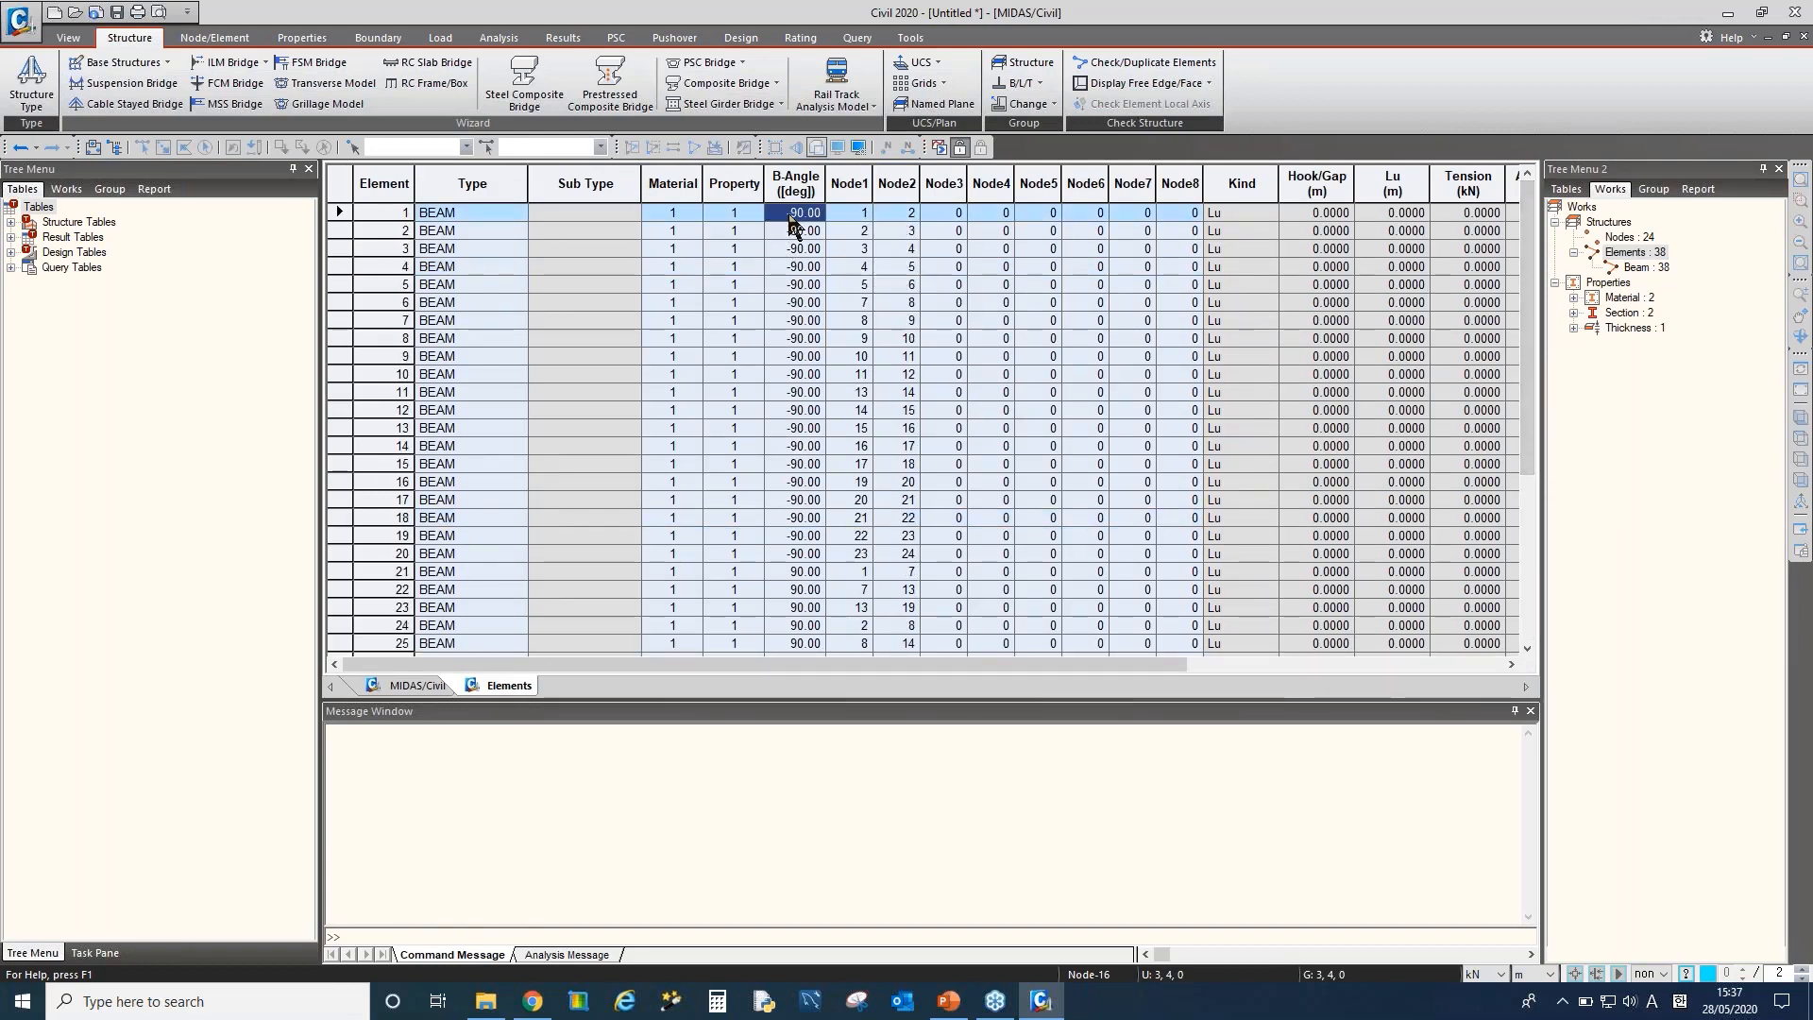
{"action": "type", "text": "0"}
{"action": "key", "text": "Return"}
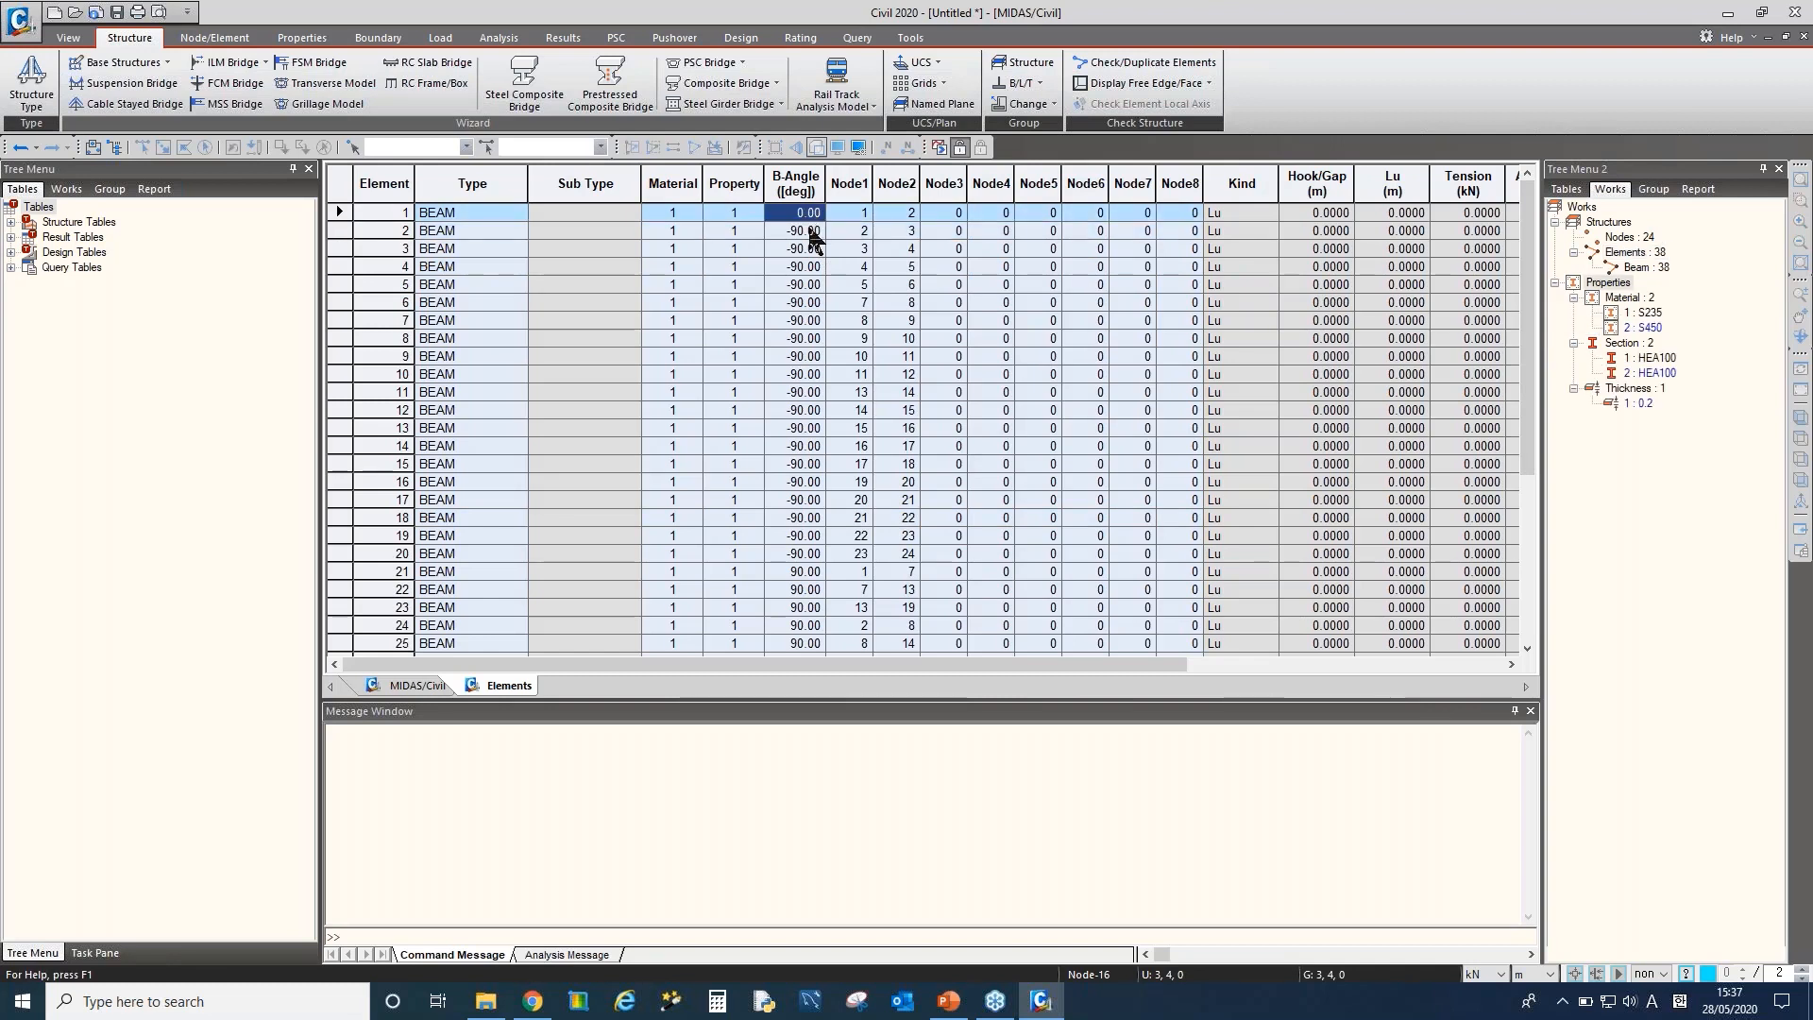
Apply the Beta angle of 0 to elements 2 through 38 and check the frame in the model view
{"action": "left_click_drag", "start_coordinate": [810, 232], "coordinate": [805, 620]}
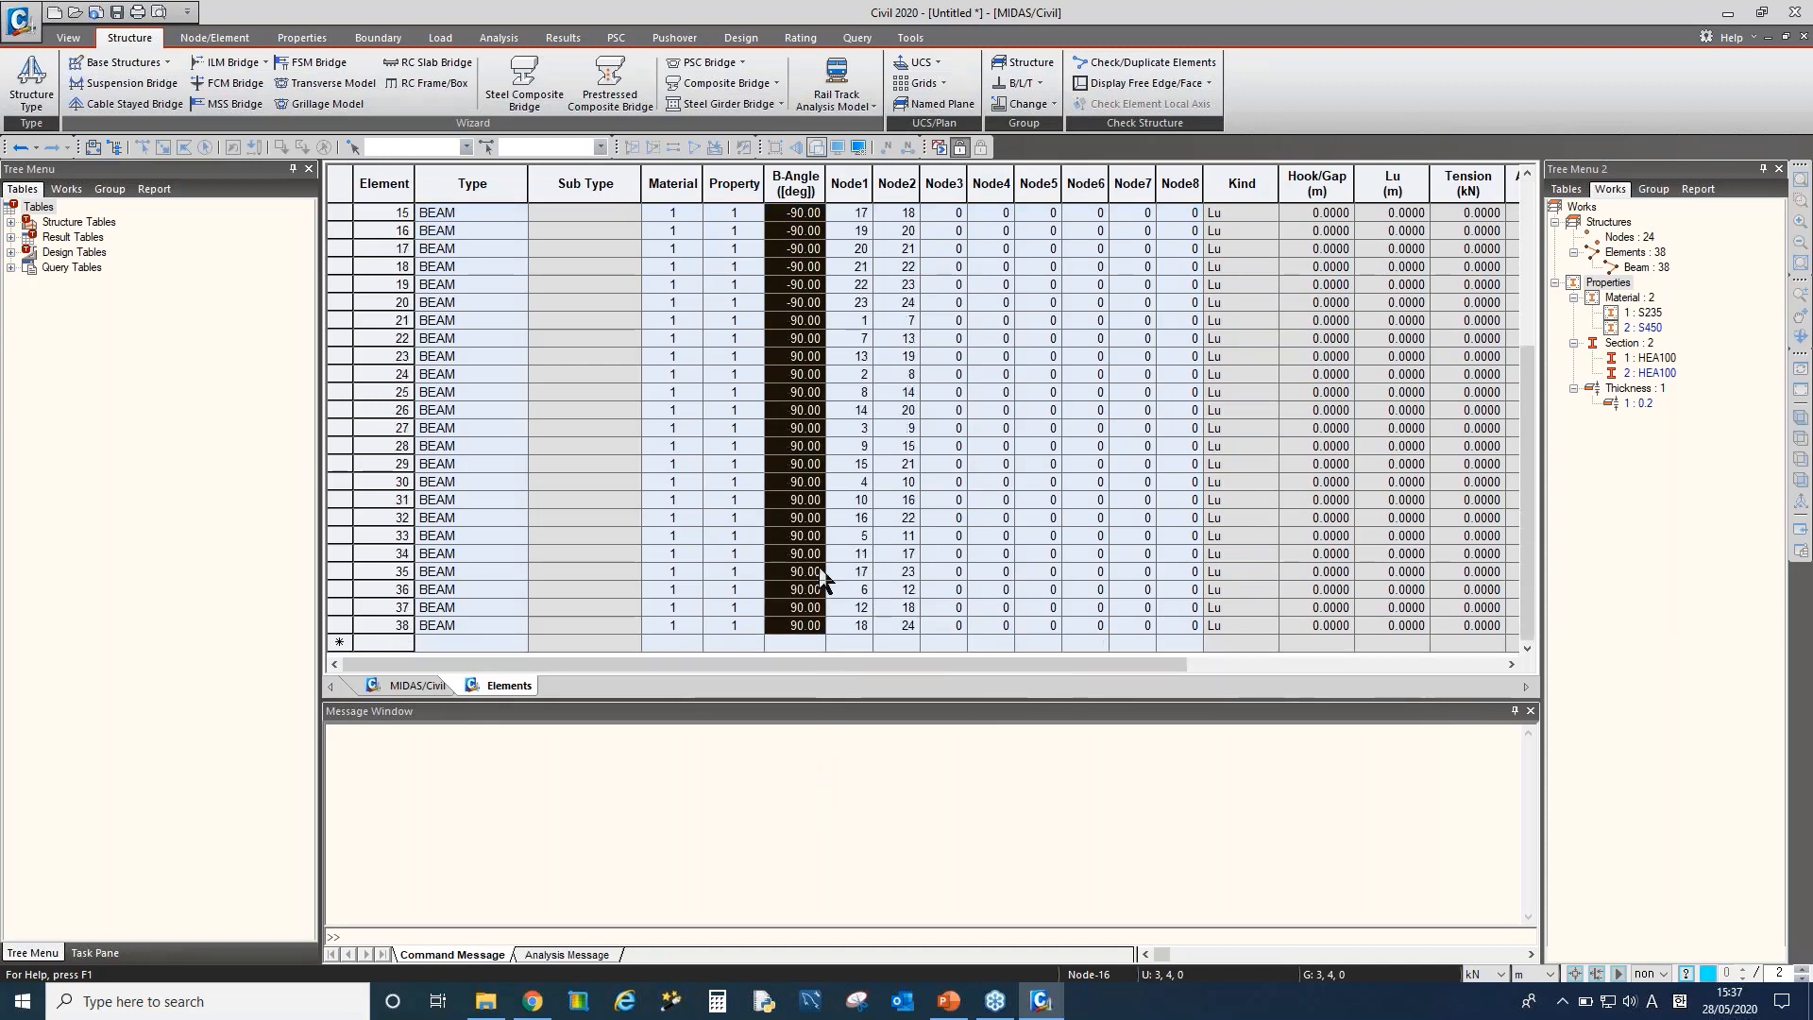
{"action": "key", "text": "ctrl+v"}
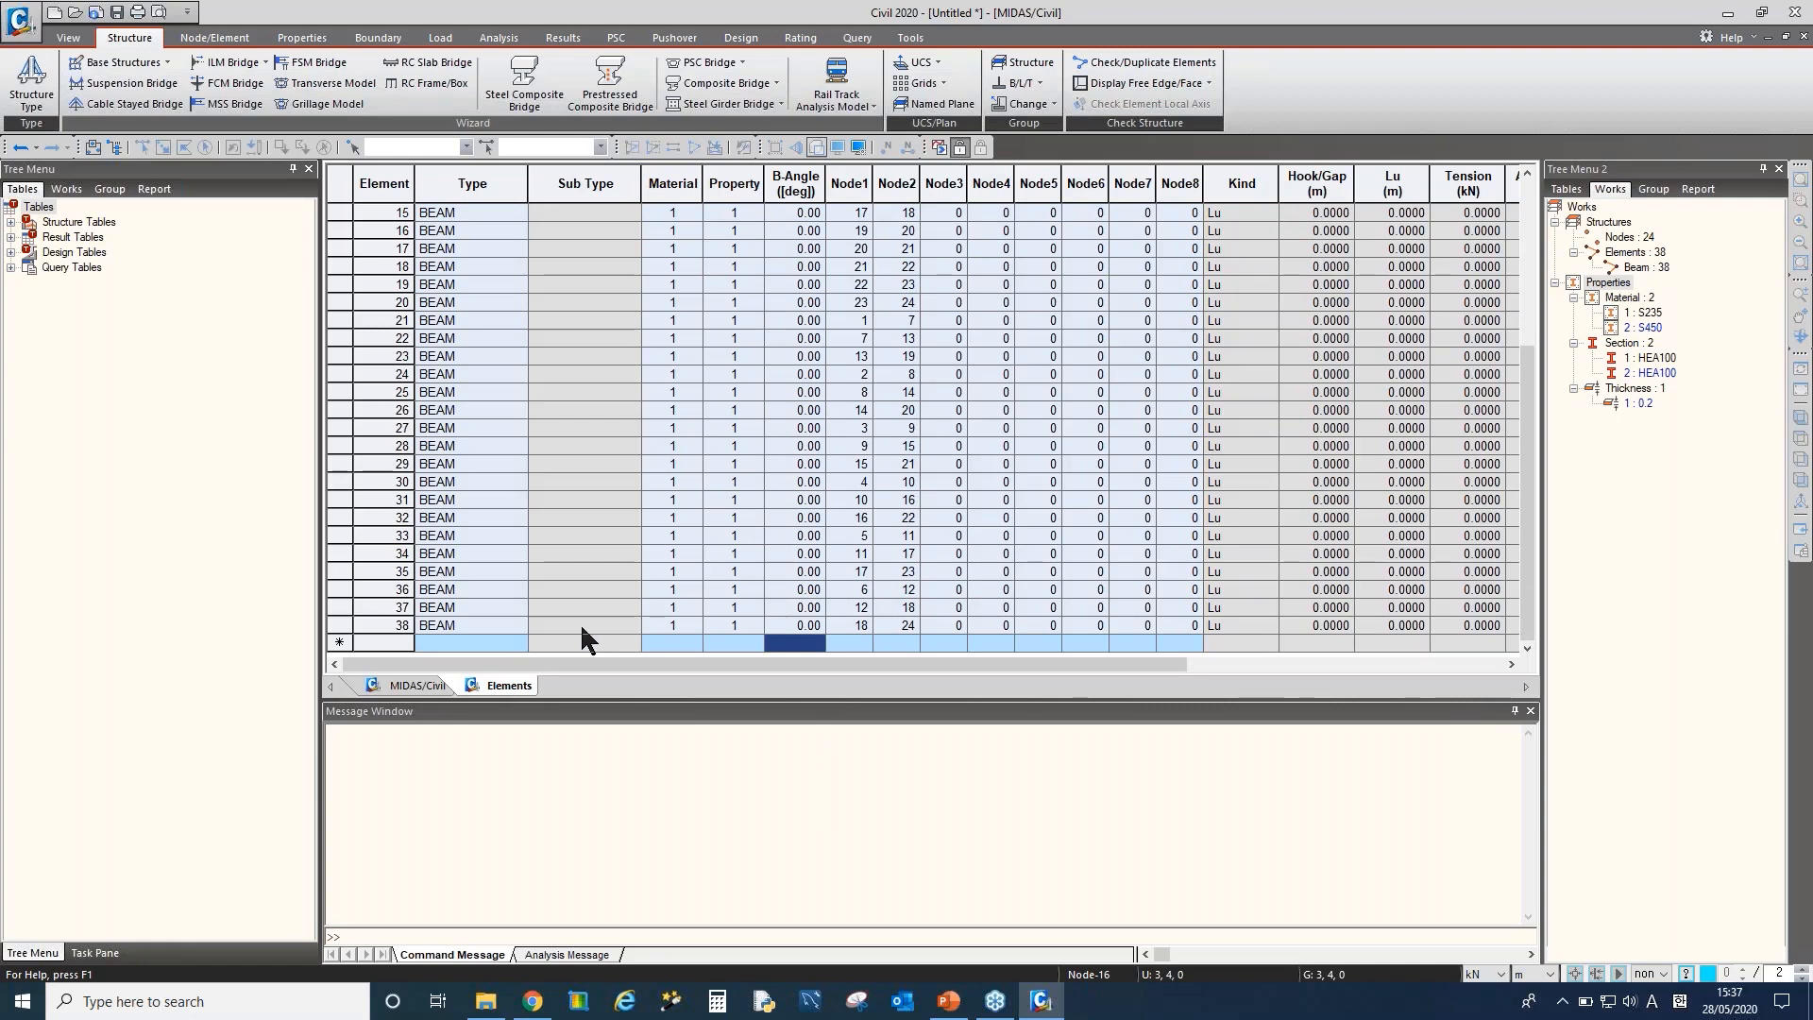
{"action": "left_click", "coordinate": [408, 685]}
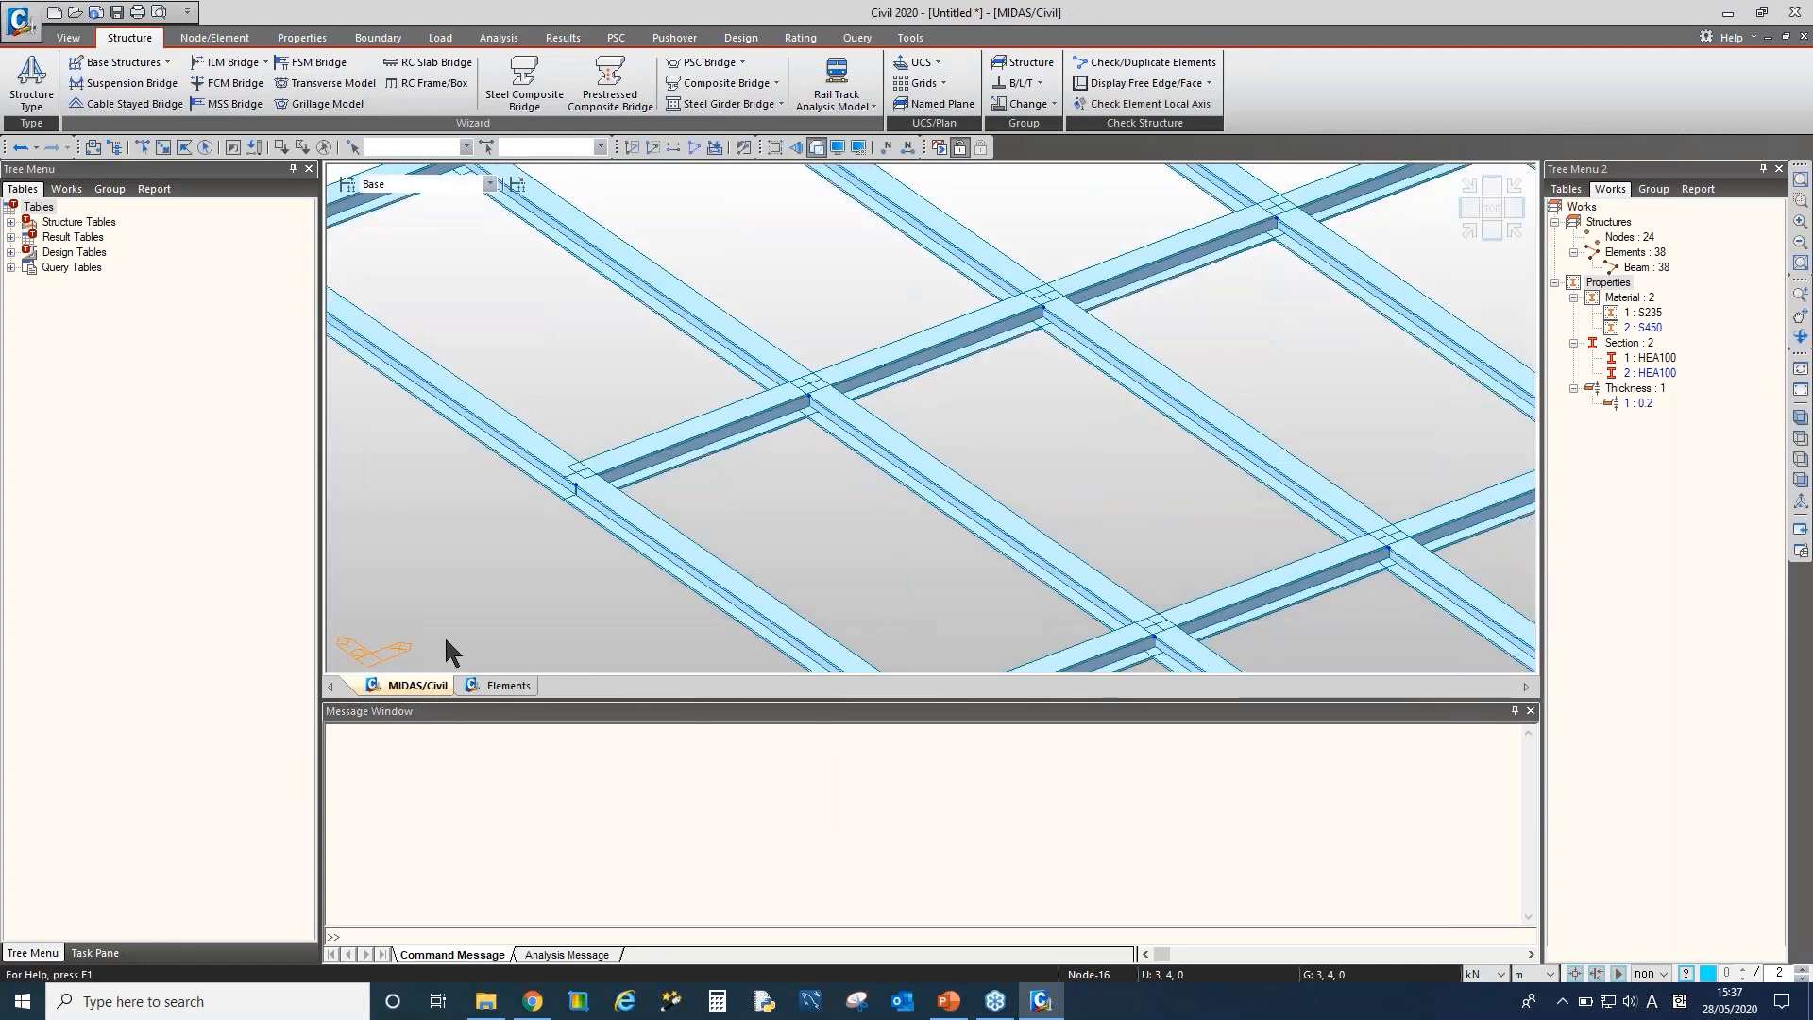
{"action": "middle_click_drag", "start_coordinate": [700, 445], "coordinate": [678, 506]}
{"action": "scroll", "coordinate": [1016, 401], "scroll_direction": "down", "scroll_amount": 6}
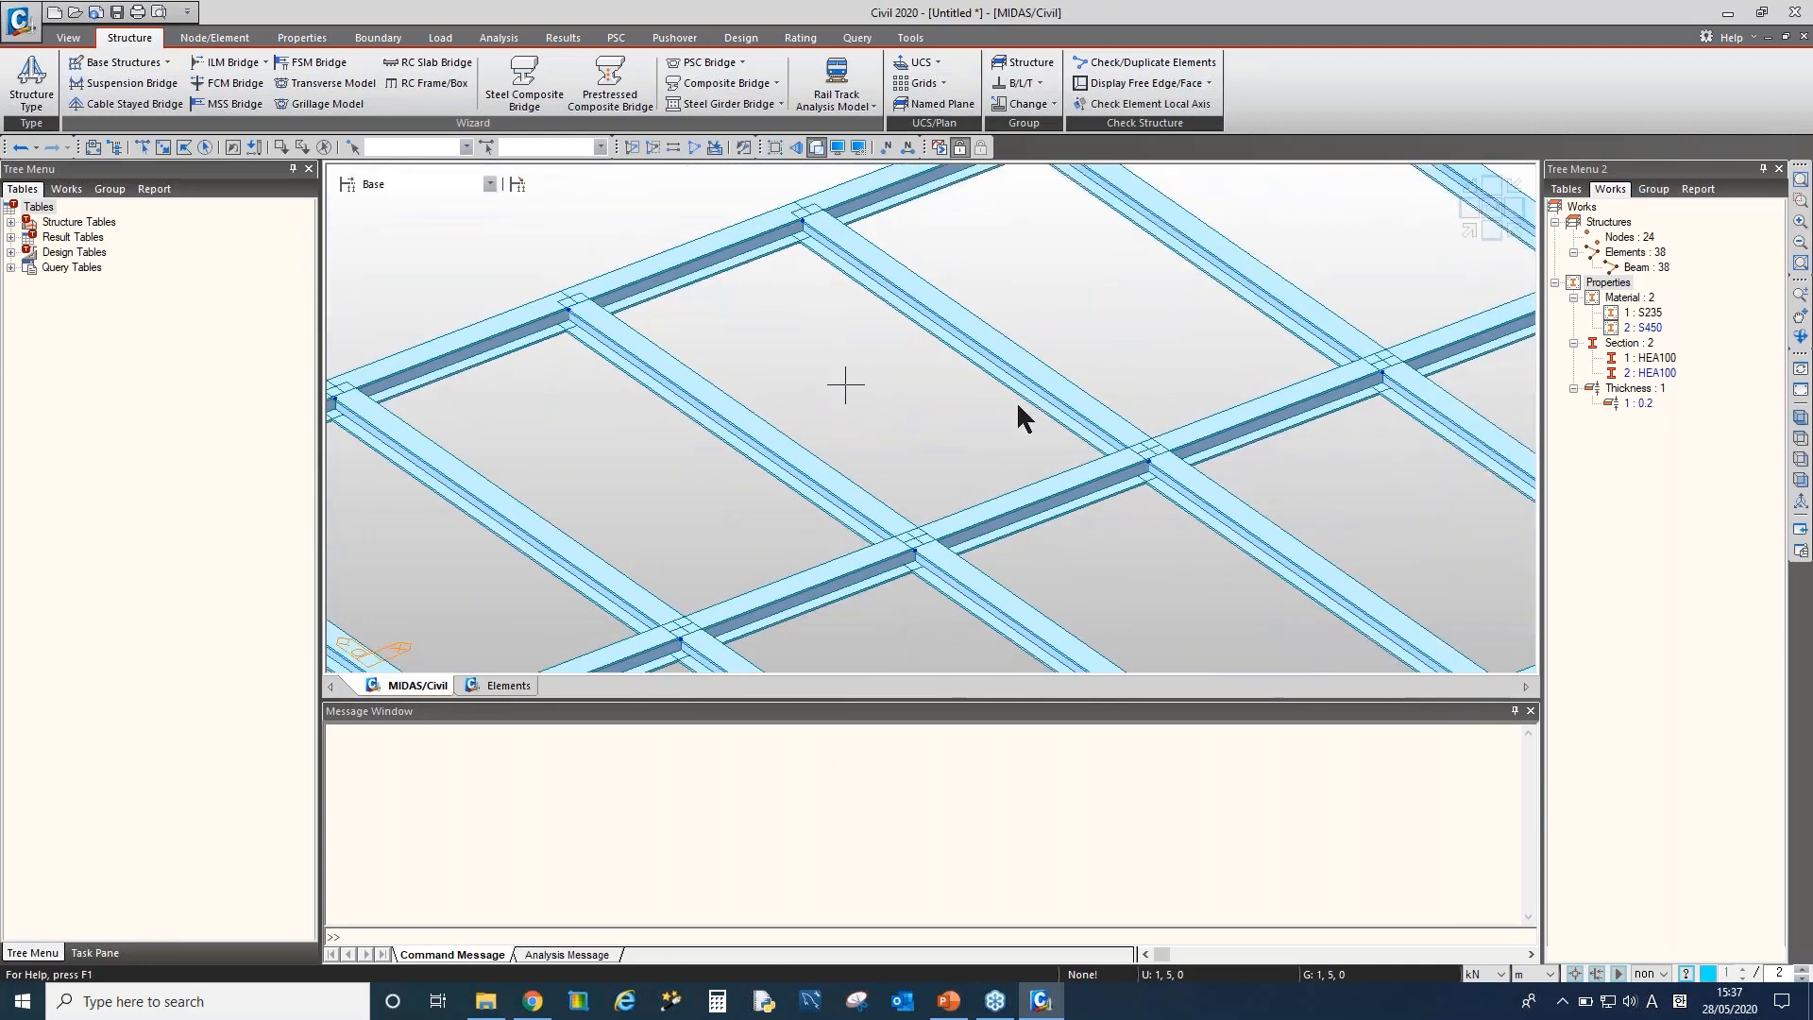
{"action": "scroll", "coordinate": [1006, 491], "scroll_direction": "up", "scroll_amount": 1}
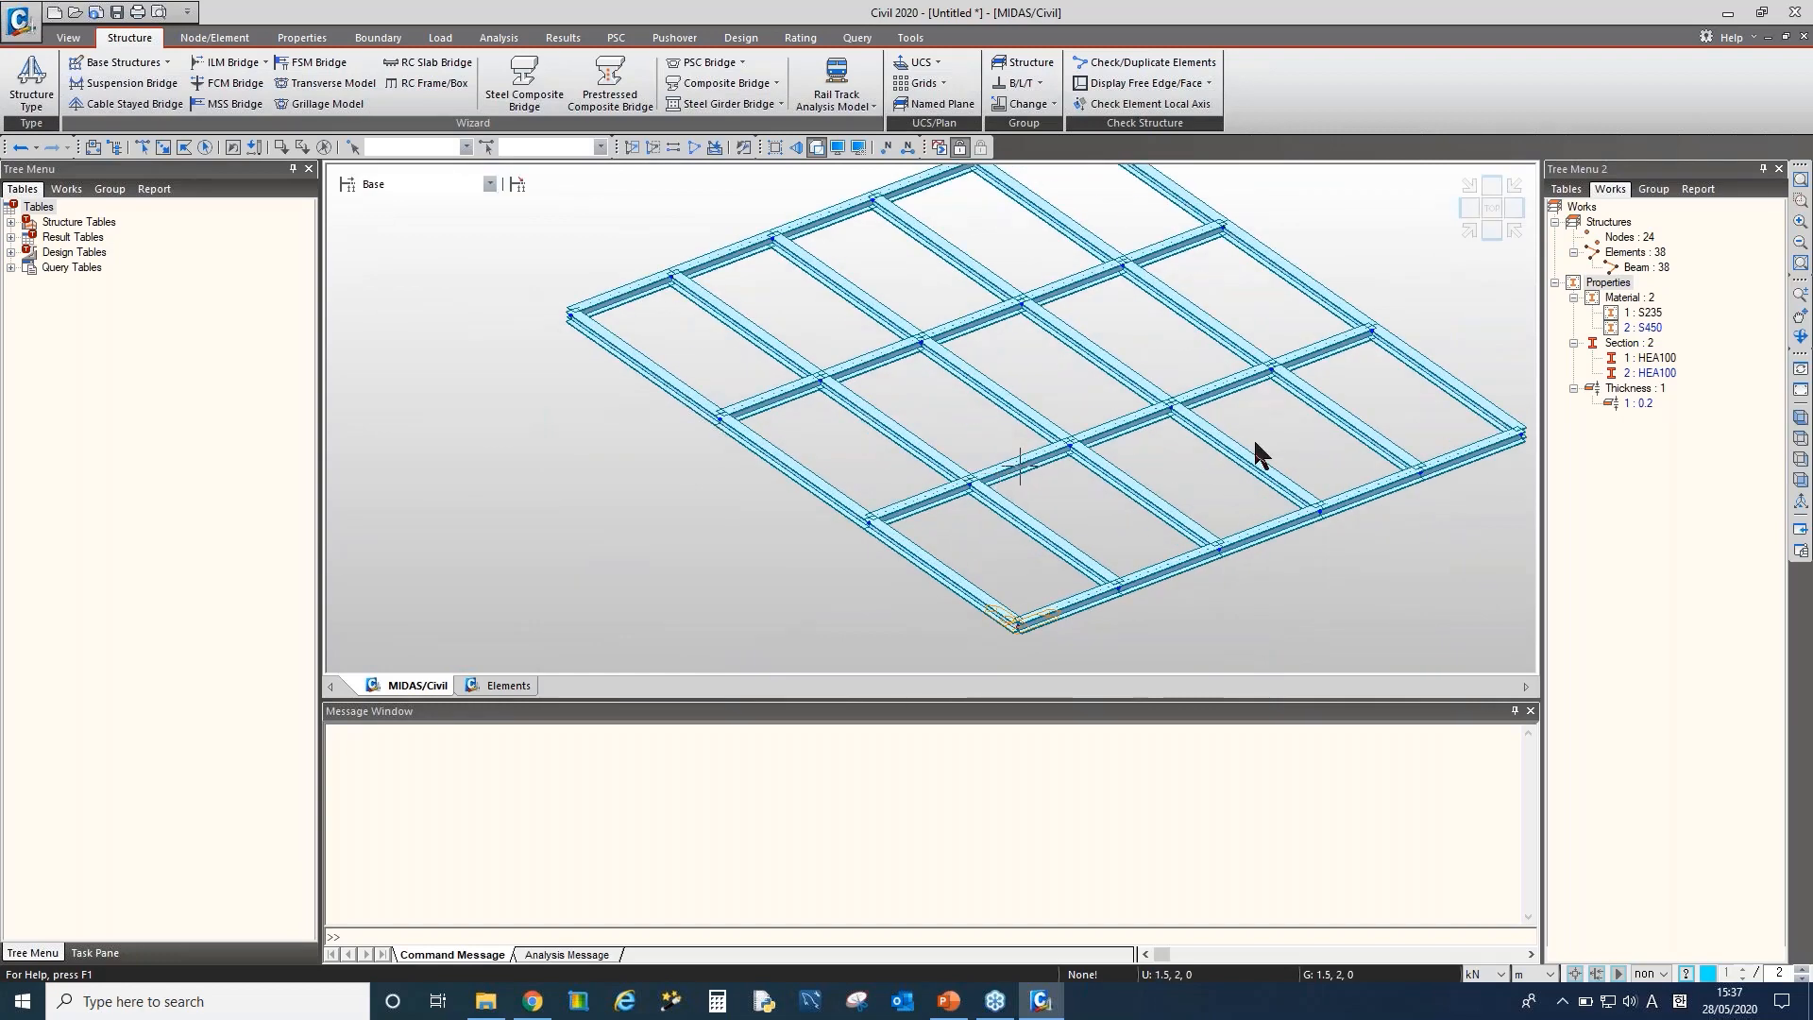
Preview the sphere type in the Shell Wizard and close the wizard without generating a shell
{"action": "left_click", "coordinate": [123, 62]}
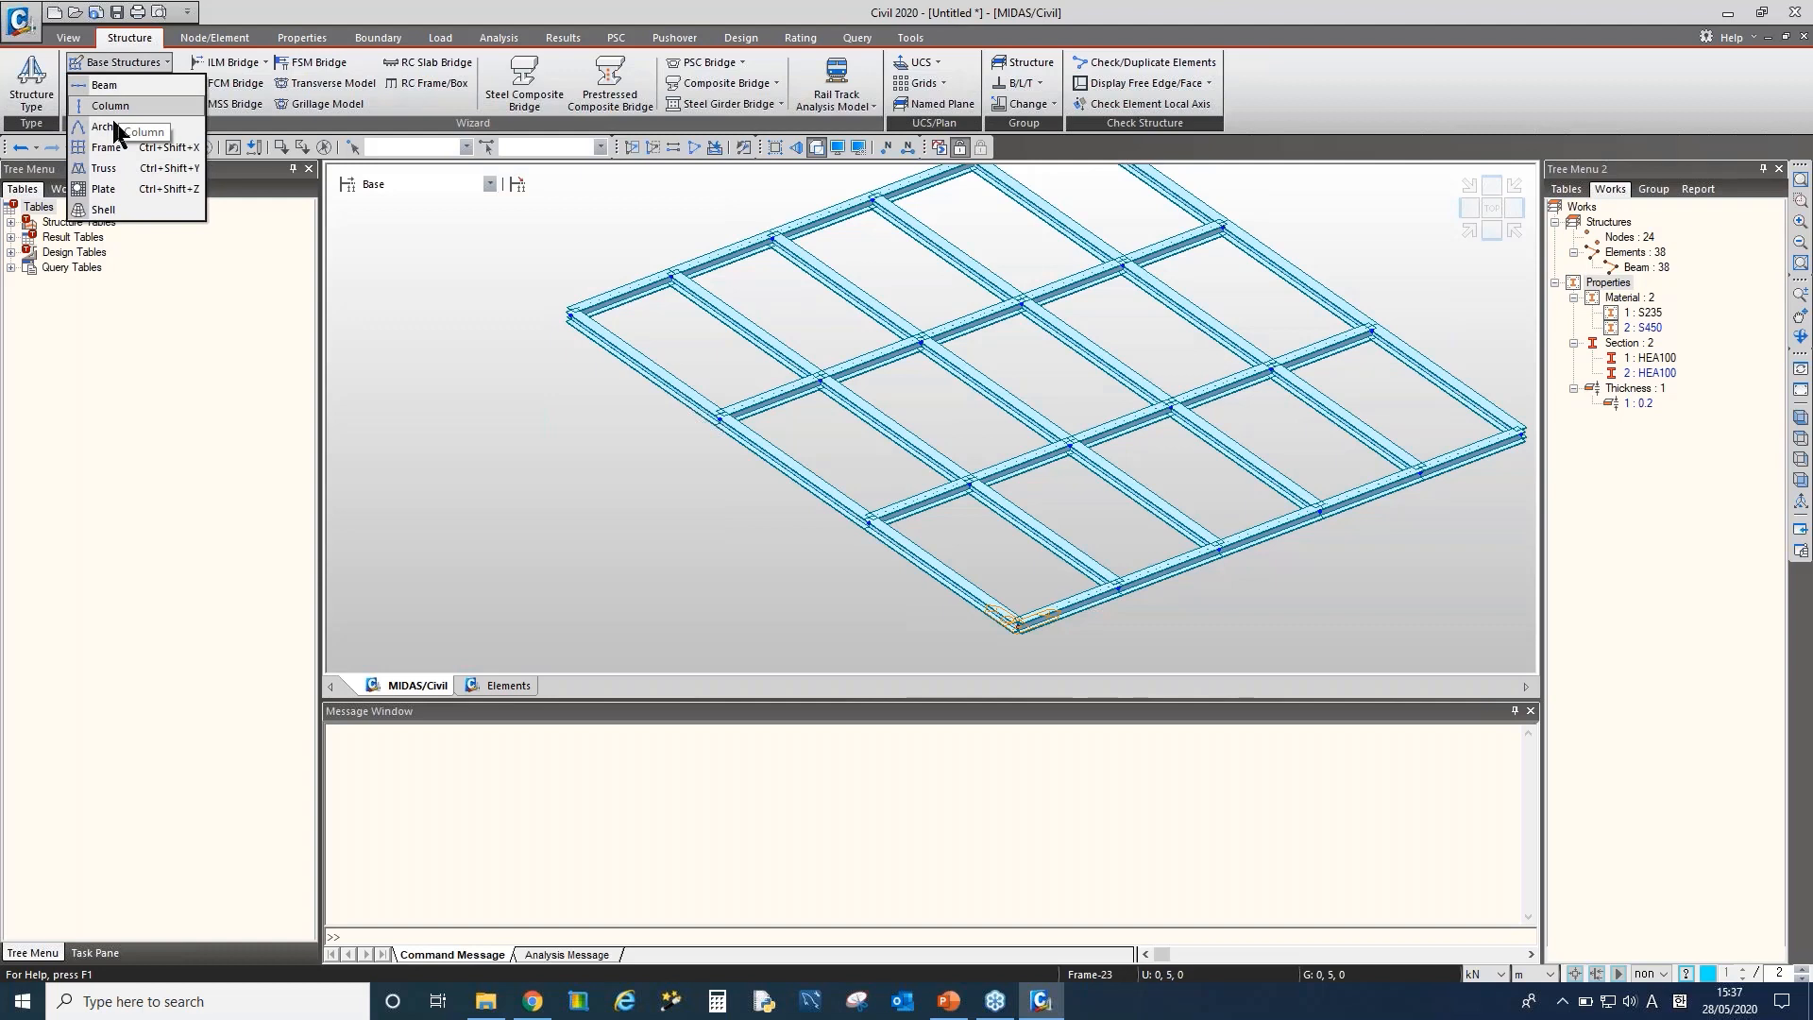
{"action": "left_click", "coordinate": [121, 210]}
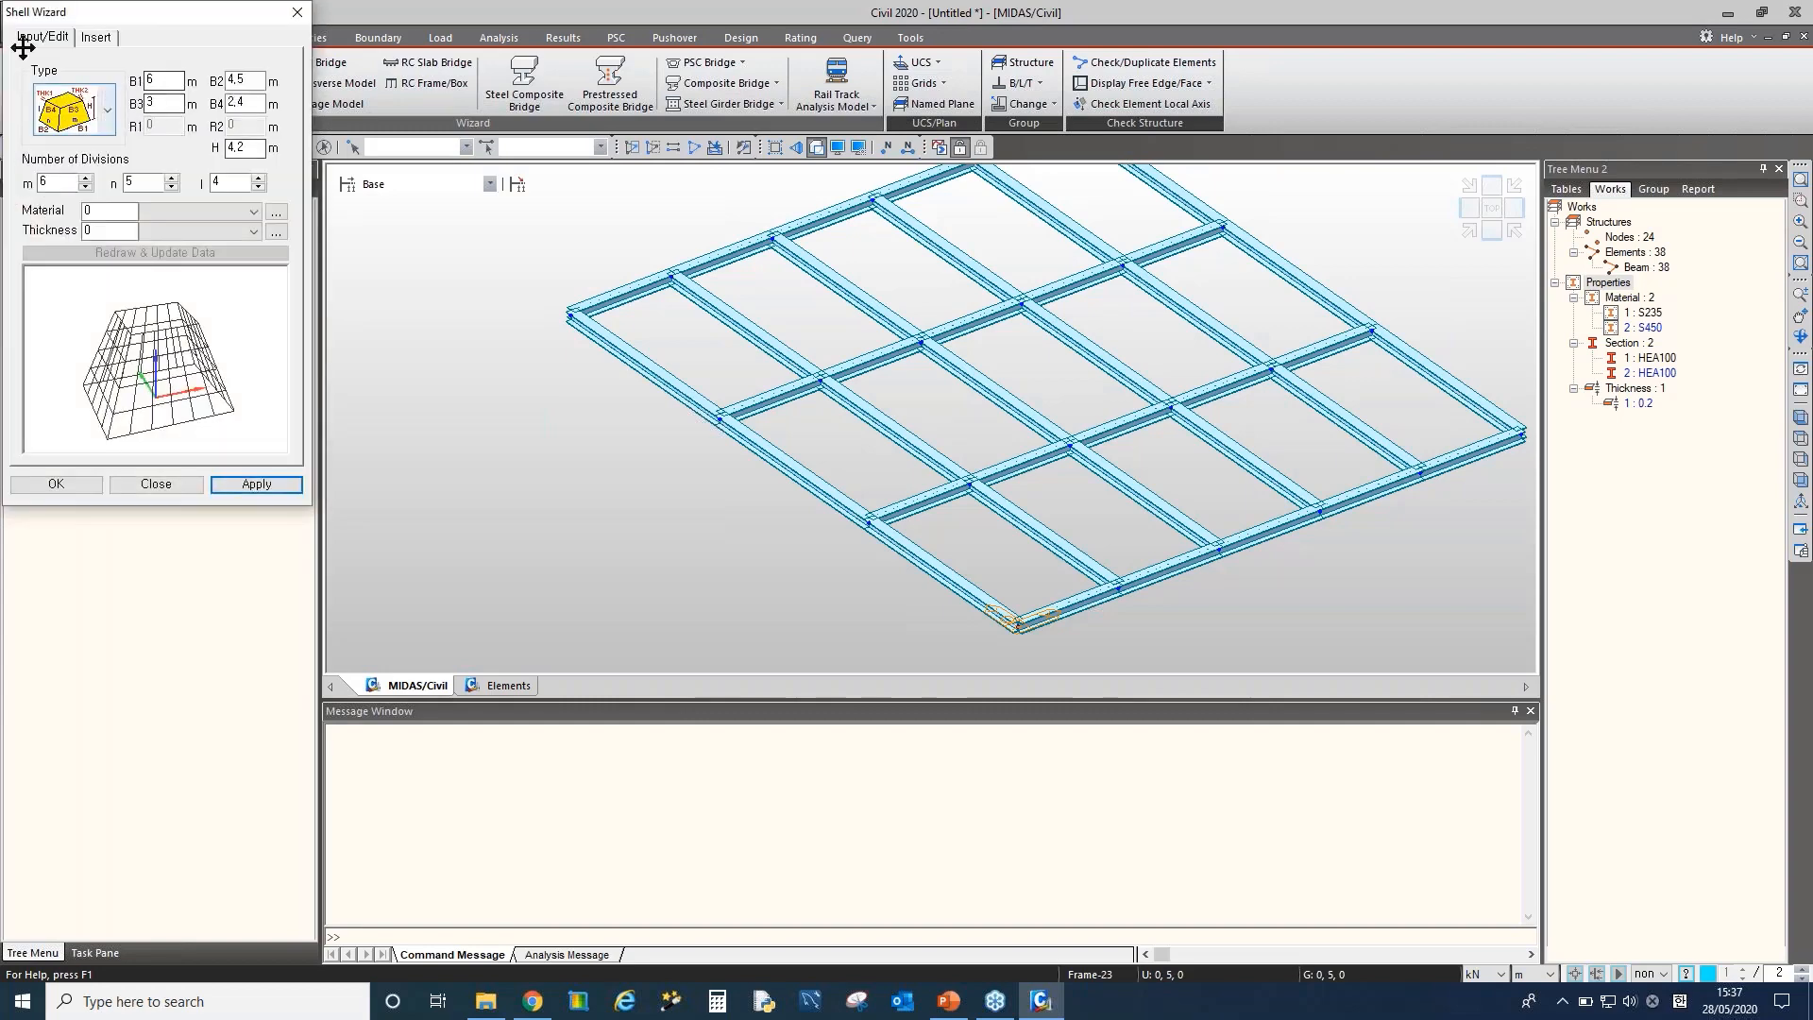
{"action": "left_click_drag", "start_coordinate": [189, 14], "coordinate": [389, 72]}
{"action": "left_click", "coordinate": [304, 167]}
{"action": "left_click", "coordinate": [265, 311]}
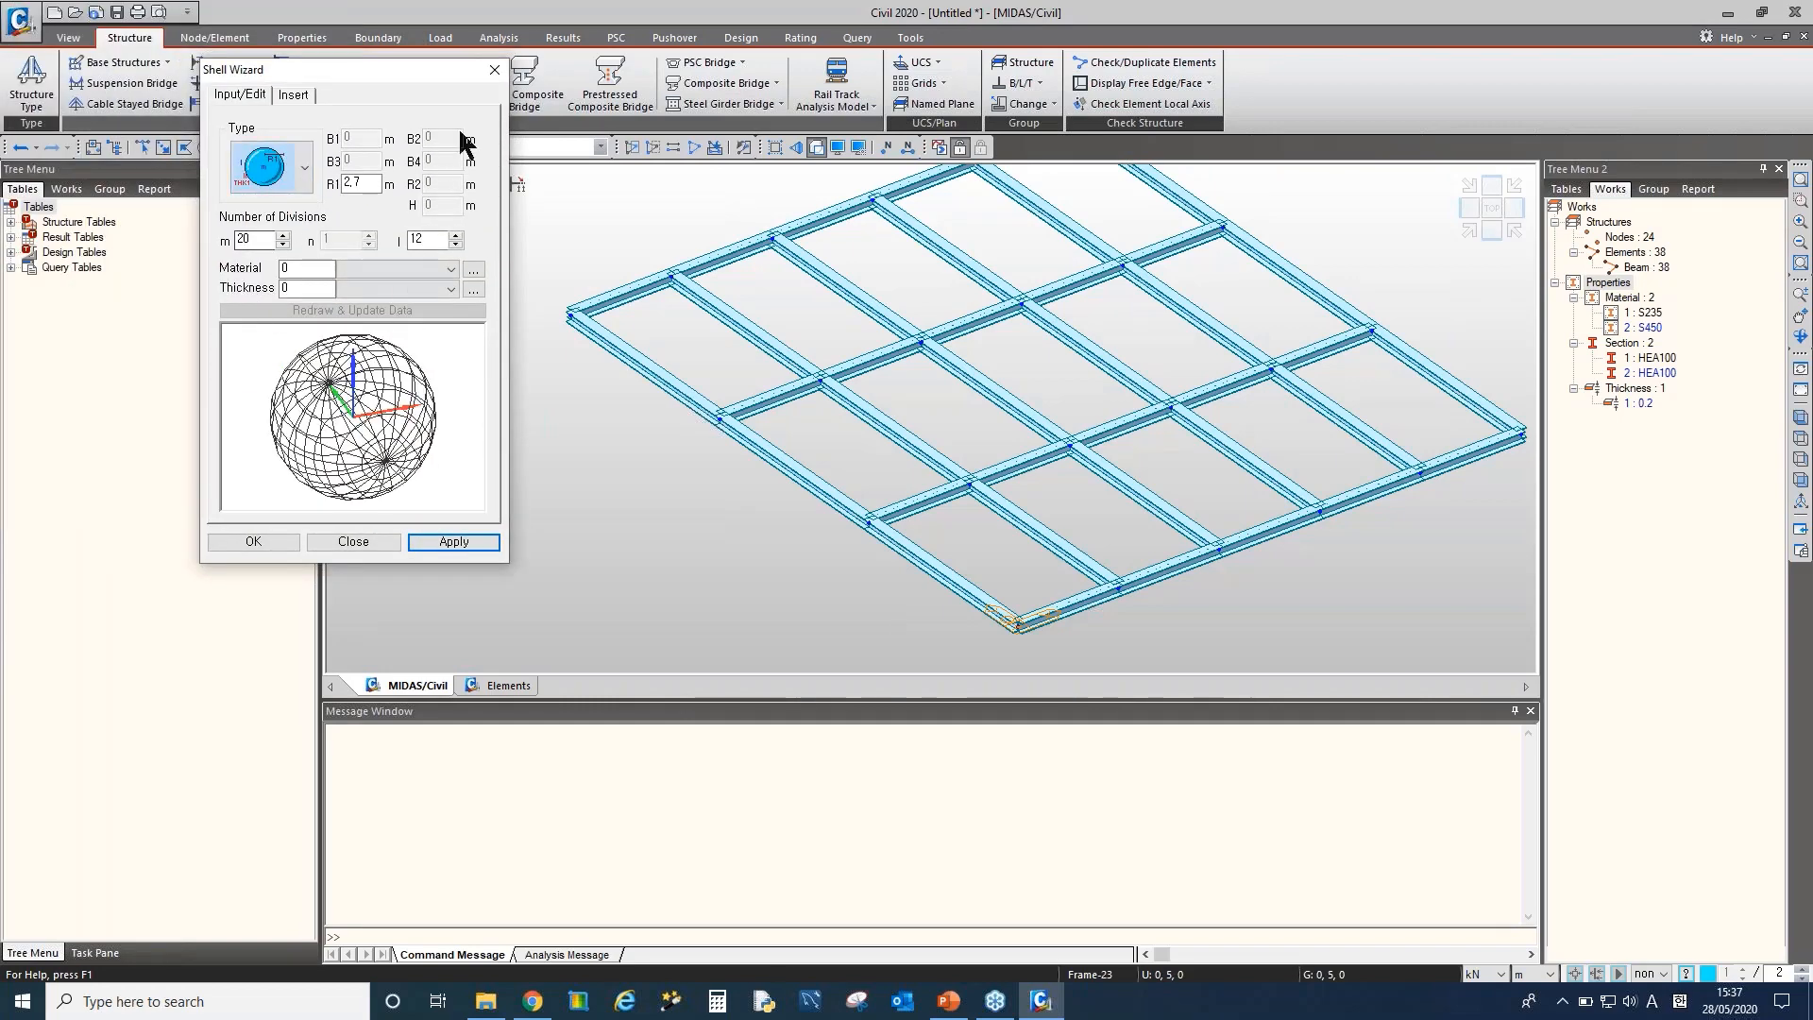
{"action": "left_click", "coordinate": [493, 72]}
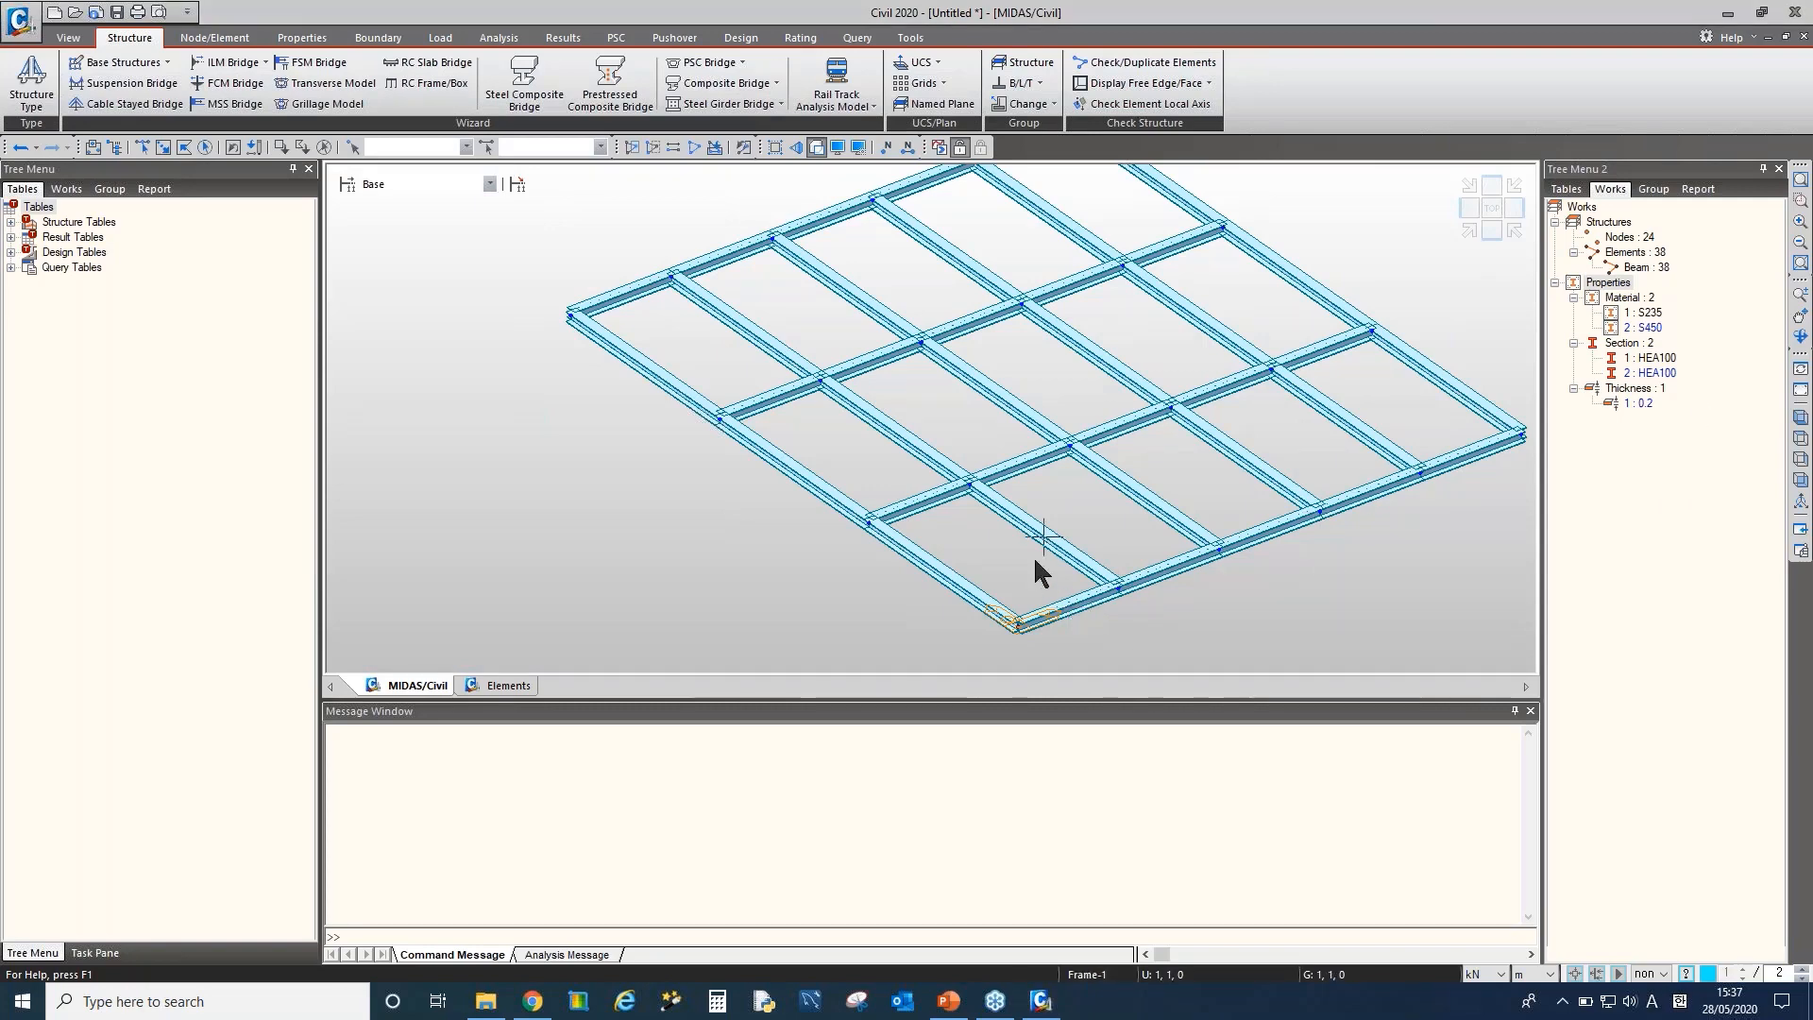
Open the Nodes table of the frame model
{"action": "middle_click_drag", "start_coordinate": [1055, 455], "coordinate": [753, 474]}
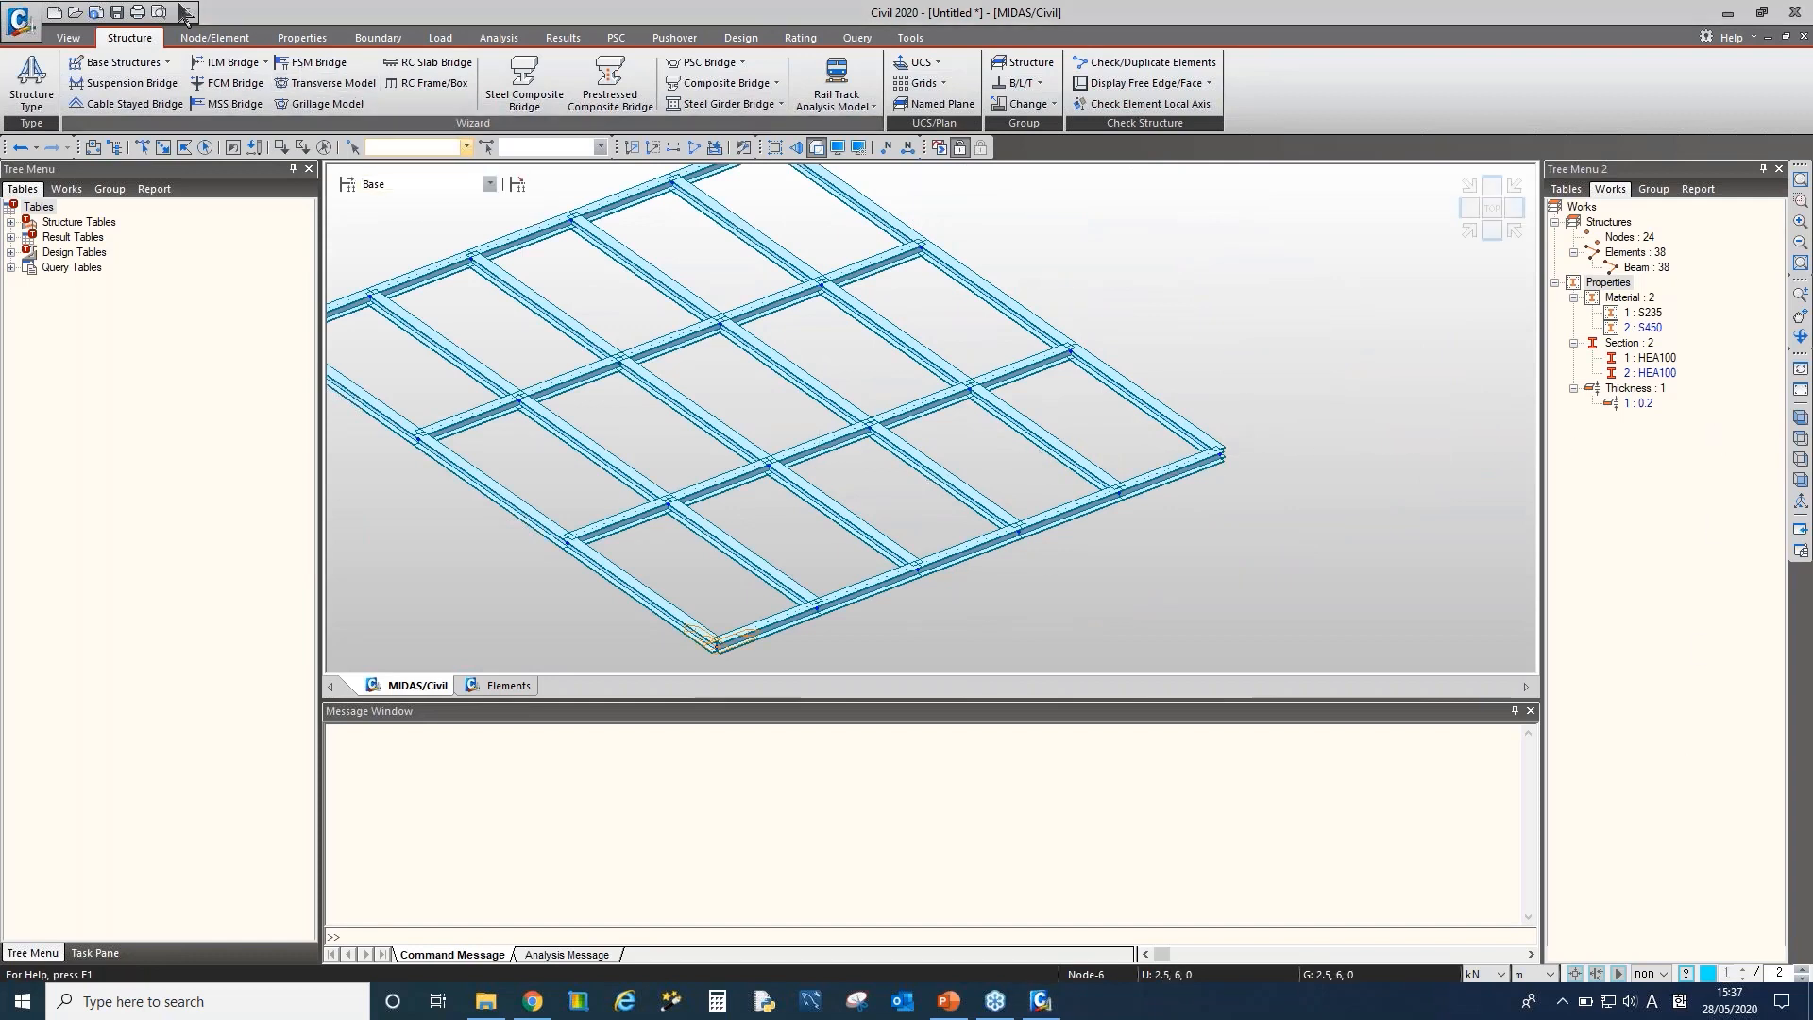
{"action": "left_click", "coordinate": [220, 39]}
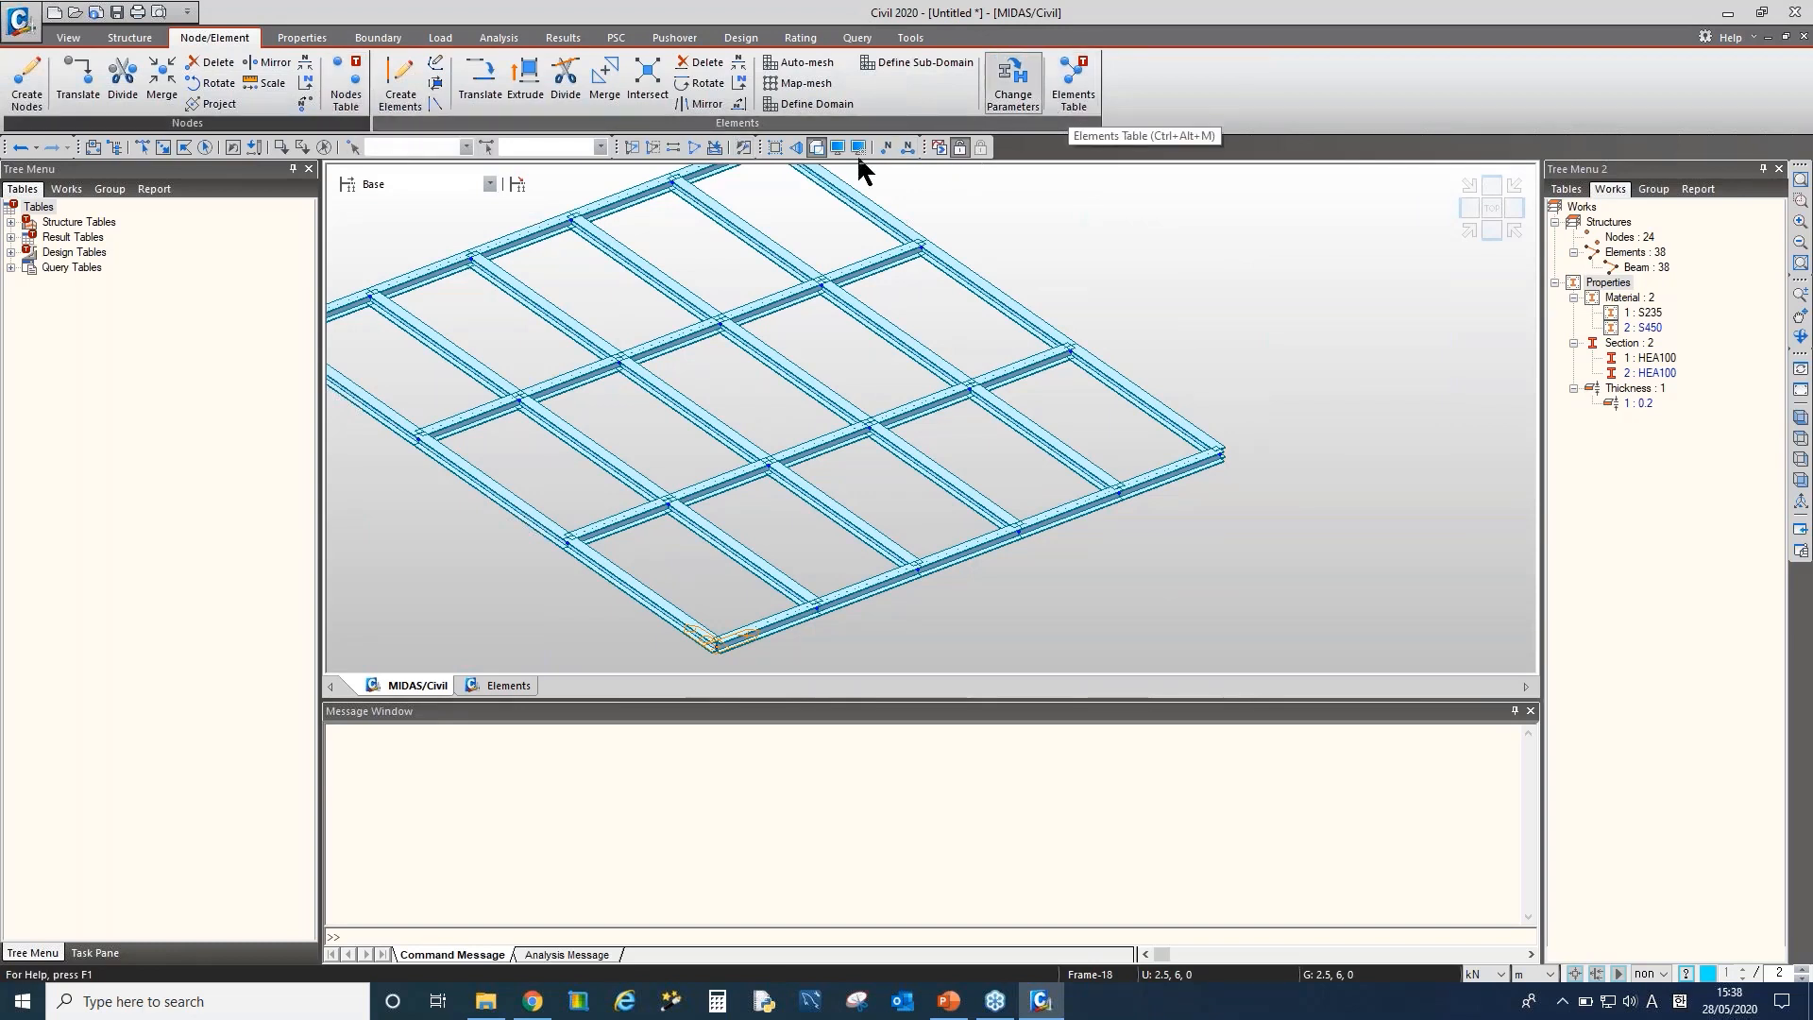
{"action": "right_click", "coordinate": [1626, 253]}
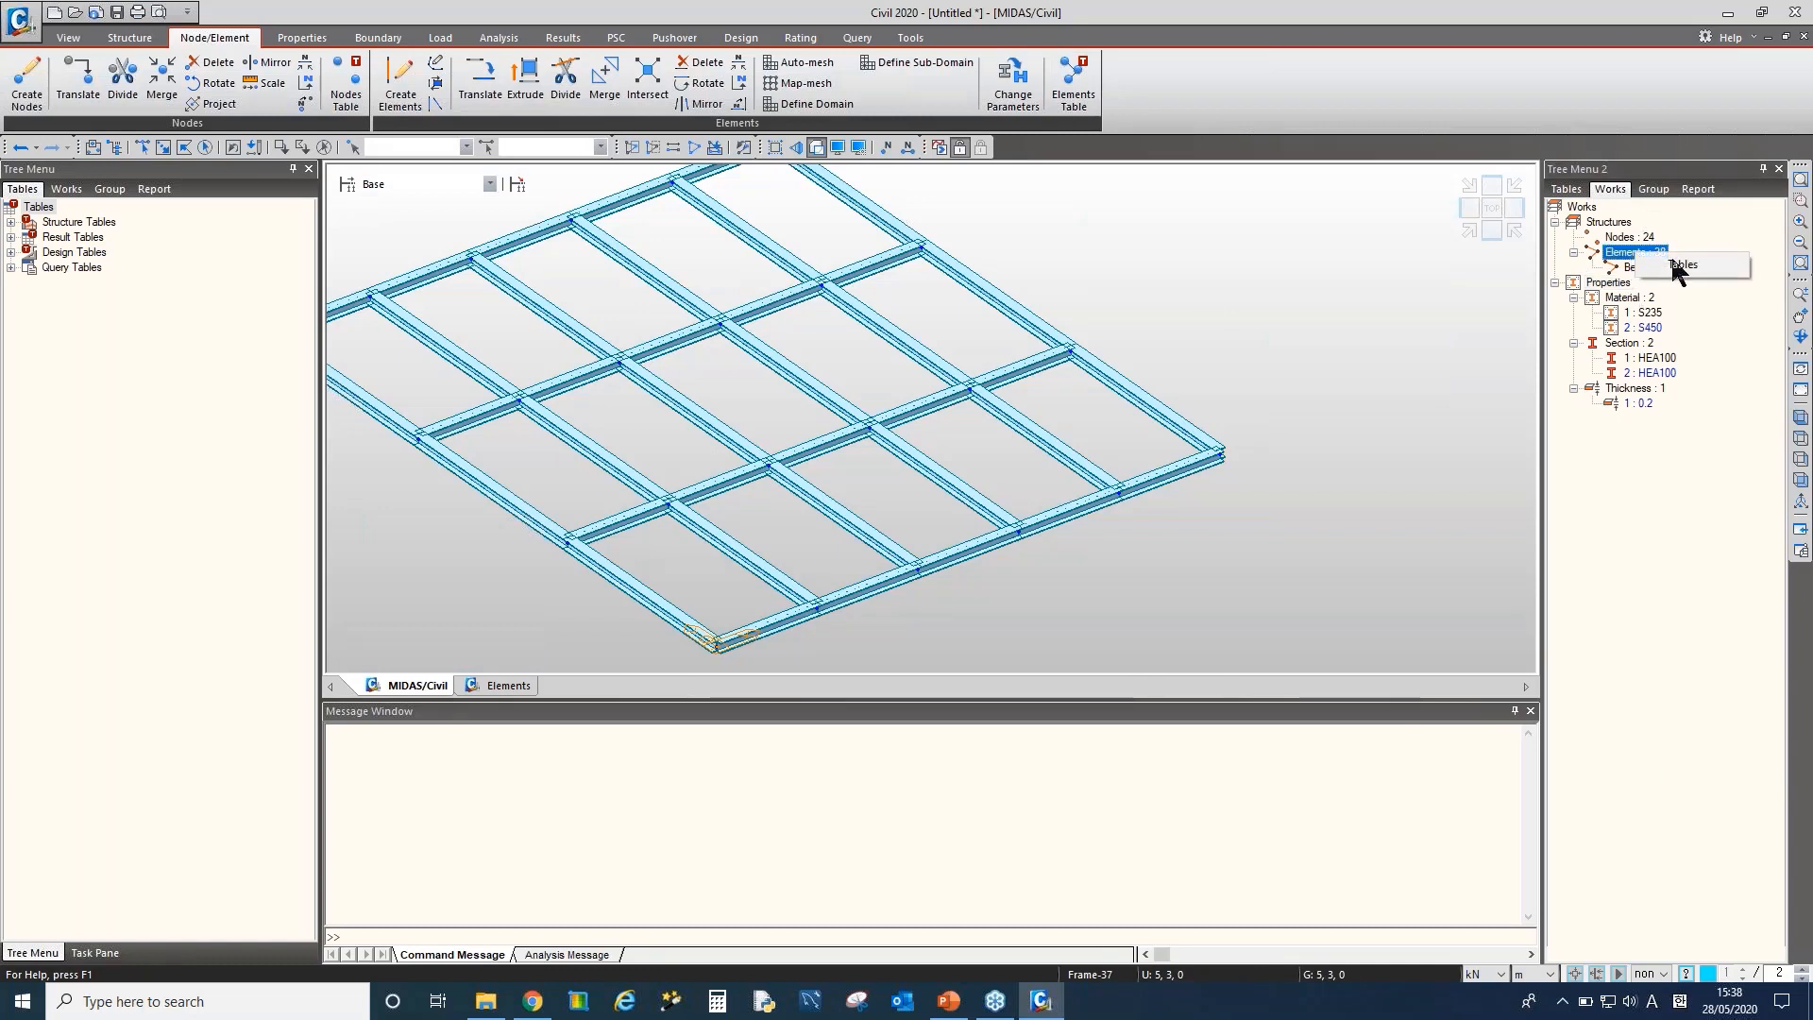
{"action": "right_click", "coordinate": [1626, 236]}
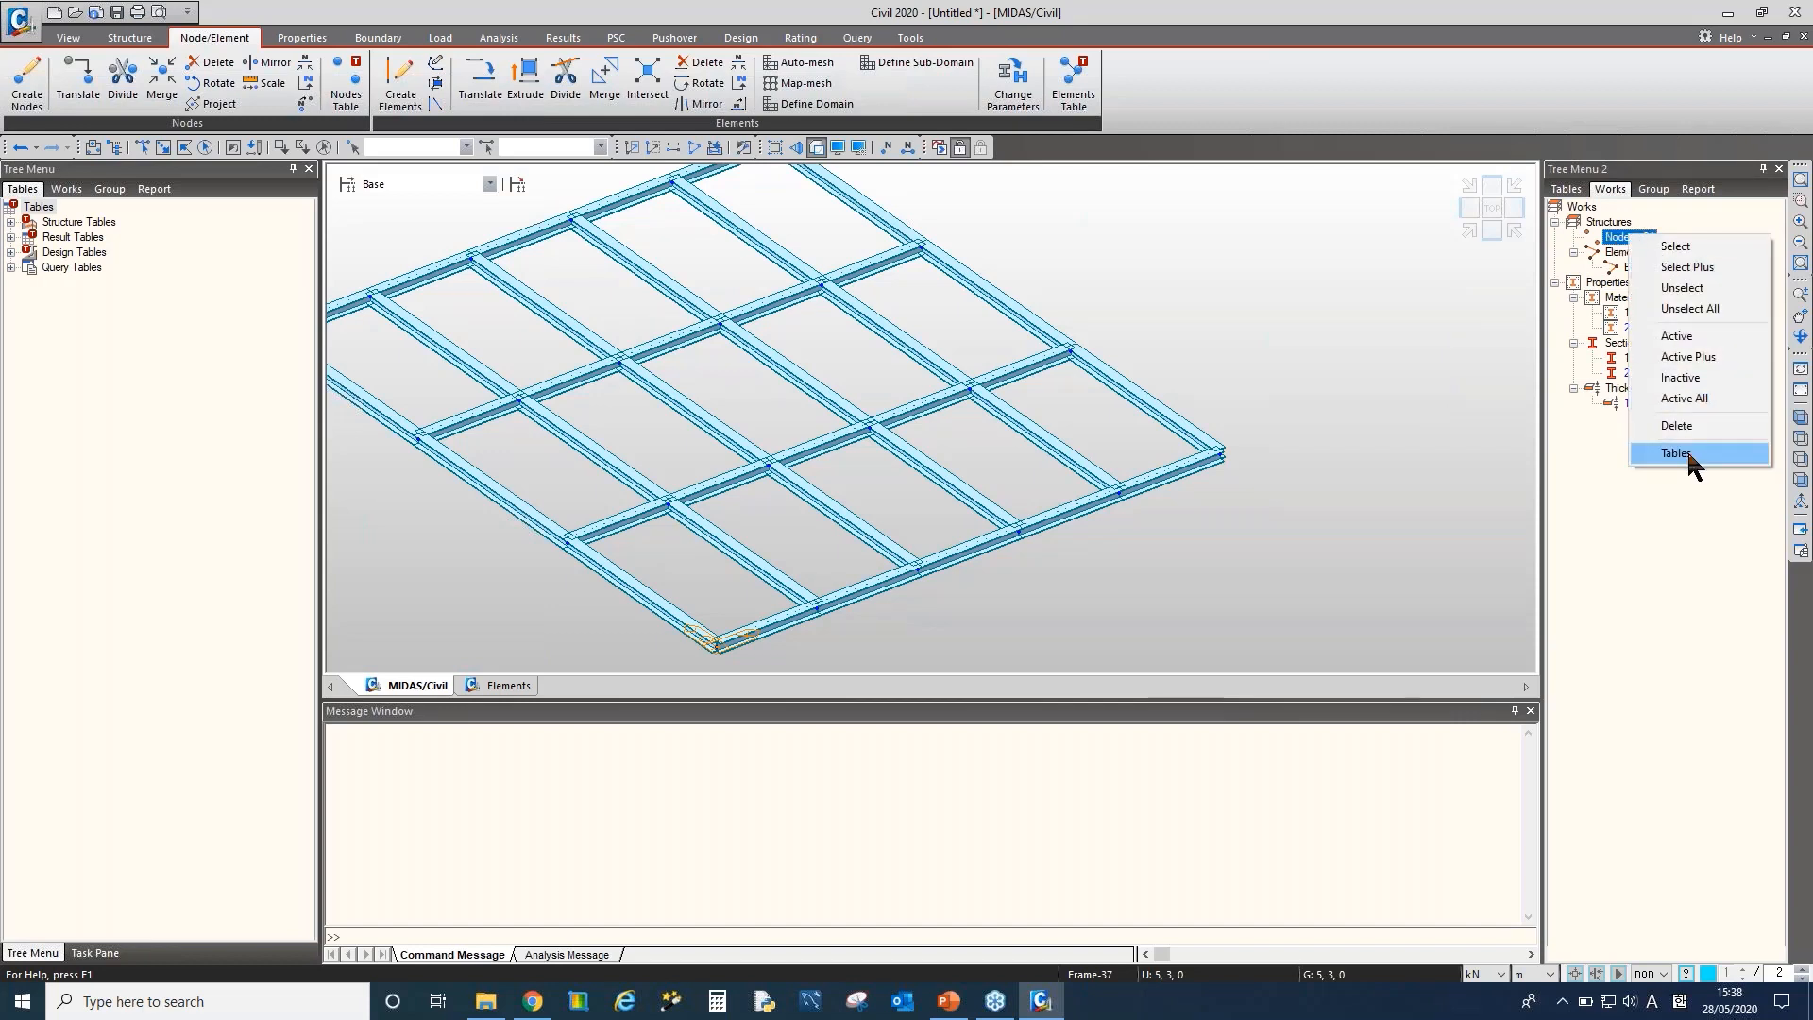
{"action": "left_click", "coordinate": [1688, 455]}
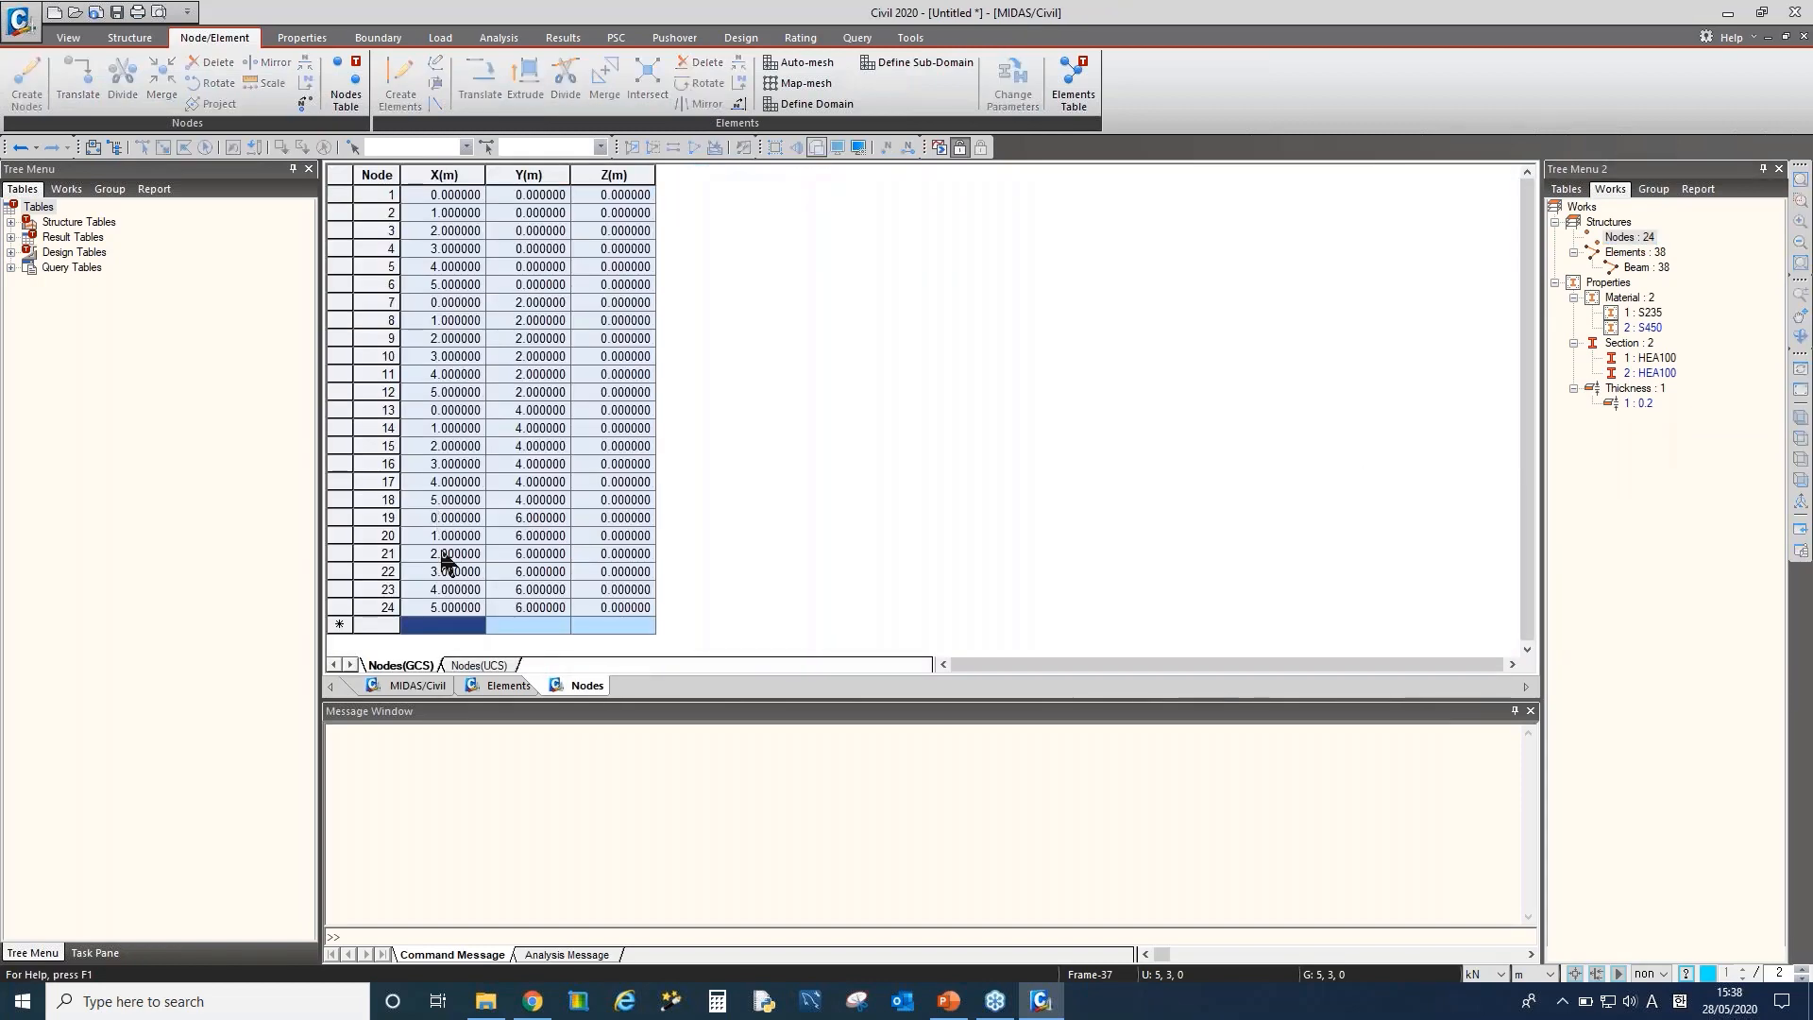
Review blocks of node coordinates in the Nodes table, glance at the model view, and go to the table's empty row
{"action": "left_click_drag", "start_coordinate": [441, 554], "coordinate": [676, 165]}
{"action": "left_click", "coordinate": [577, 452]}
{"action": "left_click_drag", "start_coordinate": [460, 612], "coordinate": [676, 187]}
{"action": "left_click_drag", "start_coordinate": [444, 577], "coordinate": [496, 481]}
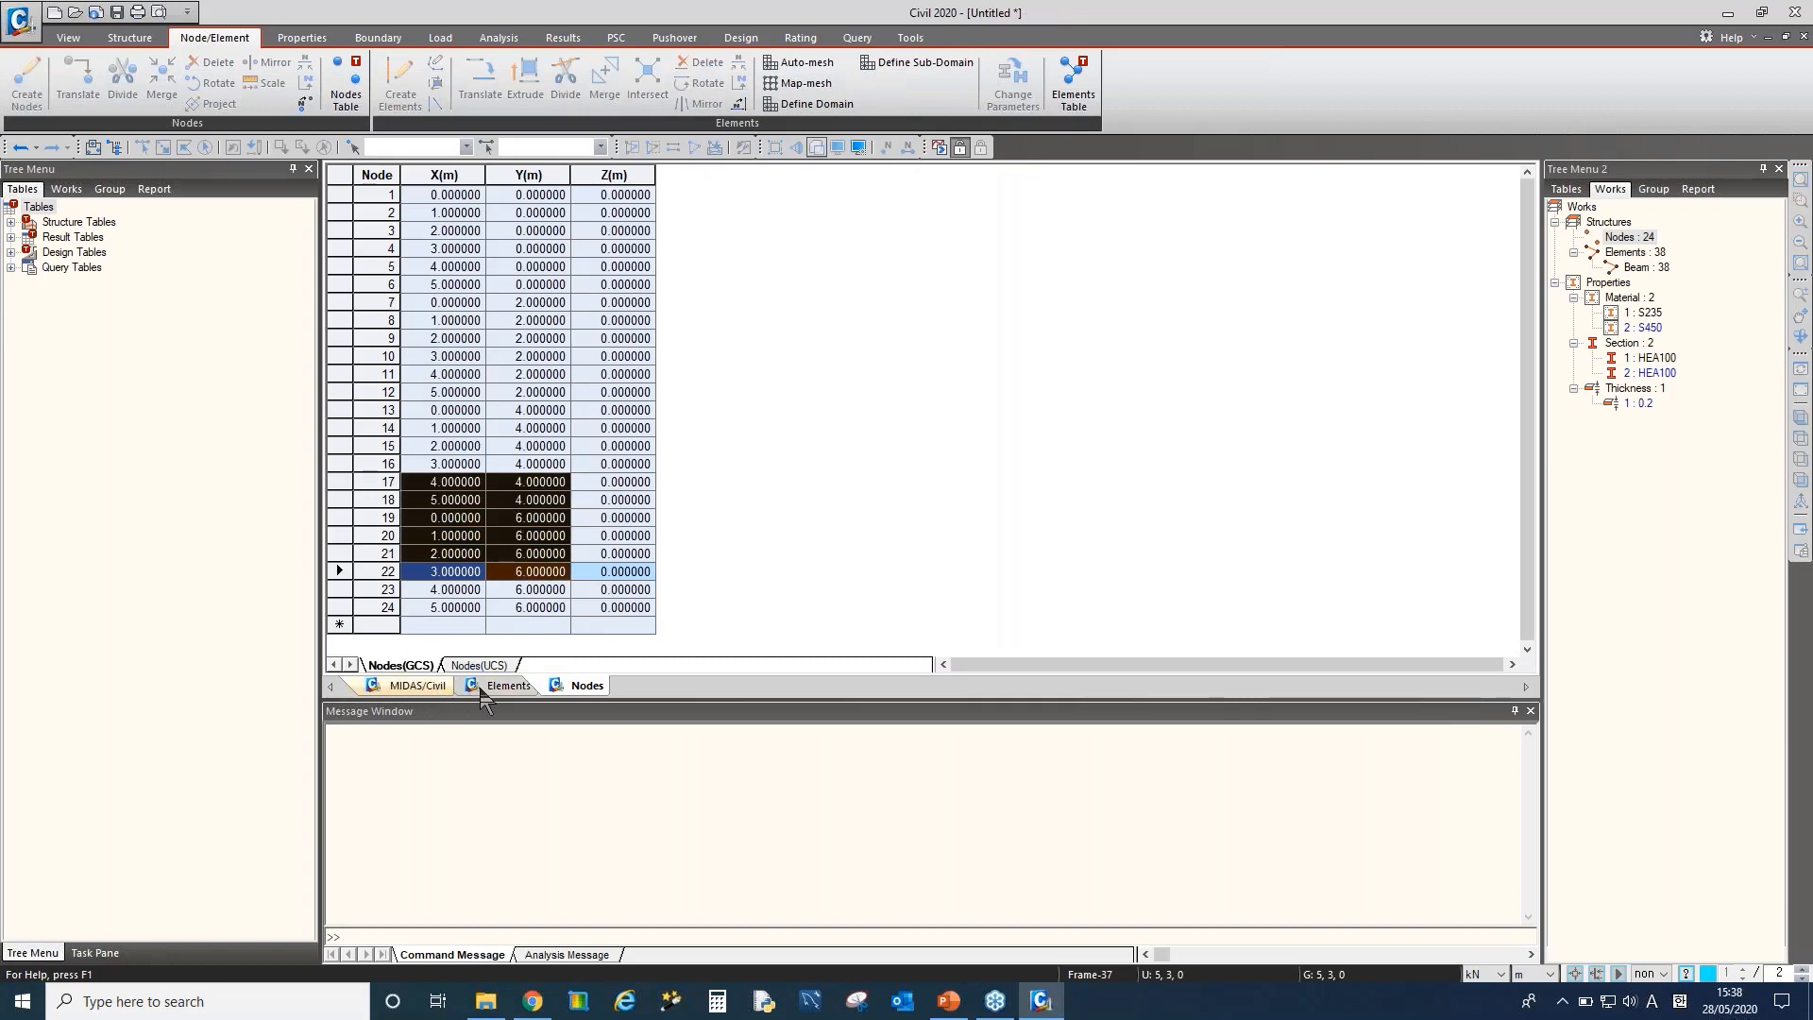
{"action": "left_click", "coordinate": [425, 687]}
{"action": "left_click", "coordinate": [576, 686]}
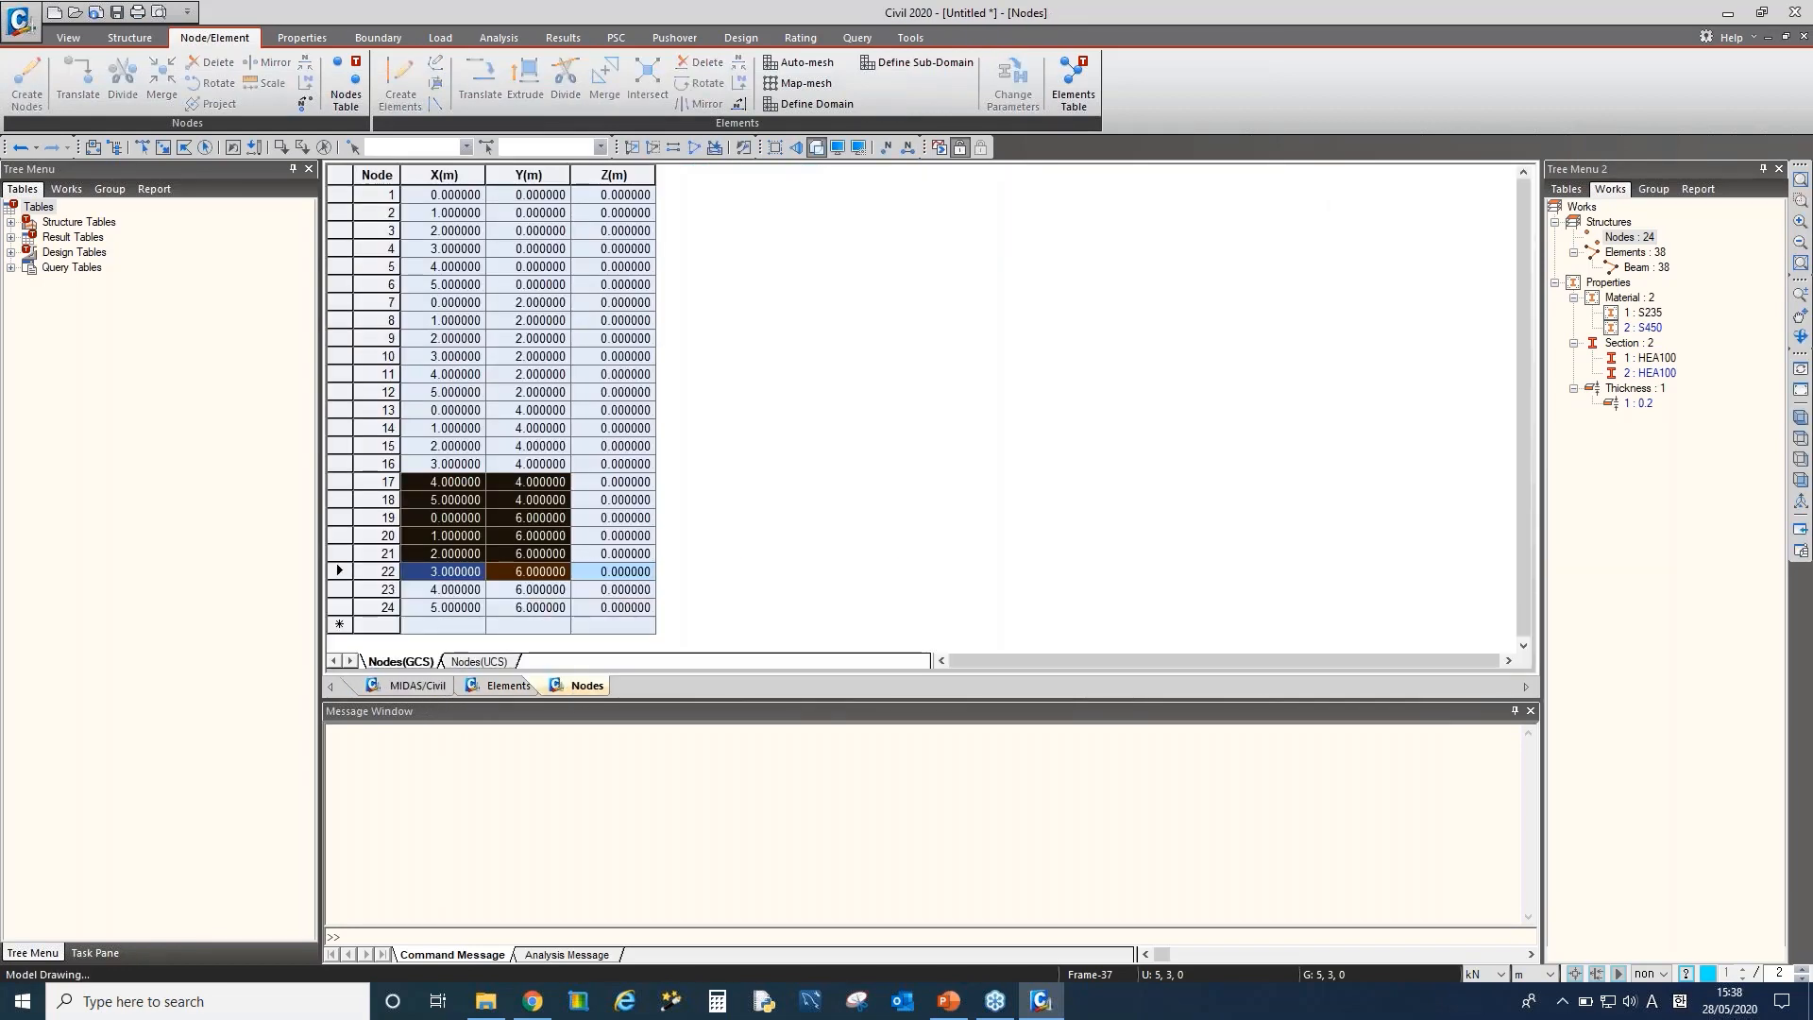
{"action": "left_click", "coordinate": [453, 625]}
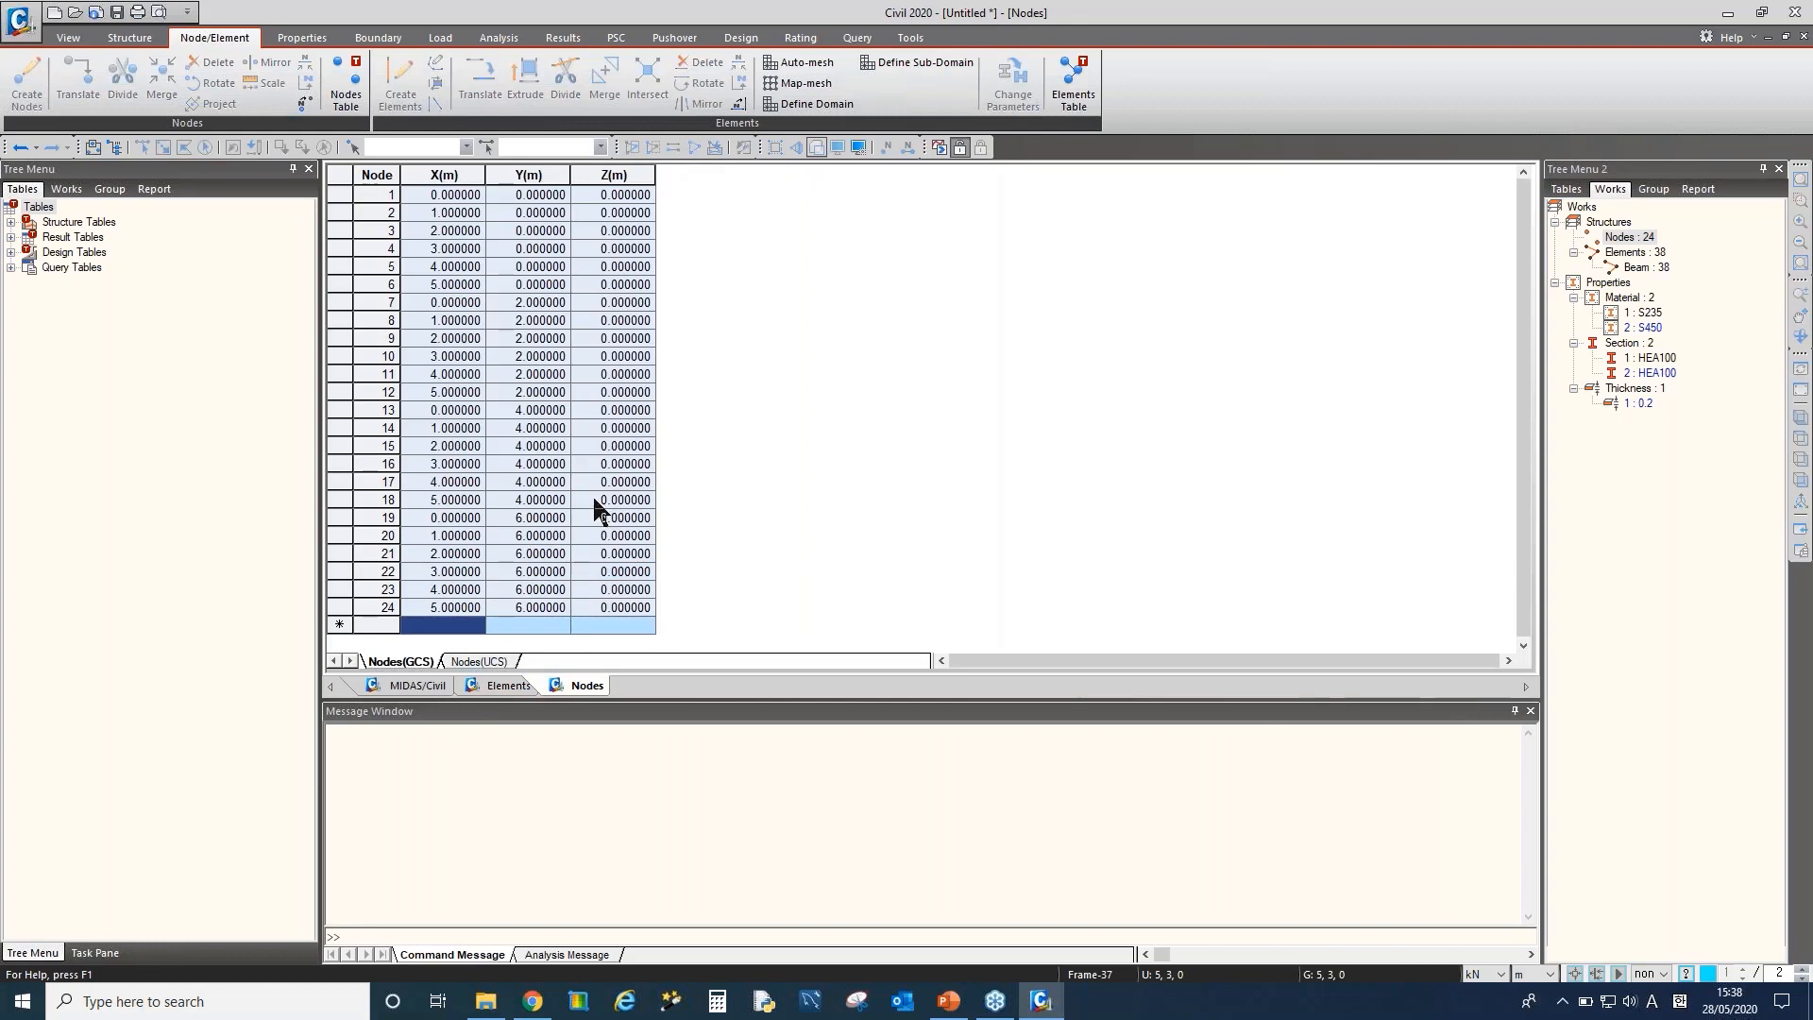
Add a node at X 6, Y 0, Z 0 in the Nodes table and select it in the model view
{"action": "type", "text": "6"}
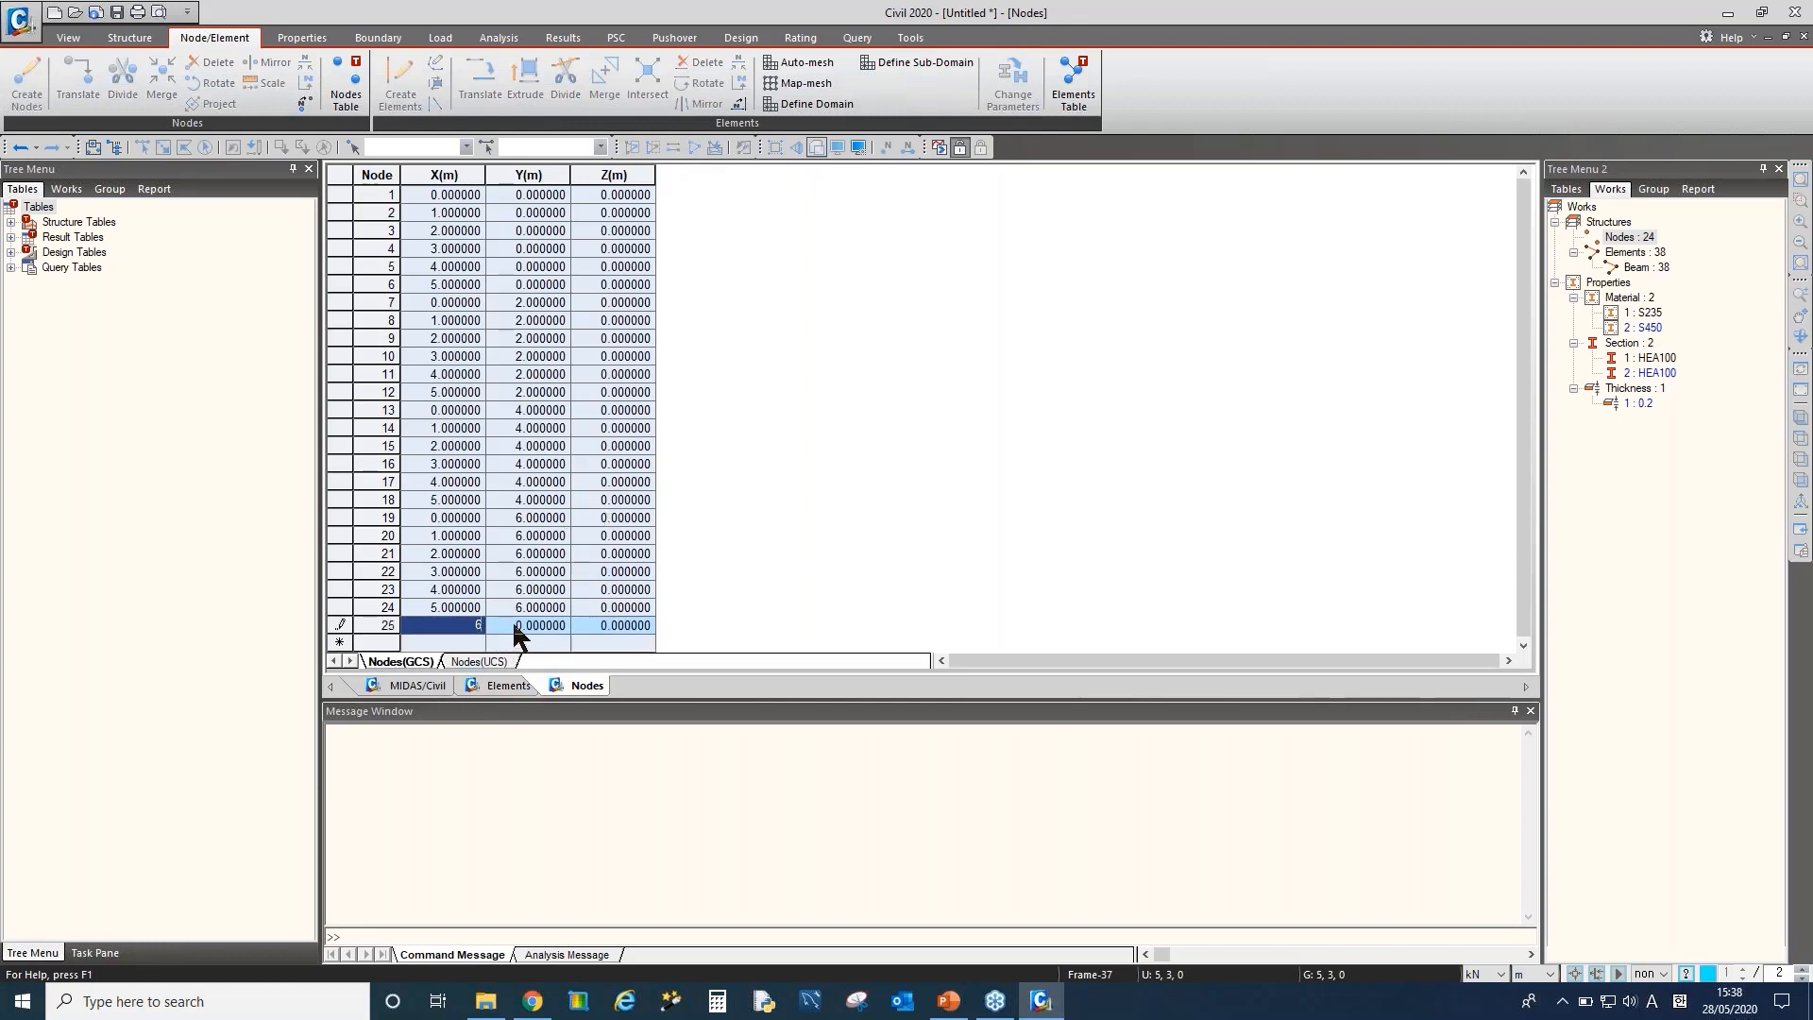
{"action": "key", "text": "Tab"}
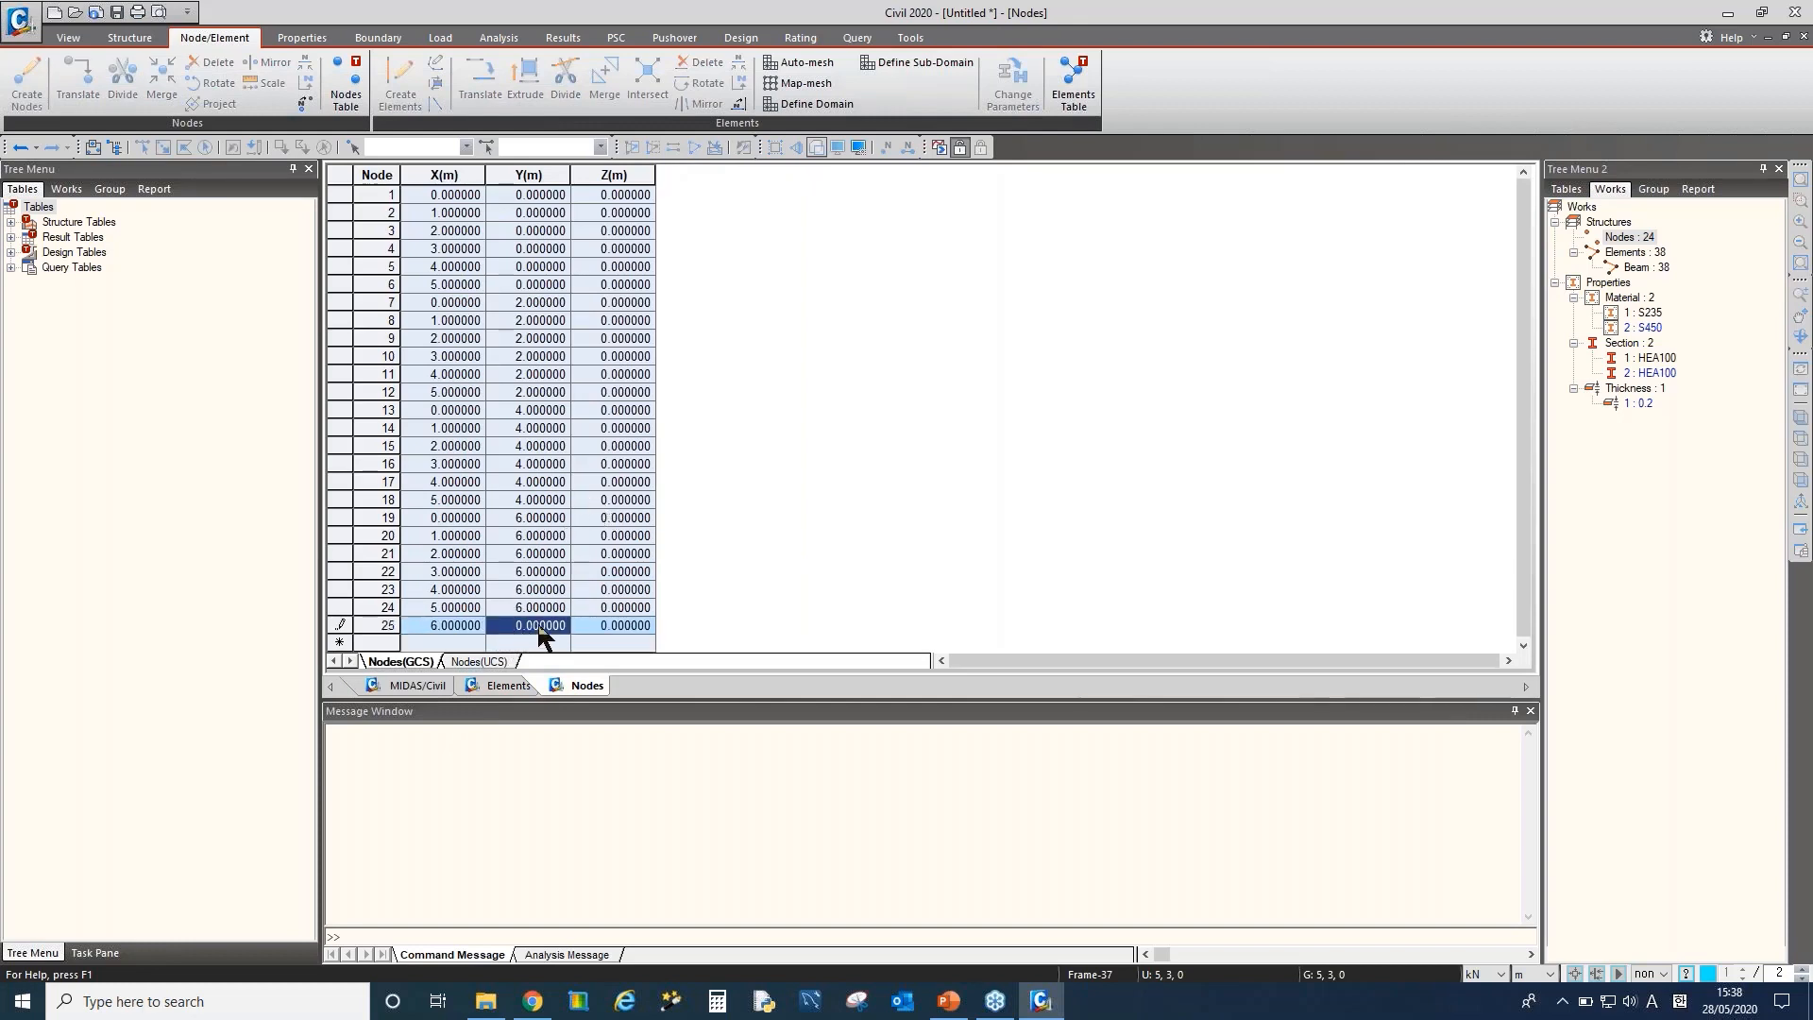
{"action": "left_click", "coordinate": [598, 627]}
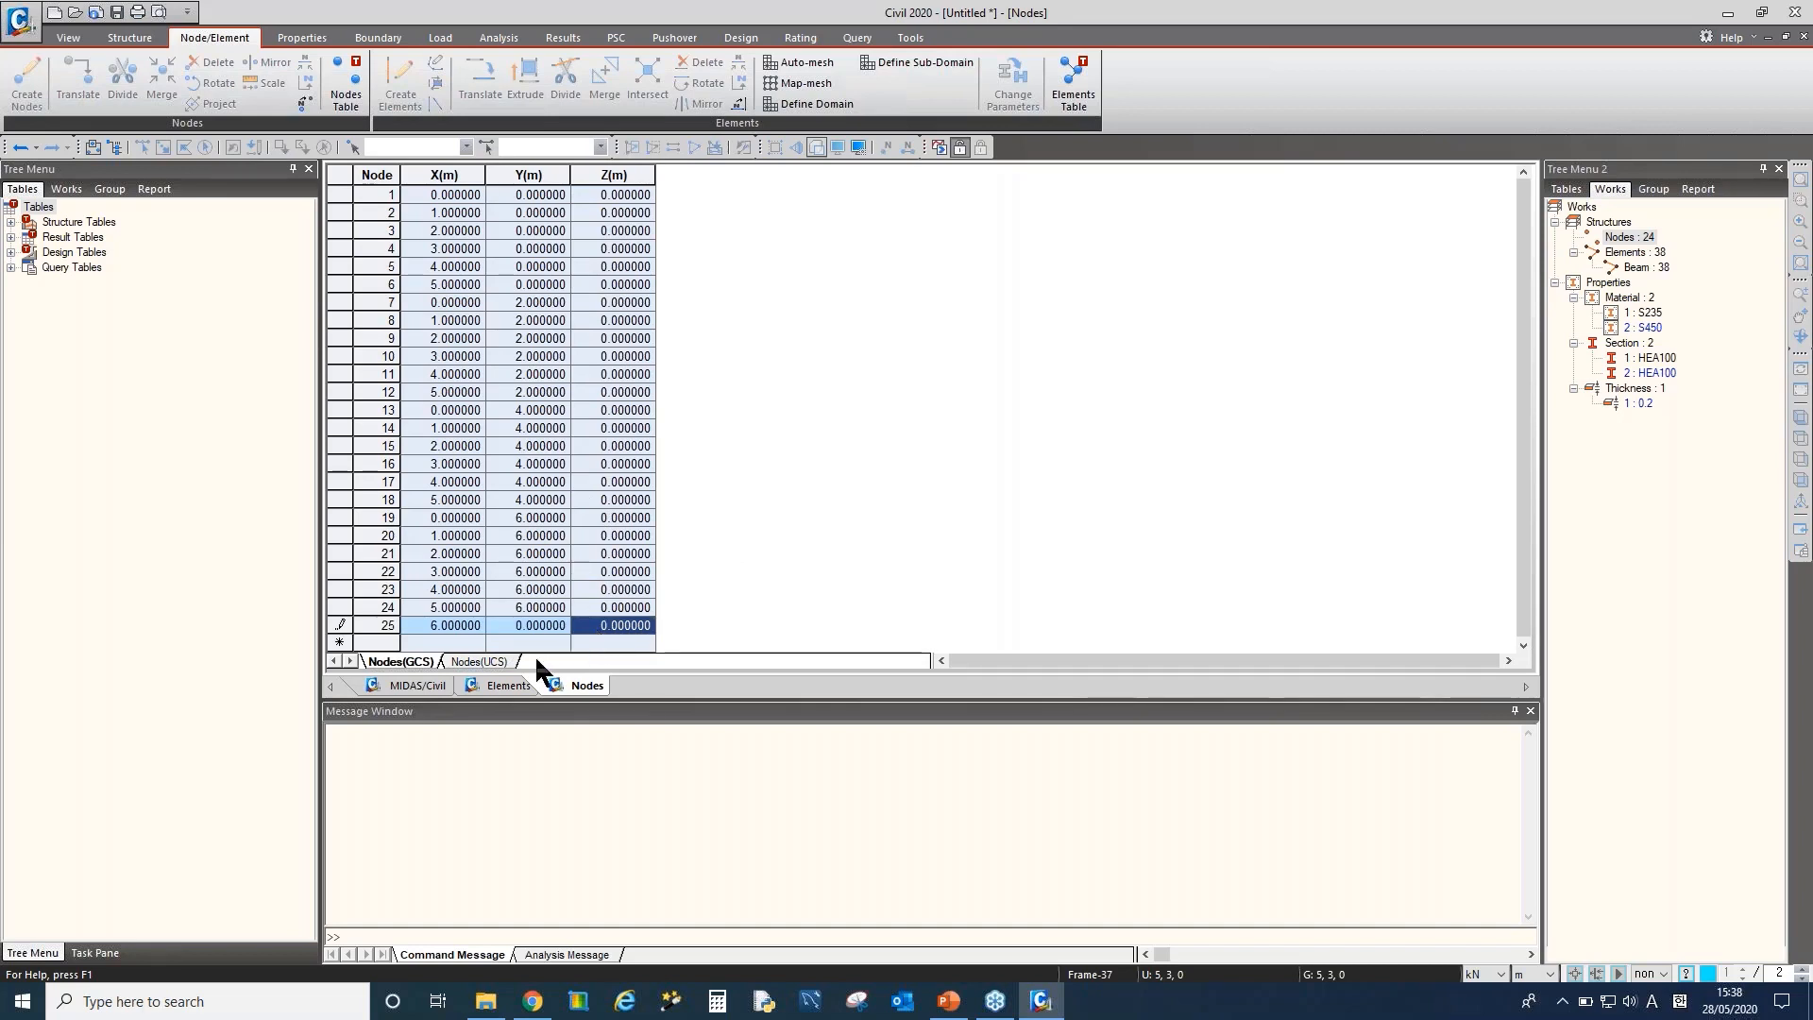
{"action": "key", "text": "Tab"}
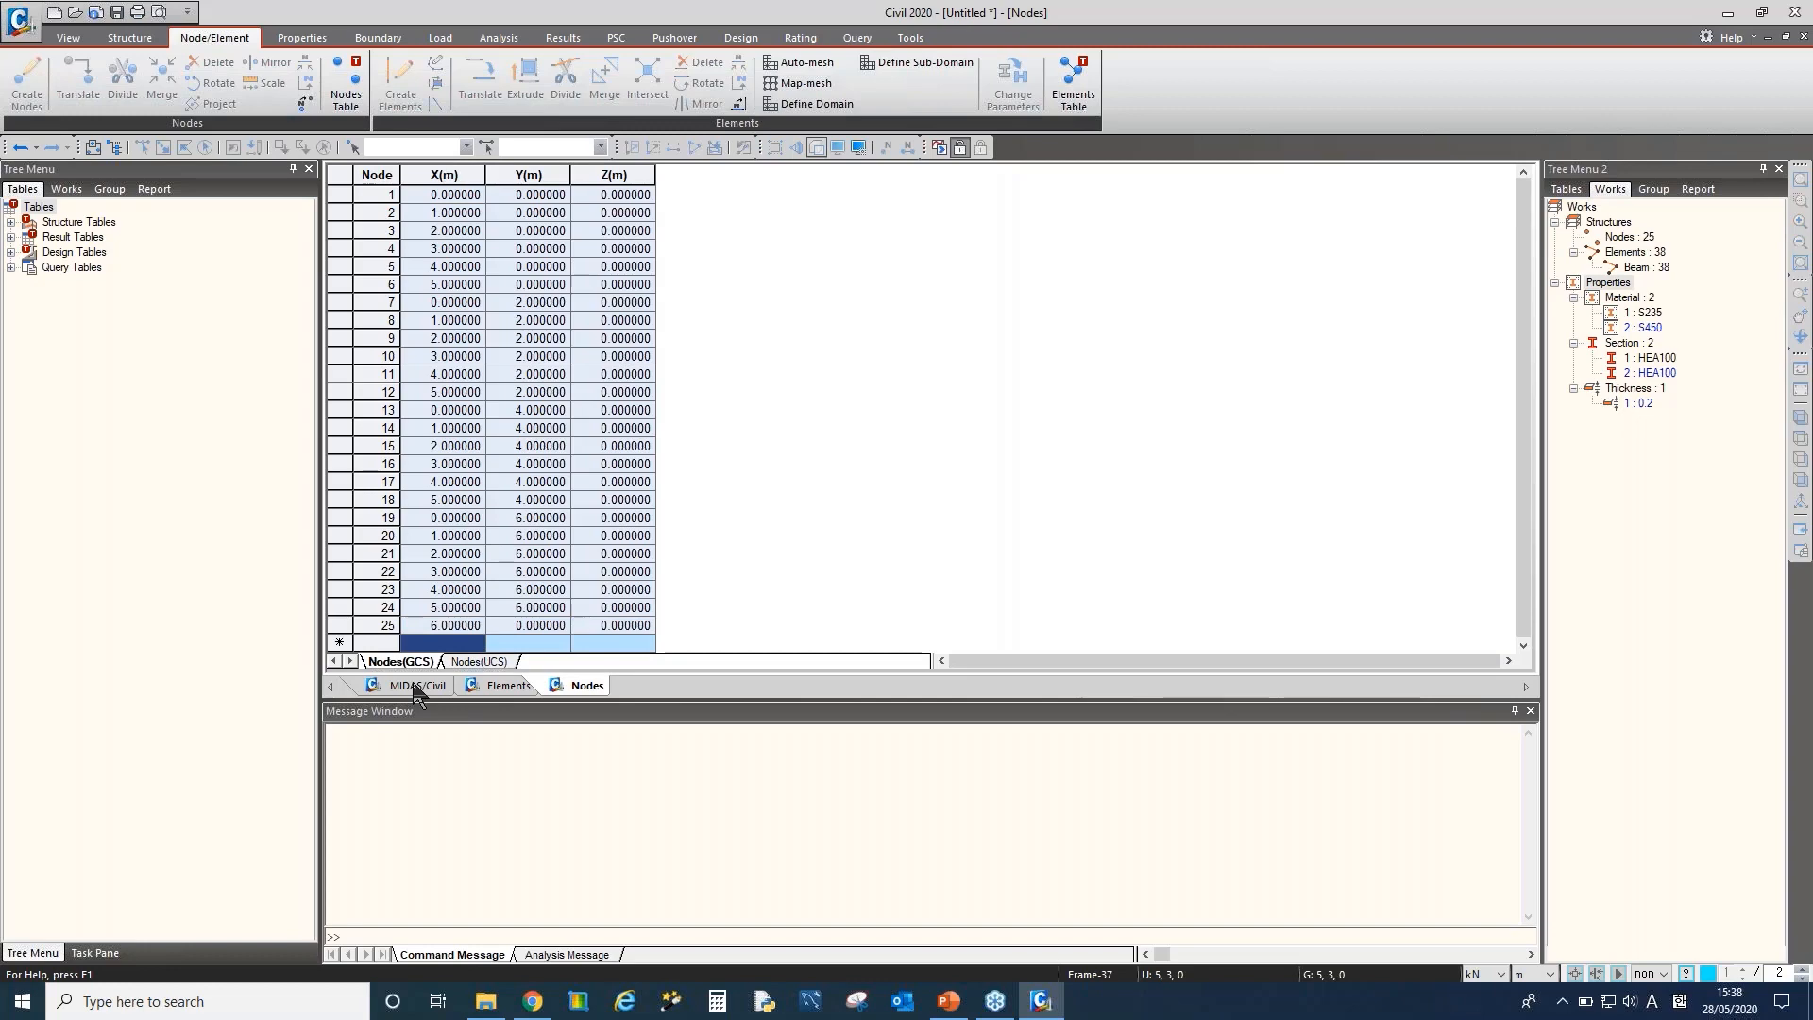
{"action": "left_click_drag", "start_coordinate": [446, 627], "coordinate": [612, 629]}
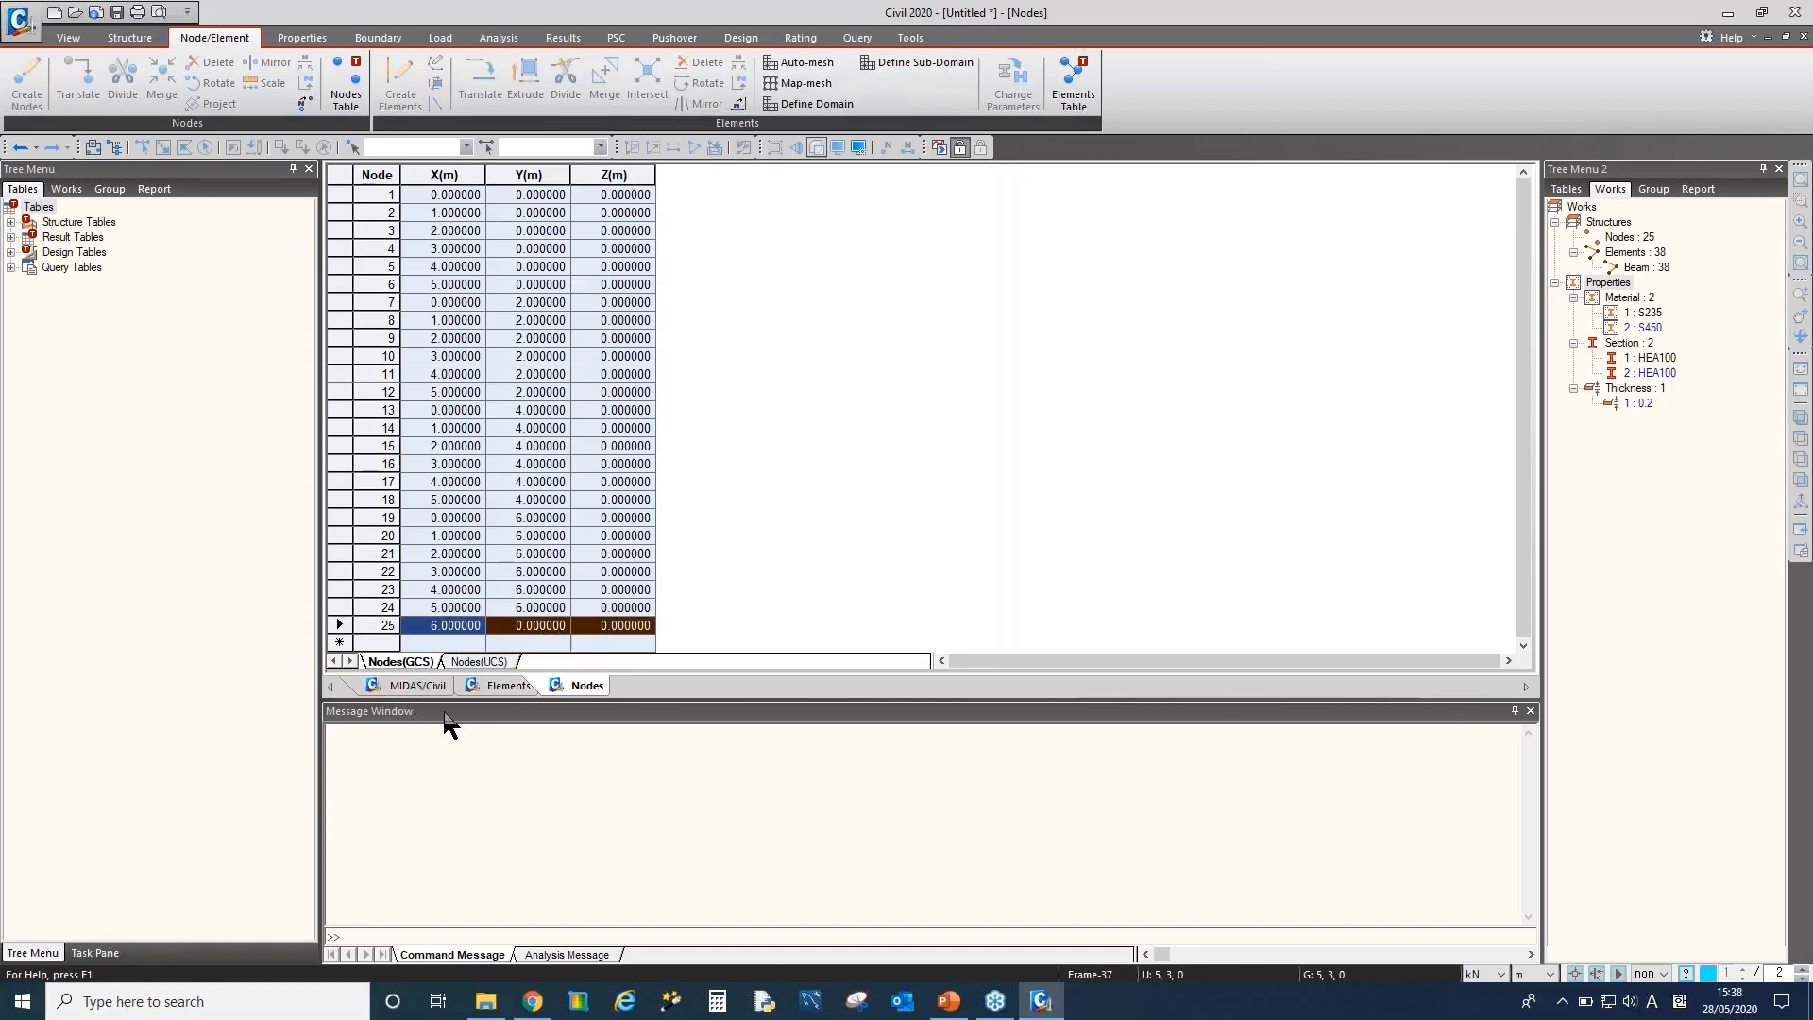
{"action": "left_click", "coordinate": [416, 686]}
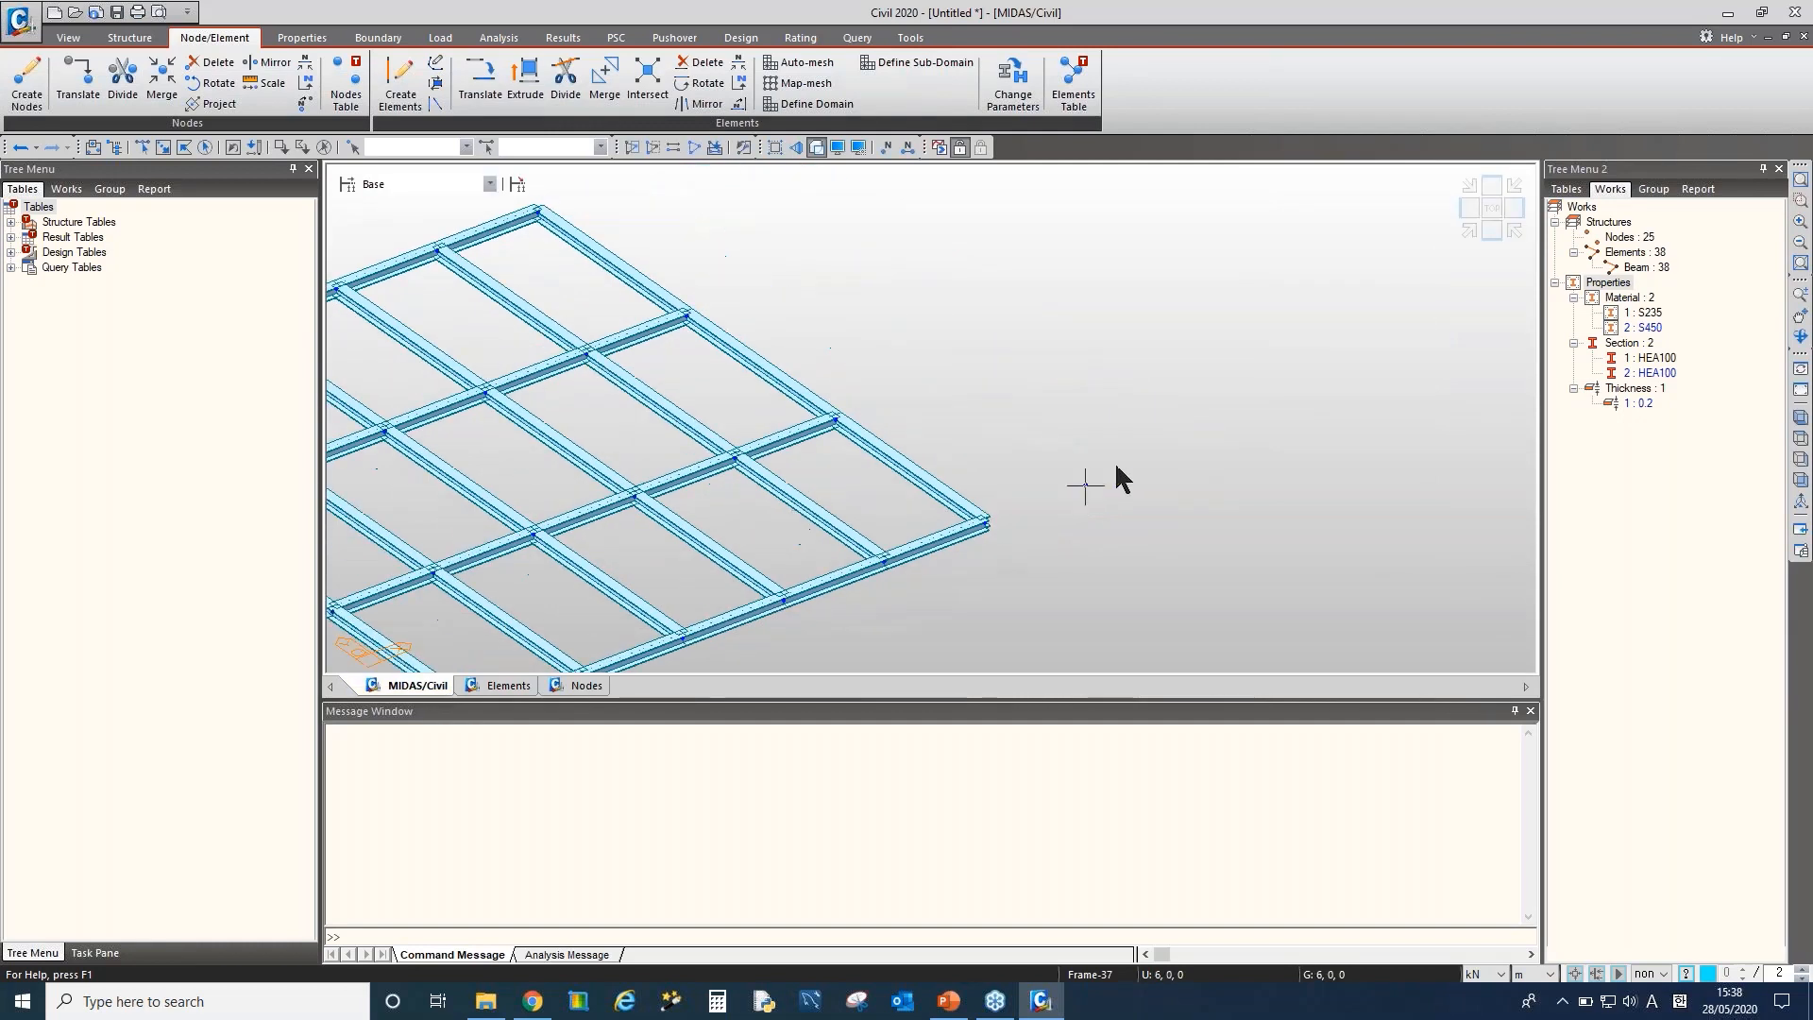
{"action": "left_click", "coordinate": [1086, 486]}
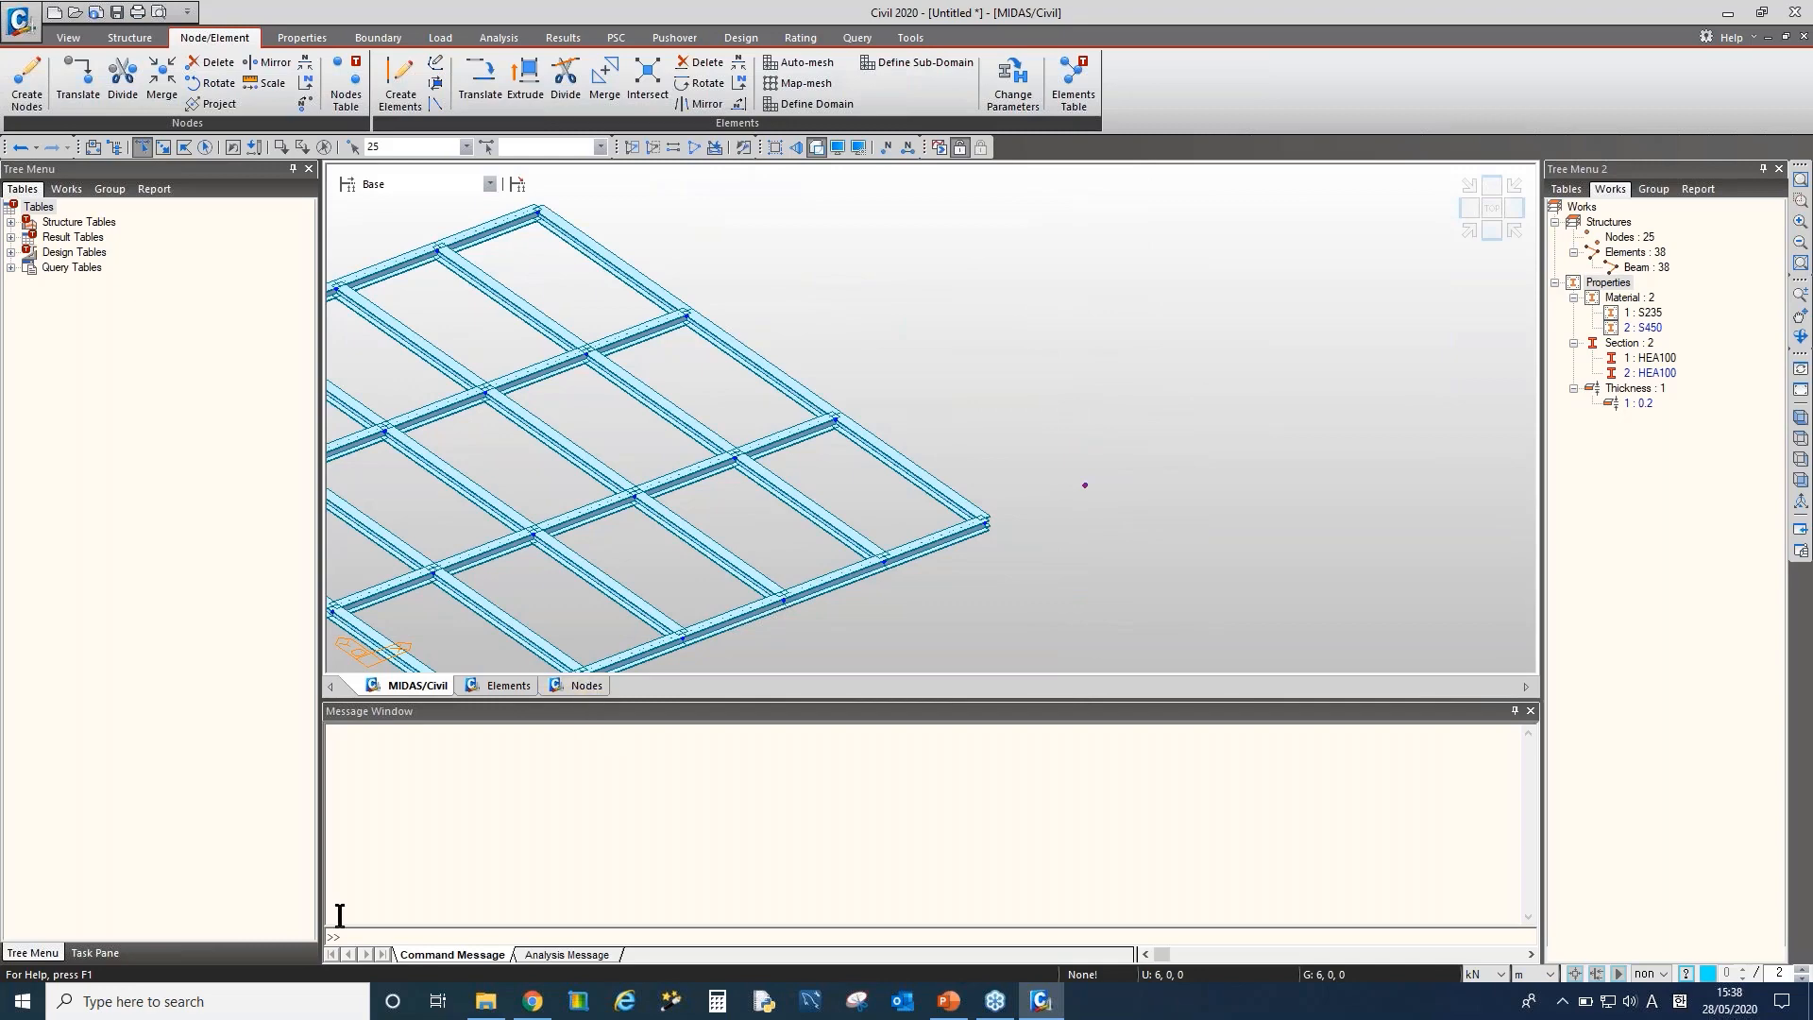
Switch to a blank Excel workbook and enter the coordinates 7, 0, 0 across the first row
{"action": "left_click", "coordinate": [80, 1001]}
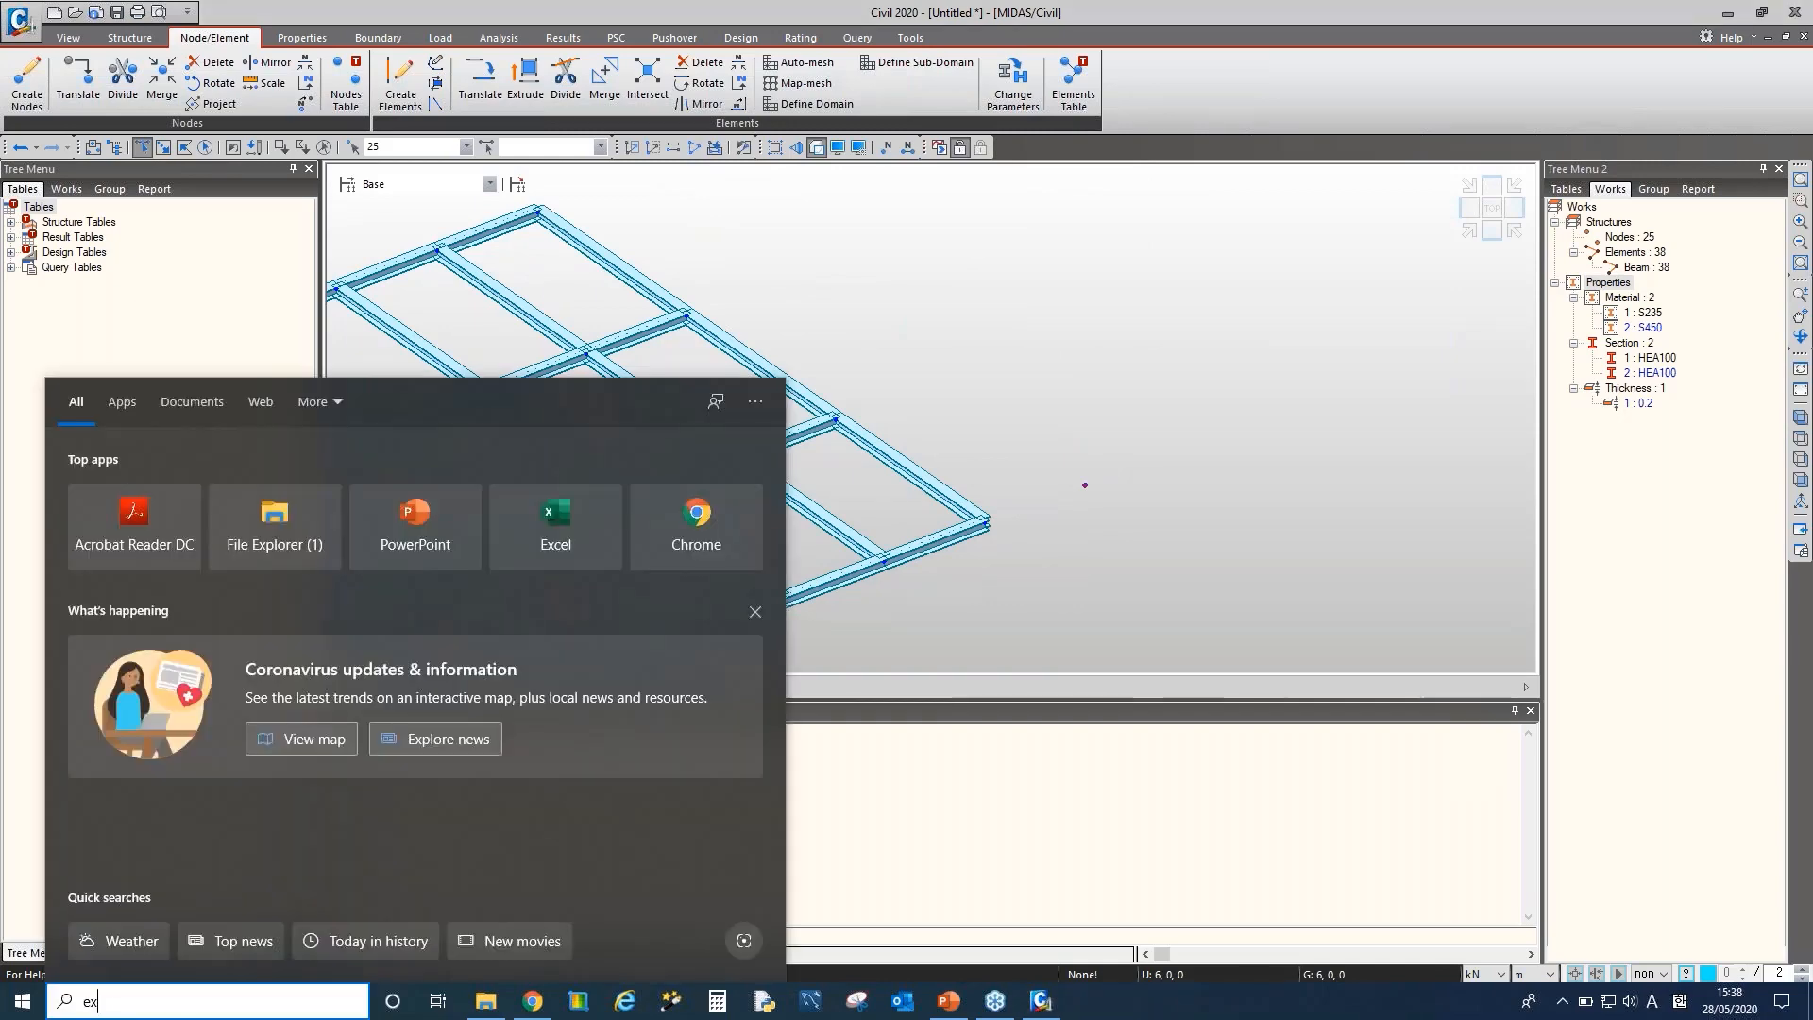
{"action": "type", "text": "excel"}
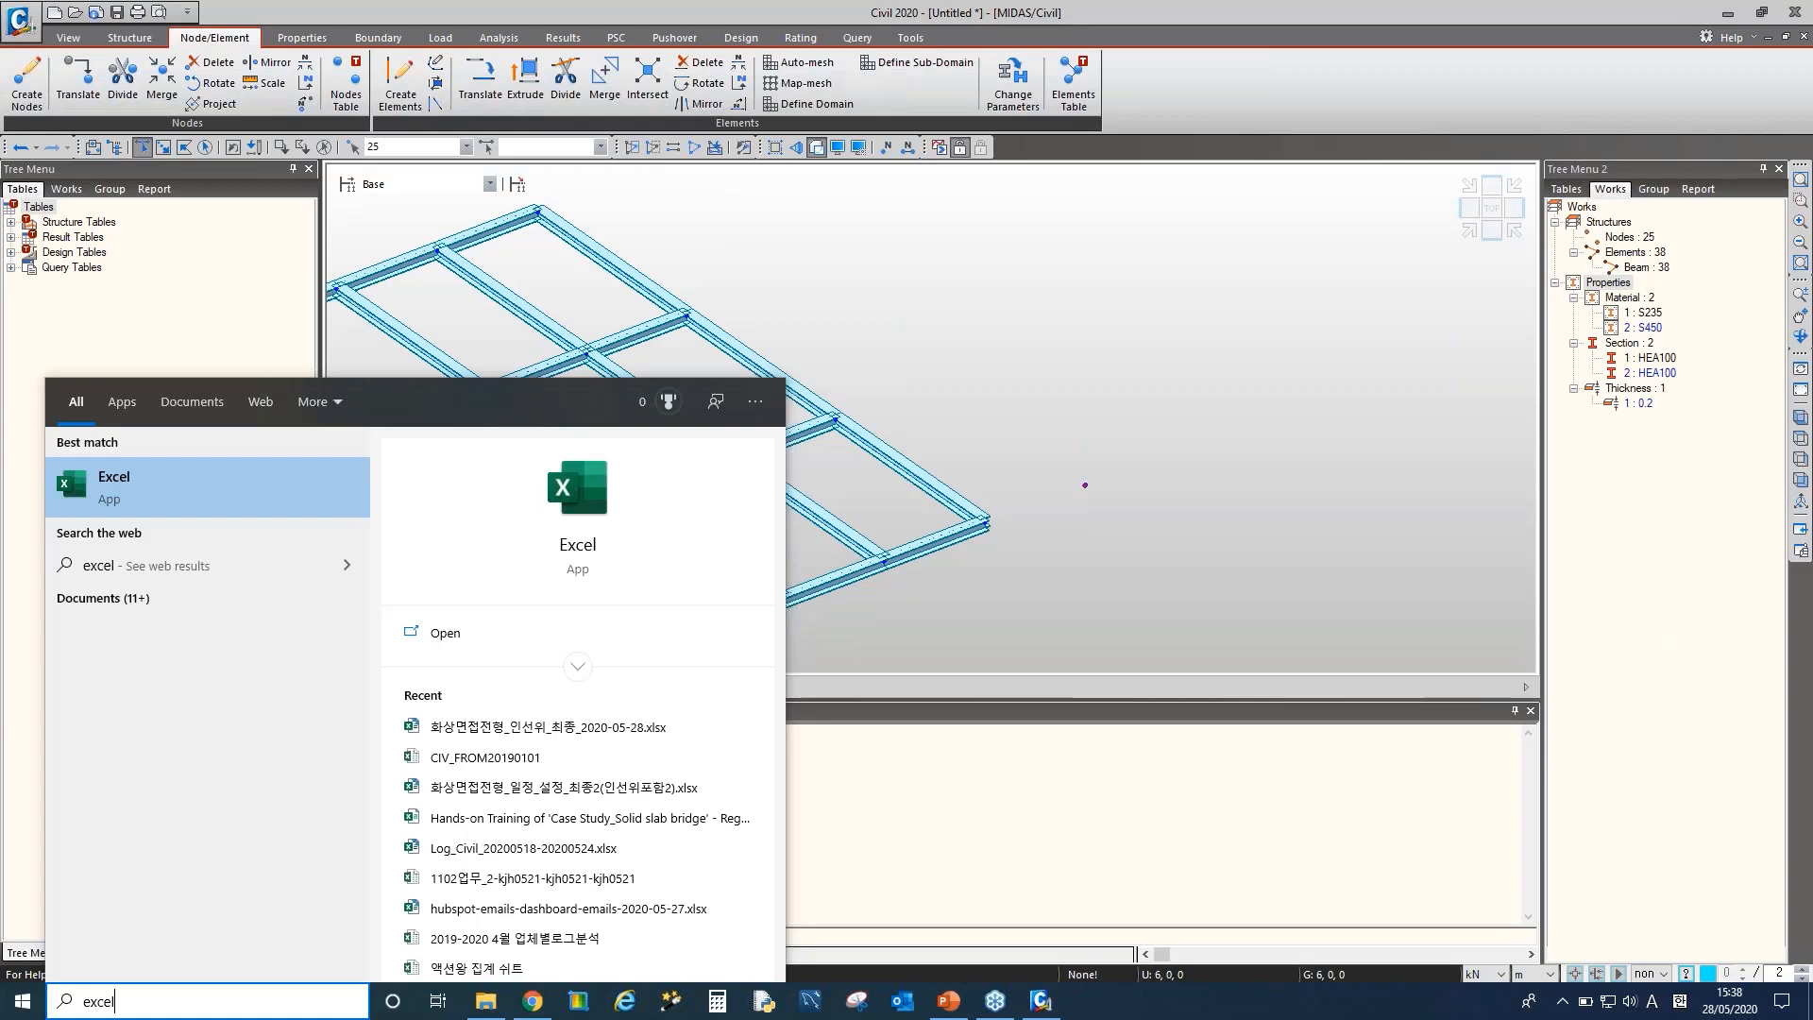
{"action": "key", "text": "Return"}
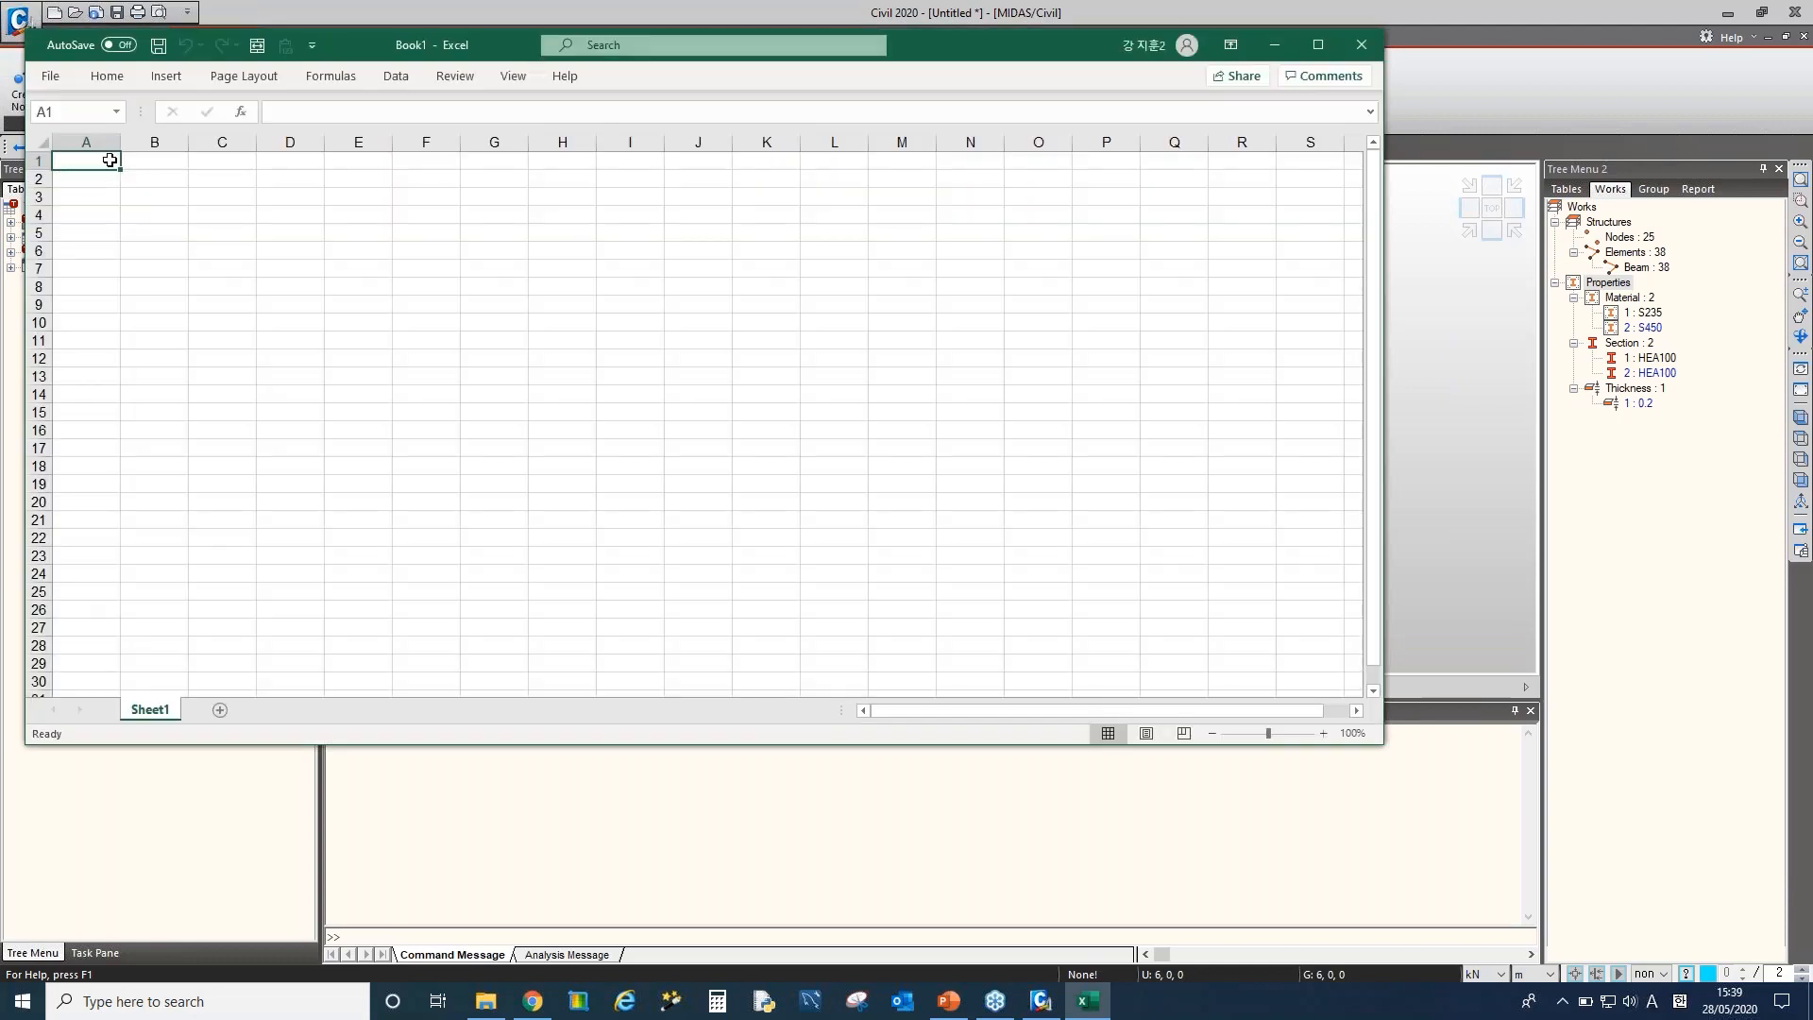
{"action": "type", "text": "7"}
{"action": "key", "text": "Tab"}
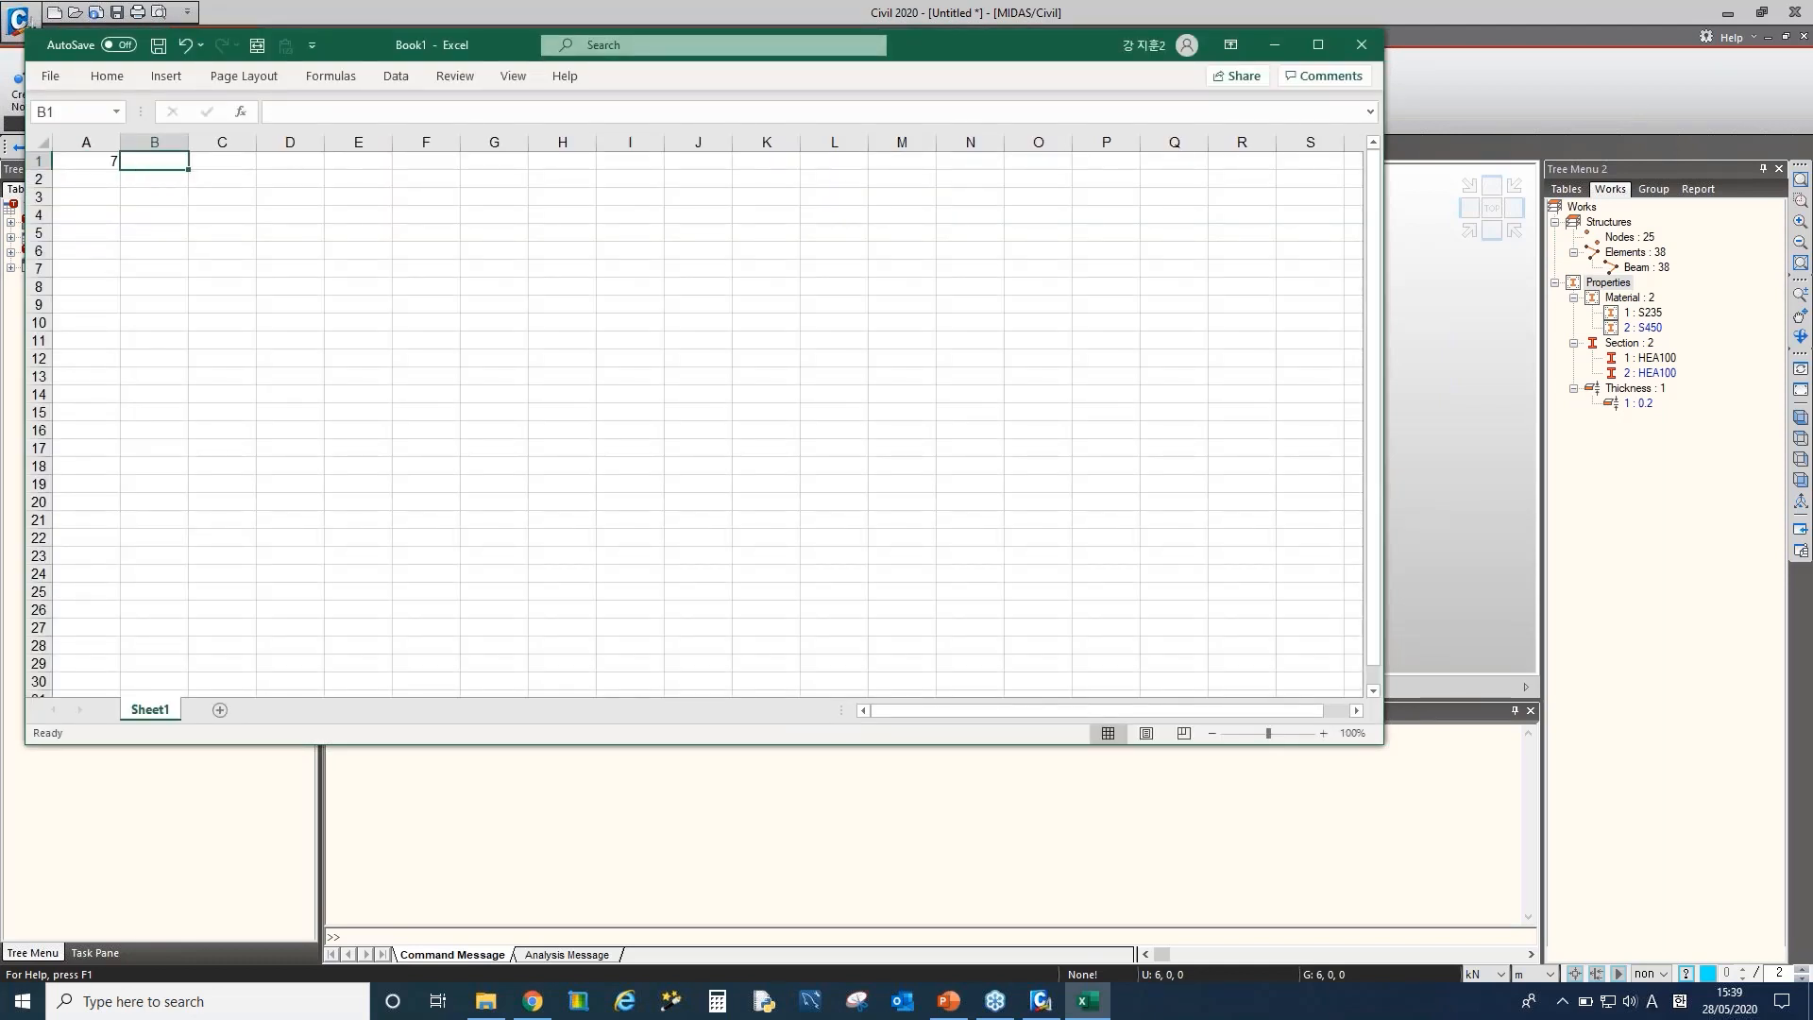
{"action": "type", "text": "0"}
{"action": "key", "text": "Tab"}
{"action": "type", "text": "0"}
{"action": "key", "text": "Down"}
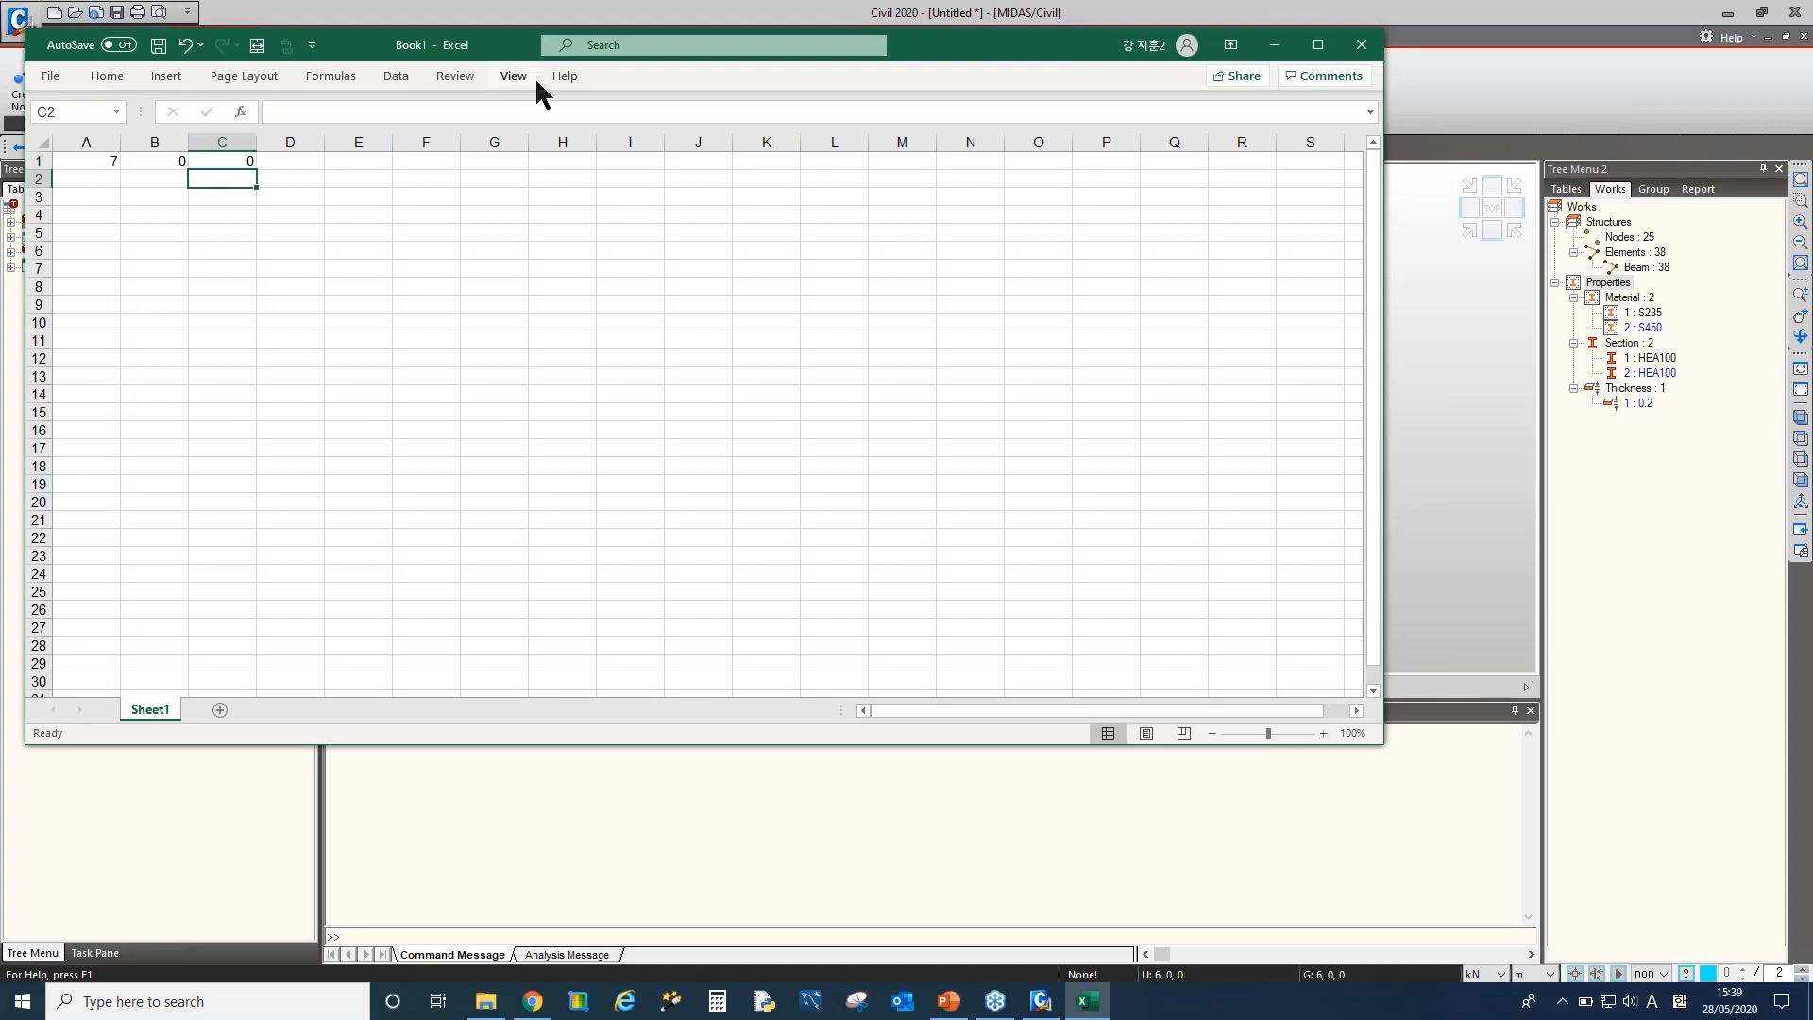
Extend the coordinates to row 14 with X running from 7 to 20 and Y and Z at 0, and copy the block
{"action": "left_click", "coordinate": [106, 181]}
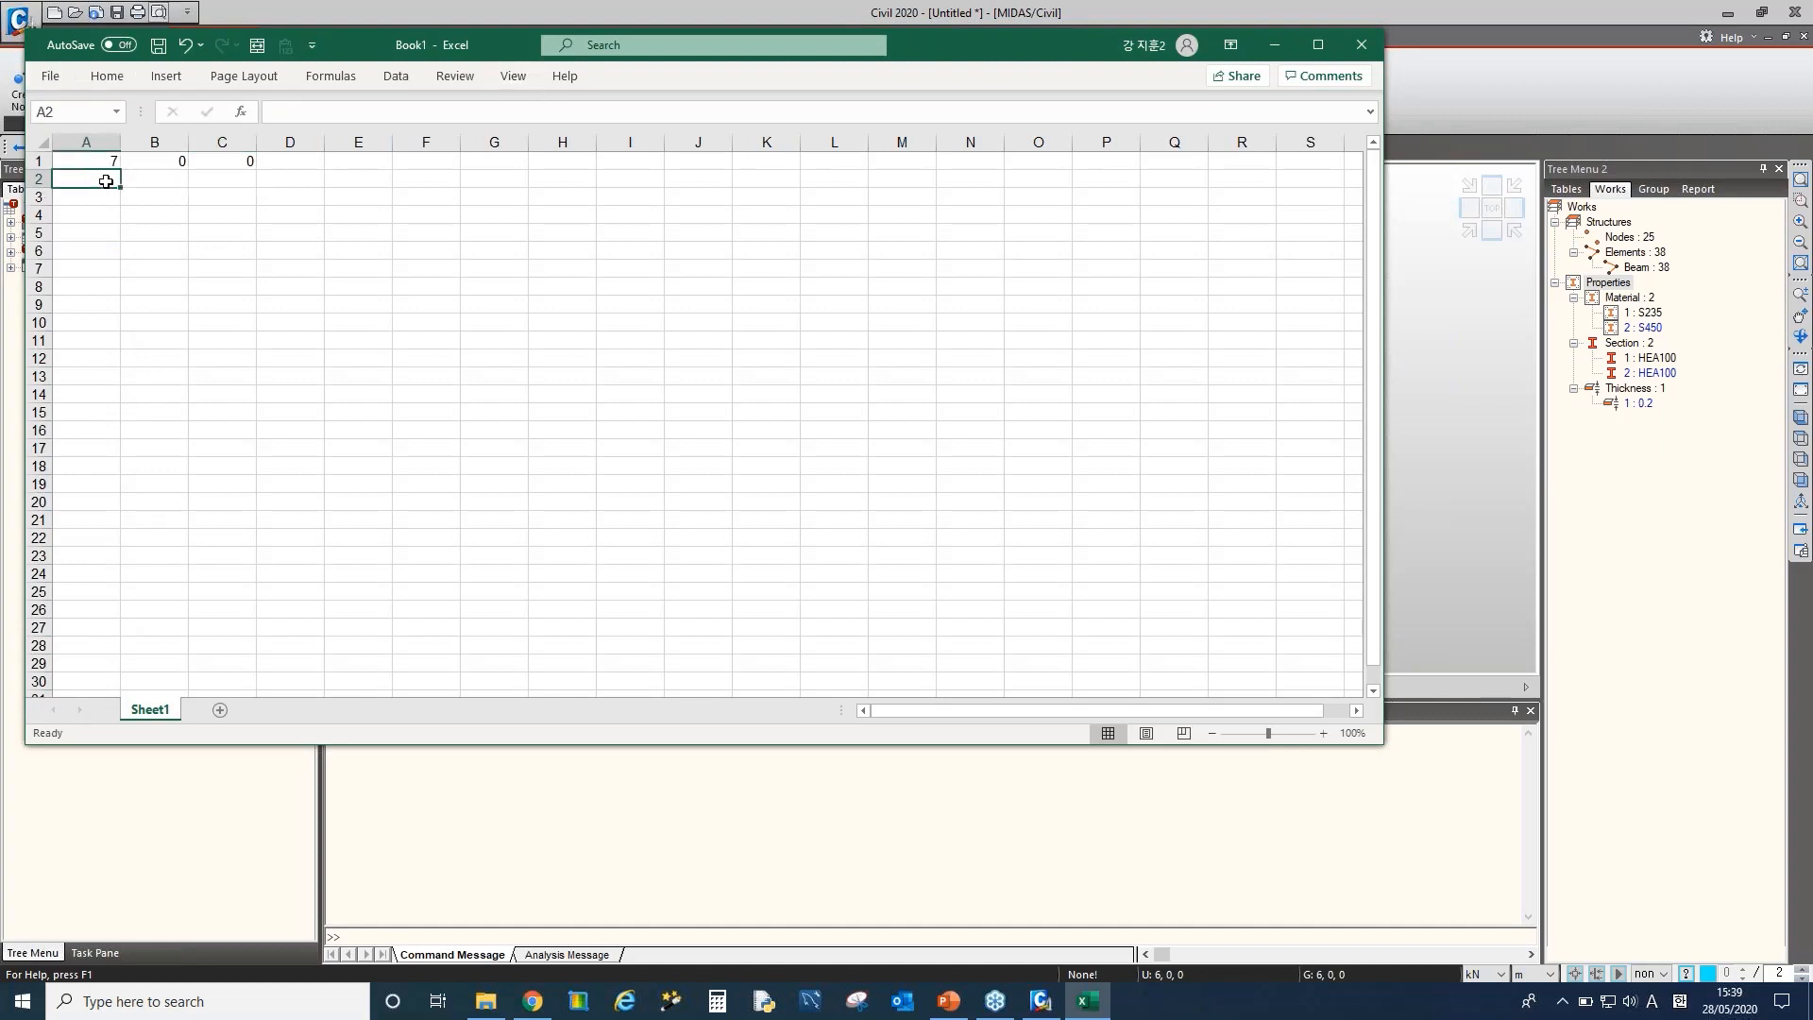
{"action": "type", "text": "8"}
{"action": "left_click", "coordinate": [168, 263]}
{"action": "left_click_drag", "start_coordinate": [113, 160], "coordinate": [126, 403]}
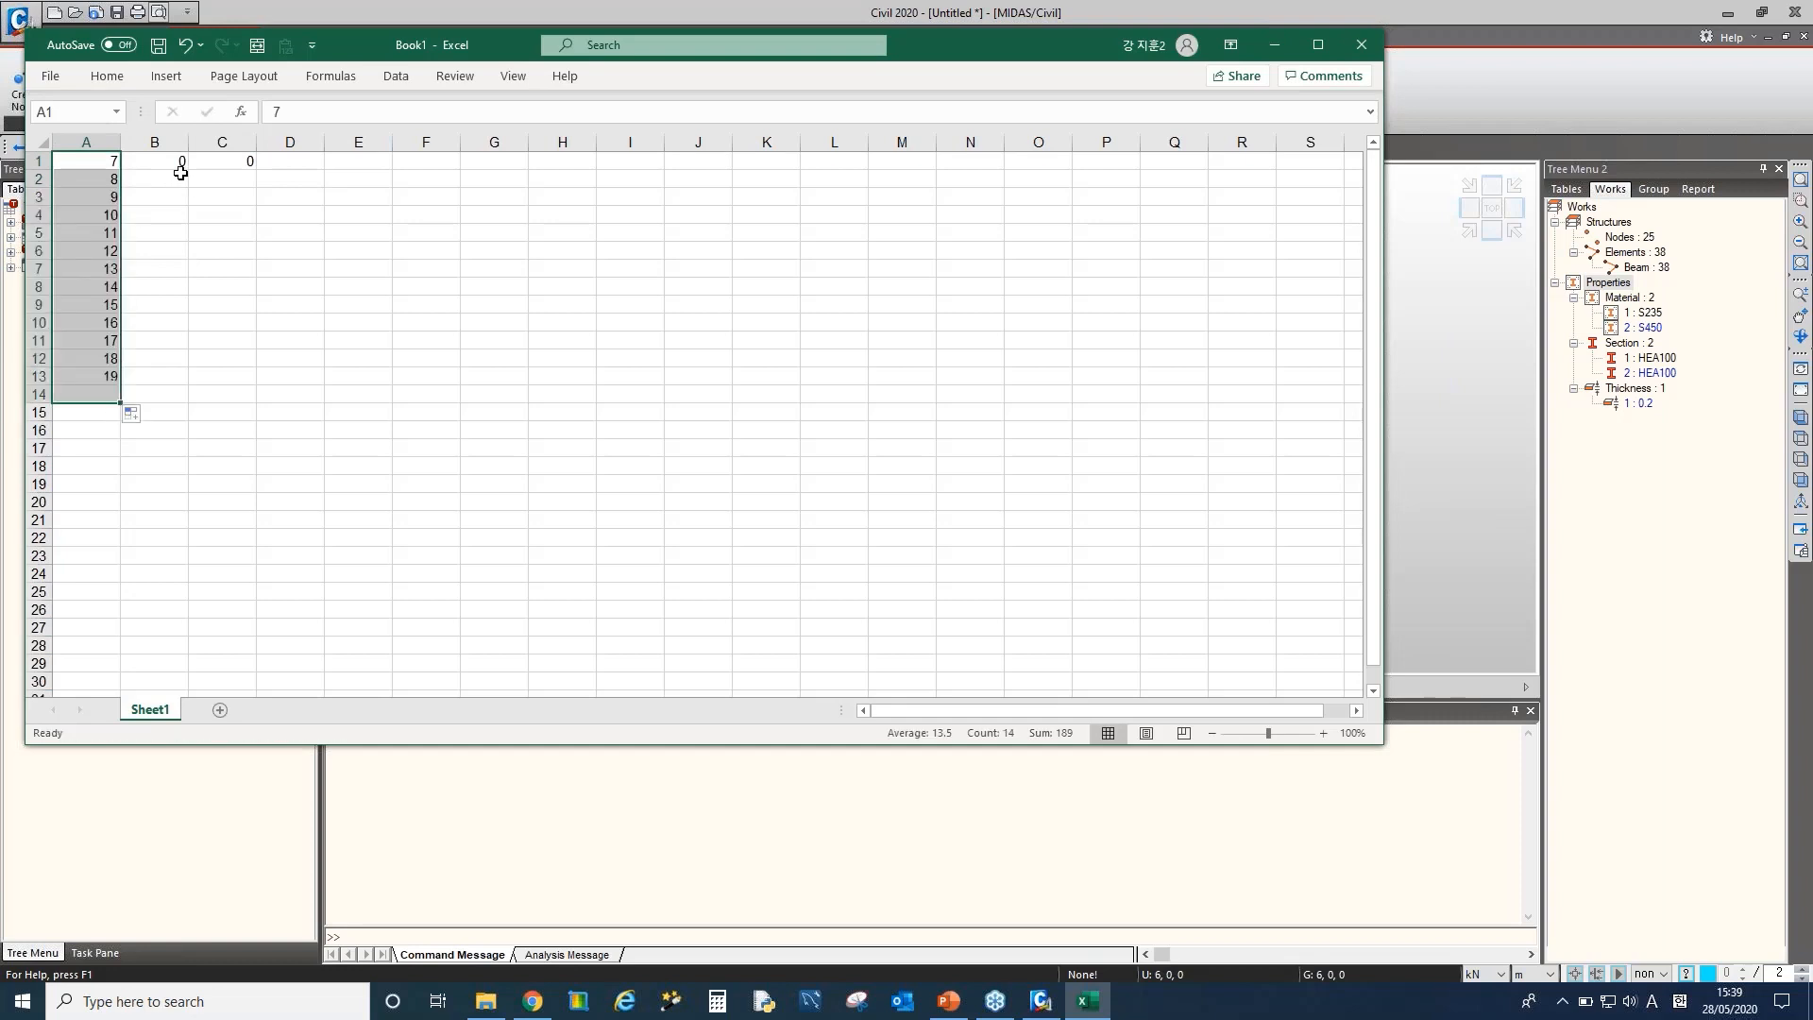
{"action": "left_click_drag", "start_coordinate": [167, 165], "coordinate": [242, 399]}
{"action": "left_click_drag", "start_coordinate": [109, 162], "coordinate": [247, 400]}
{"action": "key", "text": "ctrl+c"}
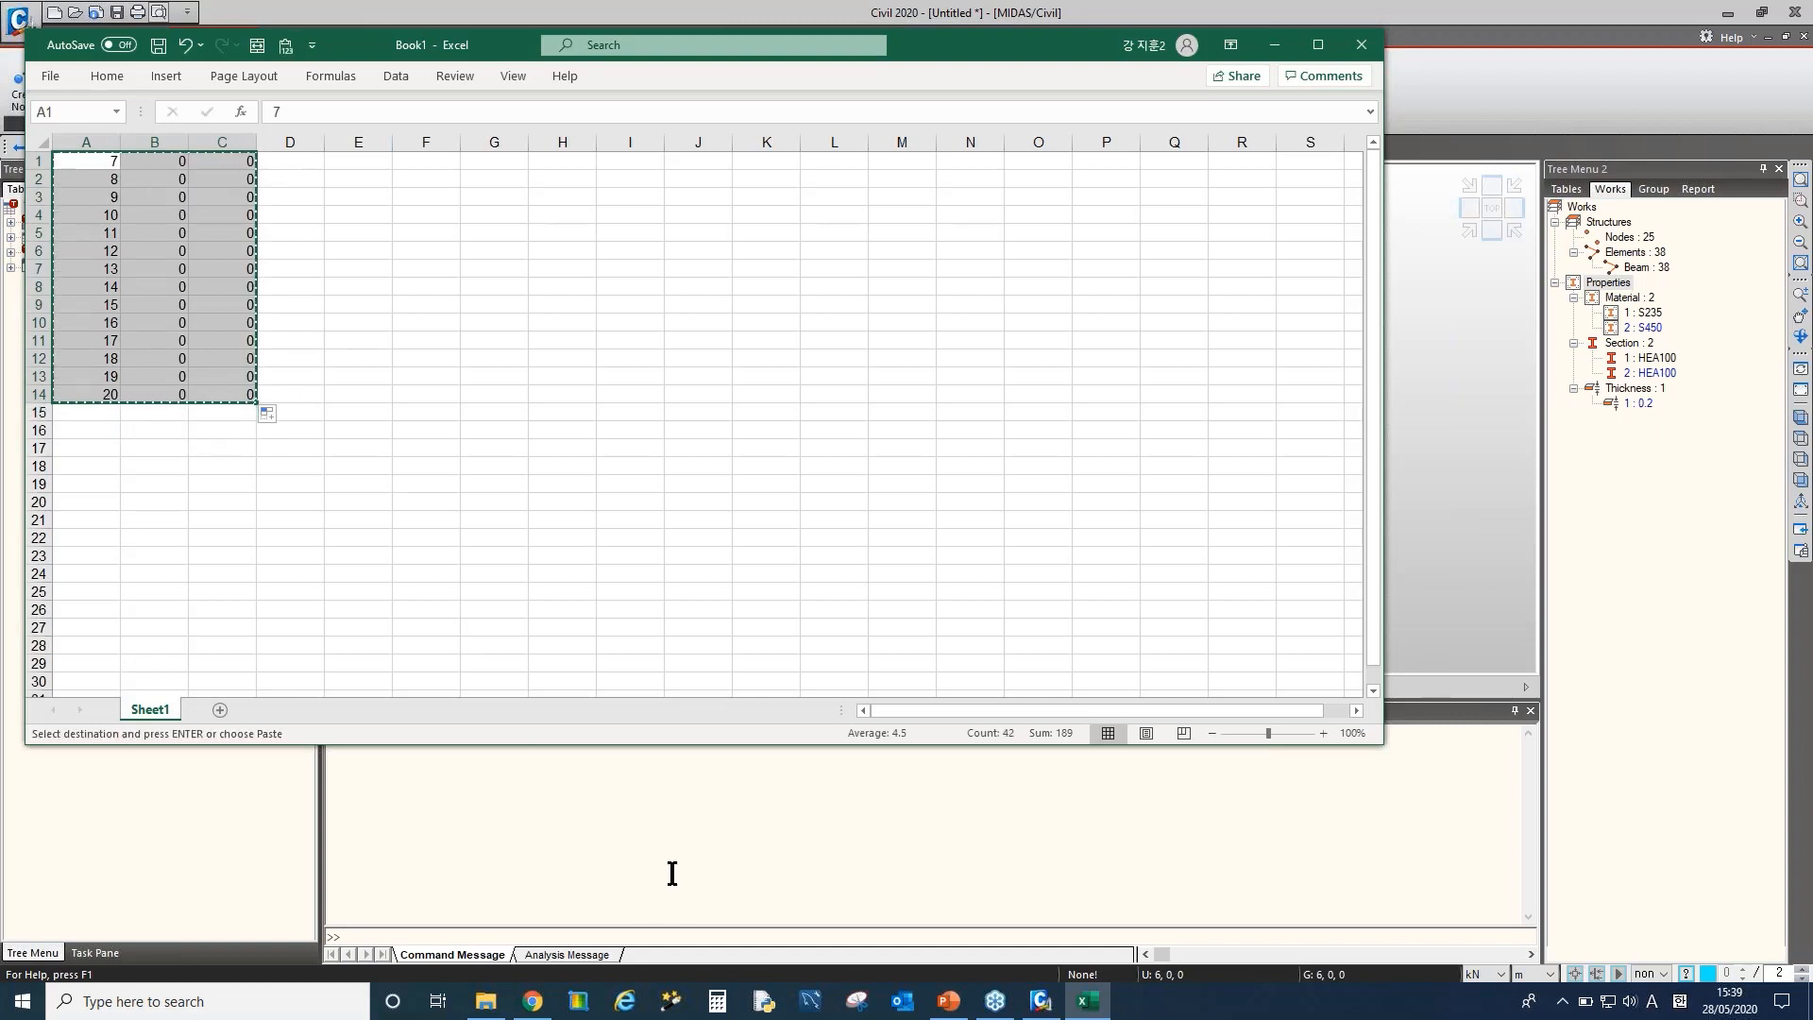
Switch to midas Civil, paste the copied coordinates into the empty row of the Nodes table, and check the new nodes in the model view
{"action": "left_click", "coordinate": [640, 810]}
{"action": "left_click", "coordinate": [586, 685]}
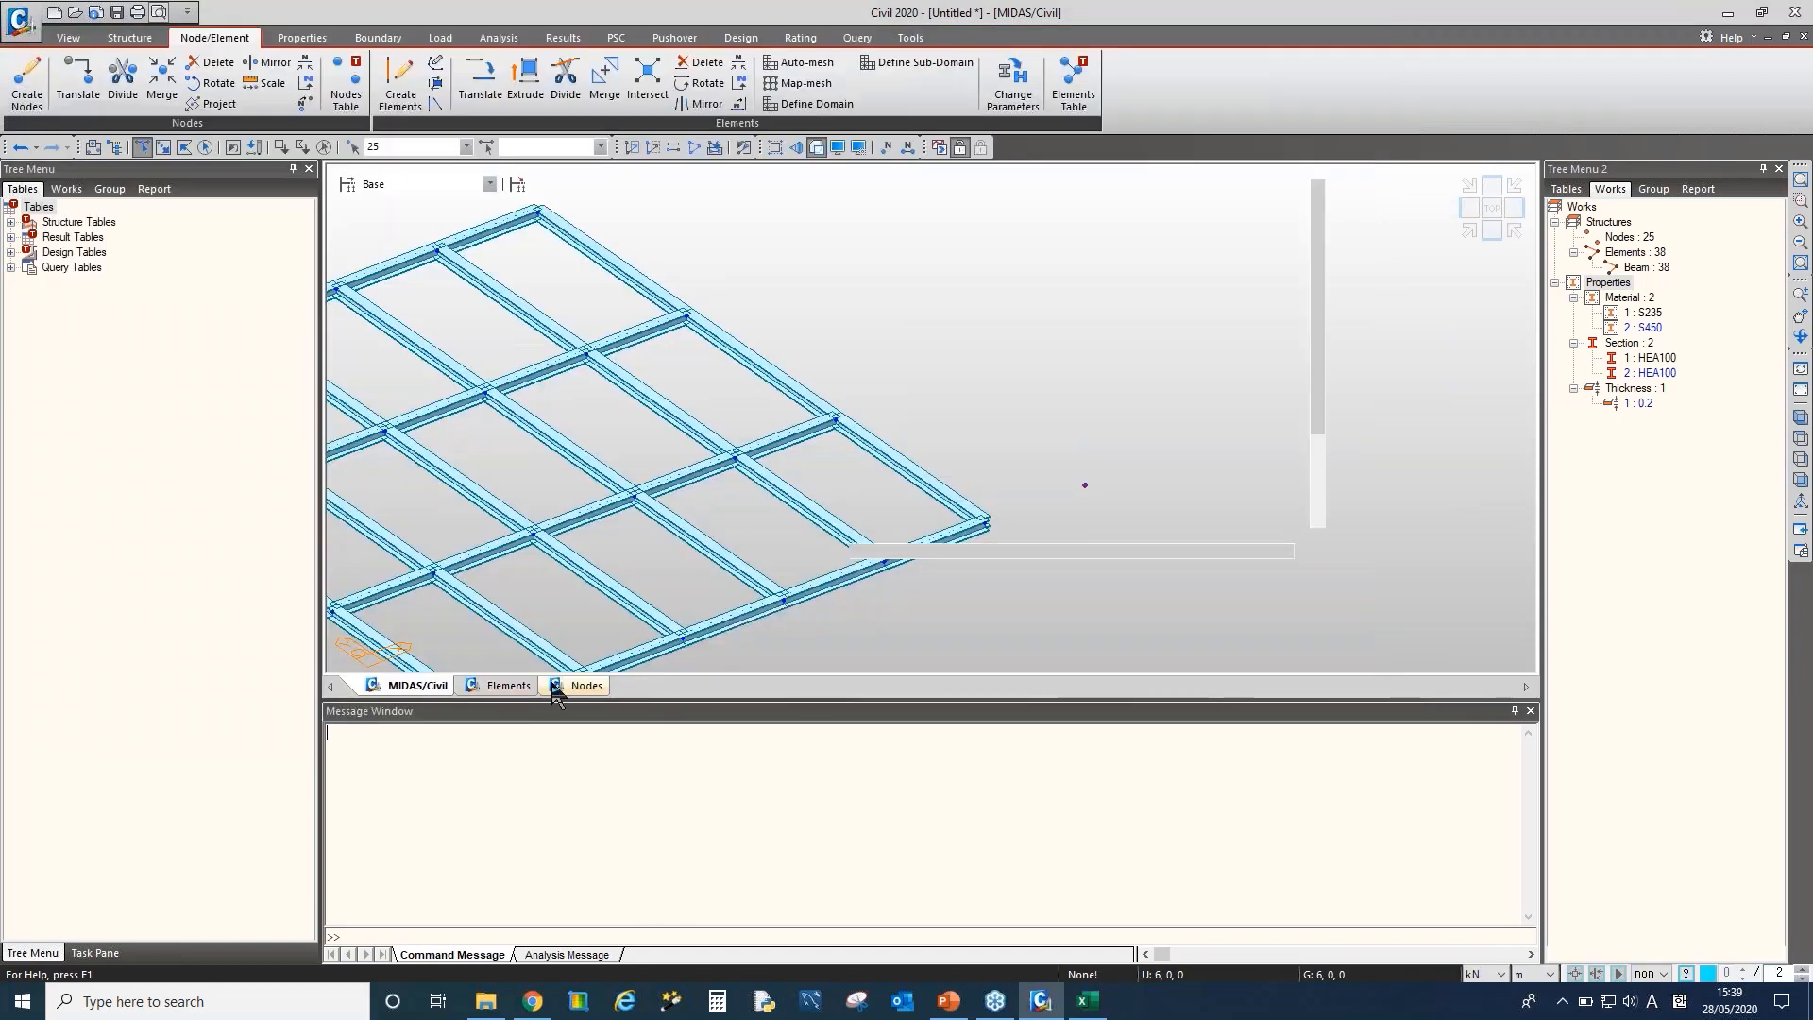
{"action": "left_click", "coordinate": [444, 643]}
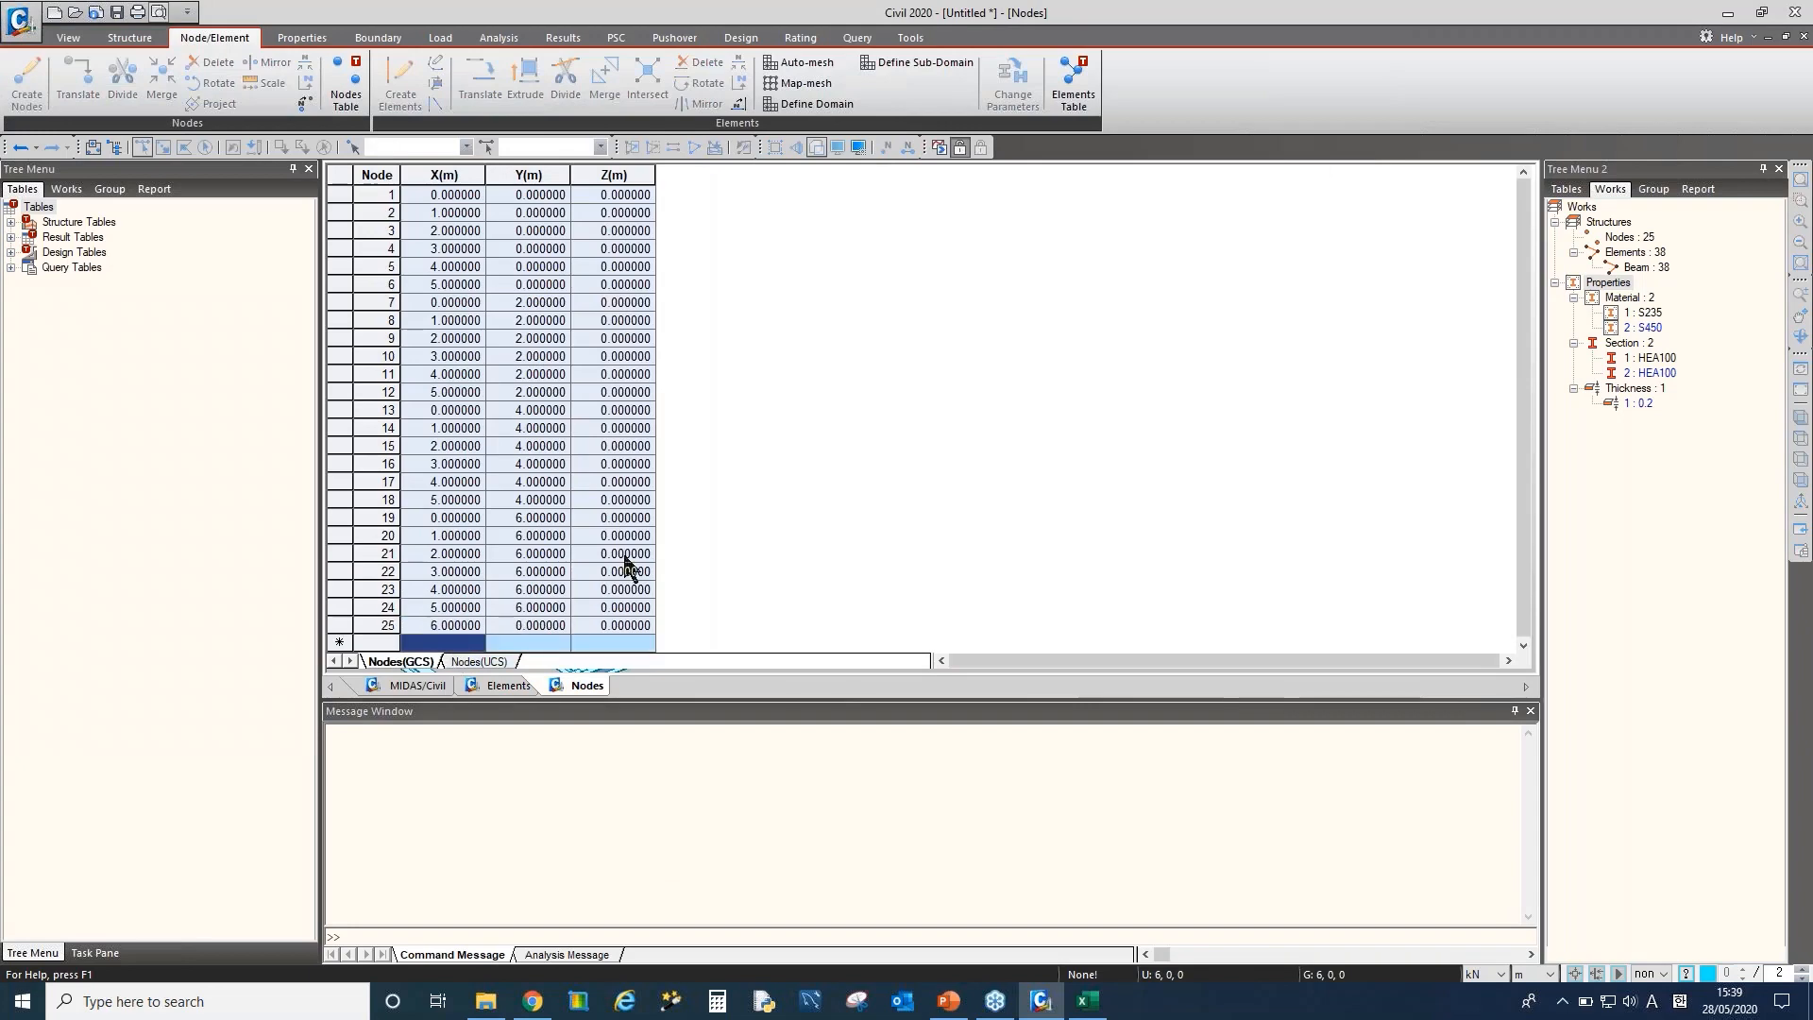
{"action": "key", "text": "ctrl+v"}
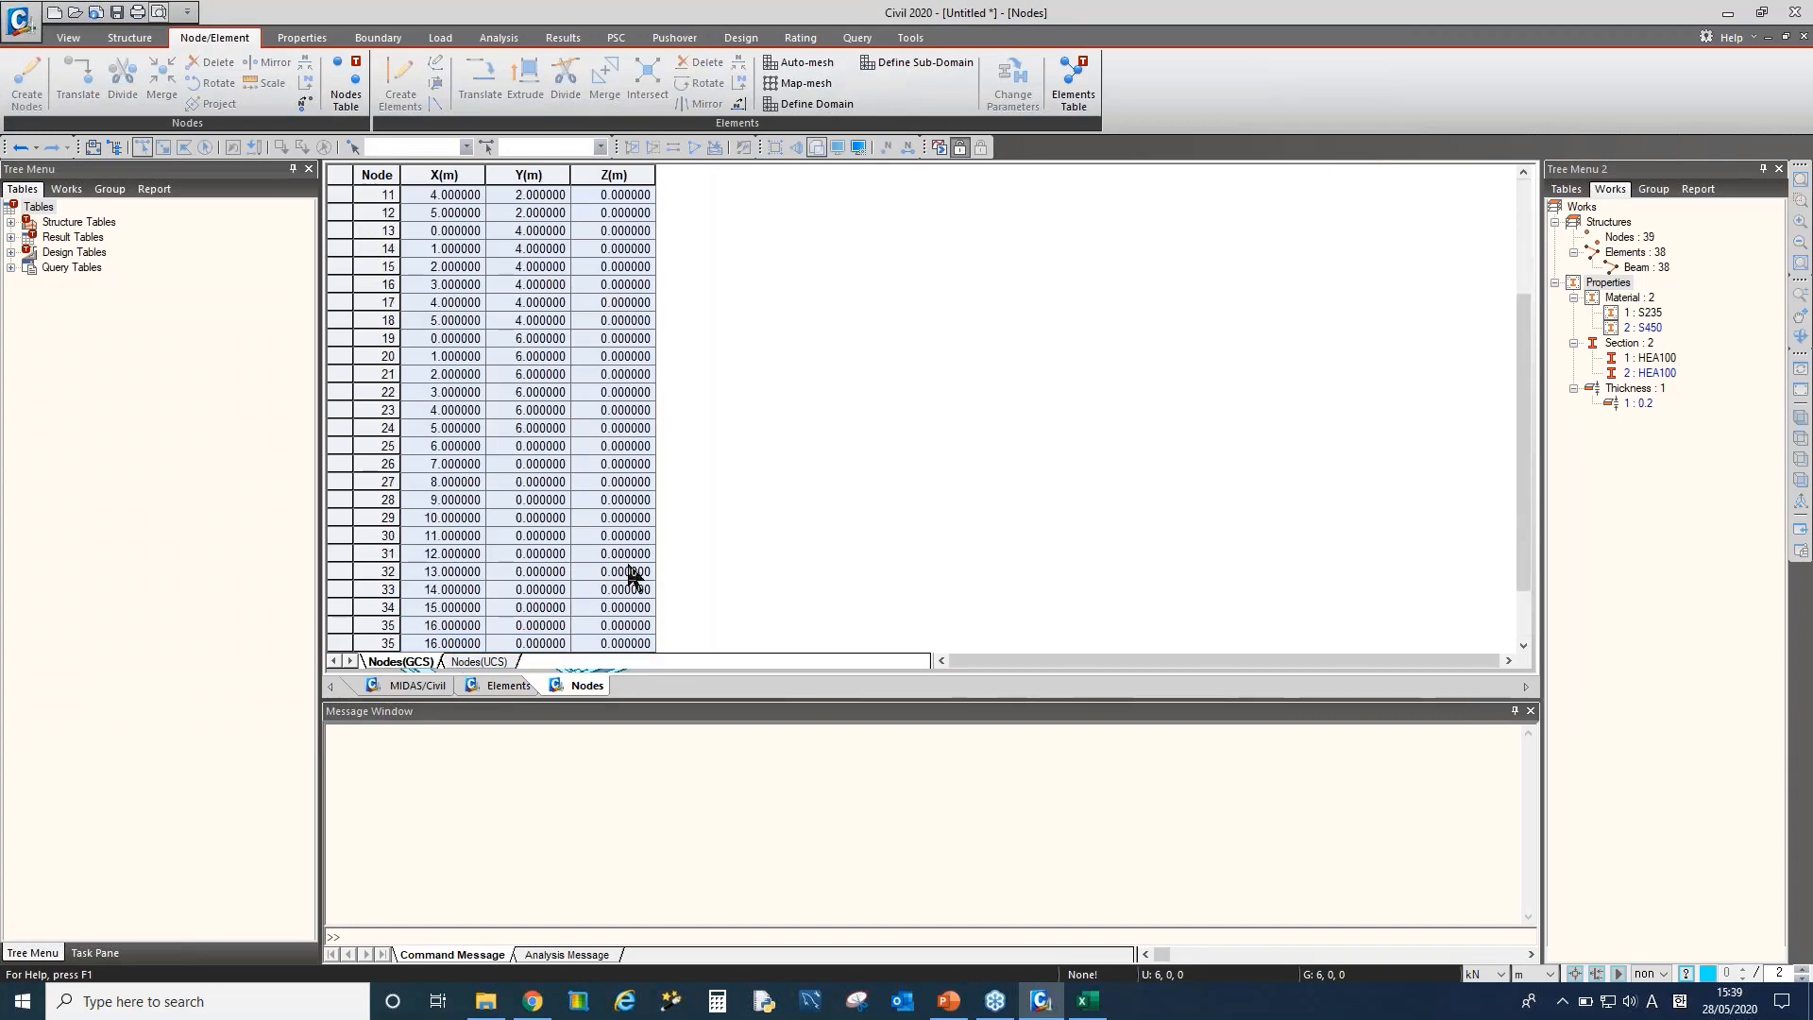
{"action": "left_click", "coordinate": [425, 687]}
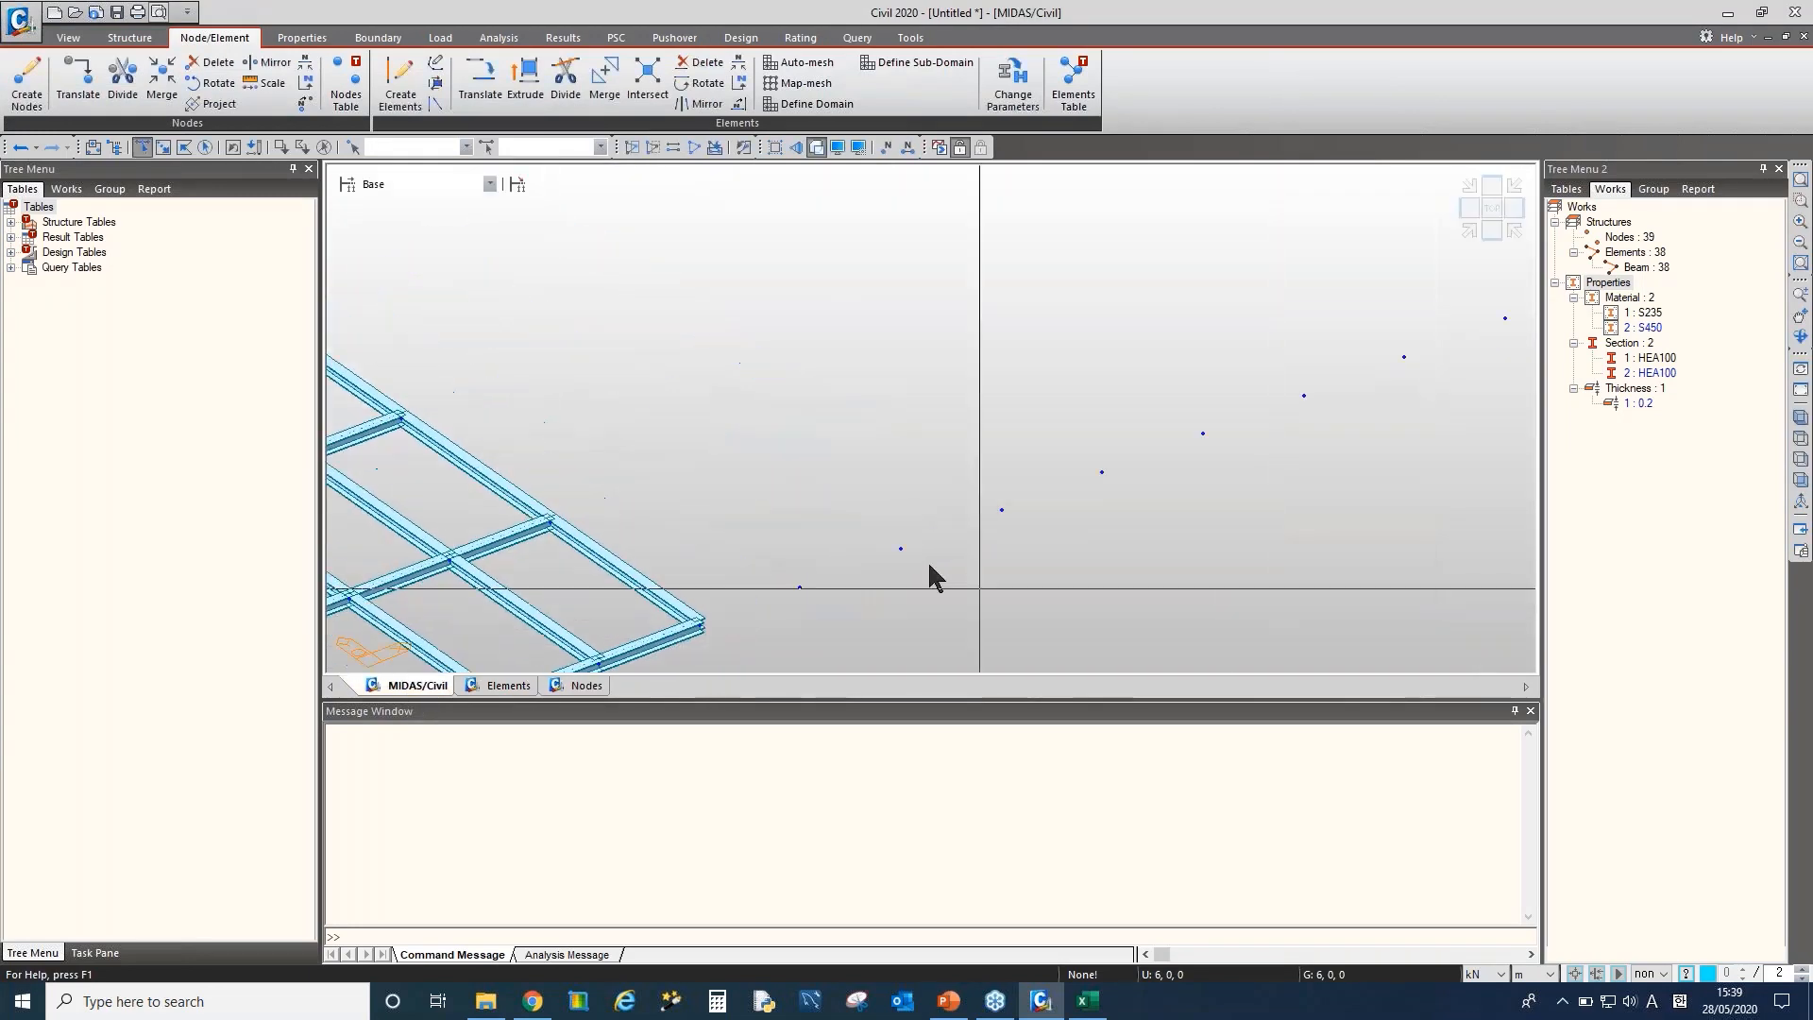
{"action": "scroll", "coordinate": [1129, 528], "scroll_direction": "down", "scroll_amount": 1}
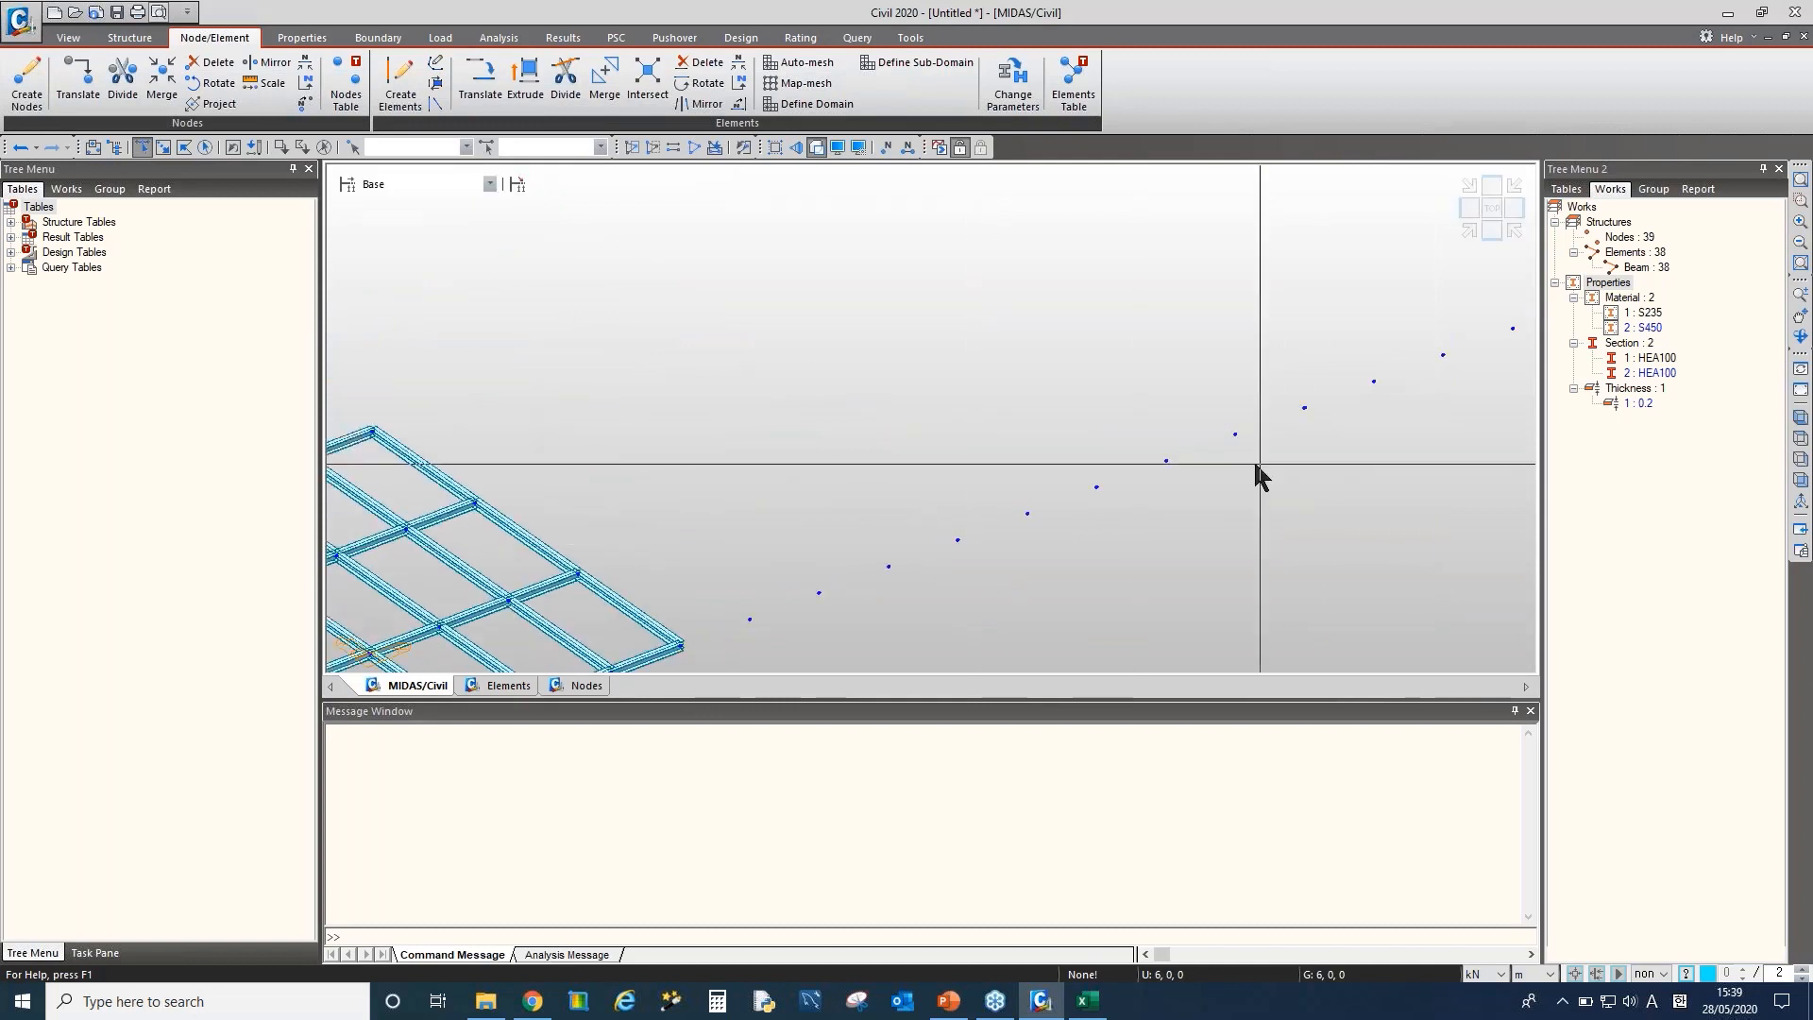
{"action": "middle_click_drag", "start_coordinate": [1257, 462], "coordinate": [1093, 543]}
{"action": "middle_click_drag", "start_coordinate": [895, 548], "coordinate": [1167, 413]}
{"action": "middle_click_drag", "start_coordinate": [780, 538], "coordinate": [1322, 345]}
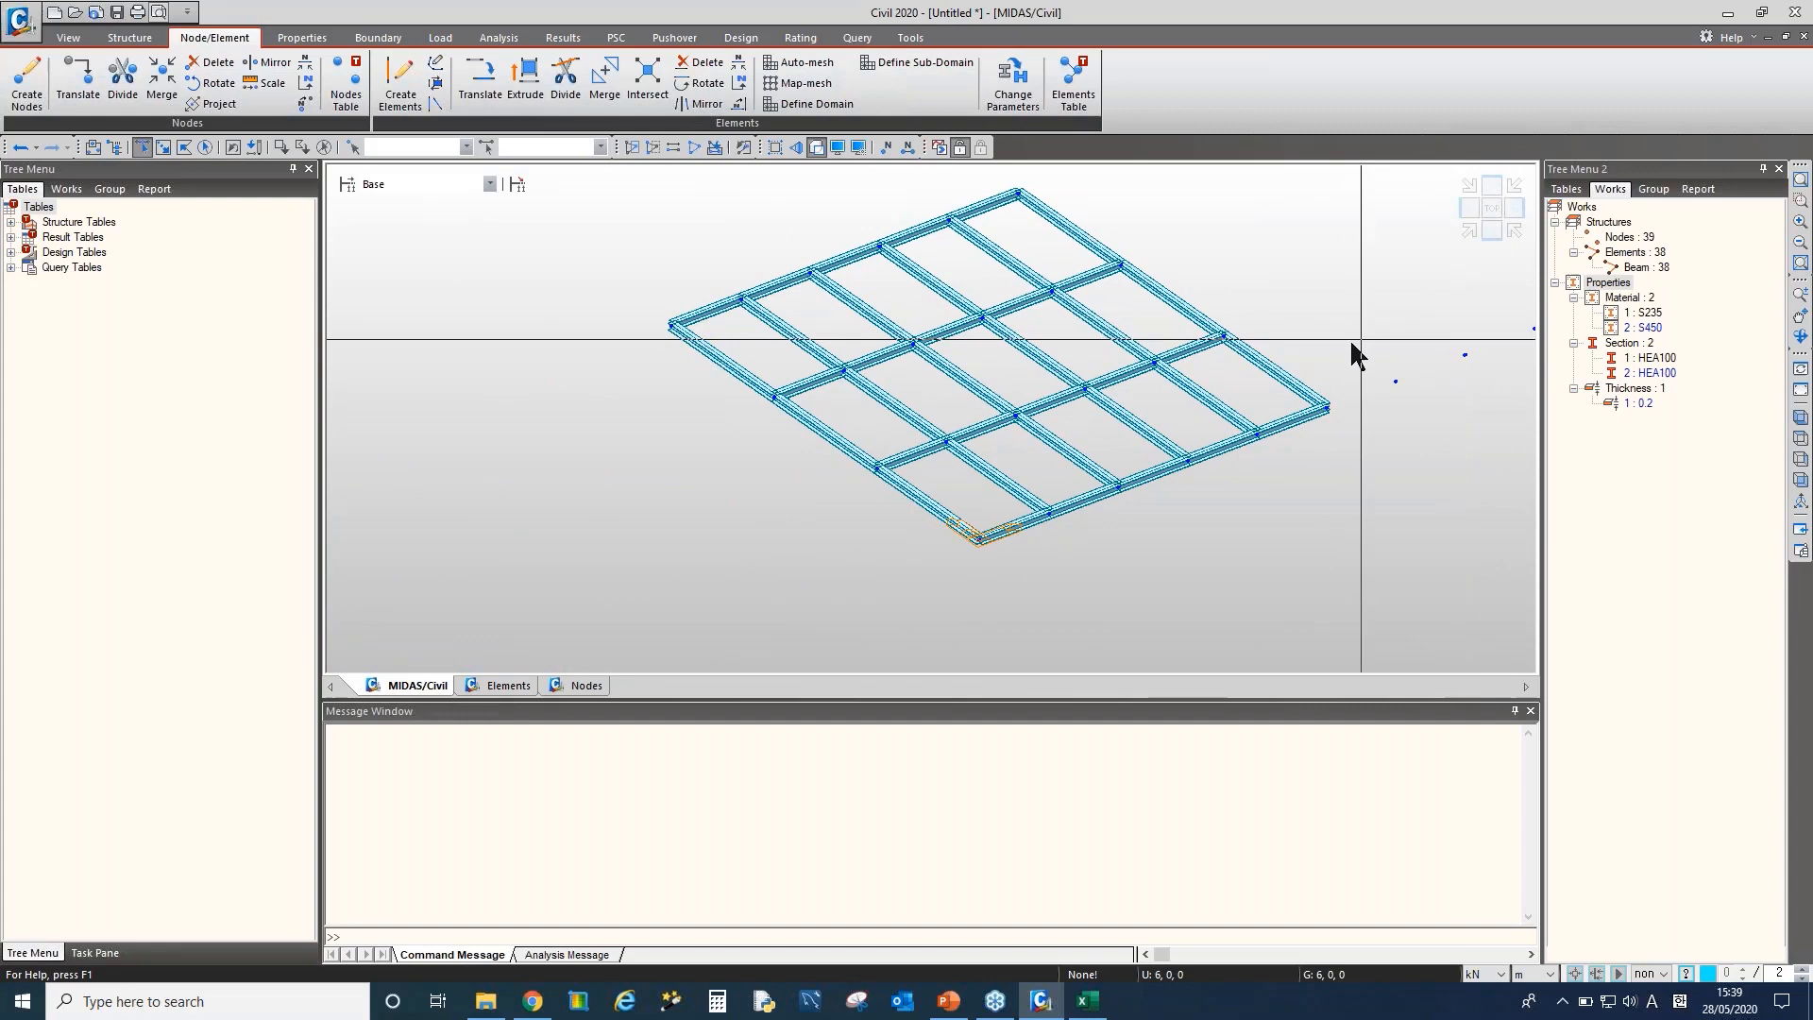
Copy all rows of the Elements table and paste them into the Excel sheet starting at cell G1
{"action": "left_click", "coordinate": [500, 687]}
{"action": "scroll", "coordinate": [447, 331], "scroll_direction": "up", "scroll_amount": 2}
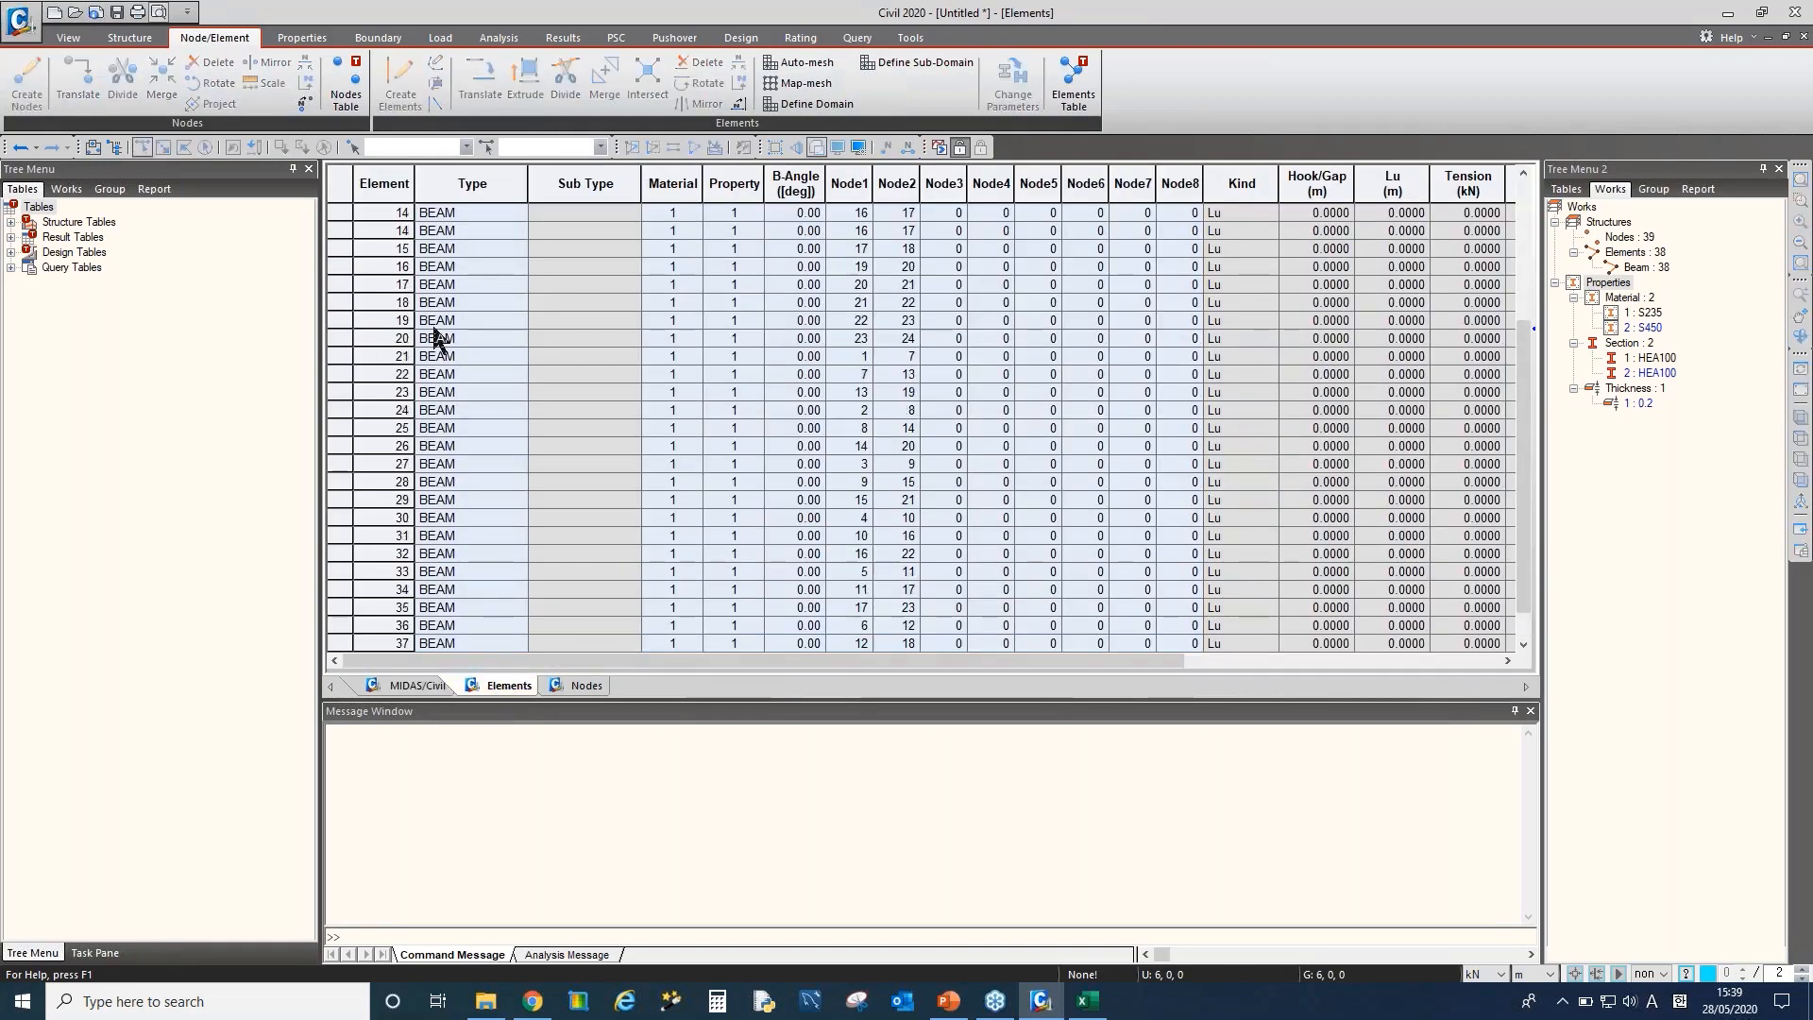
{"action": "scroll", "coordinate": [447, 330], "scroll_direction": "up", "scroll_amount": 3}
{"action": "left_click_drag", "start_coordinate": [457, 212], "coordinate": [955, 699]}
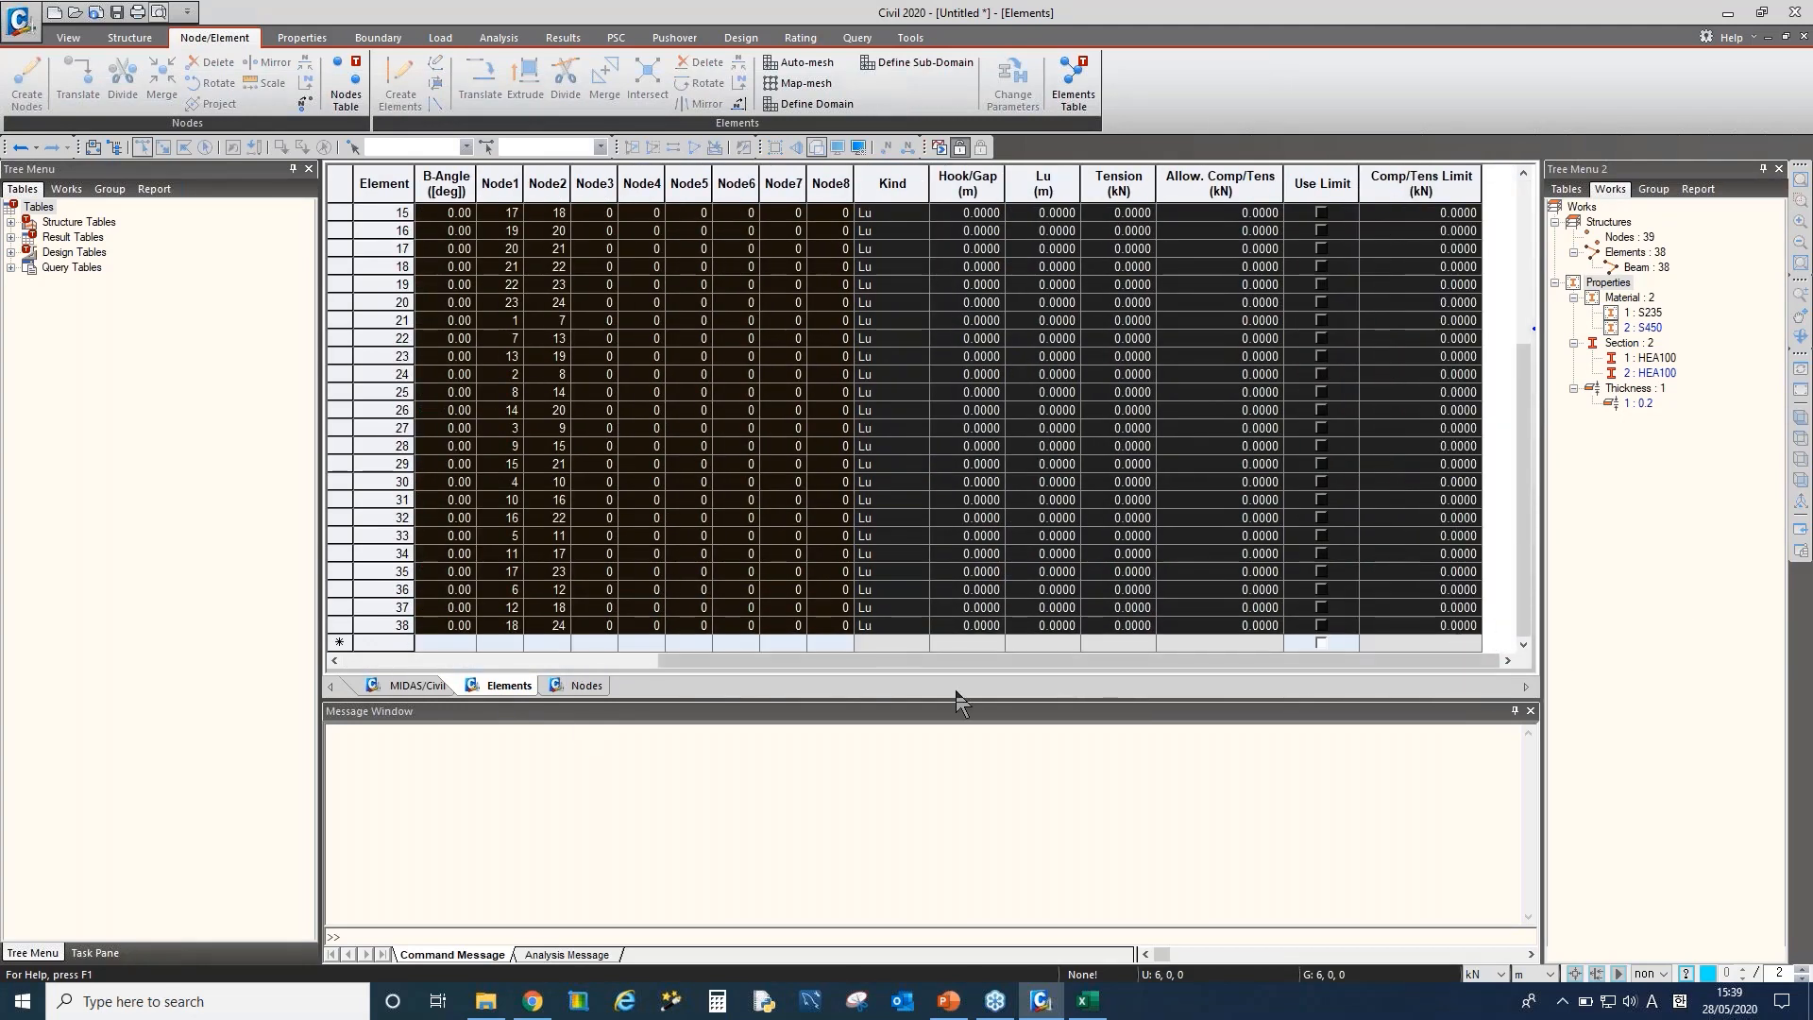
{"action": "left_click", "coordinate": [1087, 1001]}
{"action": "left_click", "coordinate": [515, 179]}
{"action": "left_click", "coordinate": [510, 161]}
{"action": "key", "text": "ctrl+v"}
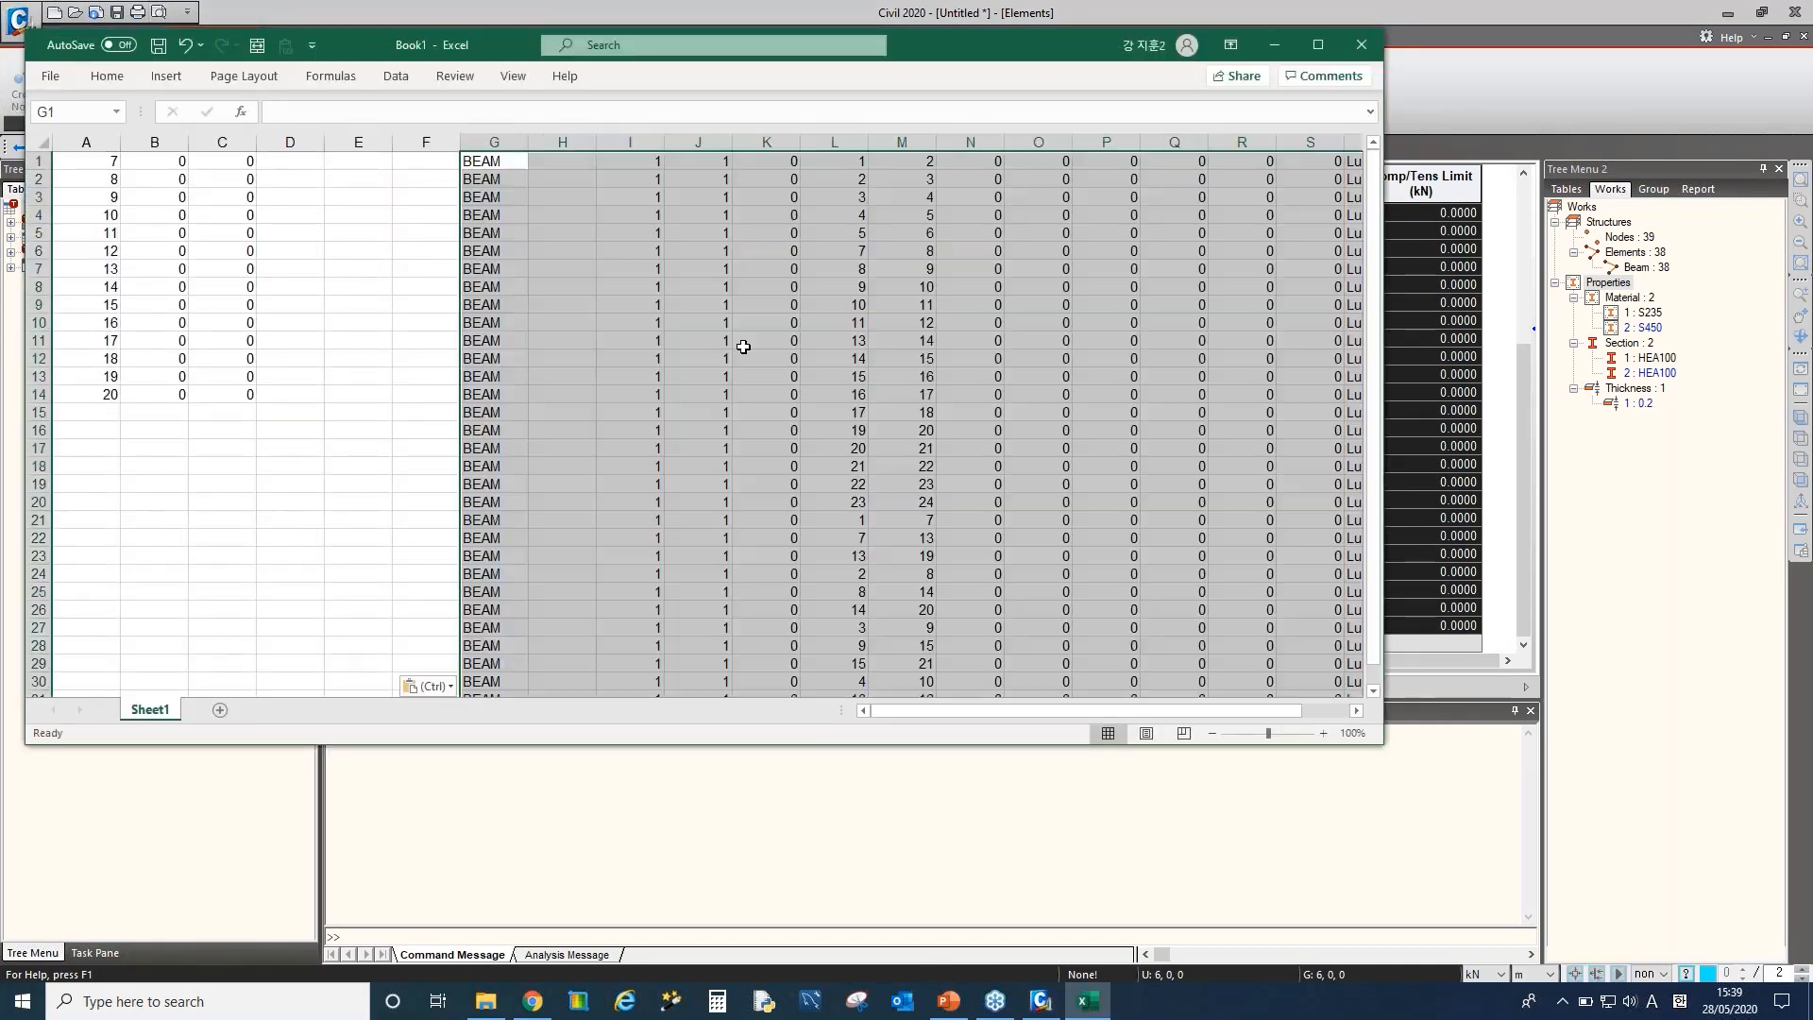
{"action": "scroll", "coordinate": [774, 355], "scroll_direction": "down", "scroll_amount": 2, "text": "ctrl"}
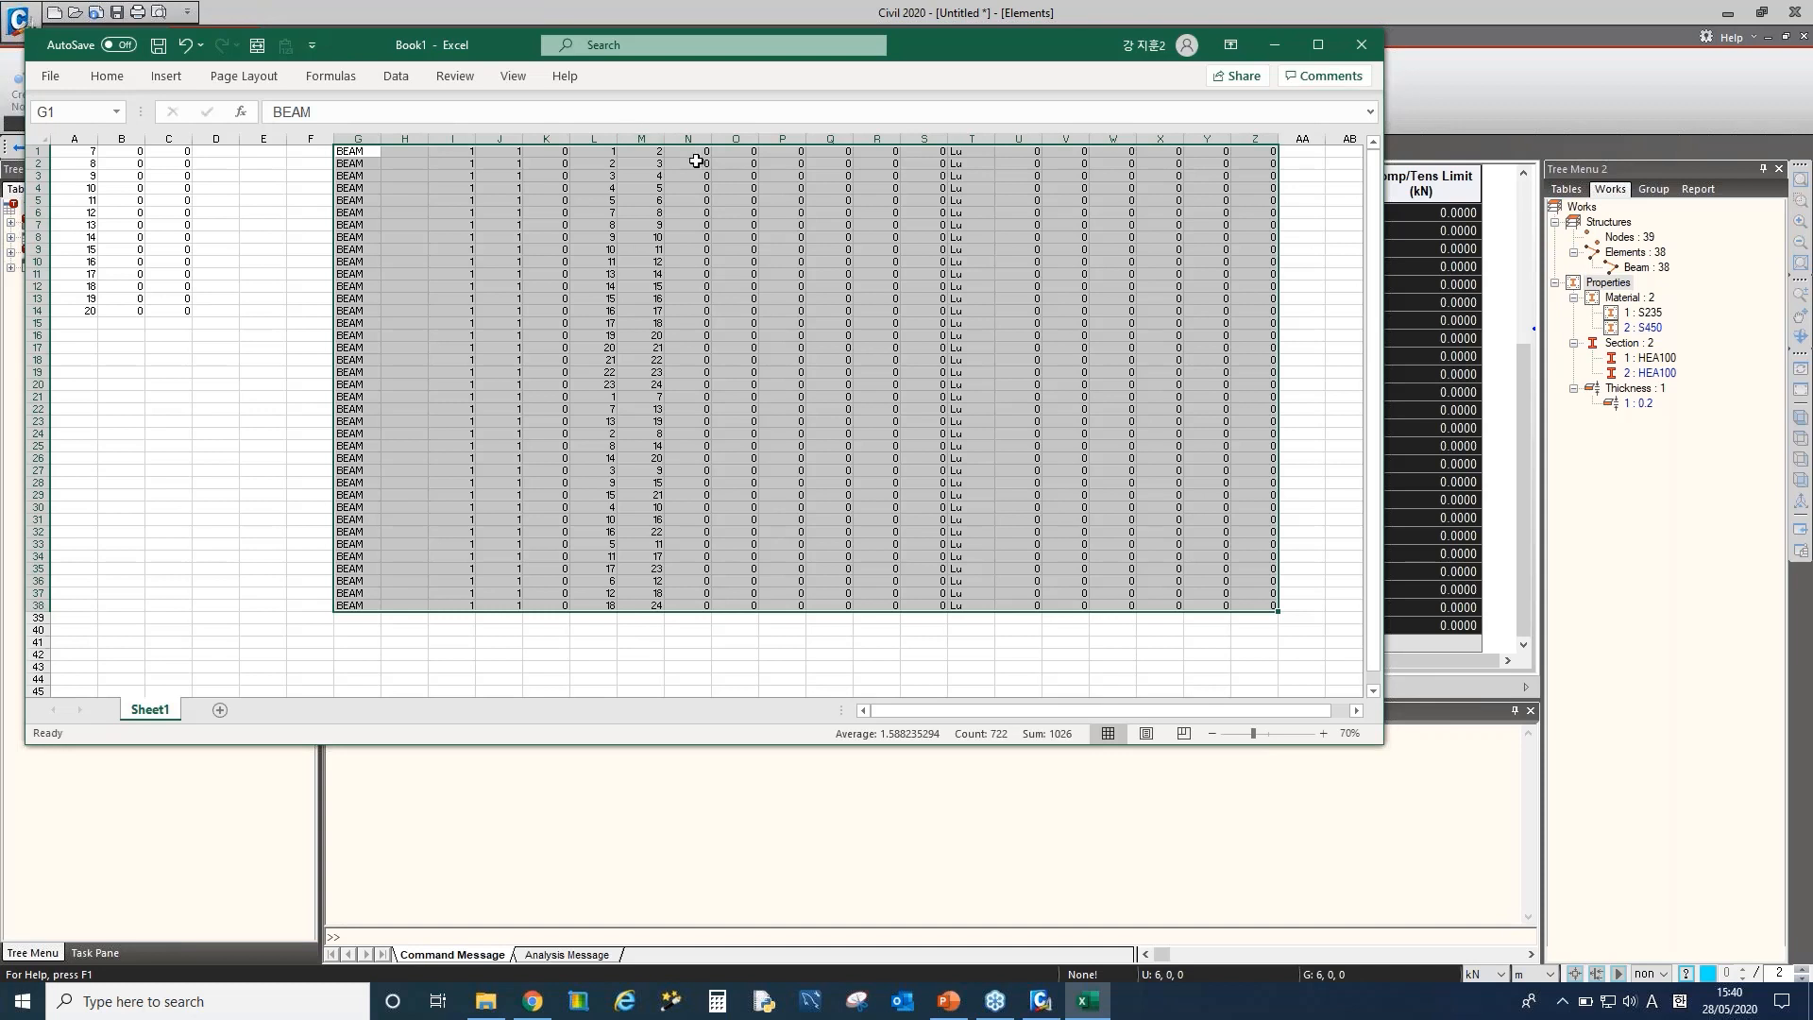
Return to midas Civil and delete all beam elements of the frame
{"action": "left_click", "coordinate": [796, 11]}
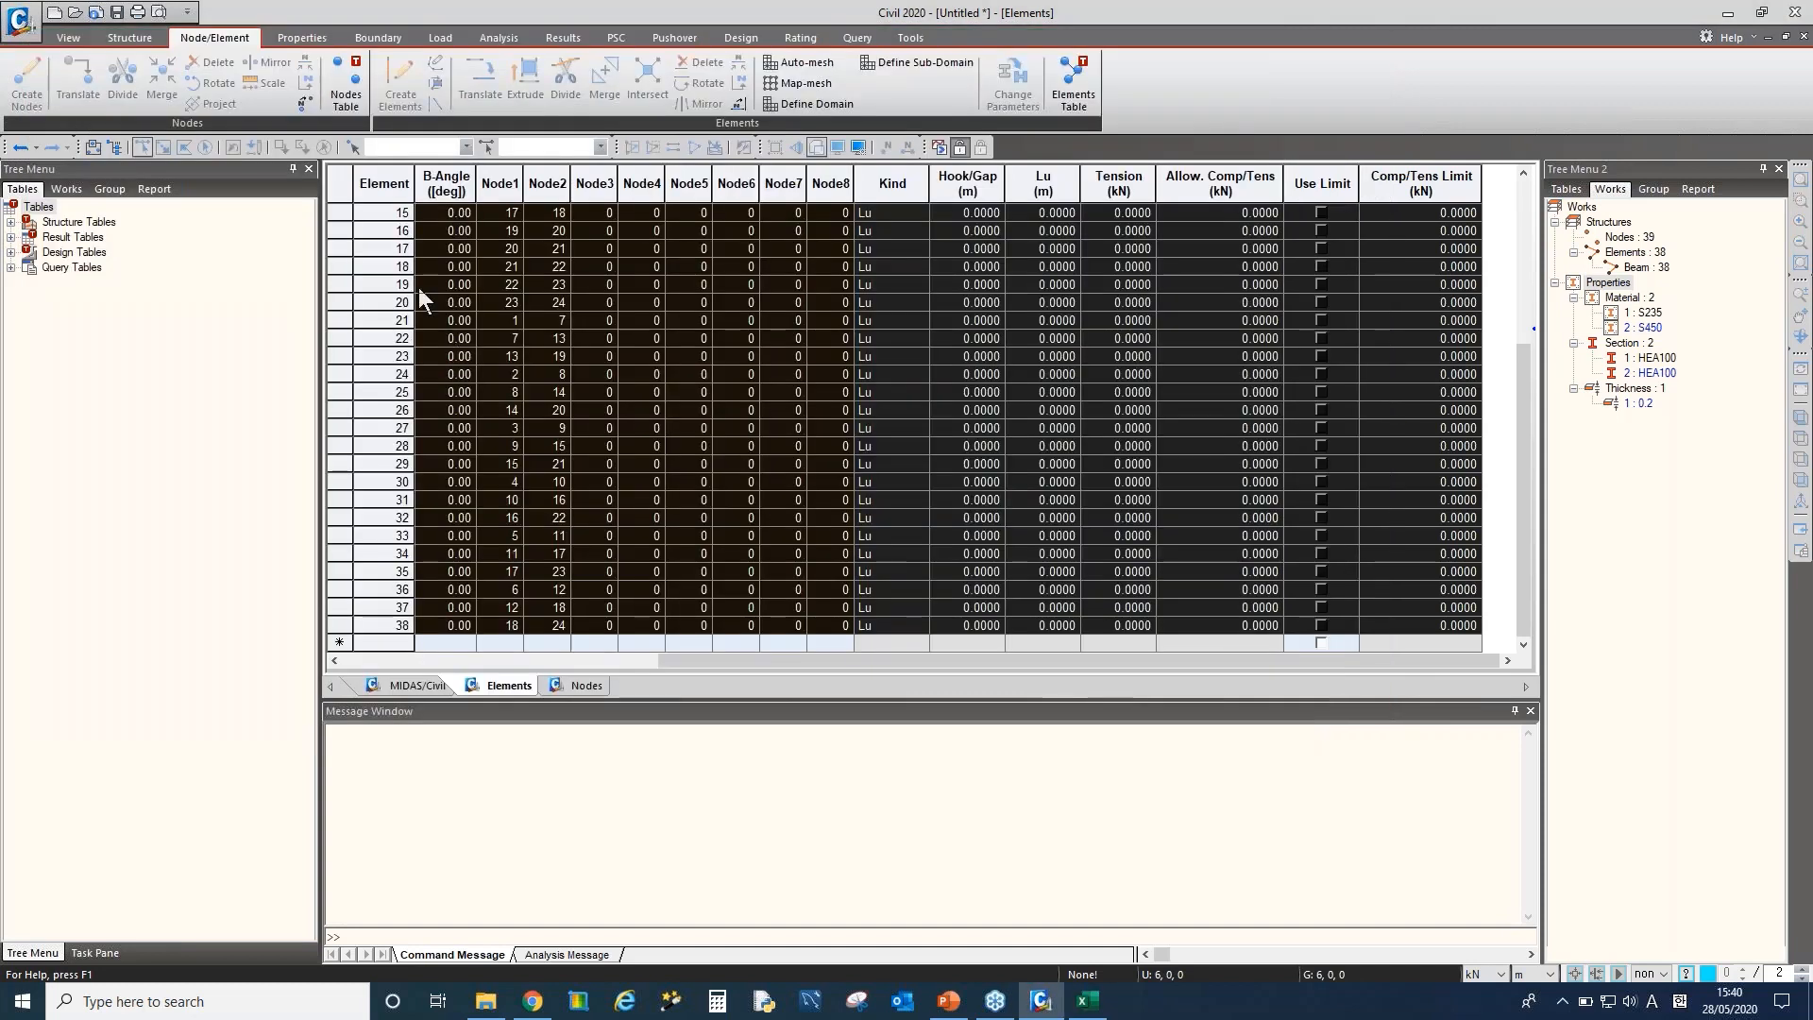
{"action": "double_click", "coordinate": [1647, 267]}
{"action": "key", "text": "Delete"}
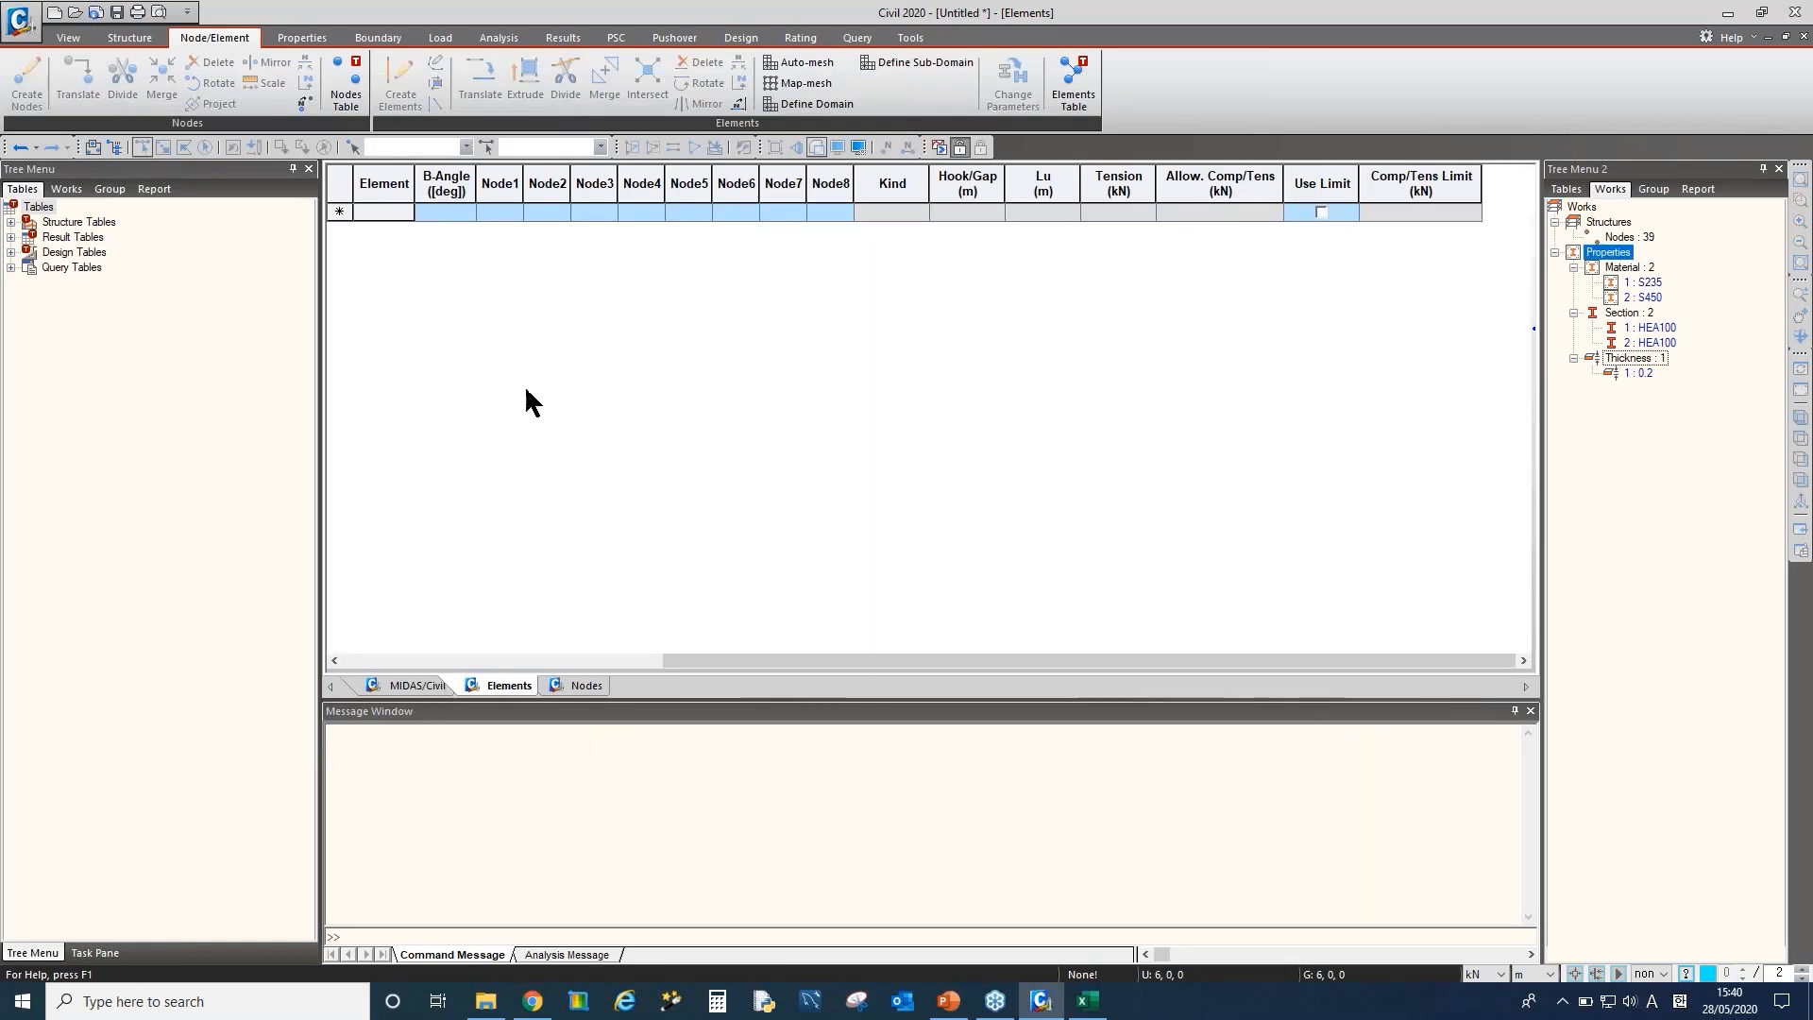
Copy the element block from the Excel sheet, paste it into the empty Elements table, and check the frame in the model view
{"action": "key", "text": "alt+Tab"}
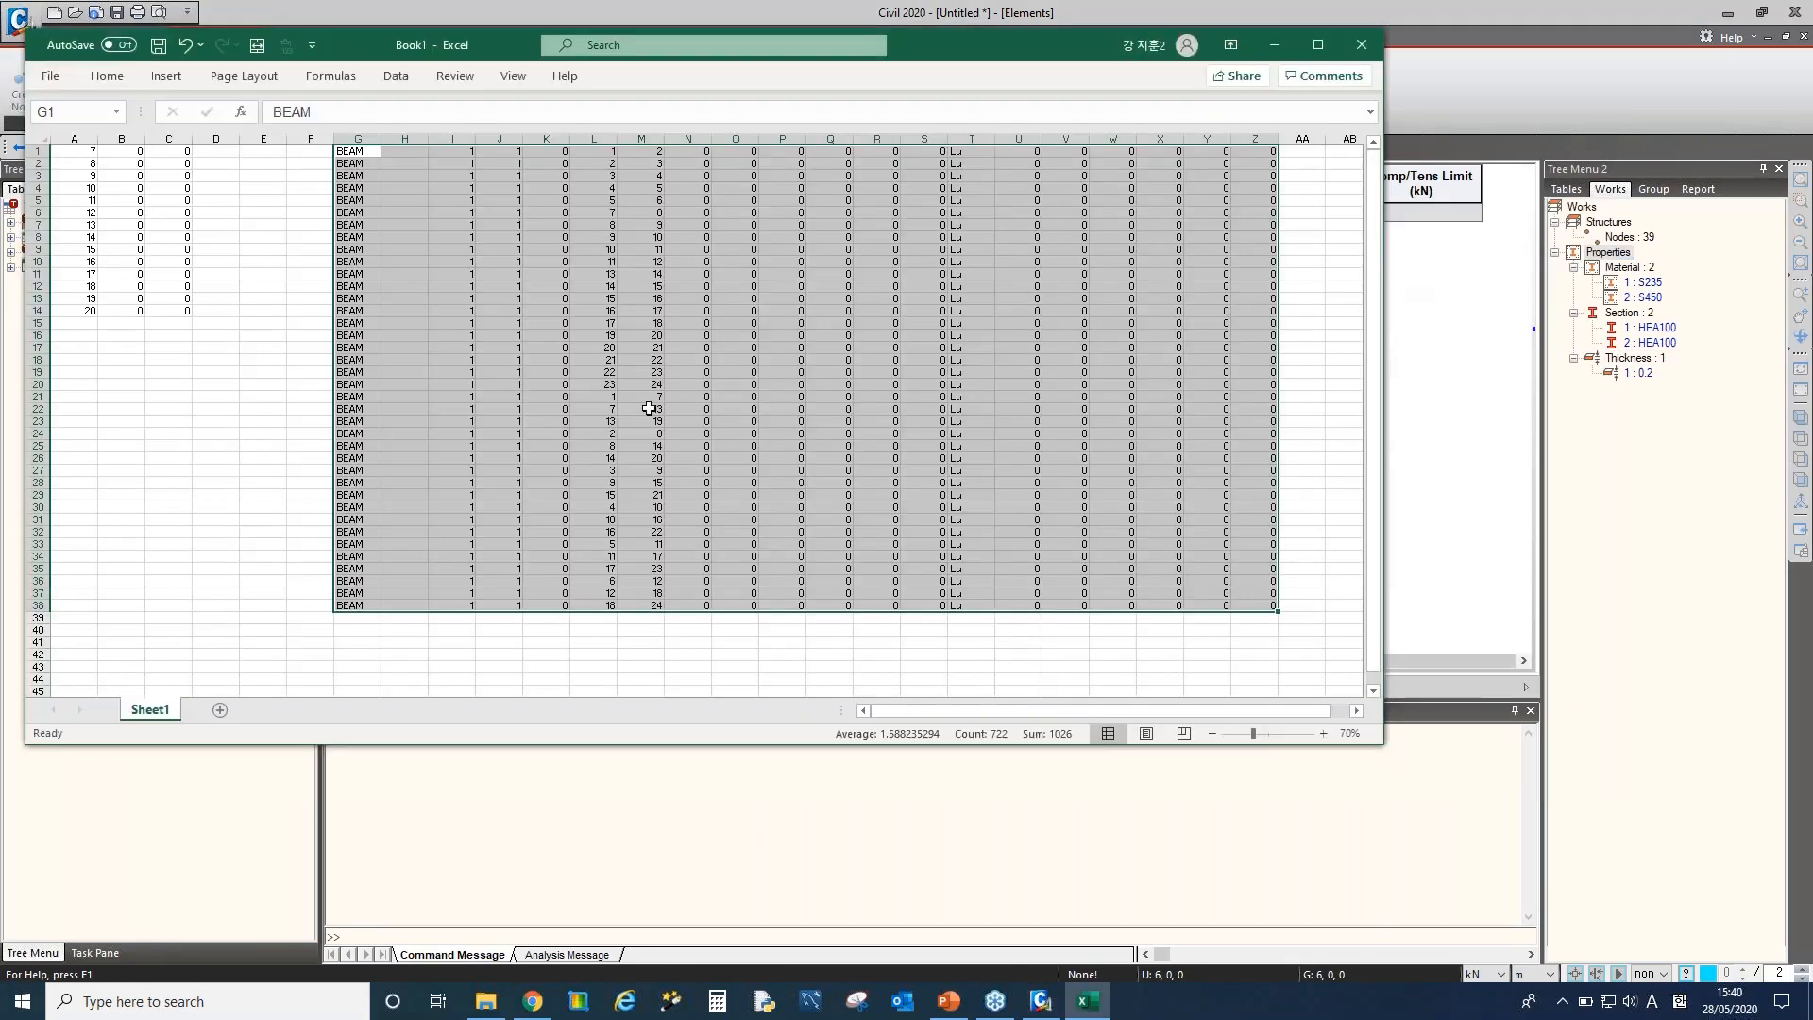
{"action": "key", "text": "ctrl+c"}
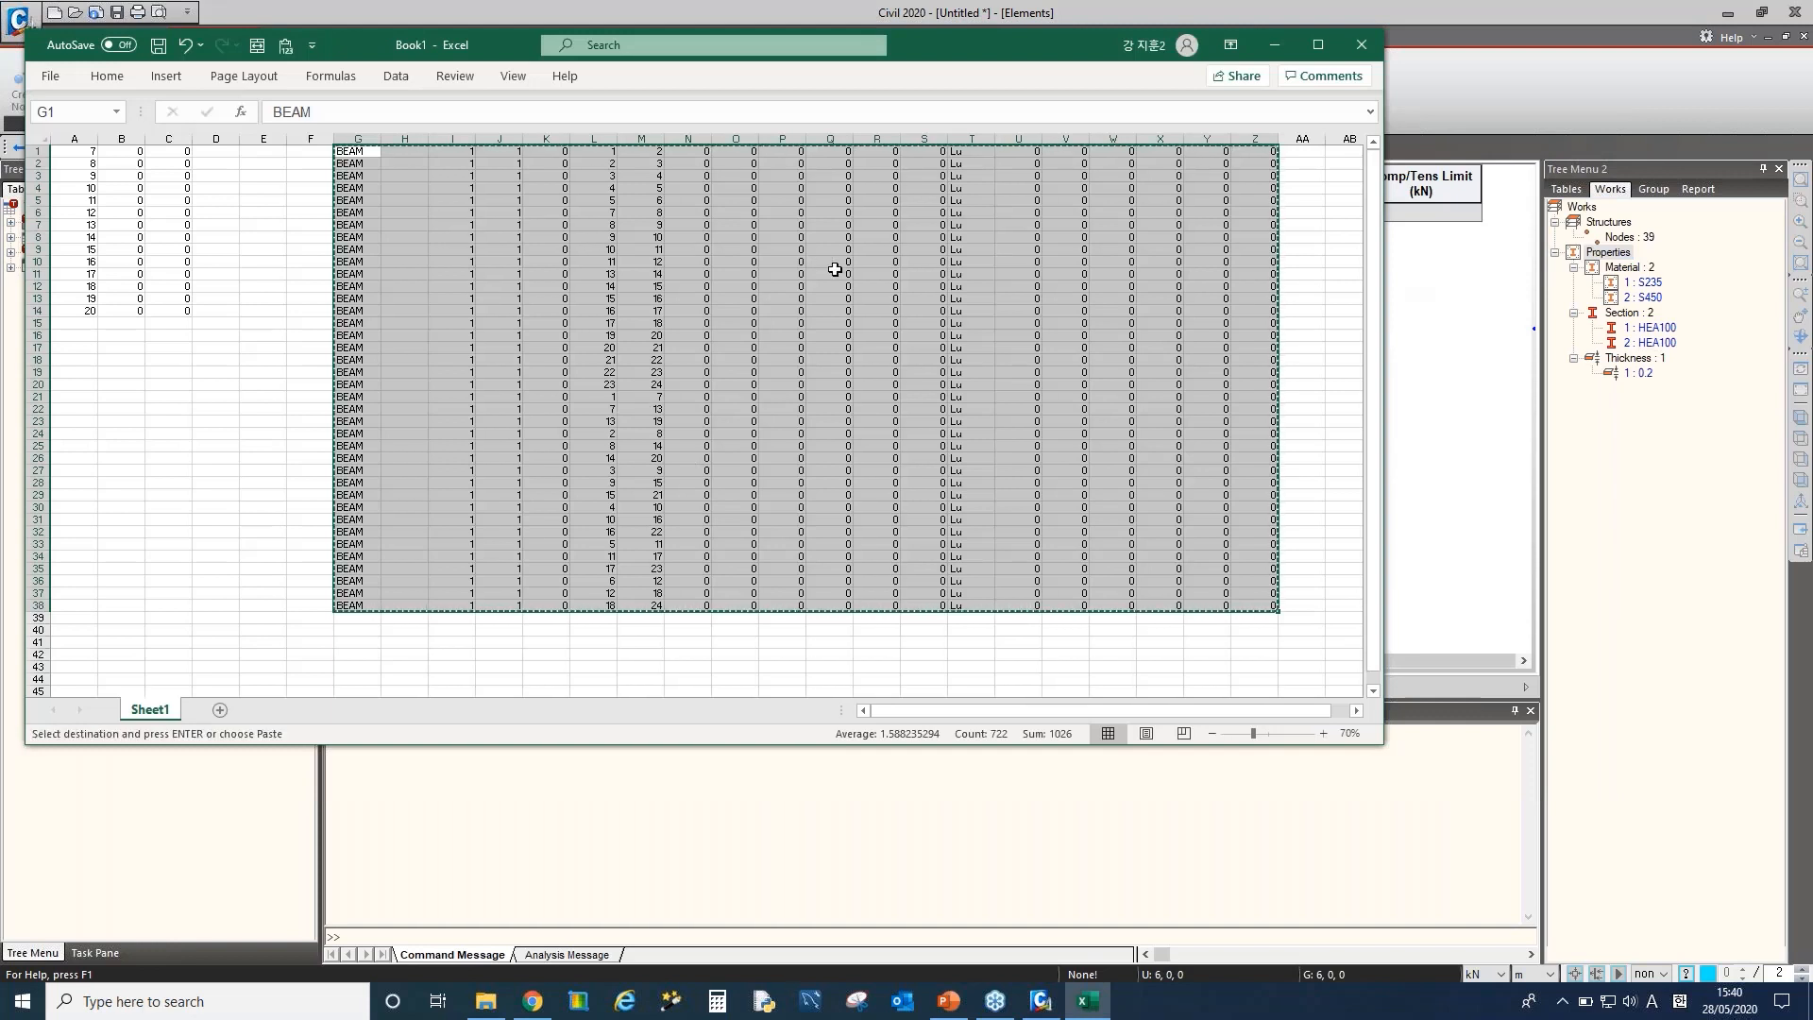
{"action": "left_click", "coordinate": [1505, 66]}
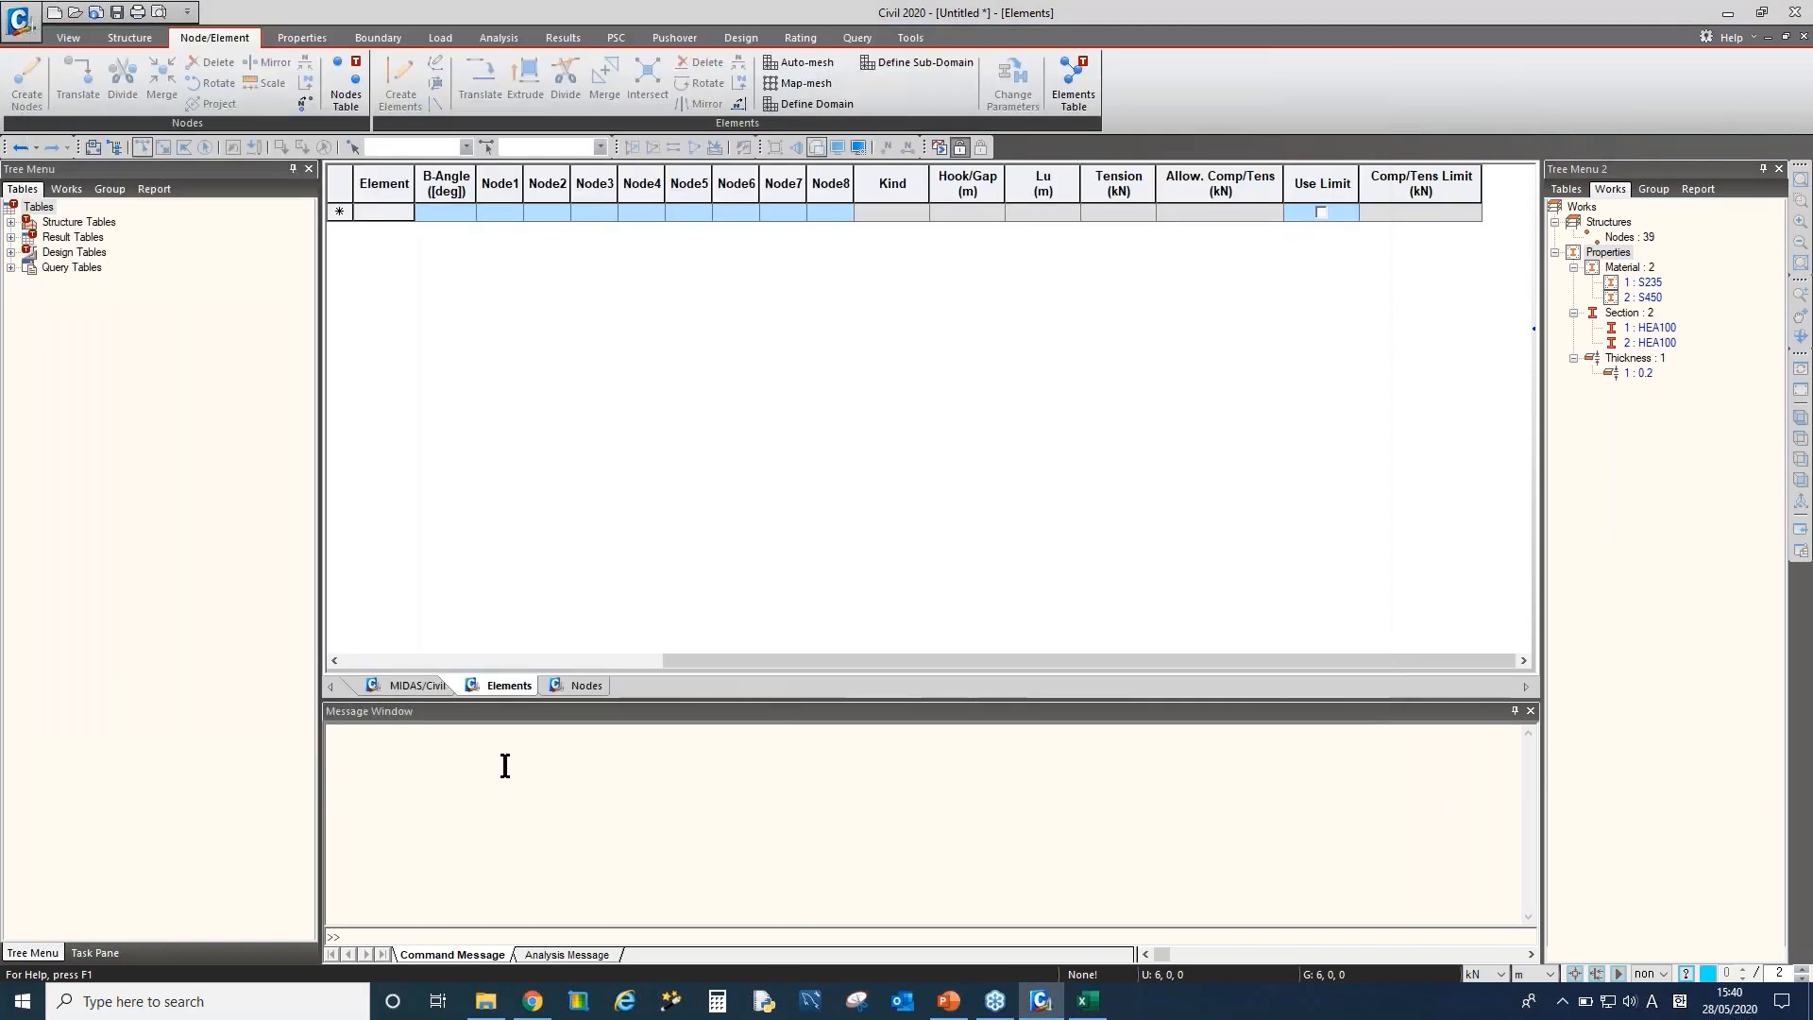
{"action": "left_click", "coordinate": [515, 660]}
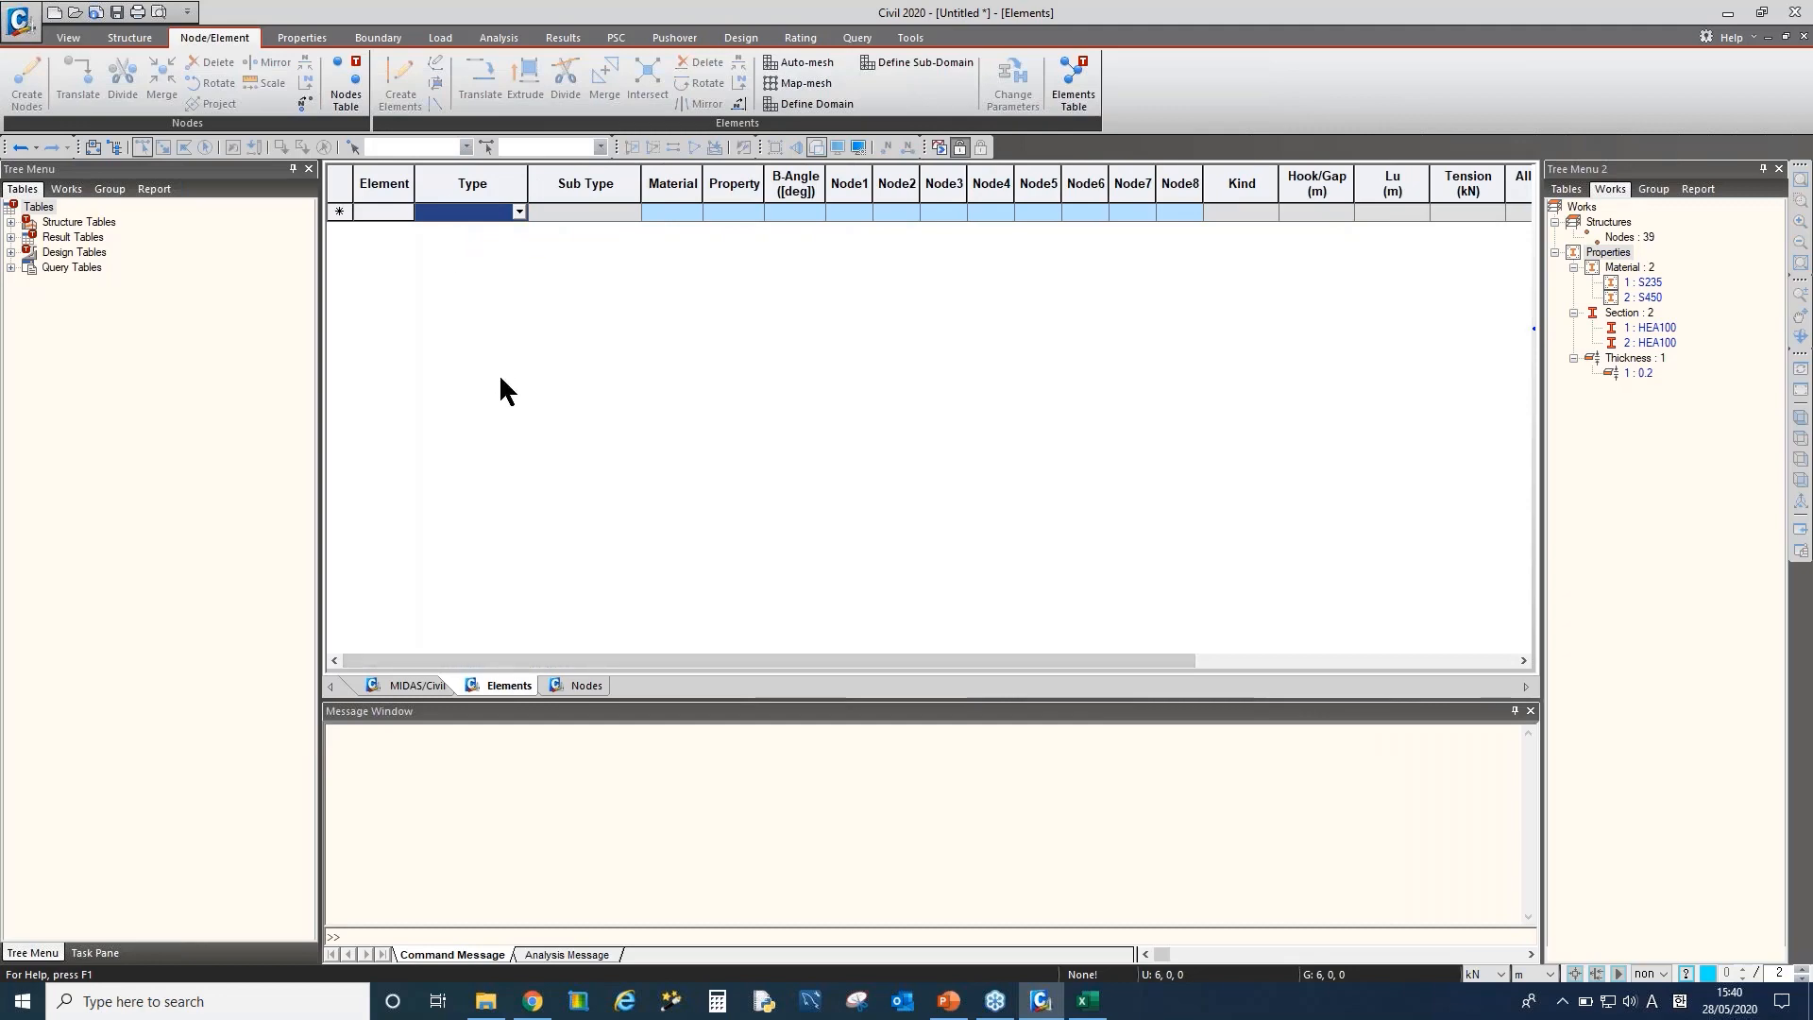
{"action": "key", "text": "alt+Tab"}
{"action": "key", "text": "alt+Tab"}
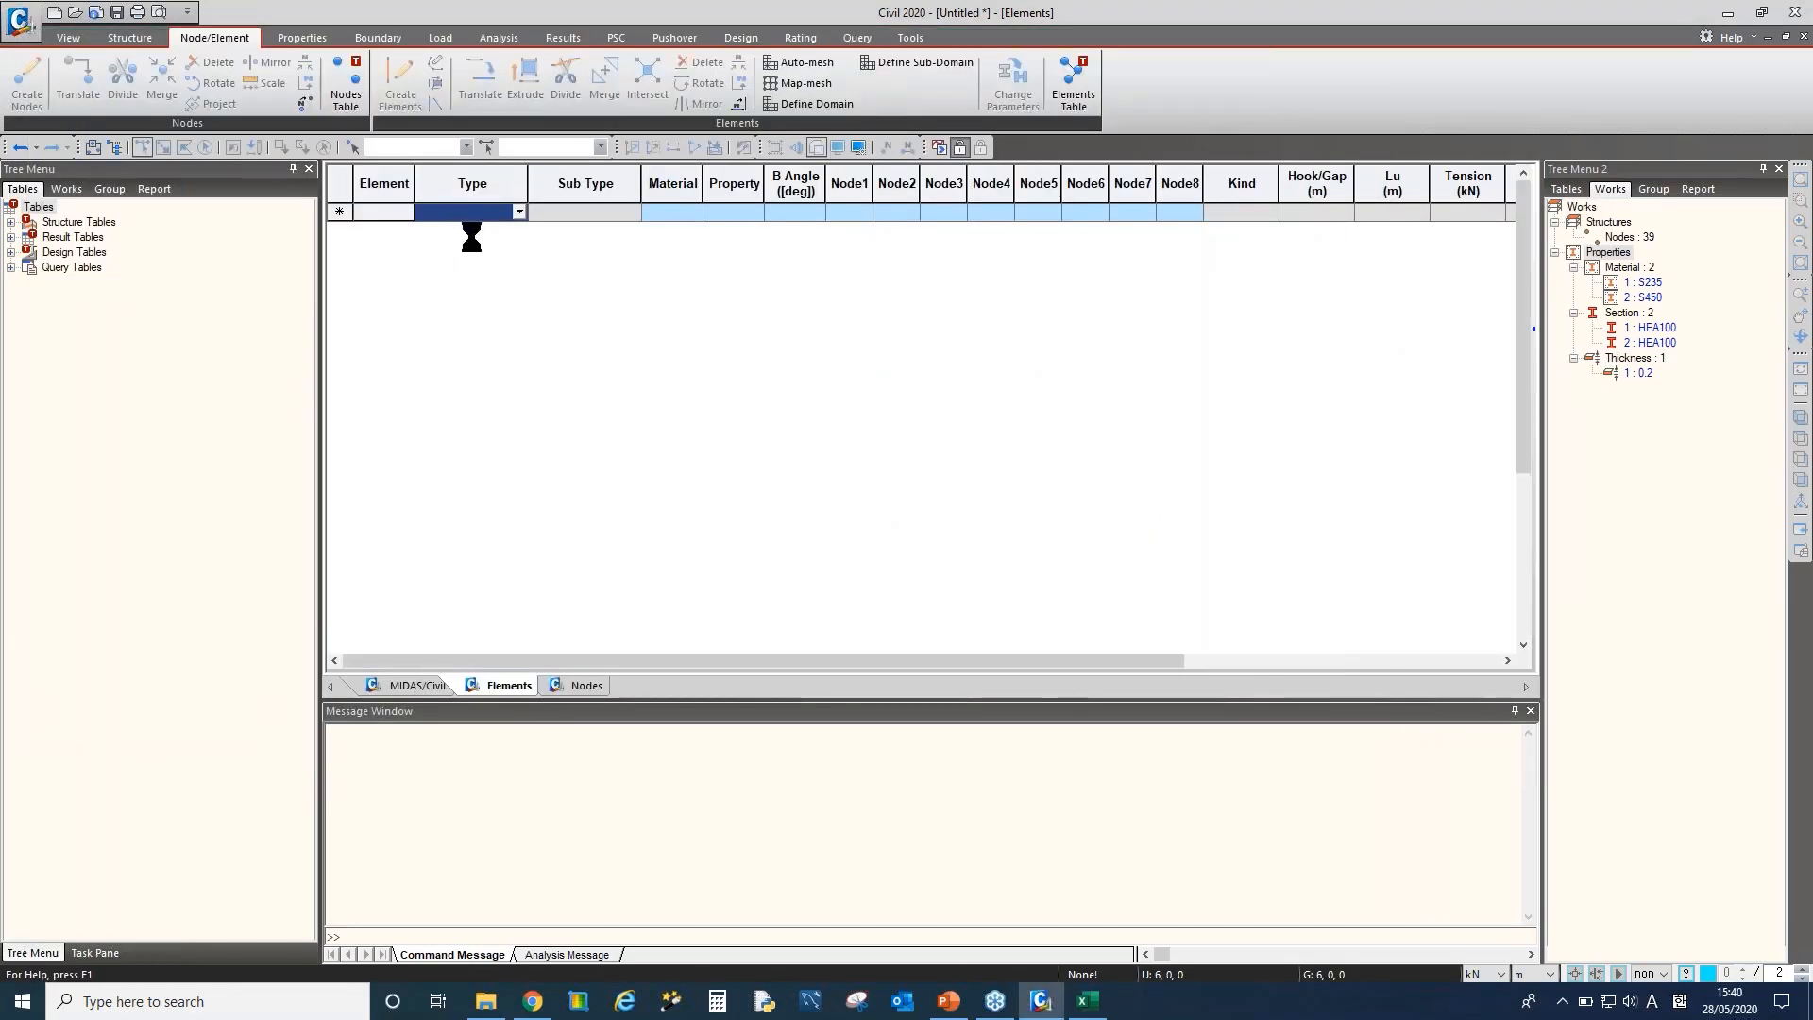
{"action": "key", "text": "ctrl+v"}
{"action": "left_click", "coordinate": [413, 686]}
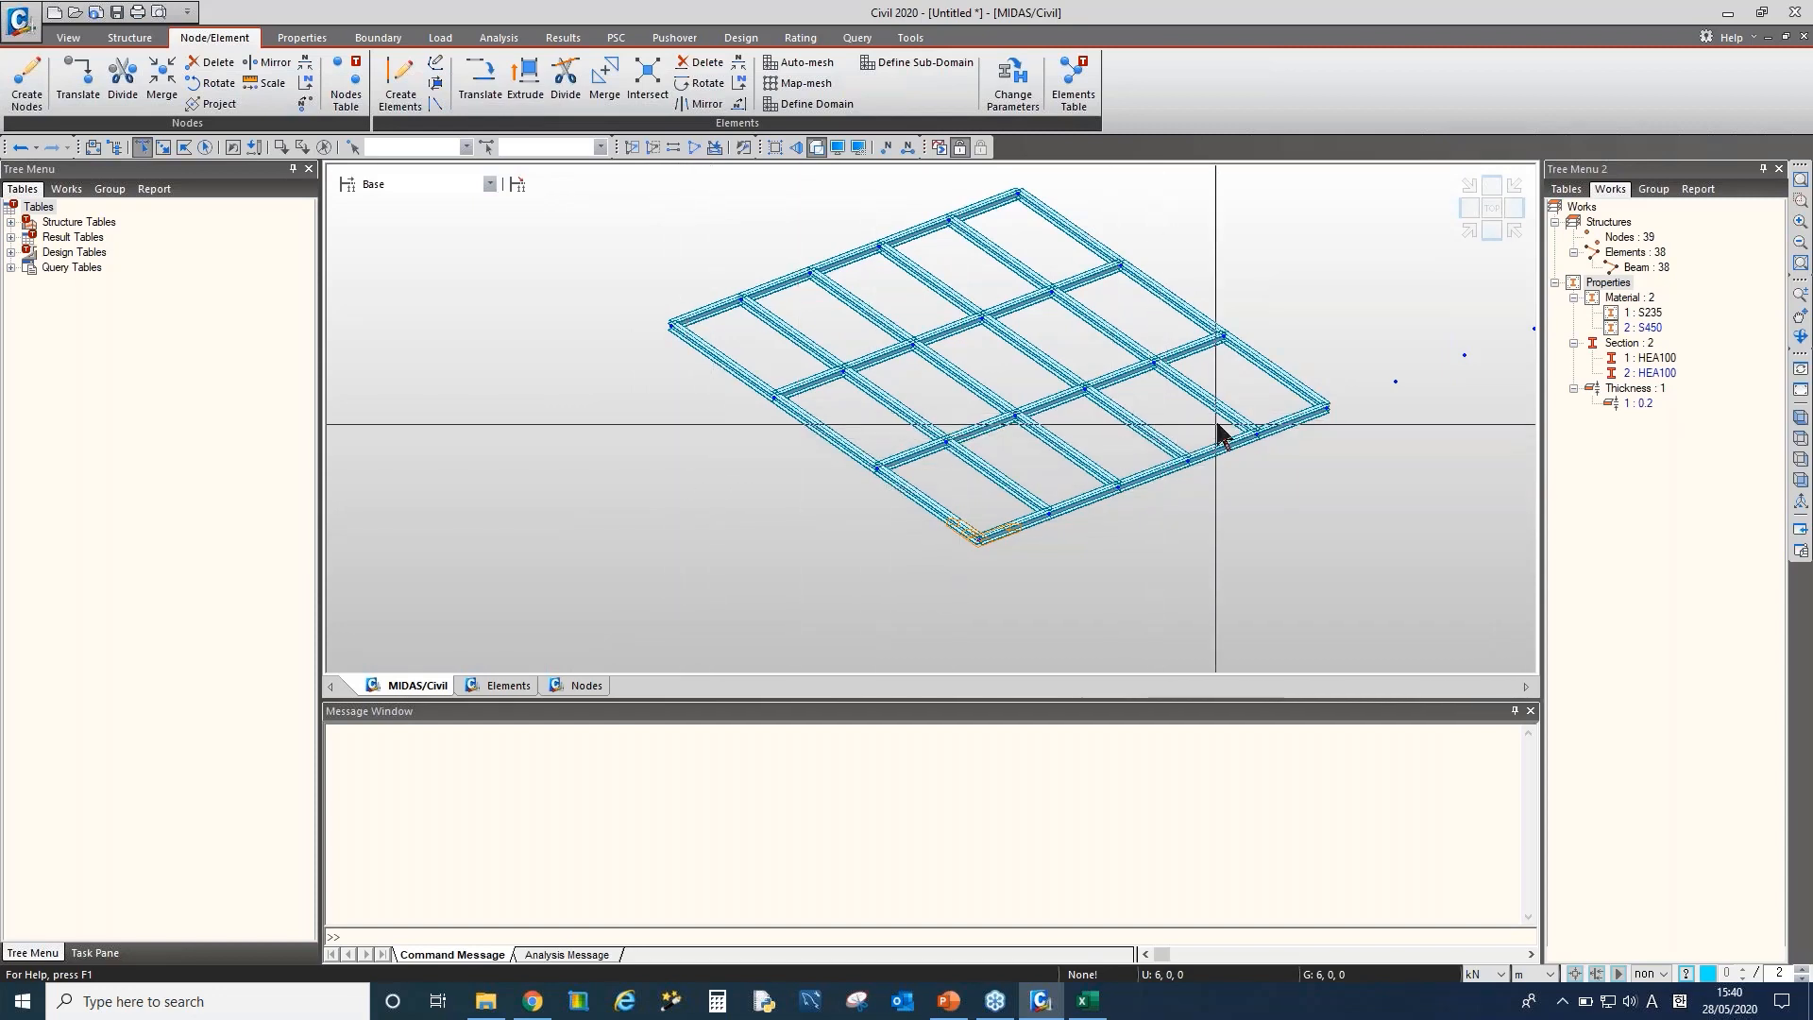
Open the table of the model's materials from the Works tree
{"action": "left_click", "coordinate": [1637, 346]}
{"action": "right_click", "coordinate": [1636, 346]}
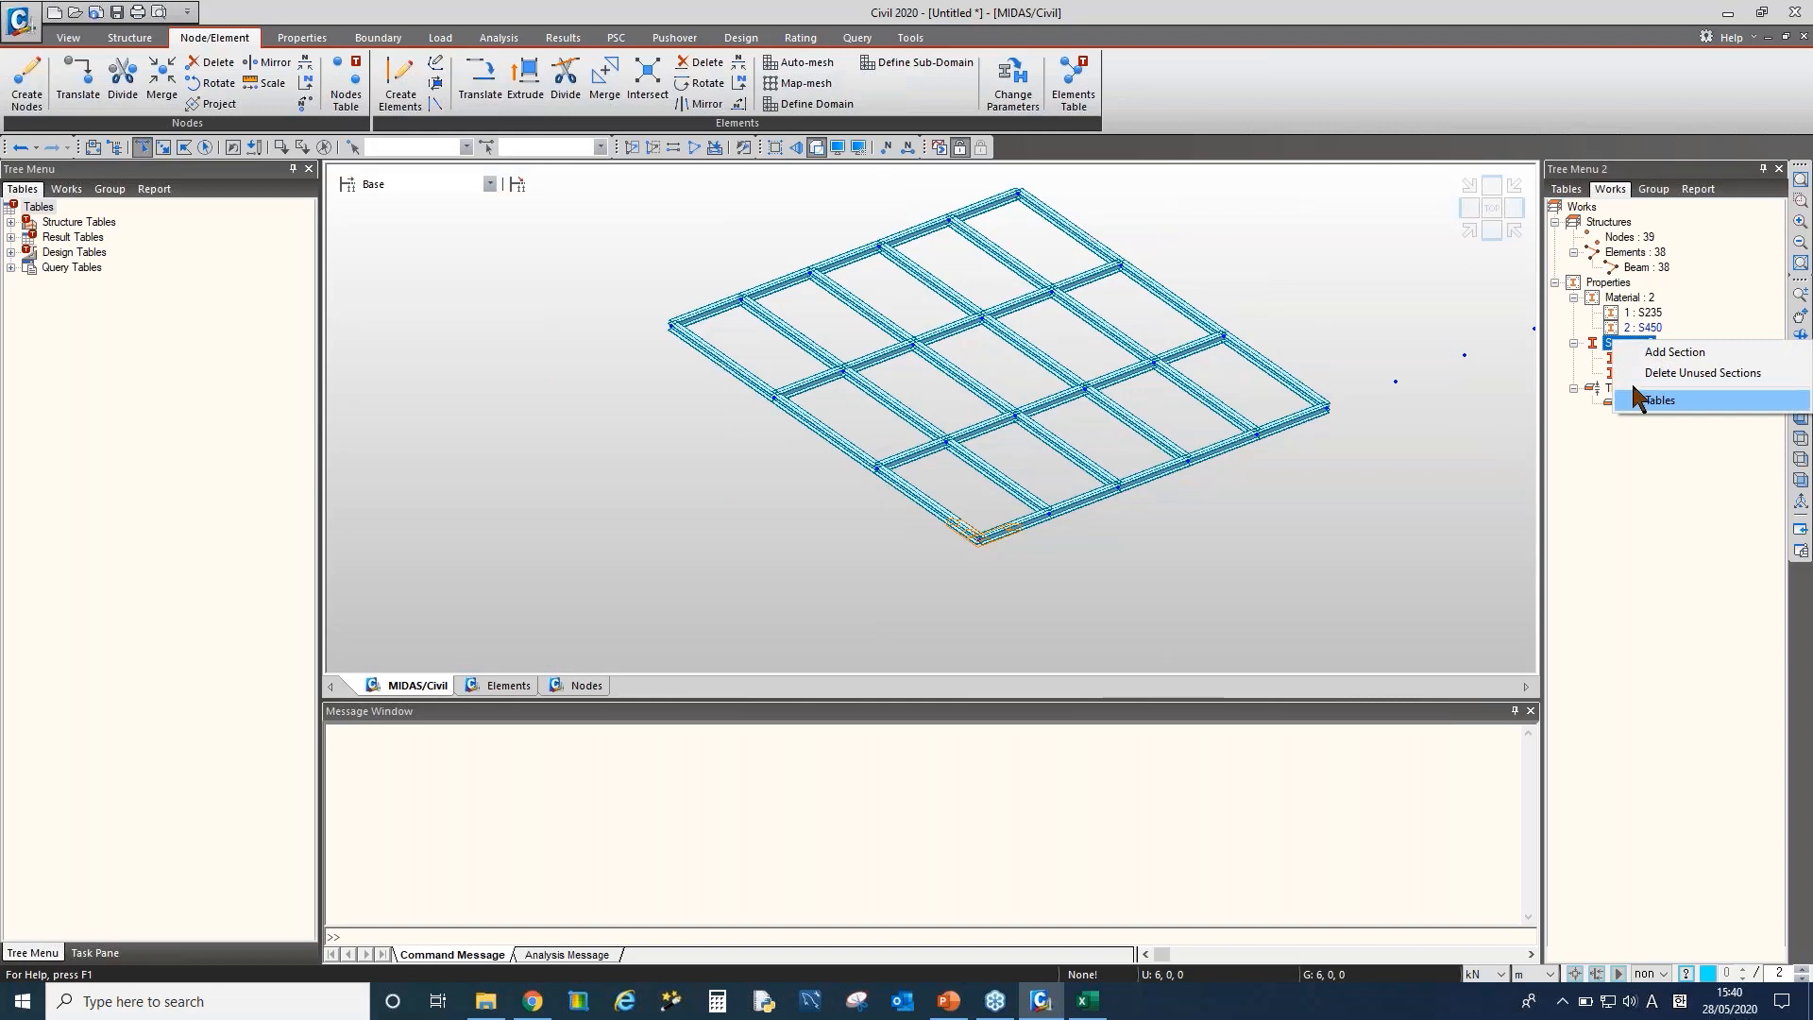
{"action": "right_click", "coordinate": [1617, 300]}
{"action": "left_click", "coordinate": [1654, 360]}
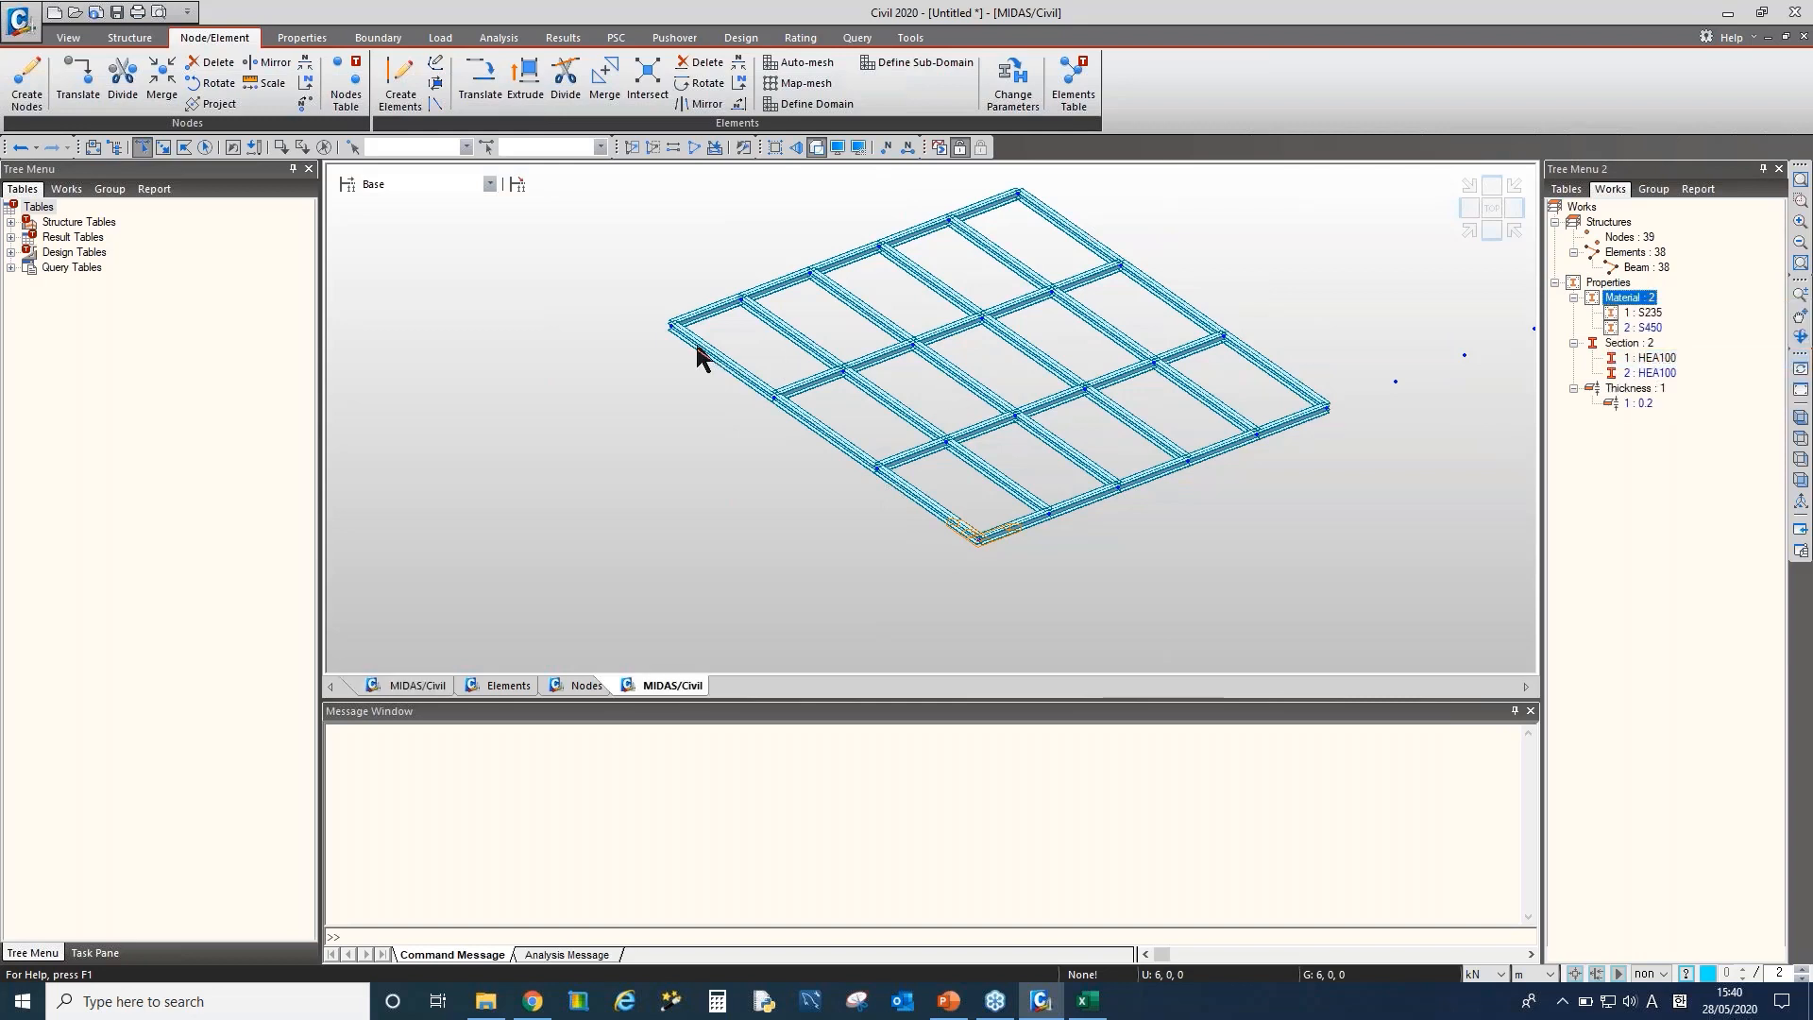
Select the full rows of the Material table, look through its columns, and return to the model view
{"action": "left_click_drag", "start_coordinate": [418, 207], "coordinate": [1645, 234]}
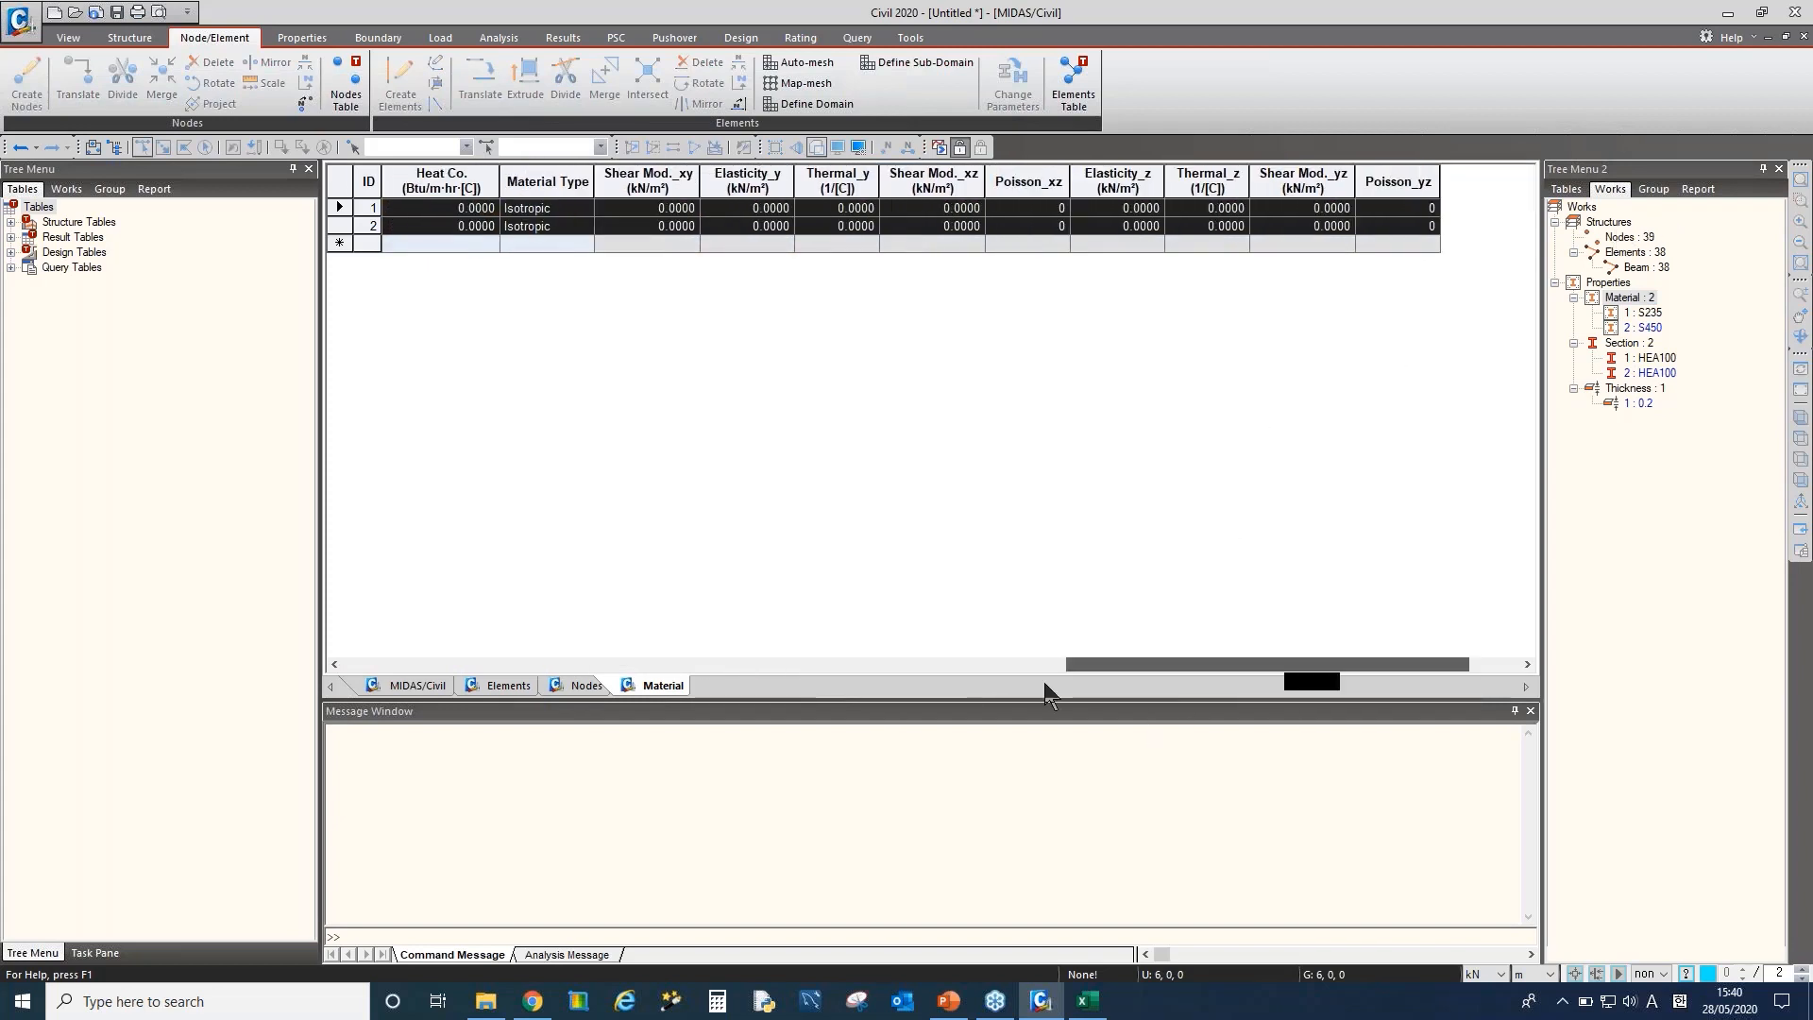
{"action": "left_click", "coordinate": [409, 665]}
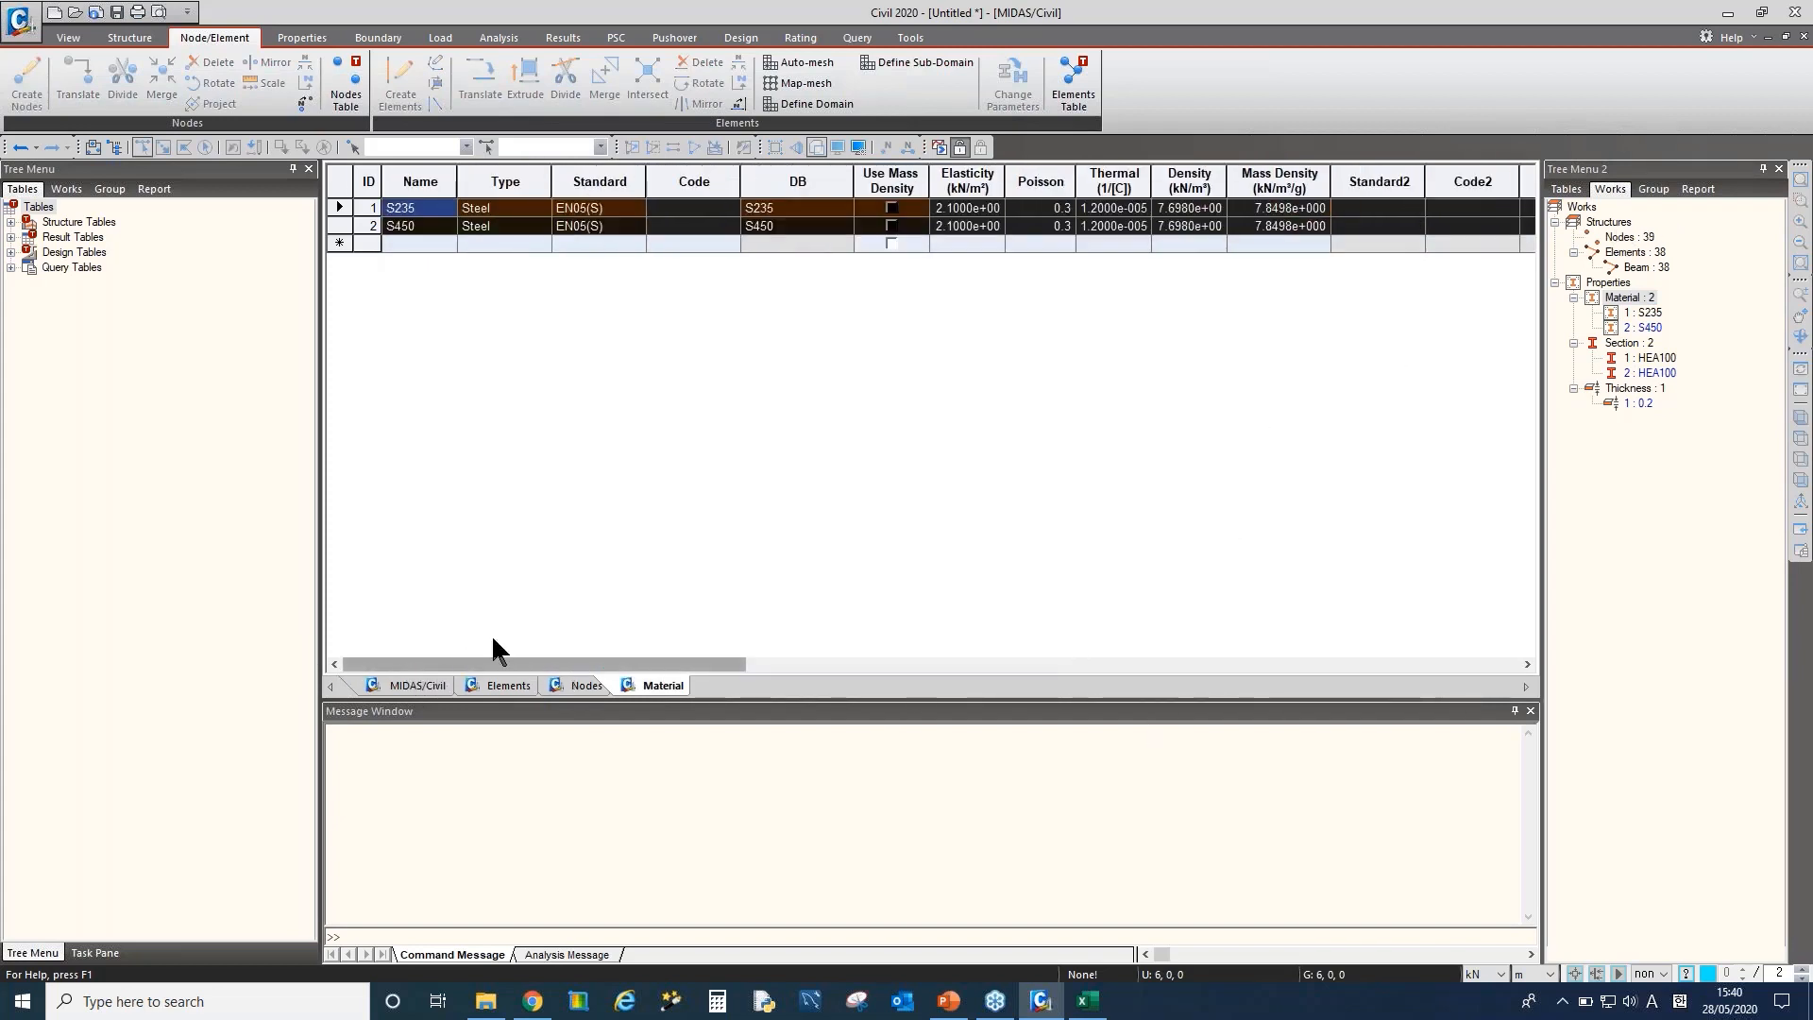
{"action": "left_click", "coordinate": [418, 687]}
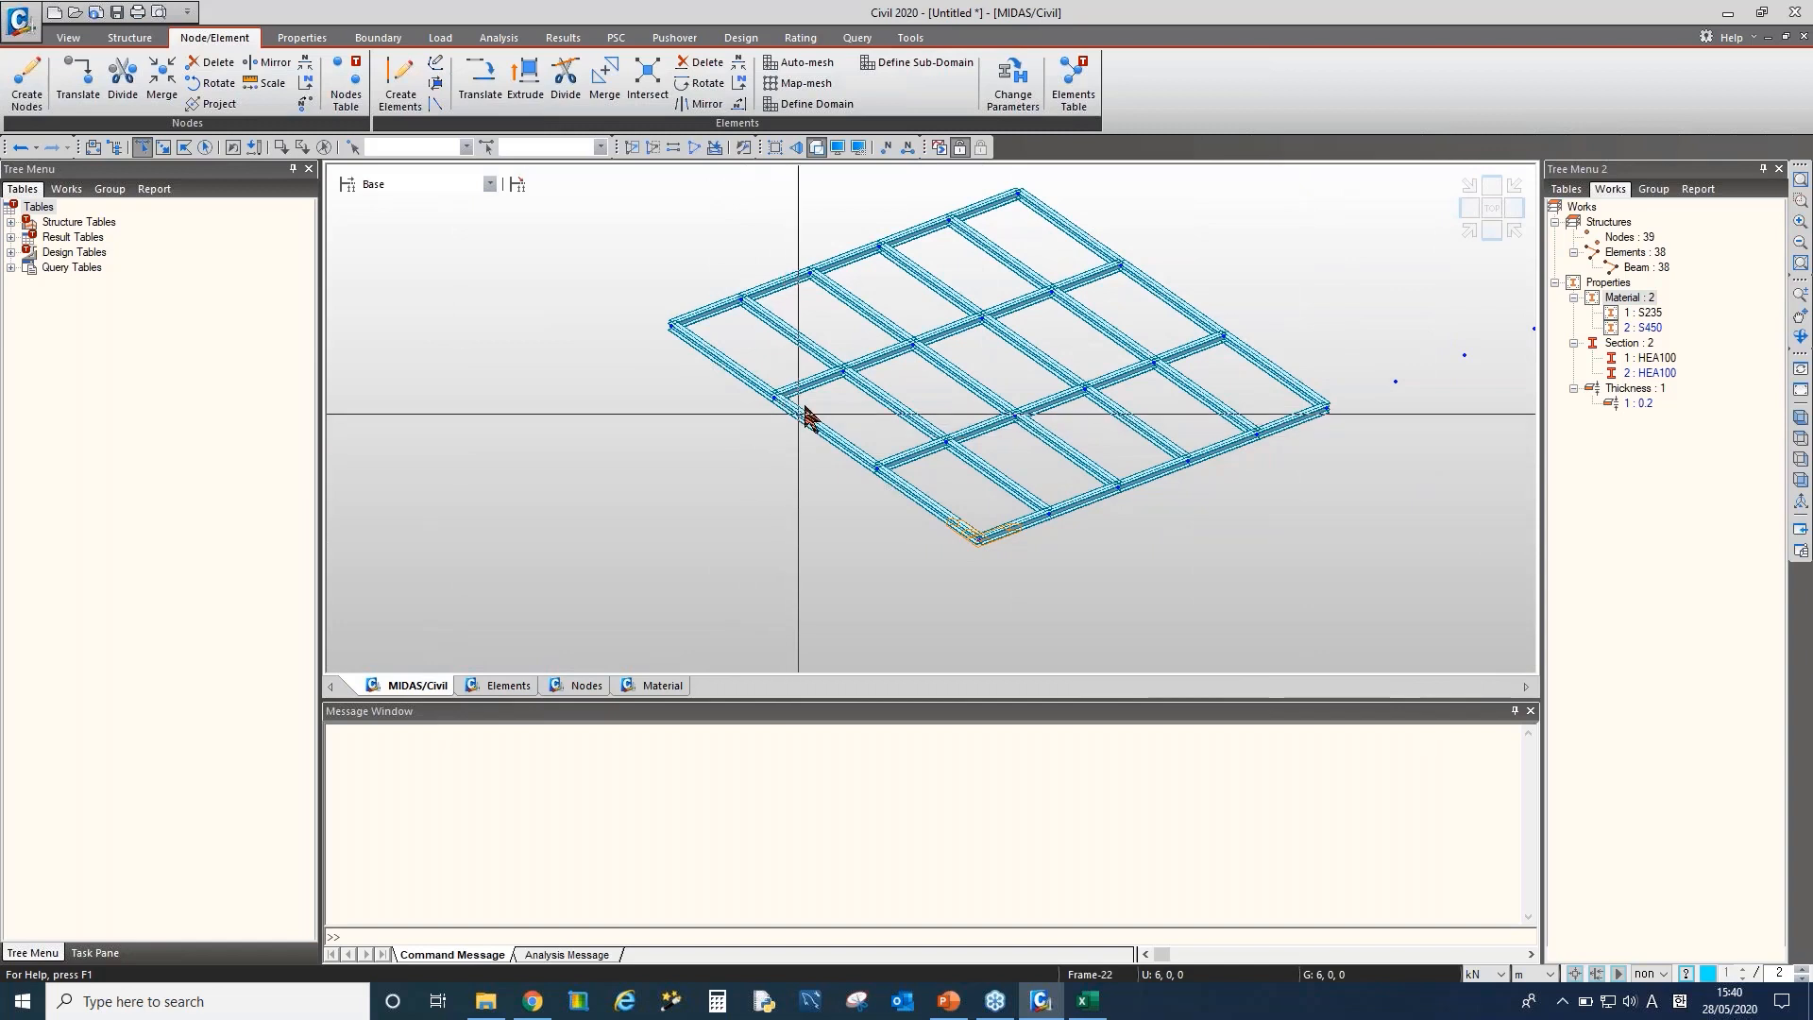
Open the MCT Command Shell and insert the model's data for the *NODE command
{"action": "left_click", "coordinate": [908, 38]}
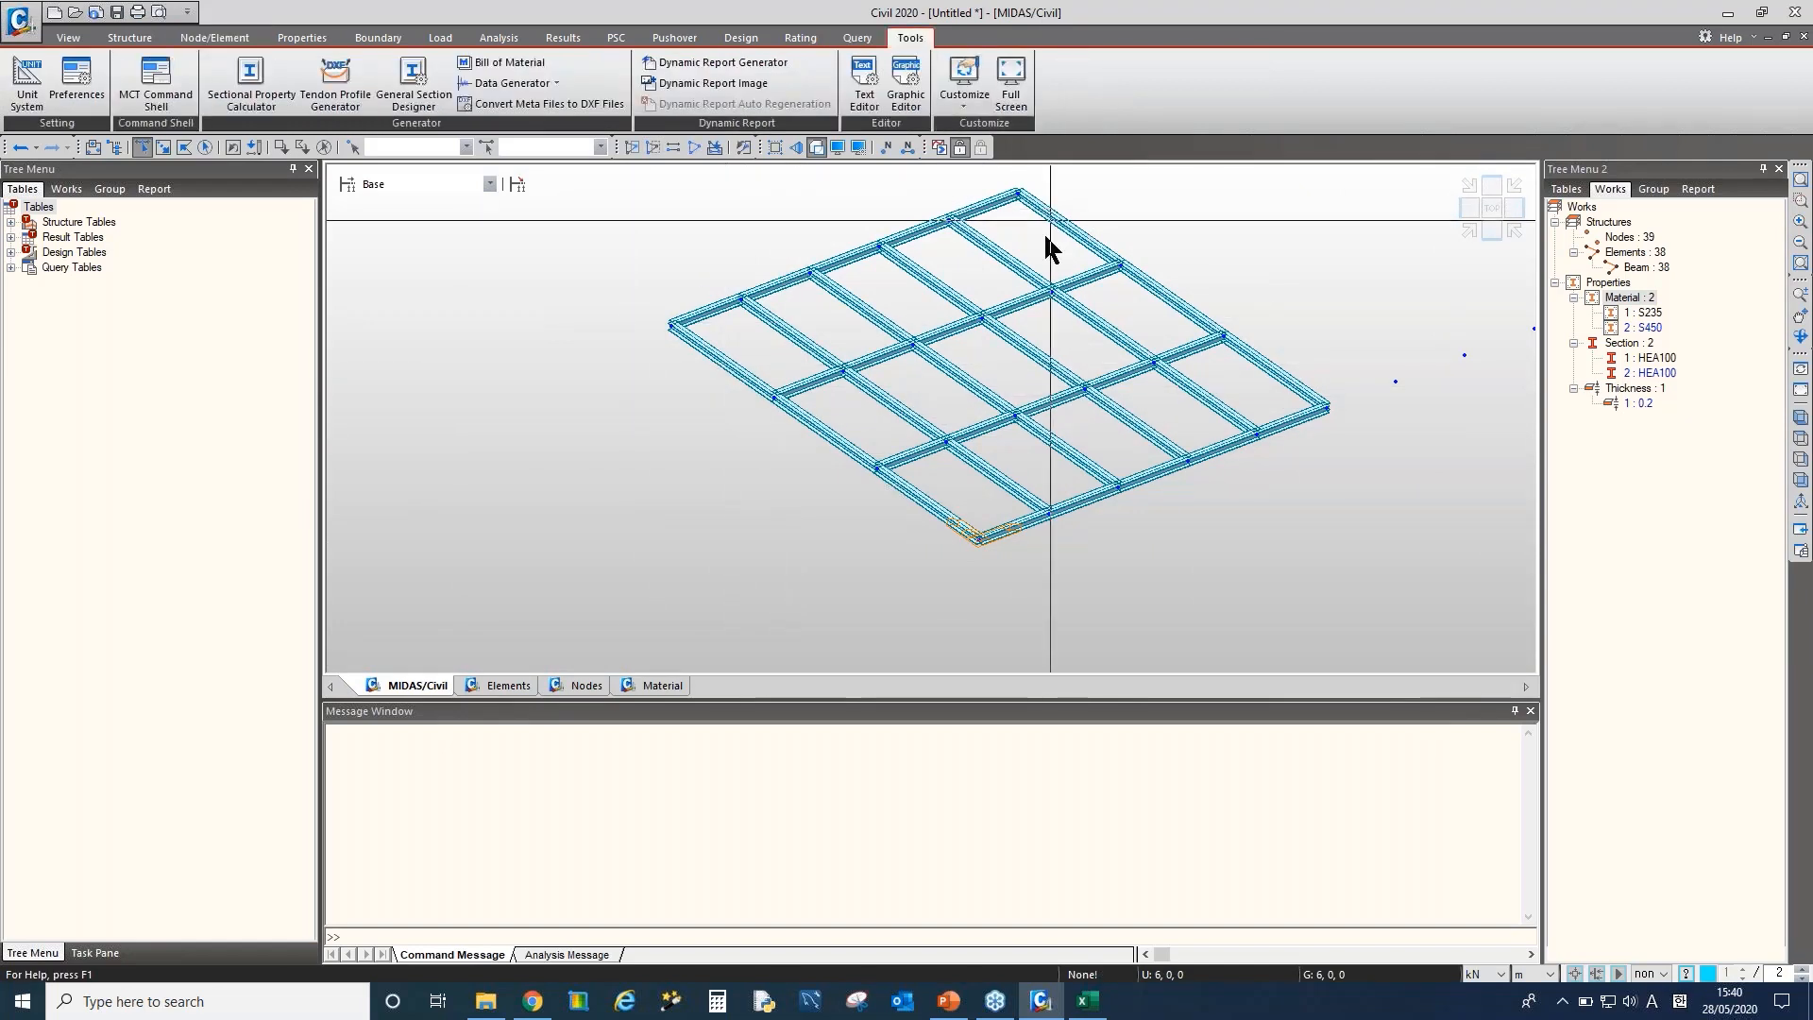
{"action": "middle_click_drag", "start_coordinate": [1043, 219], "coordinate": [924, 330]}
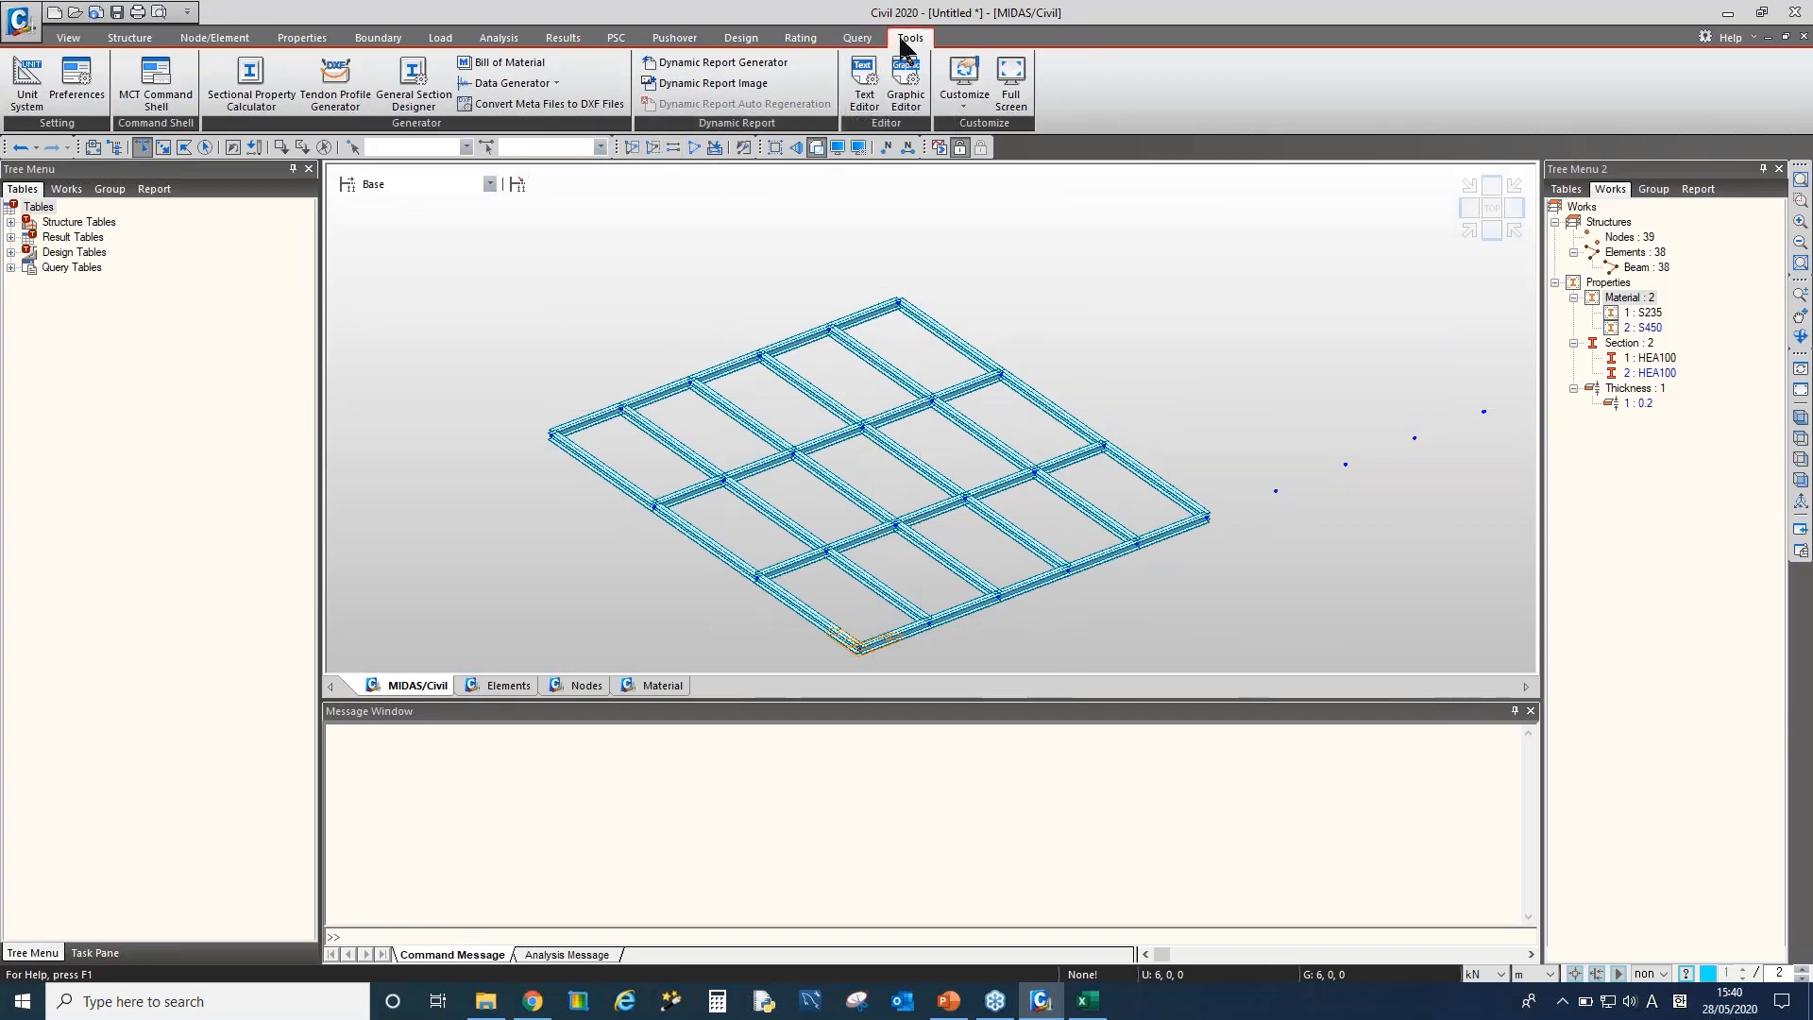
{"action": "left_click", "coordinate": [166, 107]}
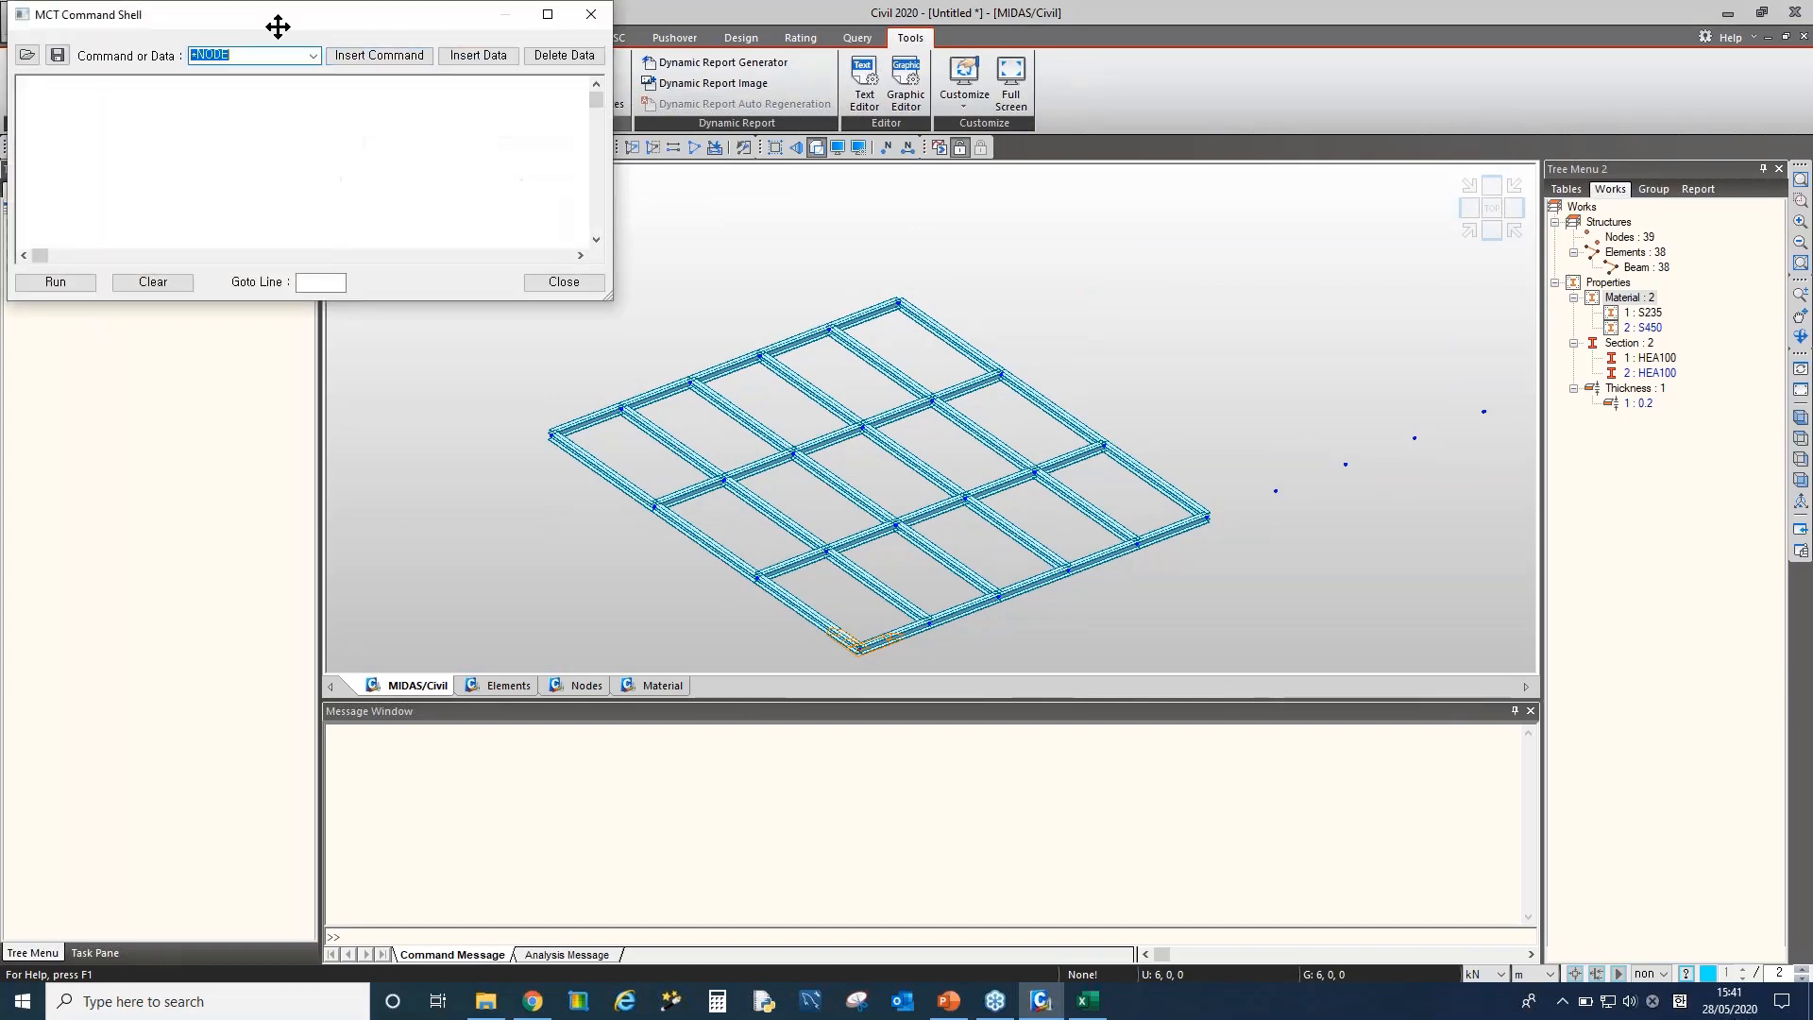
{"action": "left_click", "coordinate": [490, 276]}
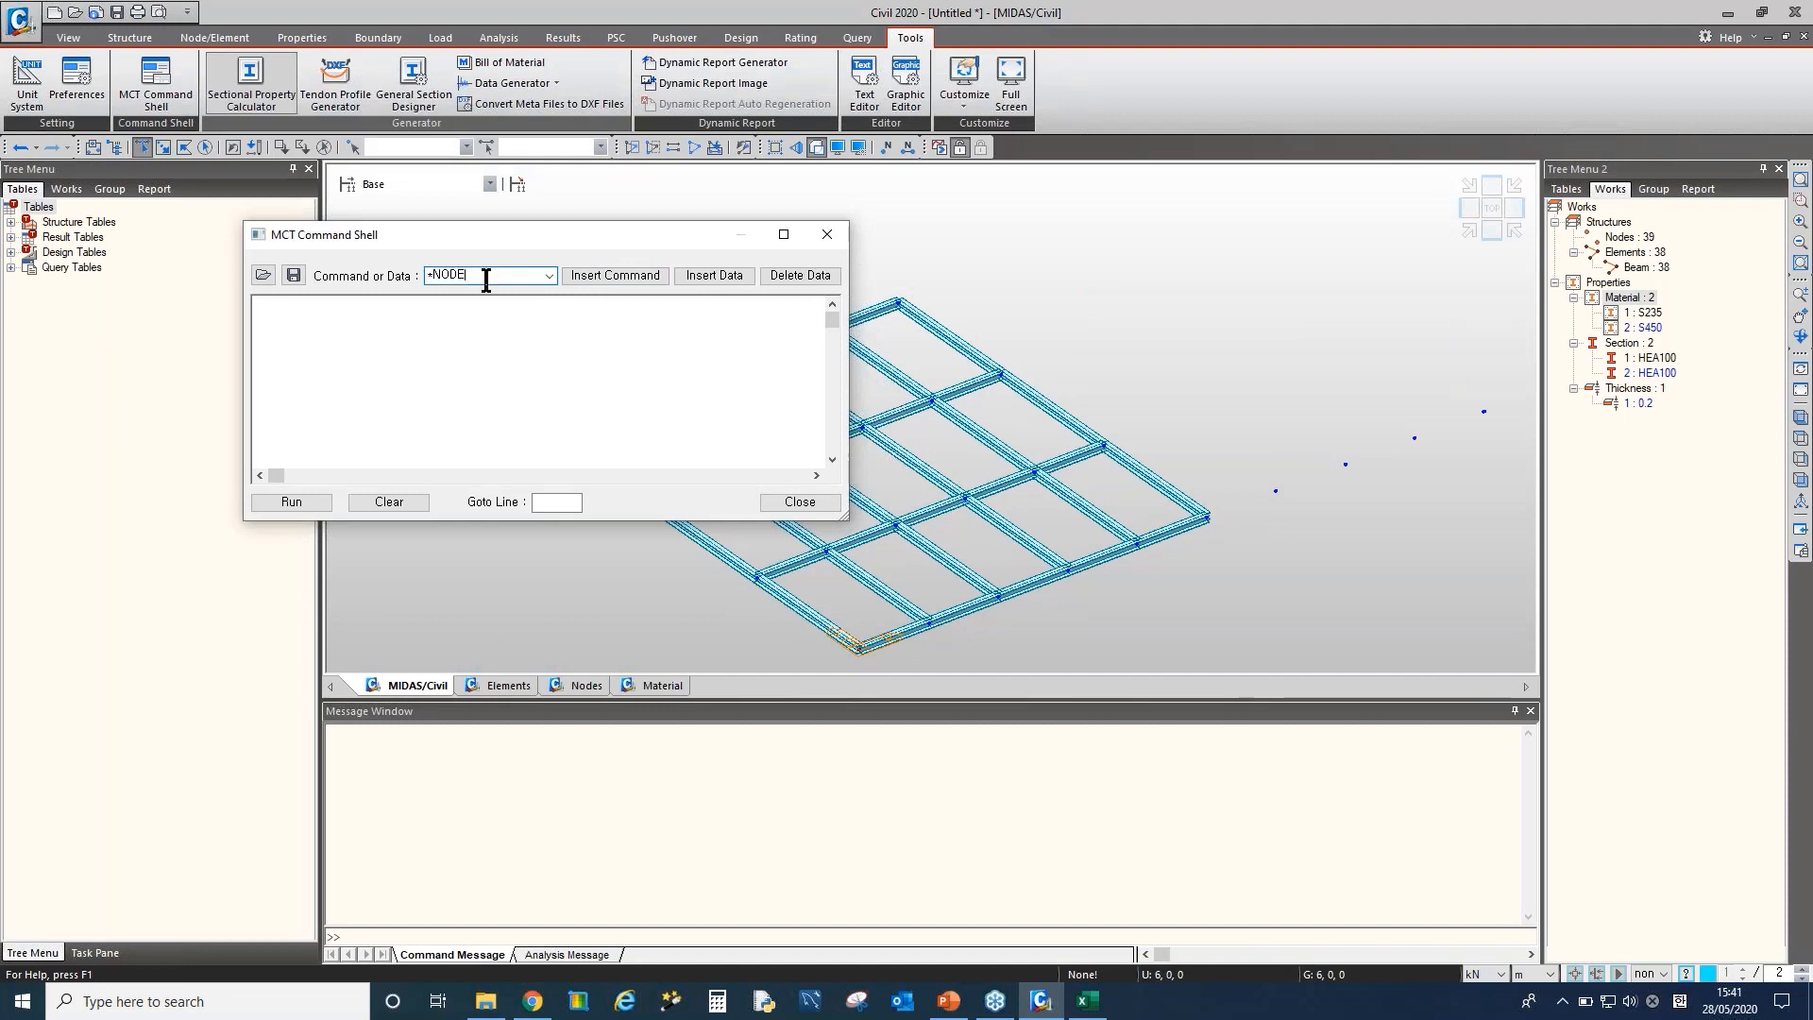
{"action": "left_click", "coordinate": [715, 275]}
{"action": "left_click", "coordinate": [416, 376]}
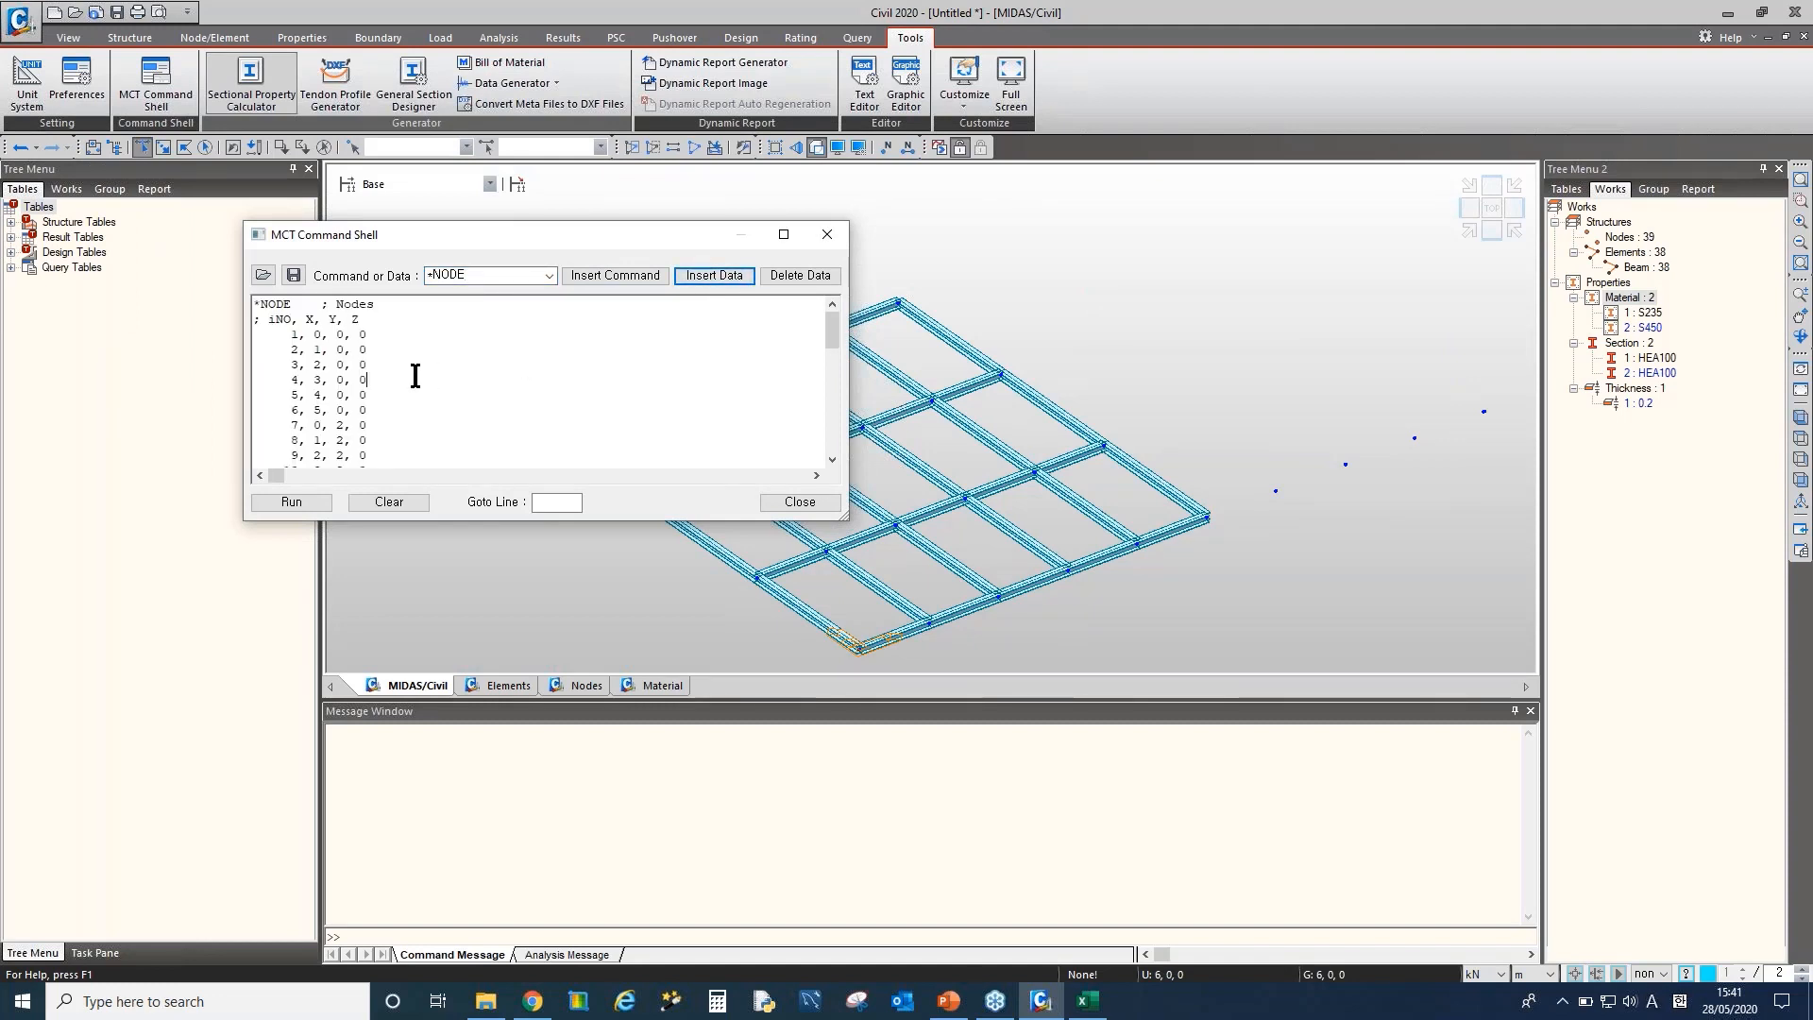
Copy the entire *NODE data block from the MCT Command Shell and paste it into Excel's Sheet2 at cell A1
{"action": "left_click_drag", "start_coordinate": [254, 303], "coordinate": [389, 418]}
{"action": "left_click", "coordinate": [272, 426]}
{"action": "left_click", "coordinate": [410, 455]}
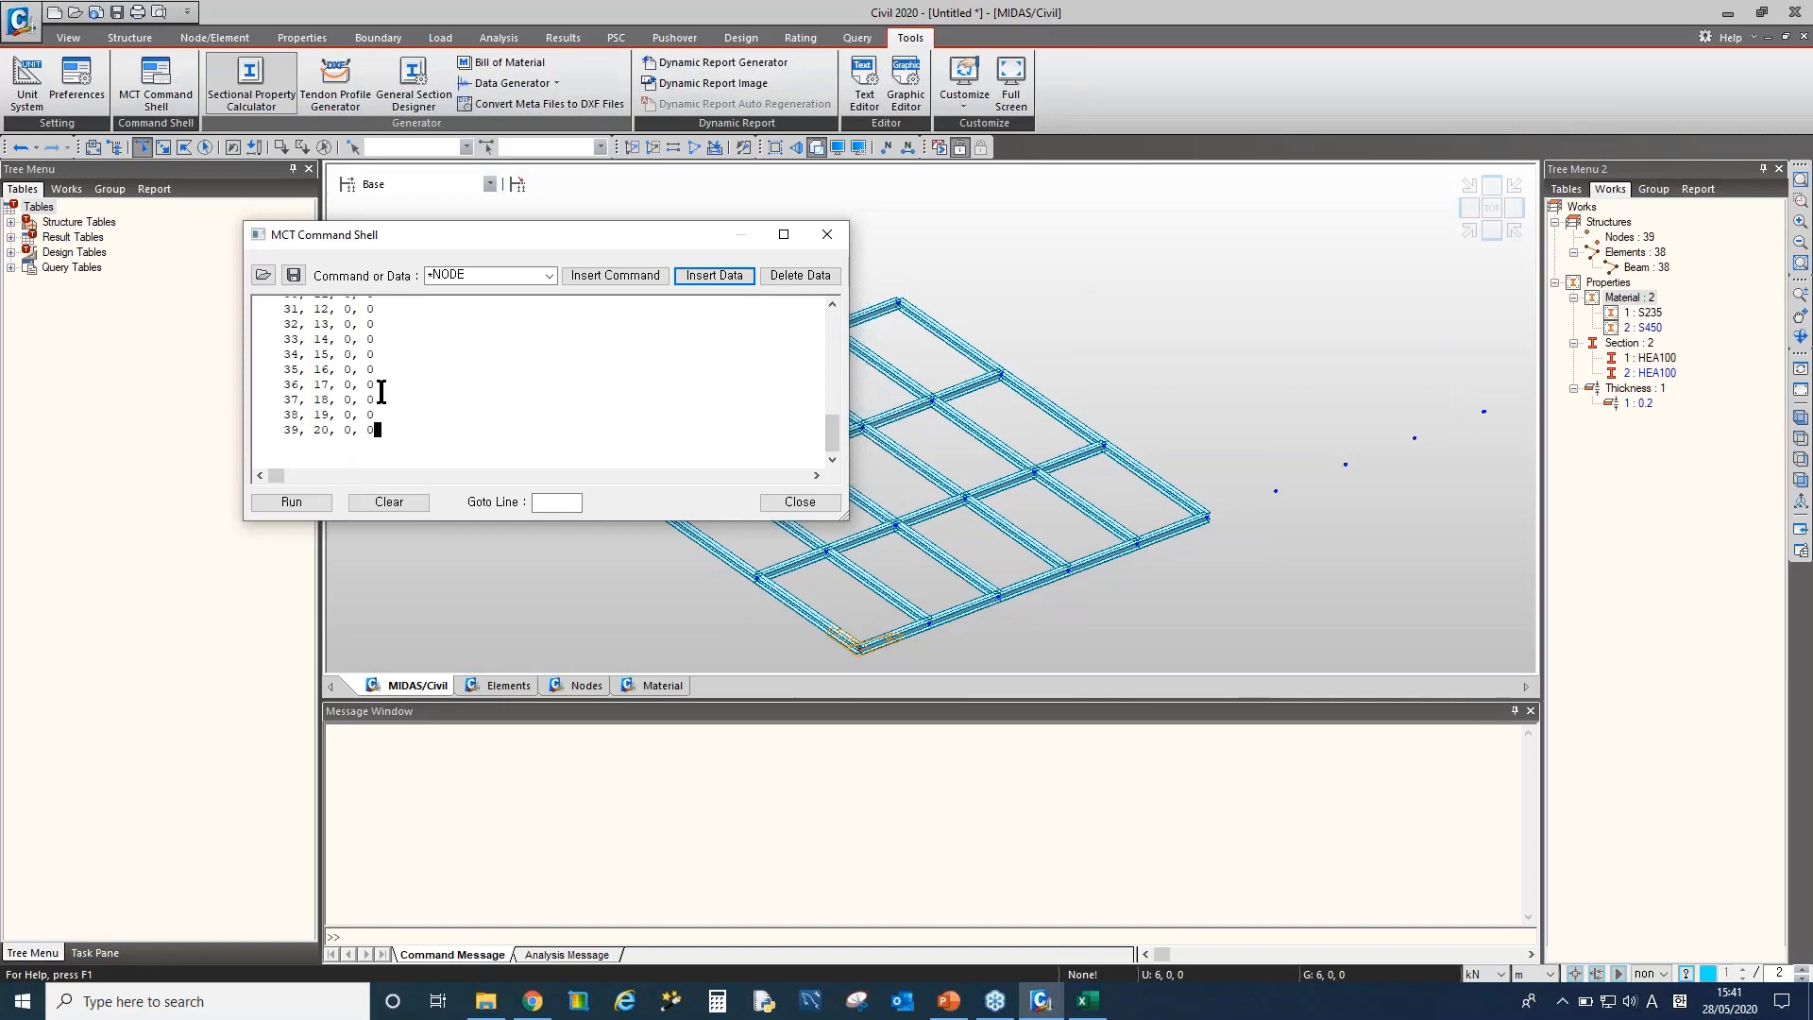
{"action": "key", "text": "ctrl+a"}
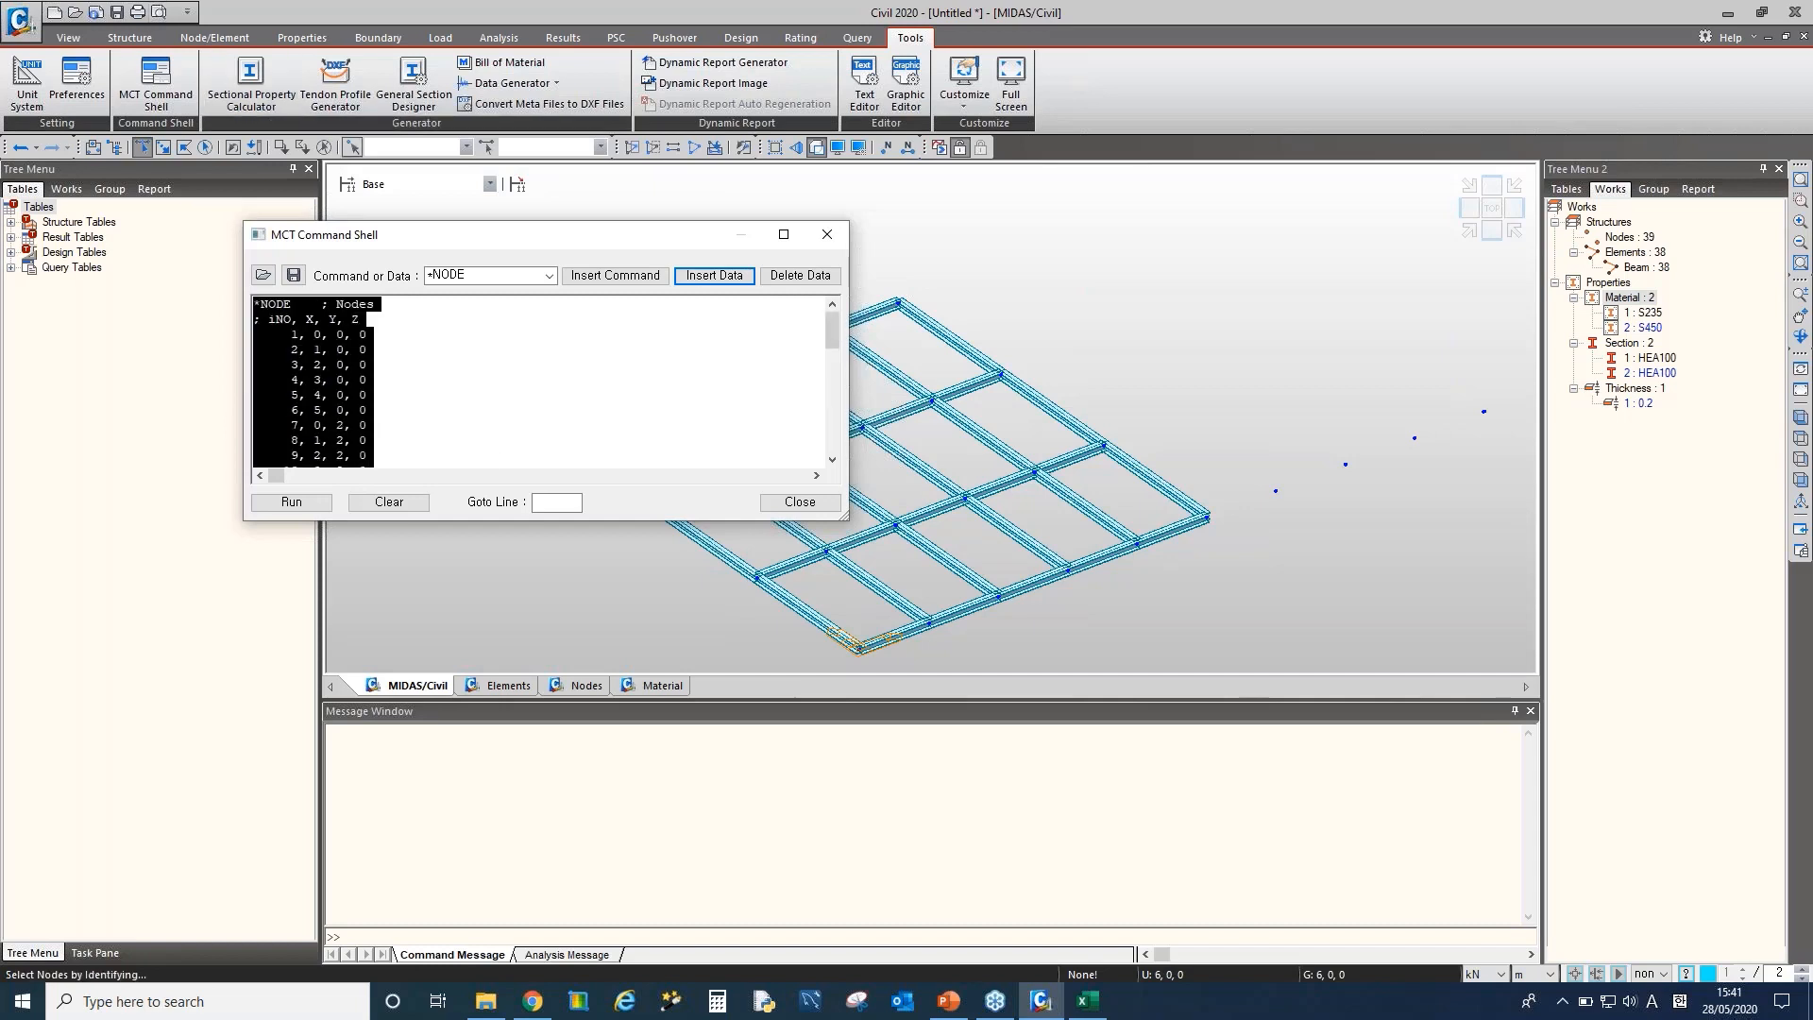
{"action": "left_click", "coordinate": [1087, 1001]}
{"action": "left_click", "coordinate": [220, 709]}
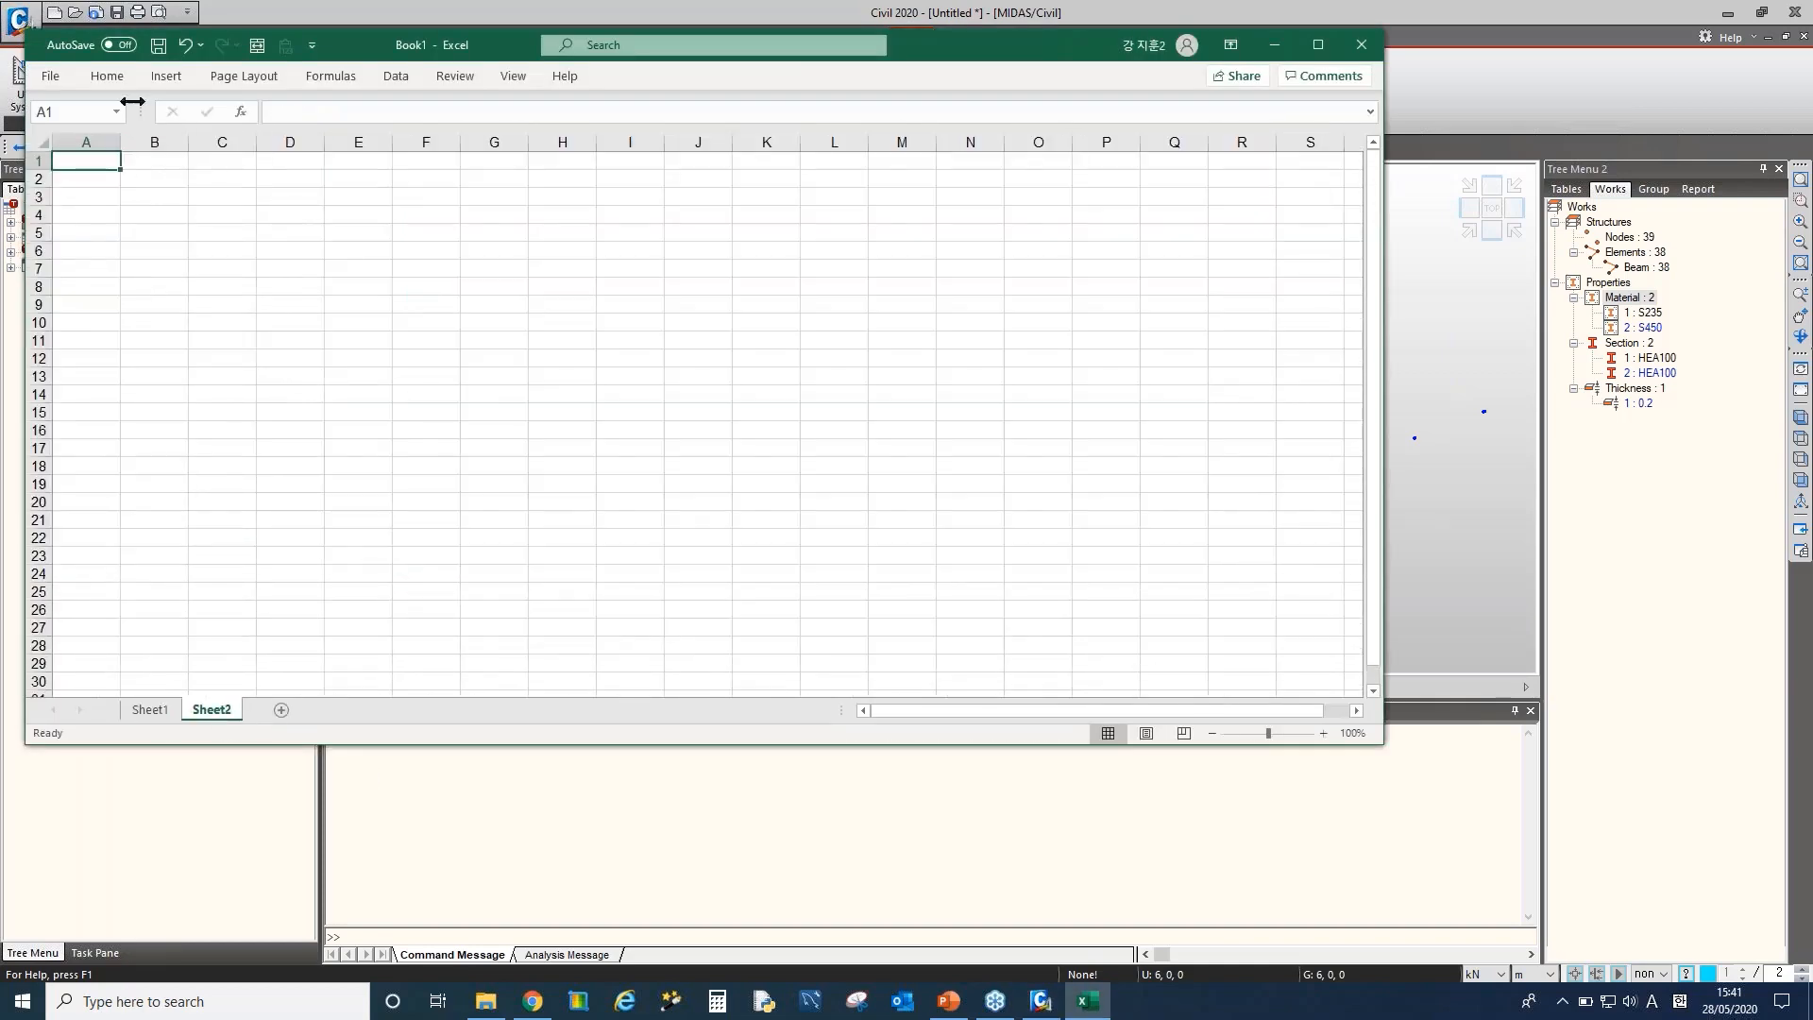
{"action": "key", "text": "ctrl+v"}
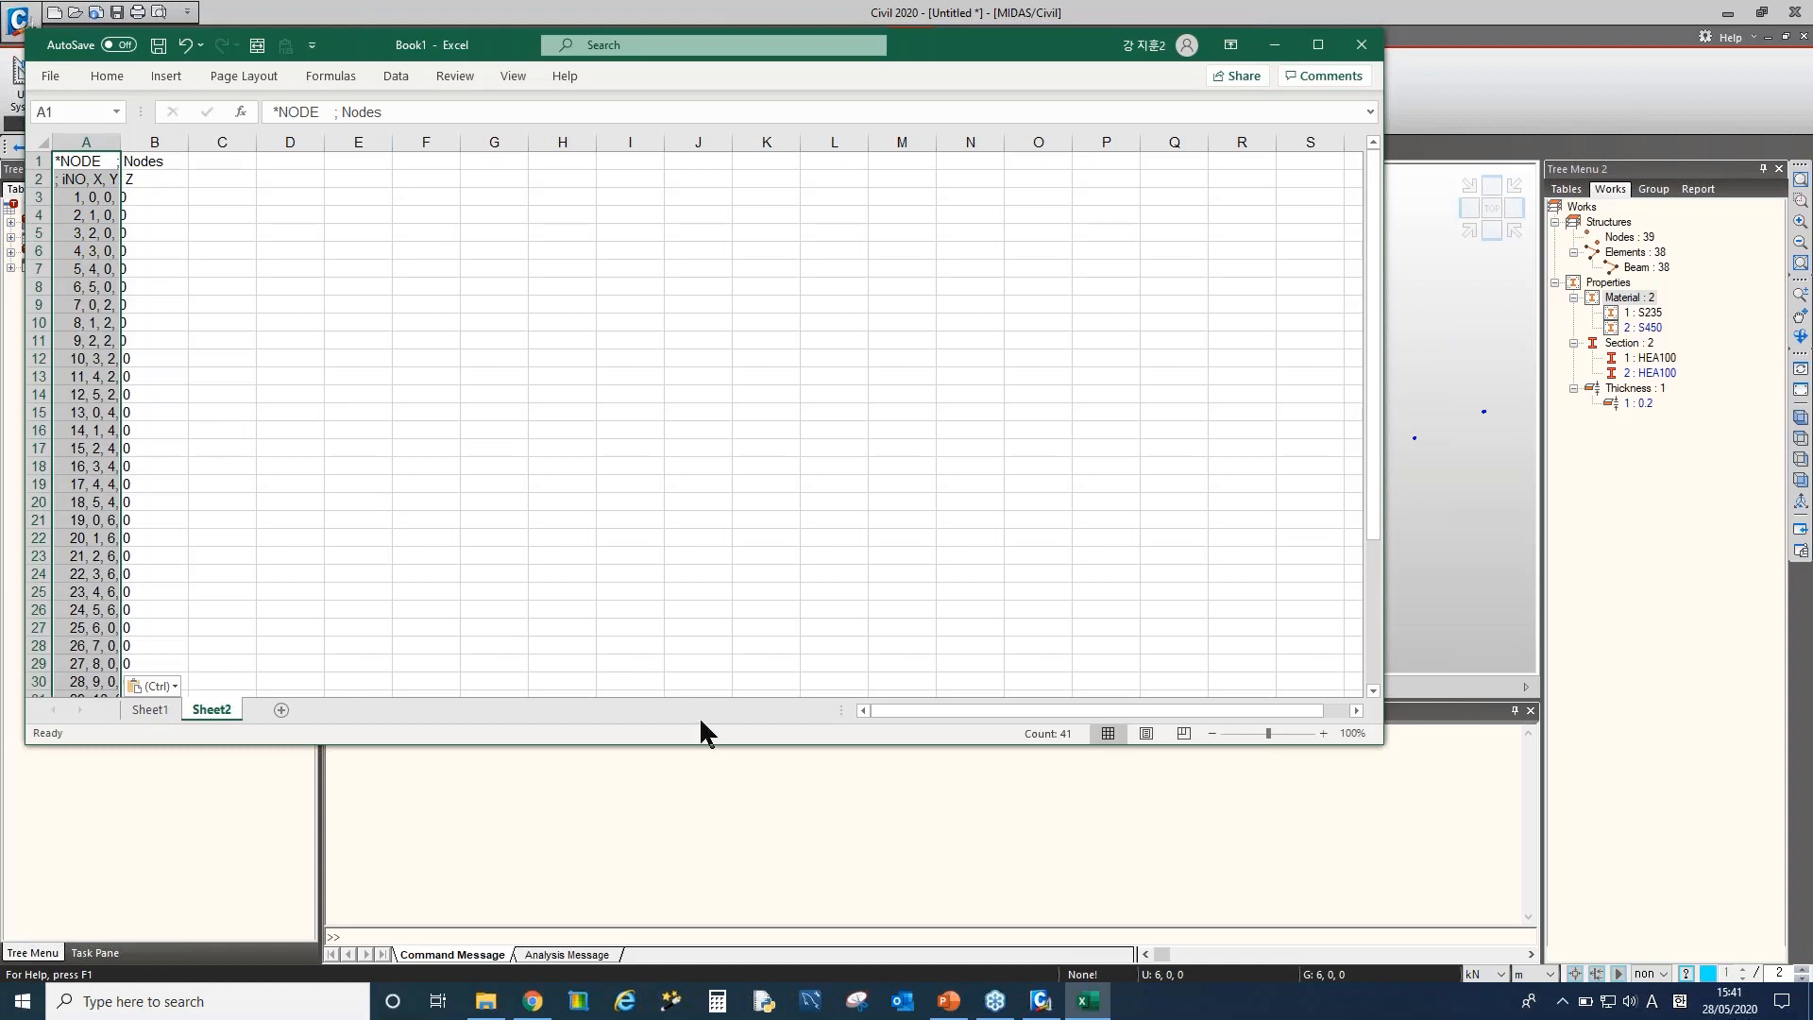
Return to midas Civil, close the MCT Command Shell, and delete all nodes of the model
{"action": "key", "text": "alt+Tab"}
{"action": "left_click", "coordinate": [794, 501]}
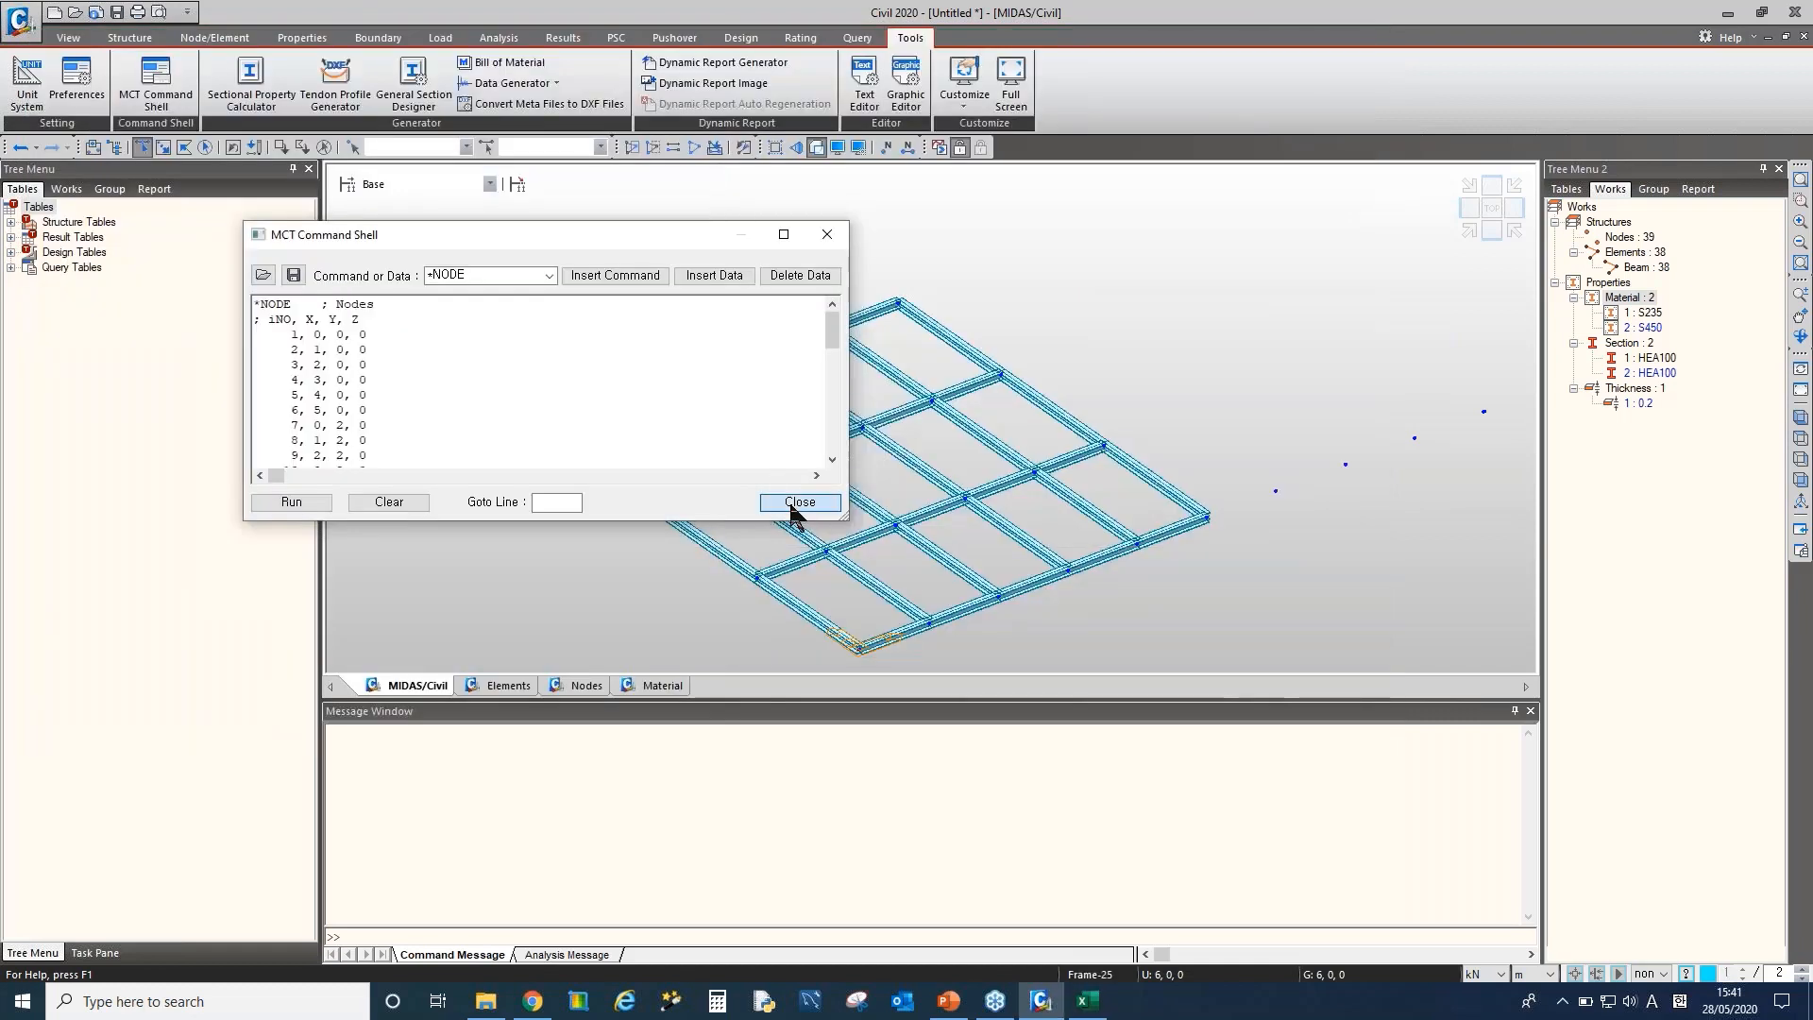
{"action": "left_click", "coordinate": [1640, 238]}
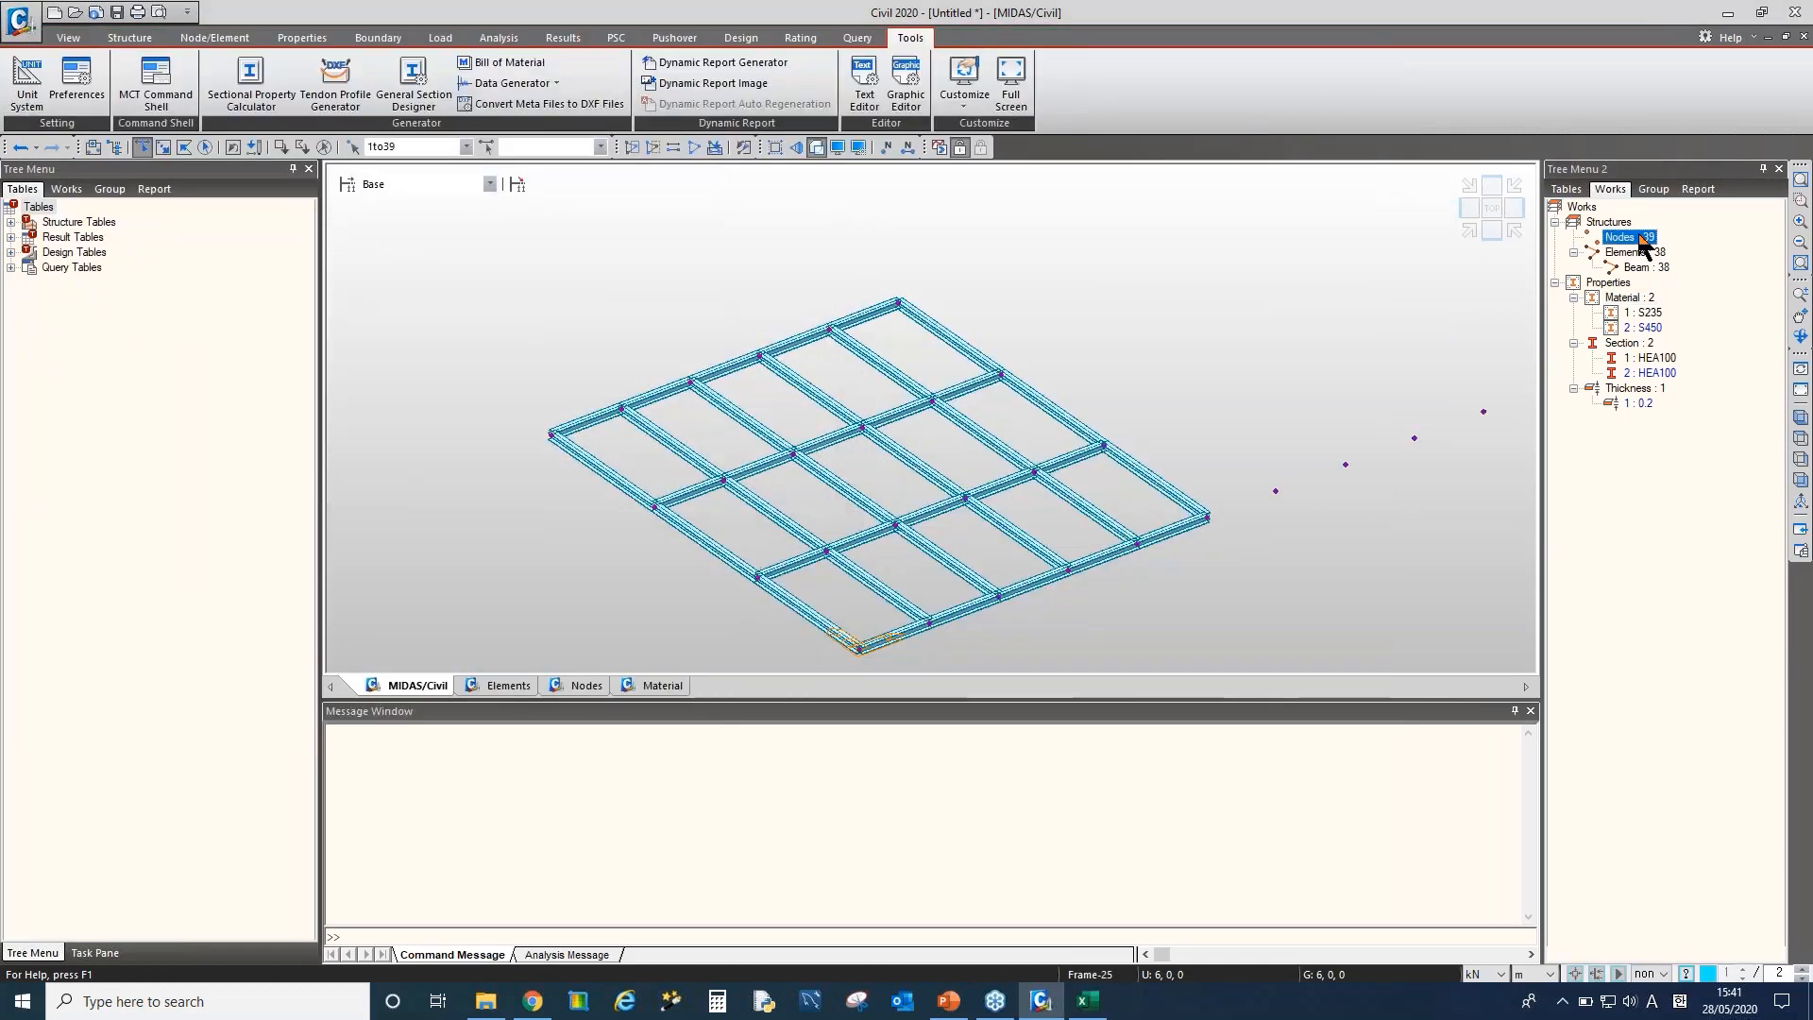
{"action": "key", "text": "Delete"}
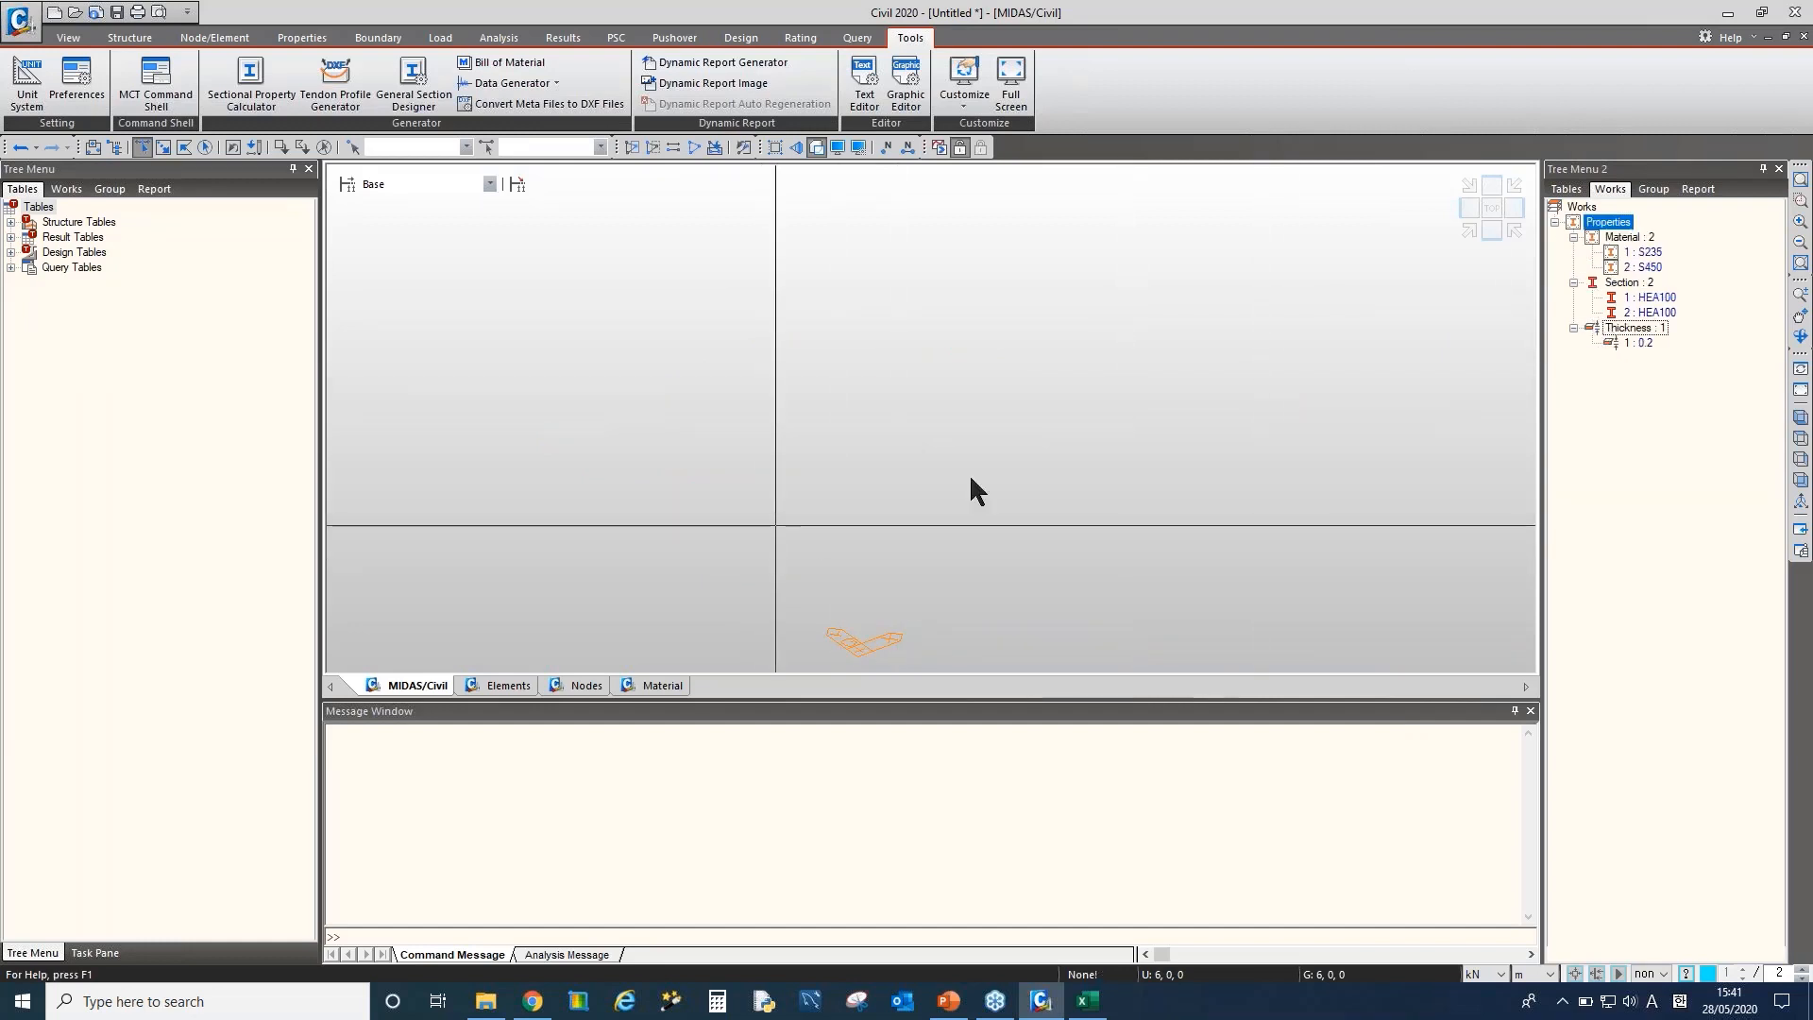
{"action": "middle_click_drag", "start_coordinate": [938, 544], "coordinate": [948, 421]}
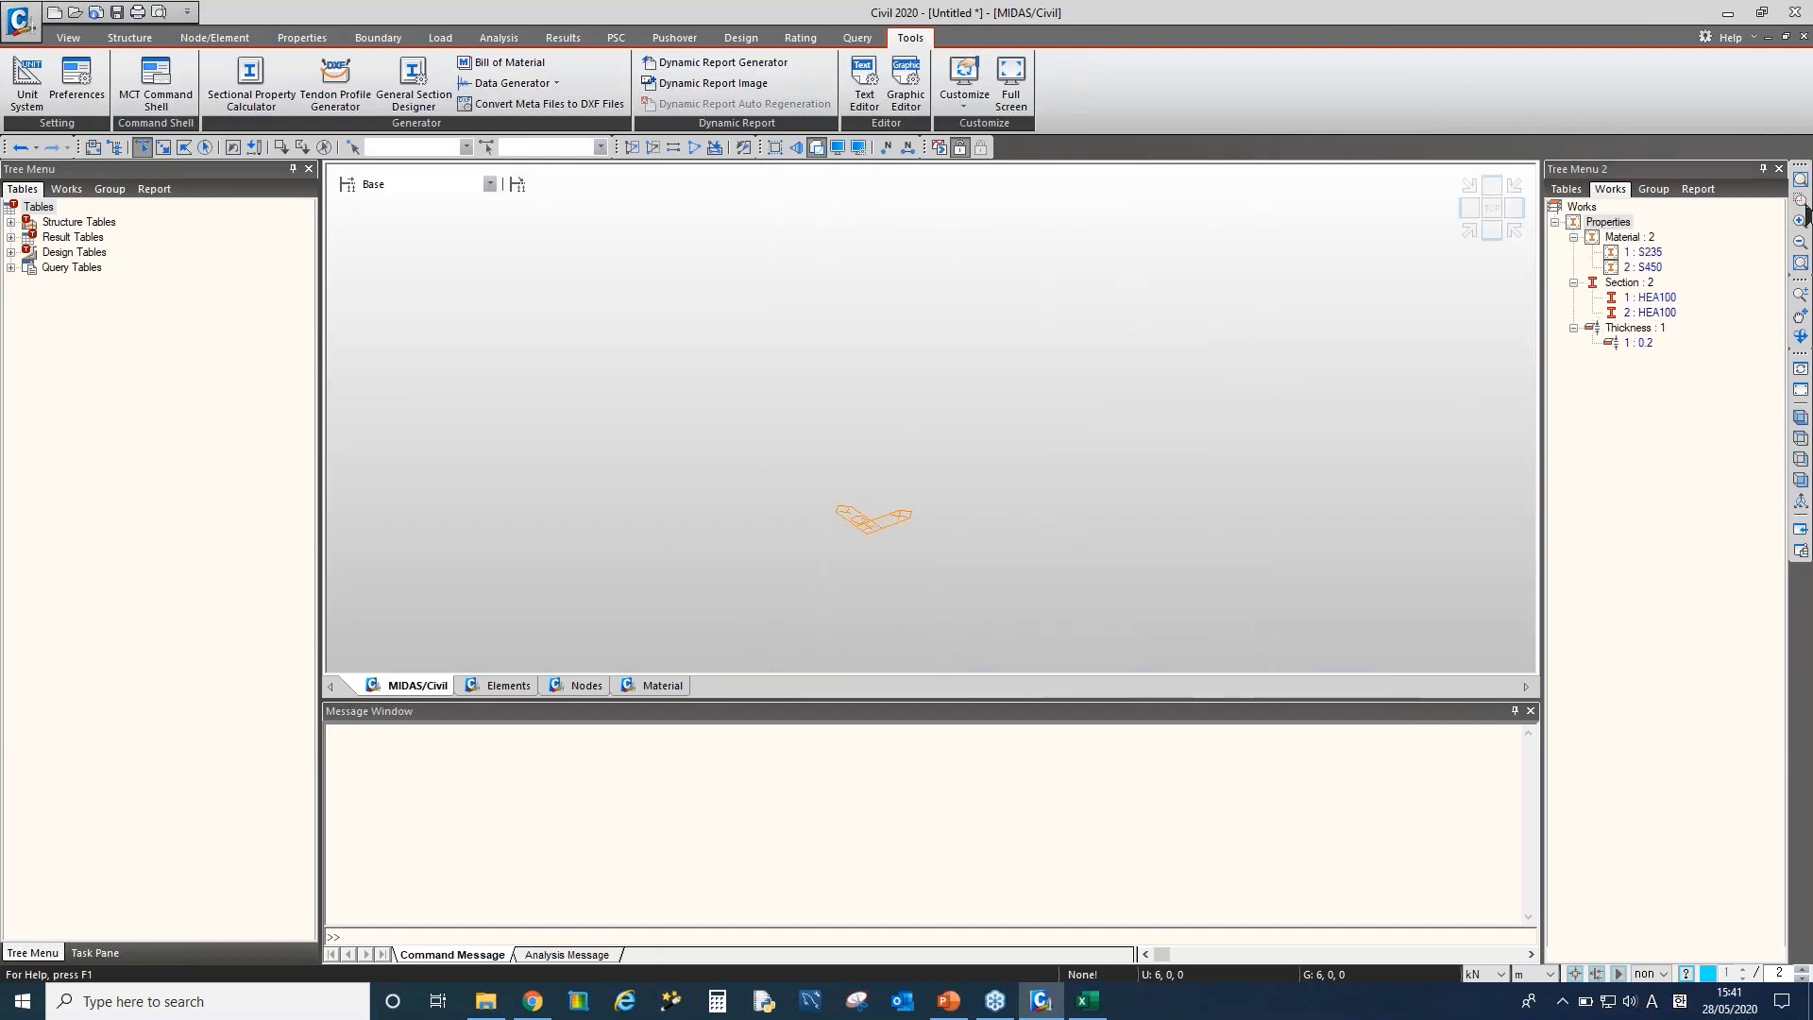
Copy the *NODE block from Excel, paste it into the MCT Command Shell in midas Civil, and run it
{"action": "left_click", "coordinate": [1088, 1001]}
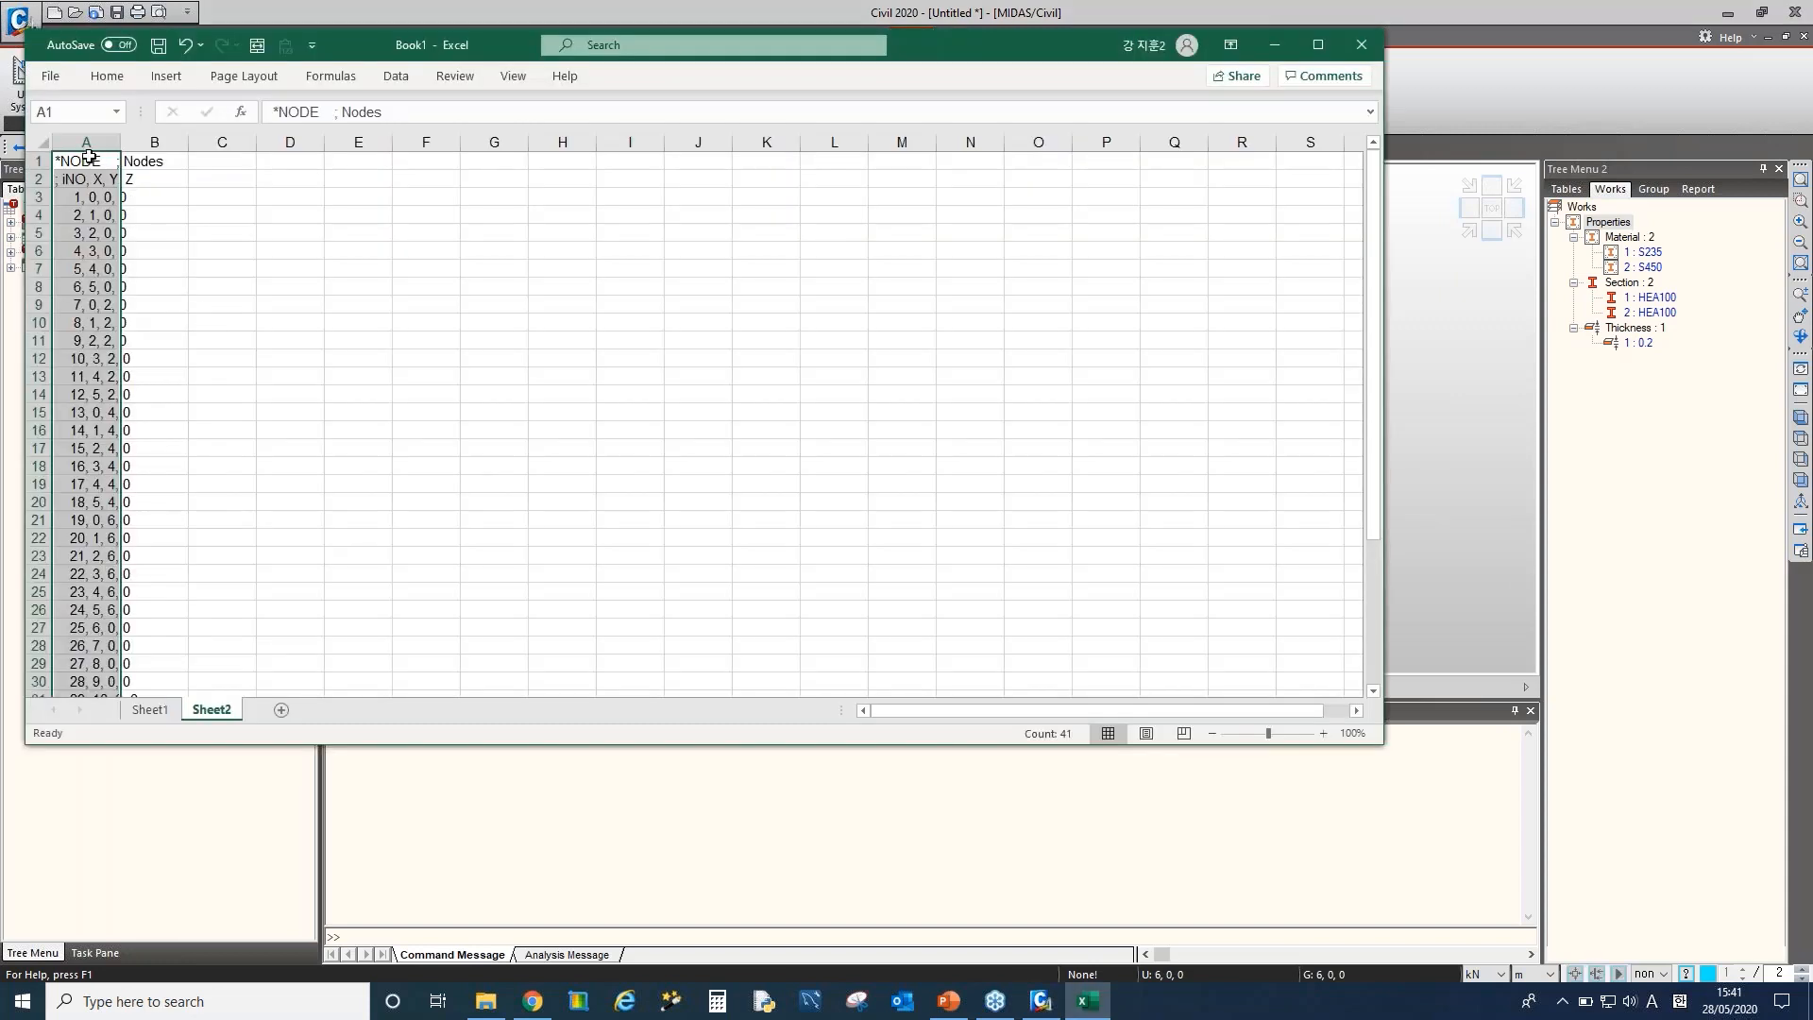
{"action": "key", "text": "ctrl+c"}
{"action": "left_click", "coordinate": [405, 12]}
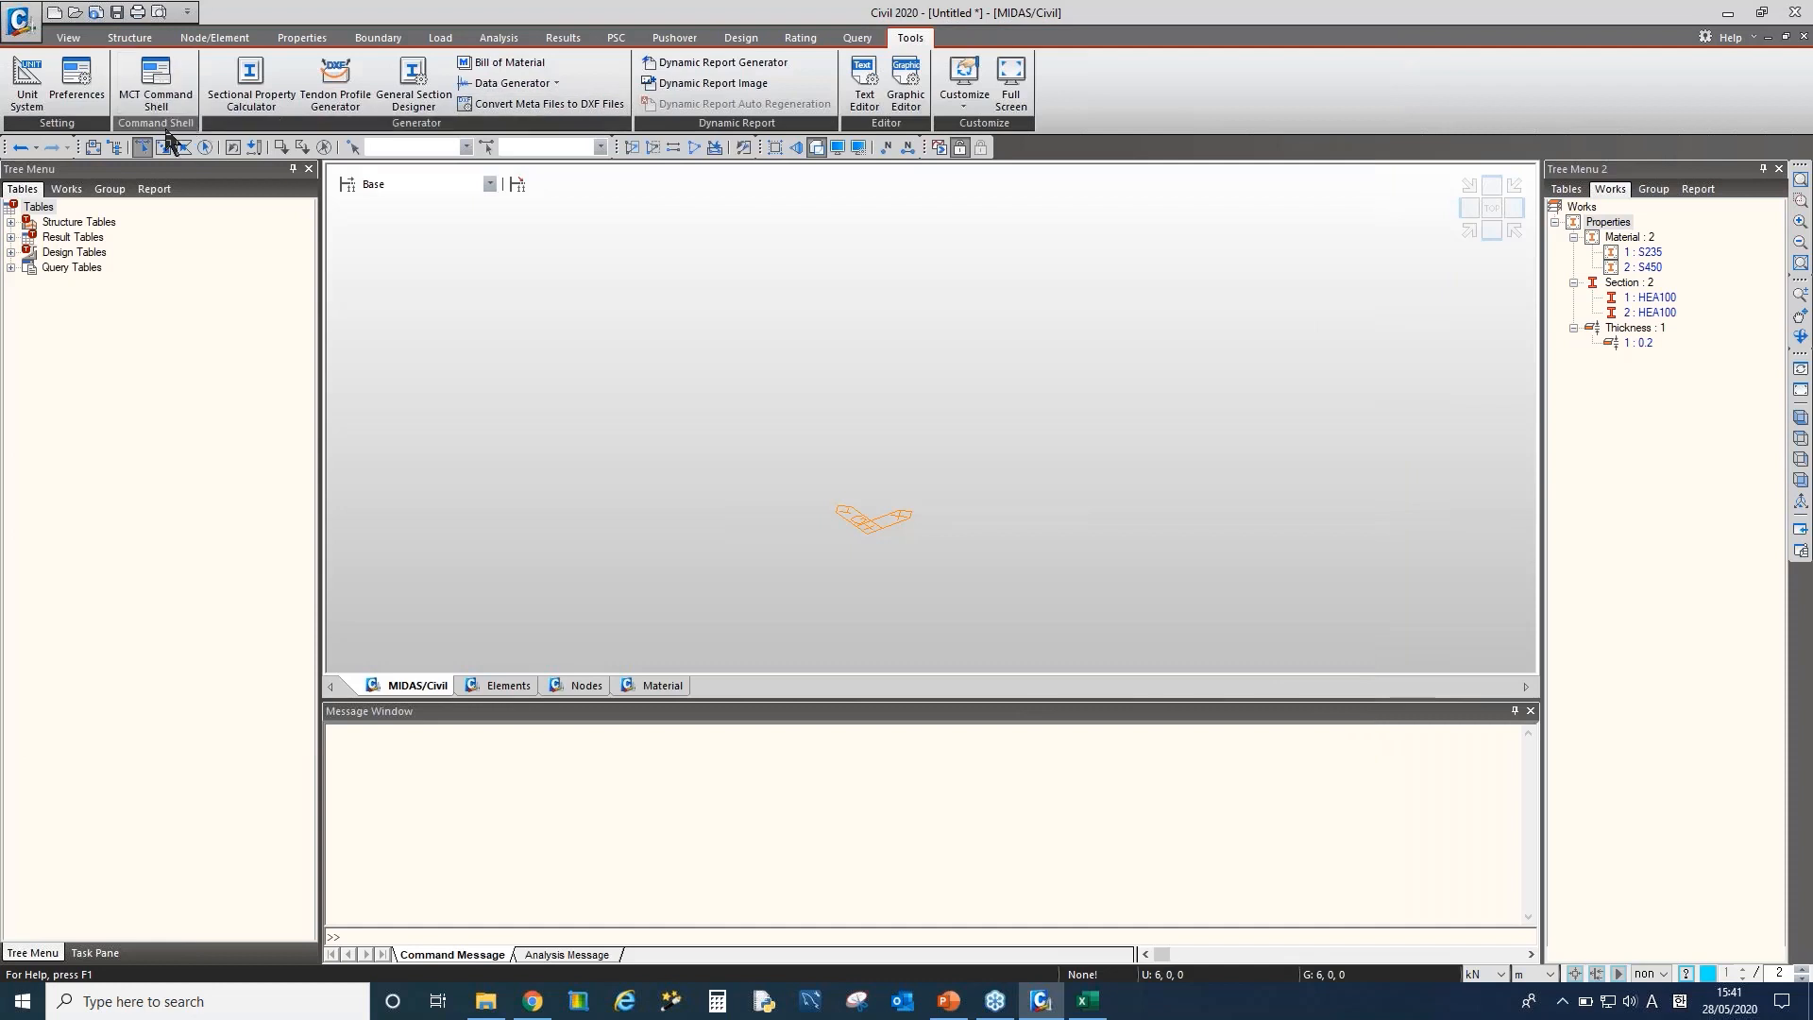
{"action": "left_click", "coordinate": [167, 99]}
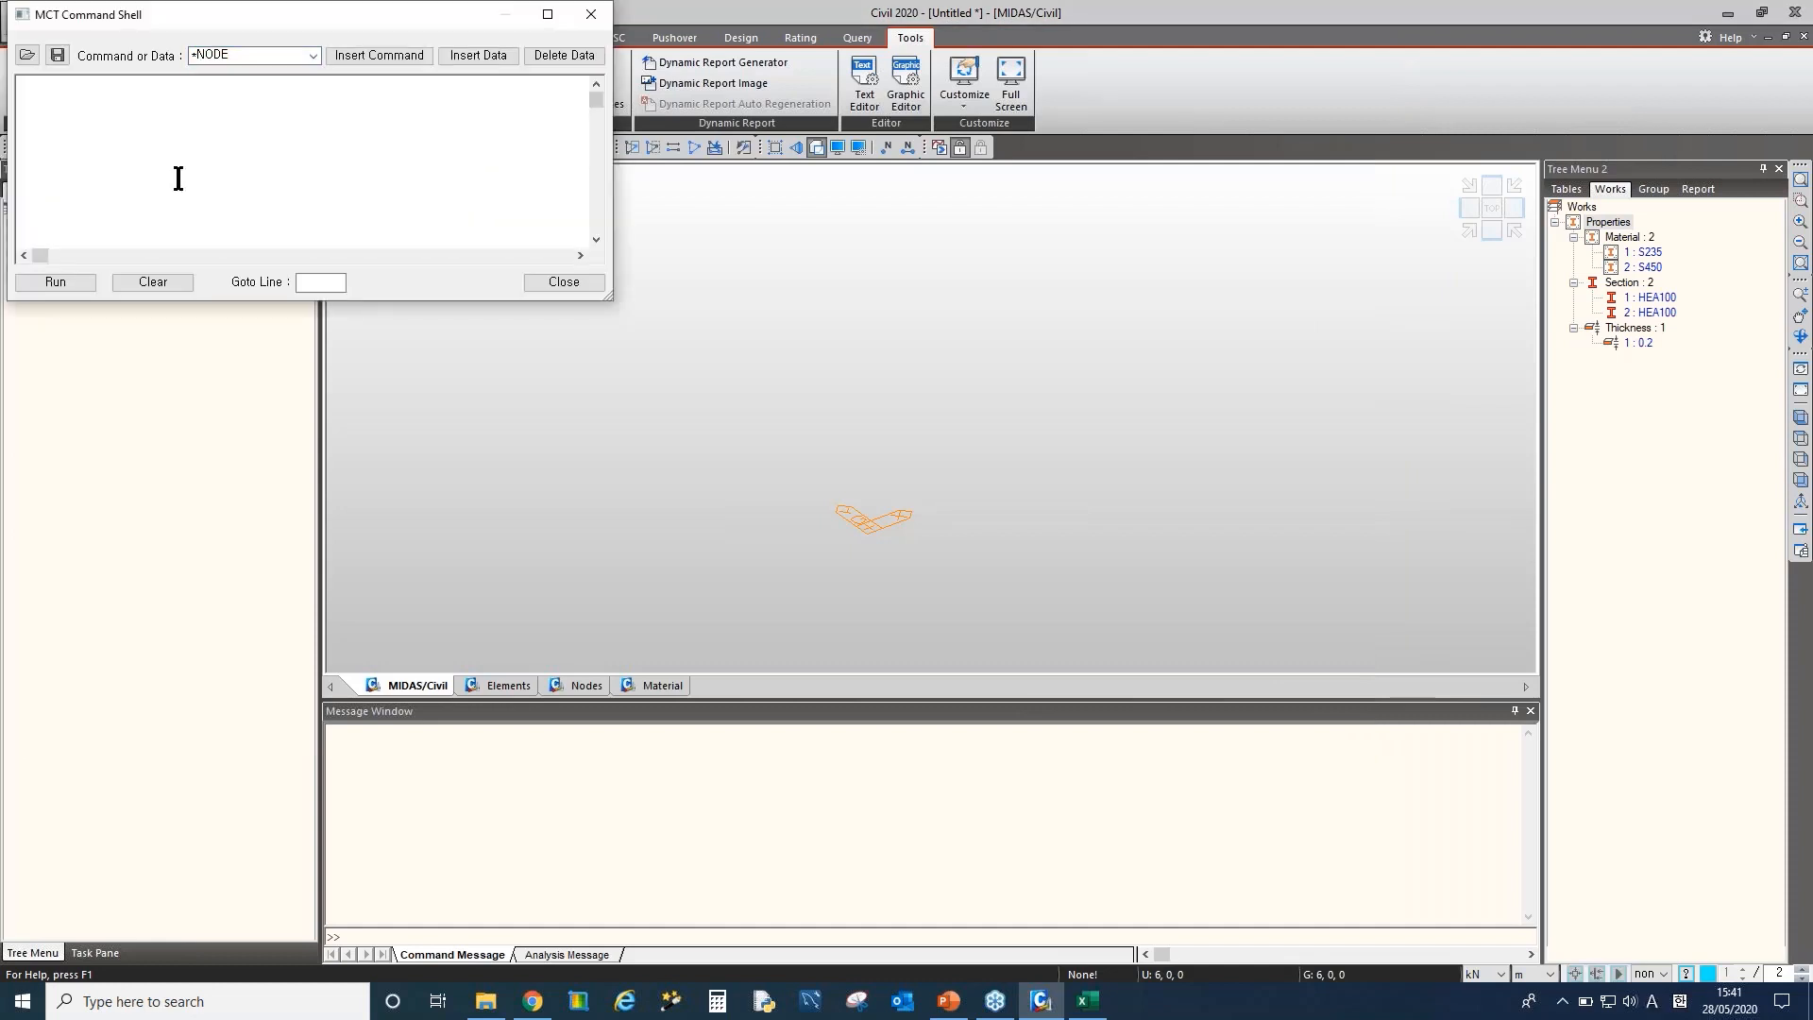
{"action": "key", "text": "ctrl+v"}
{"action": "left_click", "coordinate": [93, 283]}
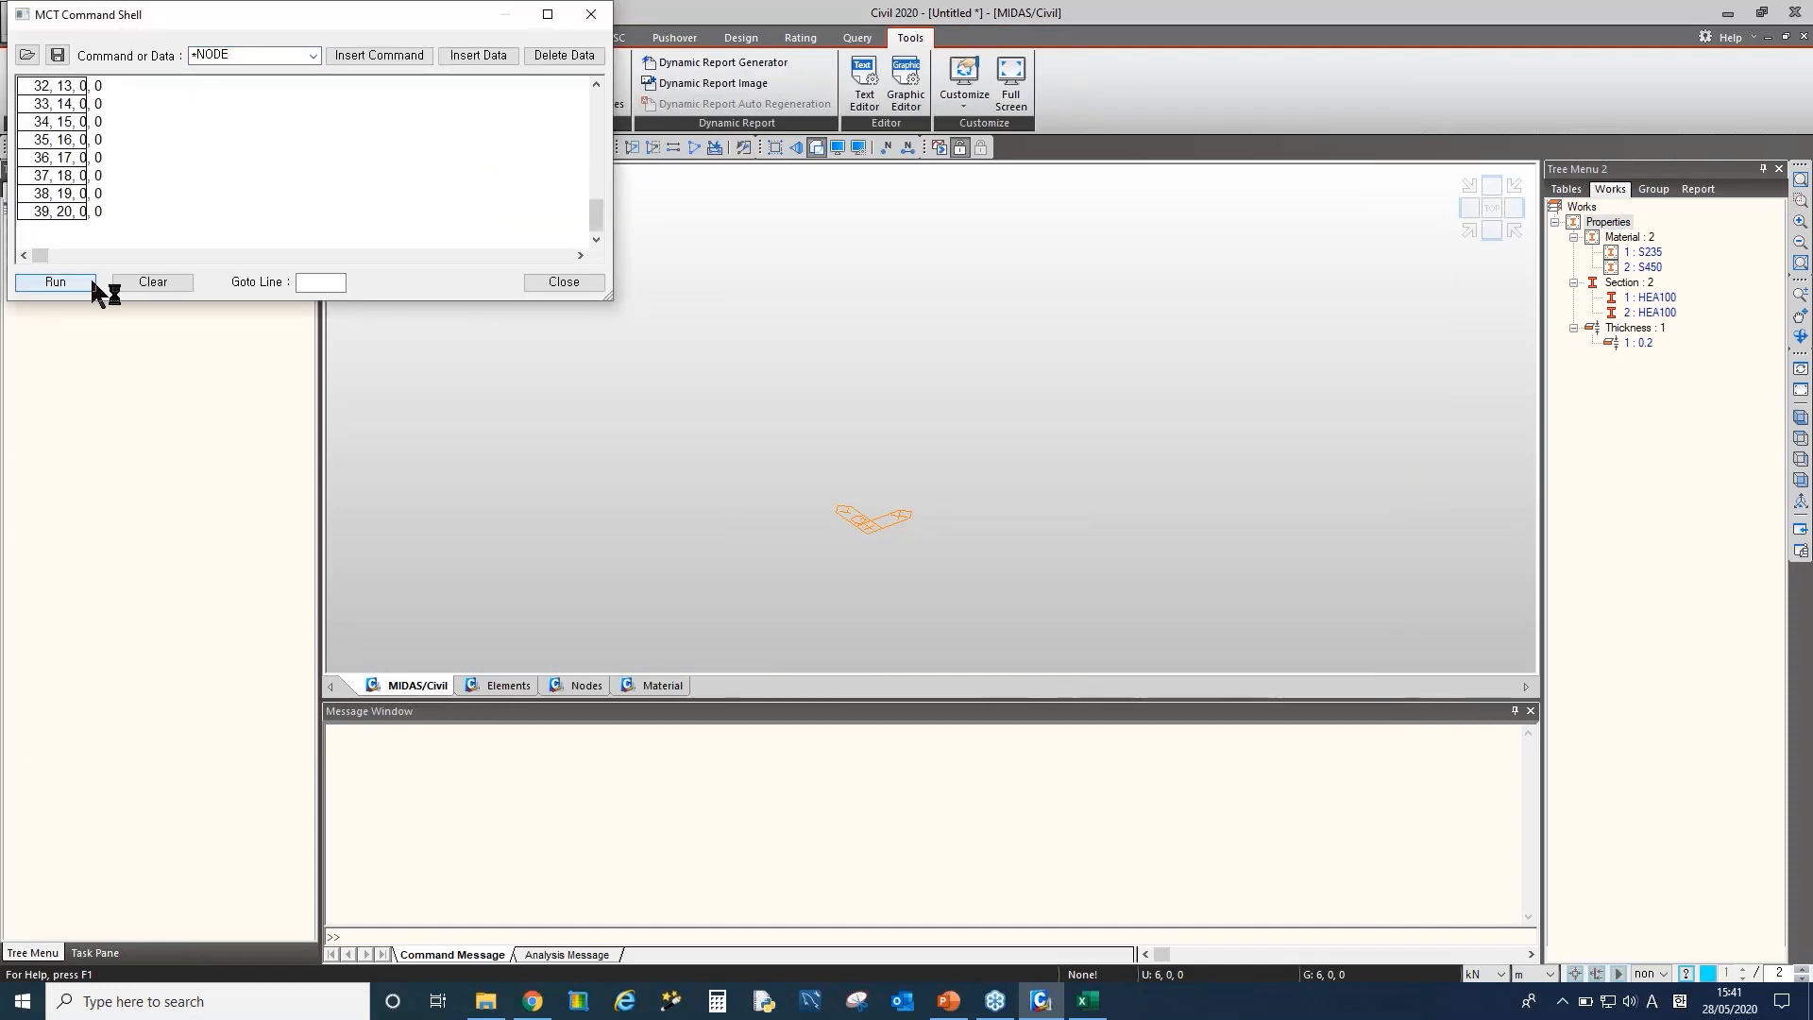
{"action": "left_click", "coordinate": [567, 281]}
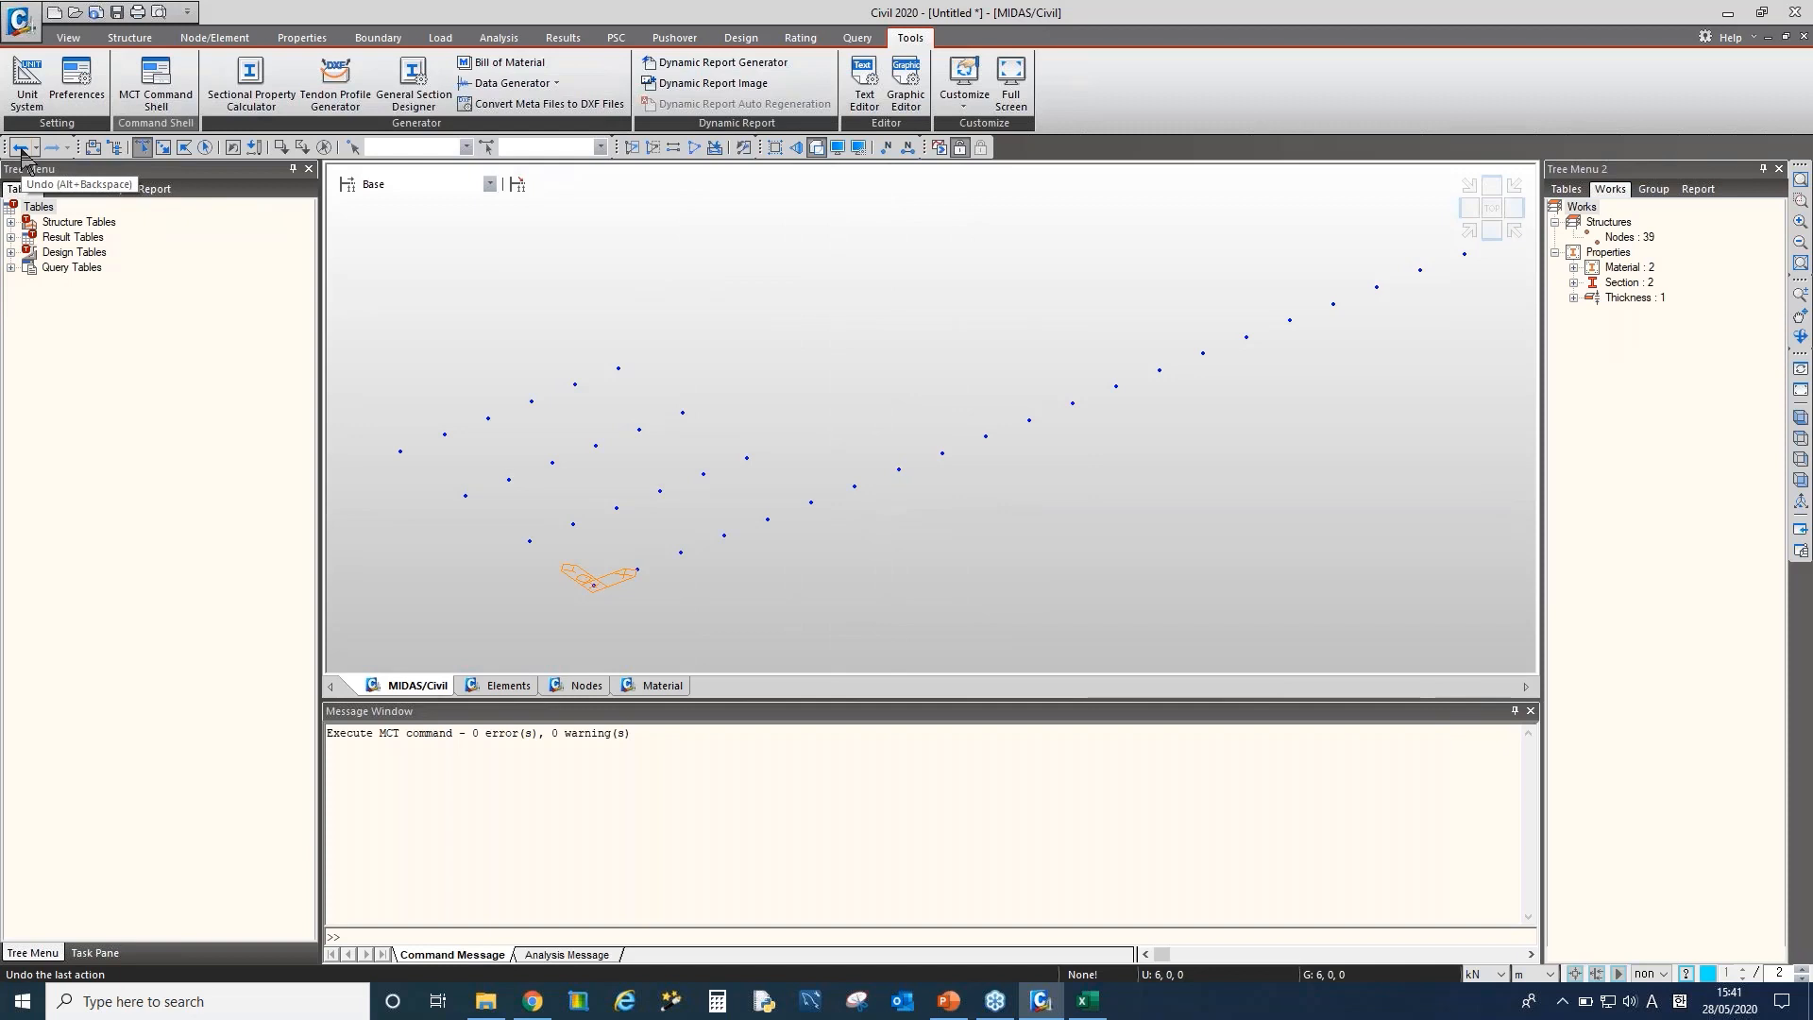
Review the node data in Excel down to its last row, and undo the node import and deletion in midas Civil
{"action": "left_click", "coordinate": [1088, 1001]}
{"action": "scroll", "coordinate": [334, 400], "scroll_direction": "down", "scroll_amount": 4}
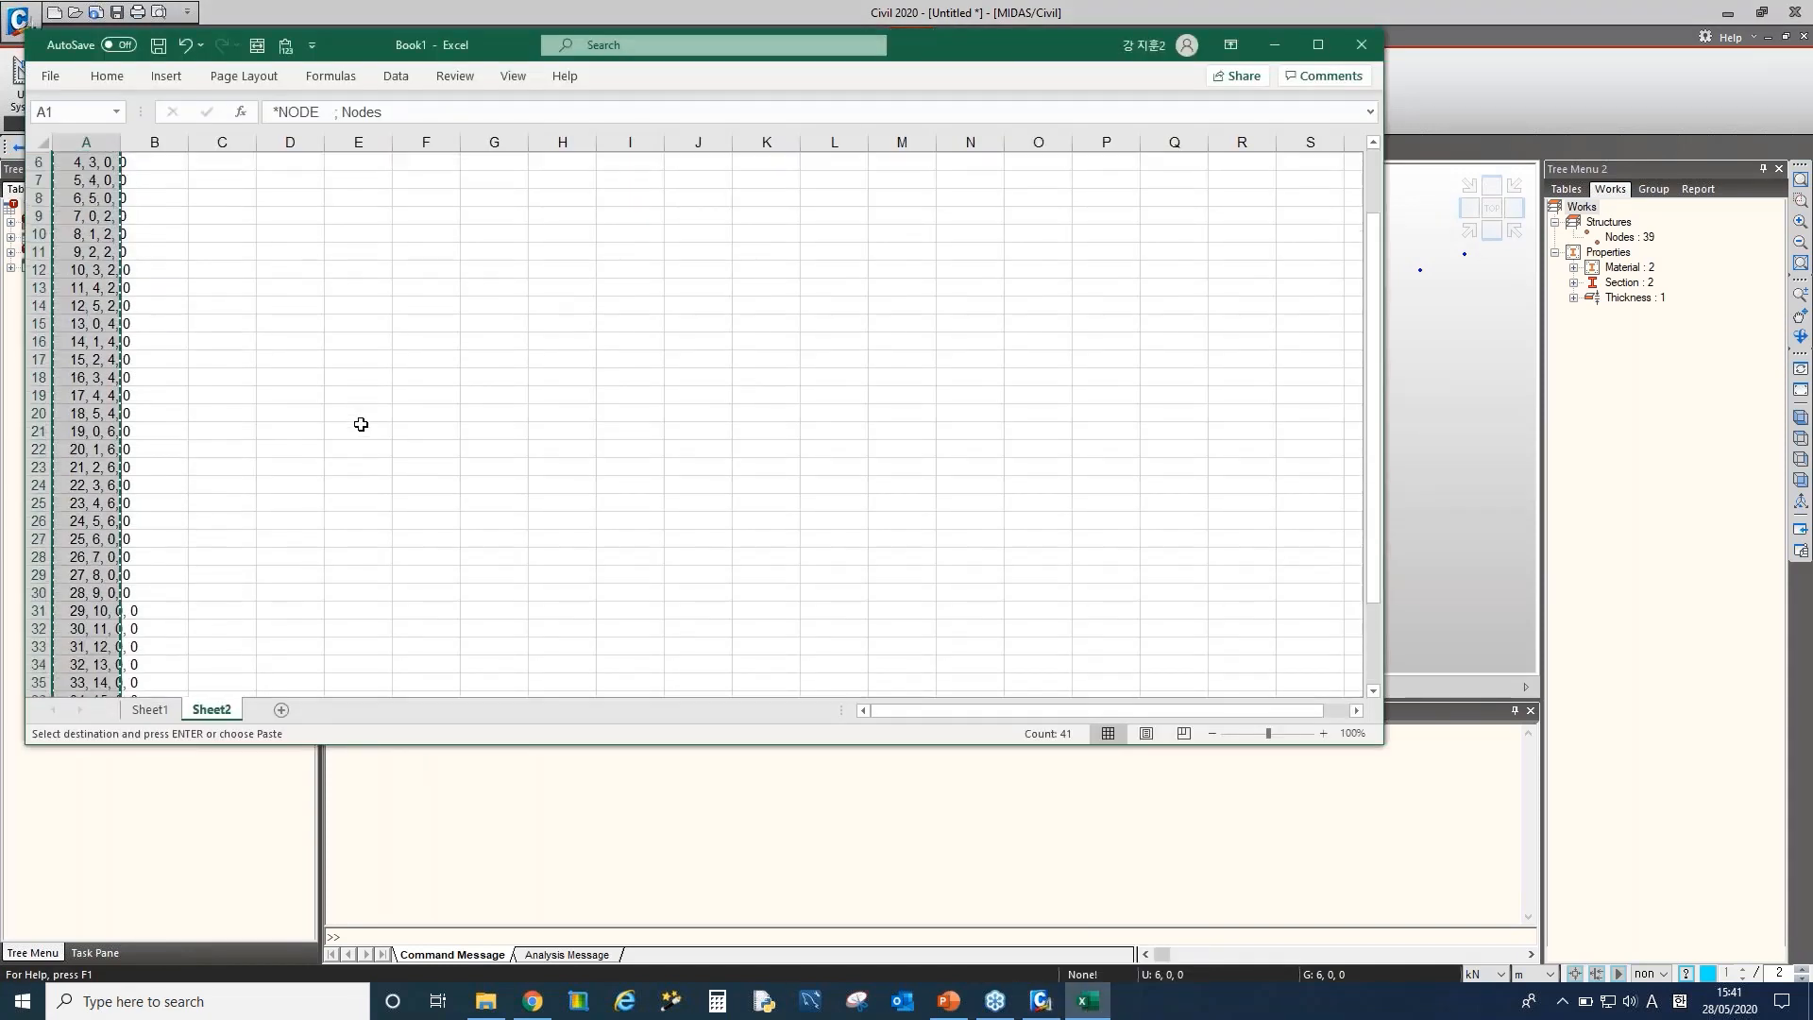
{"action": "scroll", "coordinate": [311, 396], "scroll_direction": "down", "scroll_amount": 3}
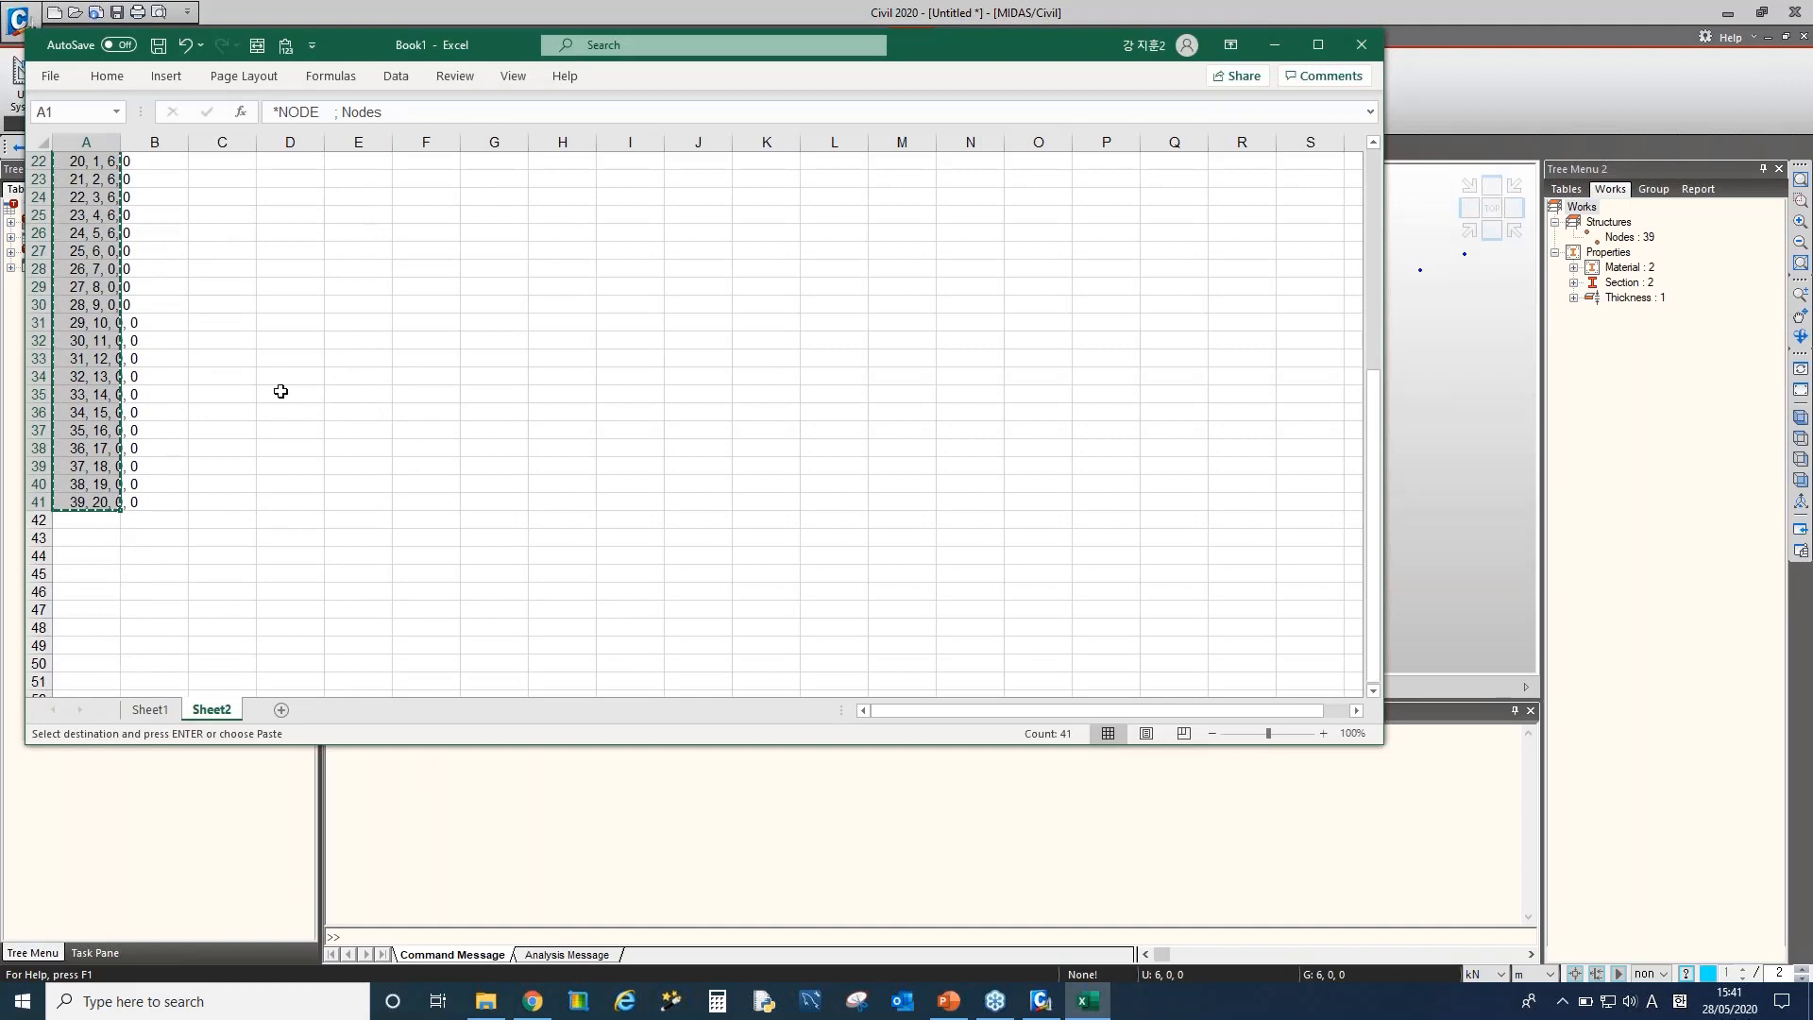
{"action": "left_click", "coordinate": [79, 522]}
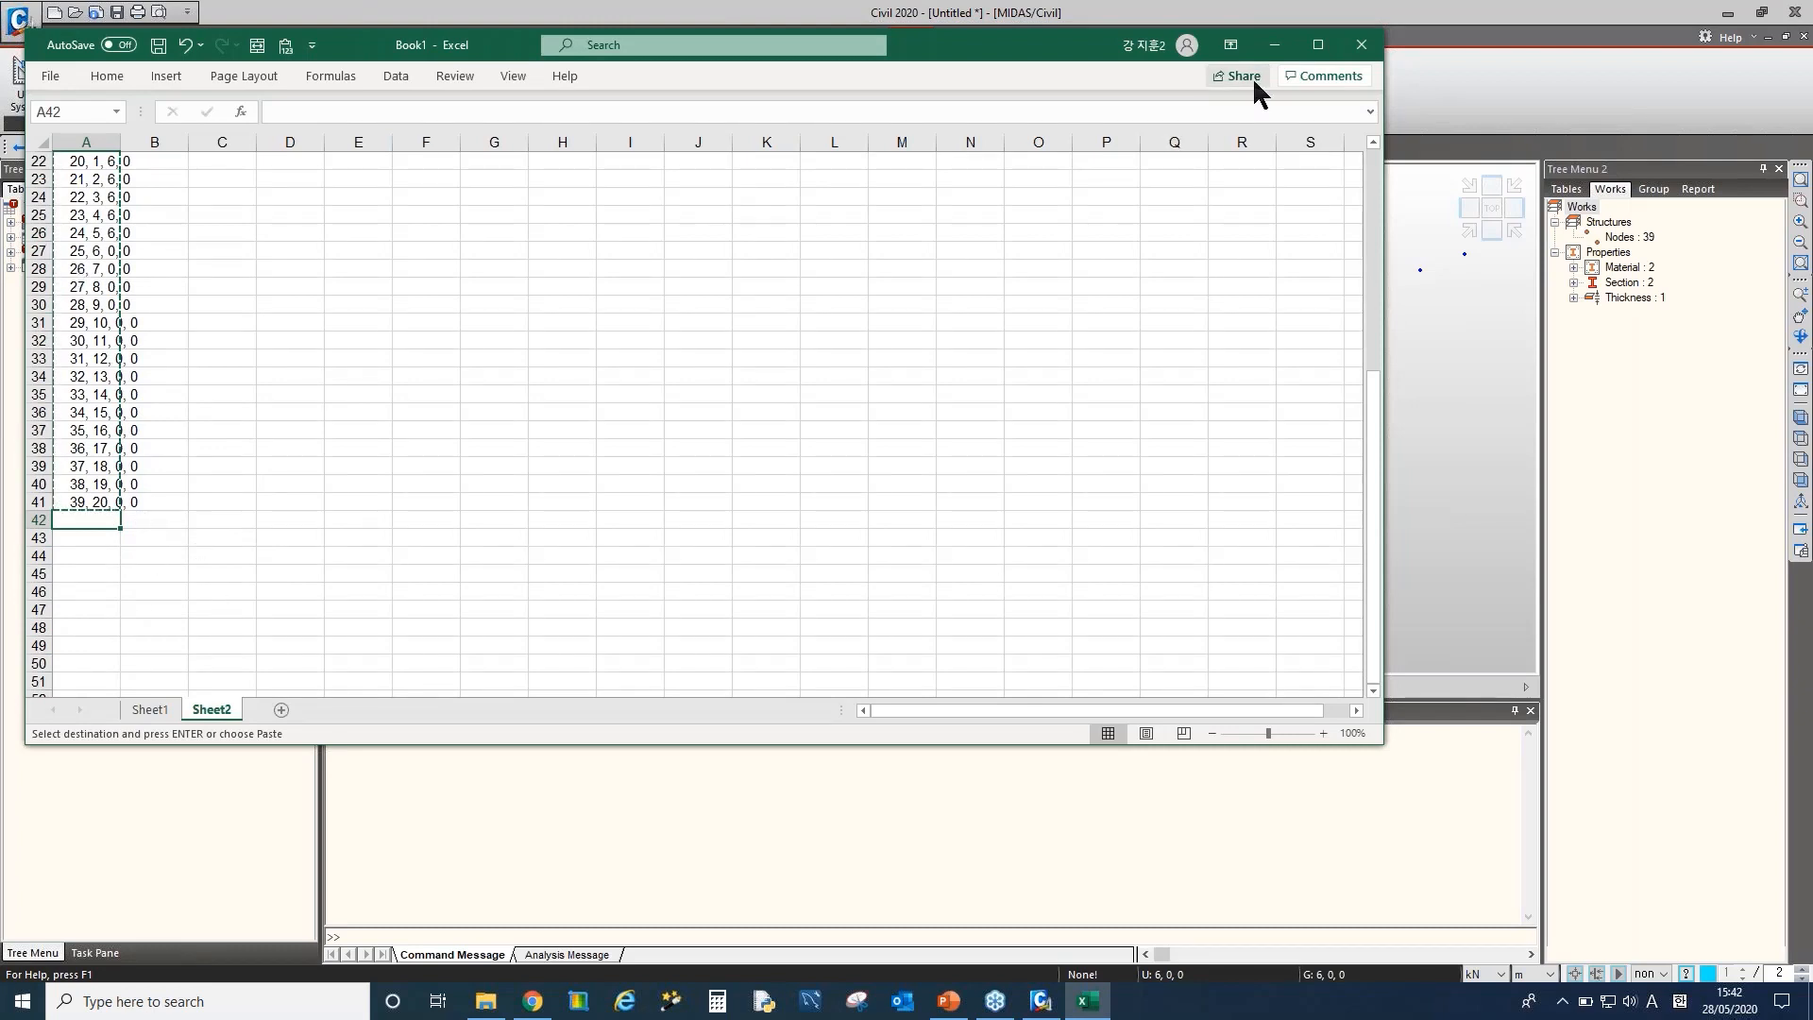
{"action": "left_click", "coordinate": [1272, 45]}
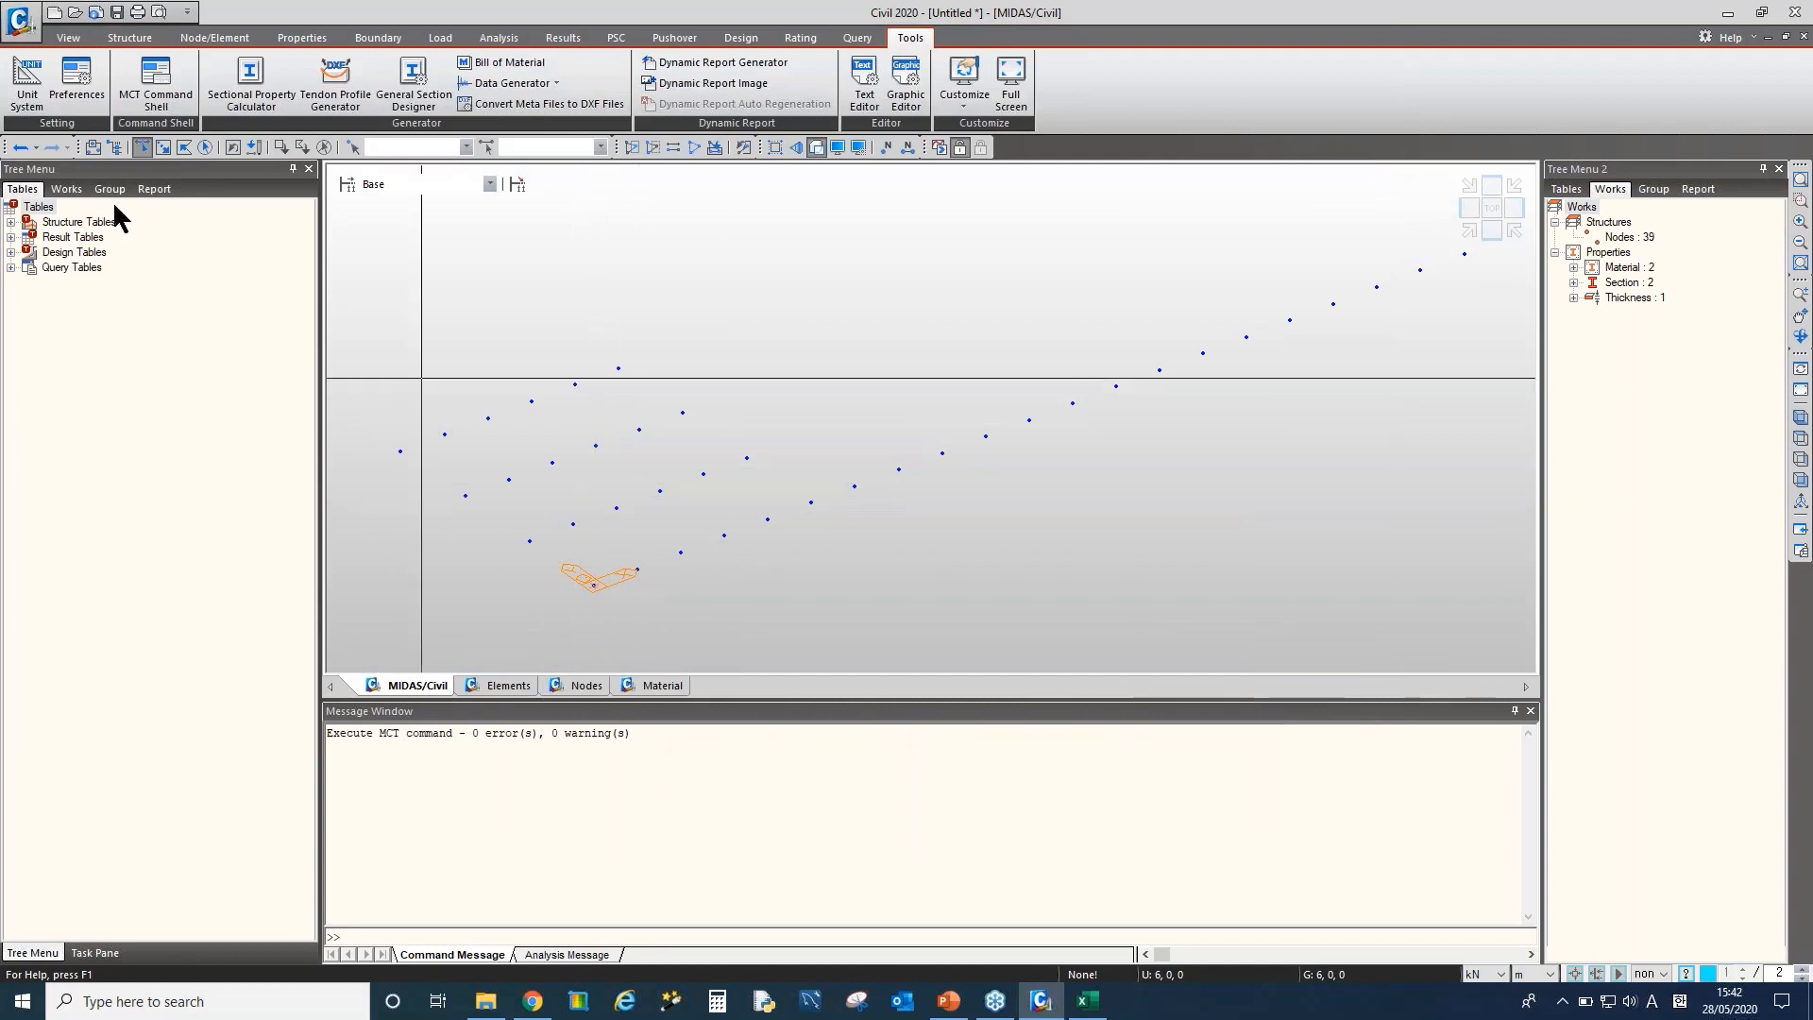
{"action": "left_click", "coordinate": [20, 147]}
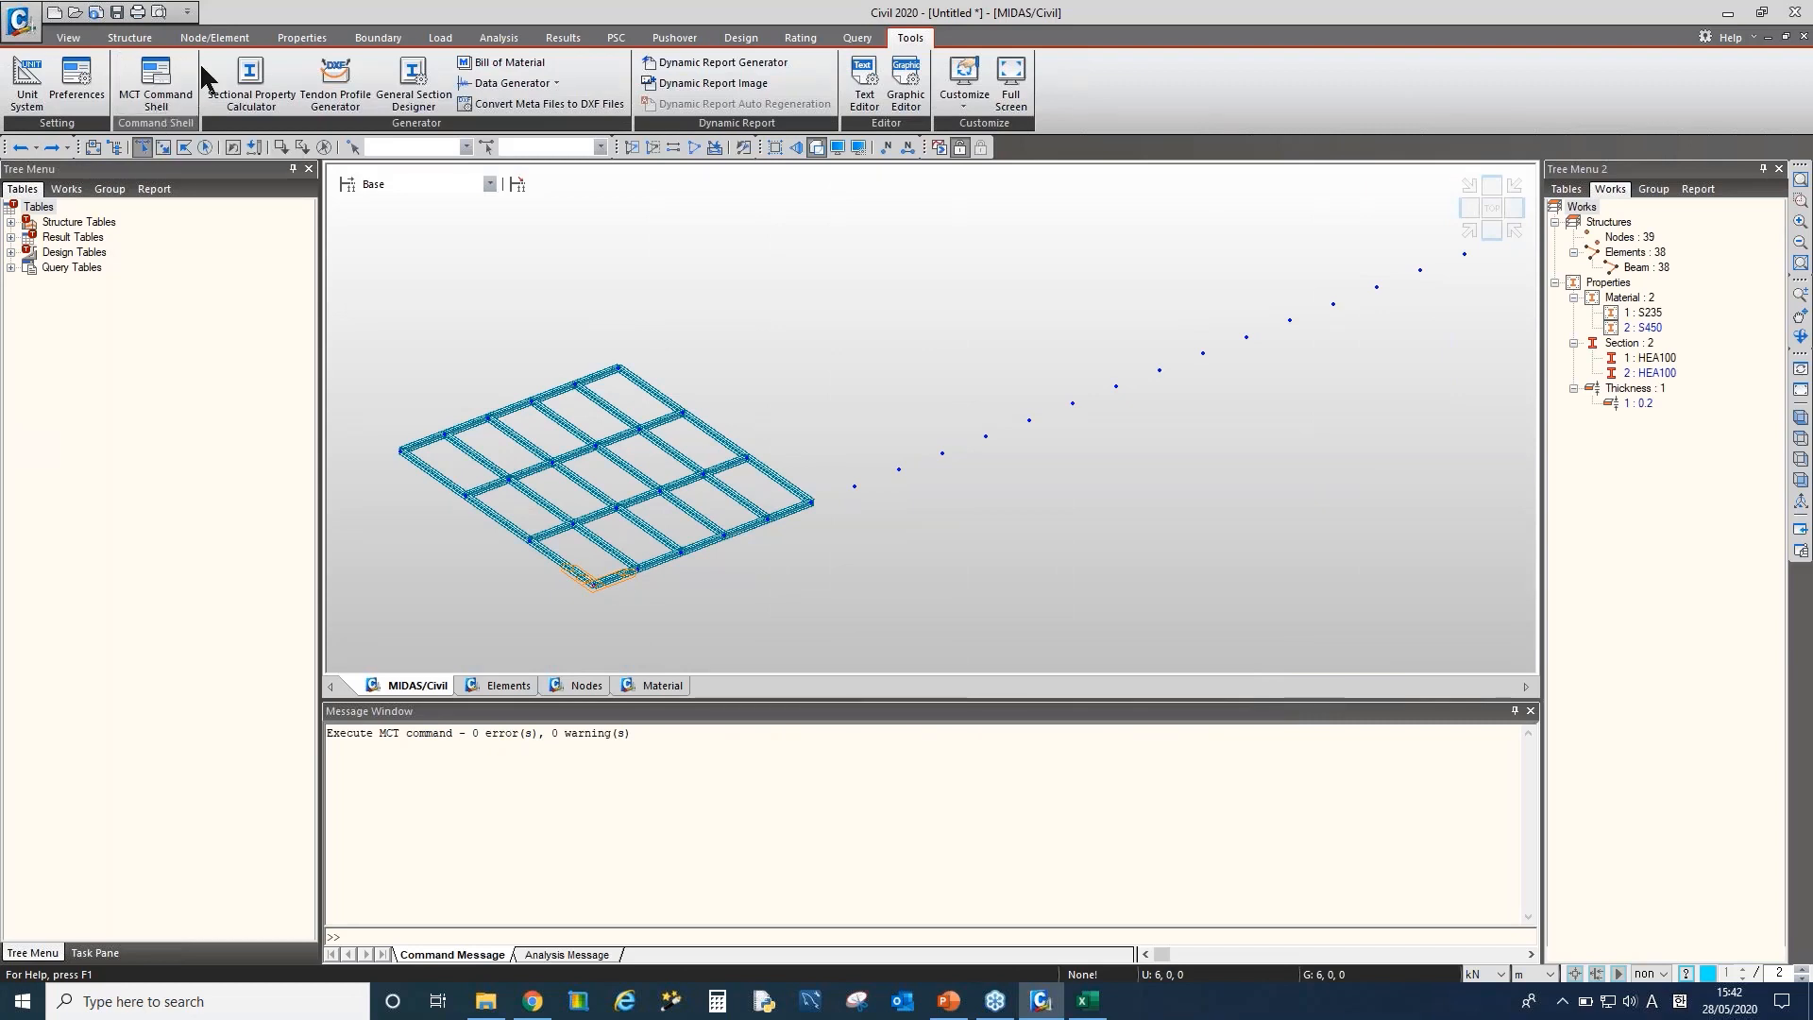
Reopen the MCT Command Shell and insert the model's data for the *ELEMENT command
{"action": "left_click_drag", "start_coordinate": [285, 36], "coordinate": [452, 186]}
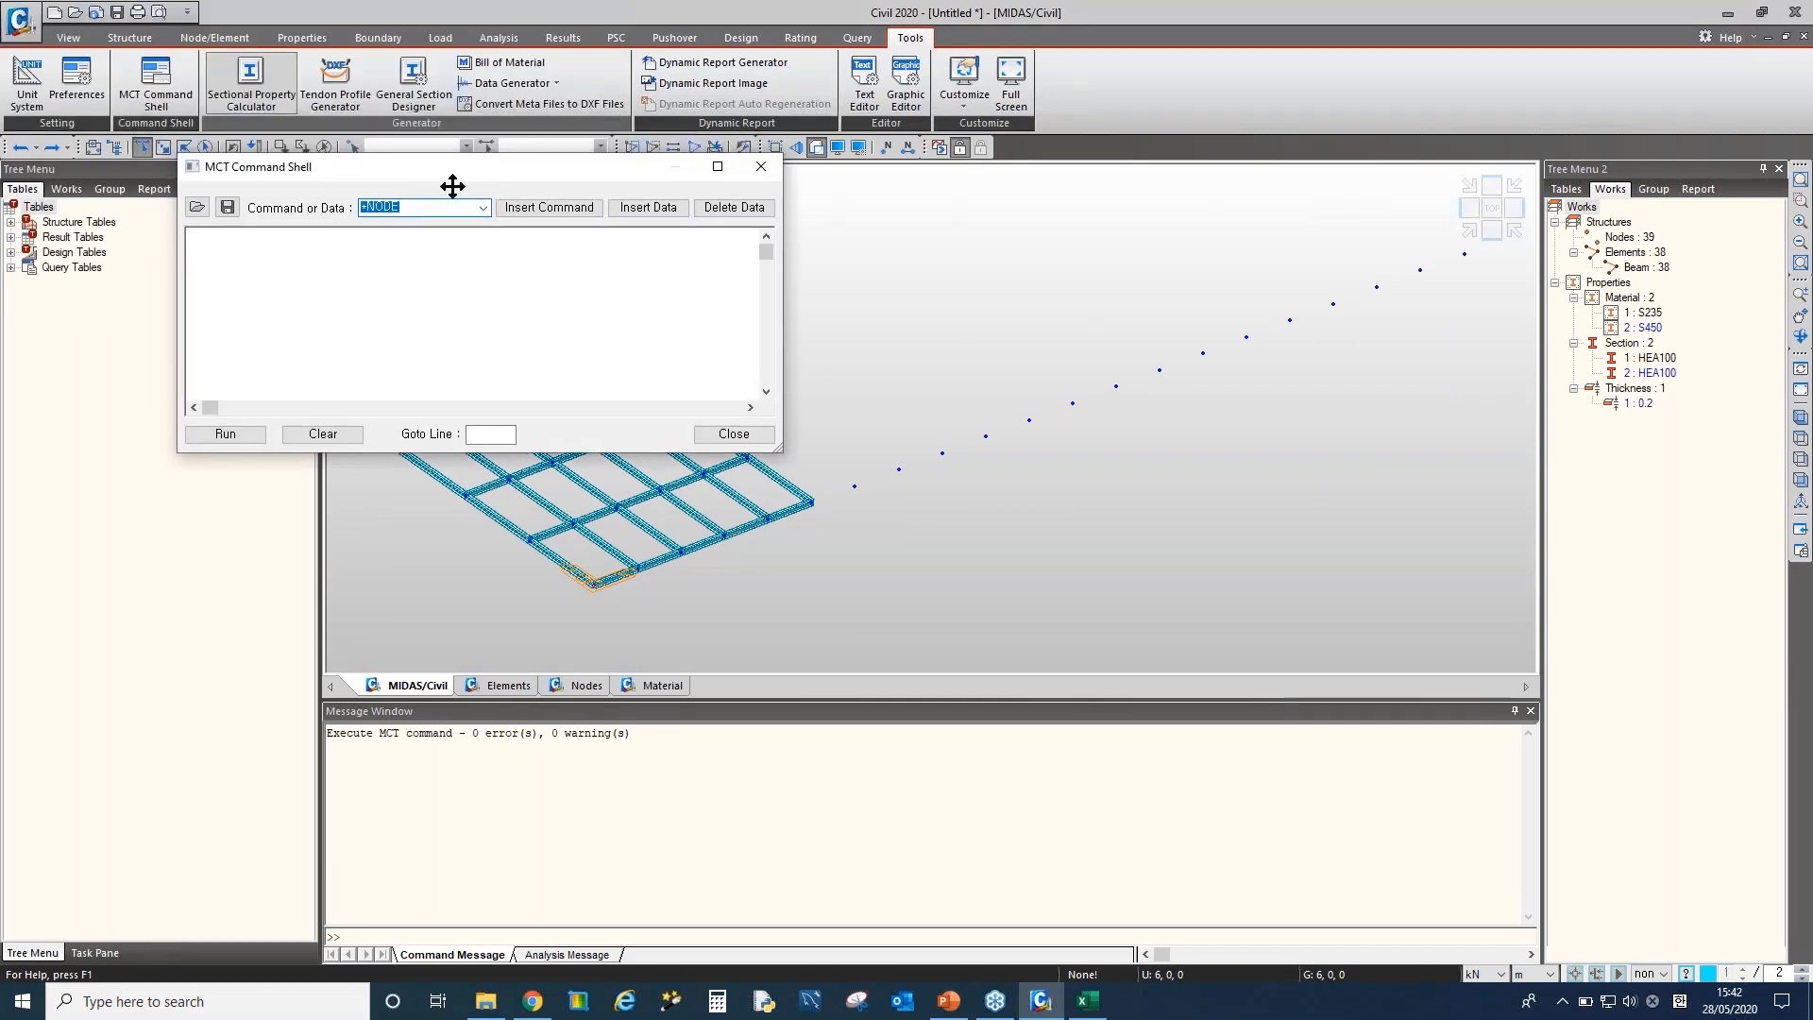
{"action": "type", "text": "*ELEMENT"}
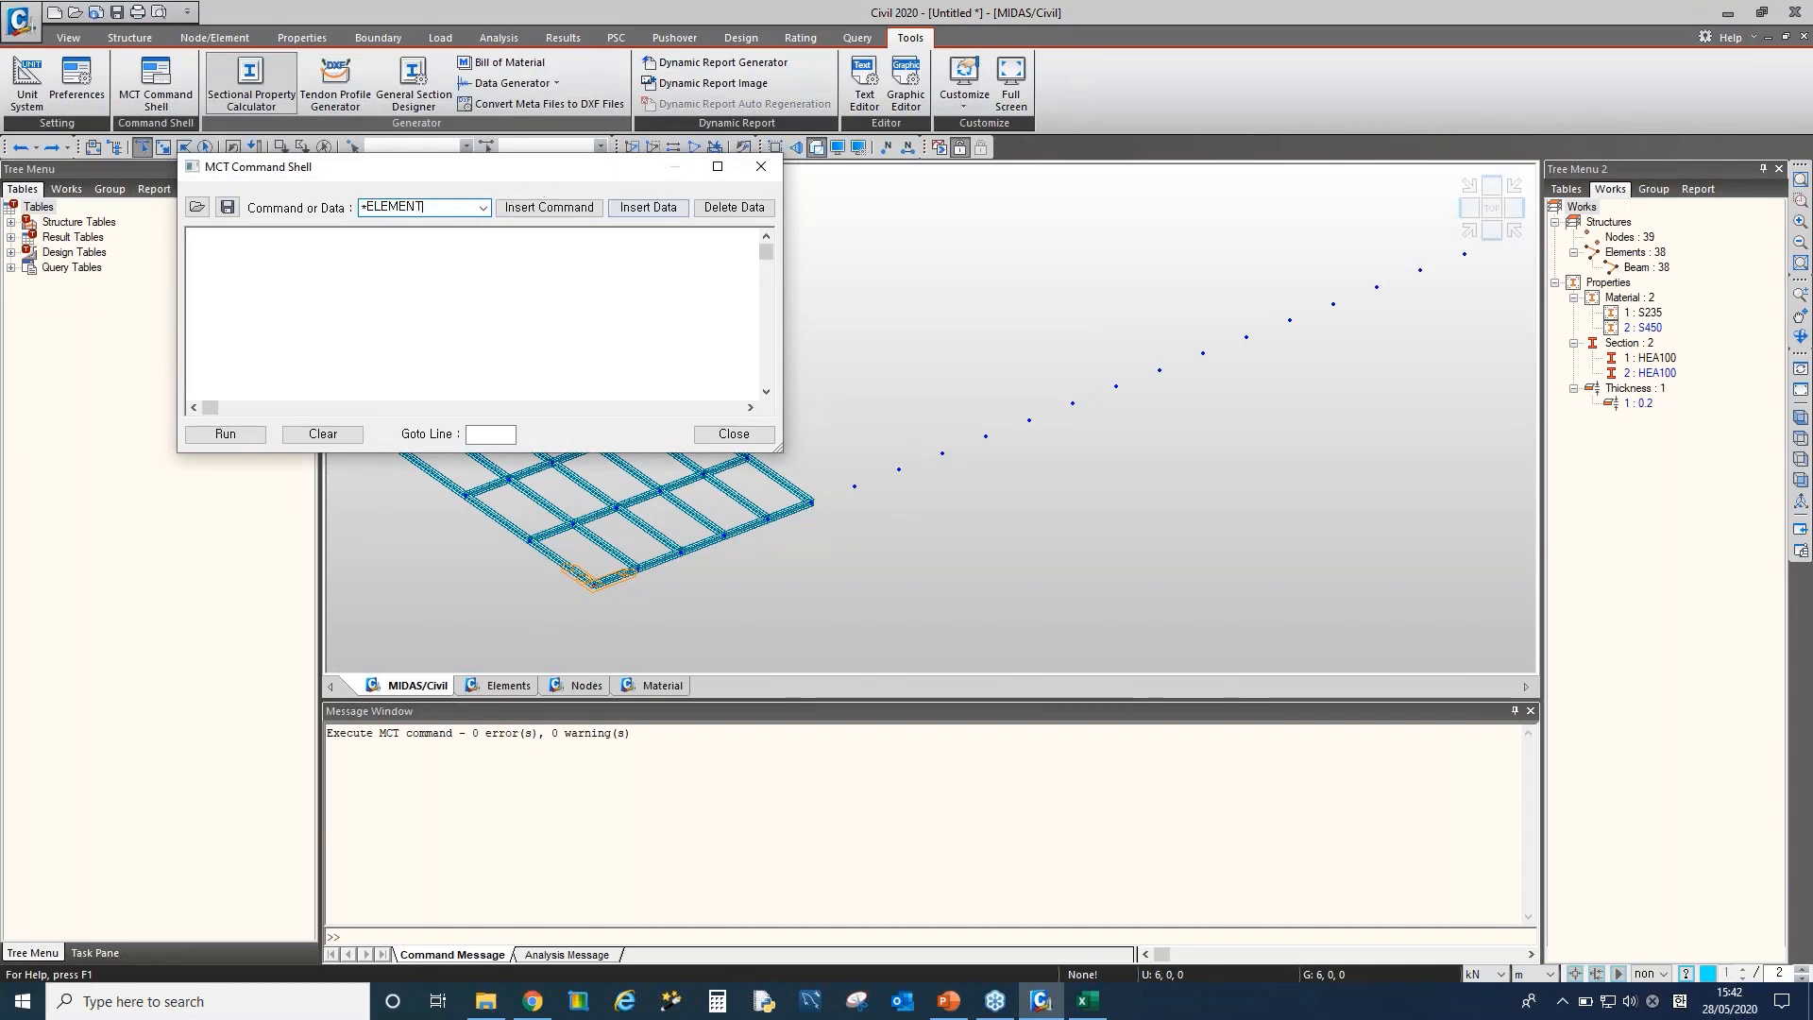
{"action": "left_click", "coordinate": [649, 207]}
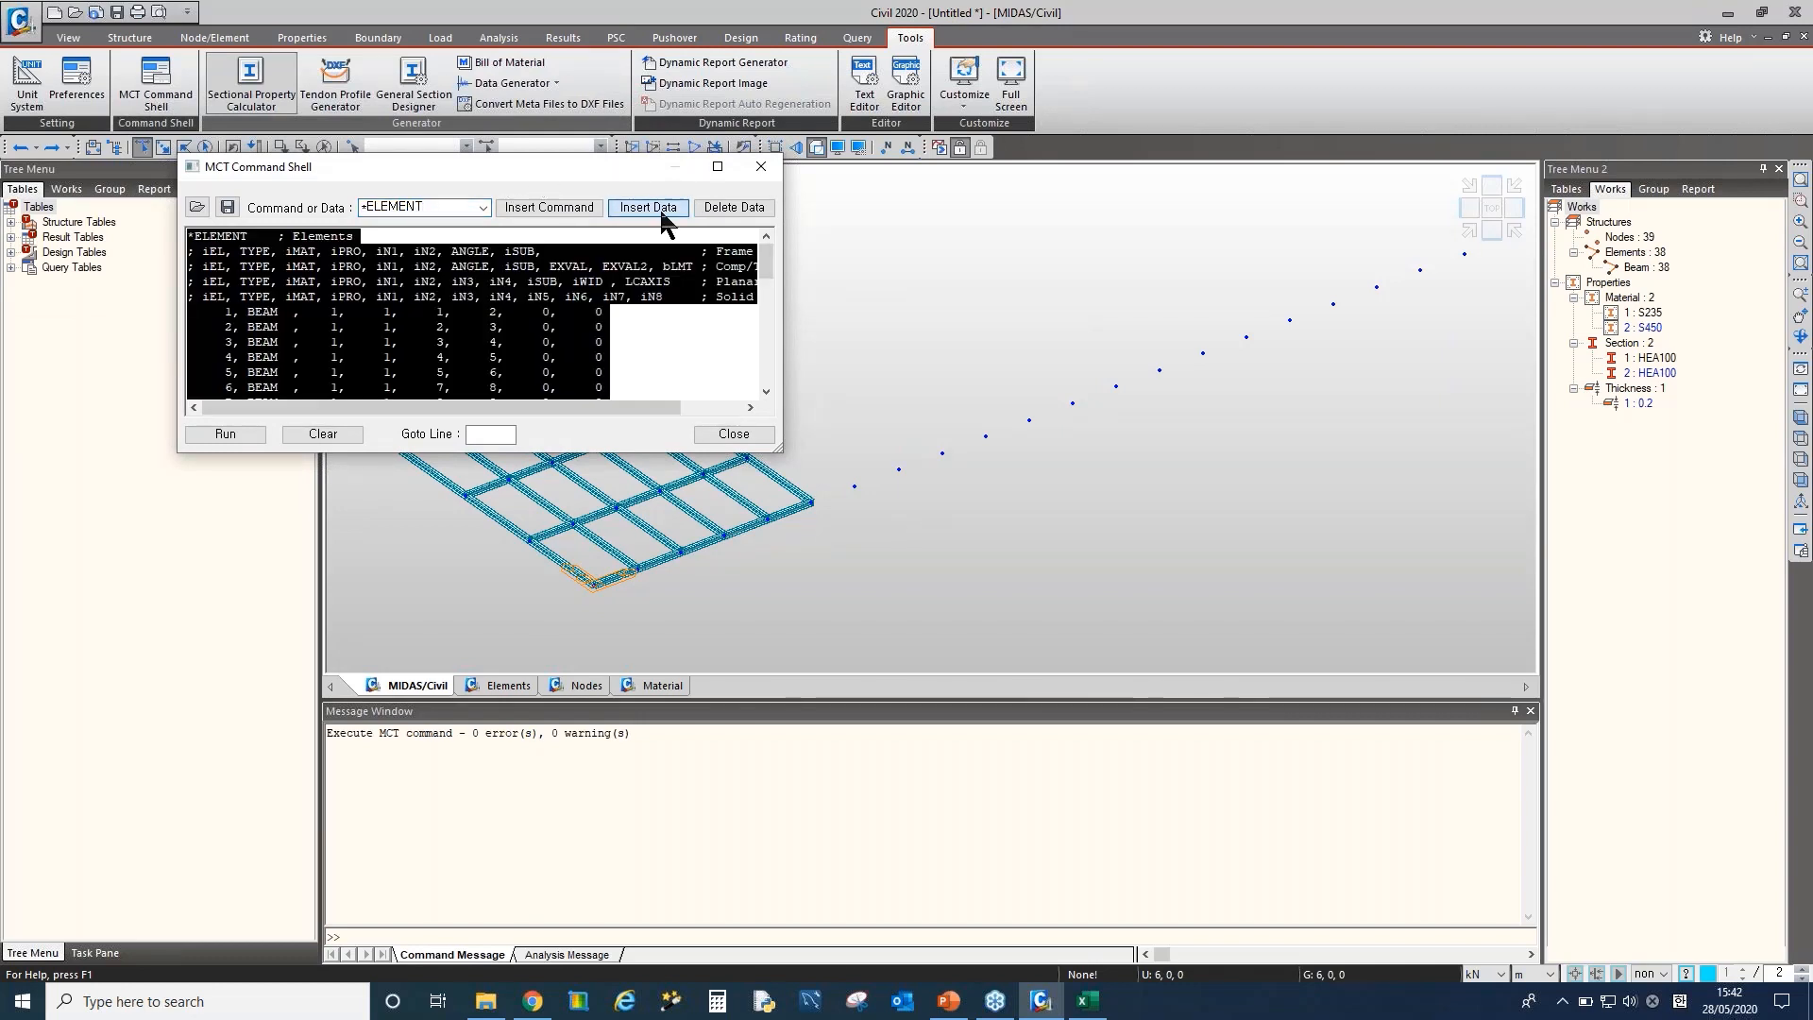
{"action": "left_click", "coordinate": [632, 369]}
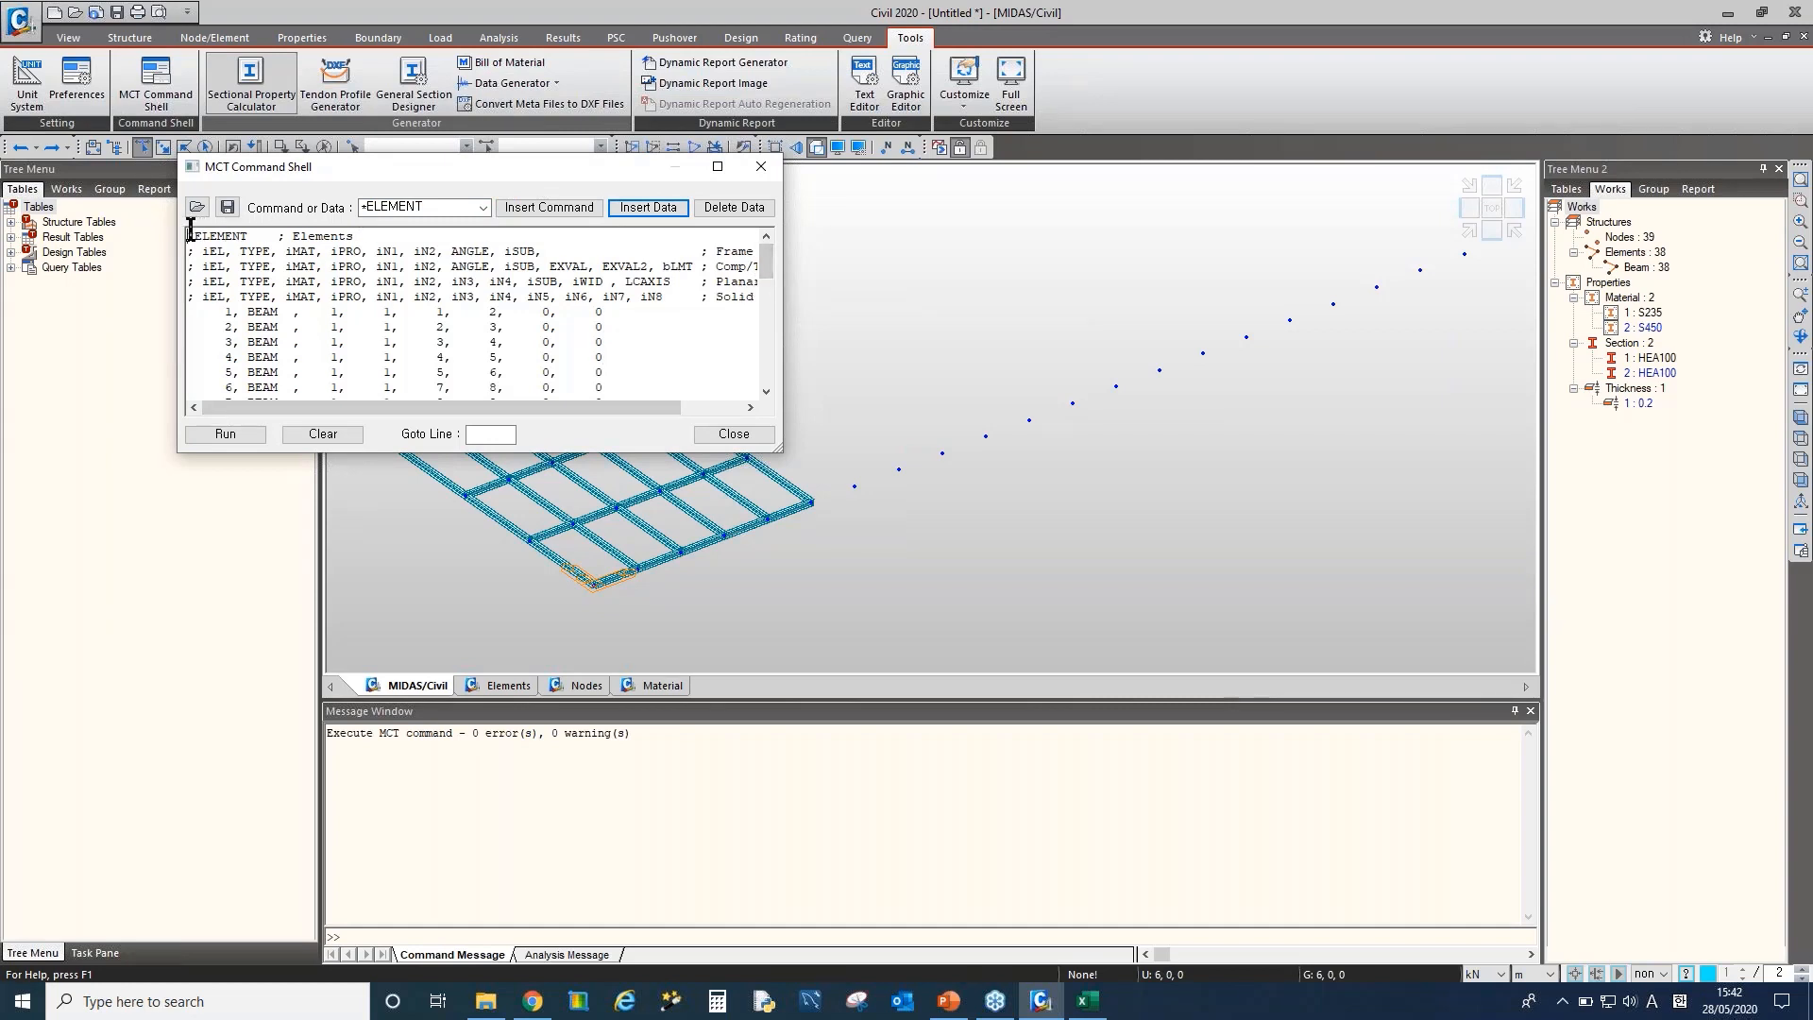
Copy the entire *ELEMENT data block and paste it into Excel's Sheet2 at cell E22
{"action": "left_click_drag", "start_coordinate": [191, 230], "coordinate": [672, 574]}
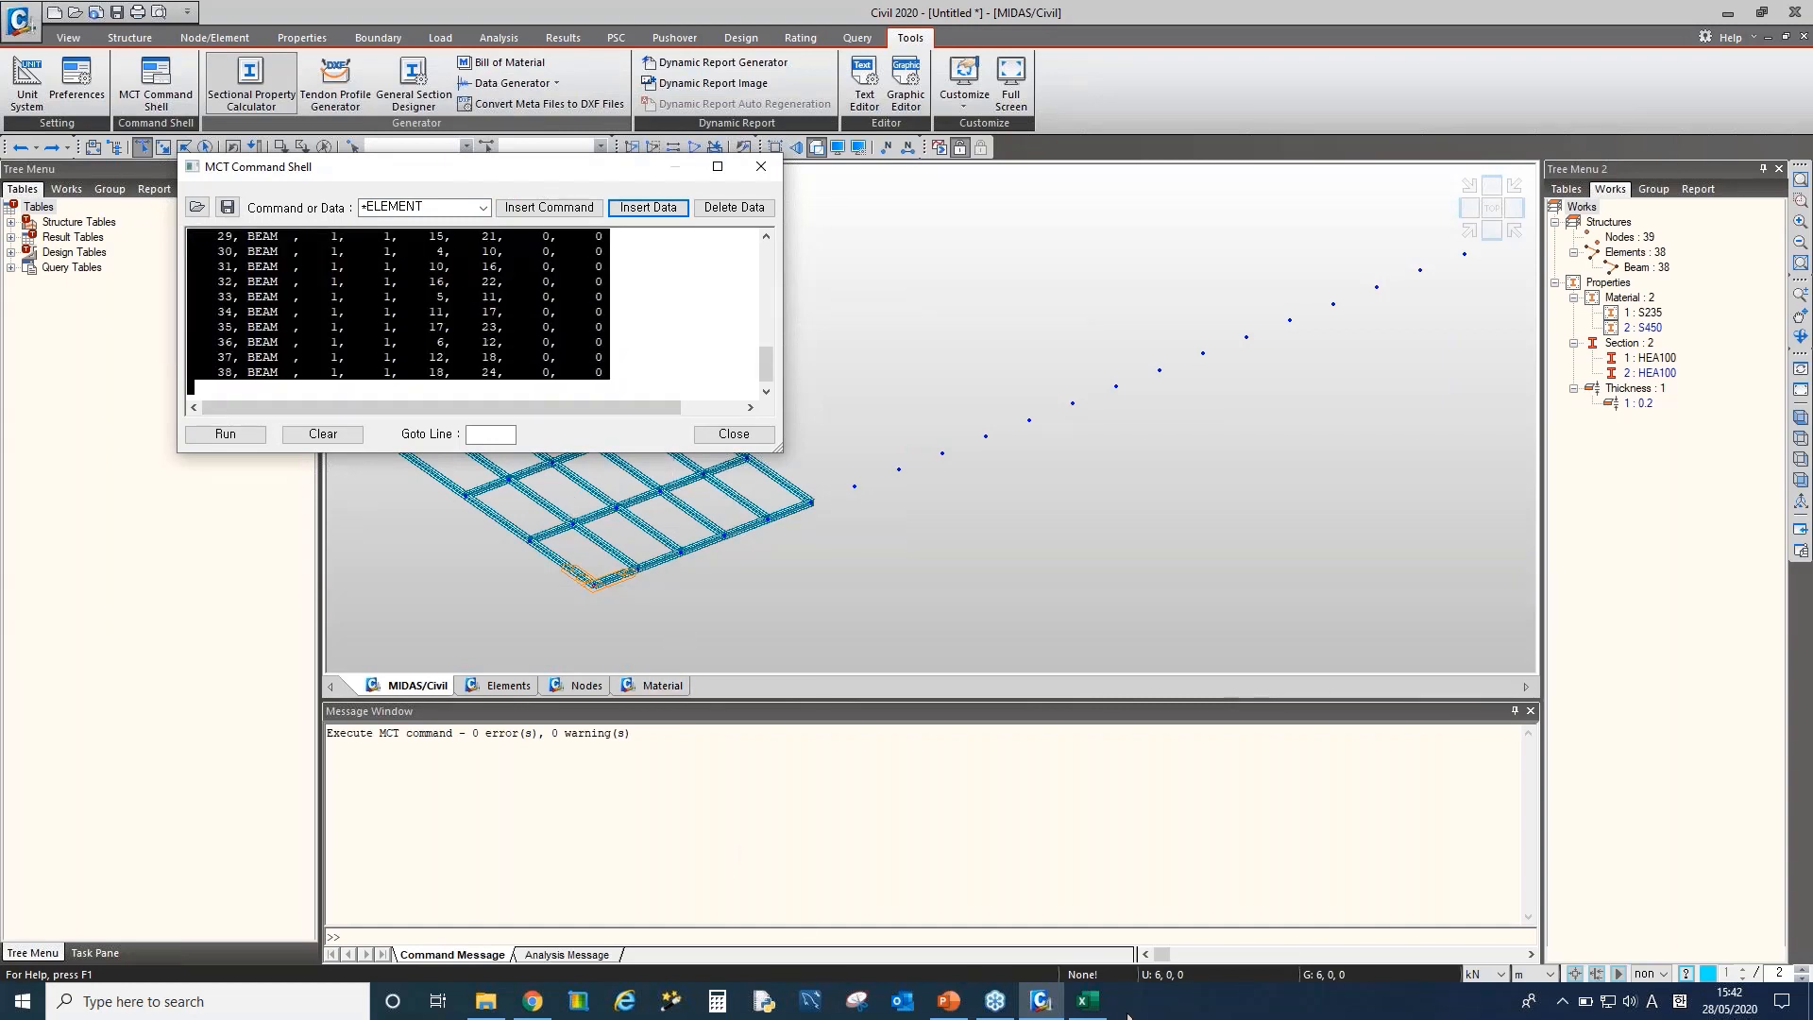
{"action": "left_click", "coordinate": [1087, 1000]}
{"action": "left_click", "coordinate": [346, 164]}
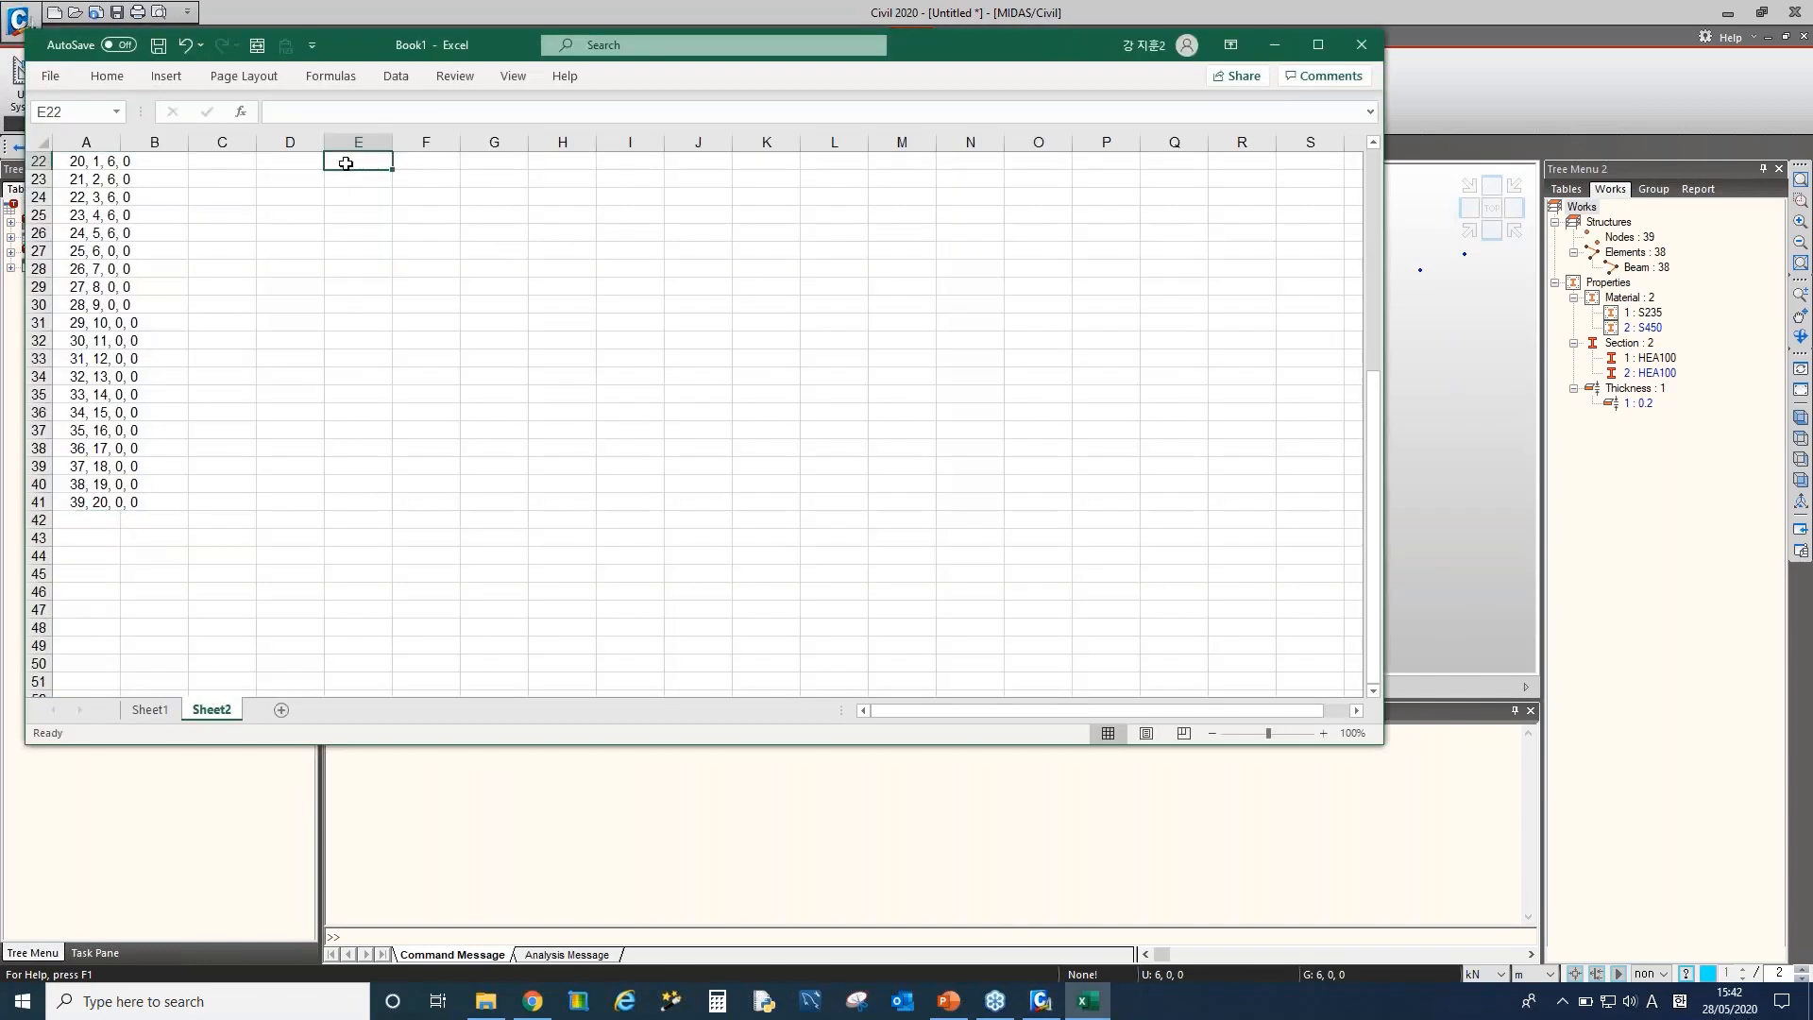
{"action": "key", "text": "ctrl+v"}
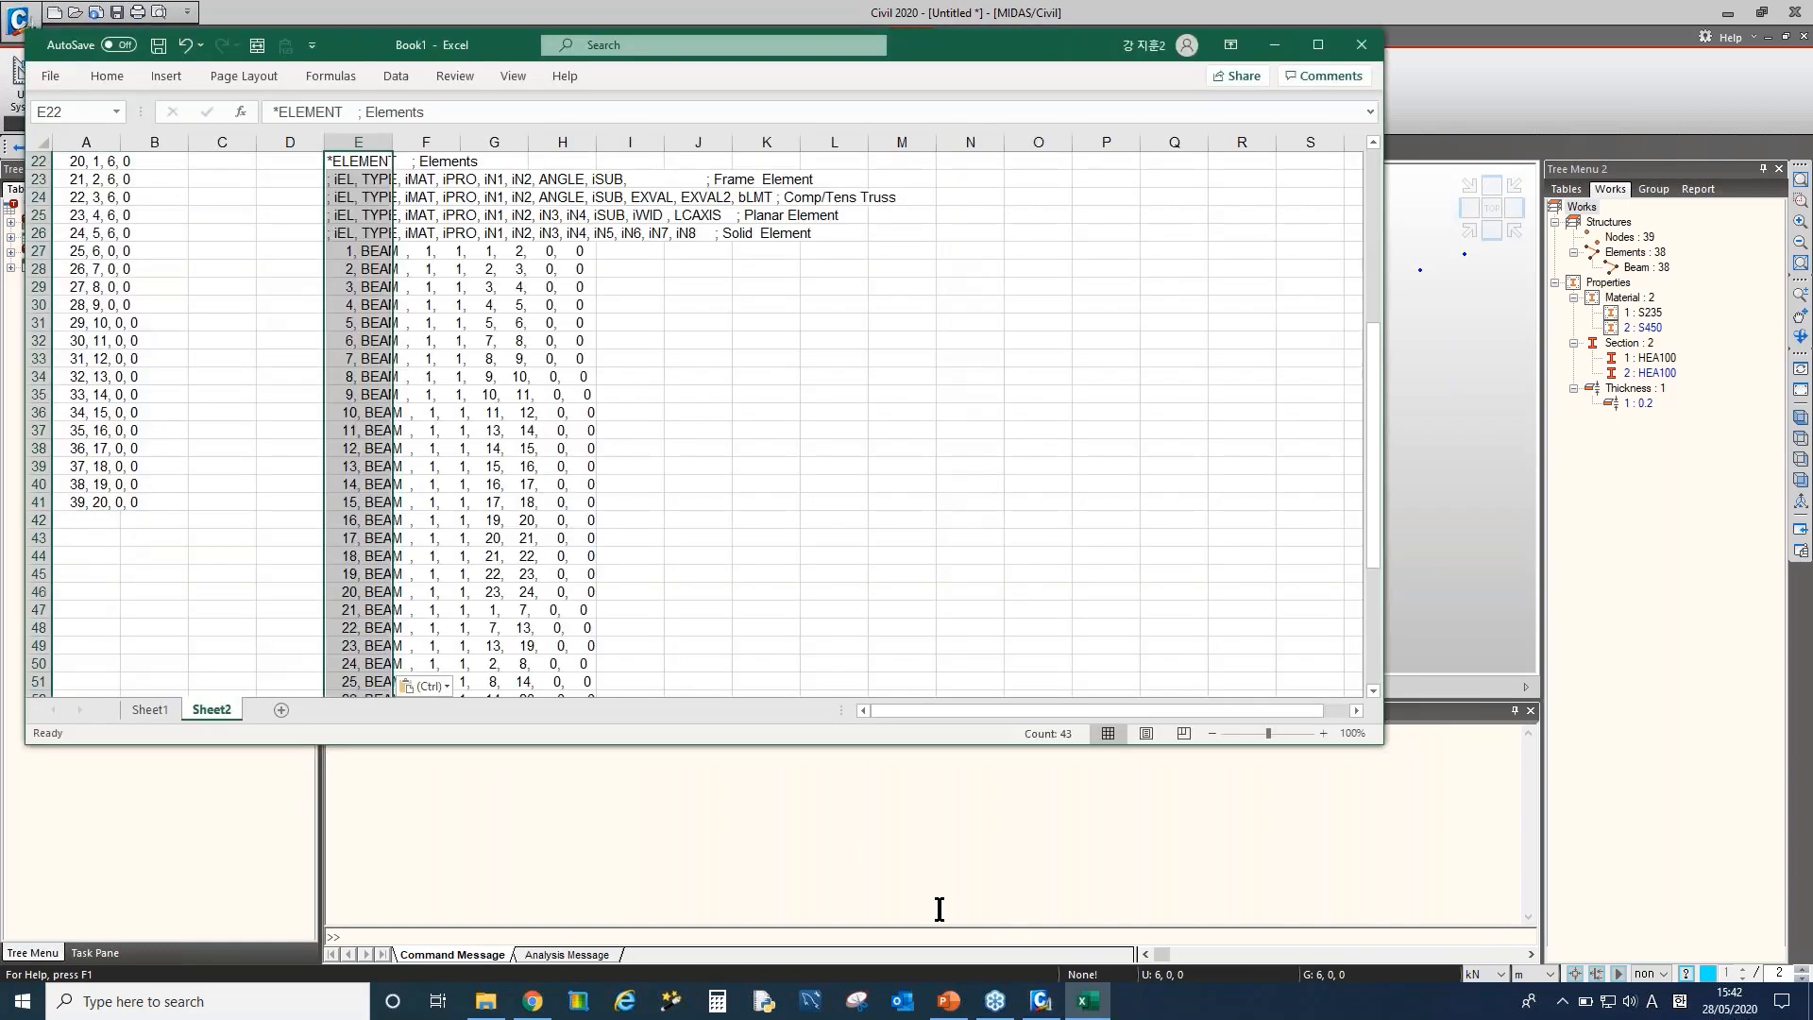
Return to midas Civil, close the MCT Command Shell, and delete all beam elements of the frame
{"action": "left_click", "coordinate": [1112, 898]}
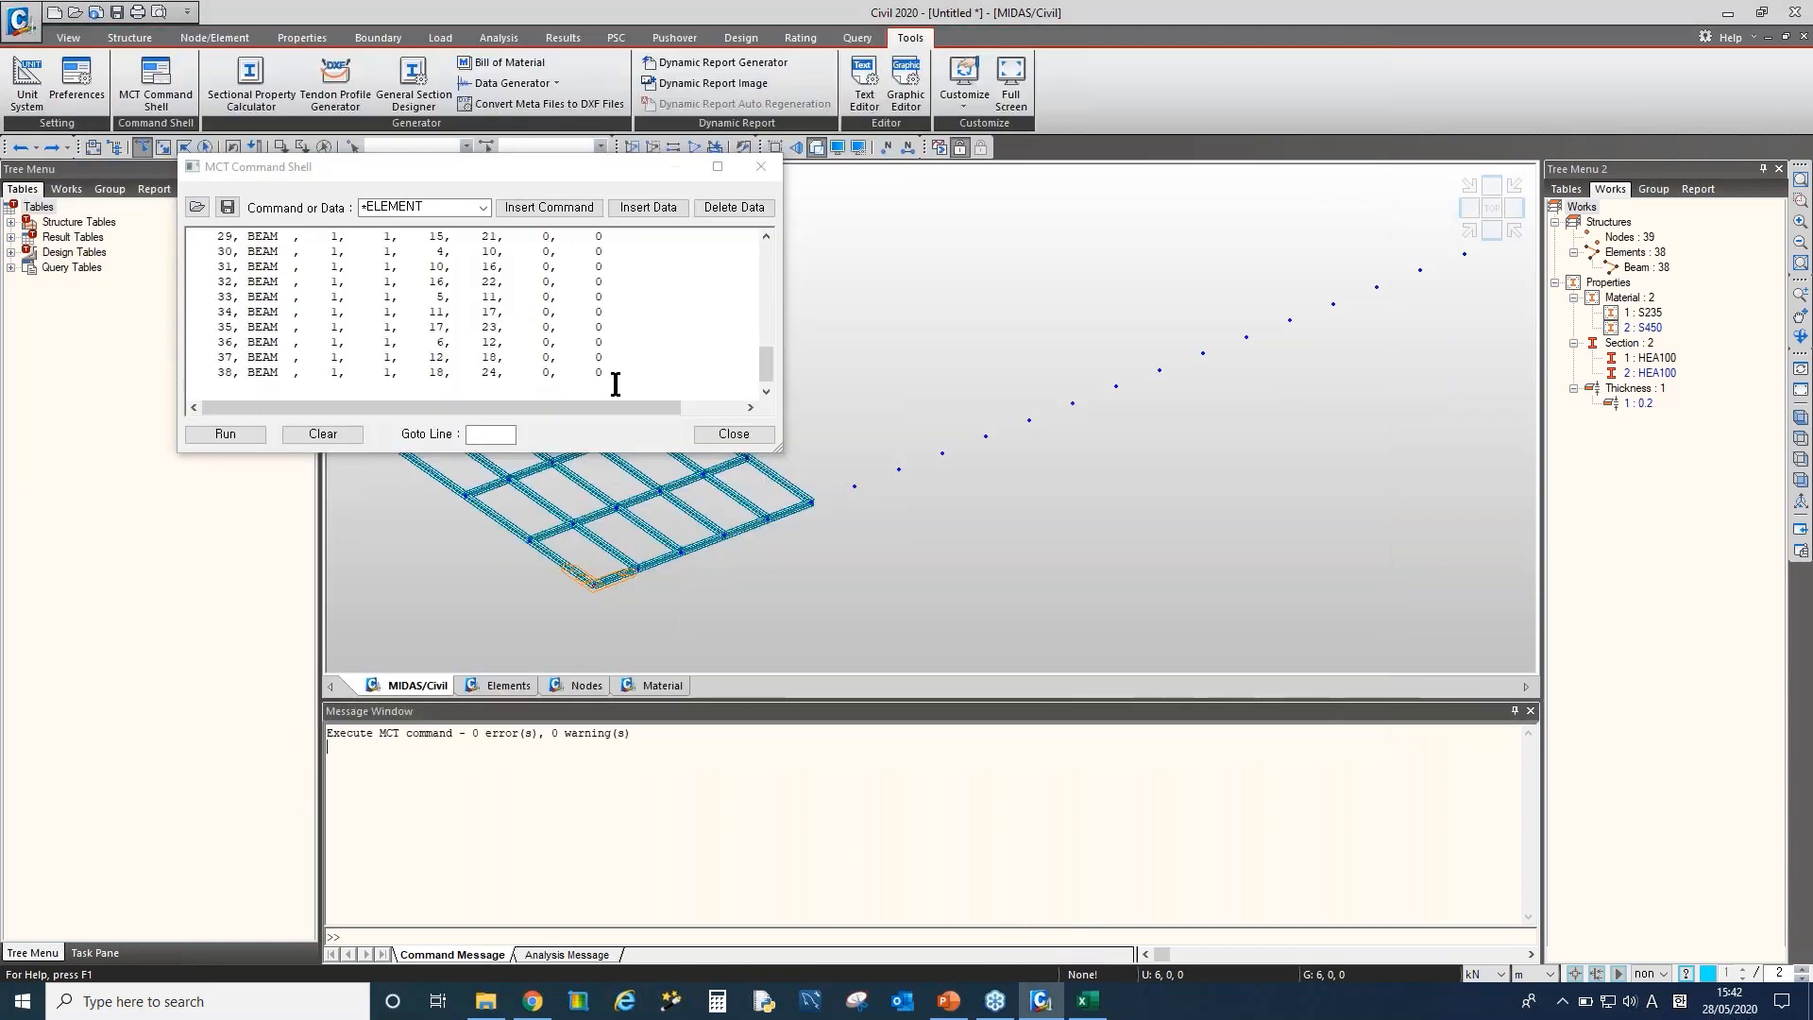
{"action": "left_click", "coordinate": [708, 432]}
{"action": "left_click", "coordinate": [1636, 267]}
{"action": "key", "text": "Delete"}
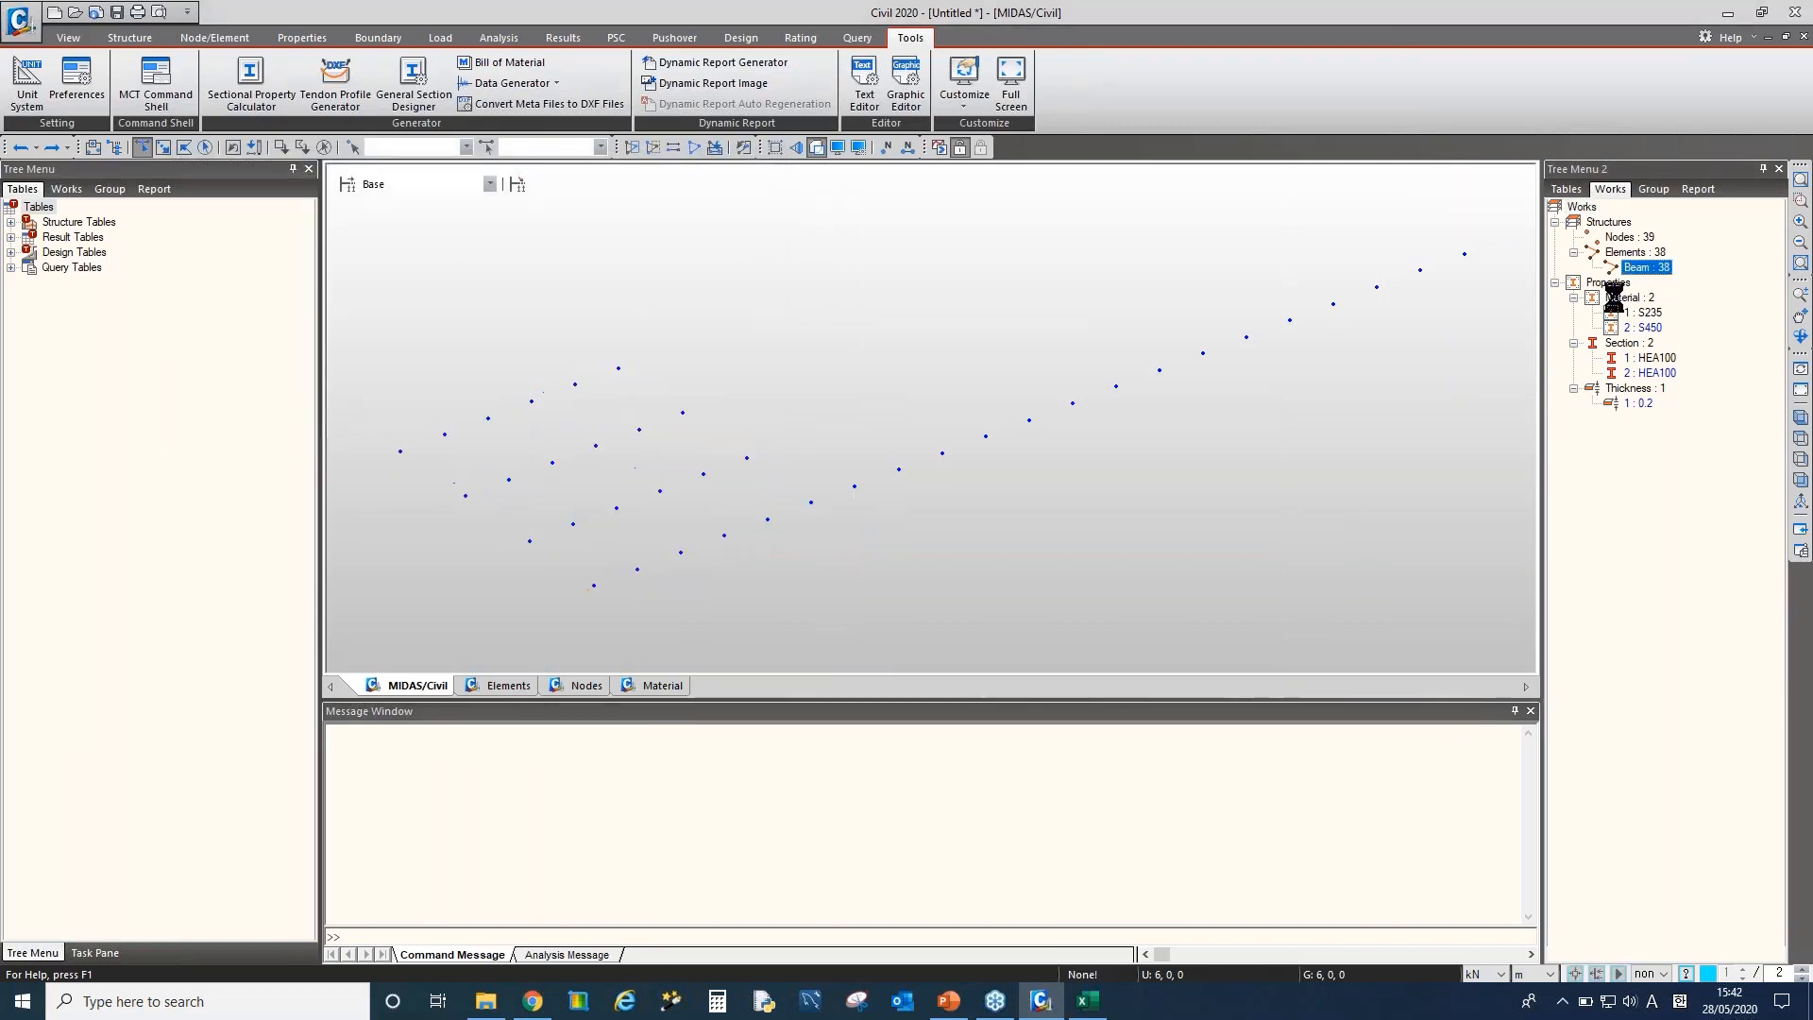
Copy the *ELEMENT data block from Excel's Sheet2 and paste it into the MCT Command Shell in midas Civil
{"action": "left_click", "coordinate": [1095, 1003]}
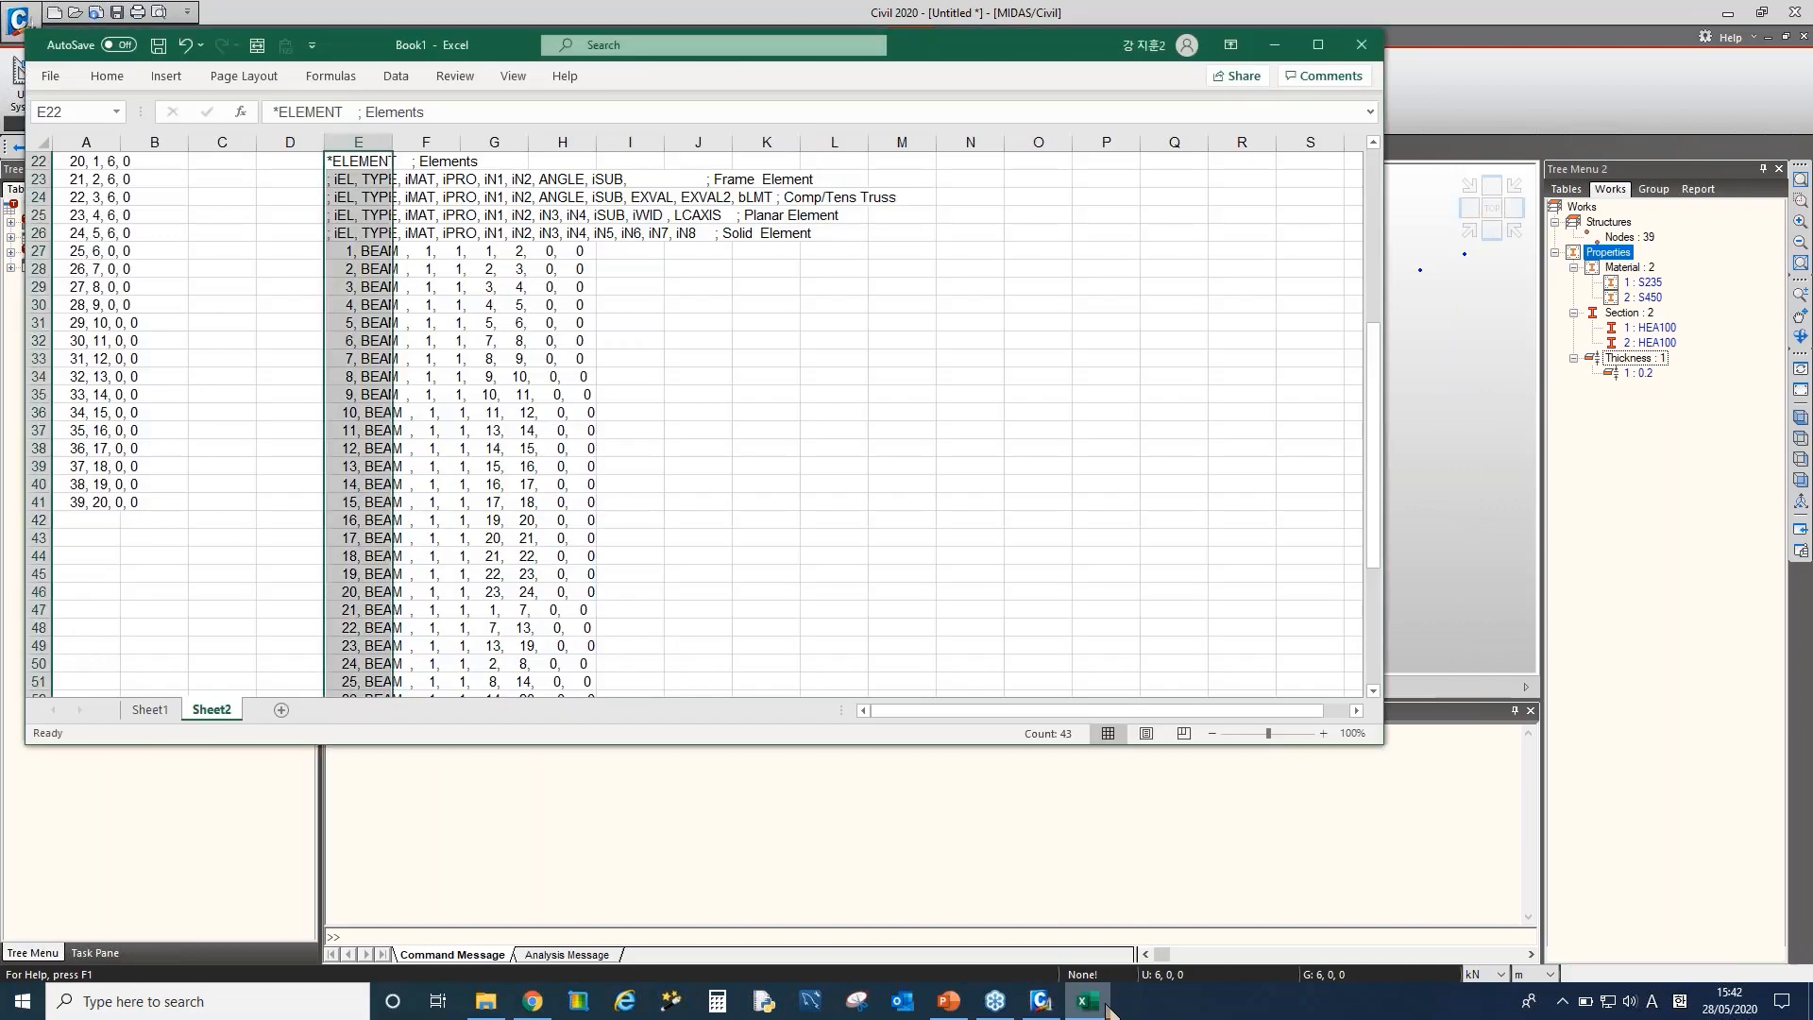
{"action": "key", "text": "ctrl+c"}
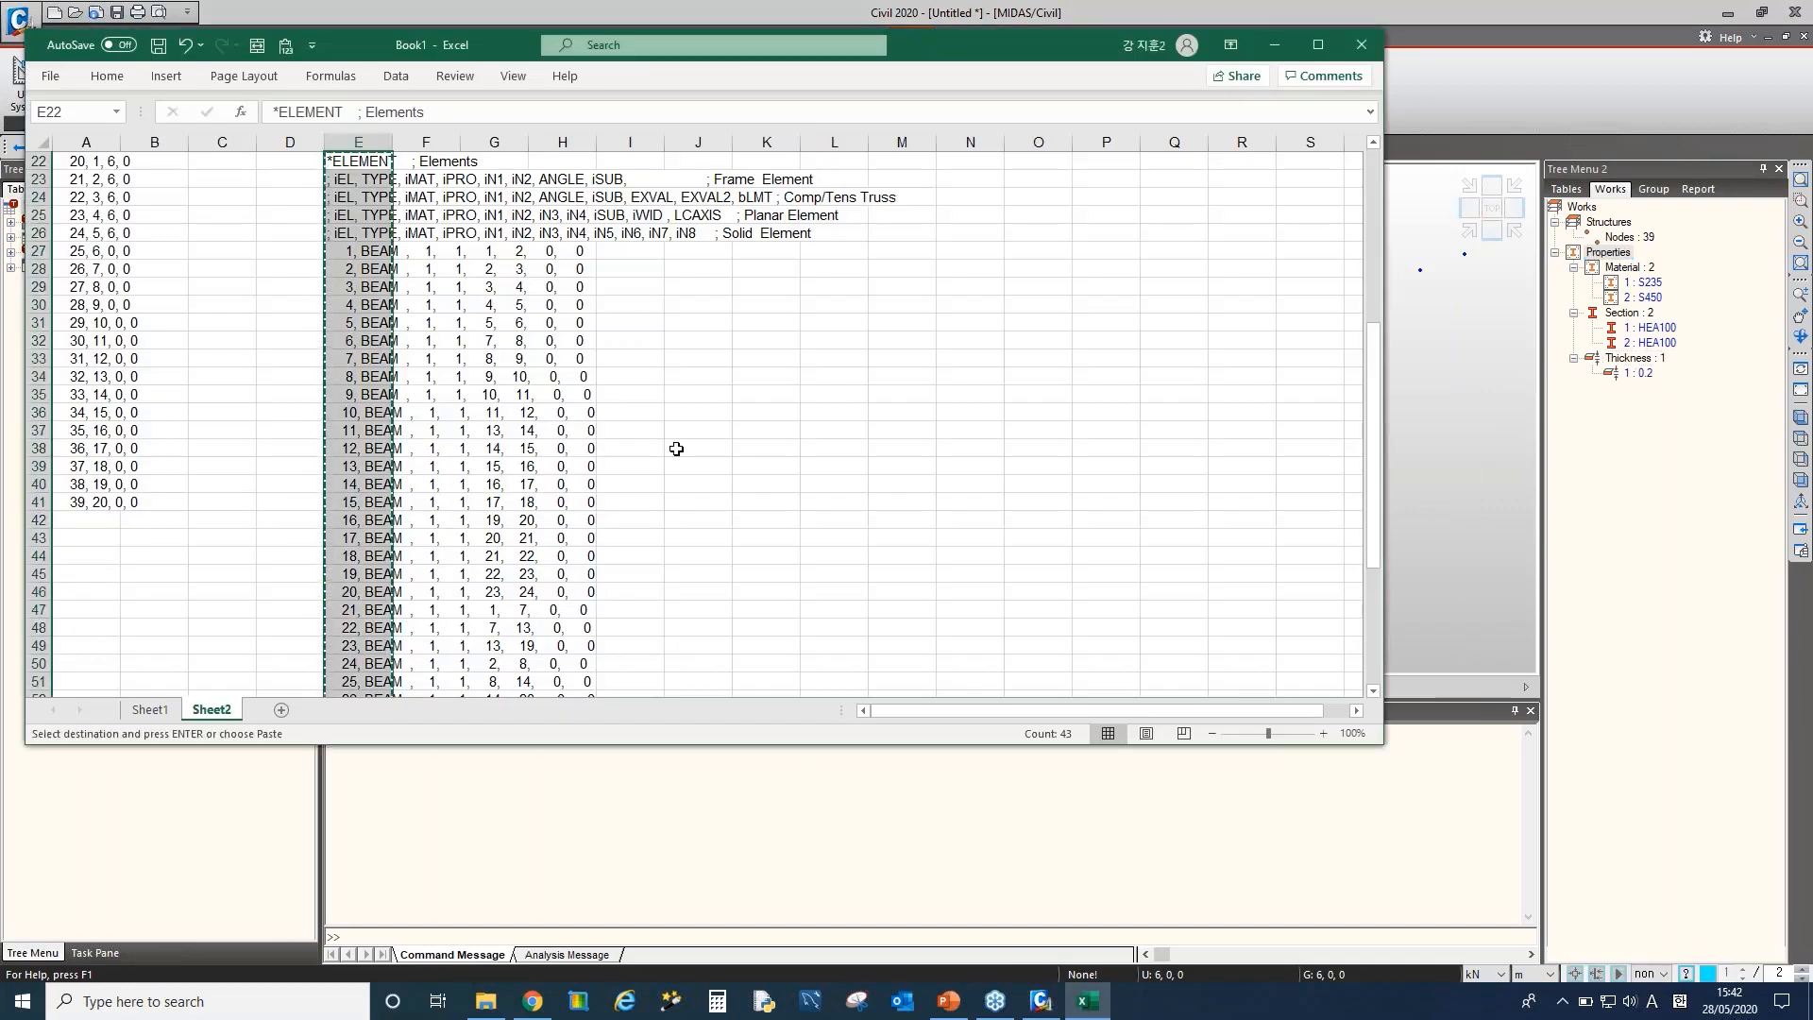
{"action": "left_click", "coordinate": [955, 818]}
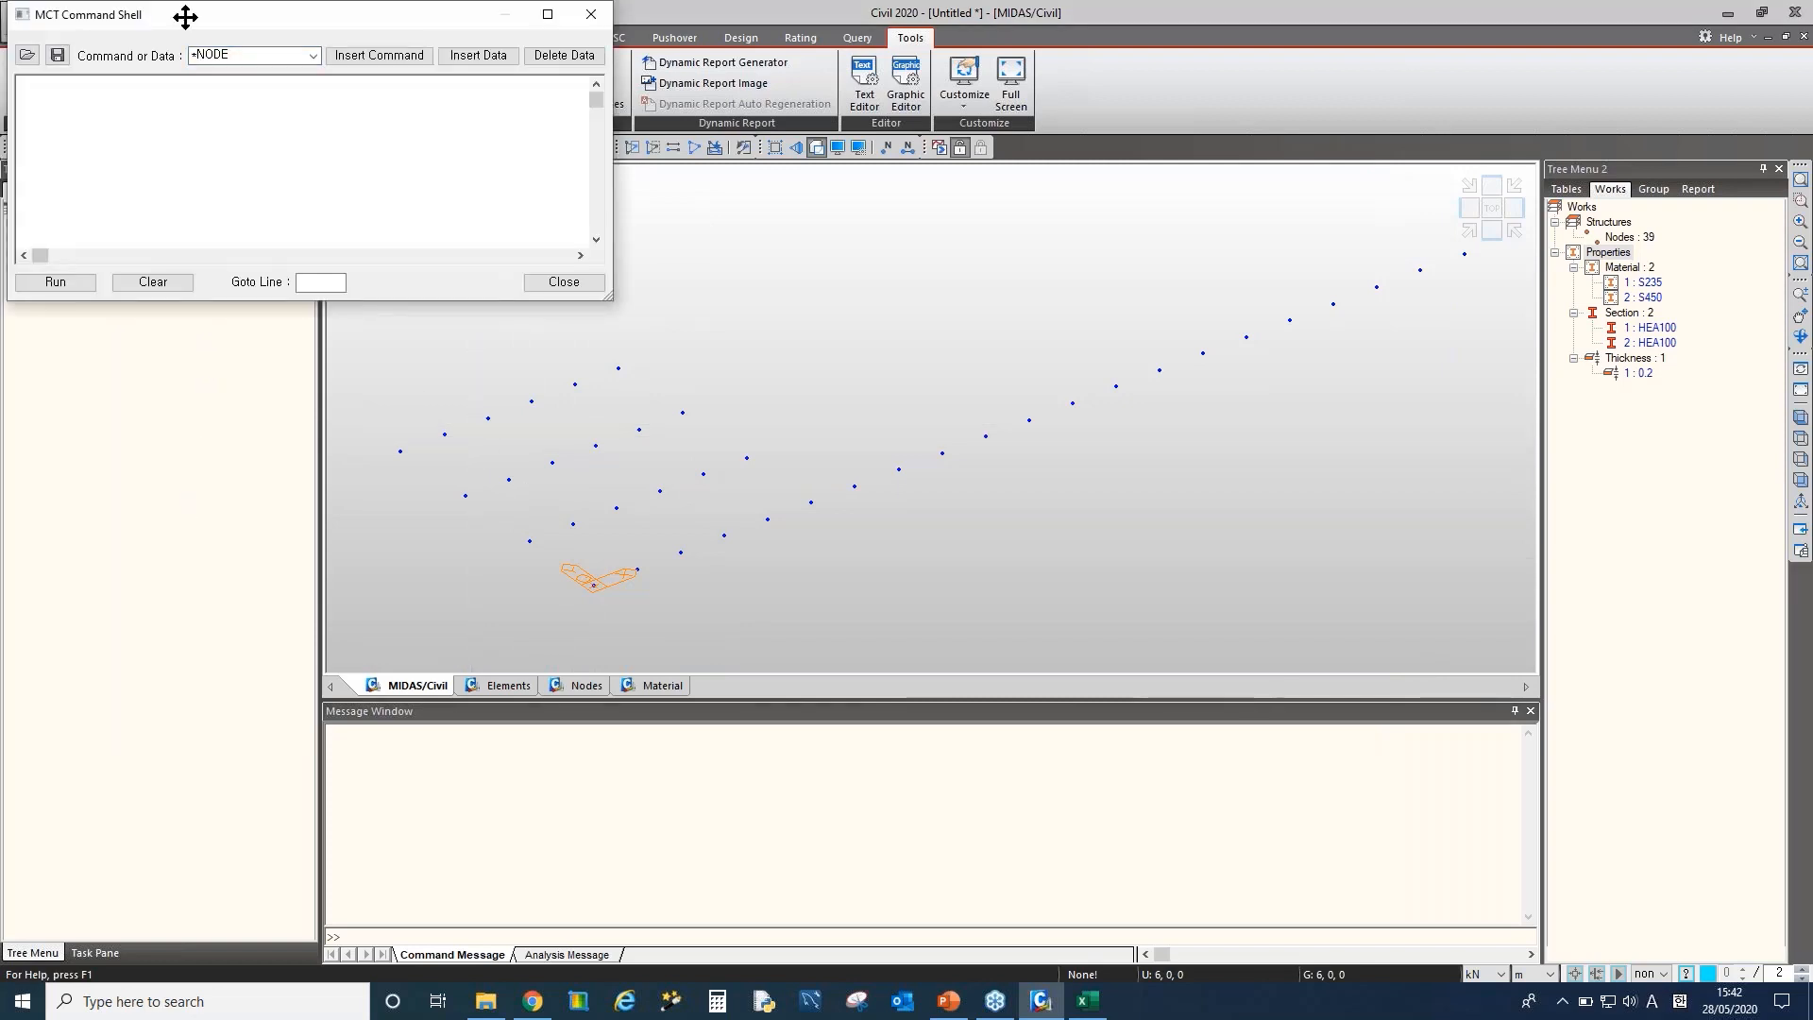
{"action": "left_click_drag", "start_coordinate": [186, 21], "coordinate": [333, 139]}
{"action": "left_click", "coordinate": [274, 303]}
{"action": "key", "text": "ctrl+v"}
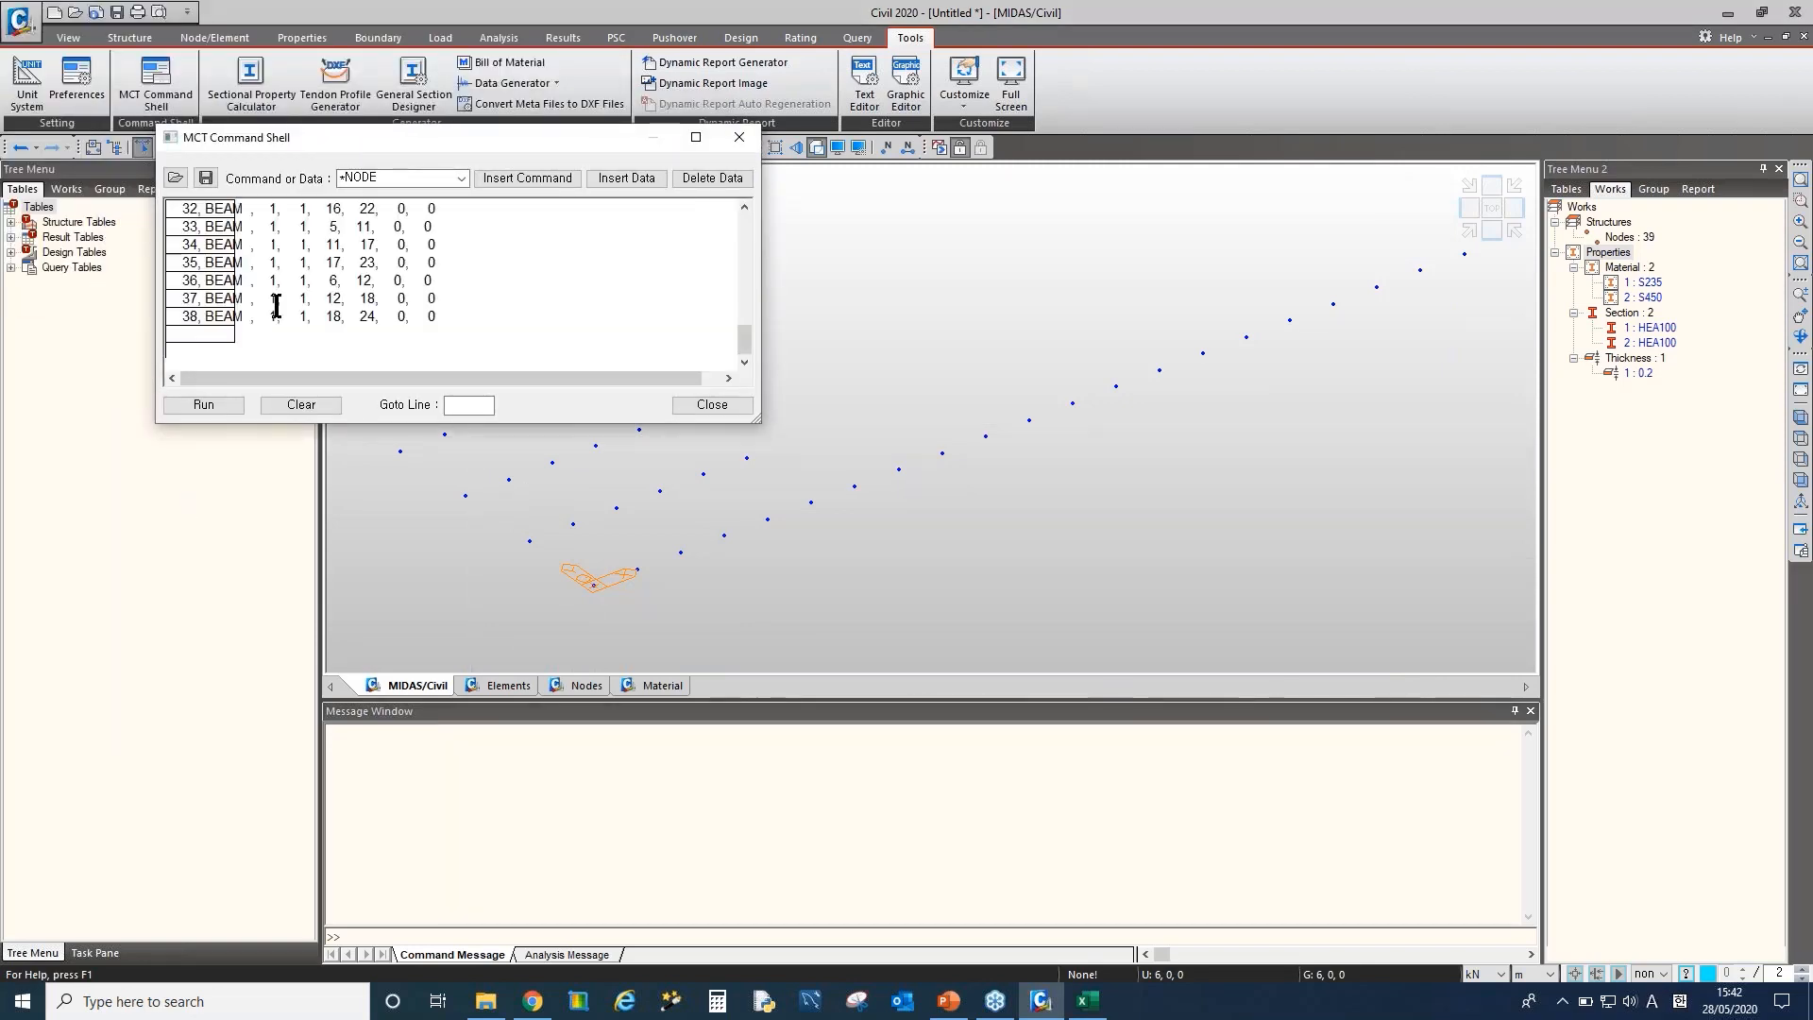
Run the pasted *ELEMENT commands to recreate the frame's beam elements, and close the MCT Command Shell
{"action": "left_click_drag", "start_coordinate": [748, 342], "coordinate": [744, 219]}
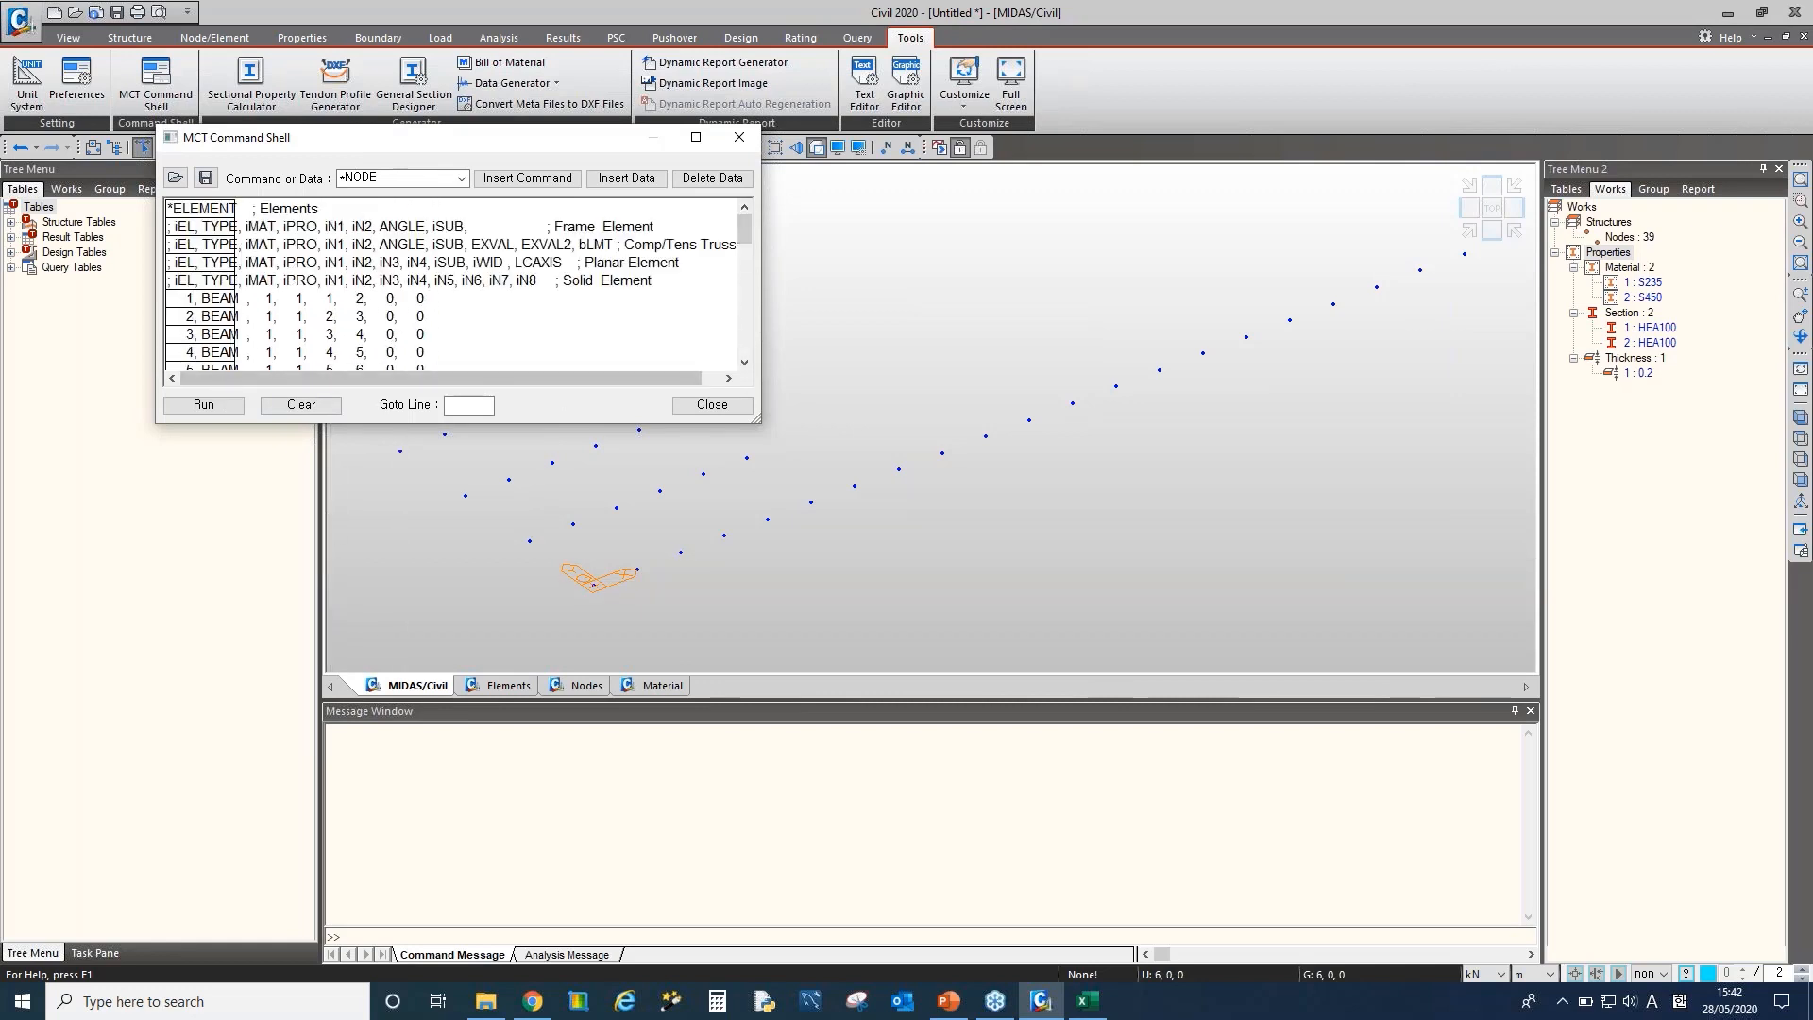
{"action": "left_click", "coordinate": [216, 404]}
{"action": "left_click", "coordinate": [717, 403]}
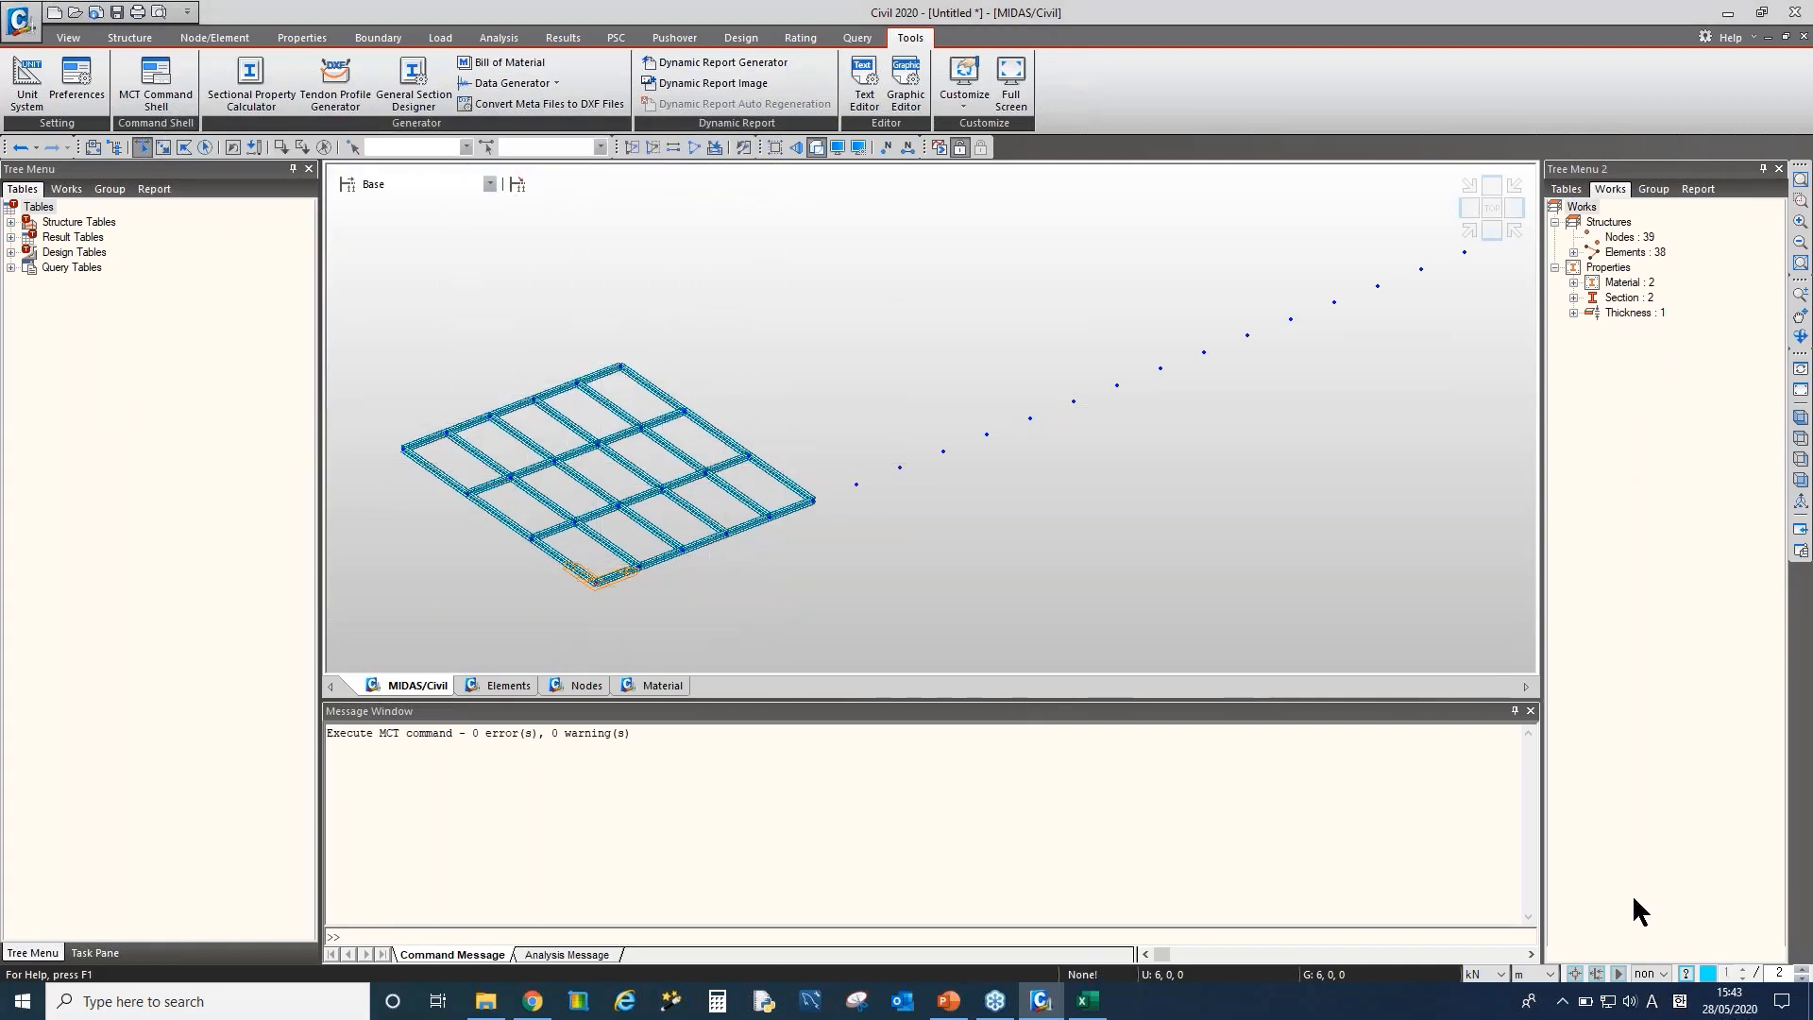
Reopen the MCT Command Shell, browse its list of available commands around *NODE, and close it without inserting anything
{"action": "left_click", "coordinate": [162, 115]}
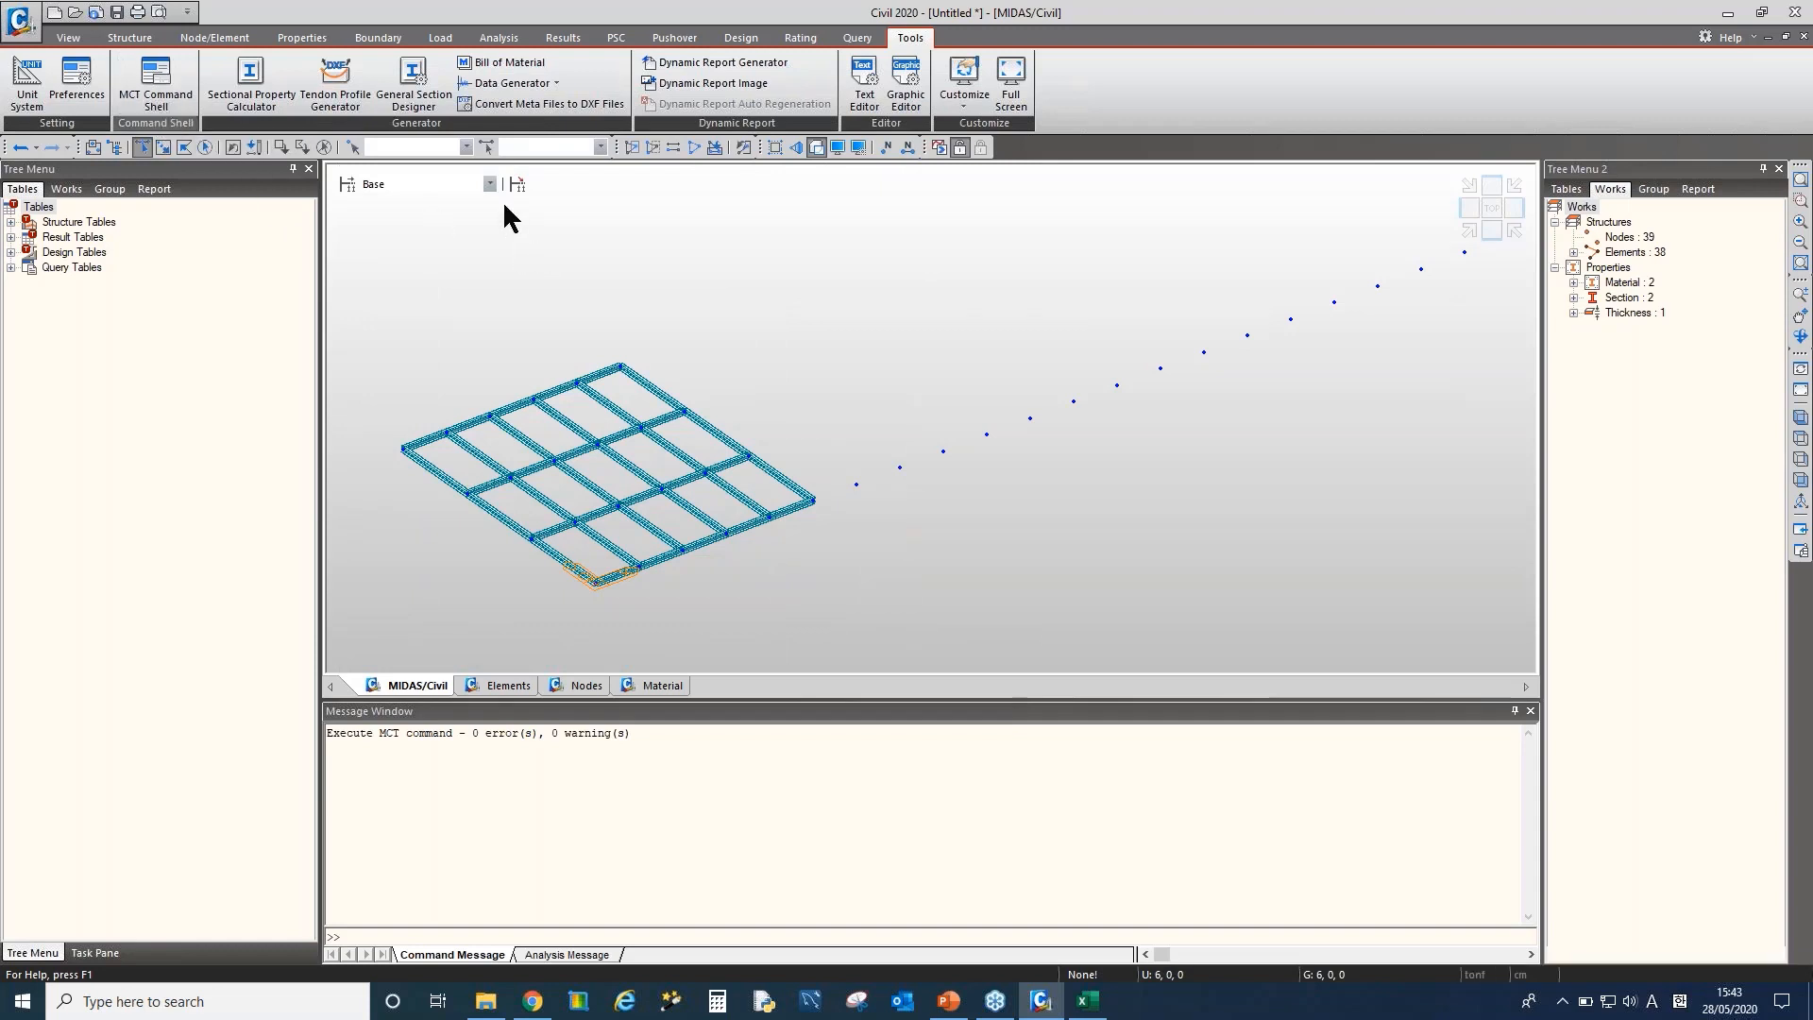
{"action": "left_click", "coordinate": [313, 56]}
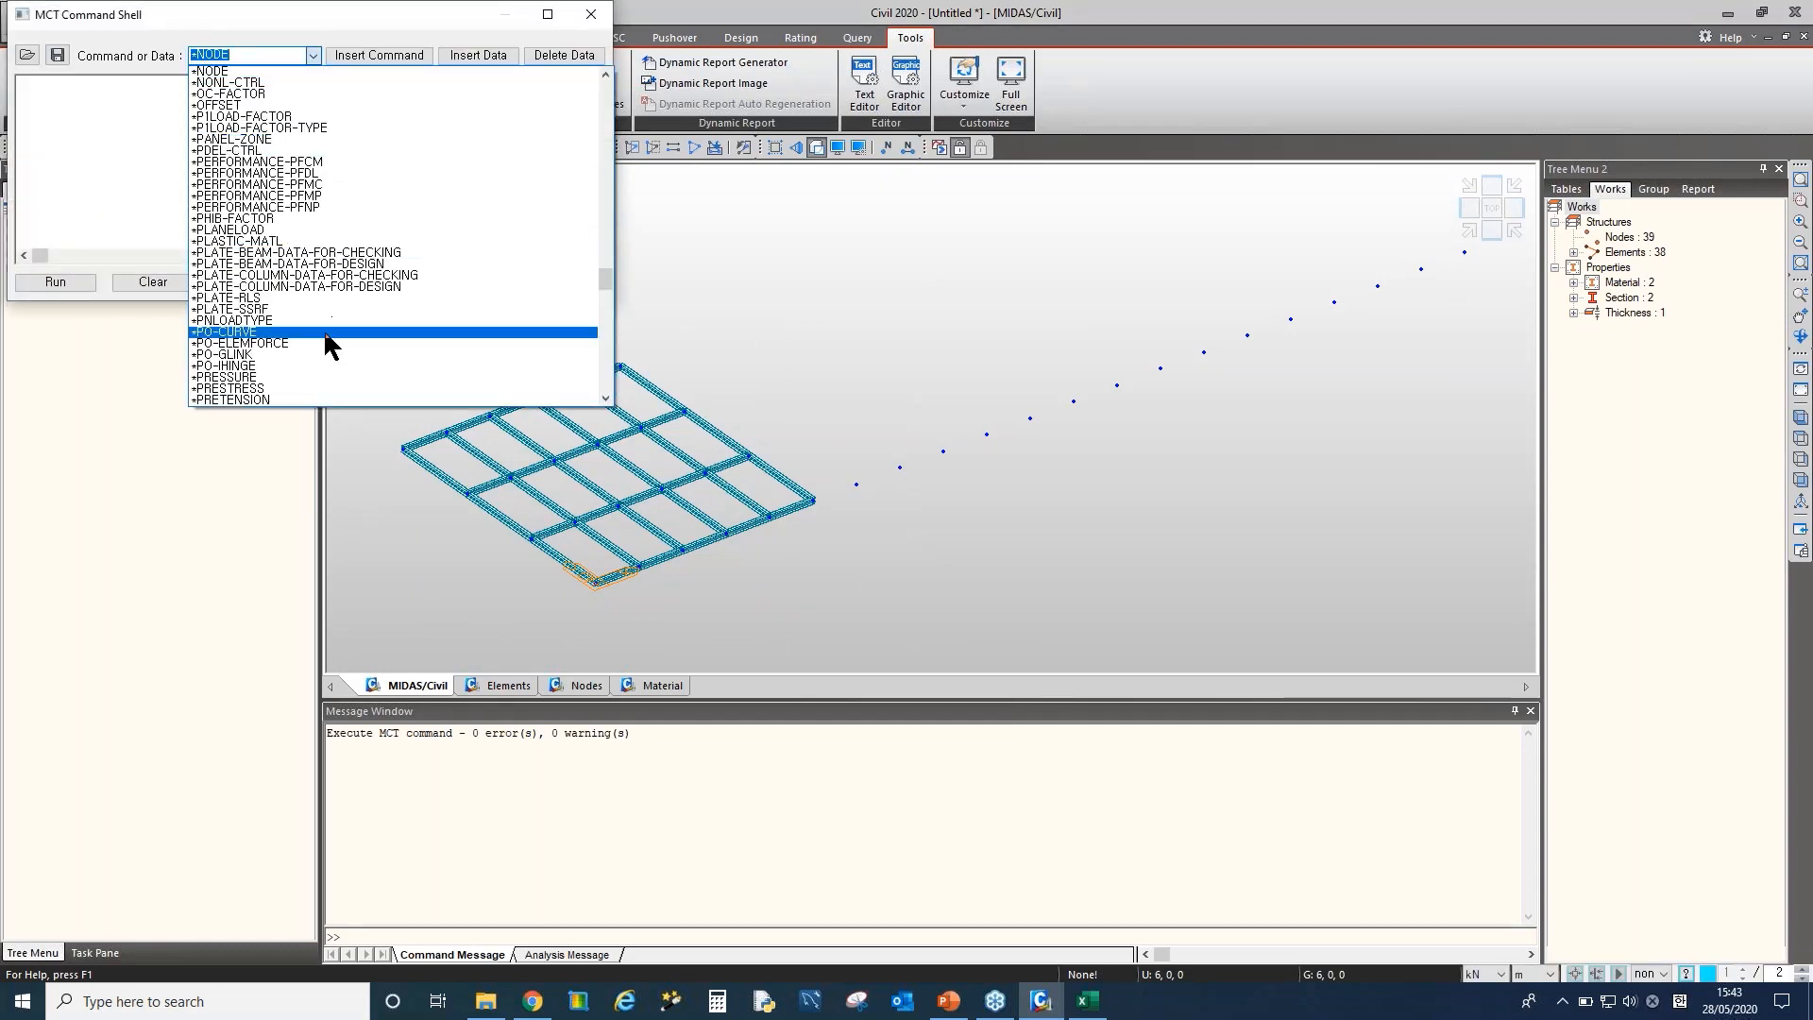
{"action": "scroll", "coordinate": [344, 321], "scroll_direction": "down", "scroll_amount": 3}
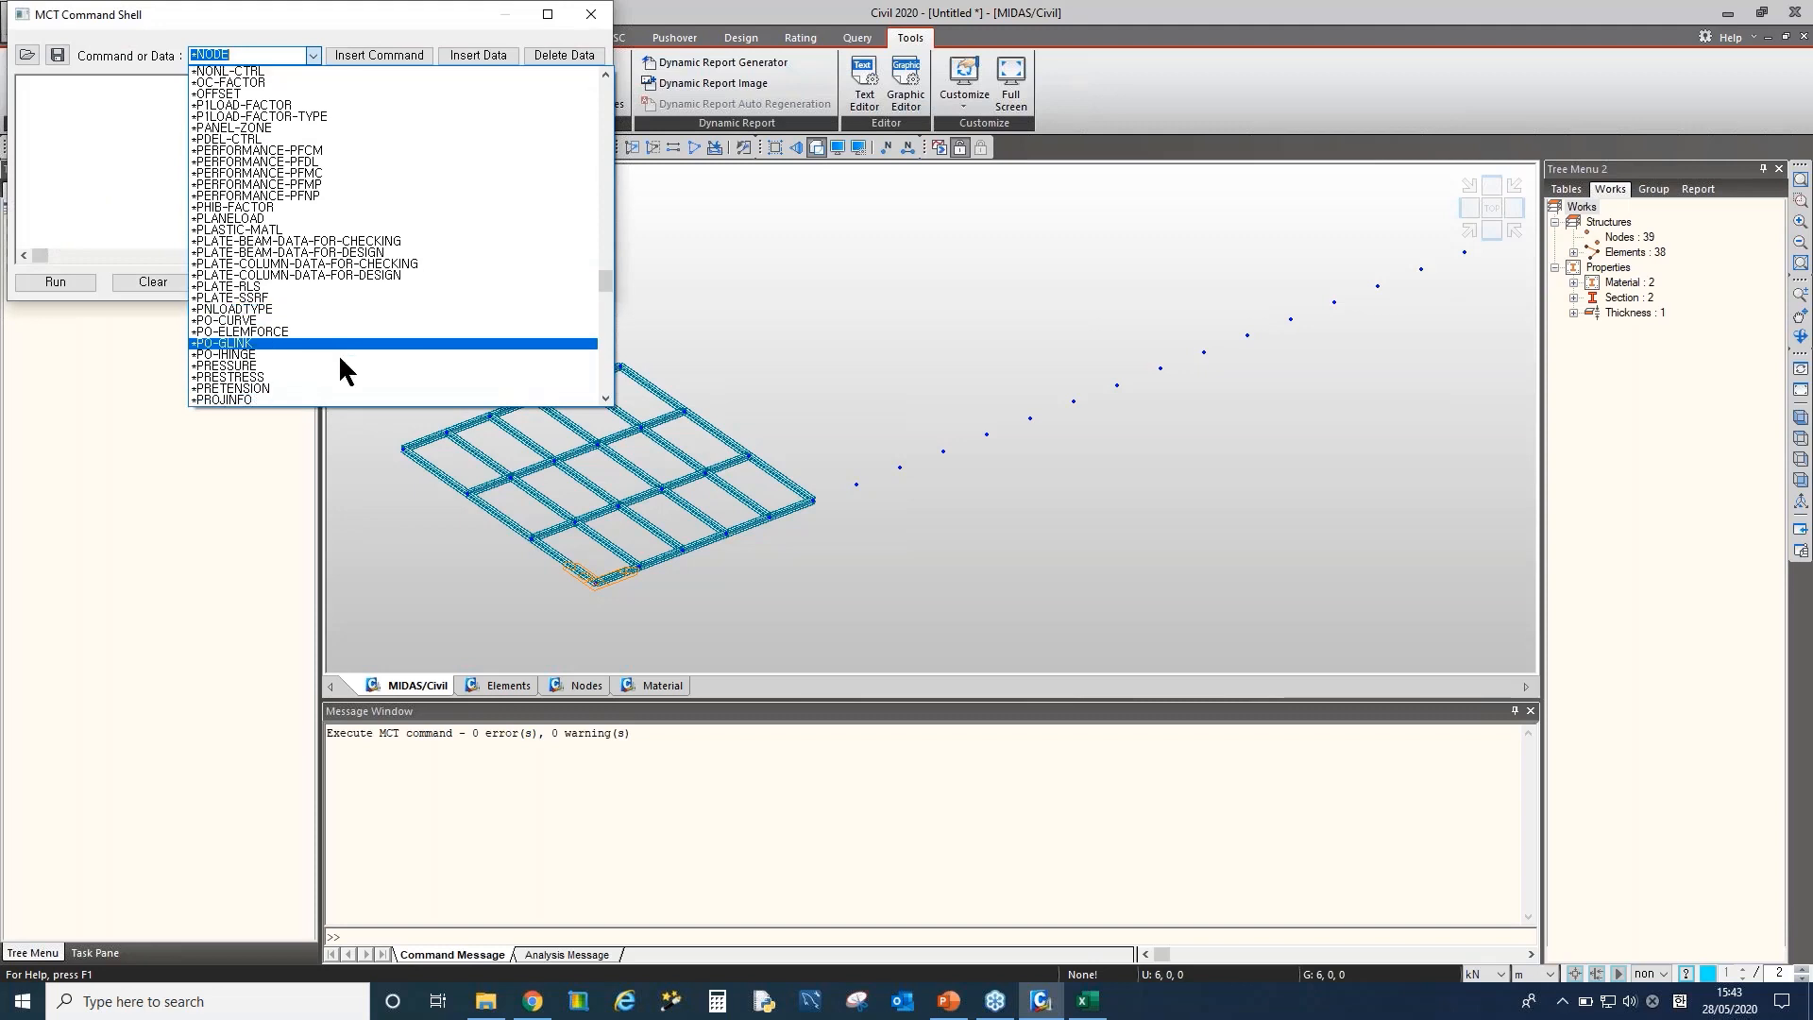
{"action": "scroll", "coordinate": [355, 312], "scroll_direction": "up", "scroll_amount": 1}
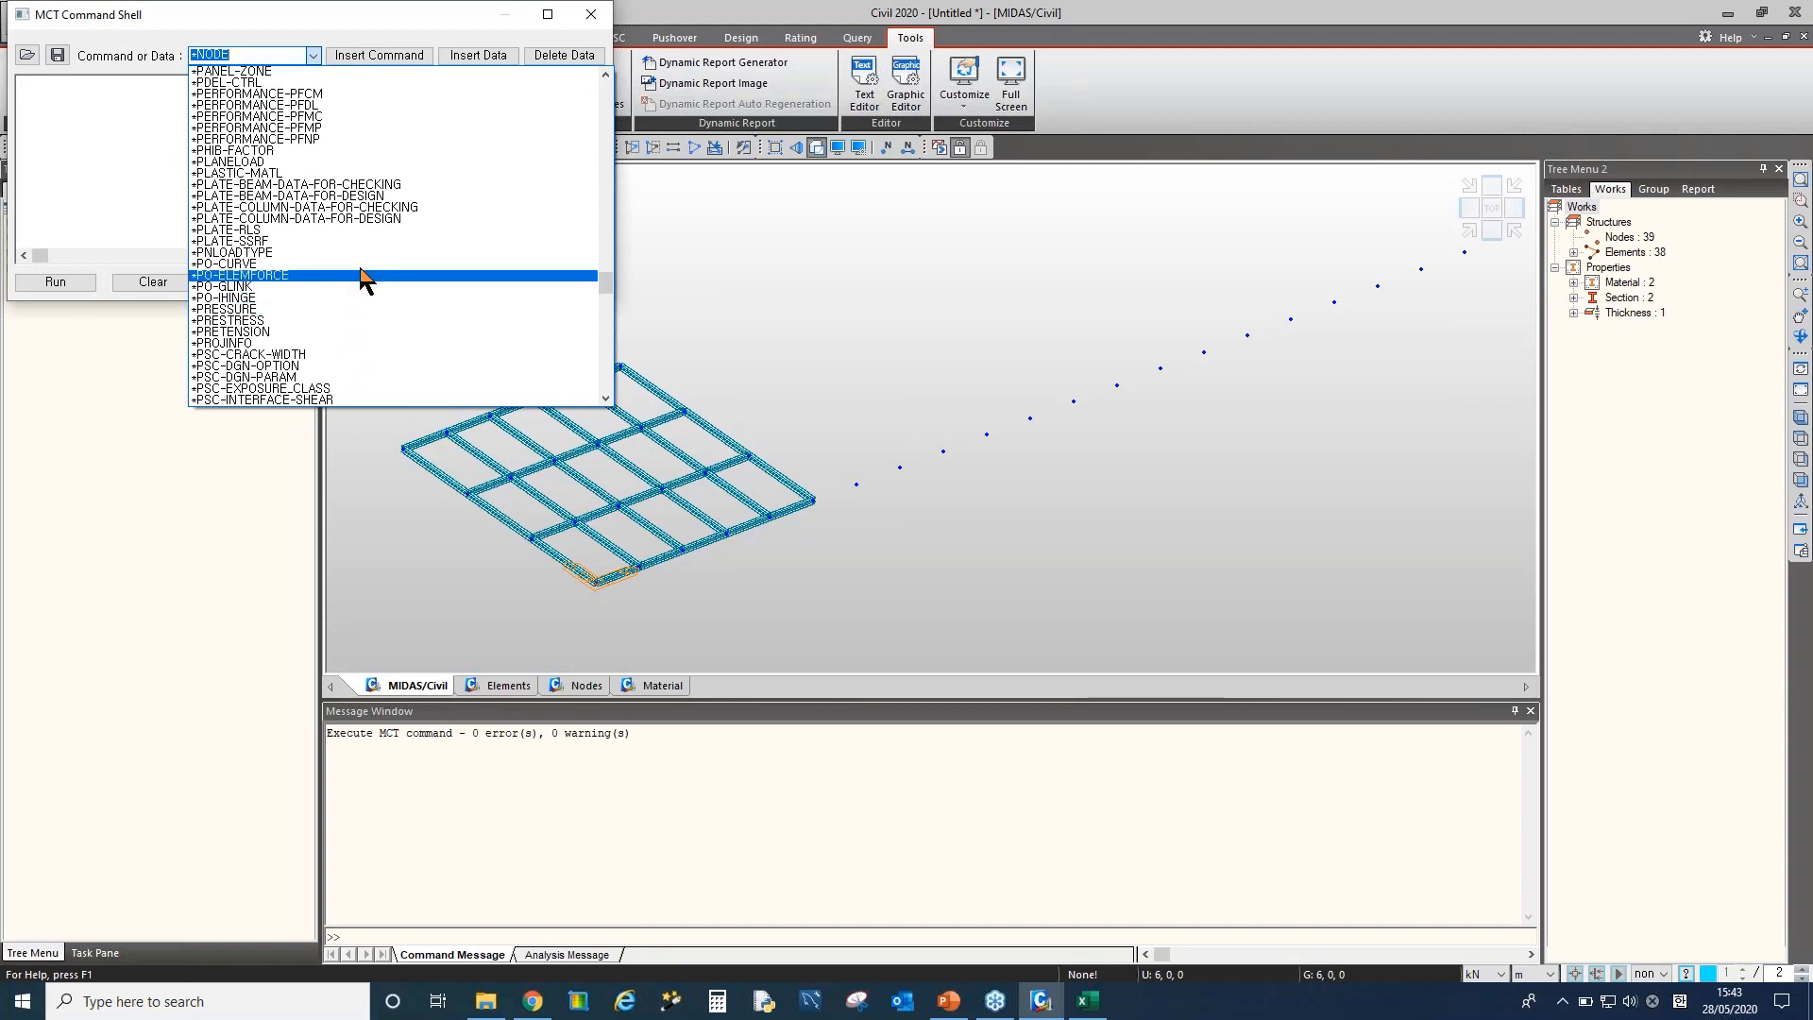
{"action": "scroll", "coordinate": [364, 284], "scroll_direction": "up", "scroll_amount": 5}
{"action": "scroll", "coordinate": [454, 161], "scroll_direction": "up", "scroll_amount": 3}
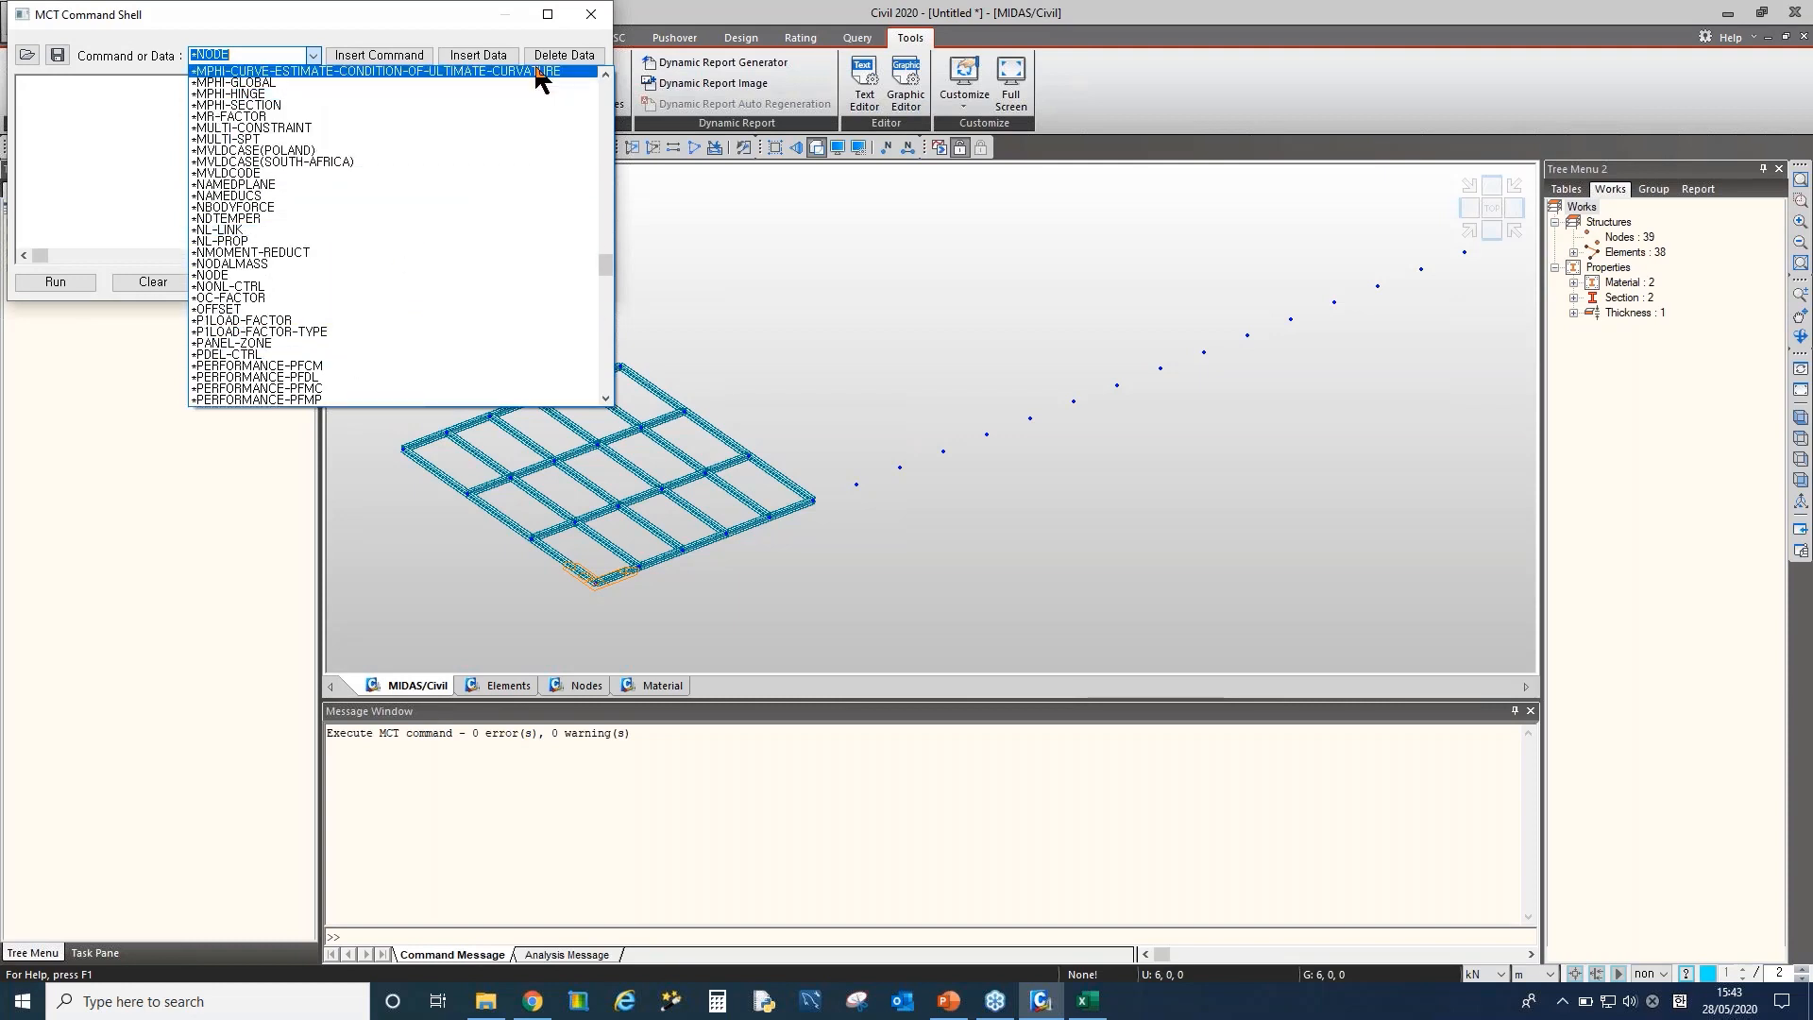
{"action": "left_click_drag", "start_coordinate": [410, 19], "coordinate": [702, 319]}
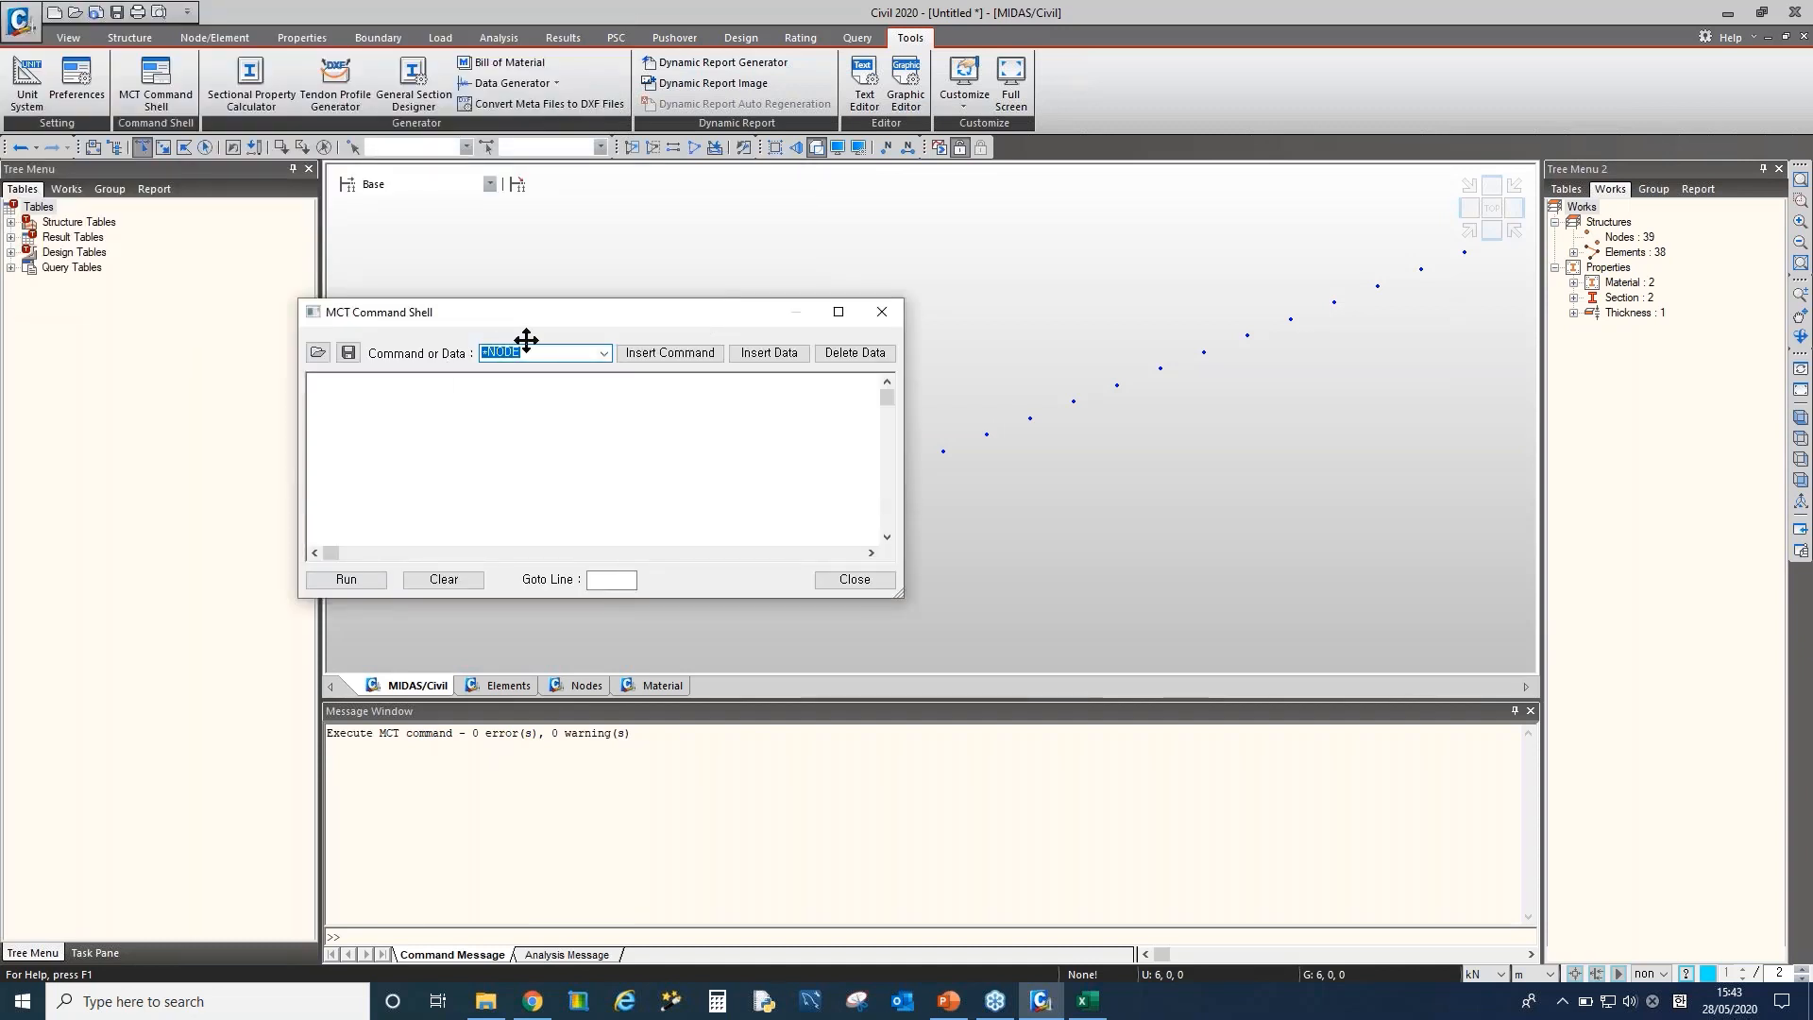
{"action": "left_click", "coordinate": [881, 314]}
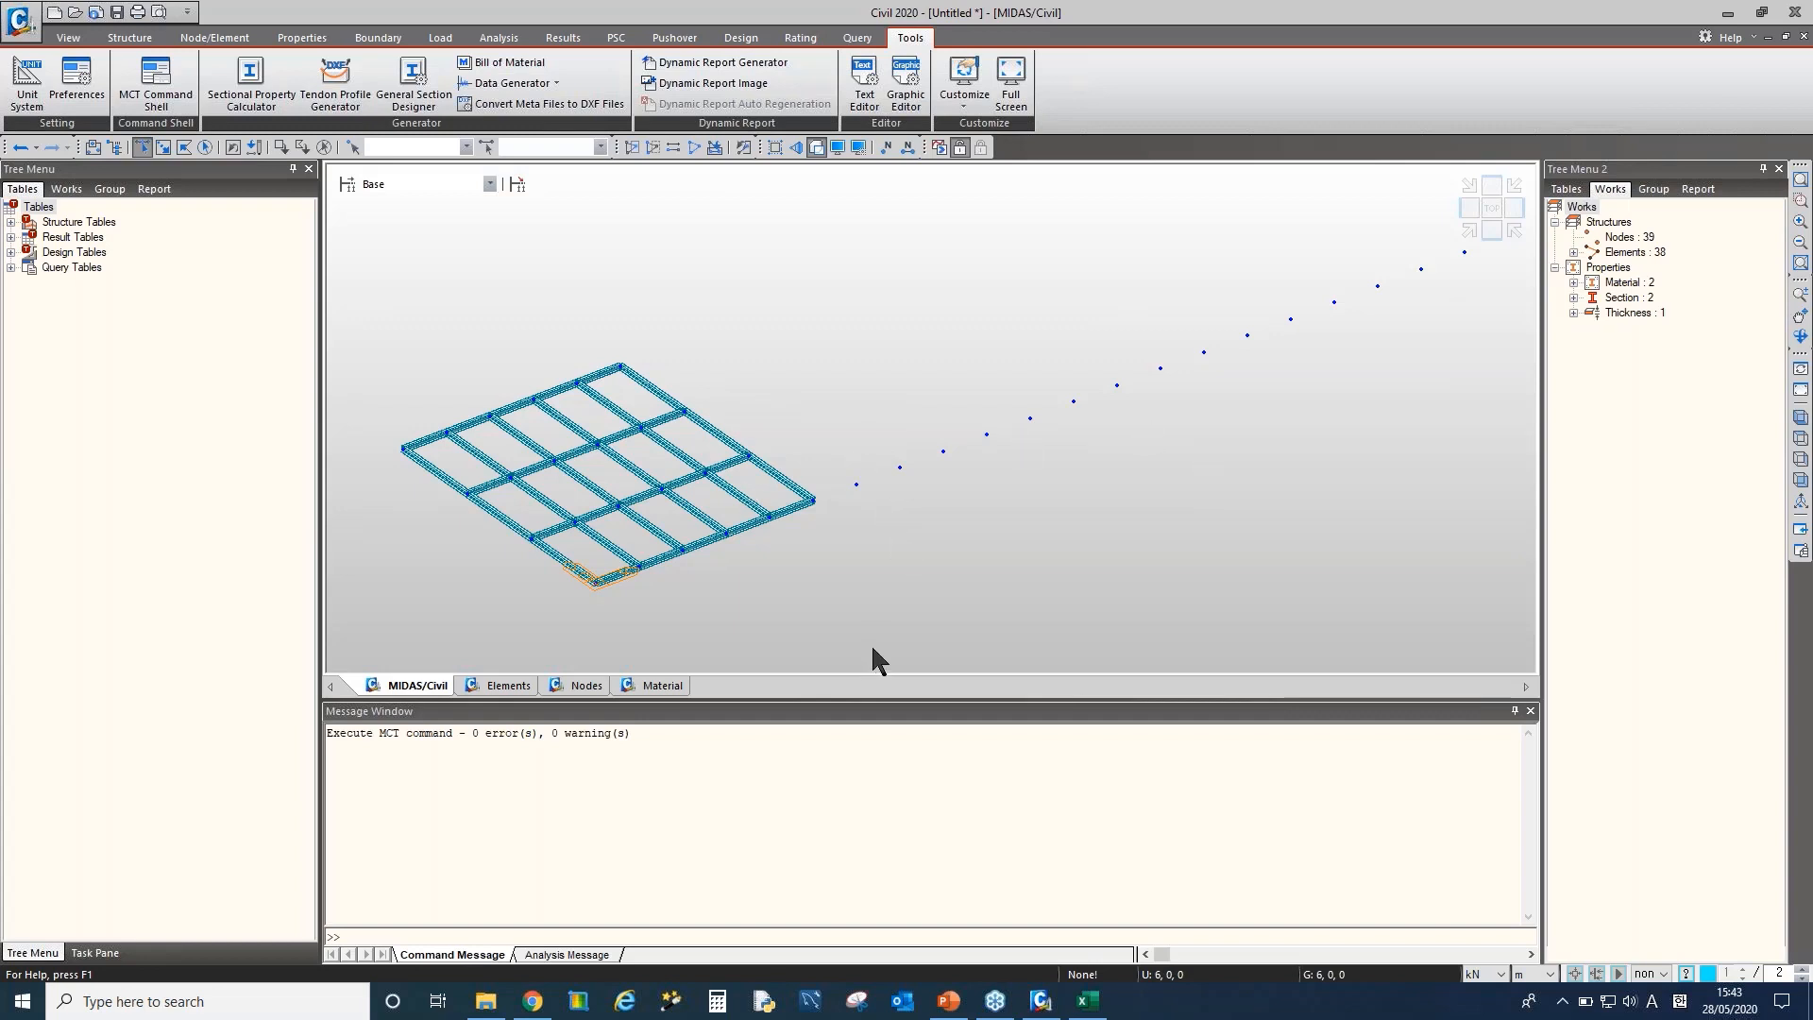
Switch to Chrome and look through the midasCivil Academy page's upcoming seminar banners and list of past training events
{"action": "mouse_move", "coordinate": [534, 1007]}
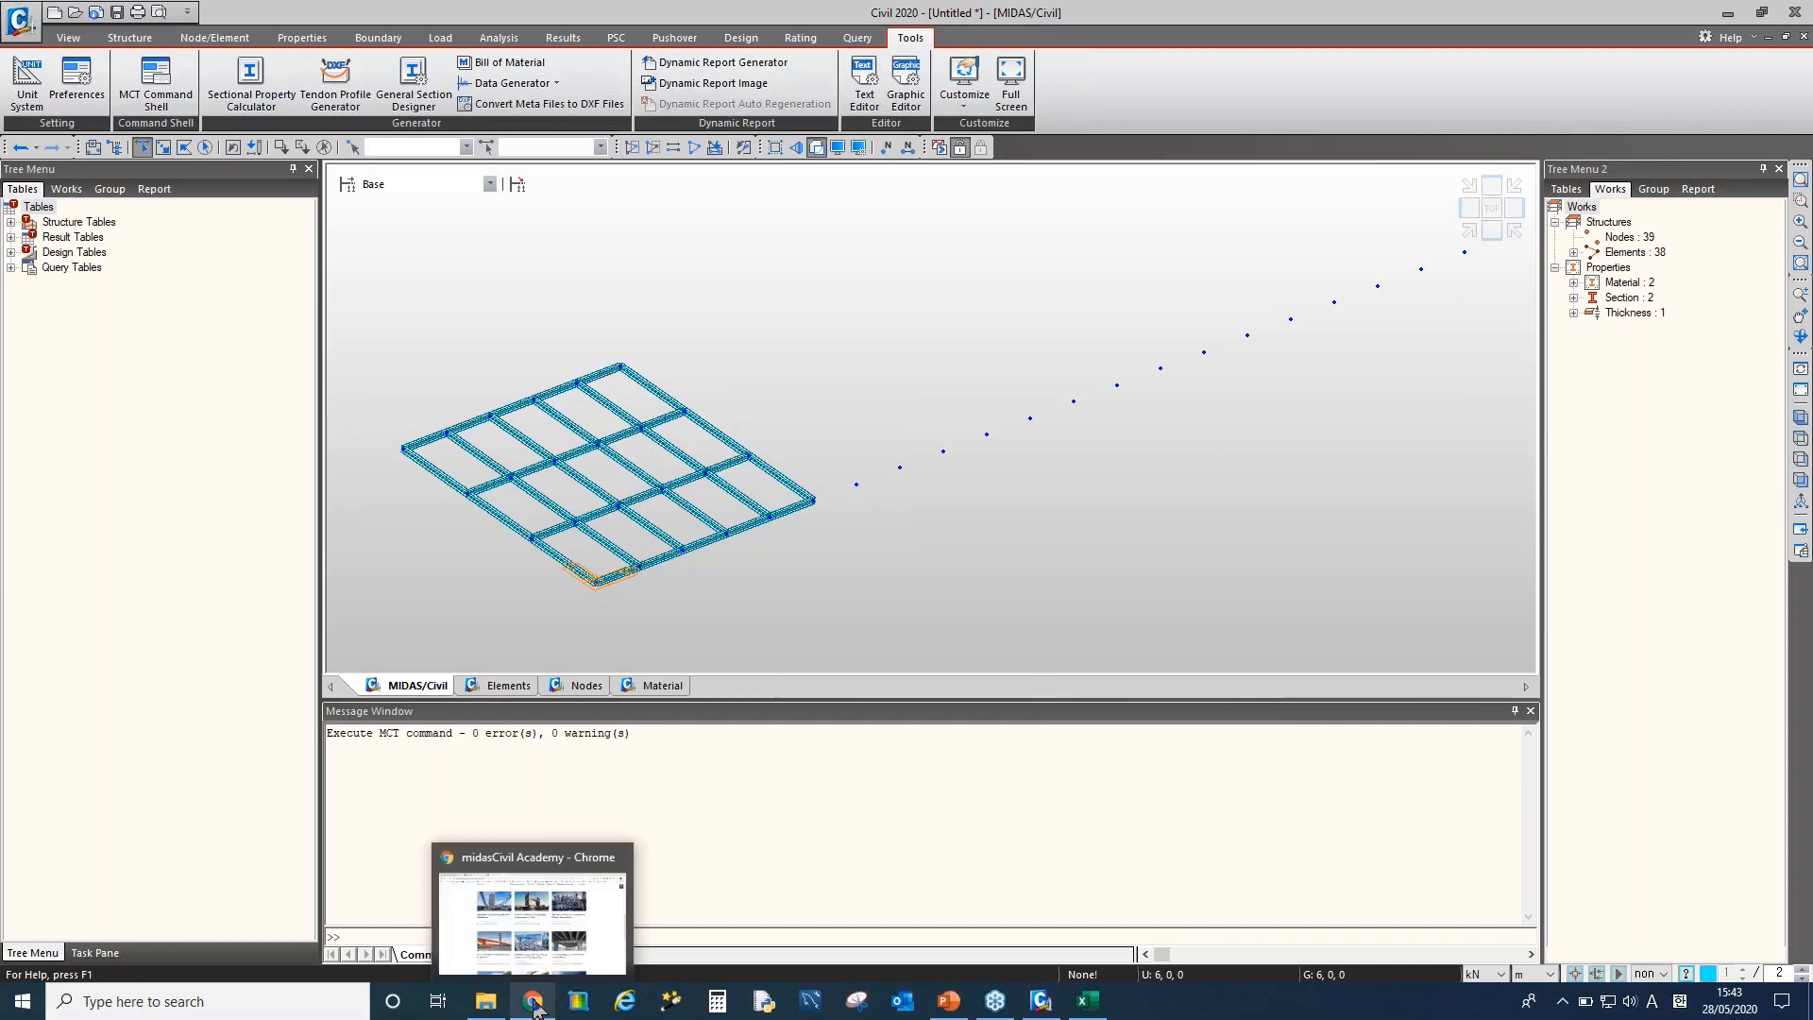
{"action": "left_click", "coordinate": [533, 1003]}
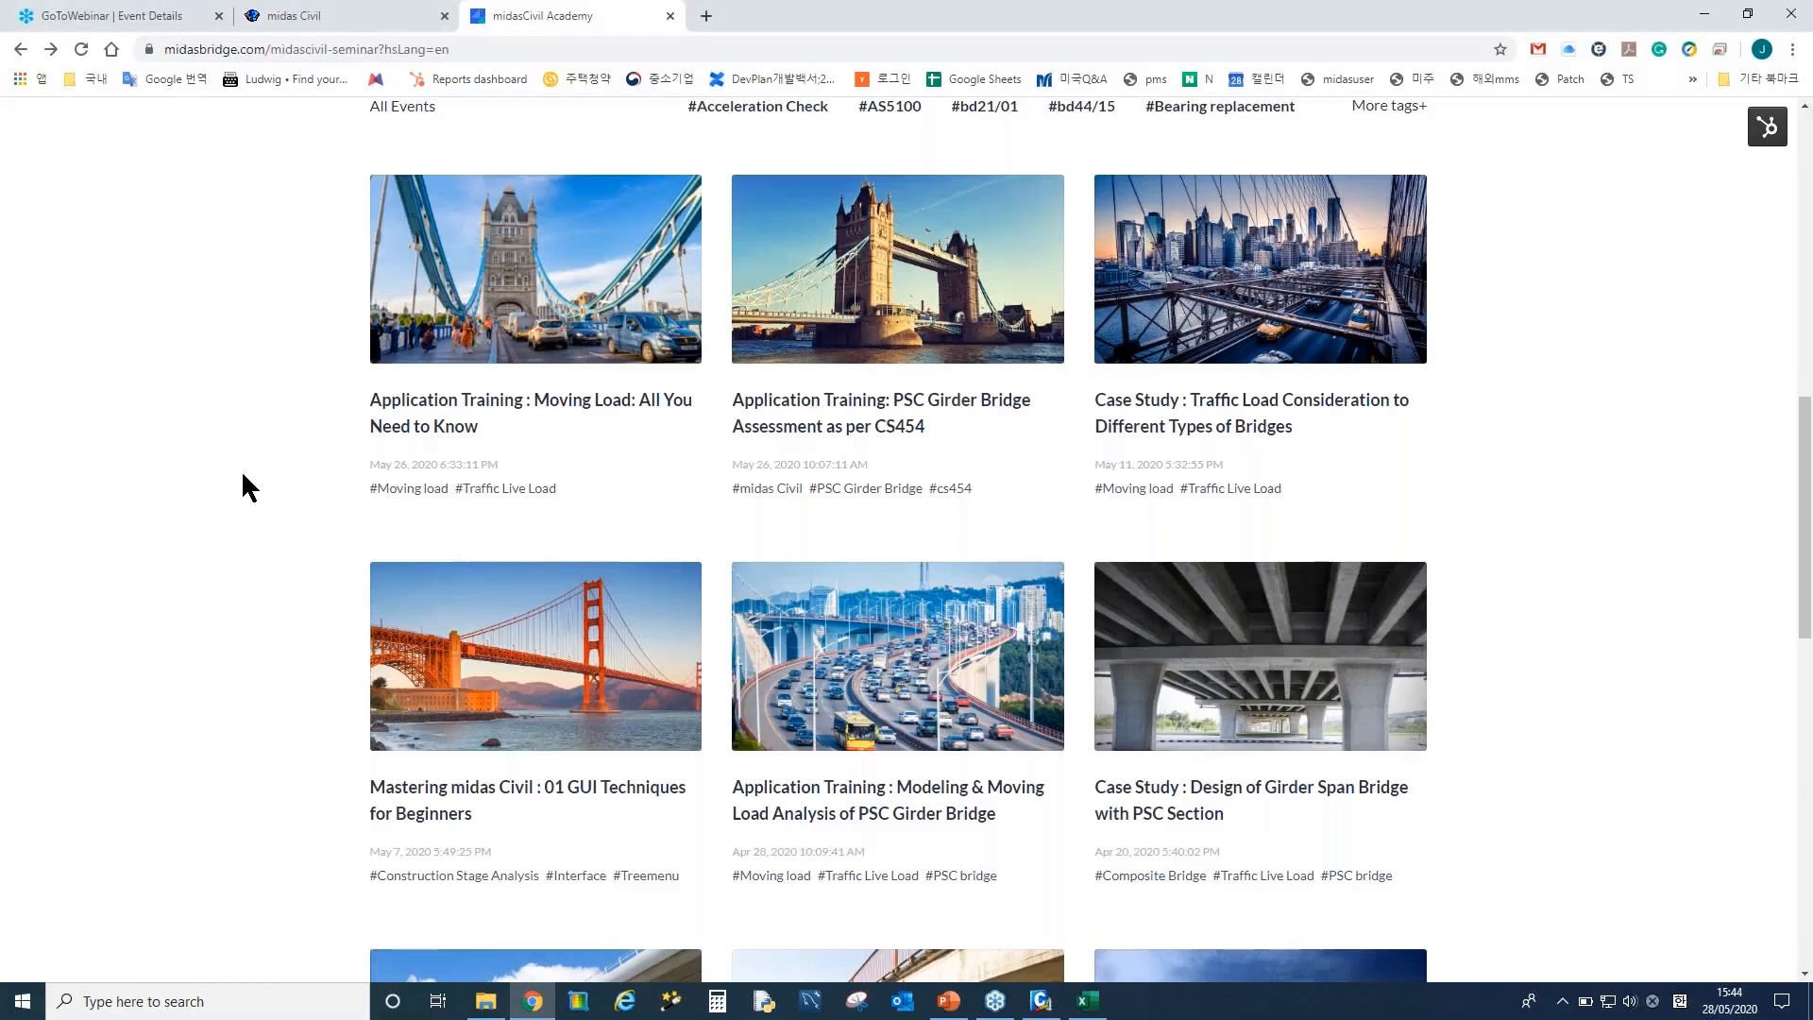
{"action": "scroll", "coordinate": [241, 469], "scroll_direction": "up", "scroll_amount": 10}
{"action": "scroll", "coordinate": [248, 470], "scroll_direction": "down", "scroll_amount": 5}
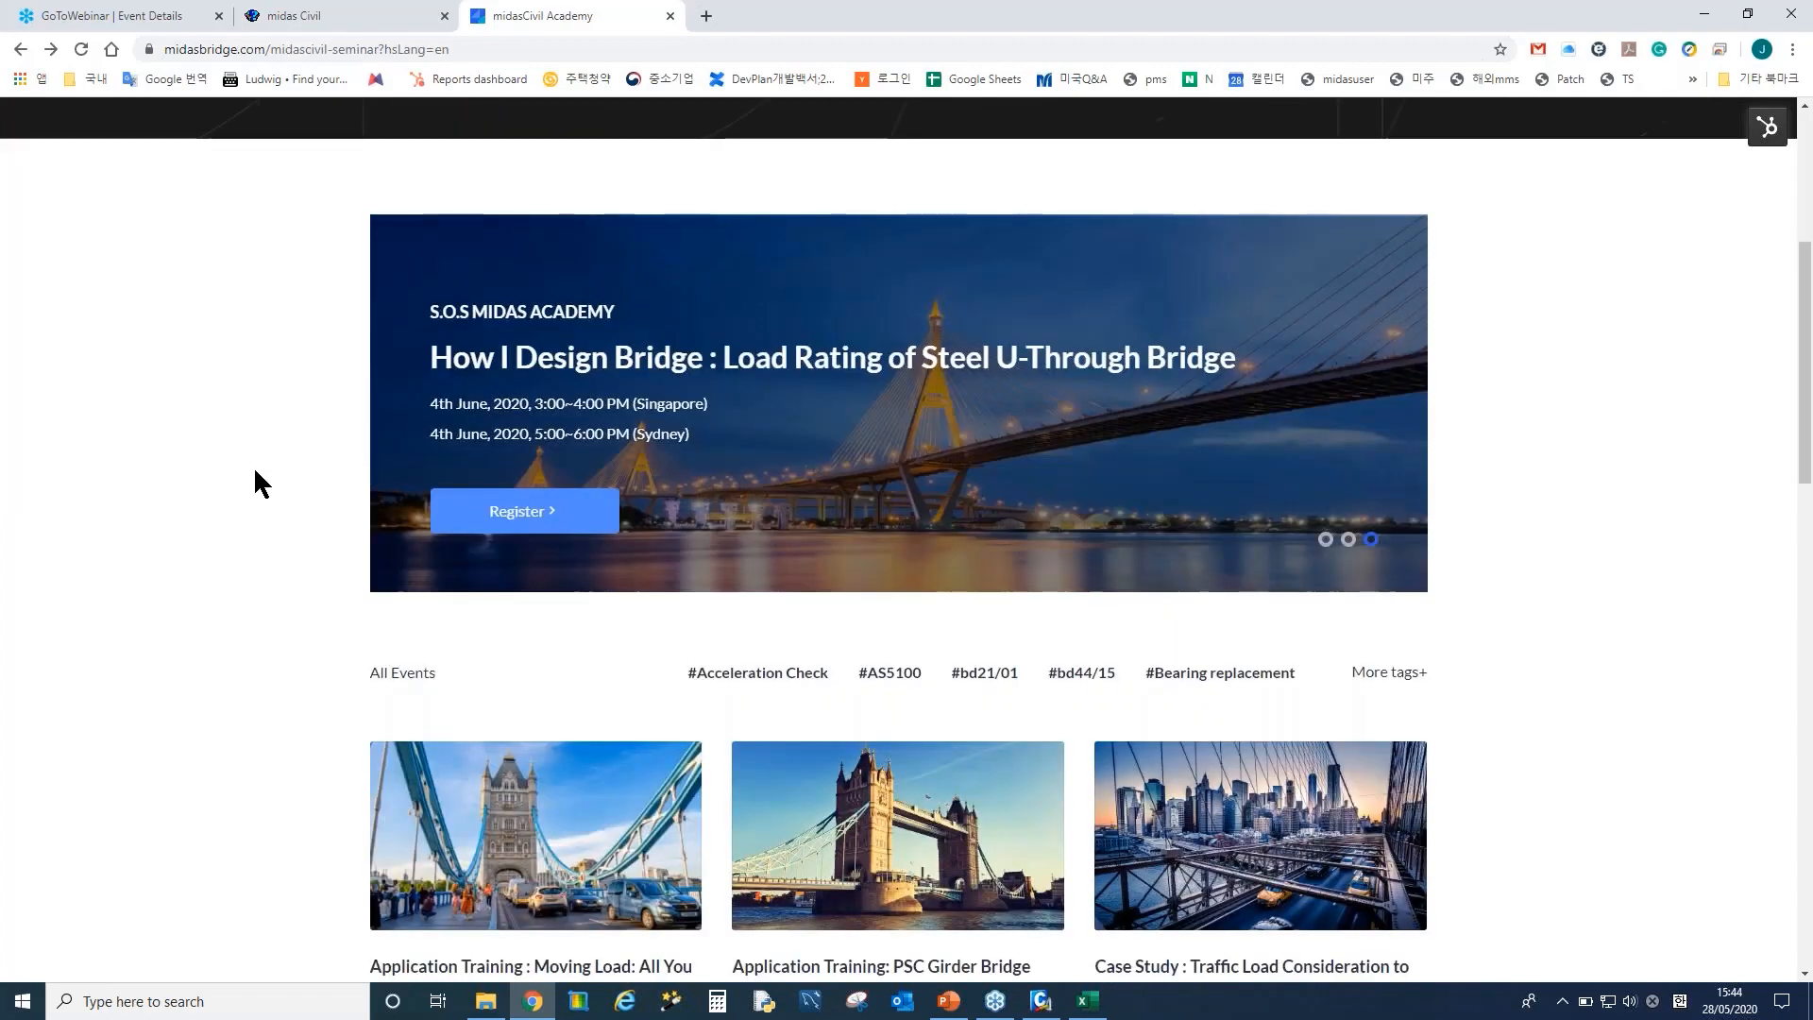
{"action": "scroll", "coordinate": [253, 467], "scroll_direction": "up", "scroll_amount": 2}
{"action": "scroll", "coordinate": [253, 467], "scroll_direction": "down", "scroll_amount": 5}
{"action": "scroll", "coordinate": [253, 466], "scroll_direction": "up", "scroll_amount": 1}
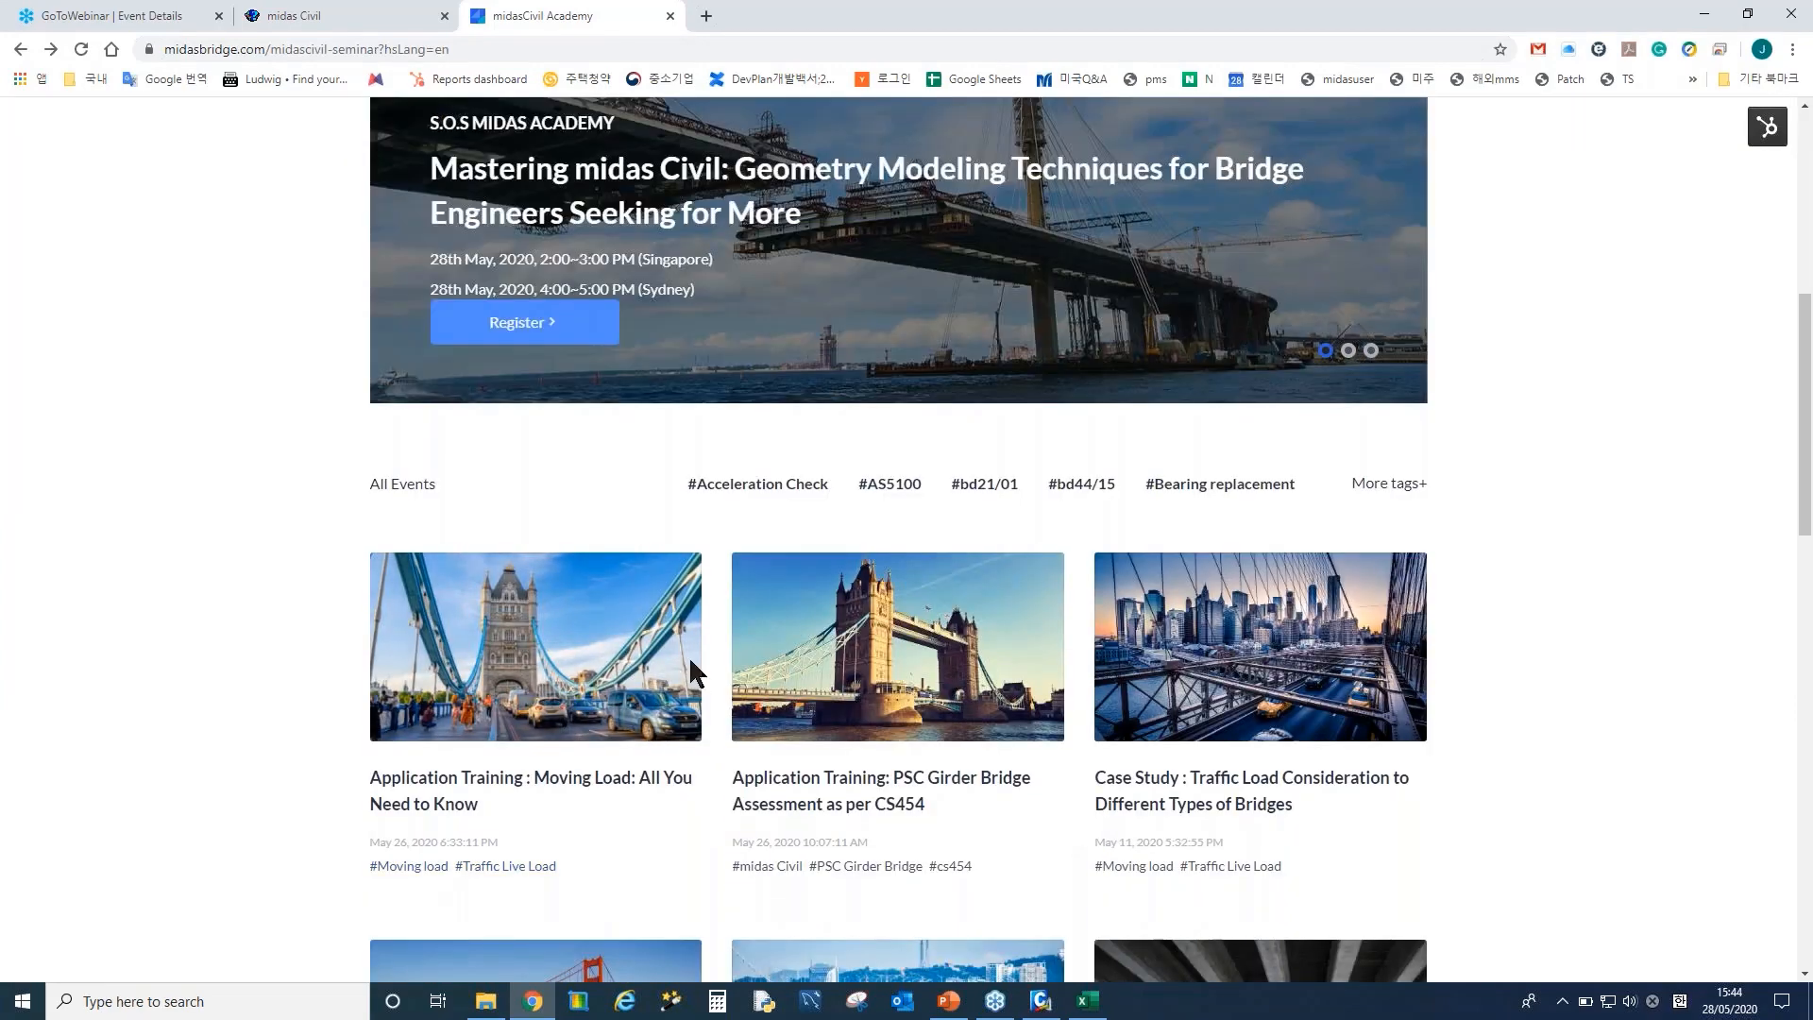
{"action": "scroll", "coordinate": [598, 558], "scroll_direction": "down", "scroll_amount": 2}
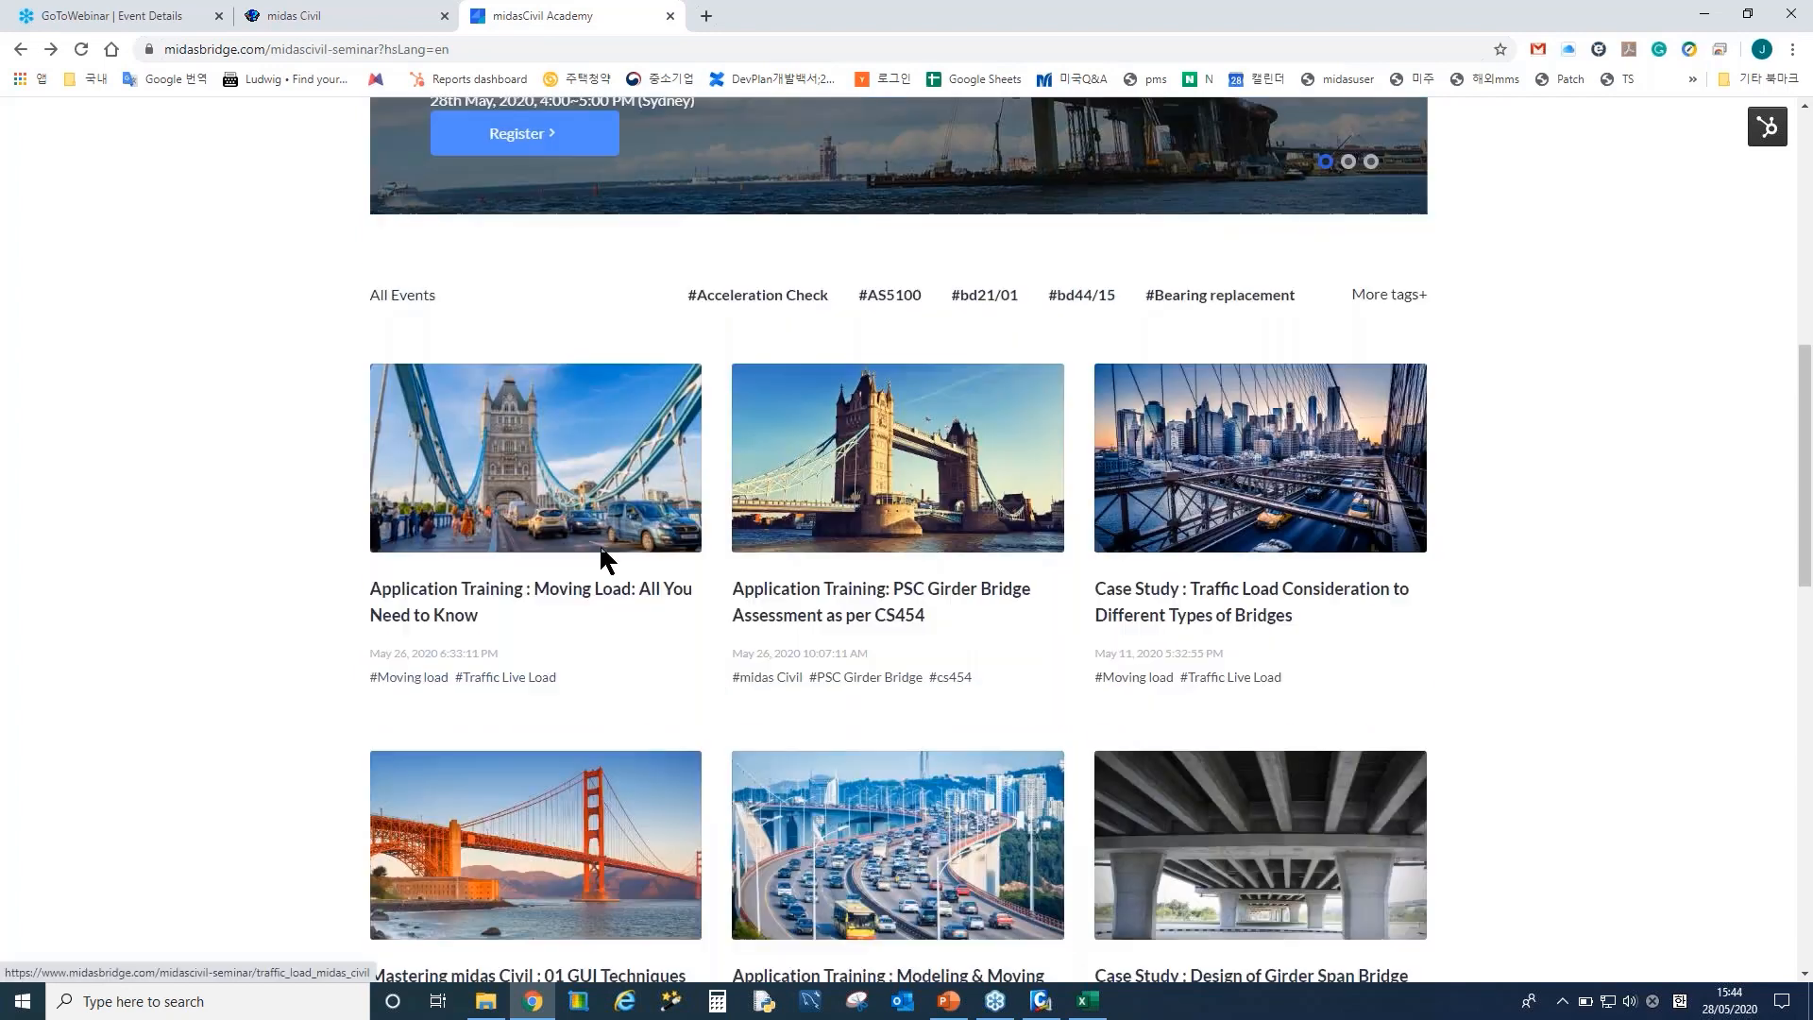
{"action": "scroll", "coordinate": [429, 567], "scroll_direction": "up", "scroll_amount": 4}
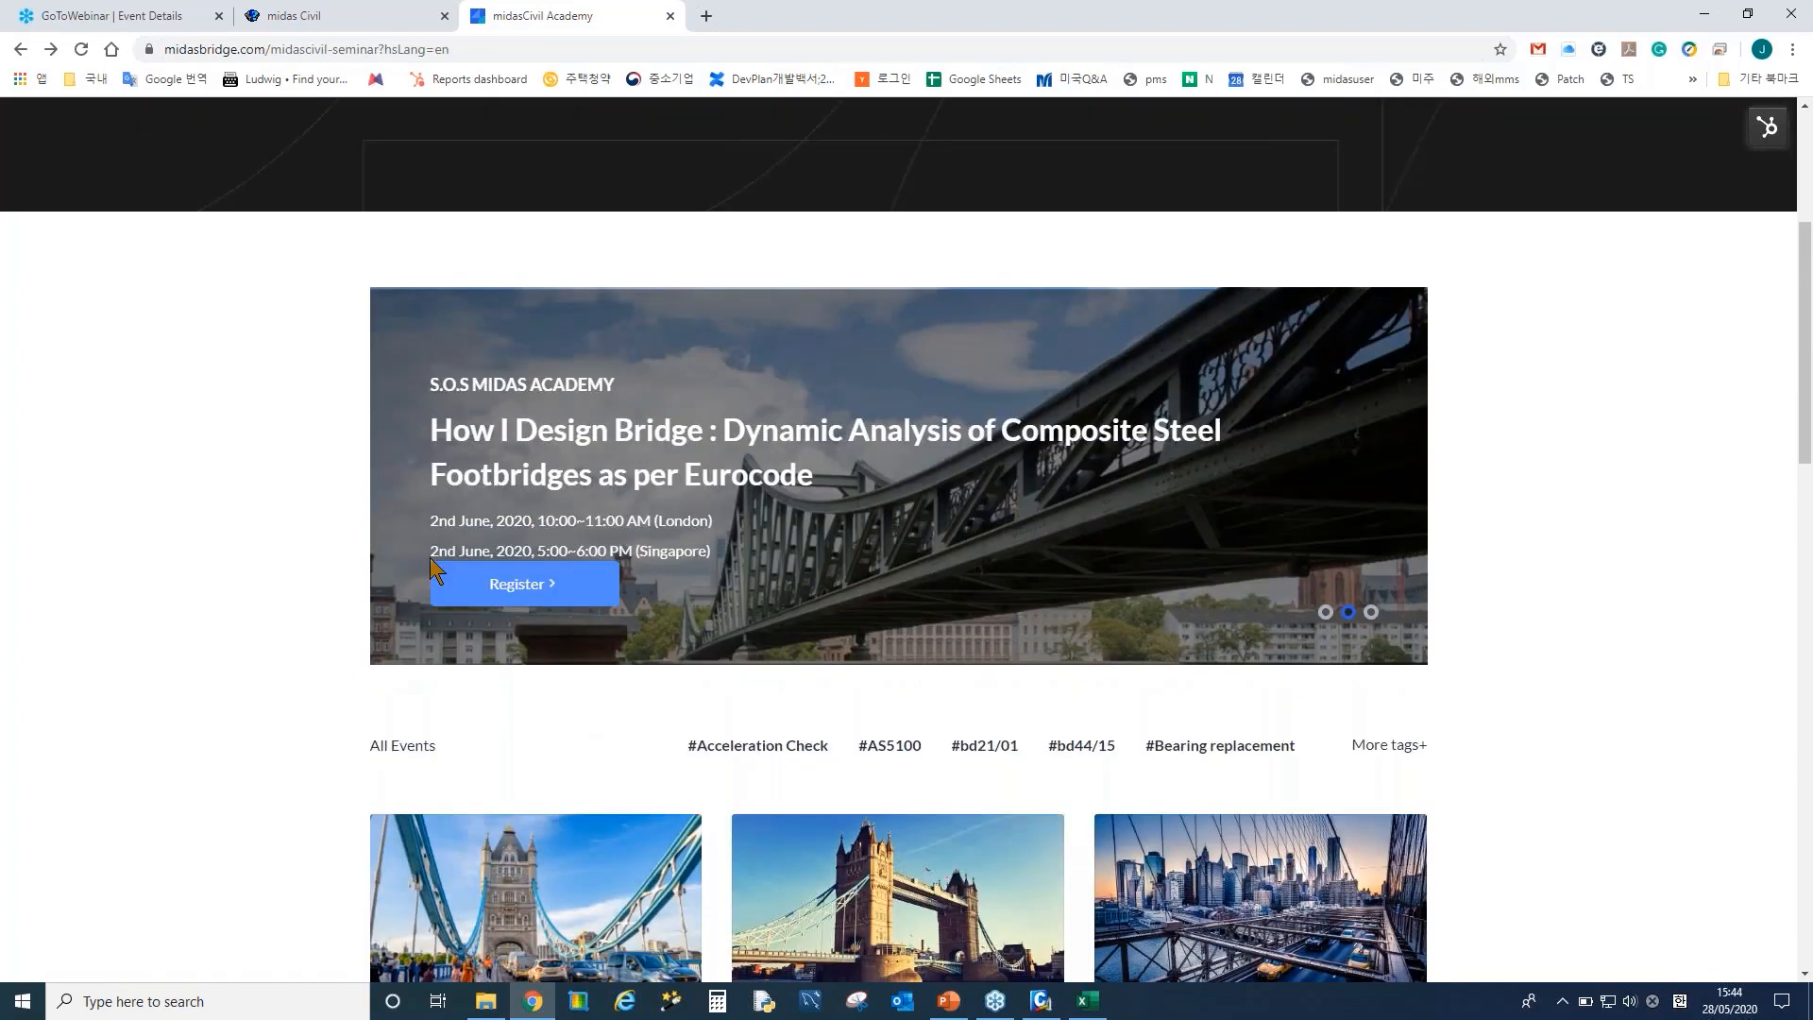
{"action": "scroll", "coordinate": [428, 557], "scroll_direction": "up", "scroll_amount": 4}
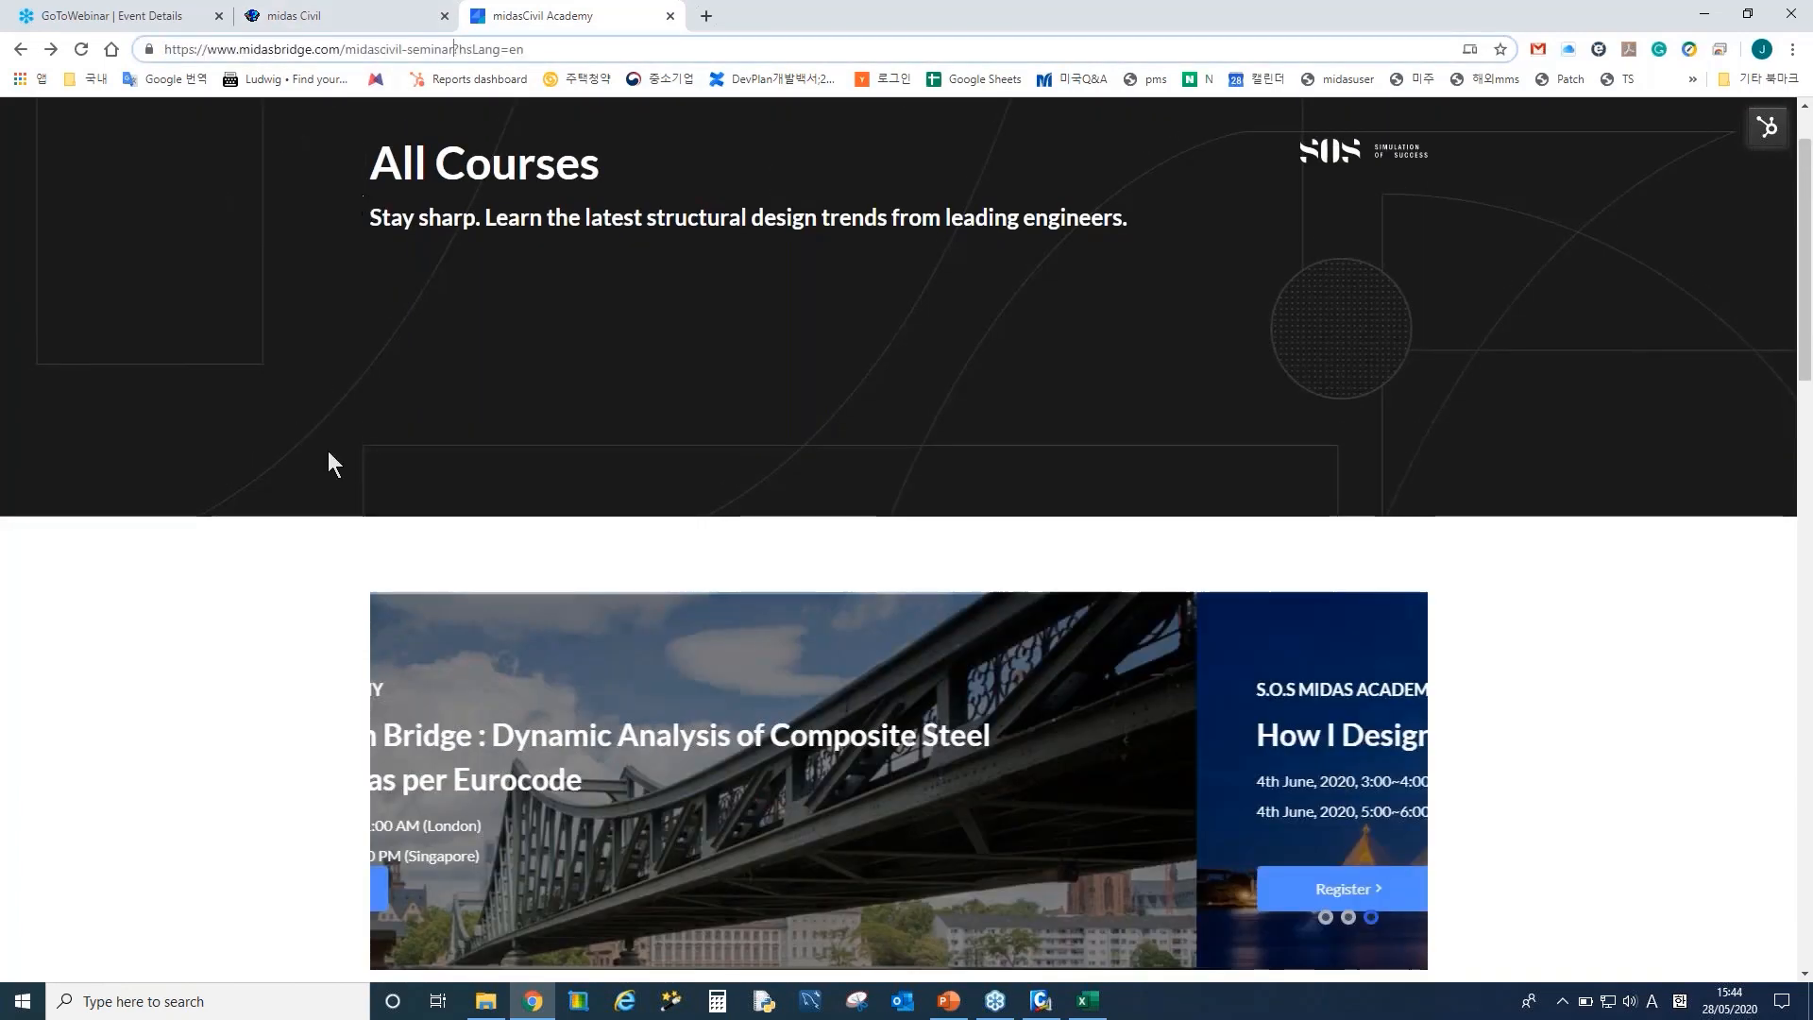
{"action": "scroll", "coordinate": [432, 551], "scroll_direction": "down", "scroll_amount": 1}
{"action": "scroll", "coordinate": [728, 413], "scroll_direction": "down", "scroll_amount": 1}
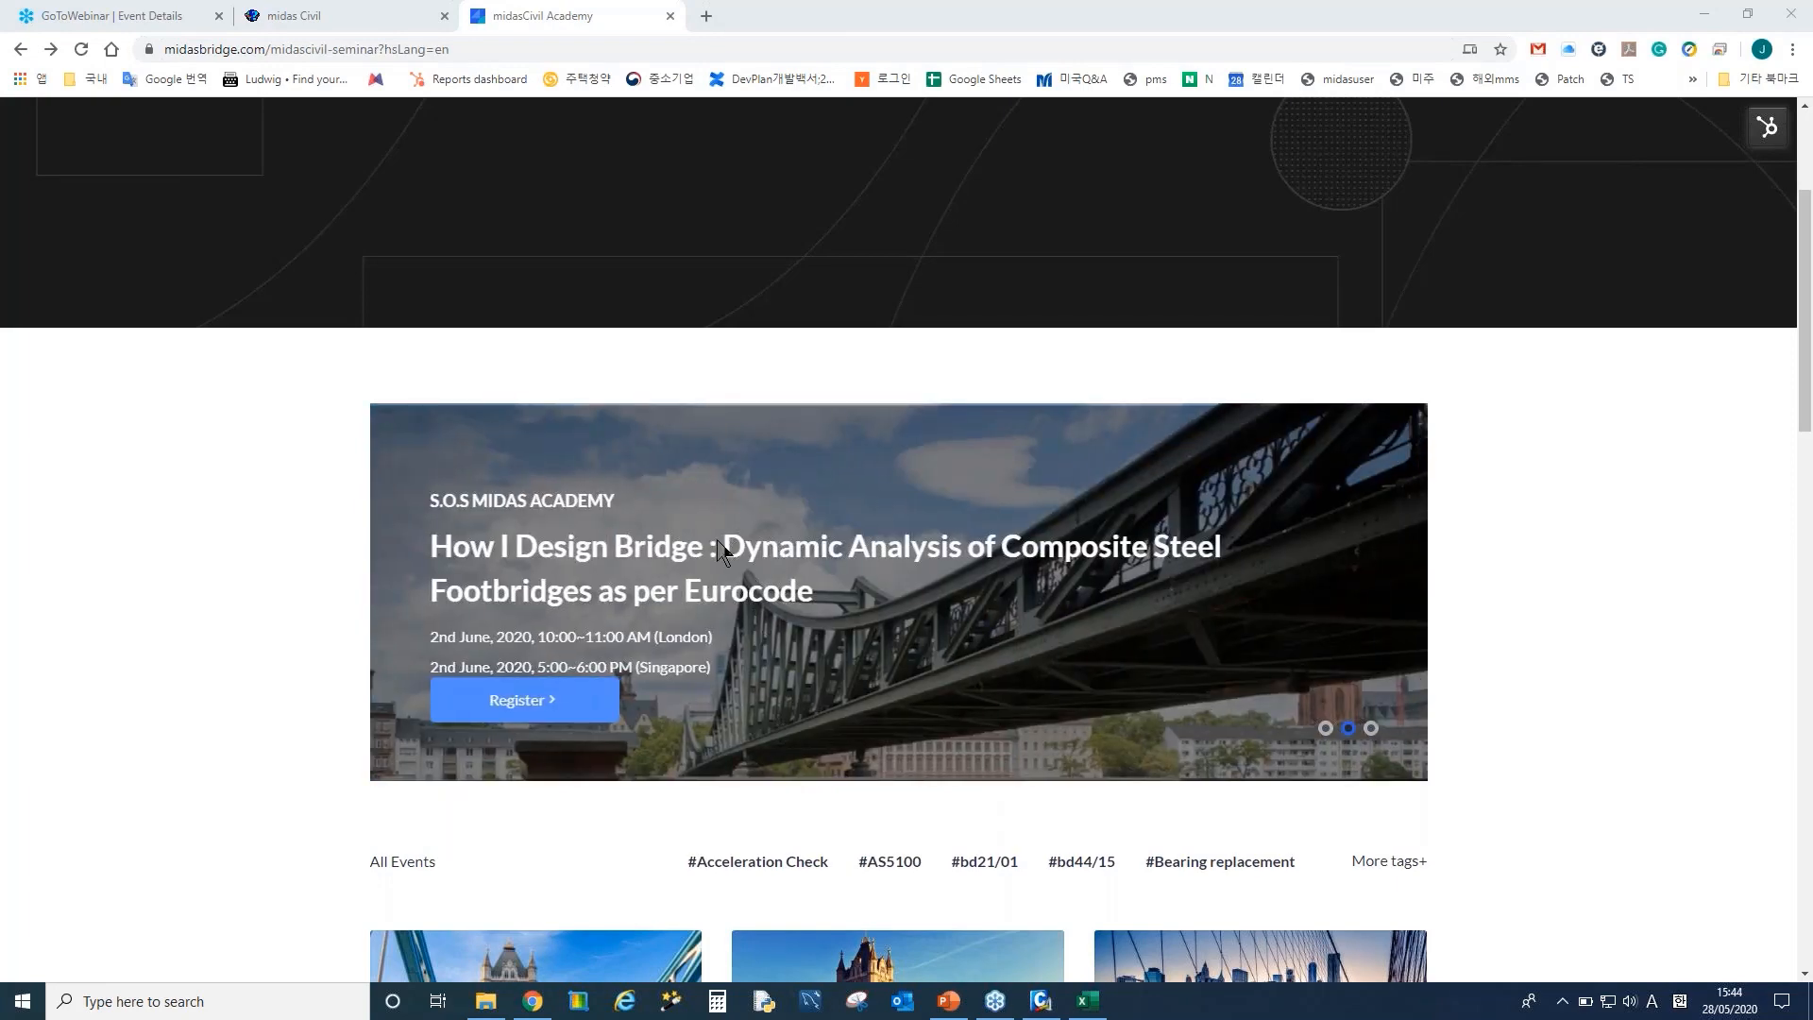
Return to midas Civil, select one beam on the frame's far edge for Rotate Elements, and pick the axis's first point at about 0.42, 8.49, 0
{"action": "left_click", "coordinate": [1044, 1007]}
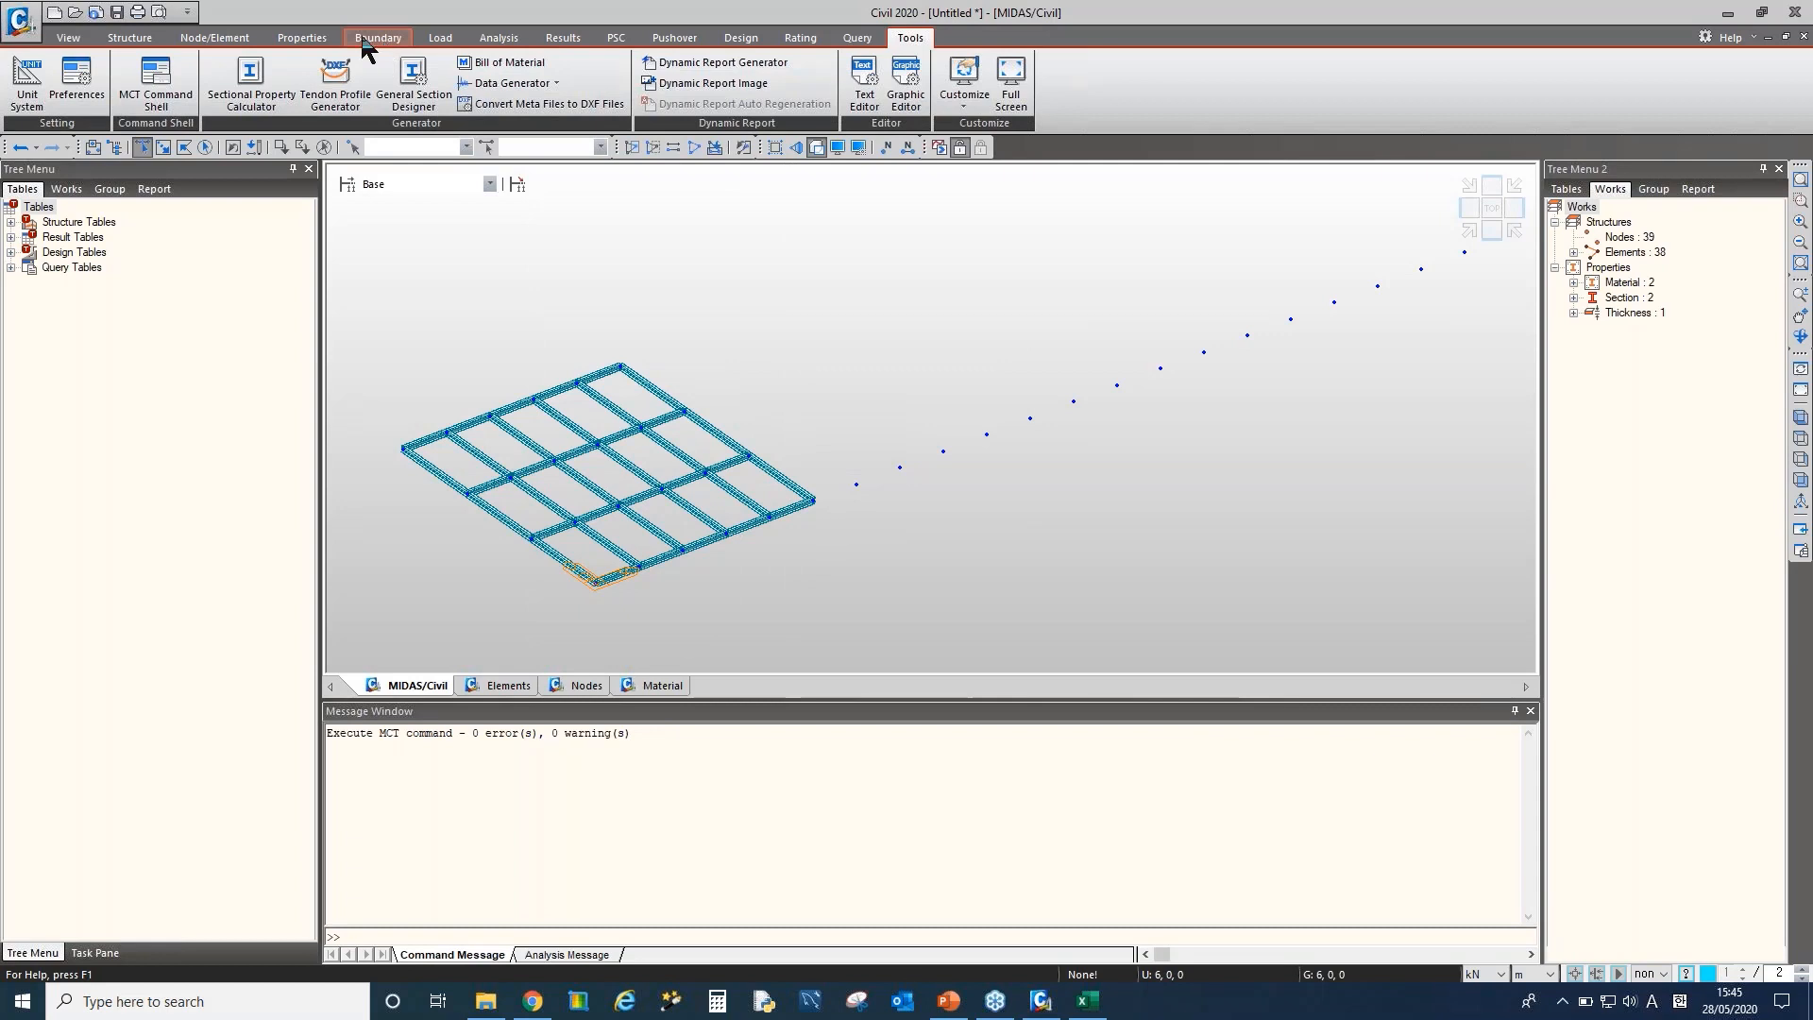
{"action": "left_click", "coordinate": [211, 35]}
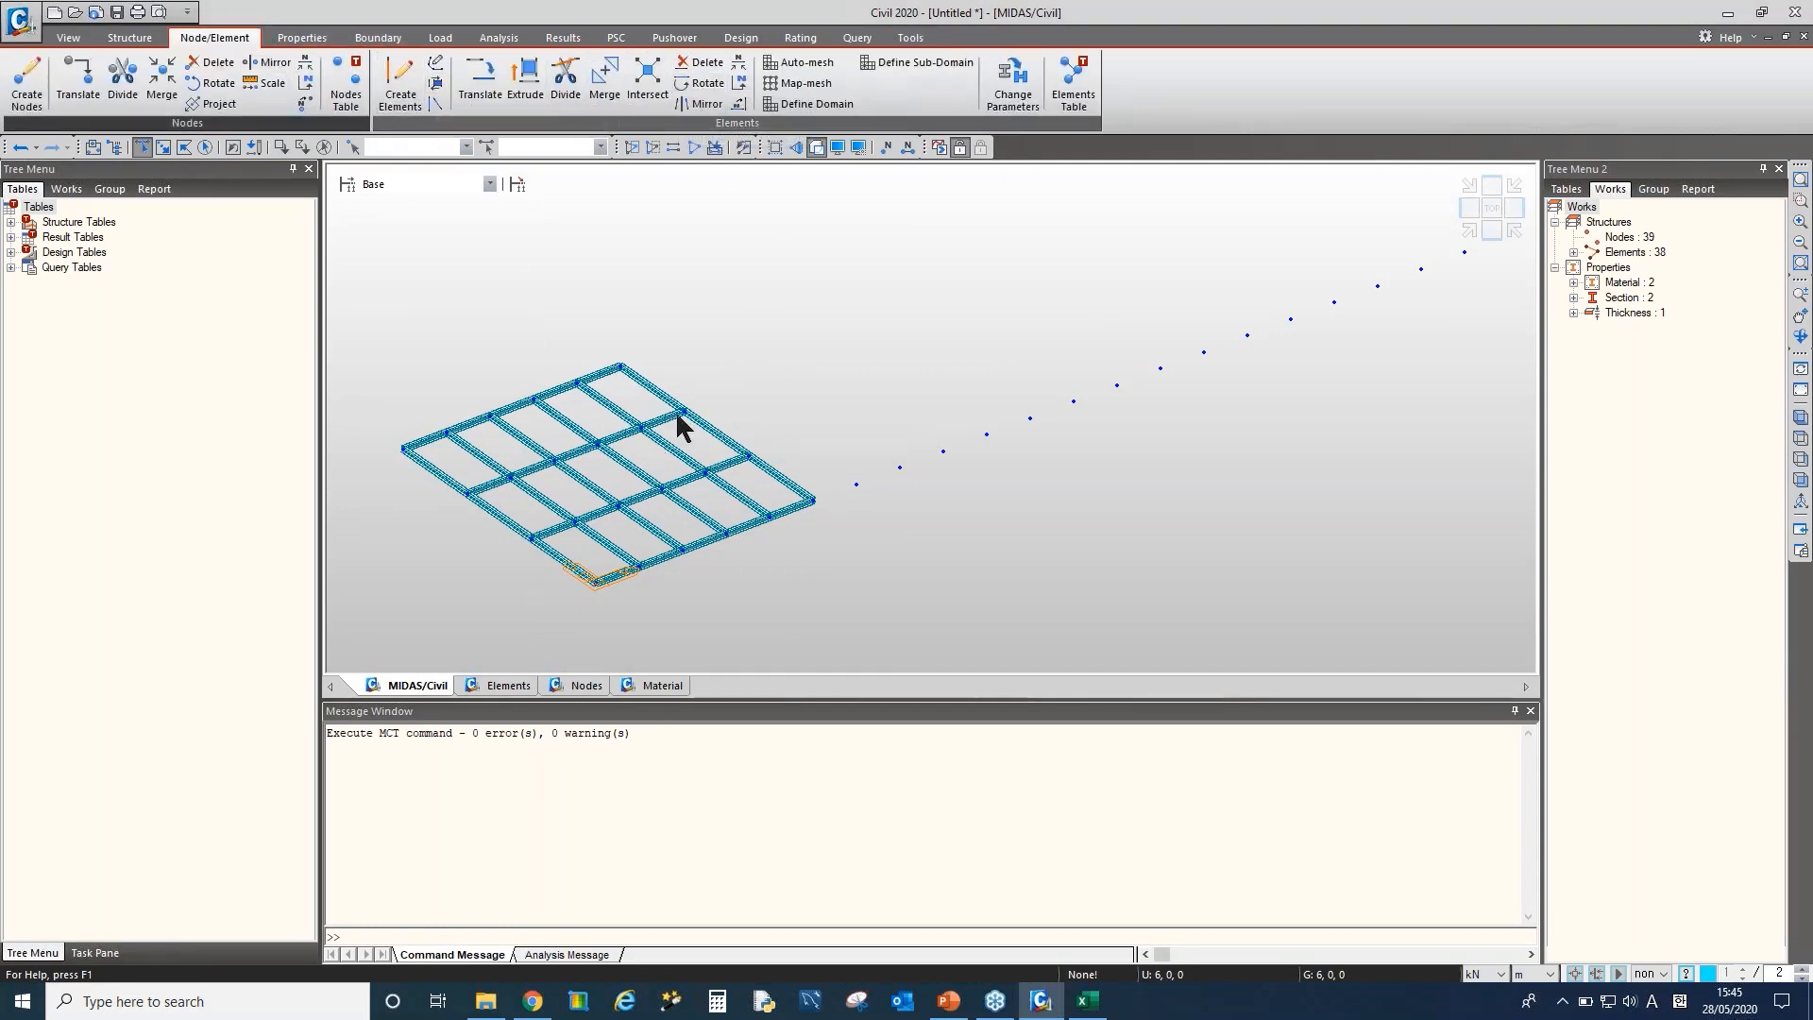
{"action": "left_click", "coordinate": [655, 397]}
{"action": "left_click", "coordinate": [126, 414]}
{"action": "double_click", "coordinate": [126, 414]}
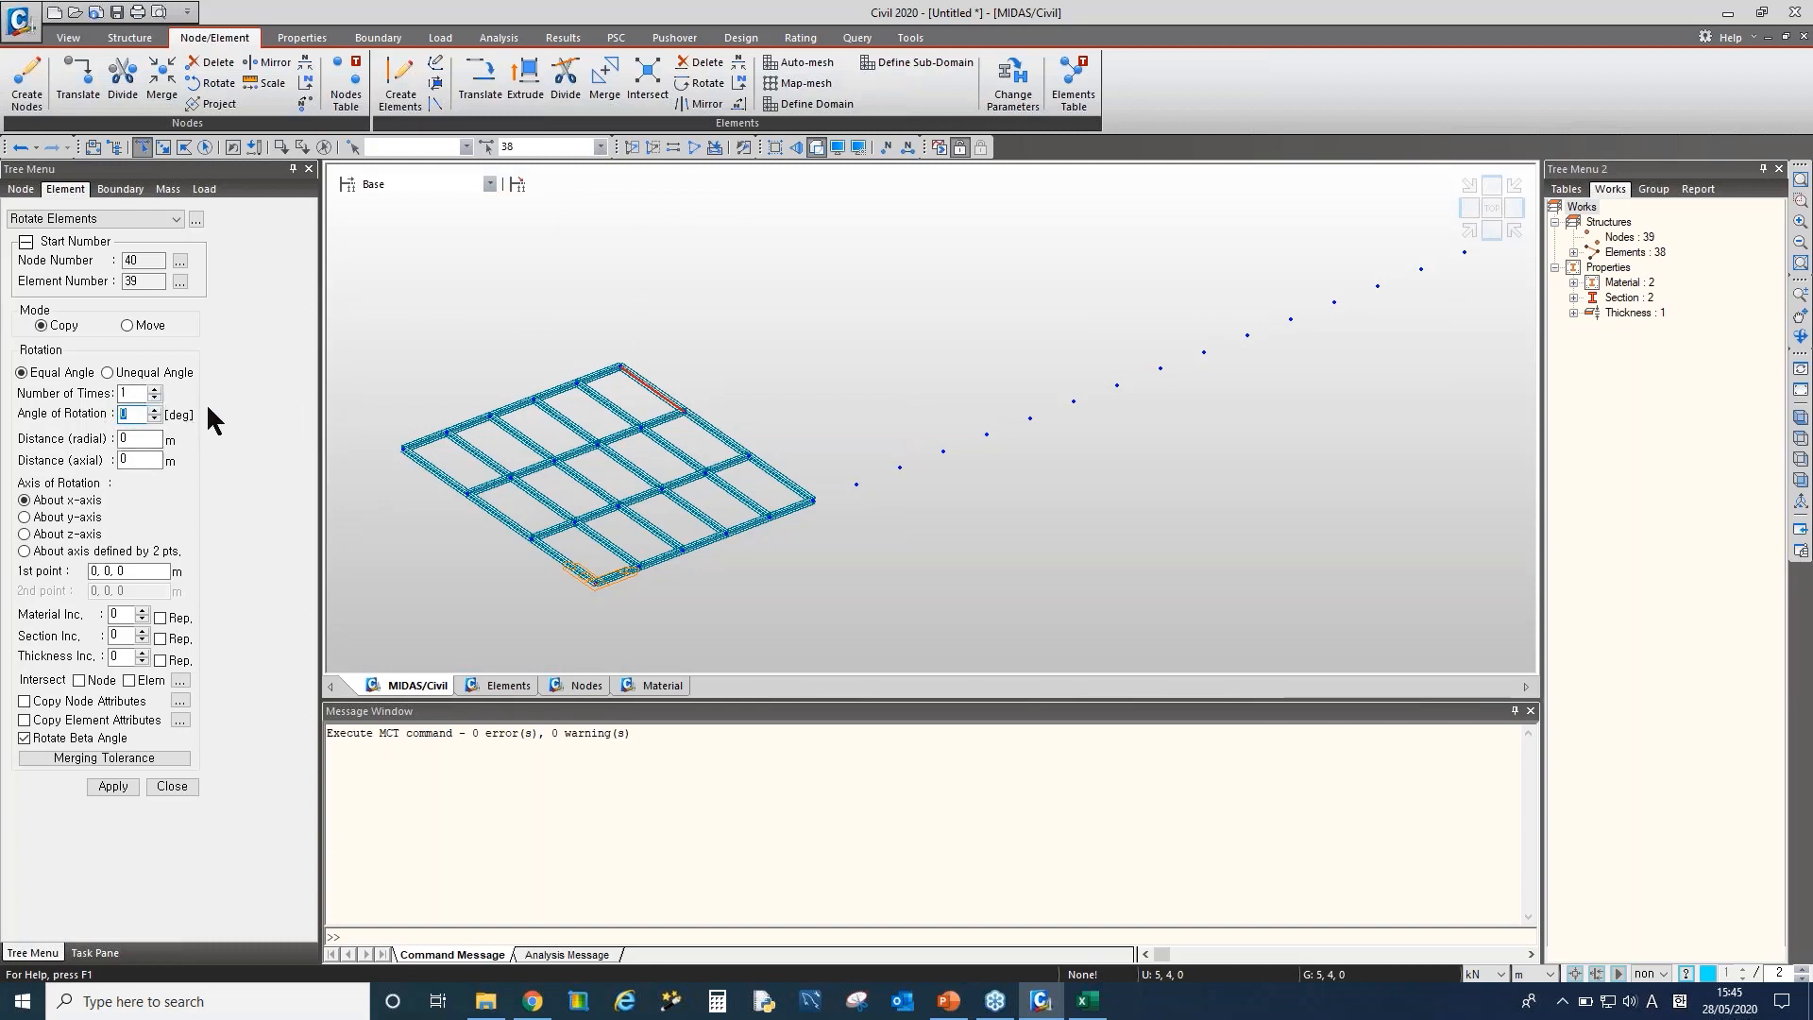
{"action": "left_click", "coordinate": [146, 578]}
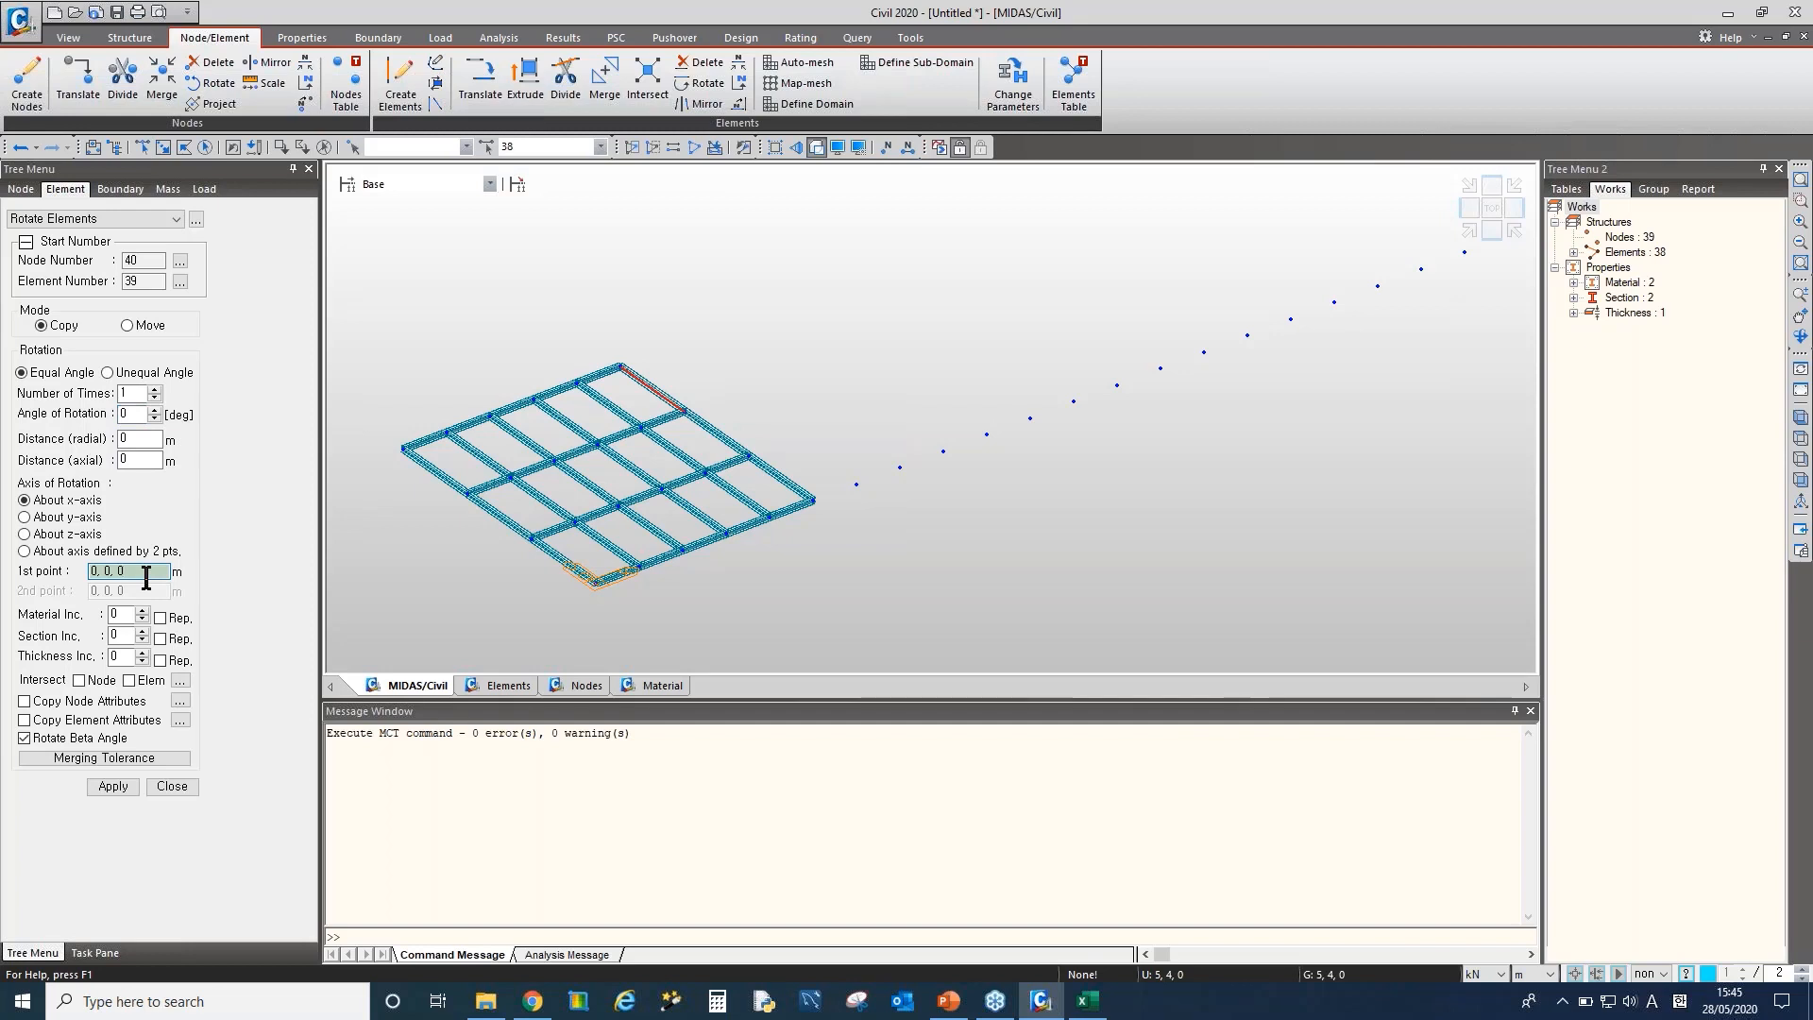
{"action": "left_click", "coordinate": [387, 559]}
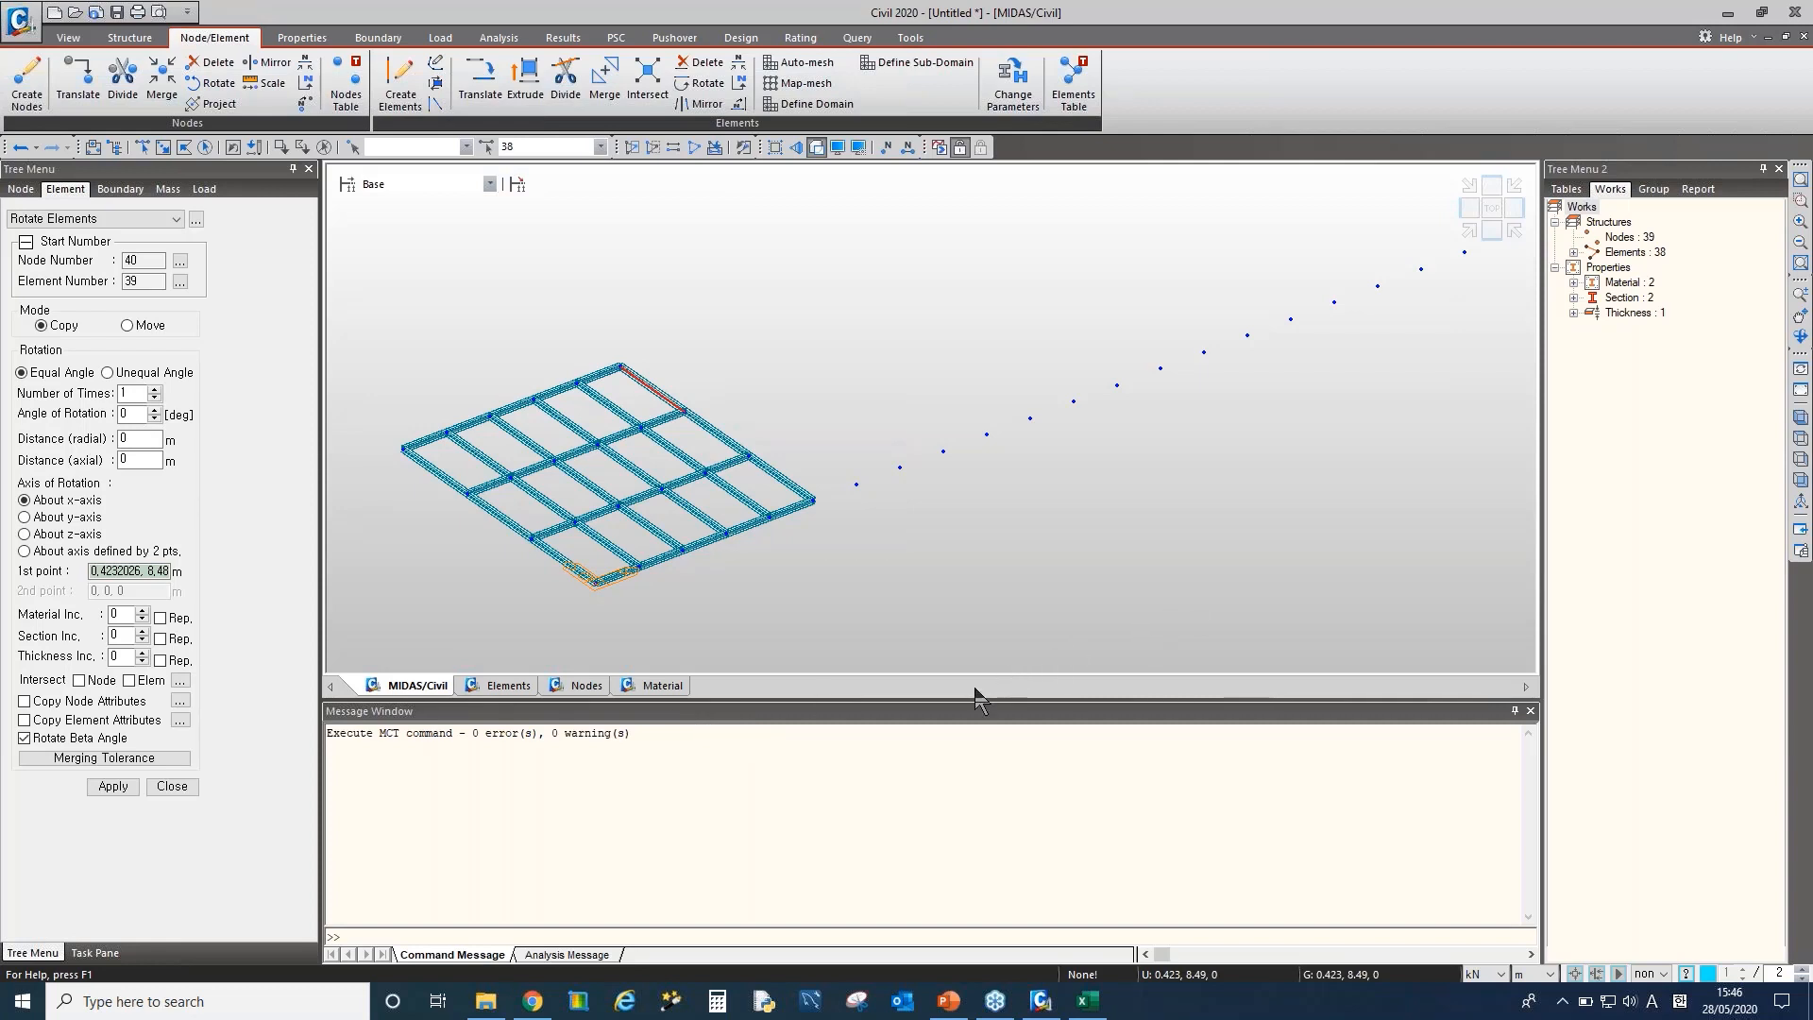
Switch to Chrome, open the midas Civil On-line Manual, and read through the MCT Command List in its Appendix
{"action": "left_click", "coordinate": [909, 39]}
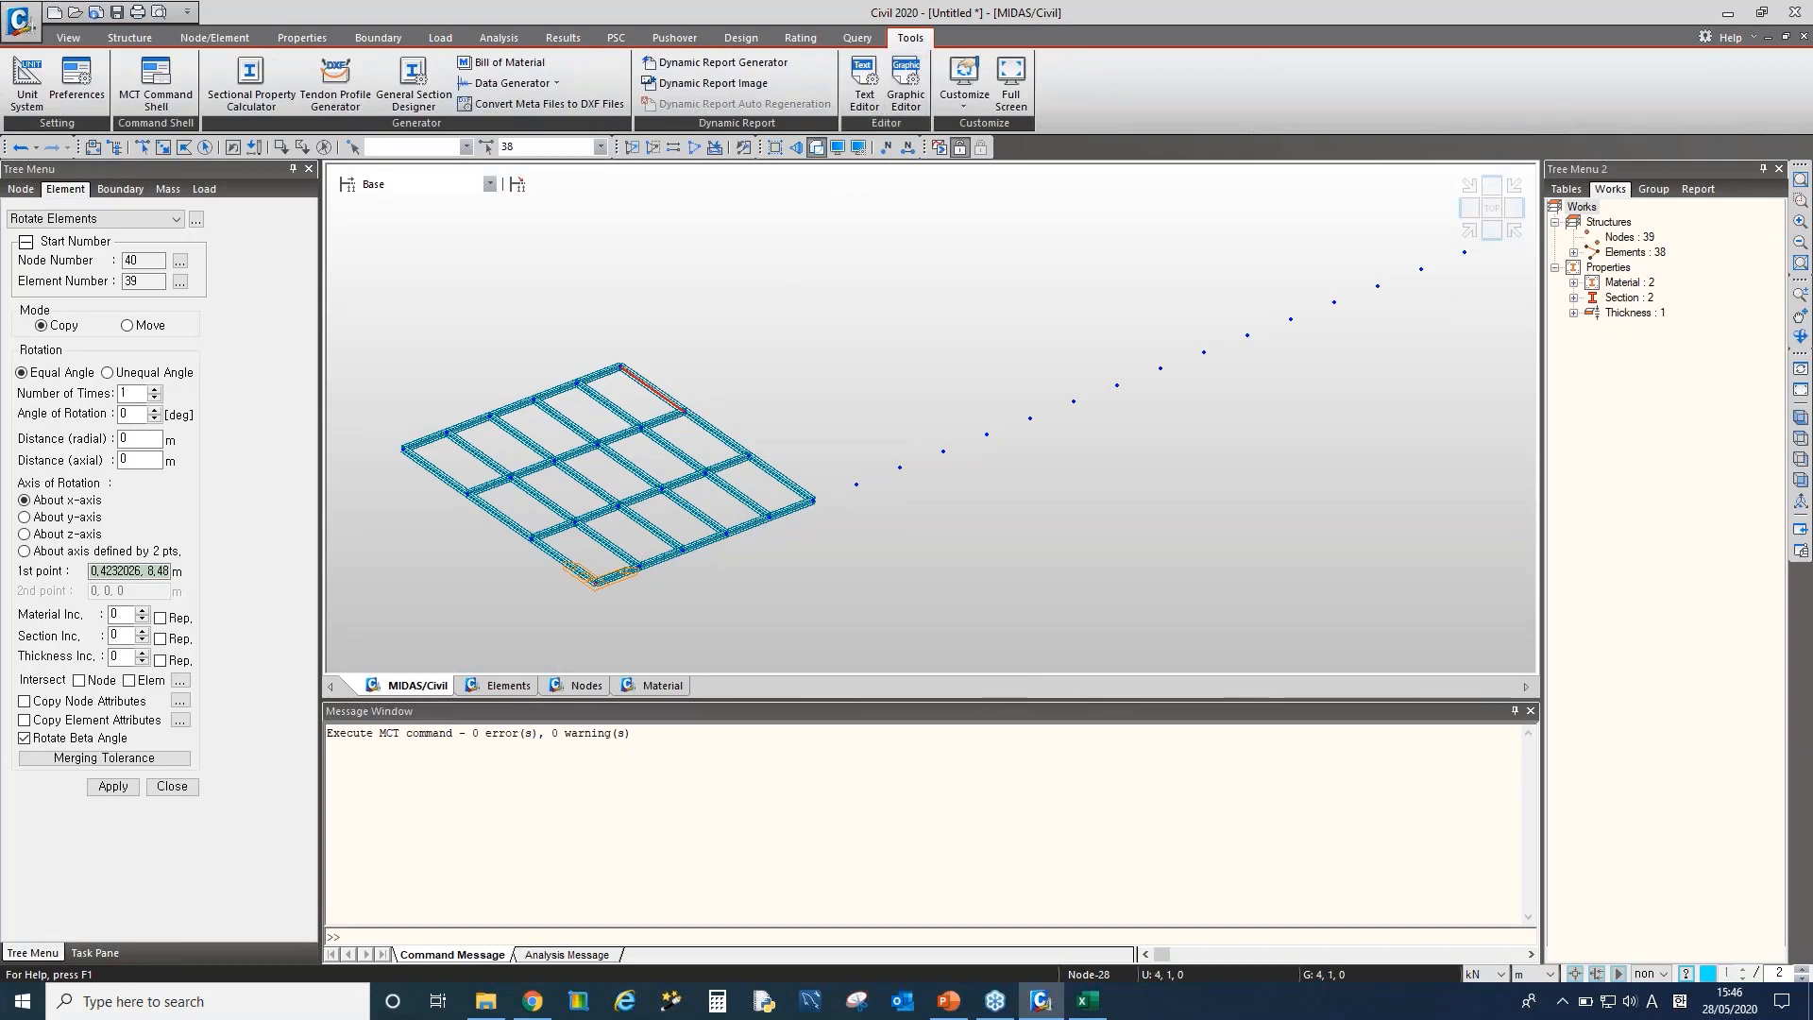
{"action": "left_click", "coordinate": [533, 1001]}
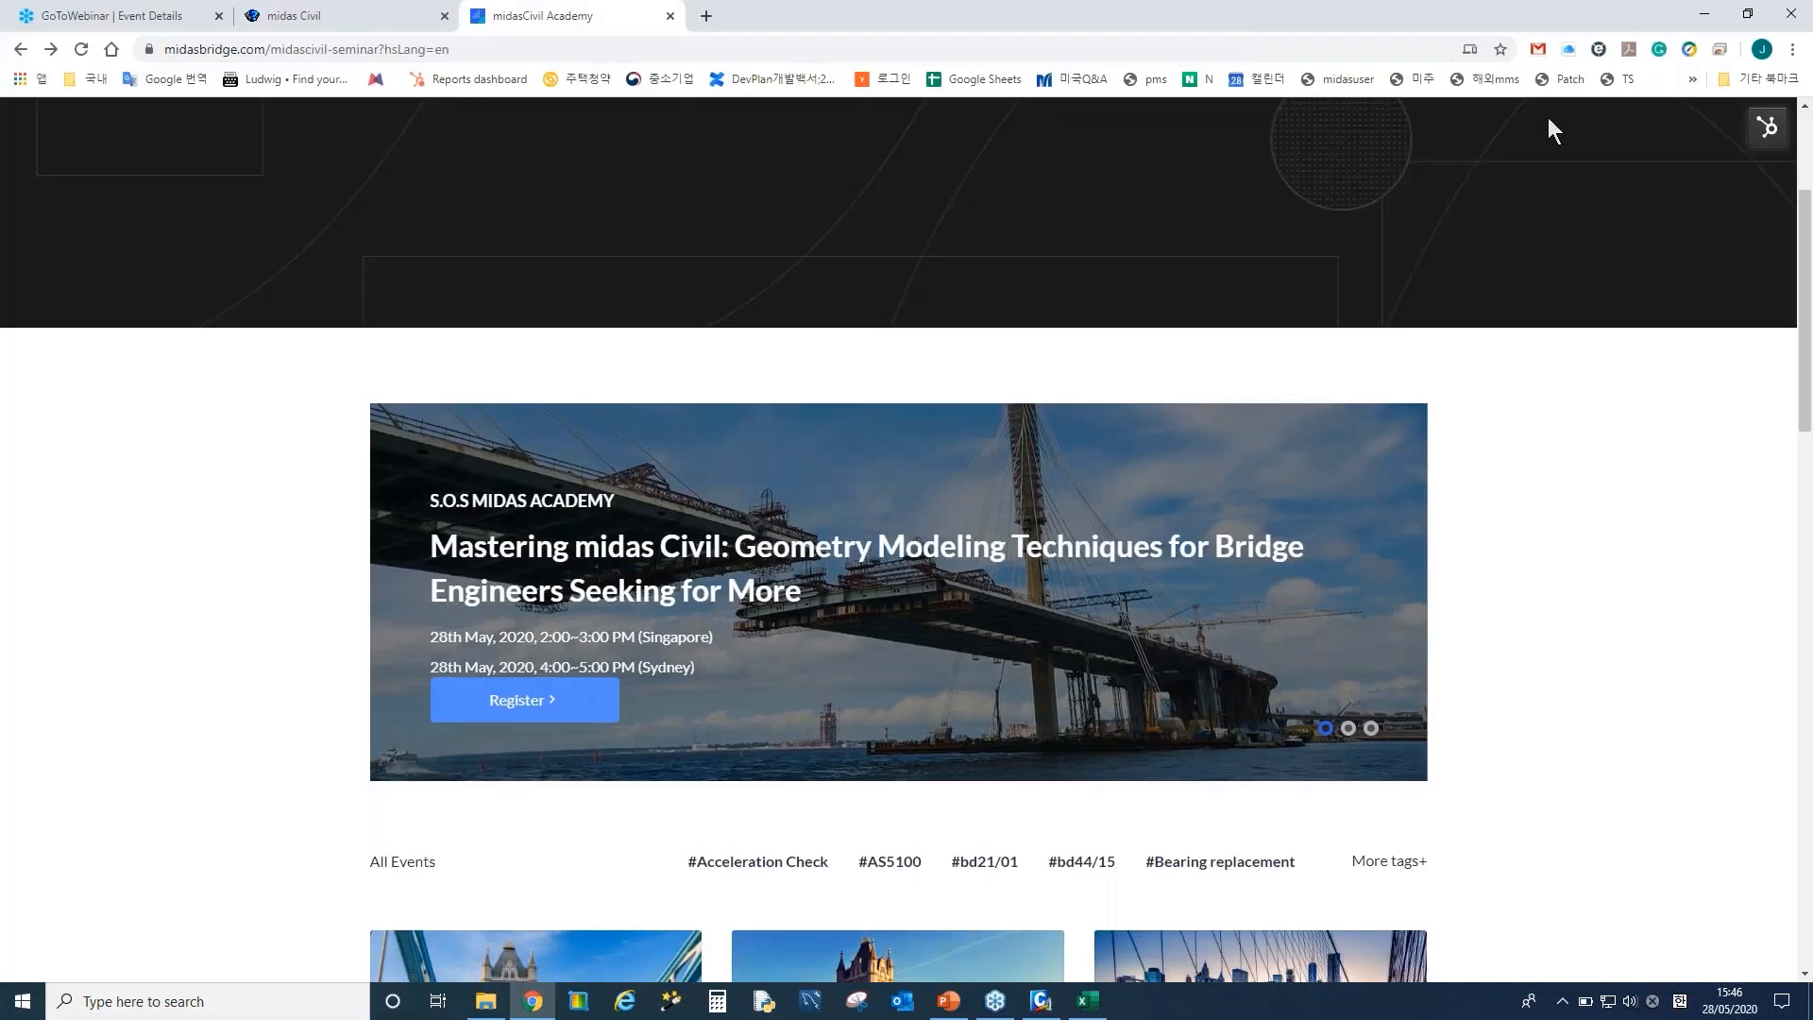
{"action": "left_click", "coordinate": [1691, 79]}
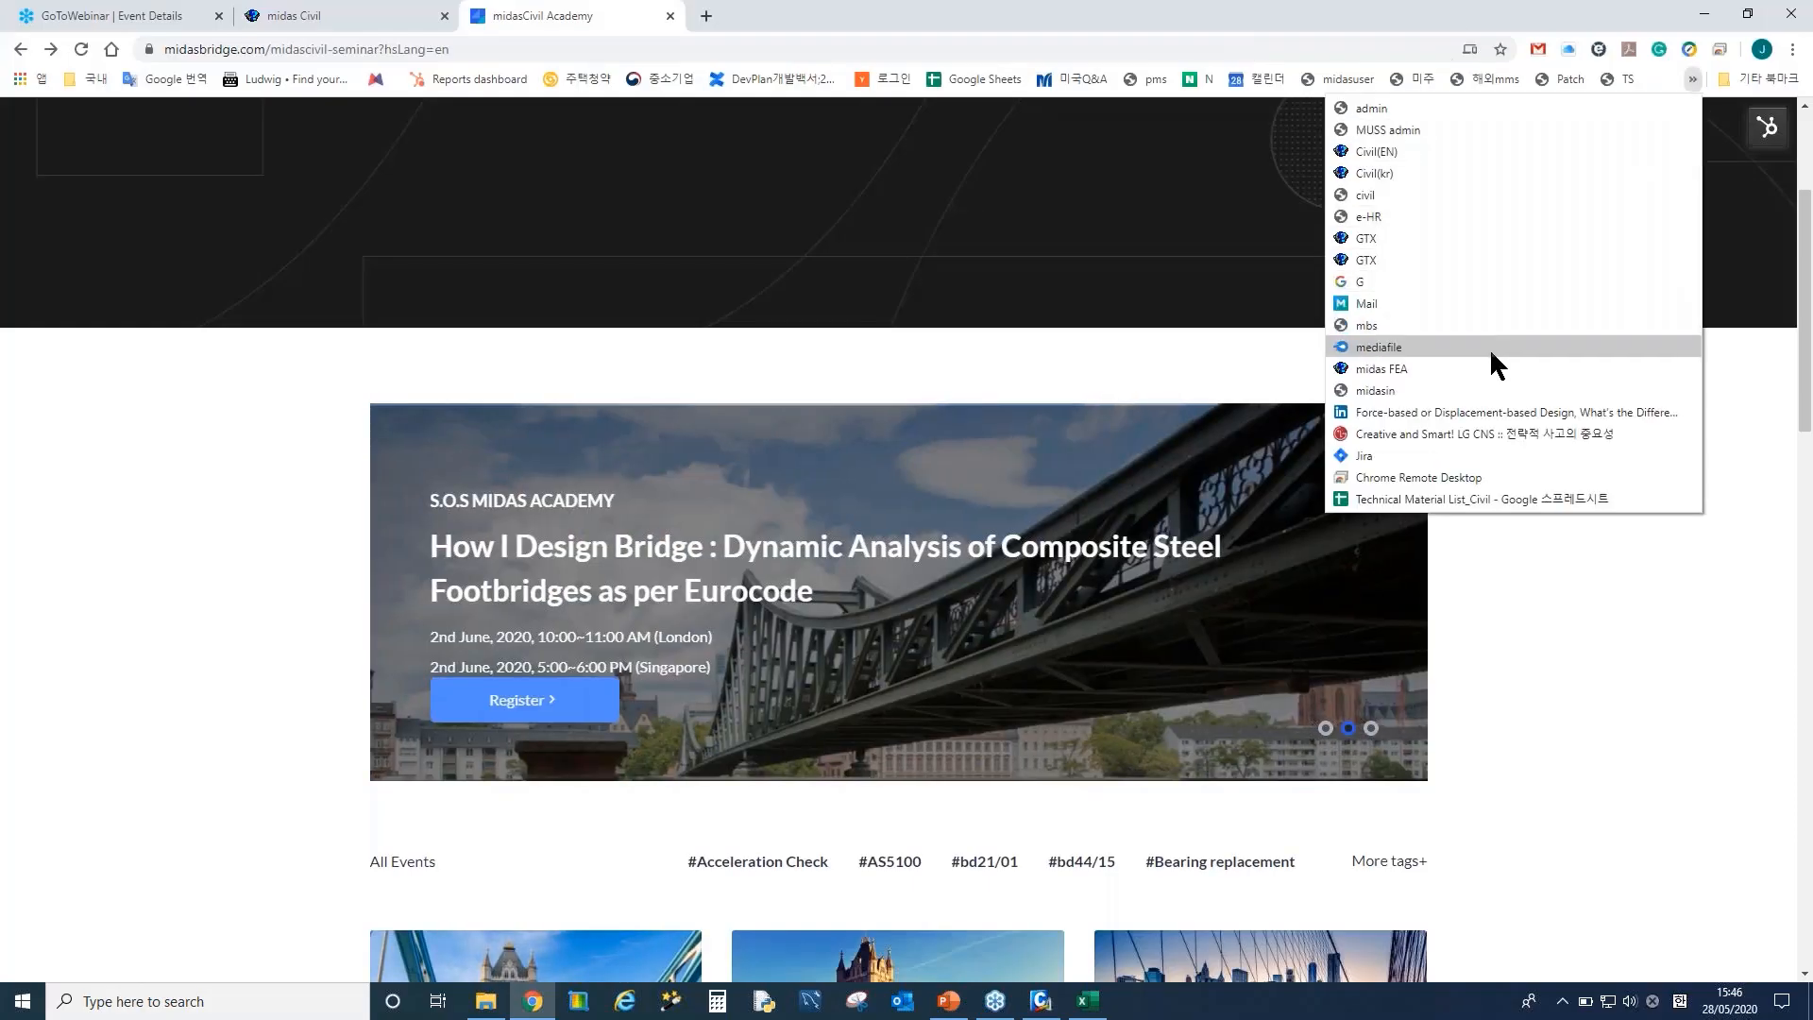
{"action": "left_click", "coordinate": [1444, 145]}
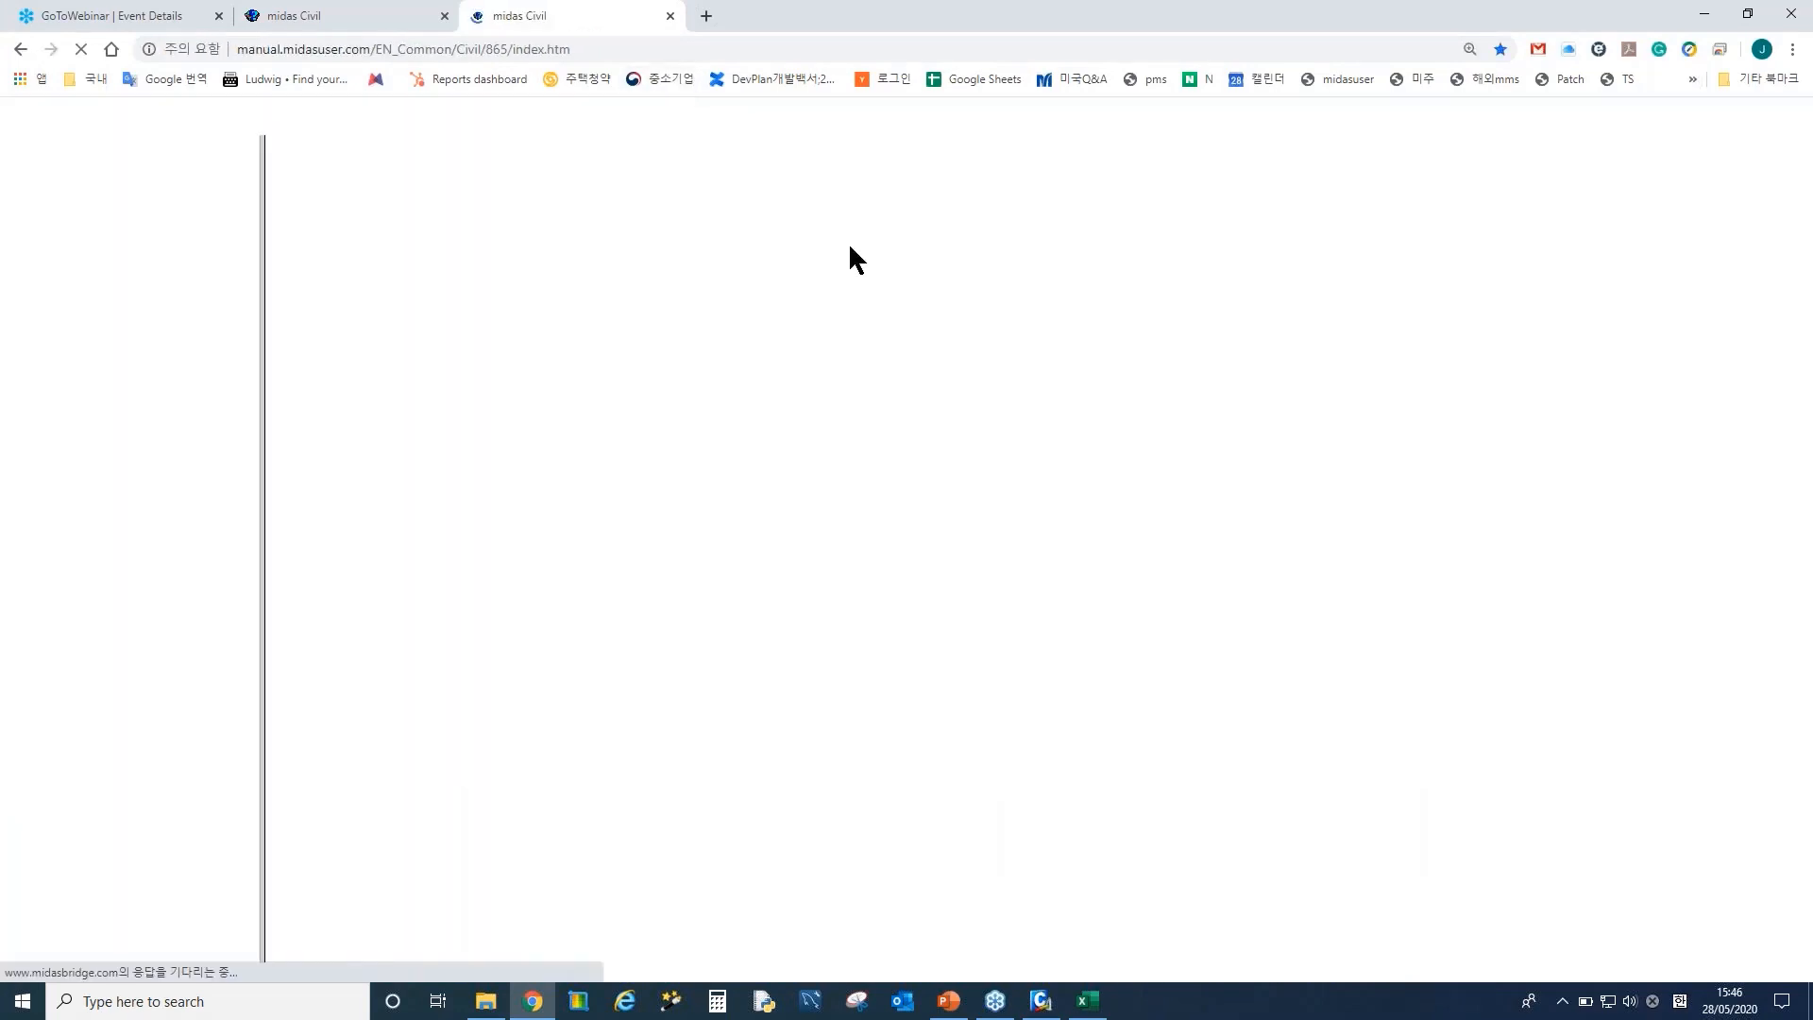
{"action": "left_click", "coordinate": [34, 174]}
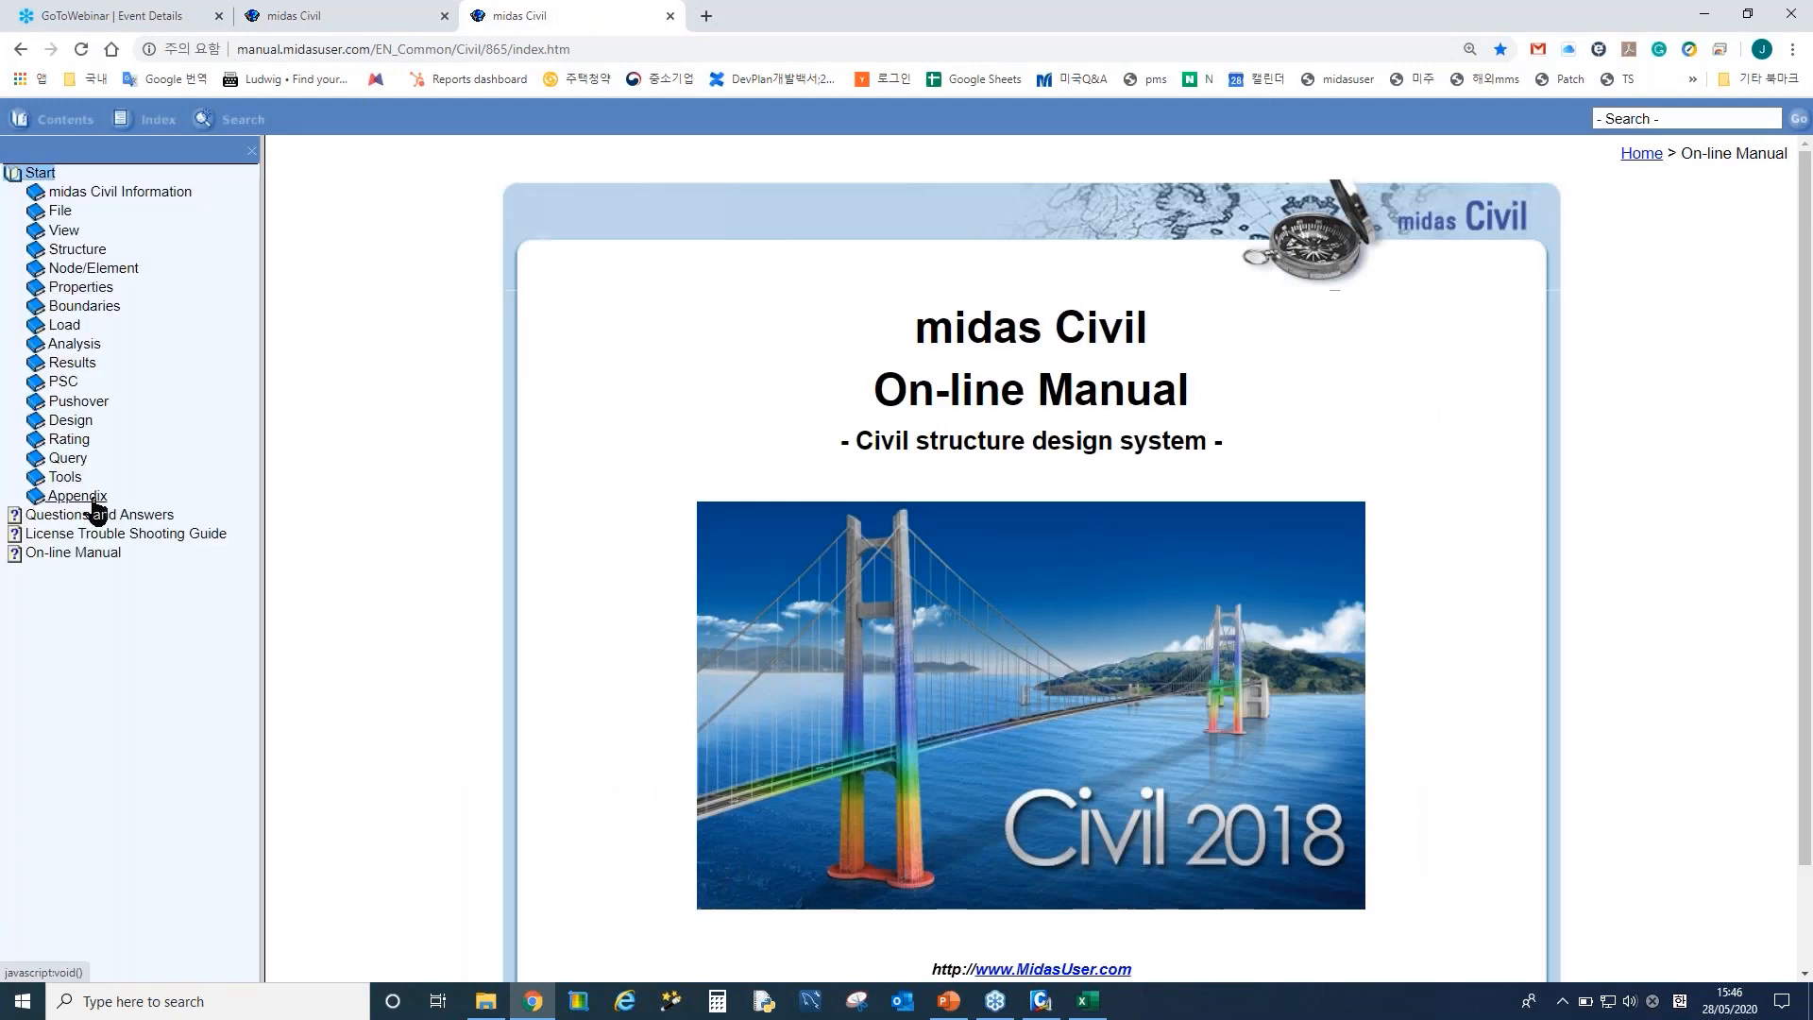
{"action": "left_click", "coordinate": [94, 501]}
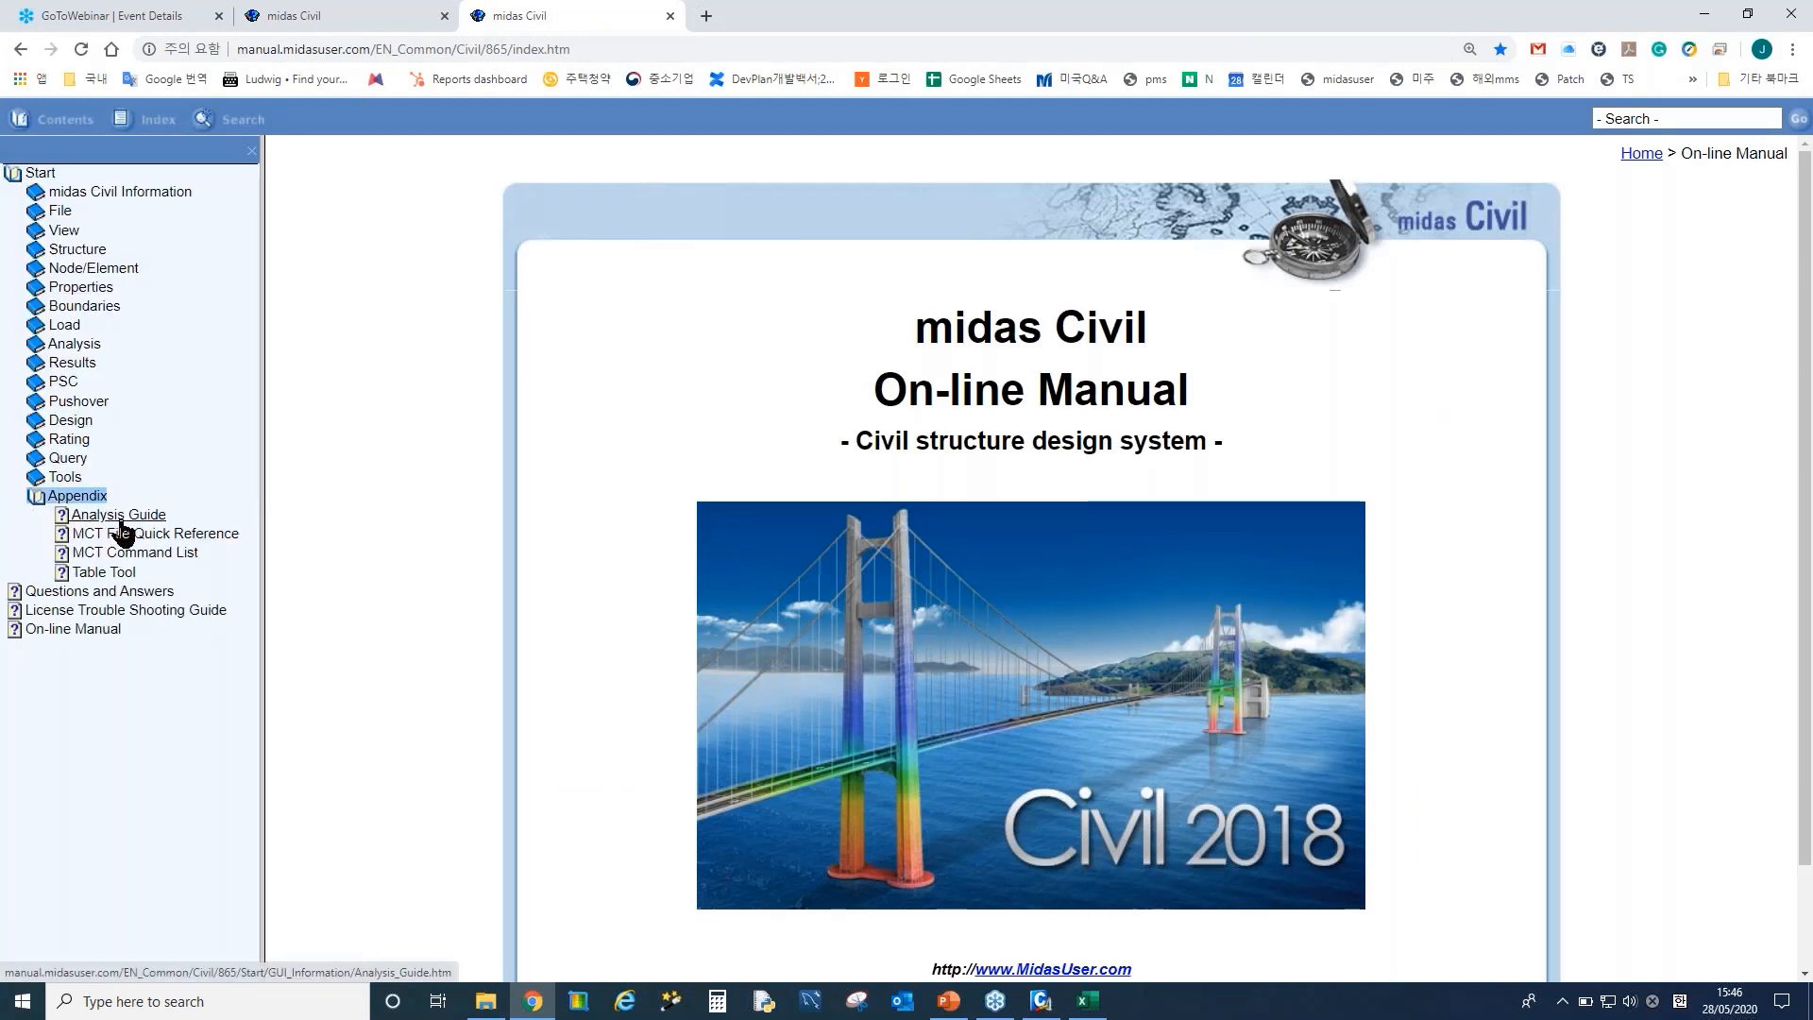
{"action": "left_click", "coordinate": [137, 555]}
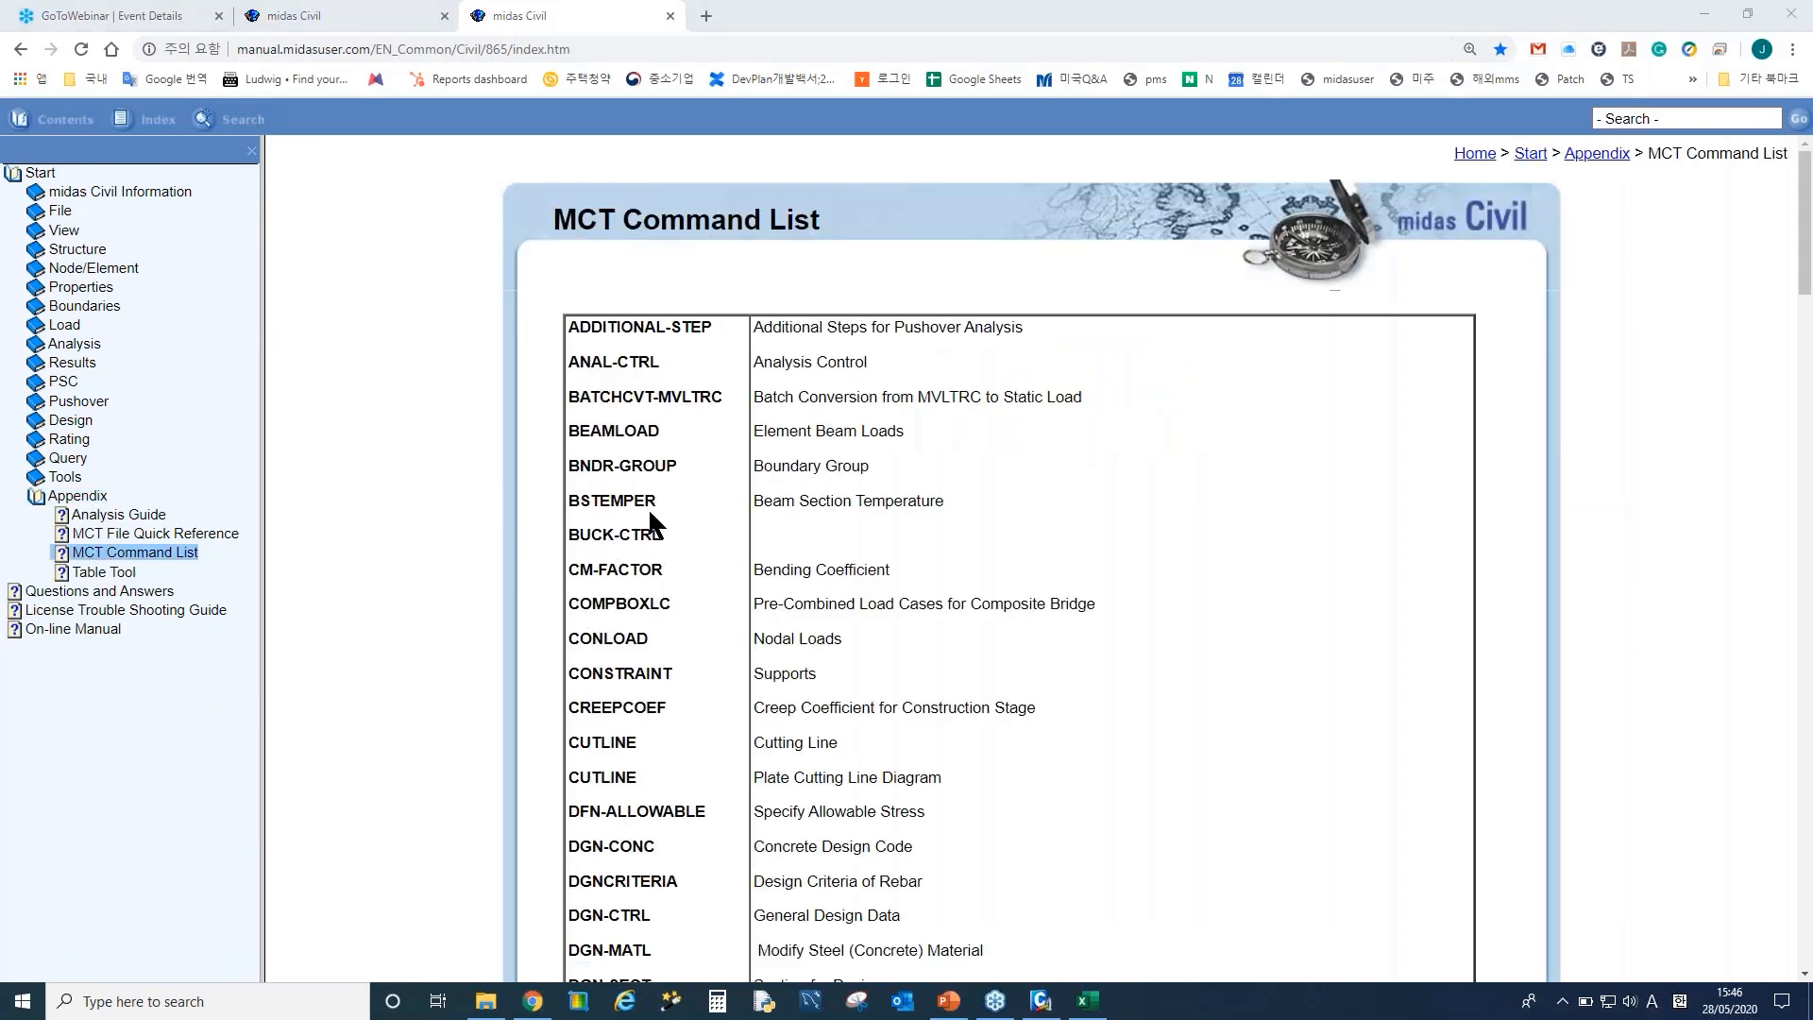
{"action": "scroll", "coordinate": [857, 587], "scroll_direction": "down", "scroll_amount": 9}
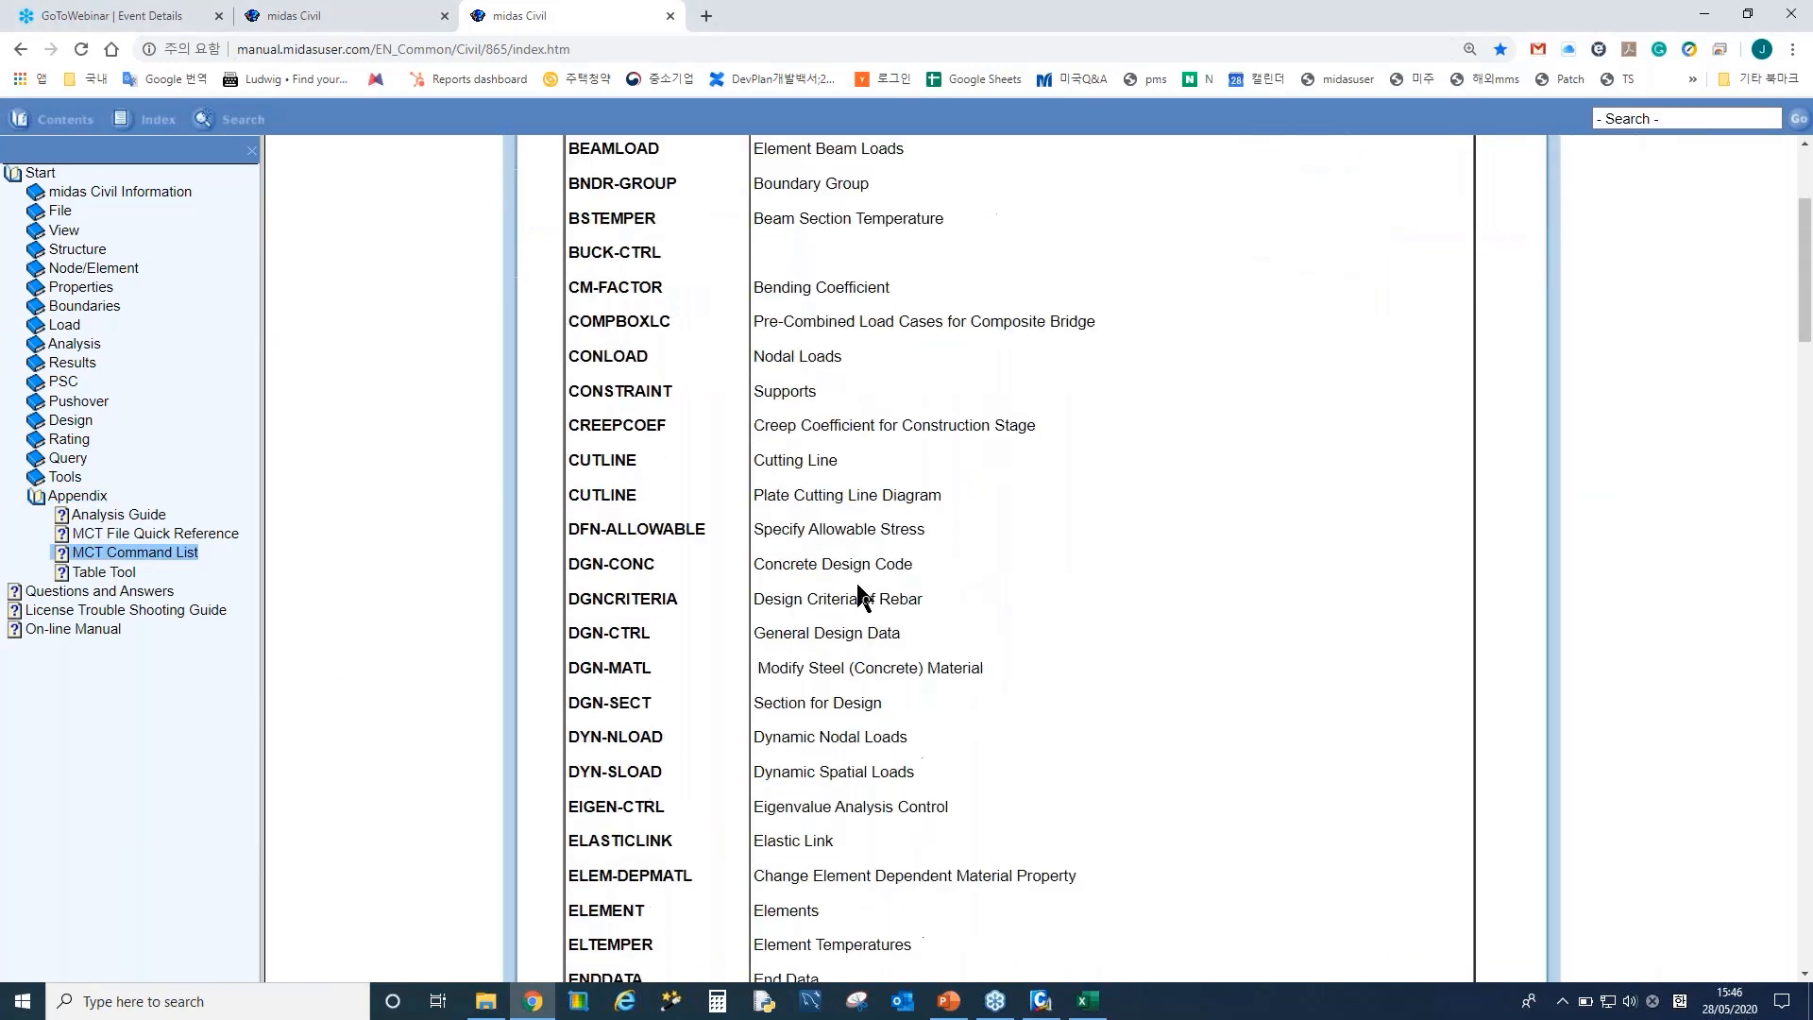
{"action": "scroll", "coordinate": [857, 587], "scroll_direction": "down", "scroll_amount": 14}
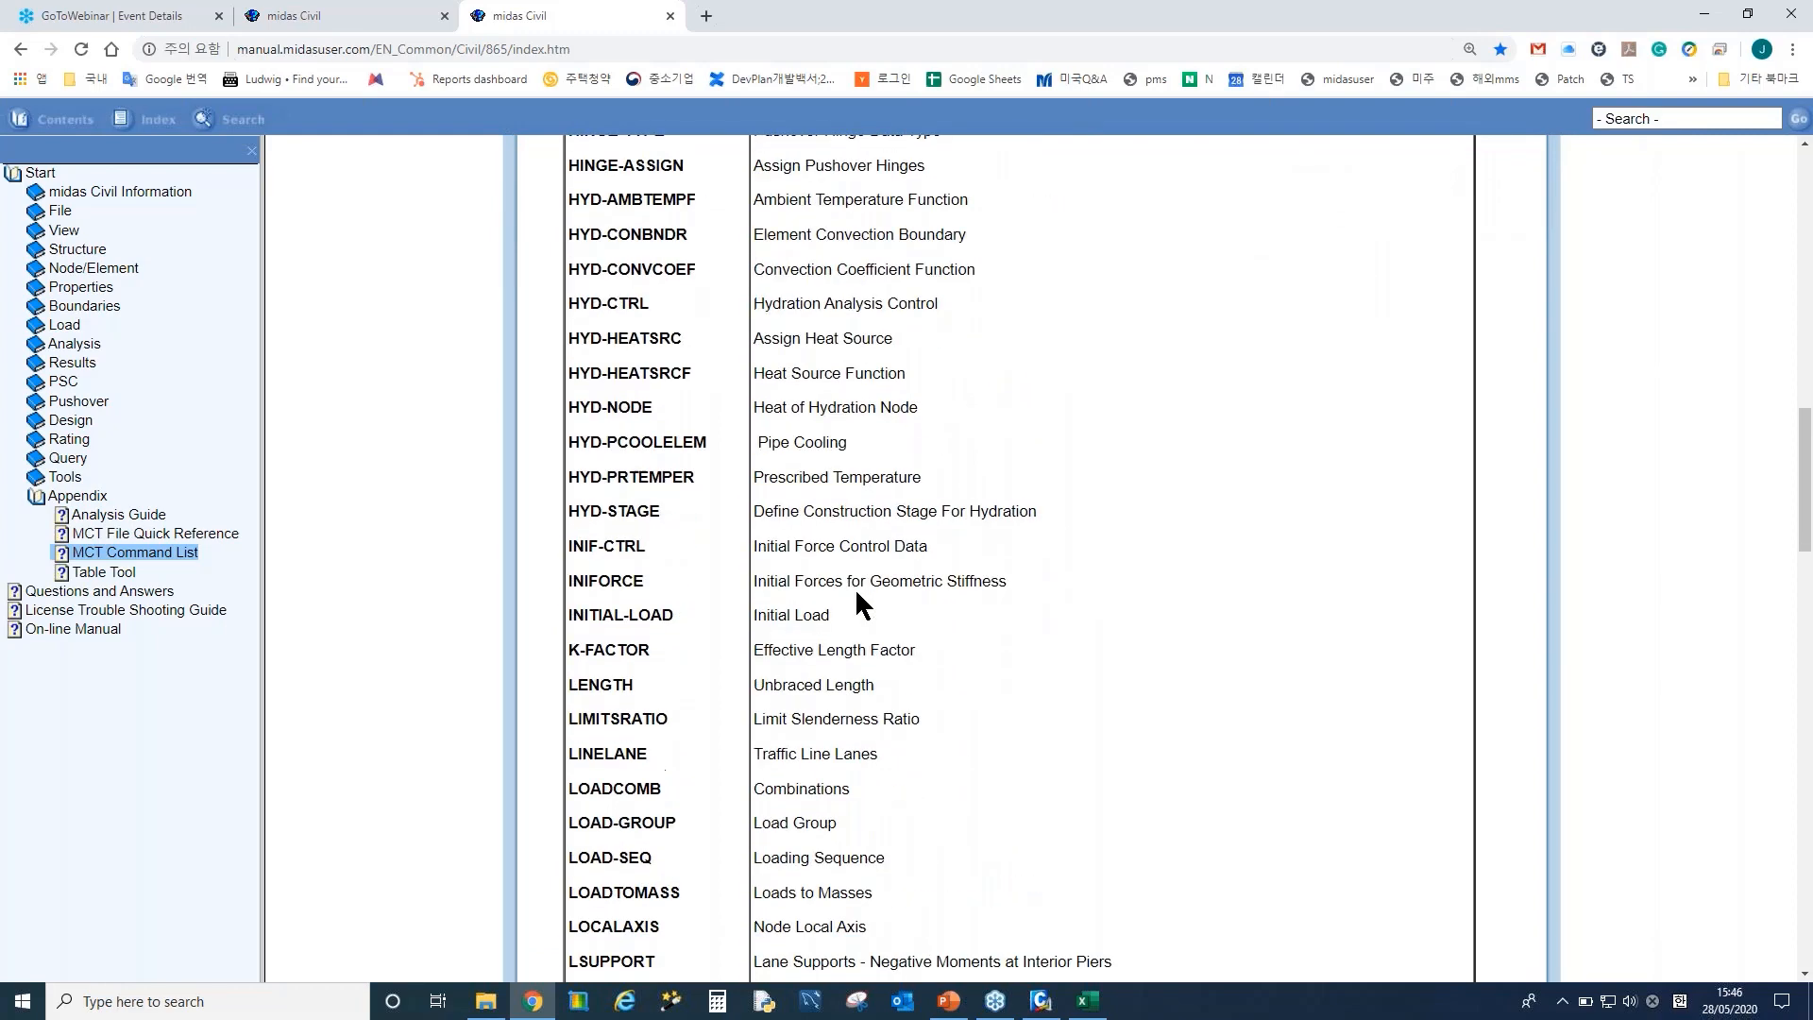
Search the MCT Command List for tendon and highlight the TDN-PROFILE command in the results
{"action": "scroll", "coordinate": [853, 595], "scroll_direction": "down", "scroll_amount": 12}
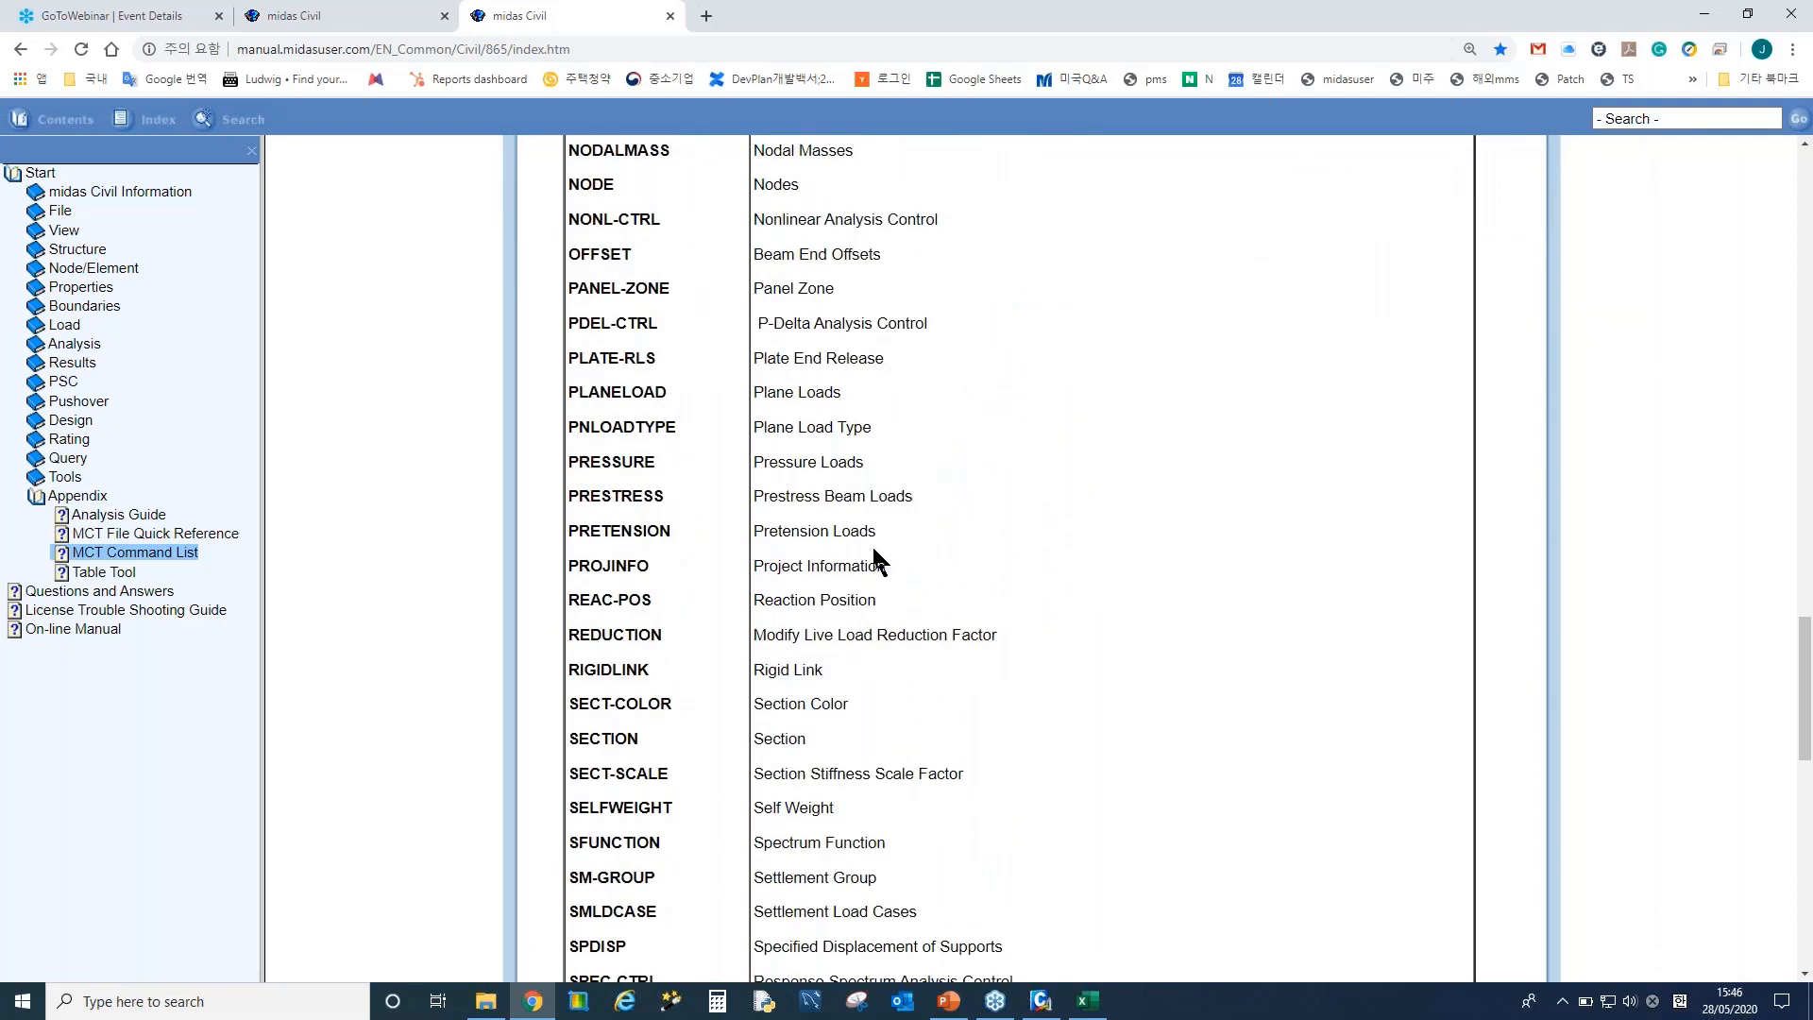
{"action": "scroll", "coordinate": [861, 580], "scroll_direction": "down", "scroll_amount": 9}
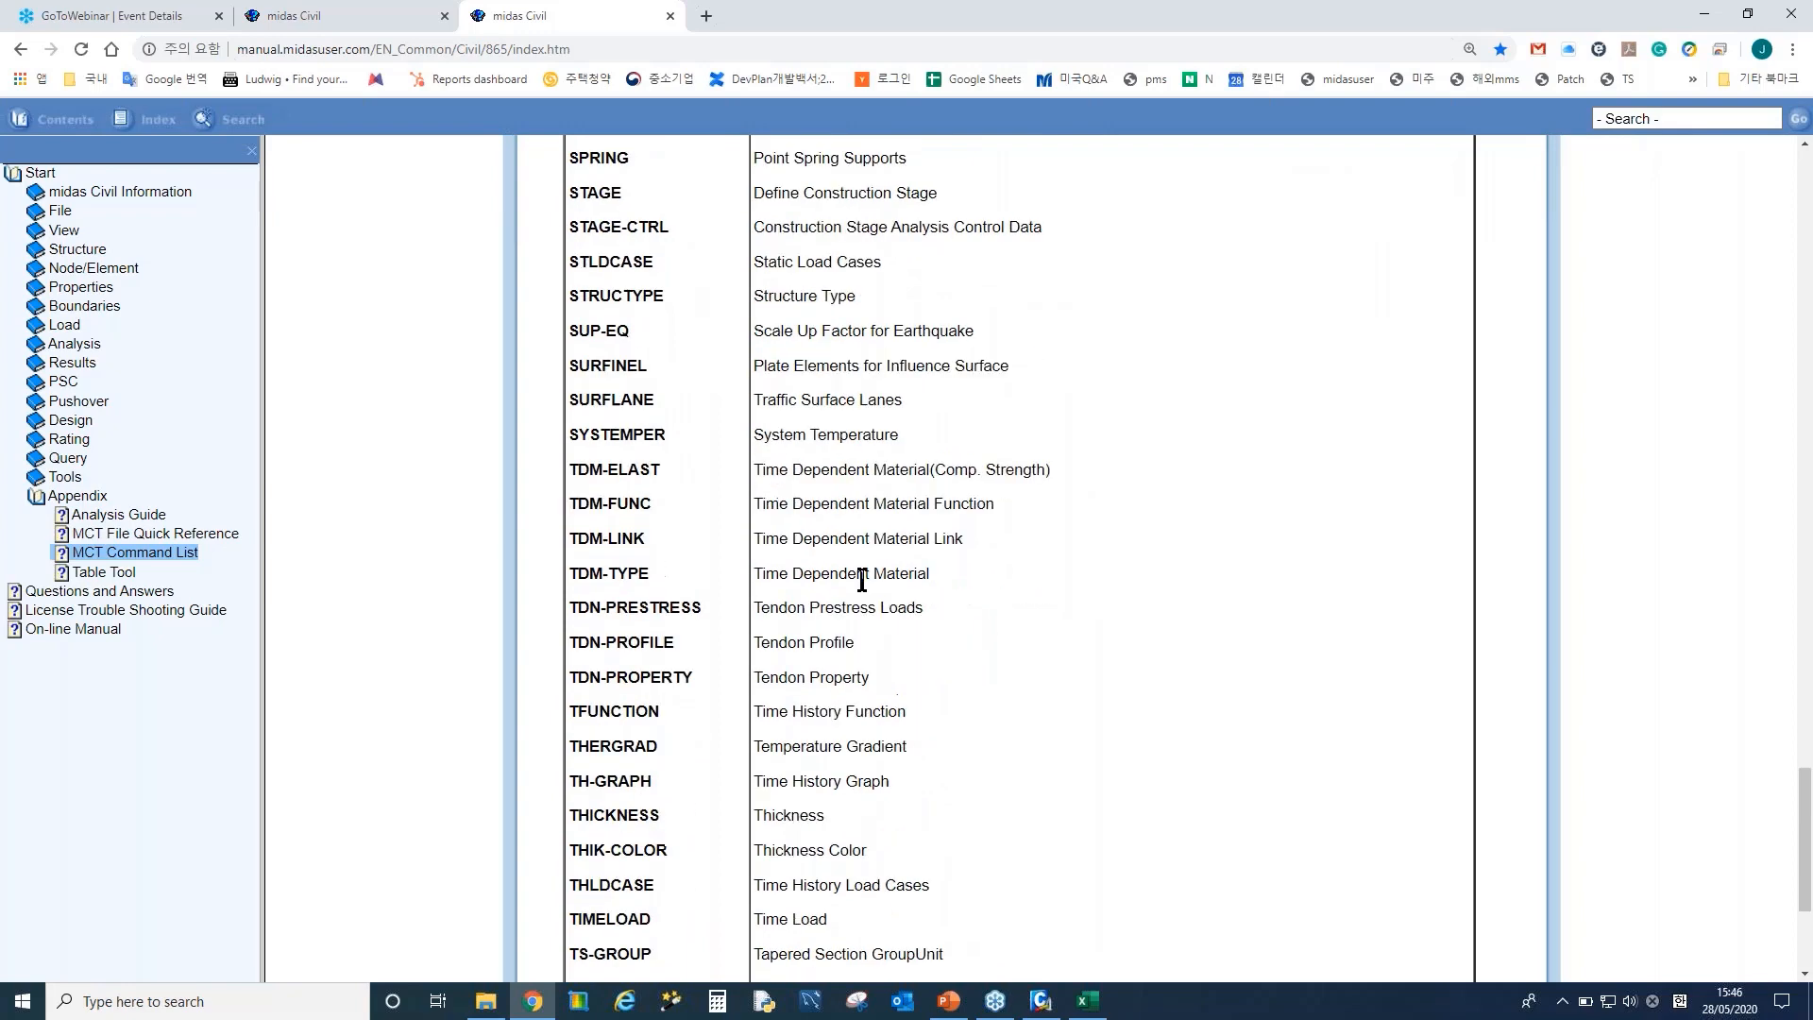
{"action": "key", "text": "ctrl+f"}
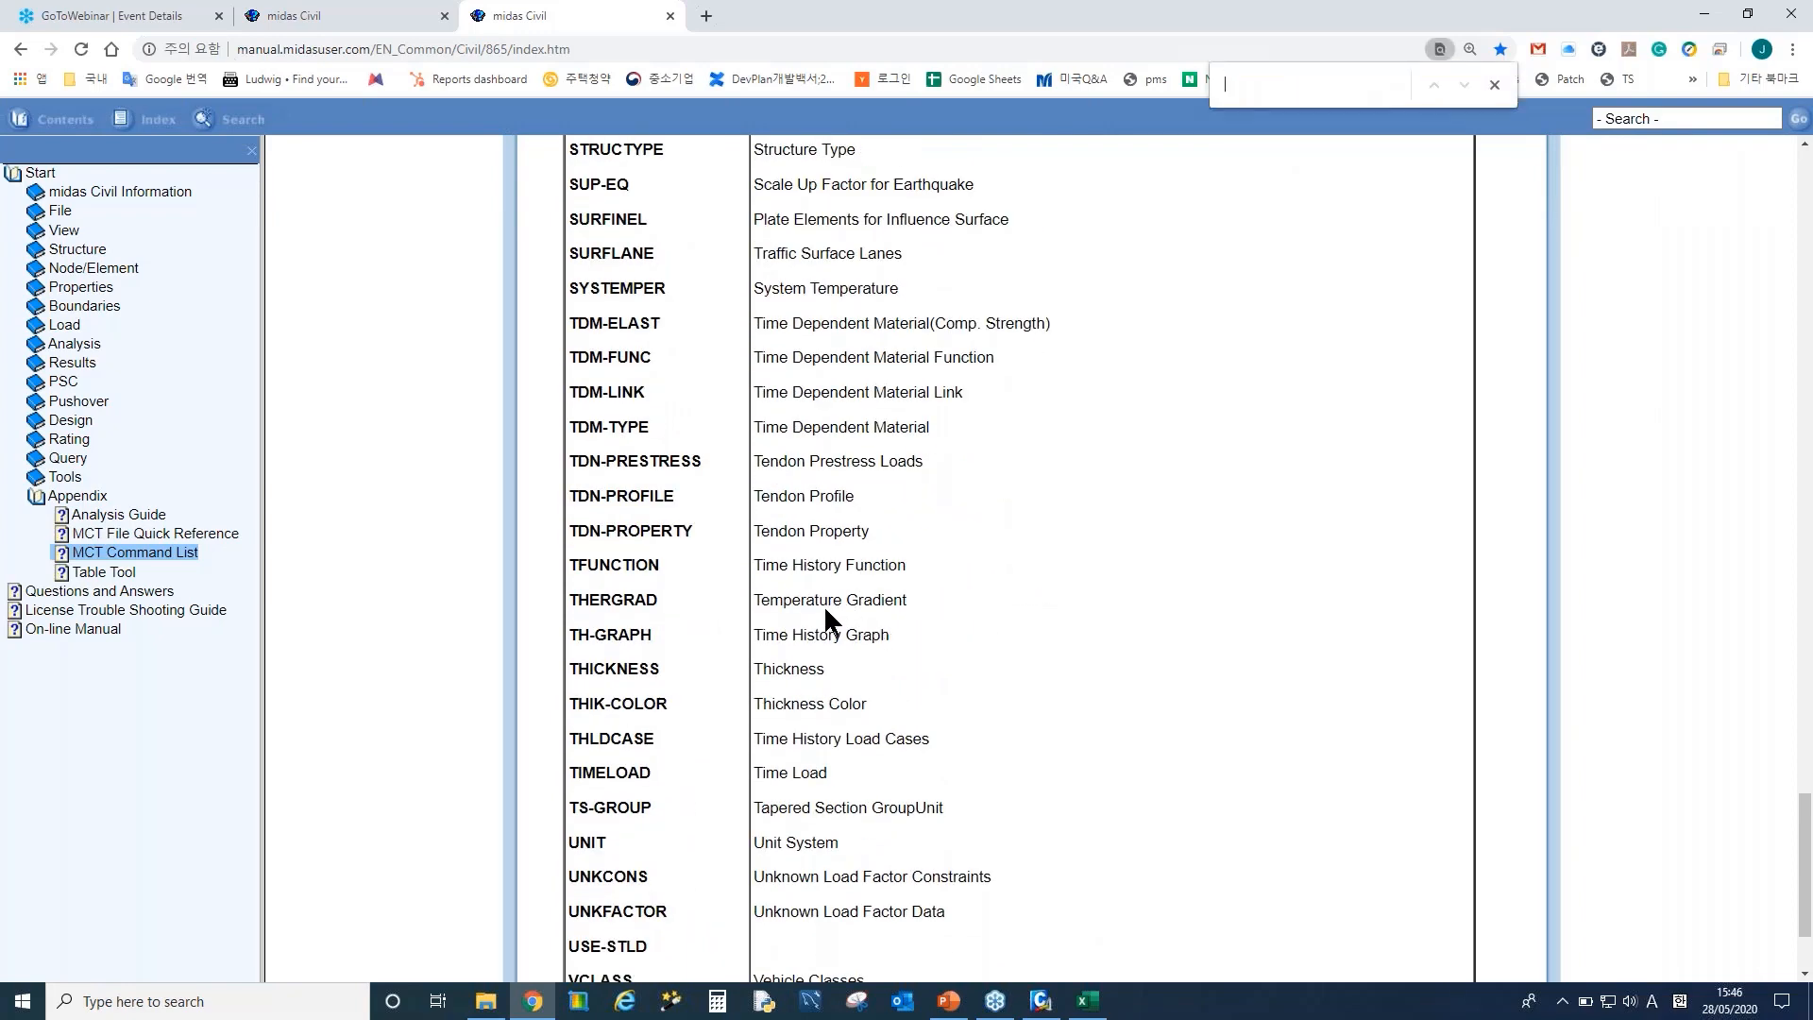
{"action": "type", "text": "tendon"}
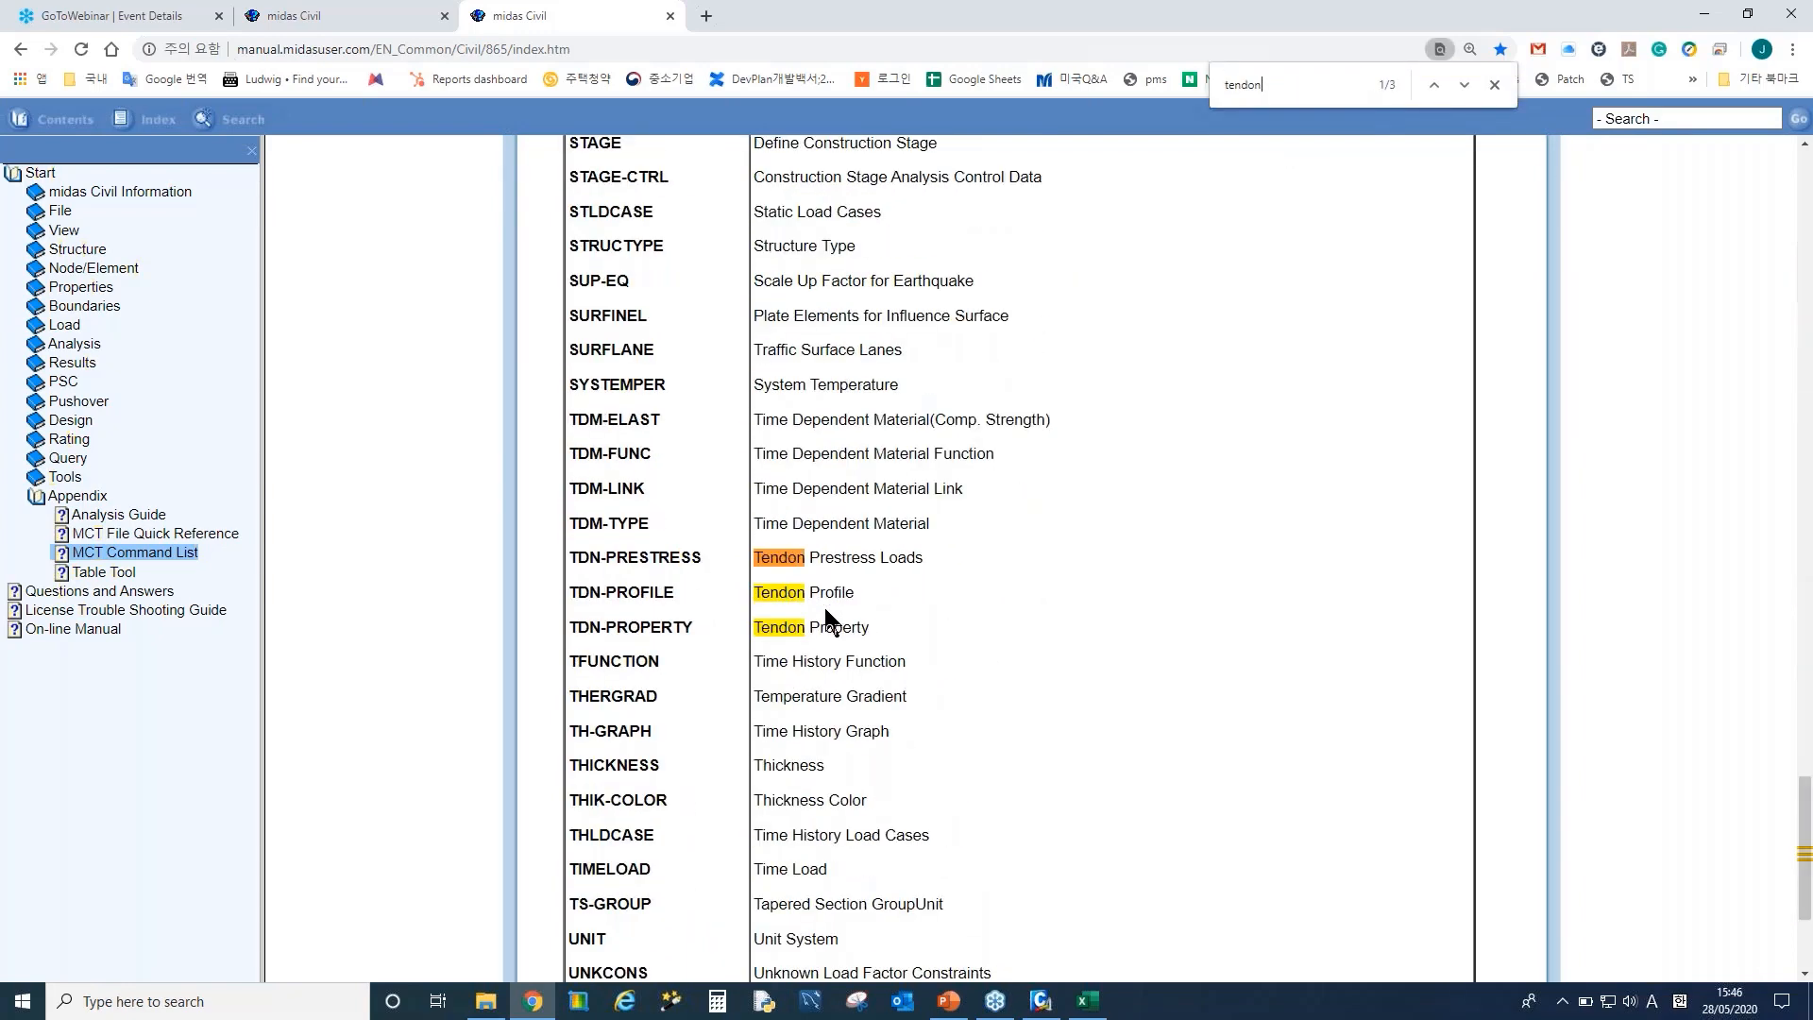
{"action": "left_click_drag", "start_coordinate": [855, 594], "coordinate": [756, 601]}
{"action": "left_click", "coordinate": [791, 601]}
{"action": "left_click", "coordinate": [853, 592]}
{"action": "mouse_move", "coordinate": [673, 591]}
{"action": "left_mouse_down"}
{"action": "mouse_move", "coordinate": [568, 596]}
{"action": "mouse_move", "coordinate": [674, 599]}
{"action": "left_mouse_up"}
{"action": "left_click", "coordinate": [569, 596]}
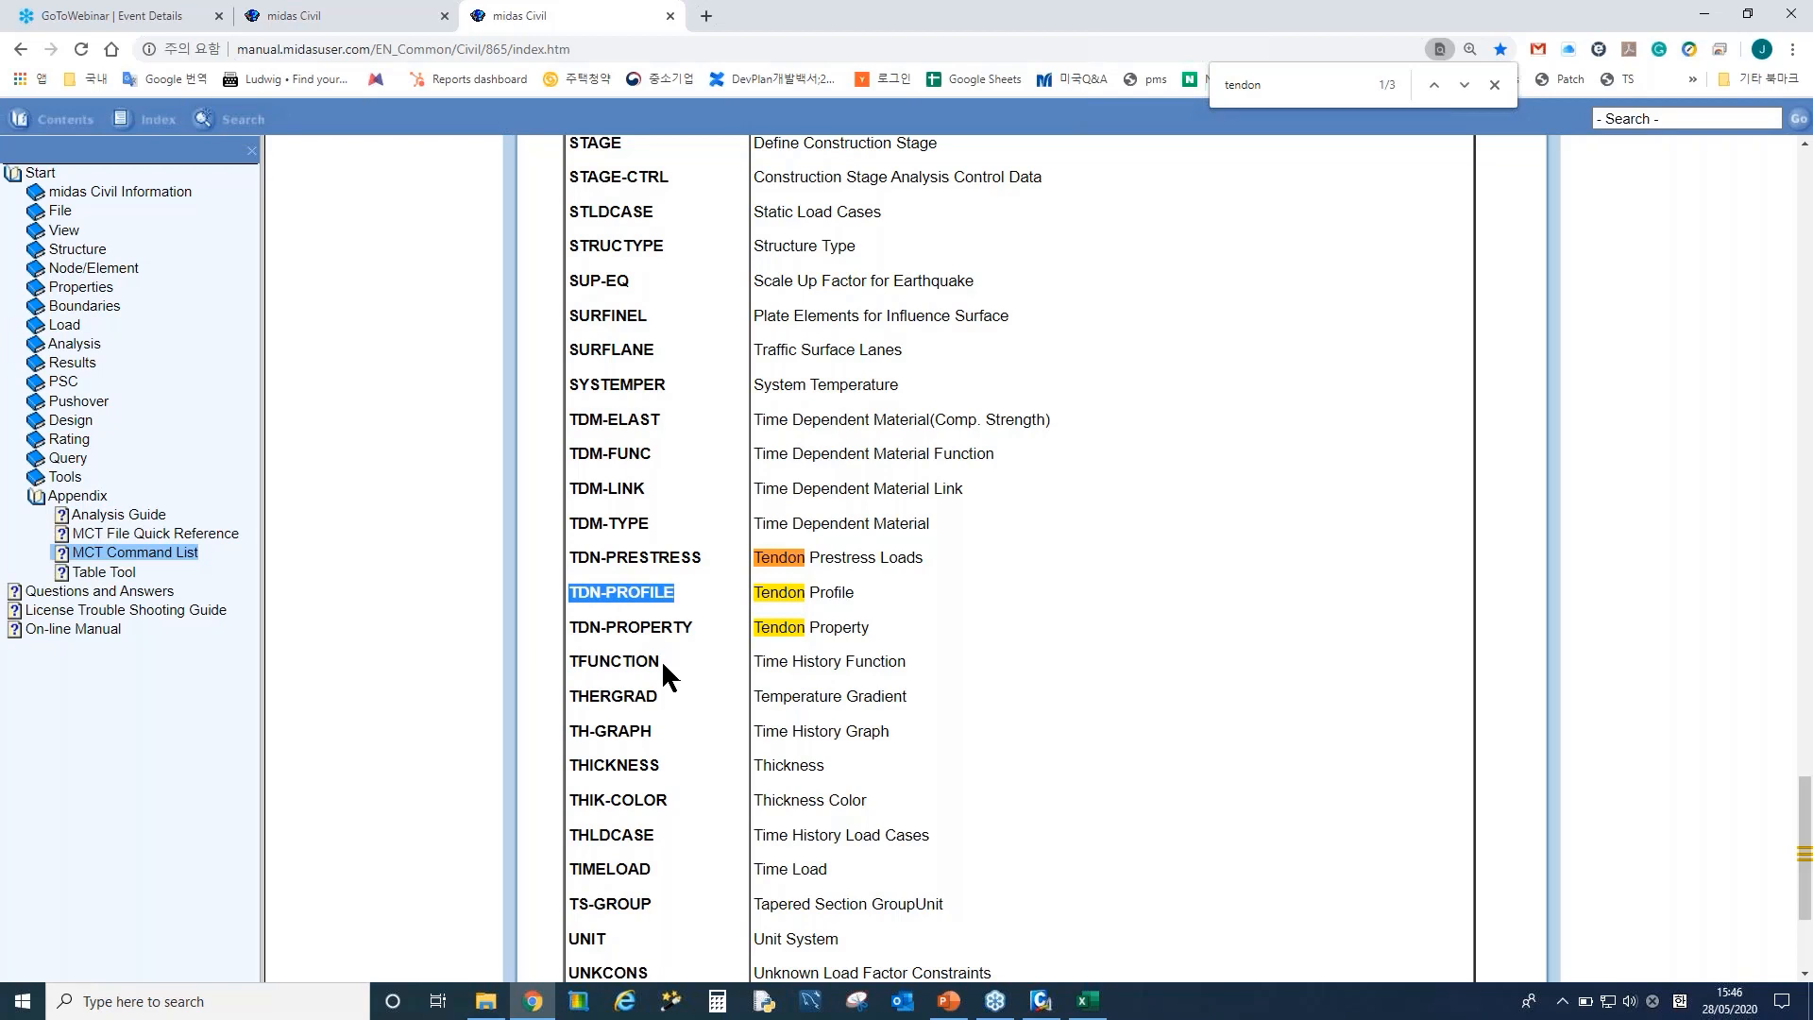
Switch to File Explorer and open the Demo folder on the Desktop
{"action": "key", "text": "alt+Tab"}
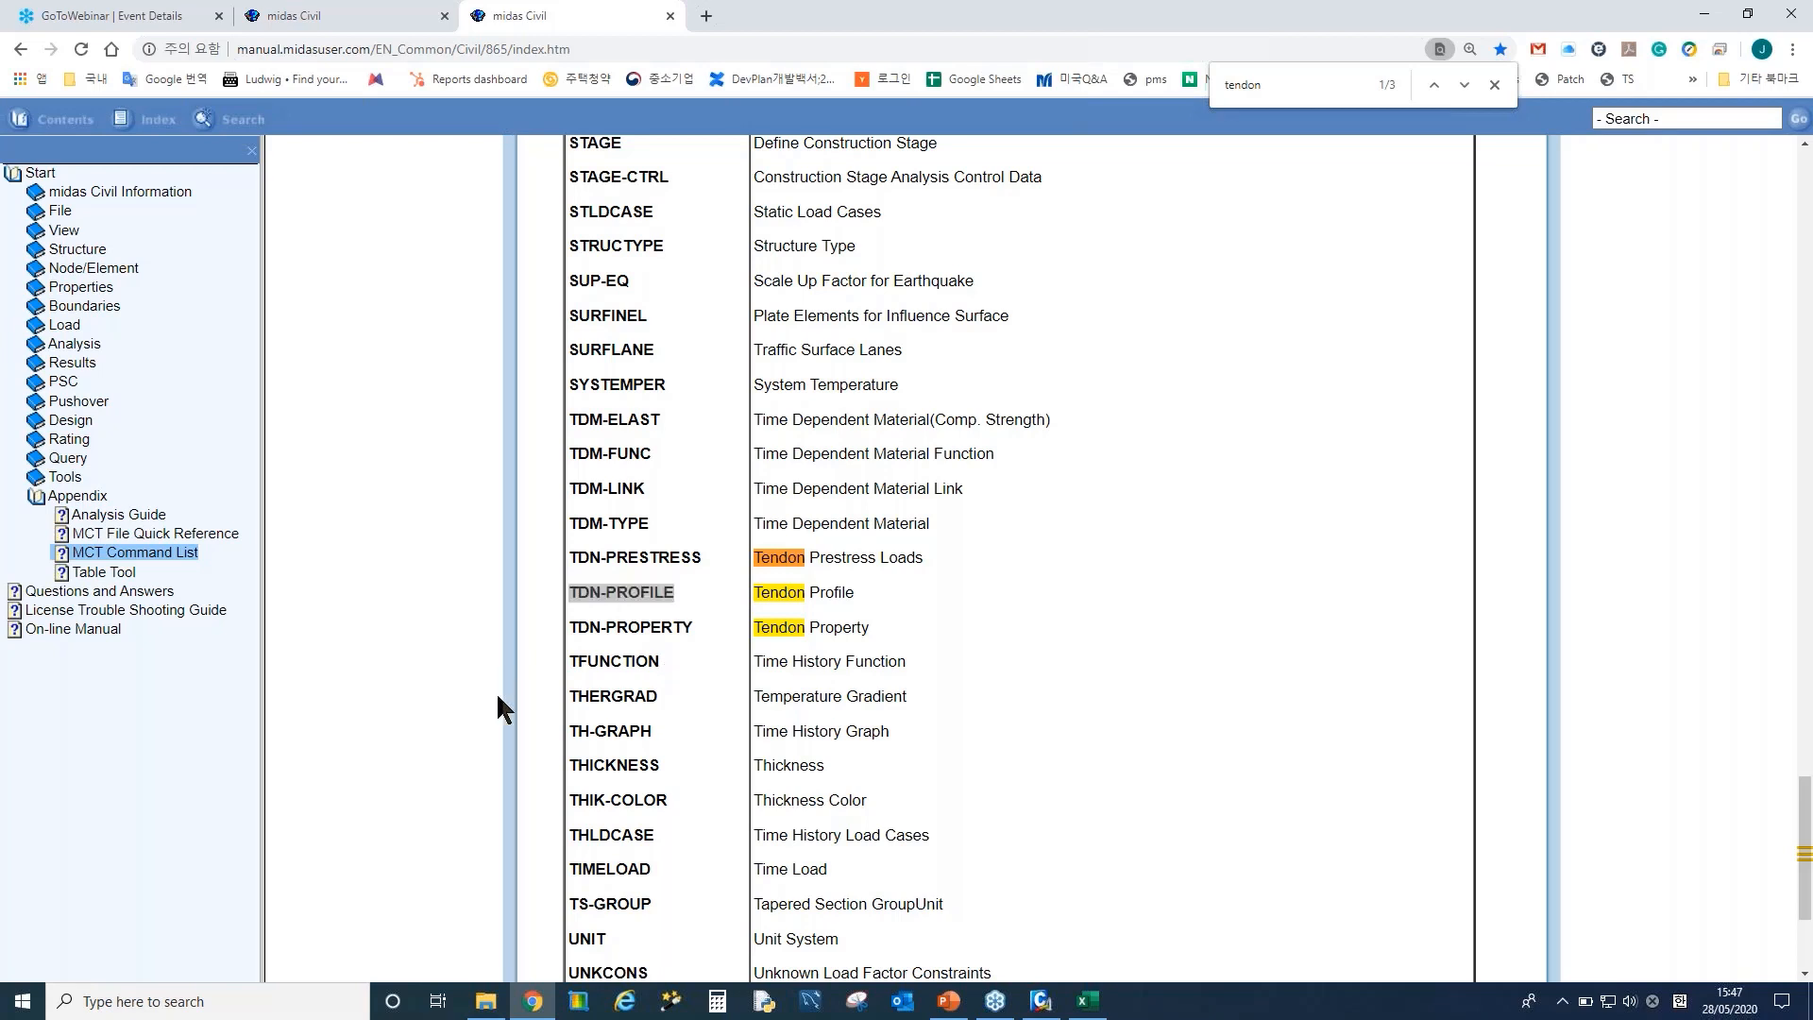
{"action": "left_click", "coordinate": [1040, 1001]}
{"action": "left_click", "coordinate": [27, 24]}
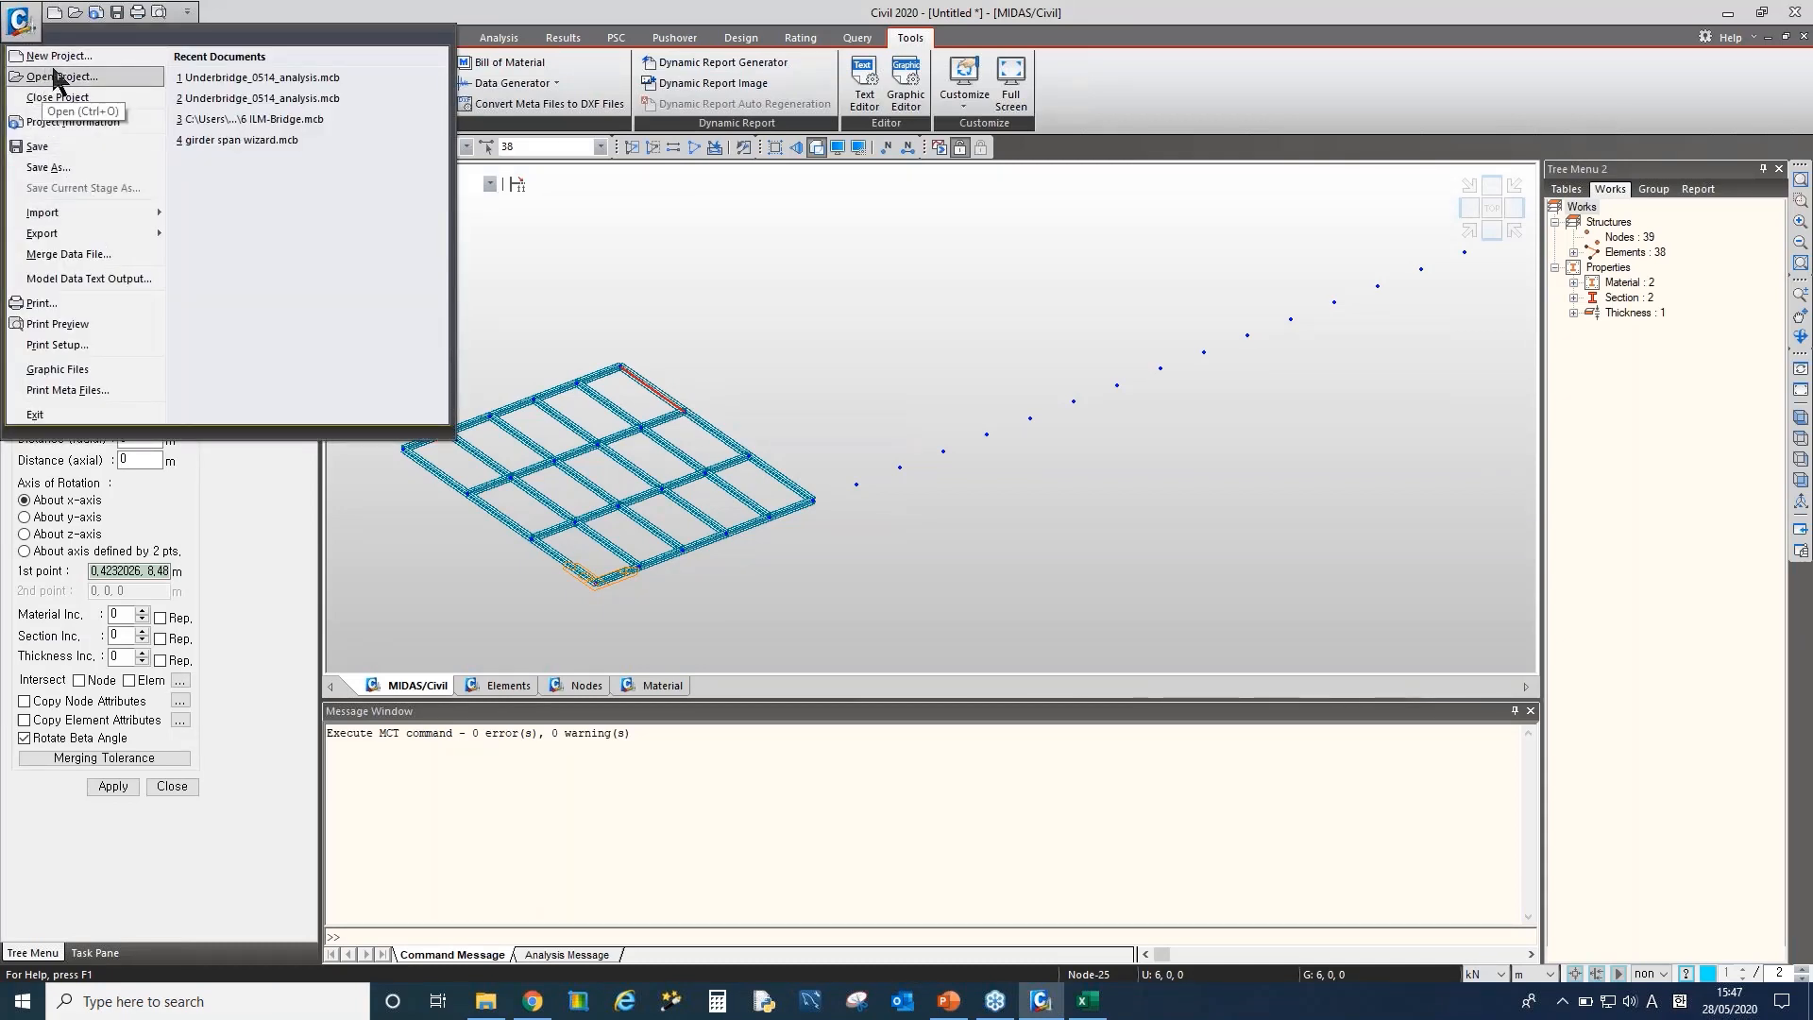
{"action": "left_click", "coordinate": [486, 1001]}
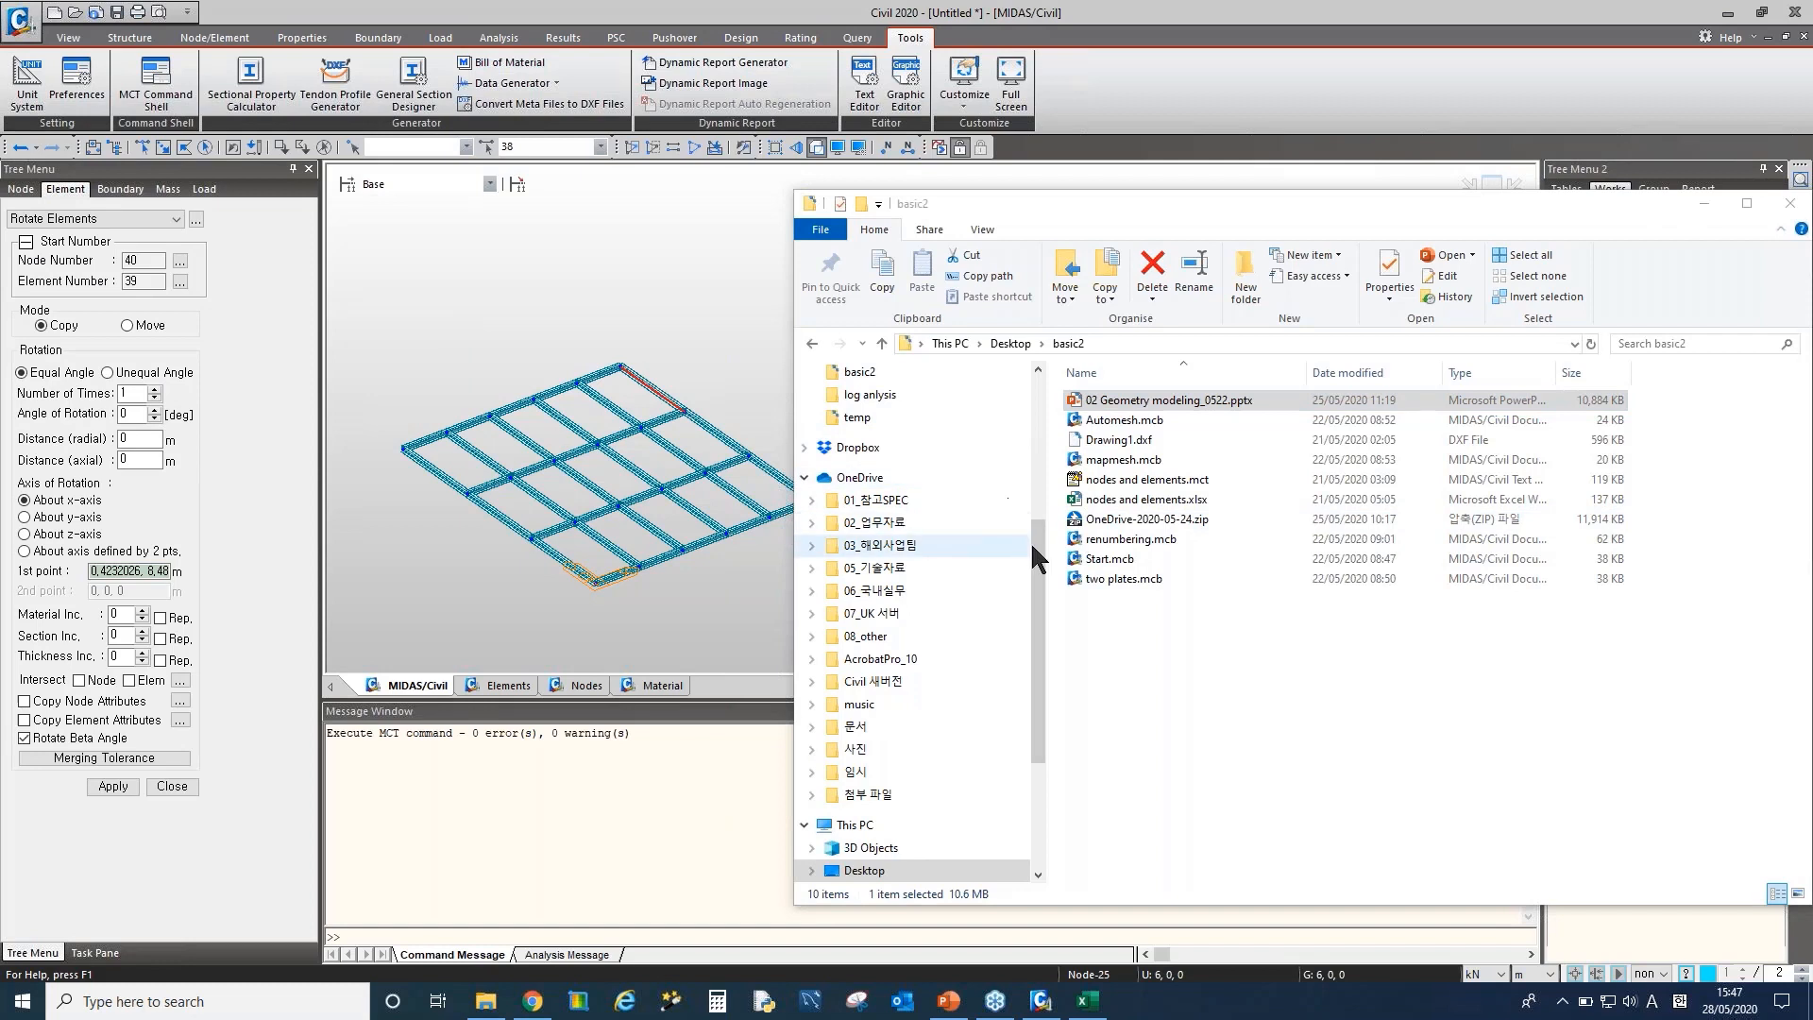
{"action": "left_click", "coordinate": [1036, 477]}
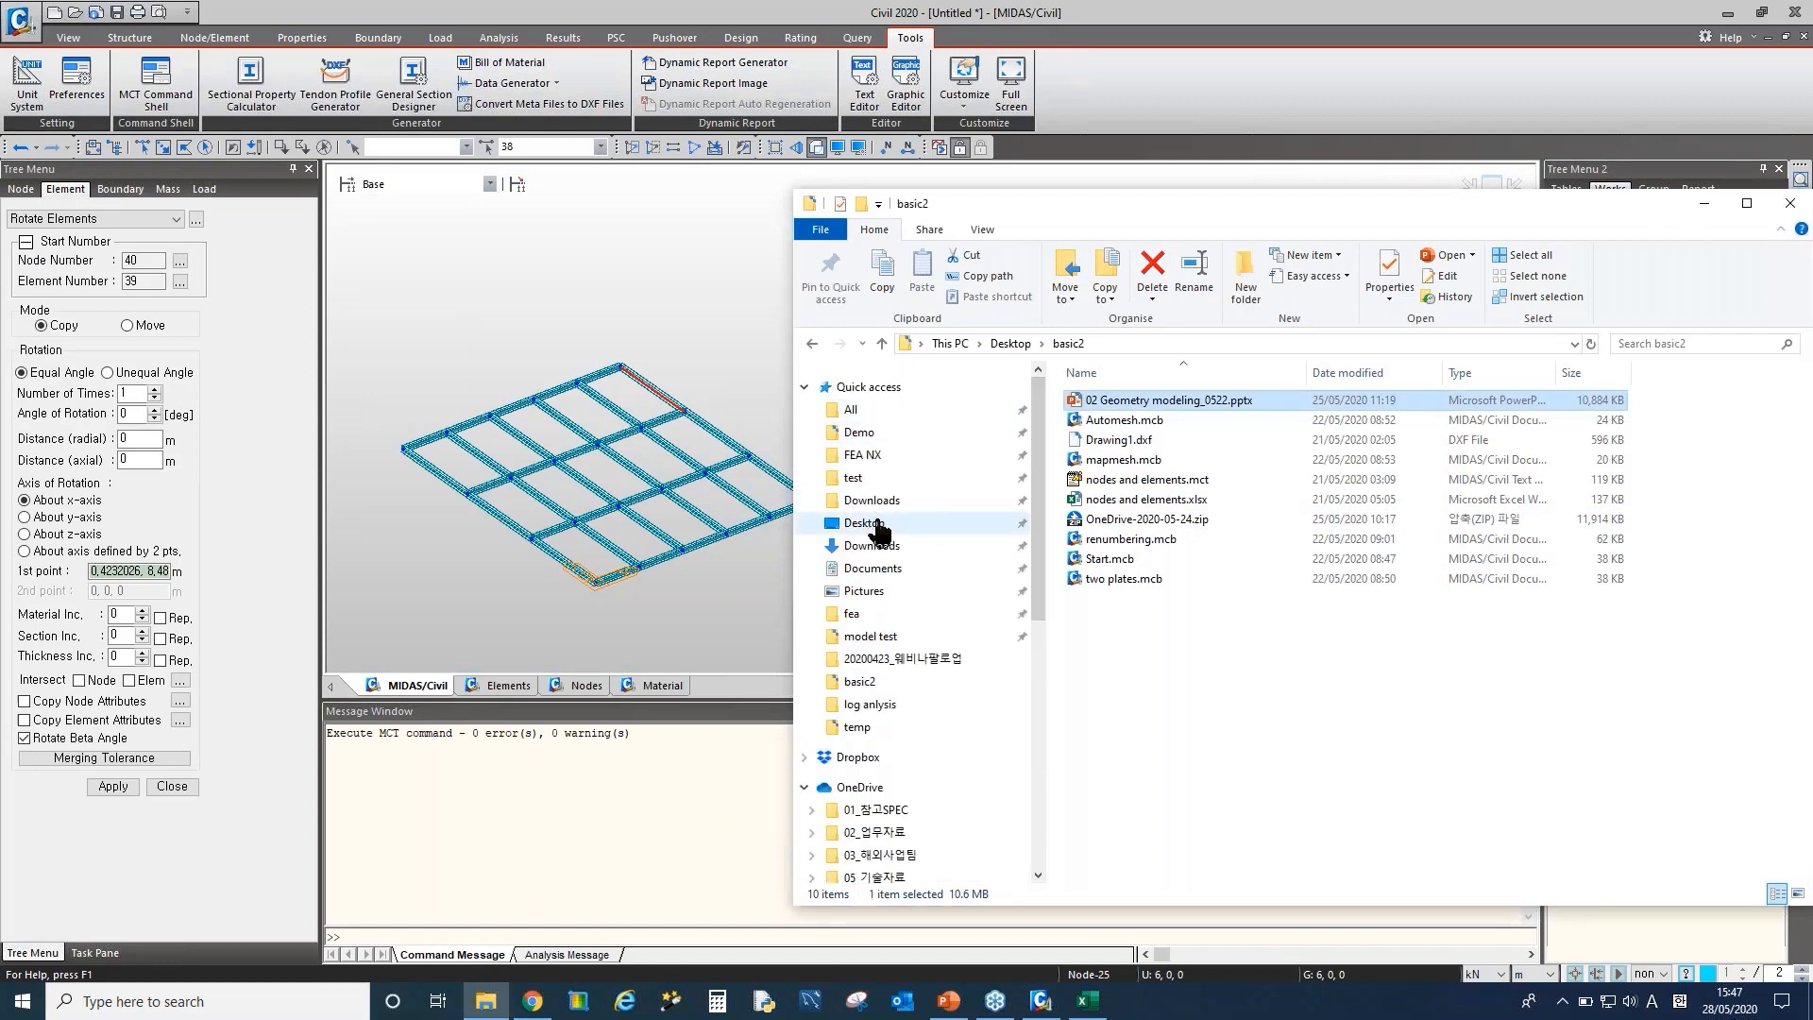
{"action": "left_click", "coordinate": [864, 522]}
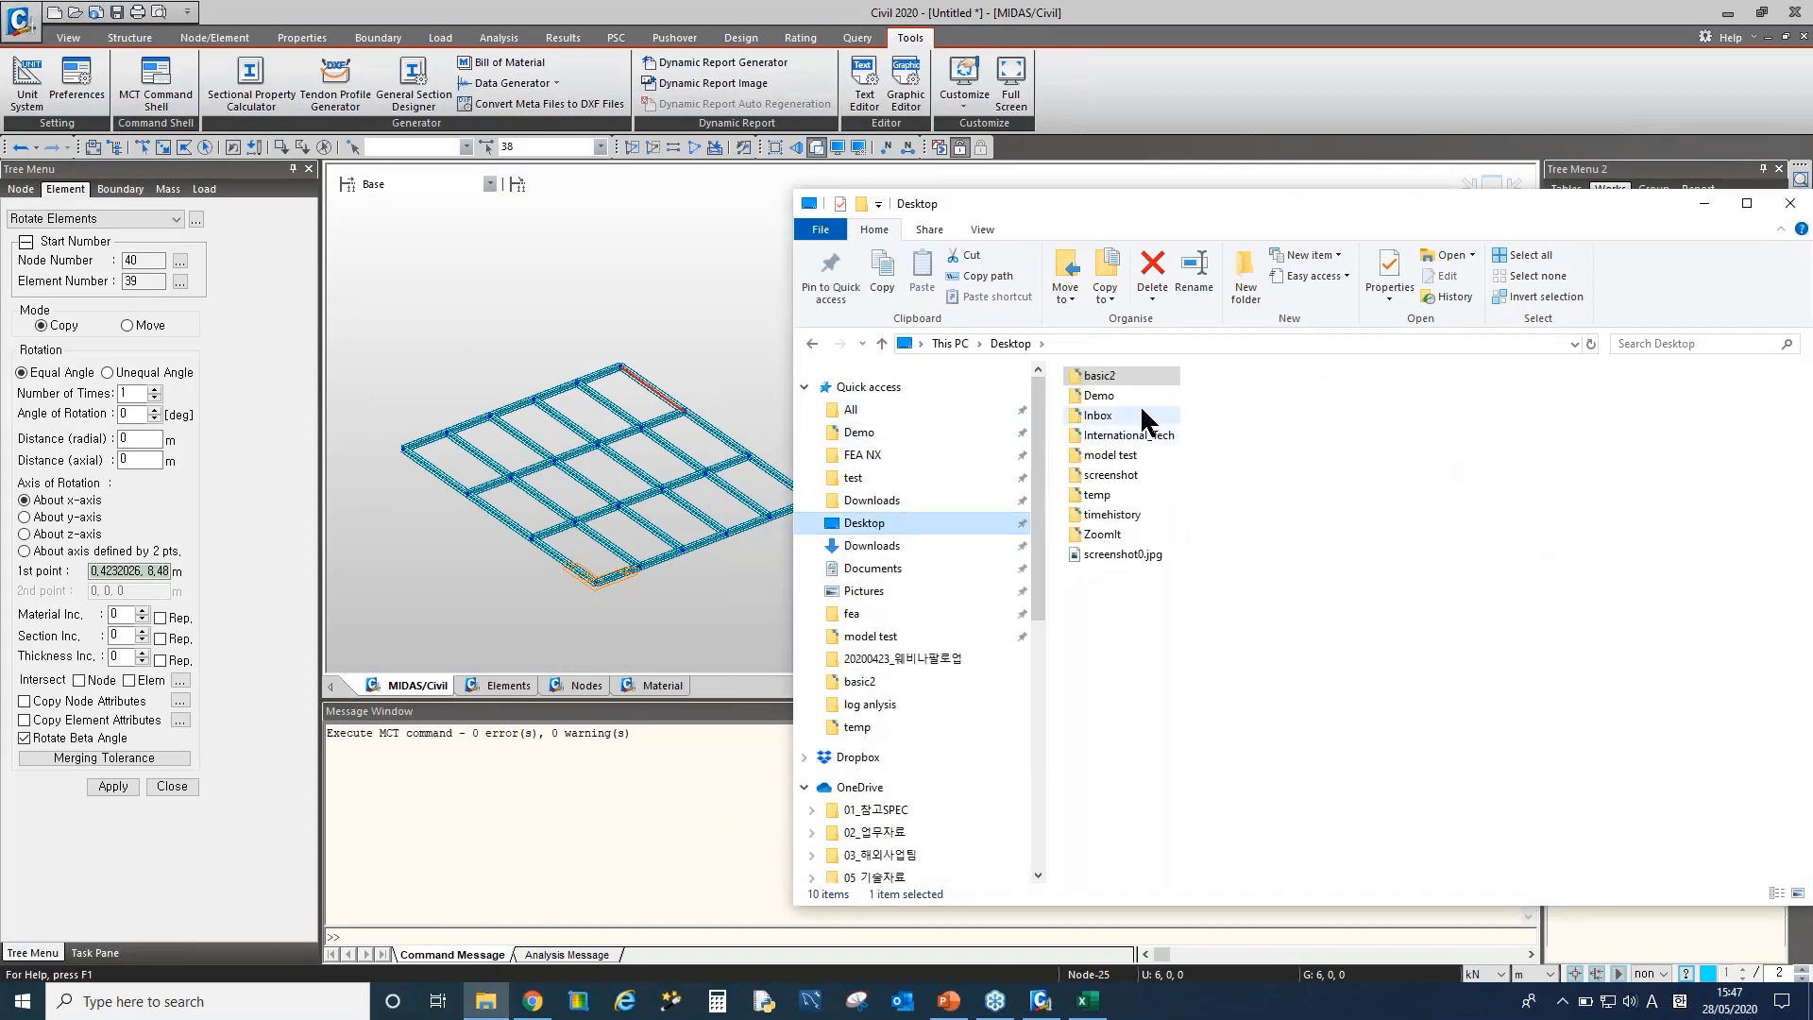
{"action": "double_click", "coordinate": [1099, 394]}
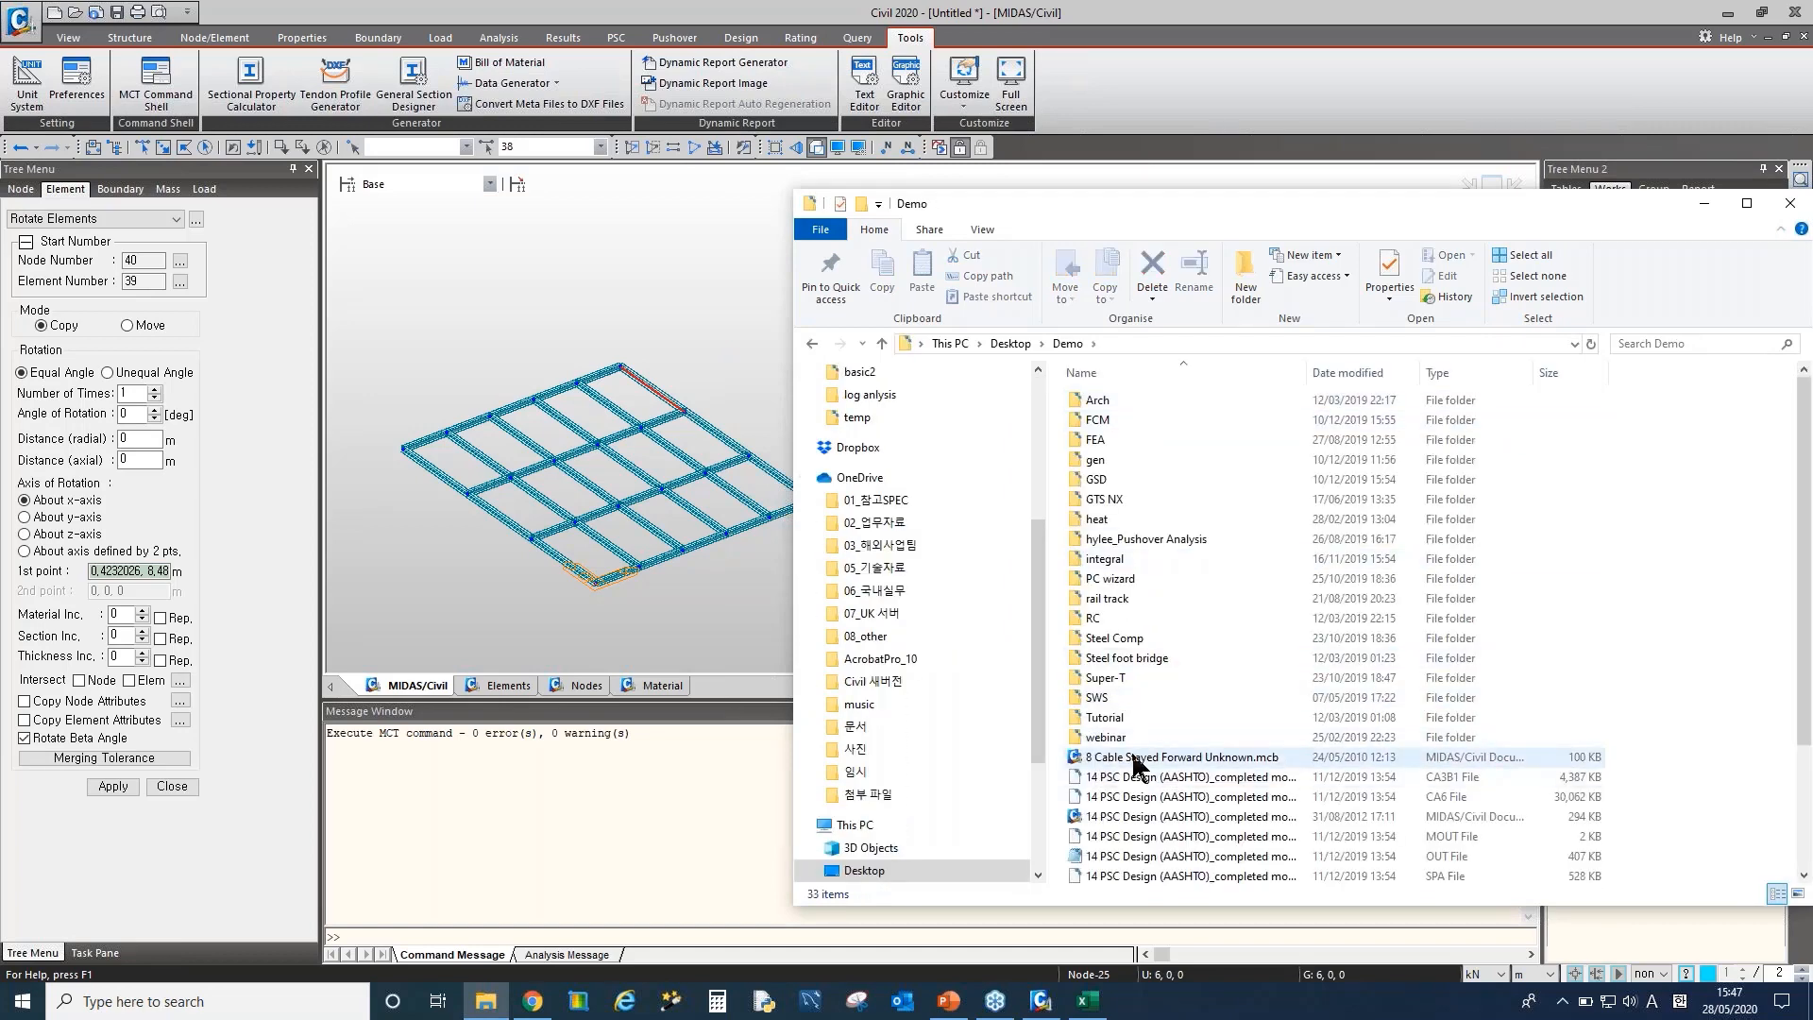
Open the model 8 Cable Stayed Forward Unknown.mcb in midas Civil and dismiss the dialogs that appear
{"action": "left_click", "coordinate": [1138, 758]}
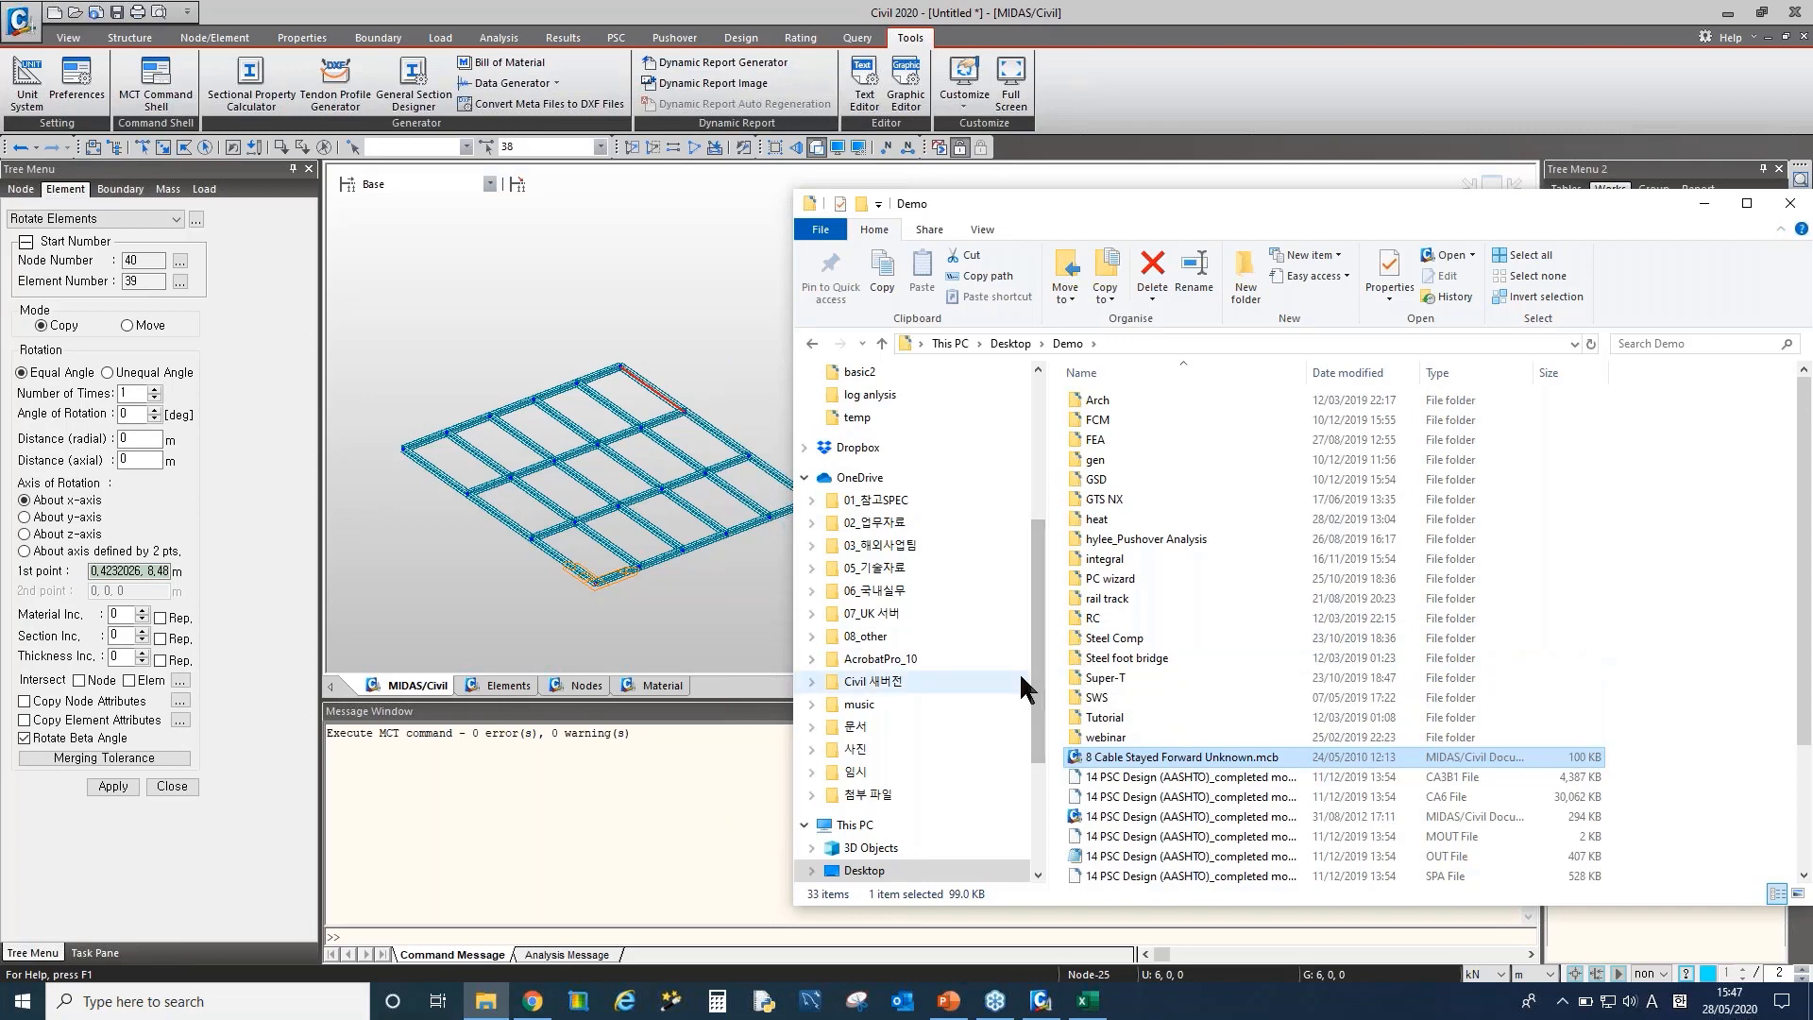
{"action": "double_click", "coordinate": [1123, 757]}
{"action": "left_click", "coordinate": [935, 543]}
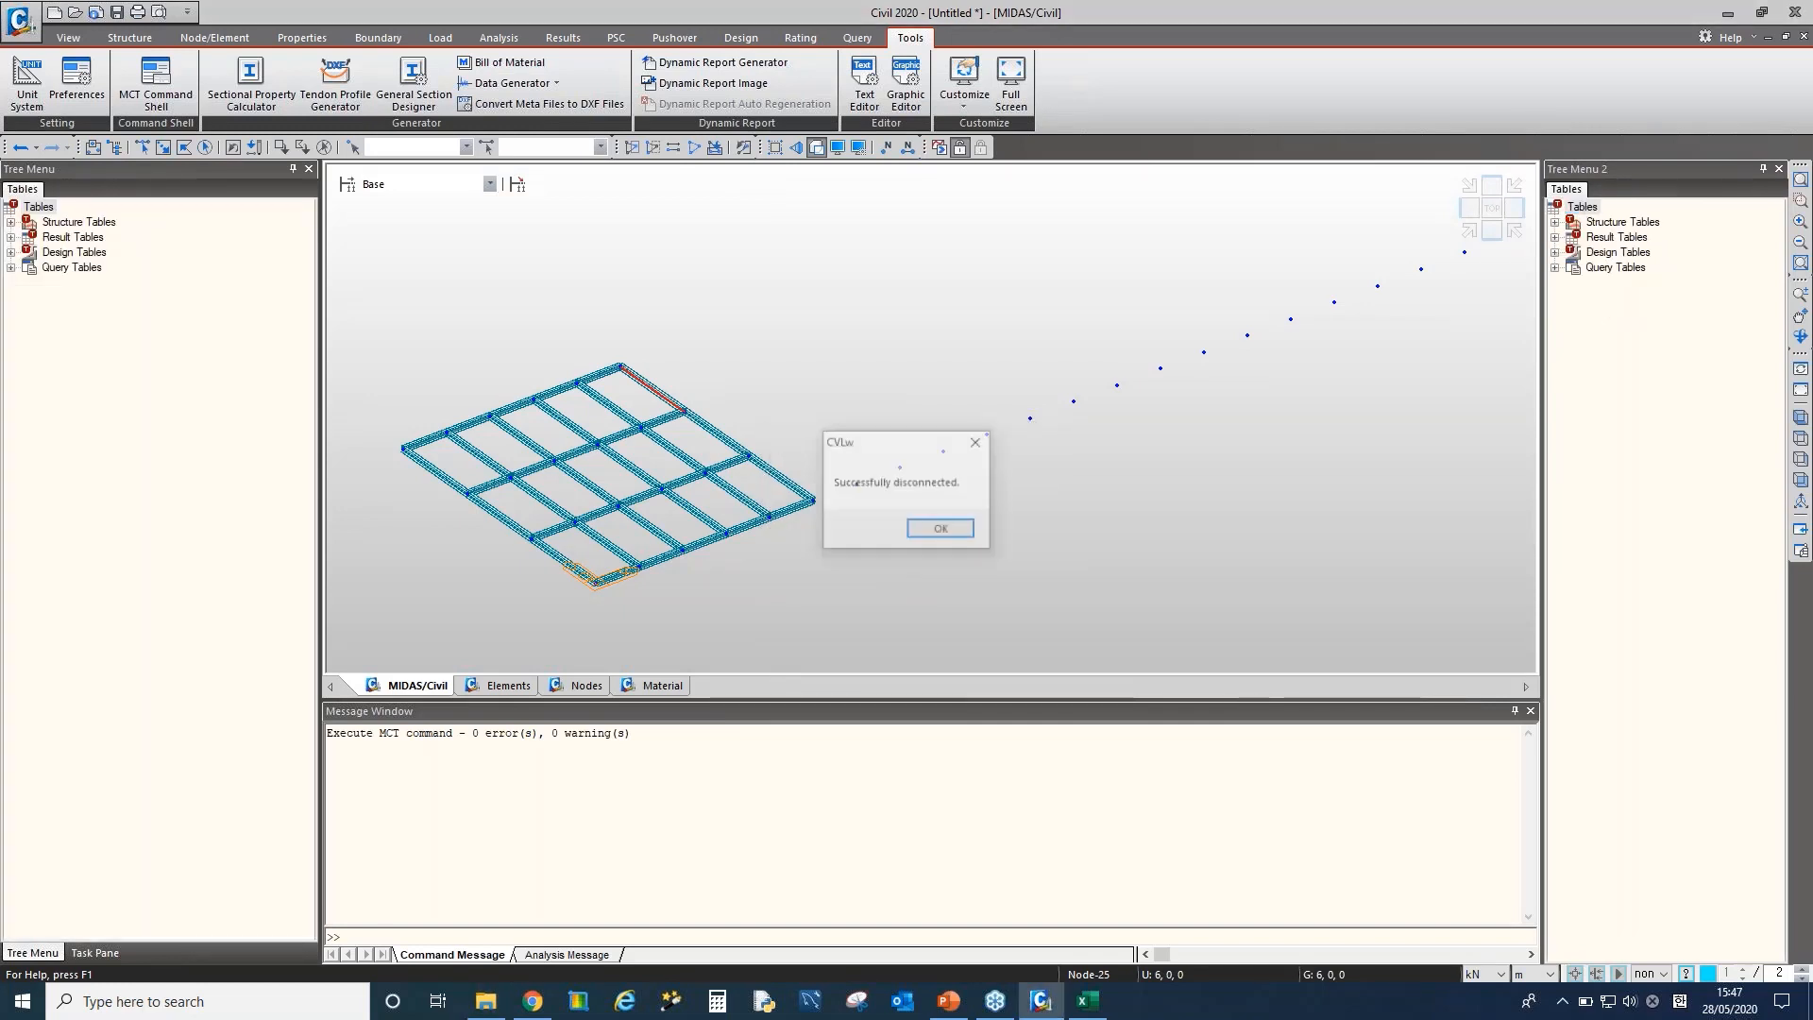
{"action": "left_click", "coordinate": [918, 524]}
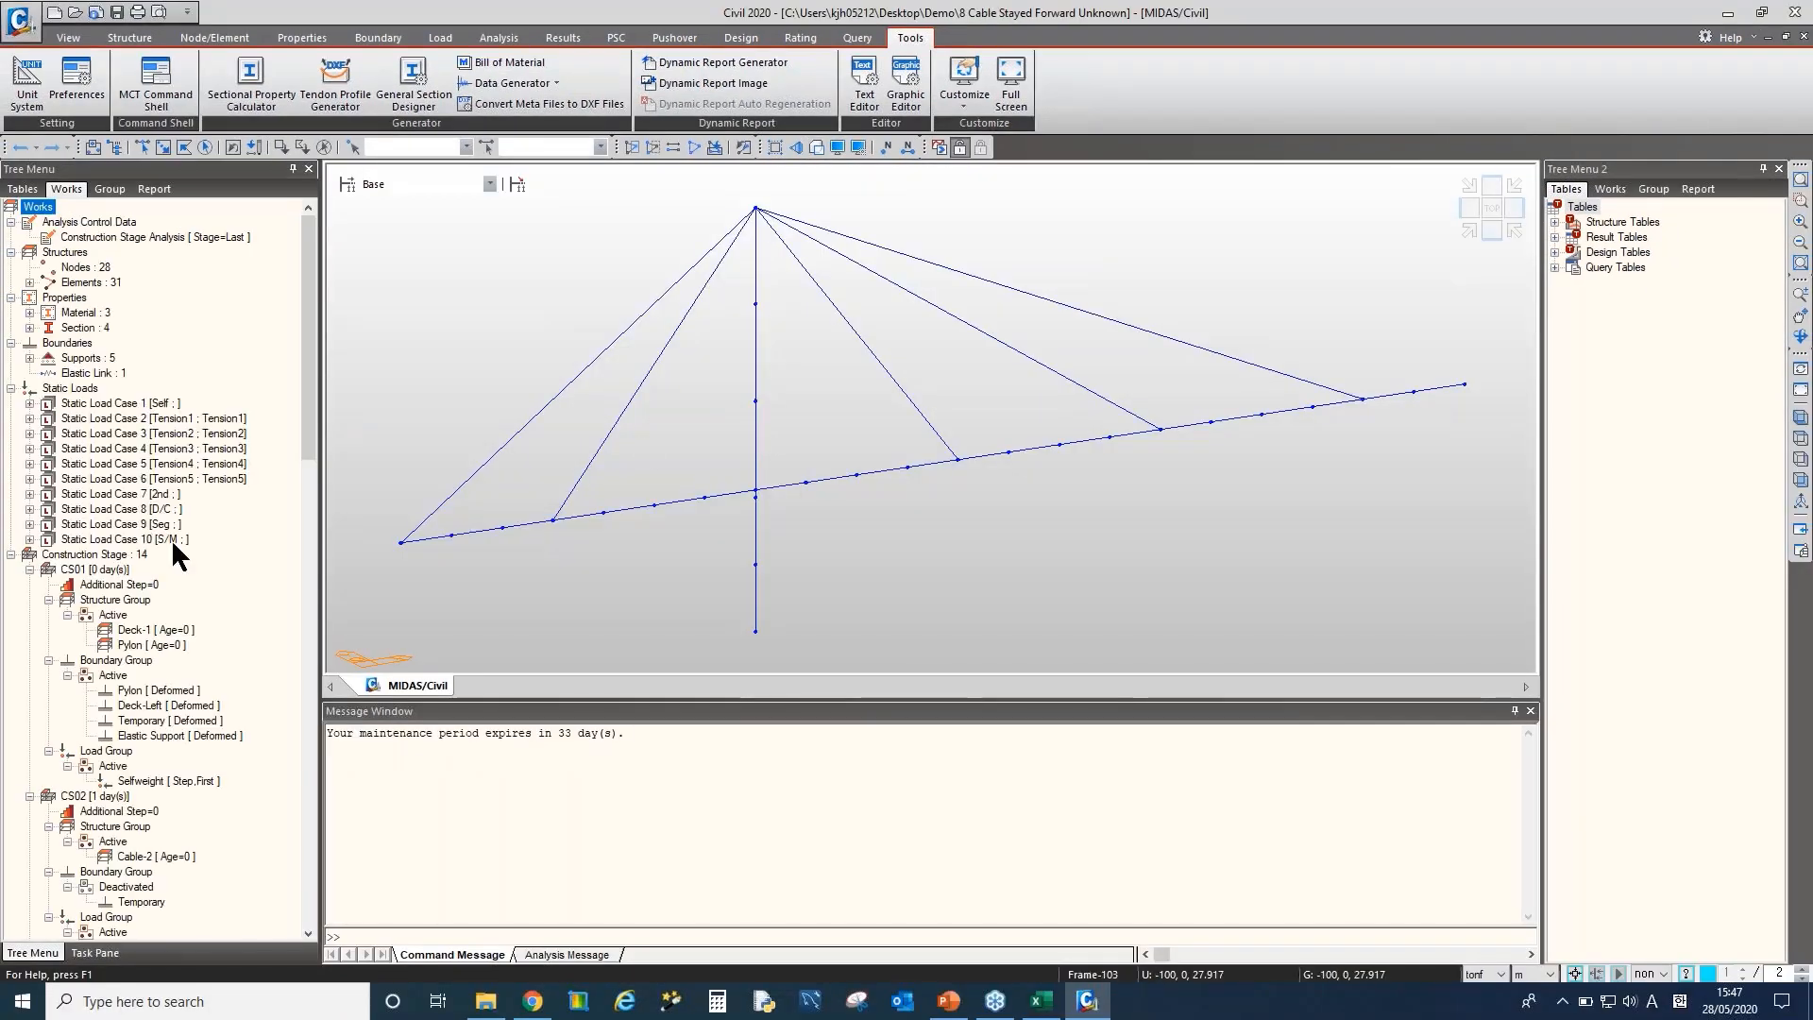
Look through the cable-stayed model's static load cases, construction stages and supports in the Works tree, collapsing the Construction Stage branch
{"action": "left_click", "coordinate": [142, 510]}
{"action": "left_click", "coordinate": [130, 480]}
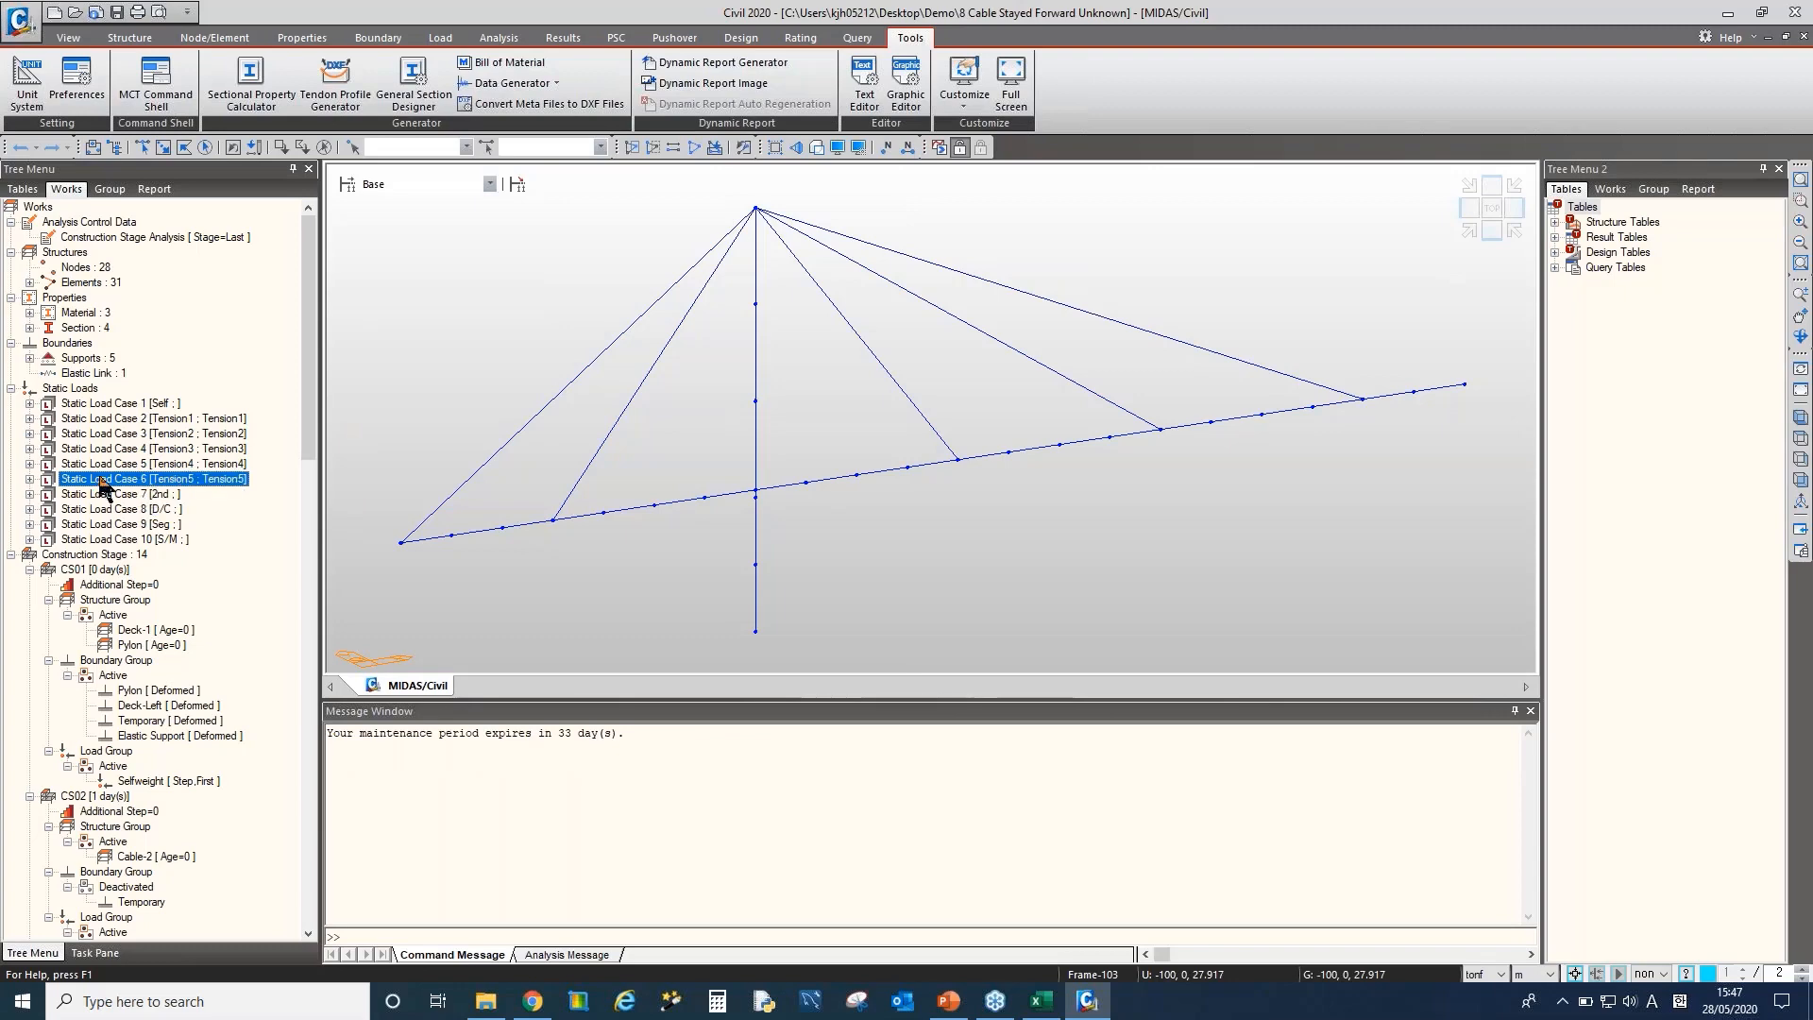
{"action": "left_click", "coordinate": [107, 569]}
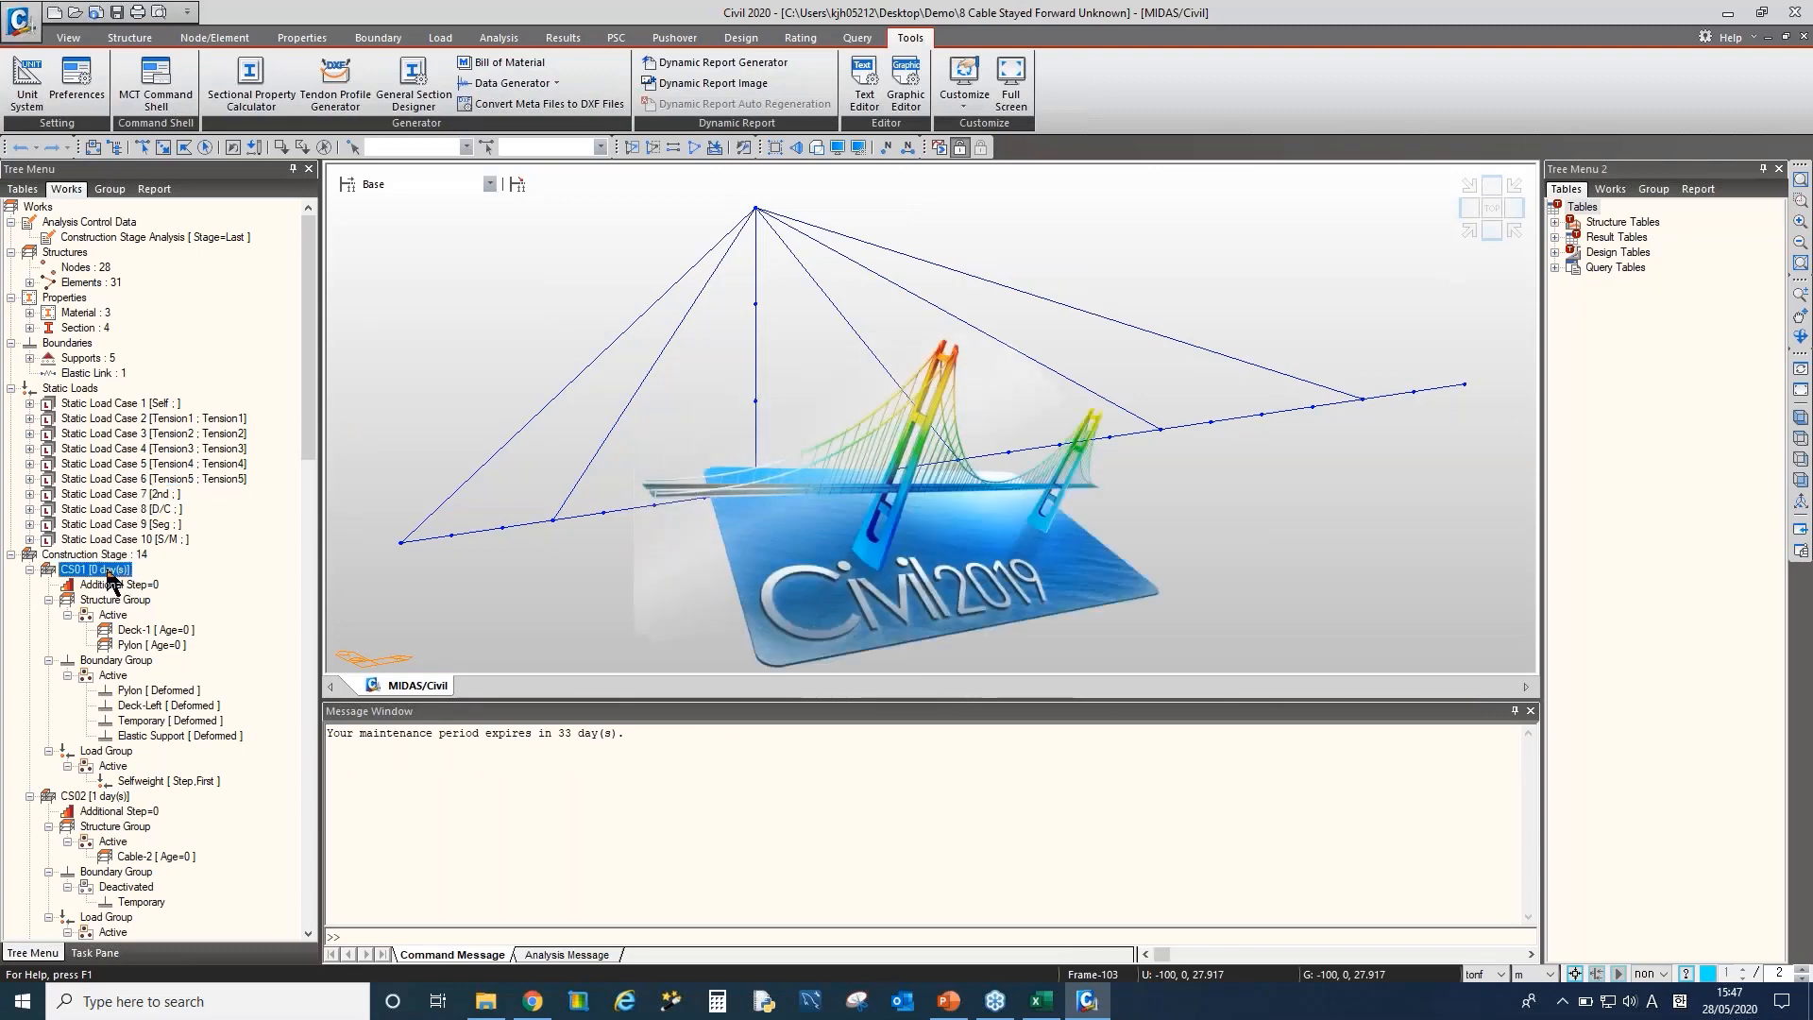
{"action": "left_click", "coordinate": [29, 571]}
{"action": "left_click", "coordinate": [29, 569]}
{"action": "scroll", "coordinate": [29, 528], "scroll_direction": "down", "scroll_amount": 2}
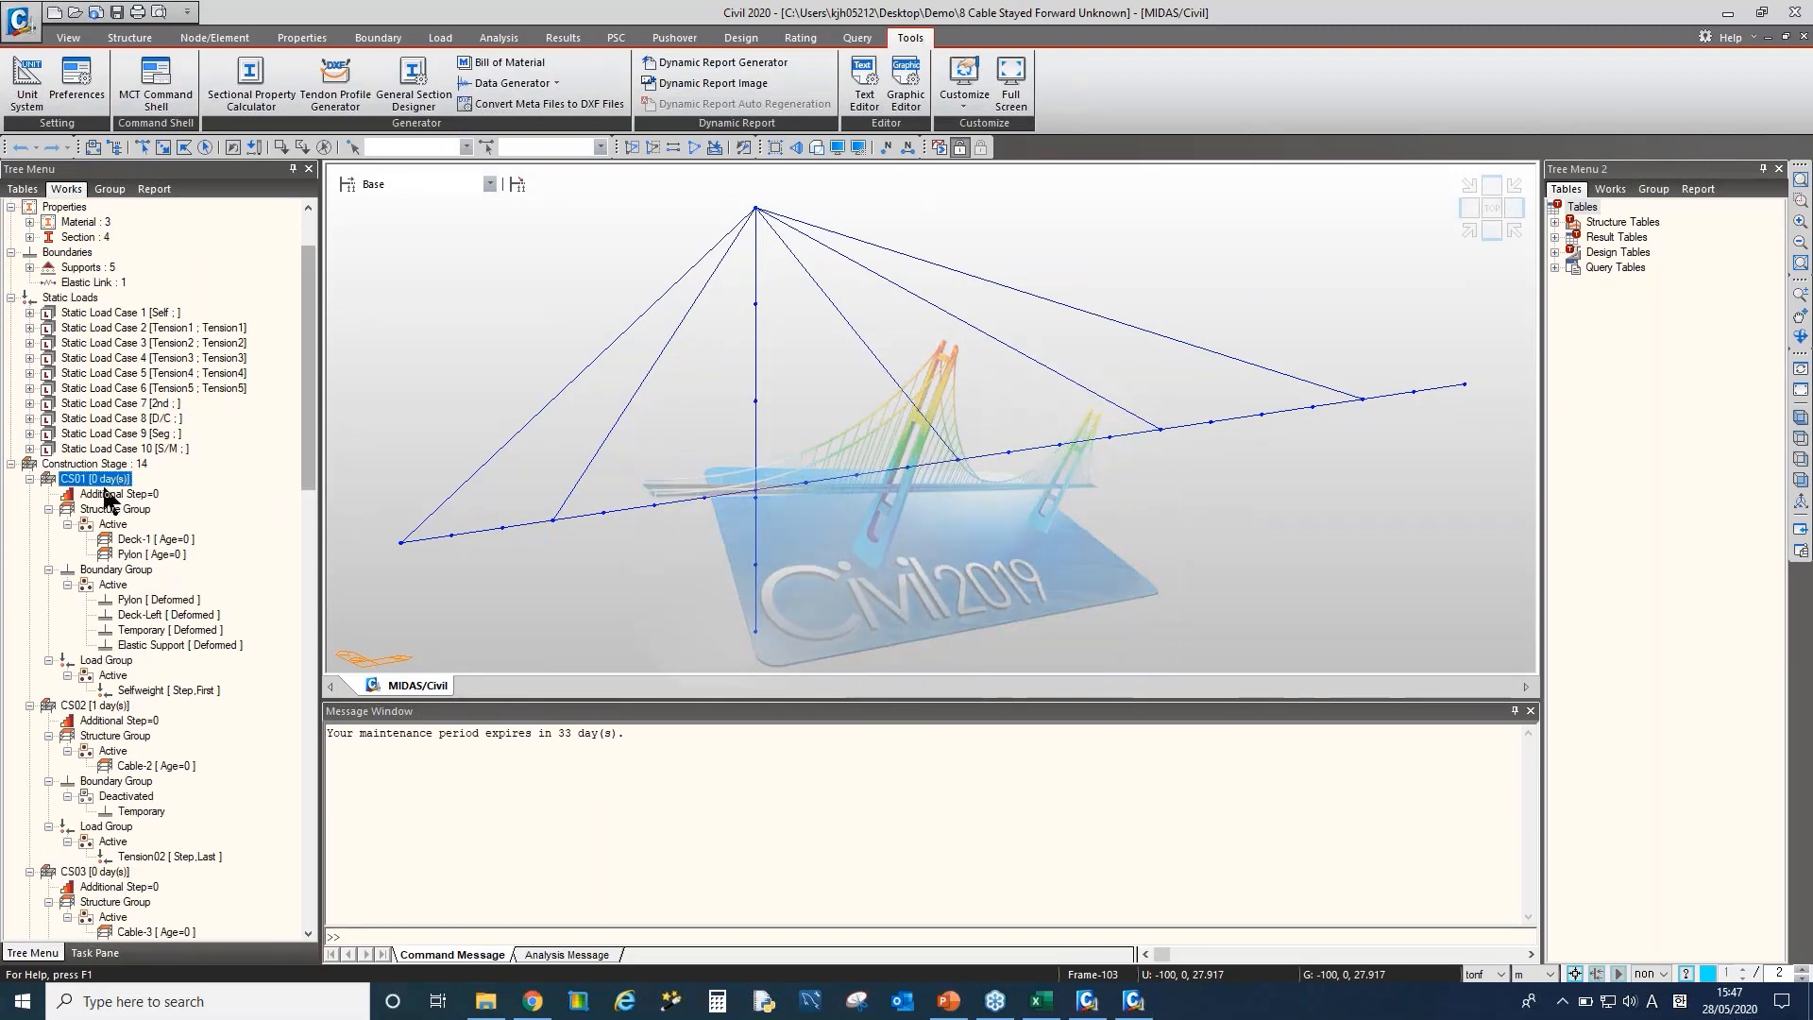
{"action": "left_click", "coordinate": [11, 463]}
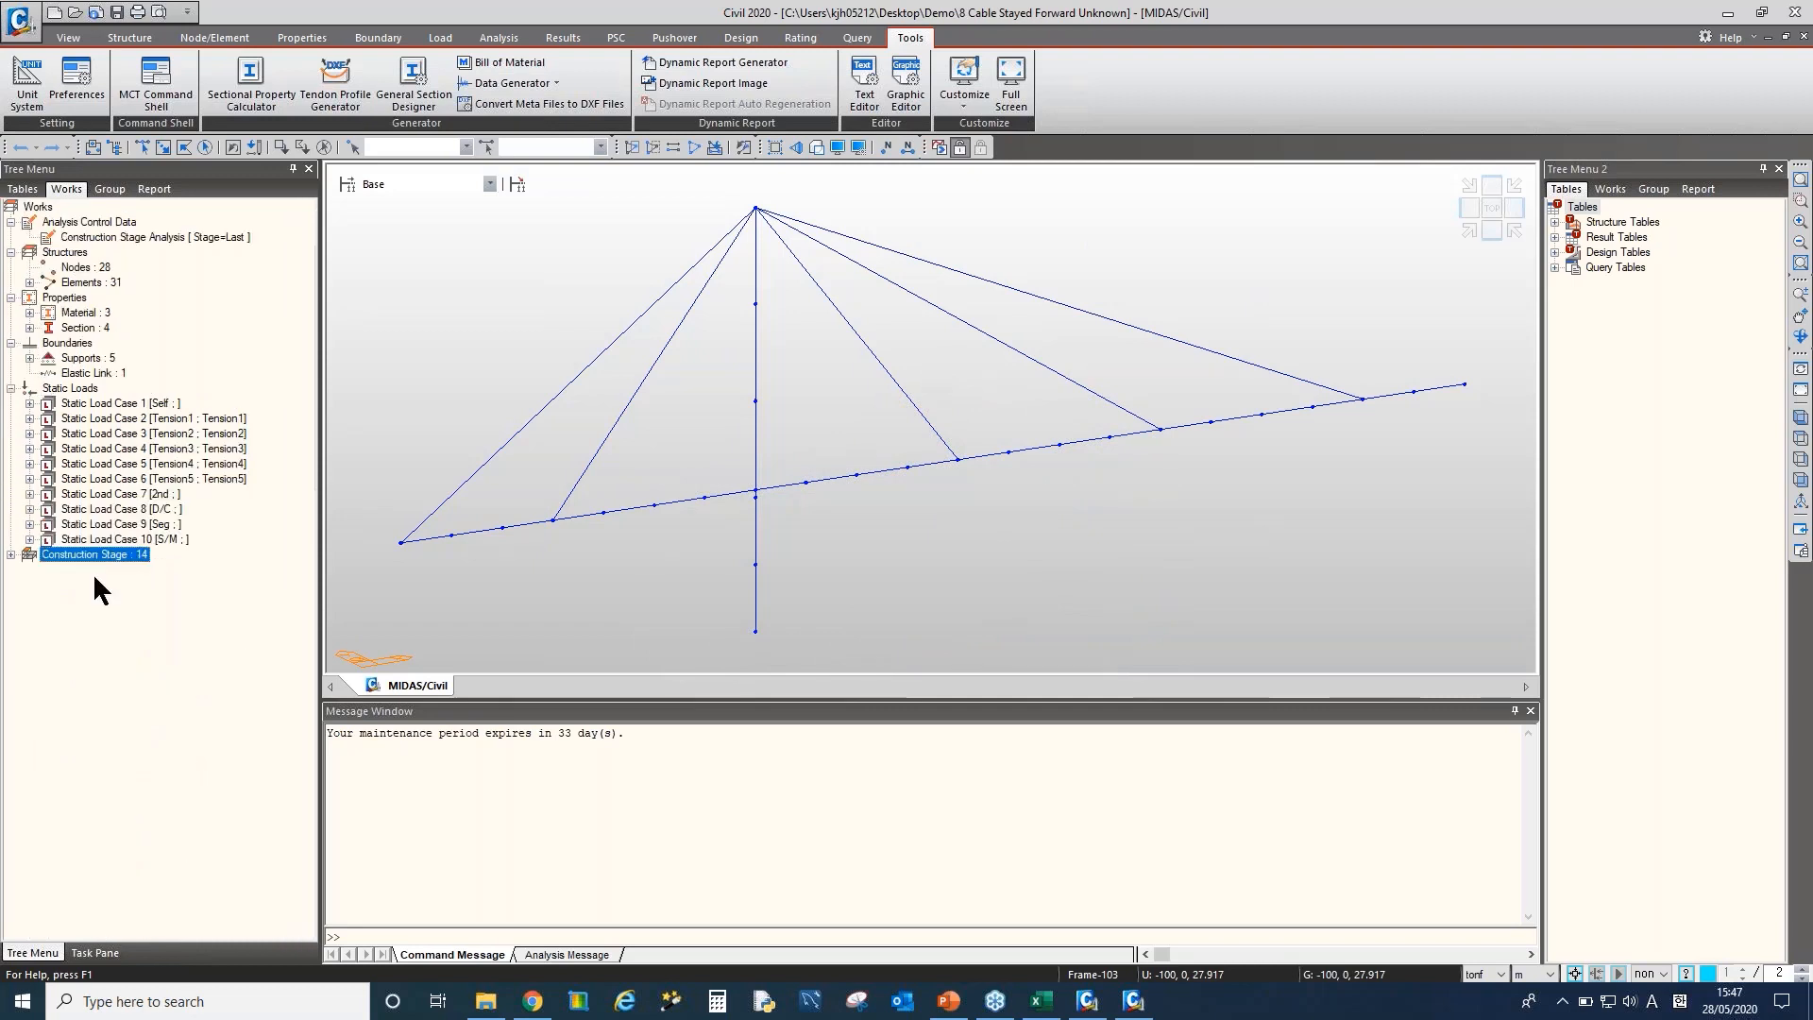
{"action": "left_click", "coordinate": [87, 358]}
Export the model as the MCT file 8 Cable Stayed Forward Unknown.mct to the Desktop
{"action": "left_click", "coordinate": [19, 24]}
{"action": "mouse_move", "coordinate": [110, 232]}
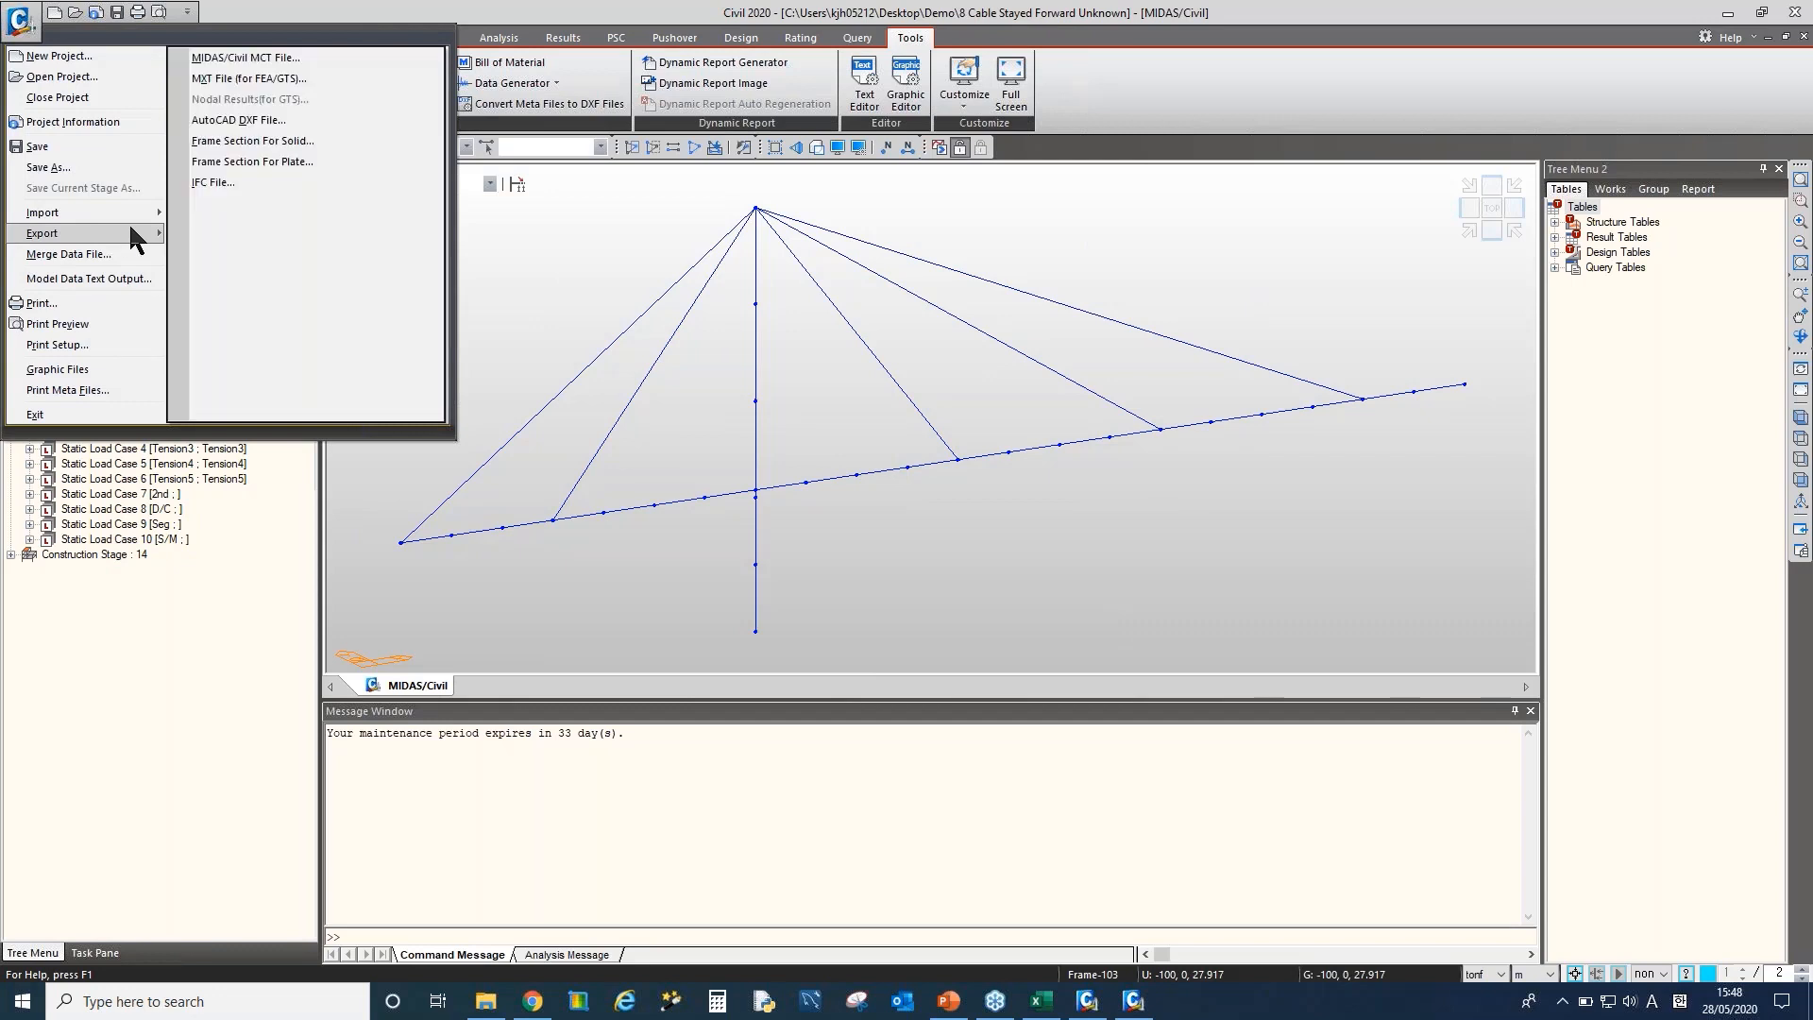
{"action": "left_click", "coordinate": [304, 57]}
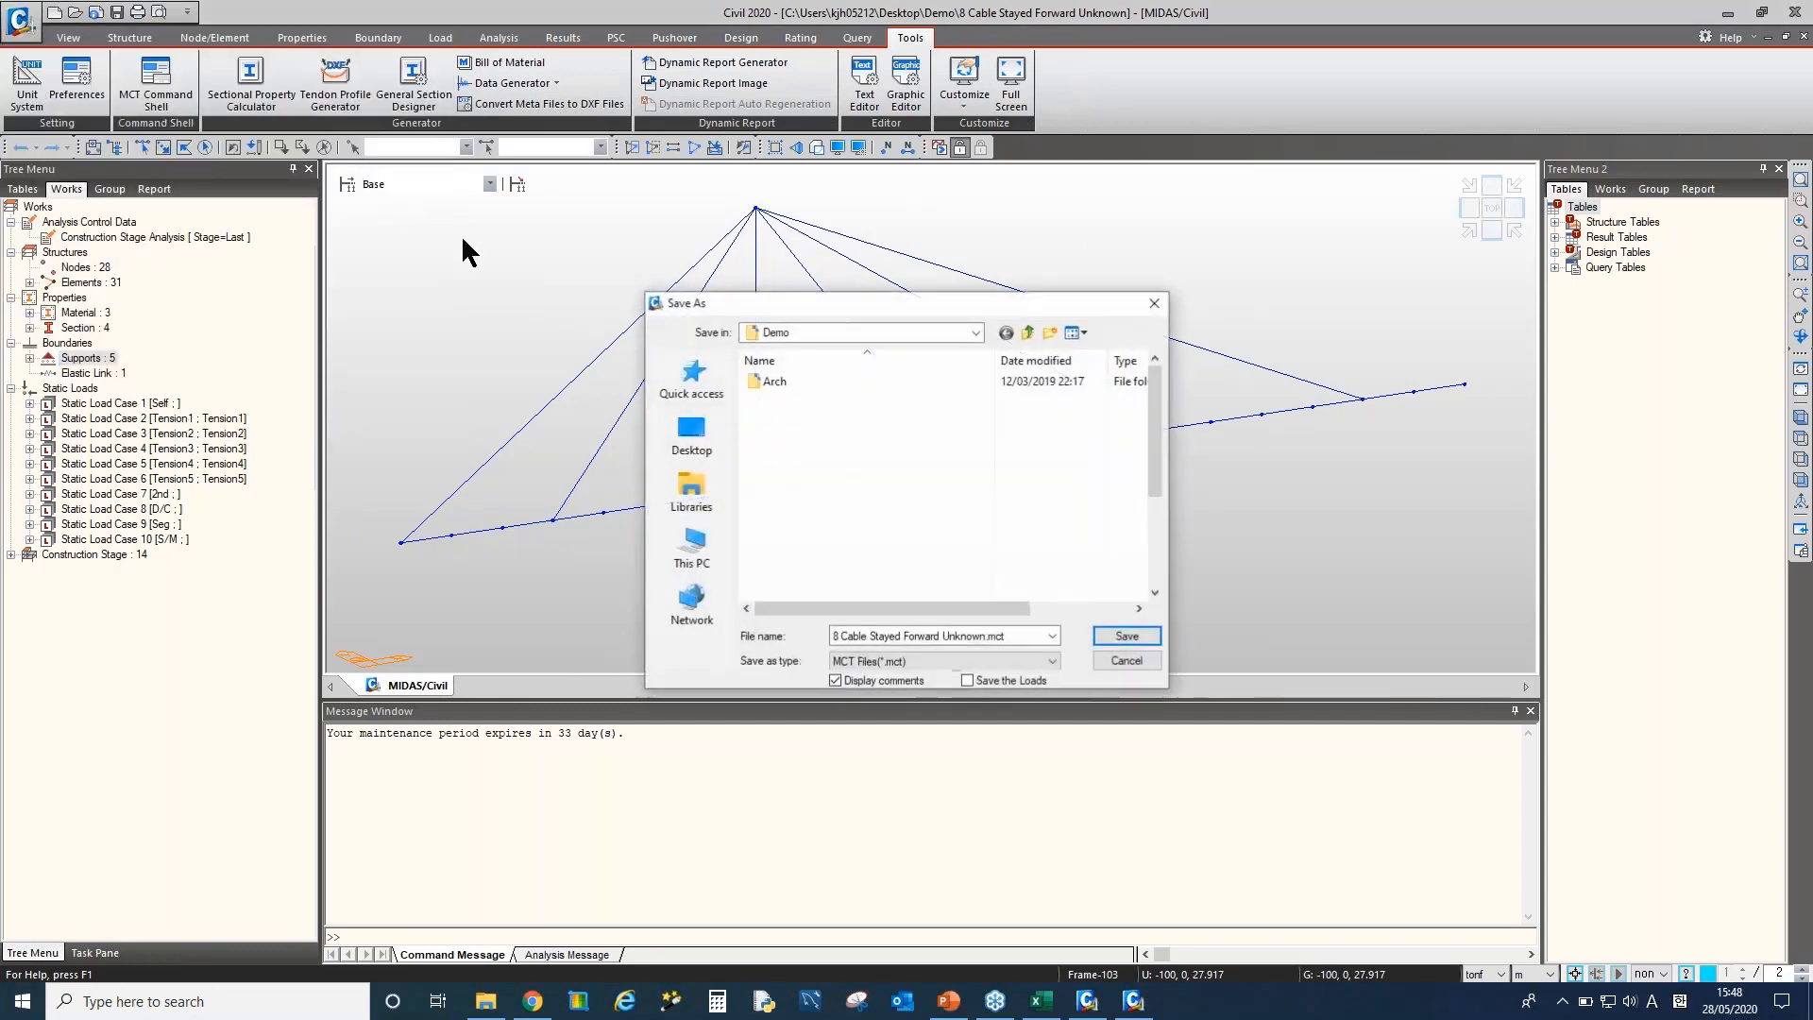
{"action": "left_click", "coordinate": [705, 429]}
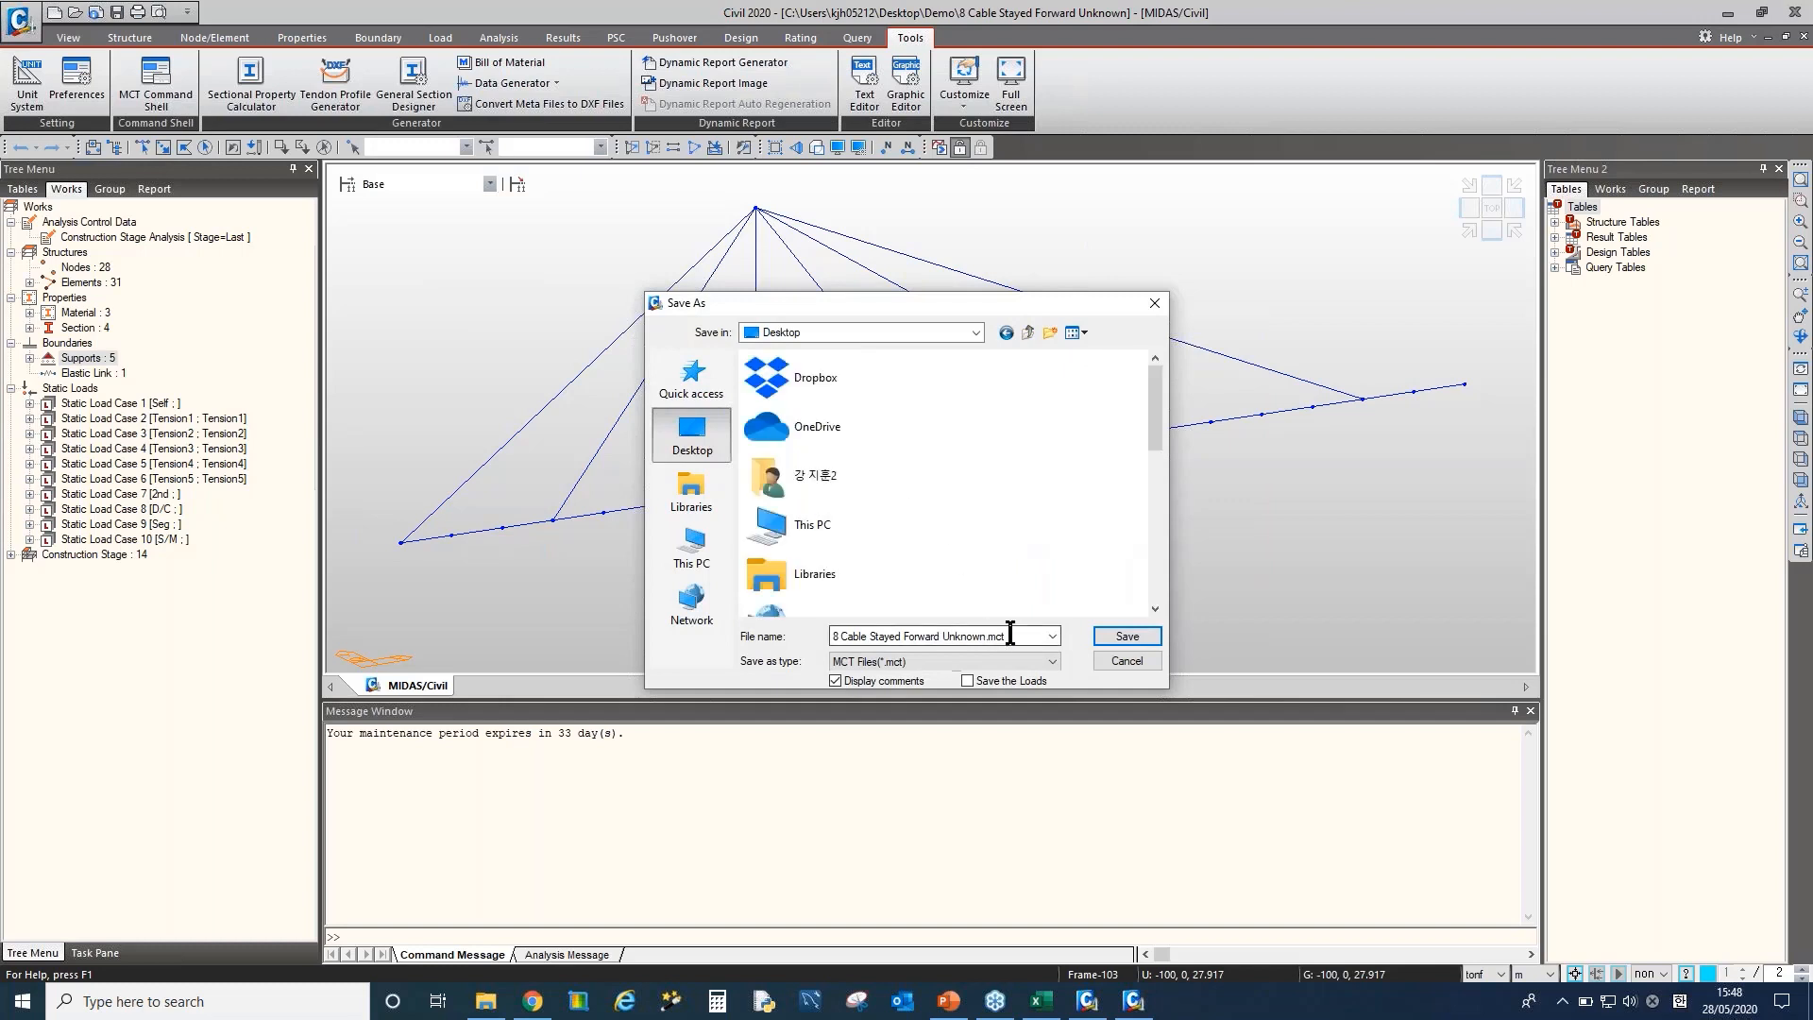
{"action": "left_click", "coordinate": [1127, 636]}
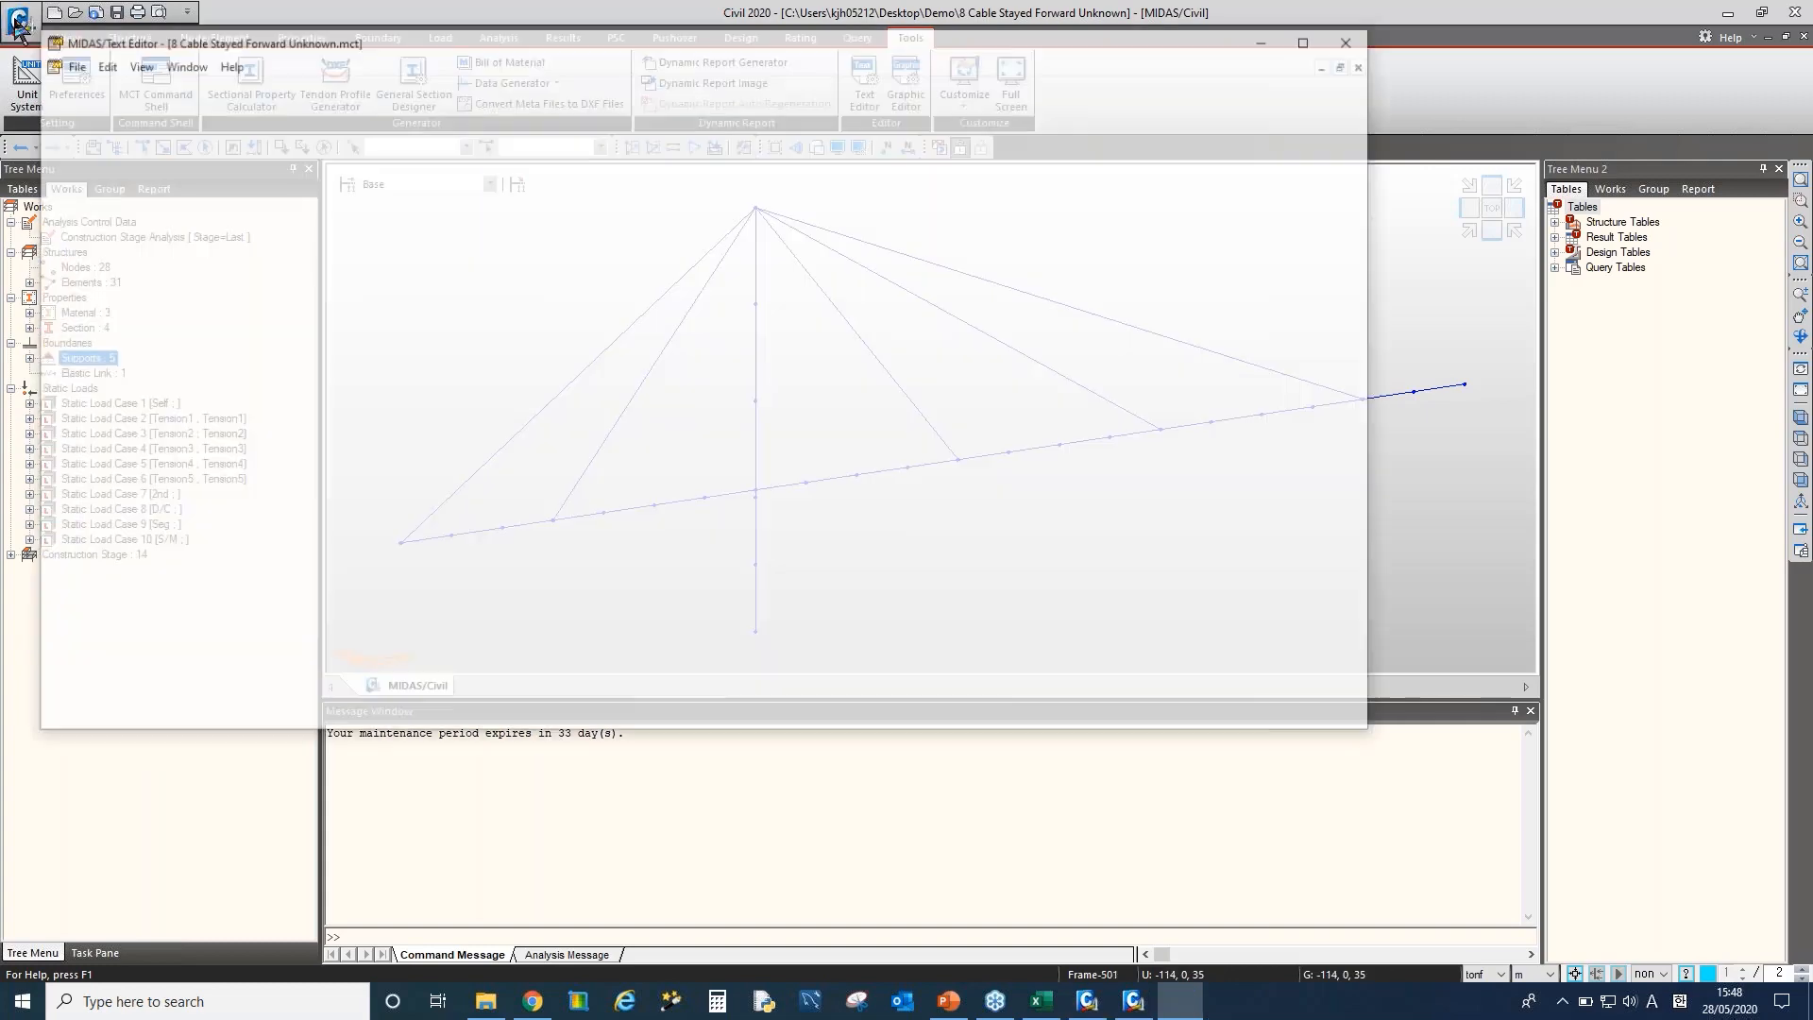
Read through the exported MCT file's node, element, group, material and section blocks in MIDAS/Text Editor, and put the editor away
{"action": "scroll", "coordinate": [243, 368], "scroll_direction": "down", "scroll_amount": 7}
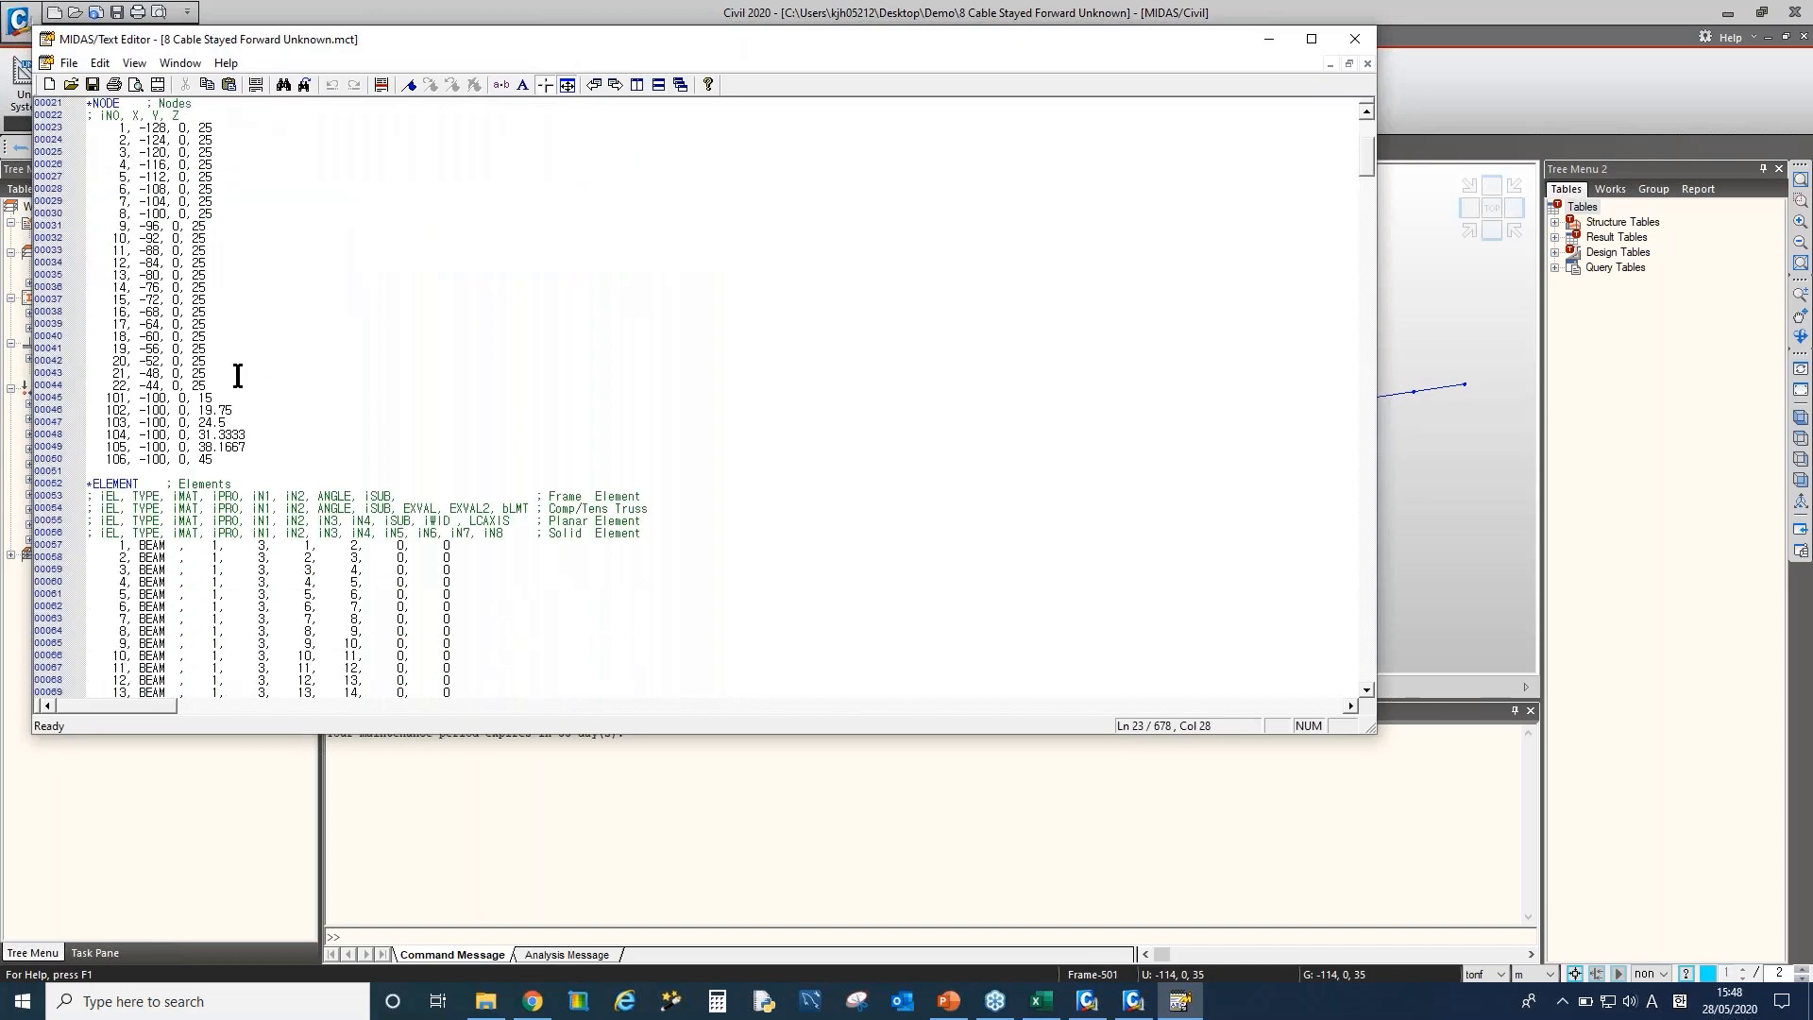
{"action": "left_click", "coordinate": [275, 454]}
{"action": "scroll", "coordinate": [283, 444], "scroll_direction": "down", "scroll_amount": 3}
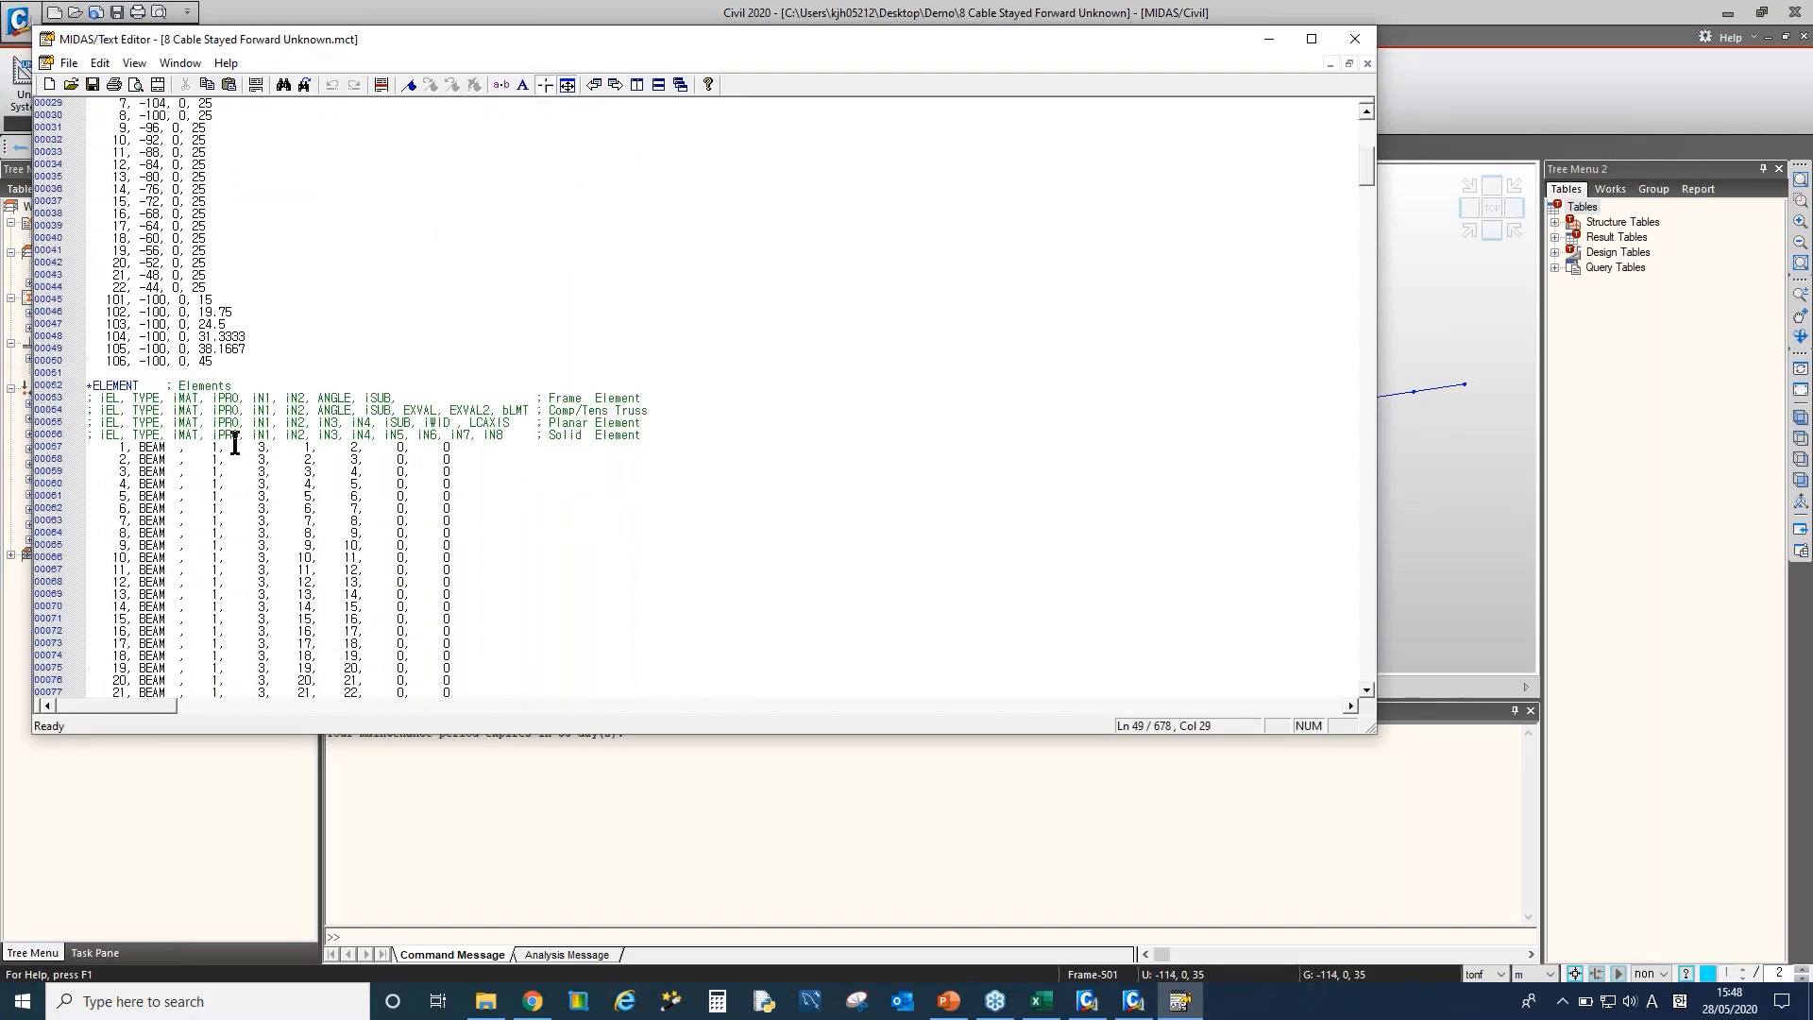
{"action": "scroll", "coordinate": [283, 486], "scroll_direction": "down", "scroll_amount": 7}
{"action": "left_click_drag", "start_coordinate": [223, 471], "coordinate": [710, 573]}
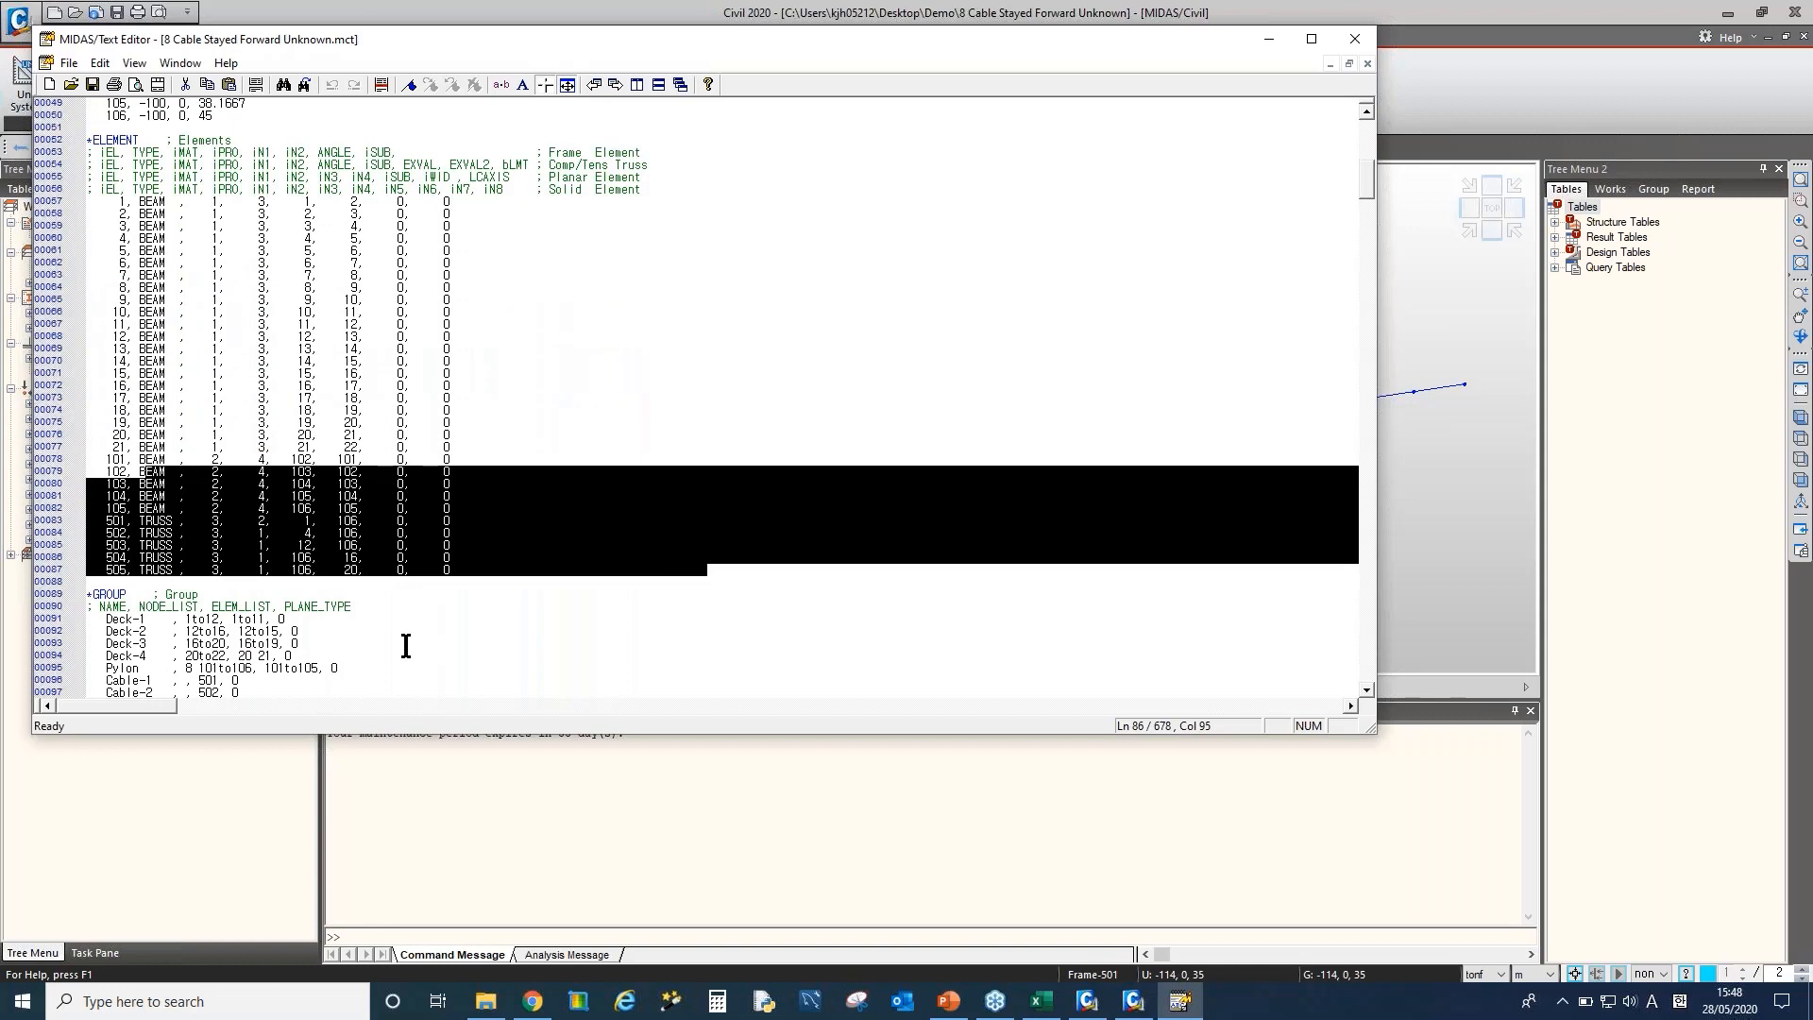
{"action": "left_click", "coordinate": [351, 608]}
{"action": "scroll", "coordinate": [351, 610], "scroll_direction": "down", "scroll_amount": 5}
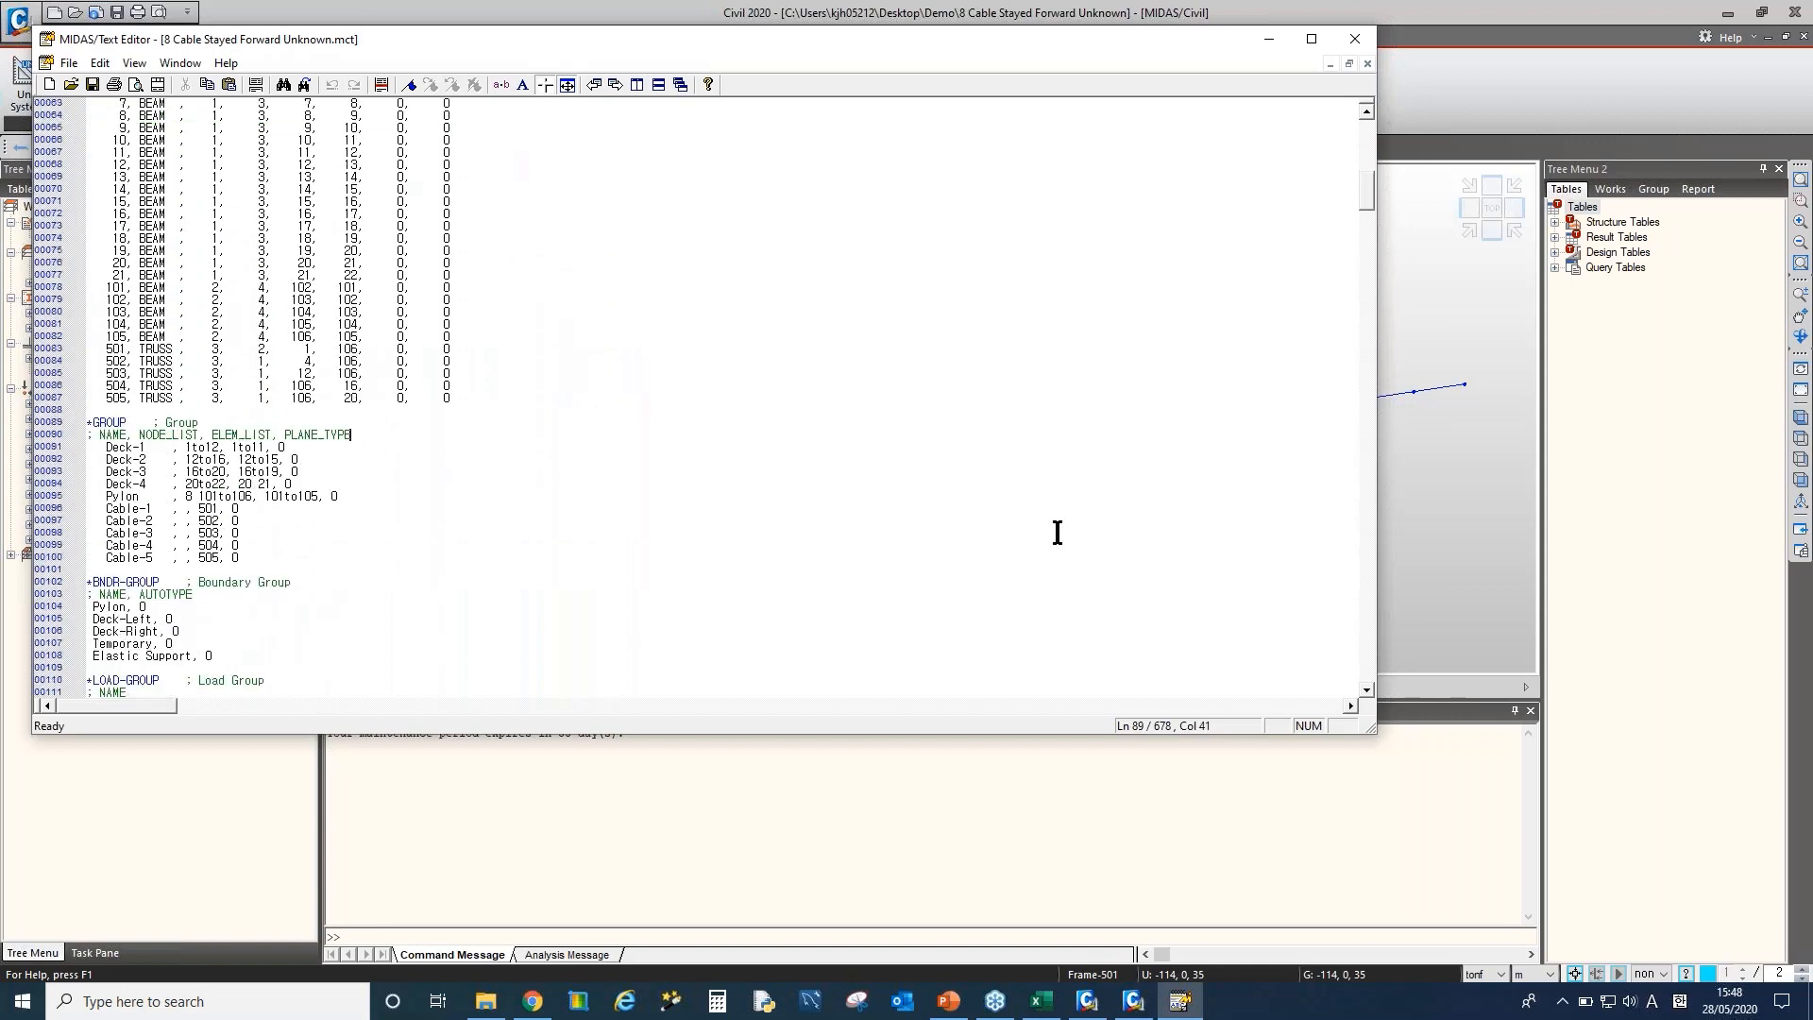
{"action": "left_click", "coordinate": [233, 559]}
{"action": "scroll", "coordinate": [296, 580], "scroll_direction": "down", "scroll_amount": 3}
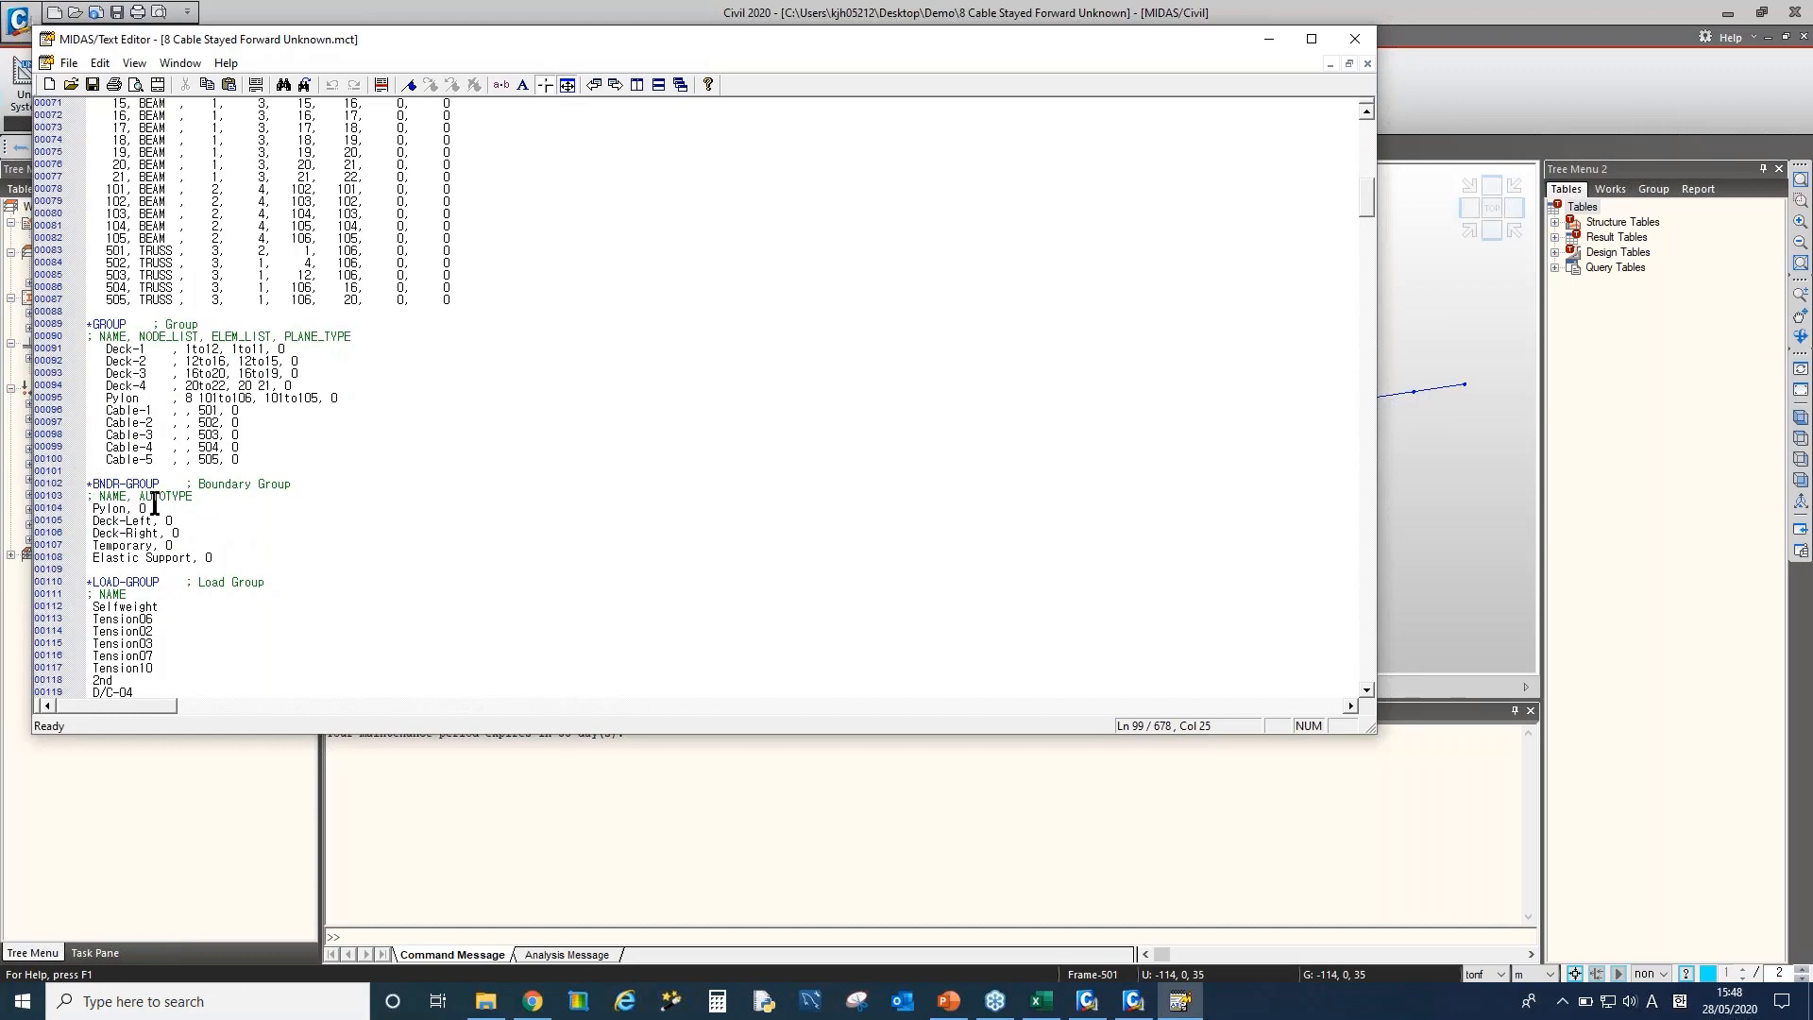
{"action": "scroll", "coordinate": [159, 510], "scroll_direction": "down", "scroll_amount": 15}
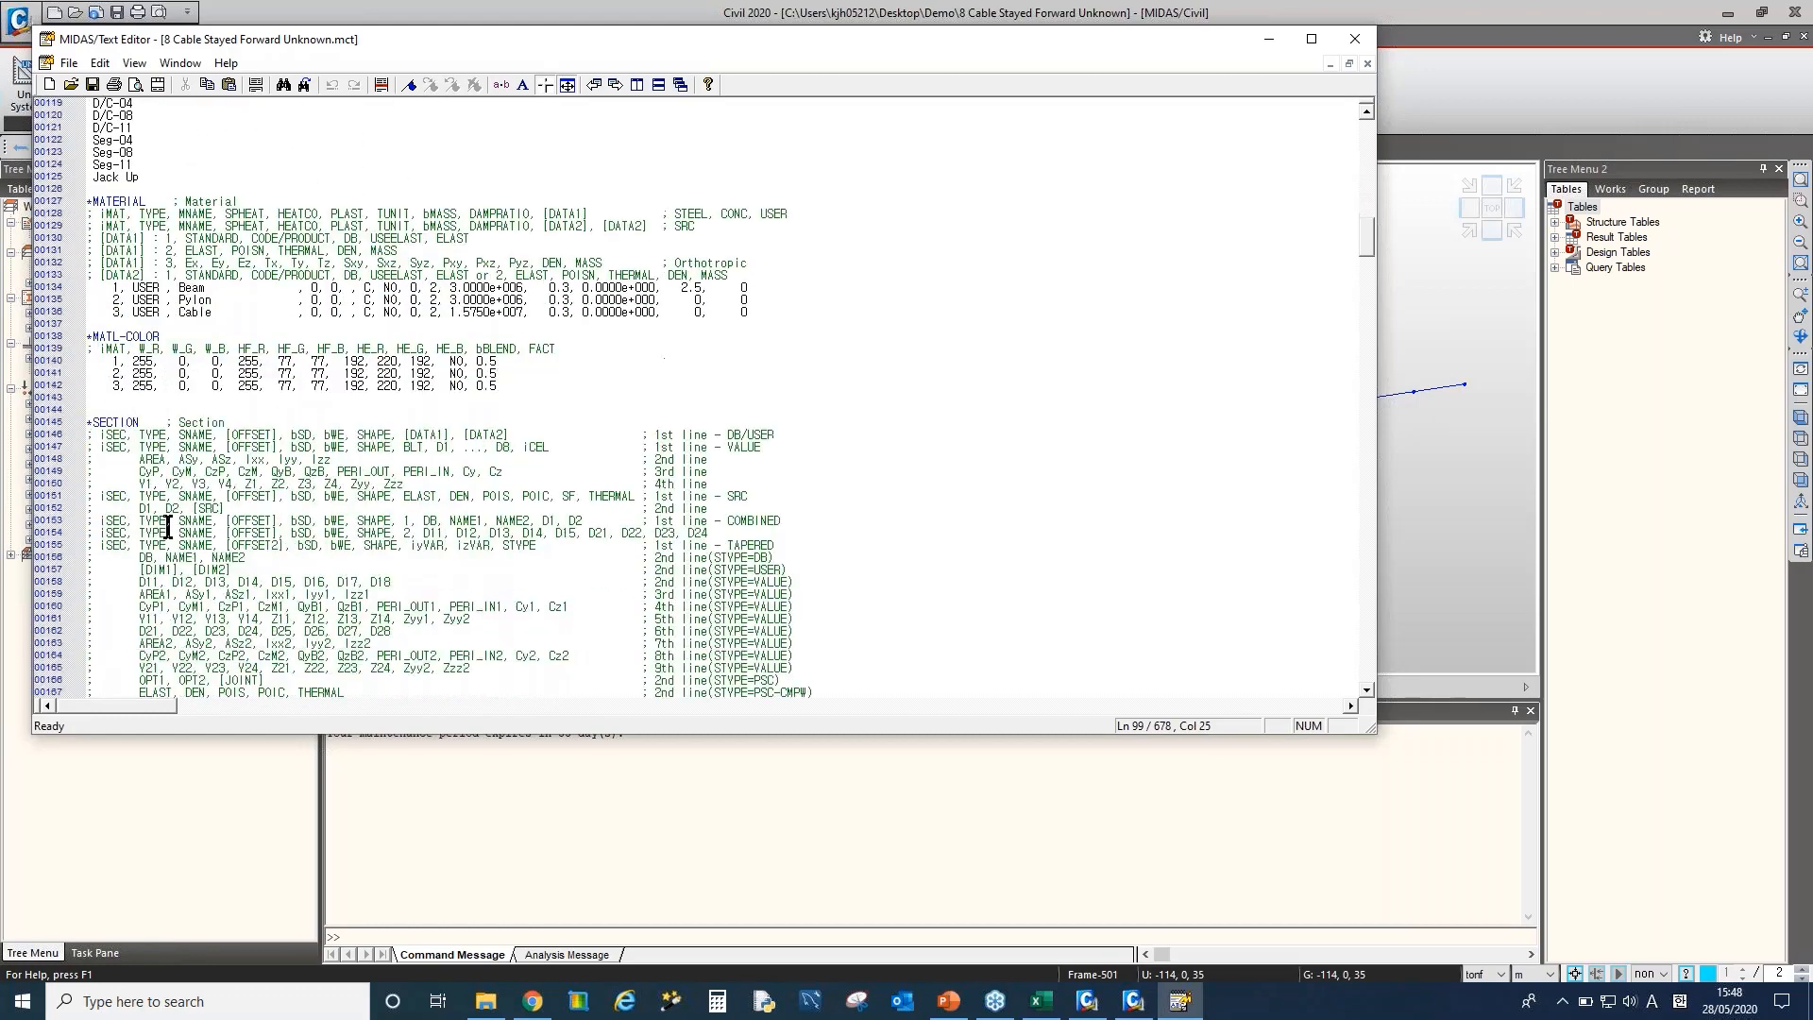
{"action": "scroll", "coordinate": [167, 527], "scroll_direction": "down", "scroll_amount": 20}
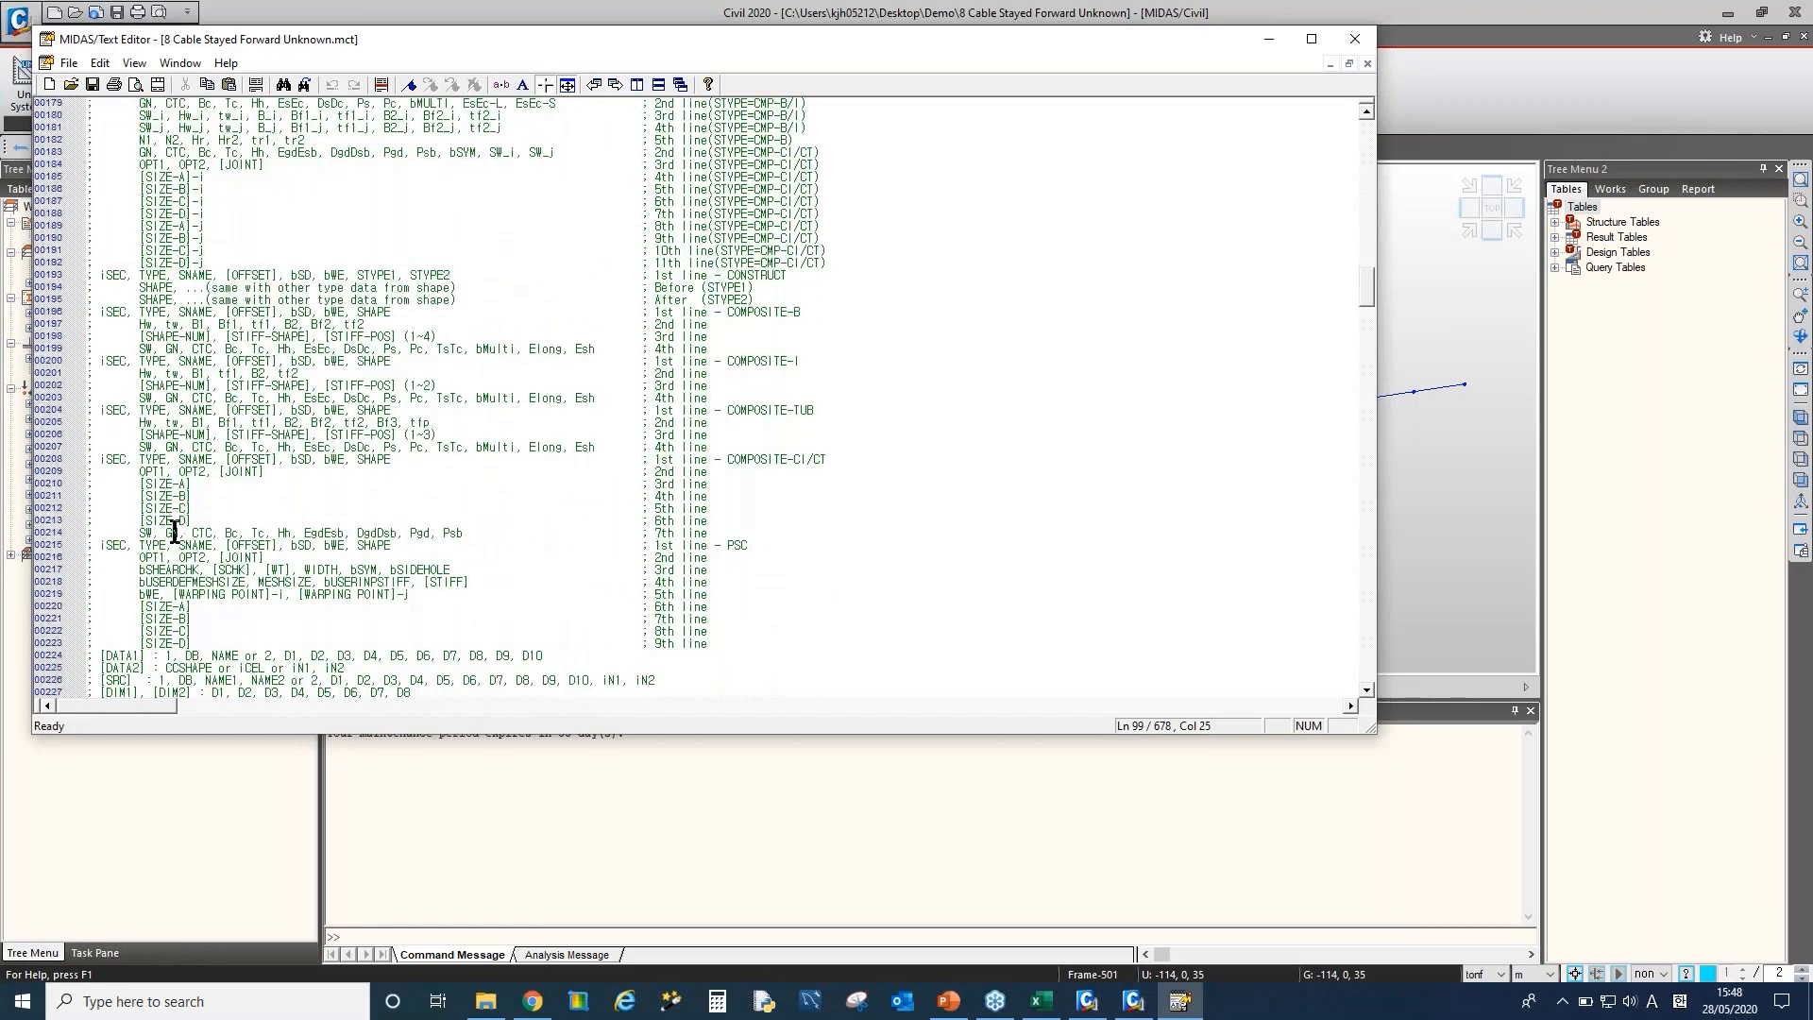
{"action": "left_click", "coordinate": [1261, 40]}
Import the Desktop file 8 Cable Stayed Forward Unknown.mct into a new, empty midas Civil project
{"action": "left_click", "coordinate": [54, 14]}
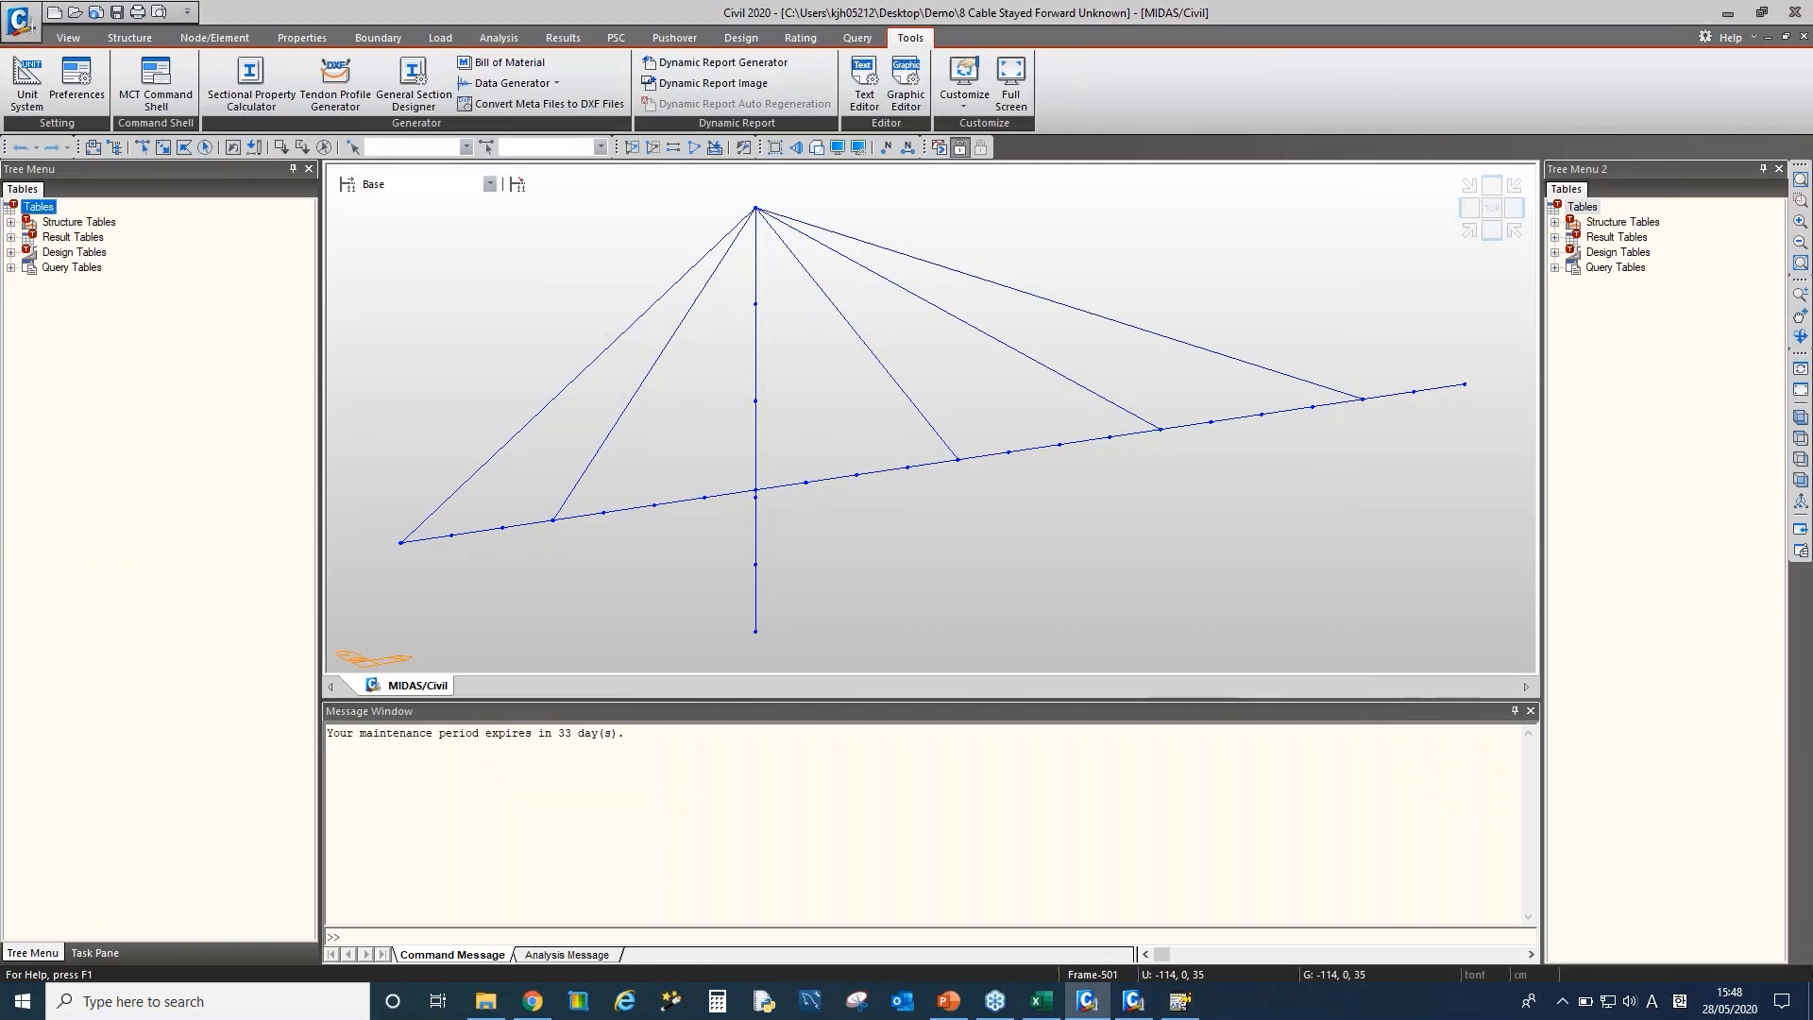
{"action": "left_click", "coordinate": [949, 530]}
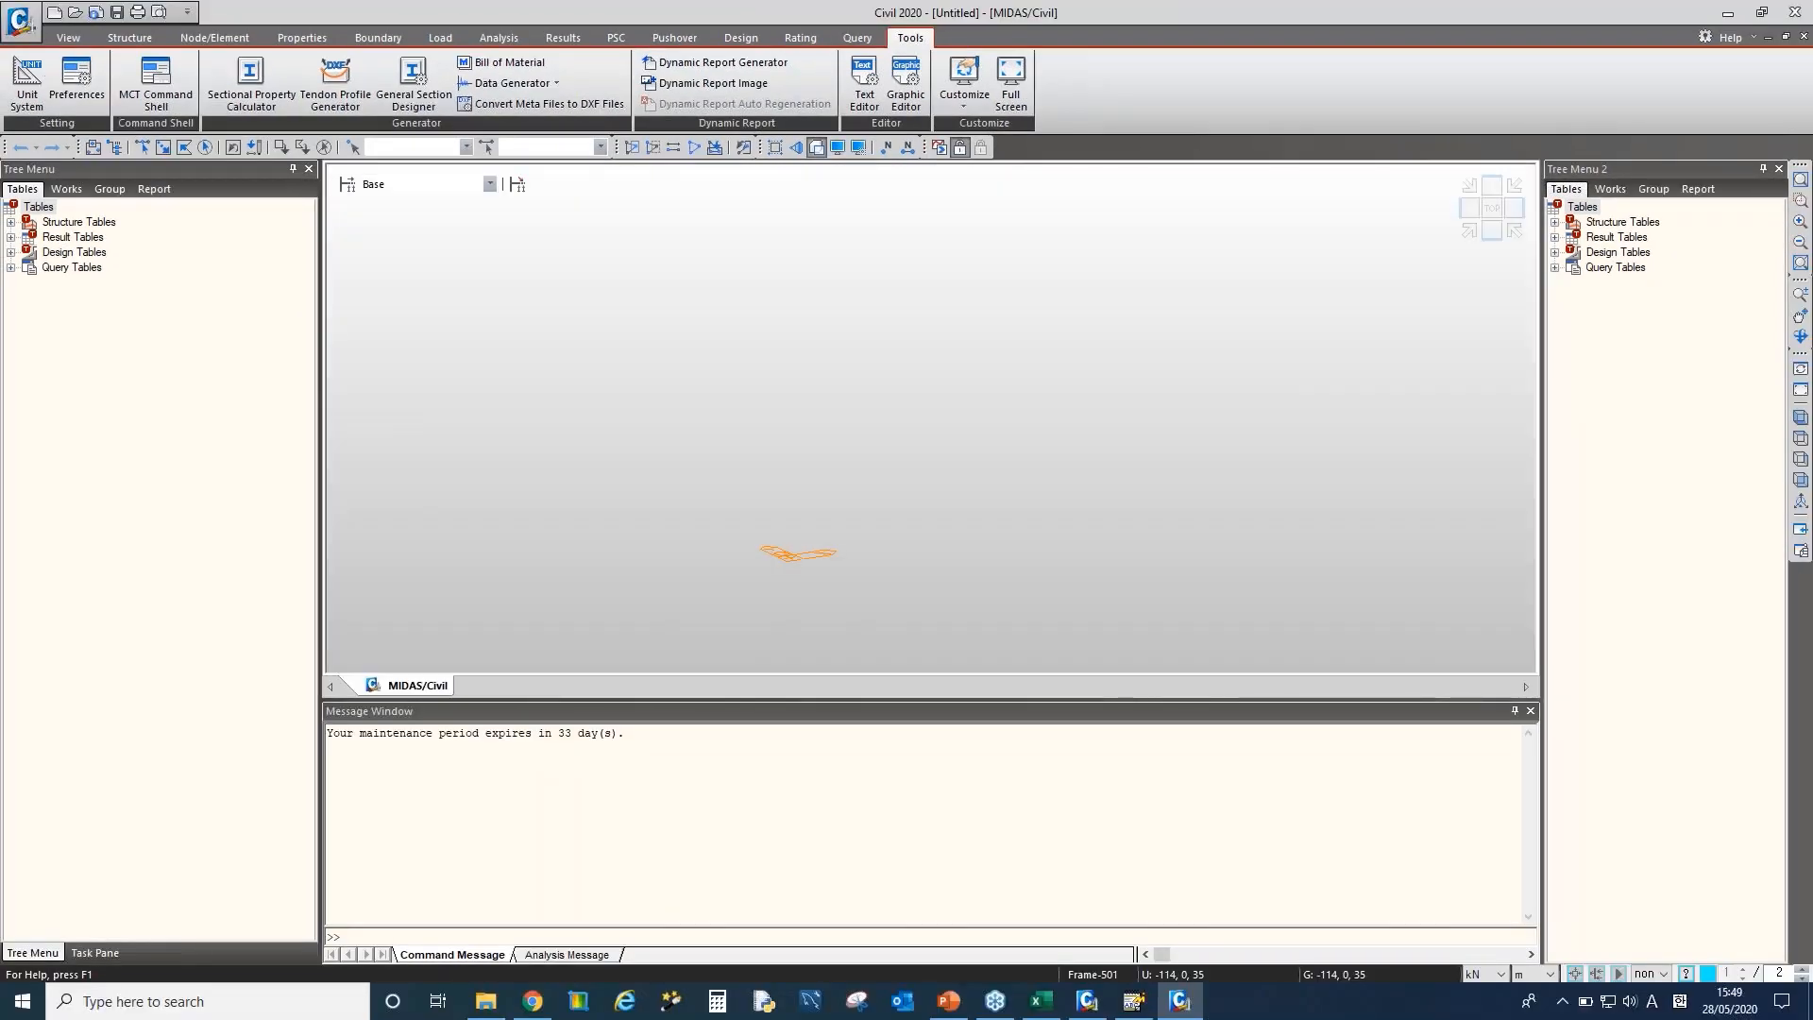
{"action": "left_click", "coordinate": [19, 19]}
{"action": "mouse_move", "coordinate": [99, 213]}
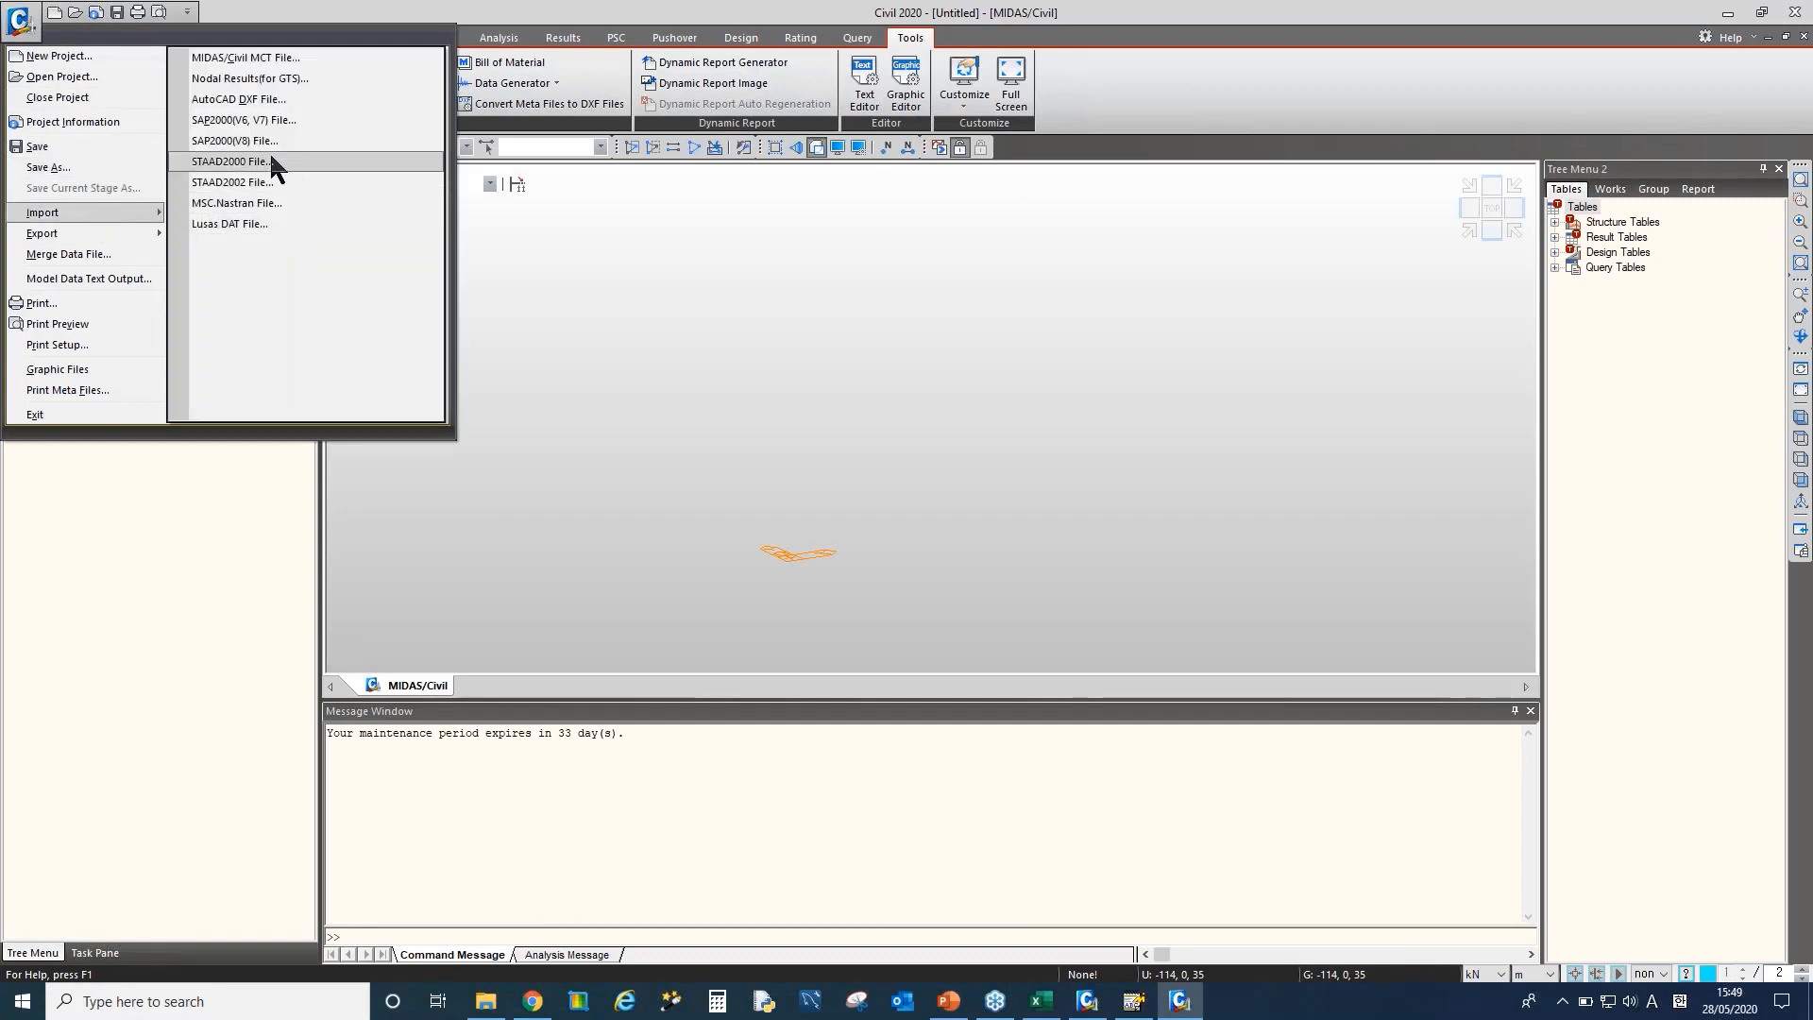
{"action": "left_click", "coordinate": [297, 55]}
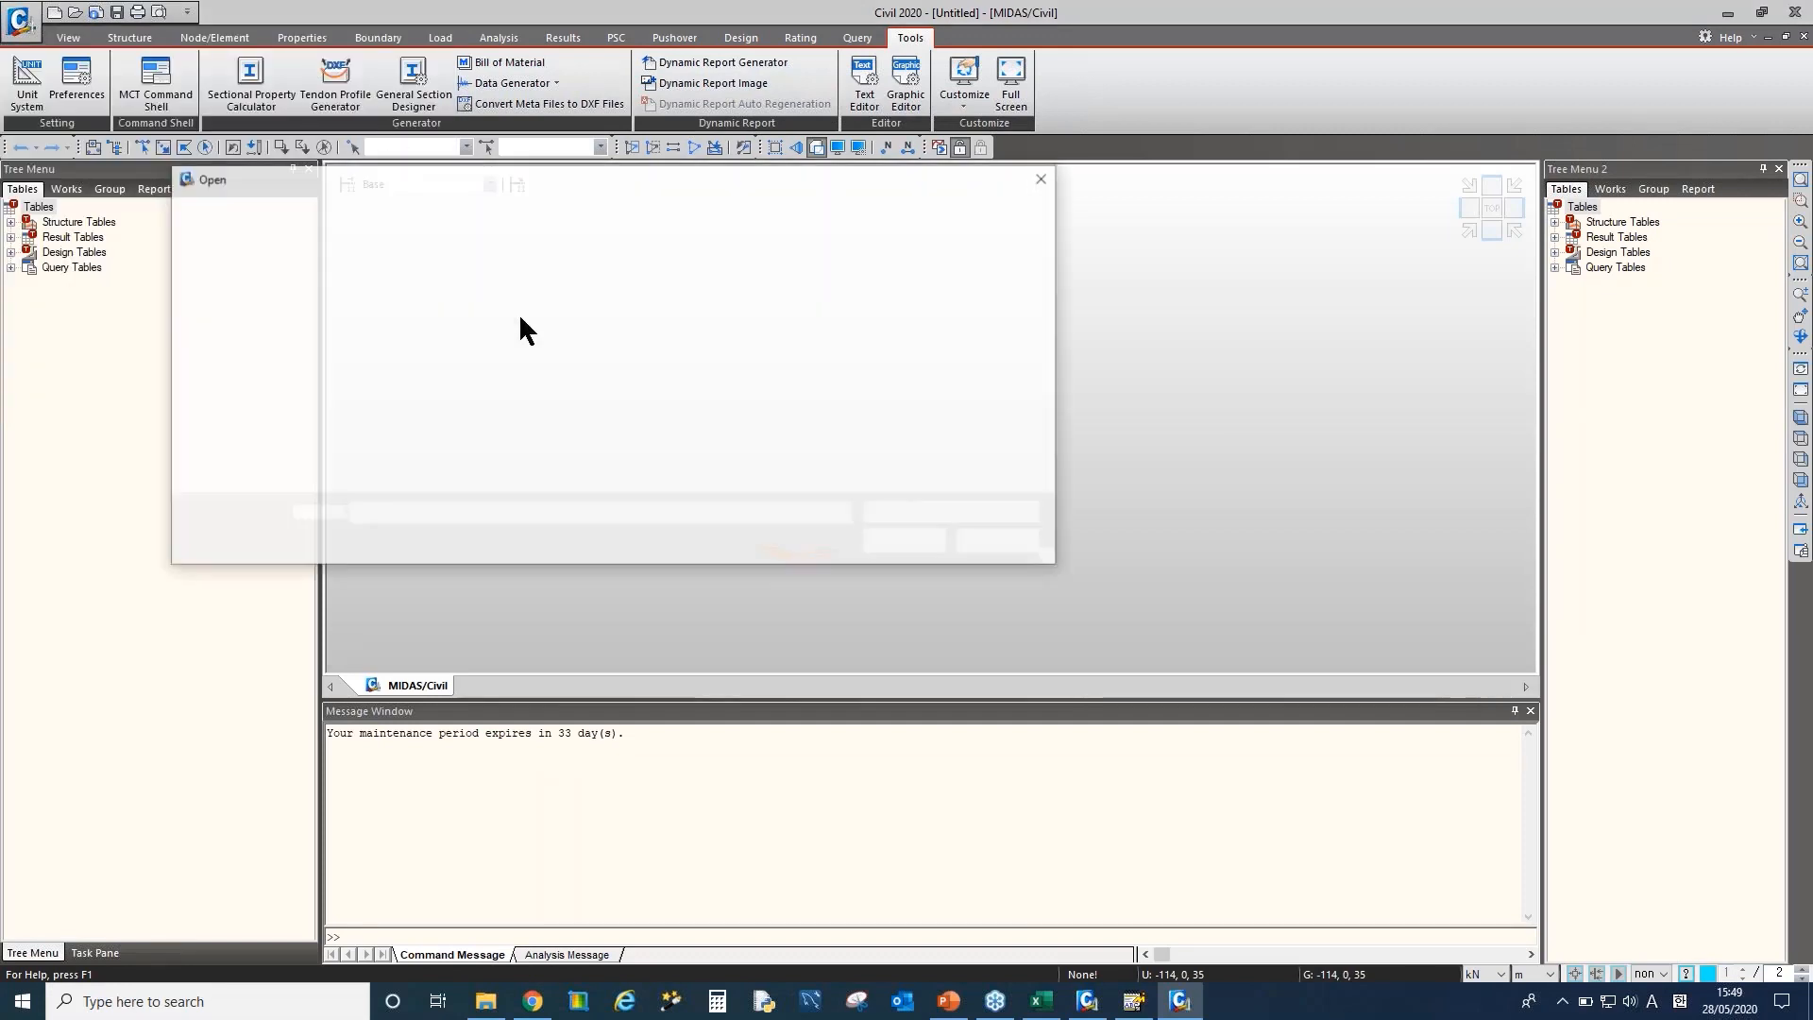
{"action": "left_click_drag", "start_coordinate": [307, 364], "coordinate": [307, 304]}
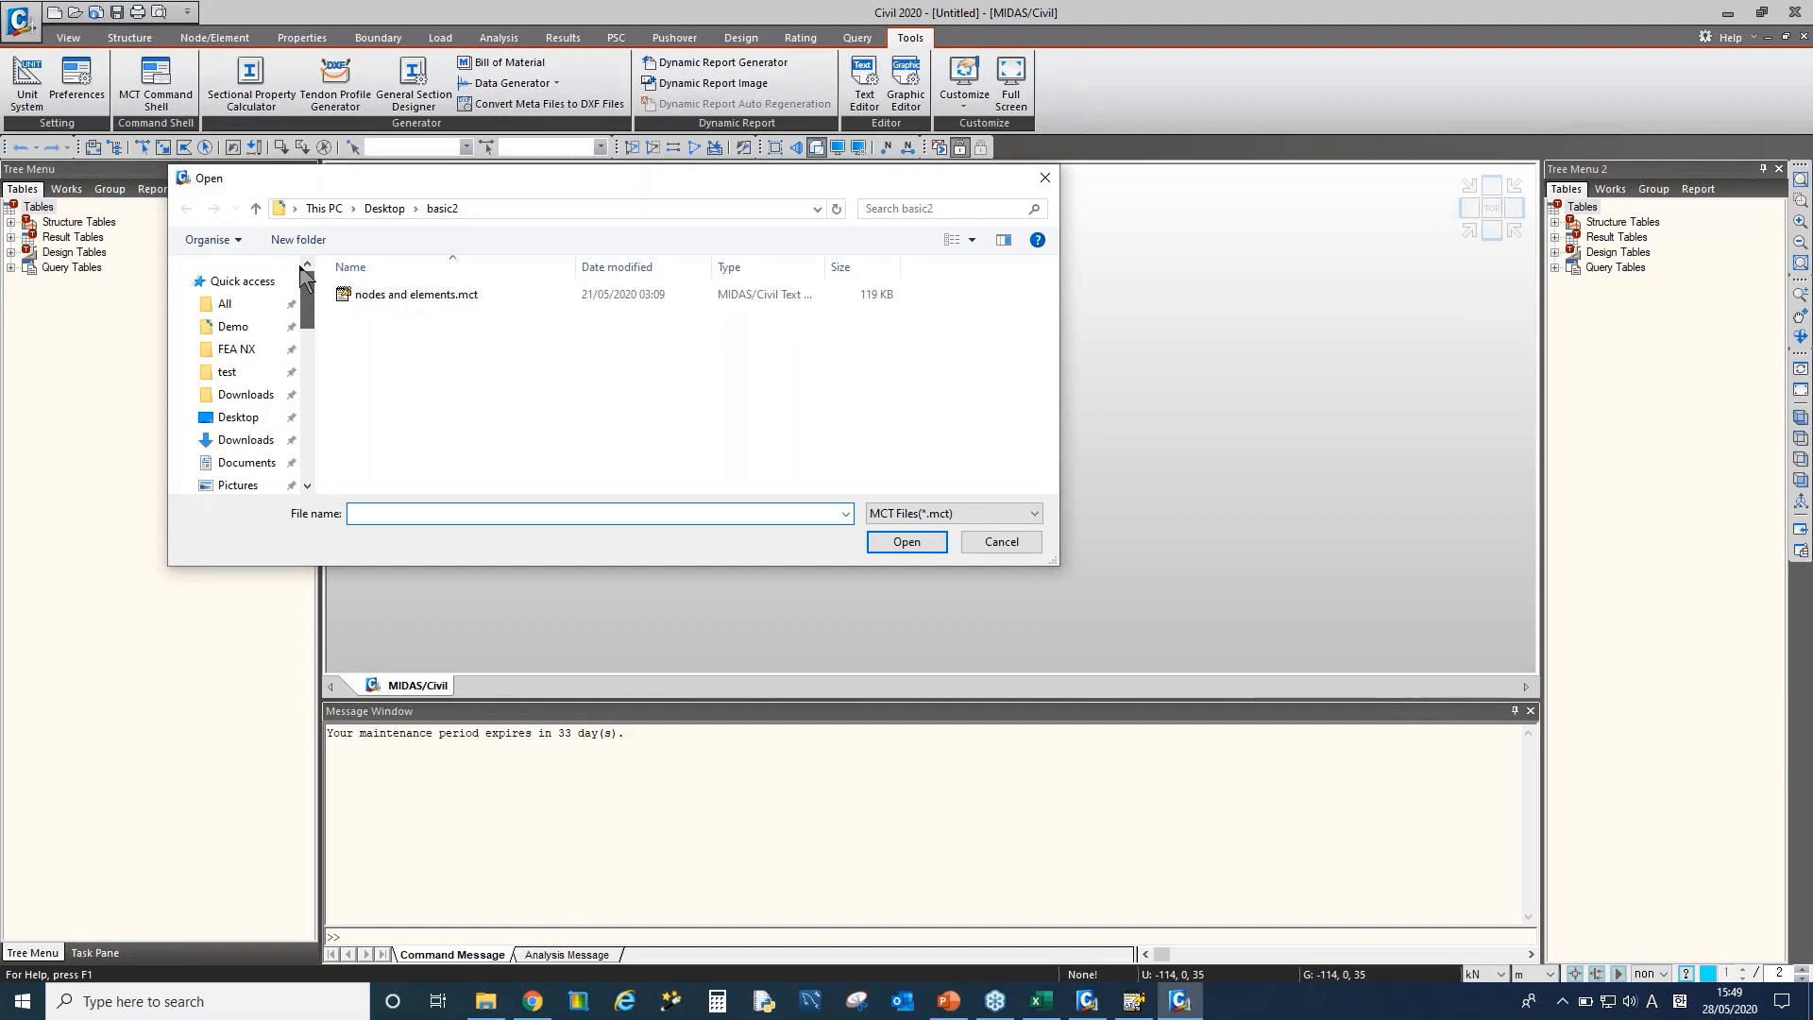
{"action": "left_click", "coordinate": [238, 417]}
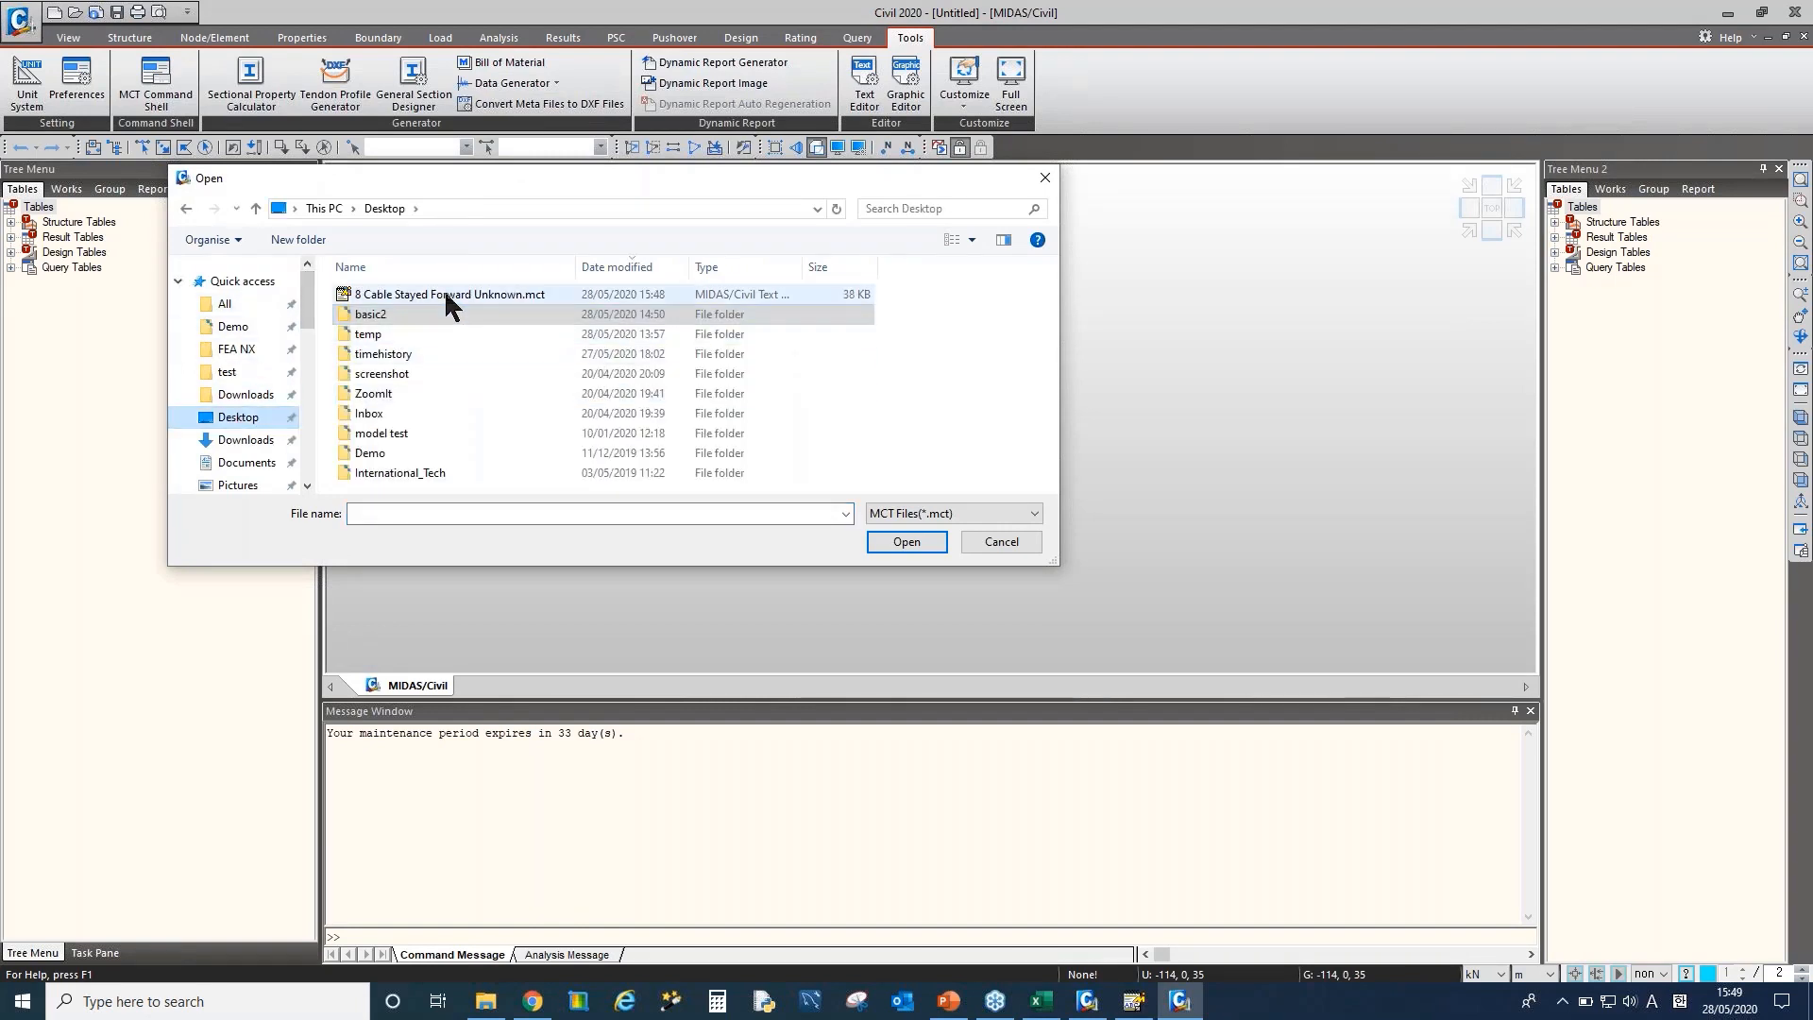
{"action": "double_click", "coordinate": [444, 289]}
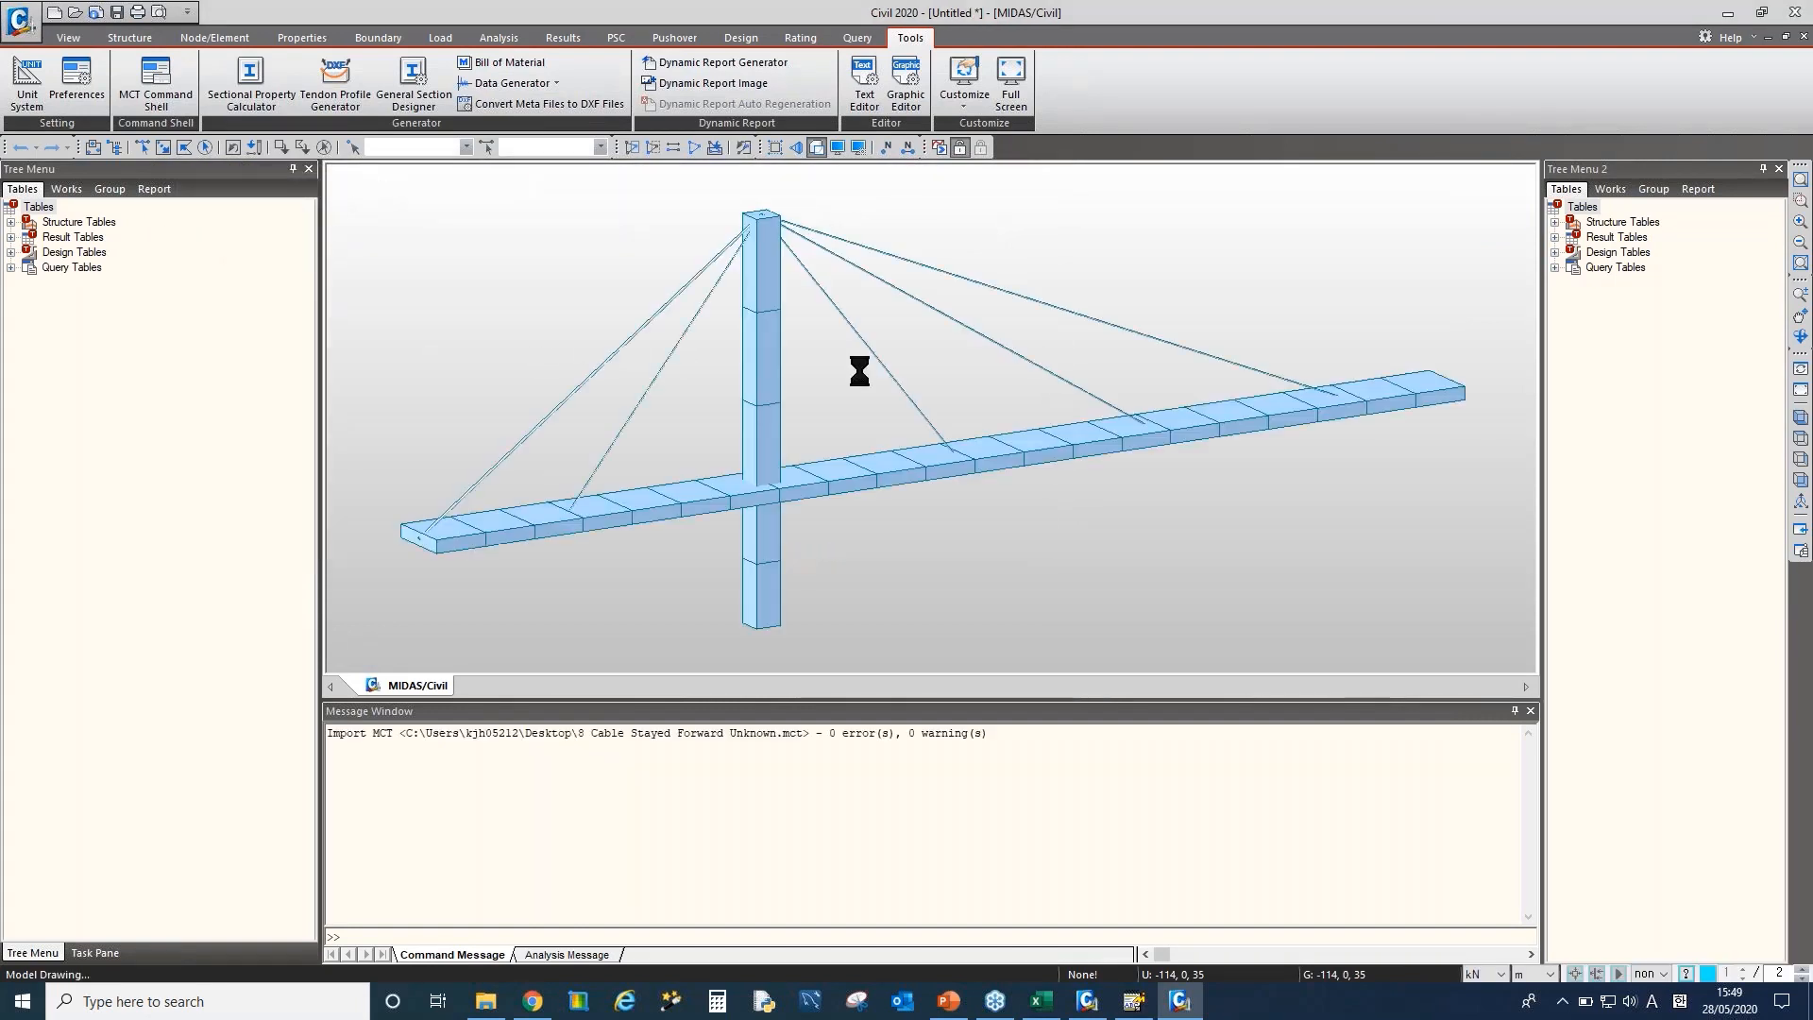
Look through the imported model's properties, static load cases and construction stages in the Works tree, collapsing the Construction Stage branch
{"action": "left_click", "coordinate": [66, 189]}
{"action": "left_click", "coordinate": [104, 599]}
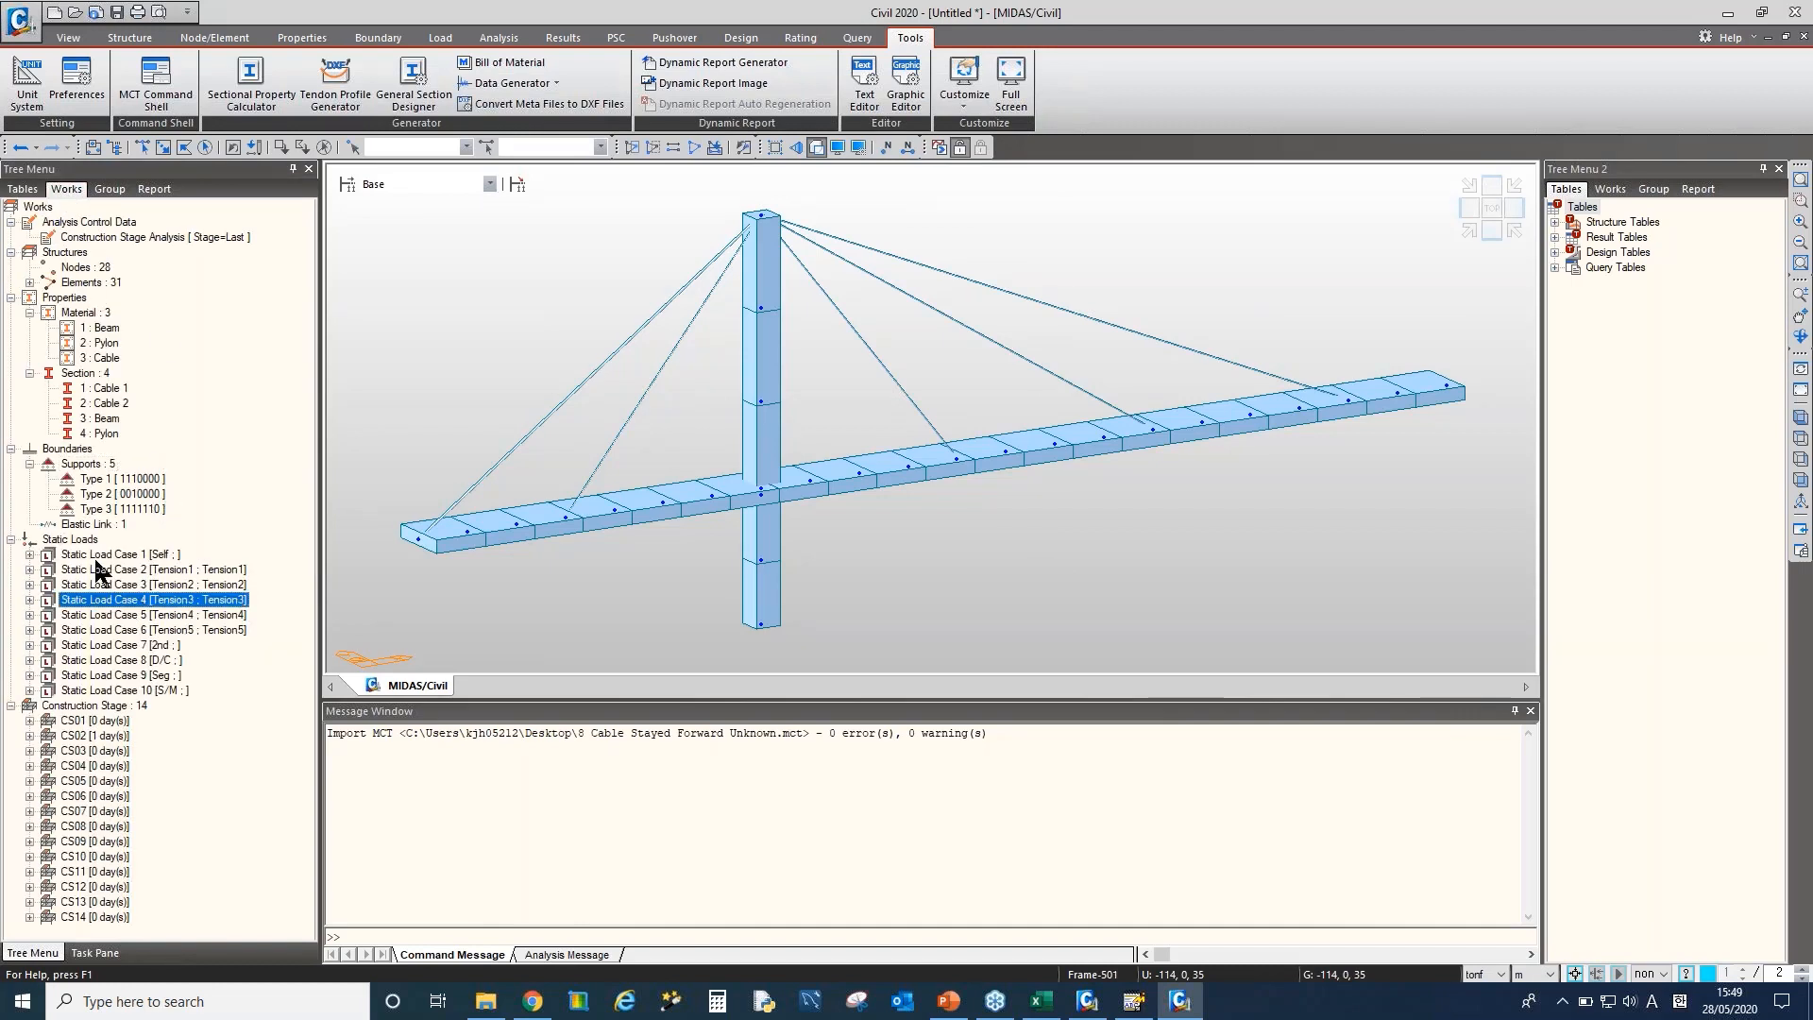
{"action": "left_click", "coordinate": [100, 556]}
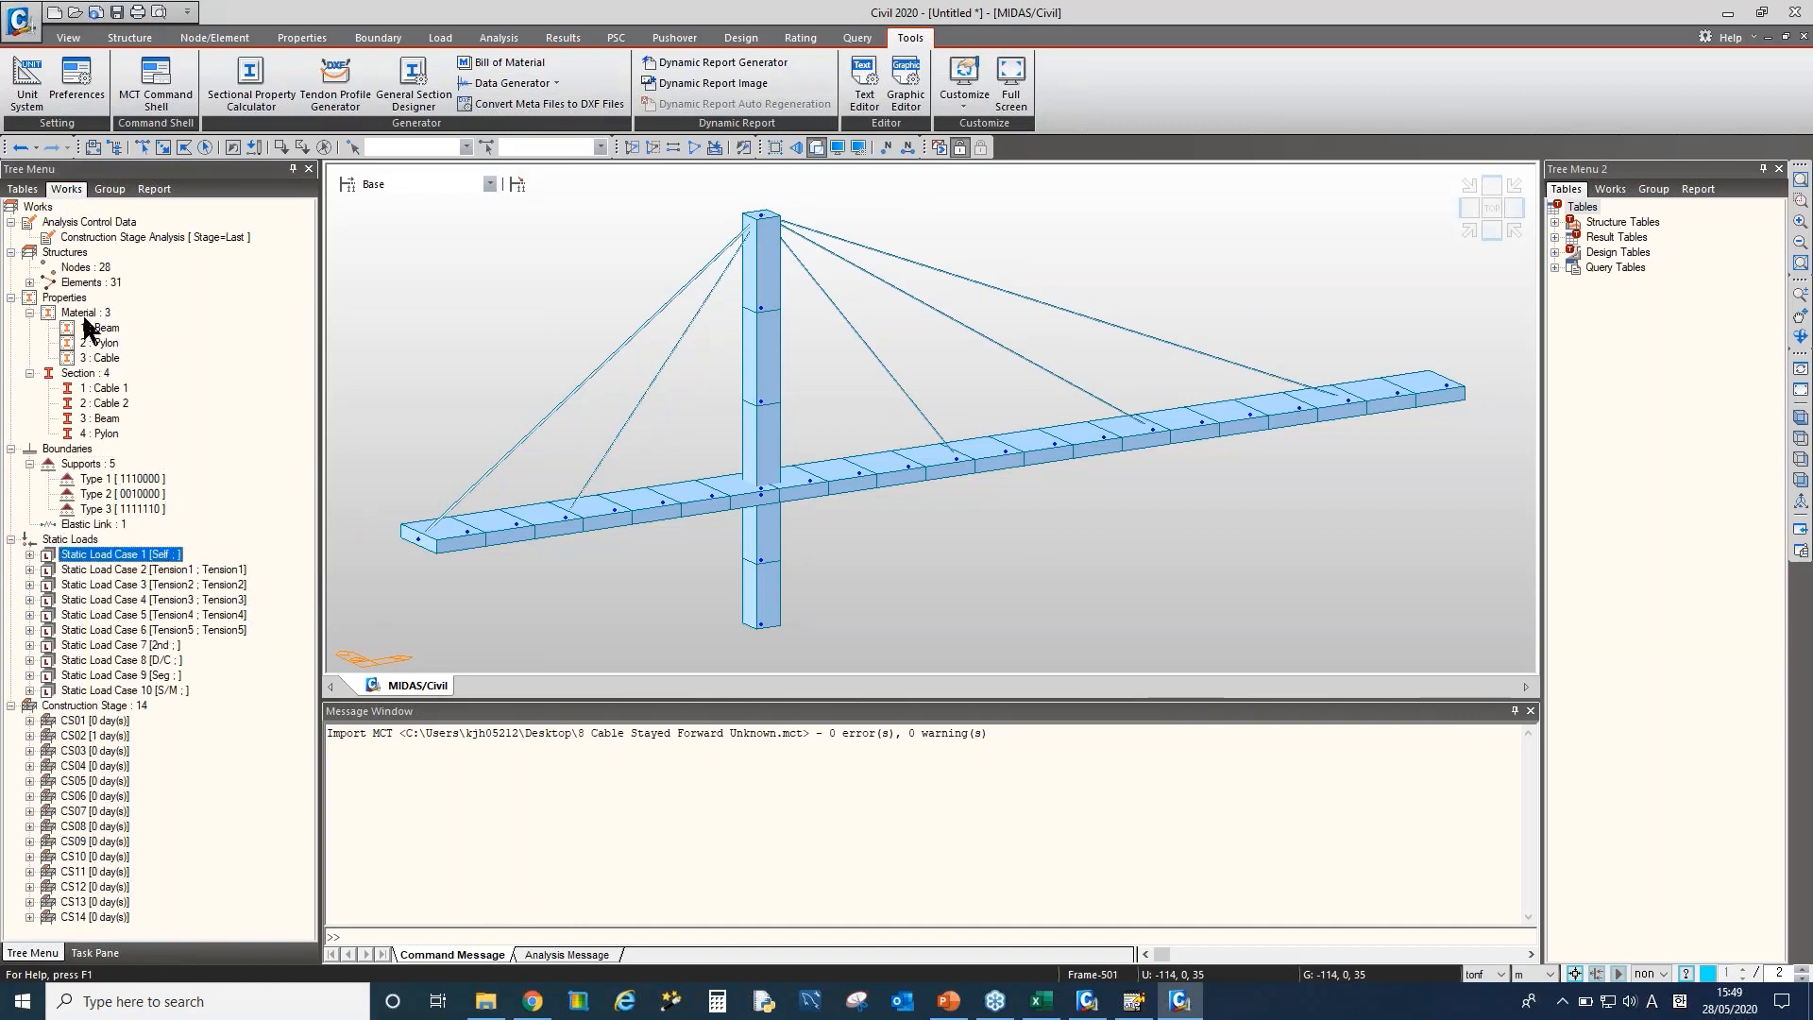
{"action": "double_click", "coordinate": [80, 706]}
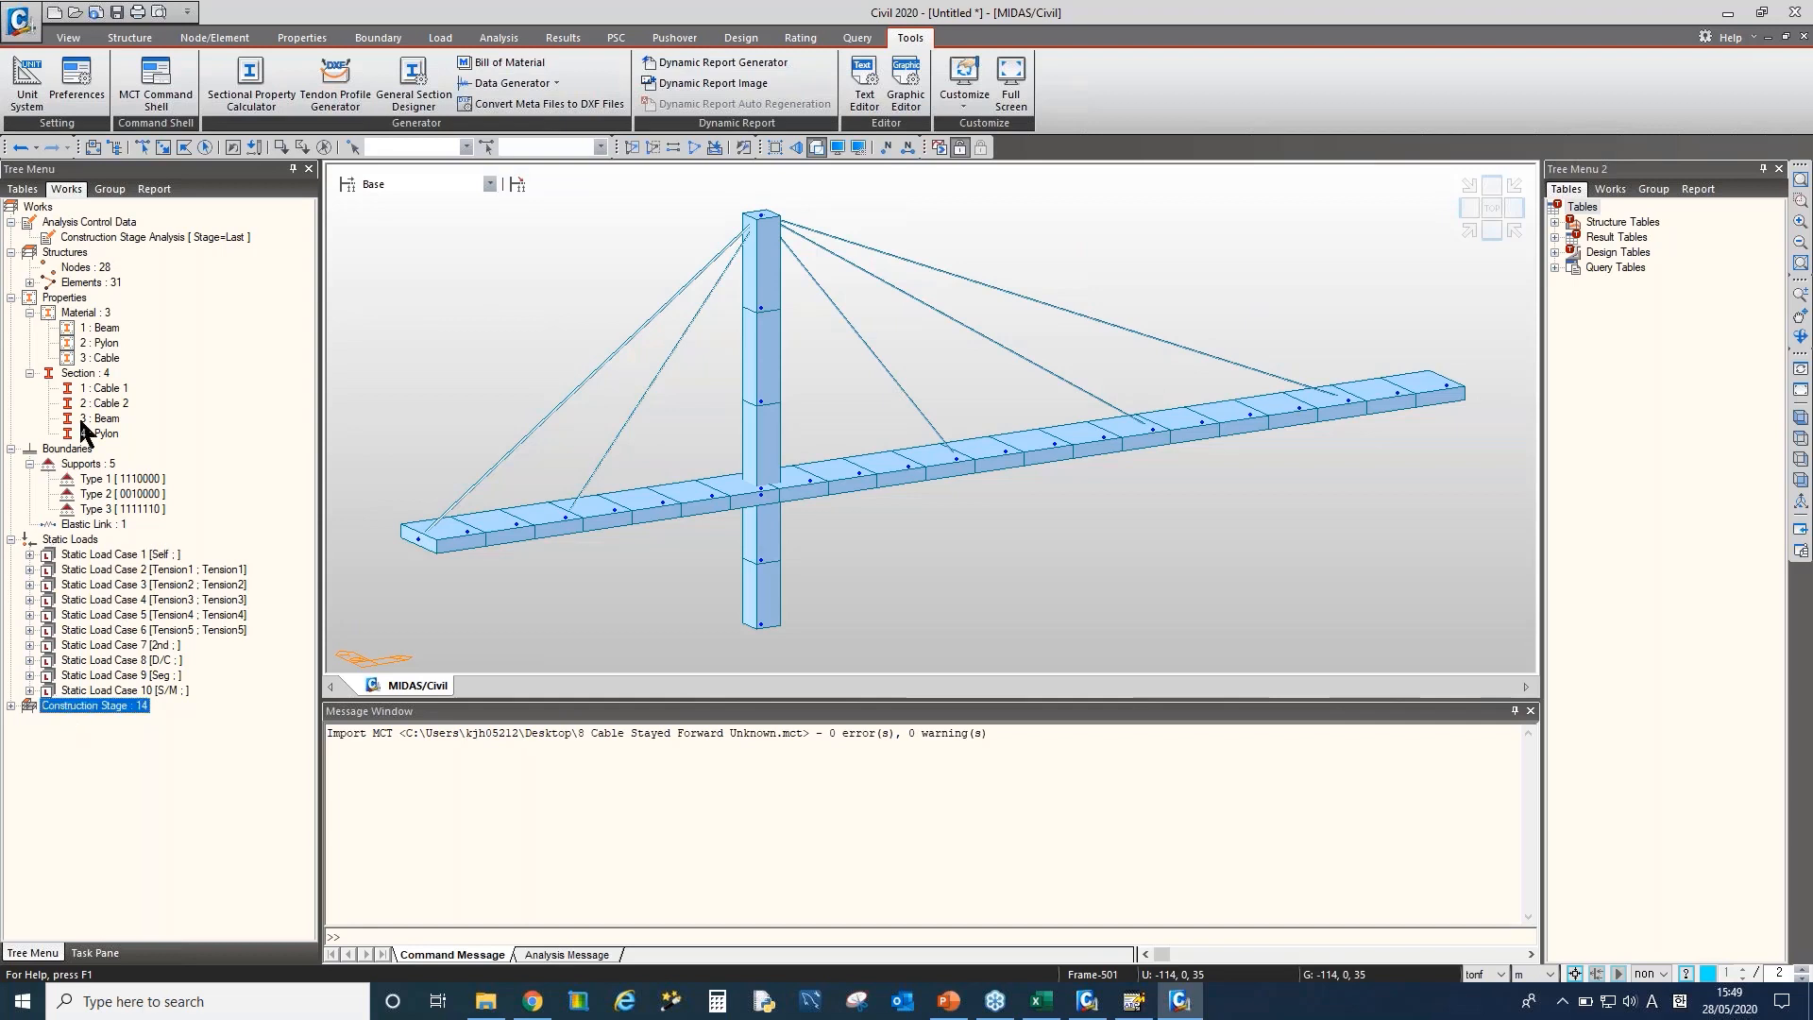
{"action": "left_click", "coordinate": [542, 880]}
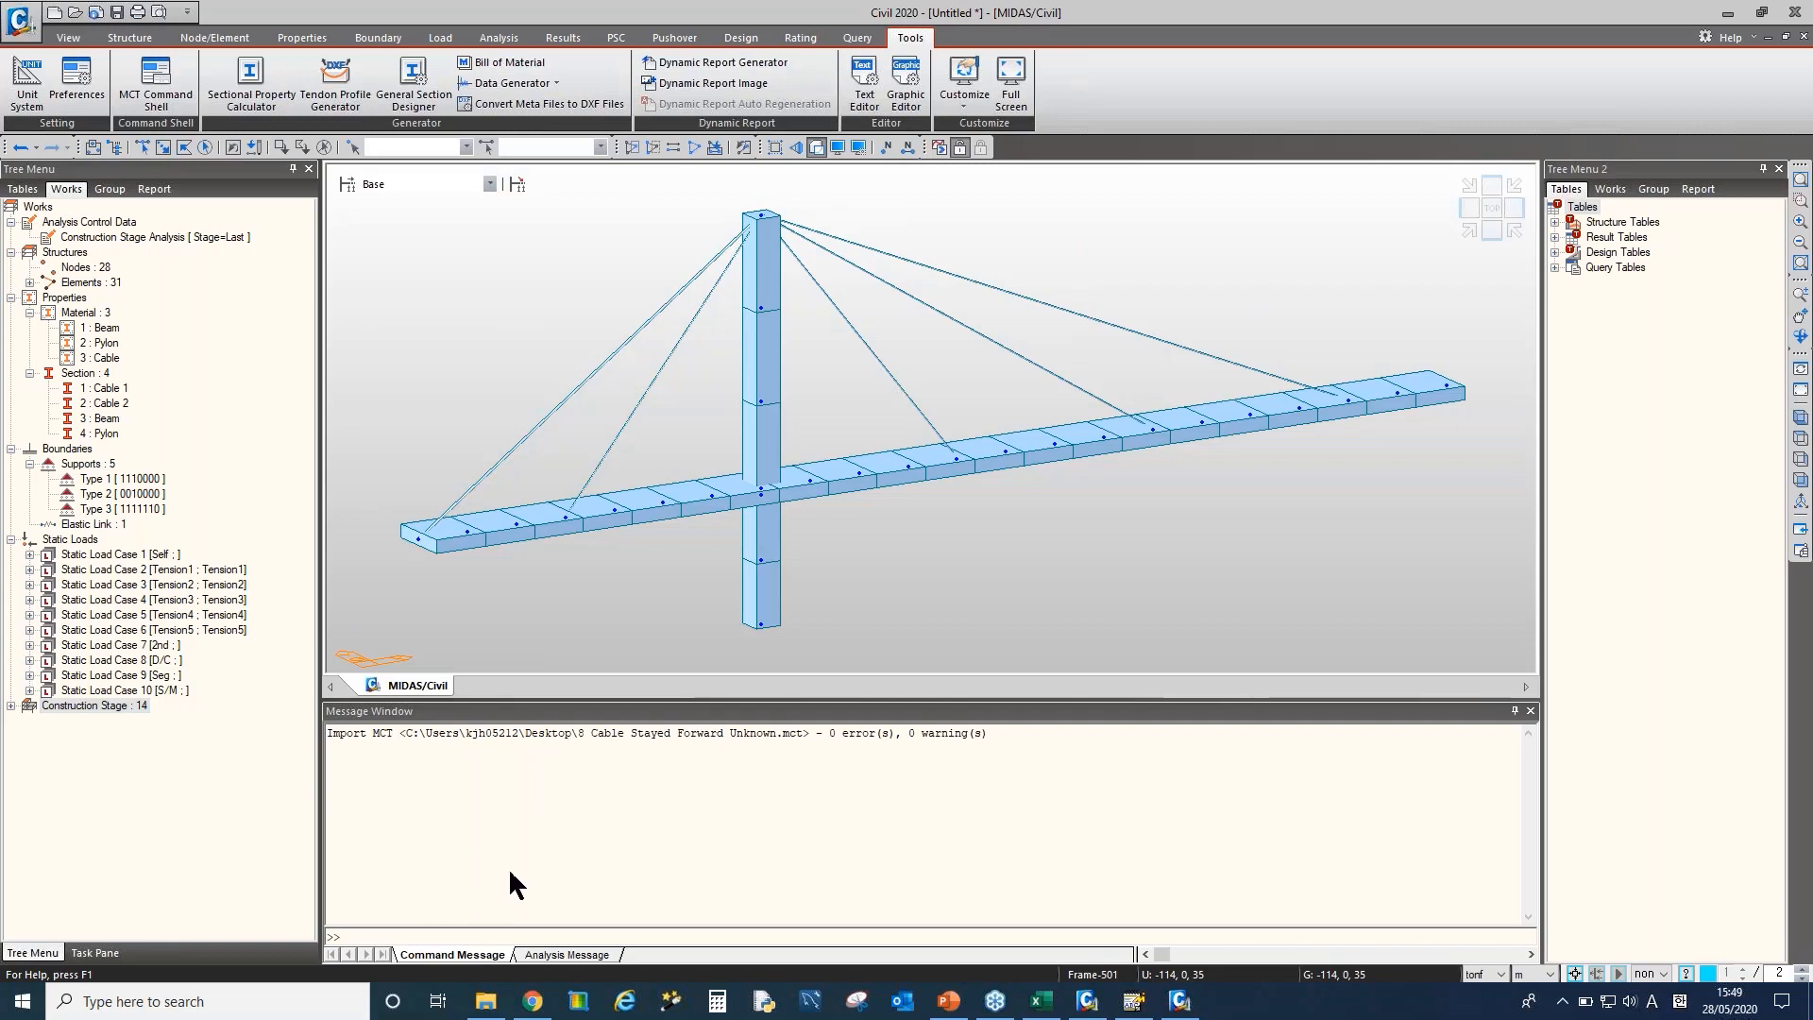
Expand the static load cases Tension1 and 2nd, and open the table of the 2nd case's Element Beam Loads
{"action": "left_click", "coordinate": [139, 571]}
{"action": "double_click", "coordinate": [142, 570]}
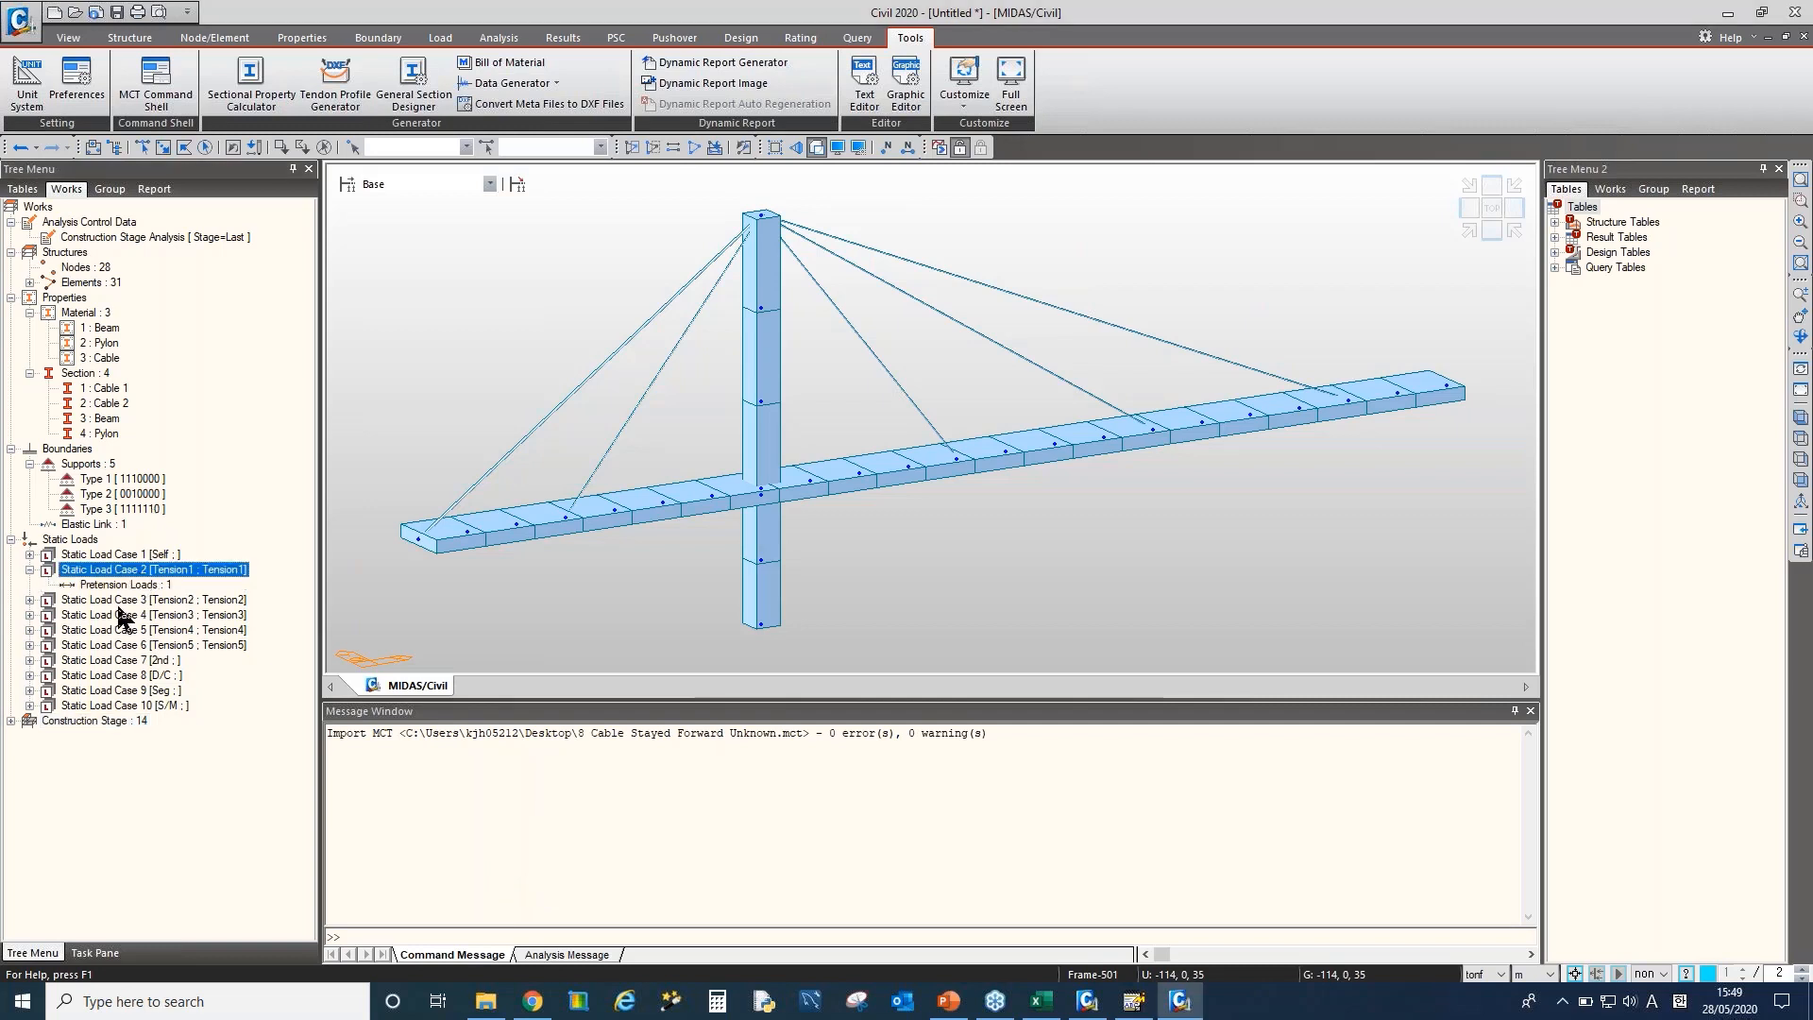
{"action": "double_click", "coordinate": [132, 660]}
{"action": "left_click", "coordinate": [112, 675]}
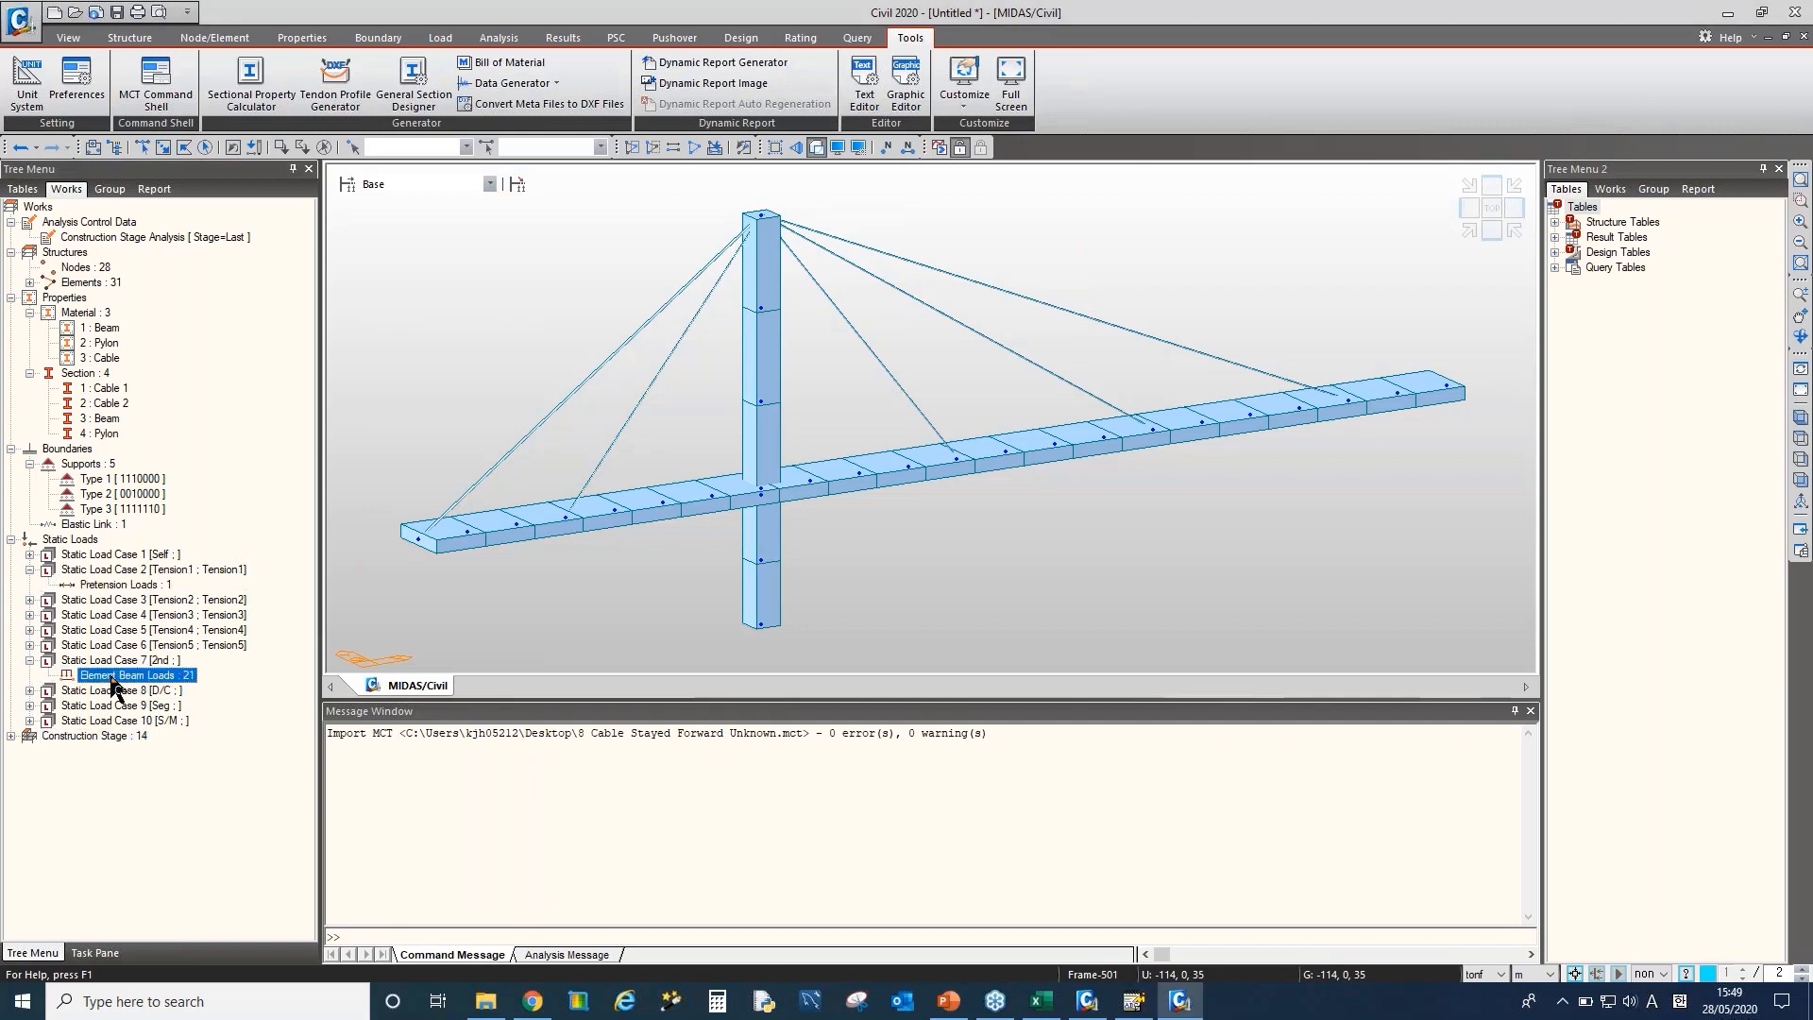
{"action": "right_click", "coordinate": [113, 678]}
{"action": "left_click", "coordinate": [153, 763]}
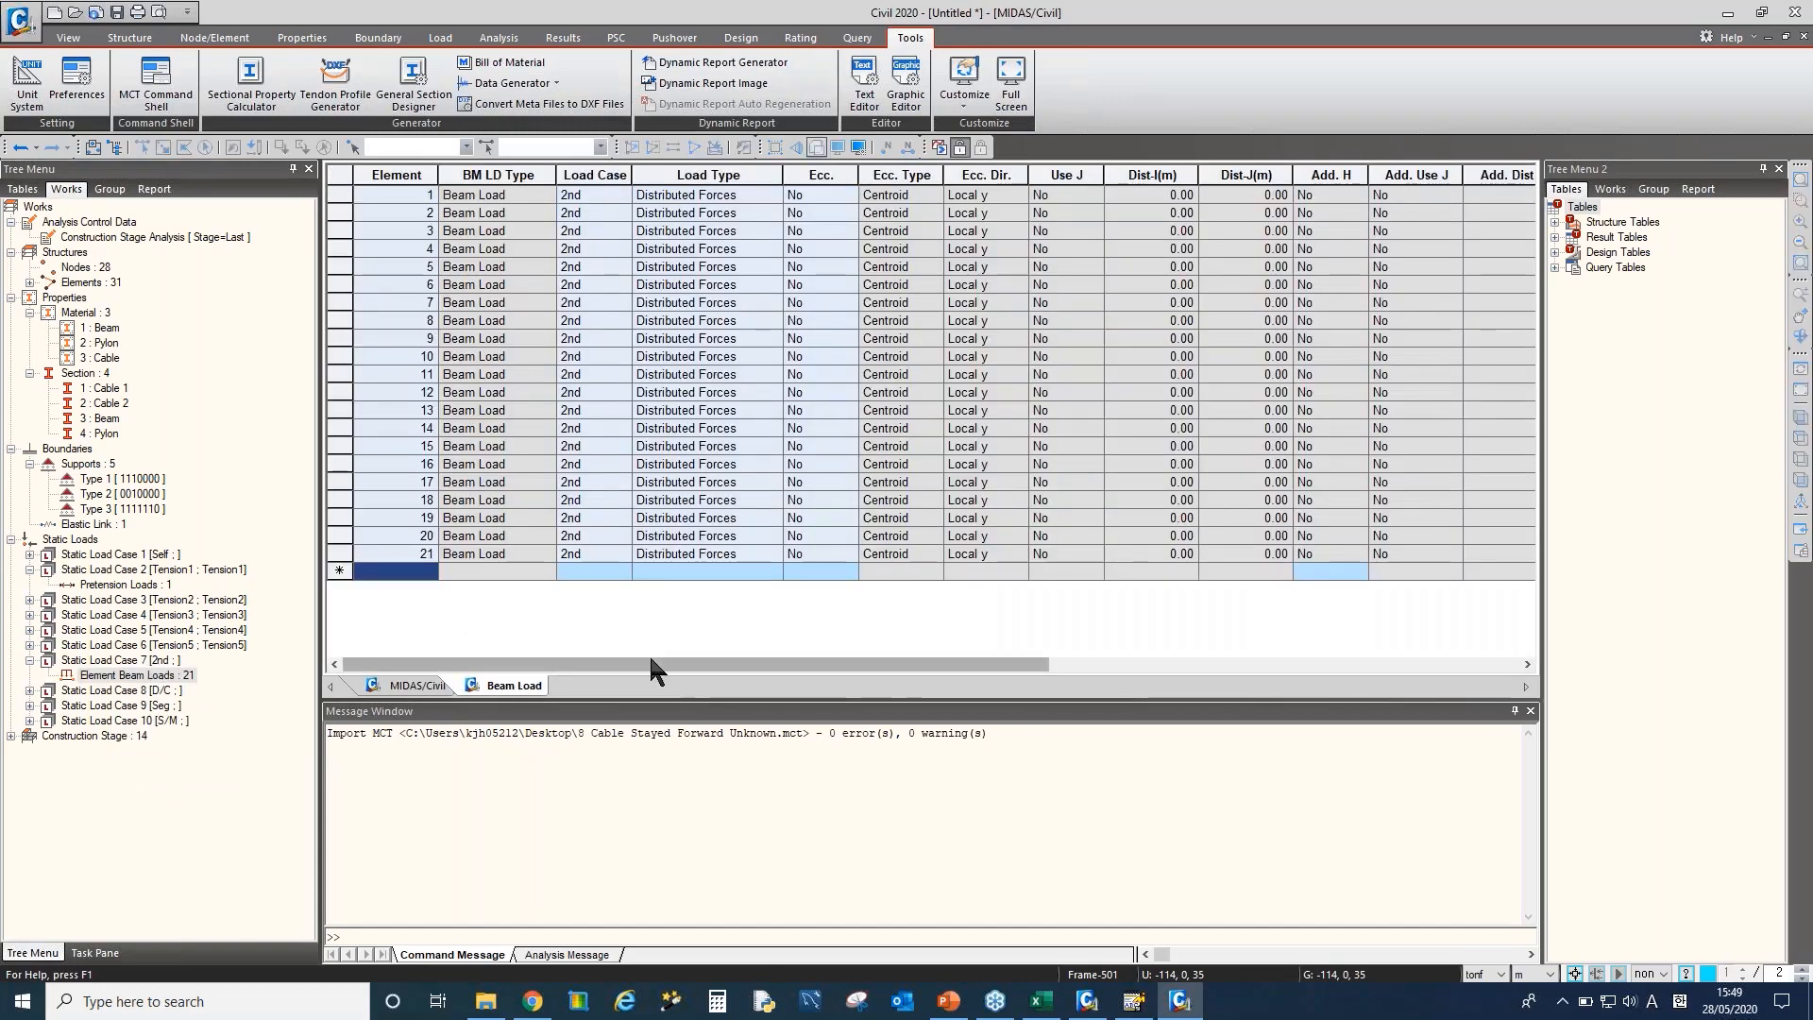
Look over the Beam Load table's columns, highlighting the row for element 18
{"action": "left_click_drag", "start_coordinate": [654, 663], "coordinate": [433, 666]}
{"action": "left_click", "coordinate": [413, 500]}
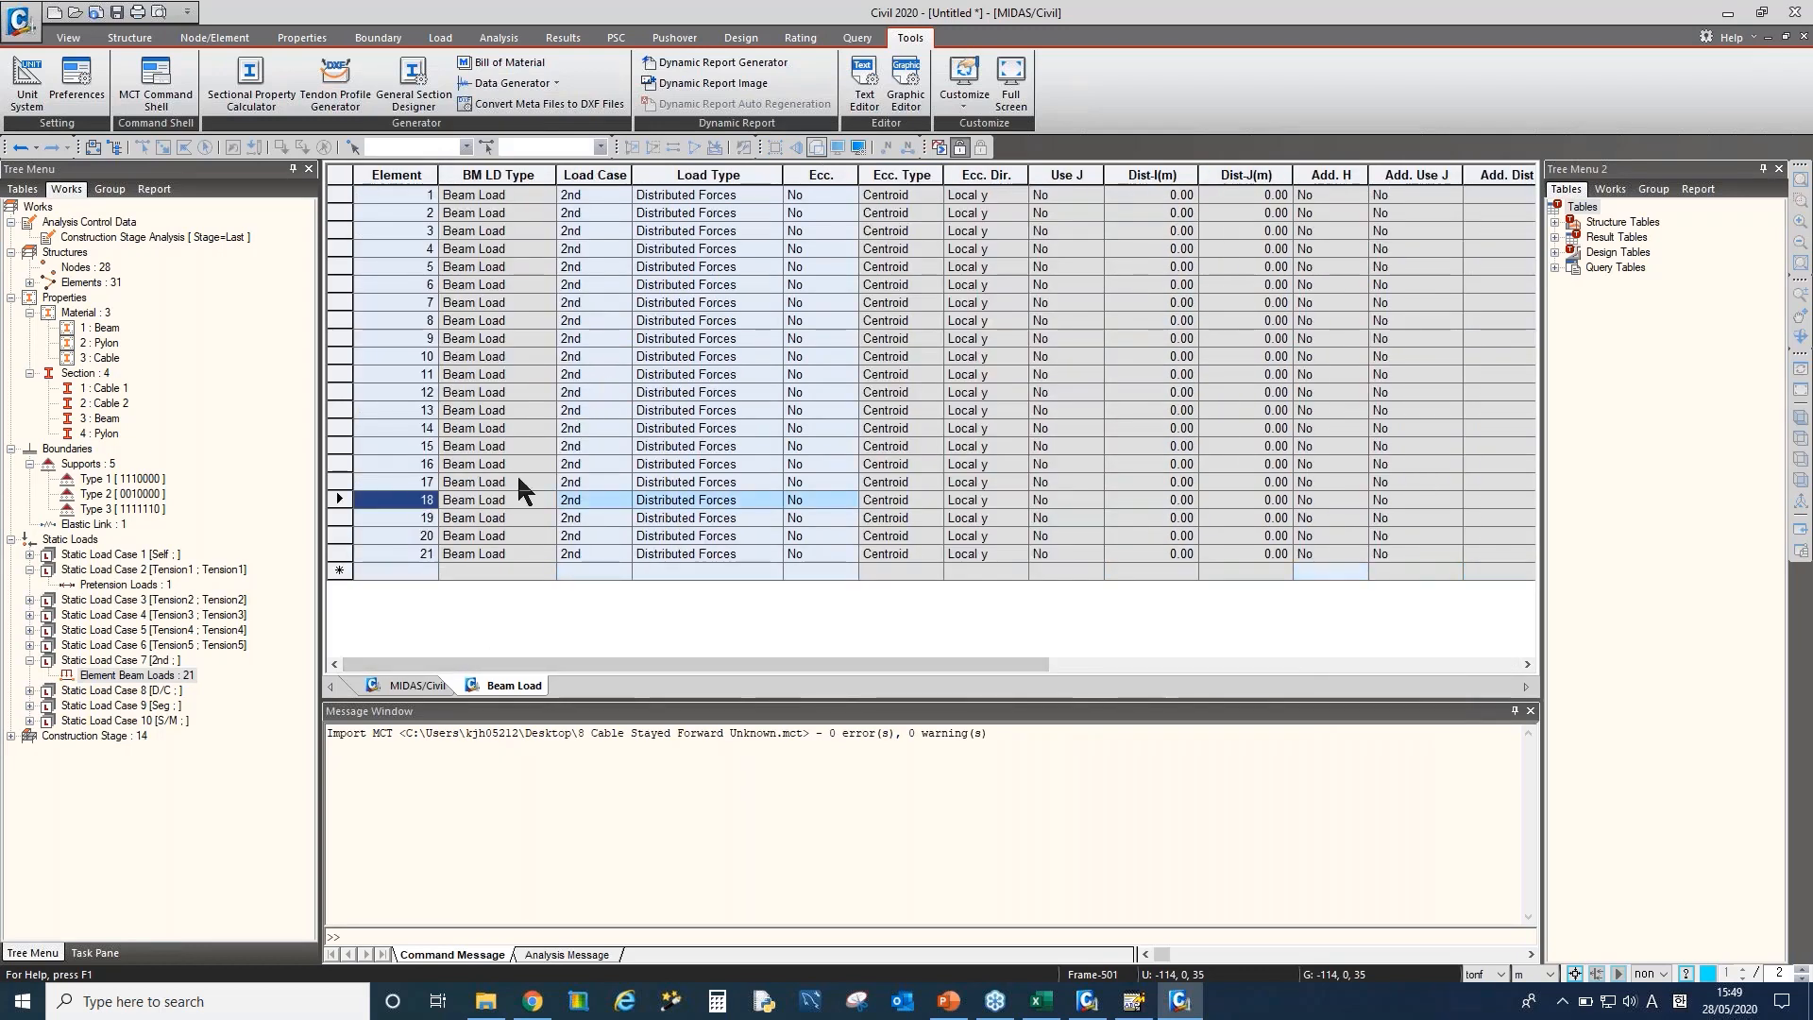
{"action": "left_click", "coordinate": [132, 676]}
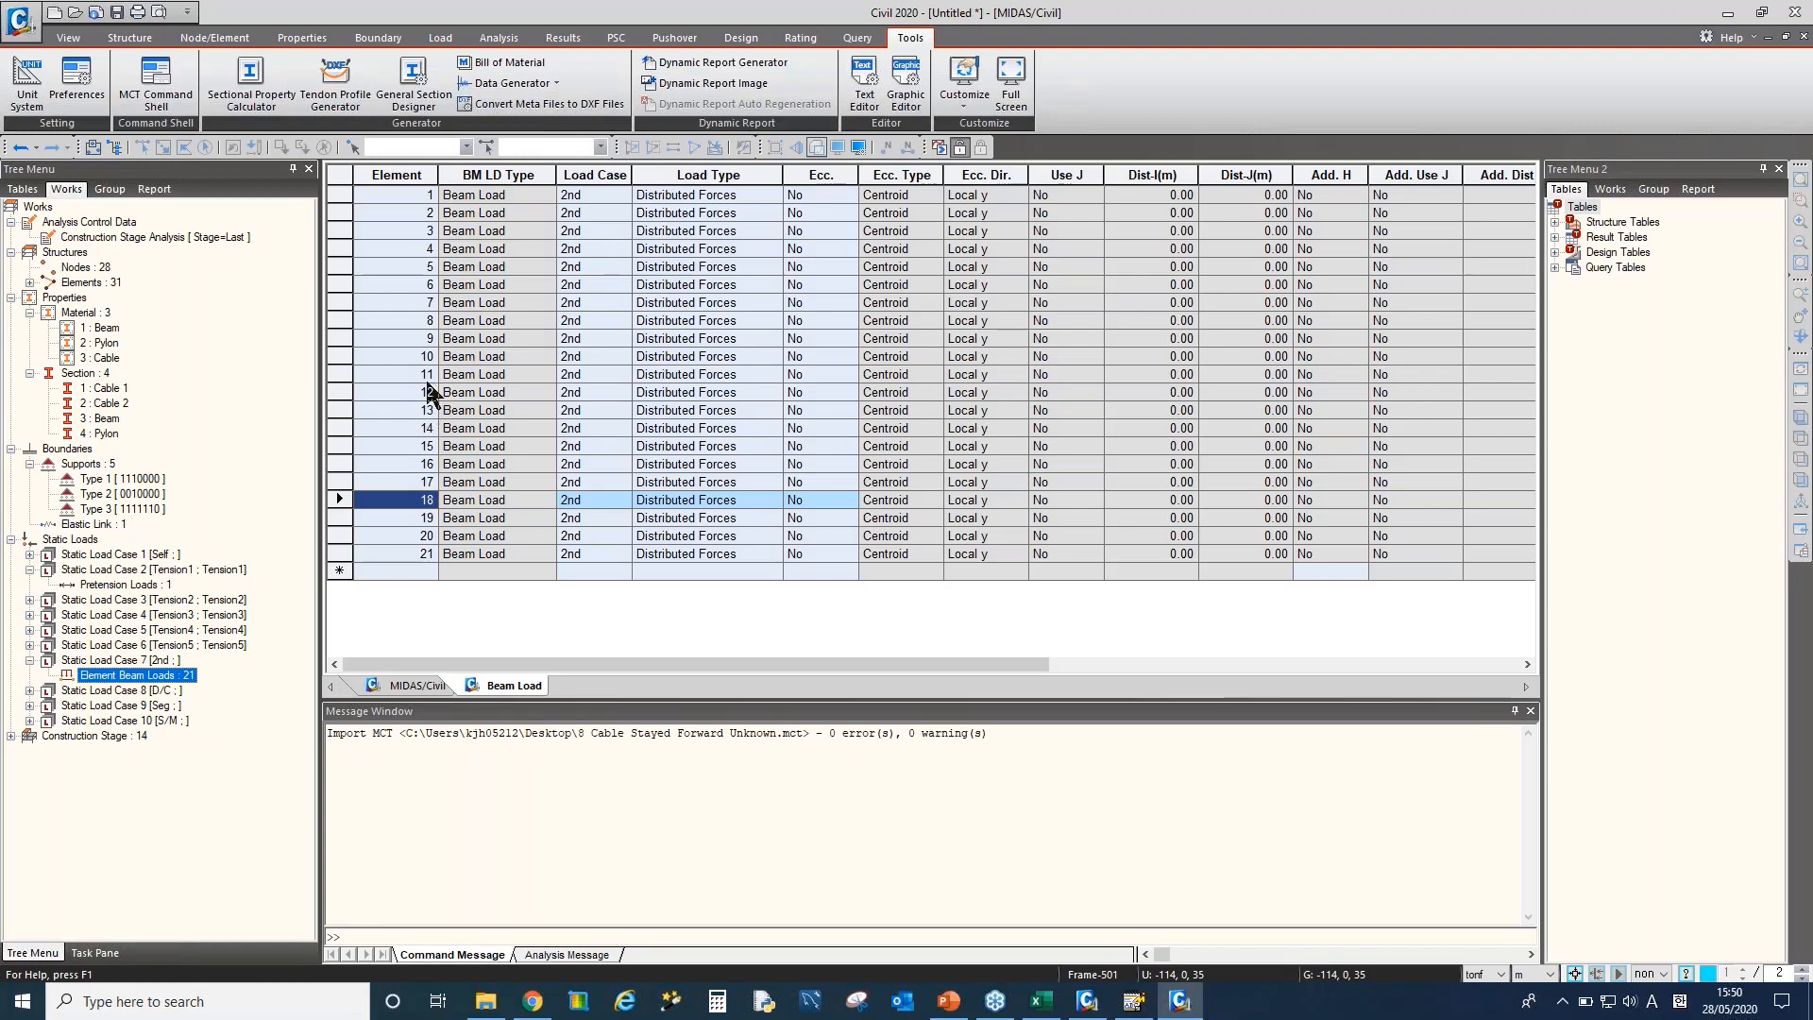
{"action": "left_click_drag", "start_coordinate": [402, 502], "coordinate": [1317, 500]}
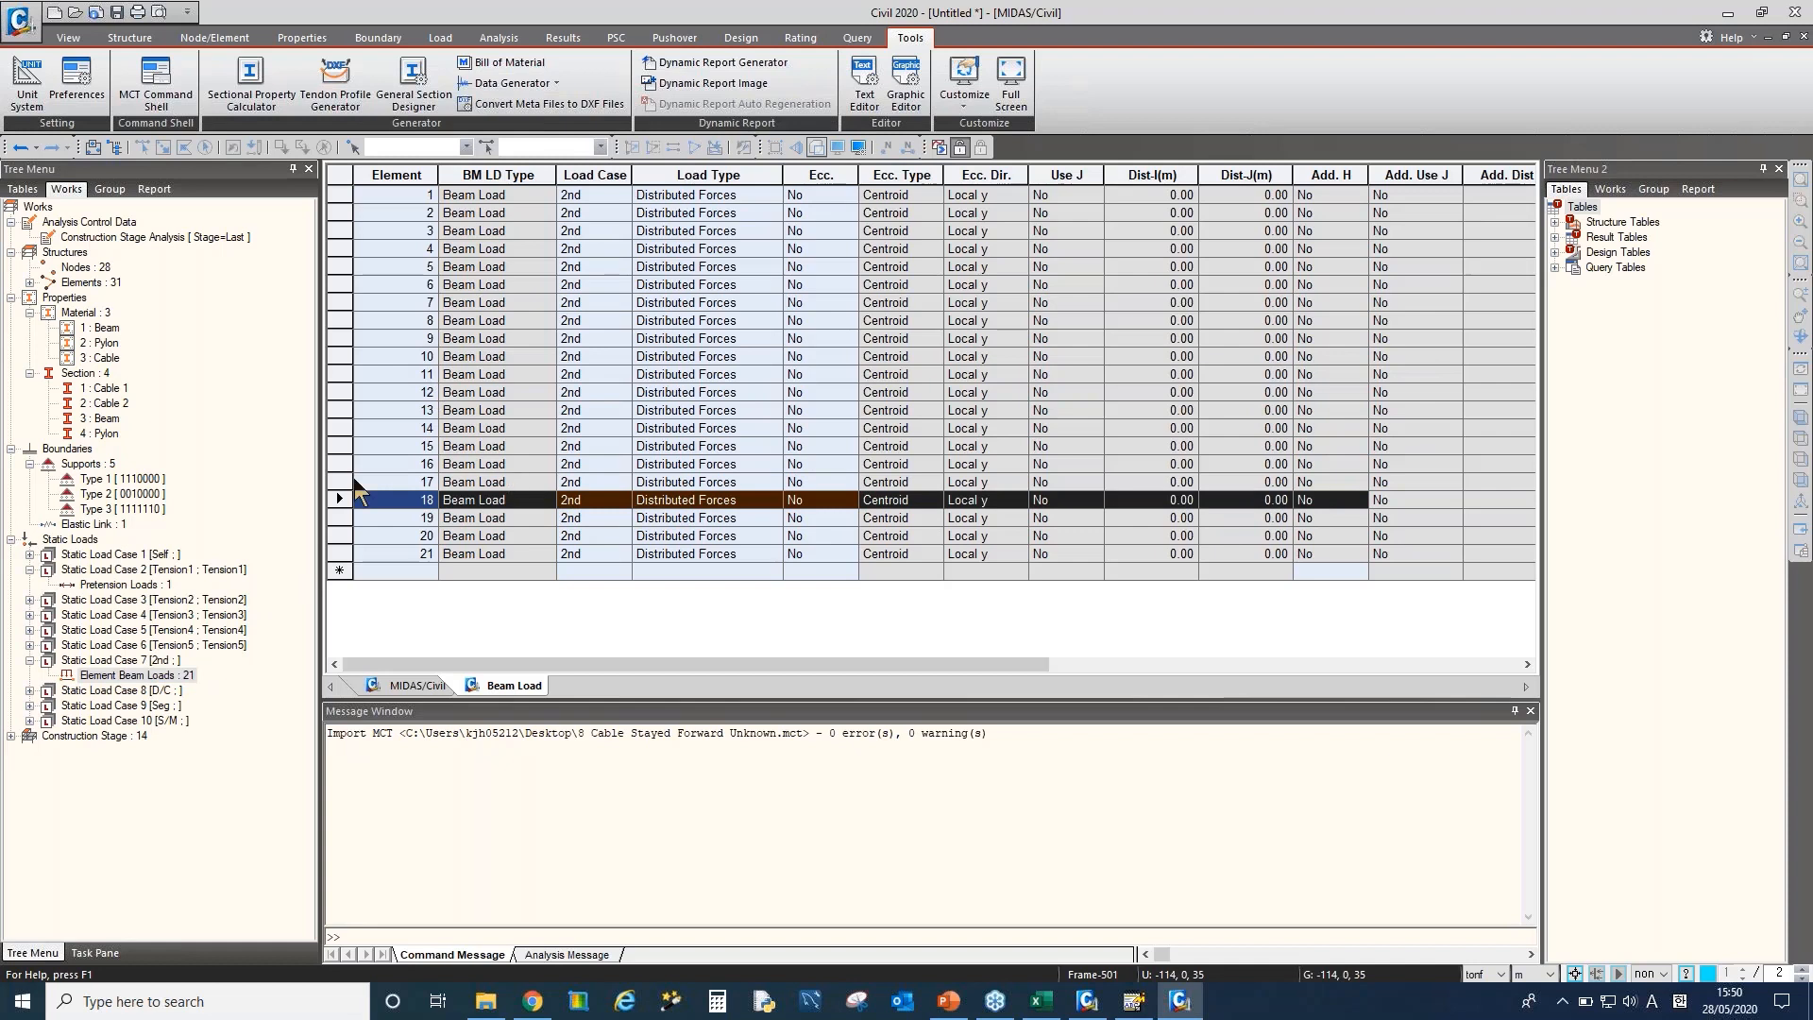
{"action": "left_click", "coordinate": [417, 503]}
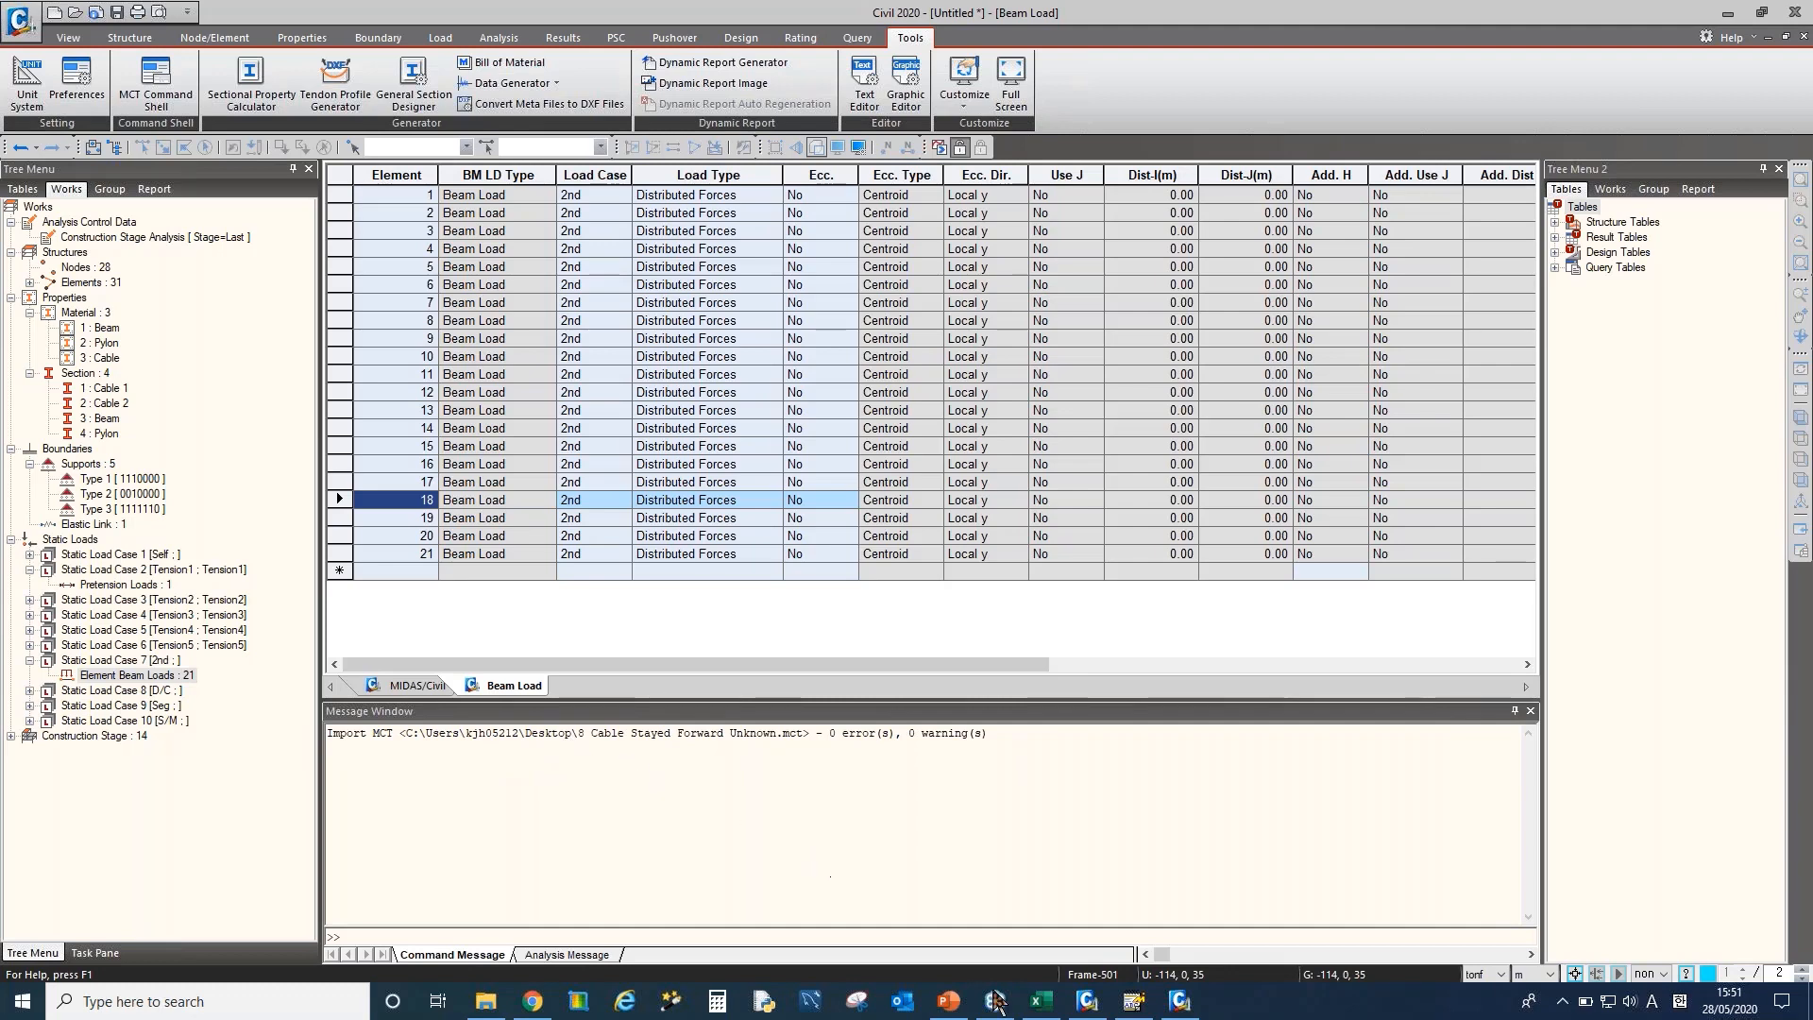
Switch to Excel and review the MCT node rows in column A and element rows in column E of Sheet2
{"action": "left_click", "coordinate": [1042, 1001]}
{"action": "left_click", "coordinate": [351, 431]}
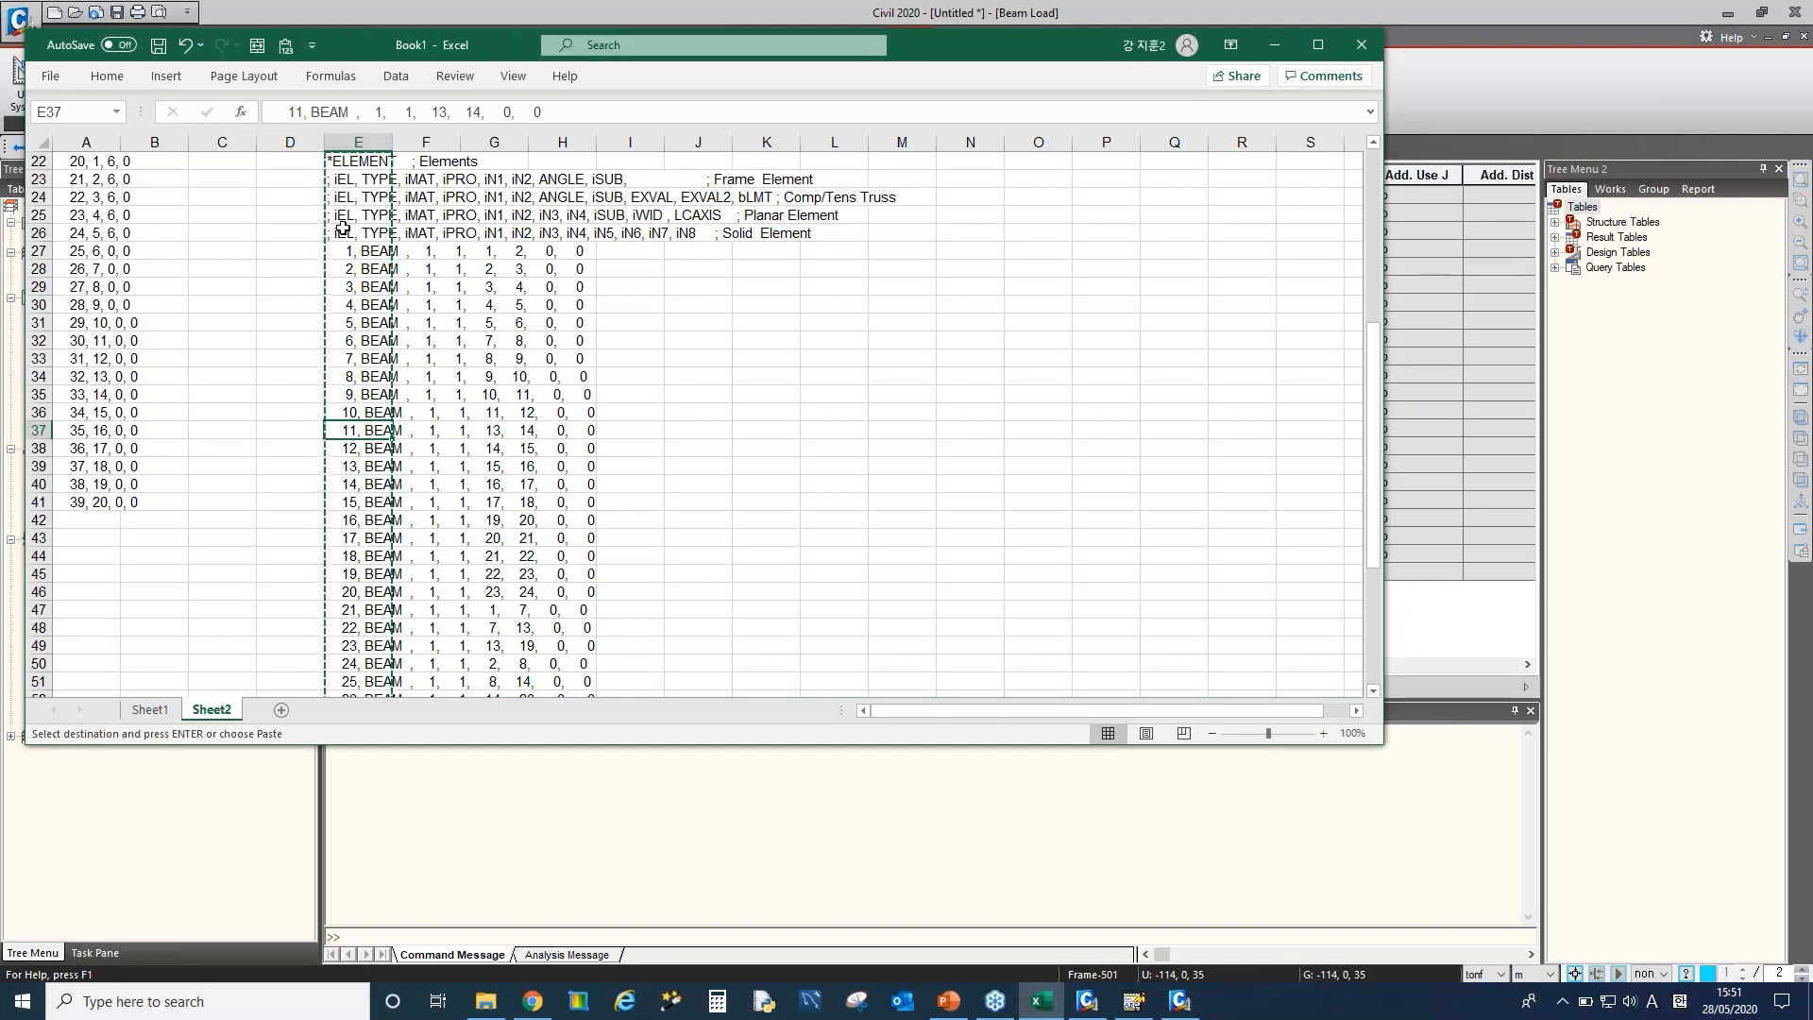
{"action": "left_click_drag", "start_coordinate": [346, 179], "coordinate": [386, 647]}
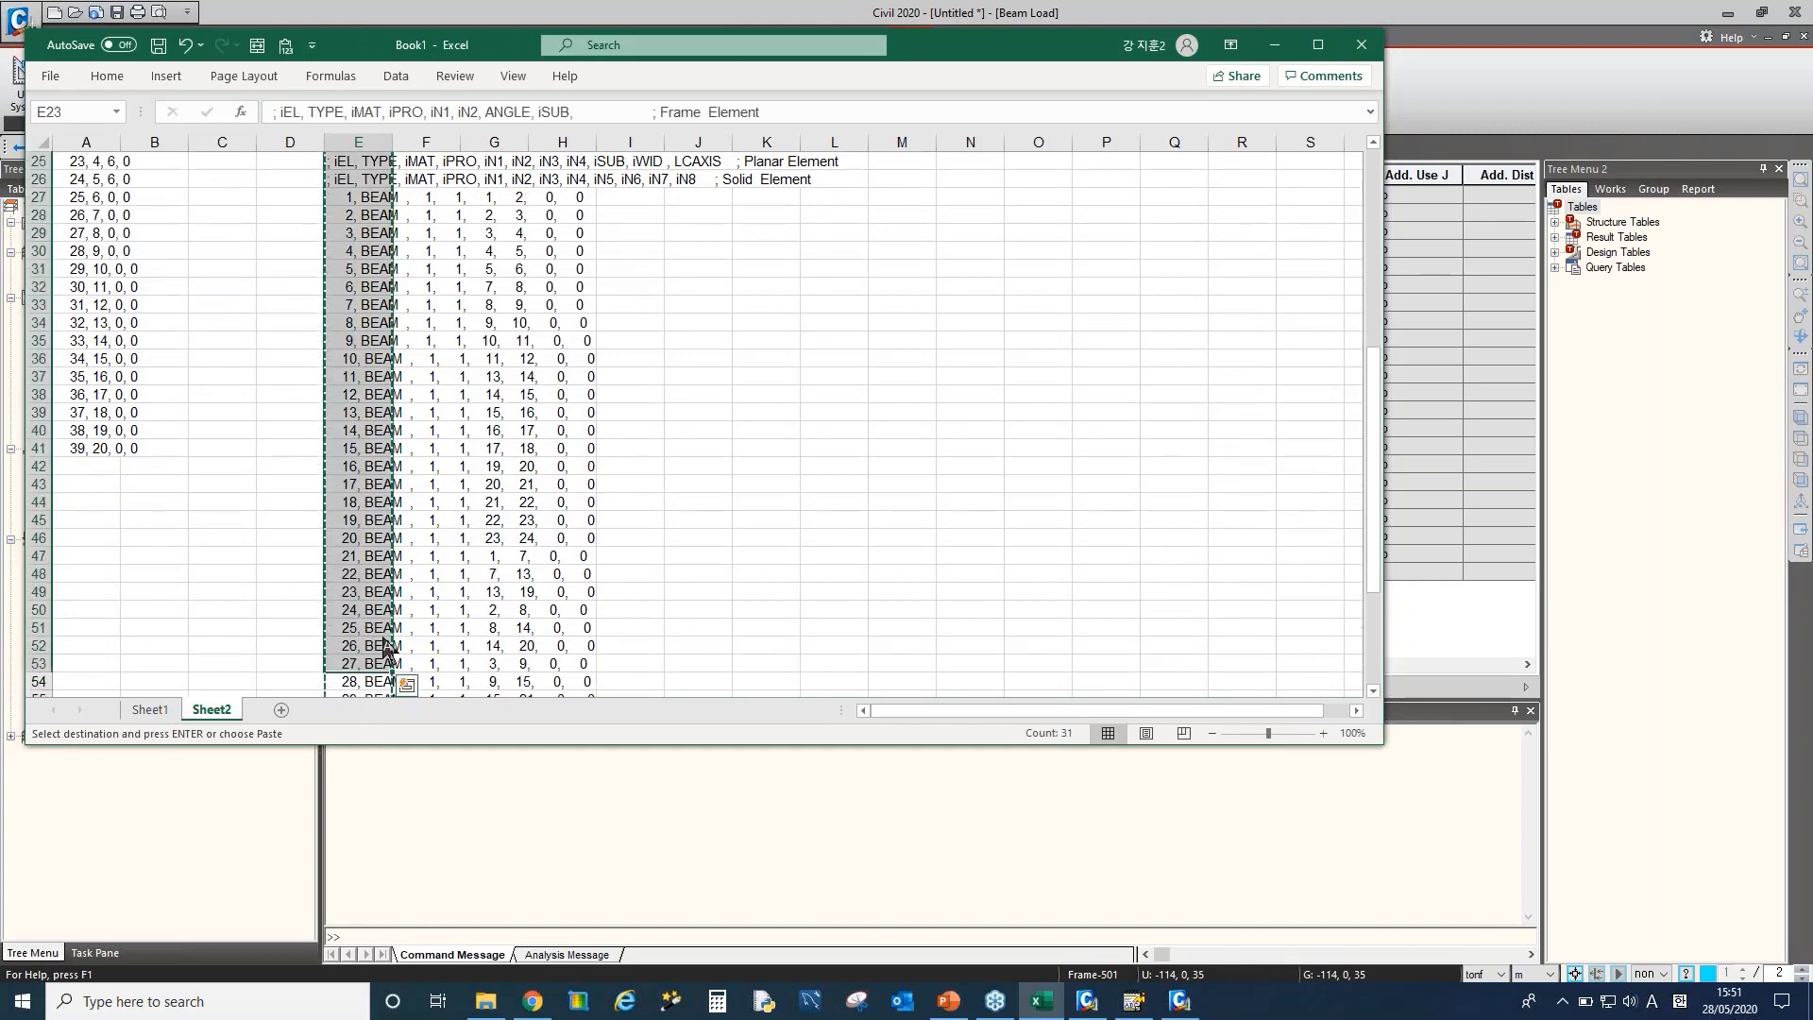
{"action": "left_click", "coordinate": [371, 538]}
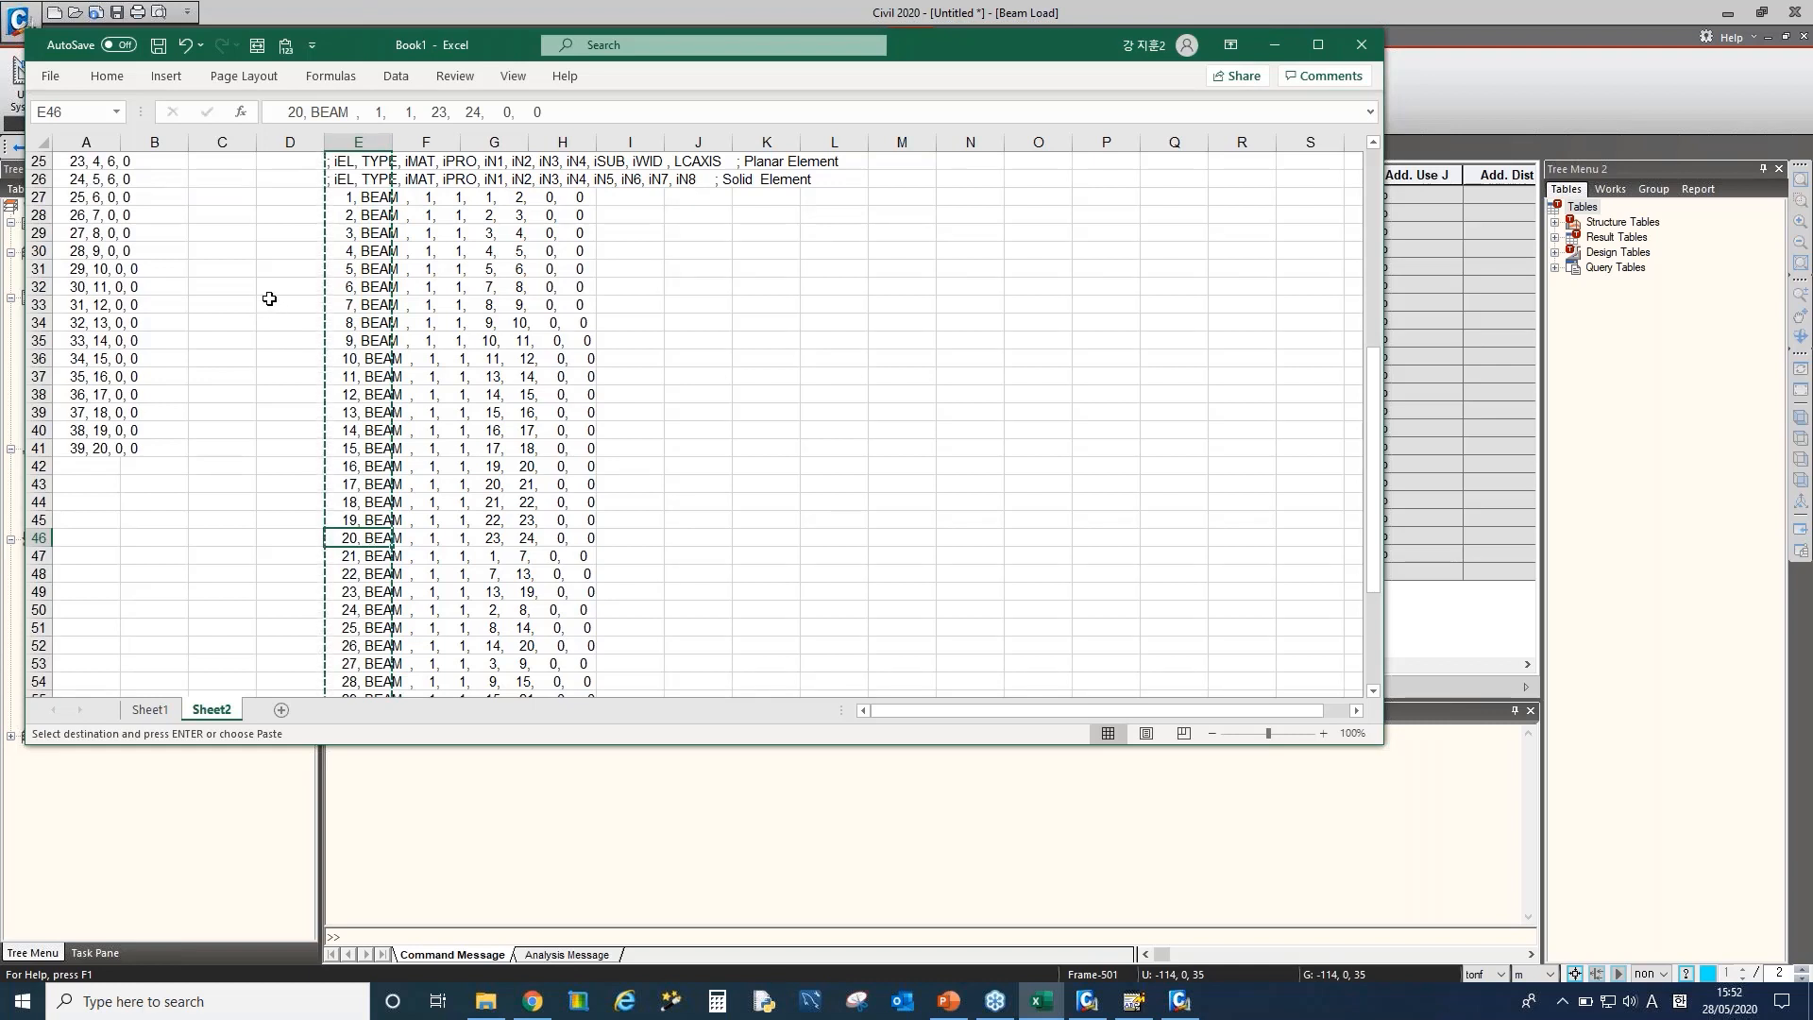
{"action": "left_click_drag", "start_coordinate": [268, 300], "coordinate": [269, 491]}
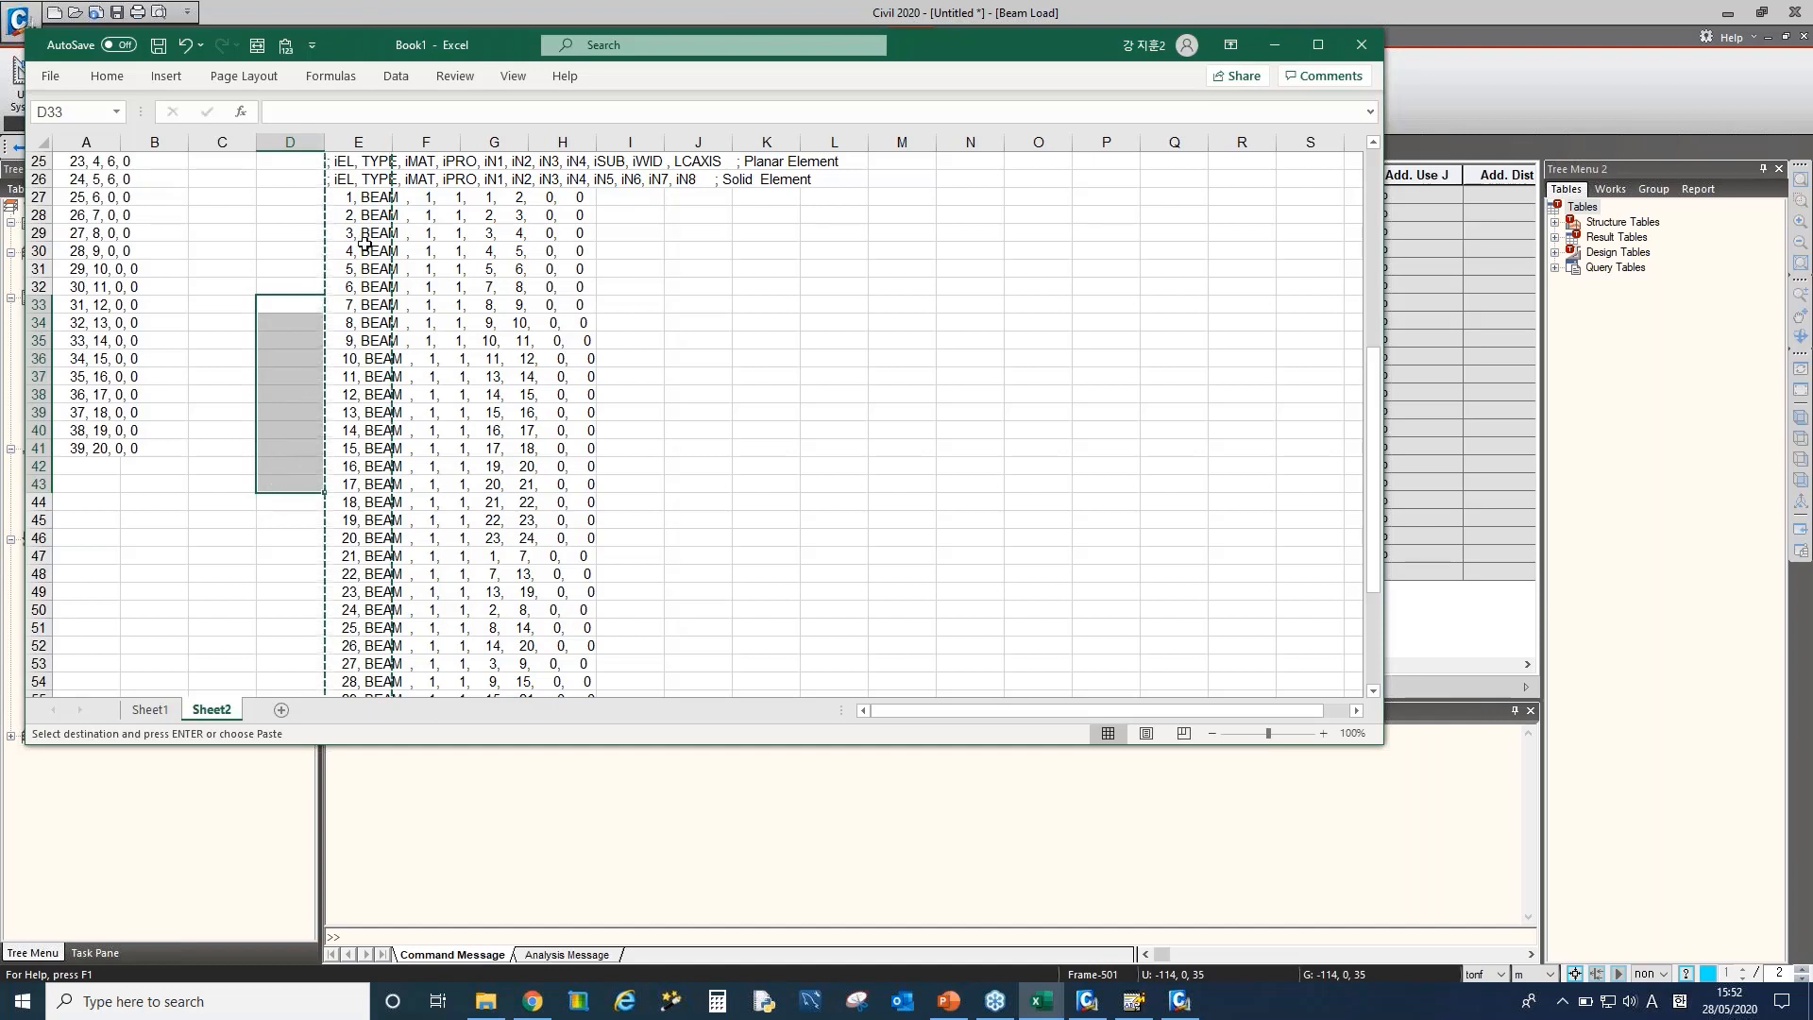
{"action": "left_click_drag", "start_coordinate": [383, 178], "coordinate": [397, 695]}
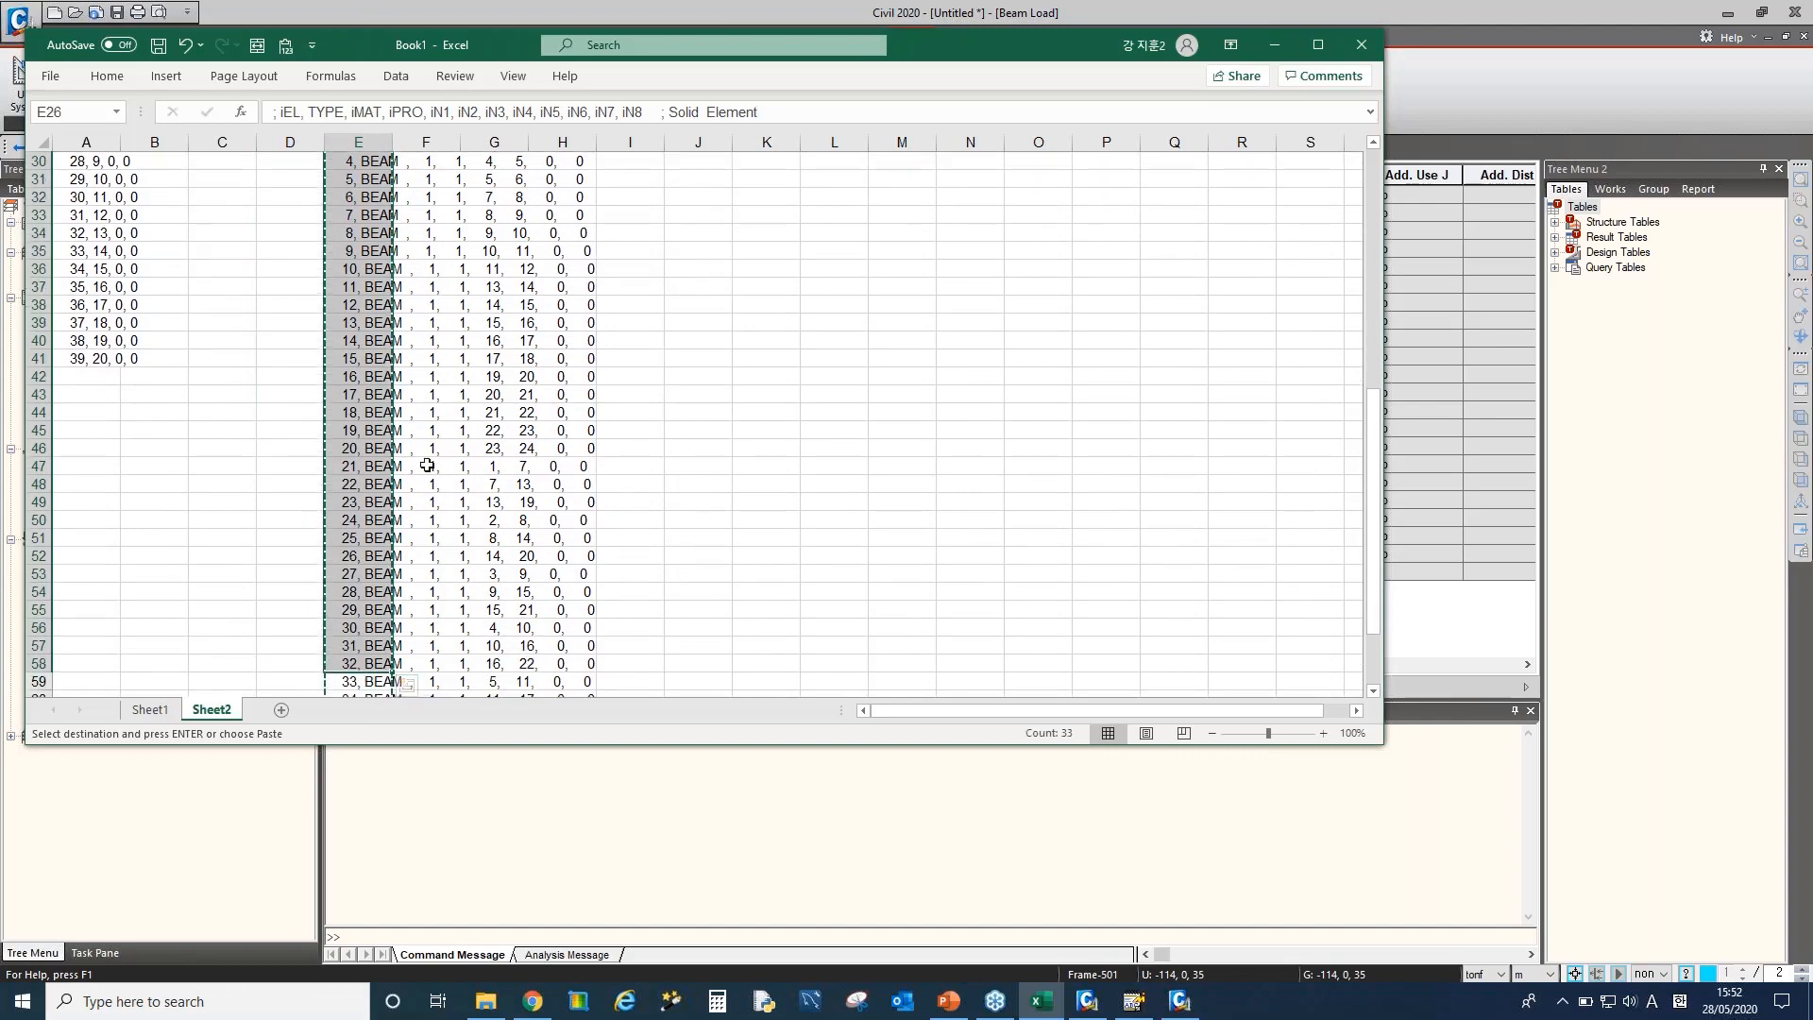
{"action": "left_click_drag", "start_coordinate": [346, 213], "coordinate": [616, 646]}
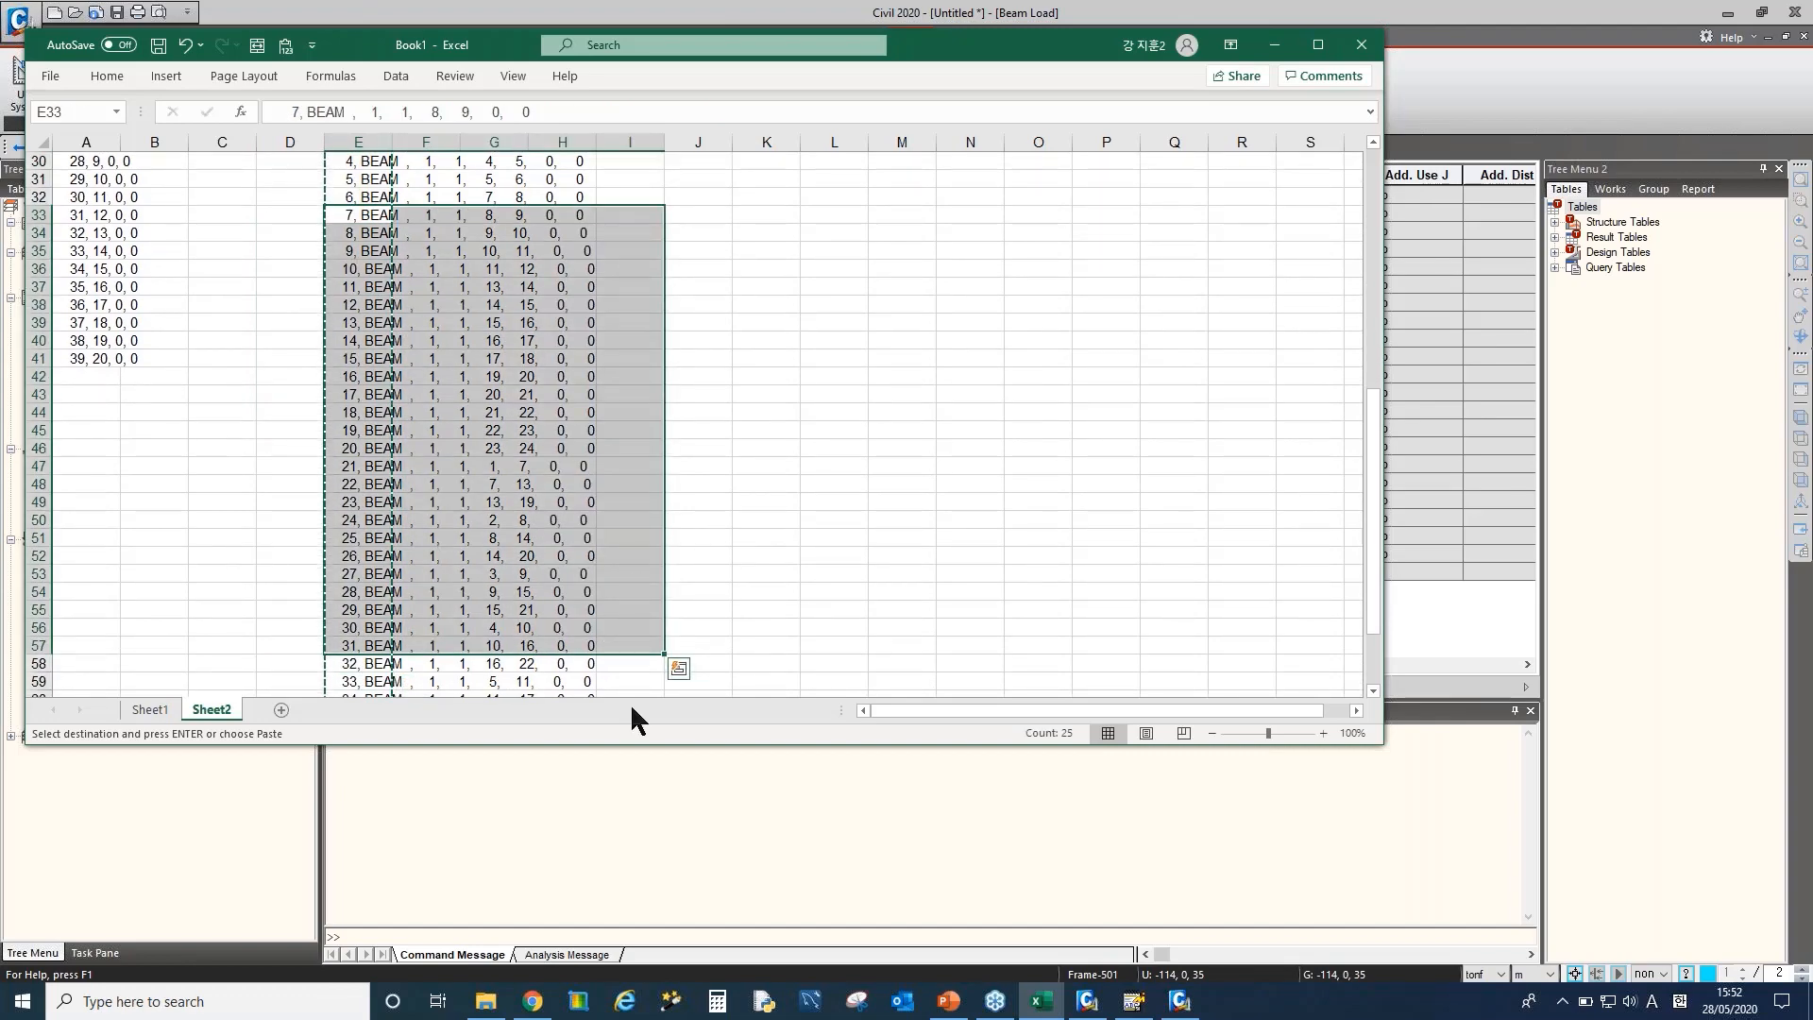
{"action": "left_click", "coordinate": [553, 772]}
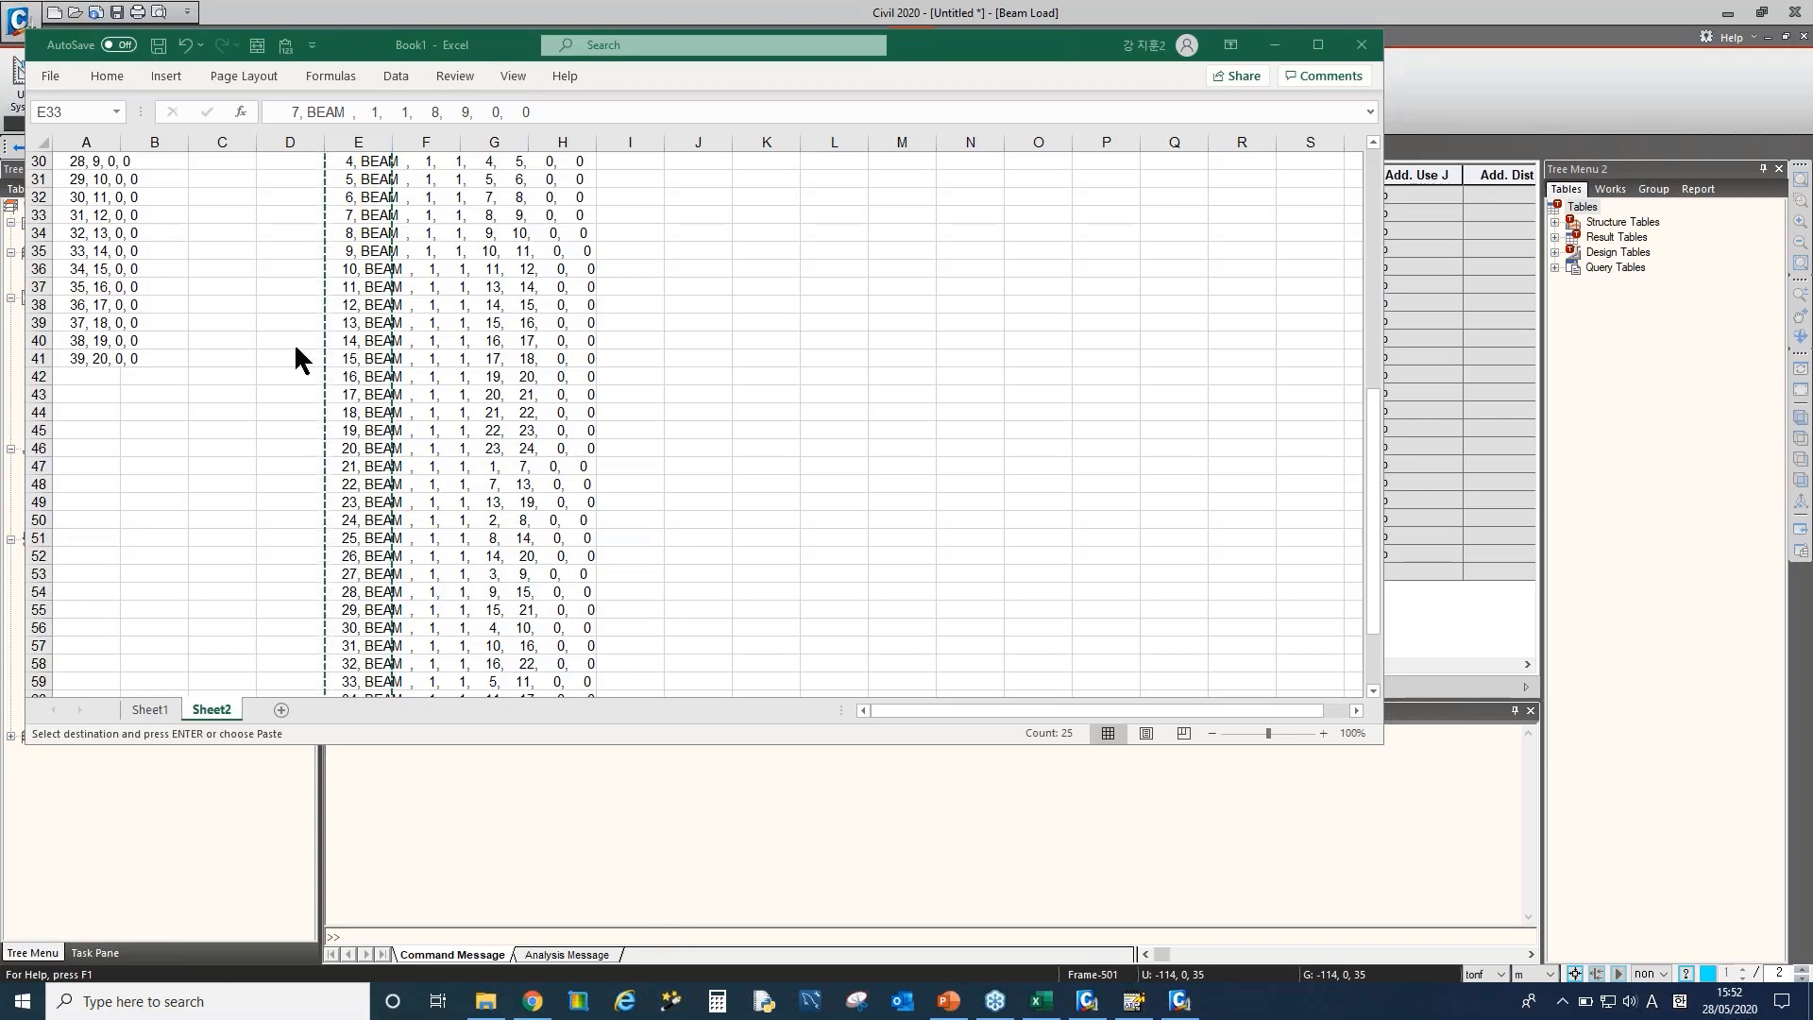
{"action": "left_click", "coordinate": [77, 354]}
{"action": "left_click_drag", "start_coordinate": [77, 354], "coordinate": [90, 175]}
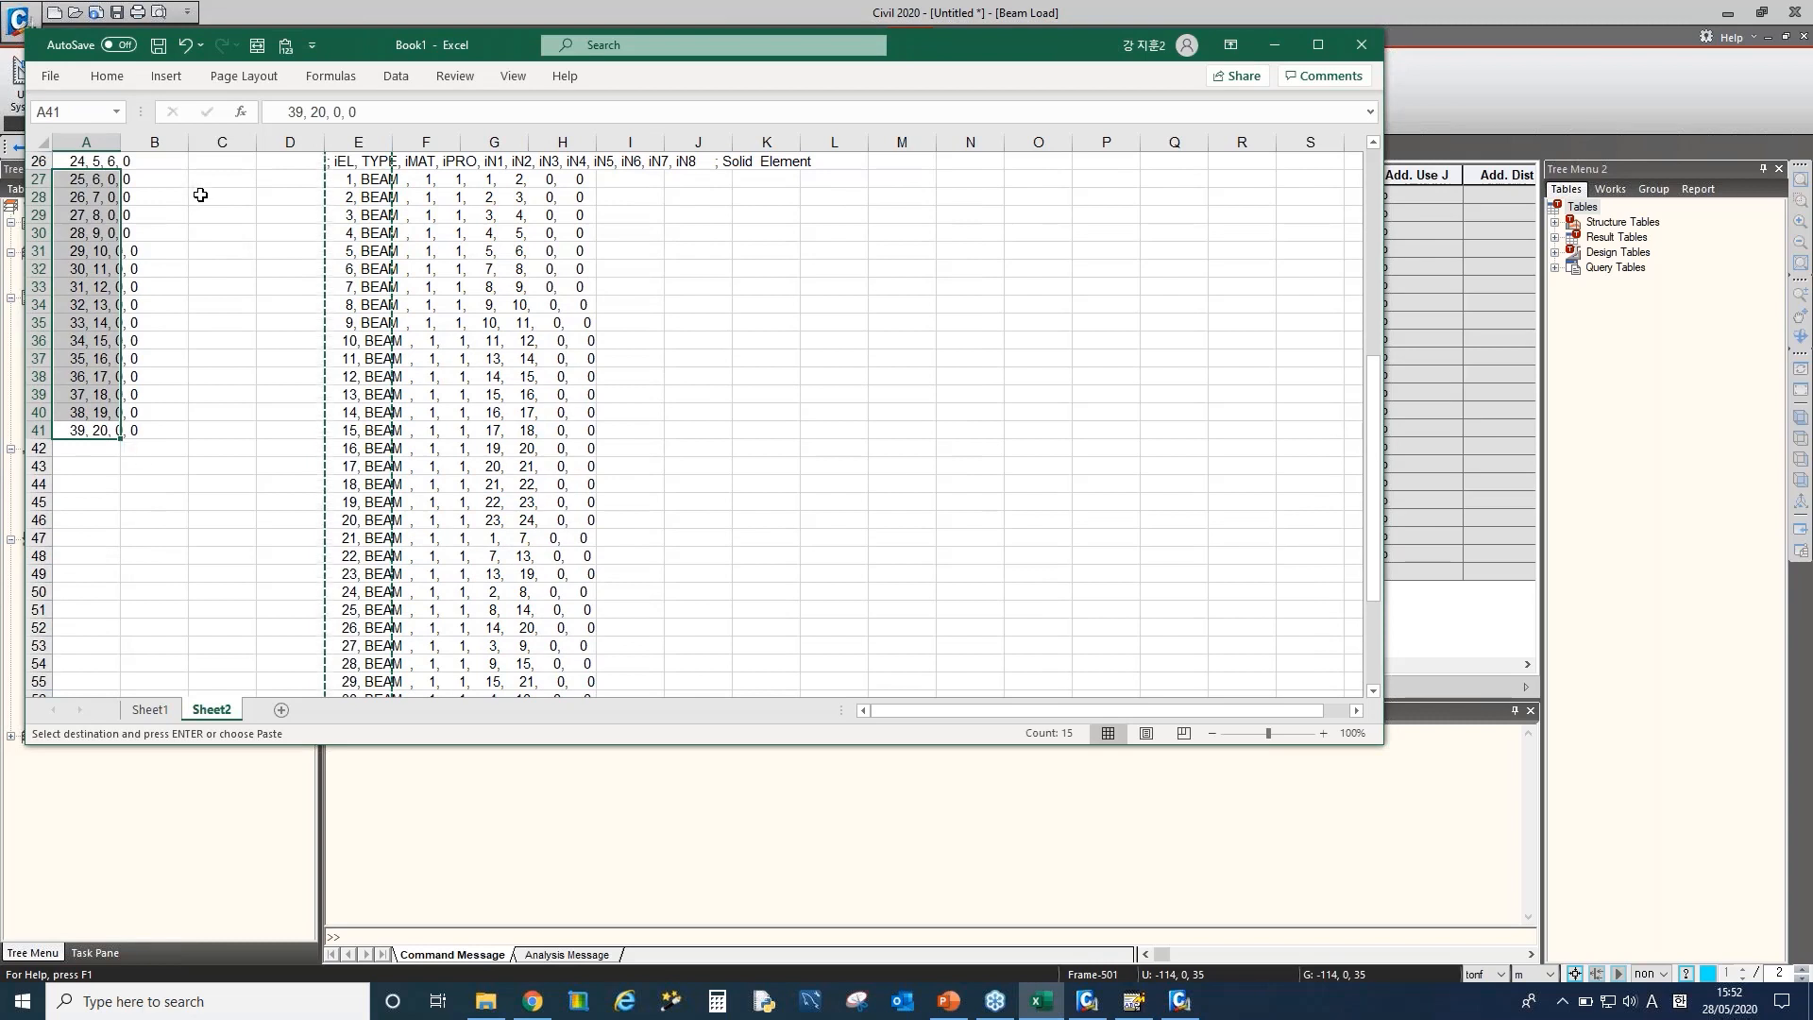
{"action": "left_click_drag", "start_coordinate": [349, 154], "coordinate": [359, 448]}
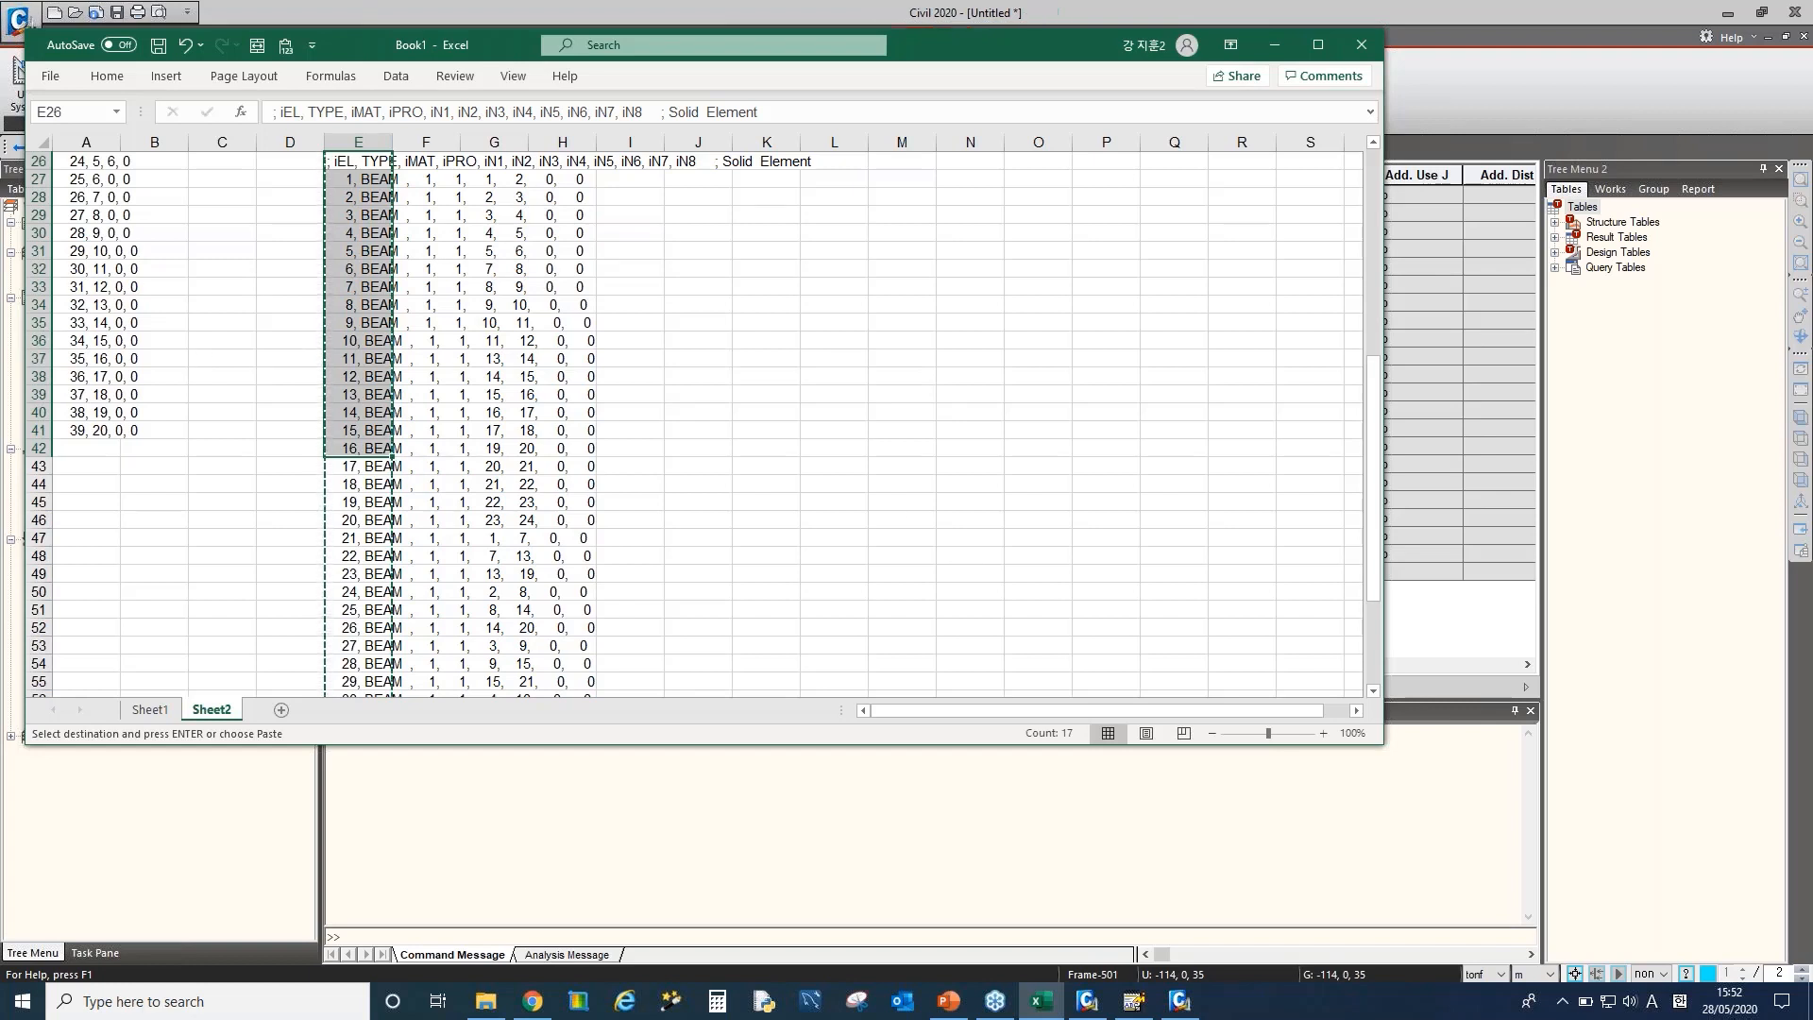
{"action": "left_click", "coordinate": [496, 772]}
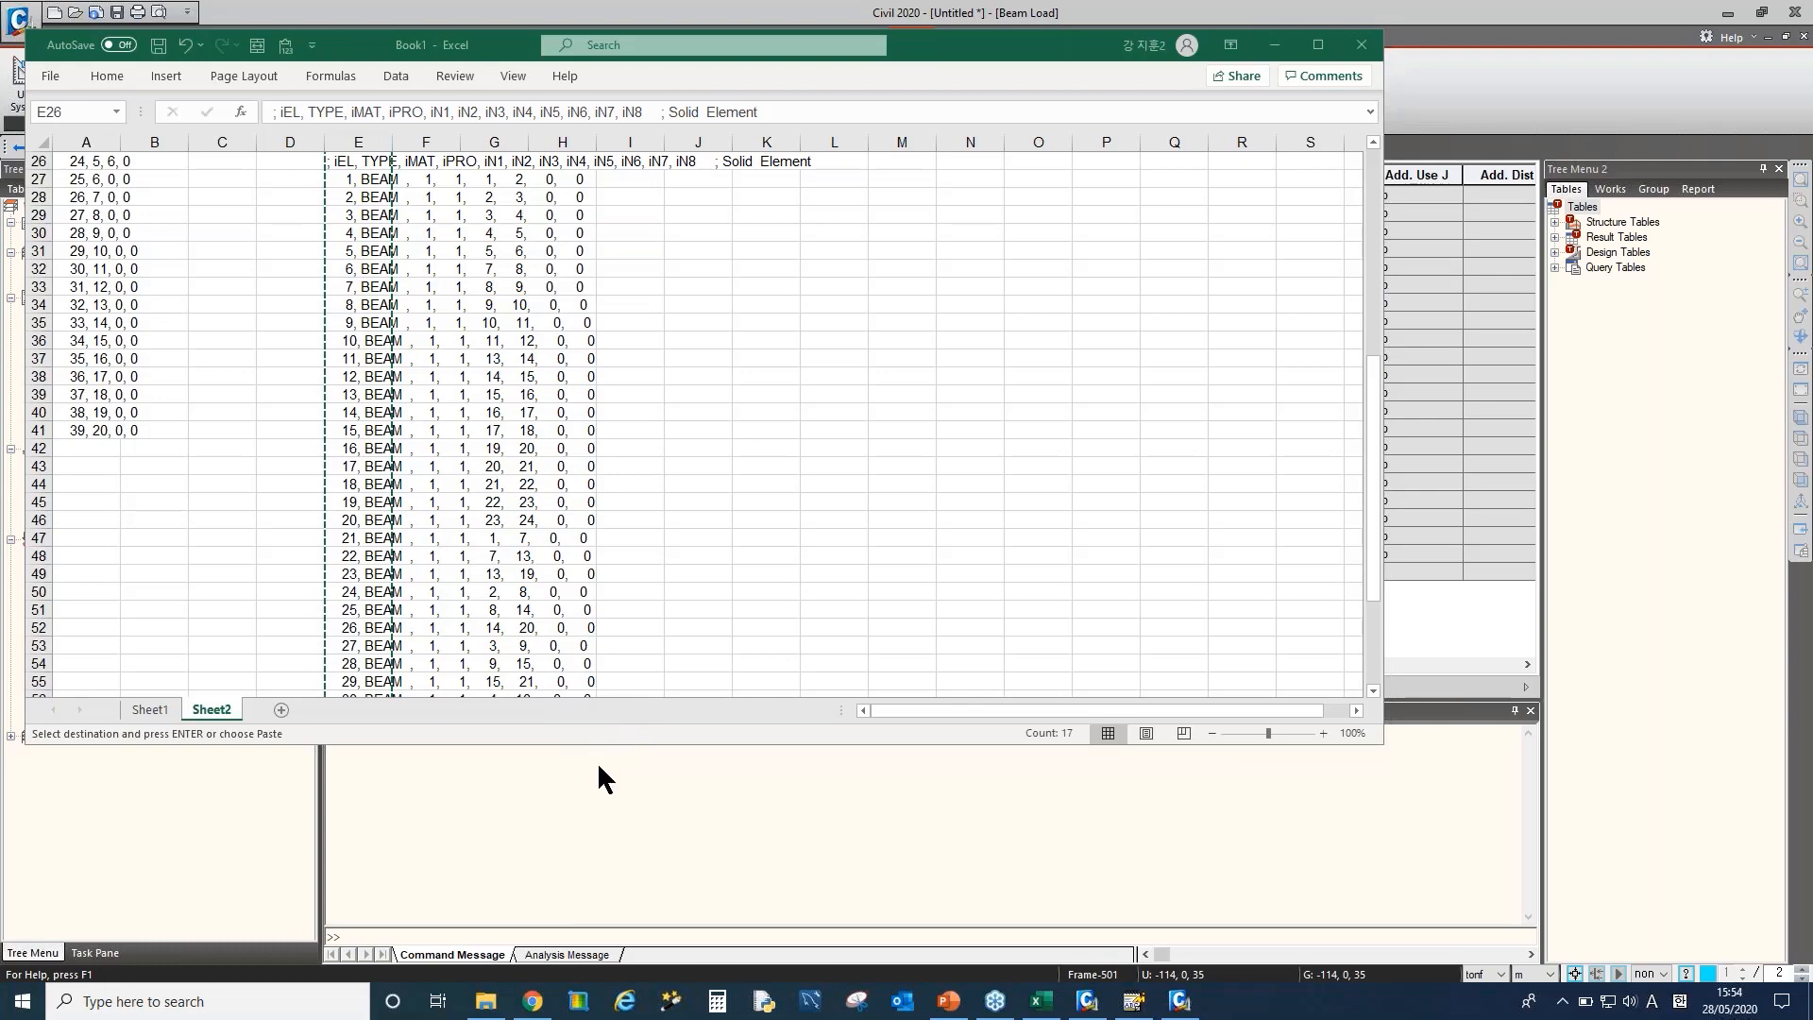
Switch to the 02 Geometry modeling_0522.pptx presentation in PowerPoint and show its closing THANK YOU slide
{"action": "left_click", "coordinate": [947, 1003]}
{"action": "scroll", "coordinate": [395, 541], "scroll_direction": "down", "scroll_amount": 10}
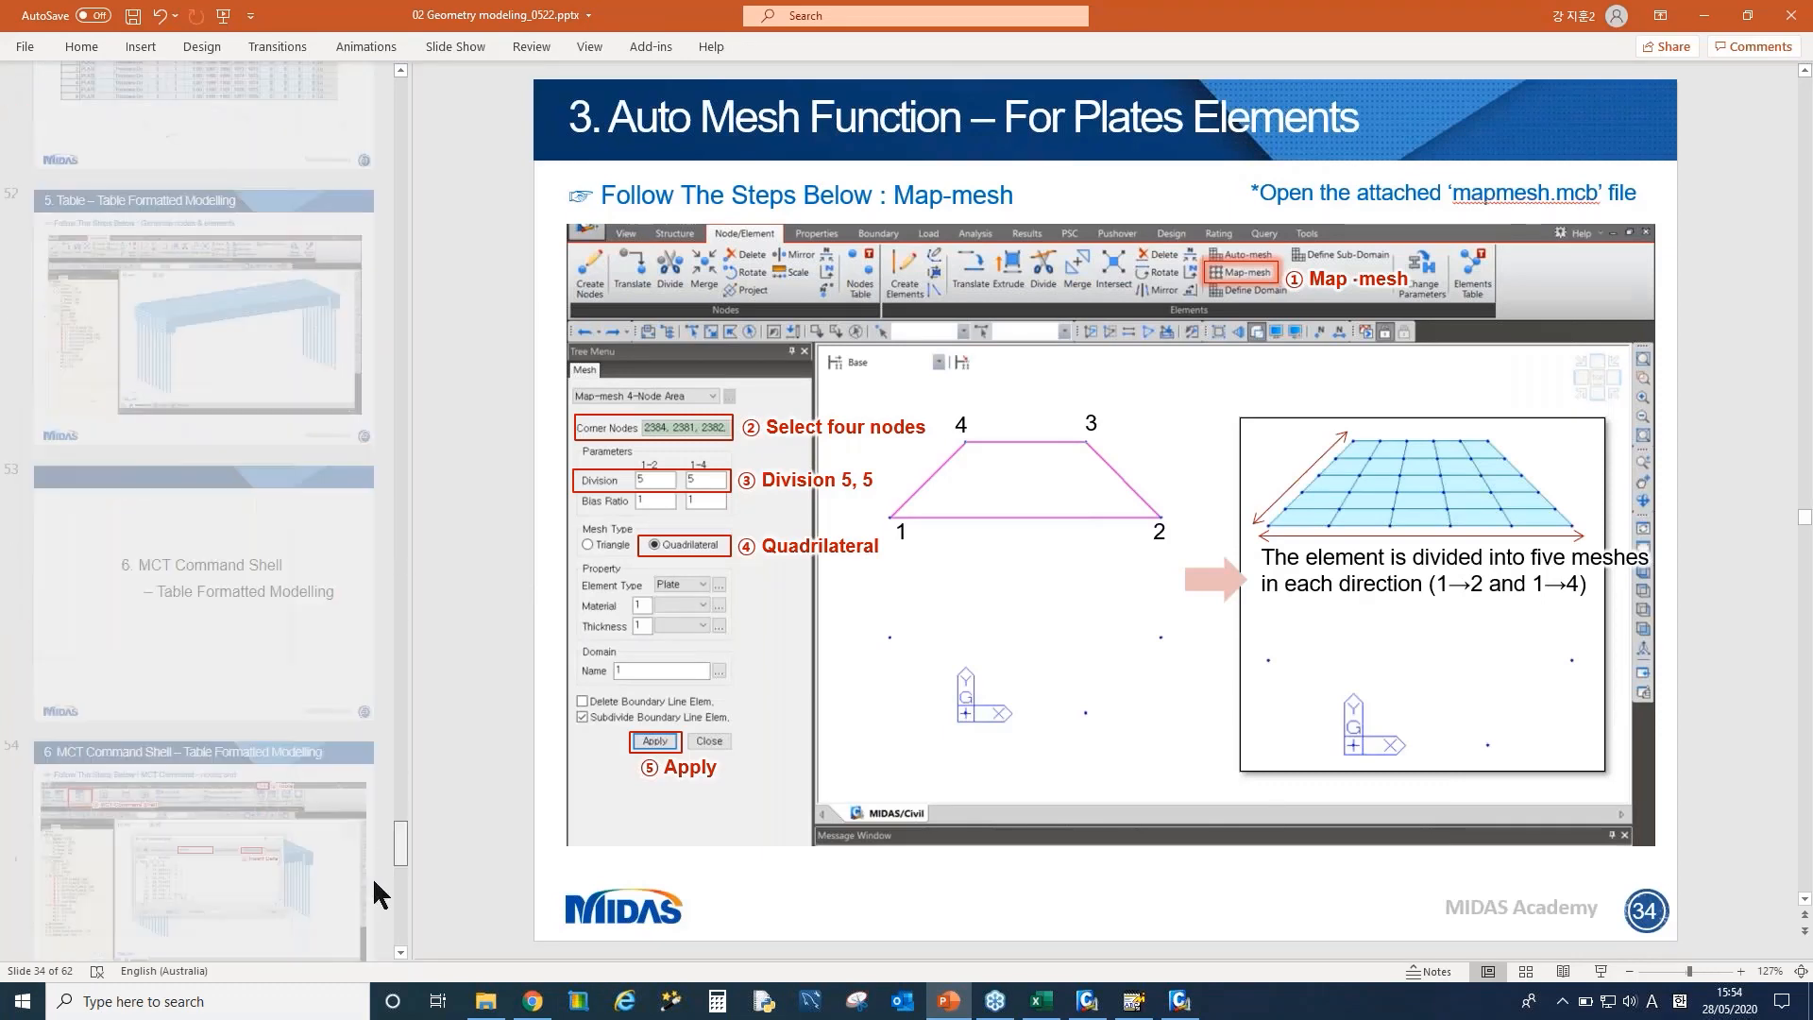
{"action": "scroll", "coordinate": [379, 893], "scroll_direction": "down", "scroll_amount": 4}
{"action": "left_click", "coordinate": [246, 904]}
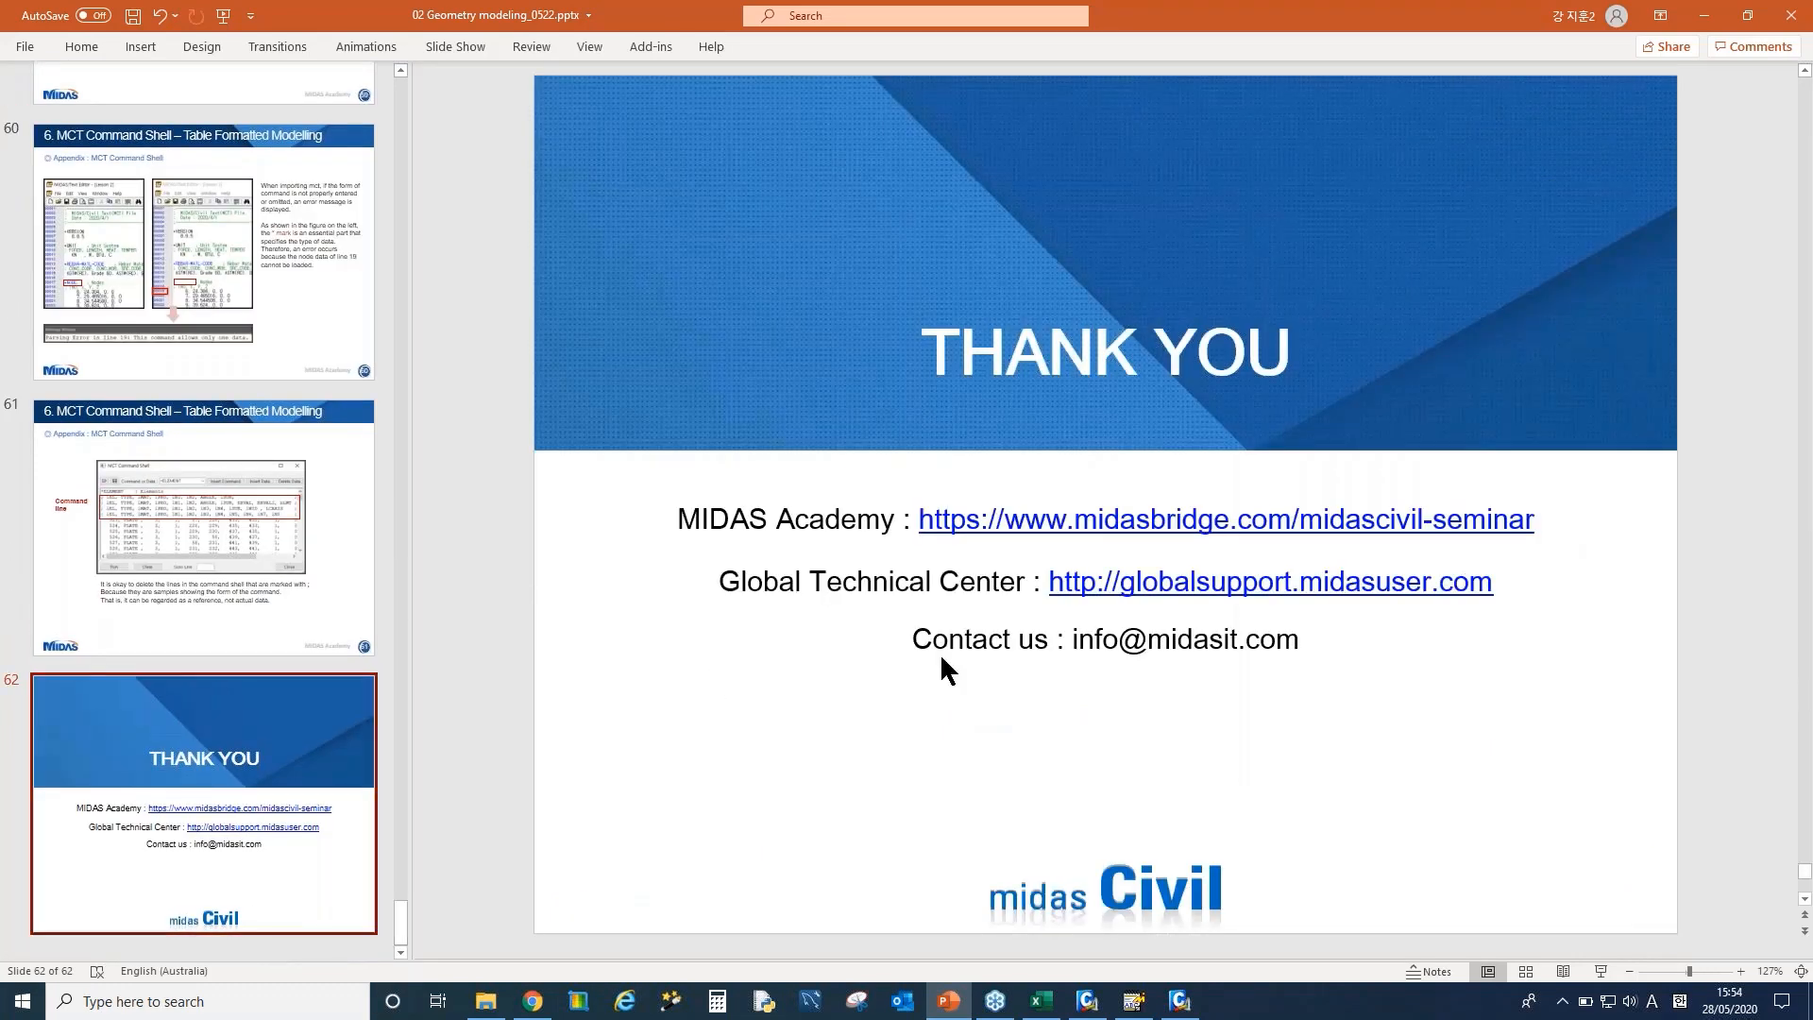
Shift the Global Technical Center line slightly to the right on the closing slide, and select the Contact us line
{"action": "left_click", "coordinate": [1317, 762]}
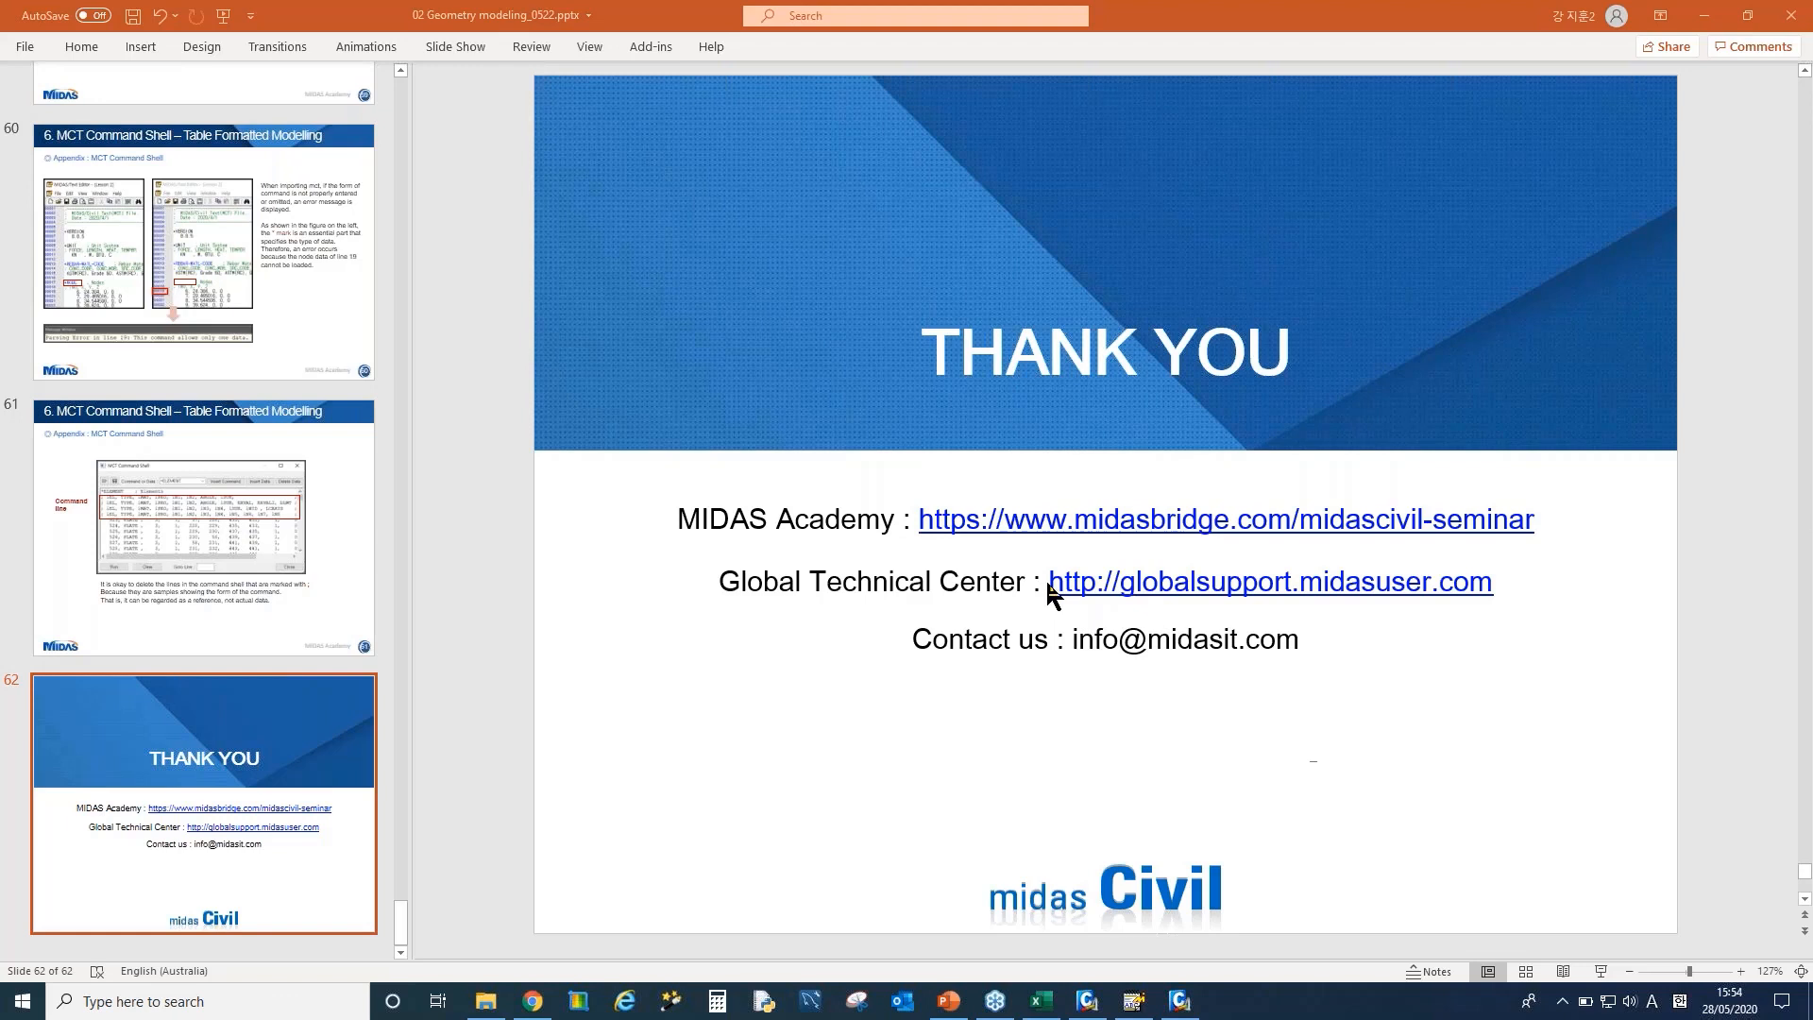
{"action": "left_click", "coordinate": [730, 583]}
{"action": "left_click_drag", "start_coordinate": [730, 583], "coordinate": [747, 584]}
{"action": "left_click", "coordinate": [858, 634]}
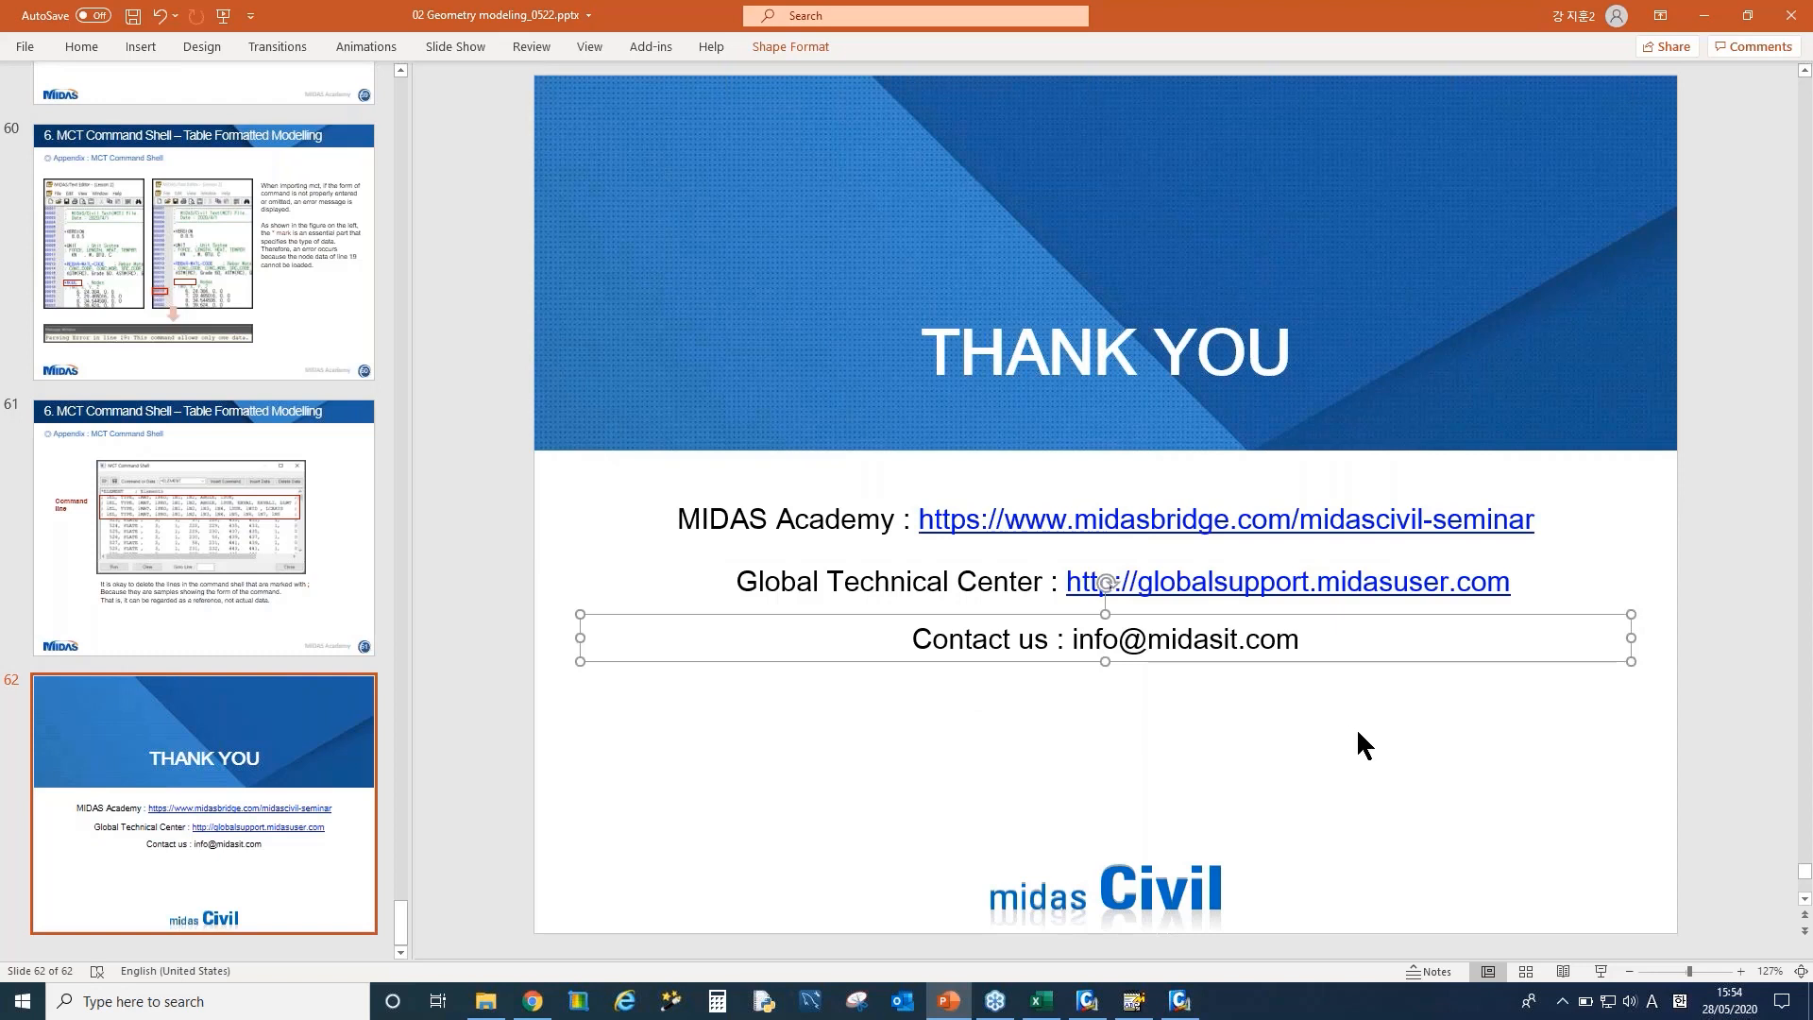